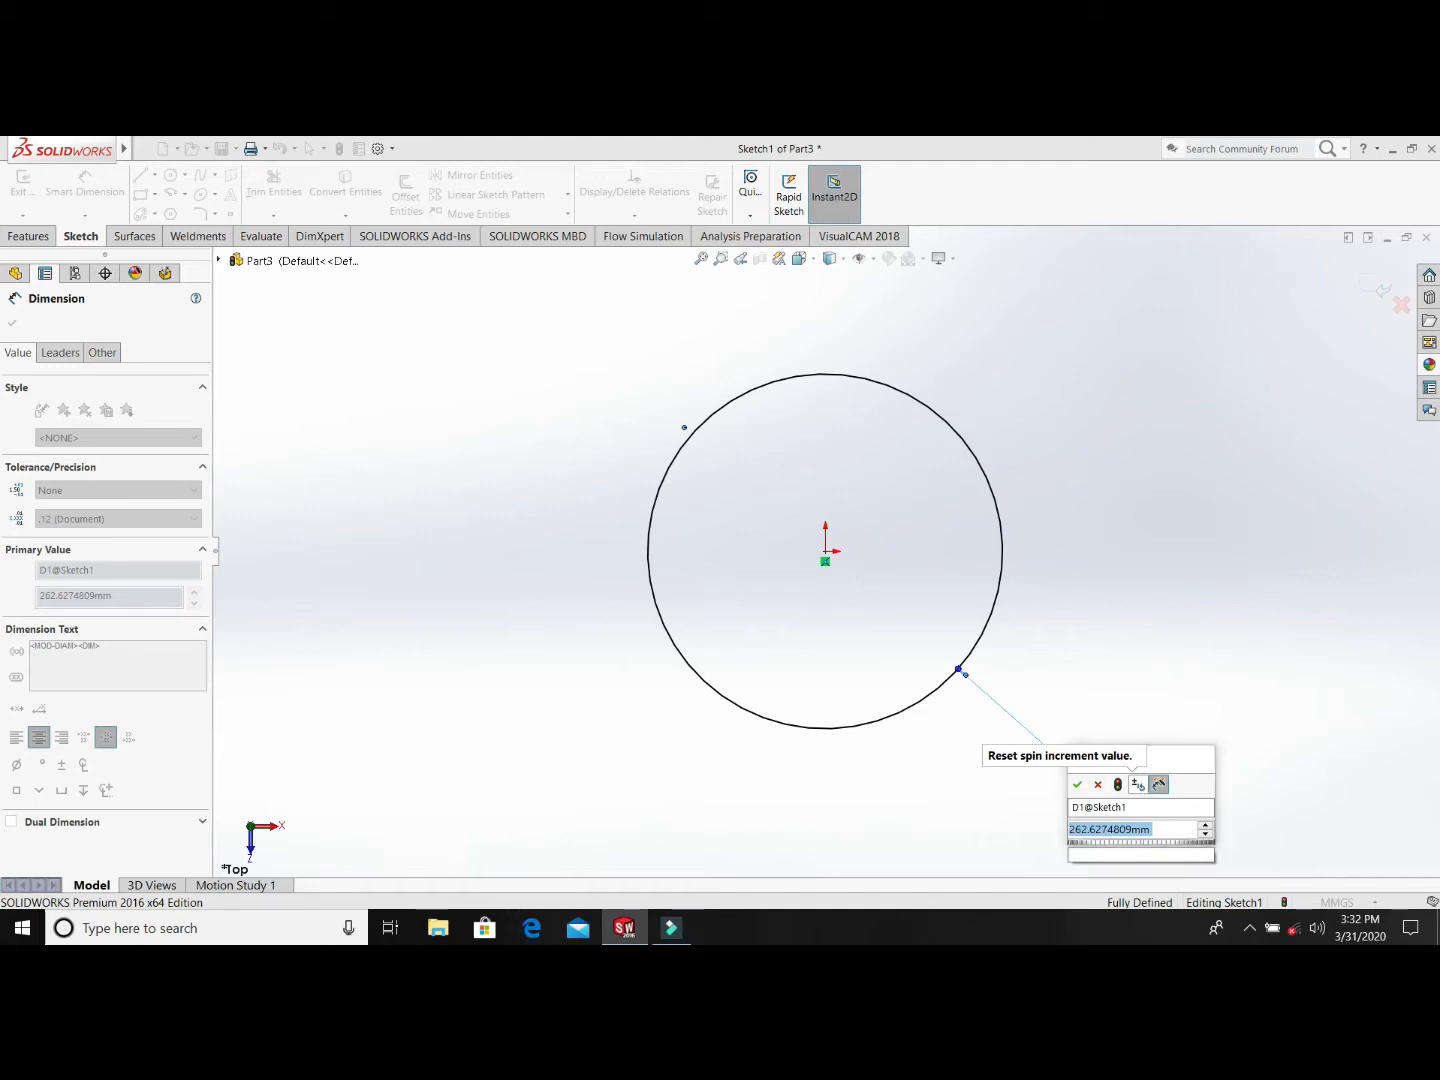
Step: Set the circle's diameter to 70 mm
type("70")
key("Return")
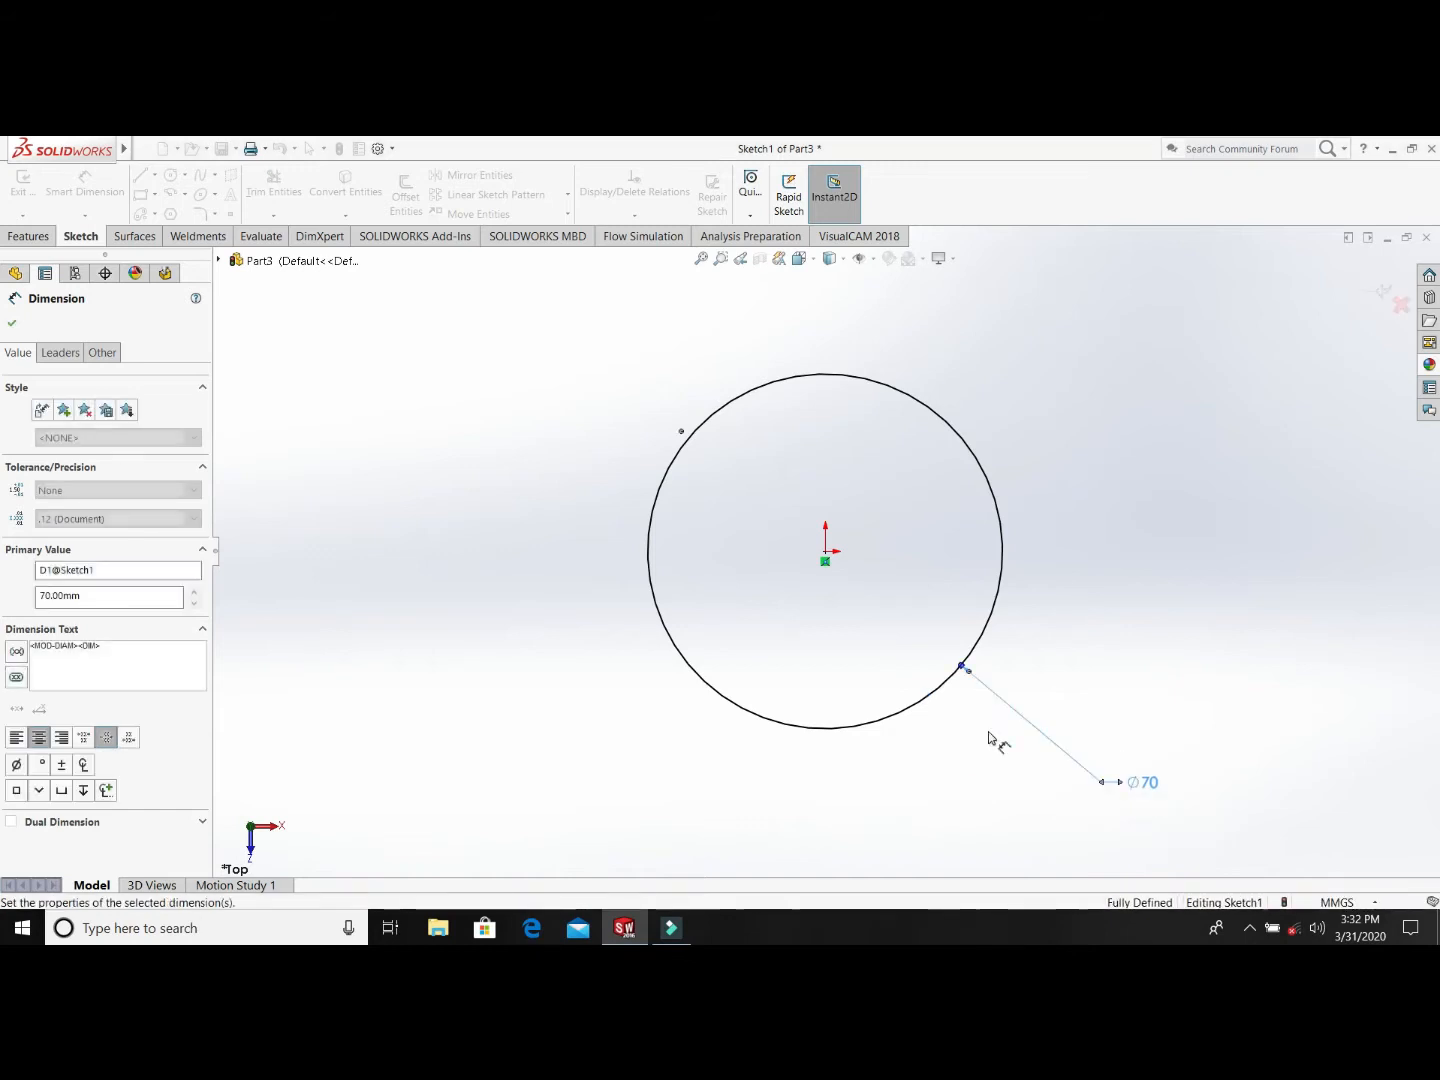
Step: Extrude the circle as a one-direction thin feature, 13.5 mm deep with a 1 mm wall thickness
left_click(28, 237)
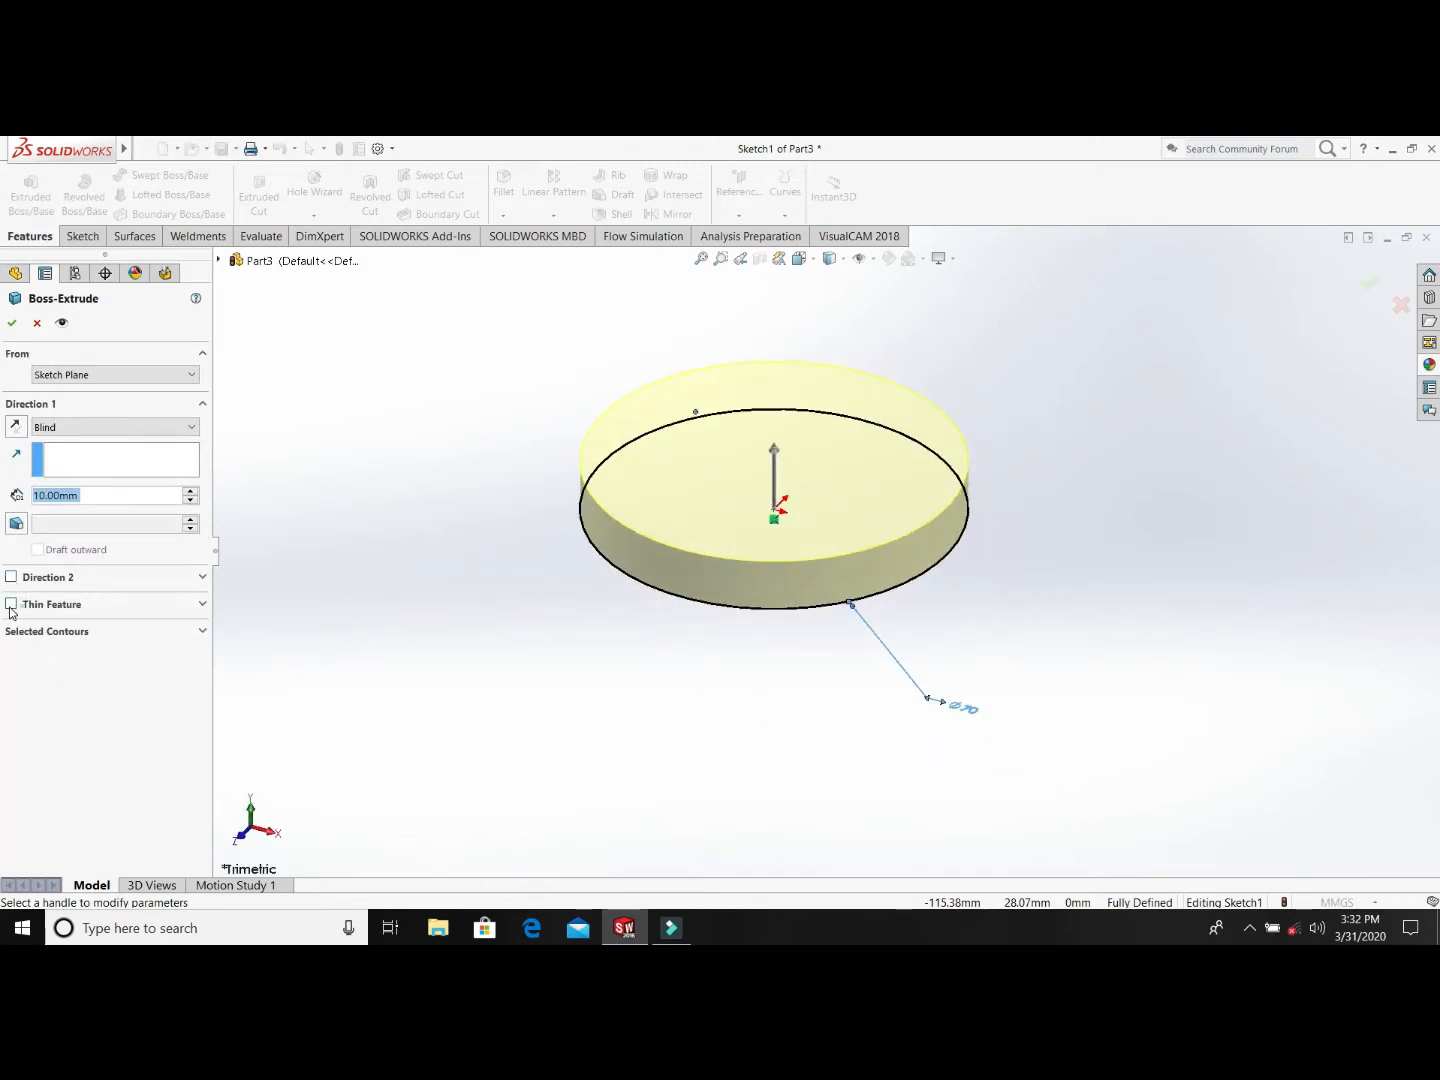
left_click(12, 604)
double_click(87, 499)
type("13")
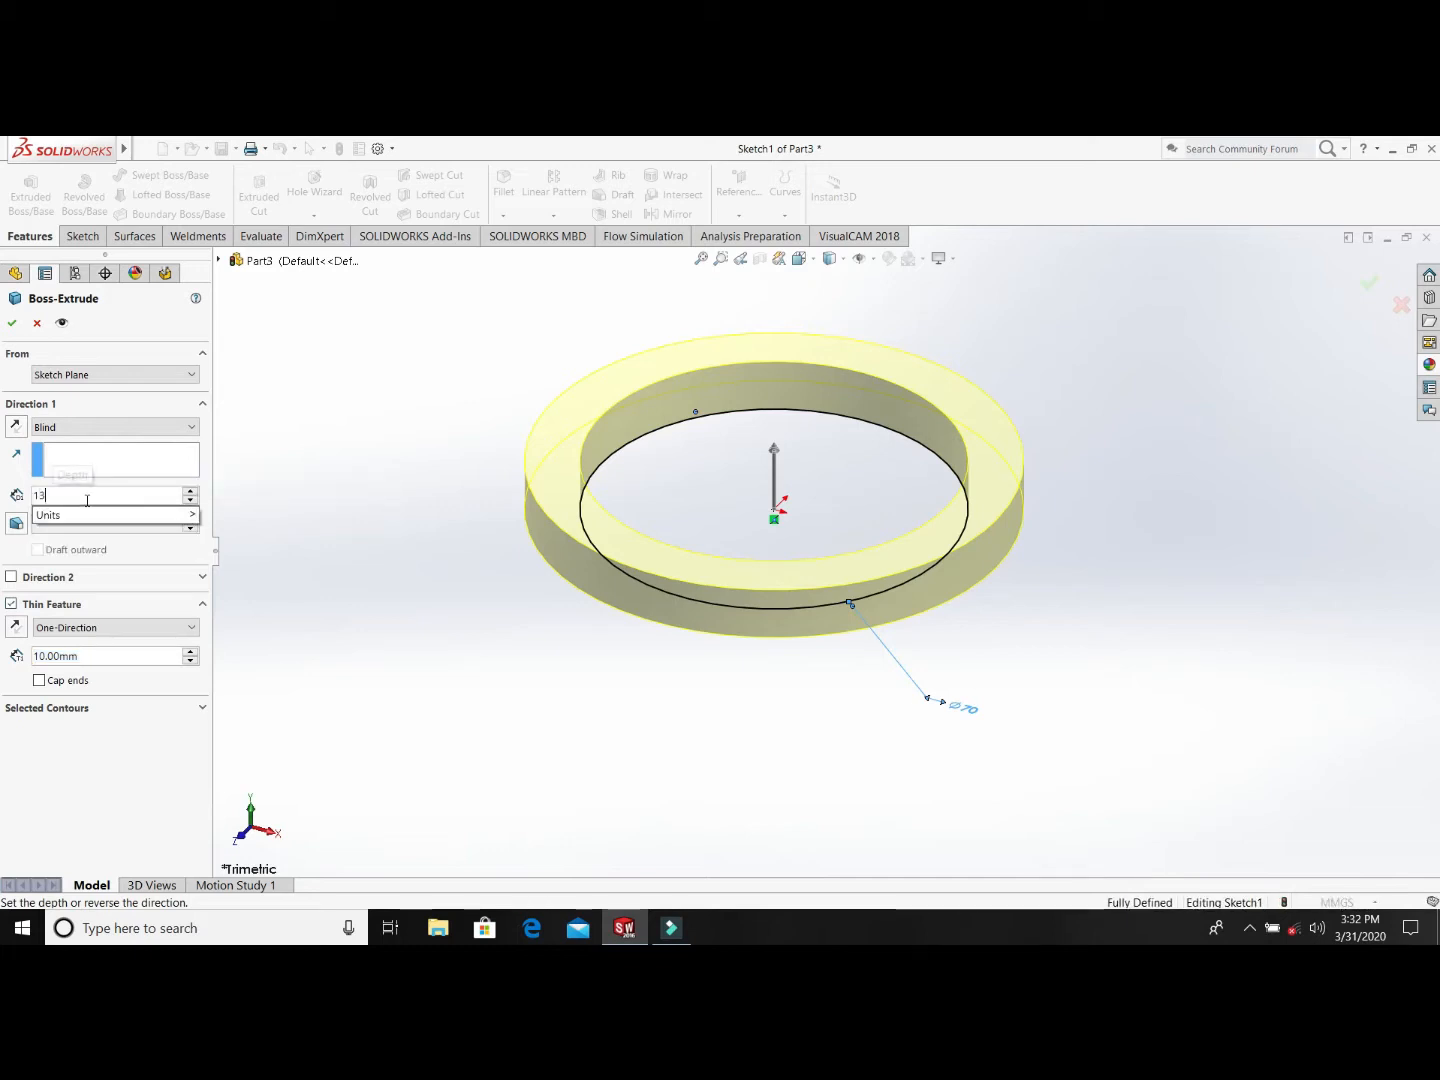
type(".5")
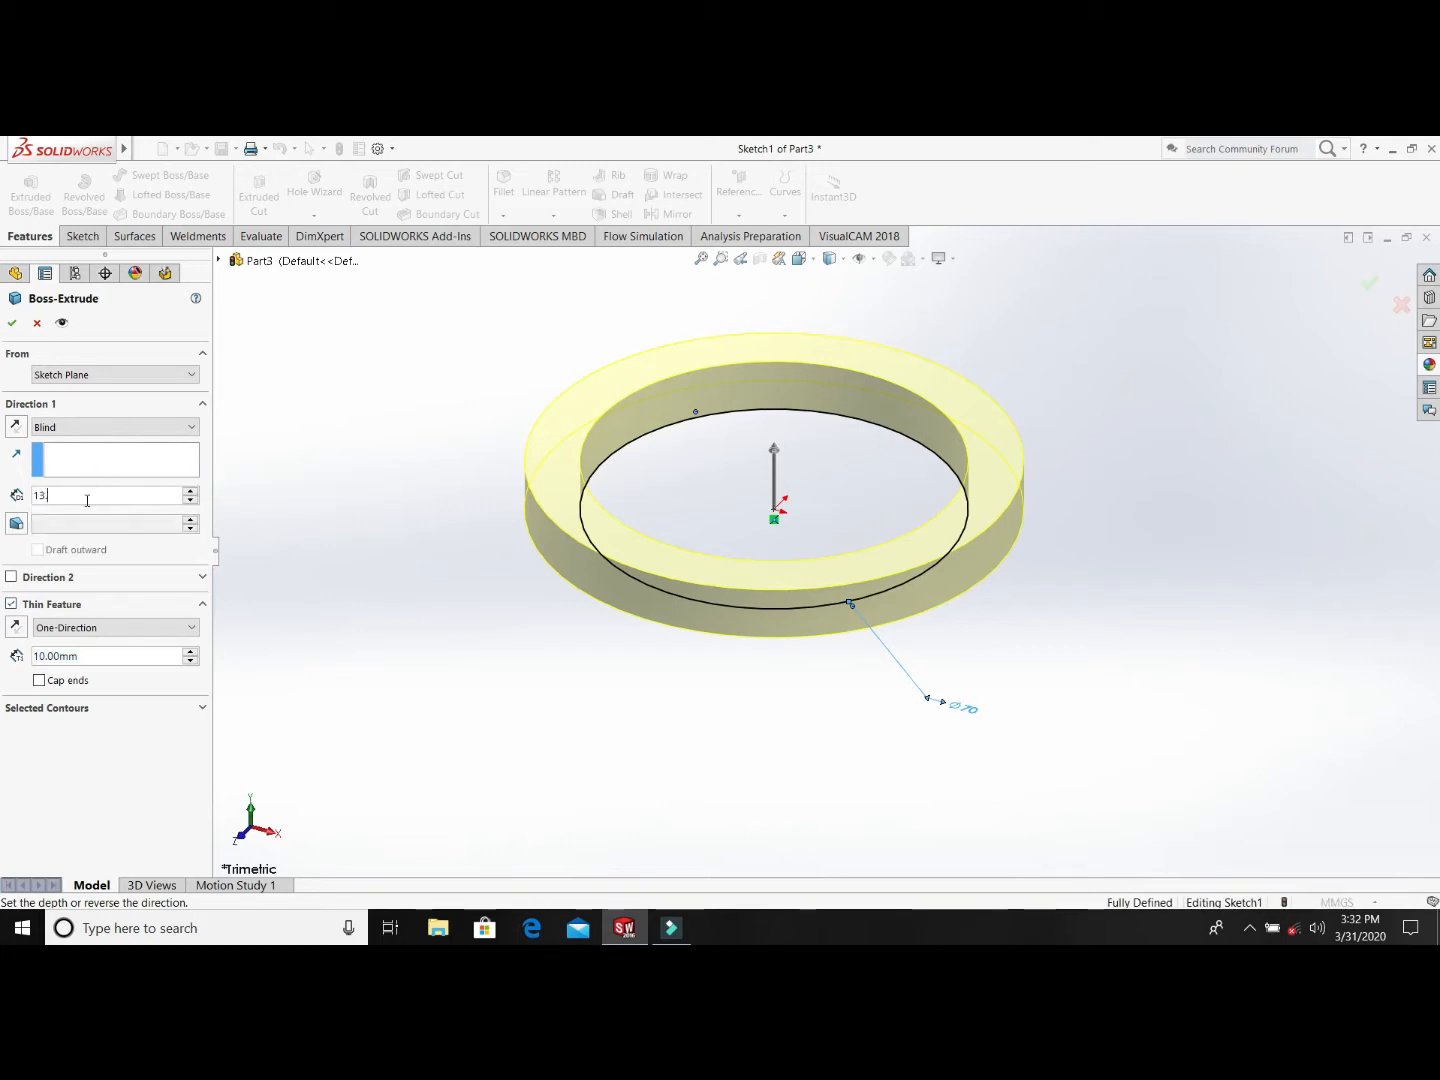
key("Return")
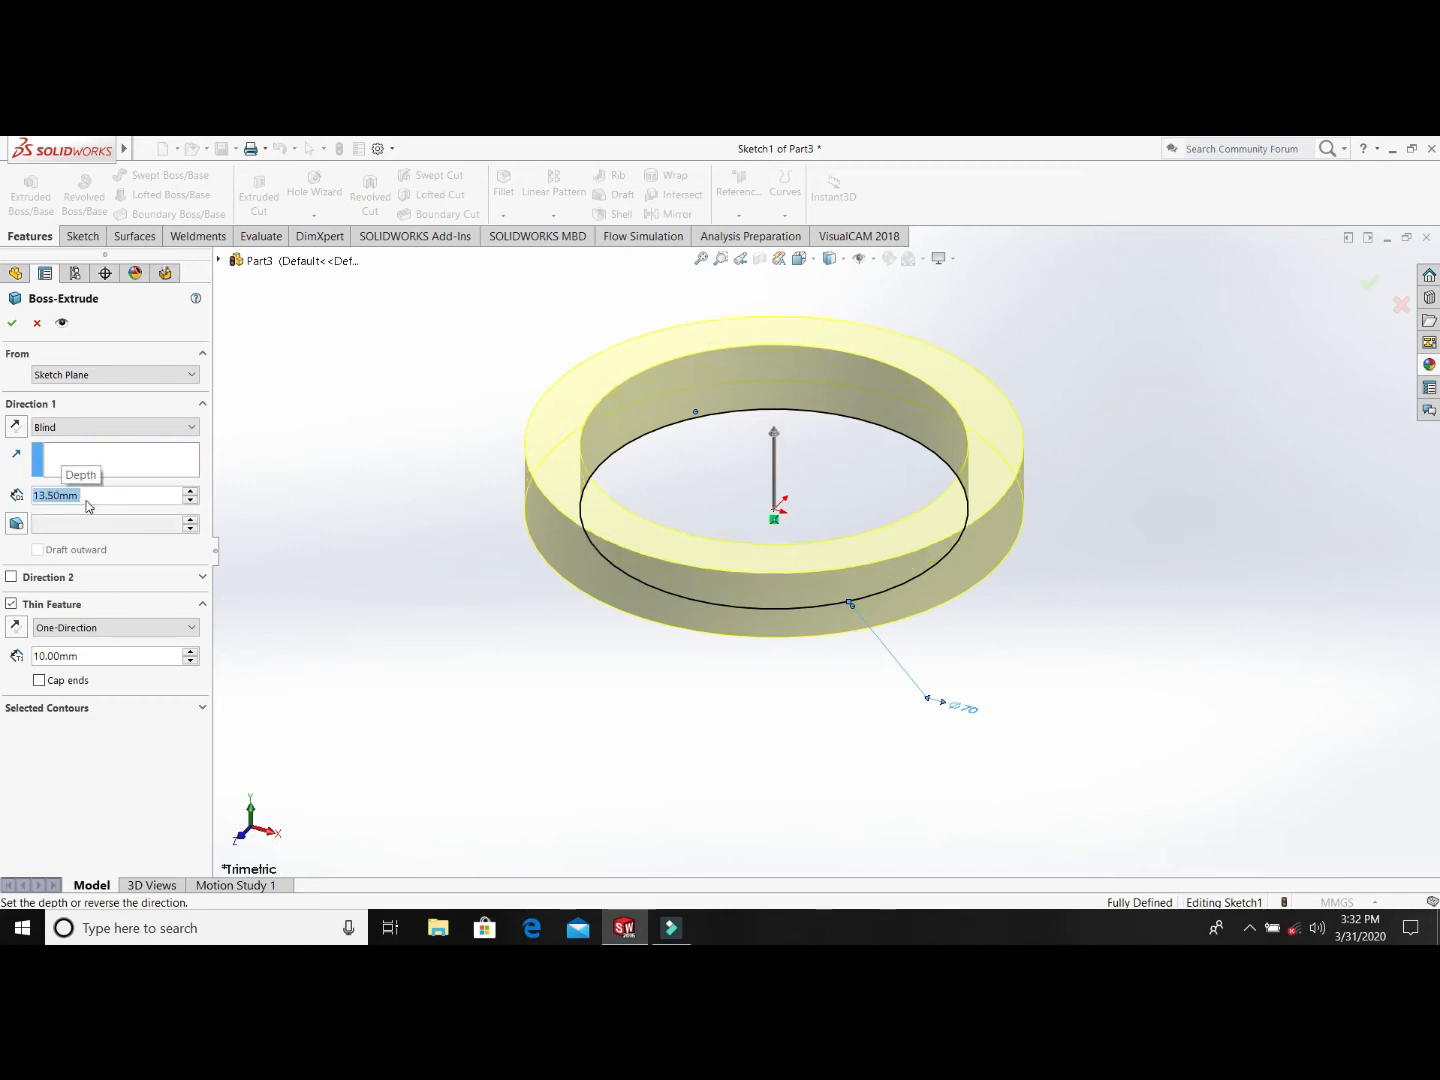
left_click(62, 655)
type("1")
key("Return")
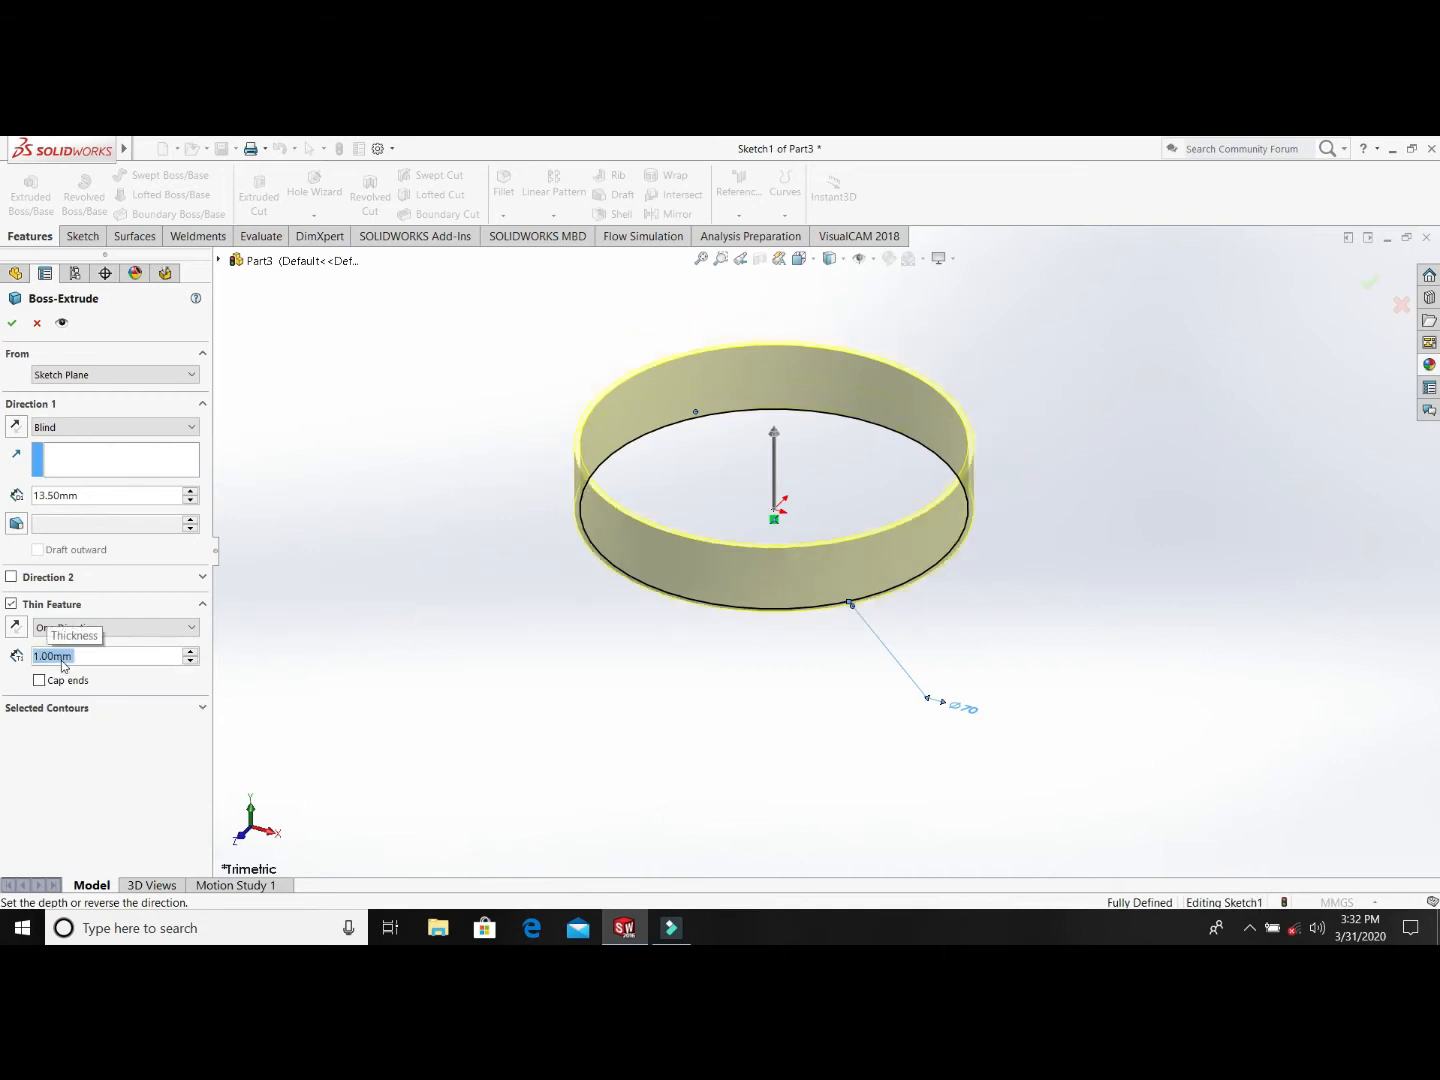
left_click(22, 627)
left_click(22, 628)
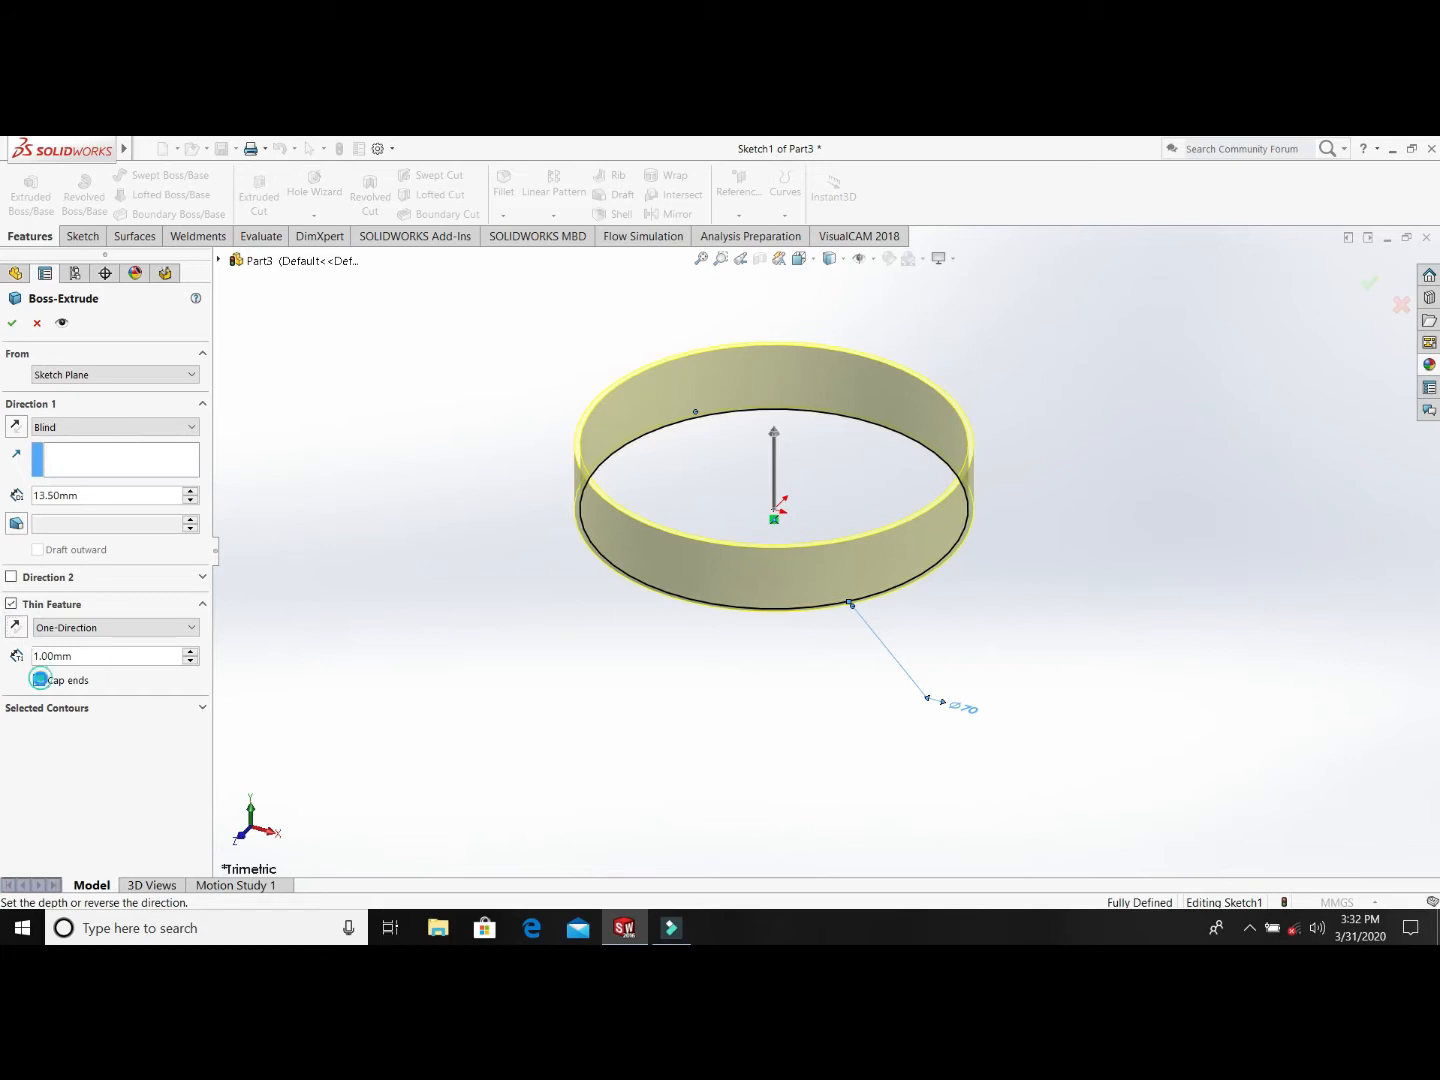
Step: Cap the ends of the thin extrusion with a 1 mm thickness and finish the feature
left_click(40, 680)
double_click(85, 700)
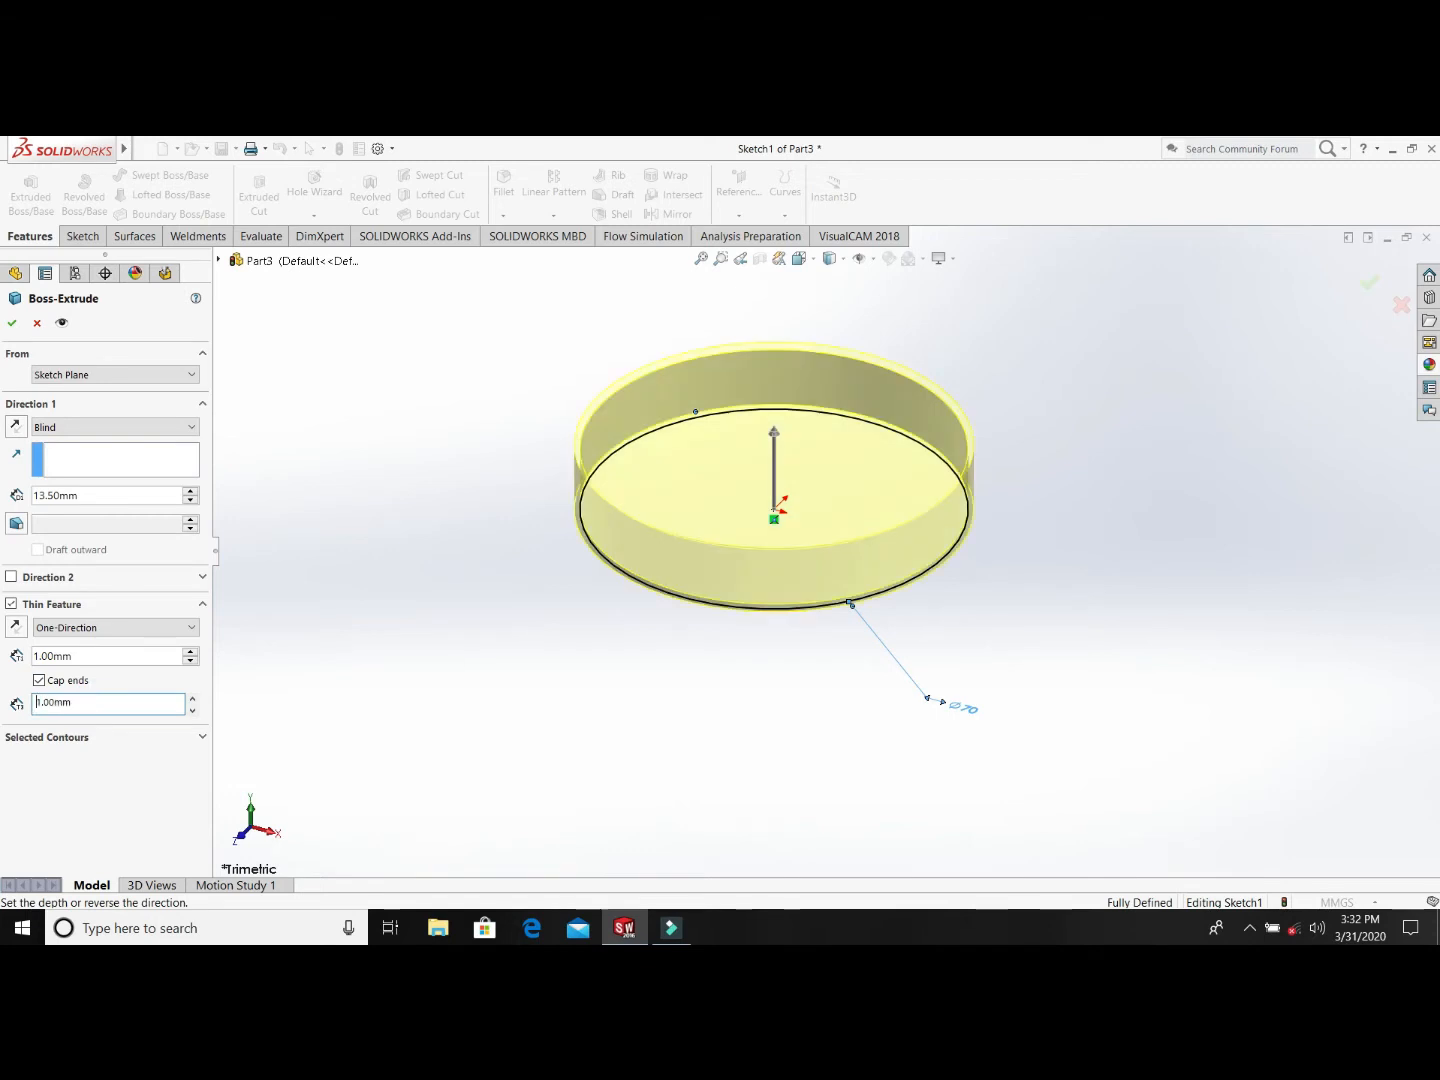
middle_click_drag(394, 595, 313, 608)
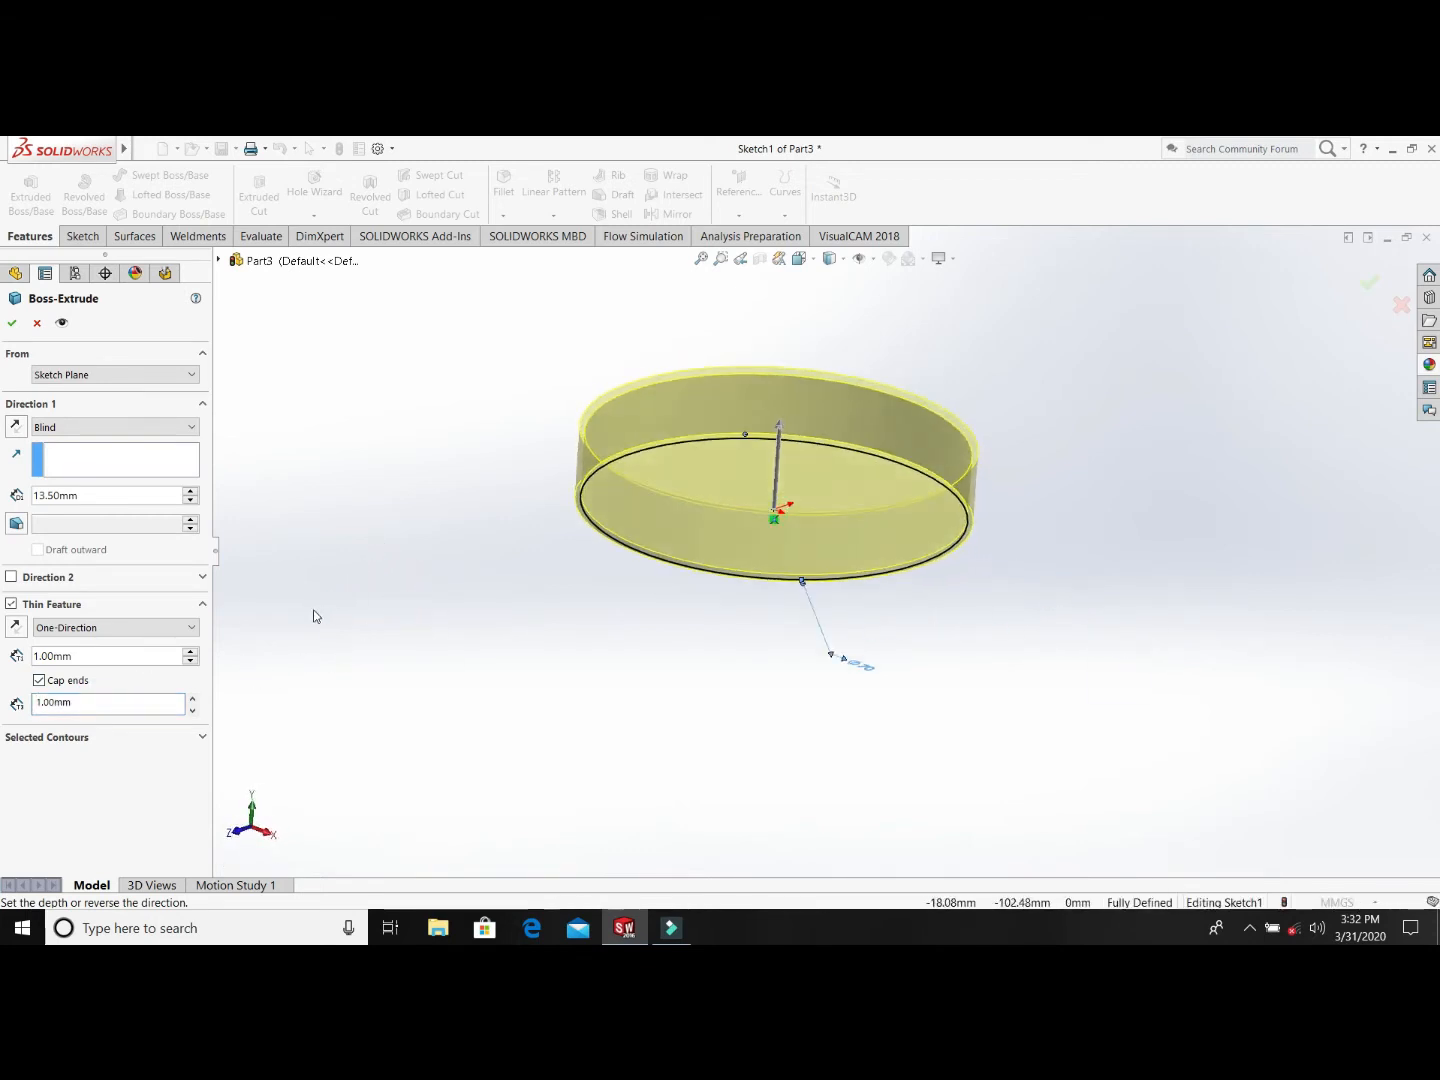
left_click(11, 324)
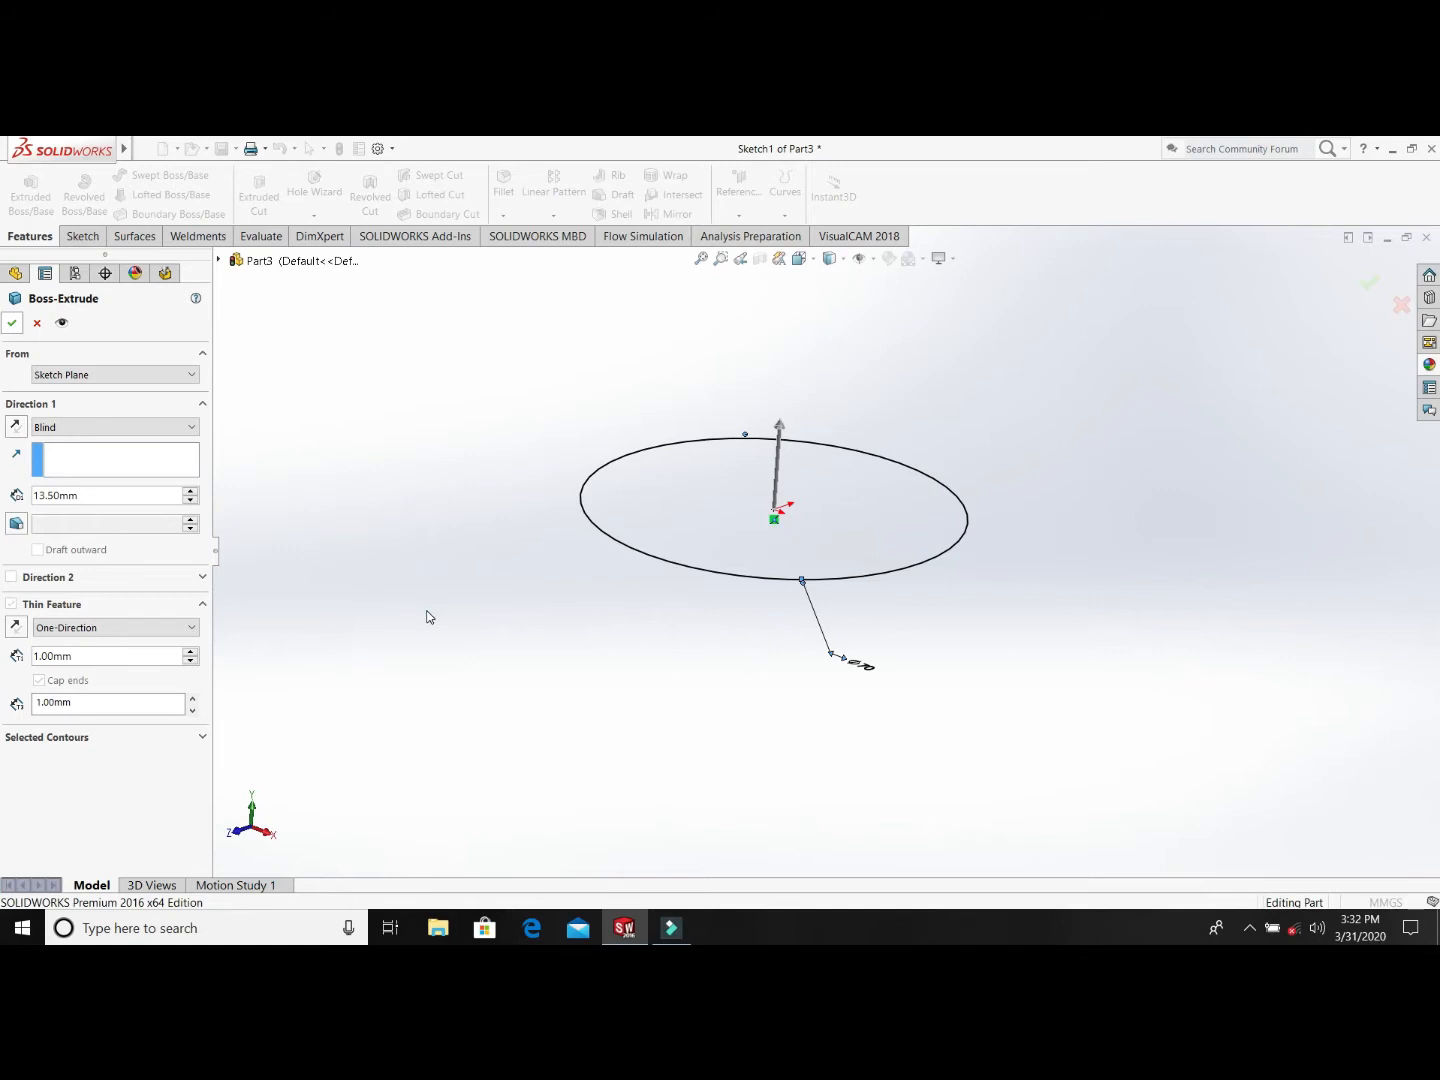
Step: Edit the thin extrusion to remove the end caps and reverse its extrusion direction
middle_click_drag(829, 578, 922, 436)
scroll(844, 580, "down", 2)
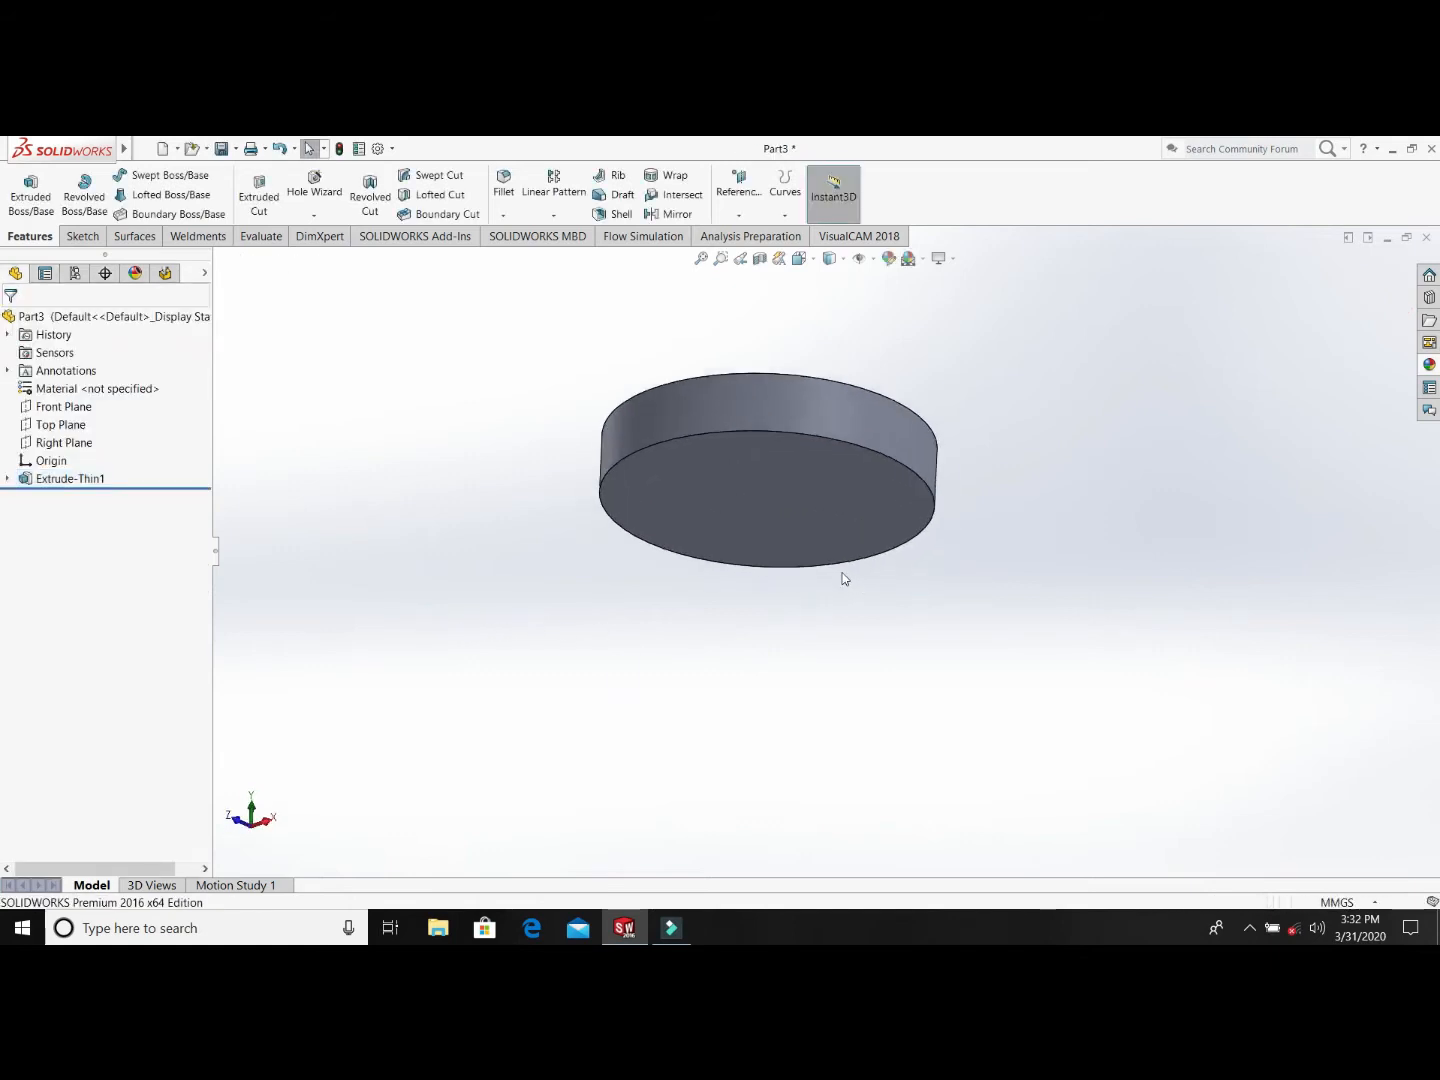
scroll(841, 580, "up", 3)
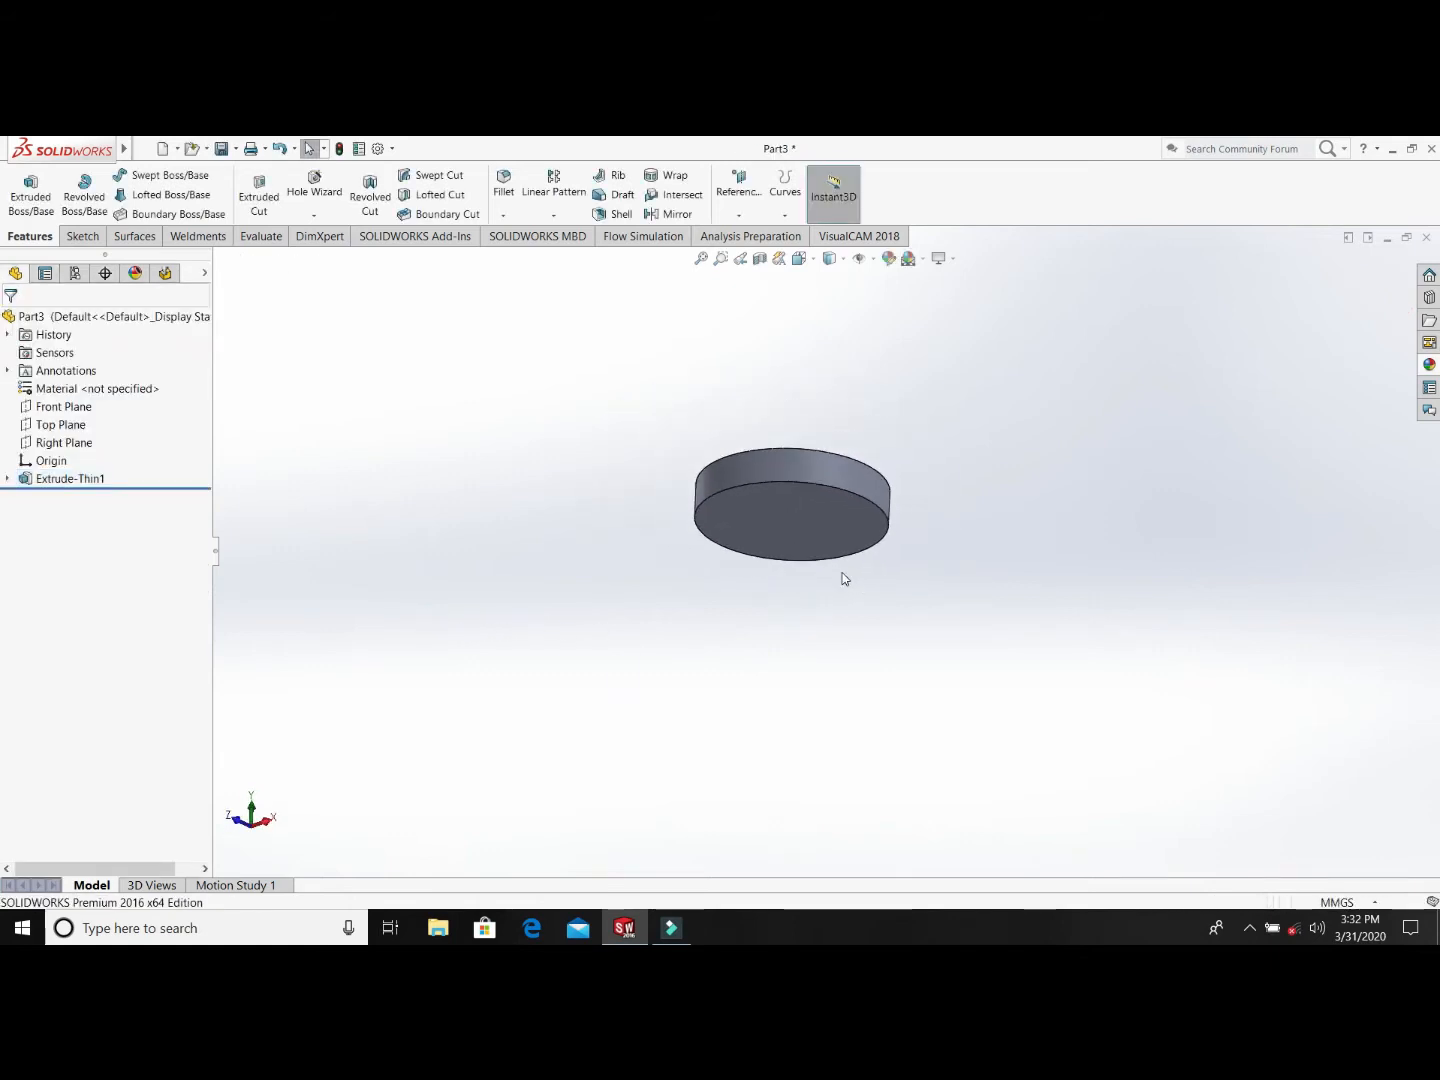
right_click(32, 479)
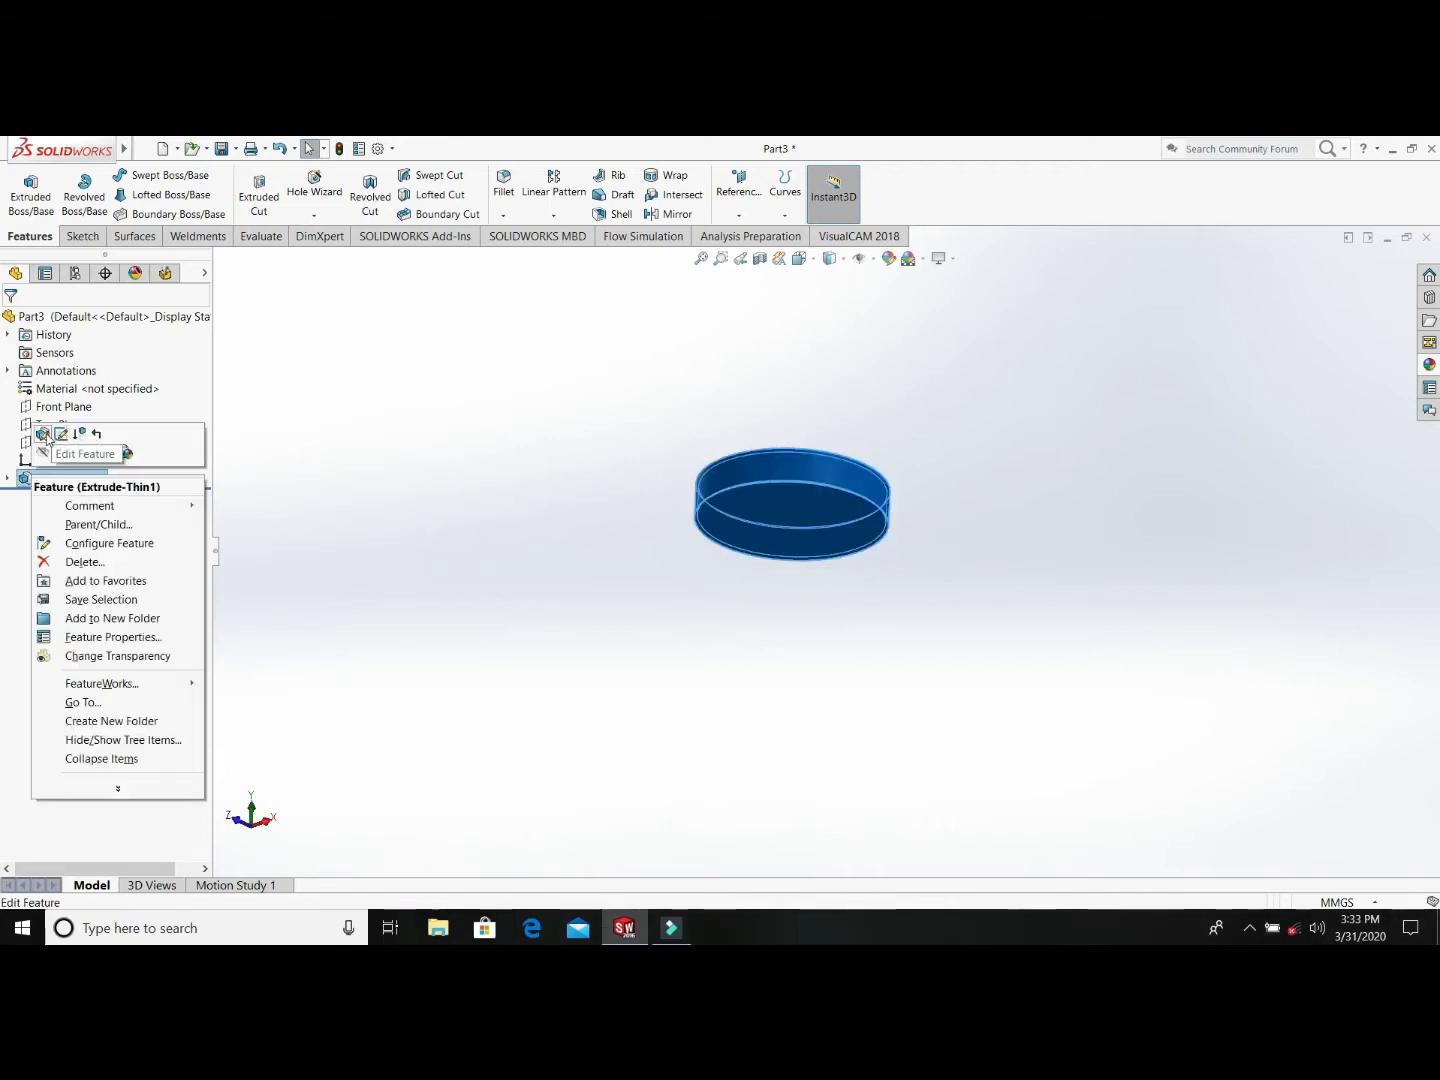
left_click(60, 435)
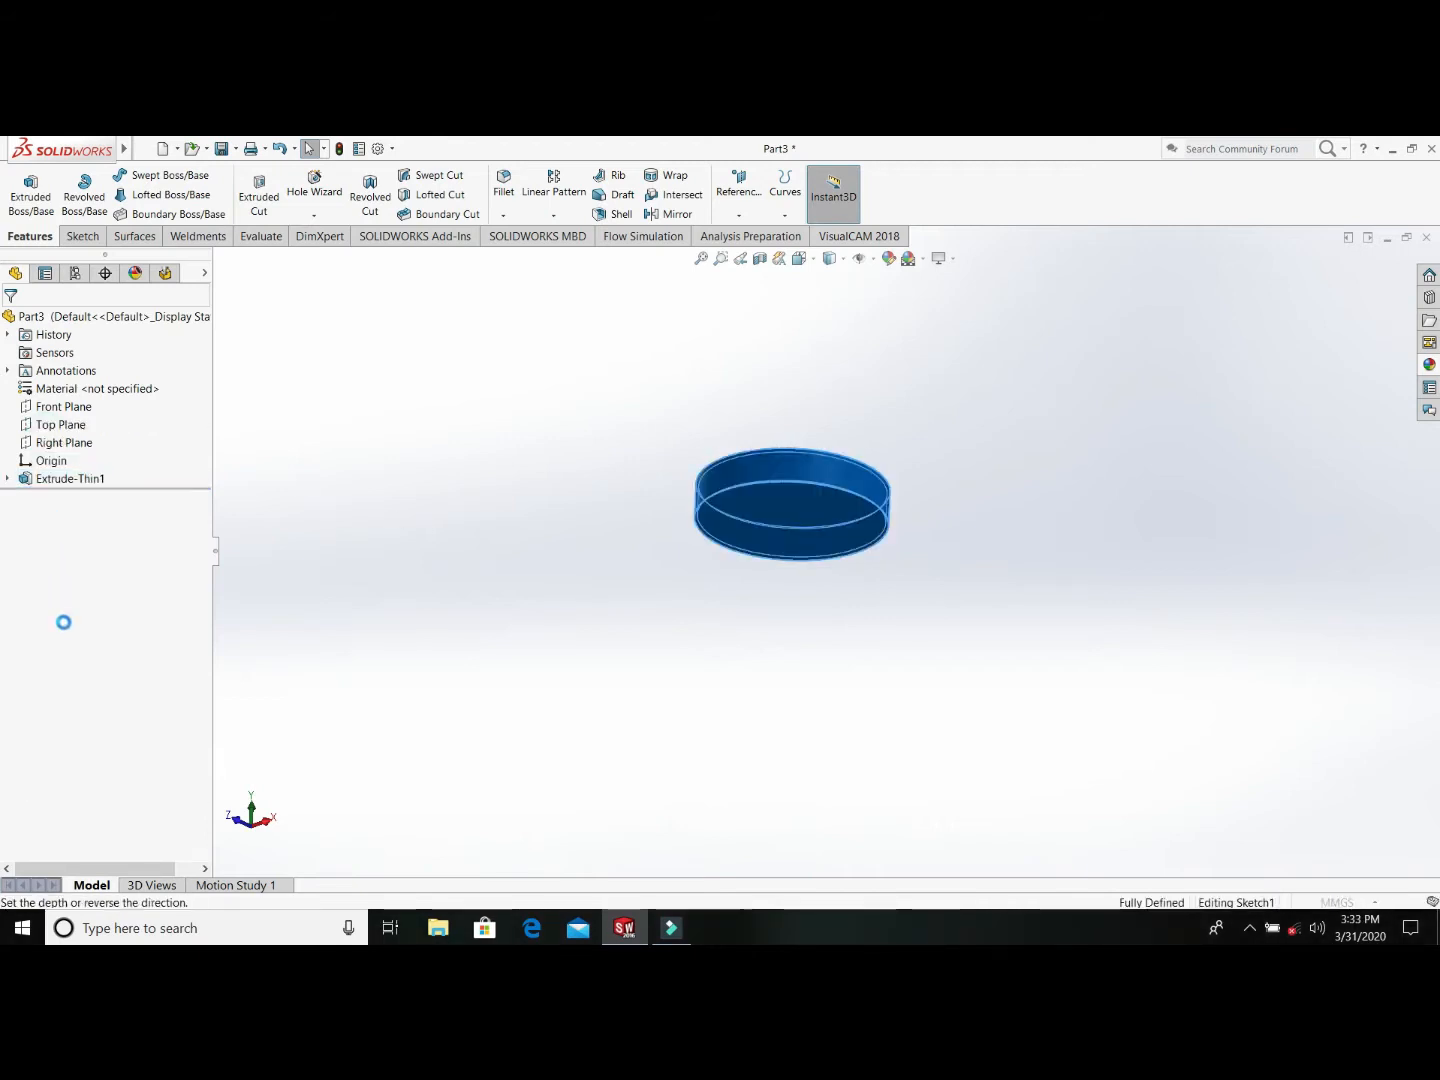
left_click(39, 679)
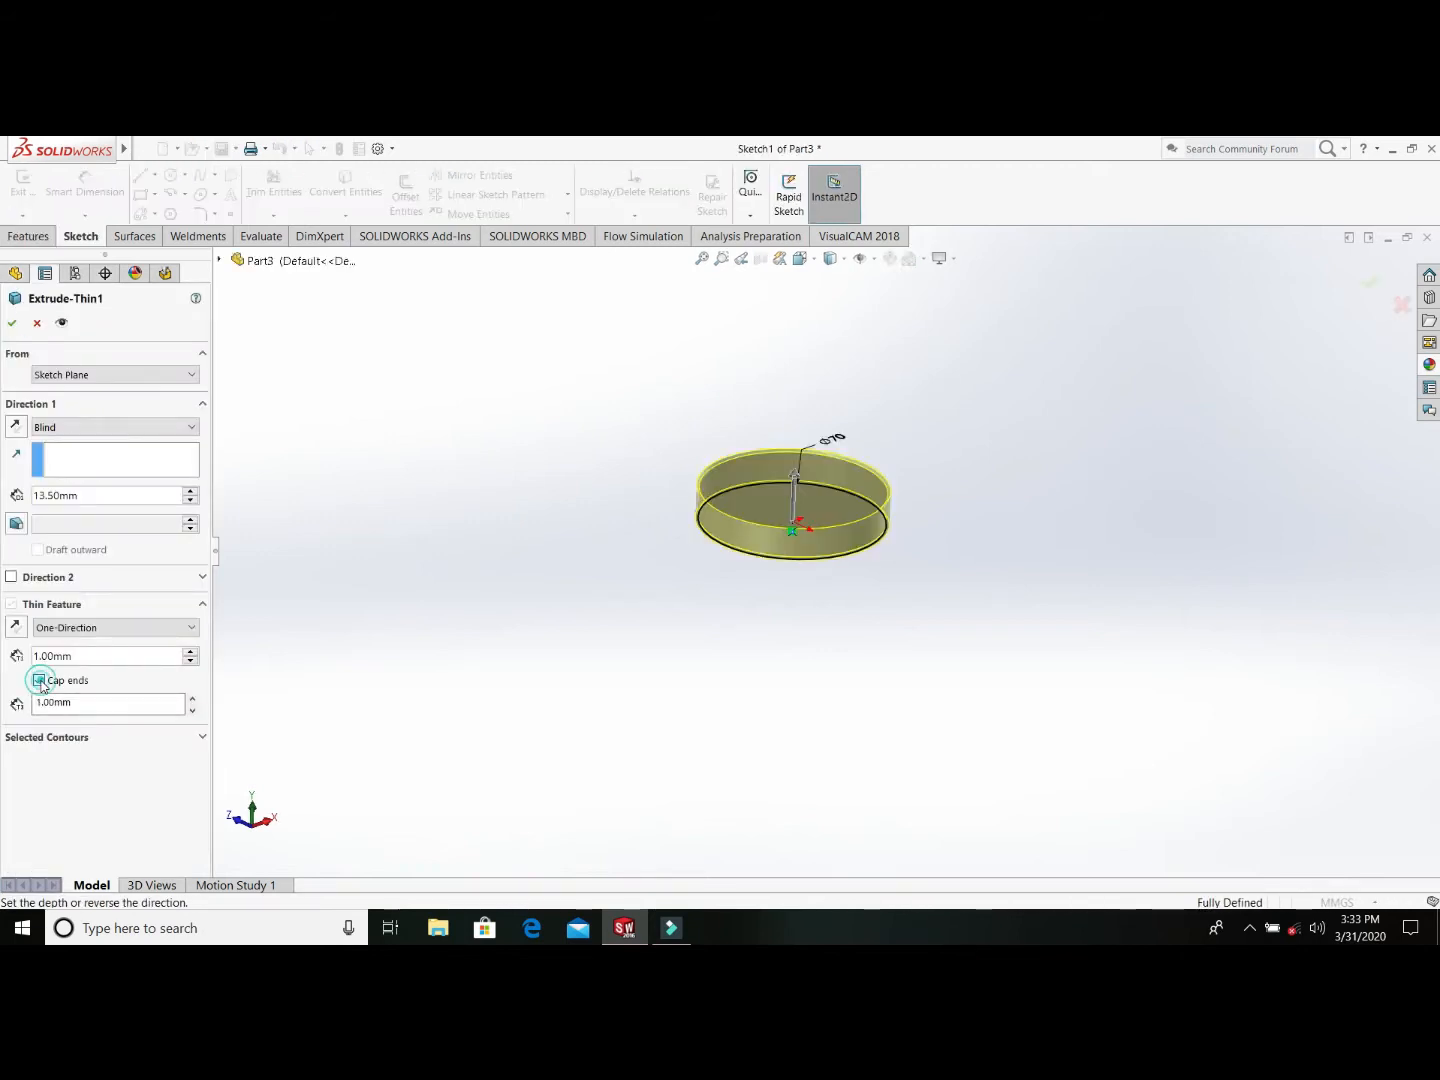
left_click(15, 428)
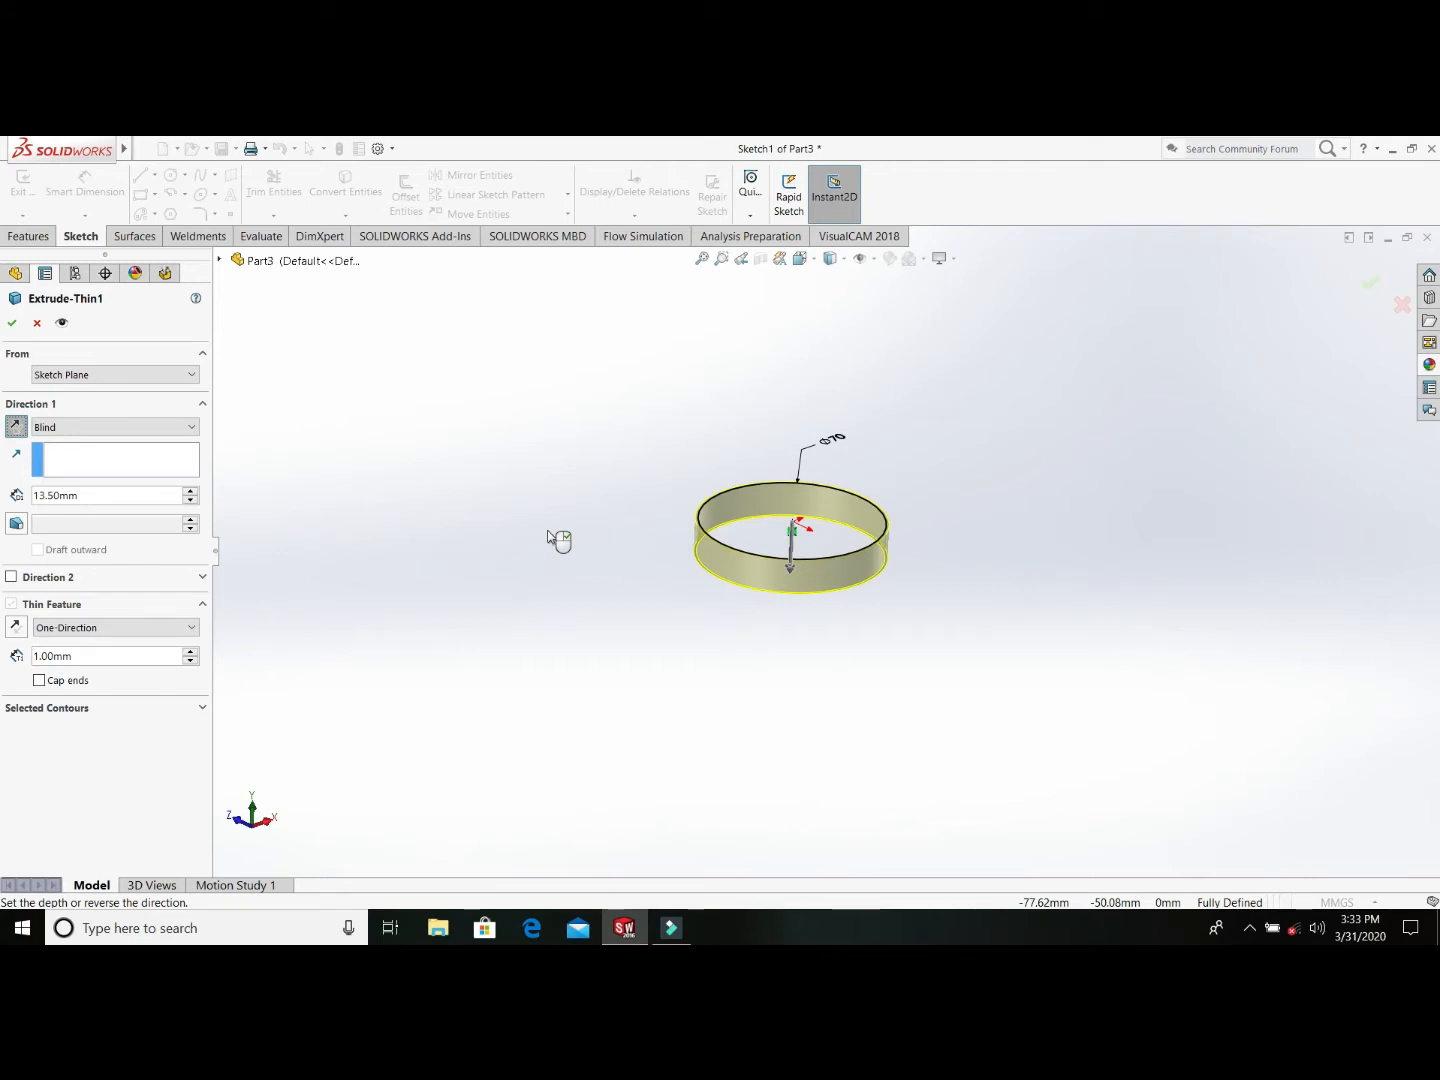
left_click(12, 324)
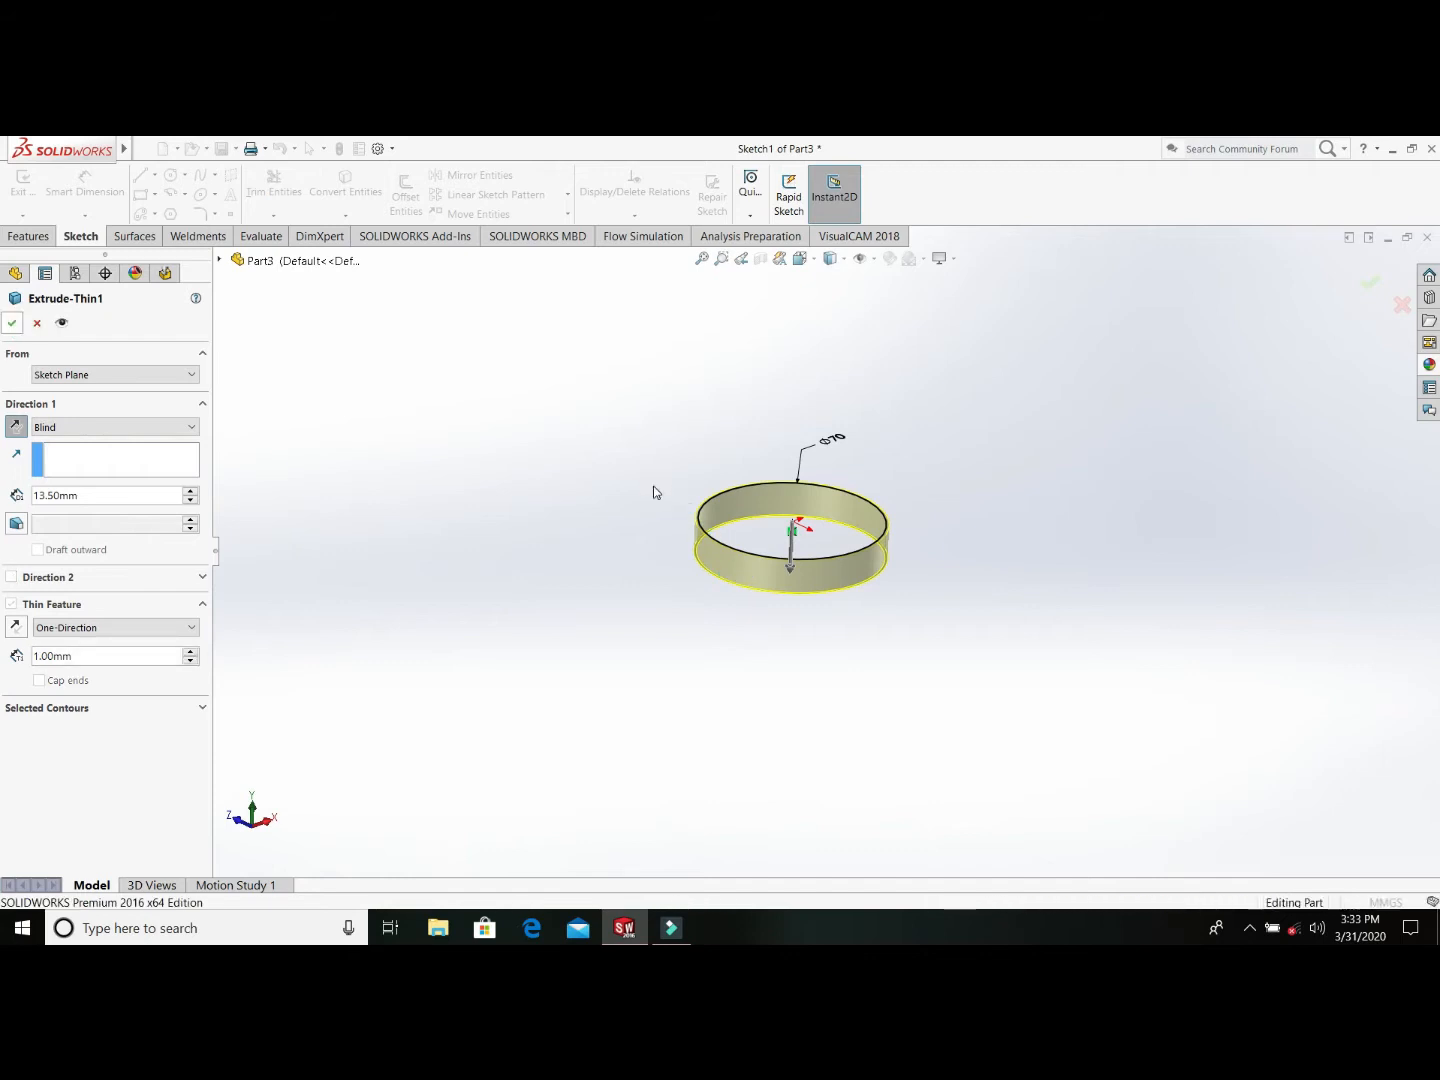
Step: Start a sketch on the ring's upper rim face and convert its outer circular edge into a sketch circle
scroll(759, 565, "down", 5)
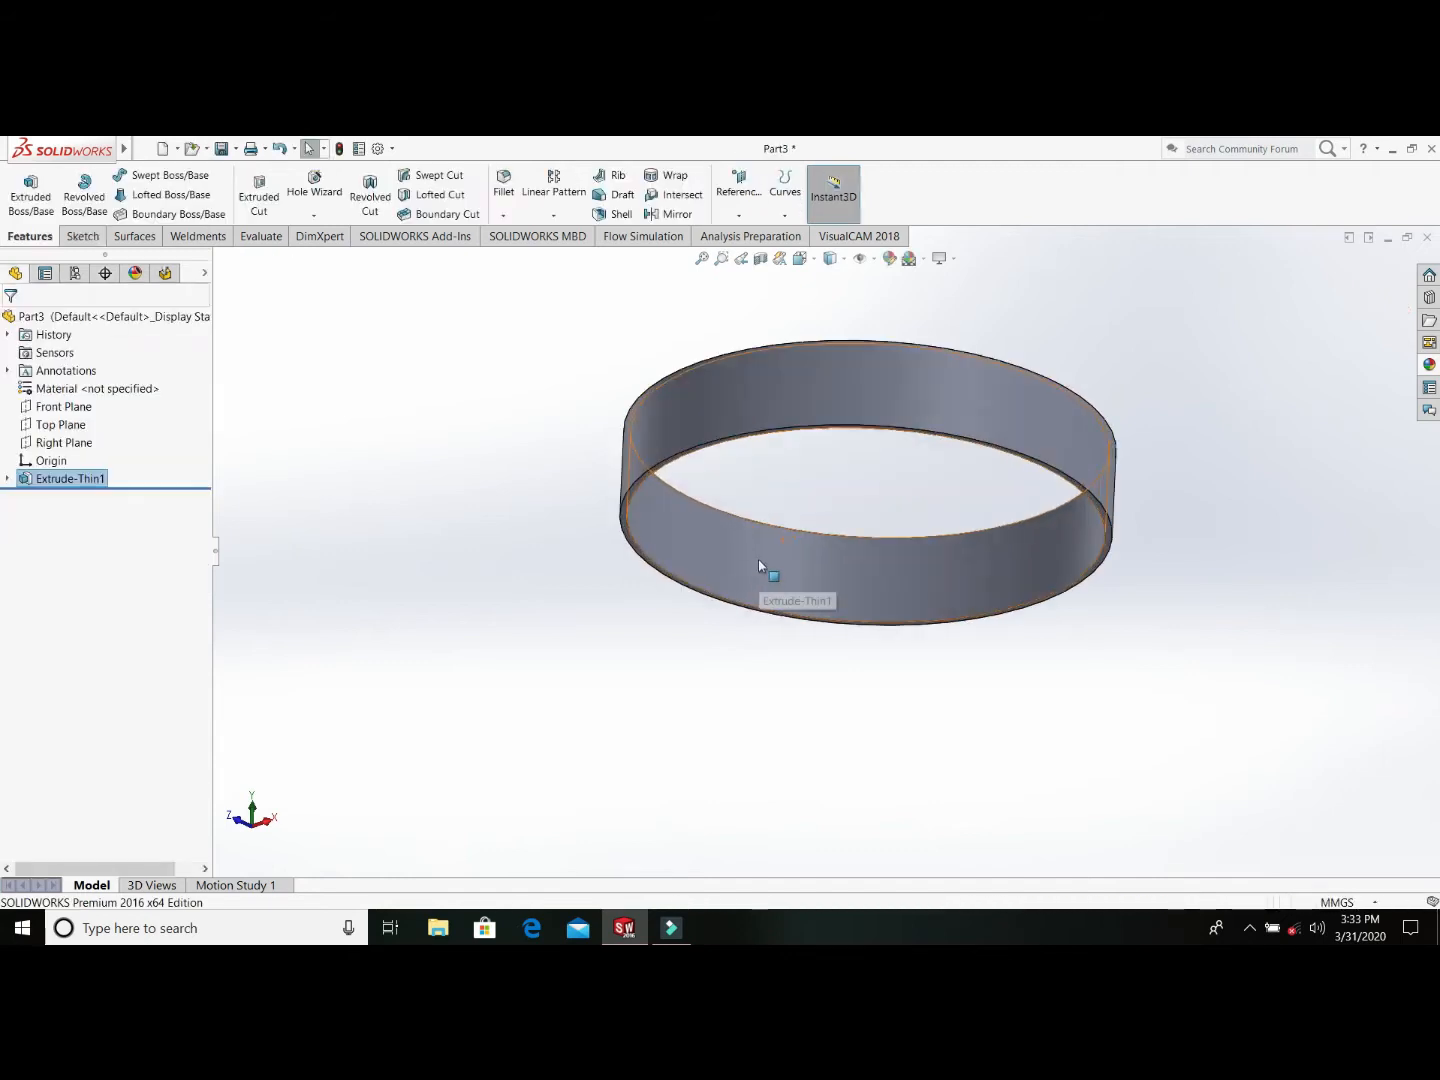
left_click(811, 493)
middle_click_drag(815, 540, 795, 650)
scroll(731, 526, "down", 4)
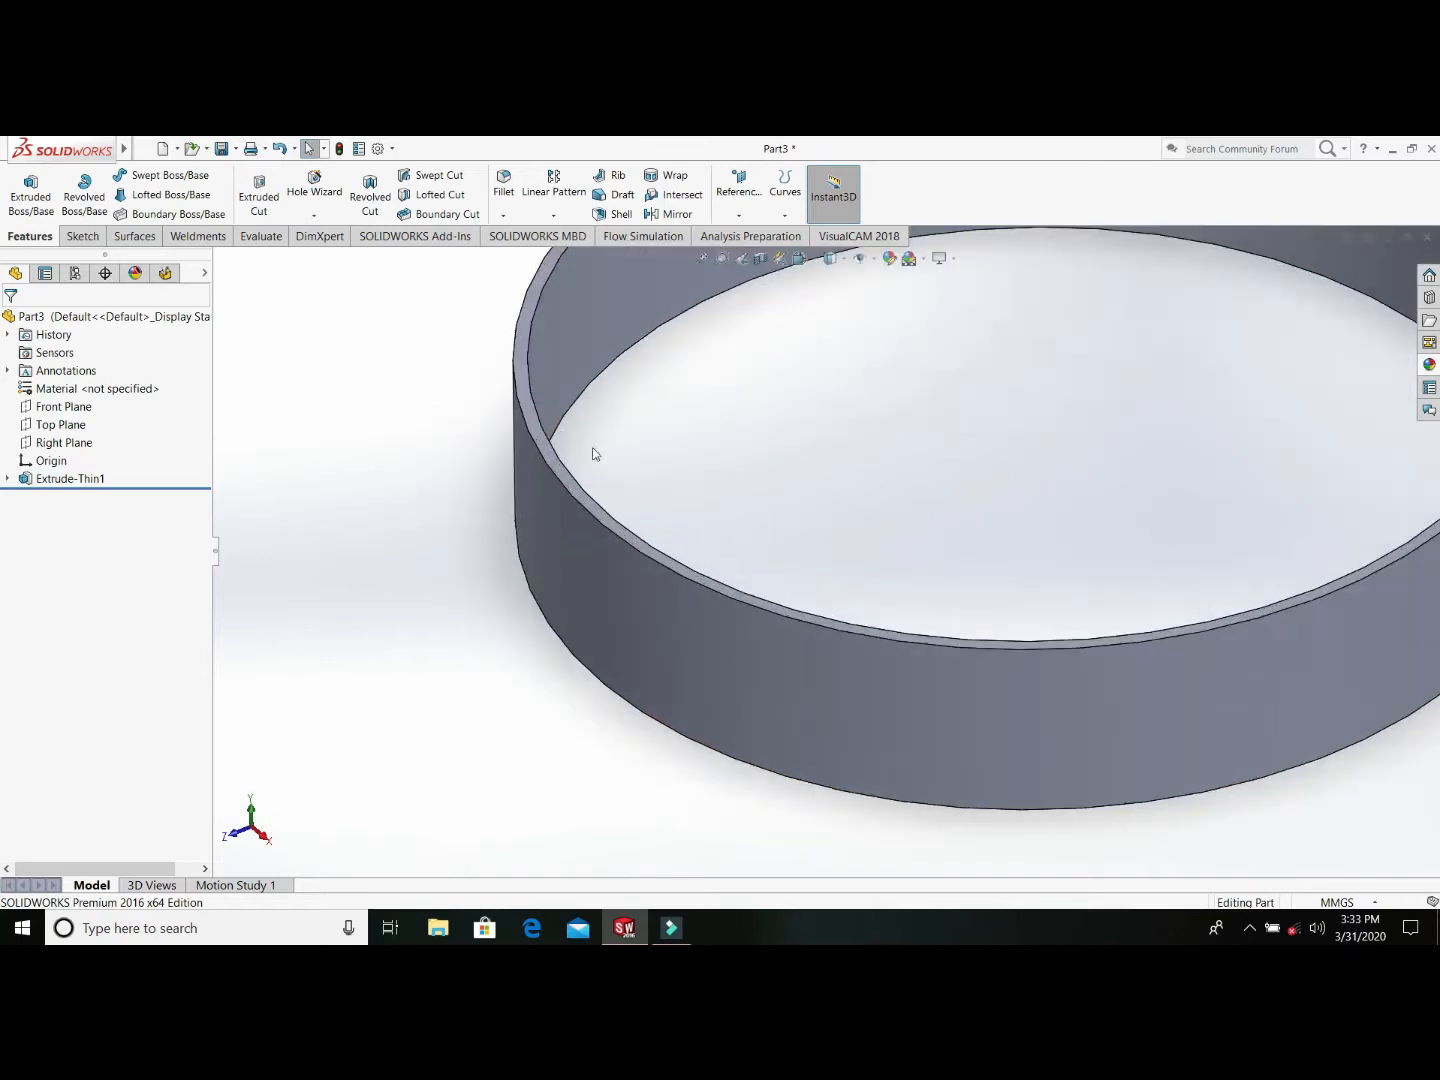
left_click(528, 410)
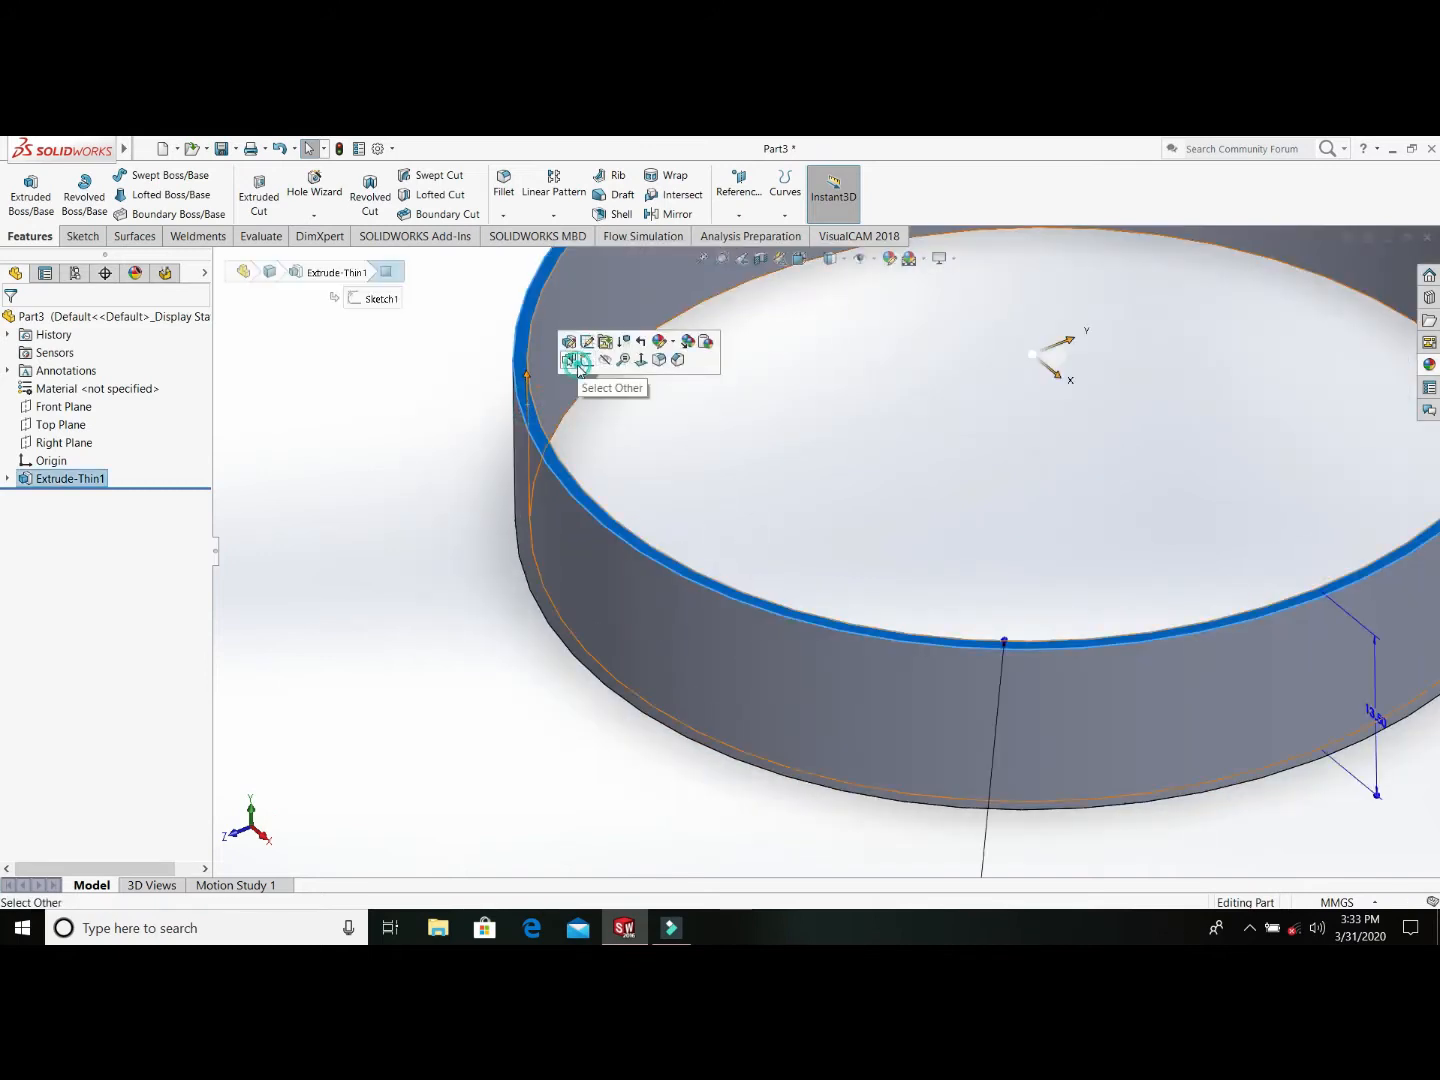
left_click(572, 359)
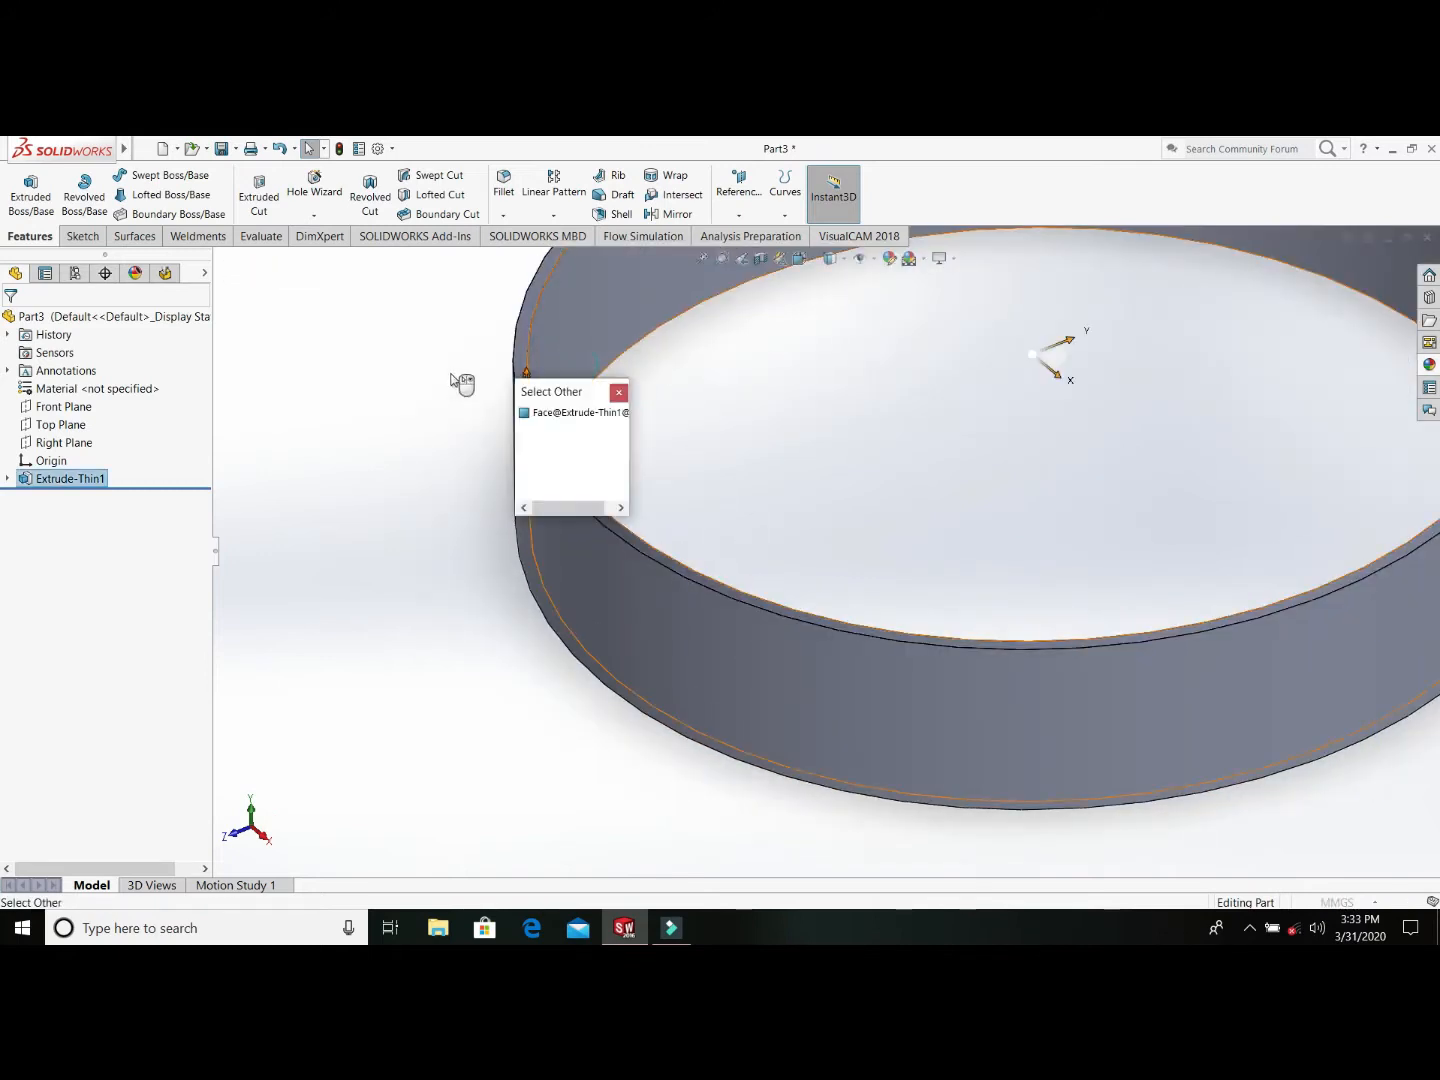
left_click(619, 393)
left_click(545, 373)
left_click(577, 301)
left_click(514, 393)
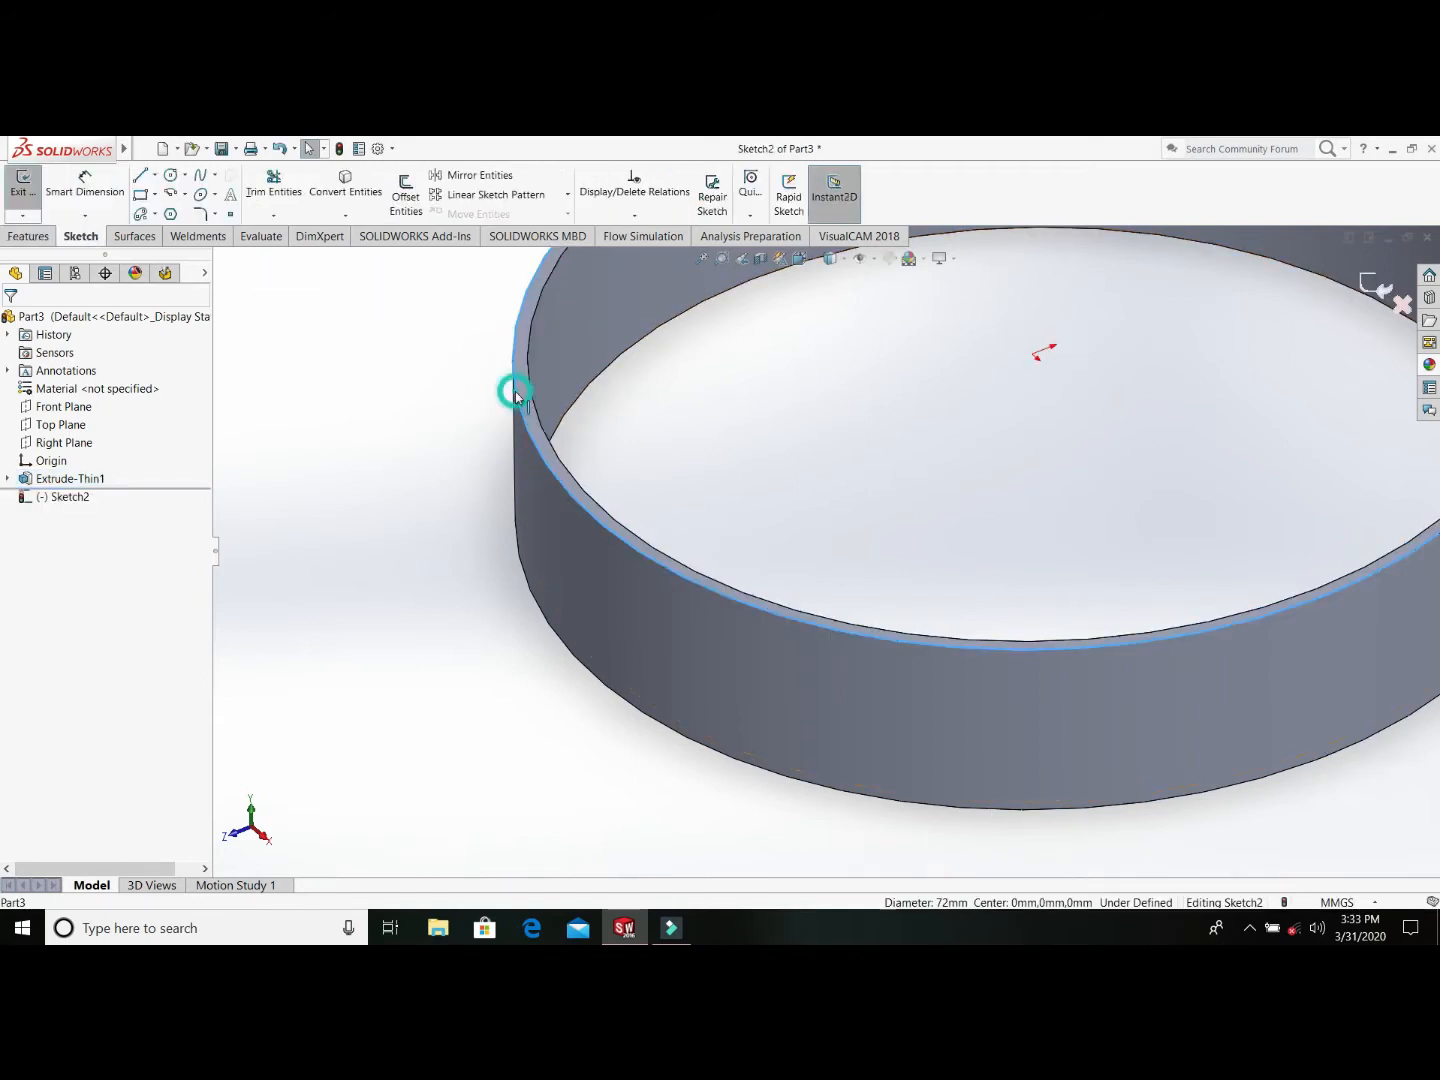
left_click(345, 186)
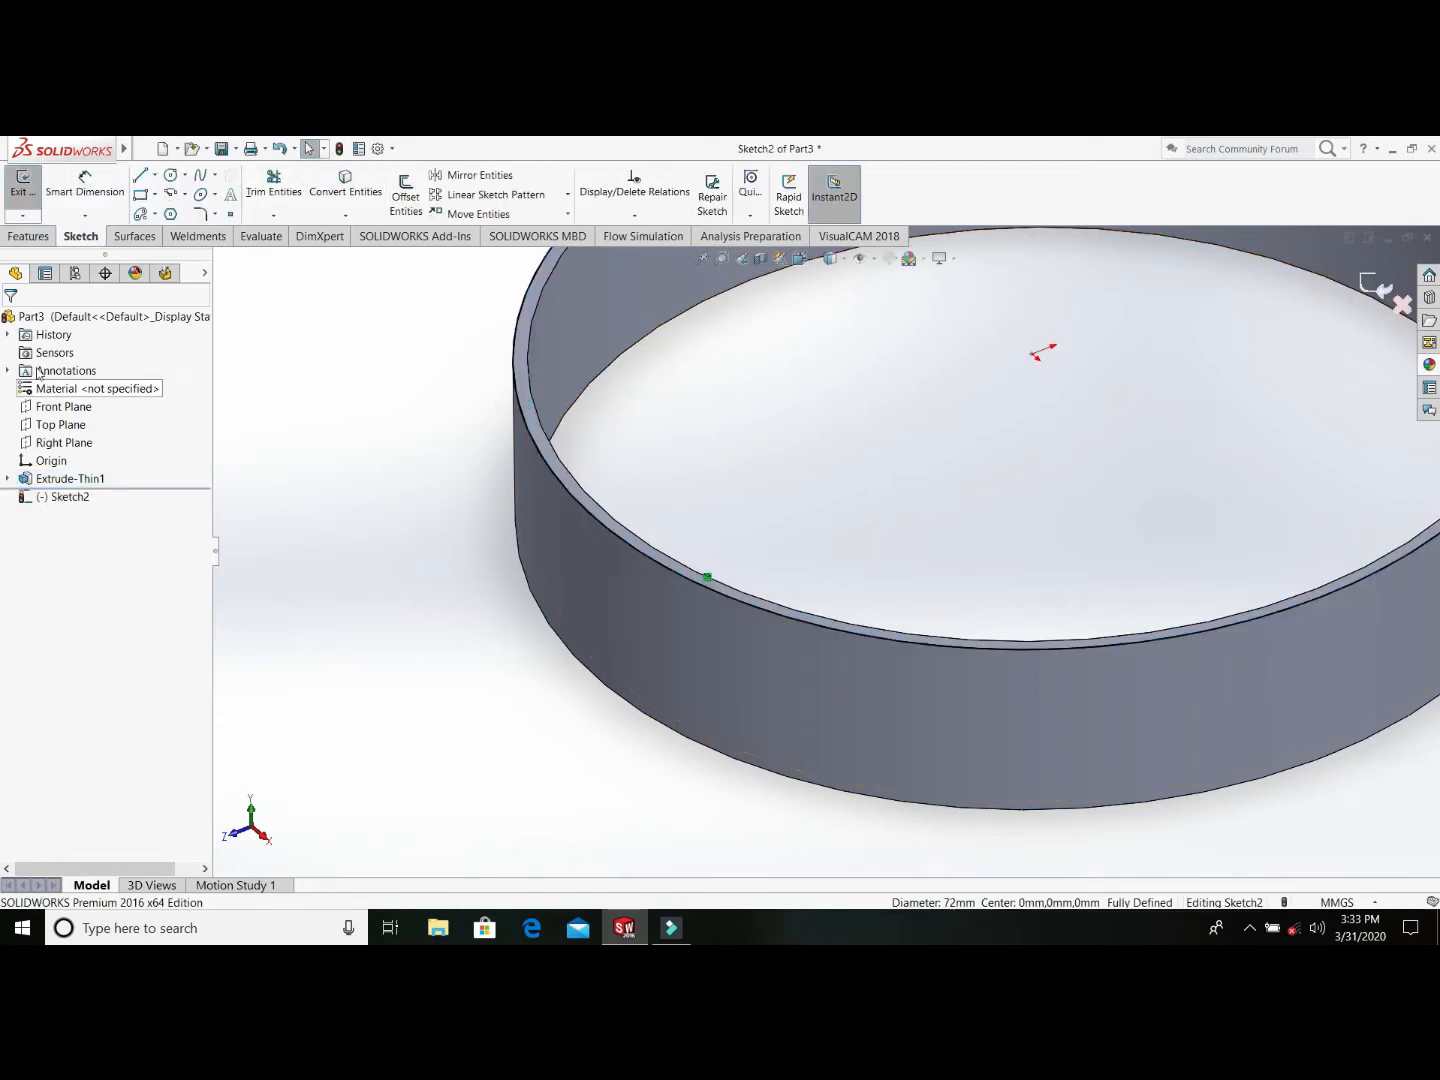
Step: Extrude the converted circle 1 mm in the reversed direction, into the ring, to close its upper end
left_click(30, 237)
left_click(30, 195)
type("1")
key("Return")
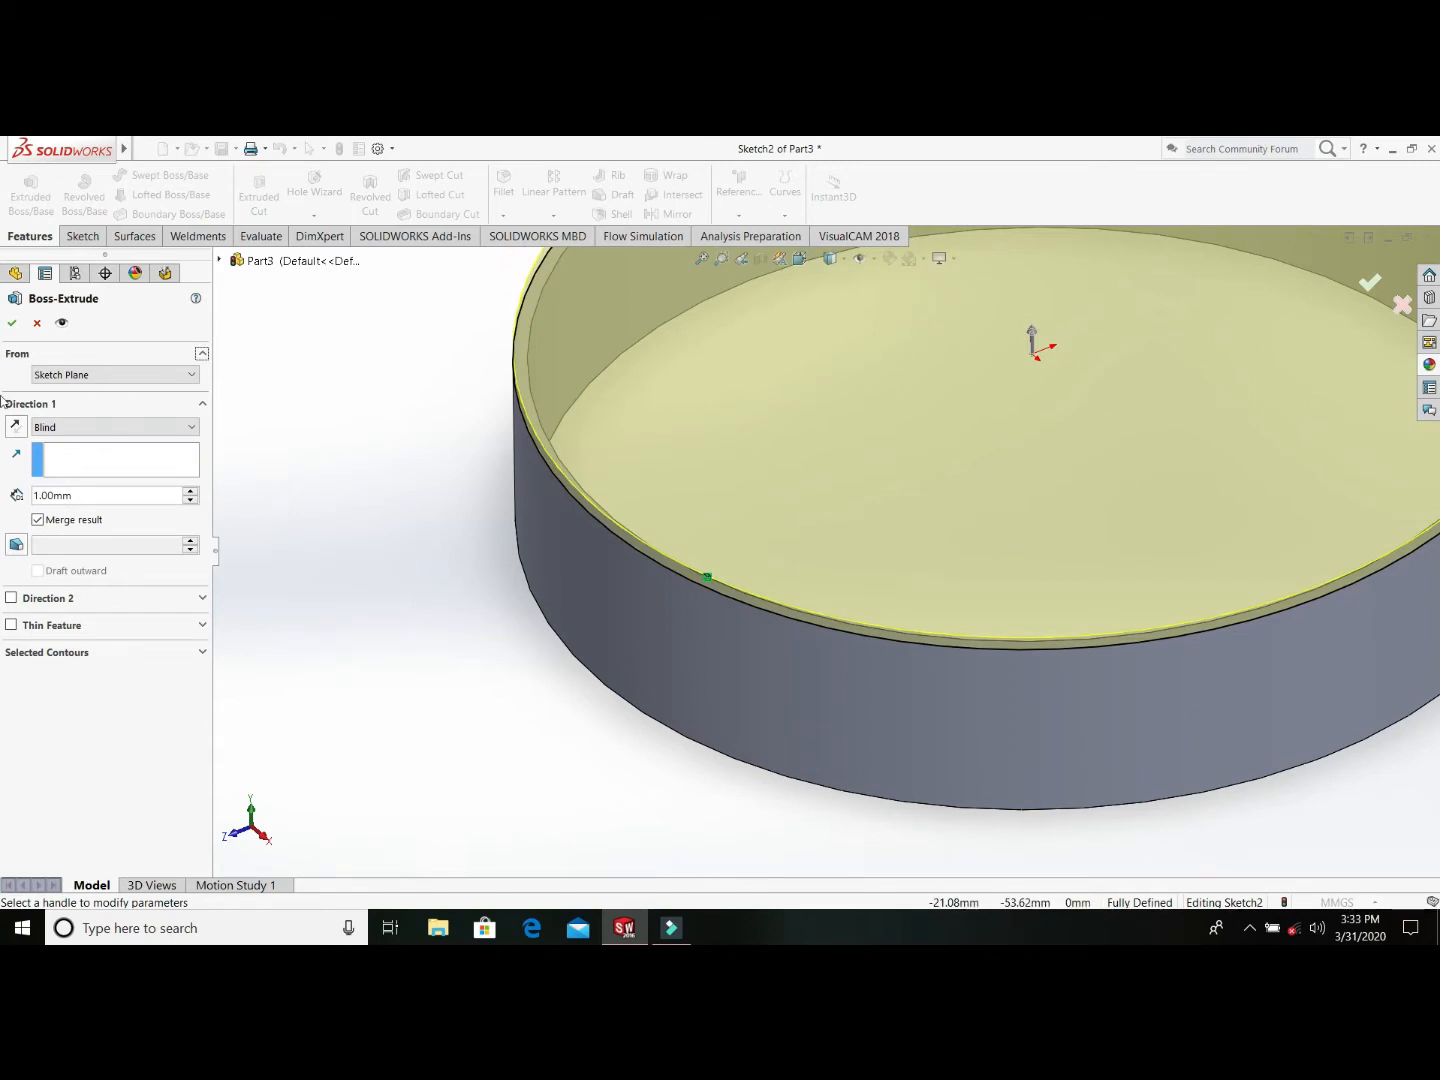
left_click(15, 425)
scroll(509, 459, "up", 3)
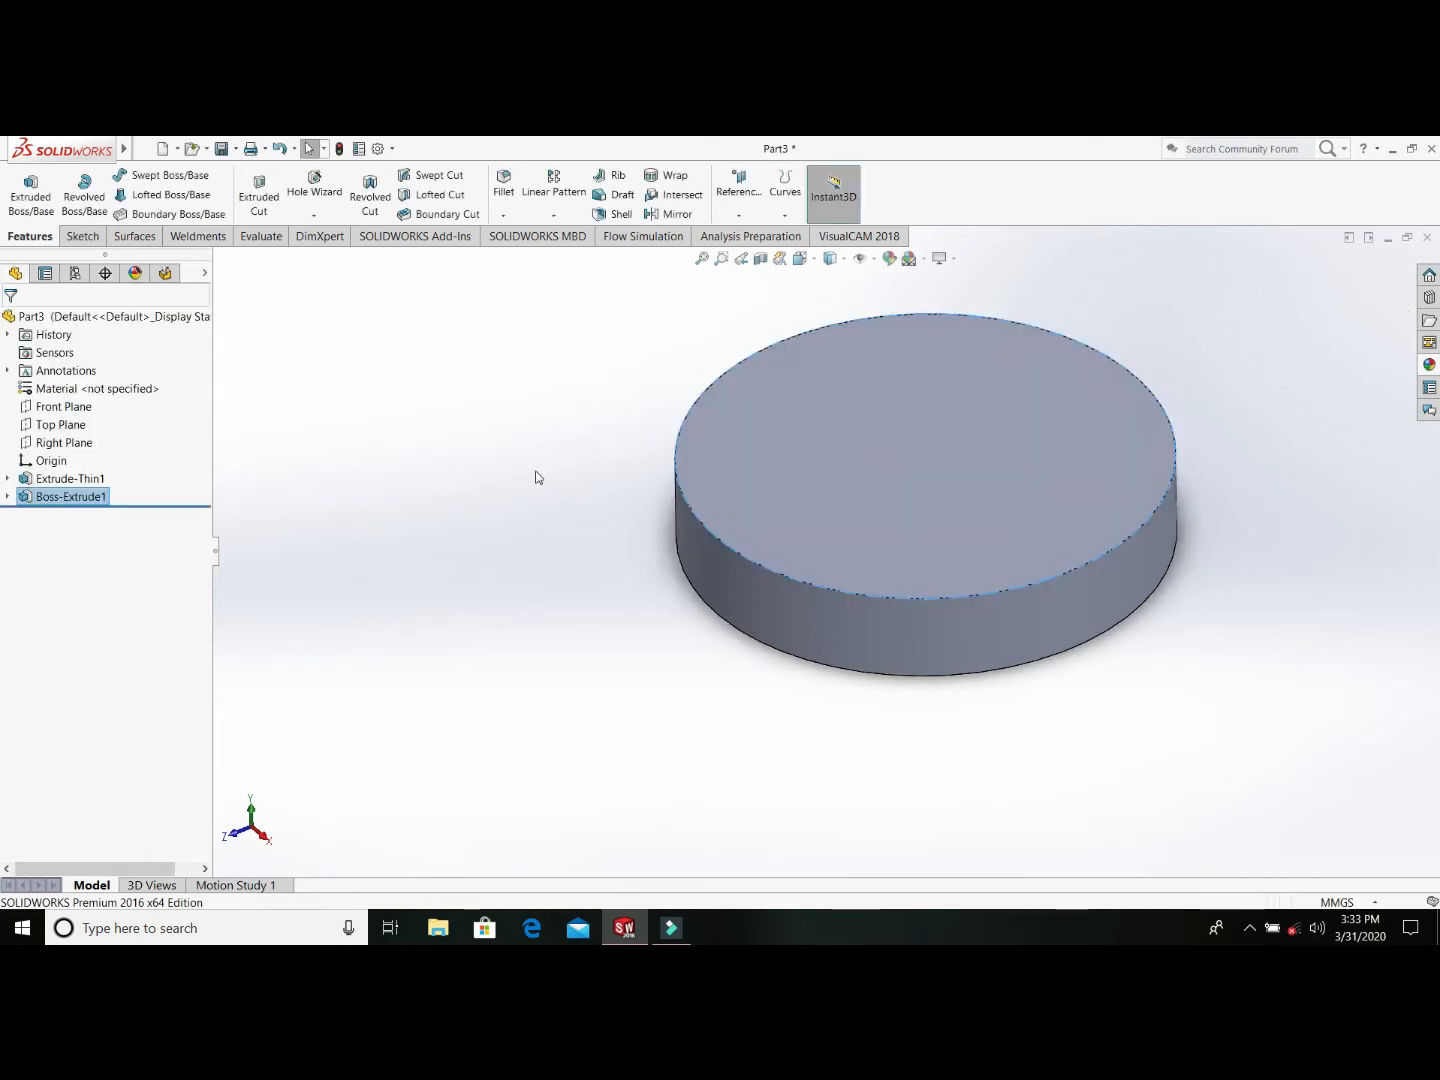
left_click(535, 470)
Step: Start a sketch on the rim face at the ring's open underside and convert its inner circular edge
middle_click_drag(715, 638, 720, 498)
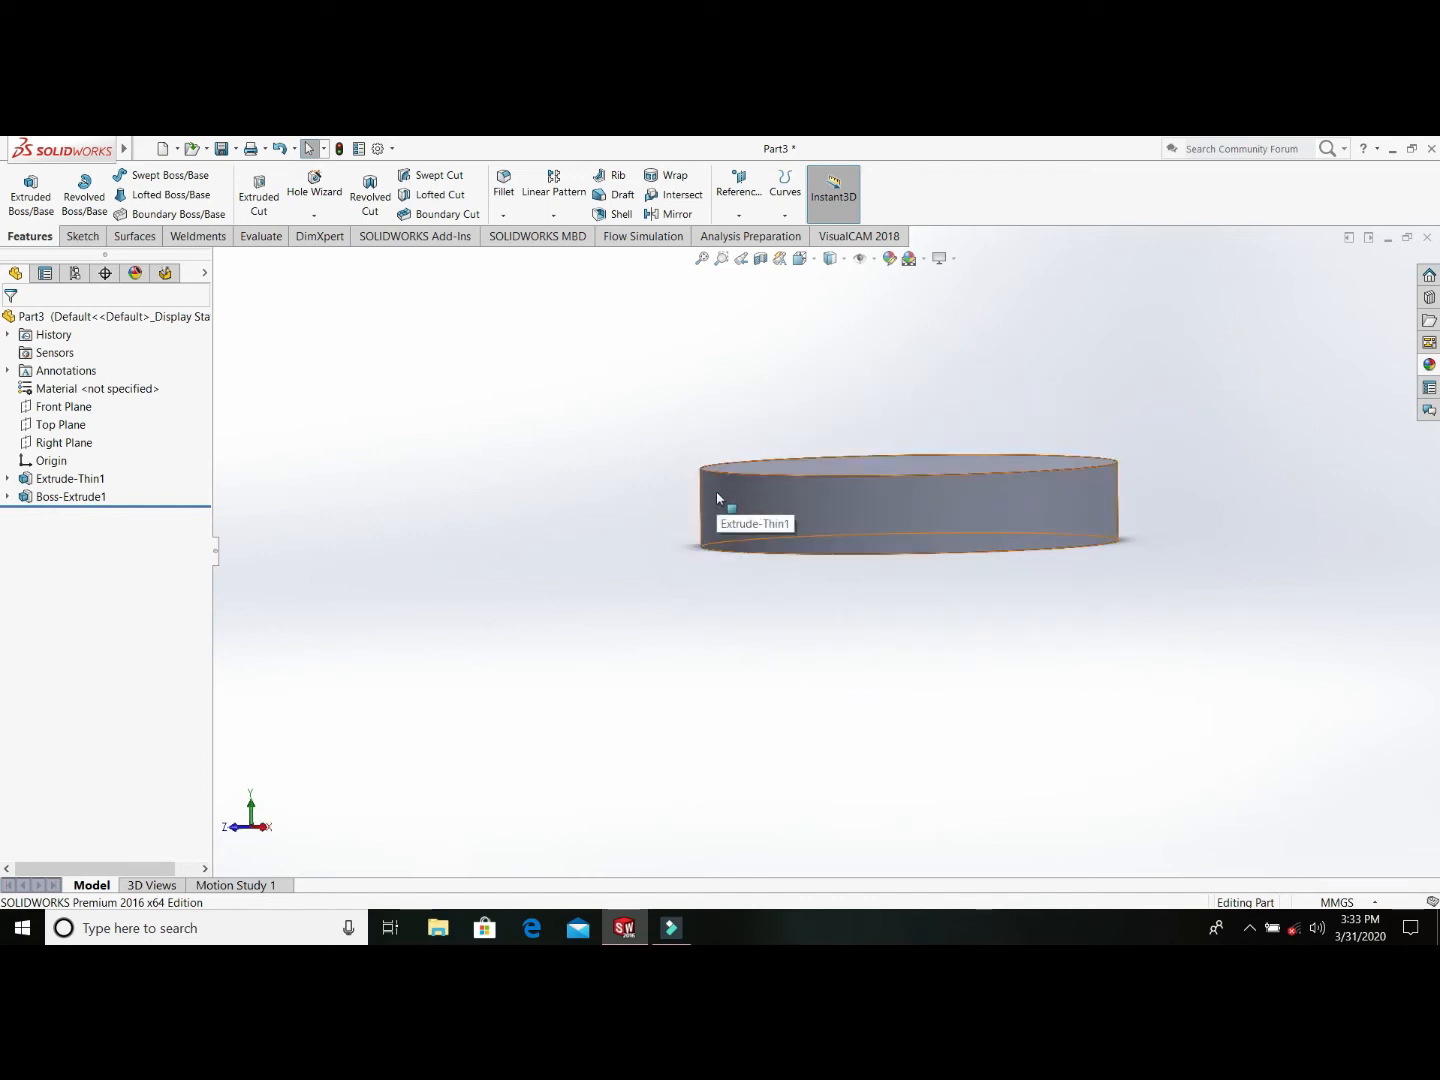
middle_click_drag(732, 491, 708, 340)
middle_click_drag(645, 546, 669, 254)
scroll(723, 409, "down", 3)
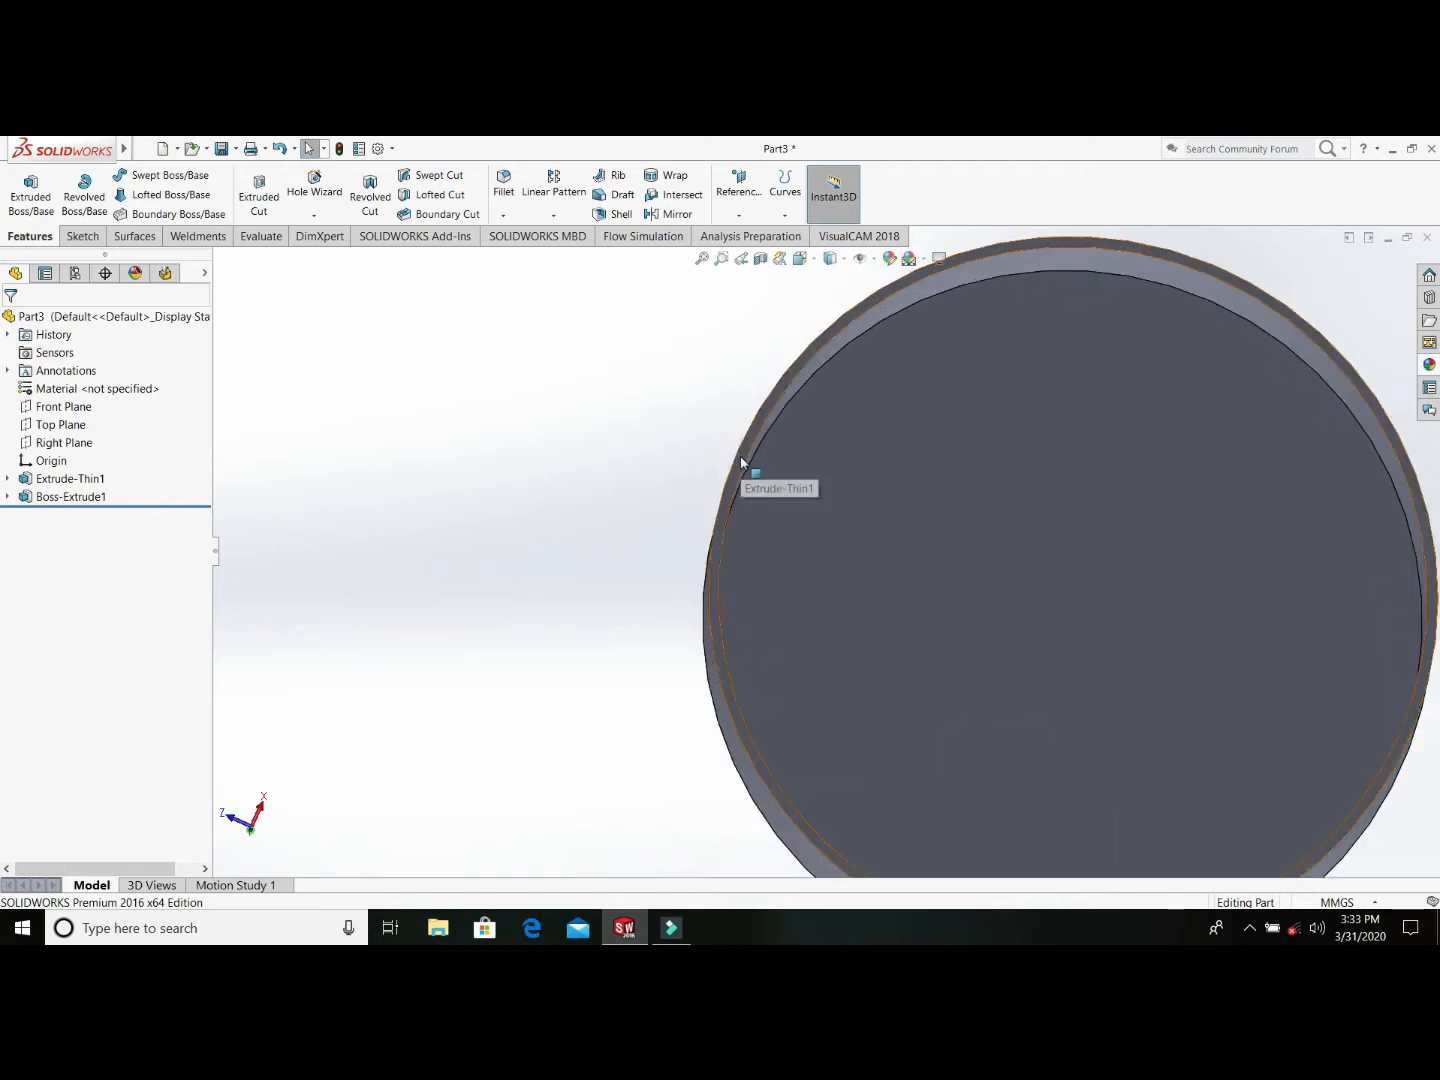
left_click(740, 463)
left_click(800, 411)
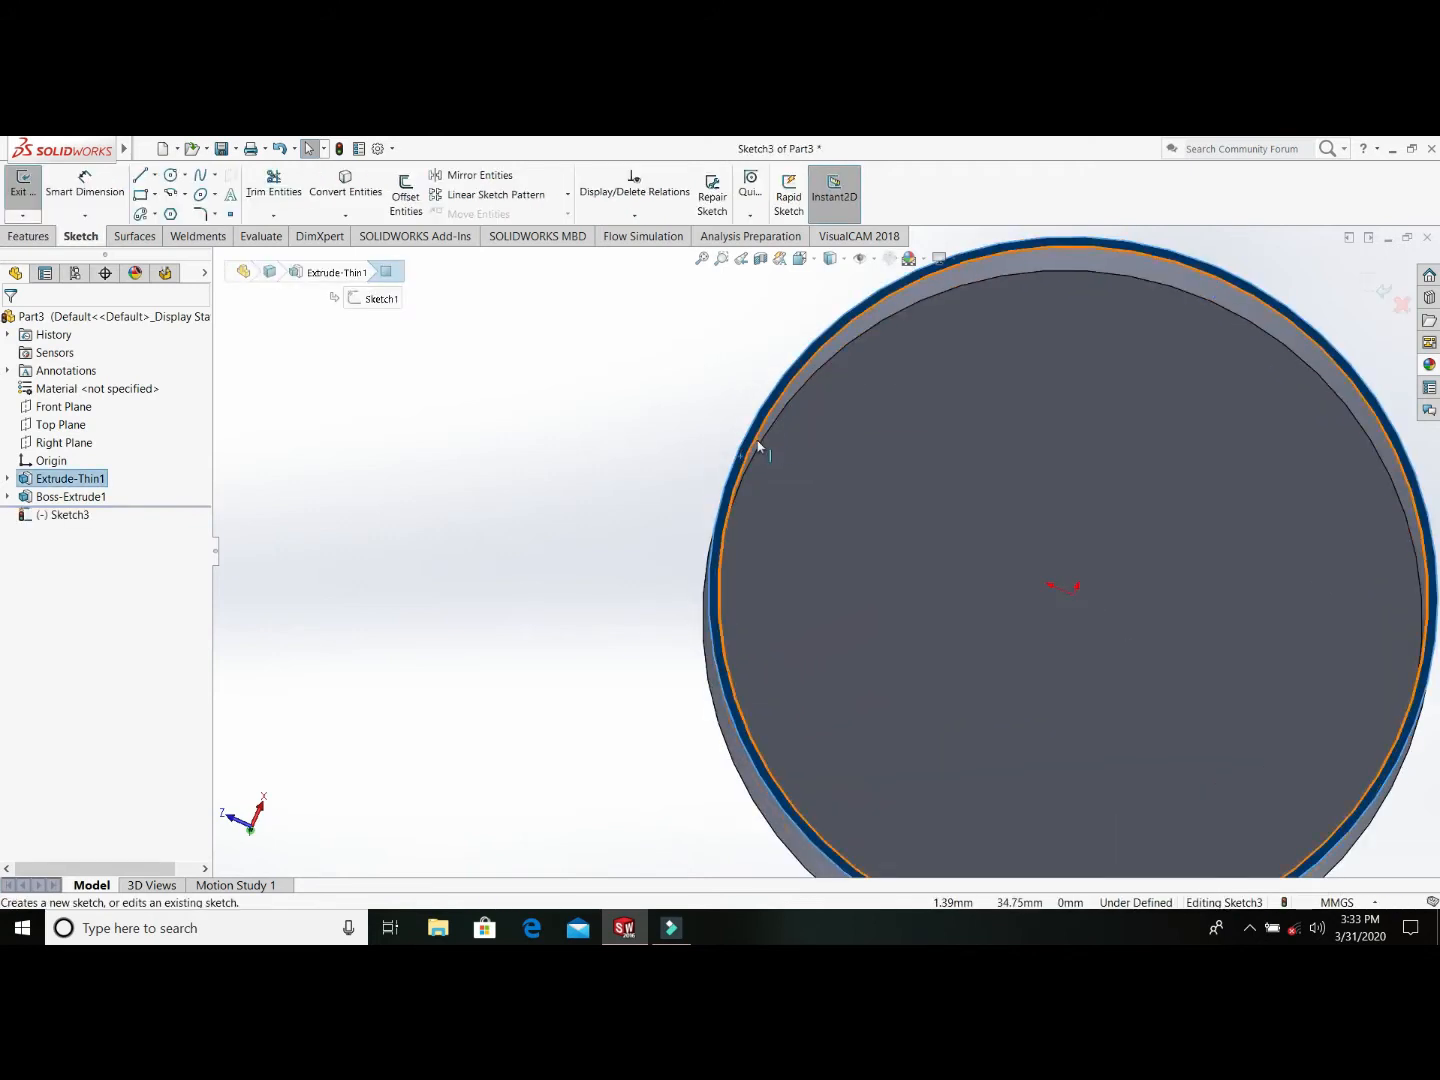
left_click(345, 184)
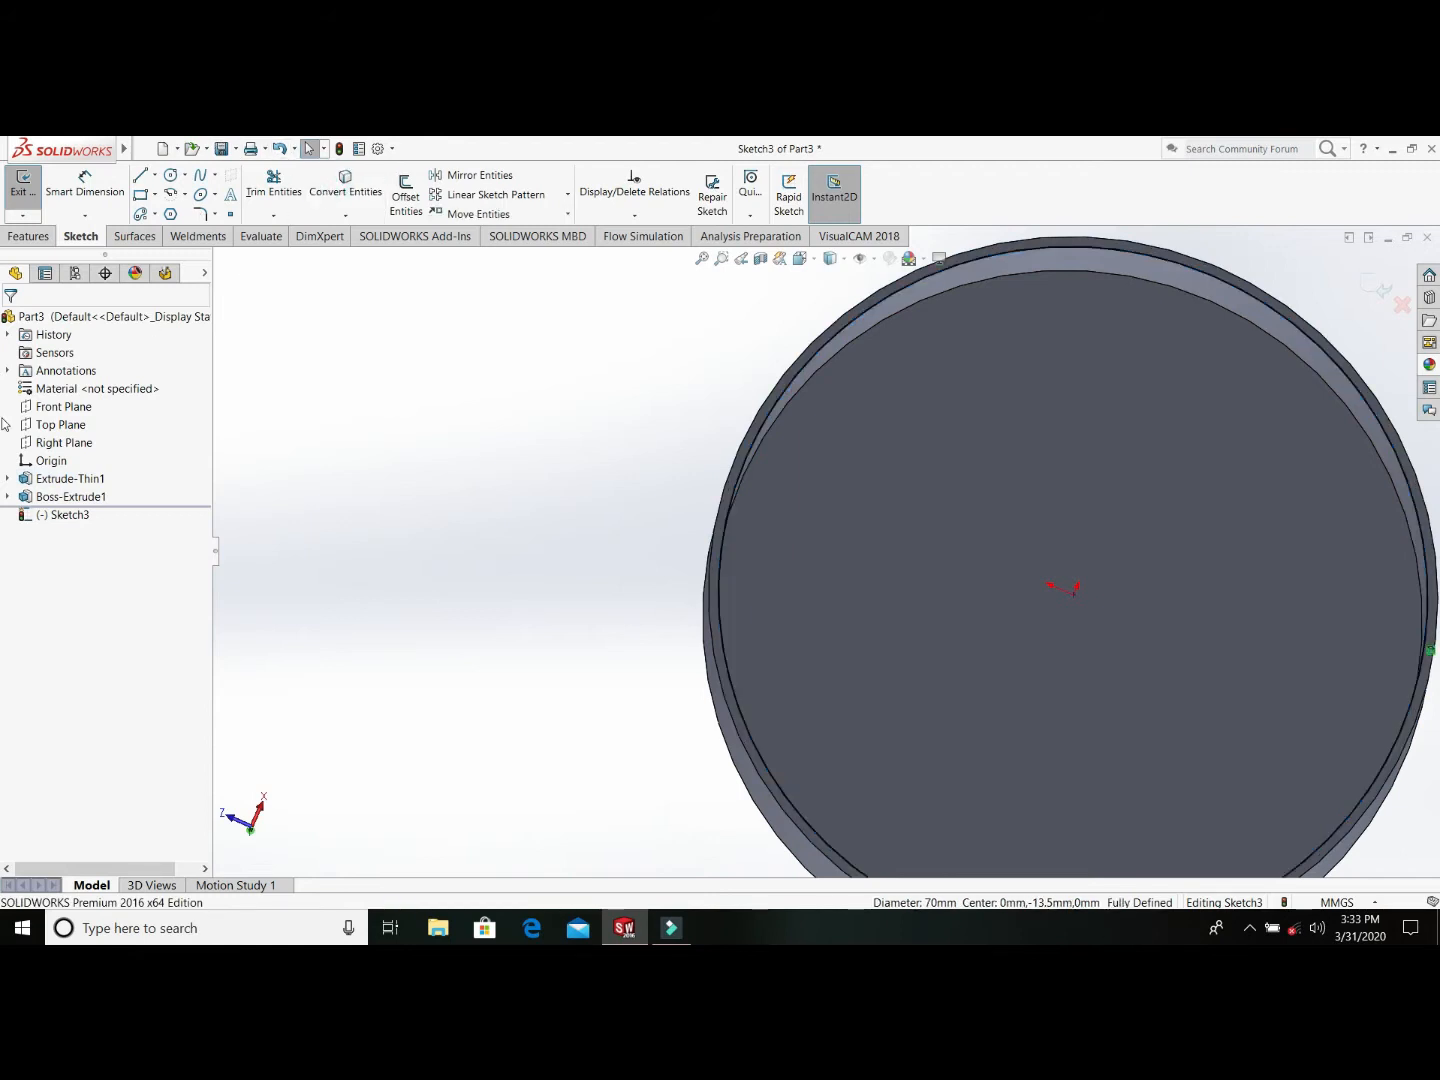
Step: Extrude the converted circle 1 mm as an outward thin feature with 3 mm thickness to form the flange
left_click(28, 236)
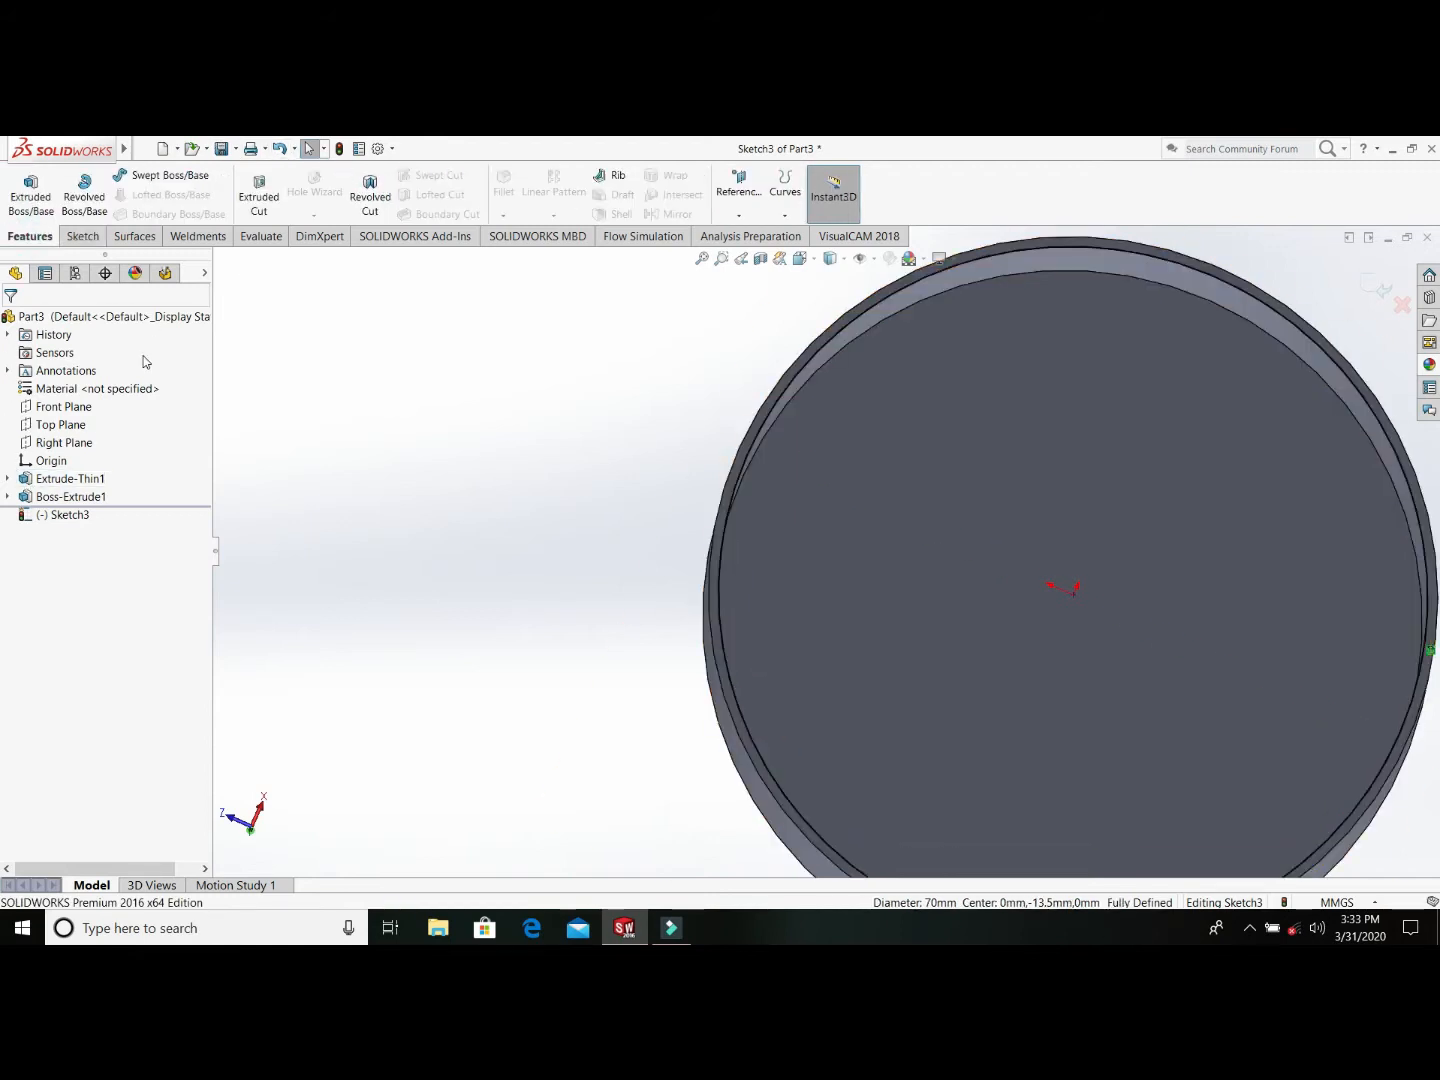
left_click(32, 201)
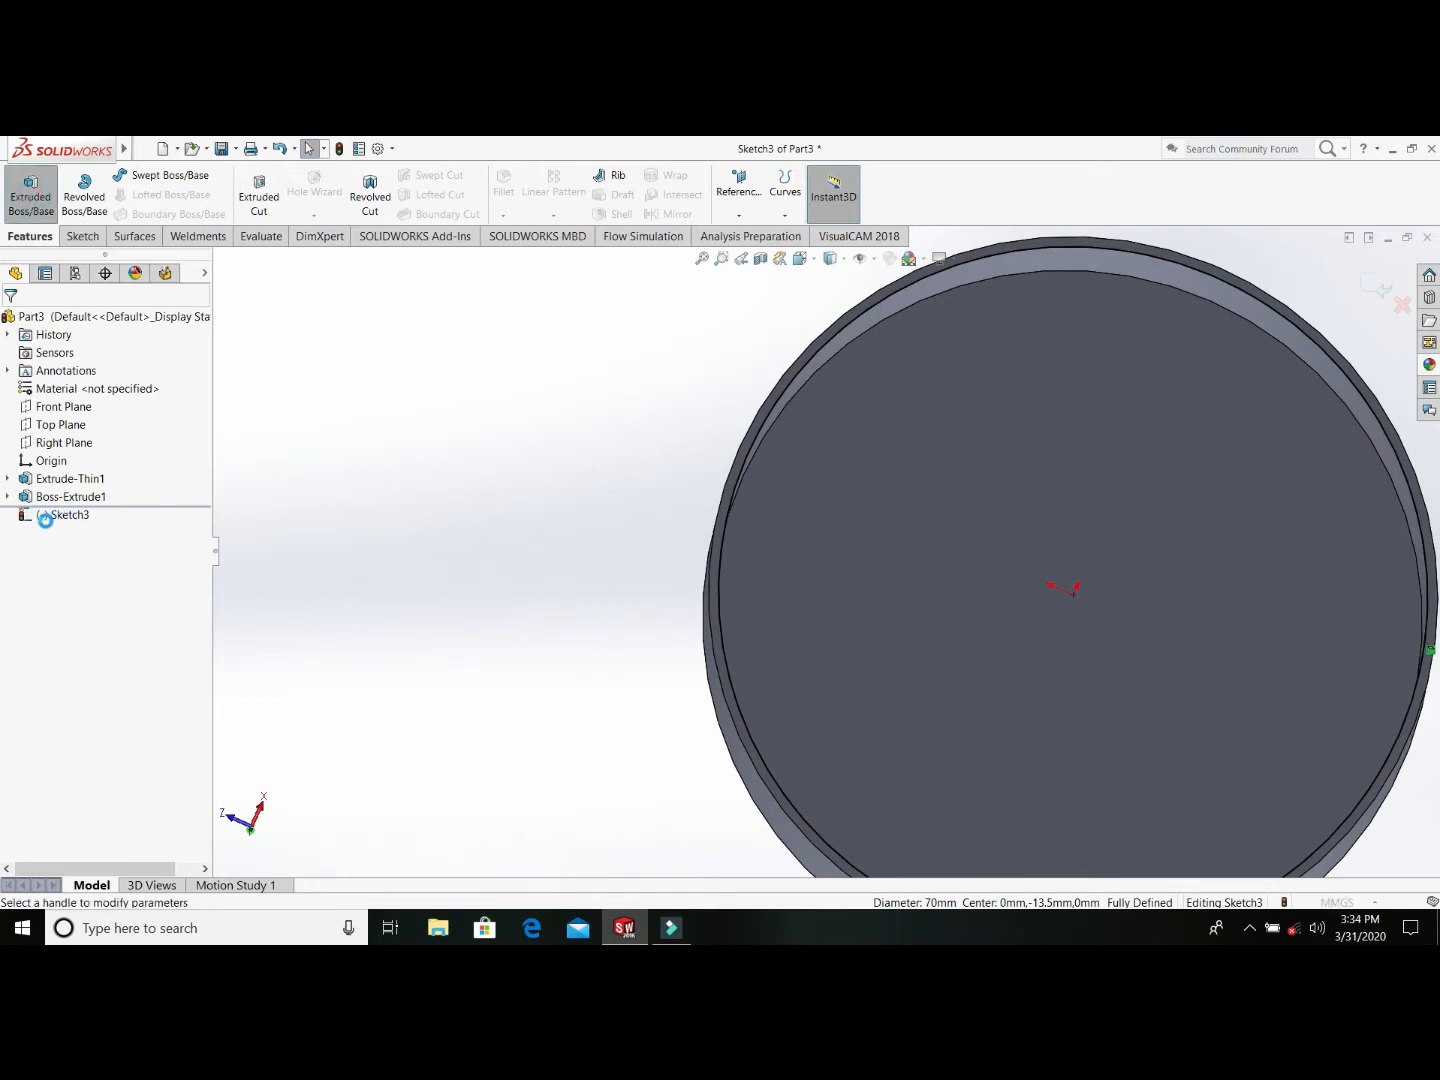
left_click(45, 514)
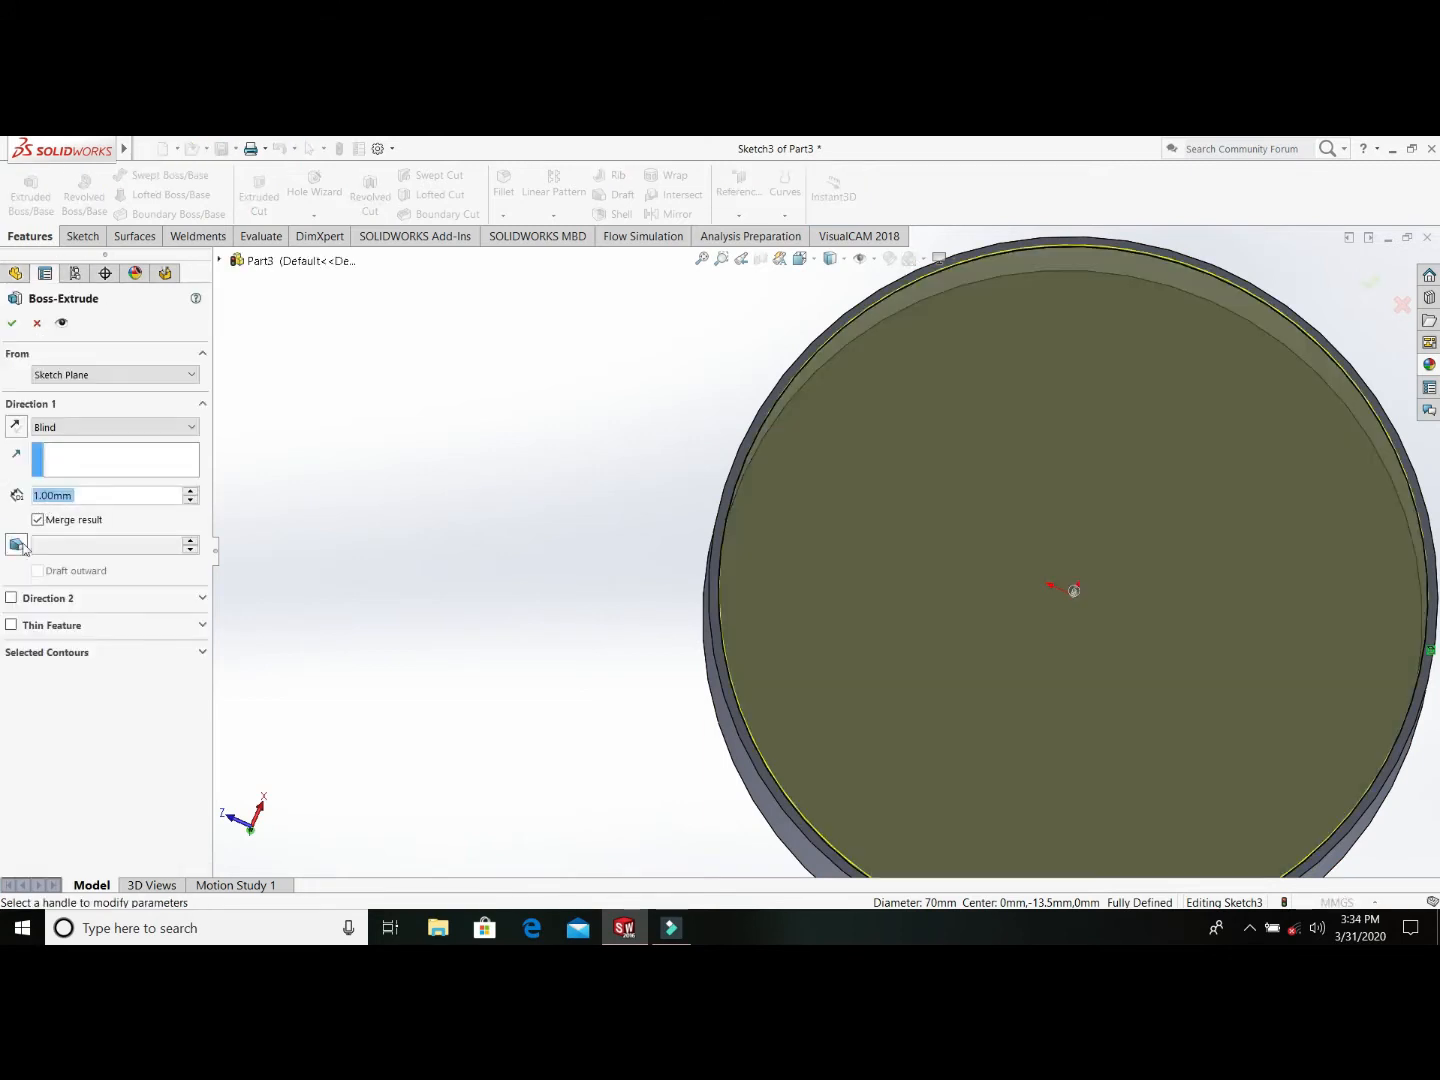
left_click(11, 626)
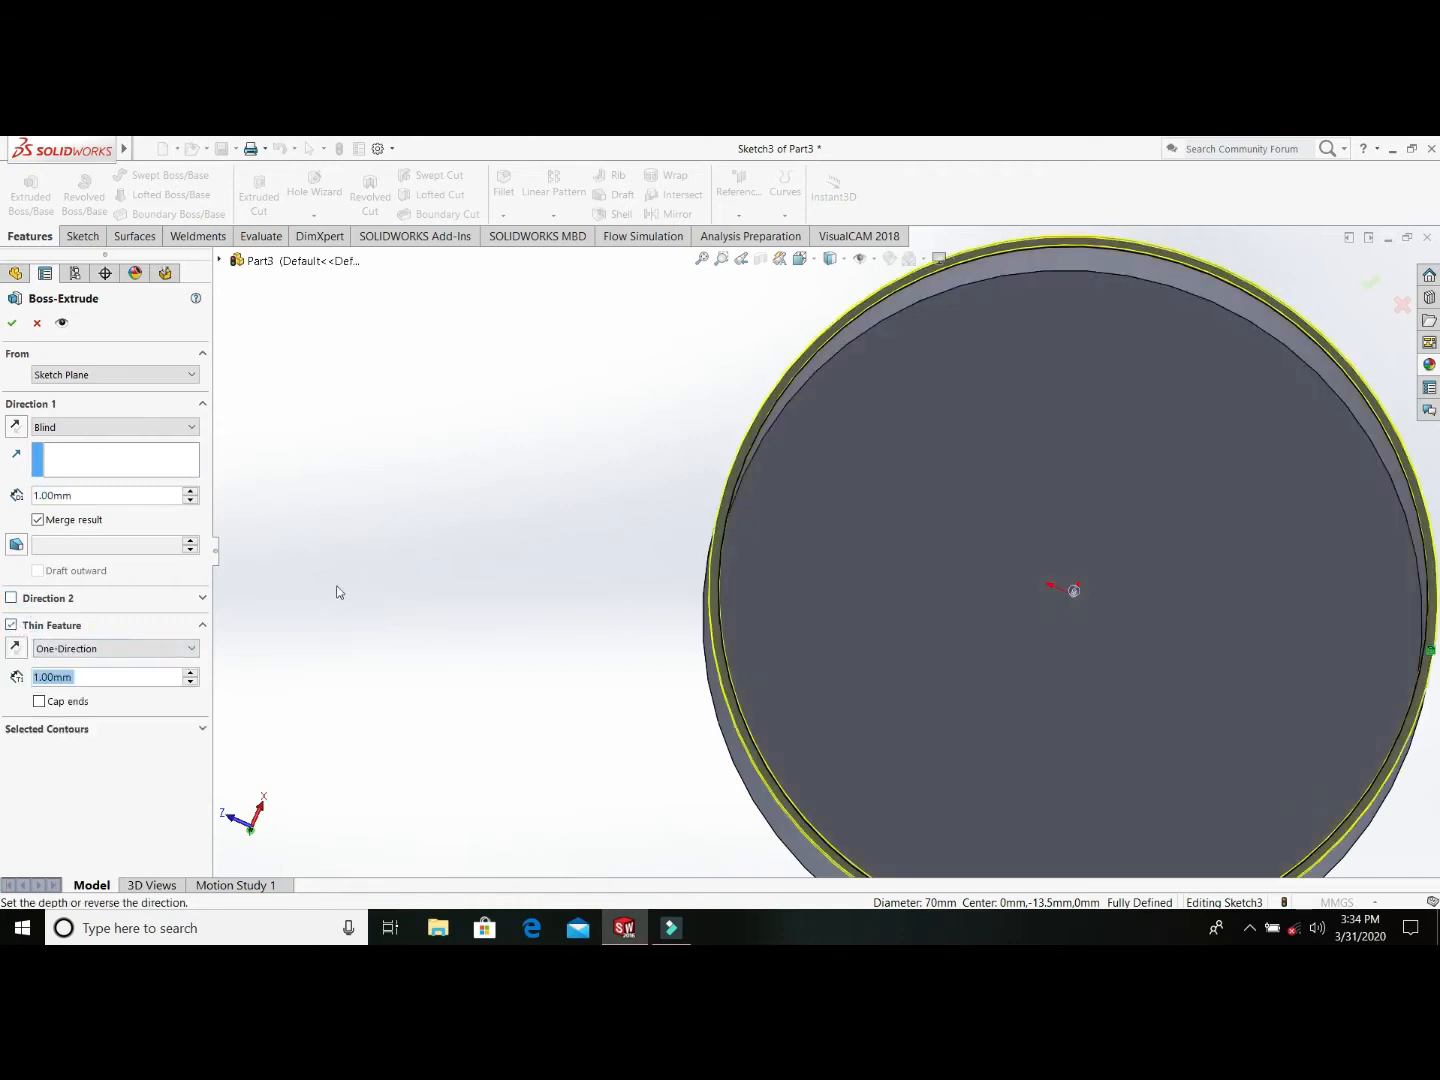
middle_click_drag(429, 509, 431, 535)
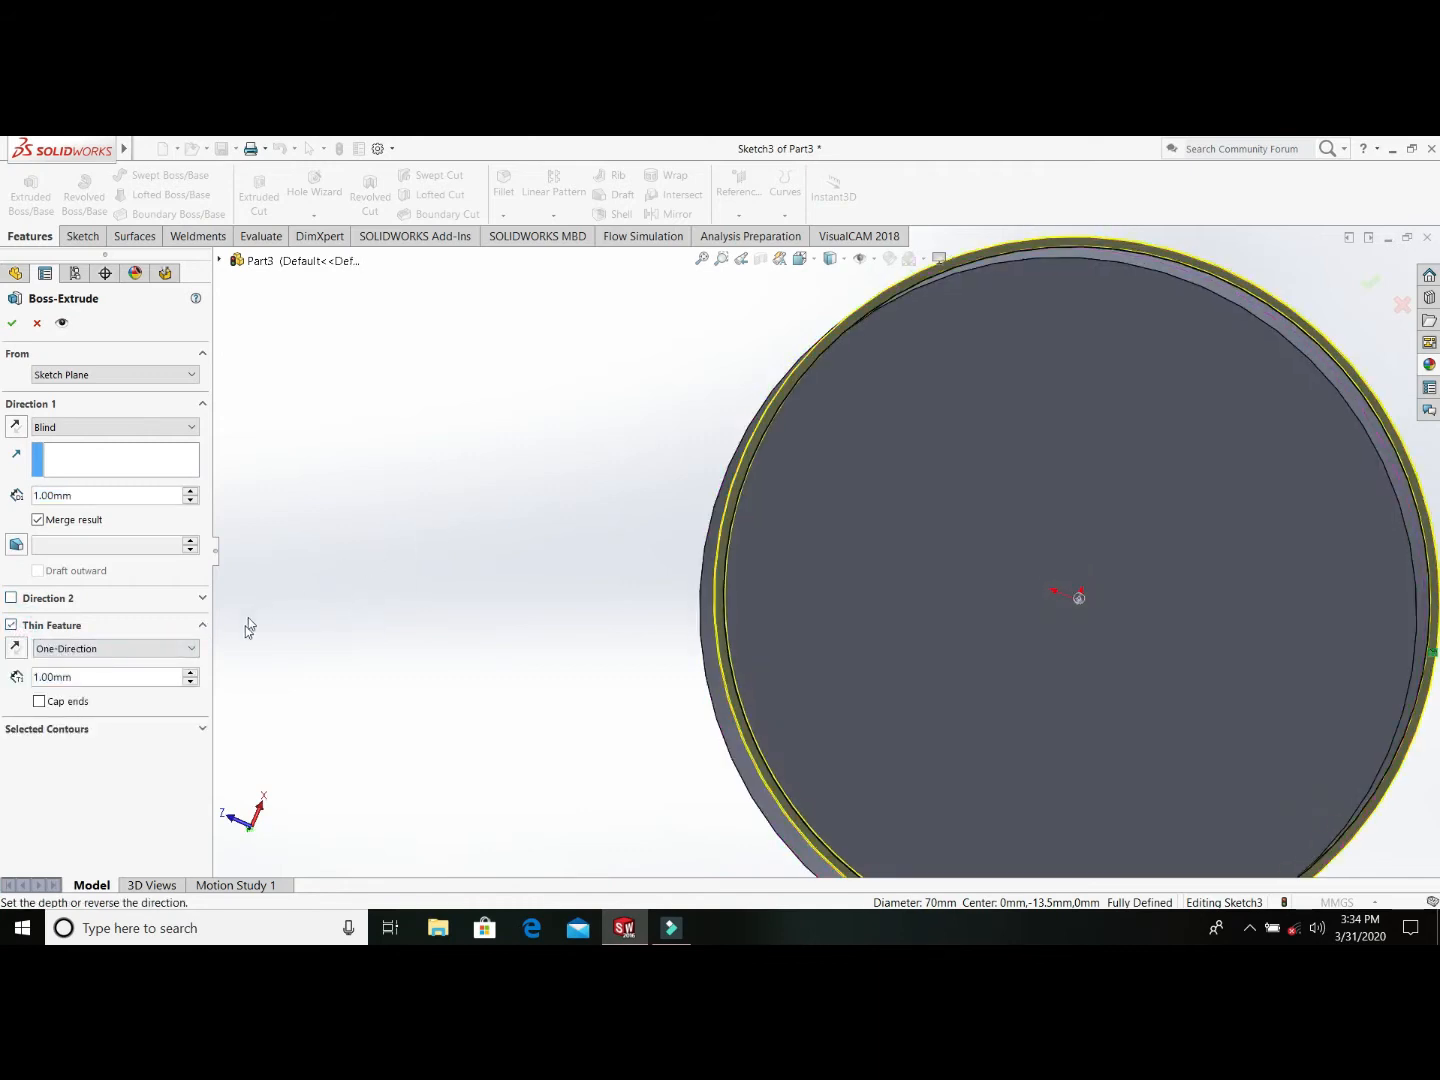
type("5")
key("Return")
middle_click_drag(484, 563, 518, 641)
scroll(517, 642, "up", 3)
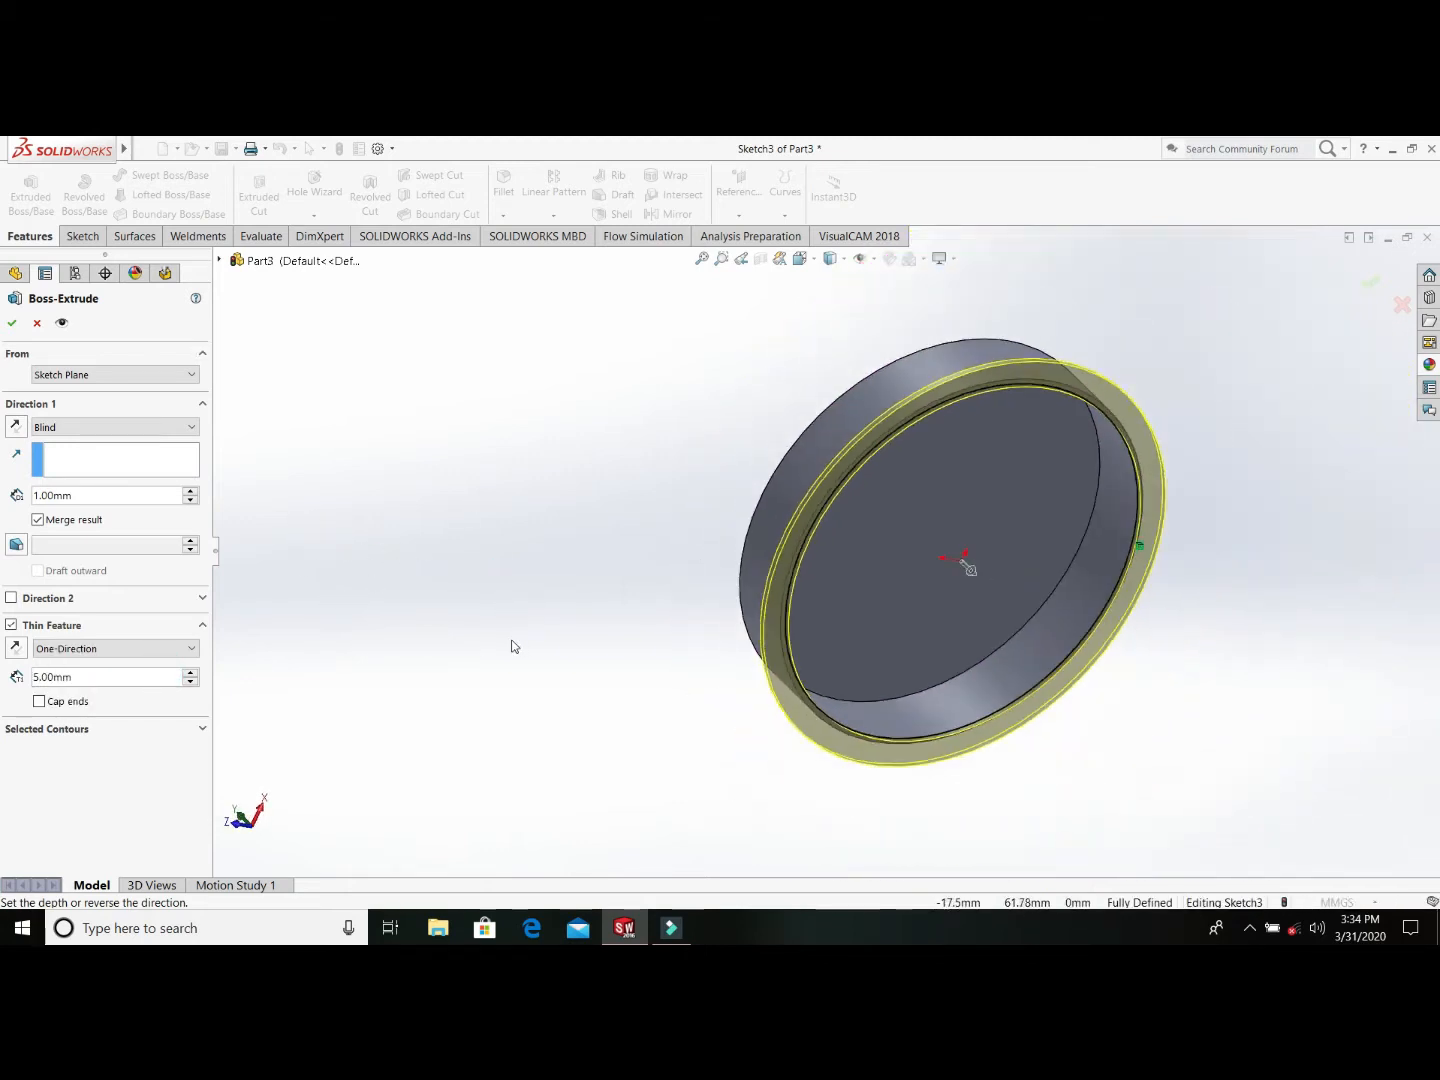
double_click(112, 677)
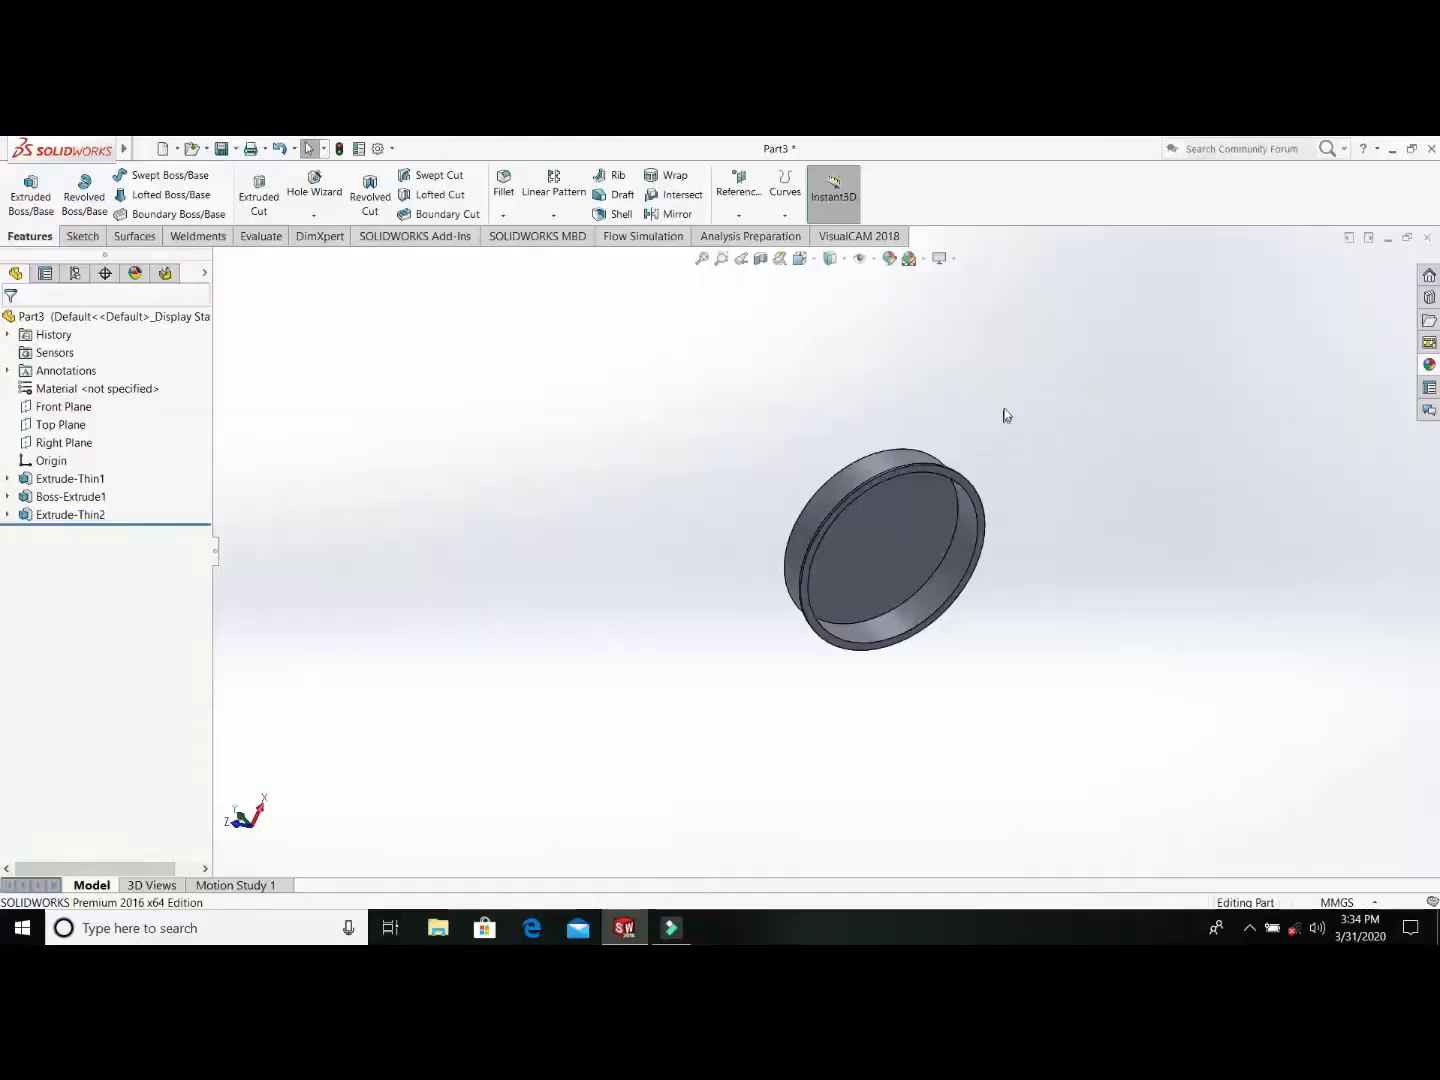
Step: Fillet the outer wall-to-flange edge and the inner rim edge at the open underside with a 1 mm radius
middle_click_drag(1003, 411, 971, 631)
scroll(930, 490, "down", 3)
scroll(994, 498, "down", 3)
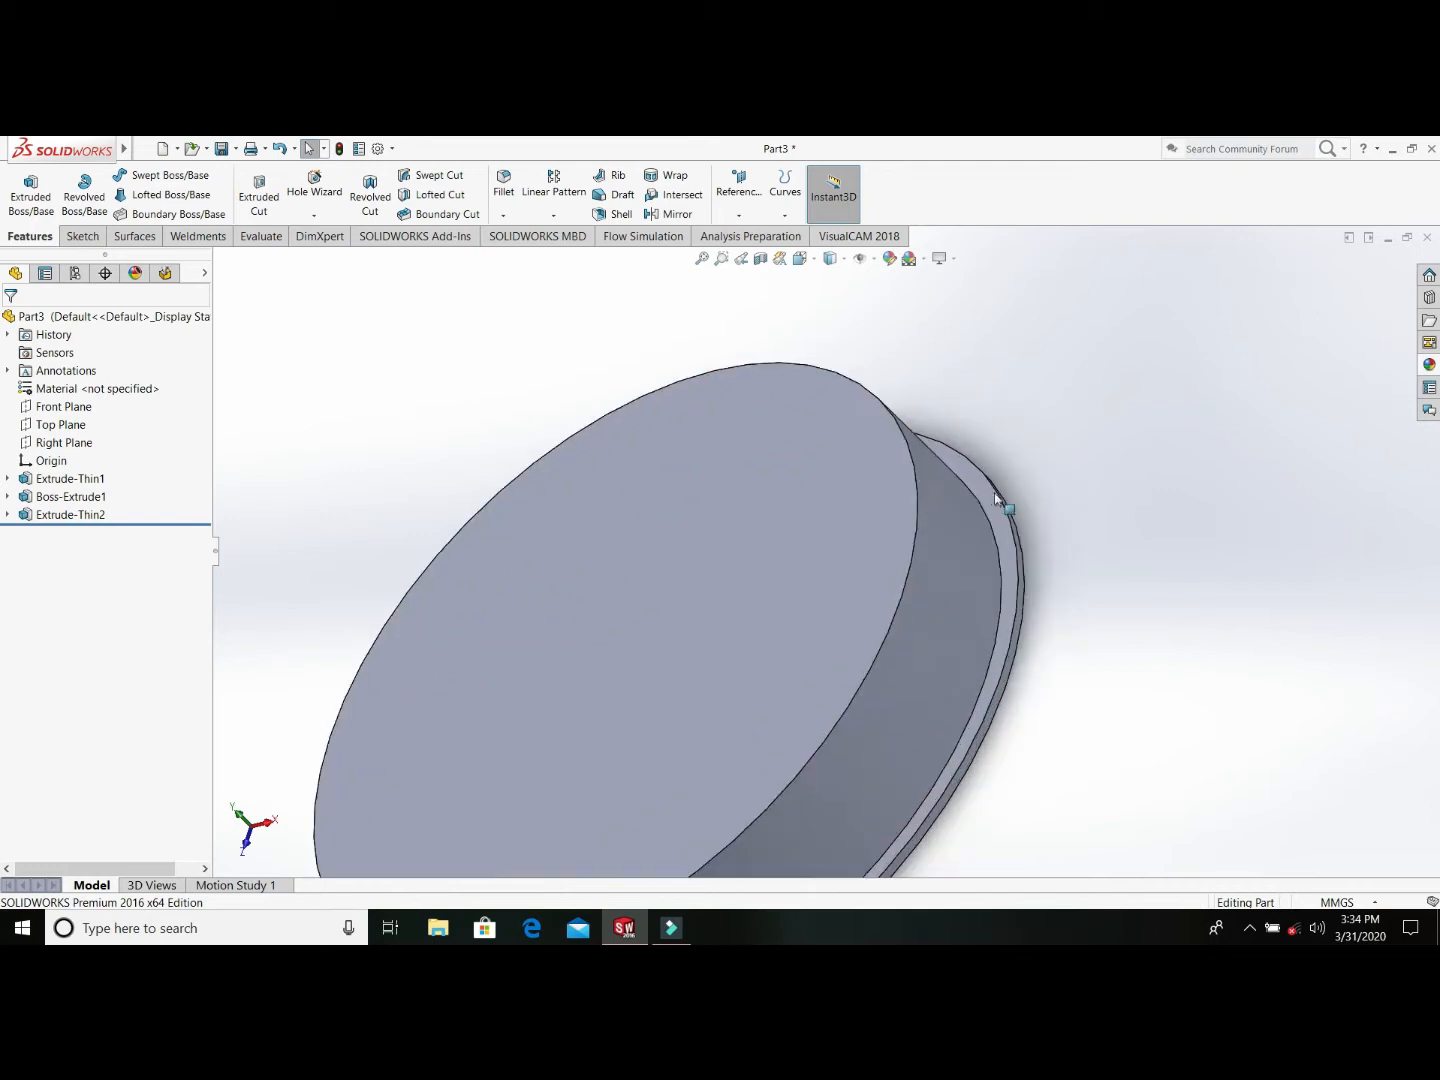
left_click(1004, 554)
scroll(1085, 569, "up", 3)
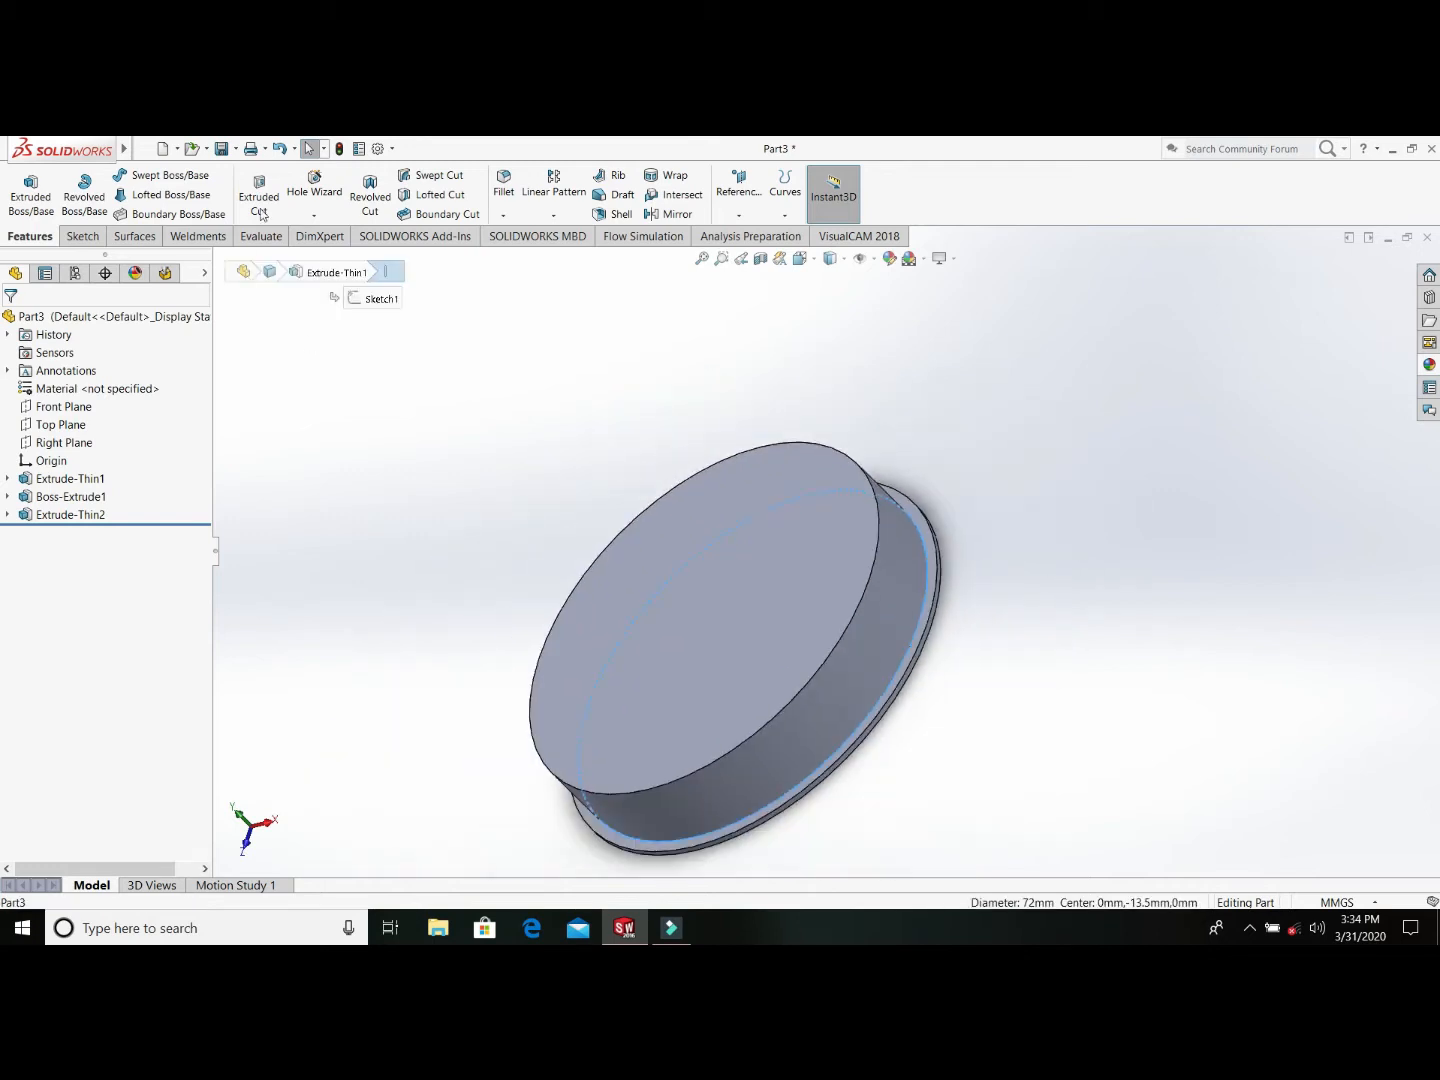
left_click(503, 187)
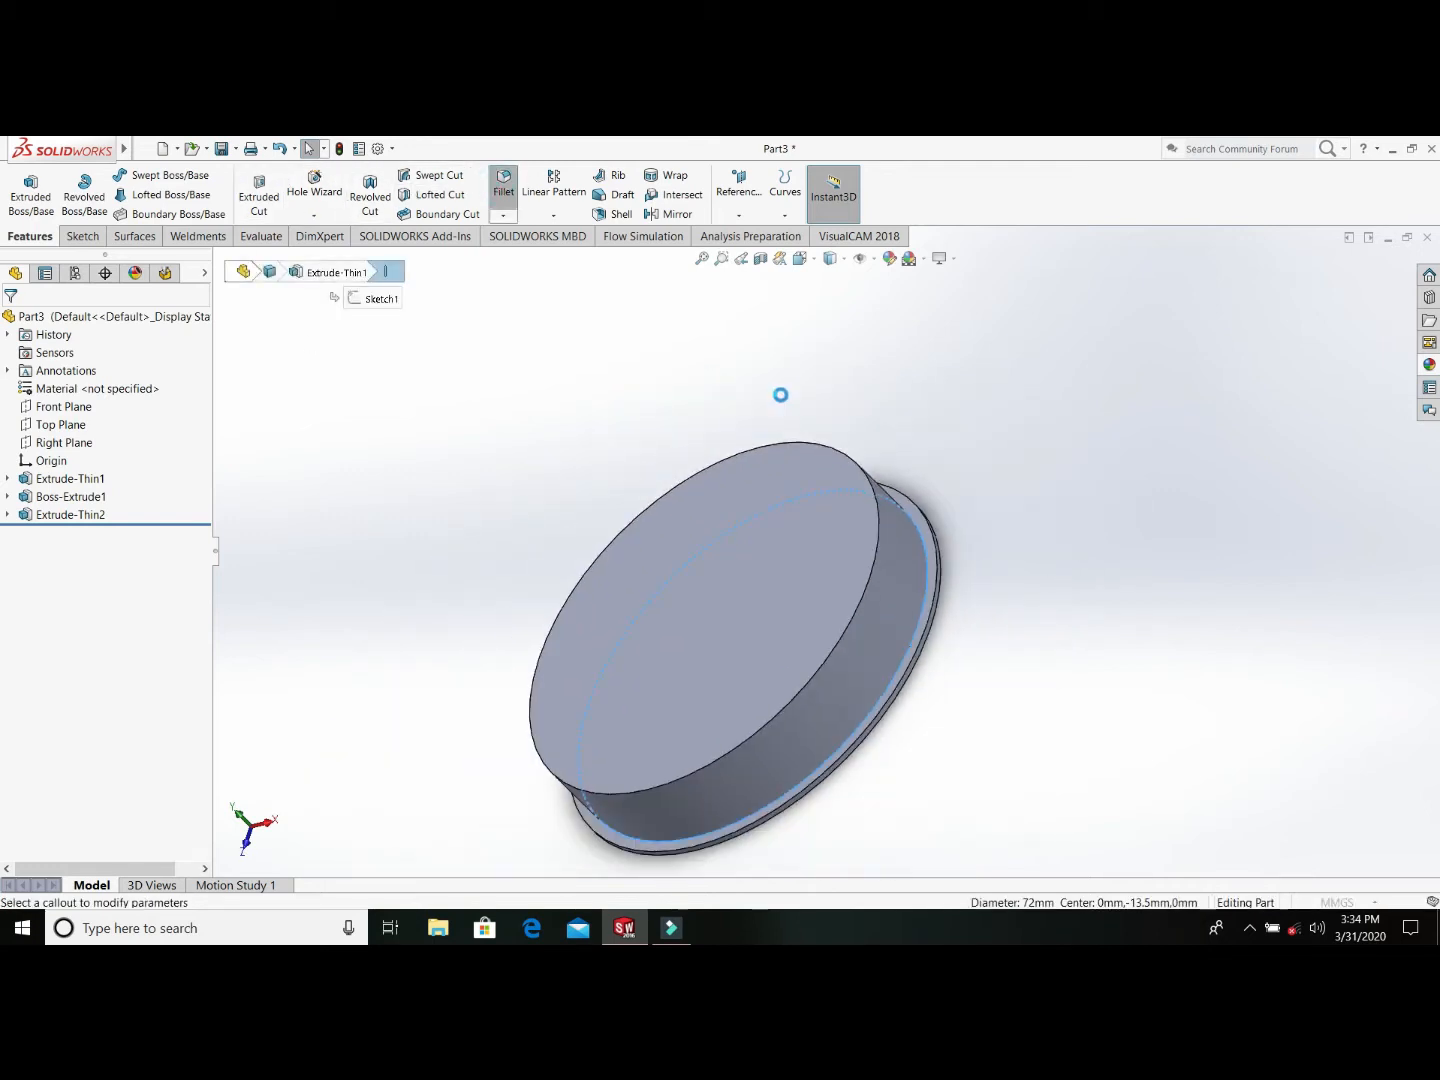
scroll(988, 531, "up", 2)
middle_click_drag(988, 531, 704, 436)
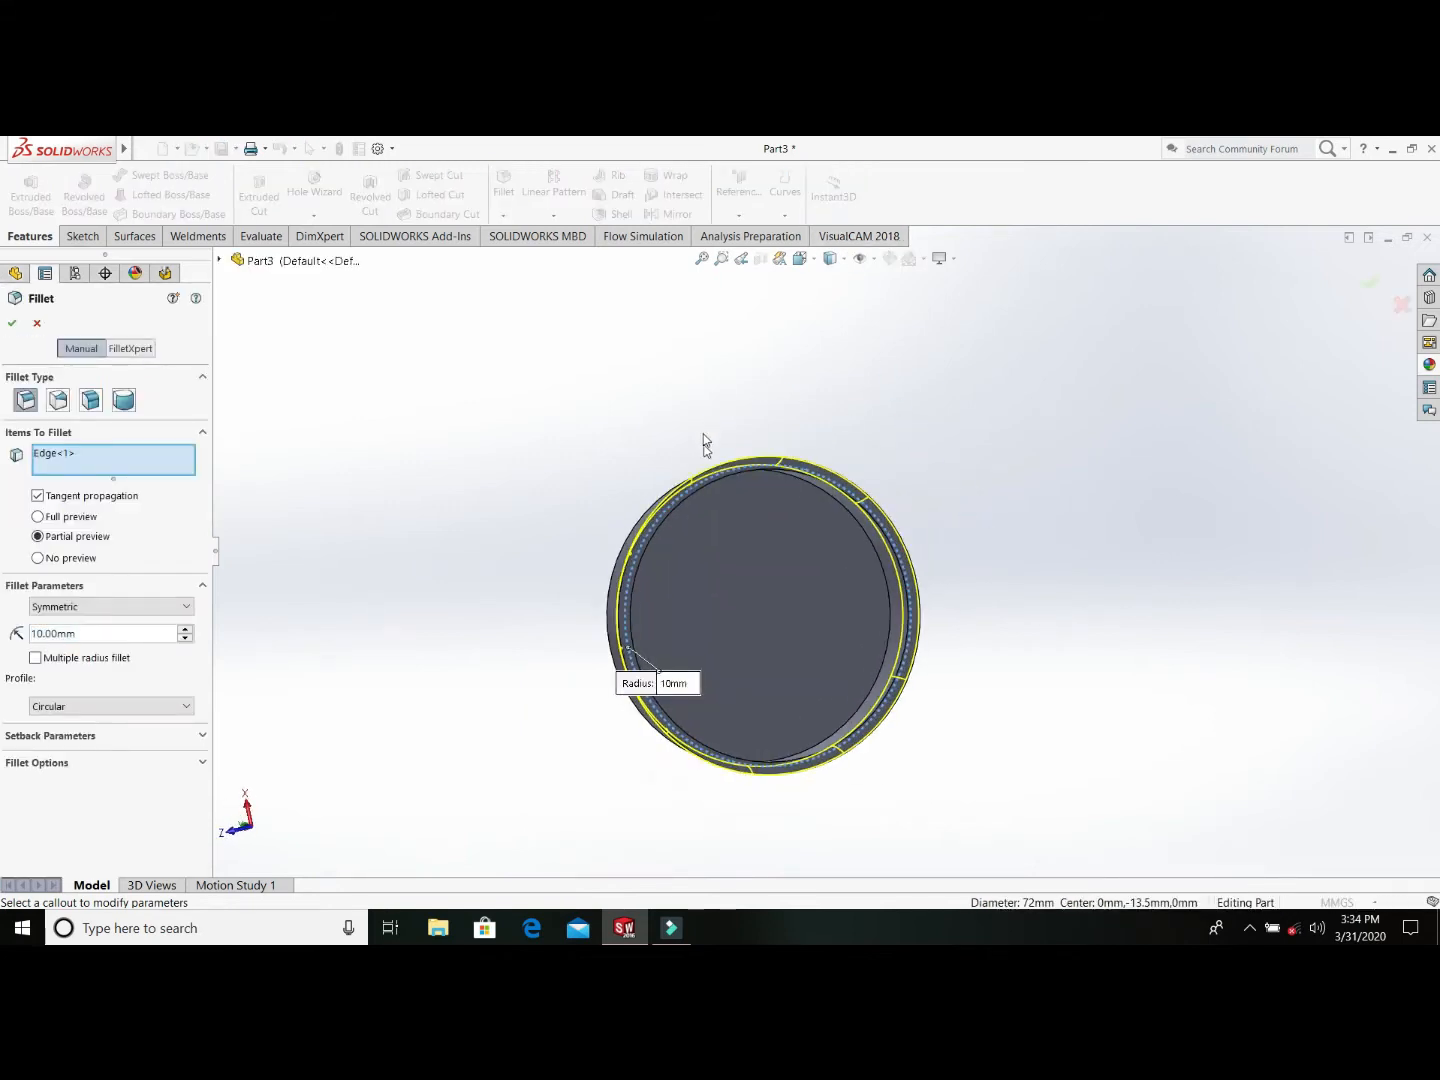
scroll(705, 440, "down", 3)
left_click(725, 563)
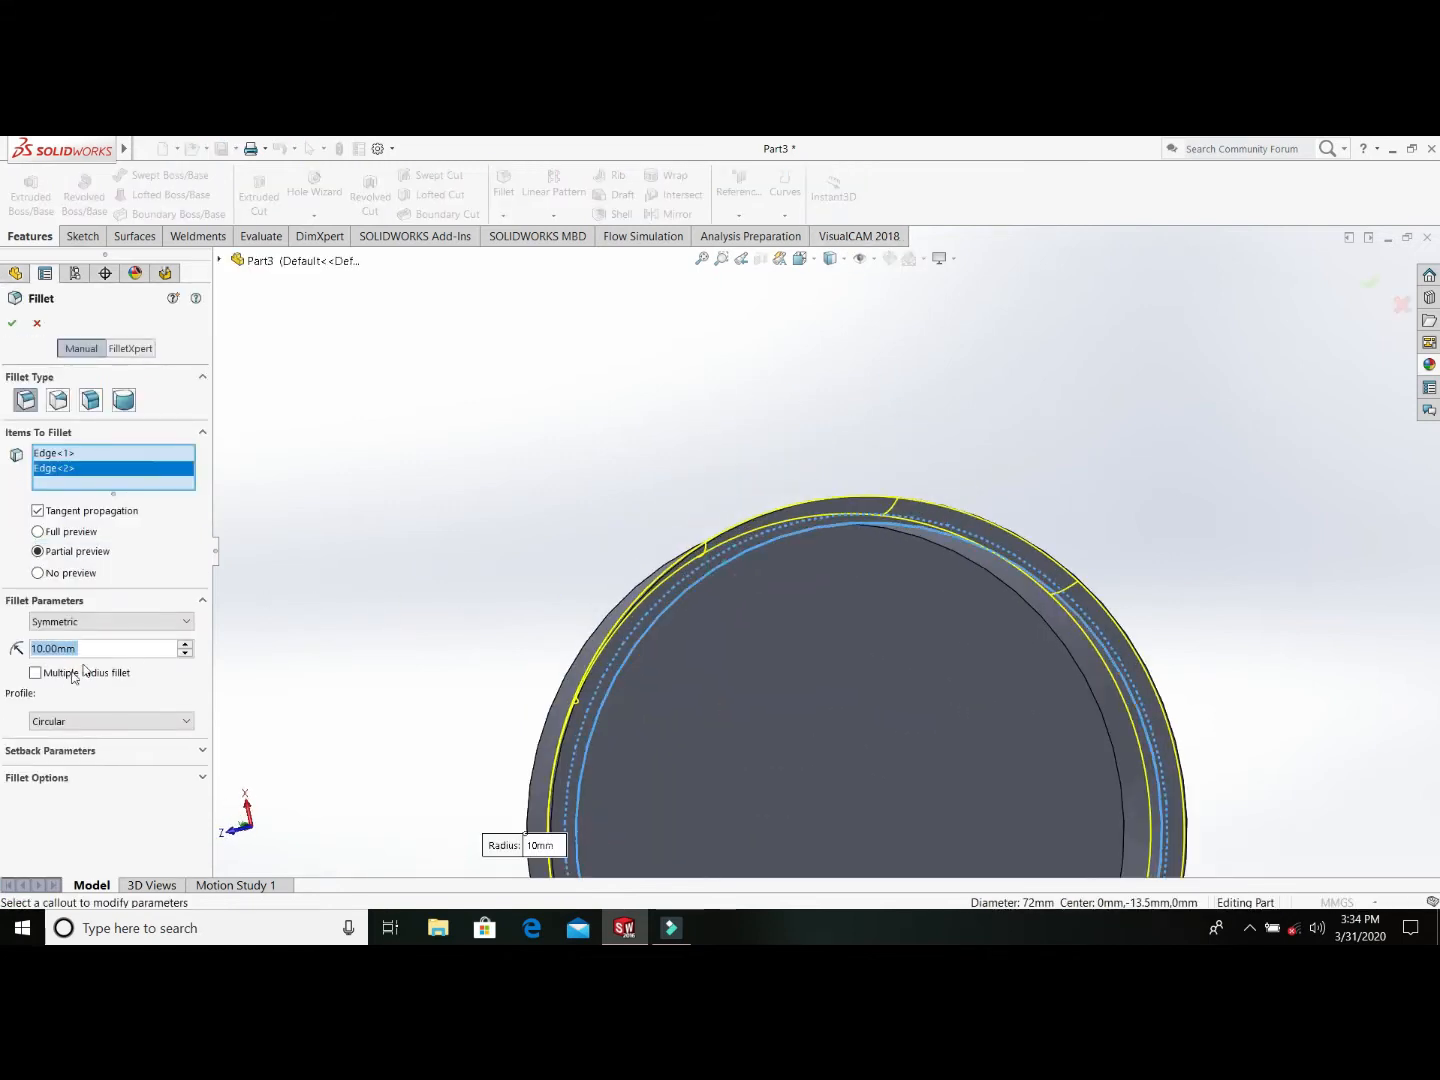
type("1")
key("Return")
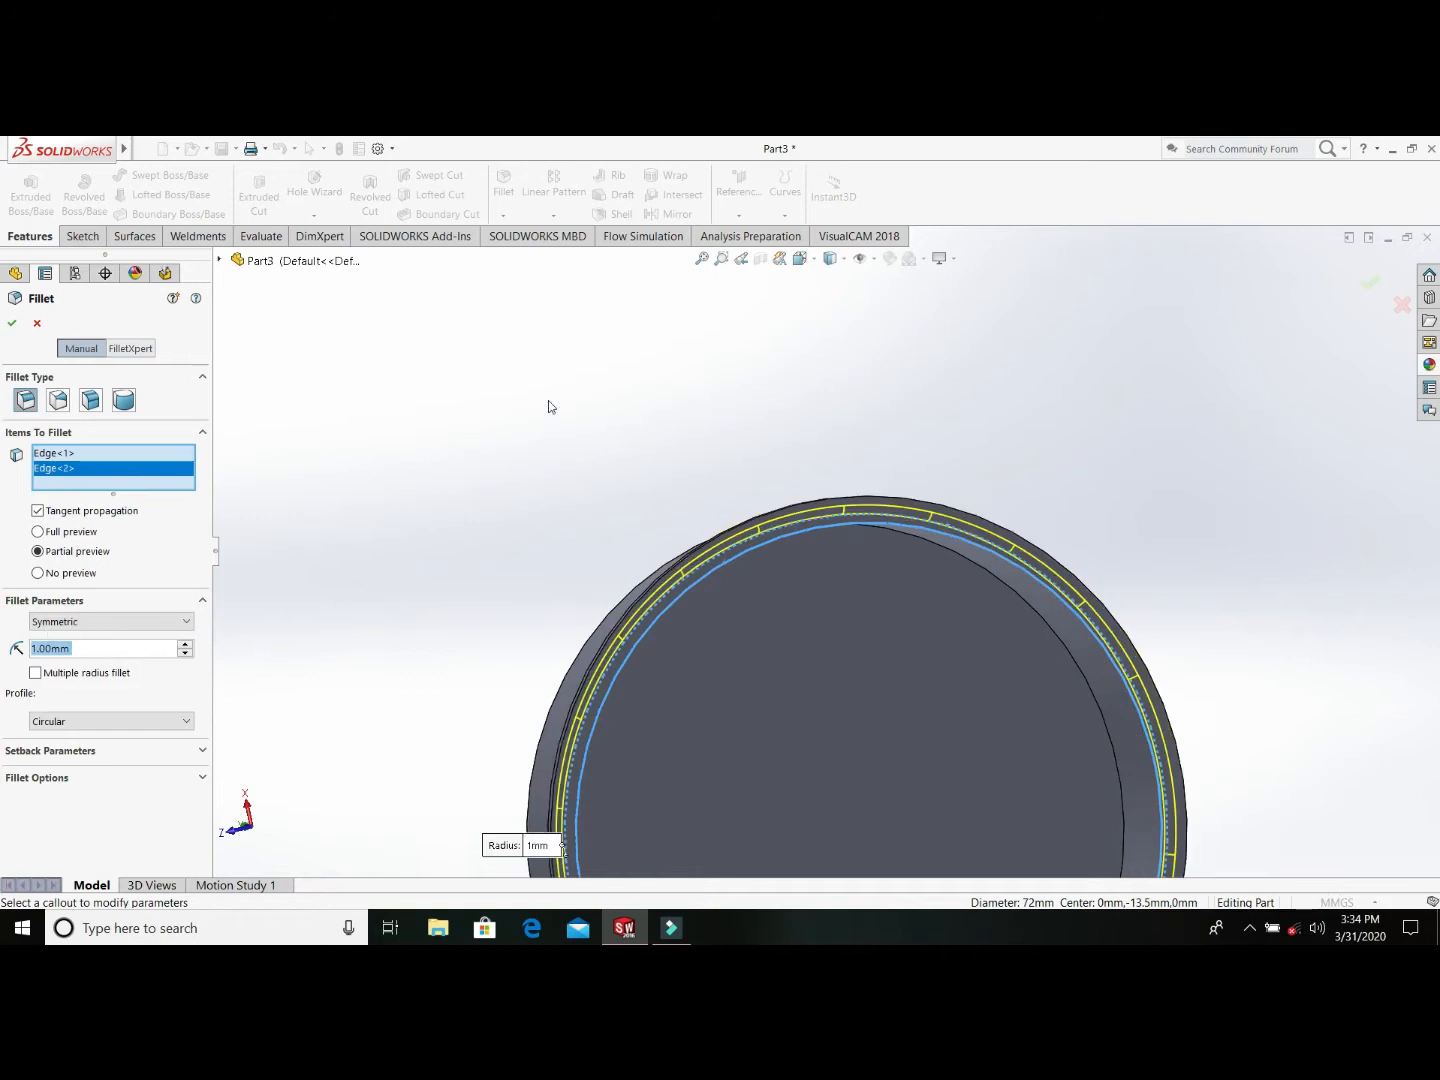
scroll(675, 409, "up", 3)
middle_click_drag(675, 408, 894, 628)
scroll(980, 589, "down", 2)
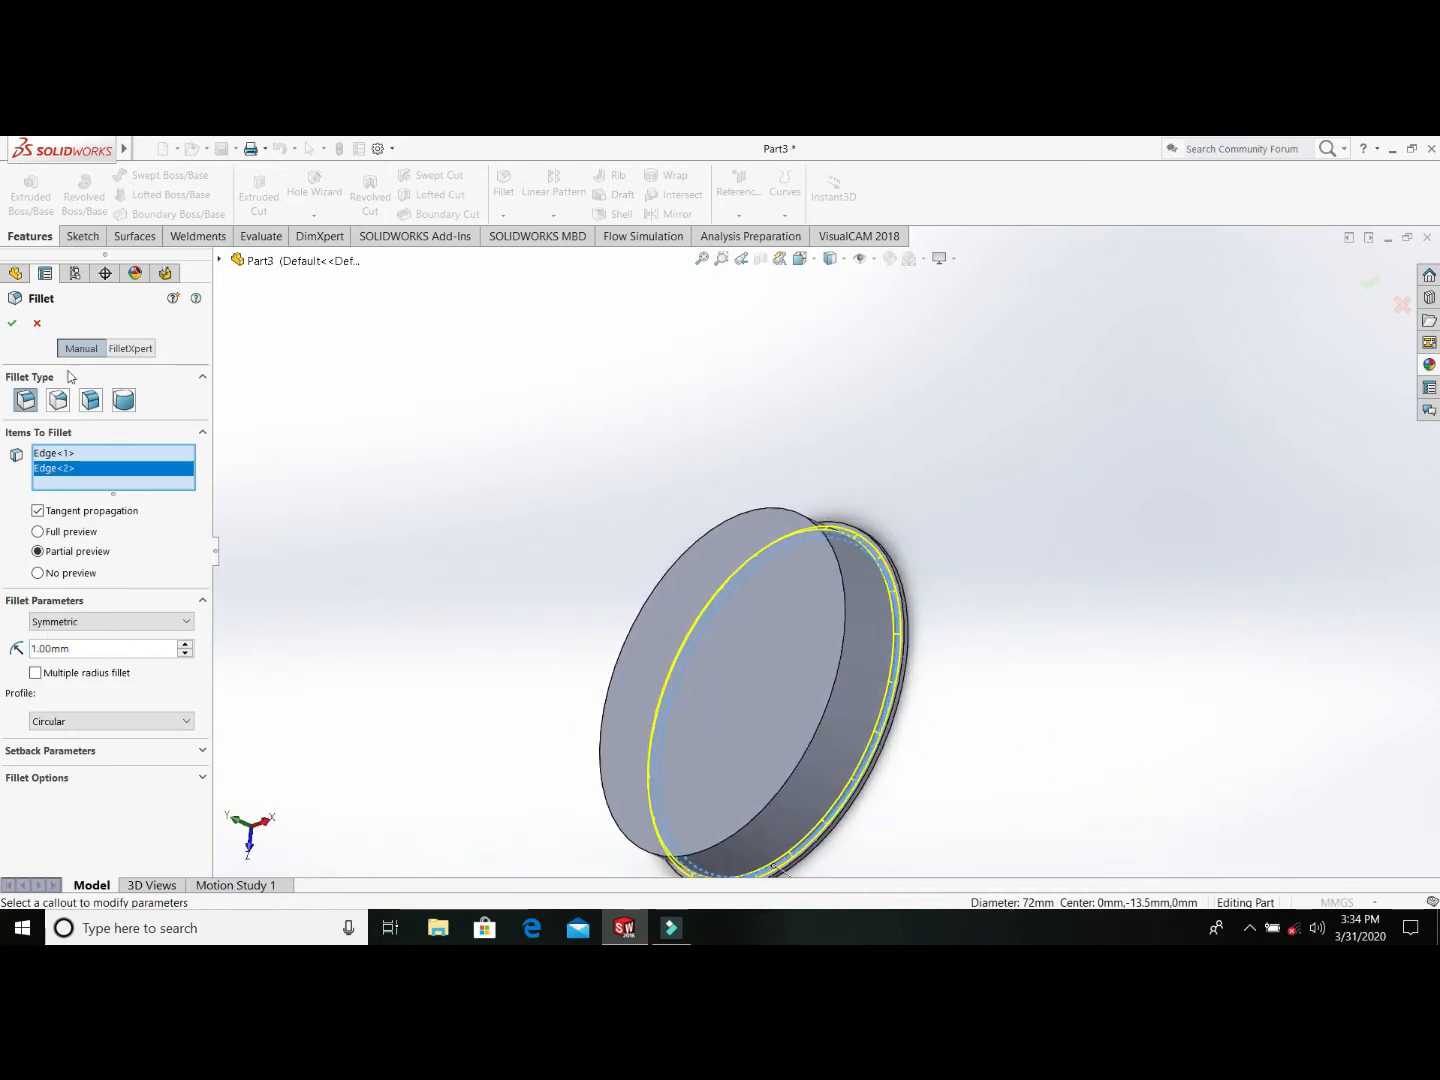
left_click(14, 323)
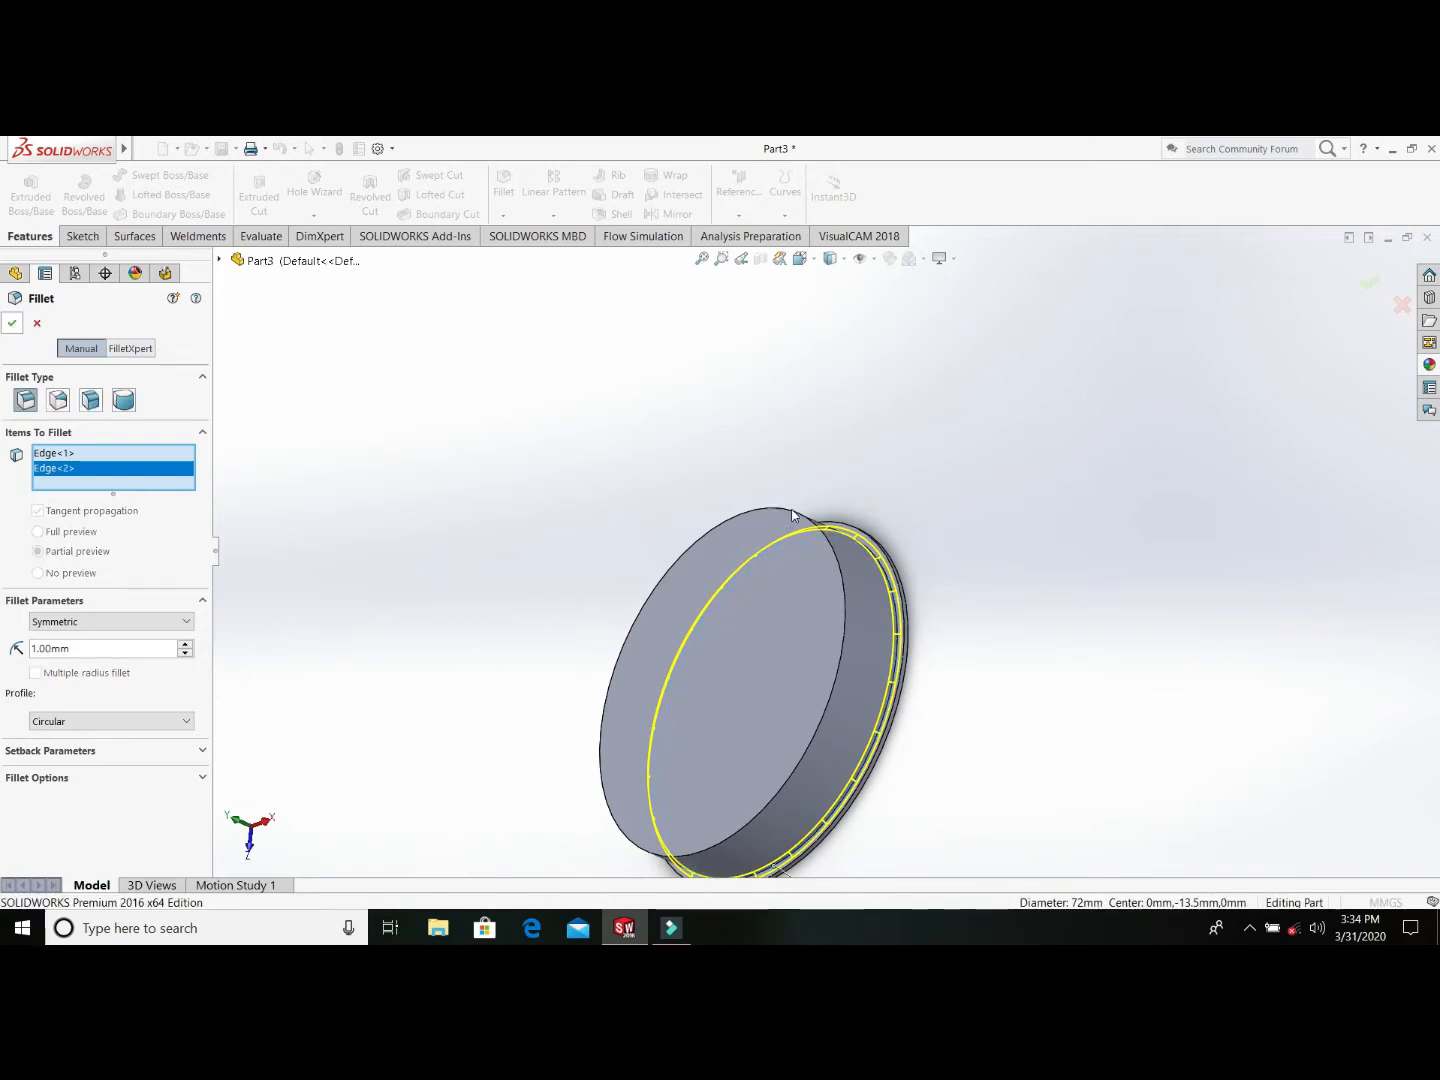
Step: Round the outer edge of the cap's closed top with a 3 mm fillet
left_click(787, 509)
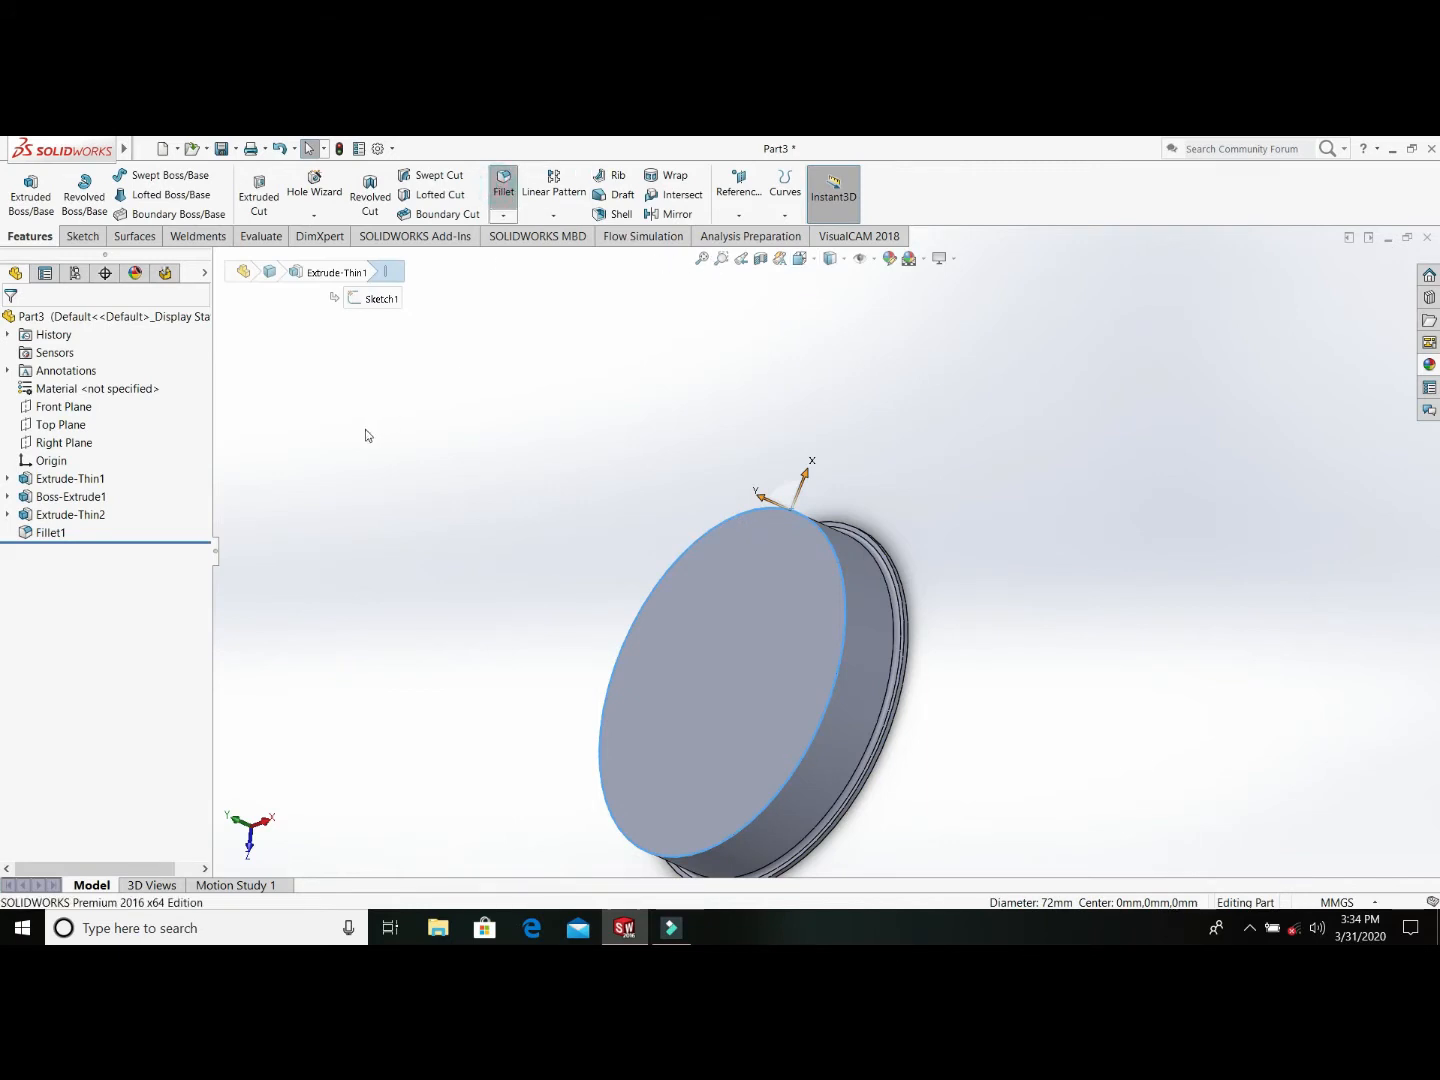
type("5")
key("Return")
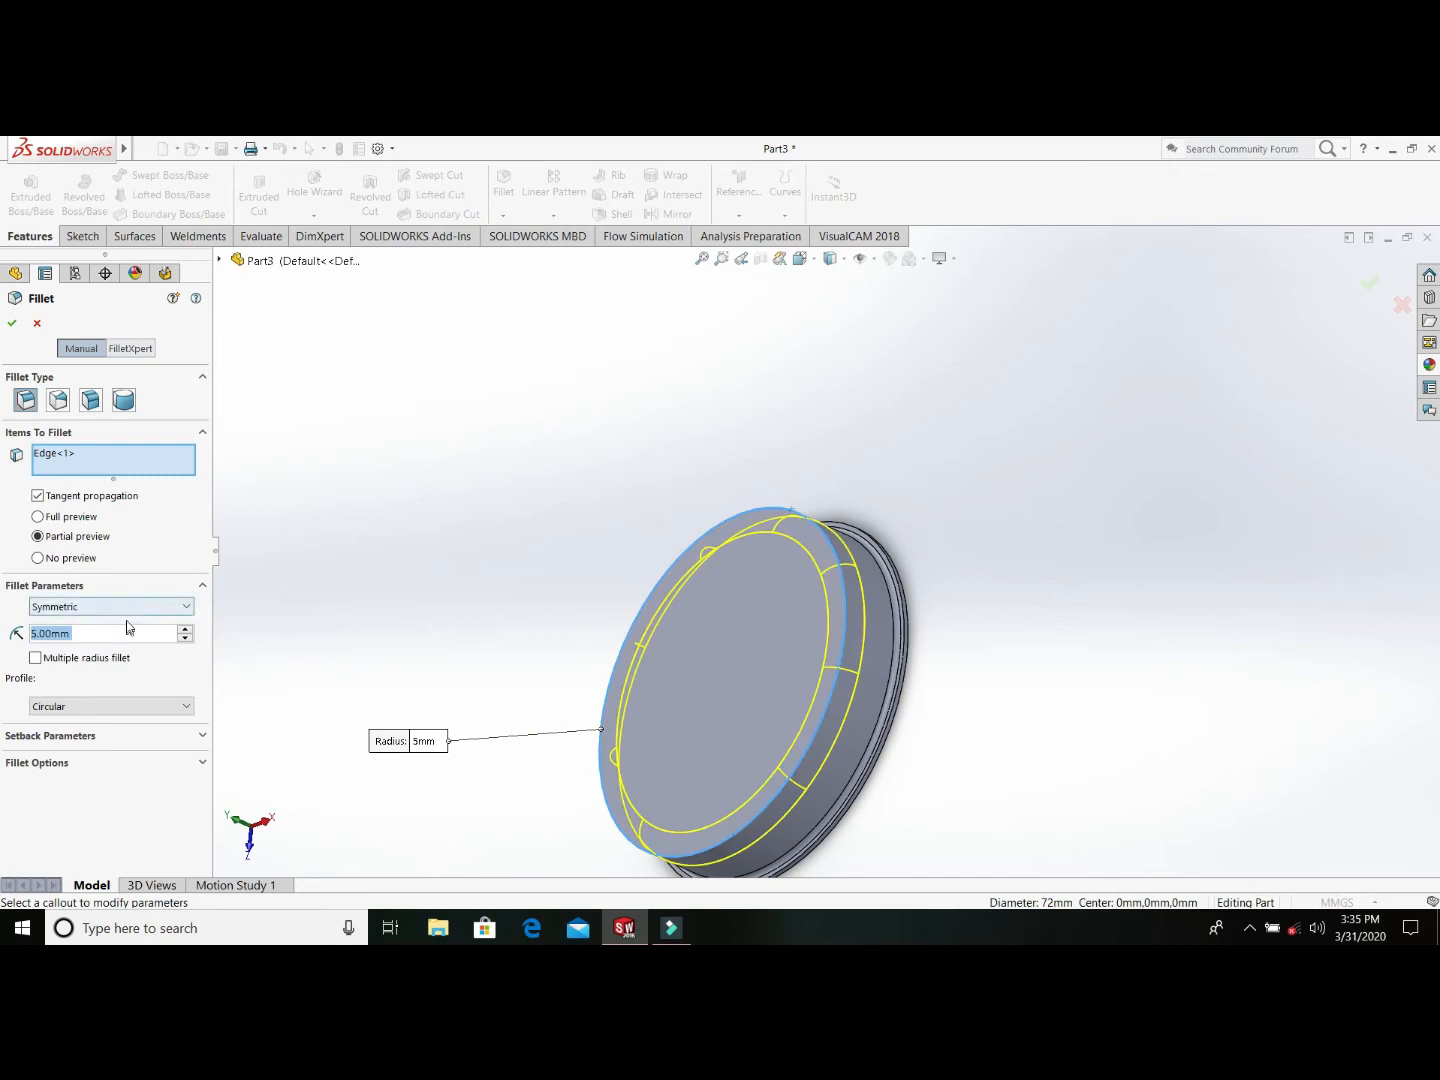
type("3")
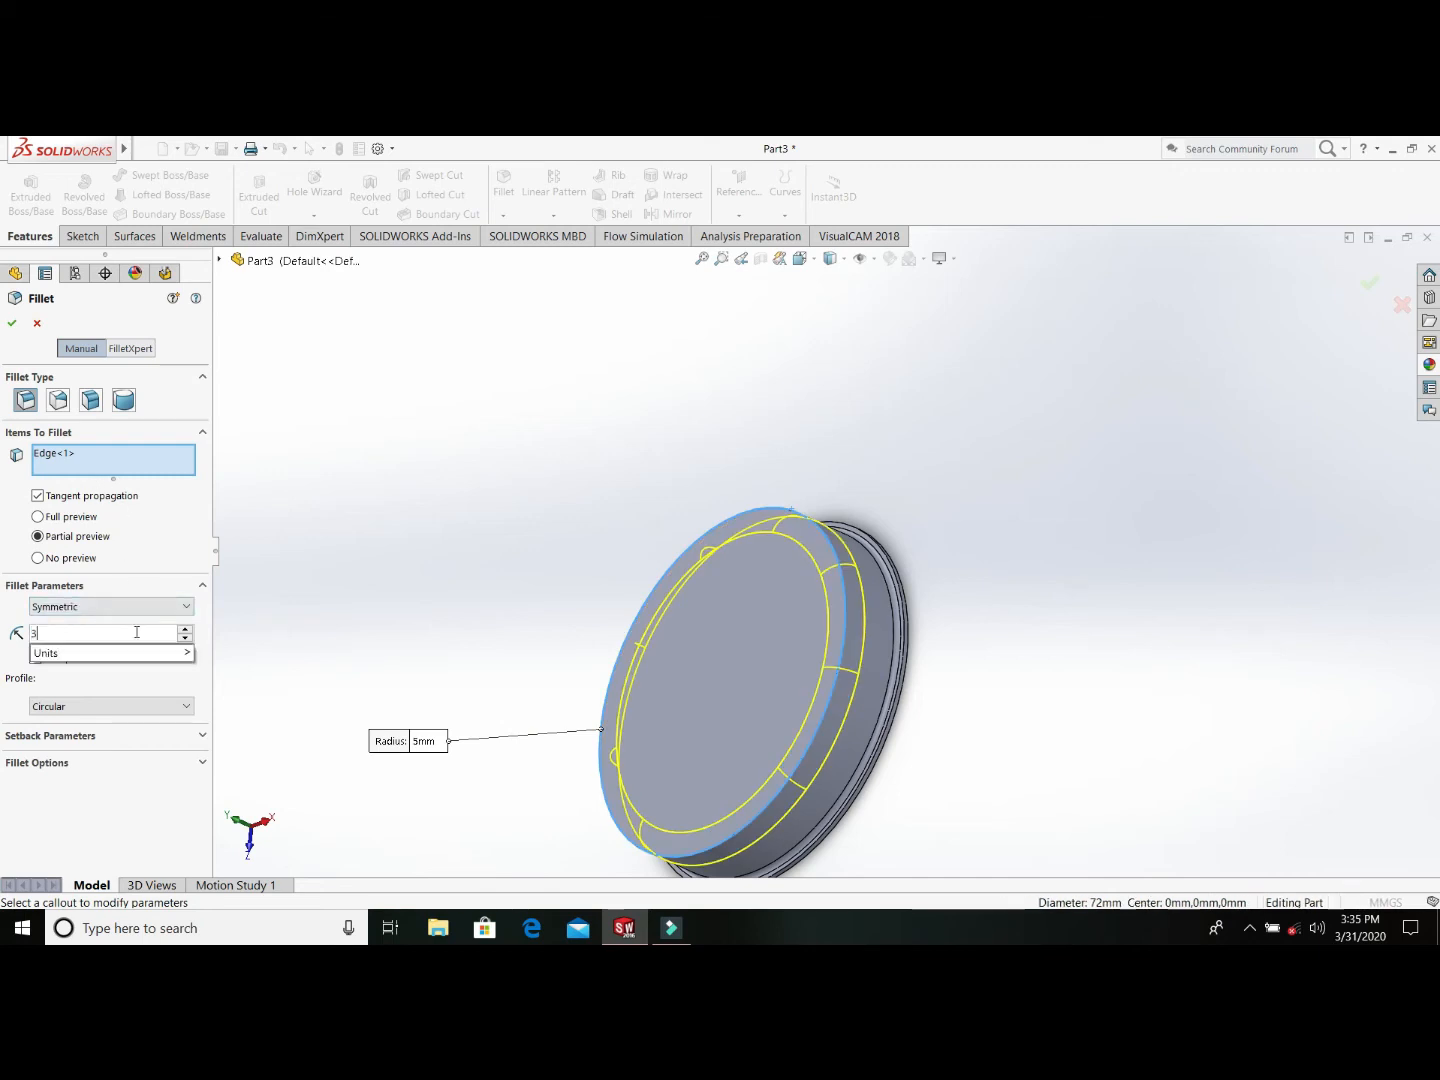
key("Return")
left_click(12, 324)
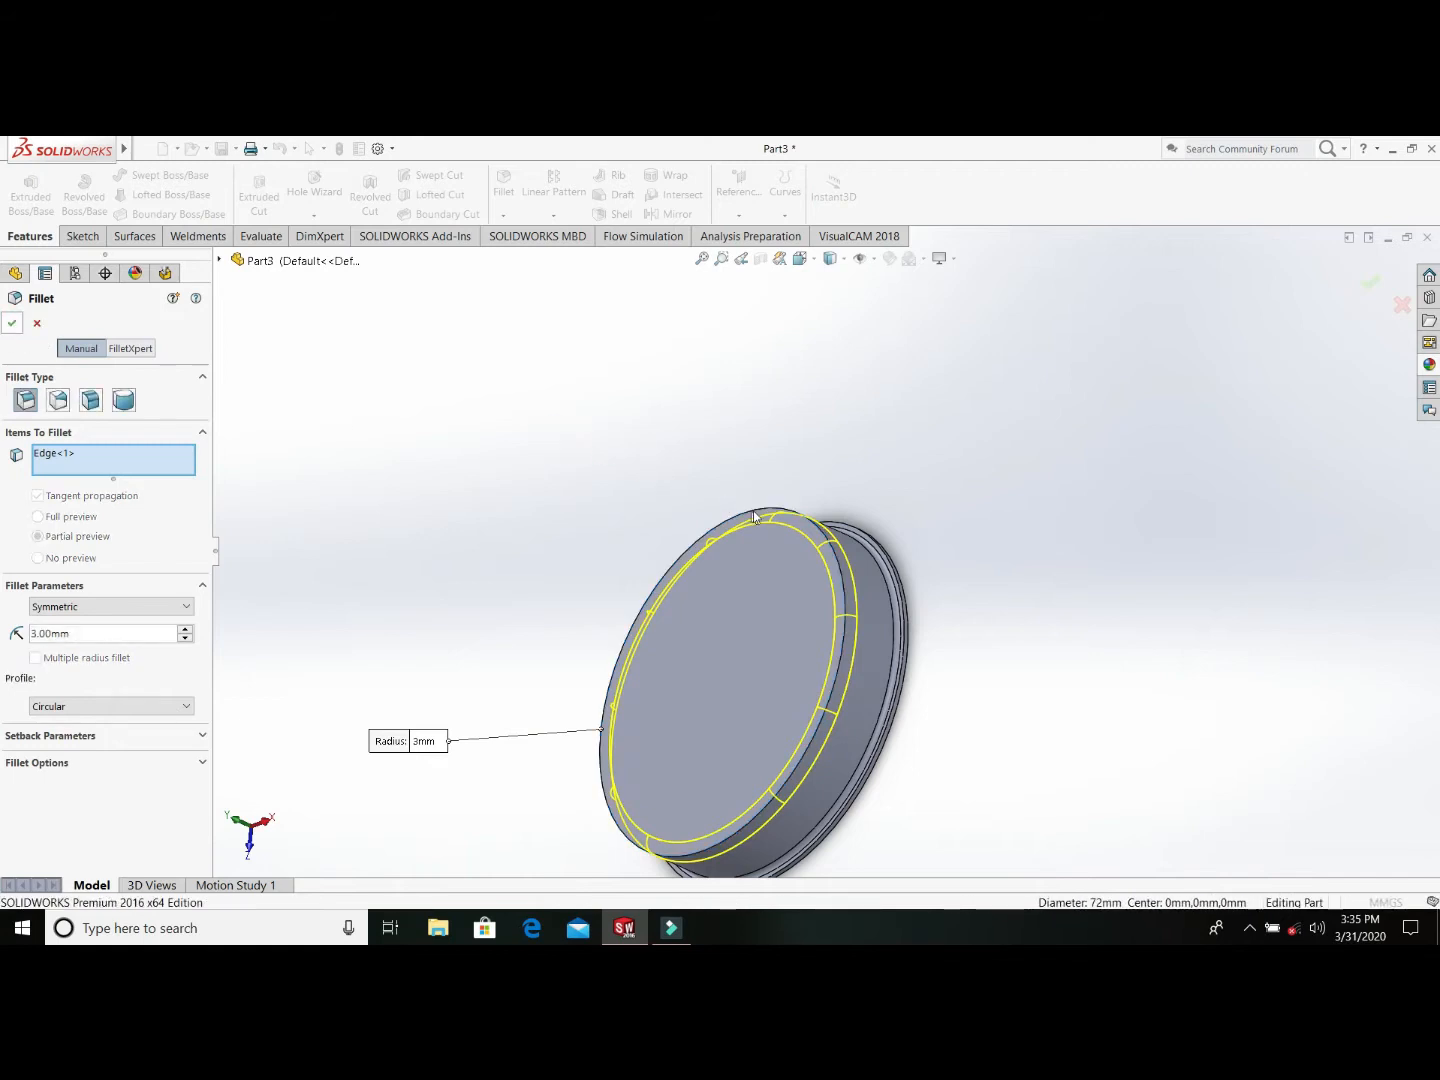
scroll(820, 600, "up", 3)
middle_click_drag(763, 626, 849, 508)
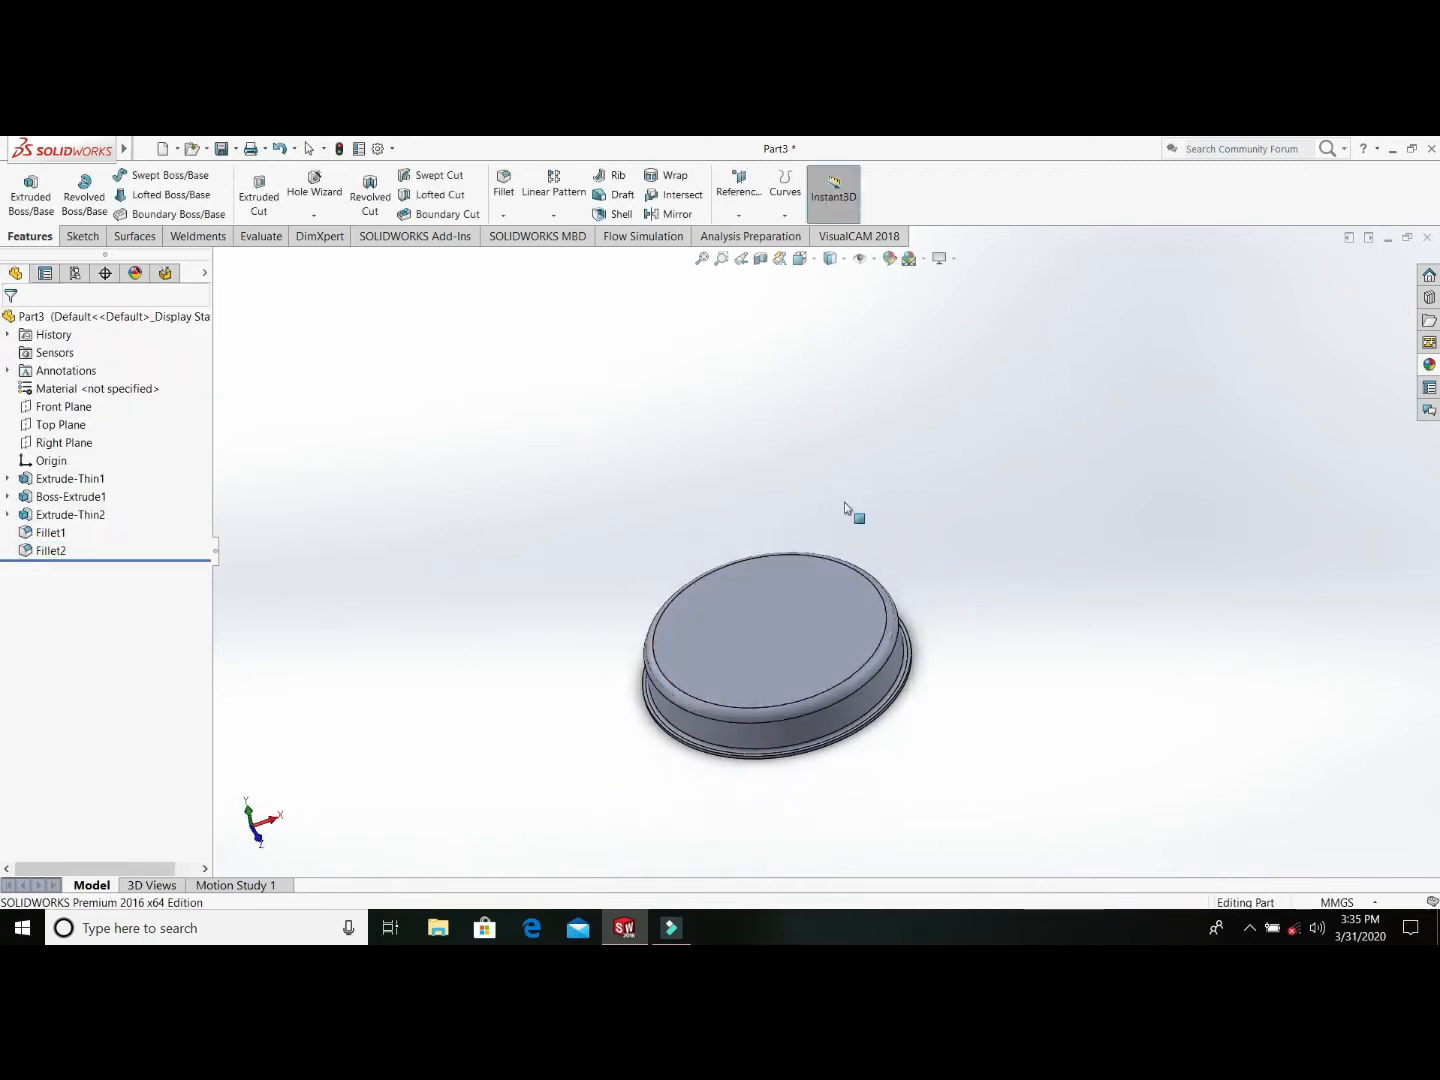
scroll(722, 680, "down", 5)
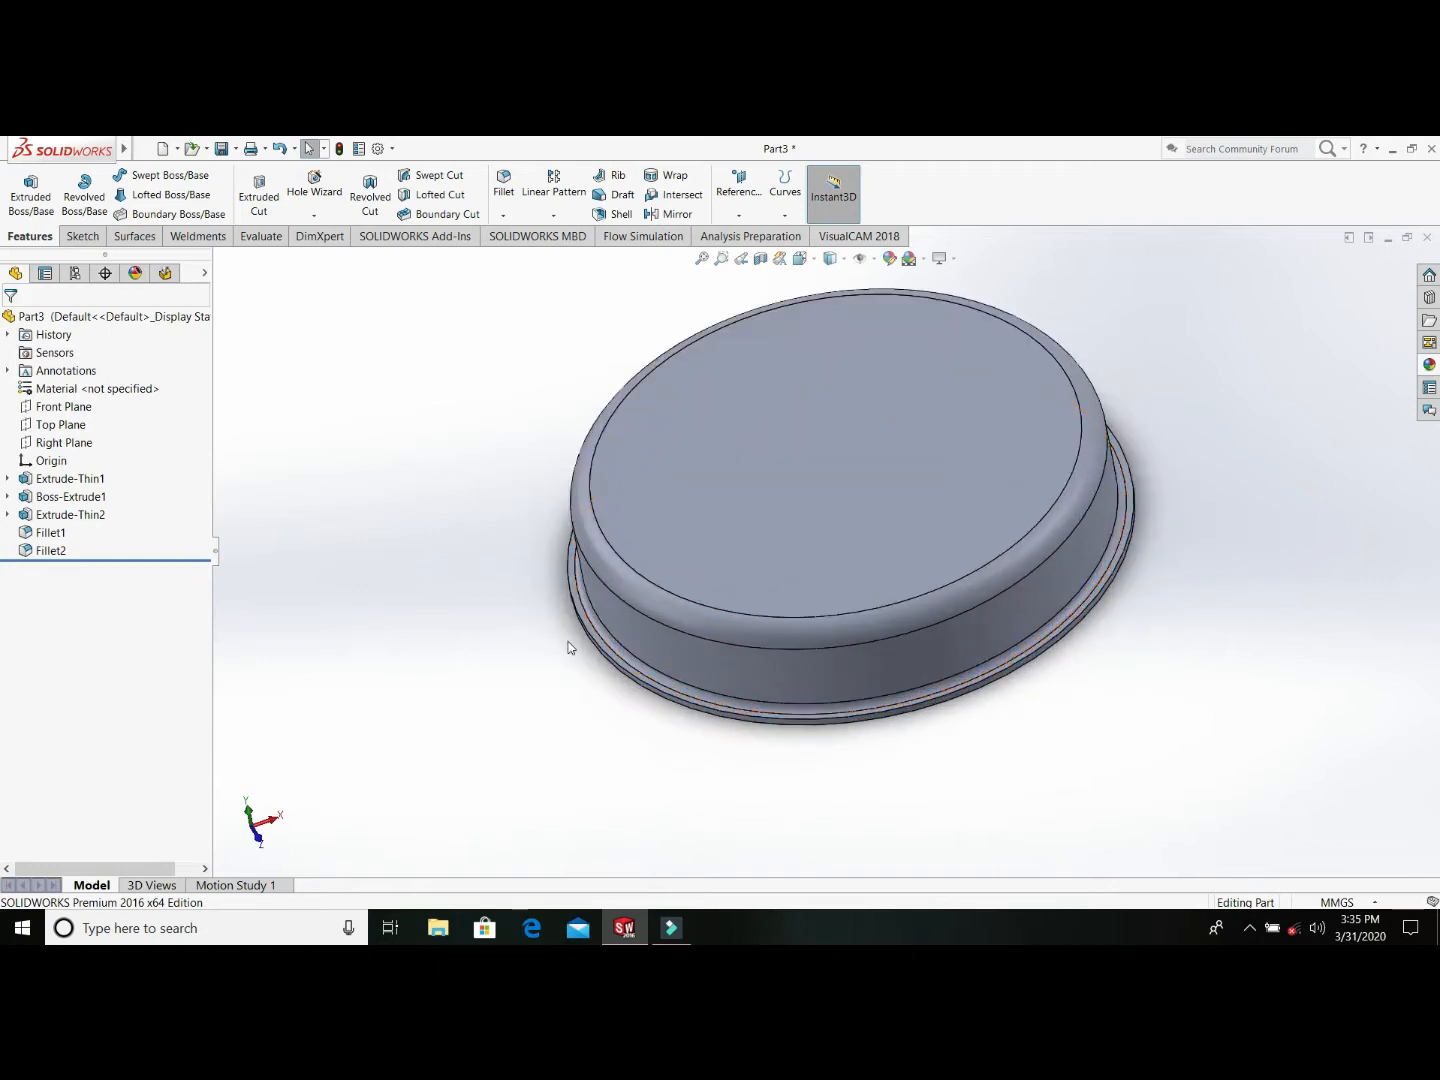
scroll(1005, 592, "down", 2)
scroll(862, 482, "up", 3)
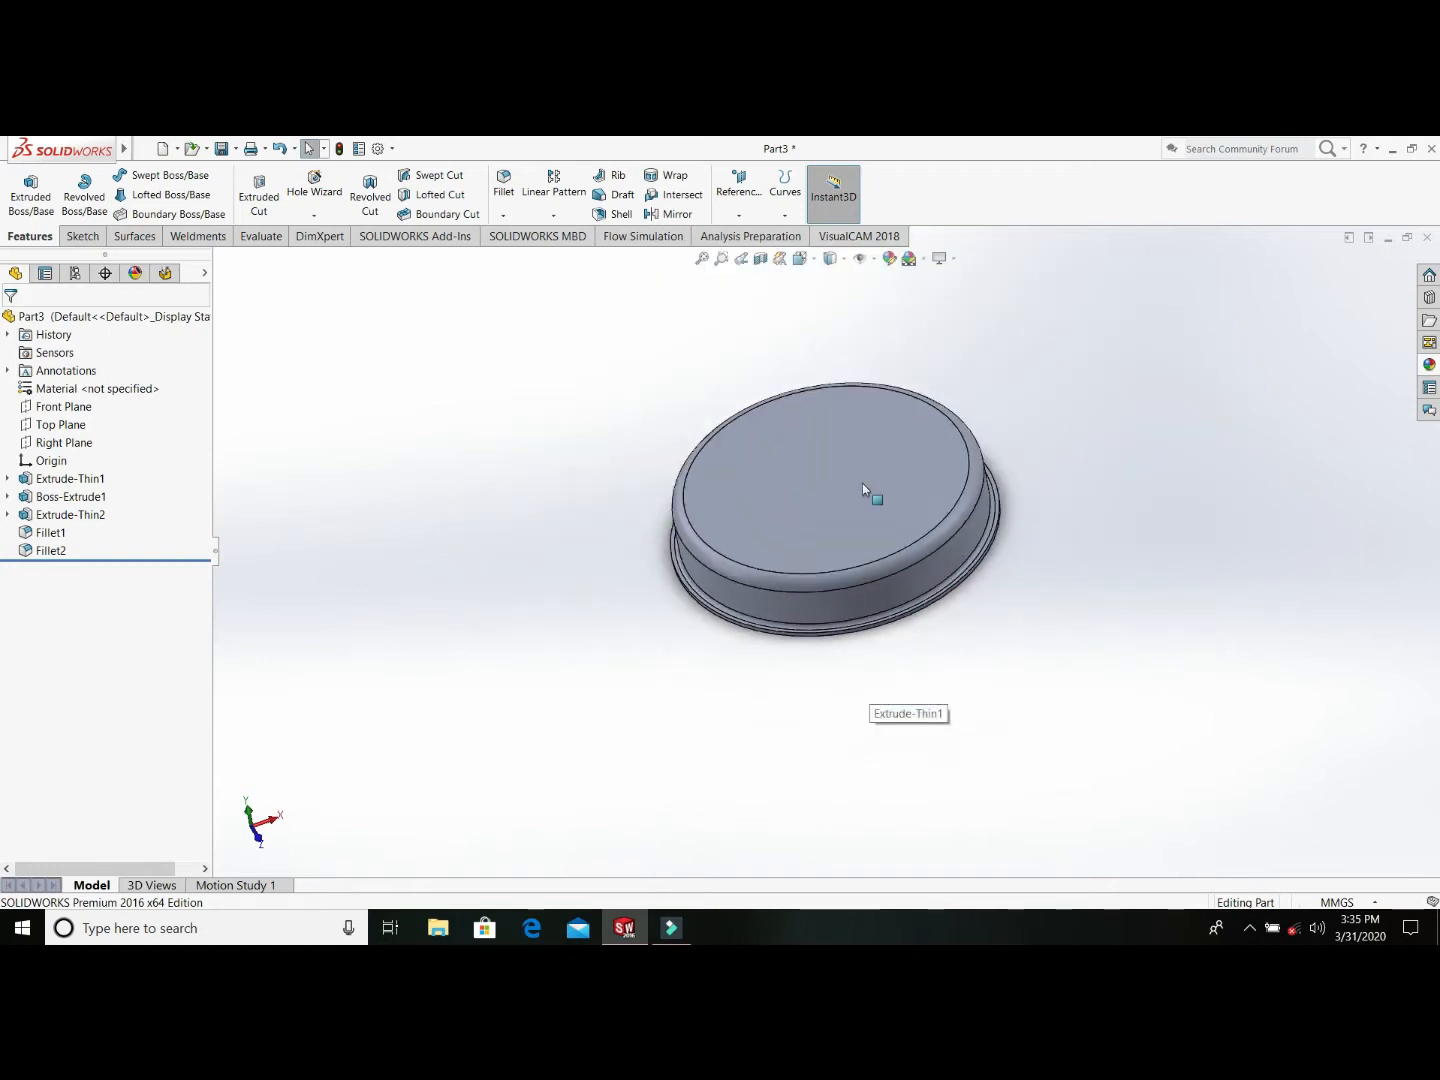
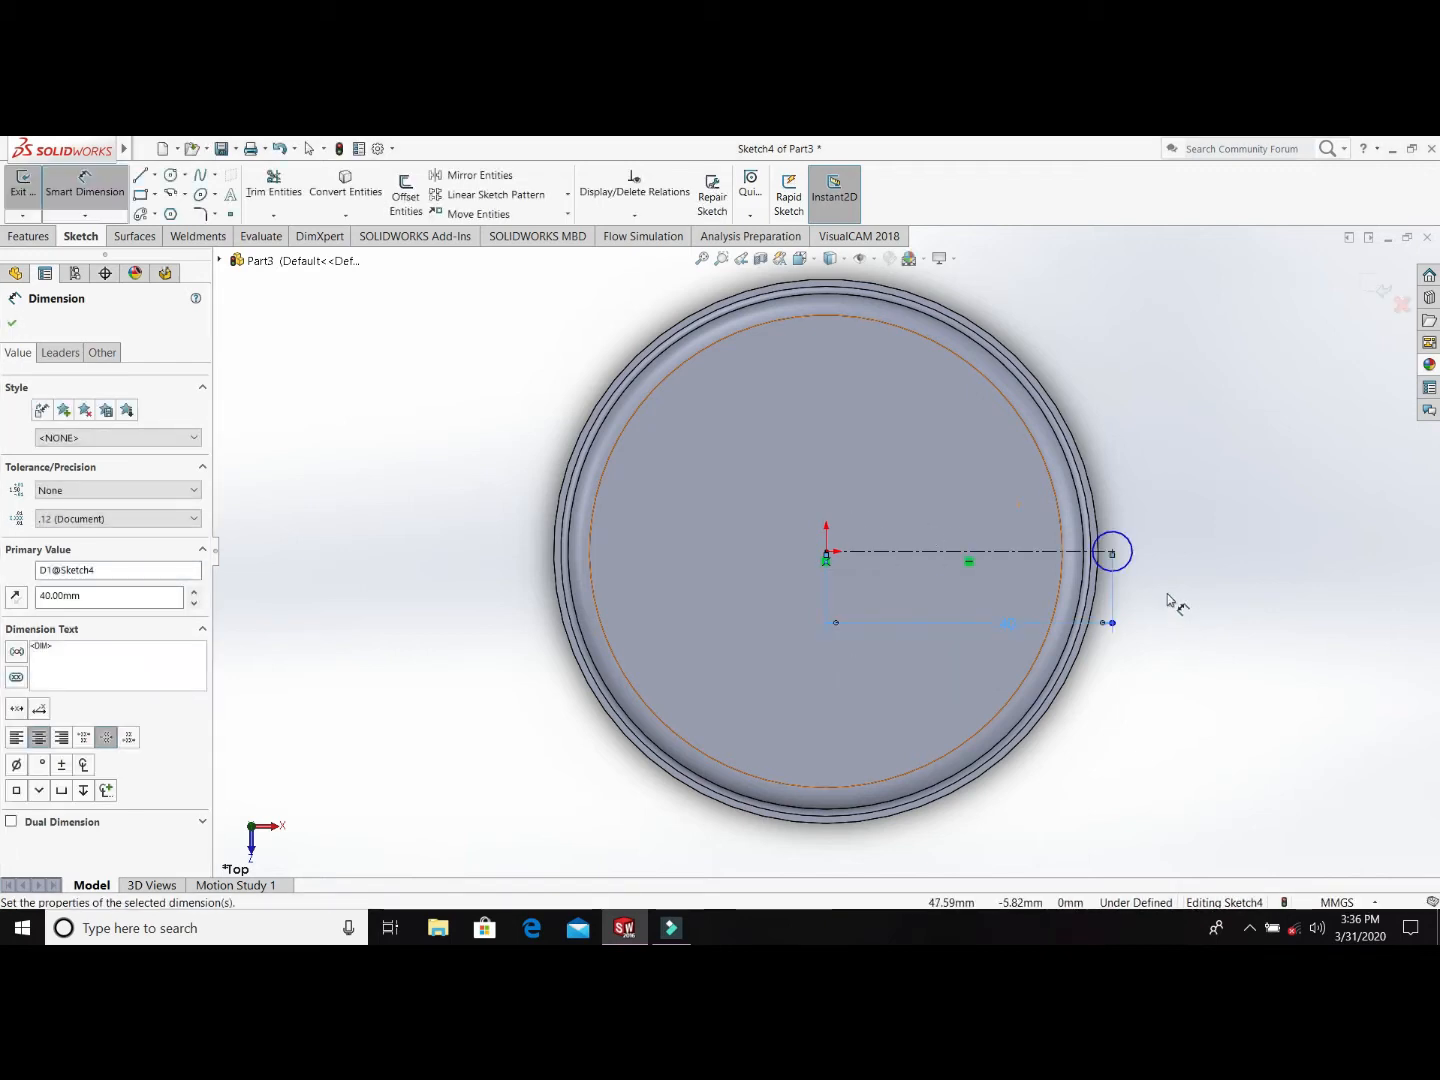
Step: Dimension the small circle beside the cap's rim to a 10 mm diameter
left_click(1130, 551)
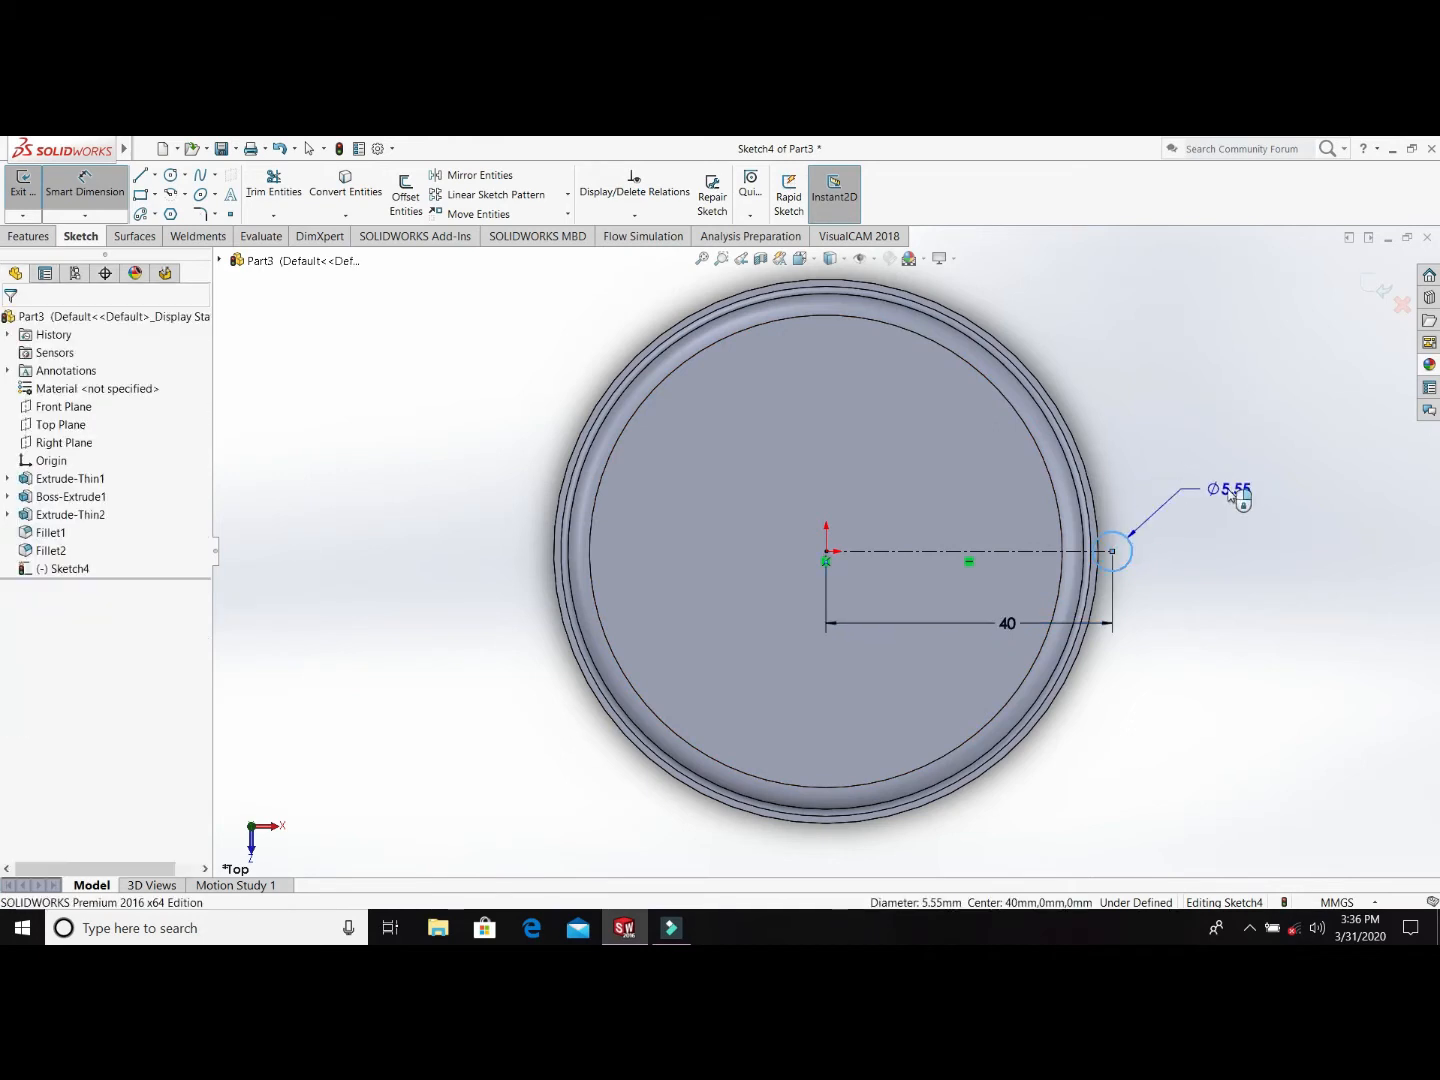
left_click(1232, 495)
key("Return")
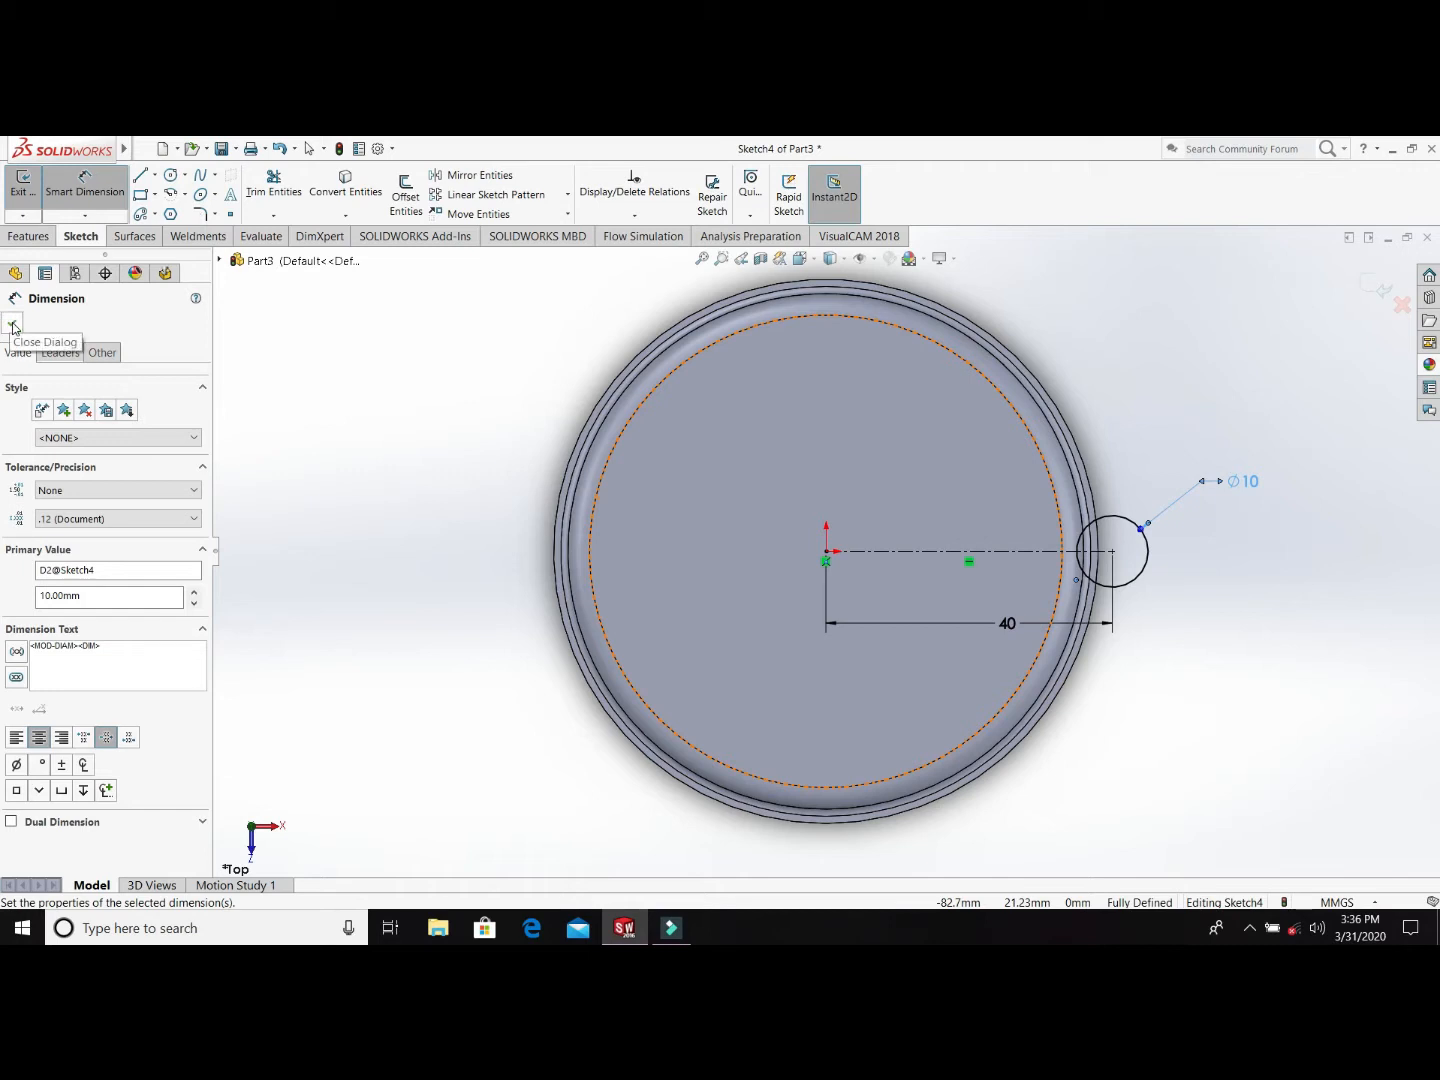
Step: Extrude the small circle 40 mm upward as a thin-walled tube, with a 0.5 mm wall thickness directed inward
left_click(30, 237)
left_click(32, 196)
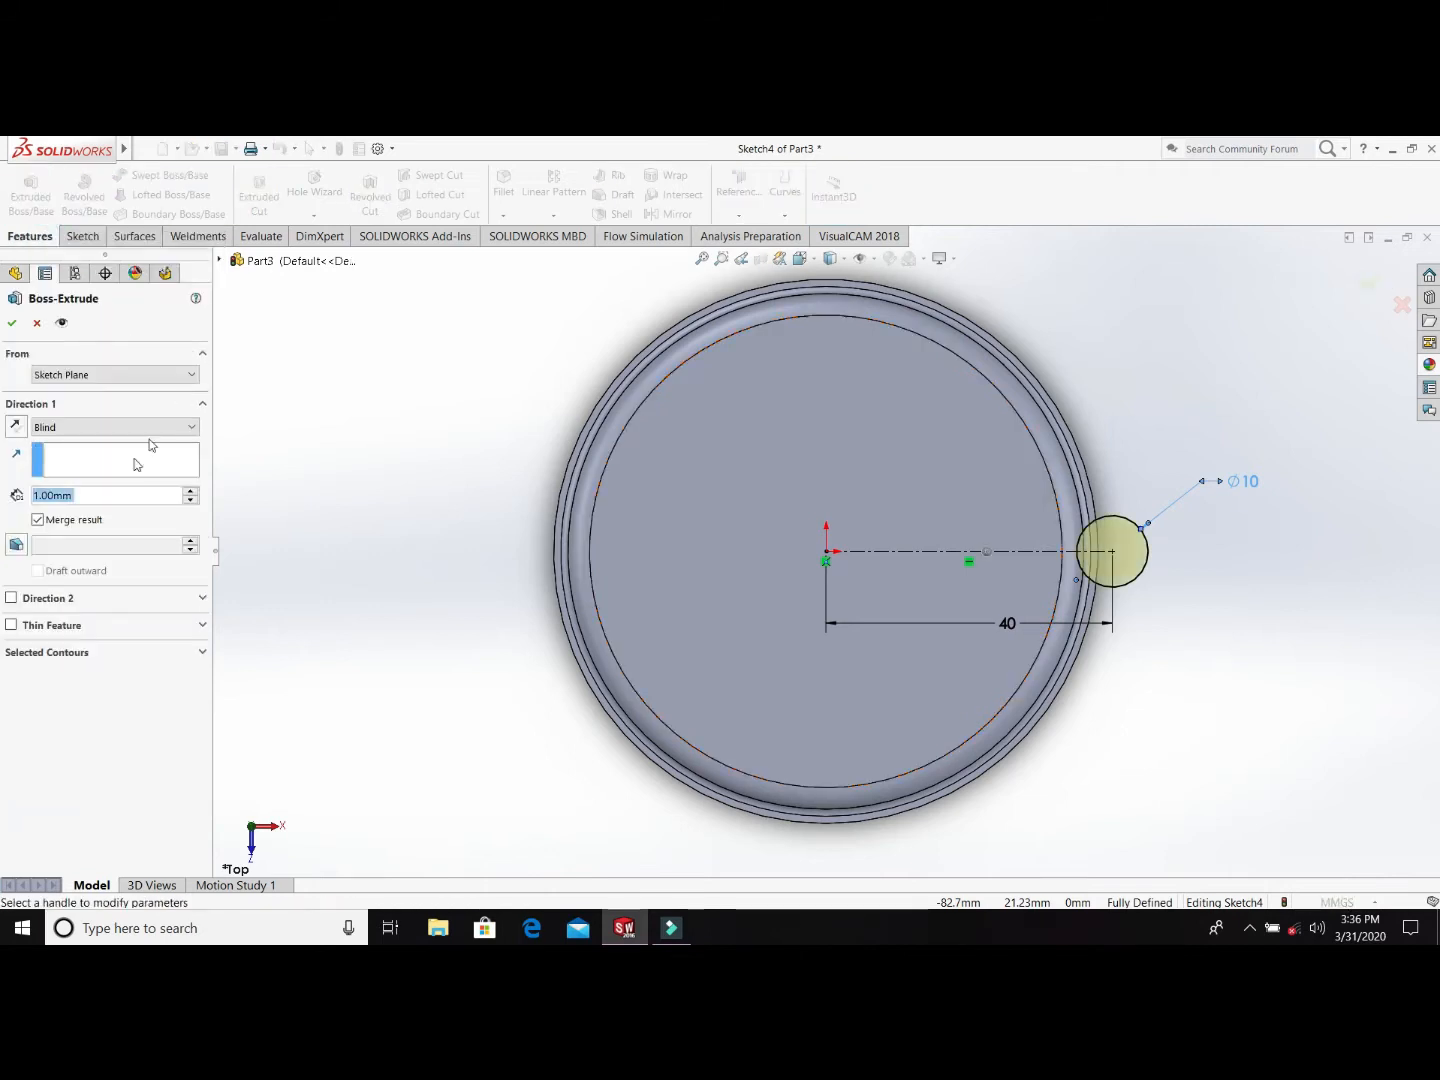
left_click(13, 627)
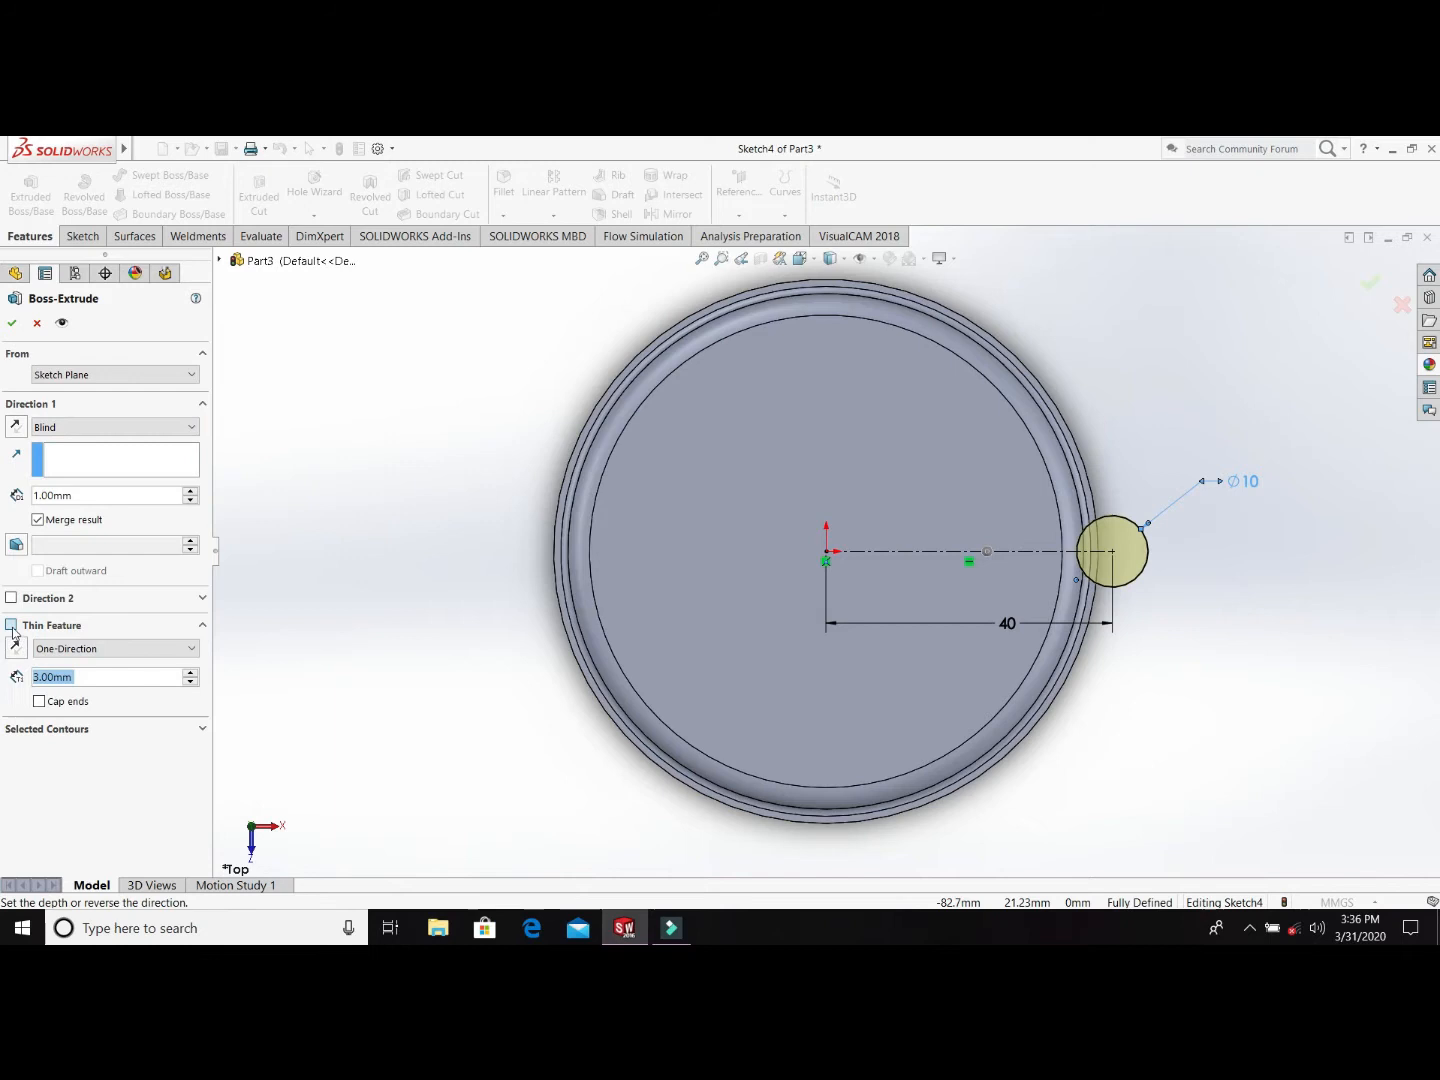
type("1")
key("Return")
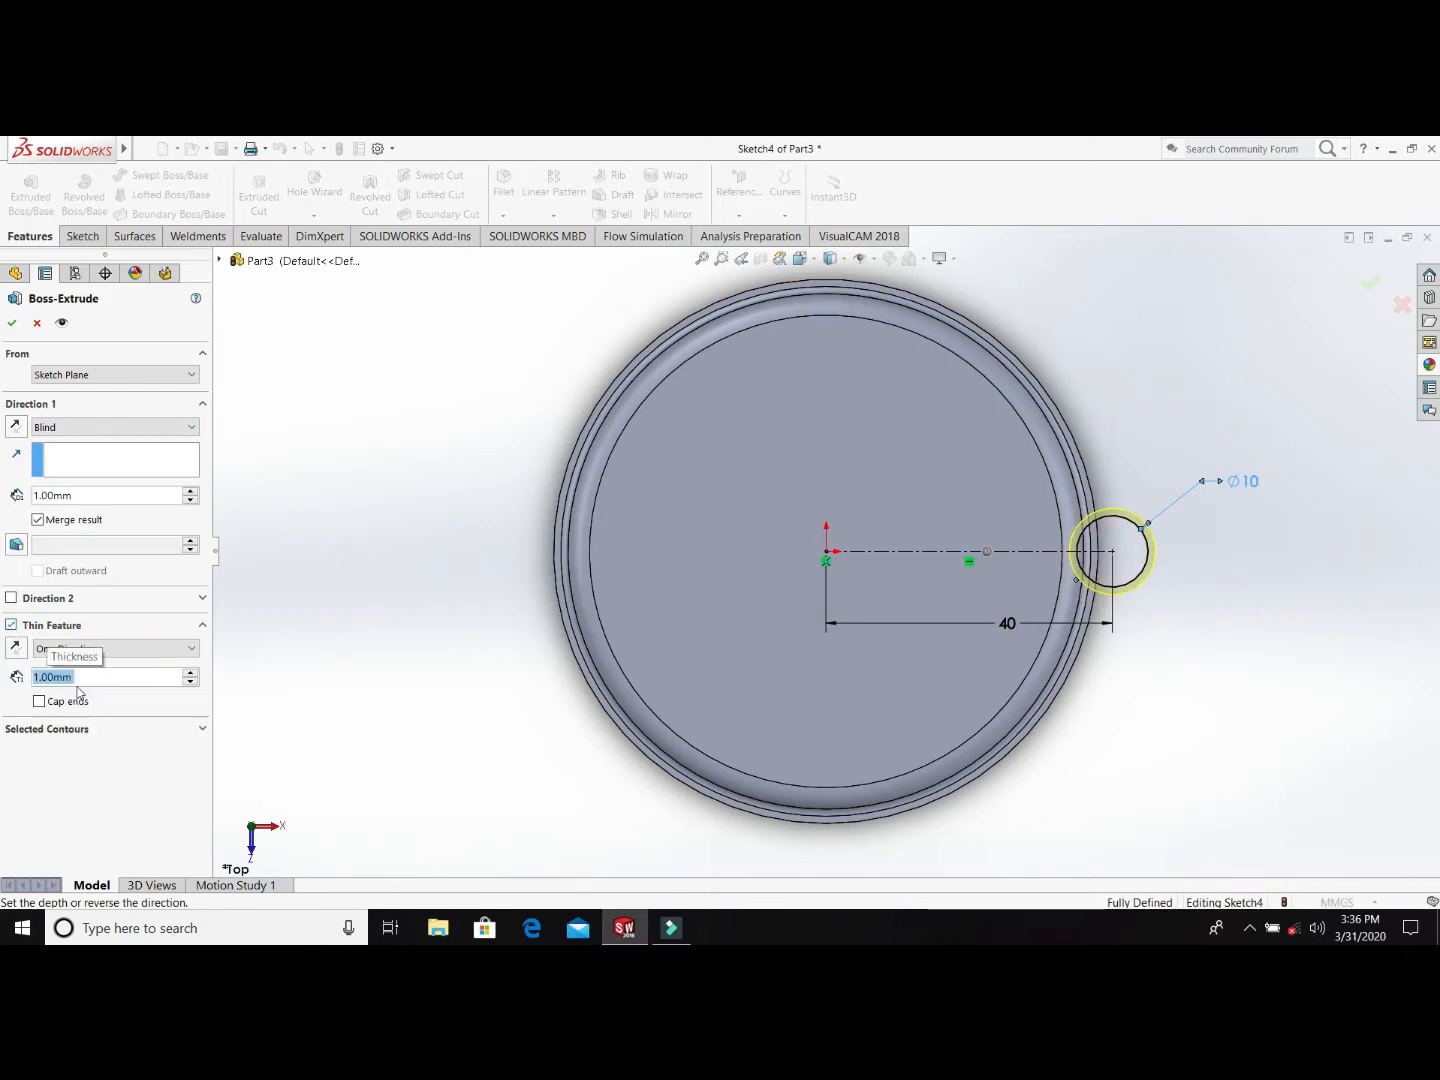
left_click(18, 648)
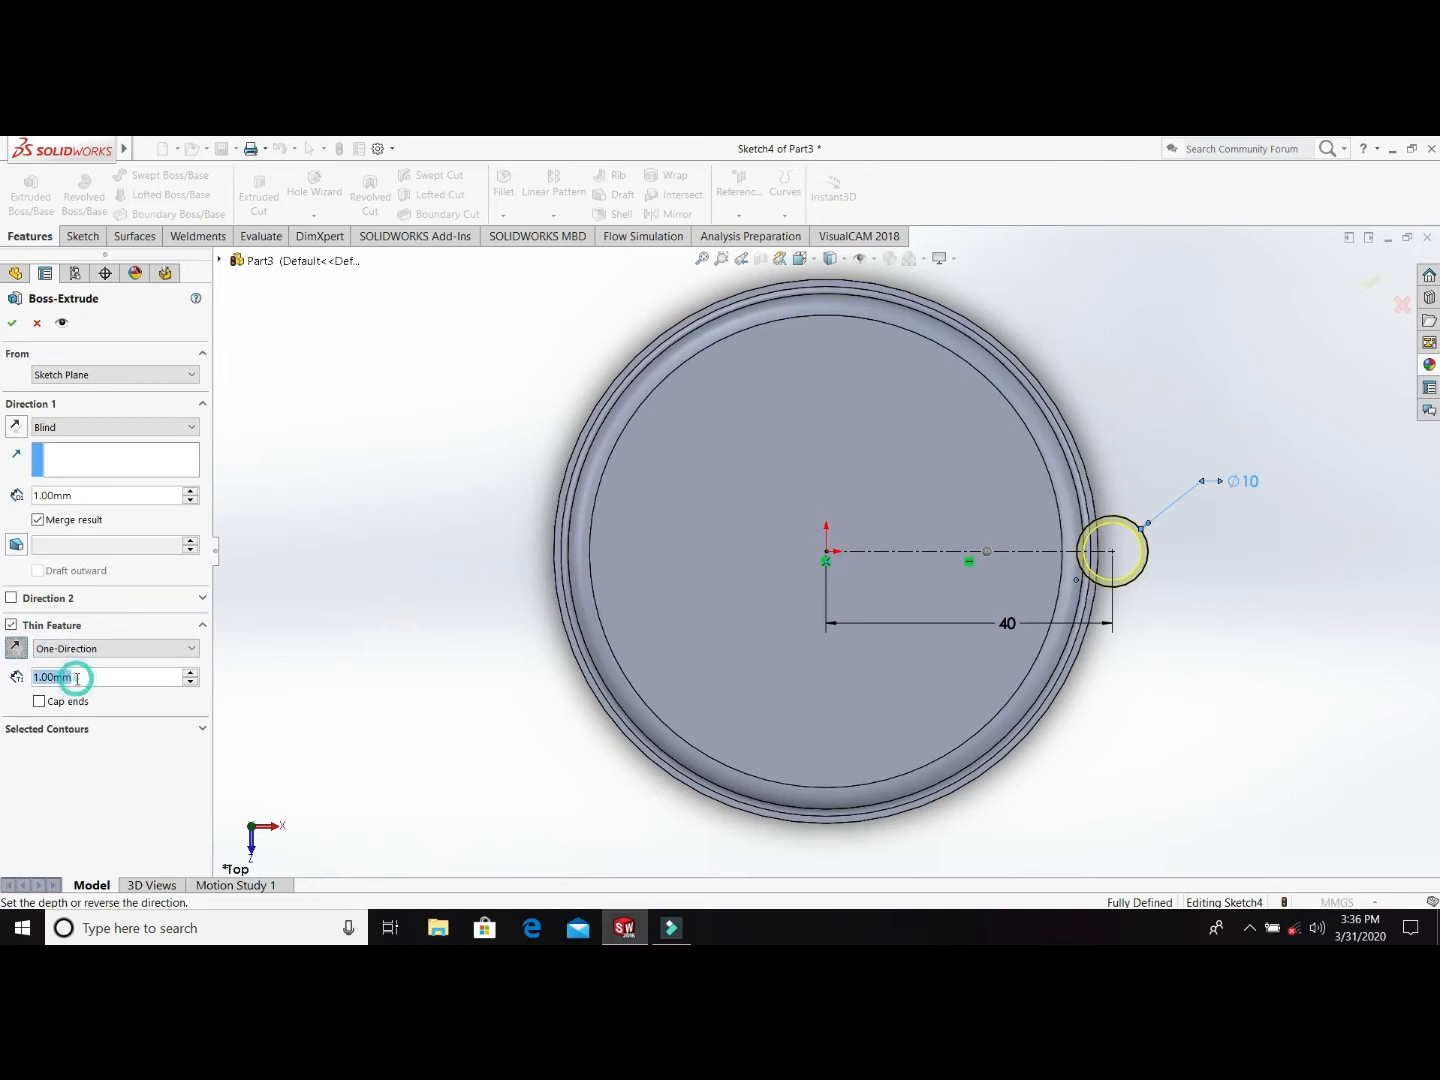
type("0.5")
key("Return")
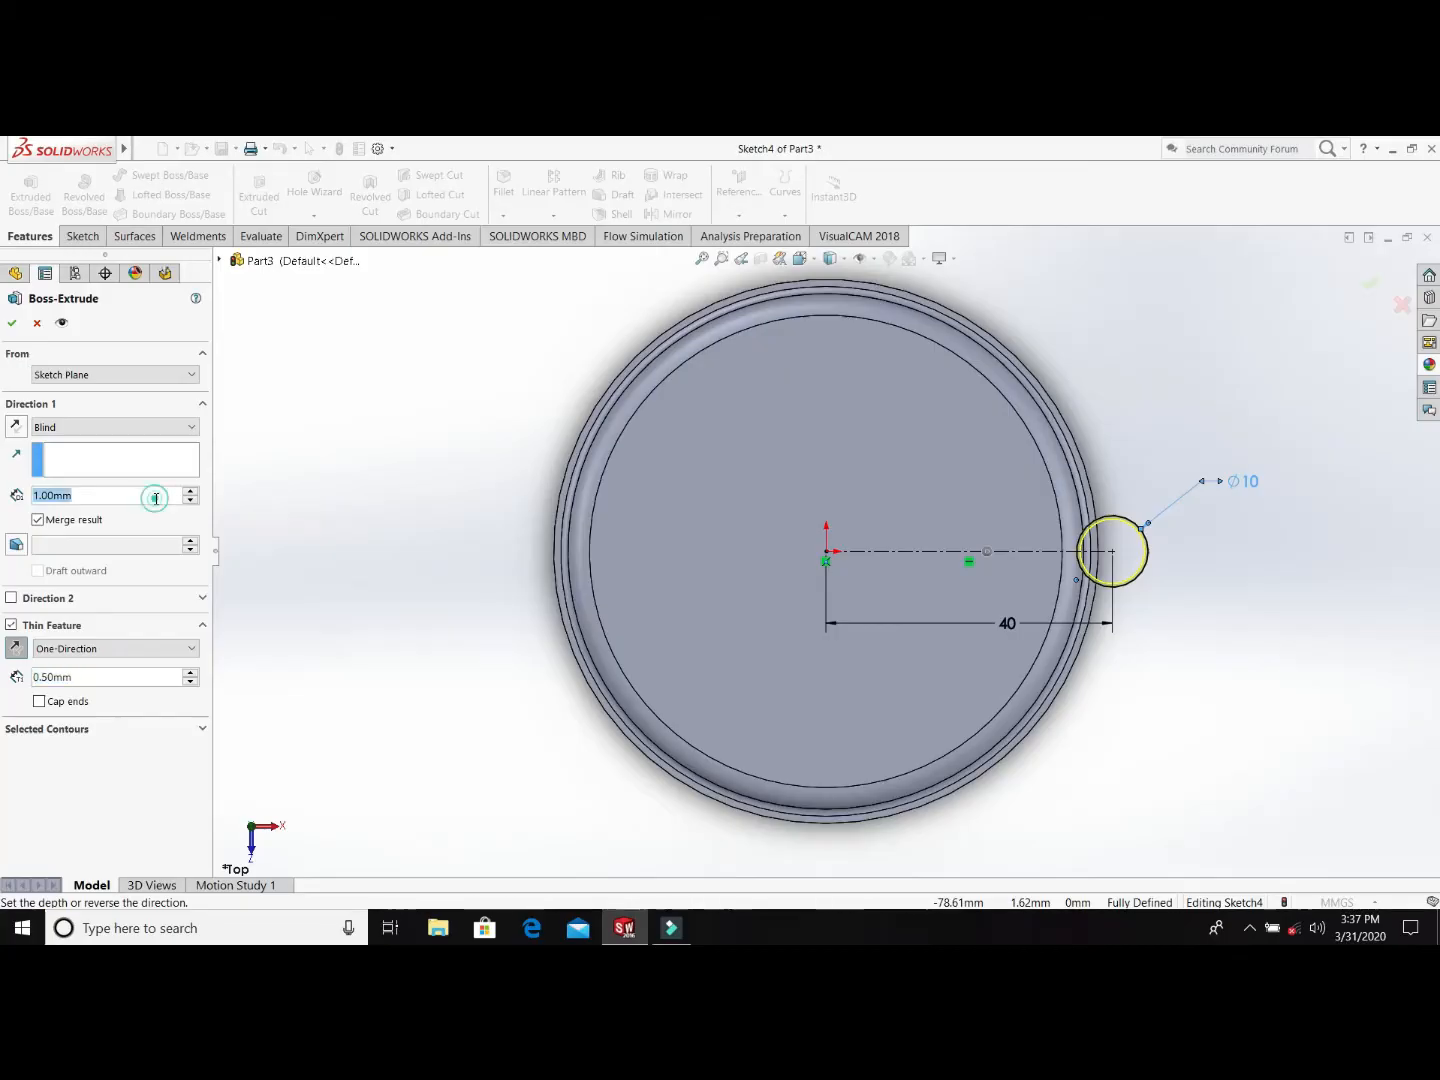
type("40")
key("Return")
middle_click_drag(414, 559, 541, 494)
scroll(530, 567, "up", 2)
middle_click_drag(559, 597, 545, 515)
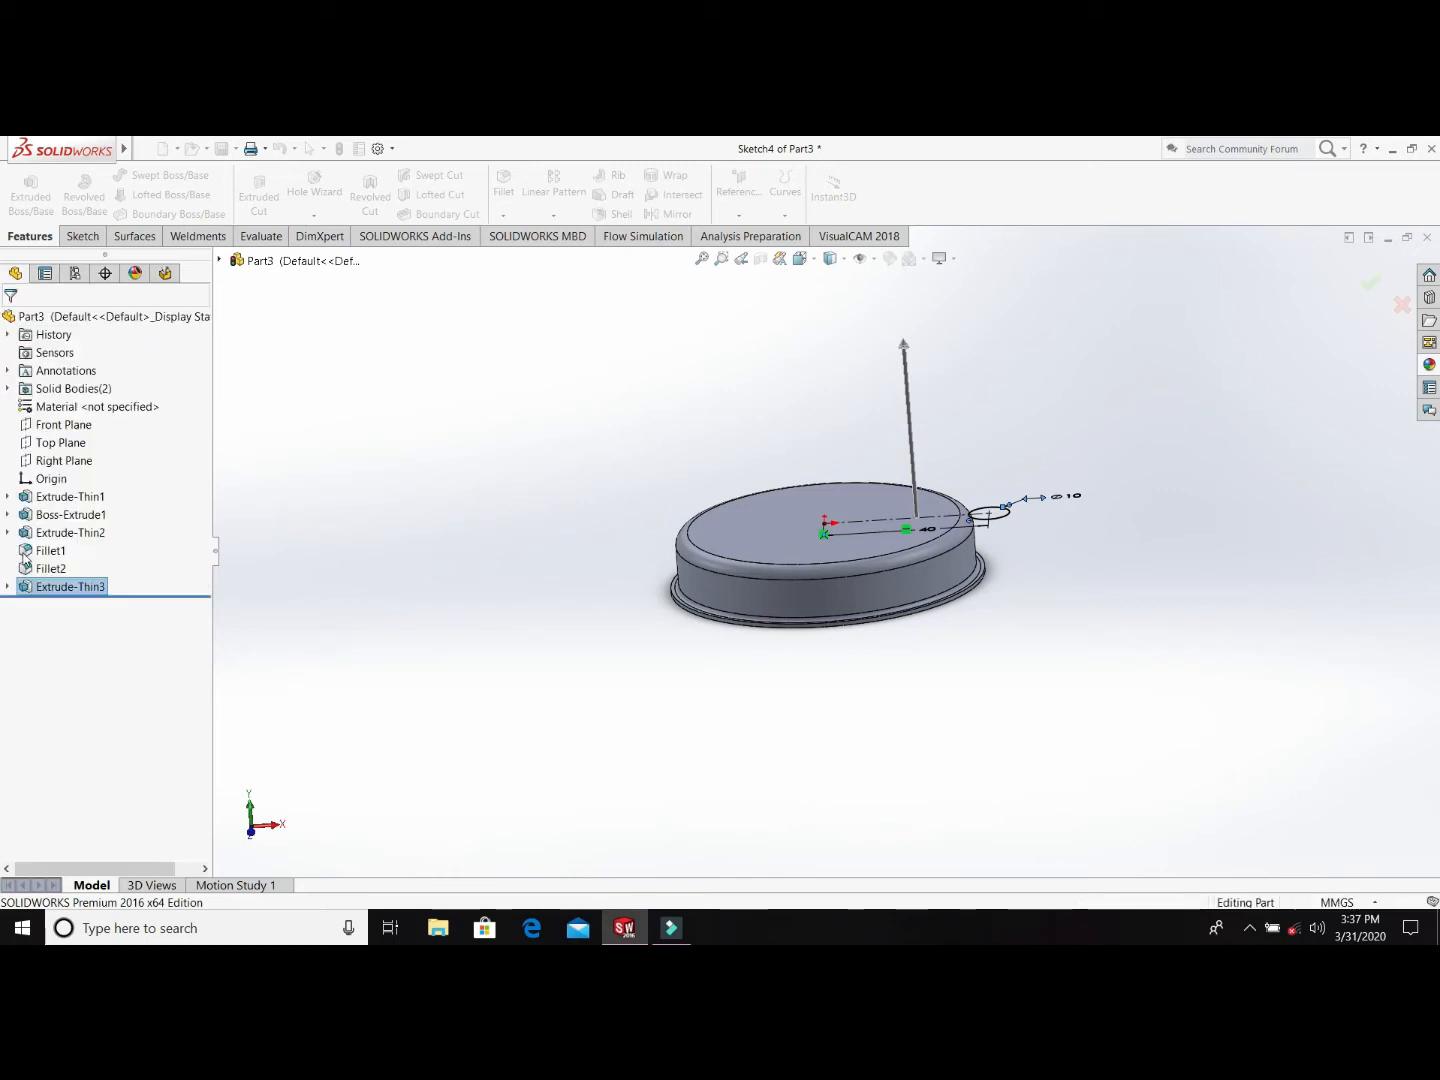
Step: Change the diameter of the cap's base sketch circle to 170 mm and rebuild the part
left_click(8, 498)
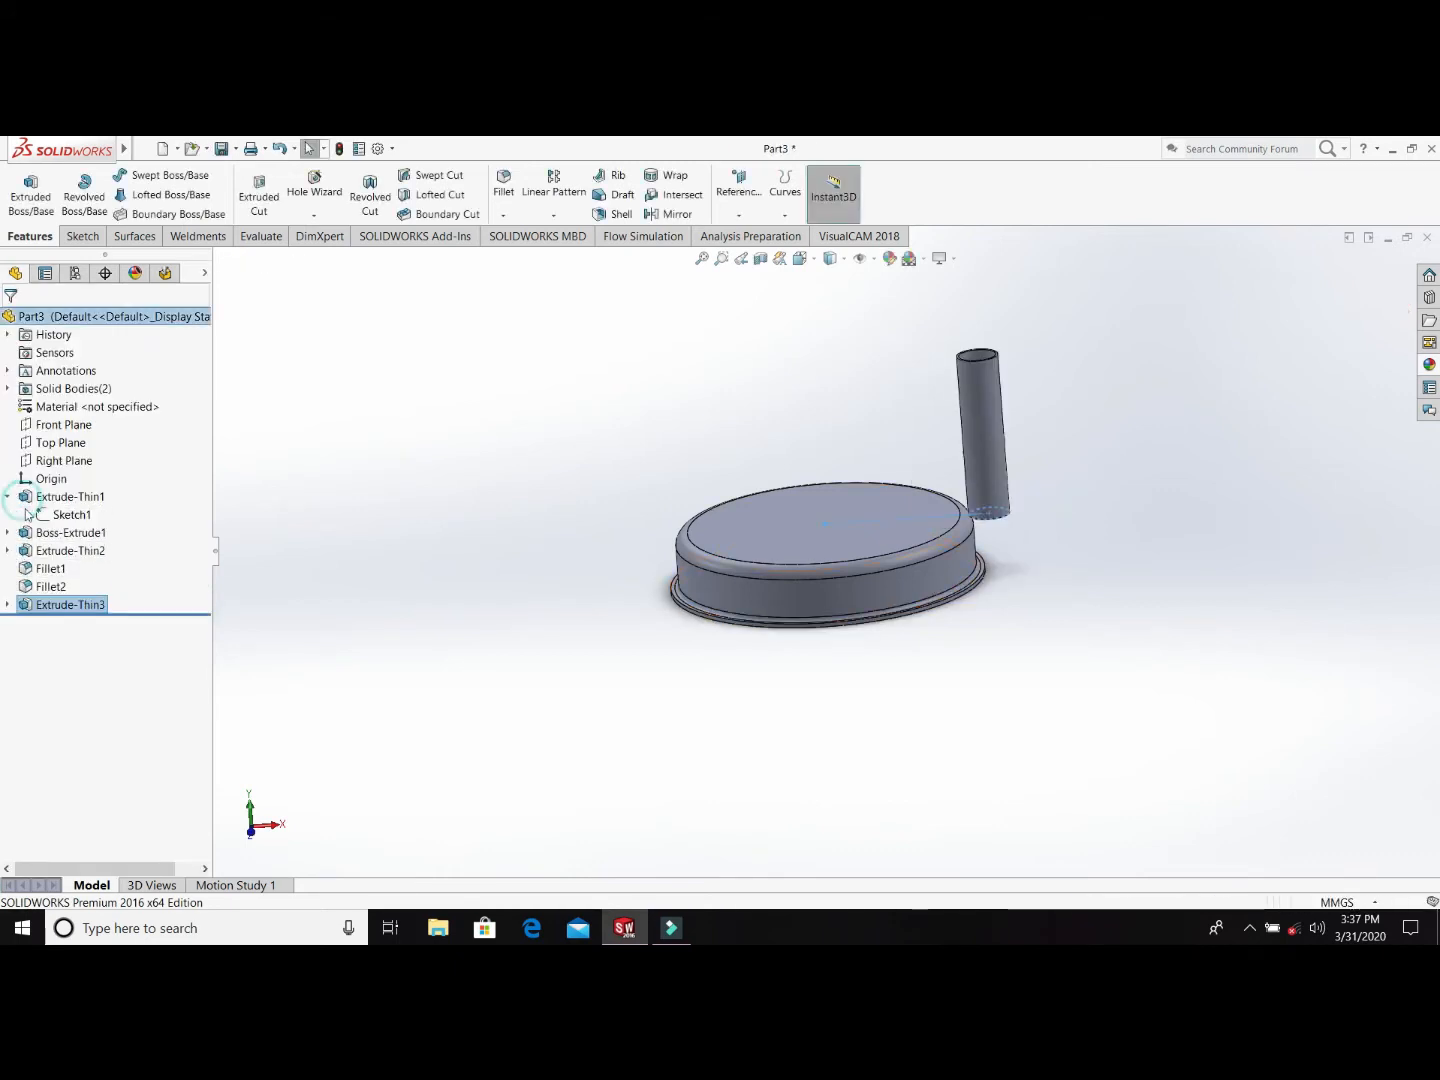
left_click(85, 516)
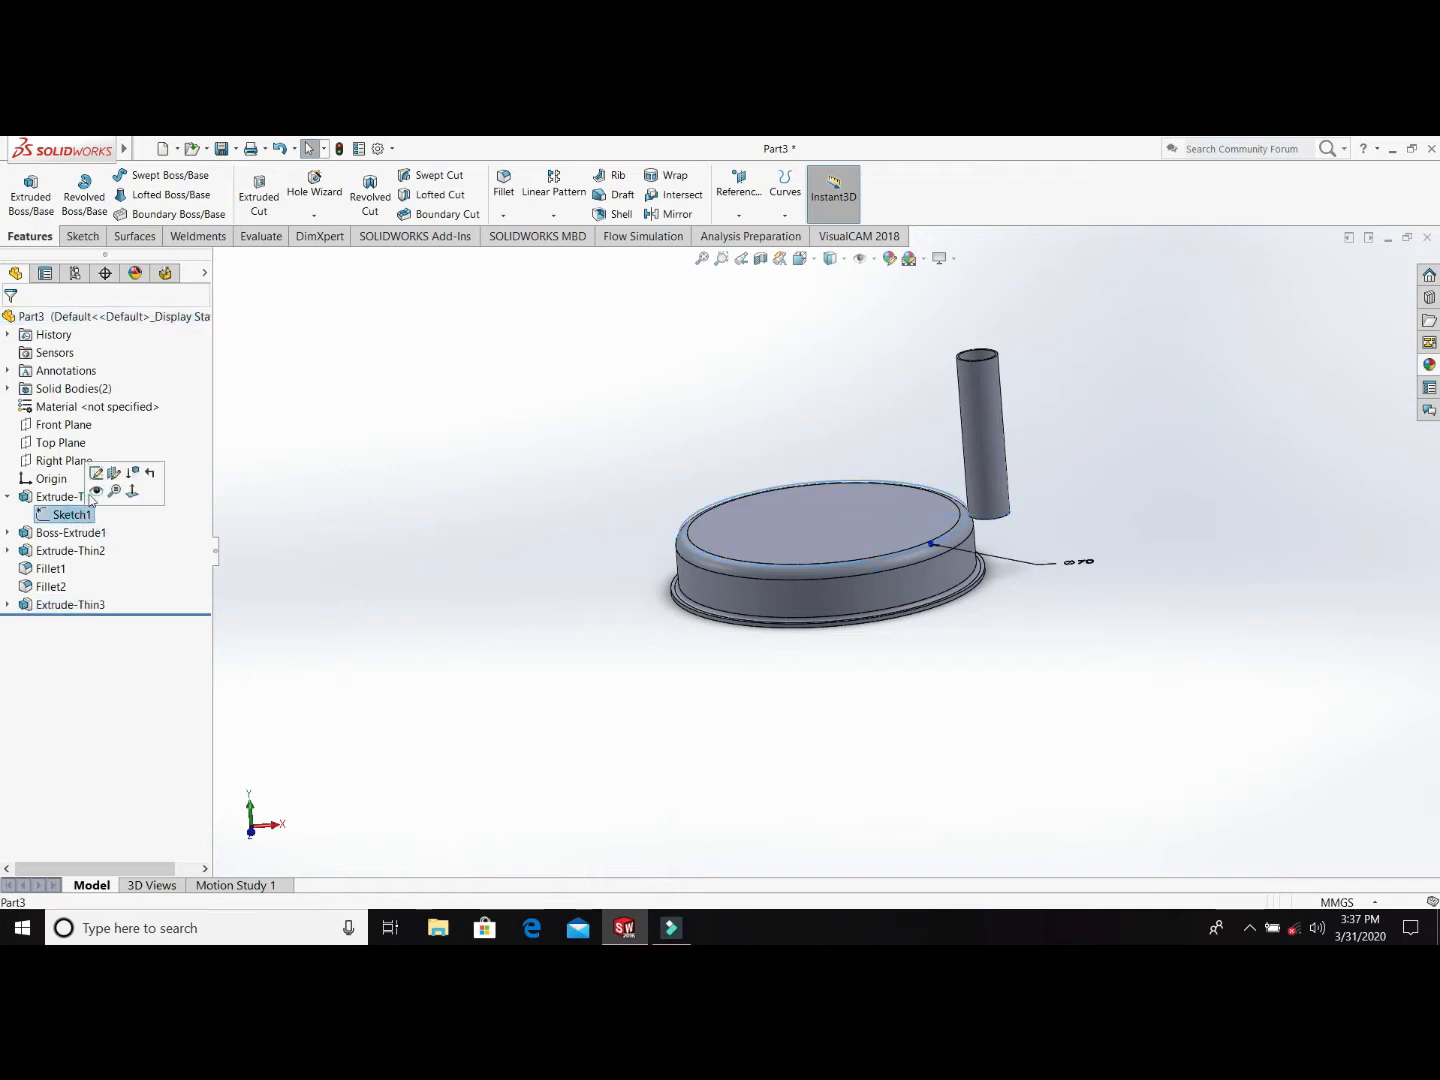
middle_click_drag(1134, 604, 1072, 702)
left_click(1062, 680)
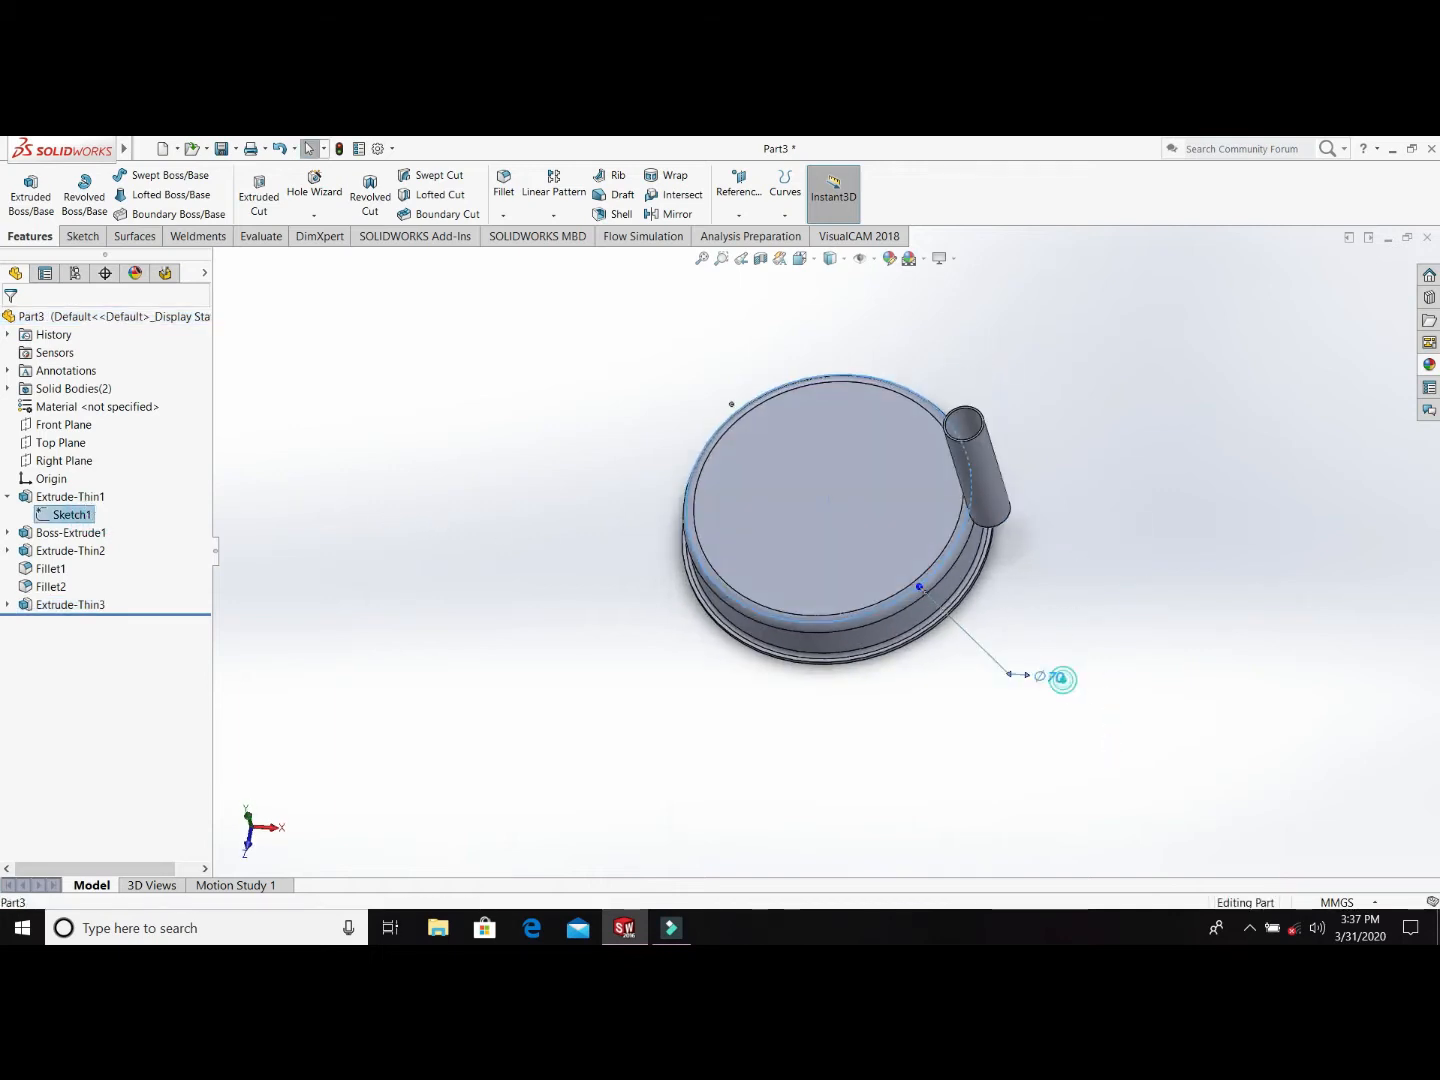
double_click(1063, 680)
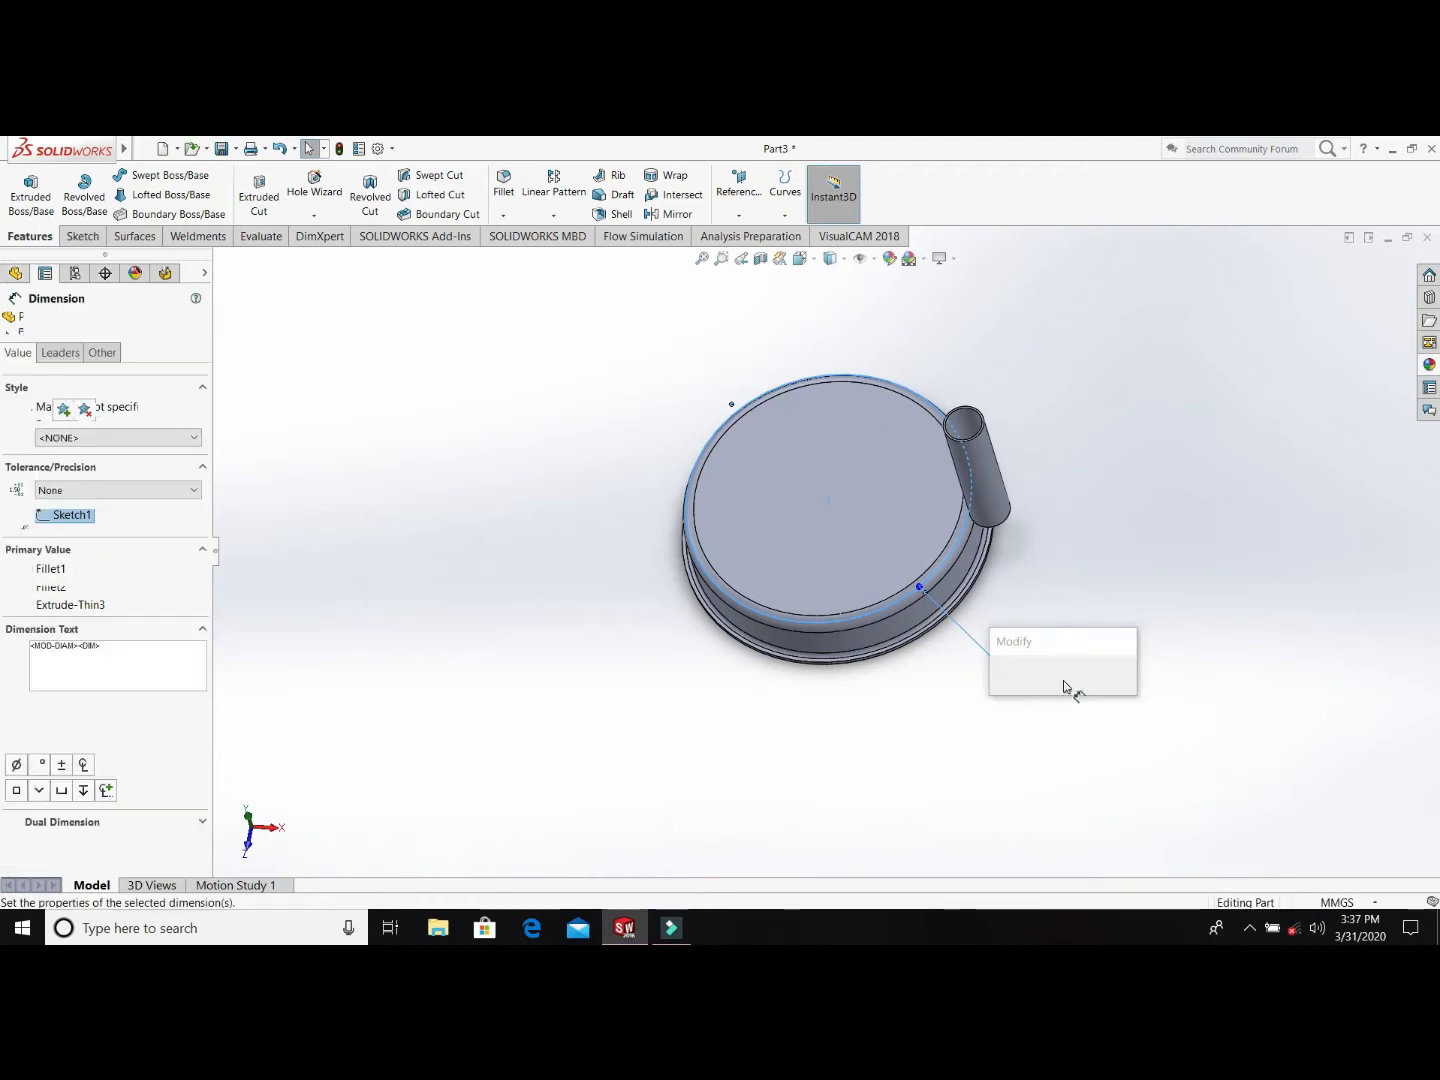
type("170")
key("Return")
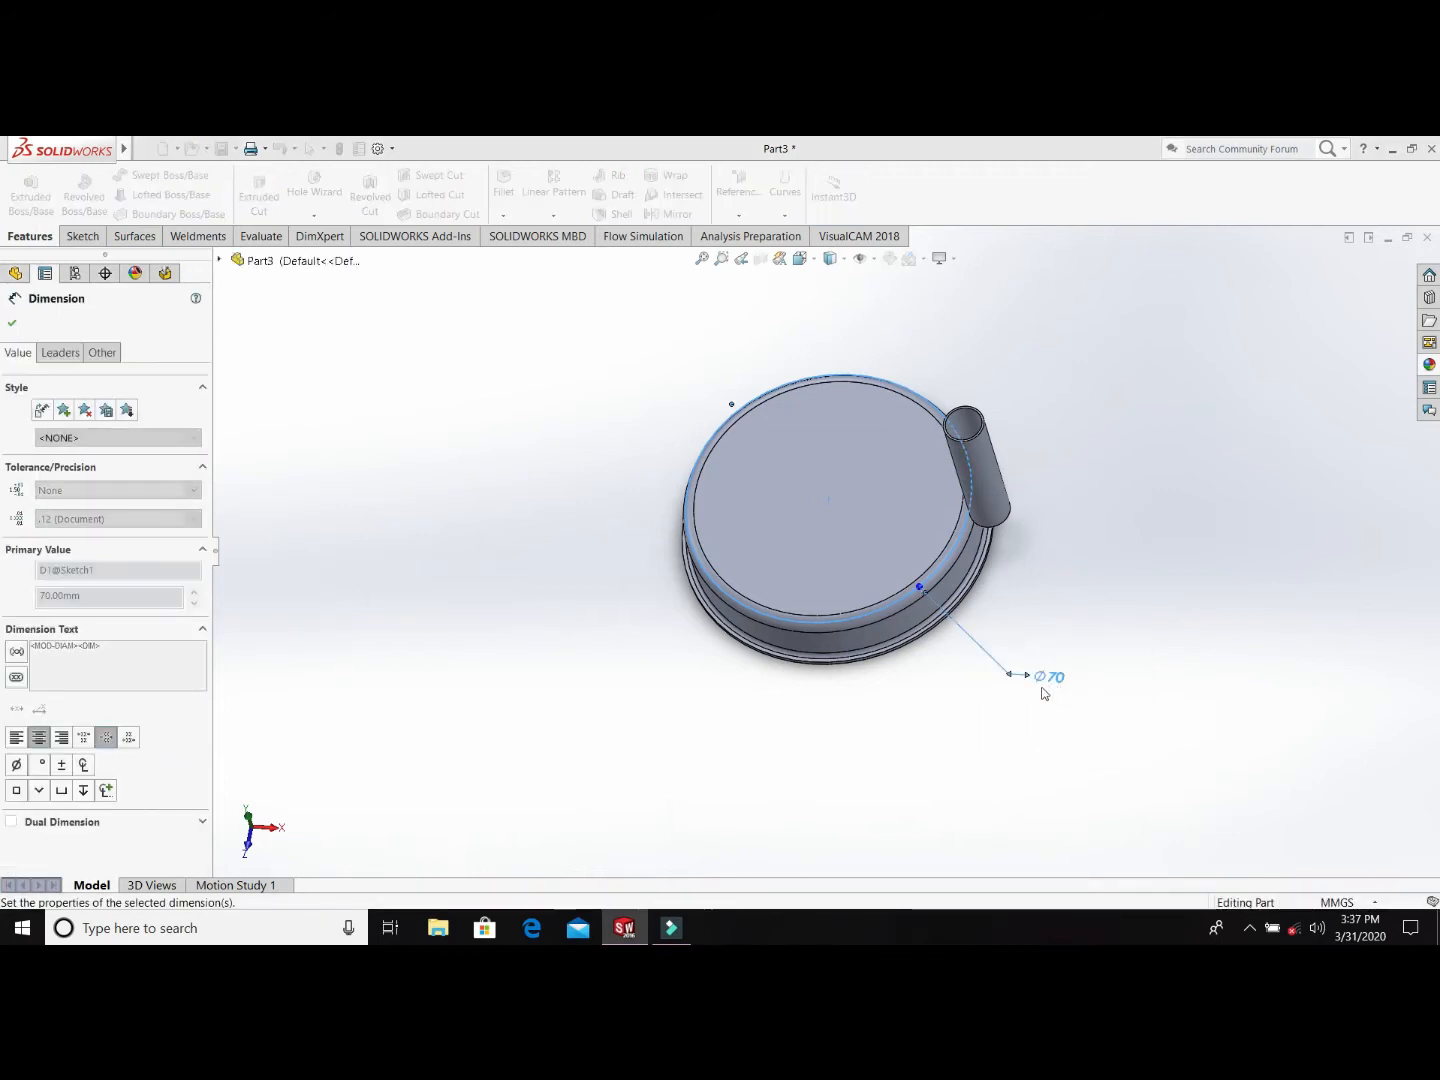
left_click(10, 320)
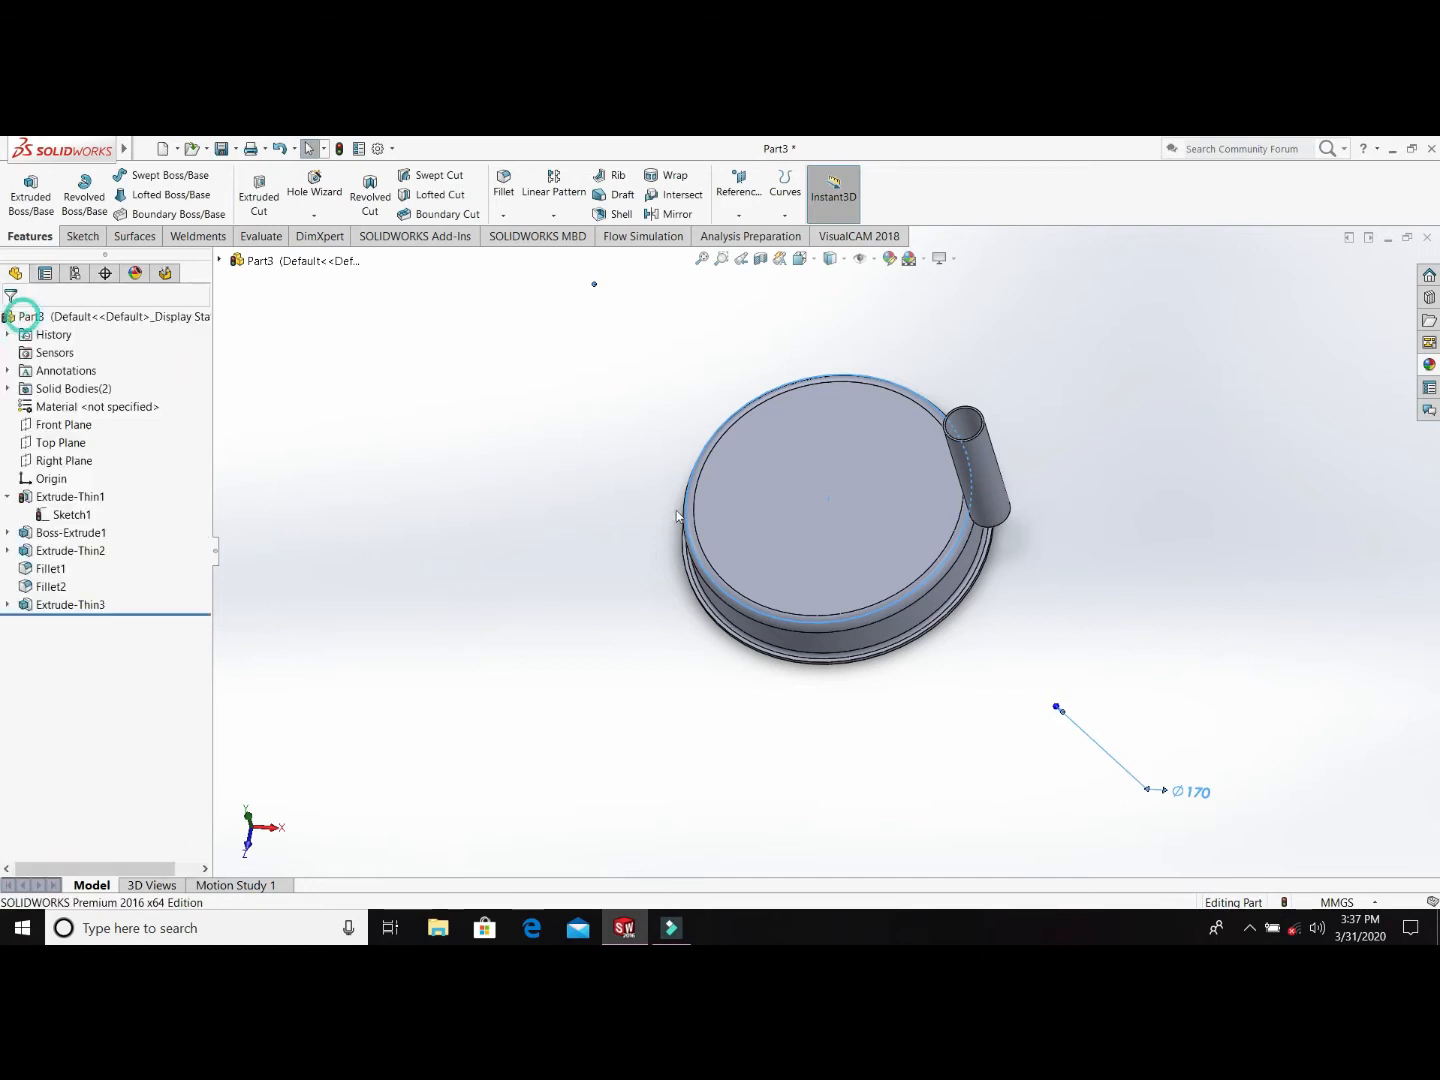
scroll(974, 733, "up", 2)
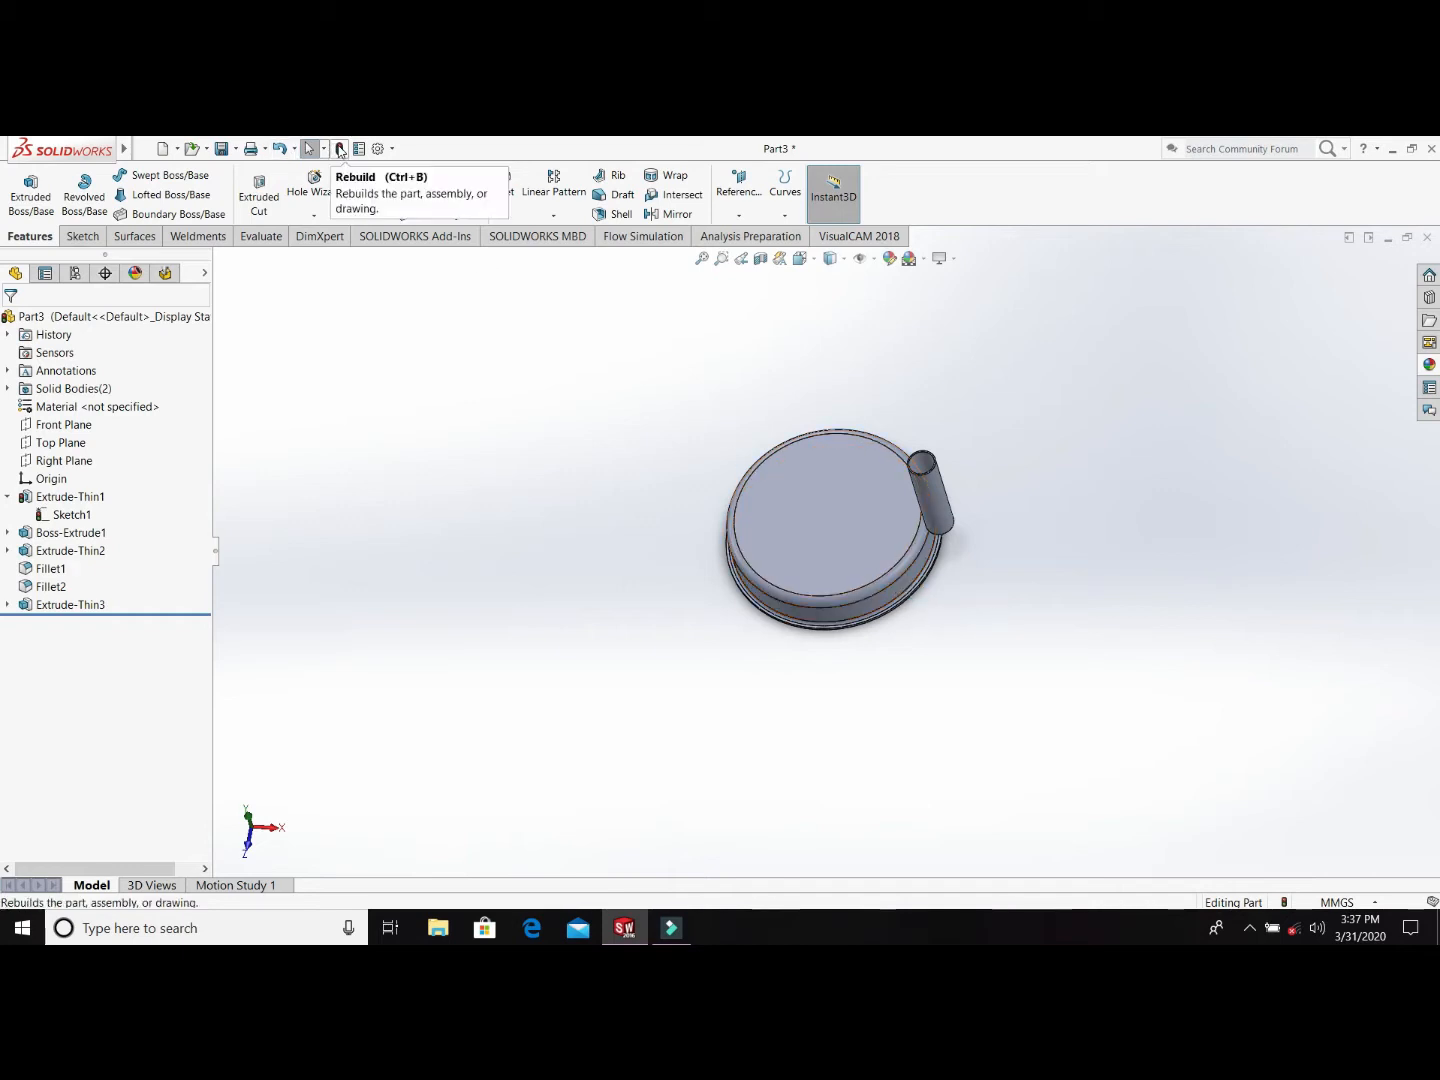
left_click(340, 149)
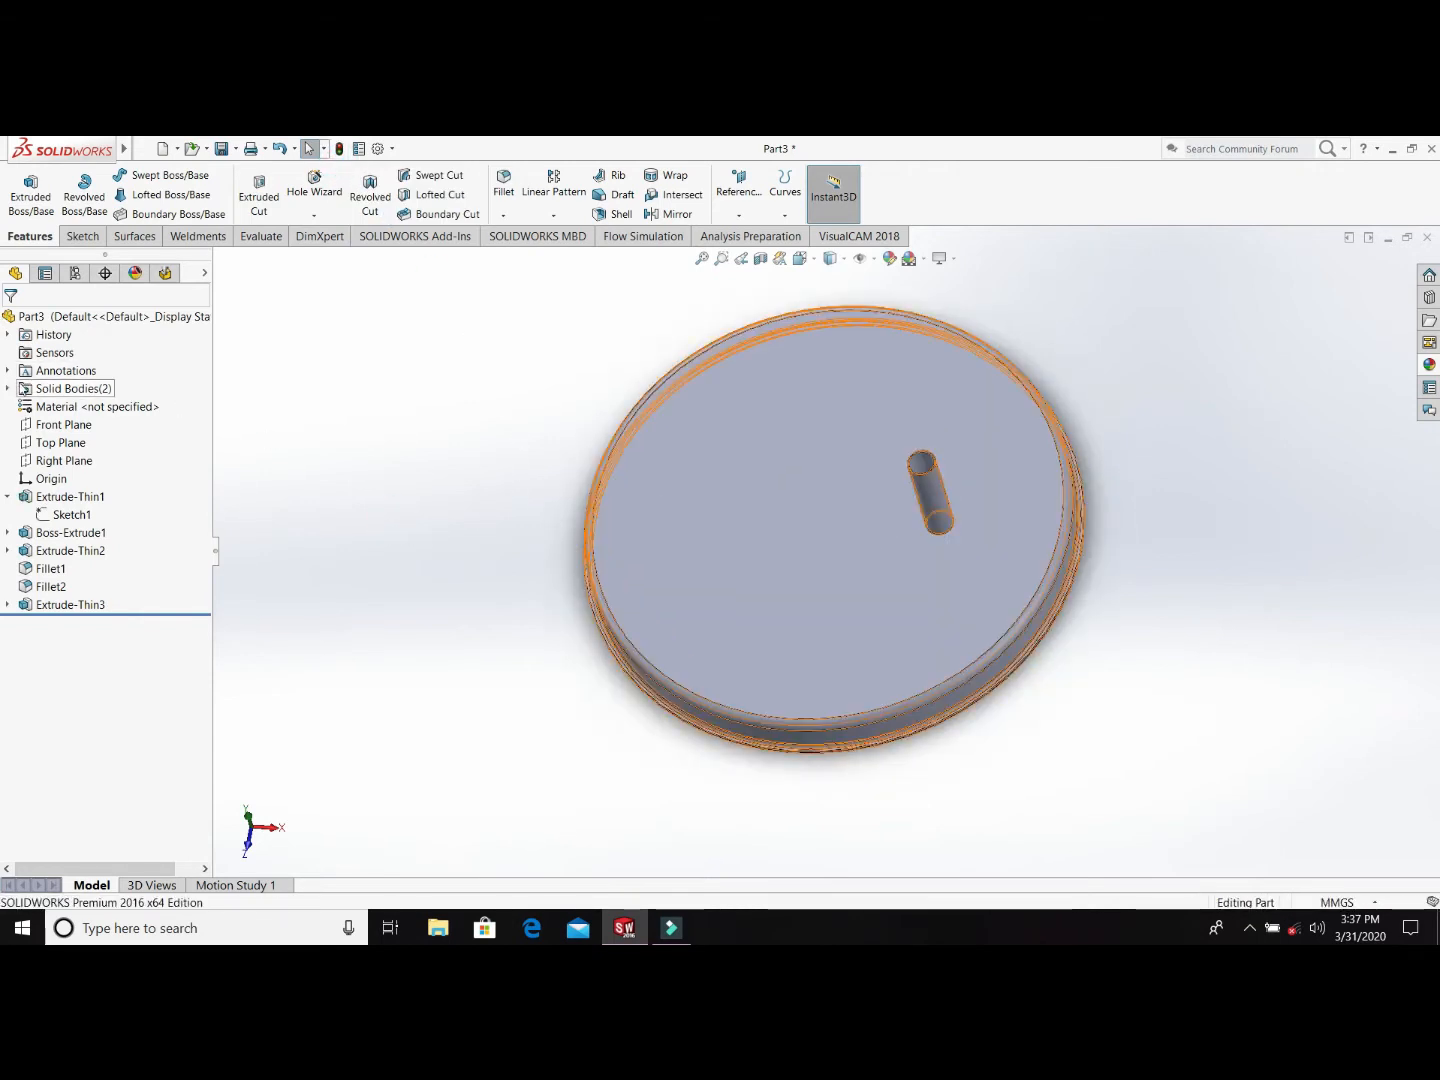
left_click(9, 389)
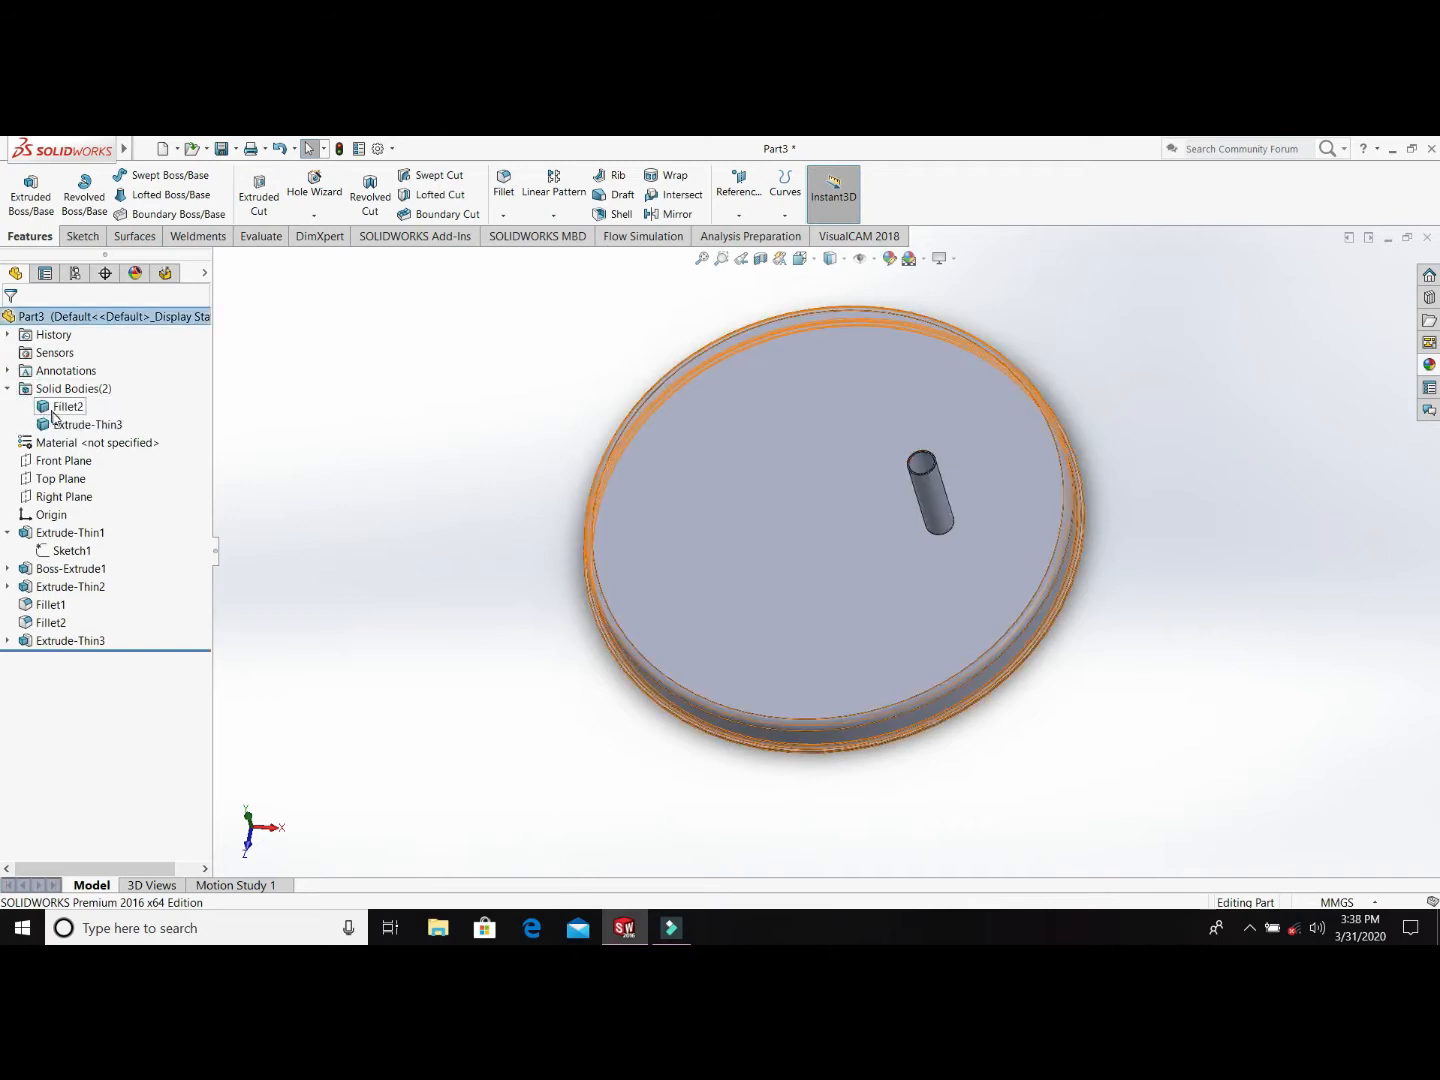
left_click_drag(23, 402, 90, 435)
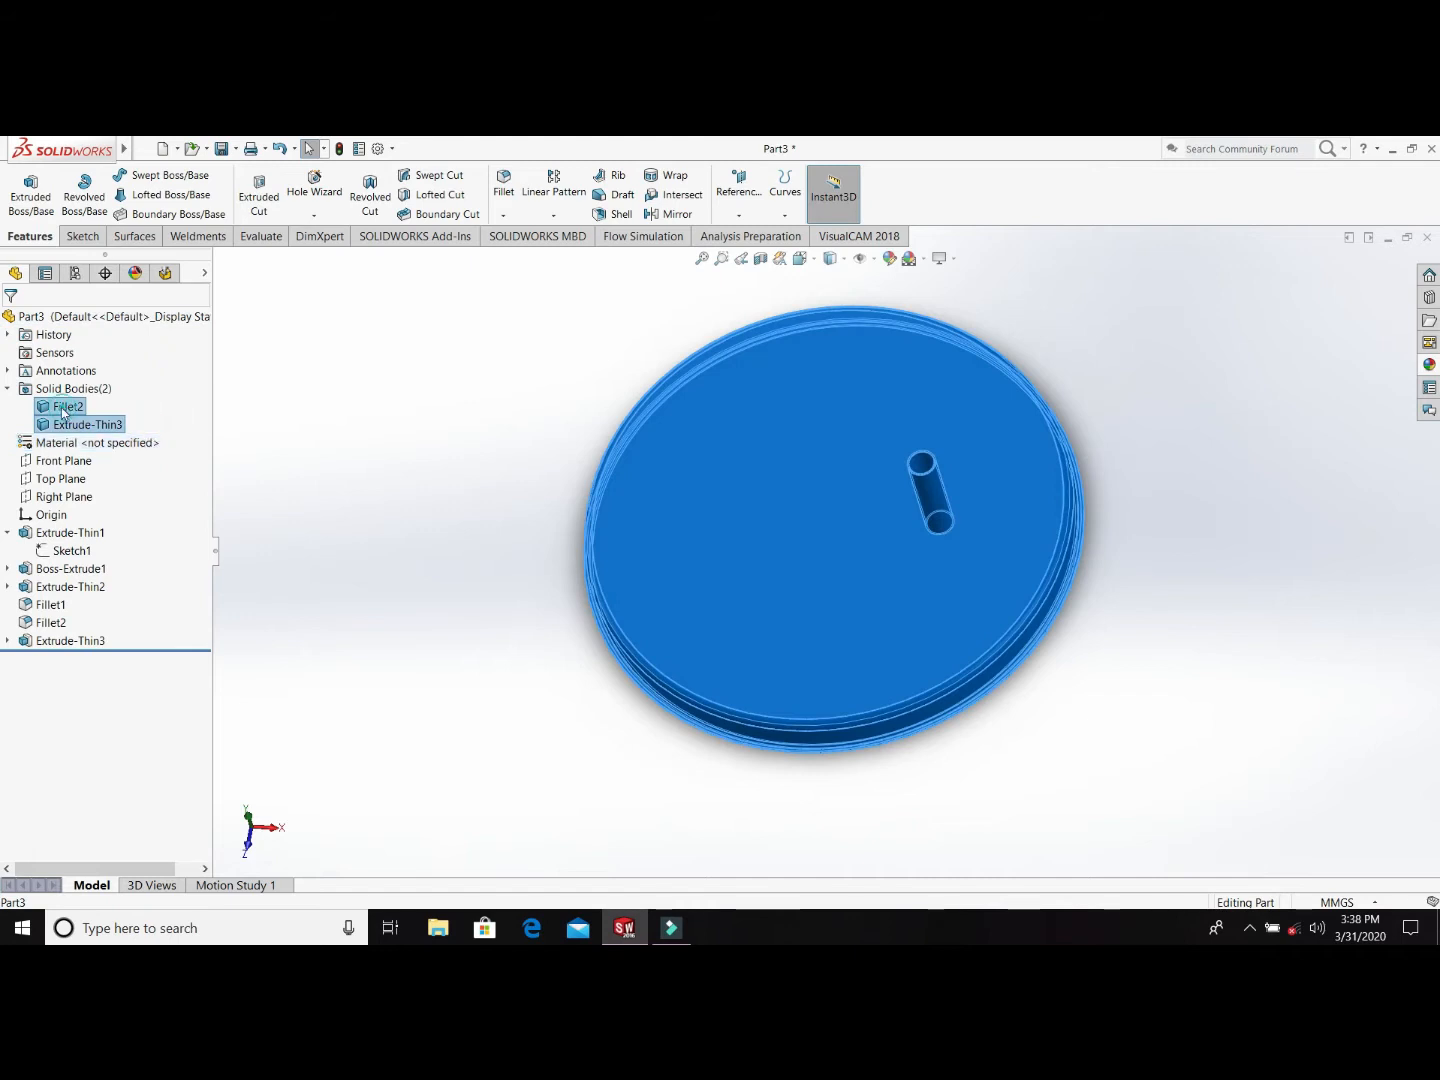
left_click(51, 514)
left_click_drag(103, 409, 108, 430)
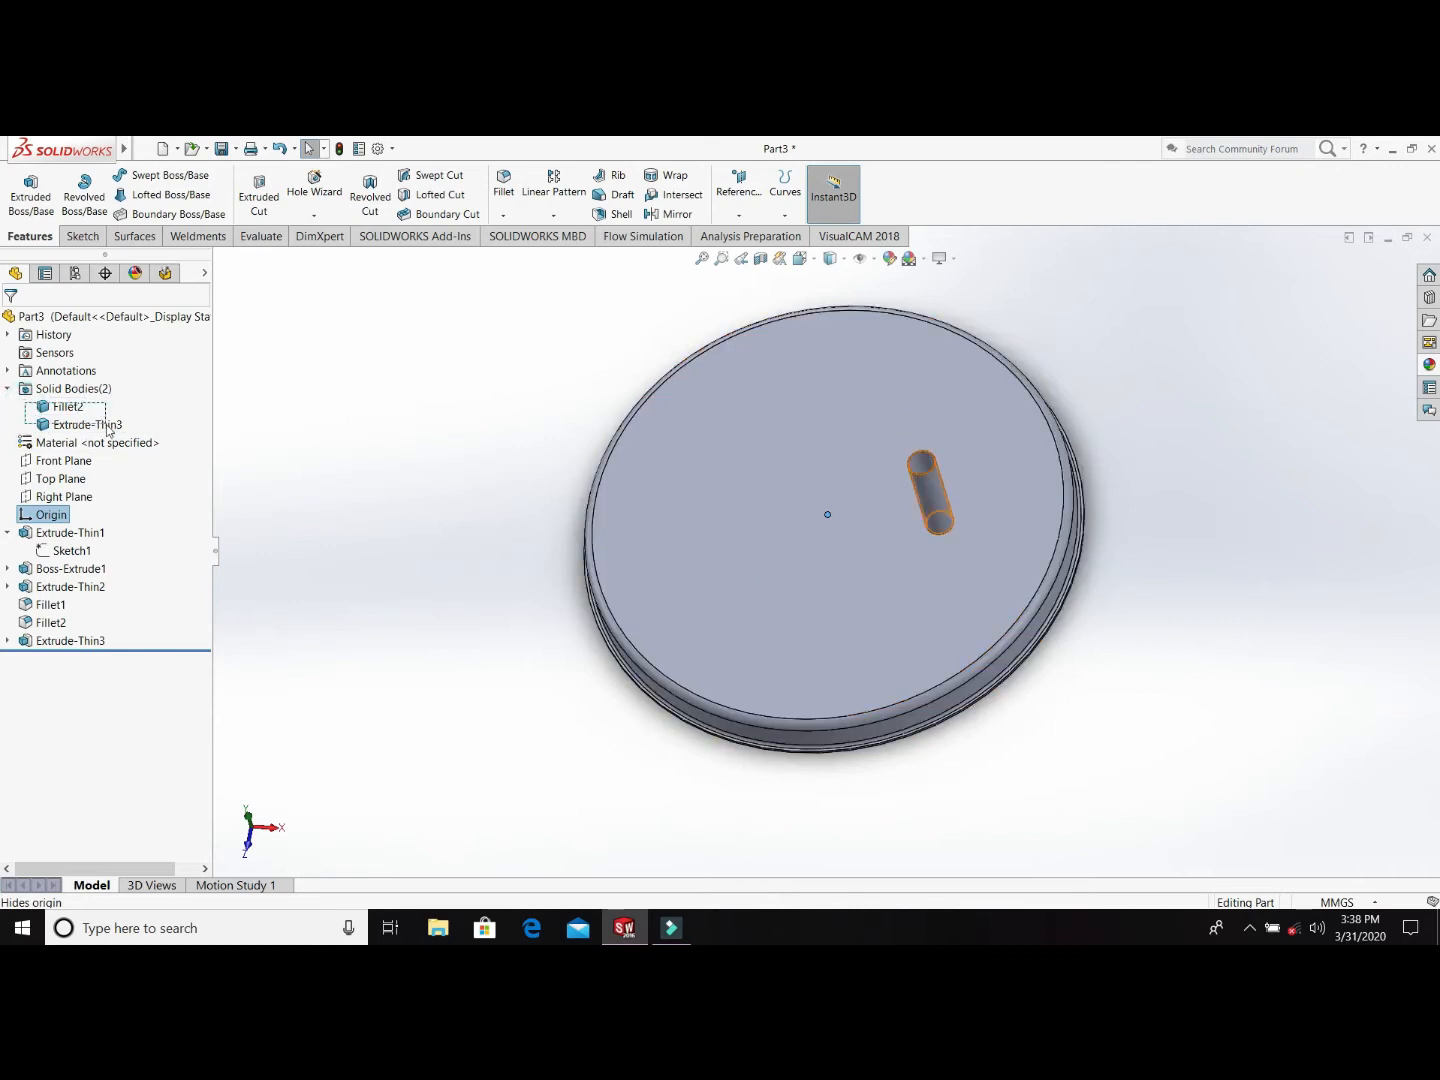
right_click(64, 396)
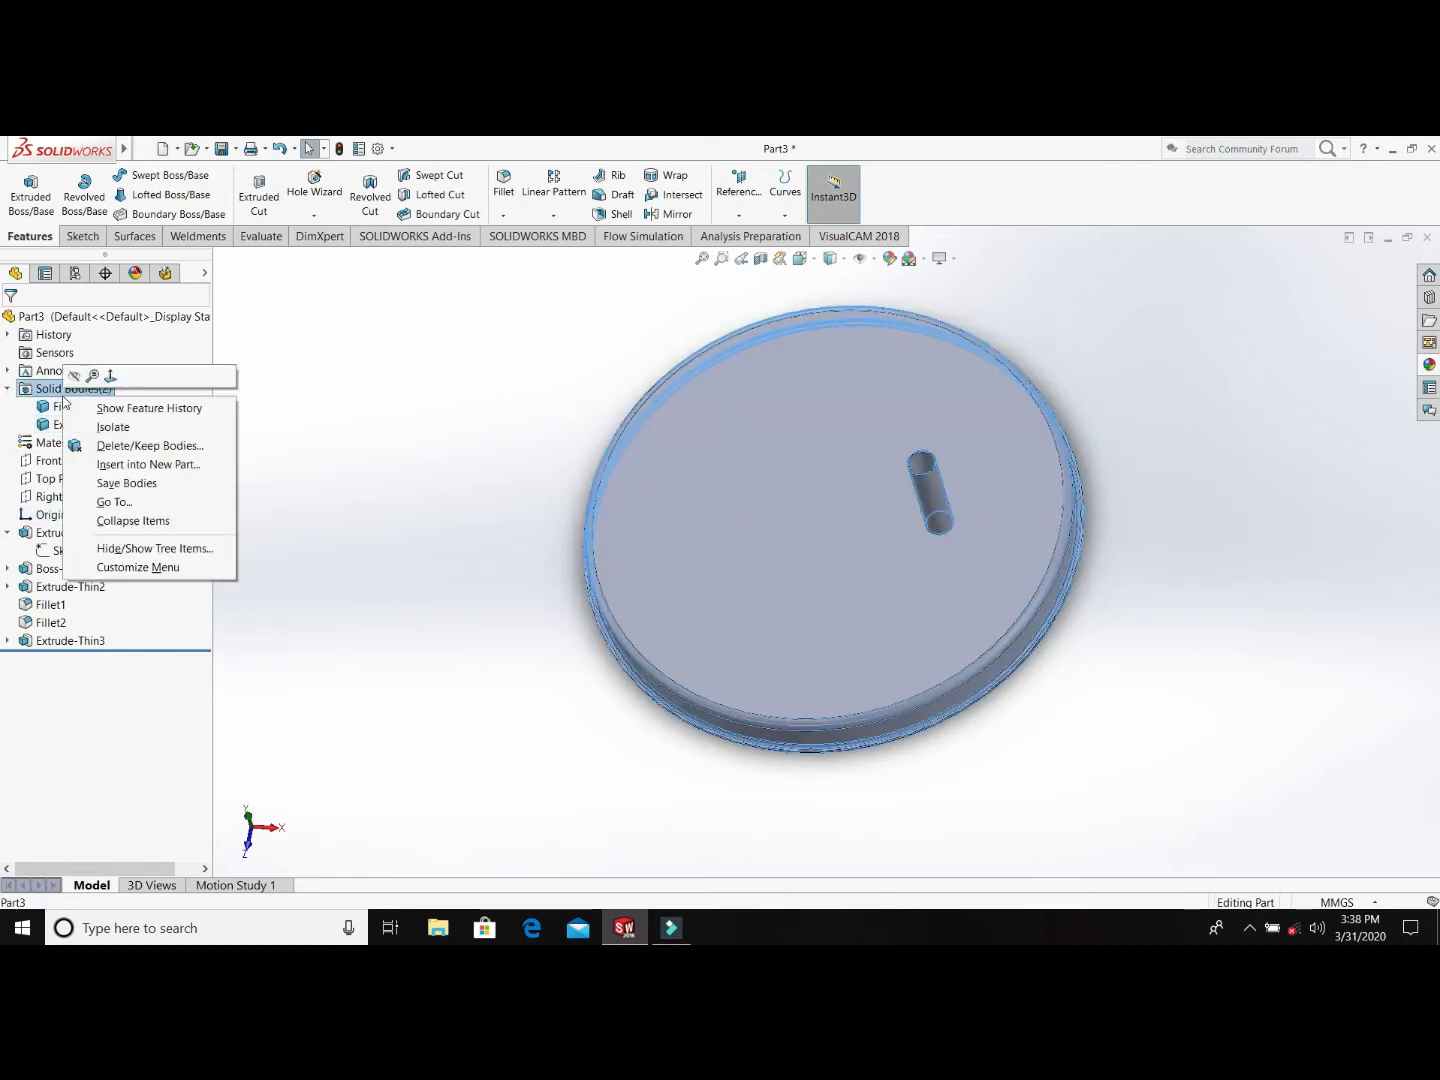
left_click(334, 398)
left_click_drag(24, 404, 76, 424)
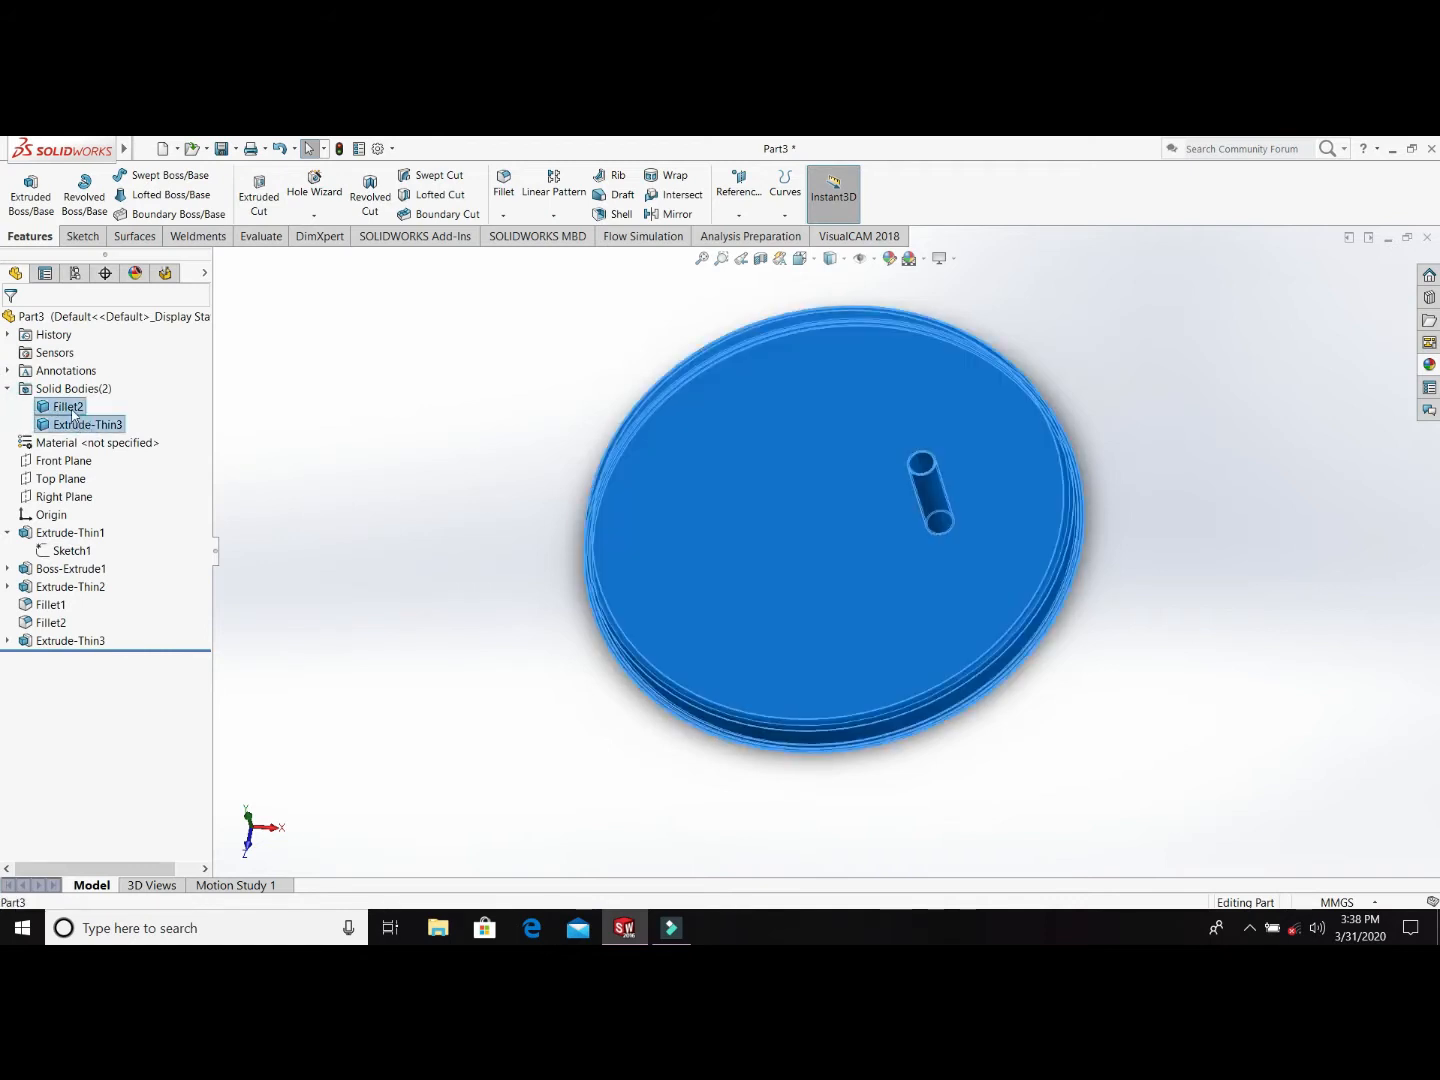
right_click(76, 412)
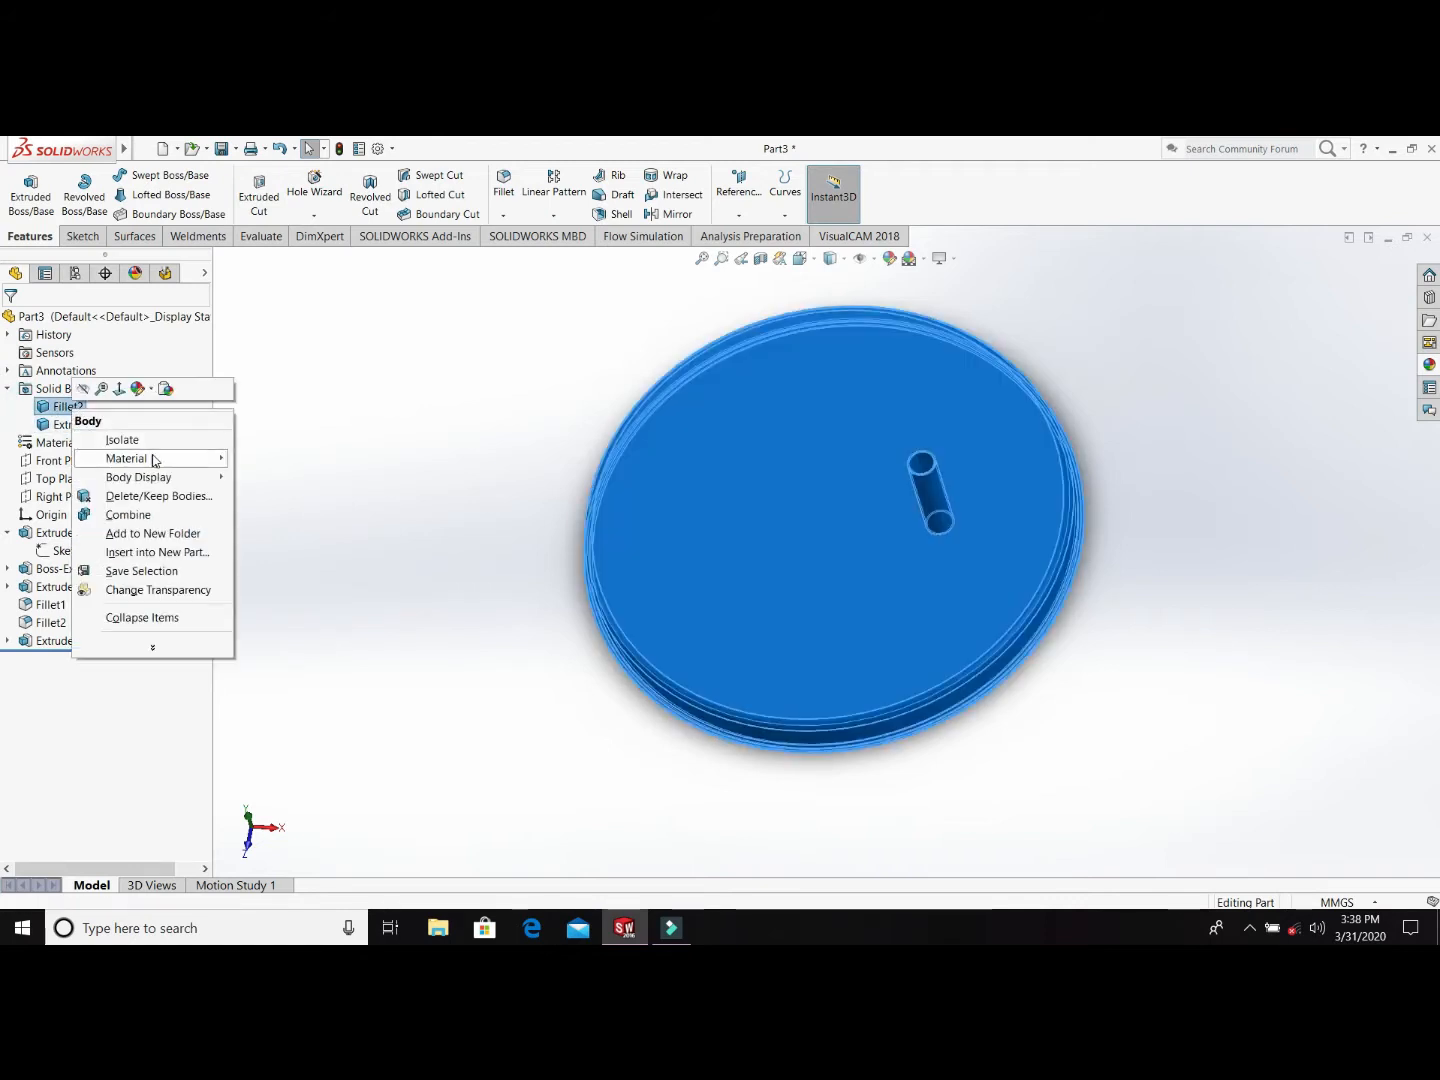
mouse_move(155, 462)
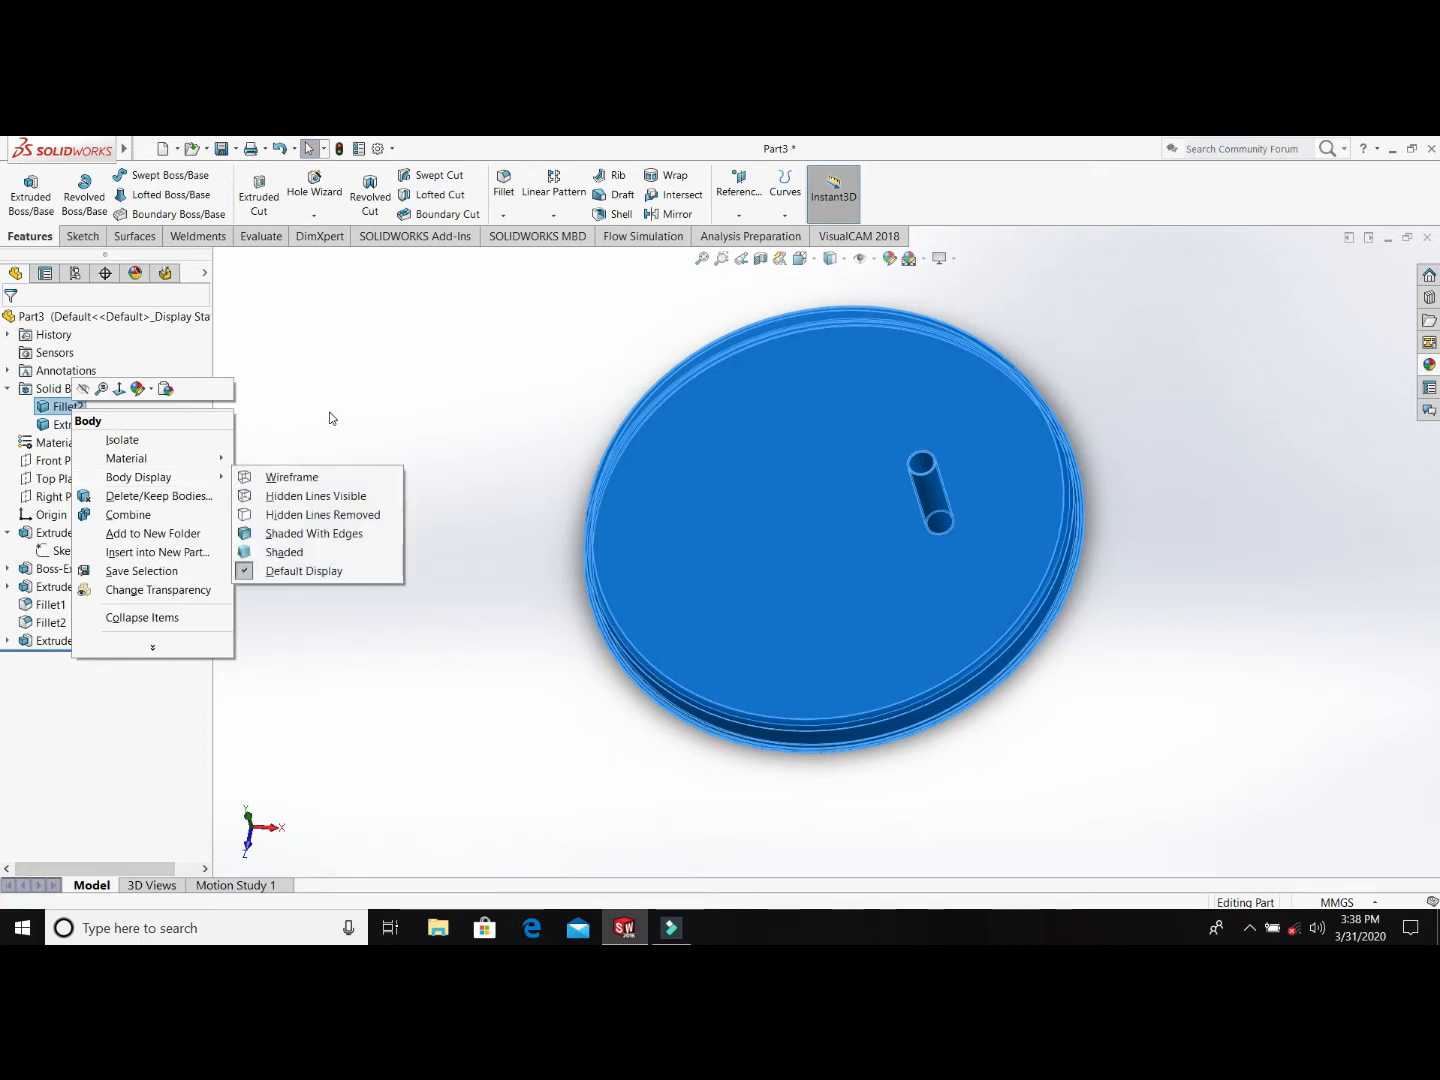
left_click(329, 412)
Step: Combine the cap body and the tube body into one solid using the Add operation
left_click(72, 408)
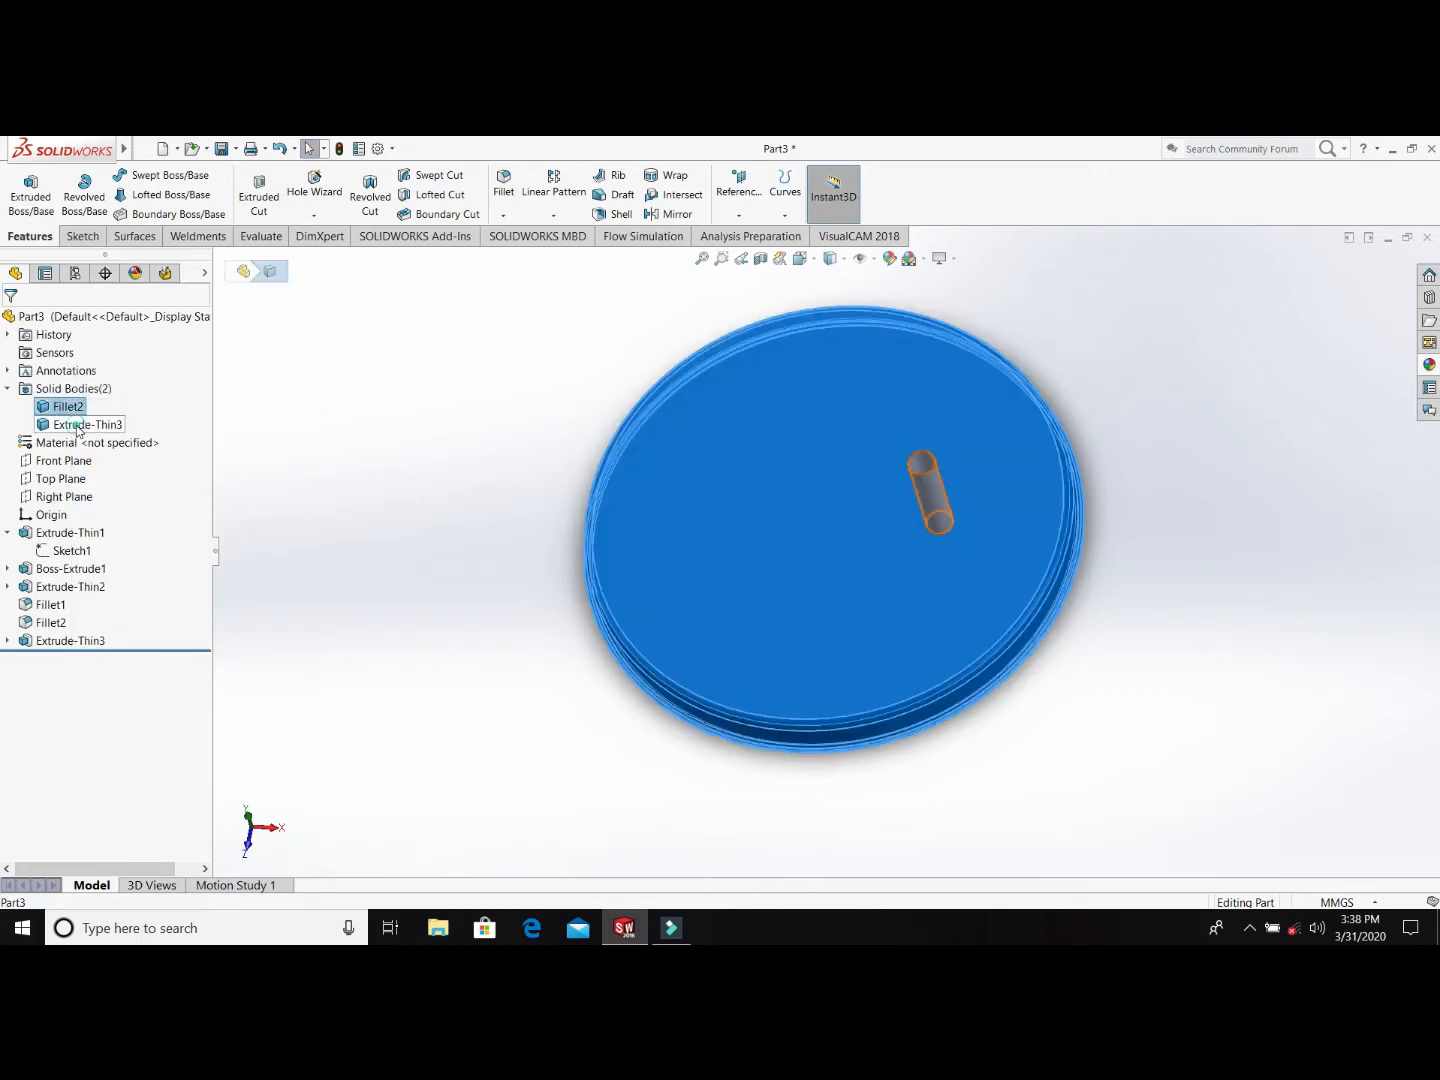
left_click(77, 426, "ctrl")
right_click(80, 429)
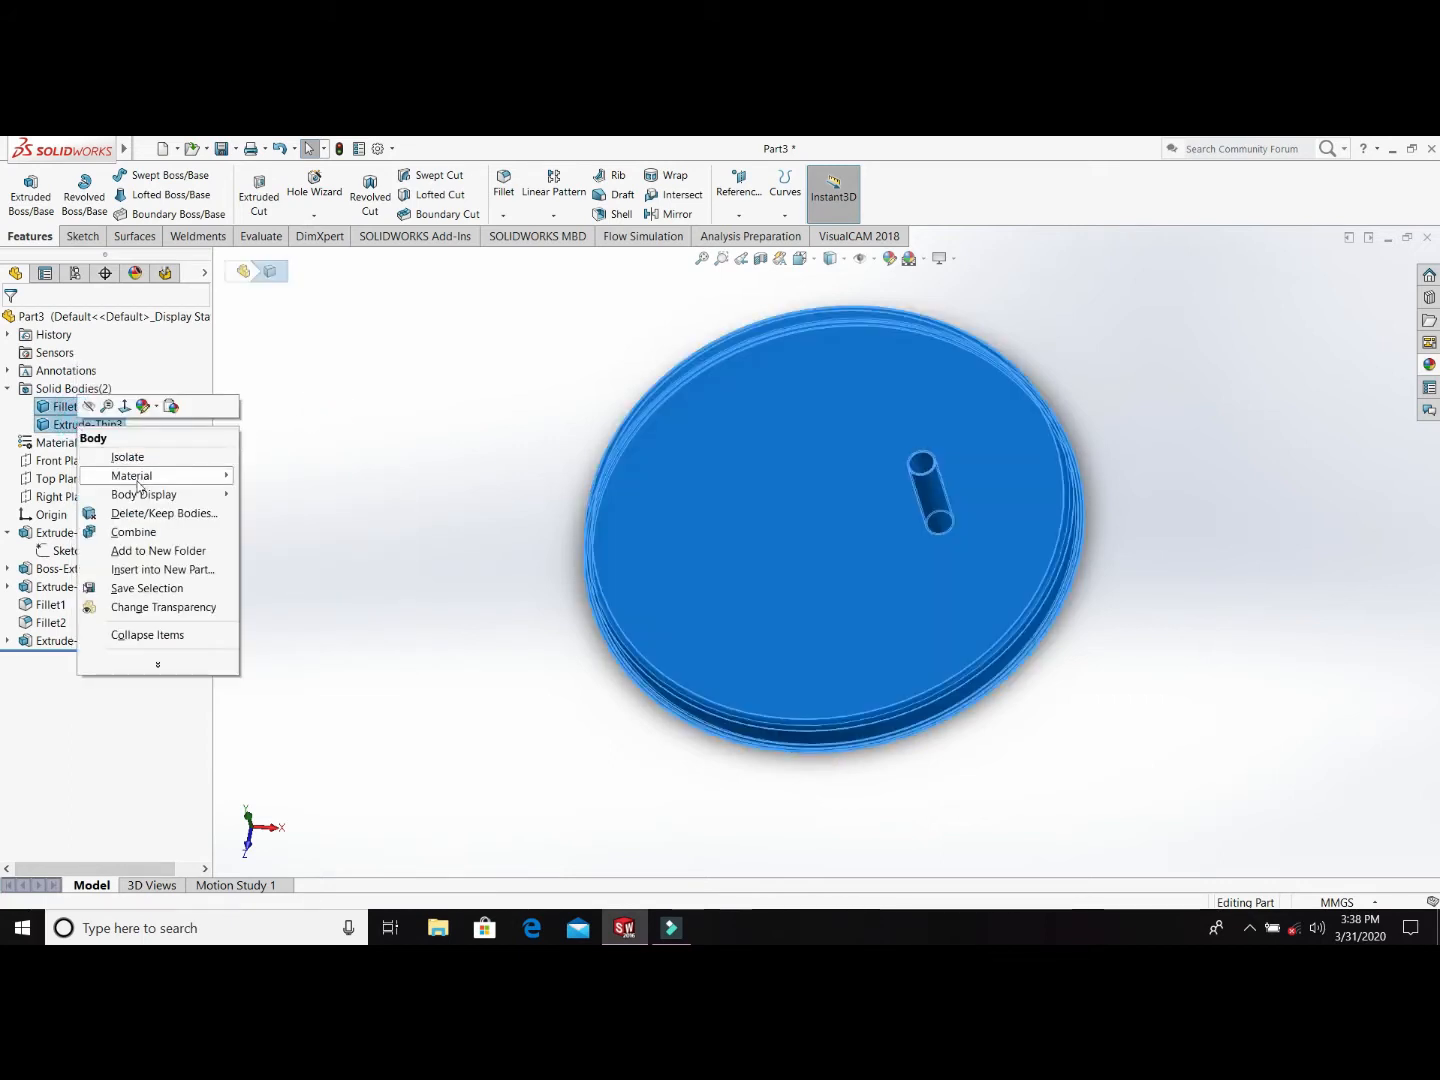
left_click(133, 532)
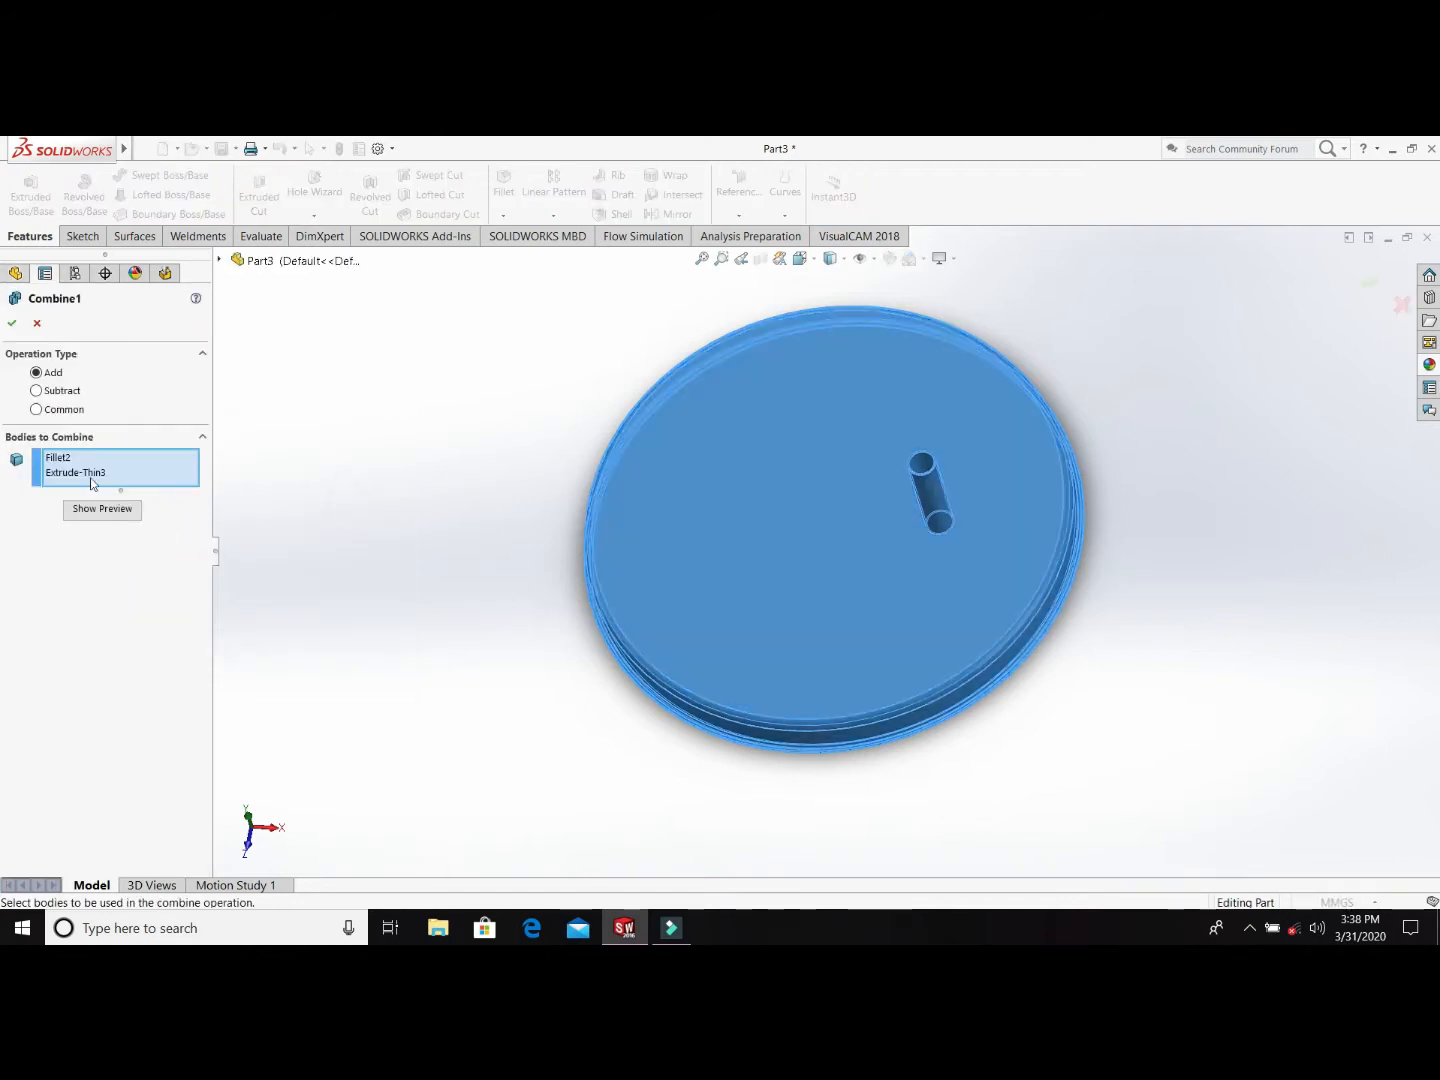
left_click(14, 324)
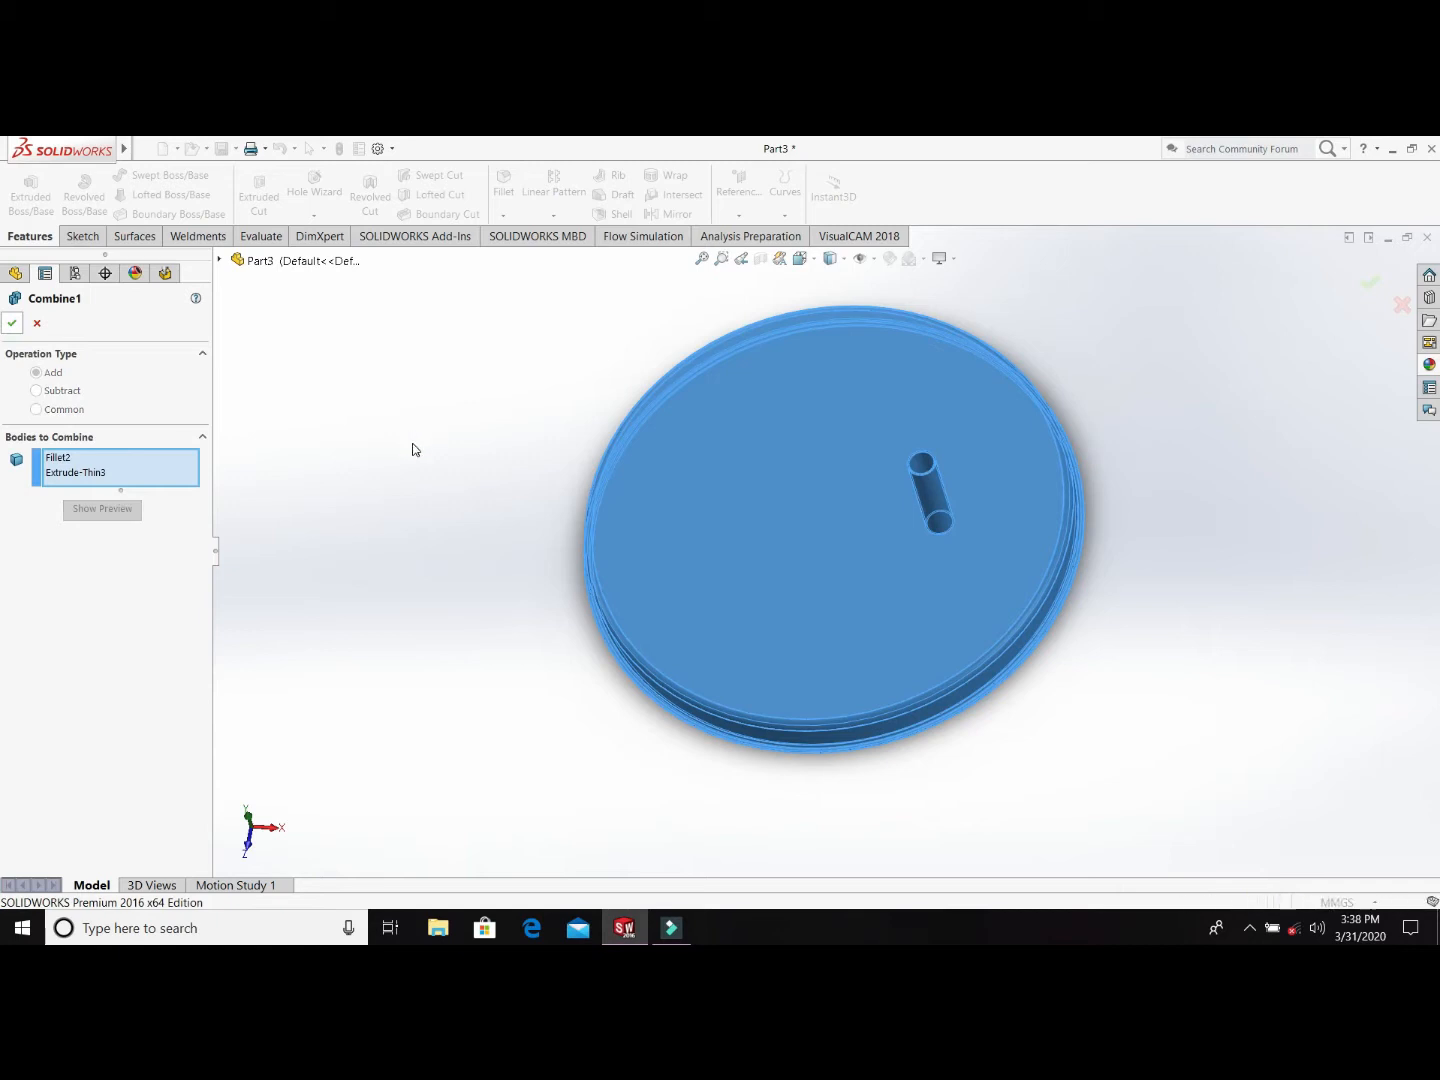
left_click(413, 445)
Step: Sketch on the cap's top face inside the tube, convert that face's outline, and remove it with an extruded cut
scroll(492, 555, "up", 4)
middle_click_drag(494, 554, 509, 681)
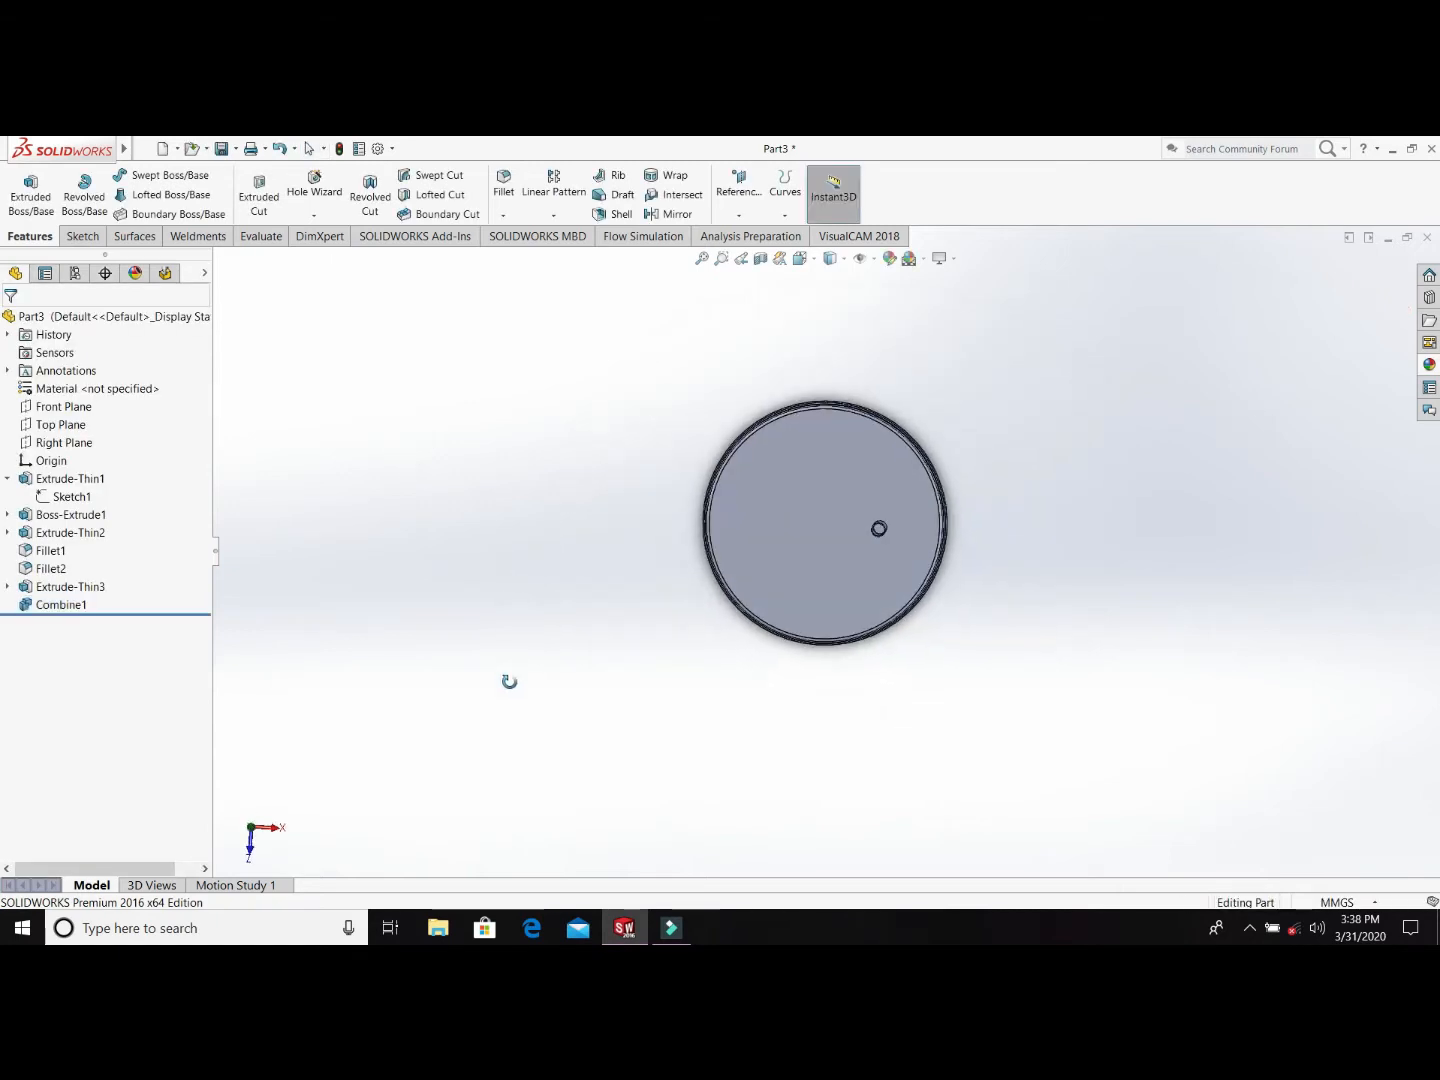
mouse_move(904, 520)
middle_mouse_down()
mouse_move(861, 527)
mouse_move(923, 481)
mouse_move(880, 529)
middle_mouse_up()
scroll(935, 530, "down", 5)
scroll(873, 514, "down", 3)
left_click(880, 536)
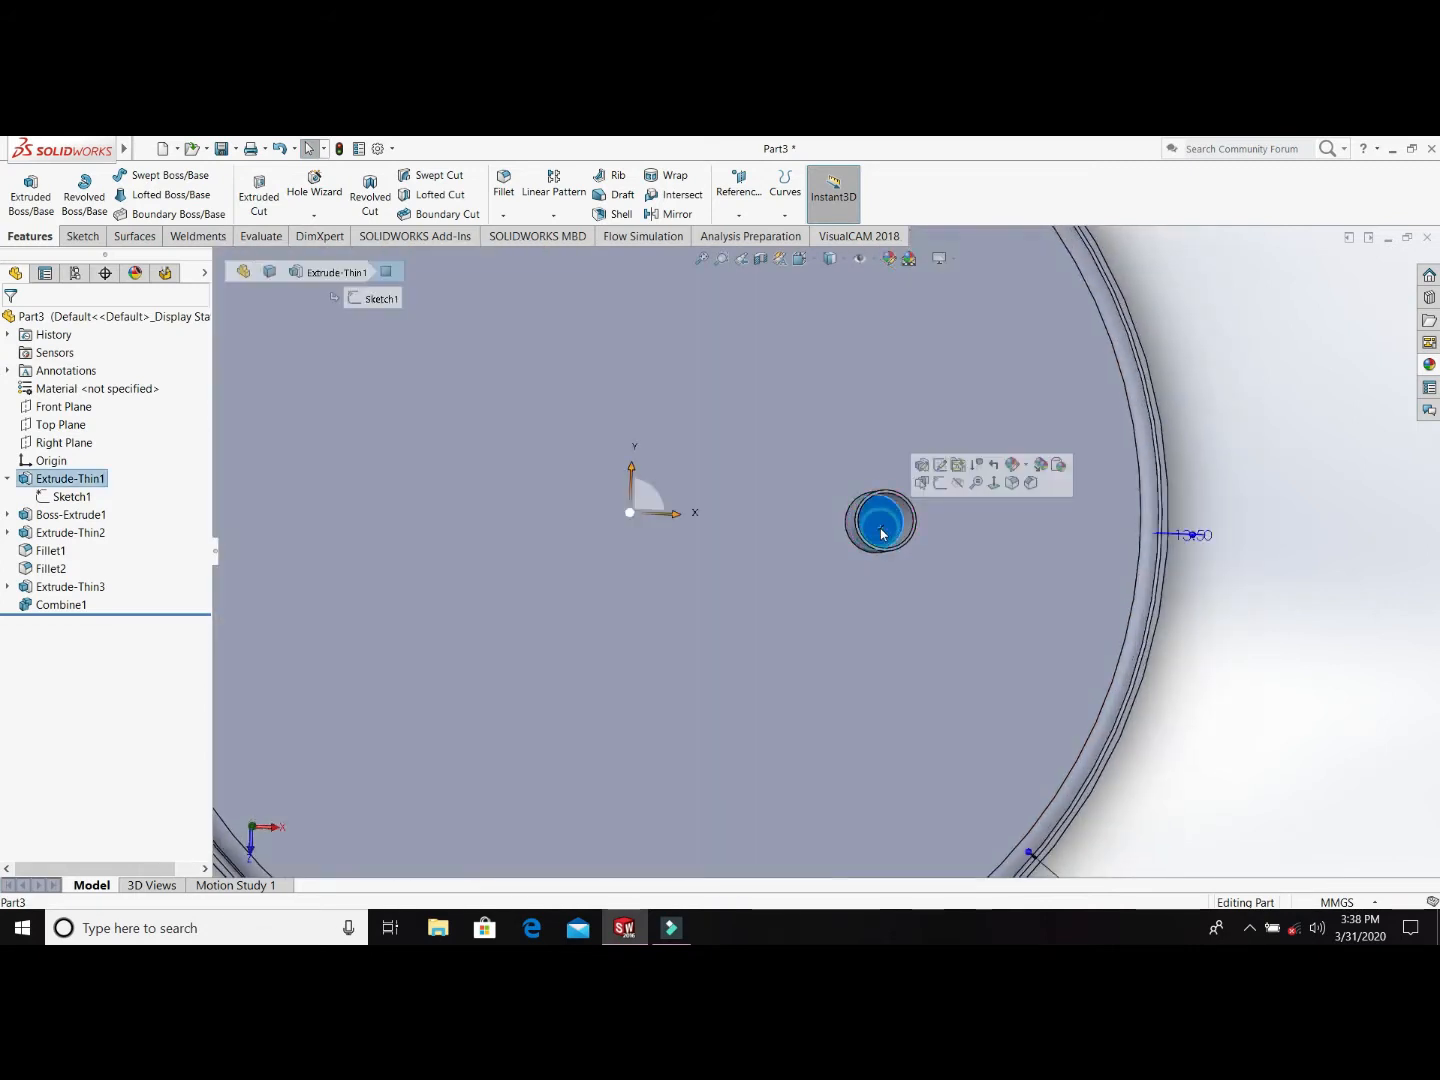
left_click(940, 484)
left_click(348, 195)
left_click(30, 237)
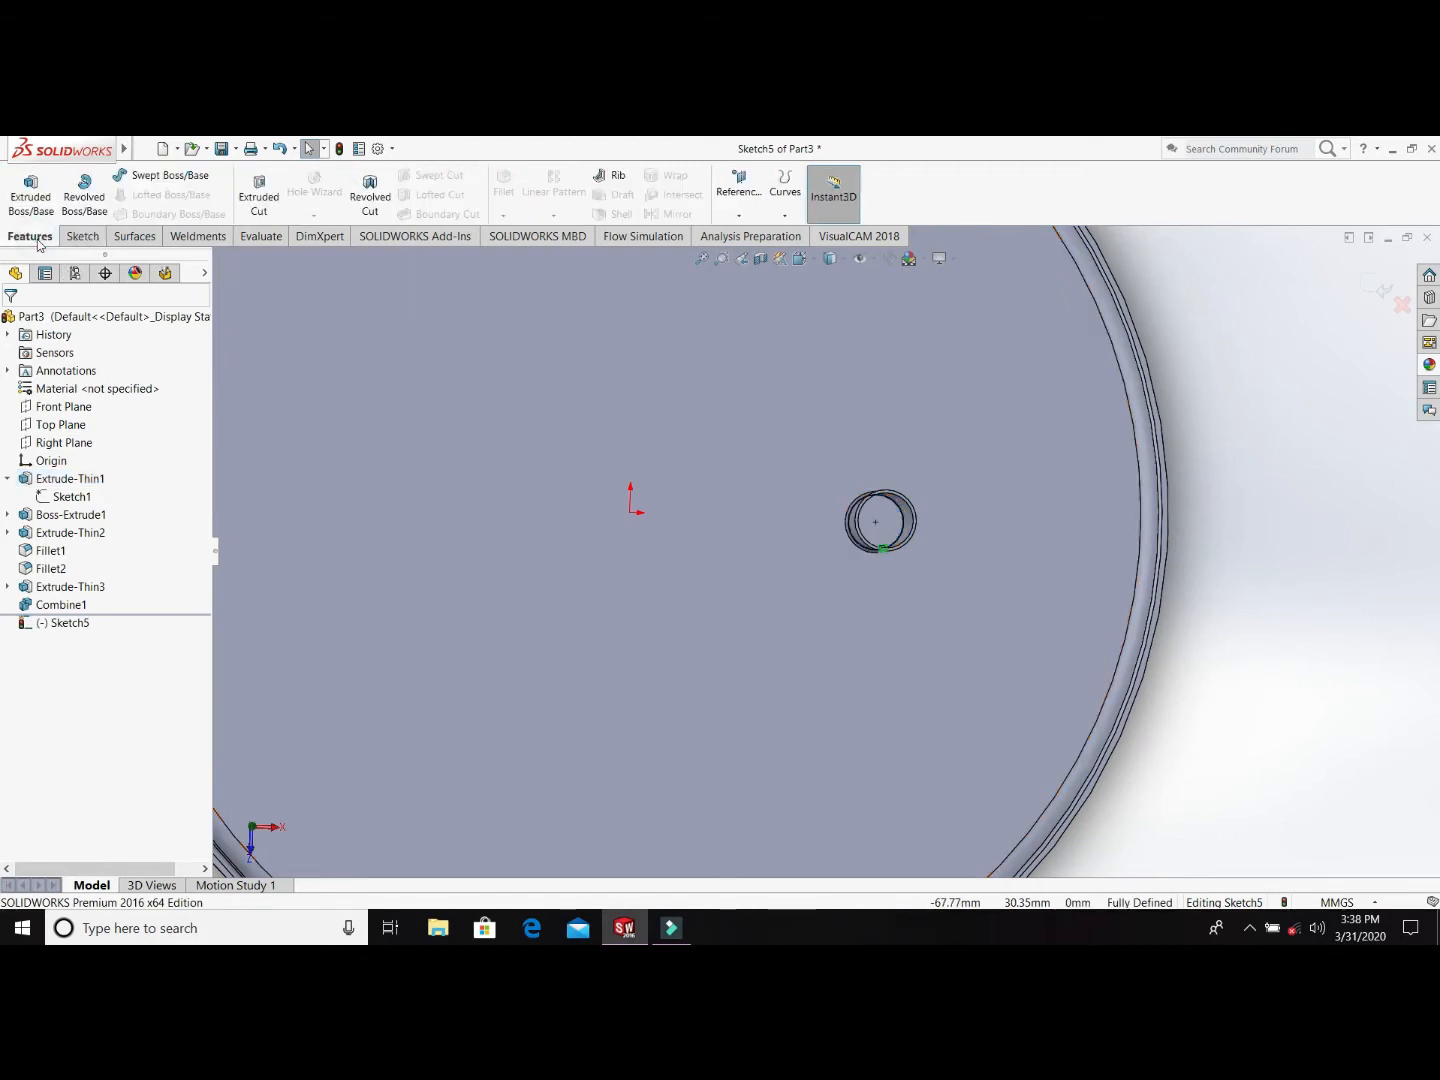
left_click(270, 197)
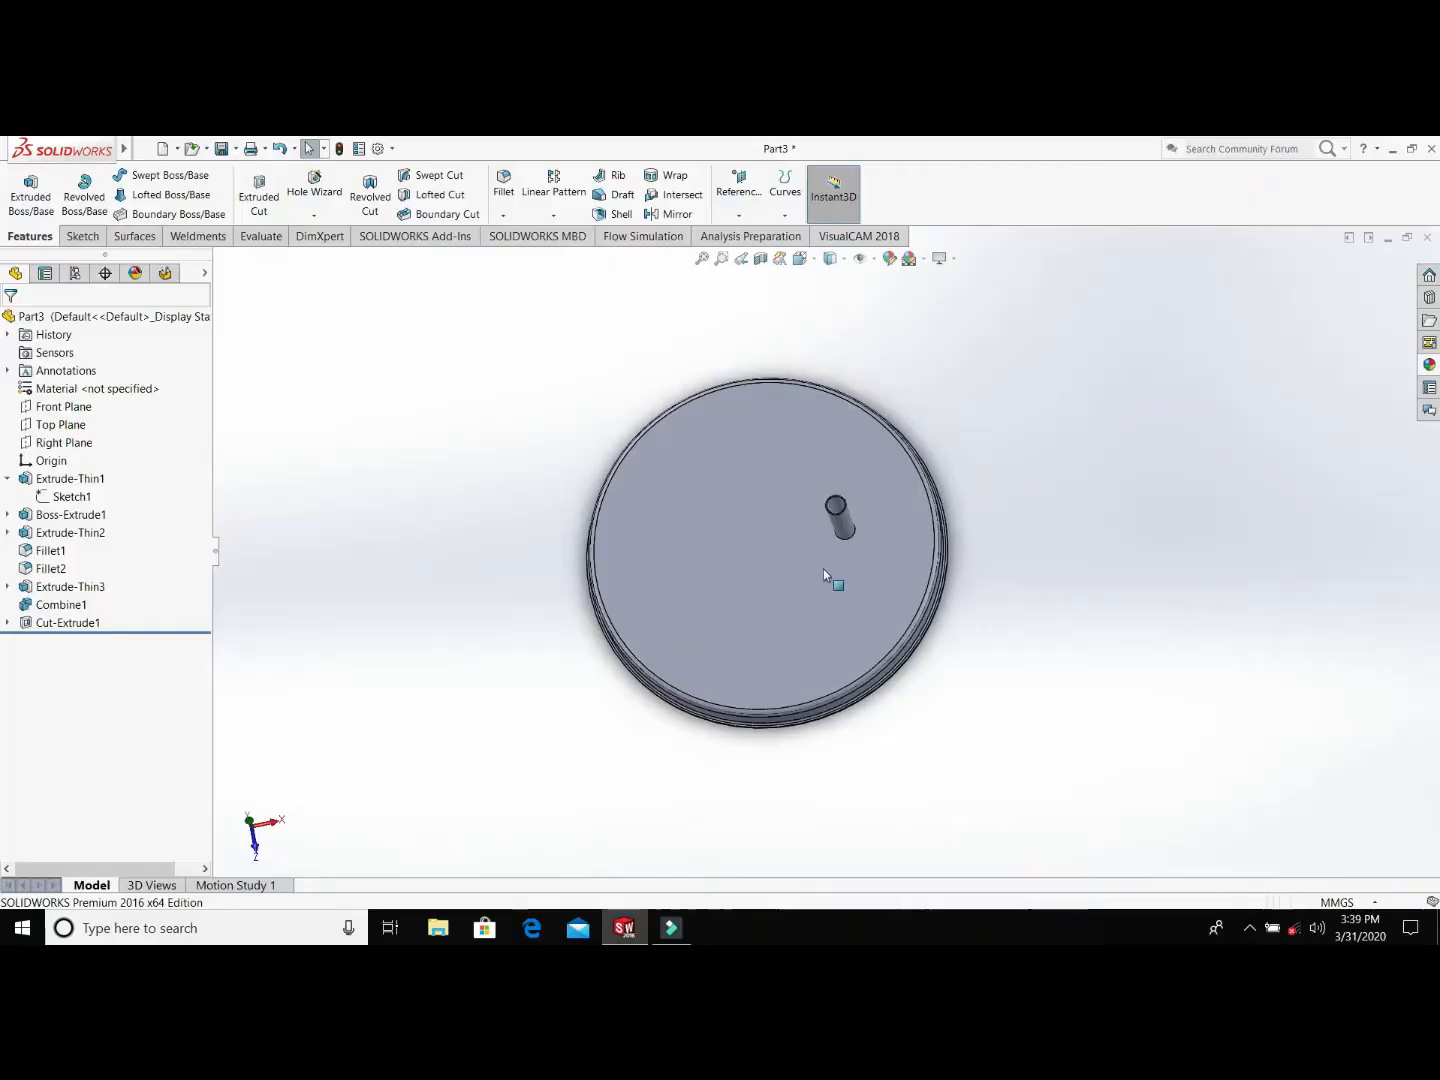
Step: Set up a circular pattern with the tube extrusion and the cut inside it as the features to repeat
scroll(870, 552, "down", 2)
middle_click_drag(870, 553, 768, 579)
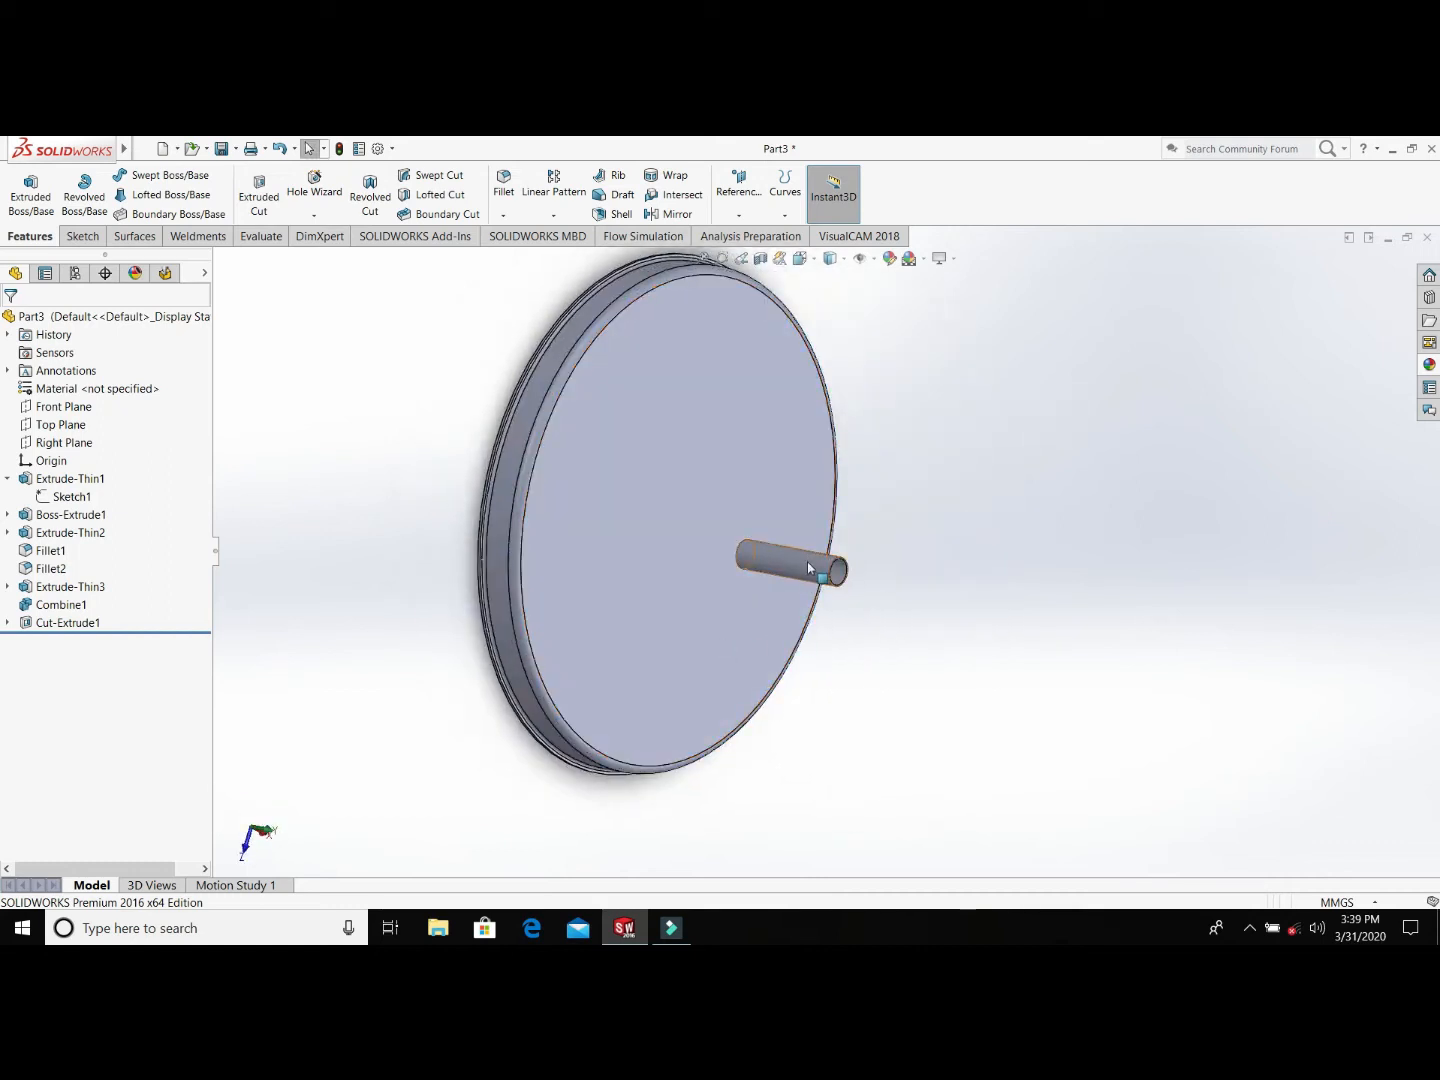
left_click(552, 220)
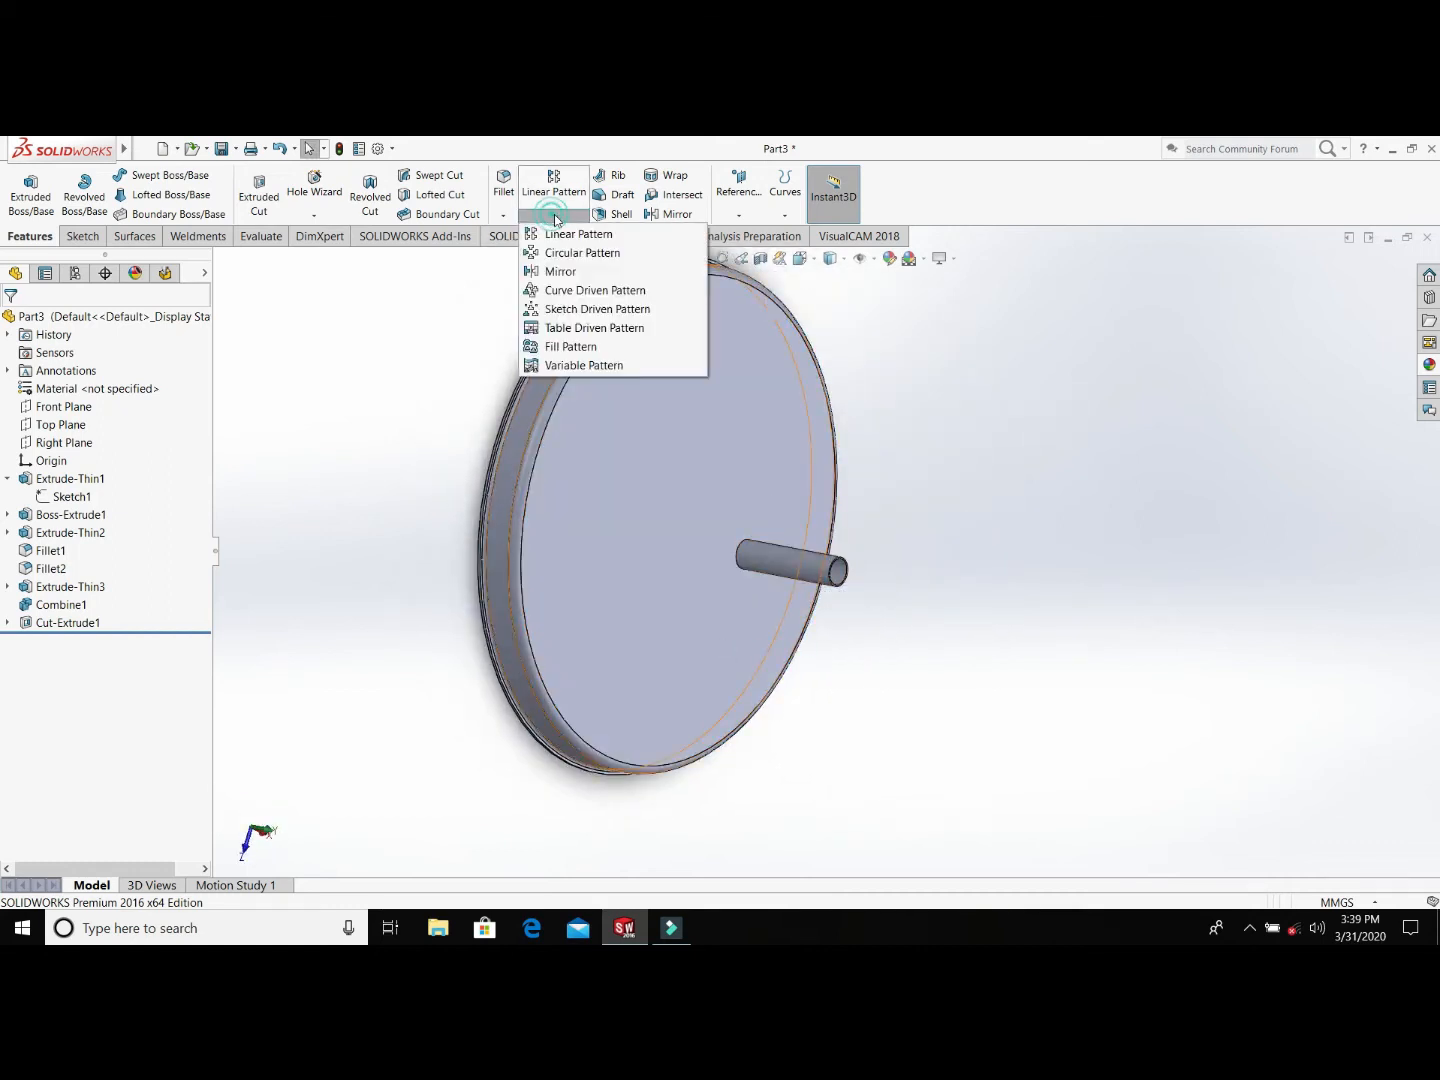
left_click(805, 572)
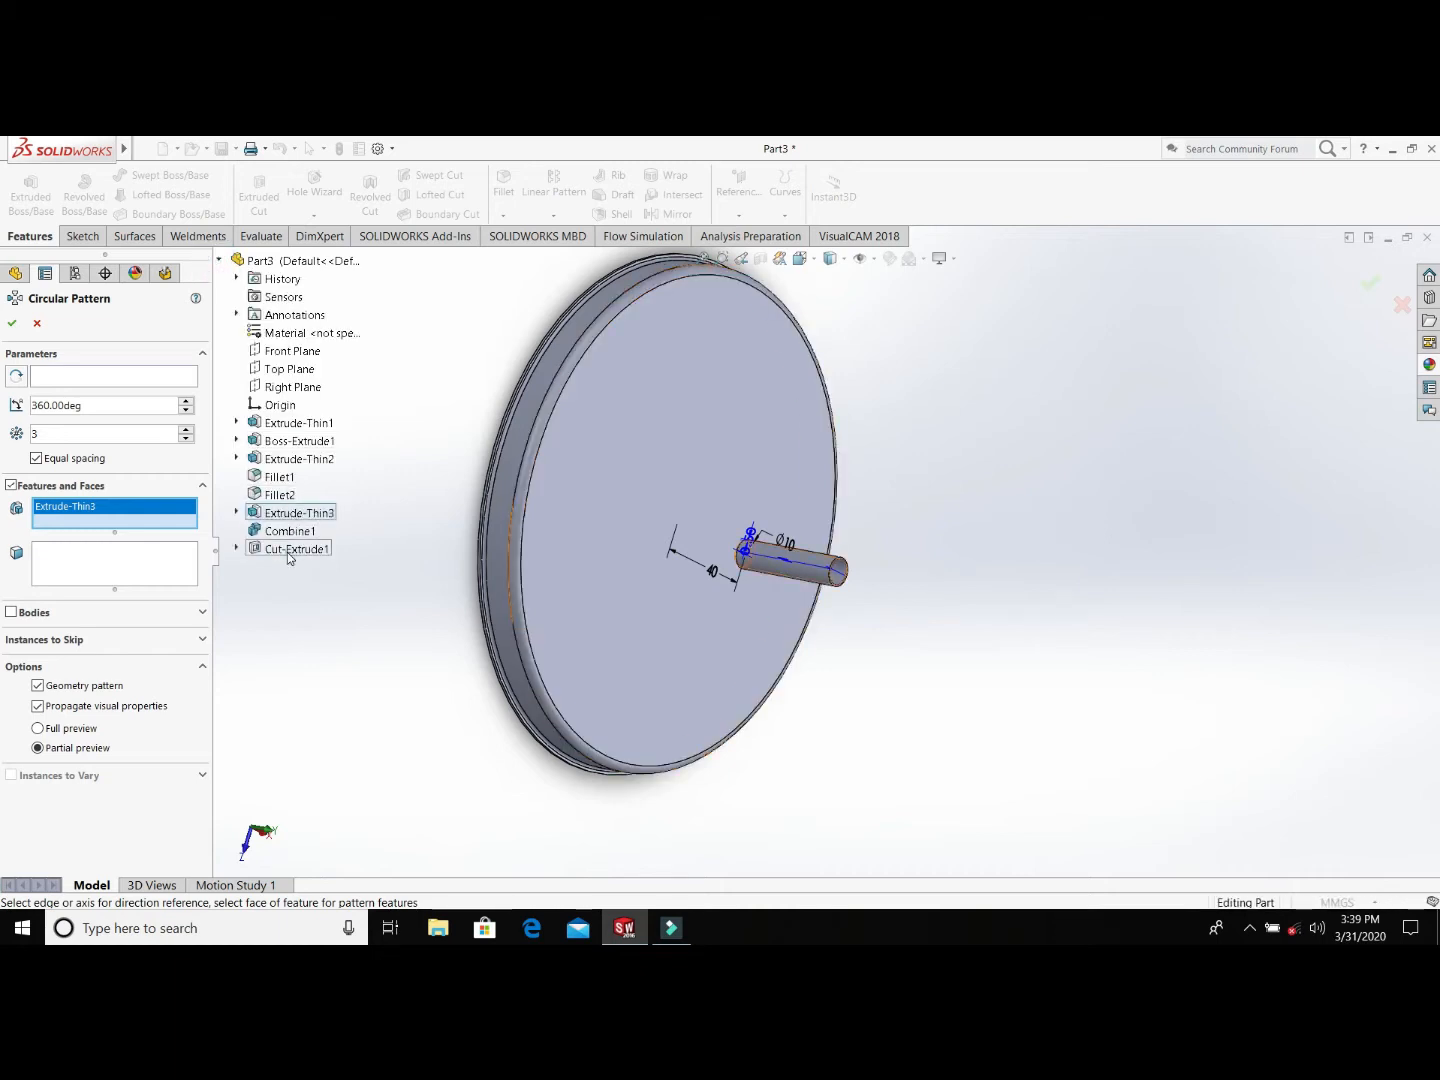
left_click(288, 552)
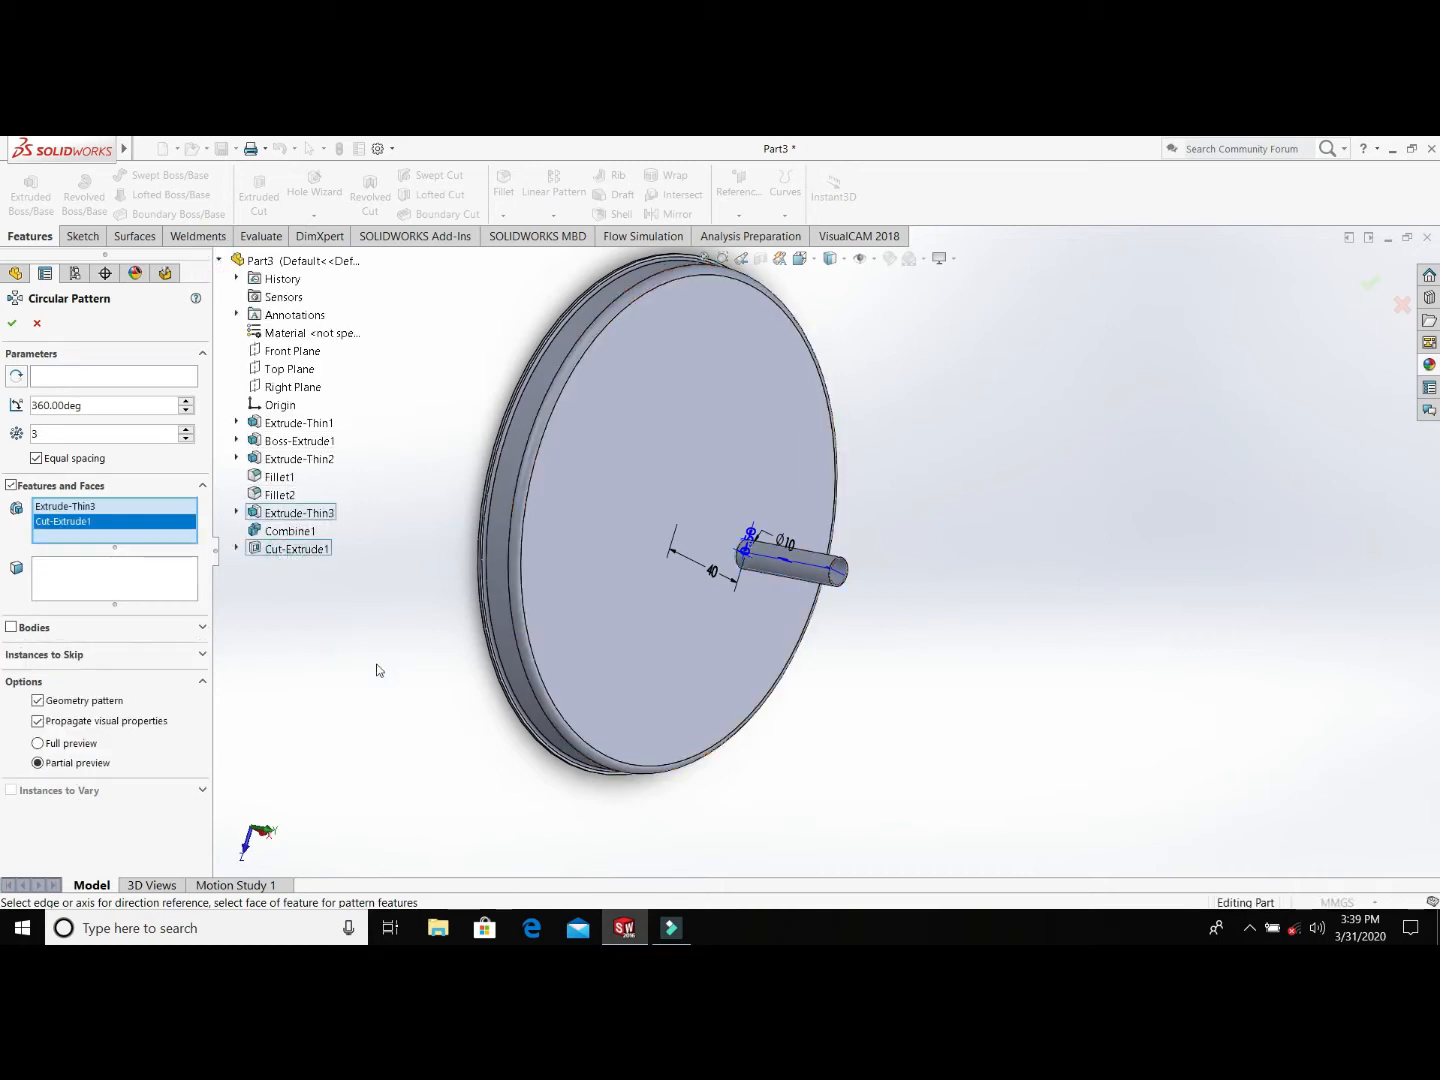
Step: Pattern the tube and its hole about the cap's circular top edge, with 10 equally spaced instances over 360°
middle_click_drag(375, 672, 288, 643)
left_click(114, 376)
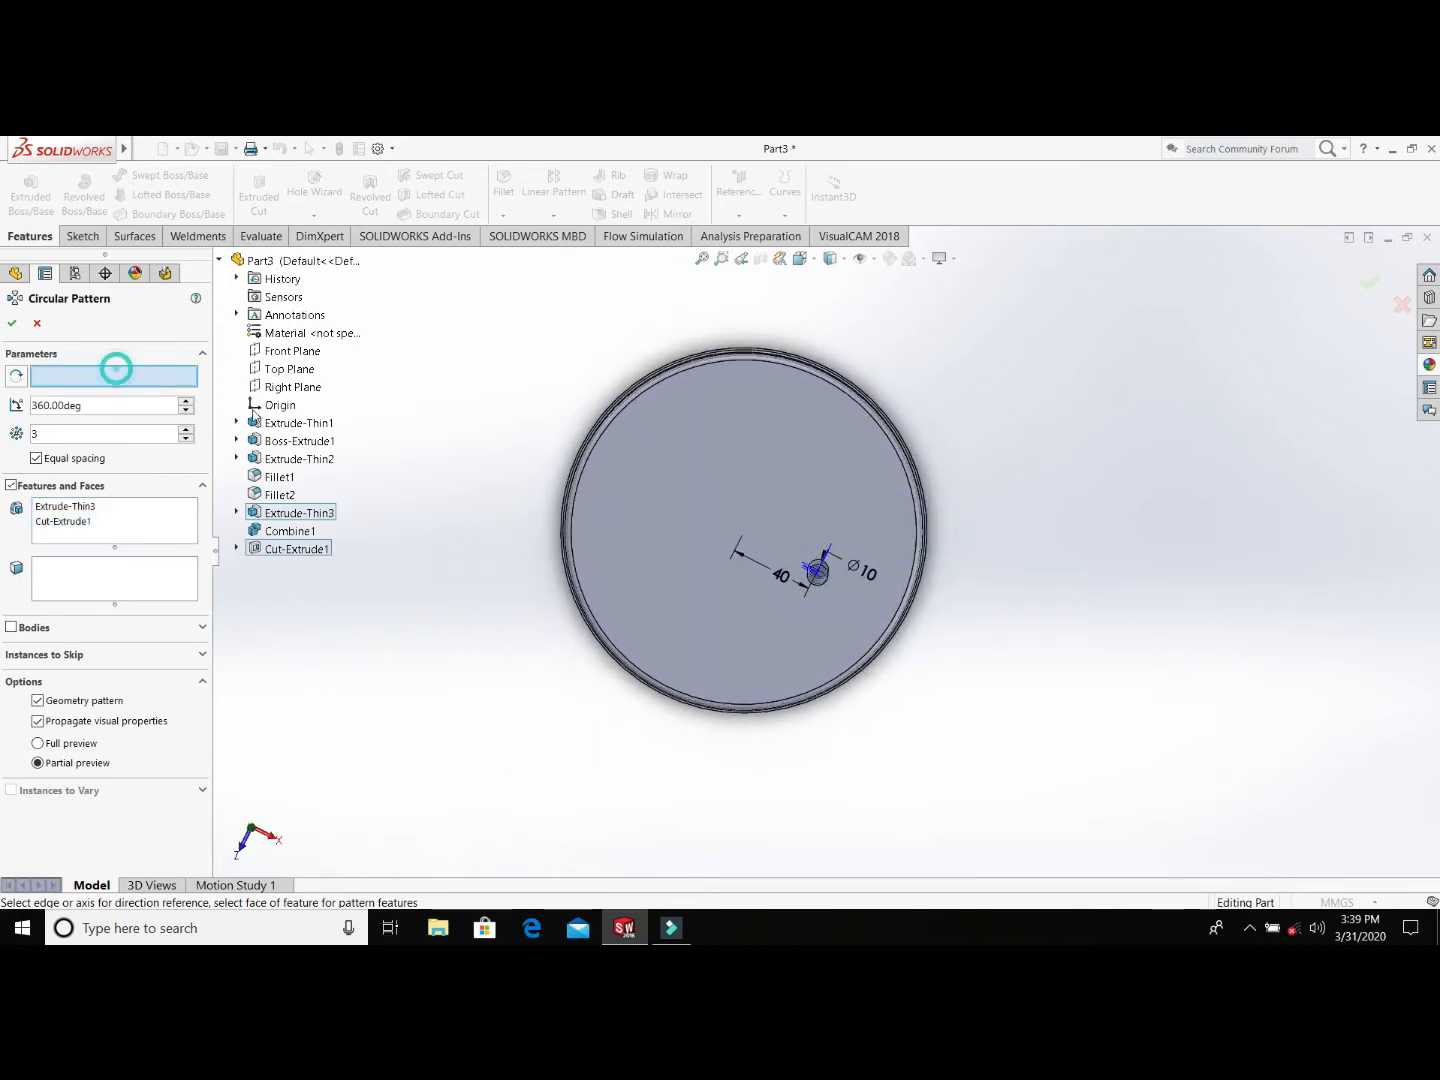
left_click(605, 435)
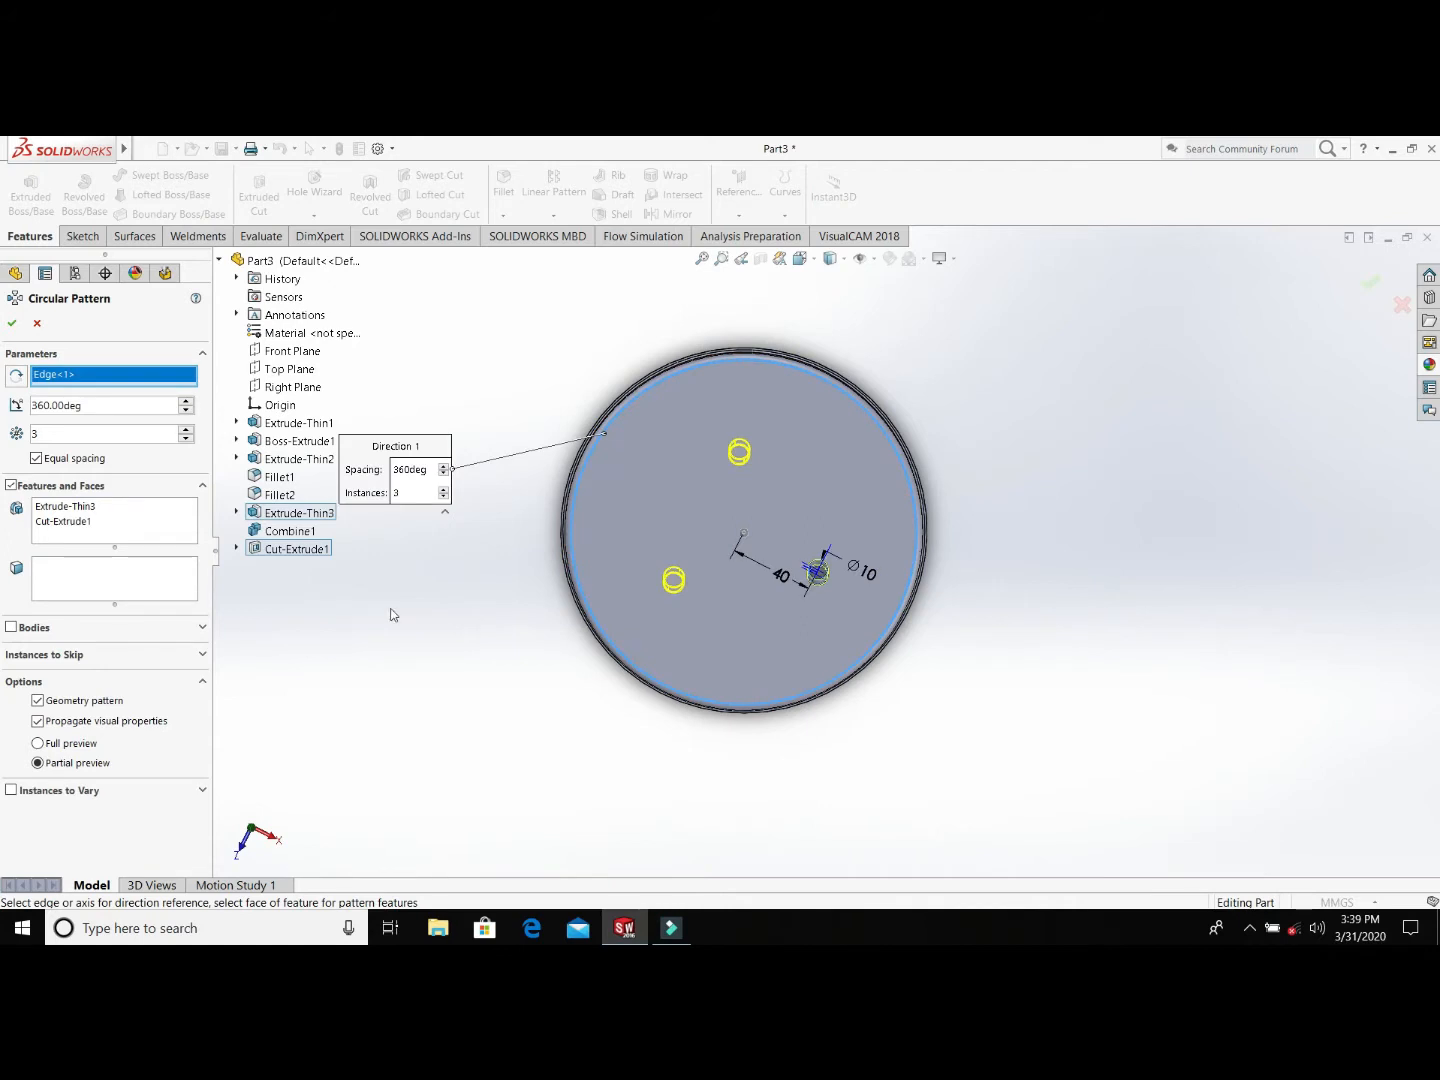
left_click(186, 428)
left_click(186, 428)
left_click(186, 428)
left_click(186, 429)
left_click(186, 429)
left_click(186, 428)
left_click(186, 433)
middle_click_drag(492, 699, 500, 546)
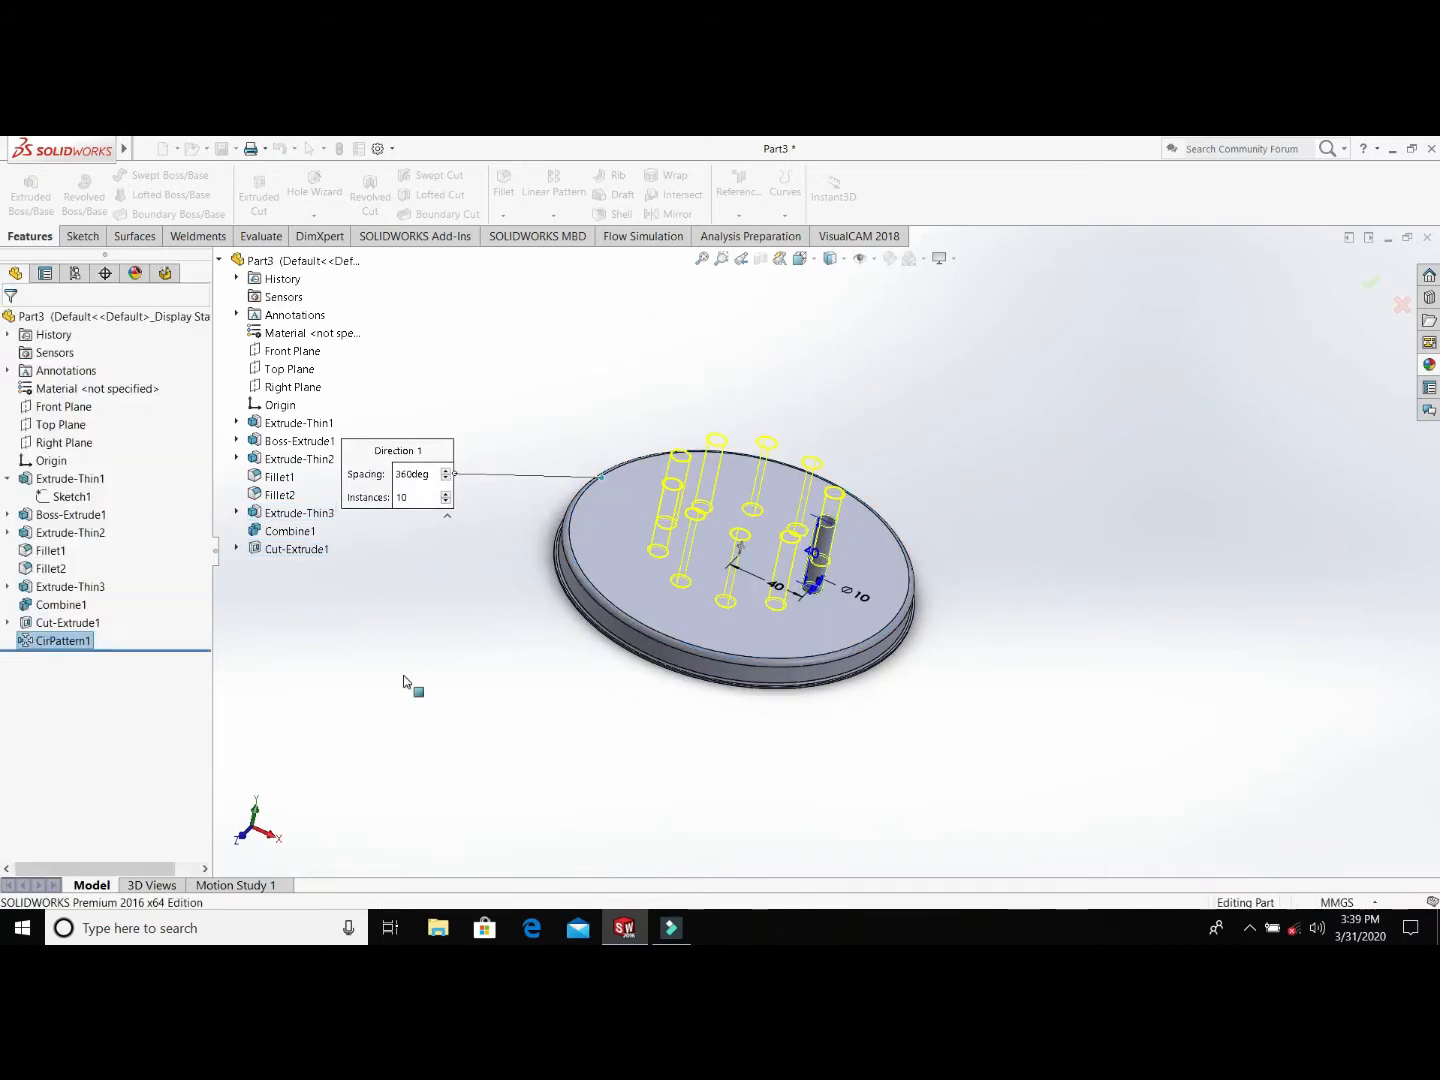
Step: Start a sketch on the ring-shaped top end face of one of the patterned tubes
middle_click_drag(969, 717, 905, 370)
middle_click_drag(945, 497, 956, 831)
middle_click_drag(1003, 356, 1080, 503)
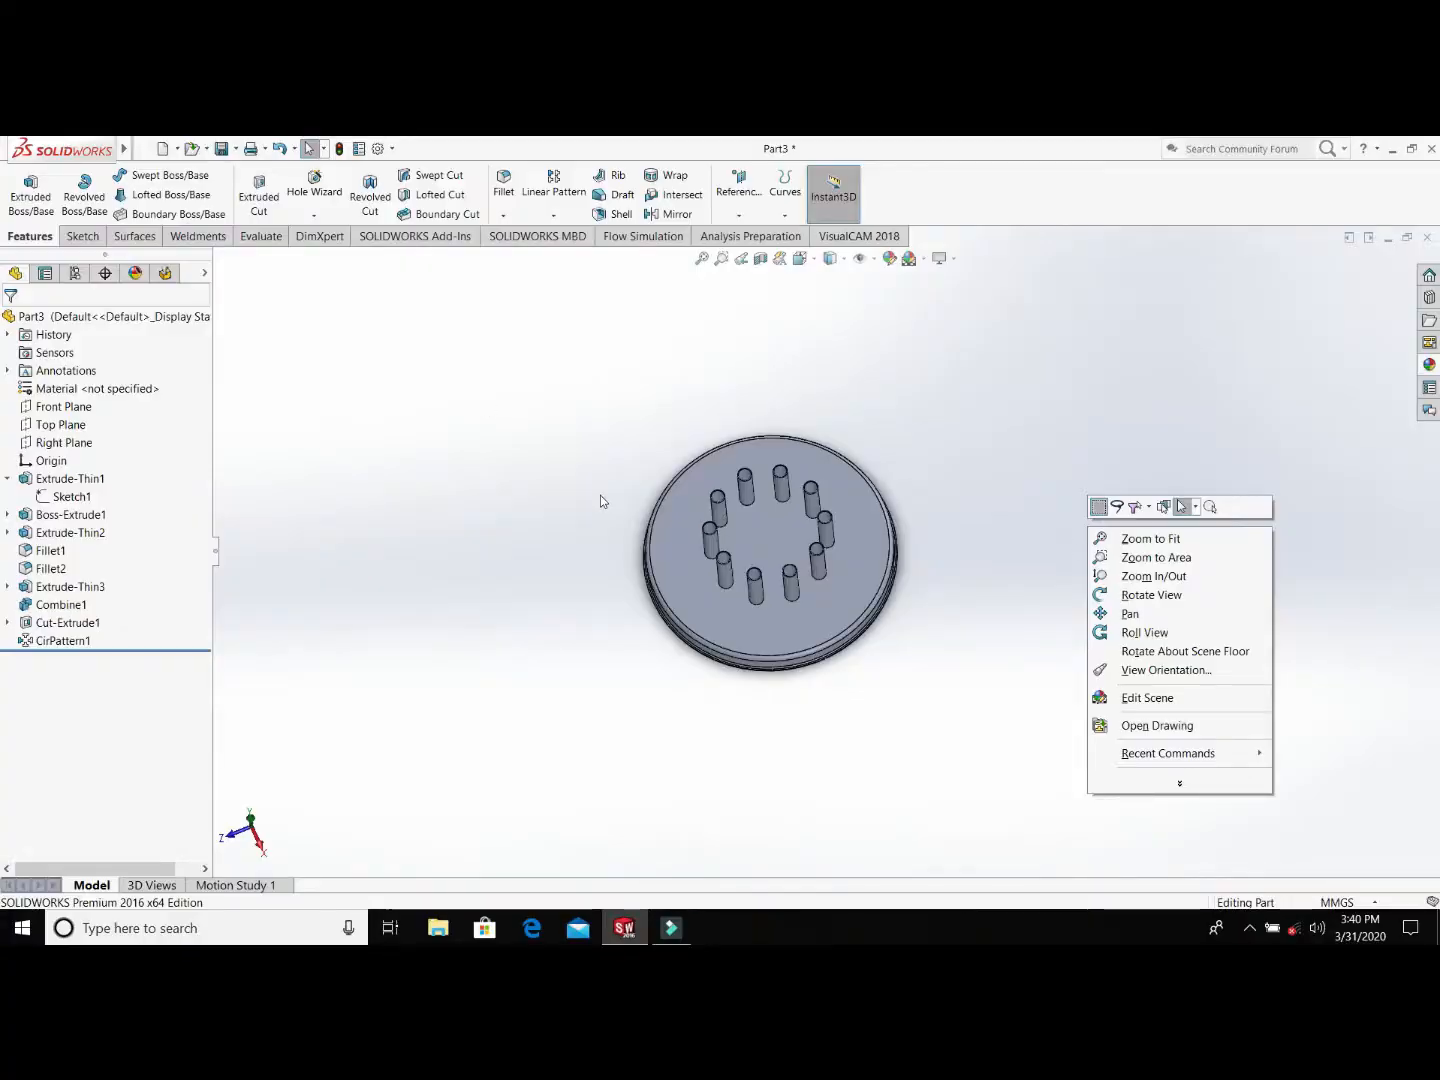
left_click(600, 500)
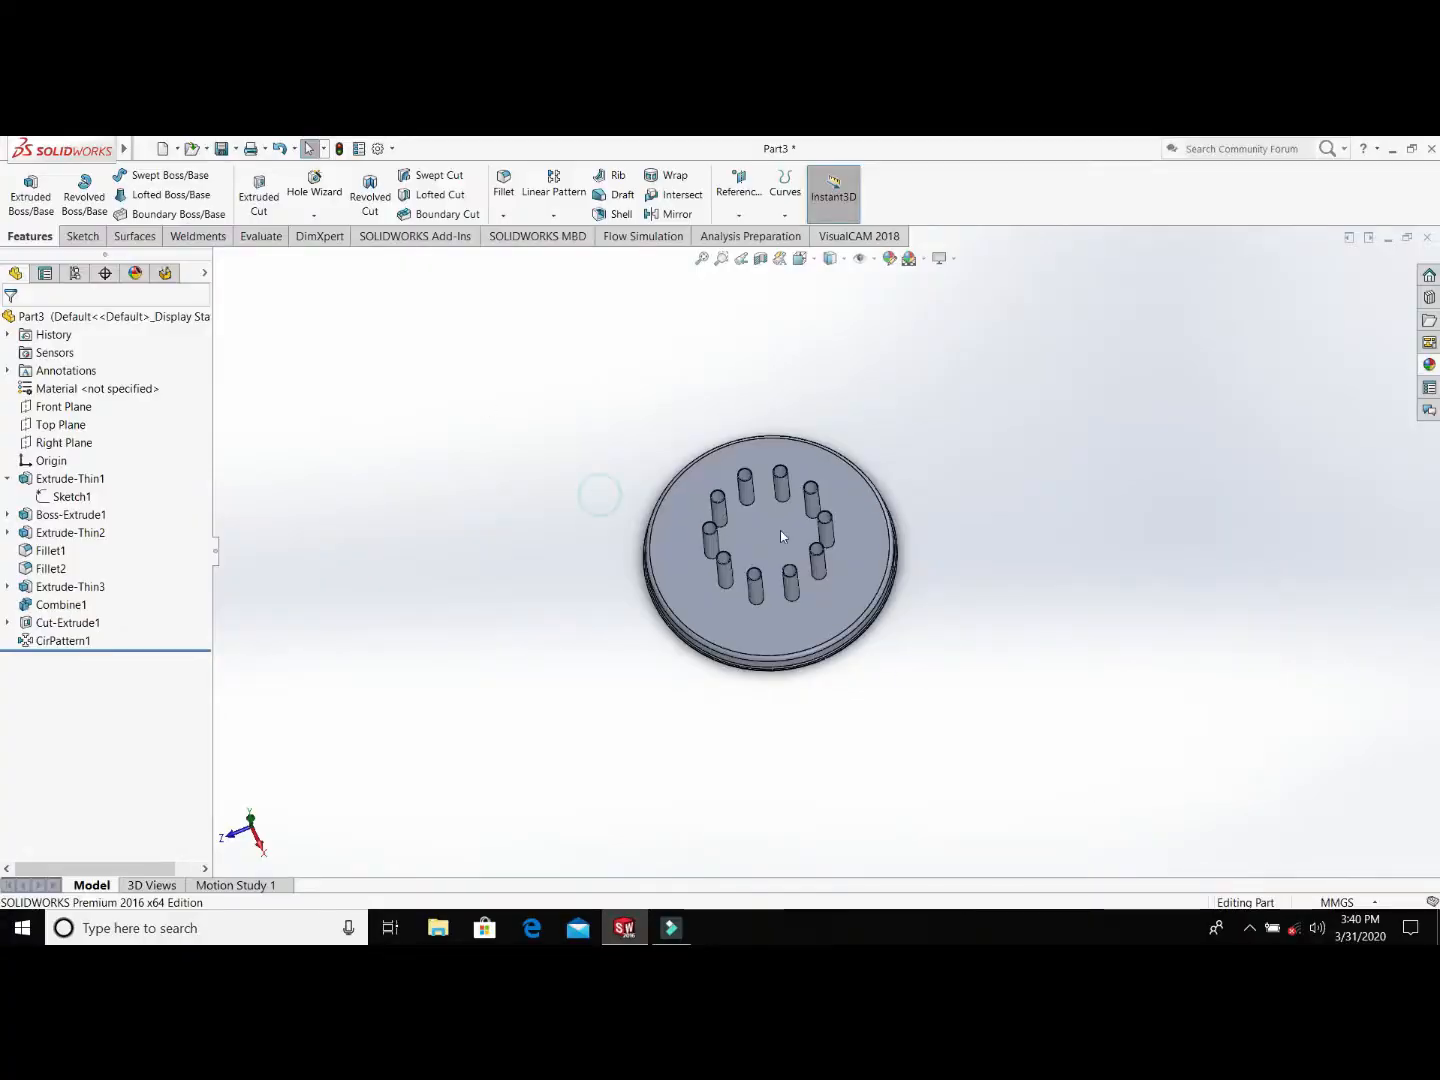
scroll(720, 540, "down", 10)
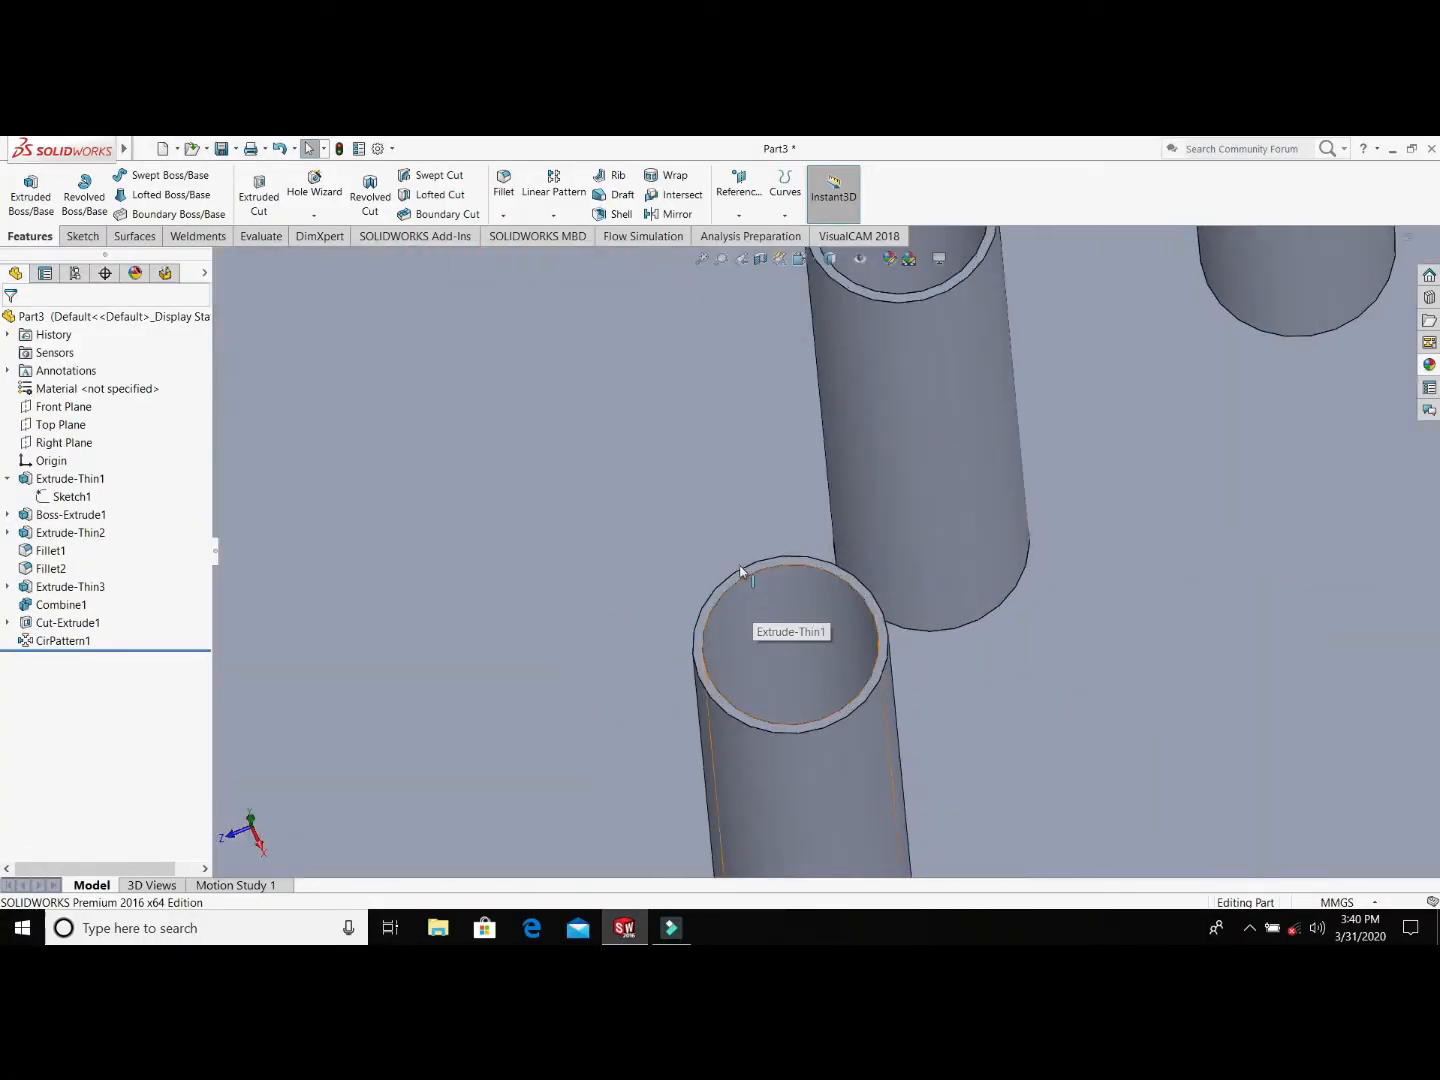
left_click(739, 571)
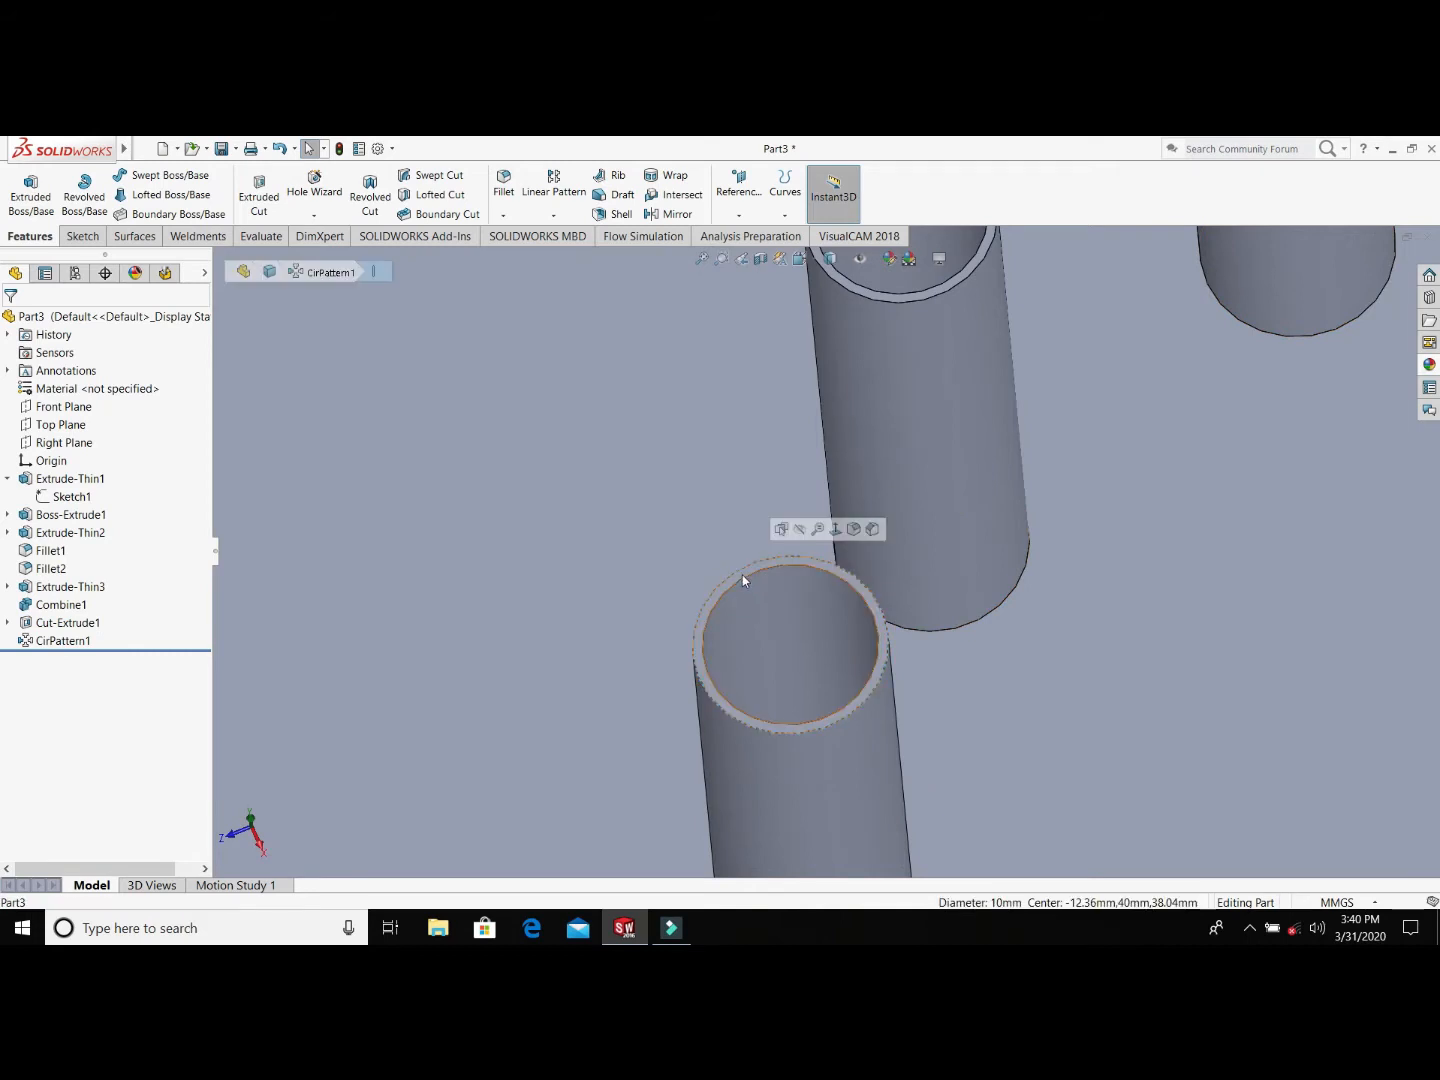
left_click(806, 533)
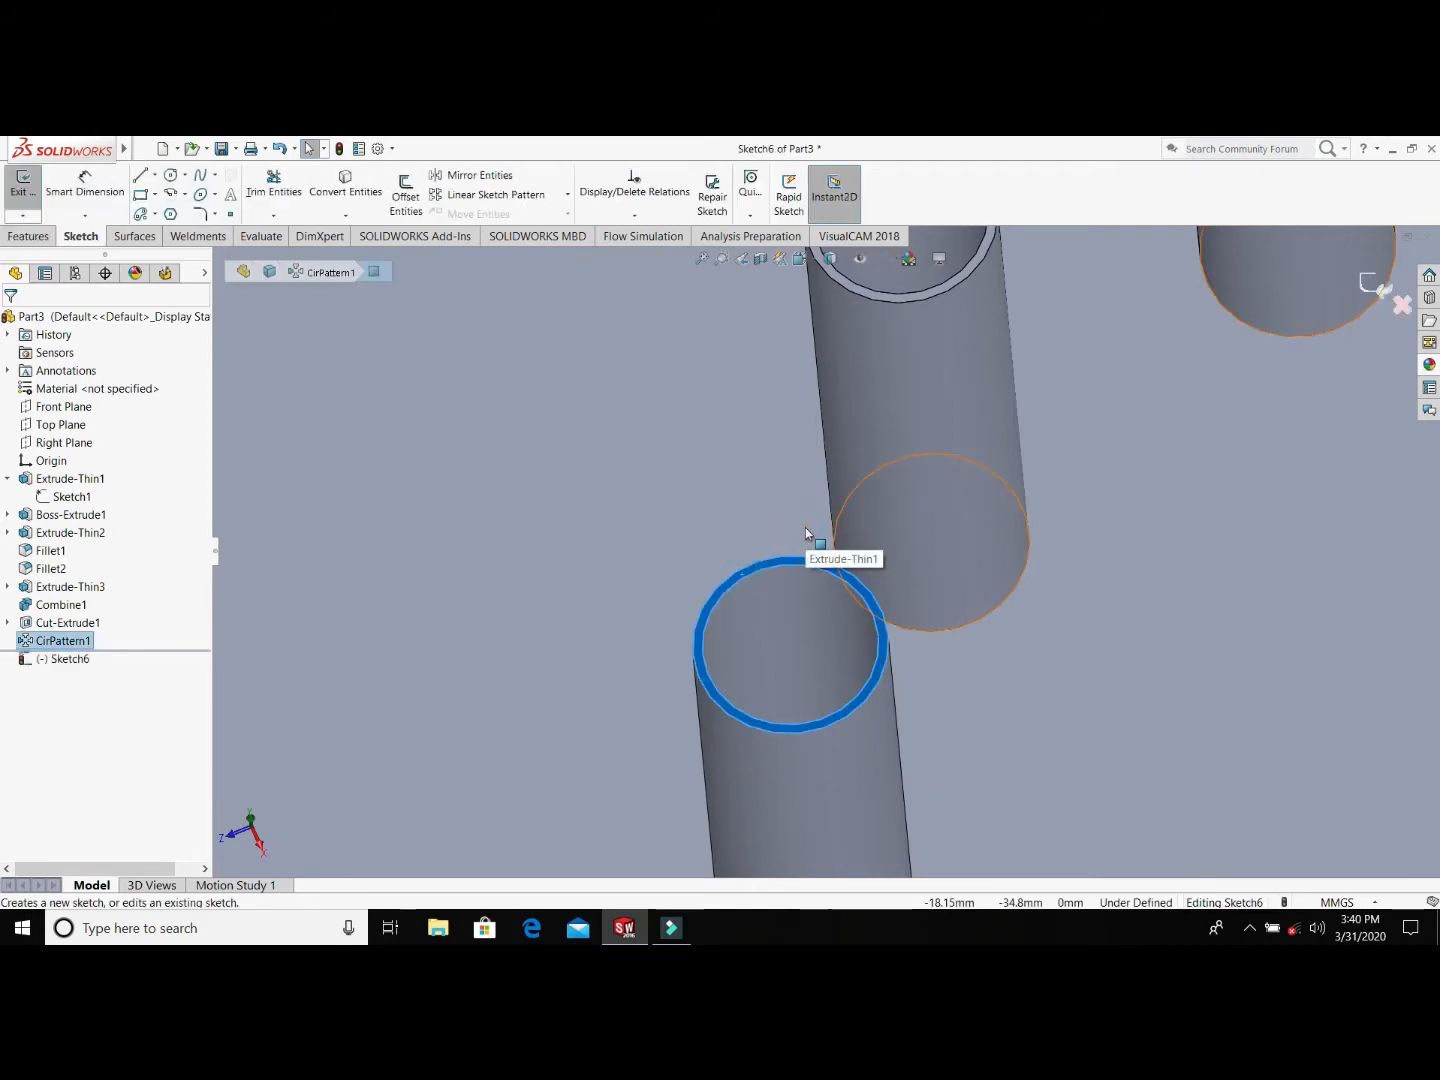
key("space")
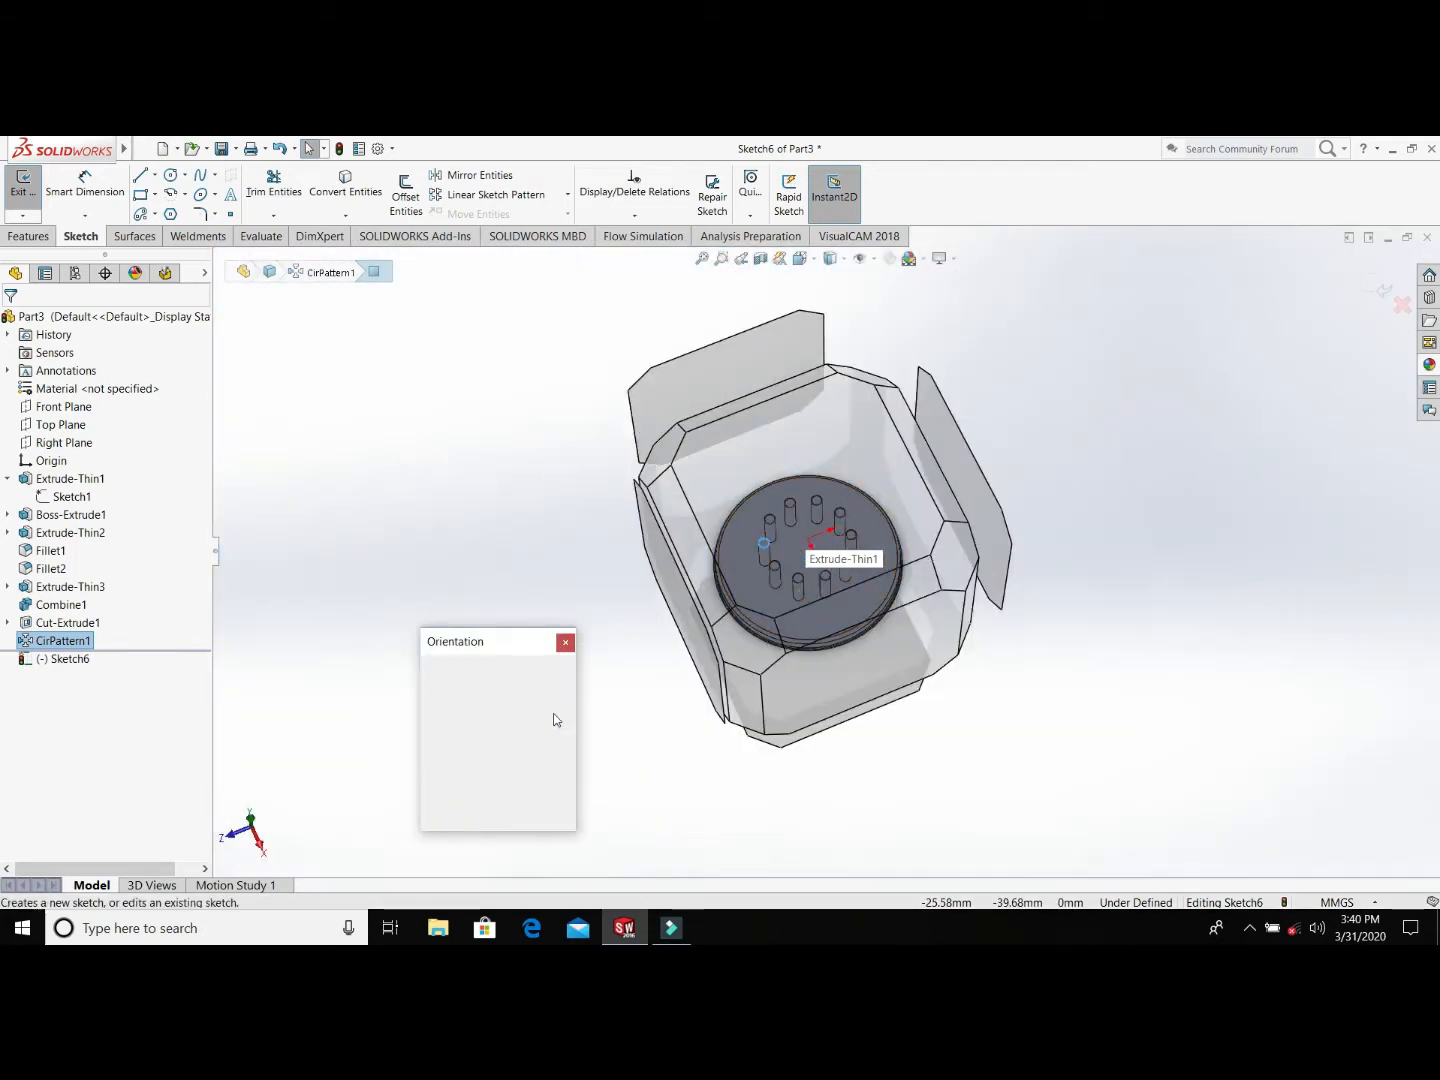
left_click(566, 722)
left_click(424, 549)
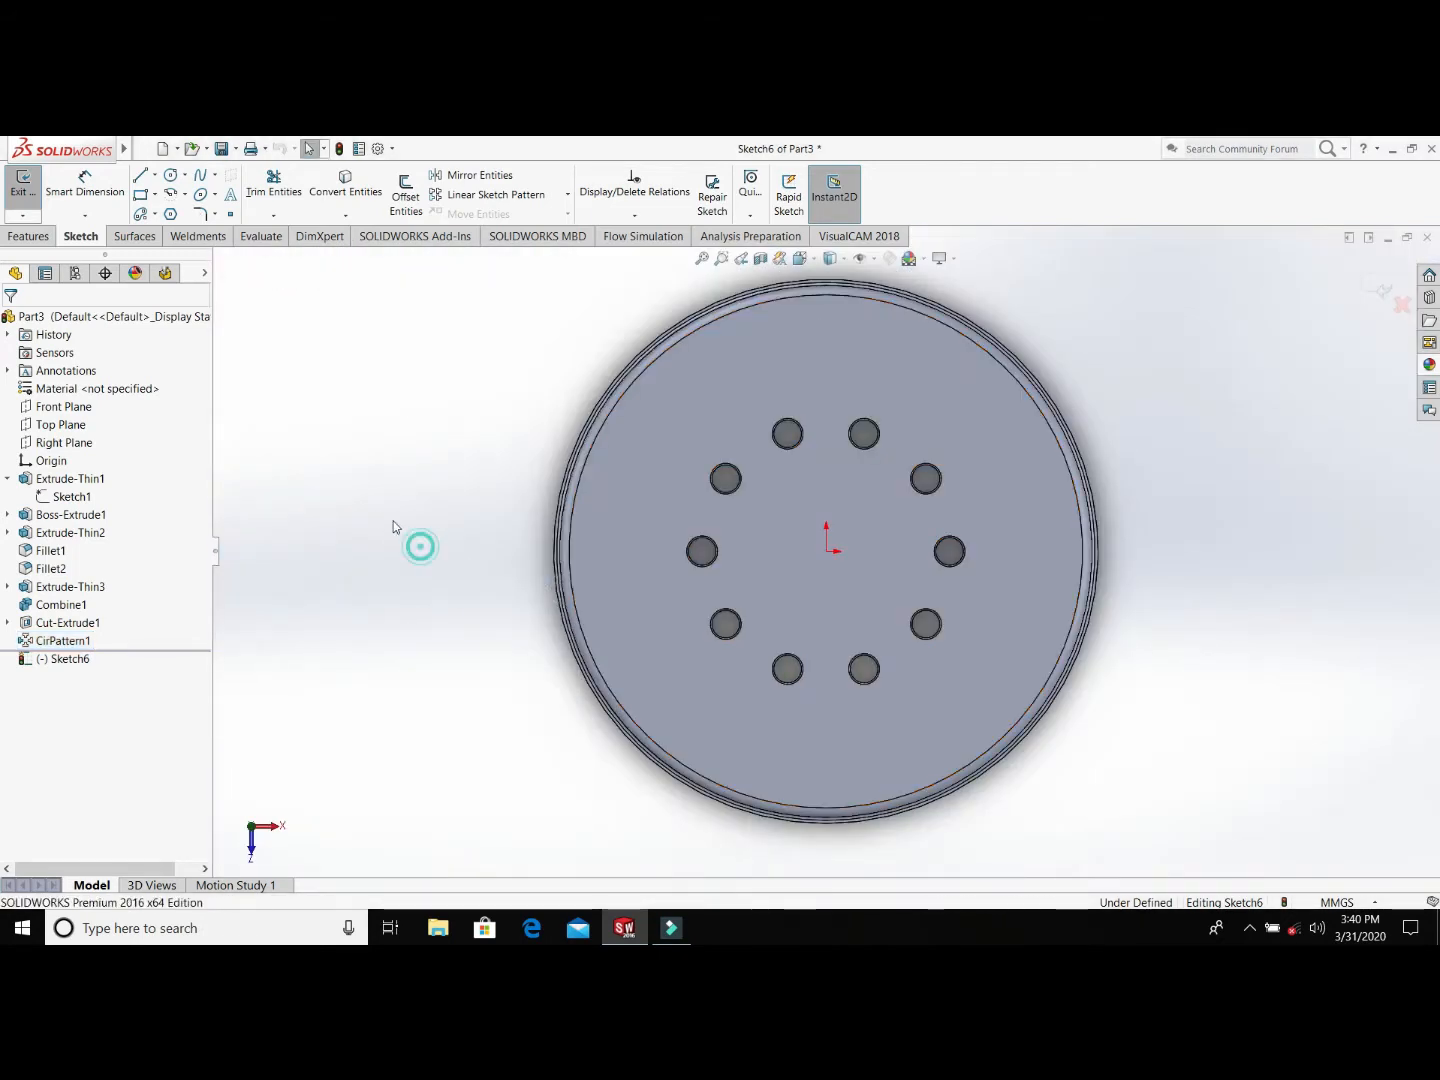
Step: Draw a circle centred on the origin that encloses all ten tubes, and dimension its diameter to 105 mm
right_click_drag(618, 481, 741, 485)
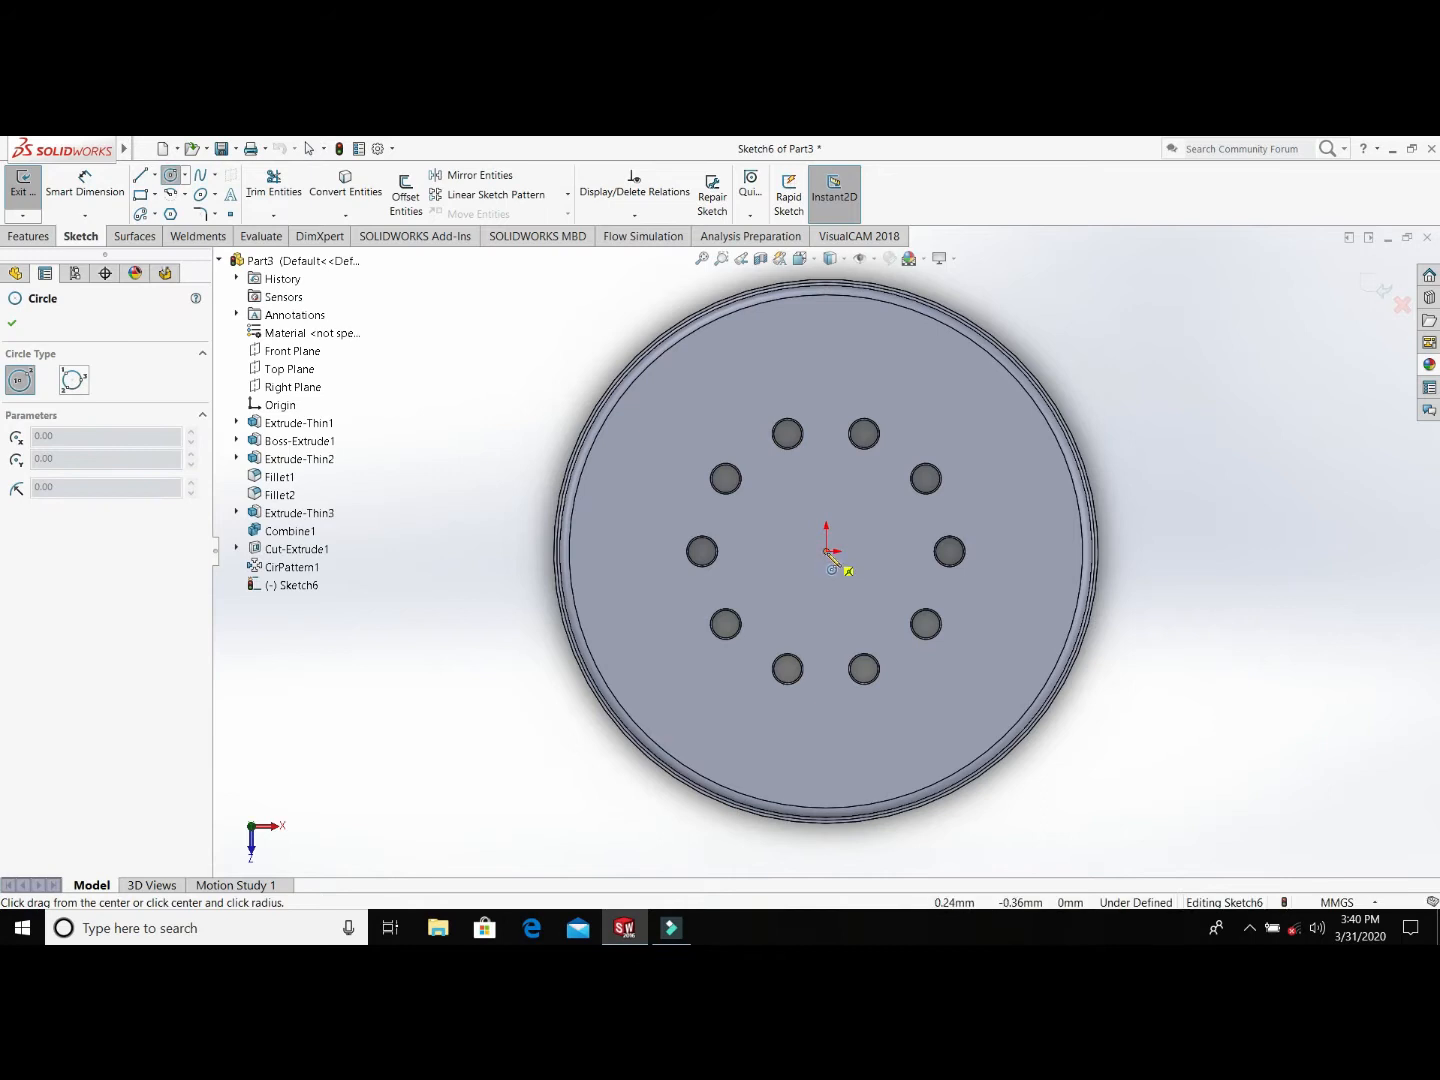
left_click(826, 551)
left_click(984, 607)
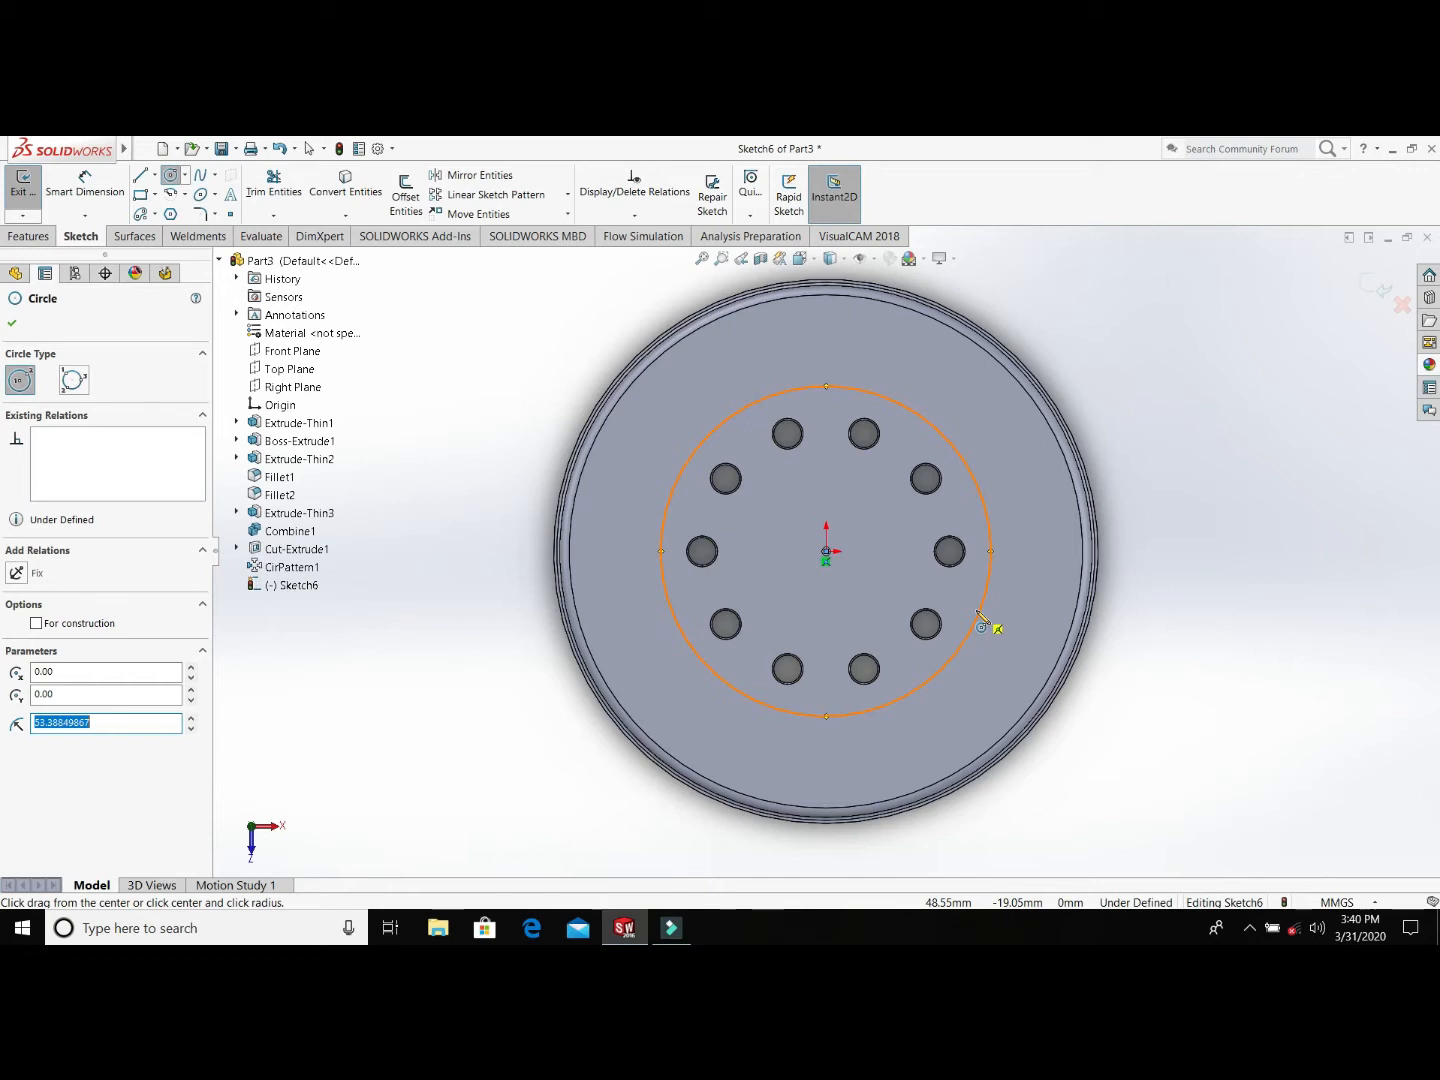
right_click_drag(998, 681, 1032, 500)
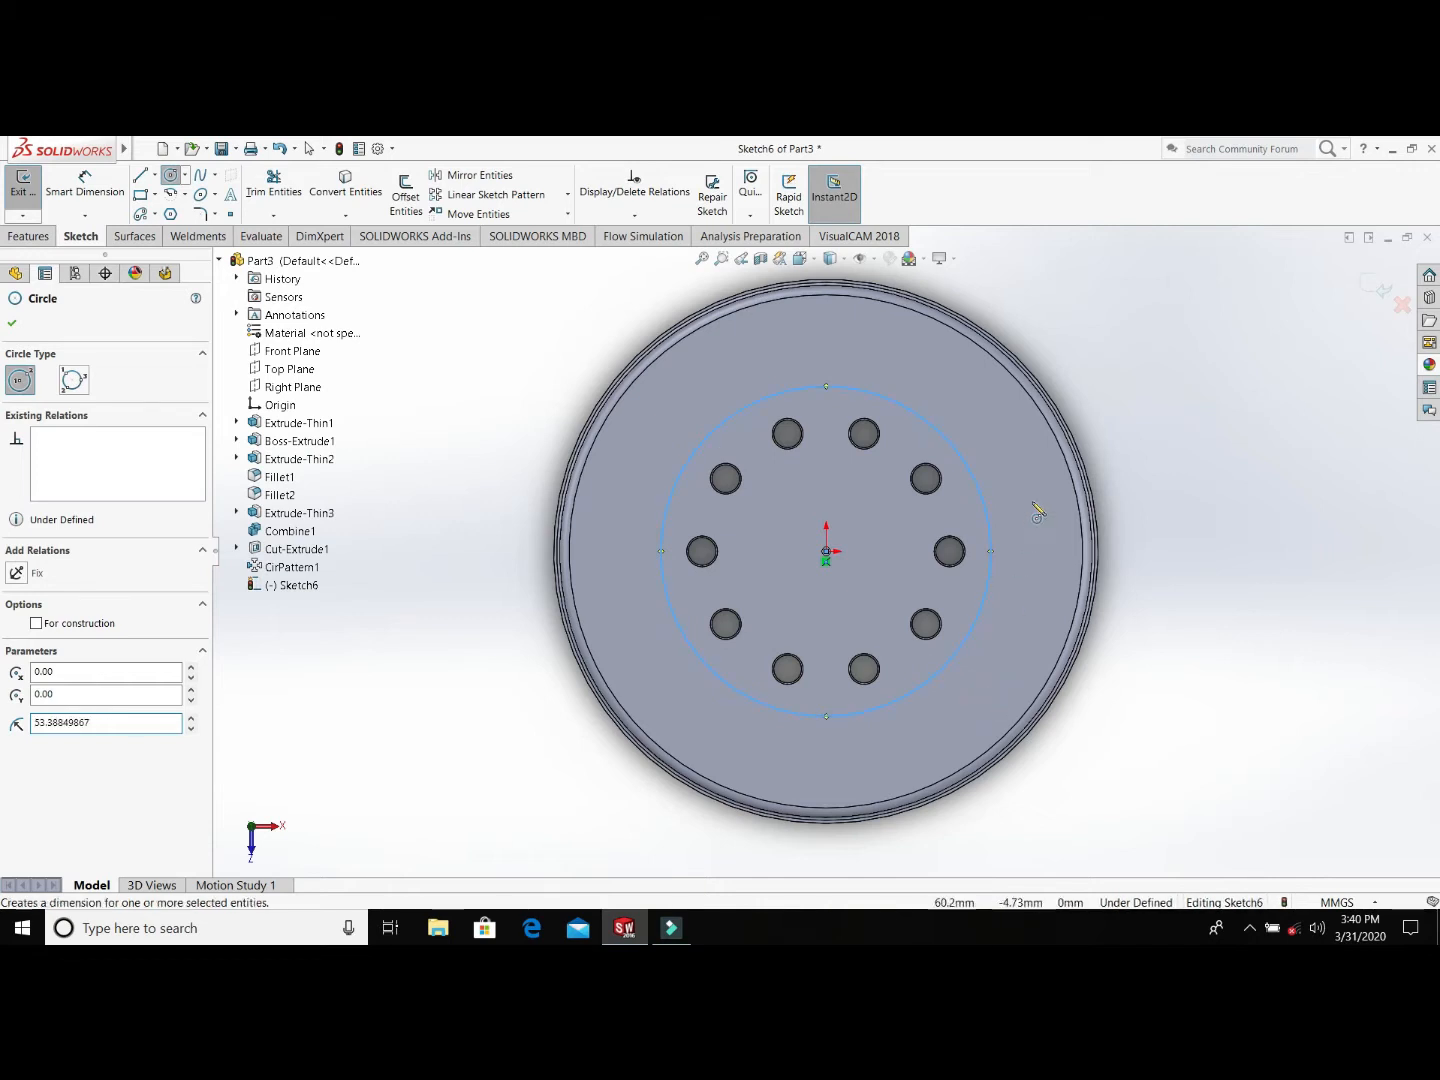
left_click(956, 658)
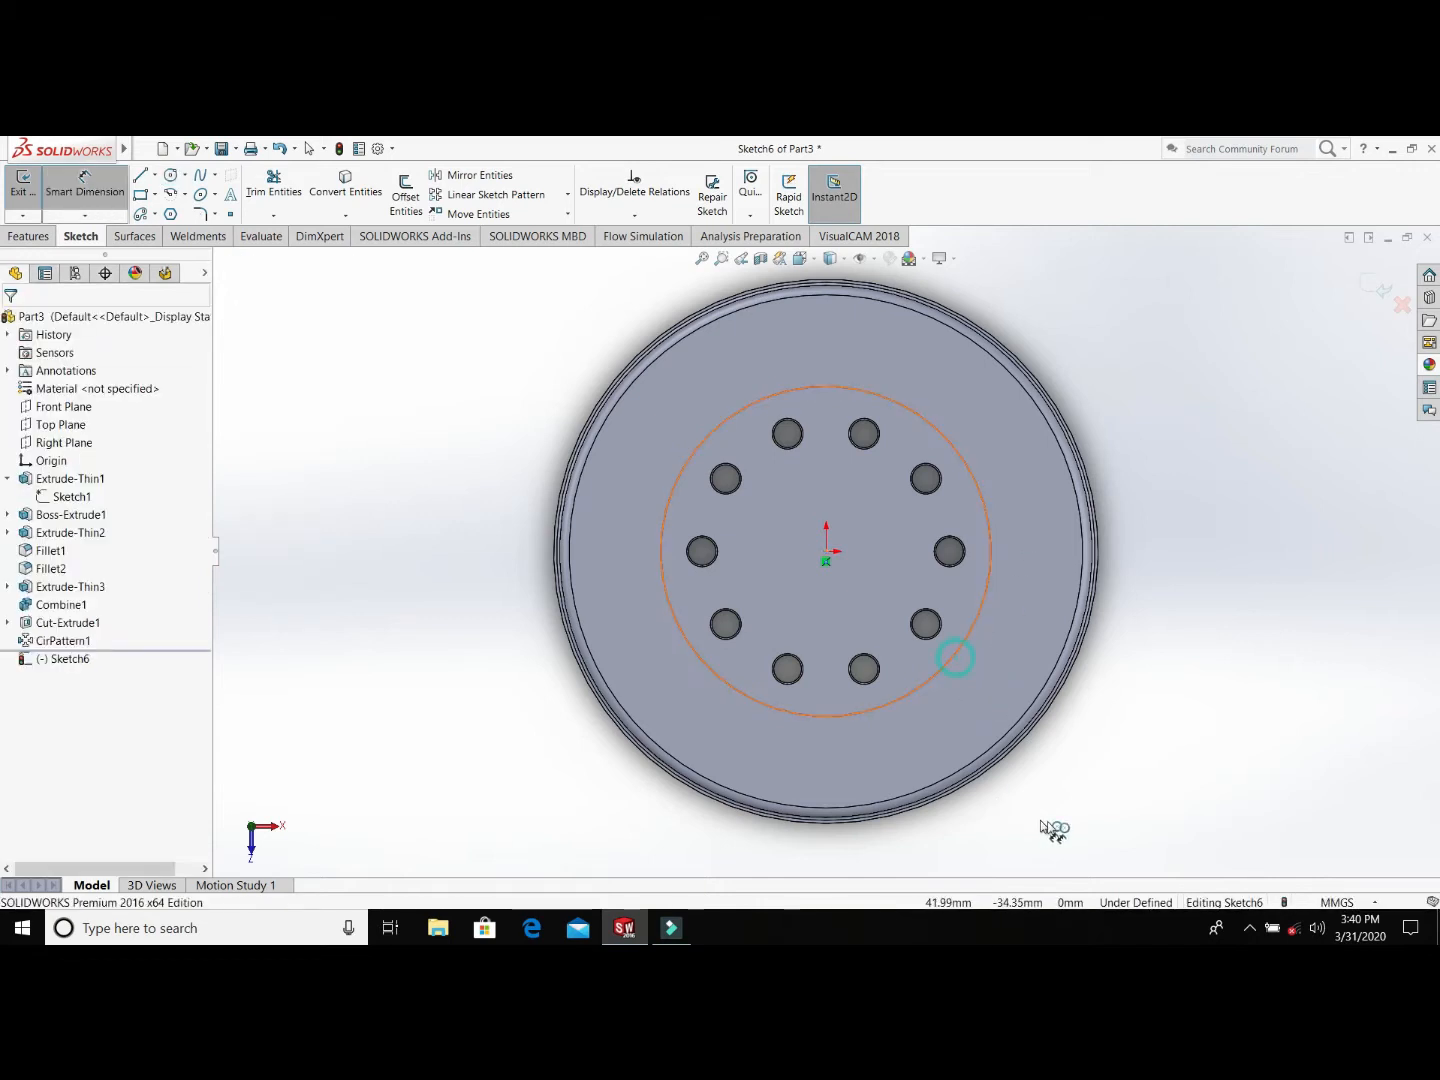
left_click(1099, 833)
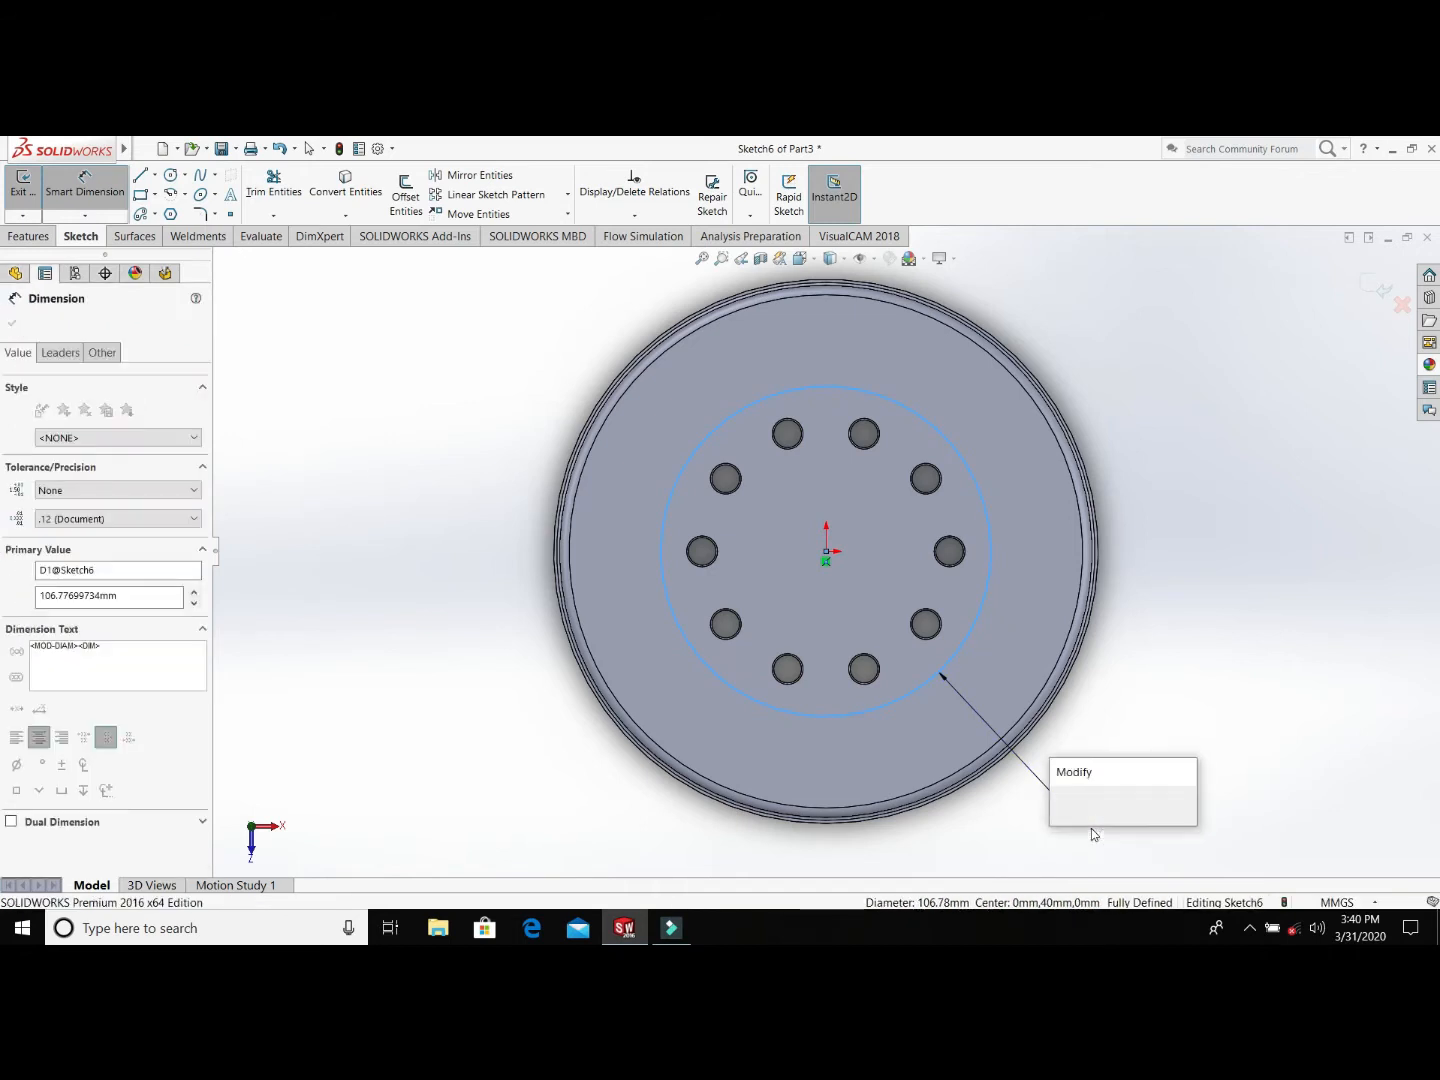
type("105")
key("Return")
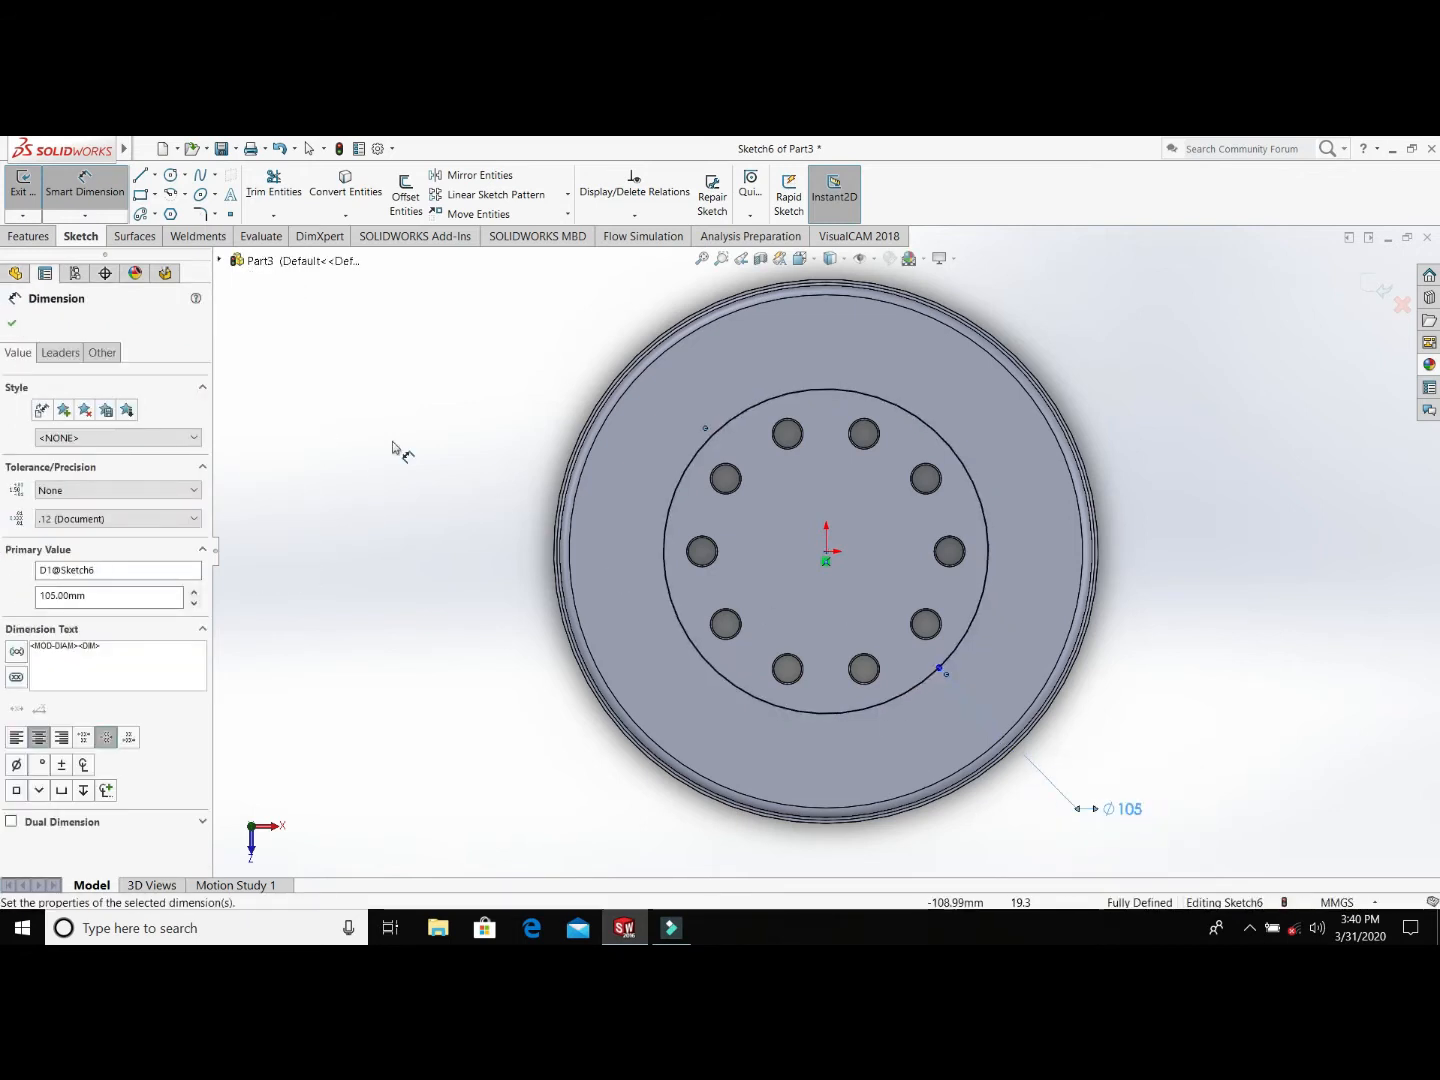
Step: Extrude the circle 7 mm upward as a blind boss merged with the tubes
left_click(22, 237)
left_click(18, 214)
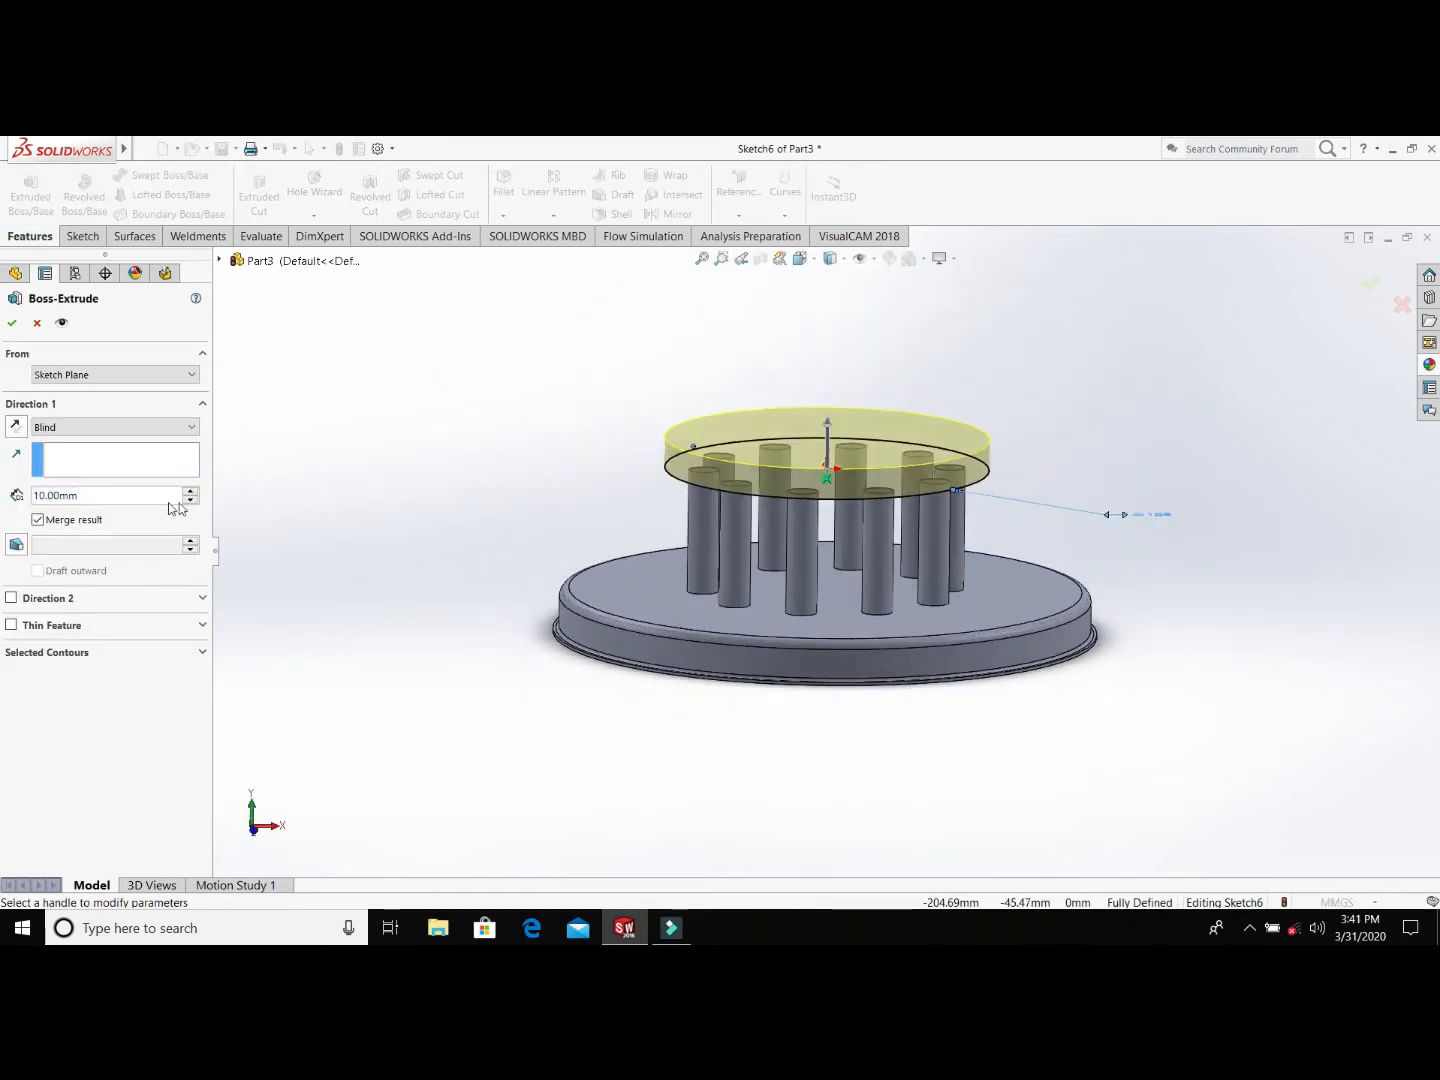
double_click(139, 496)
type("7")
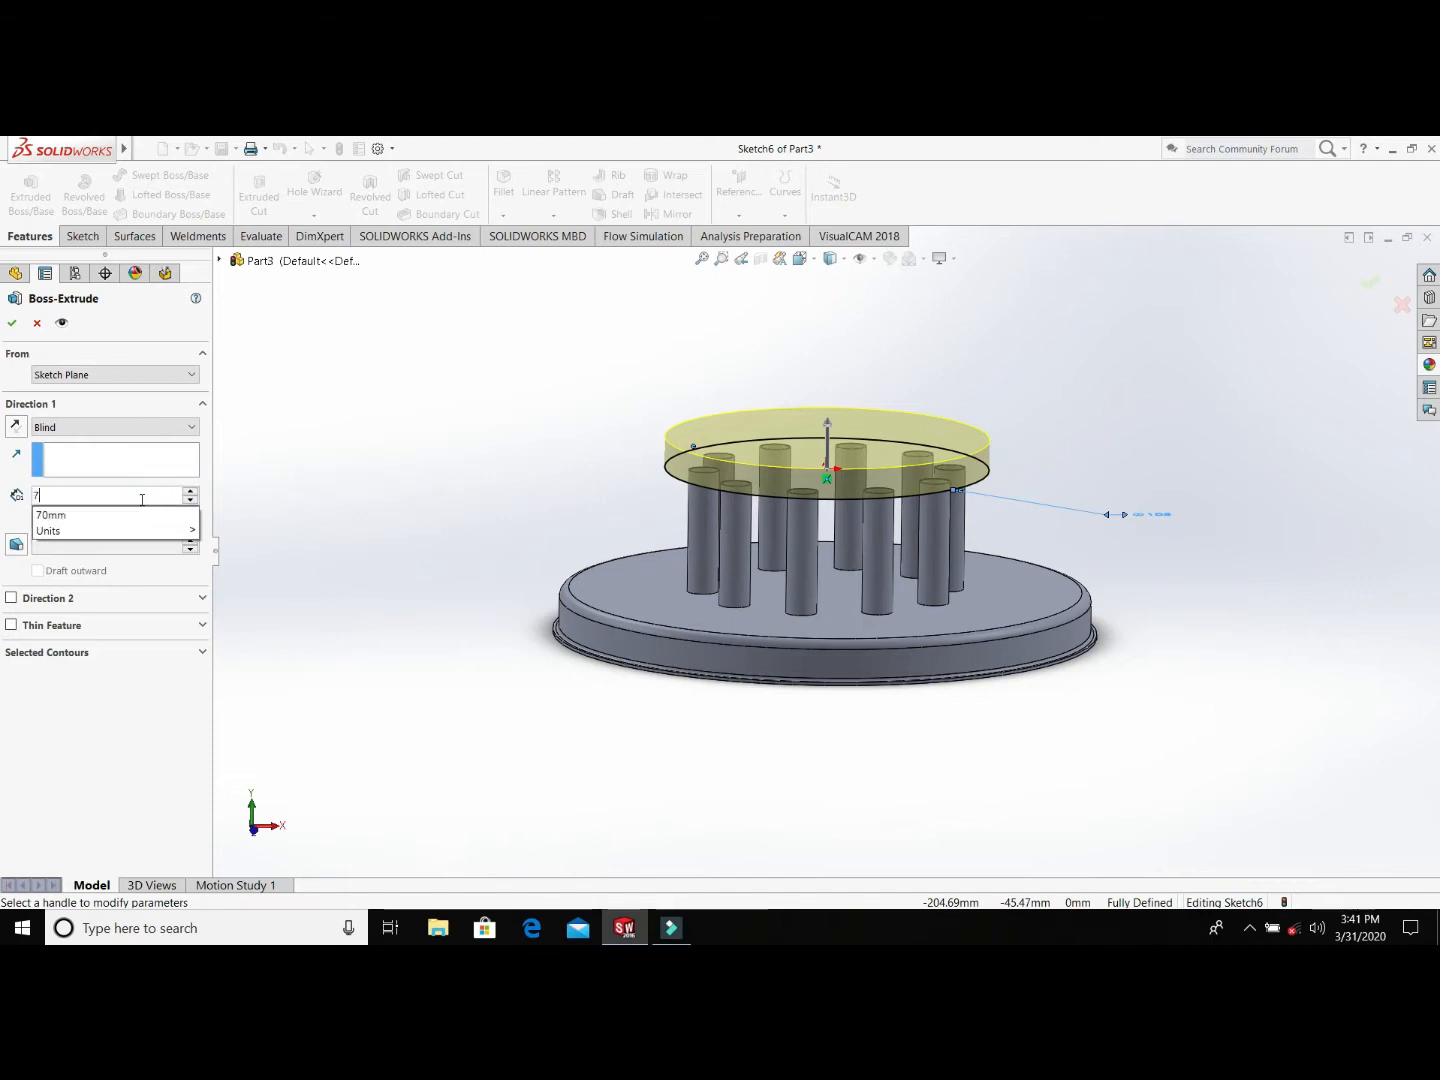
key("Return")
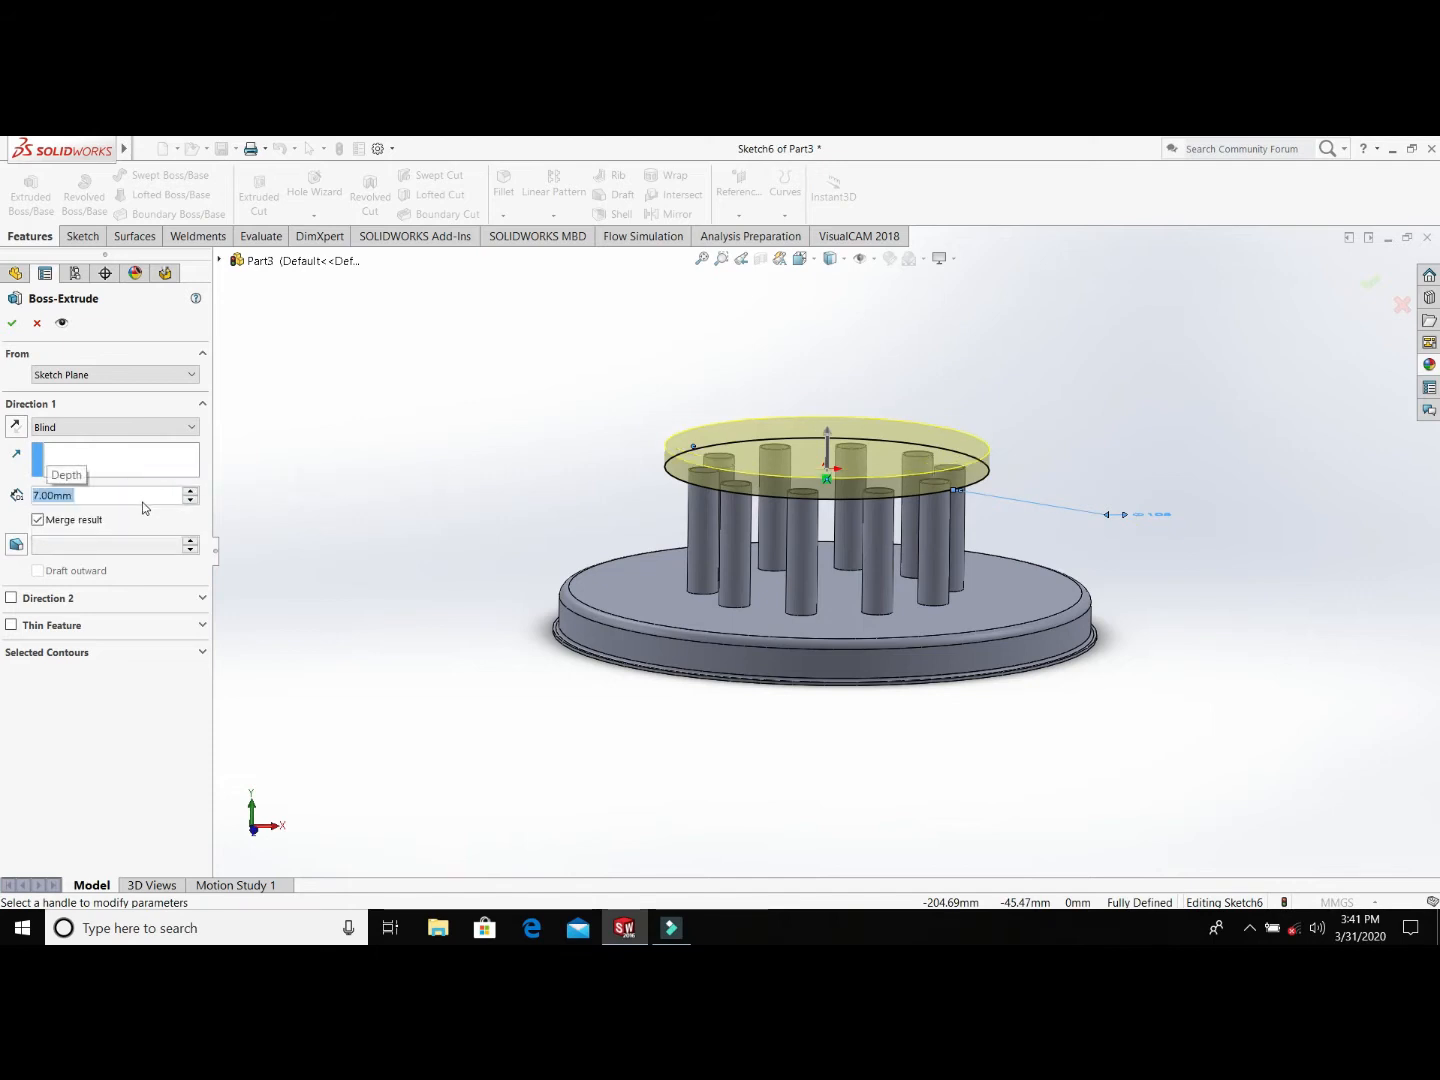
left_click(14, 325)
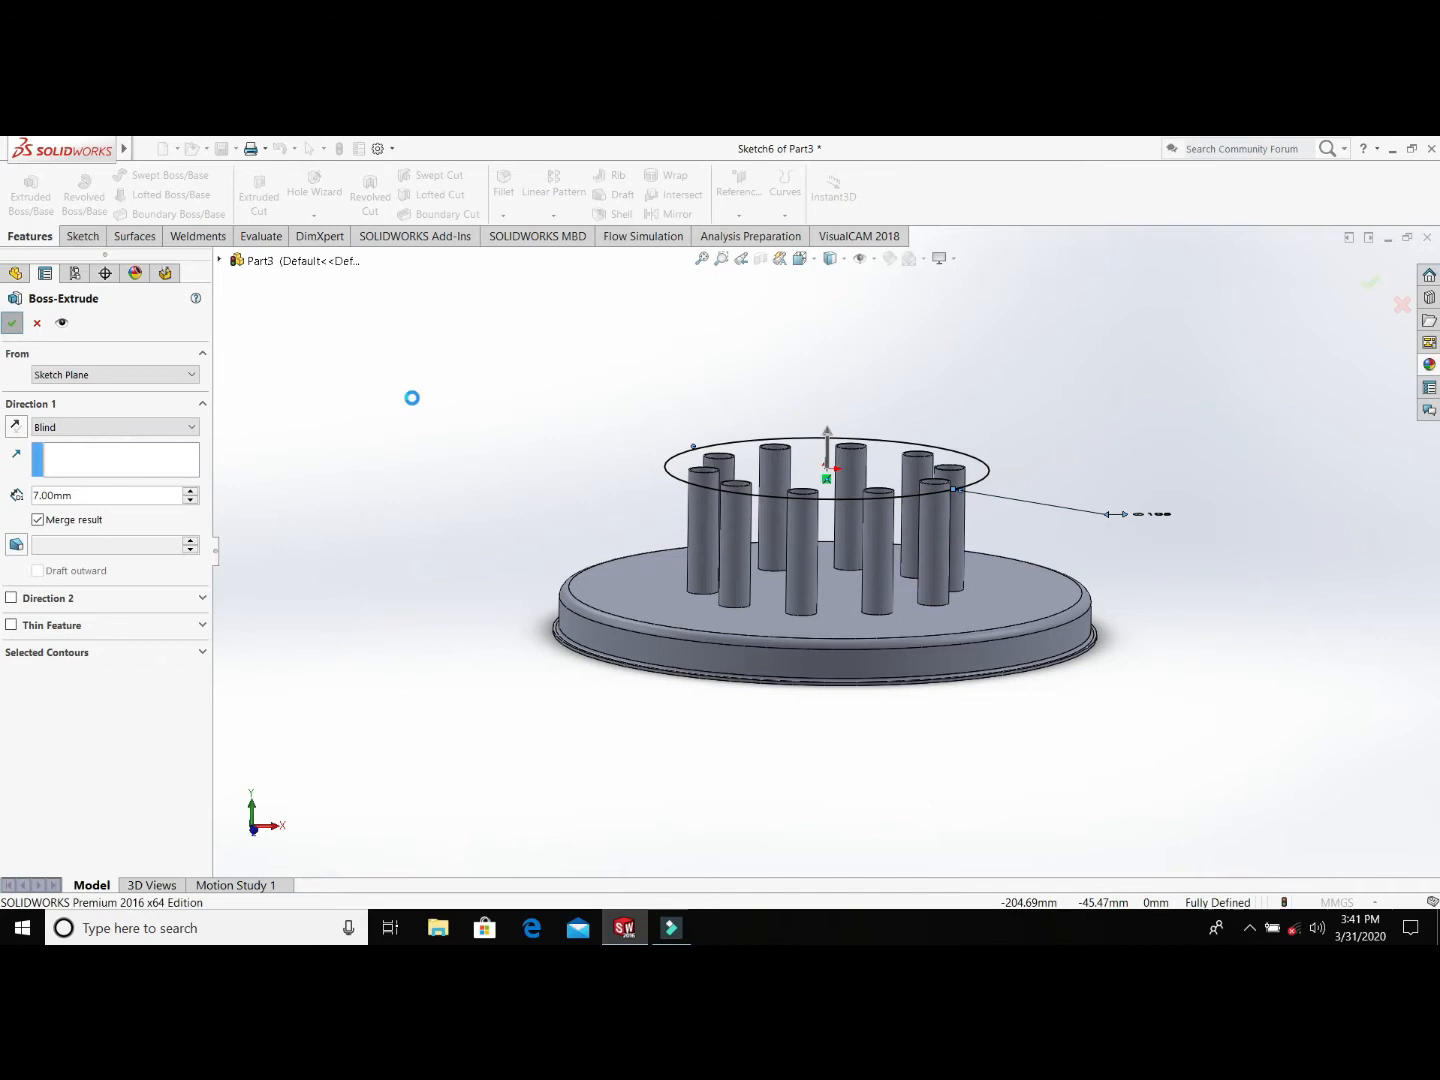
left_click(499, 402)
Step: Sketch on the new disc's top face and offset its circular edge 2 mm inward
middle_click_drag(913, 425, 901, 470)
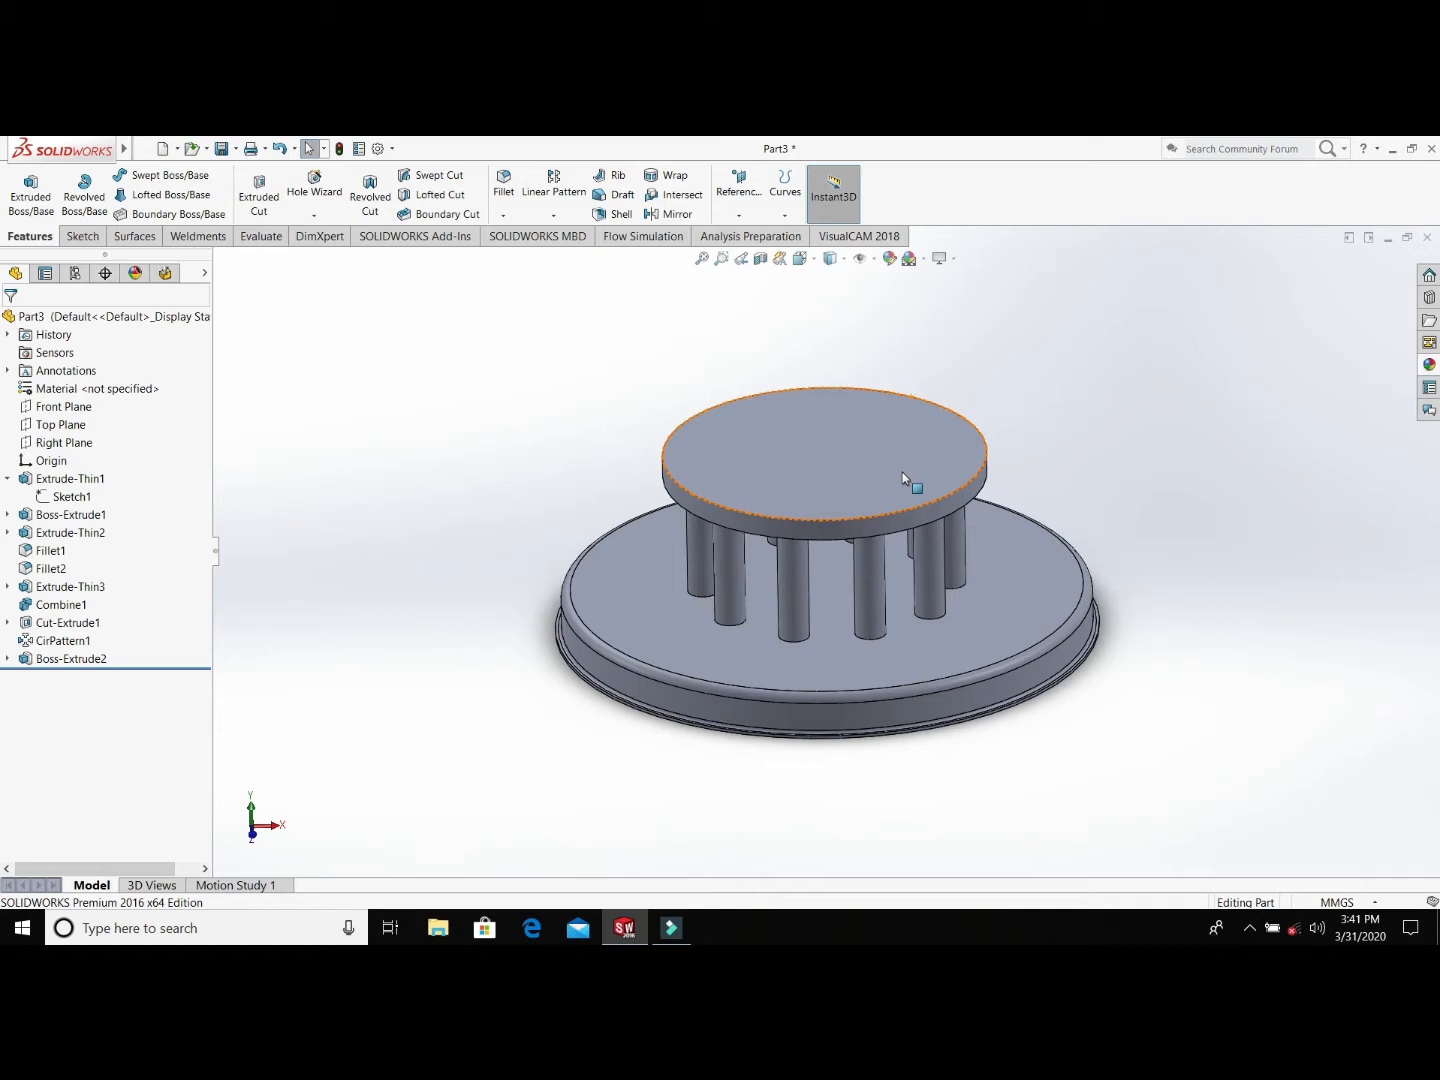
left_click(871, 461)
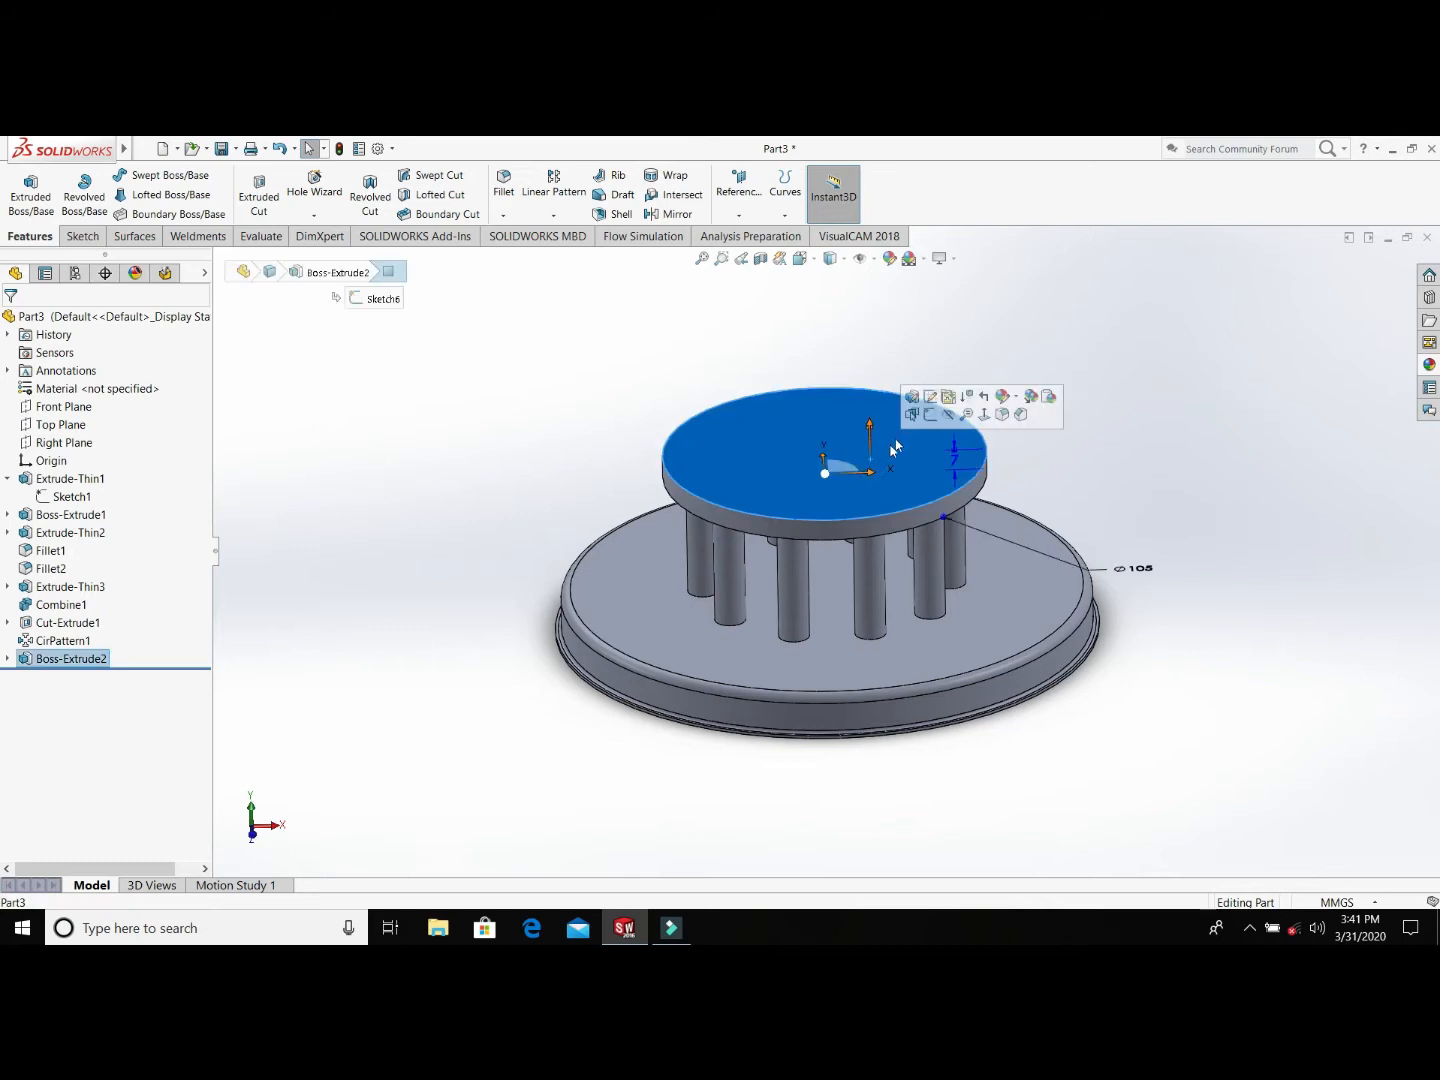
left_click(927, 424)
key("space")
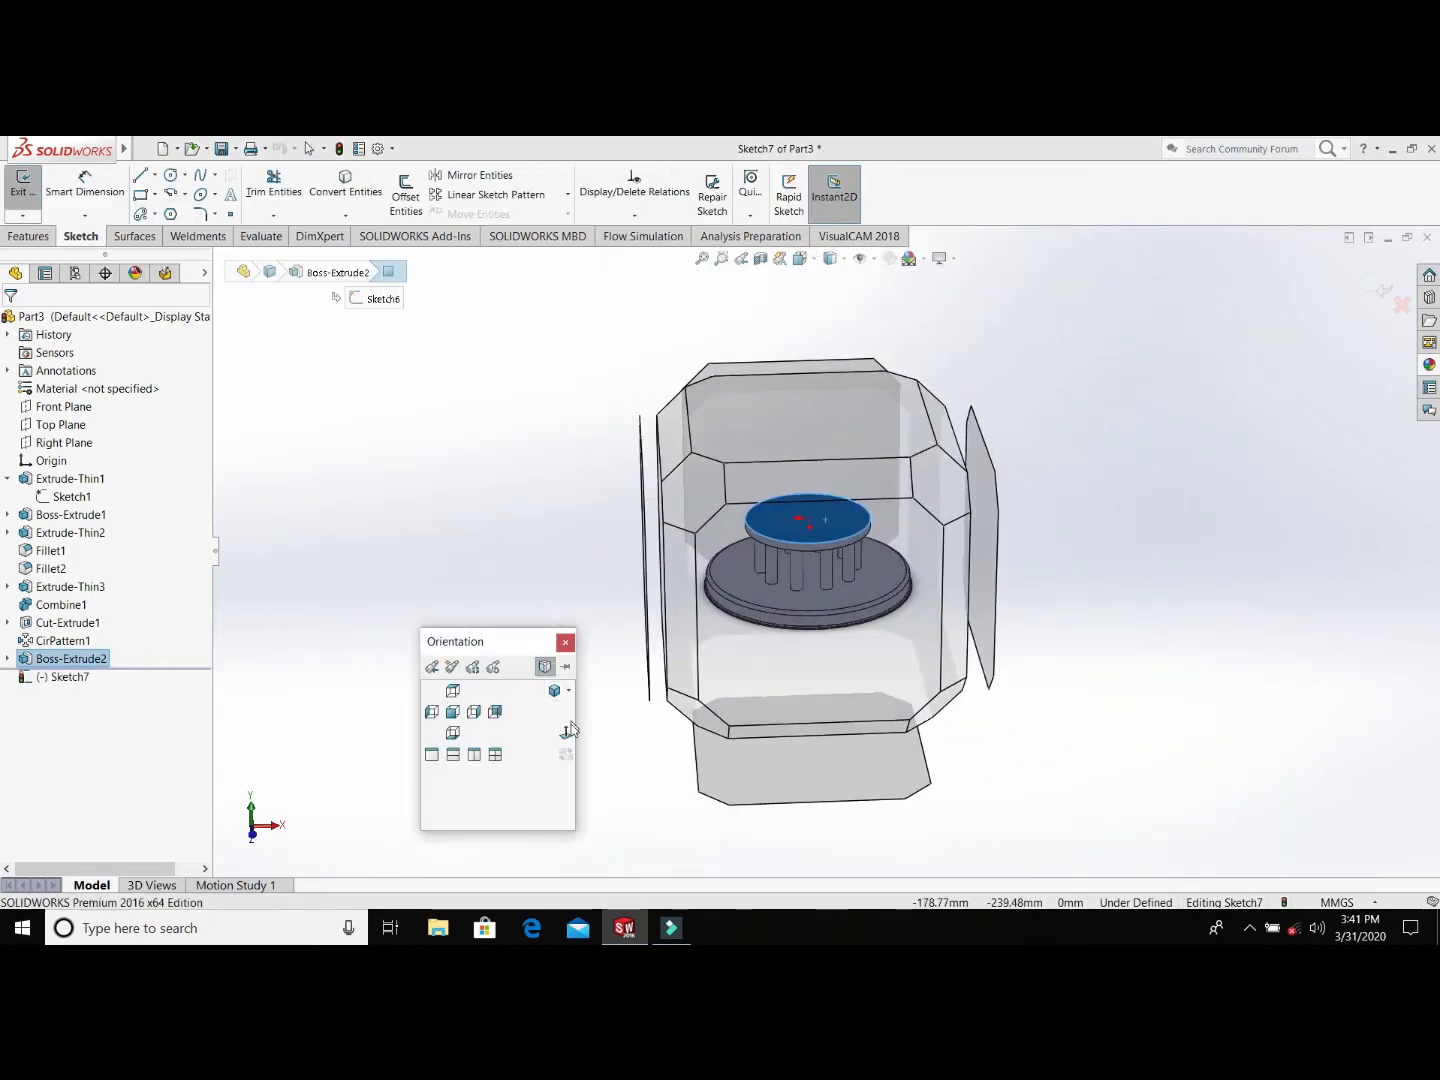
left_click(568, 730)
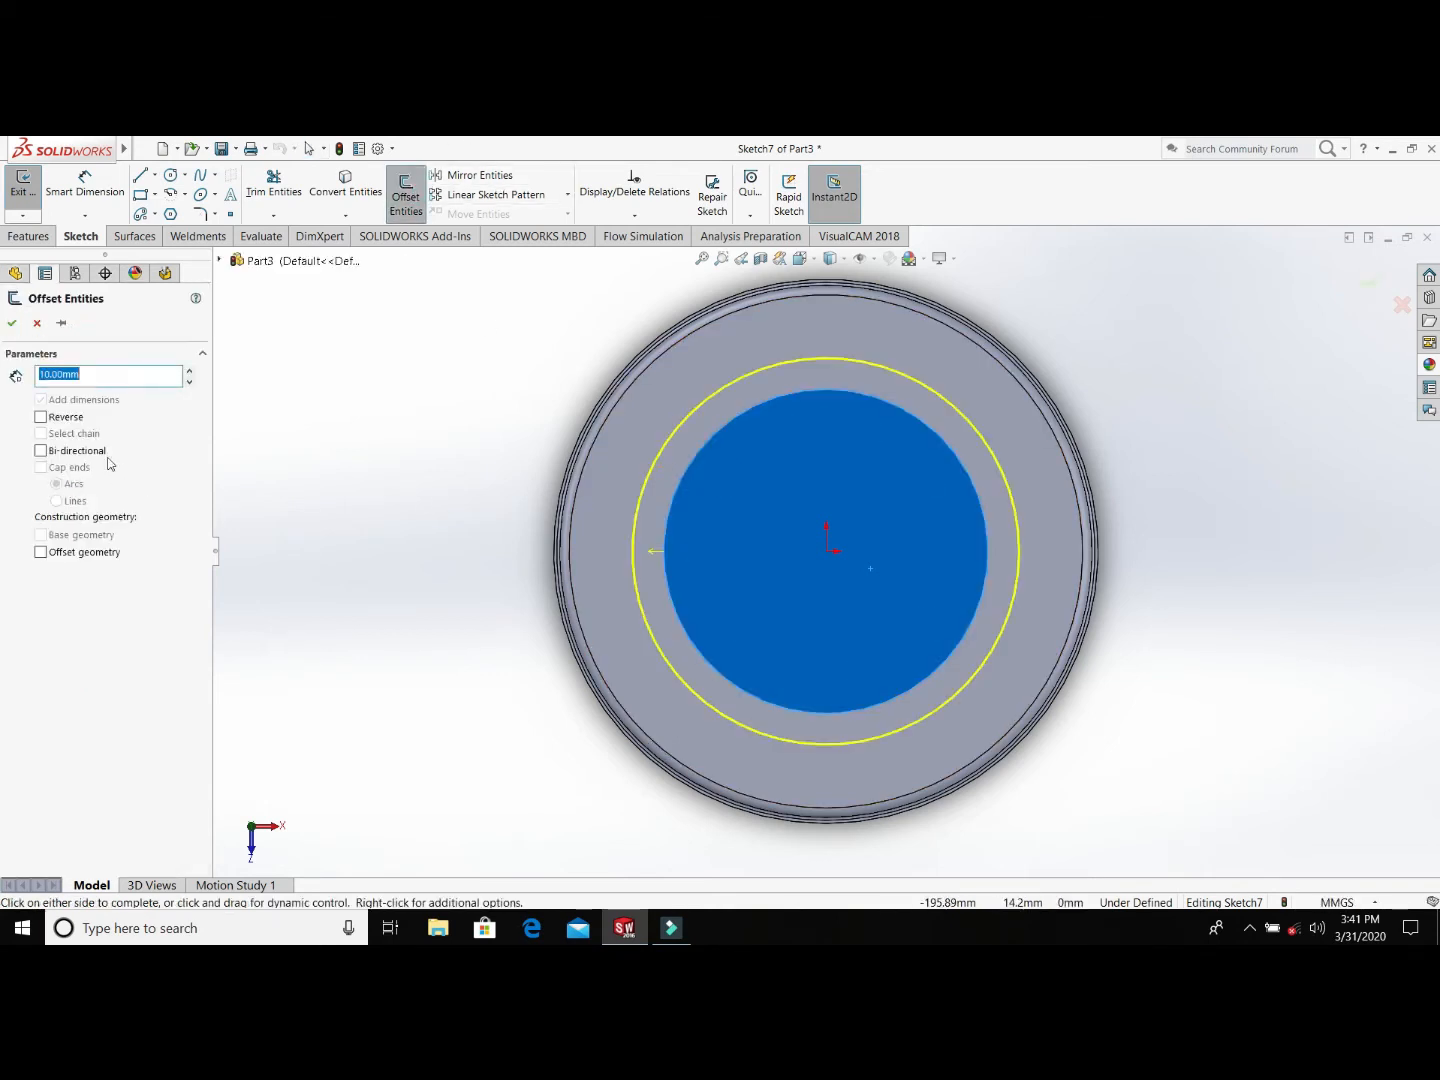
type("2")
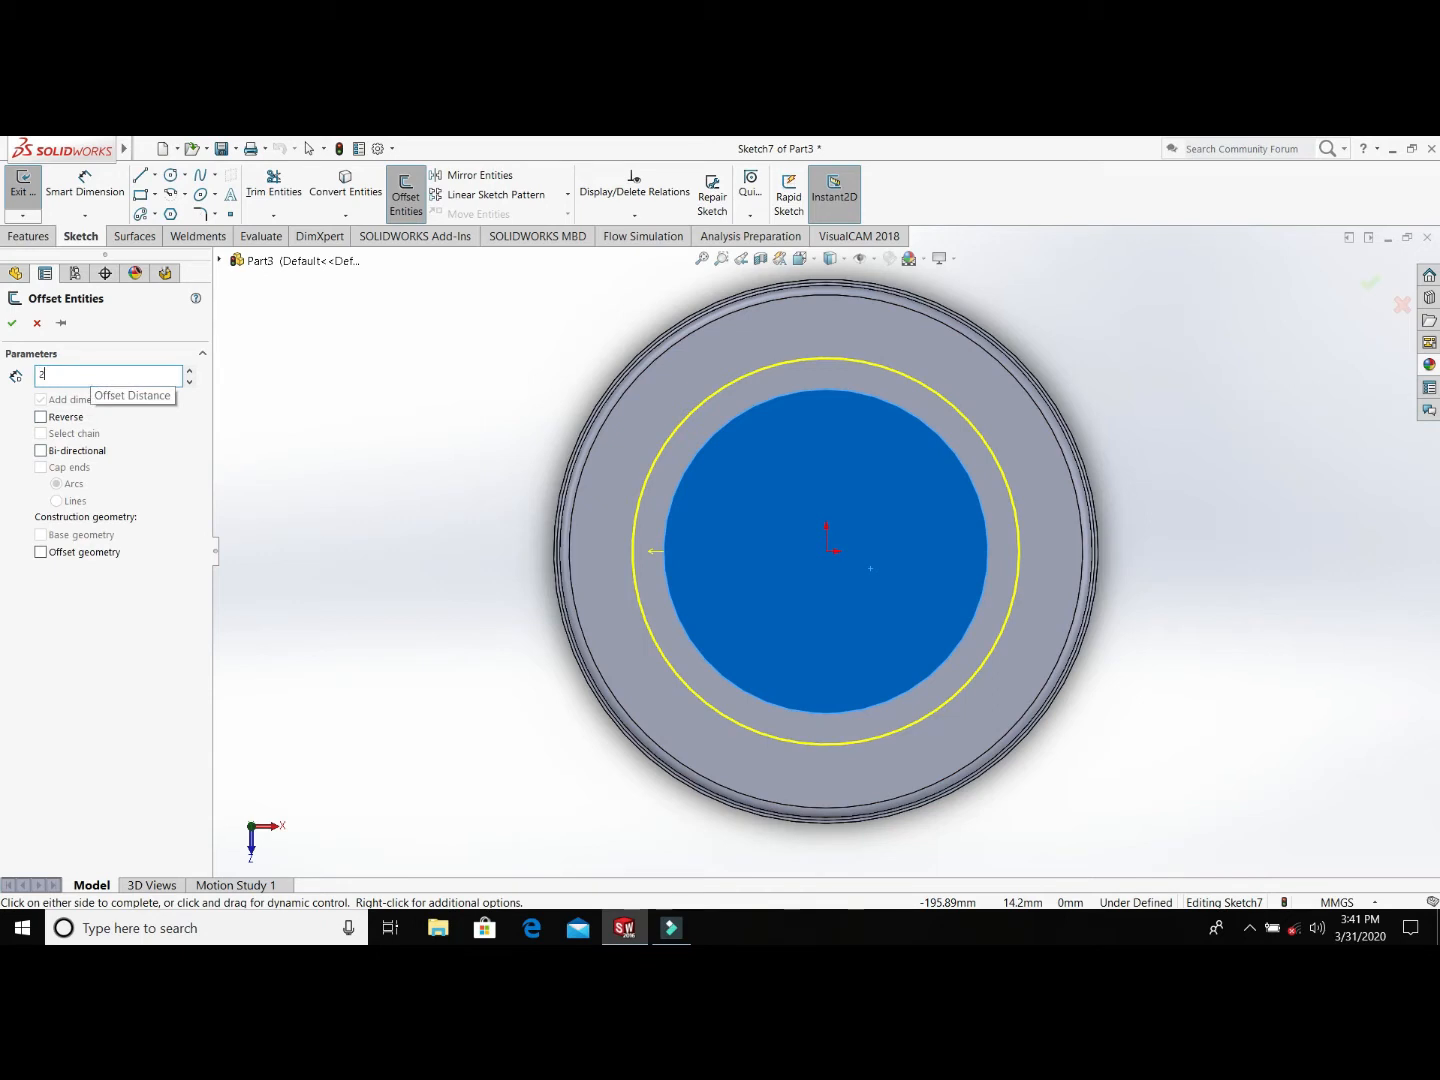
key("Return")
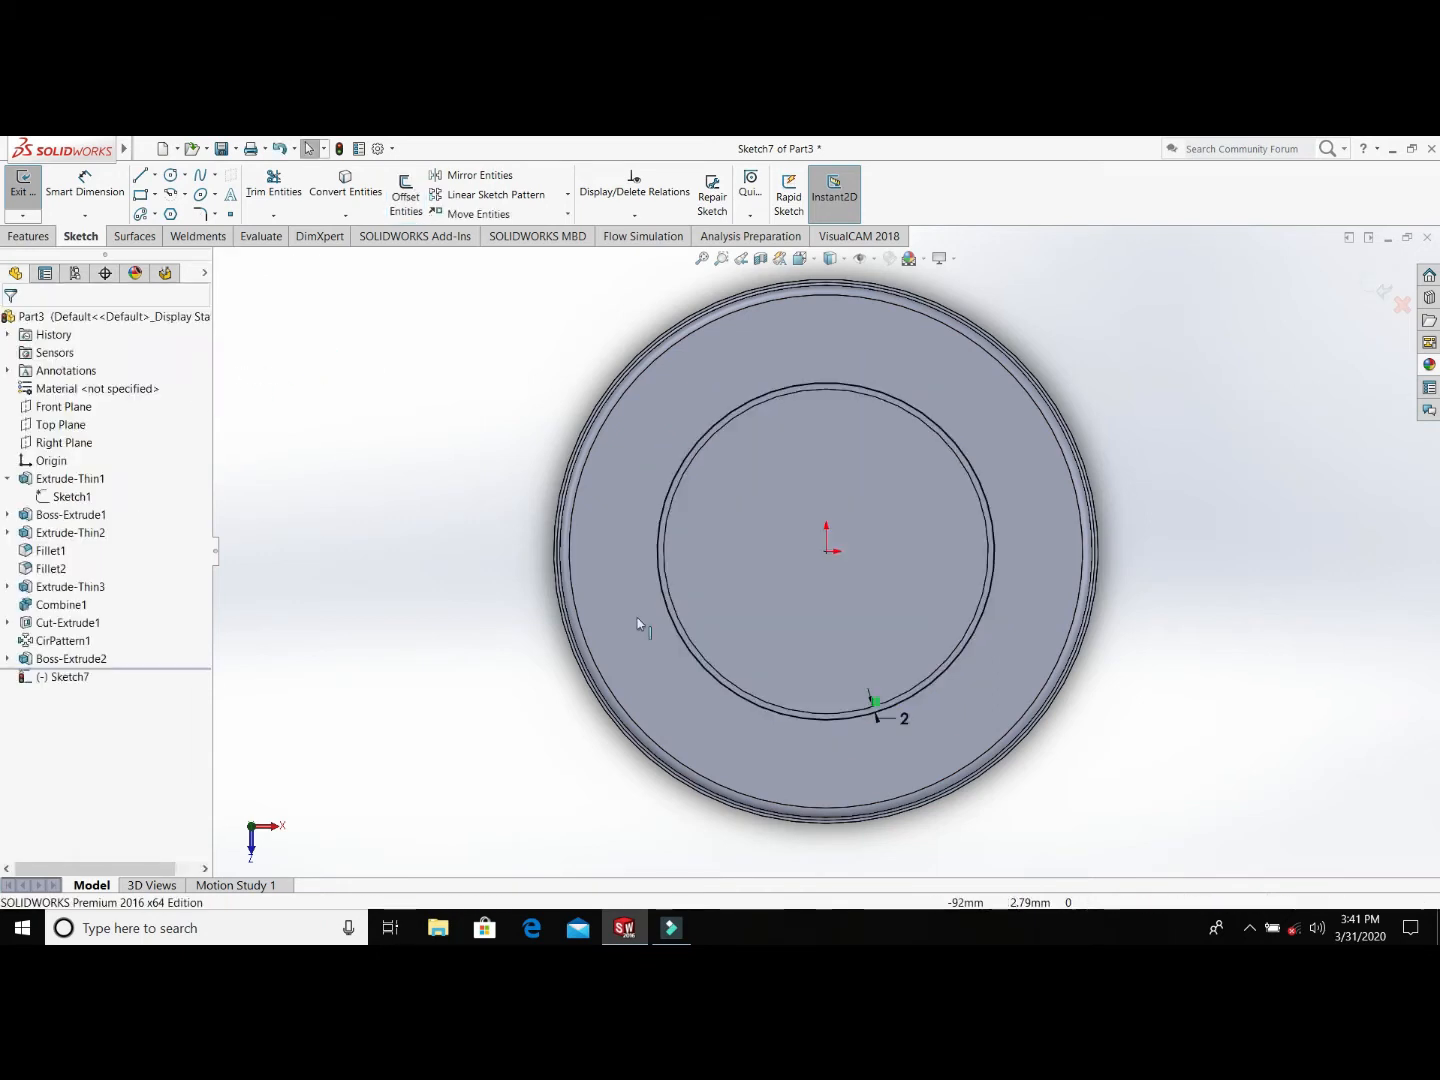
left_click(899, 718)
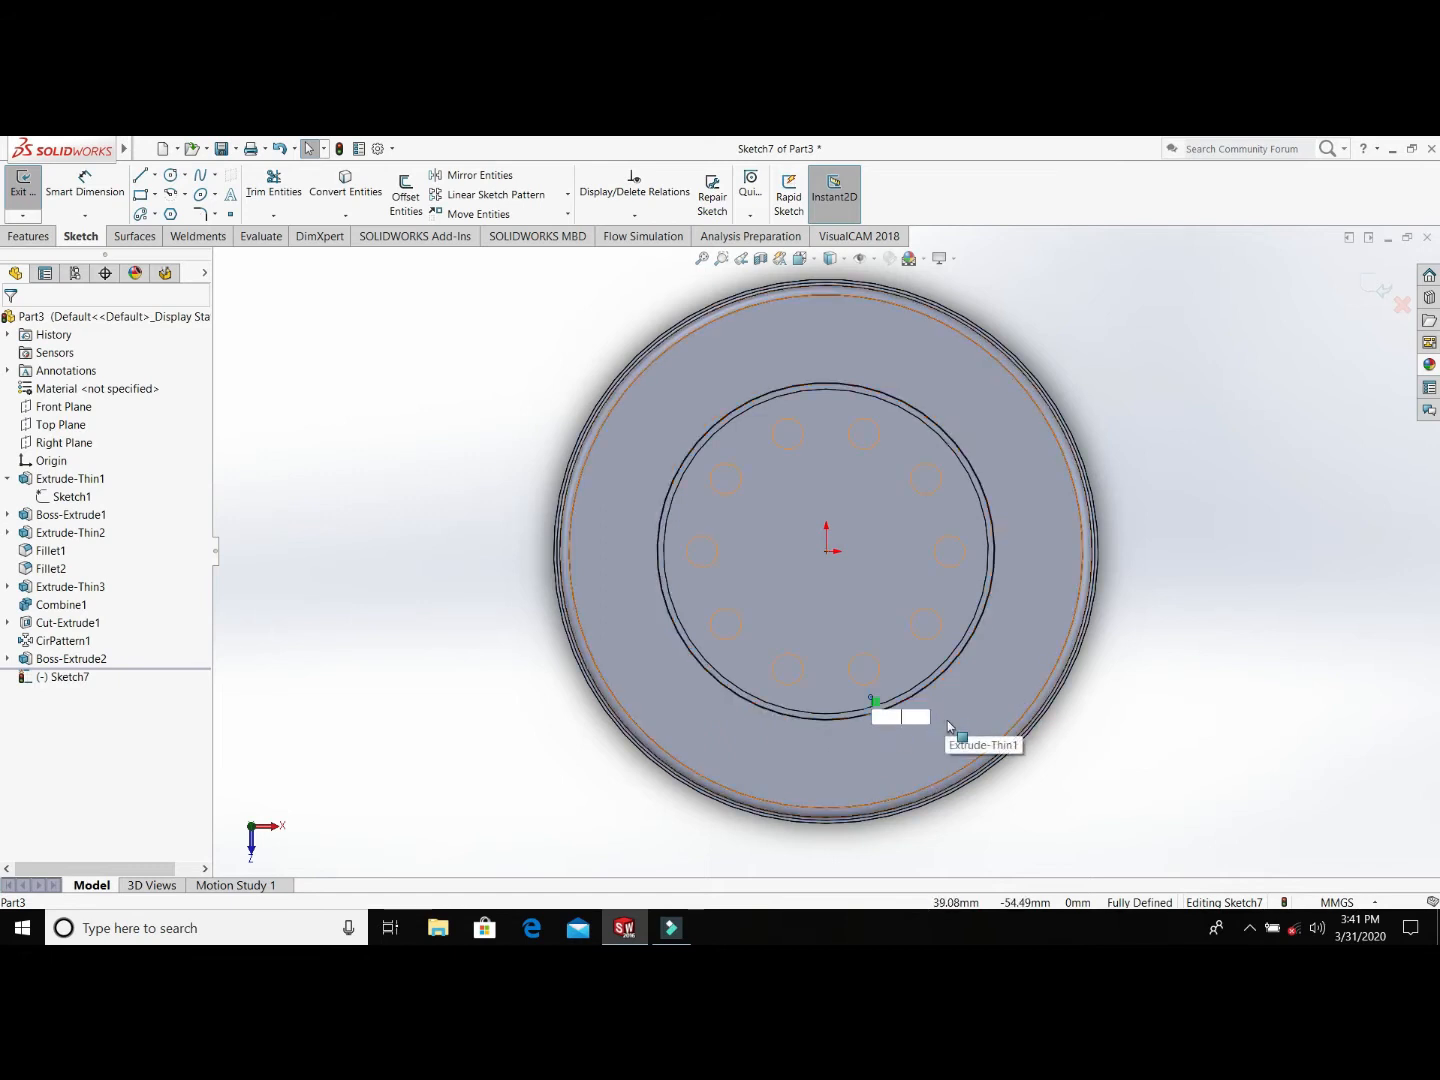
type("-2")
key("Return")
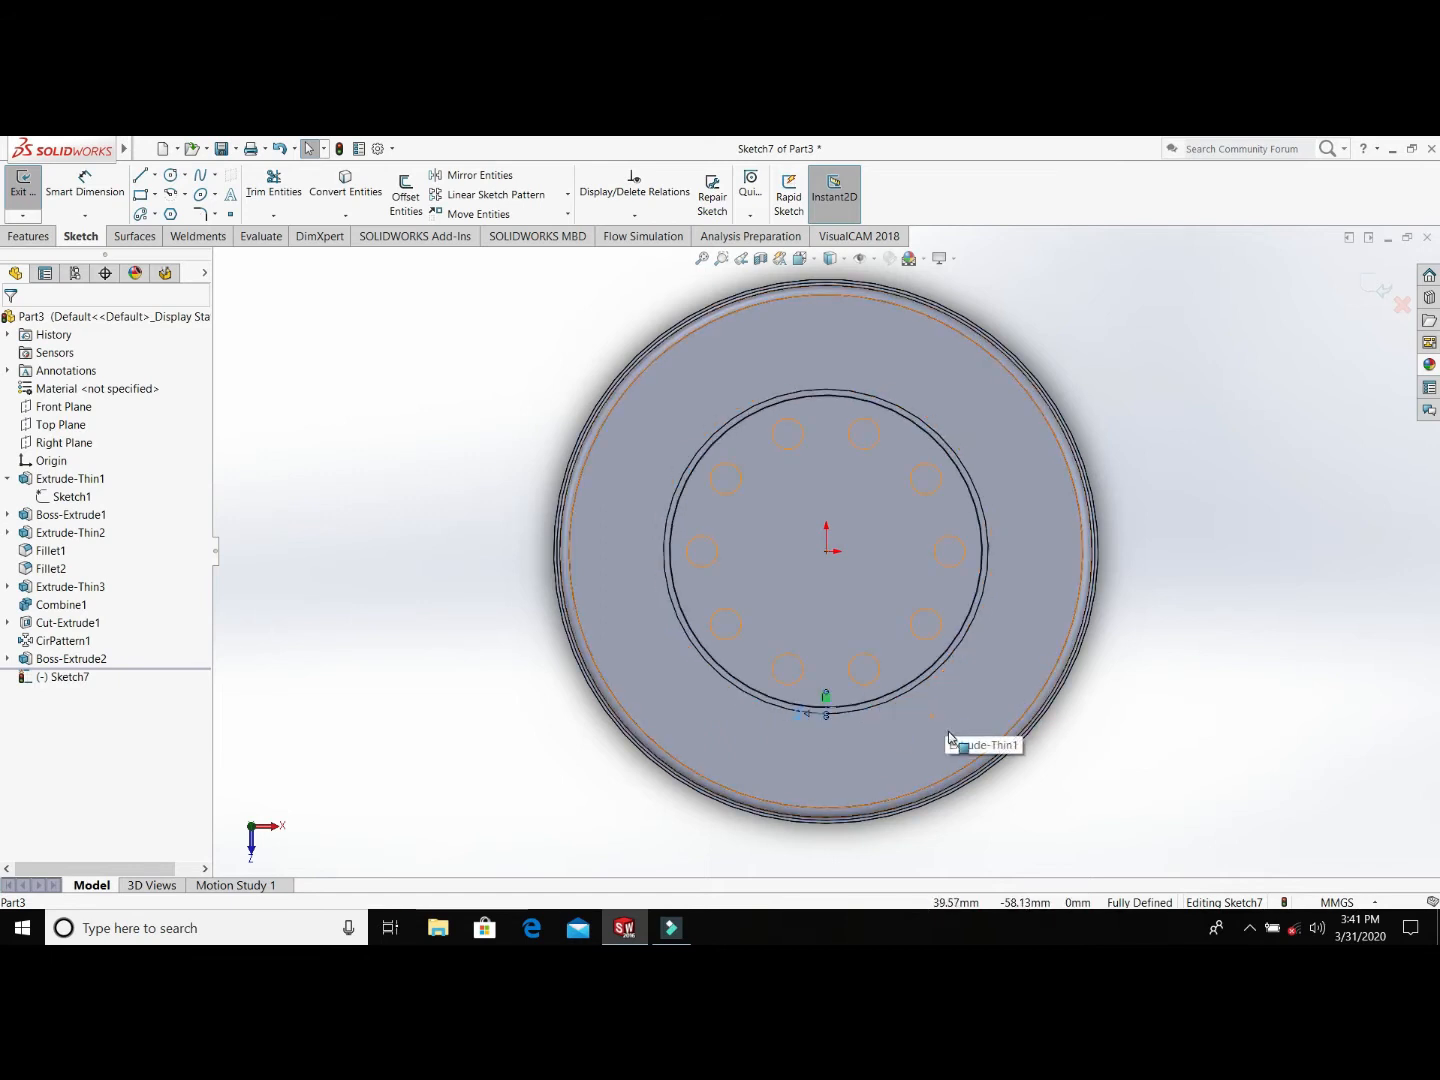
Step: Set up an extruded cut of the offset circle that ends up to the disc's underside face
middle_click_drag(830, 672, 878, 490)
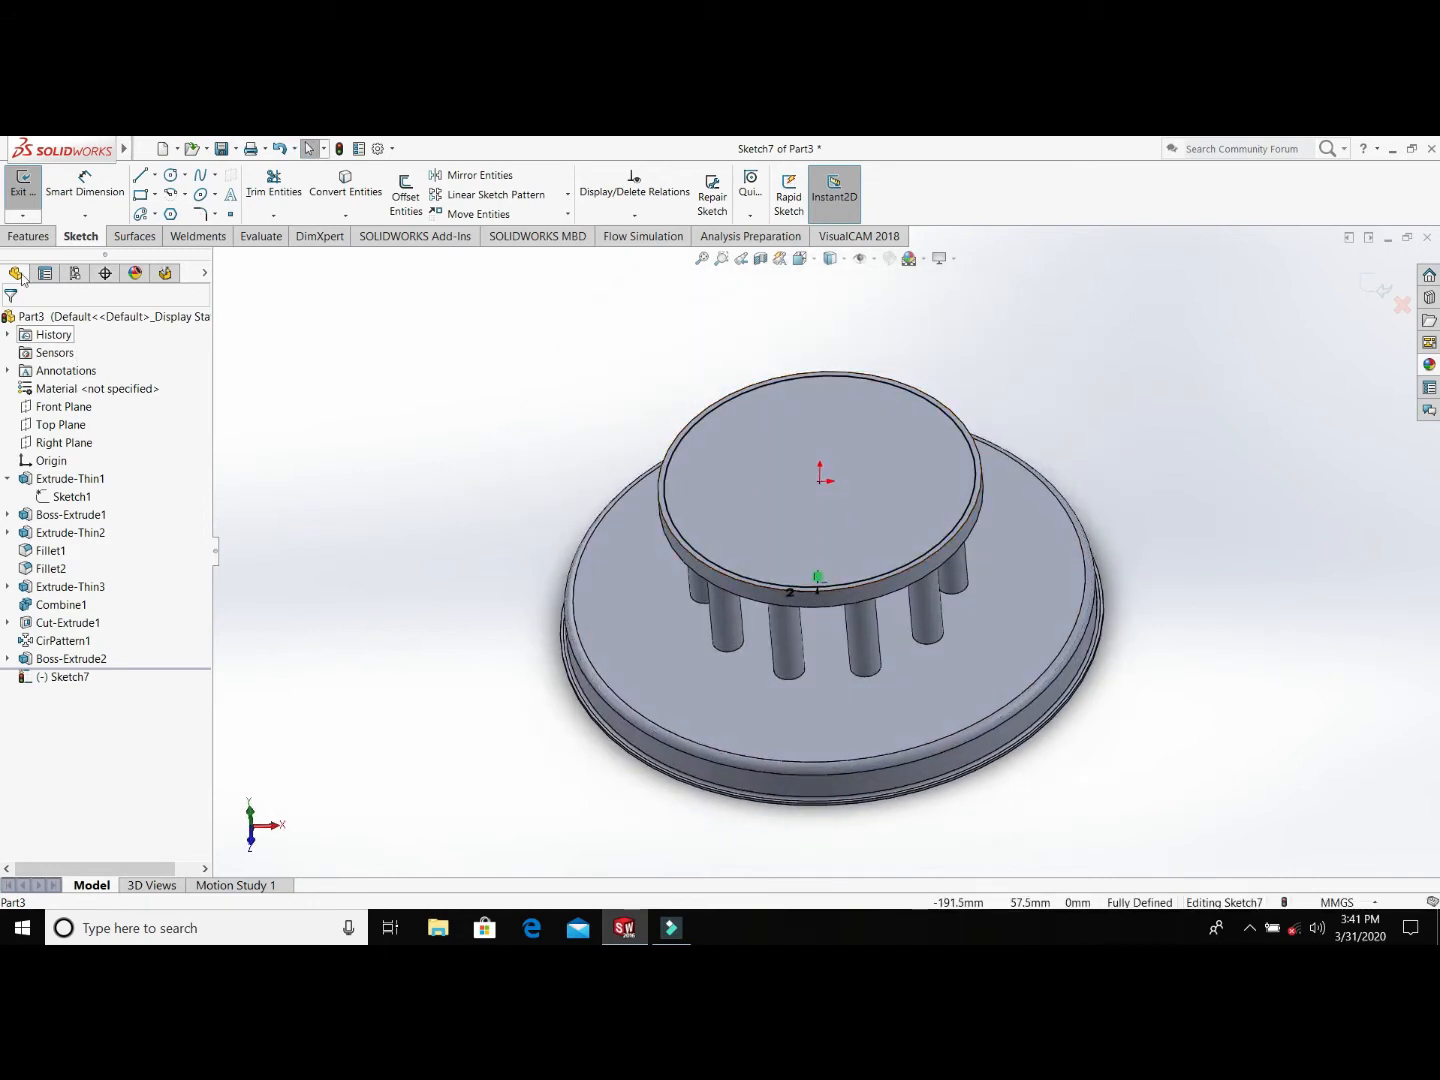
left_click(28, 238)
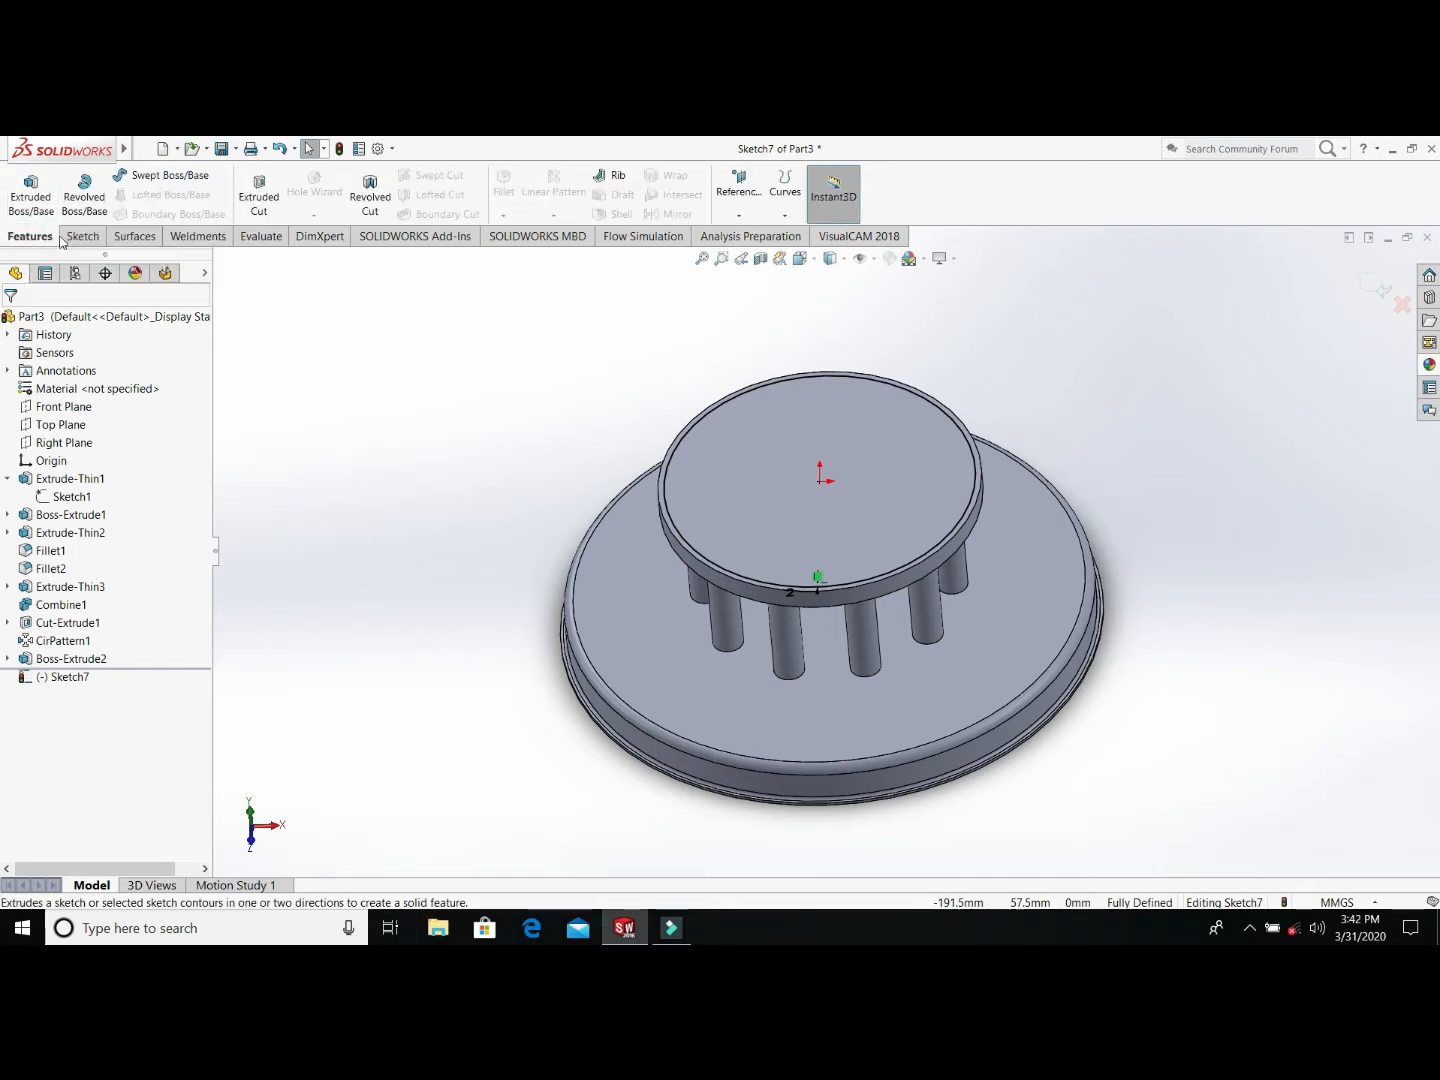
left_click(262, 196)
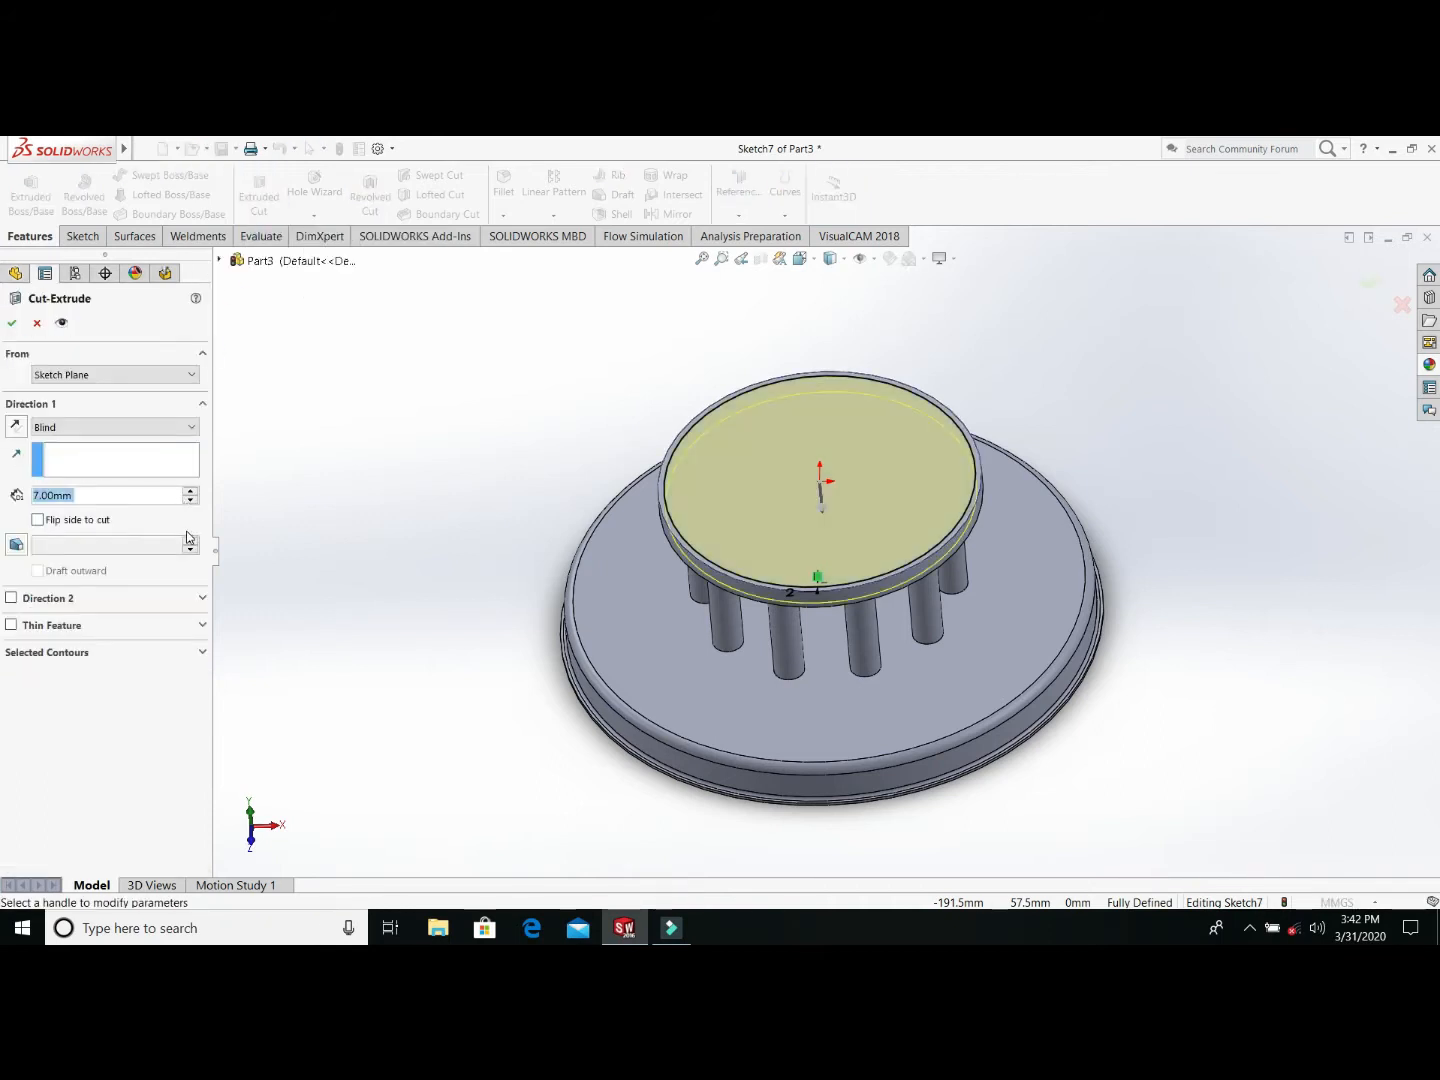
middle_click_drag(476, 509, 486, 201)
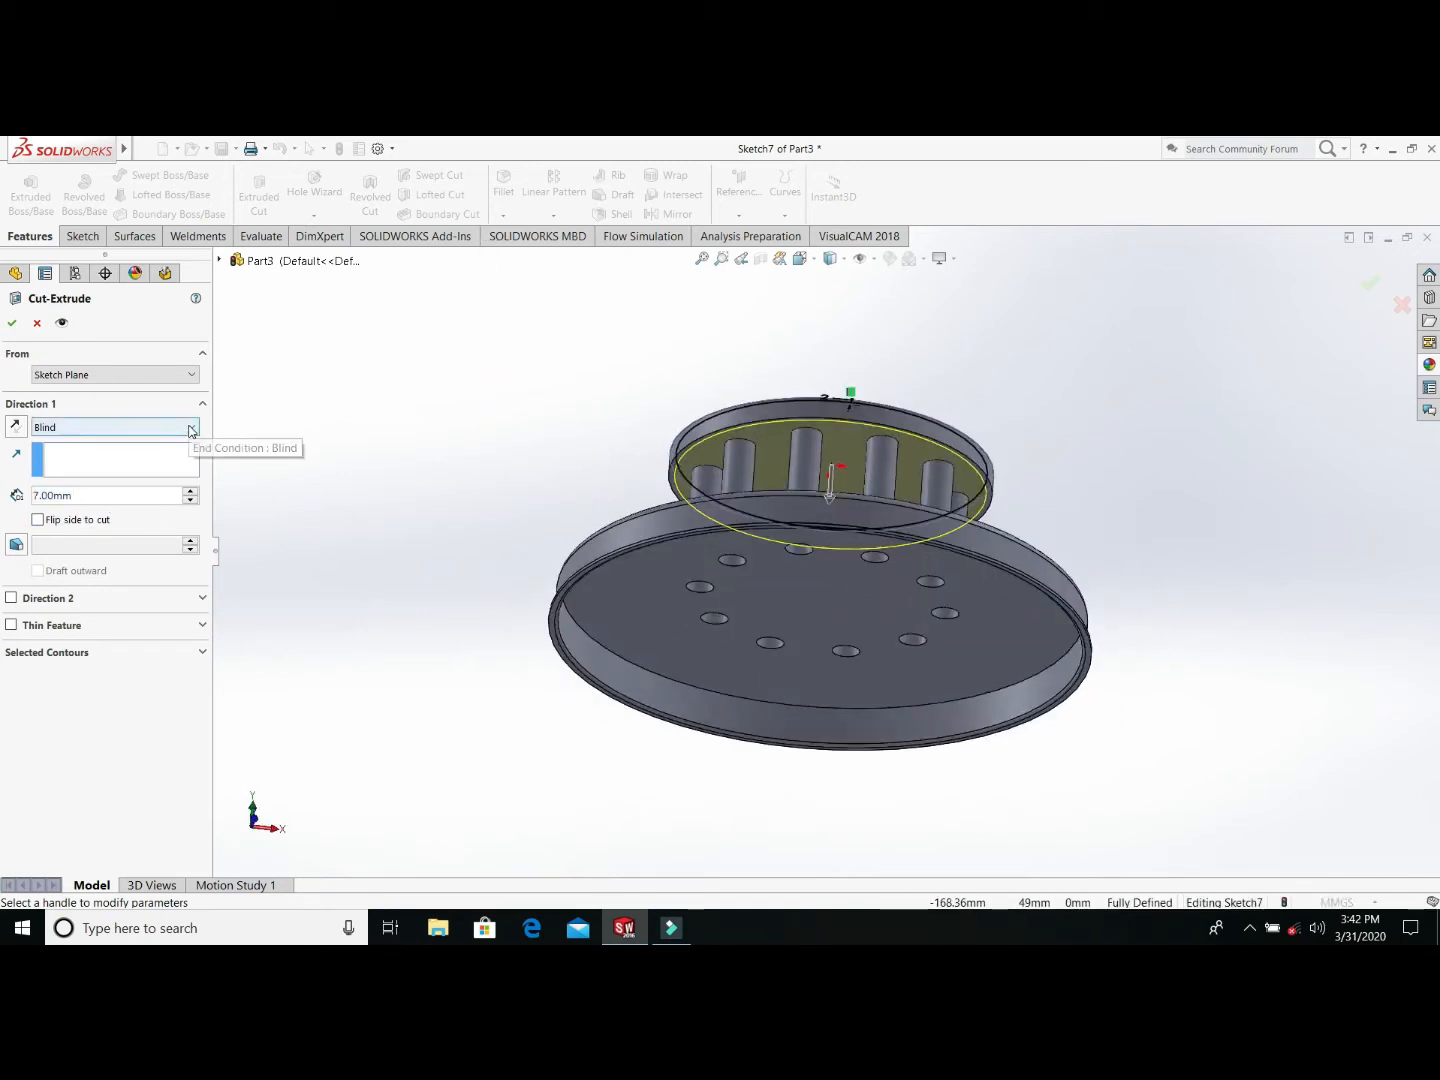
left_click(189, 428)
left_click(150, 507)
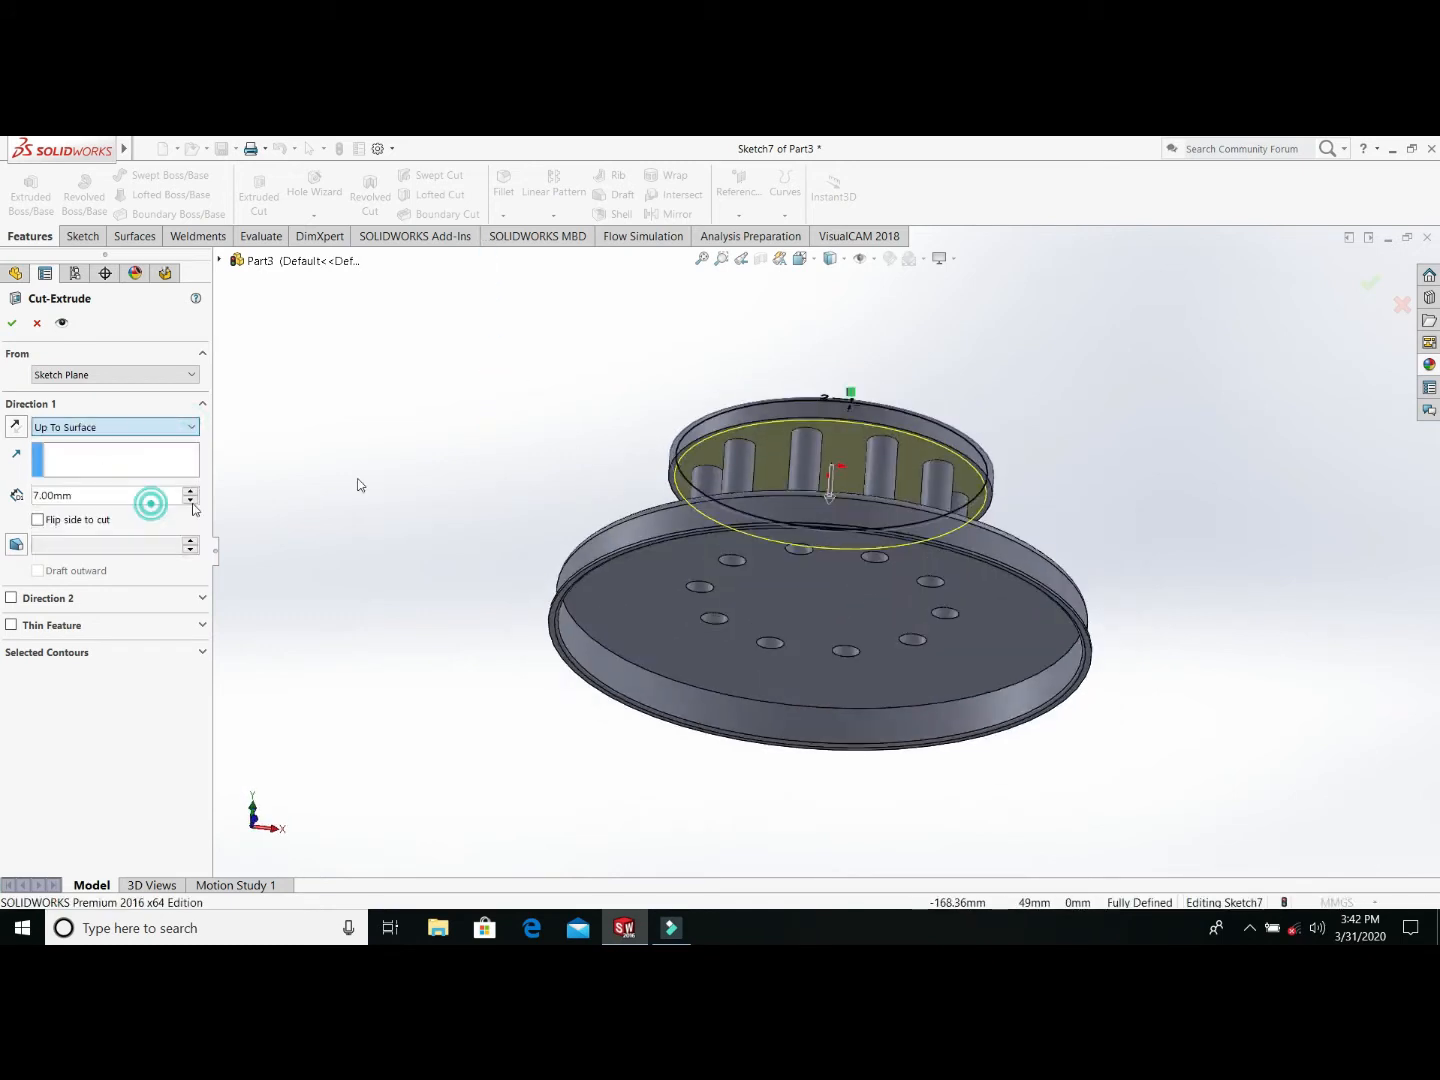
left_click(709, 455)
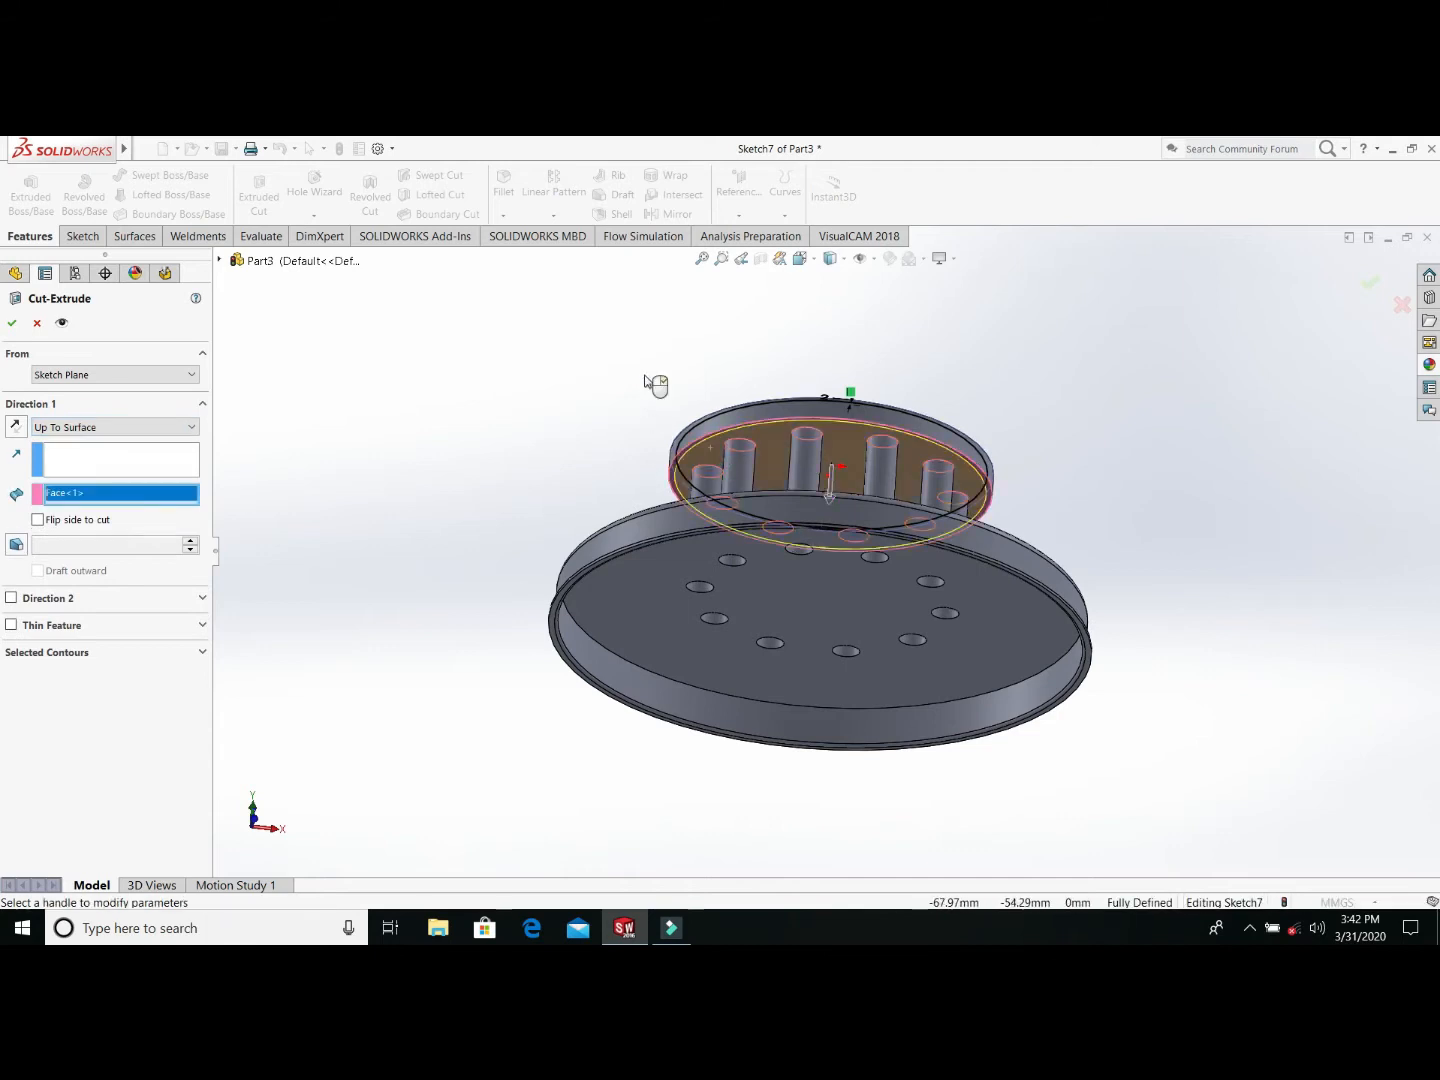
middle_click_drag(651, 384, 641, 581)
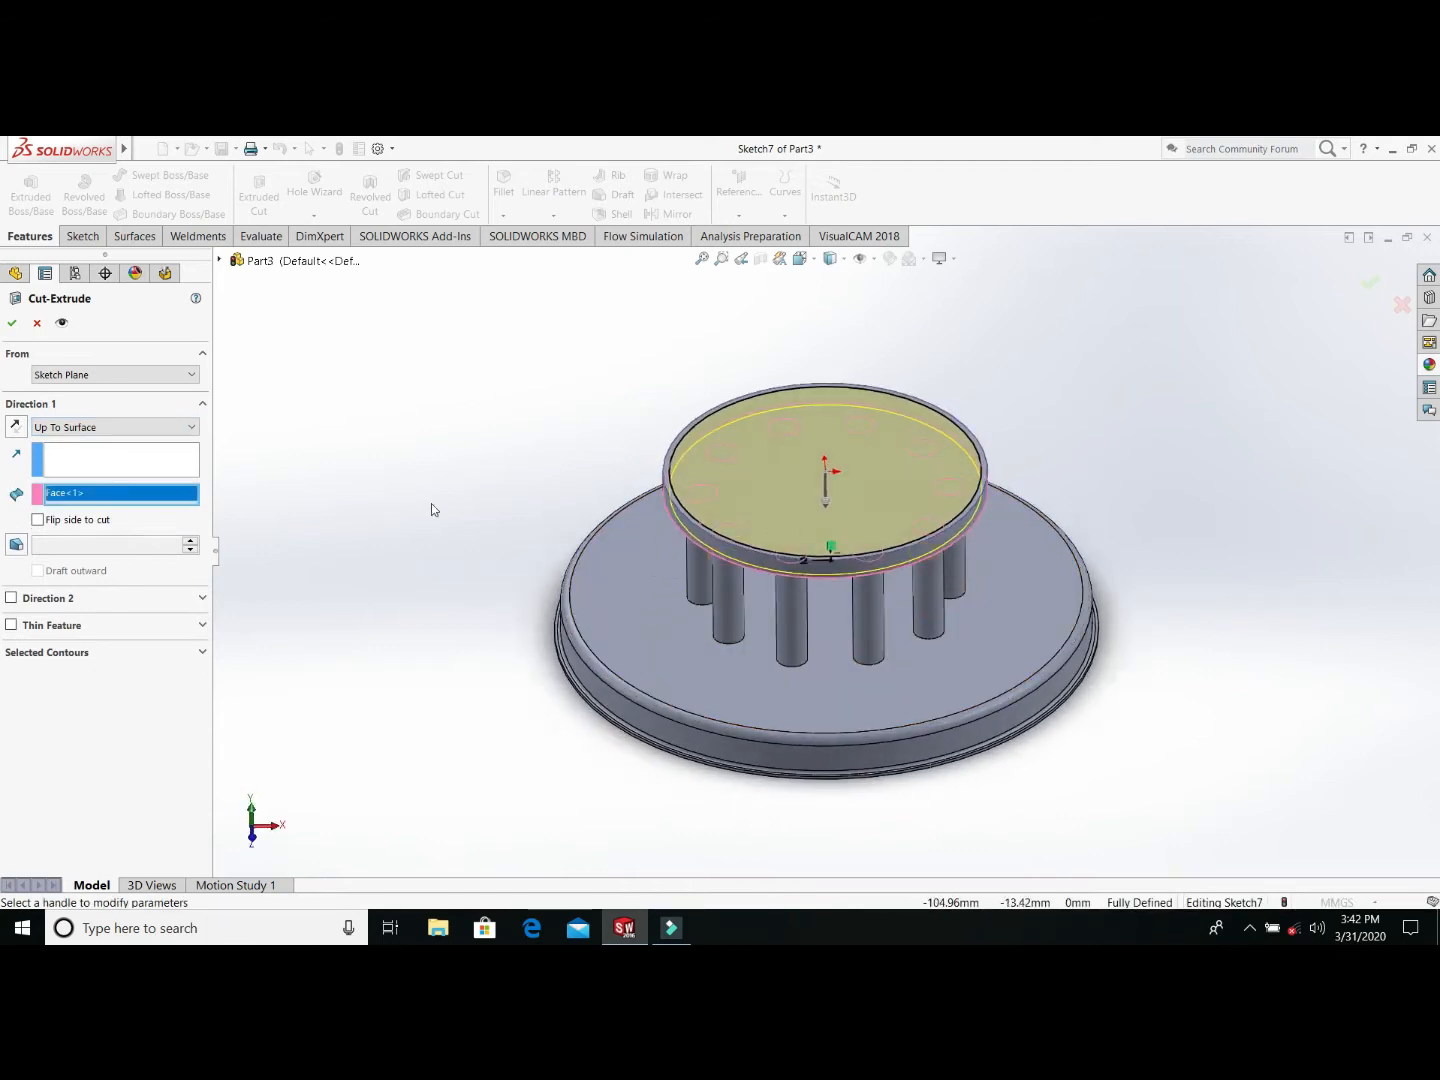
Step: Make the cut a 13 mm one-direction thin feature running inward from the offset circle, and finish it keeping all bodies
left_click(11, 625)
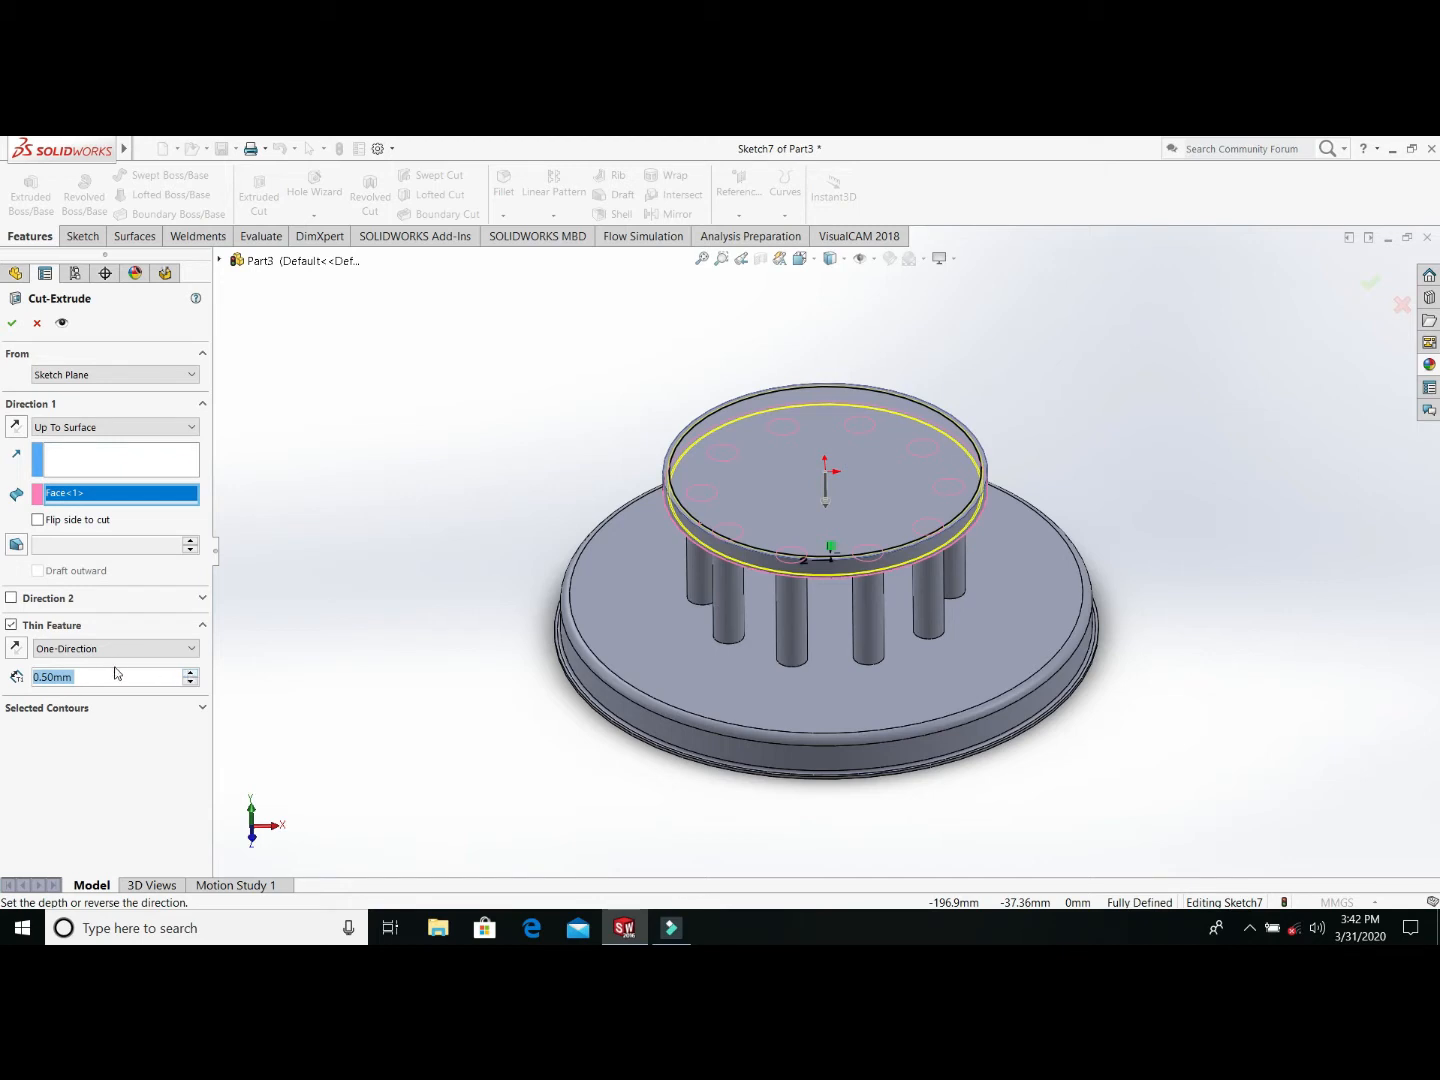
type("13")
key("Return")
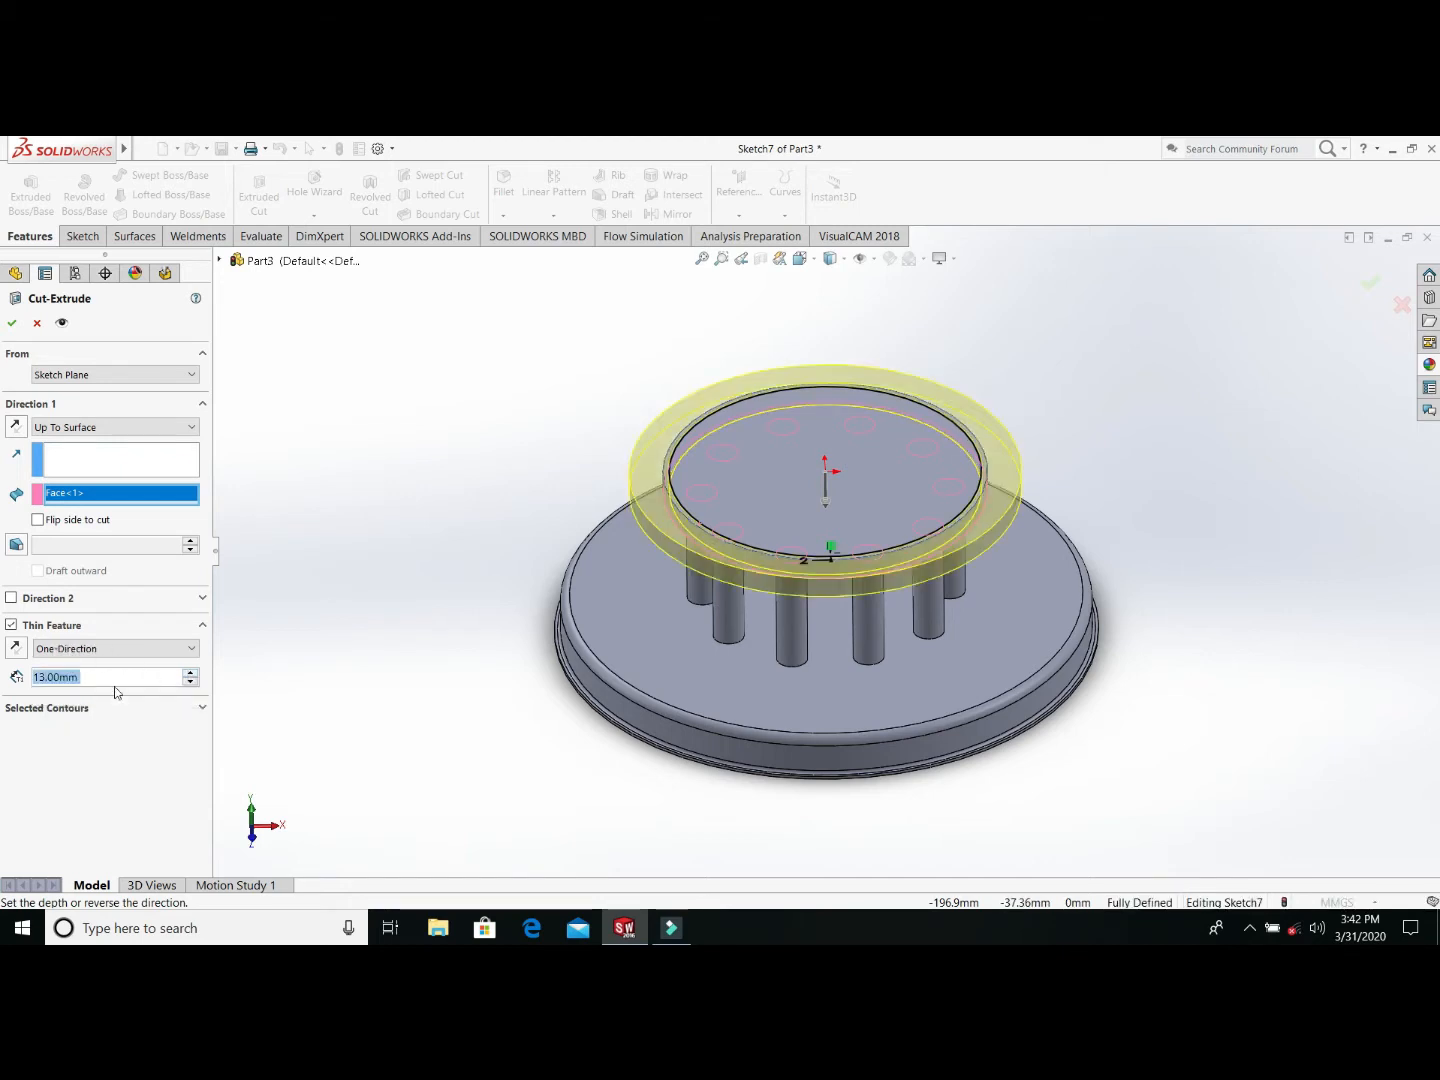
left_click(14, 650)
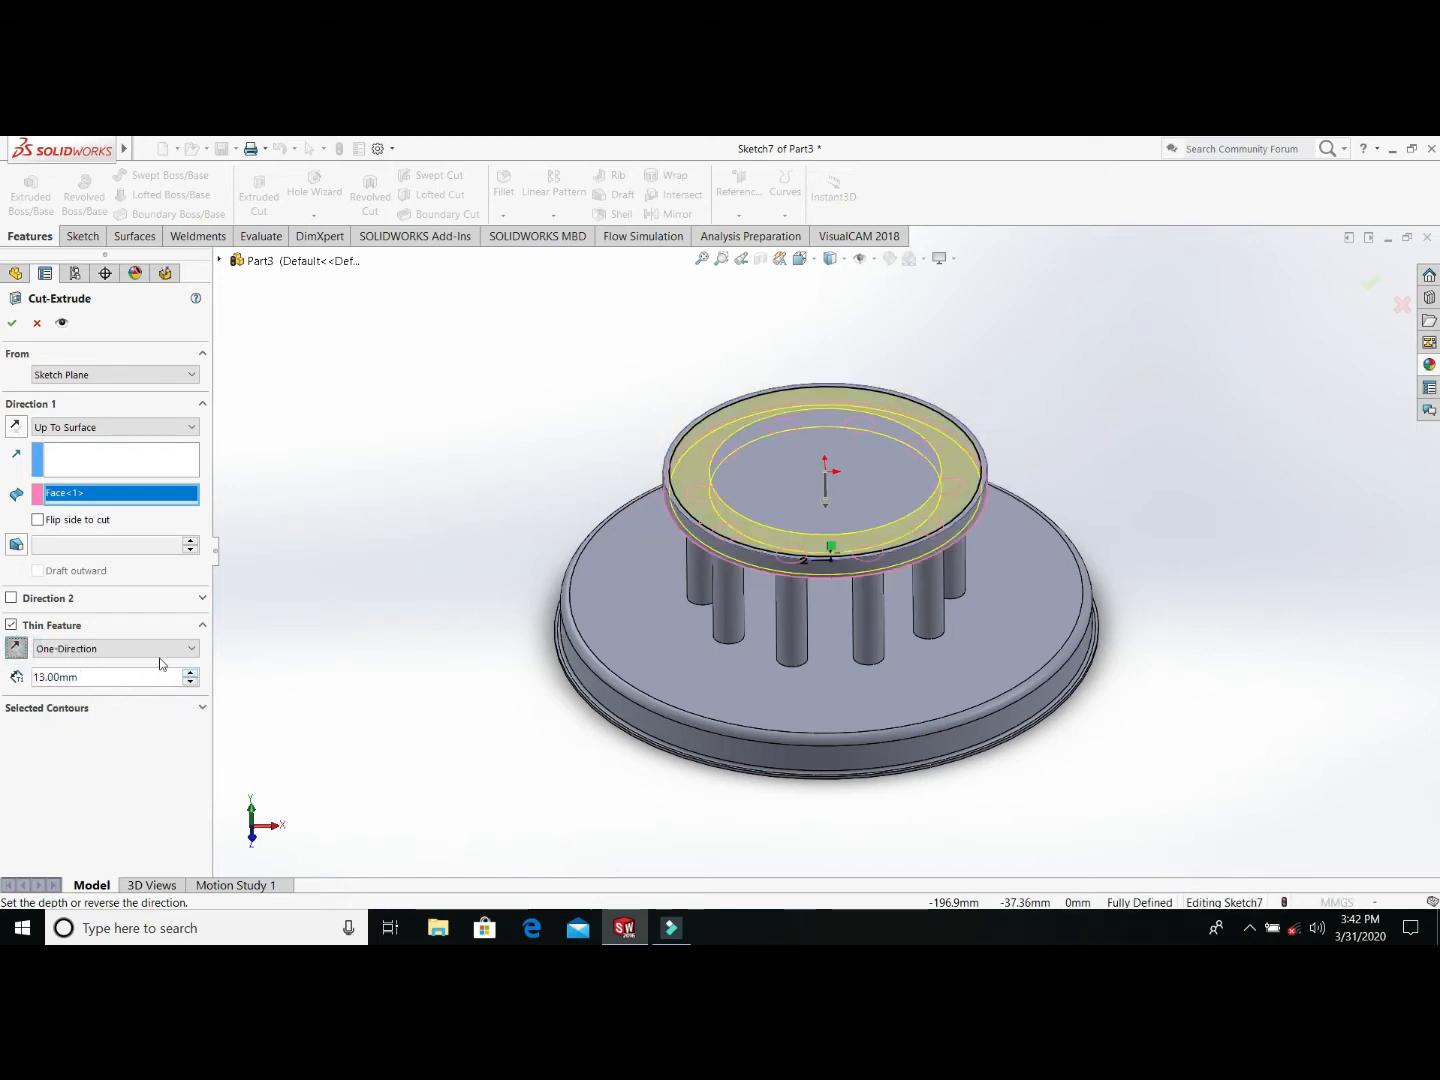
middle_click_drag(363, 591, 384, 636)
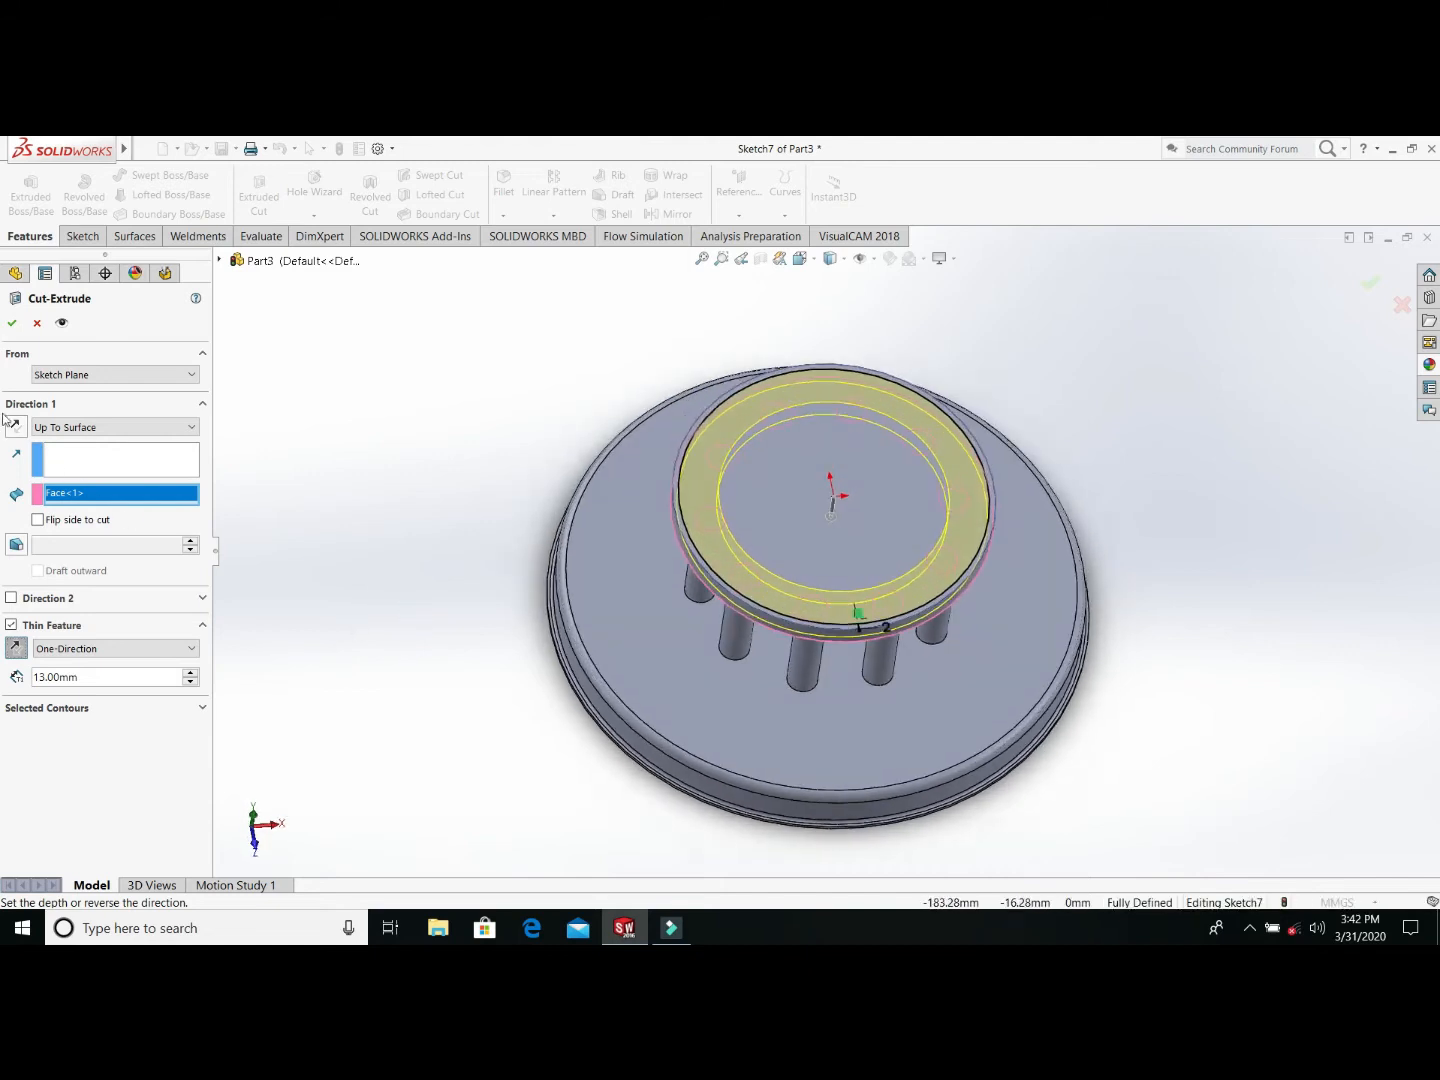
left_click(13, 322)
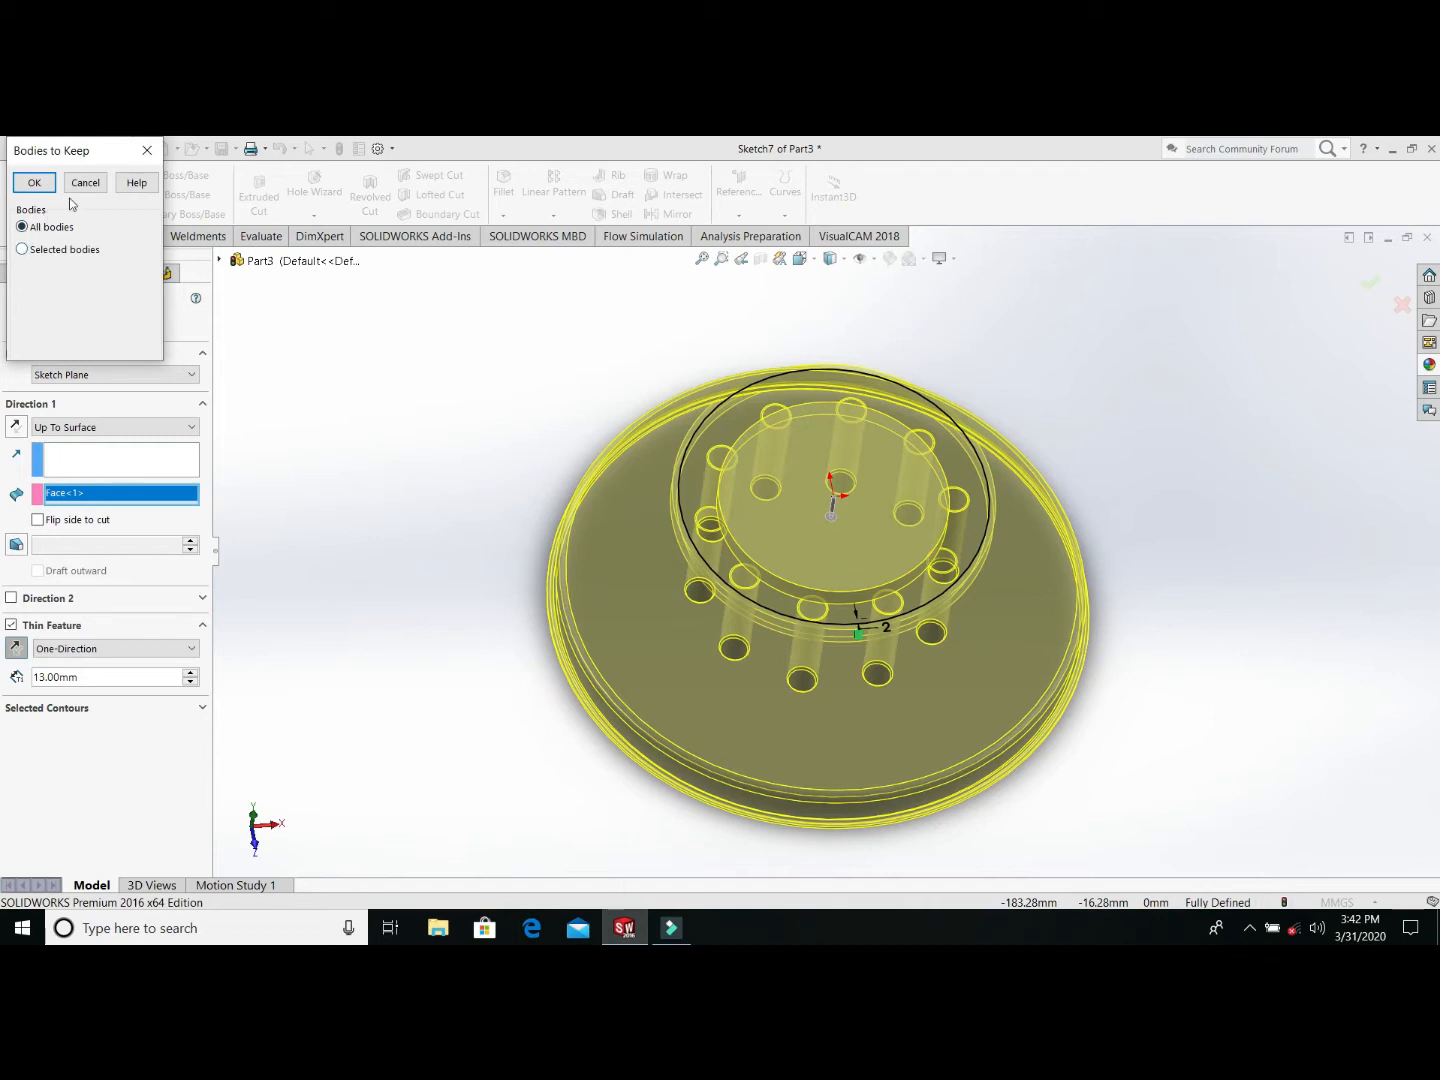
left_click(34, 183)
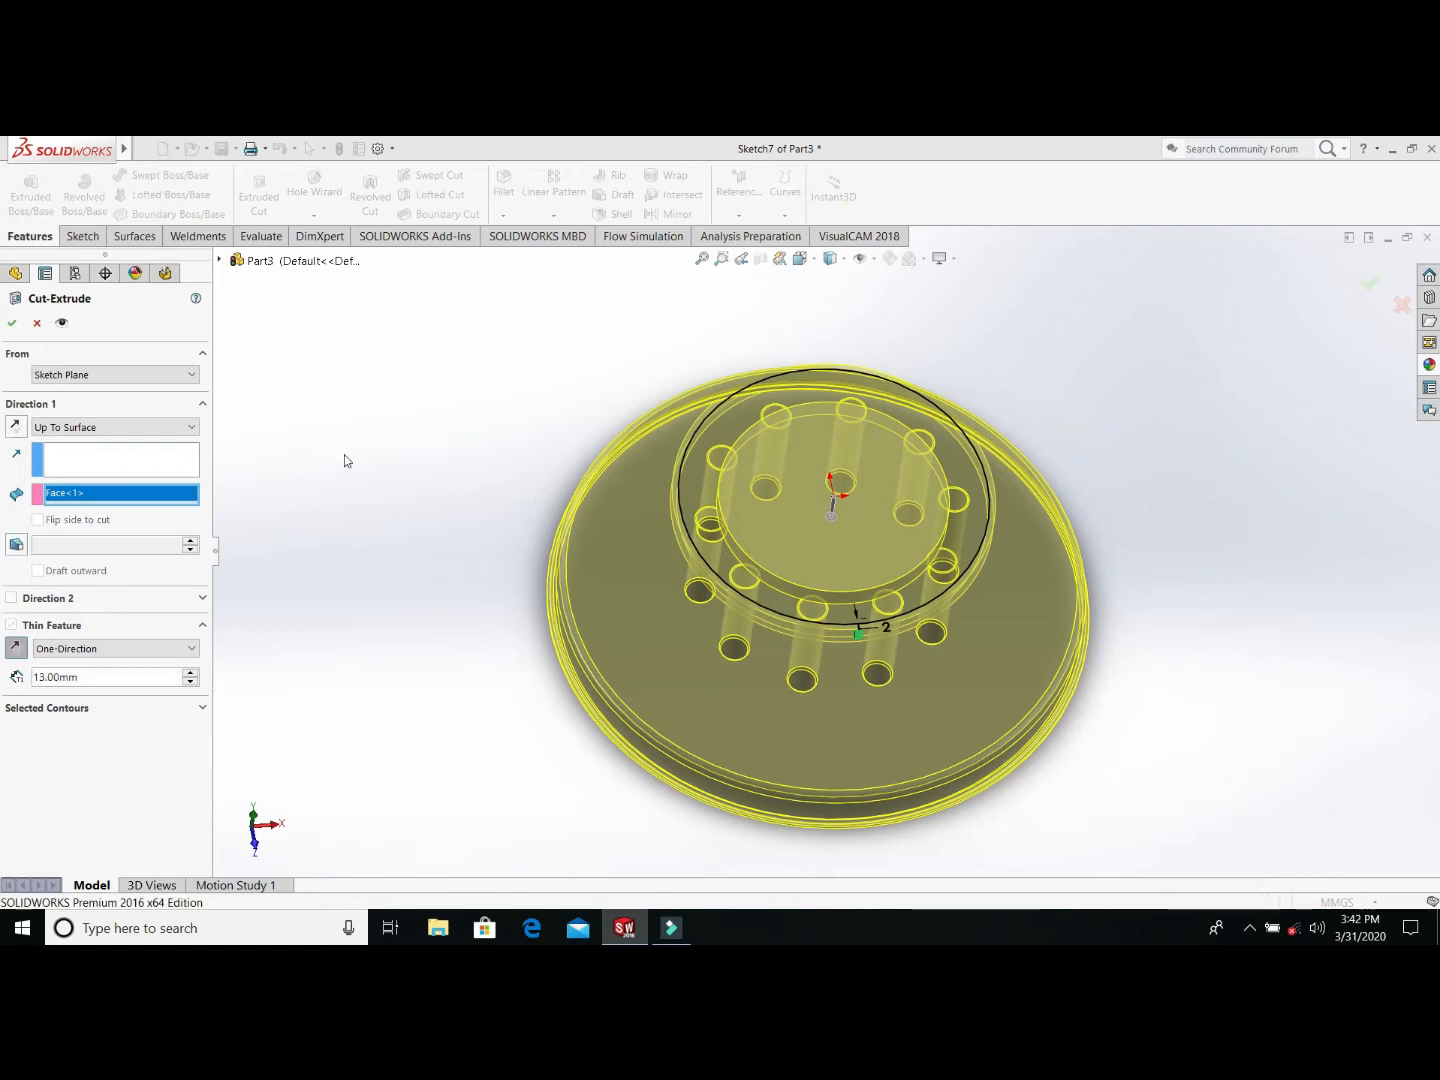
key("Return")
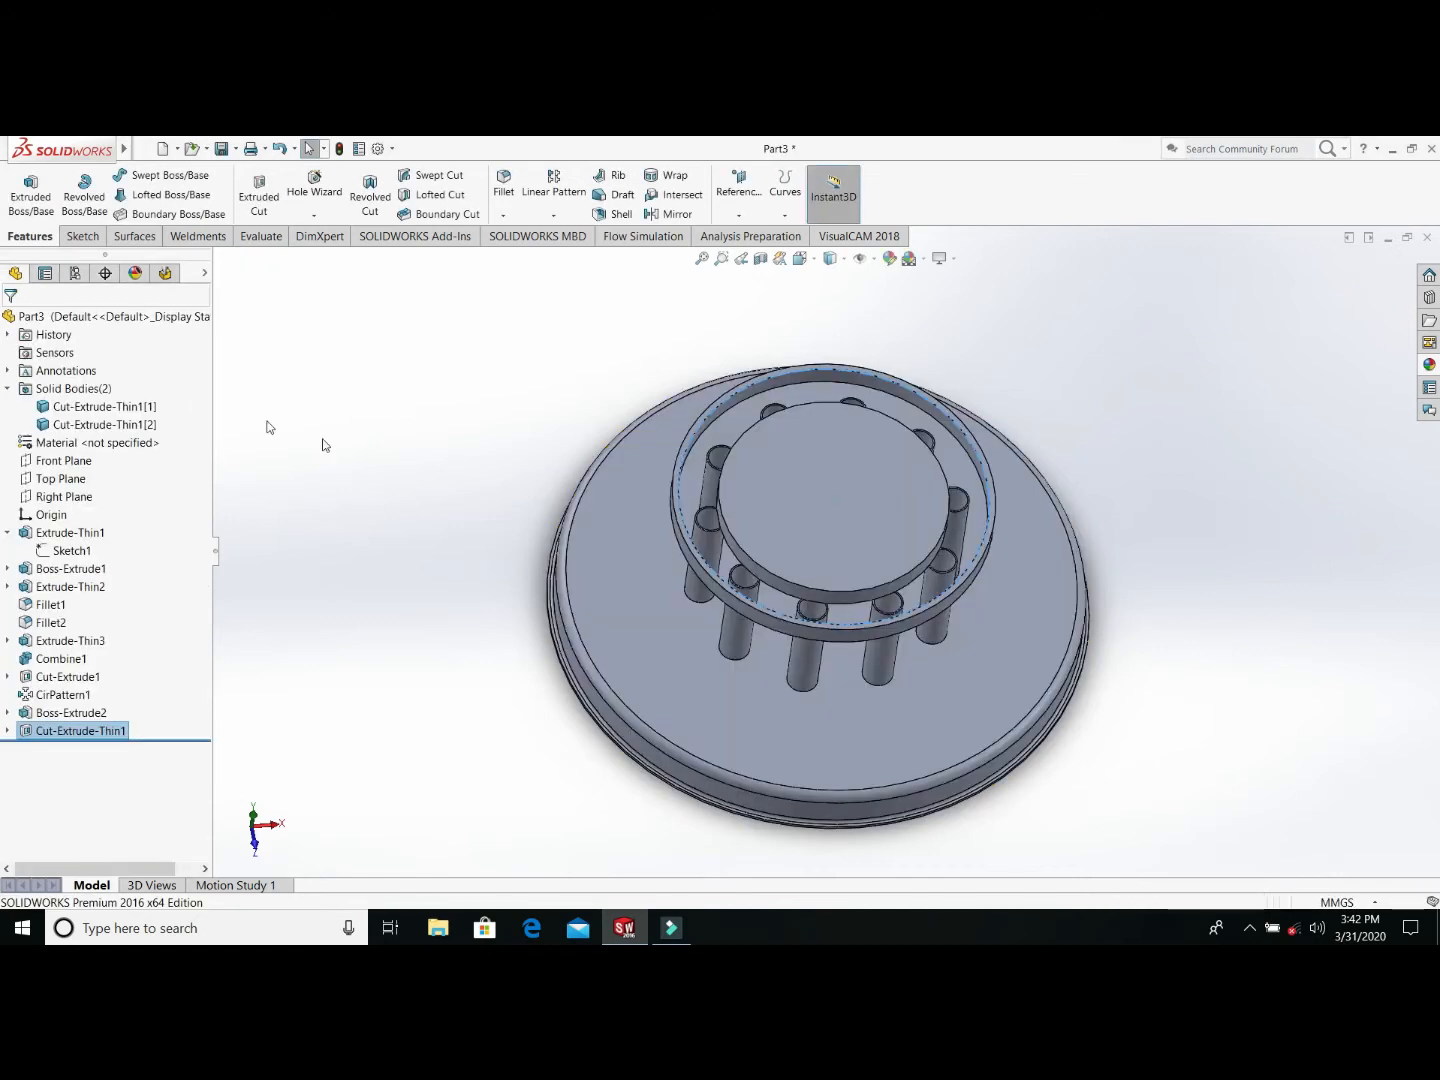
Step: Edit the top disc's extrusion to add a second blind direction of 2 mm downward over the tube ends
middle_click_drag(522, 526, 540, 365)
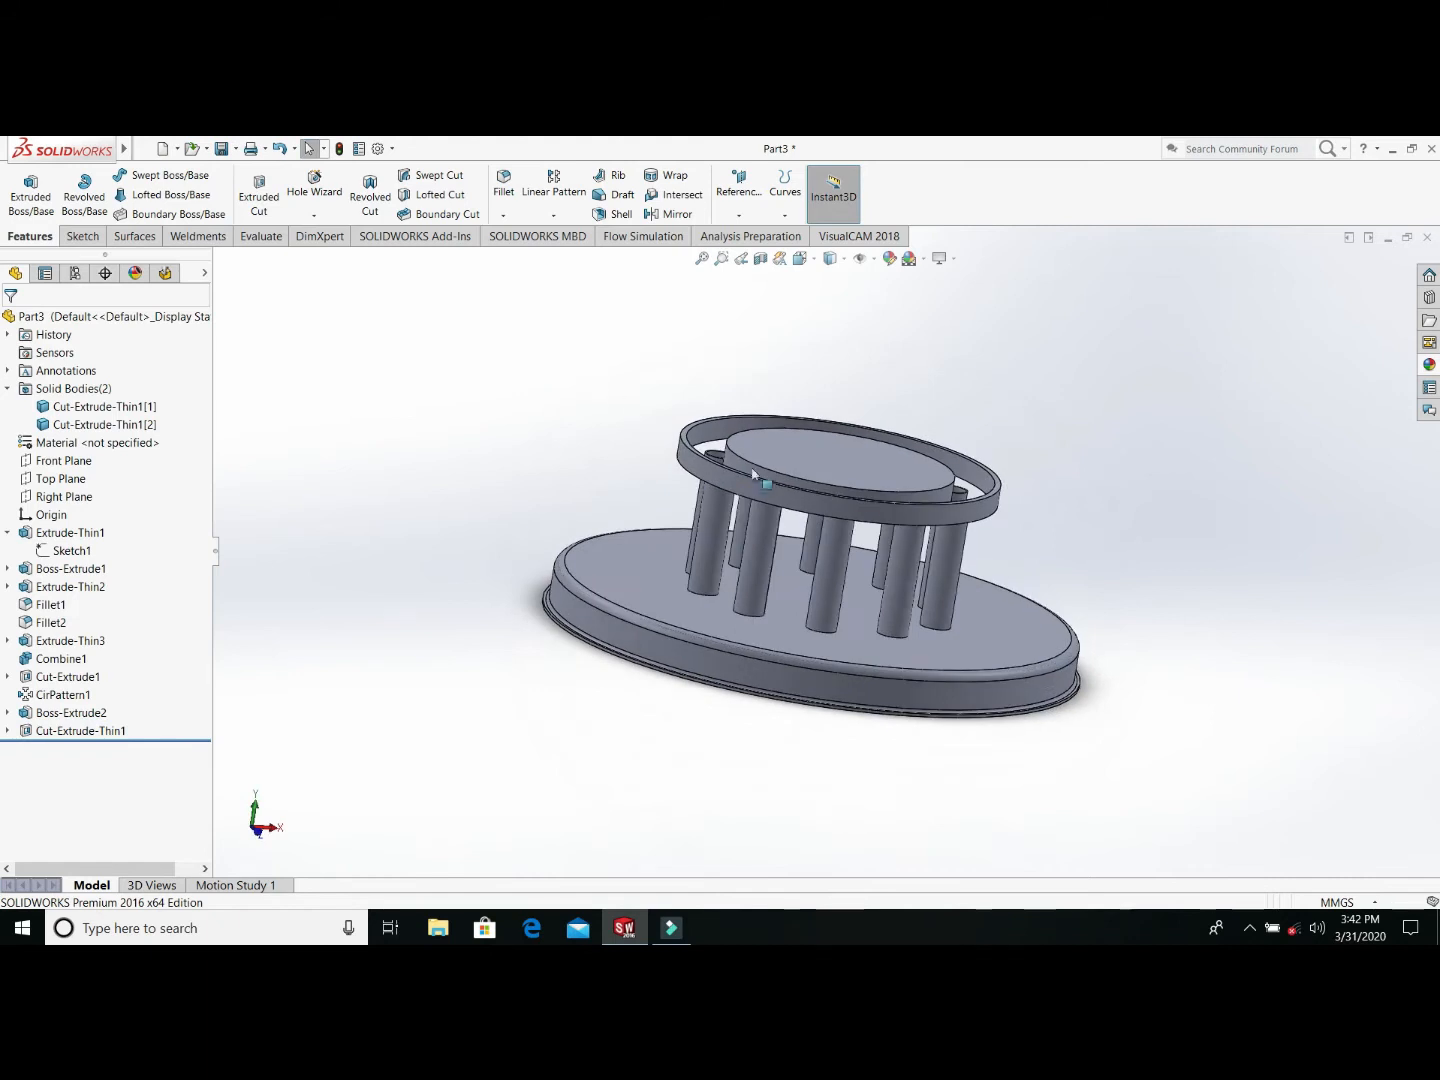
scroll(802, 509, "down", 3)
middle_click_drag(802, 509, 771, 572)
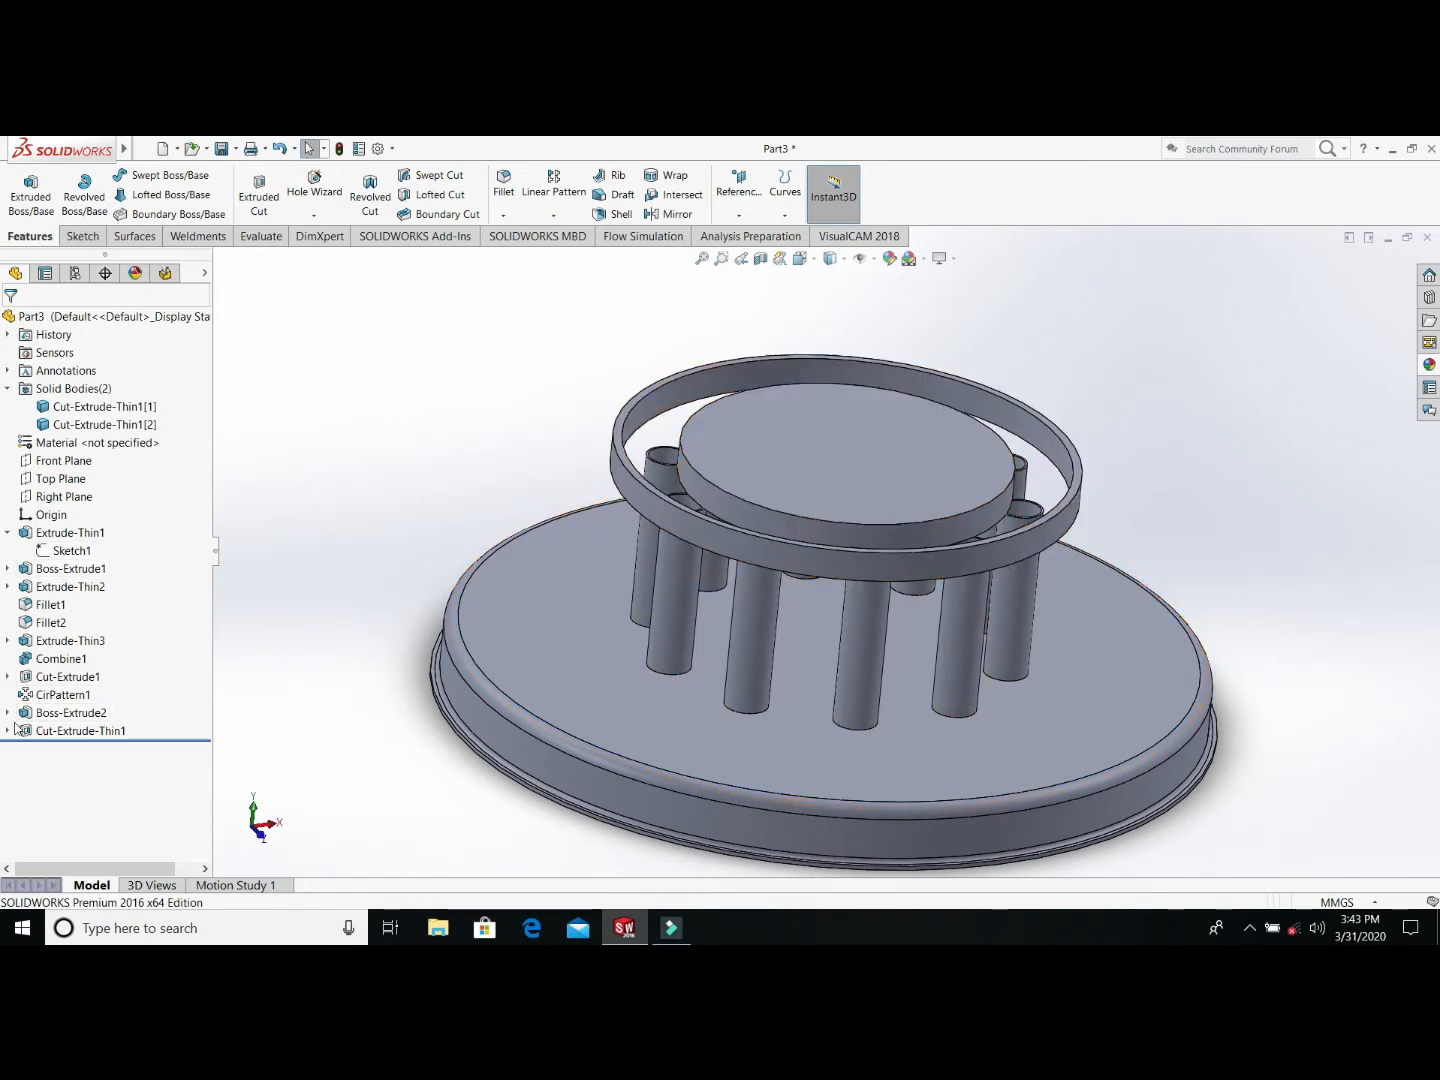
left_click(55, 713)
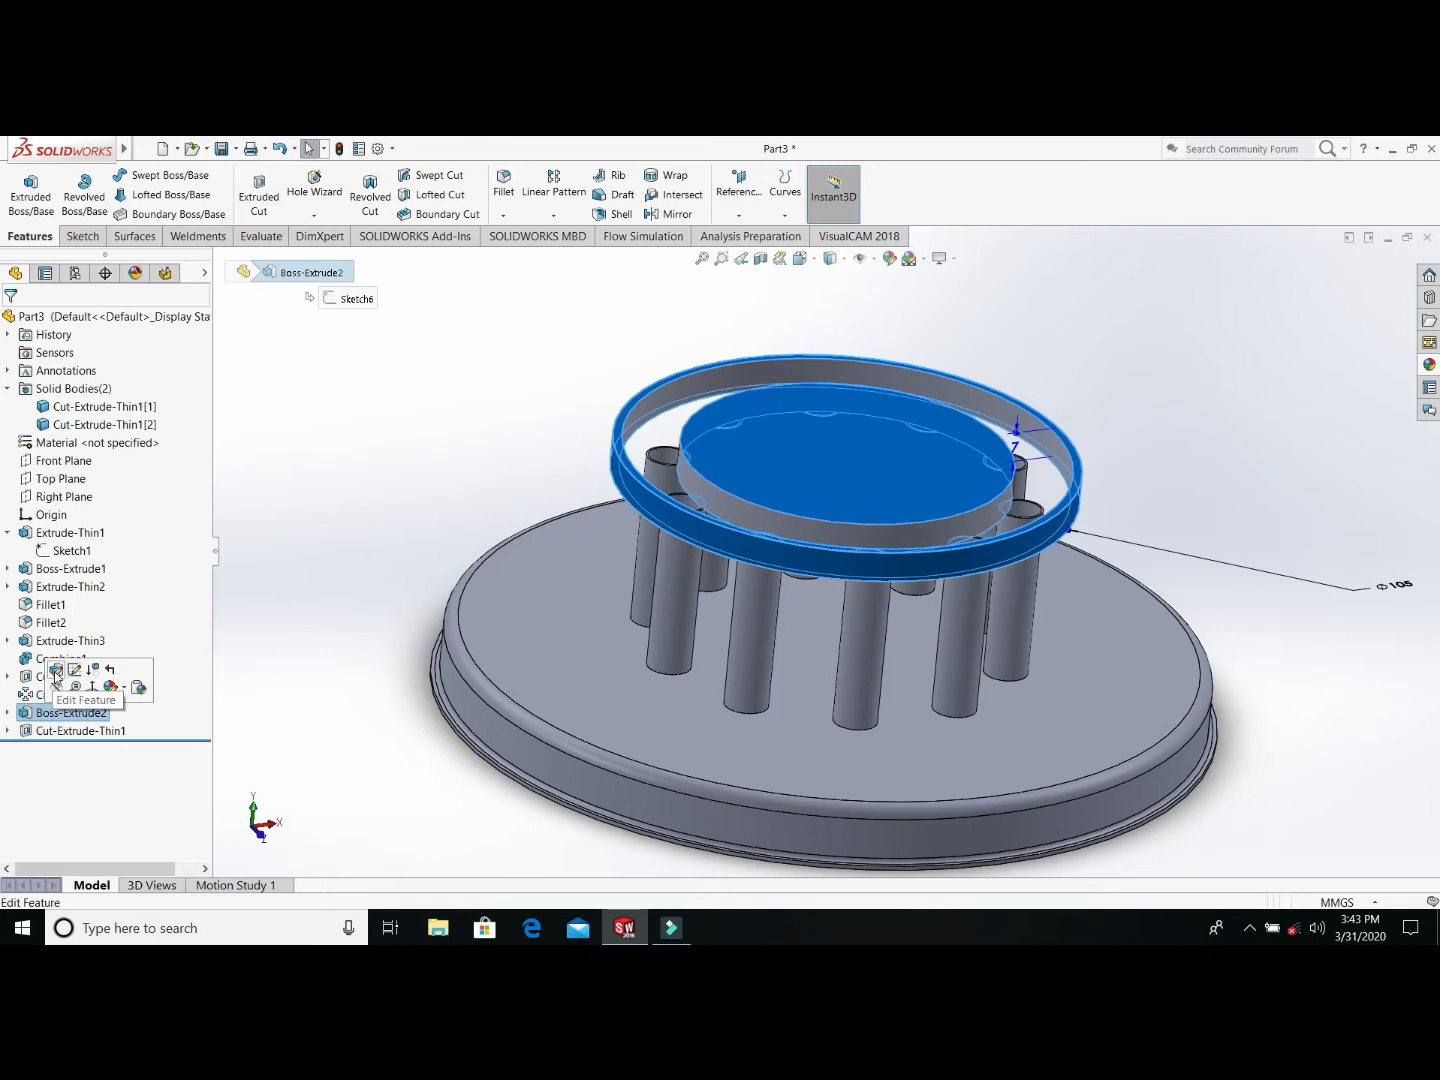
left_click(51, 672)
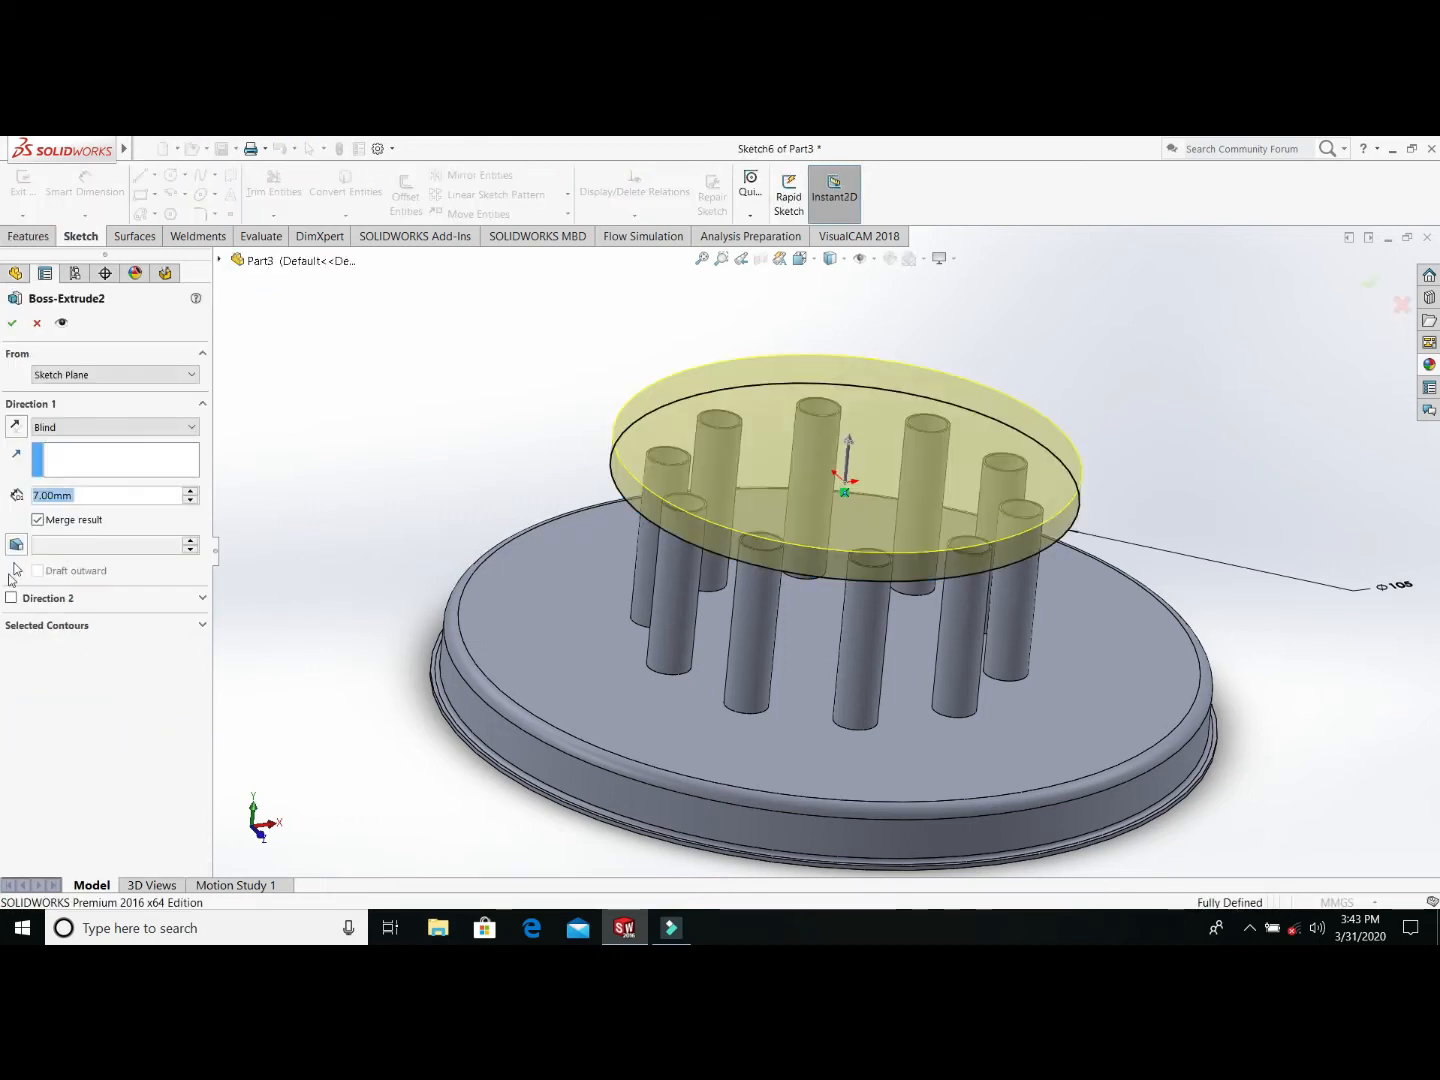
left_click(12, 597)
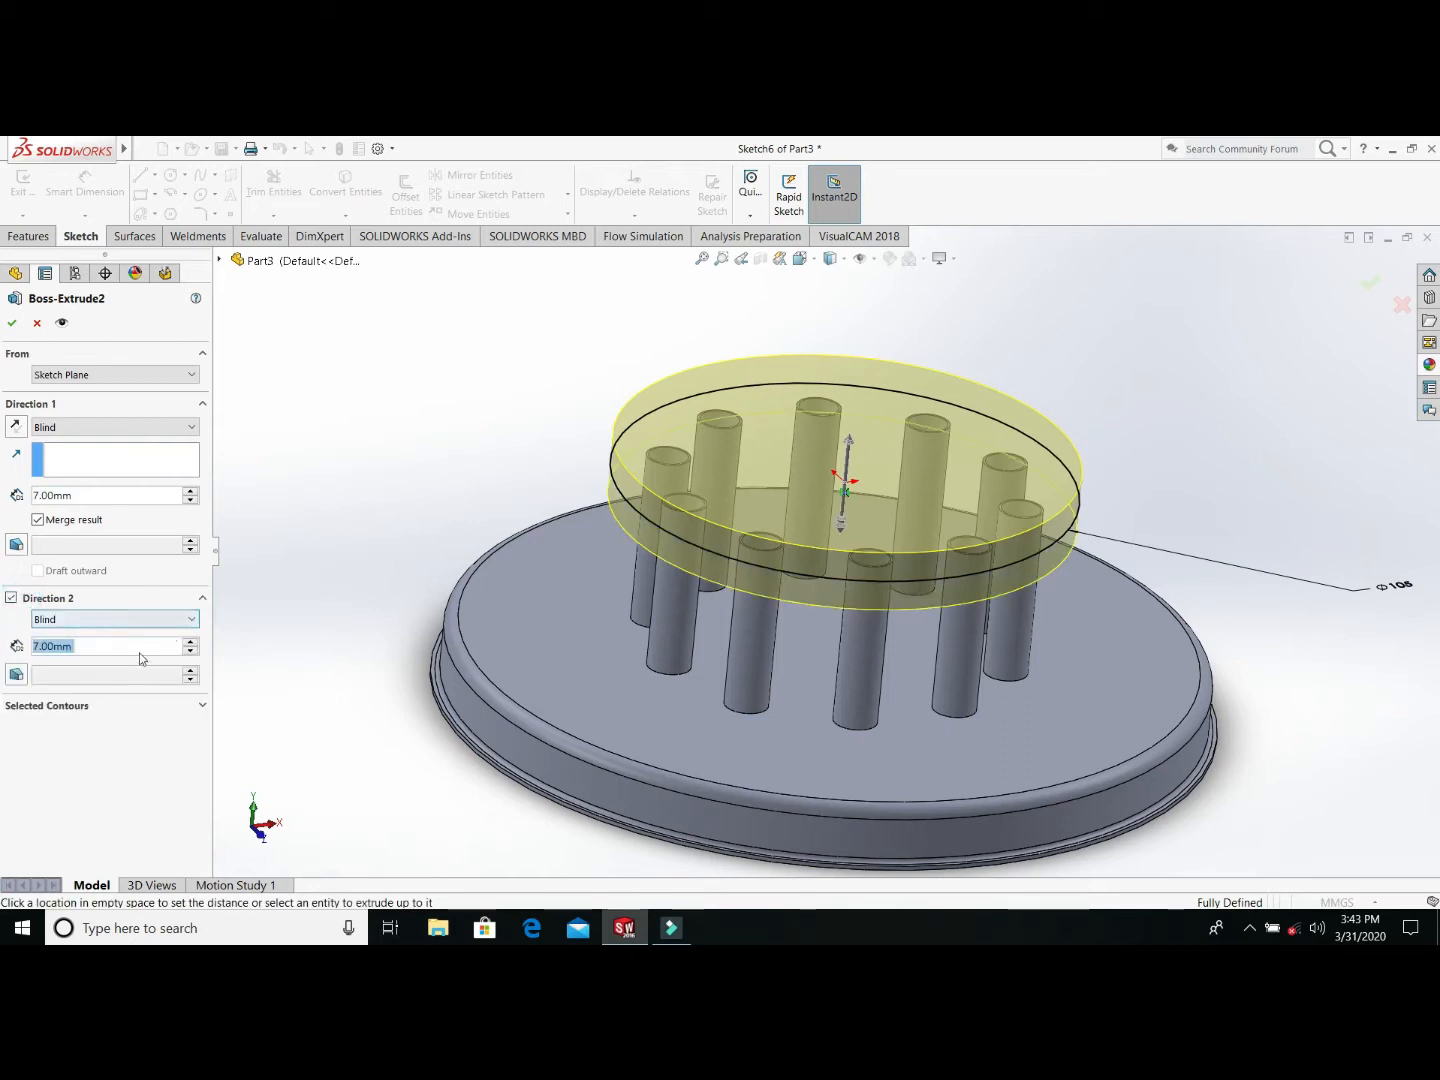
double_click(140, 648)
type("2")
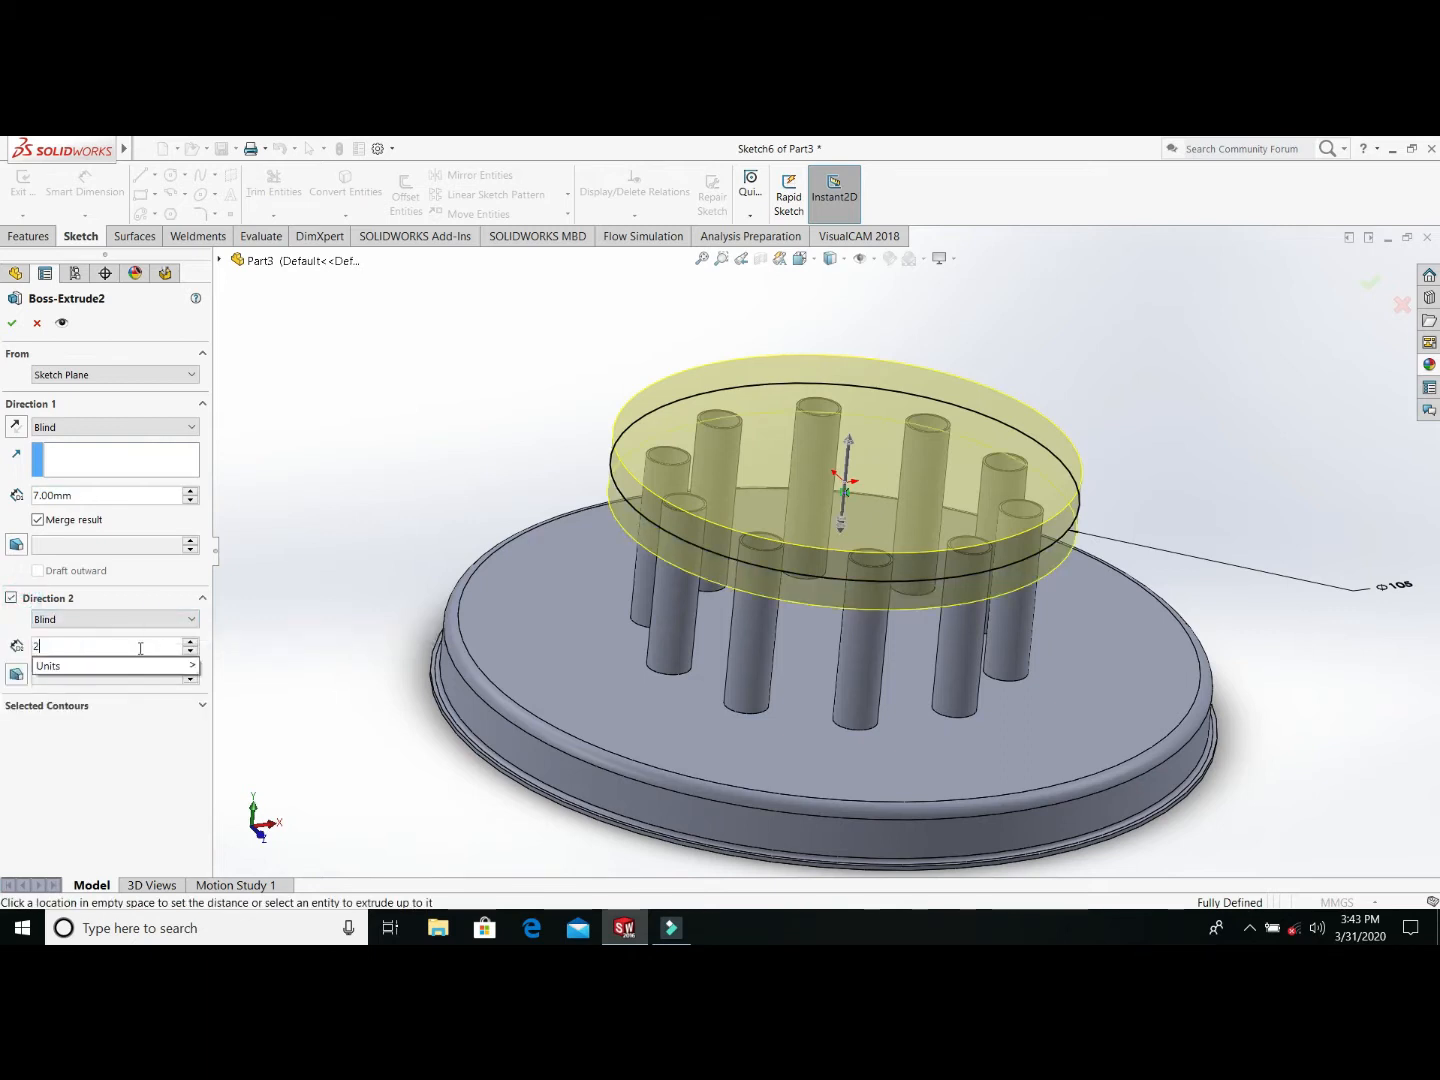
key("Return")
left_click(13, 324)
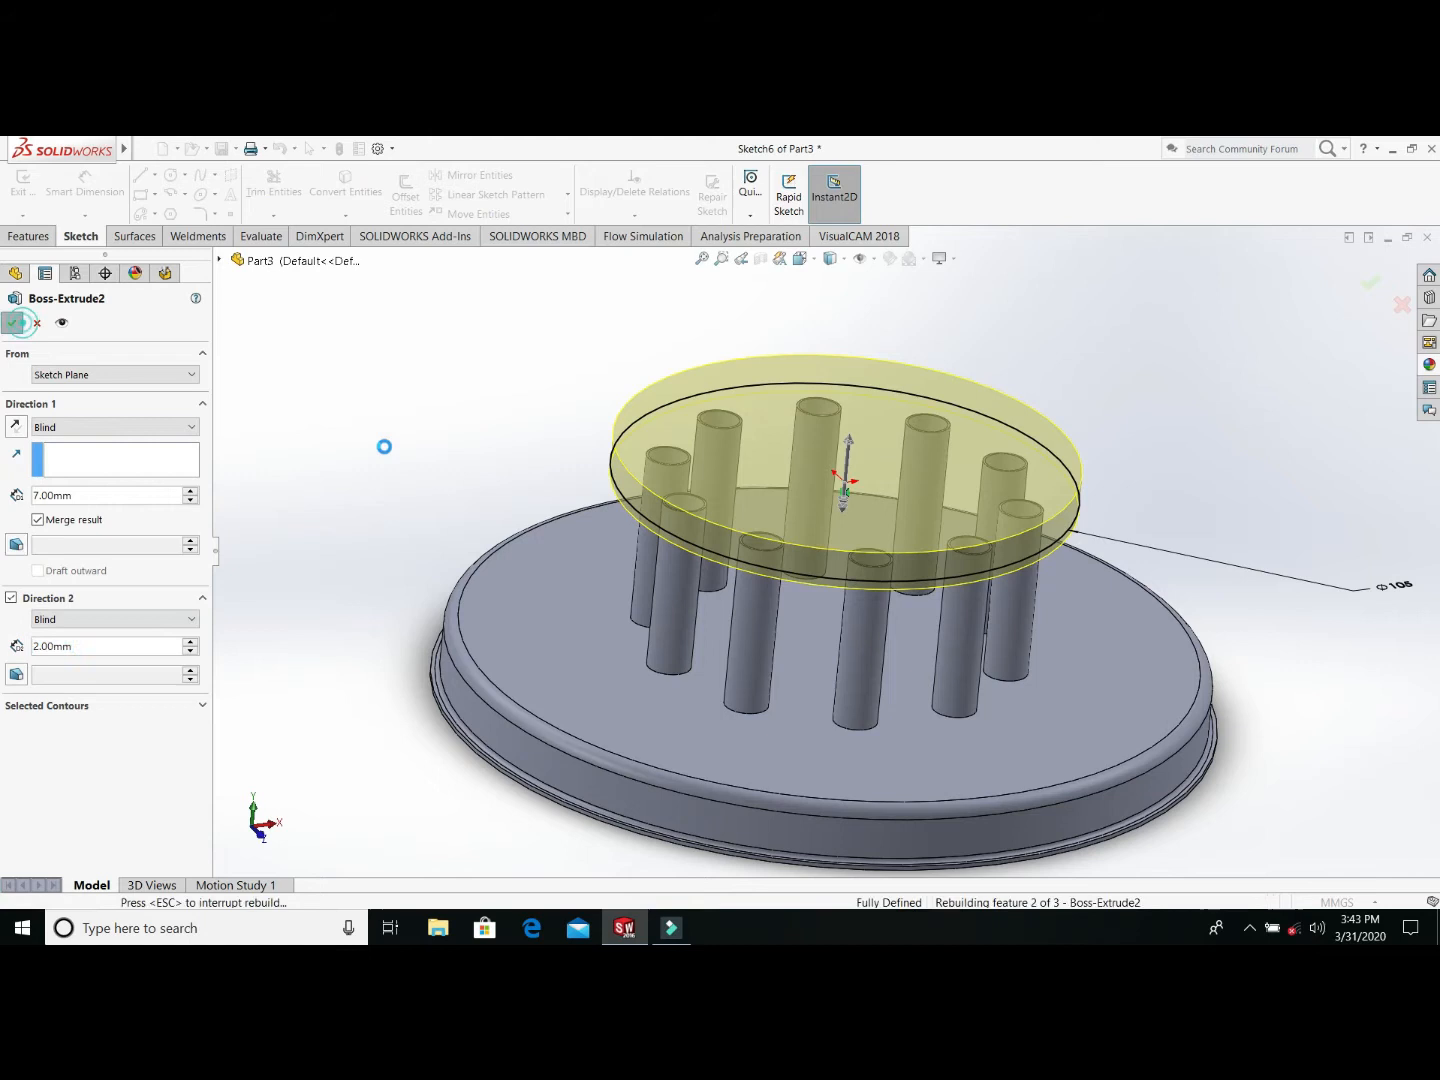
left_click(454, 465)
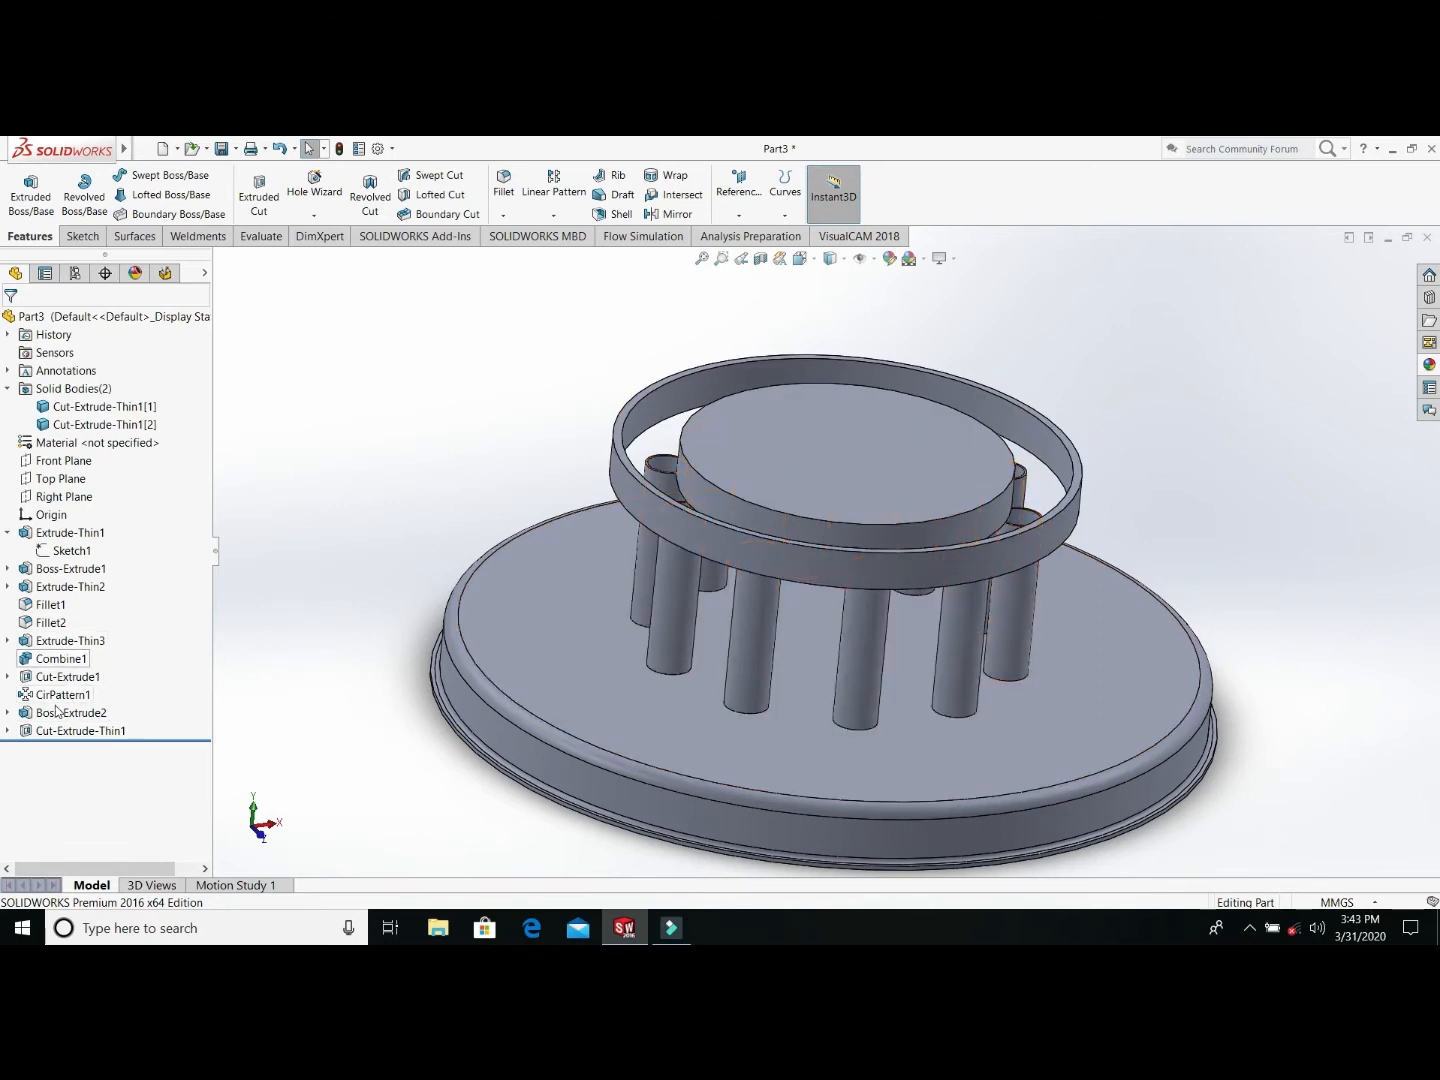
Step: Reopen the disc's extrusion settings and examine its extents from the side, accepting them as they are
left_click(57, 712)
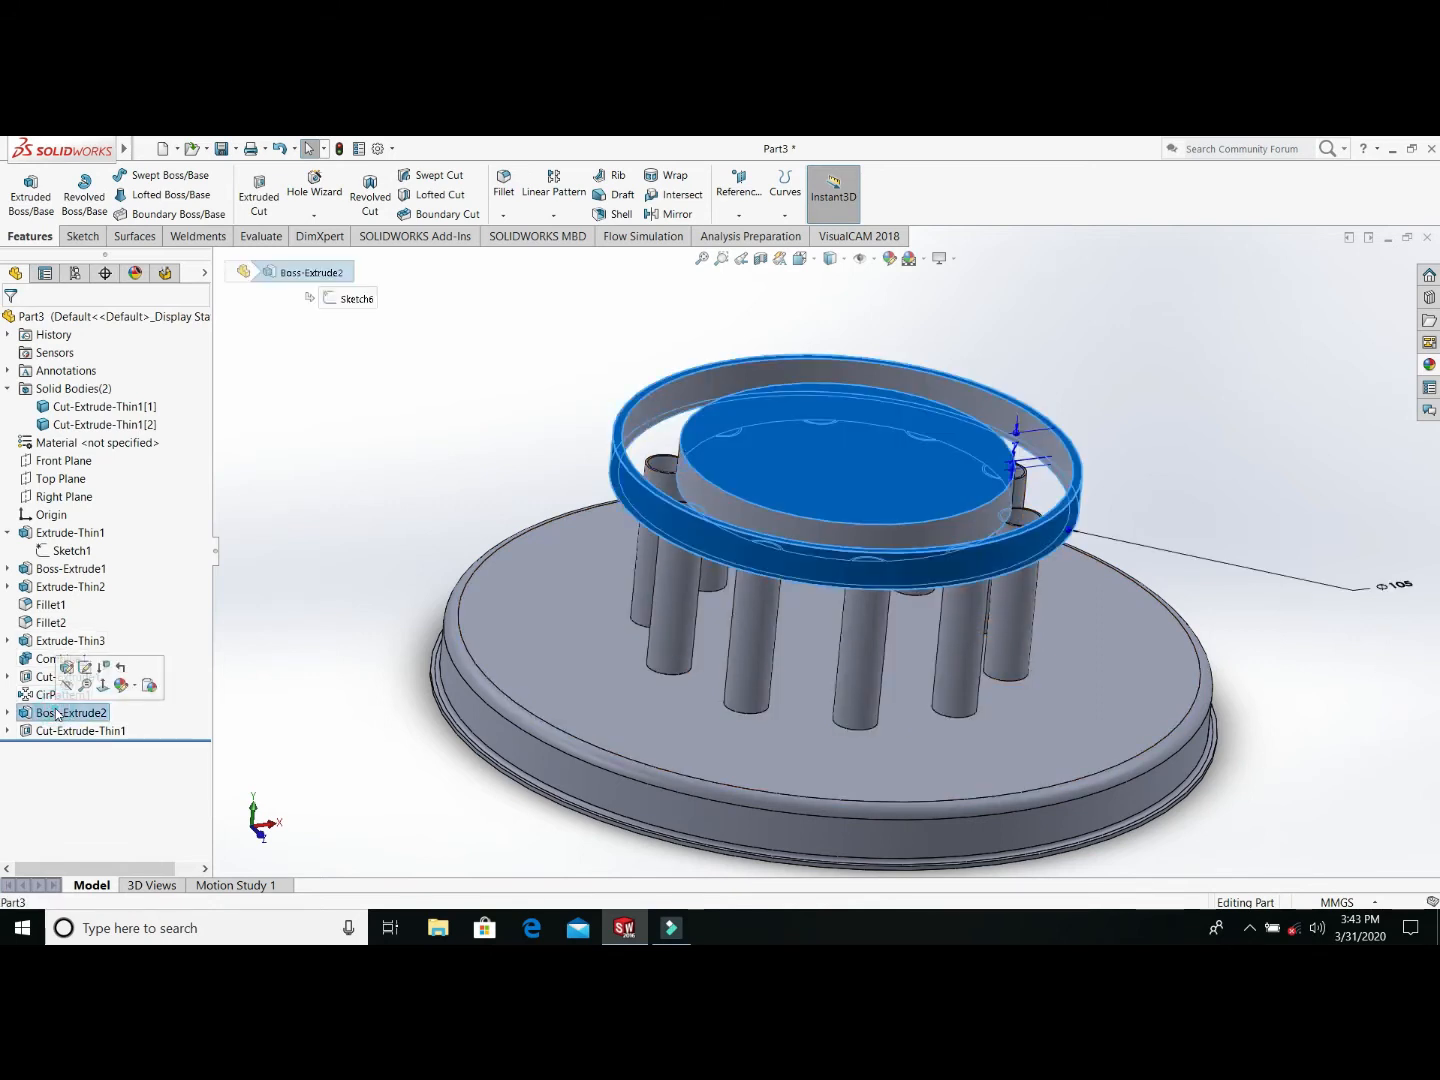
left_click(66, 667)
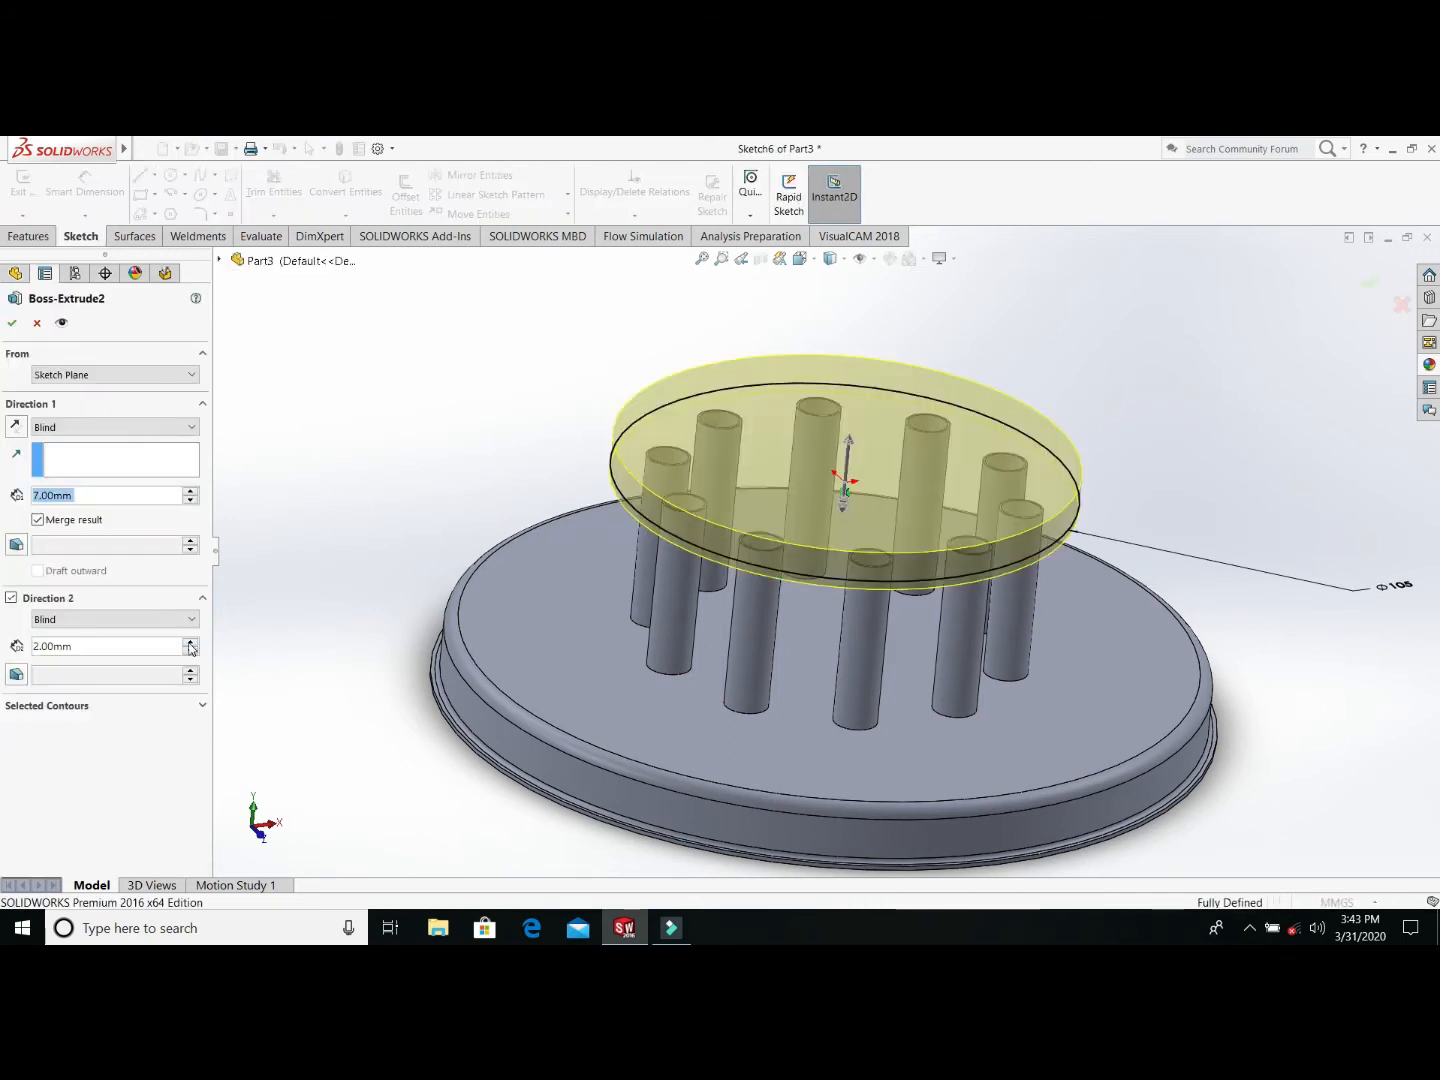
middle_click_drag(536, 610, 610, 530)
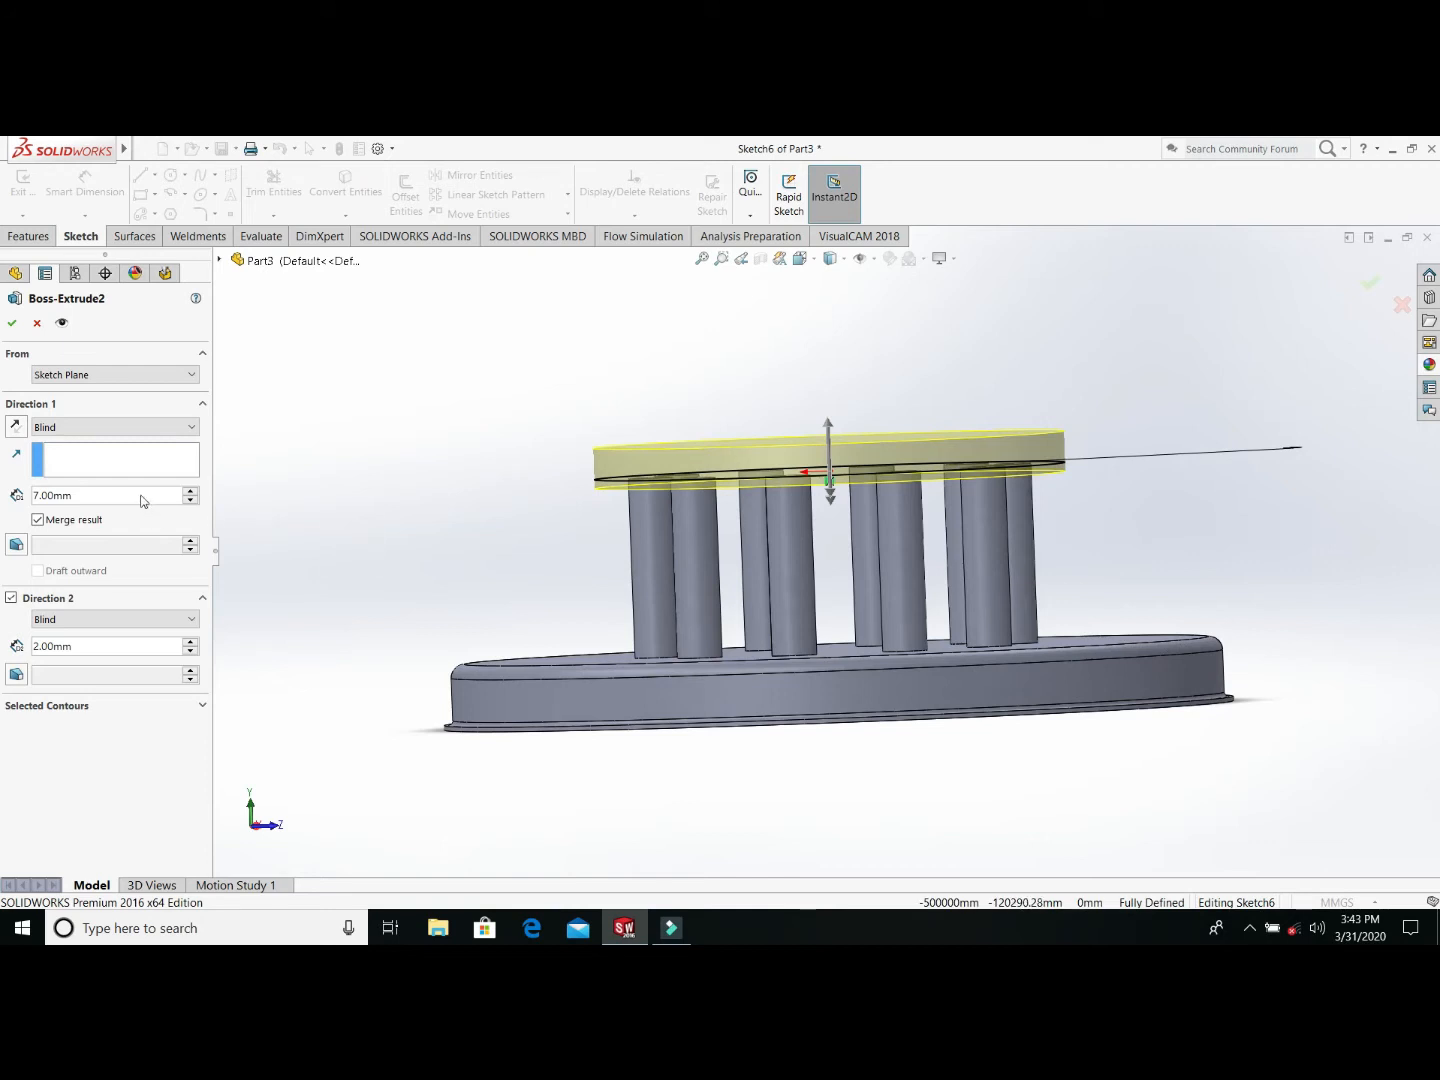
left_click(12, 324)
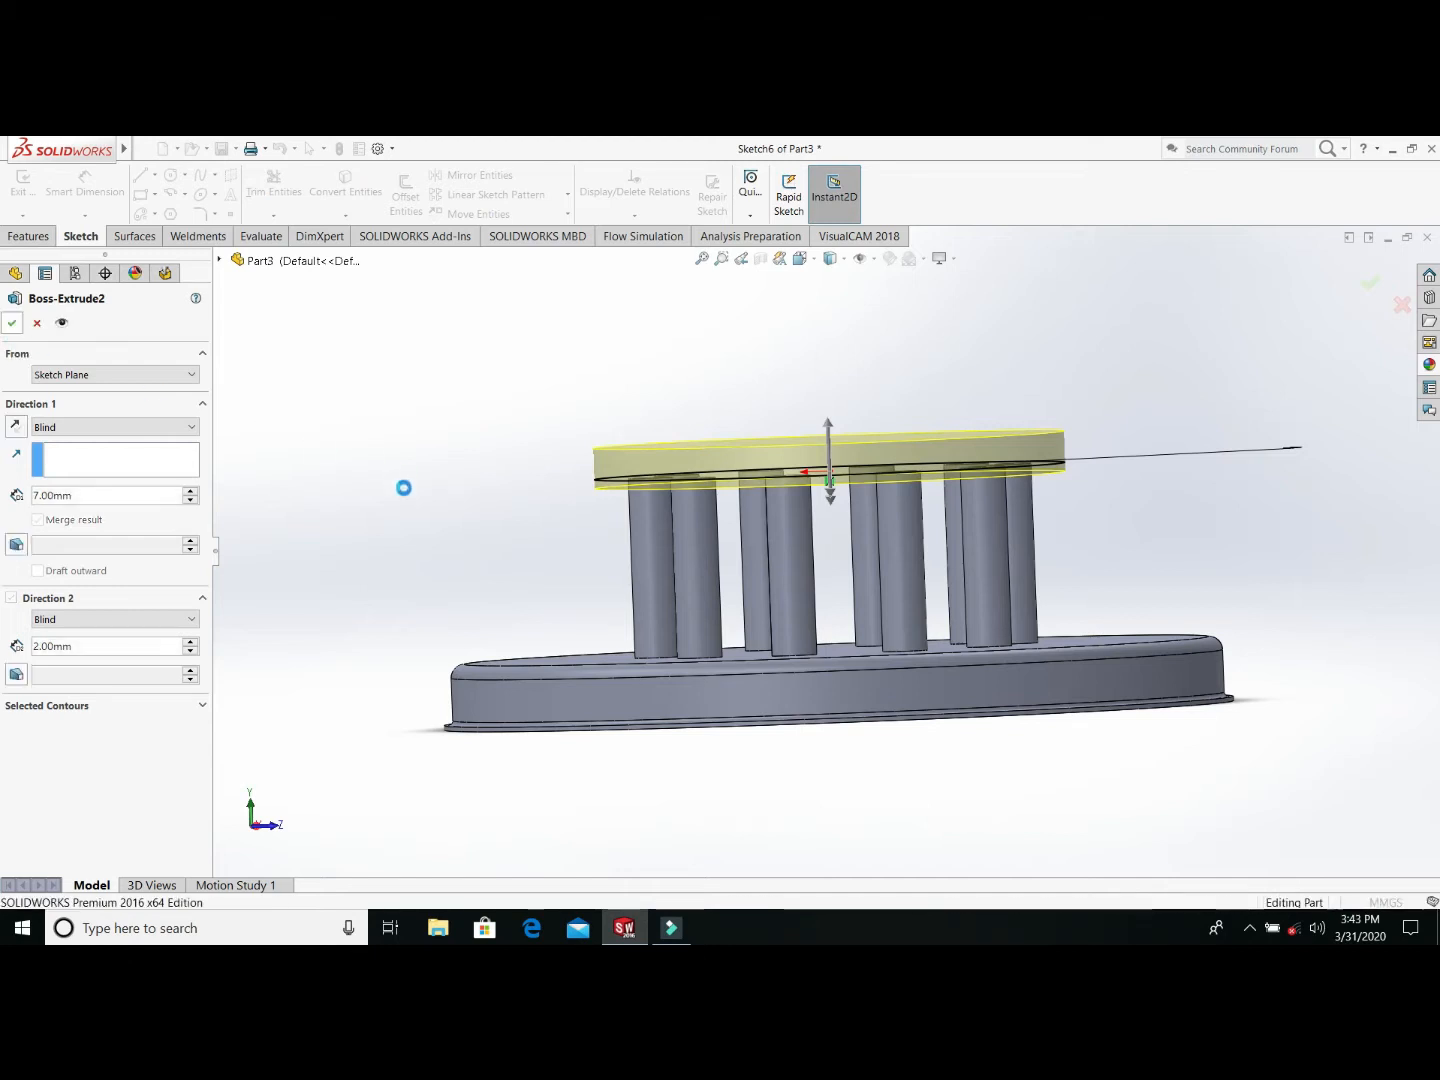
Step: Change the ring-shaped thin cut's end condition from Up To Surface to Blind with a 7 mm depth
mouse_move(616, 592)
middle_mouse_down()
mouse_move(579, 669)
mouse_move(600, 609)
middle_mouse_up()
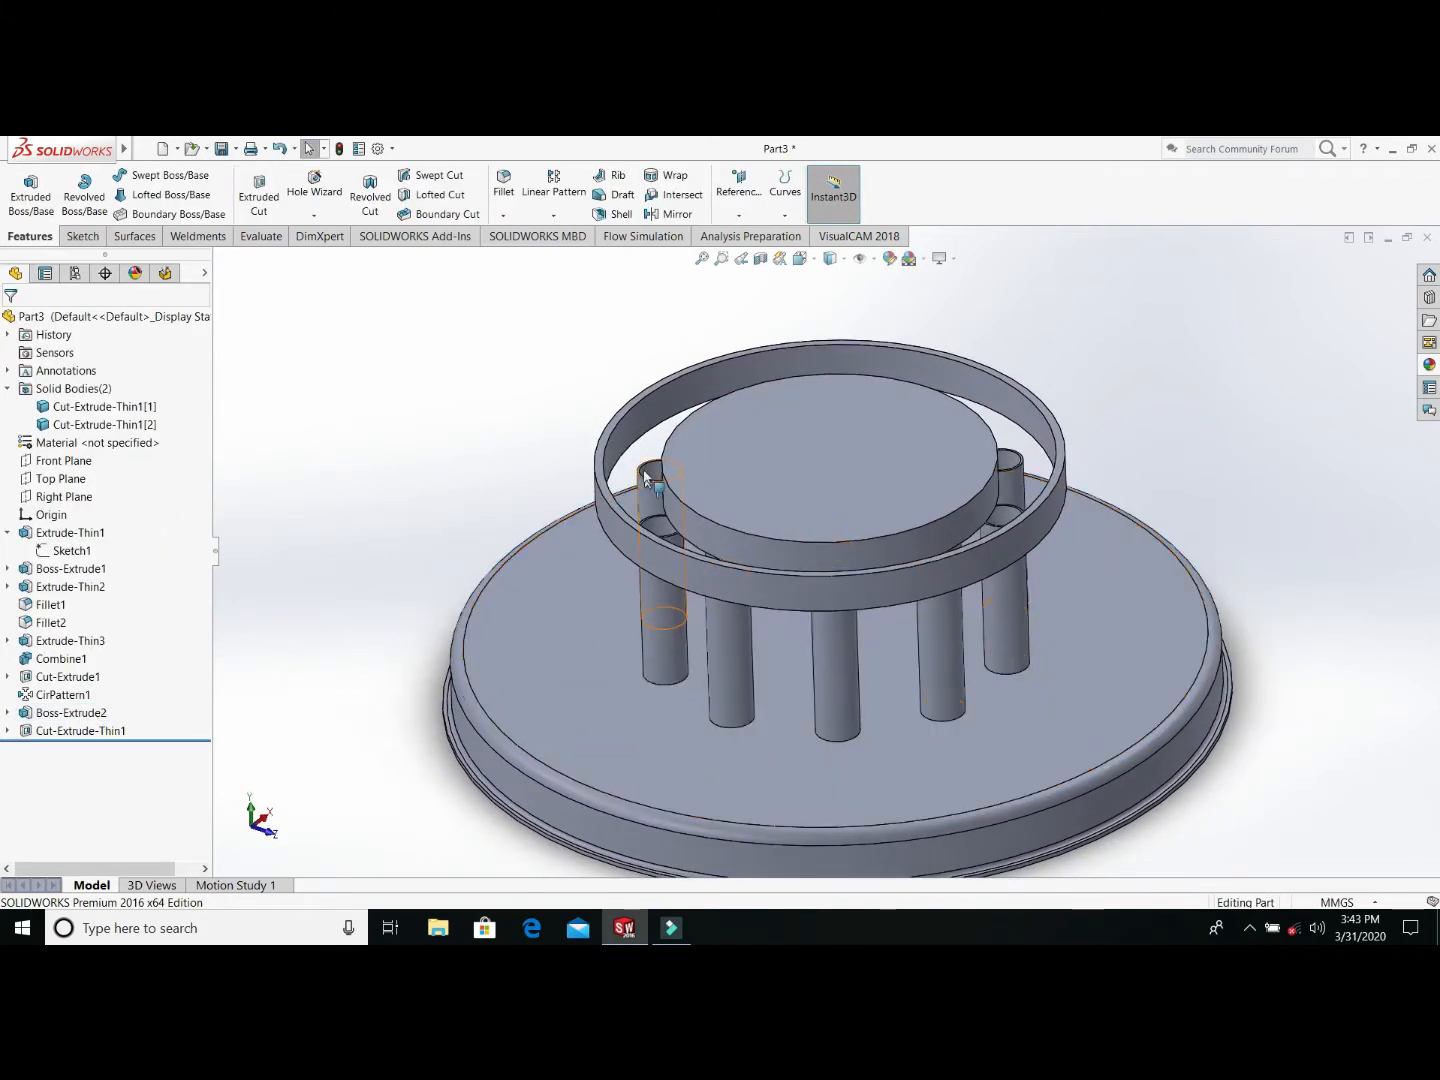
right_click(38, 735)
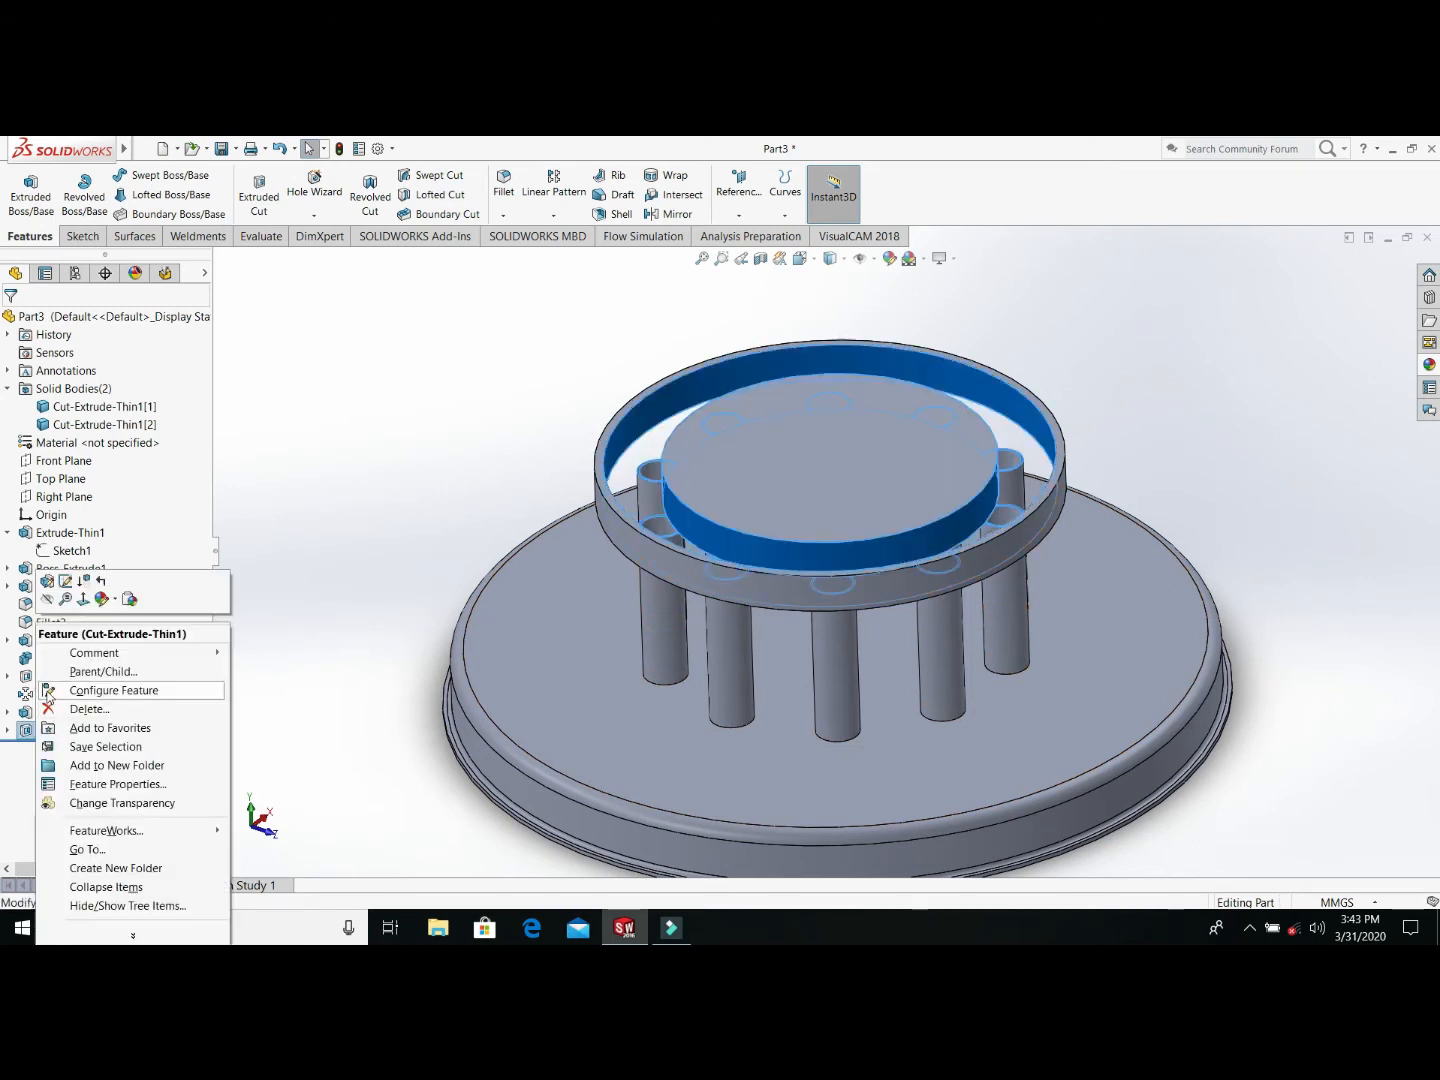
left_click(50, 582)
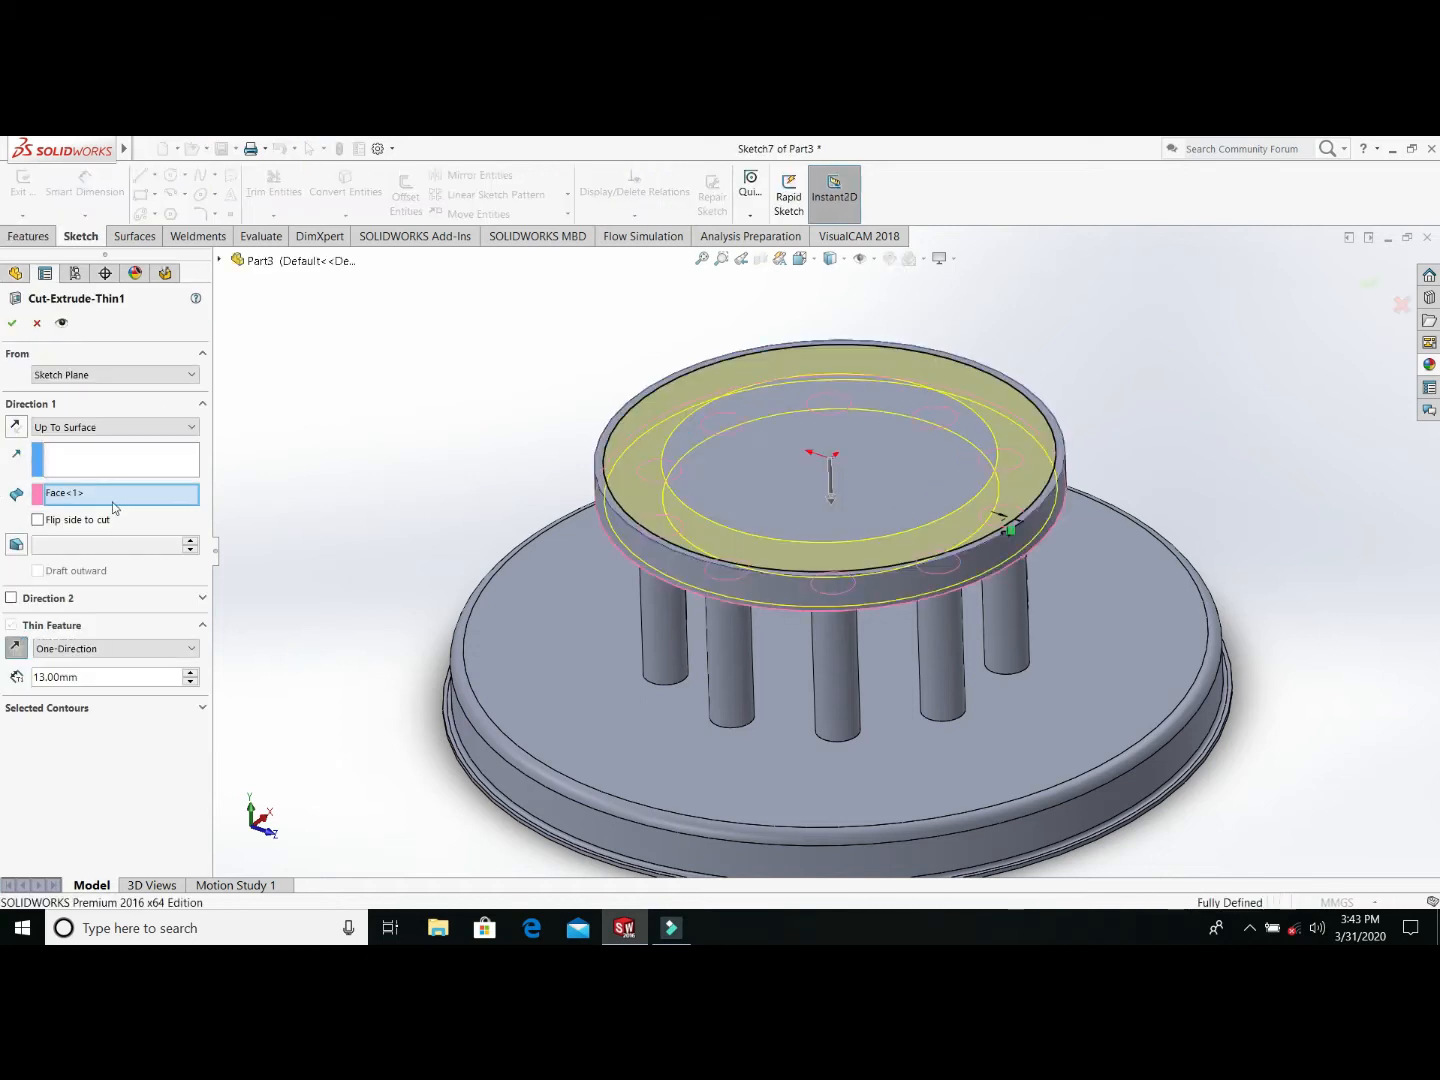
left_click(172, 437)
left_click(150, 453)
left_click(187, 432)
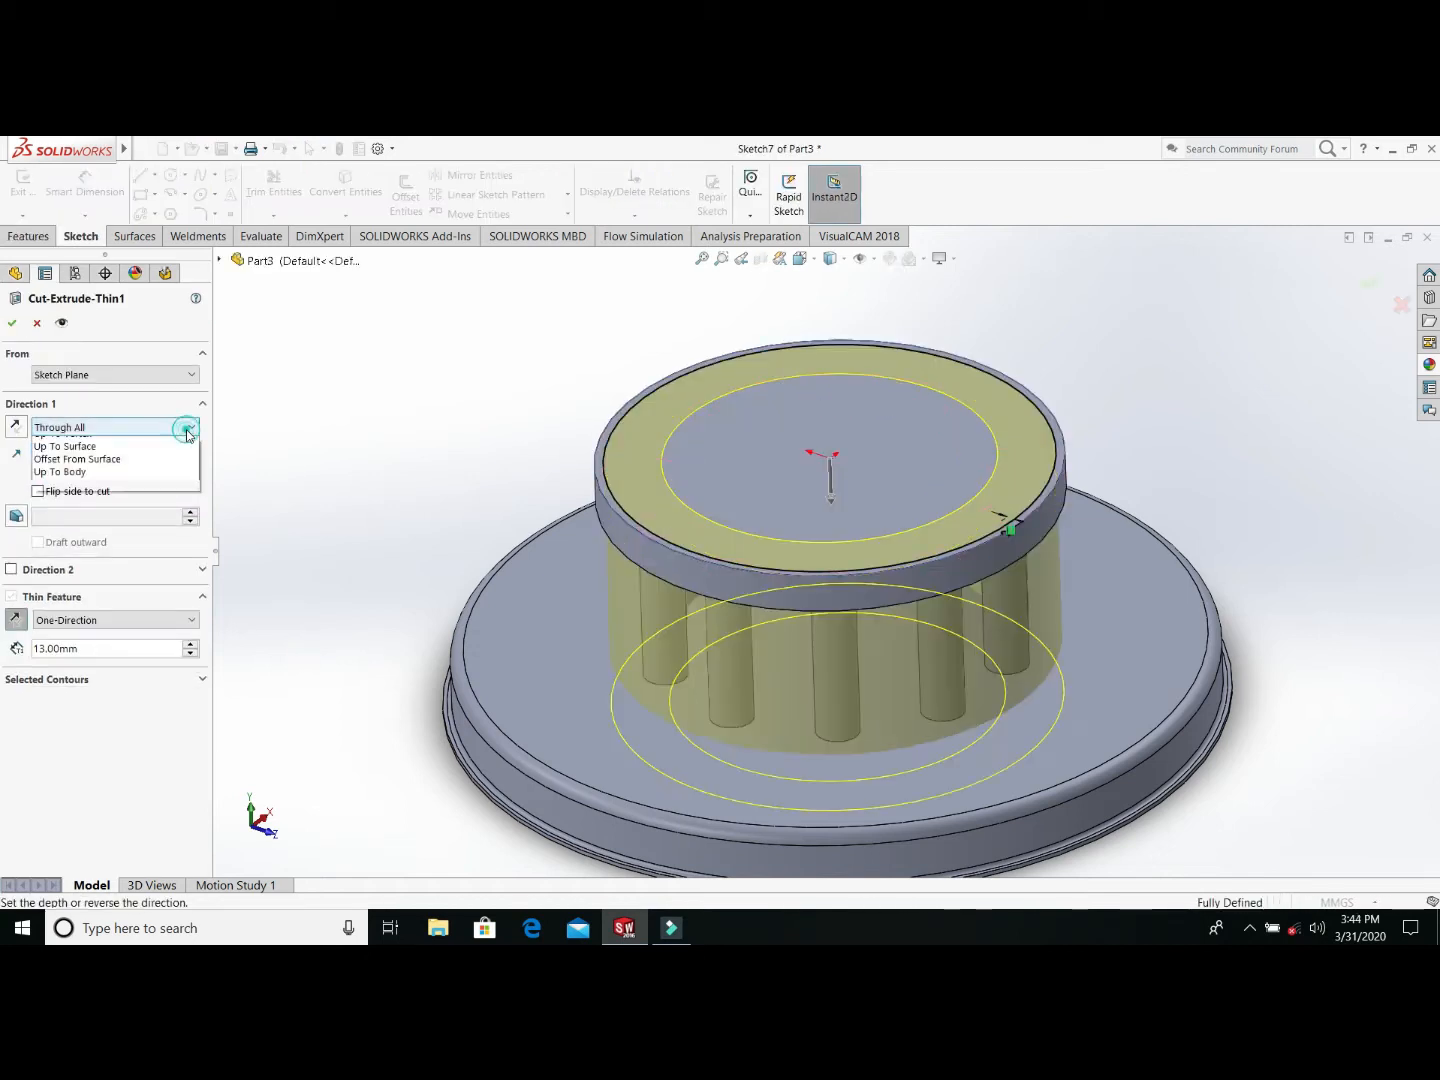
left_click(172, 444)
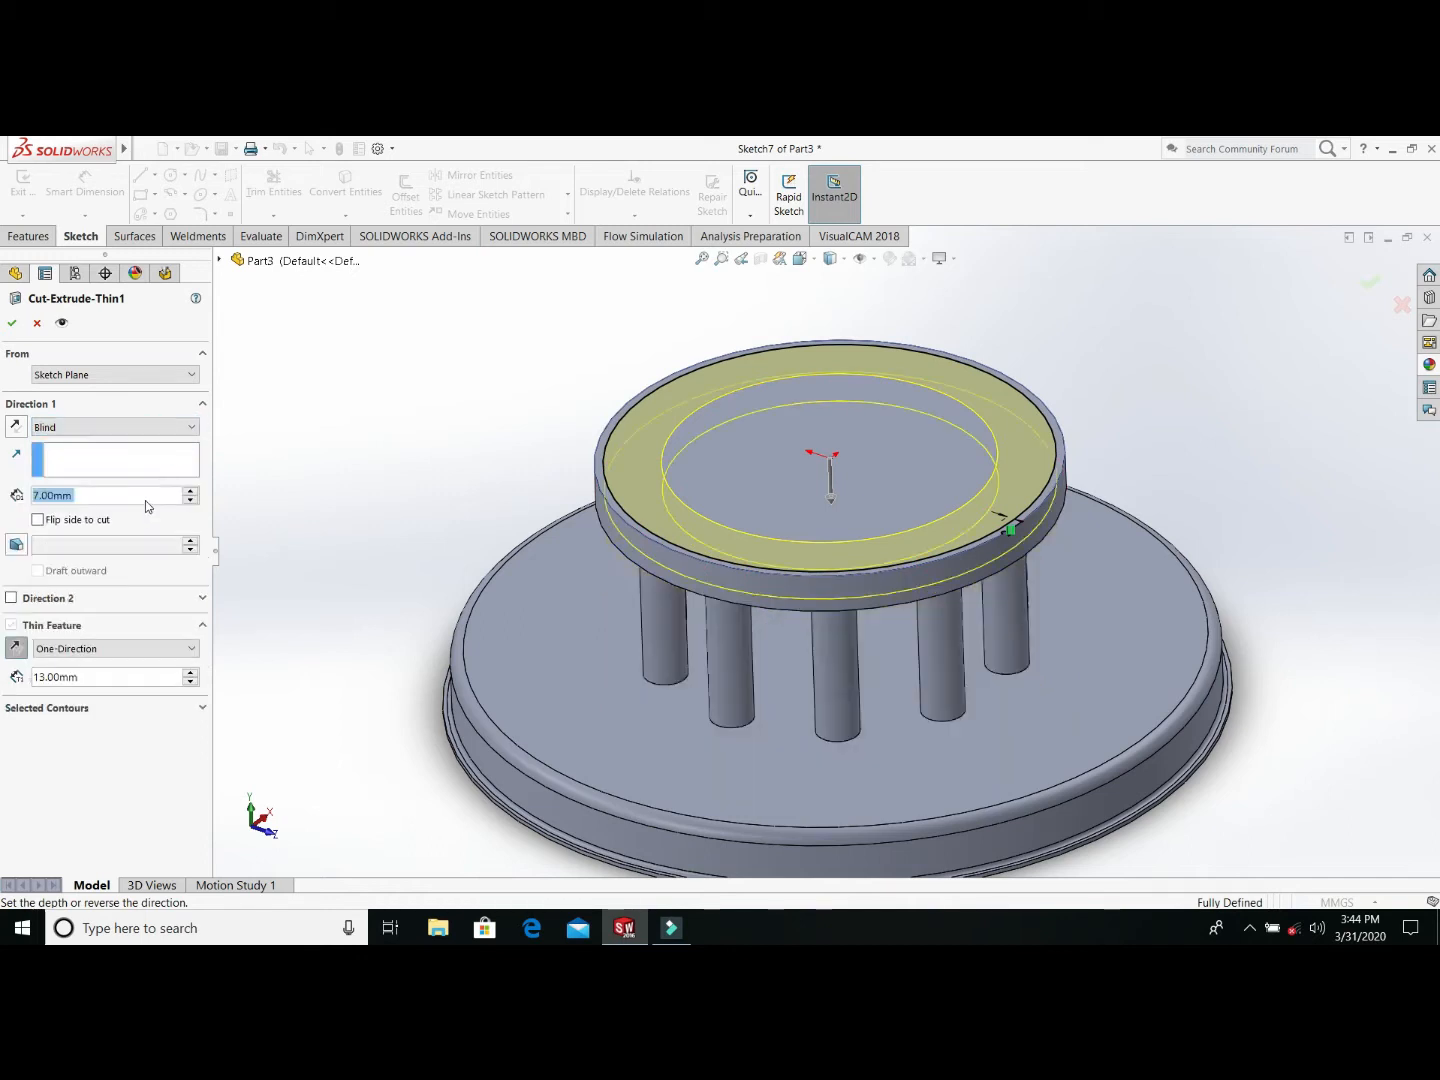
left_click(17, 319)
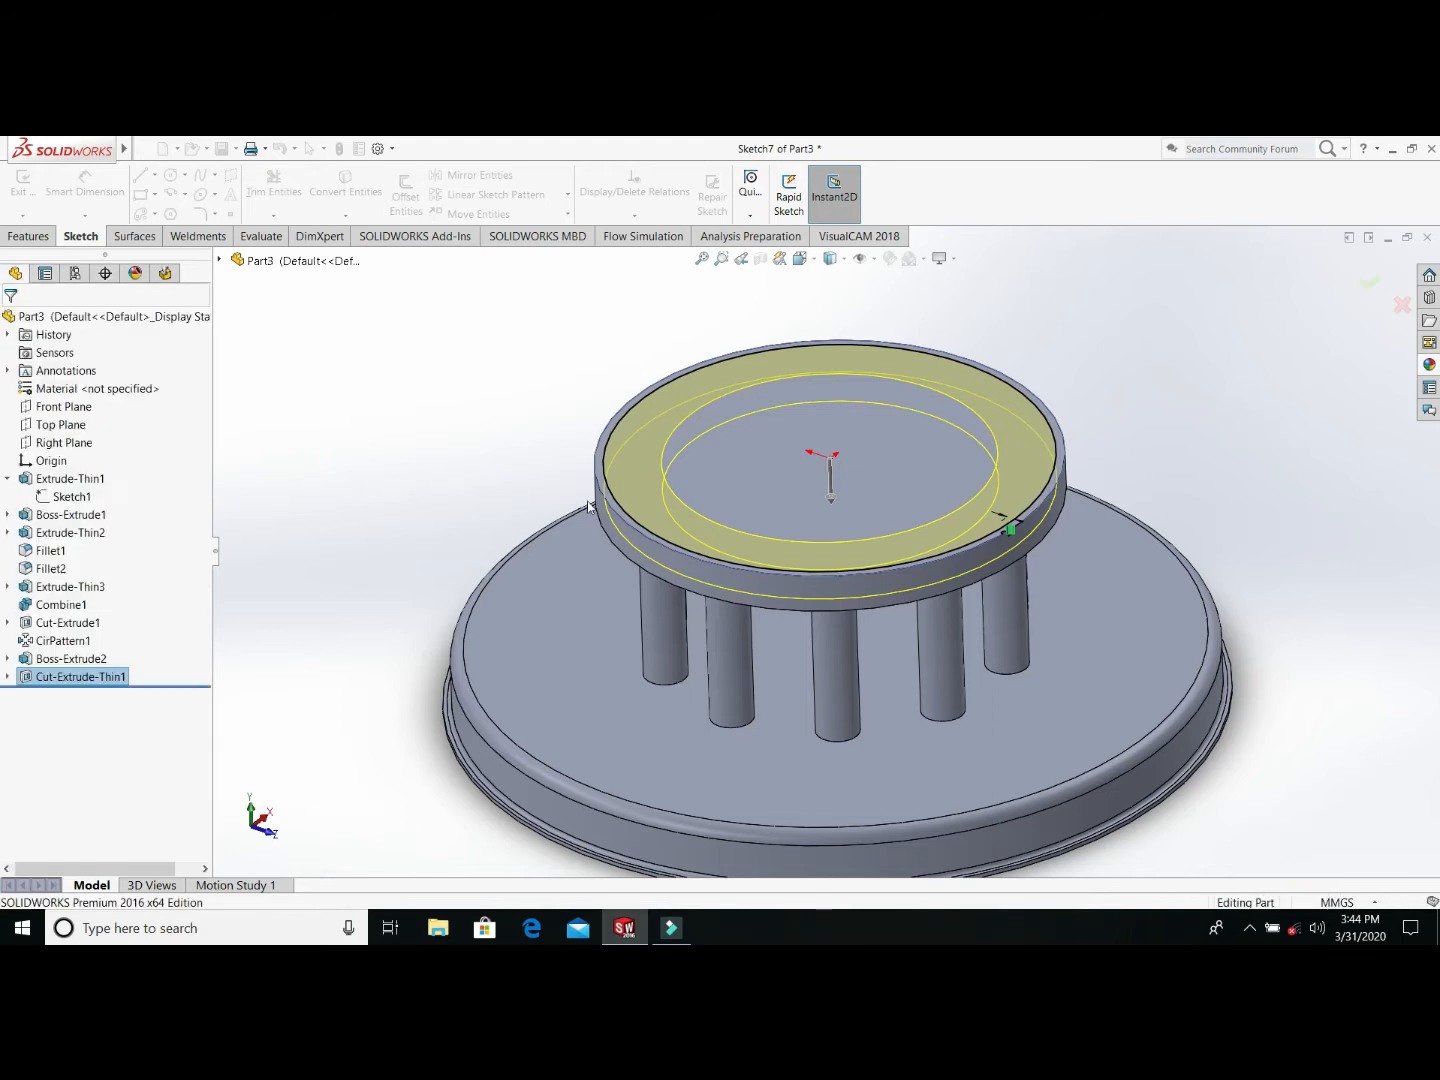
Step: Edit the ring-shaped thin cut again and set its blind depth to 8 mm
middle_click_drag(746, 691, 569, 727)
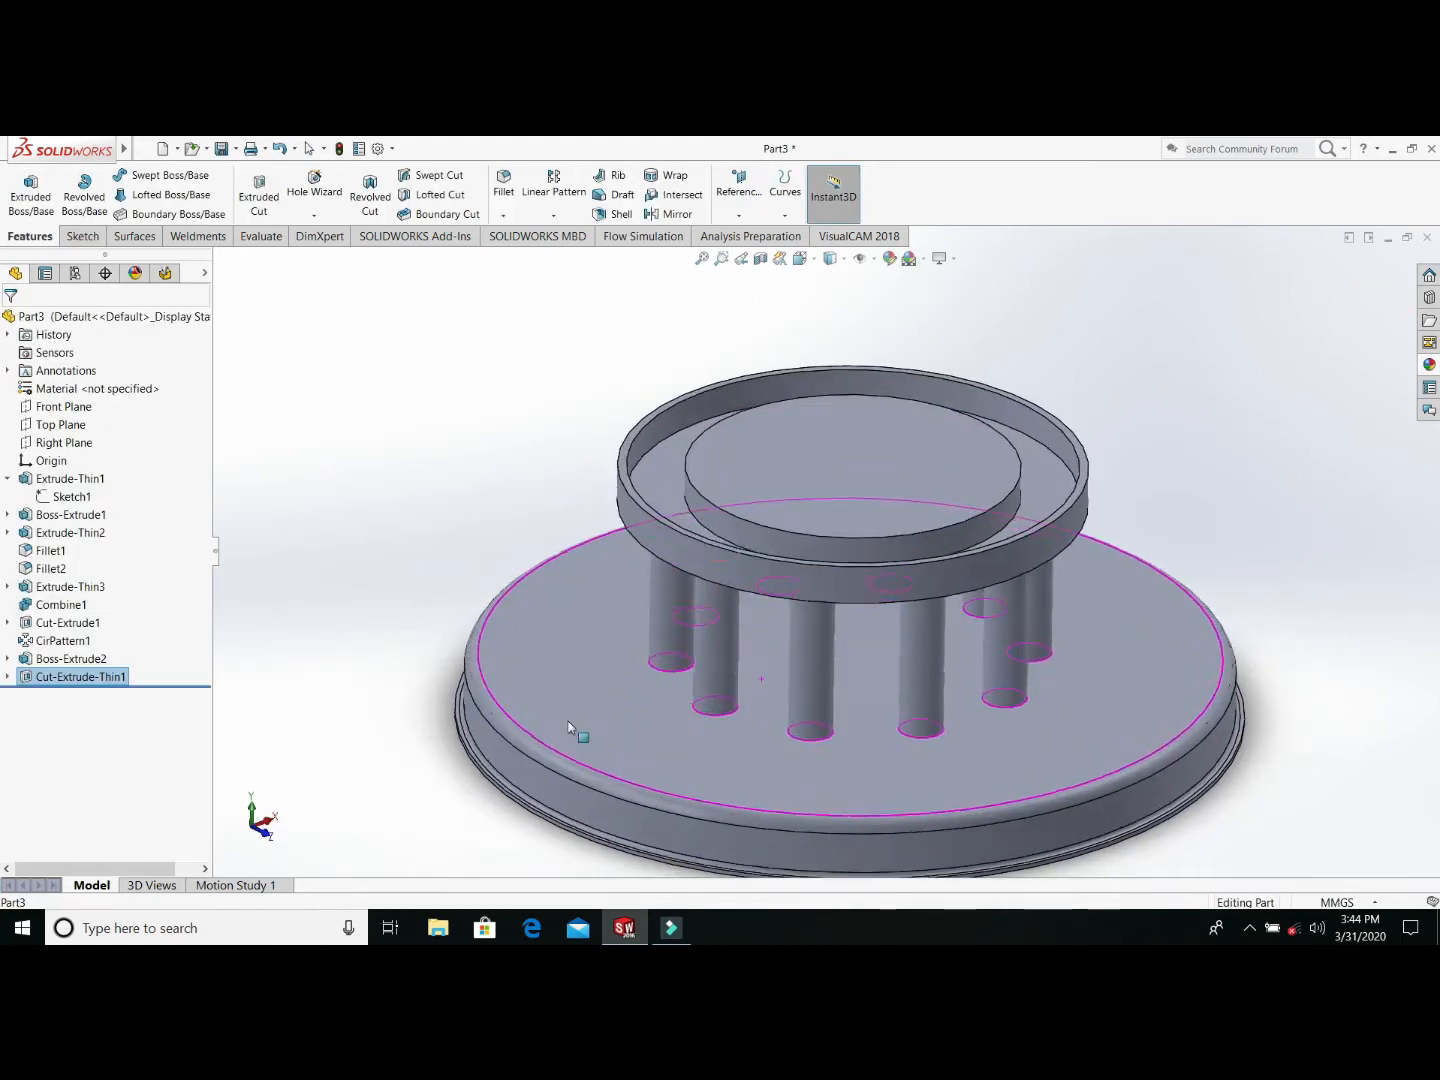
right_click(49, 676)
left_click(100, 596)
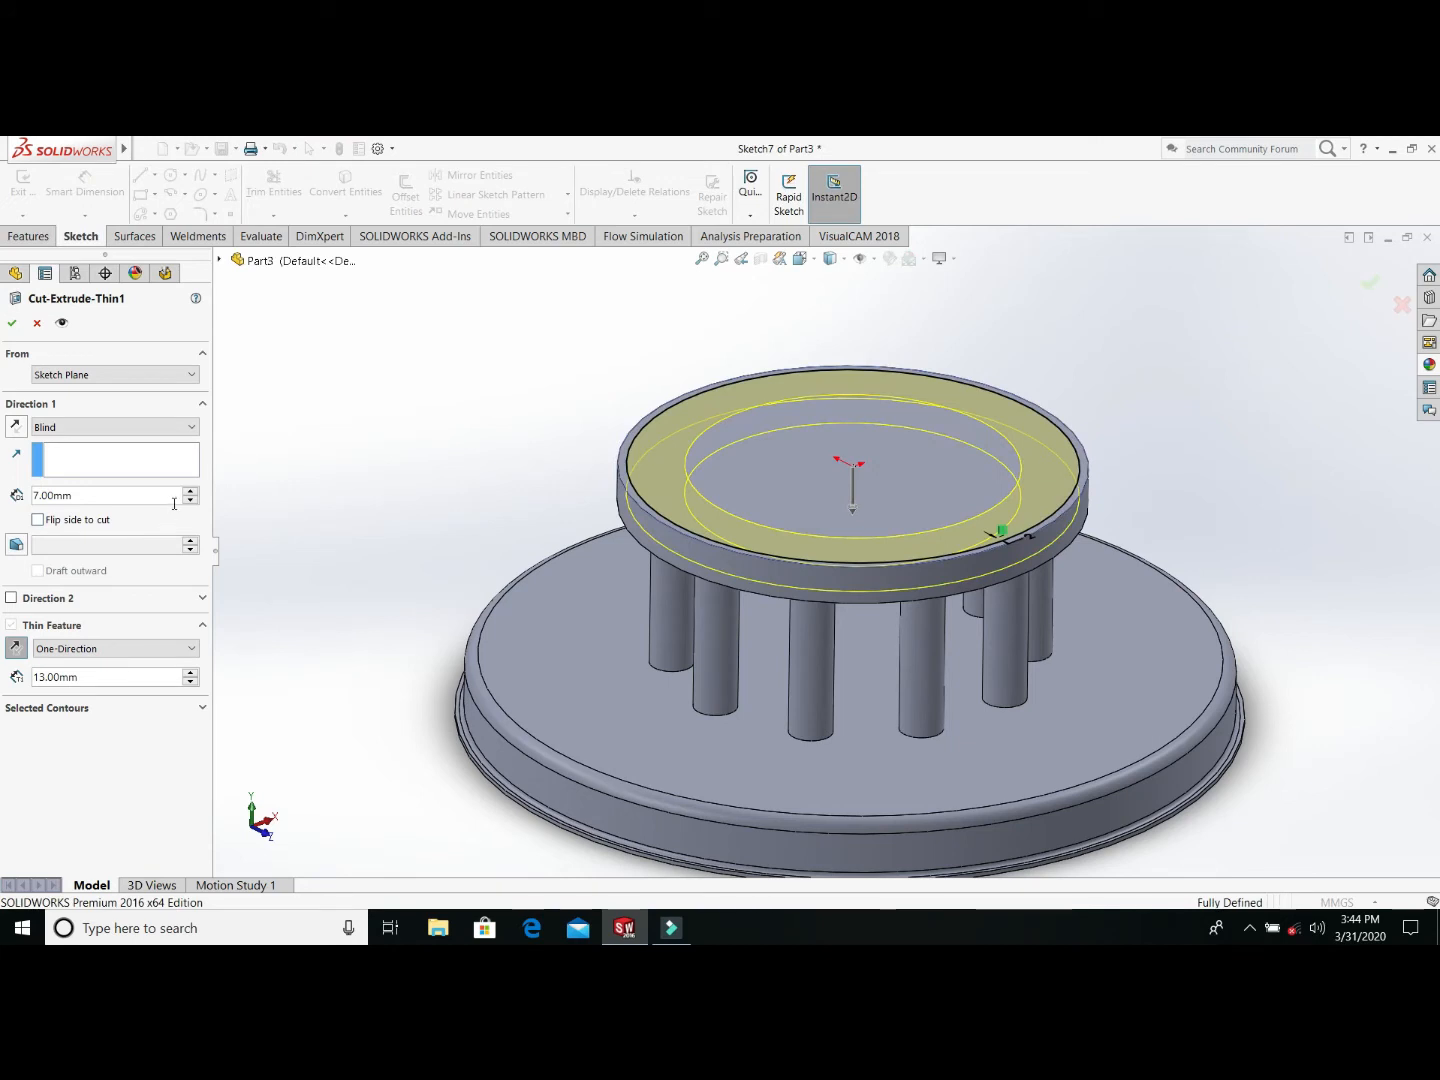
double_click(124, 493)
type("8")
key("Return")
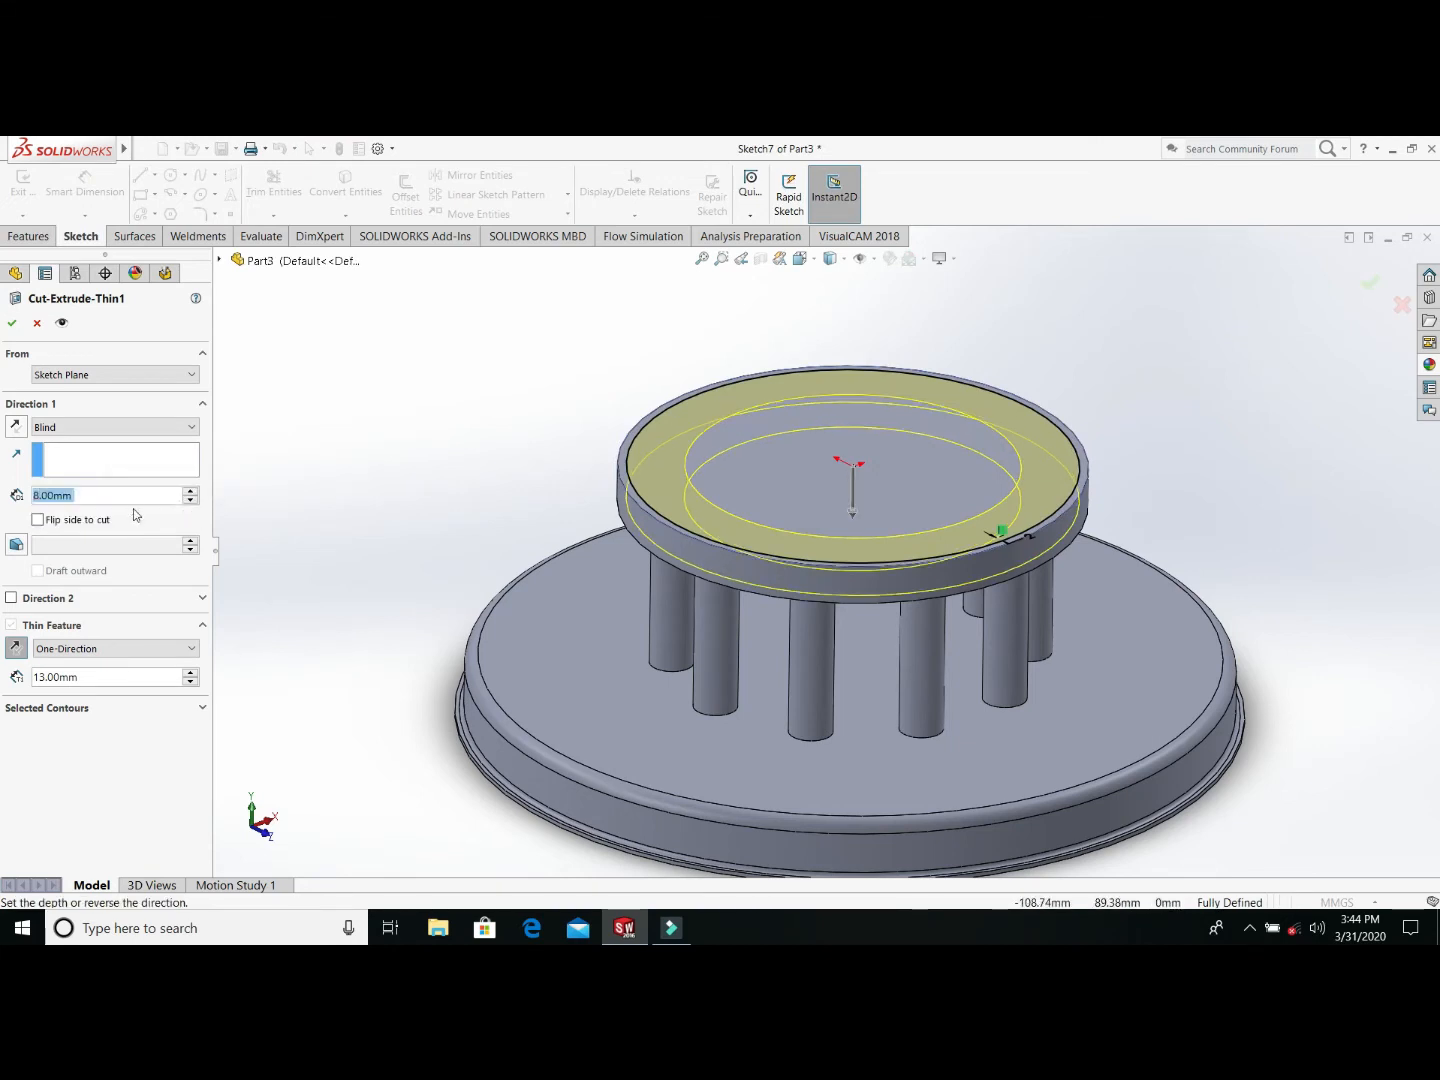
left_click(12, 322)
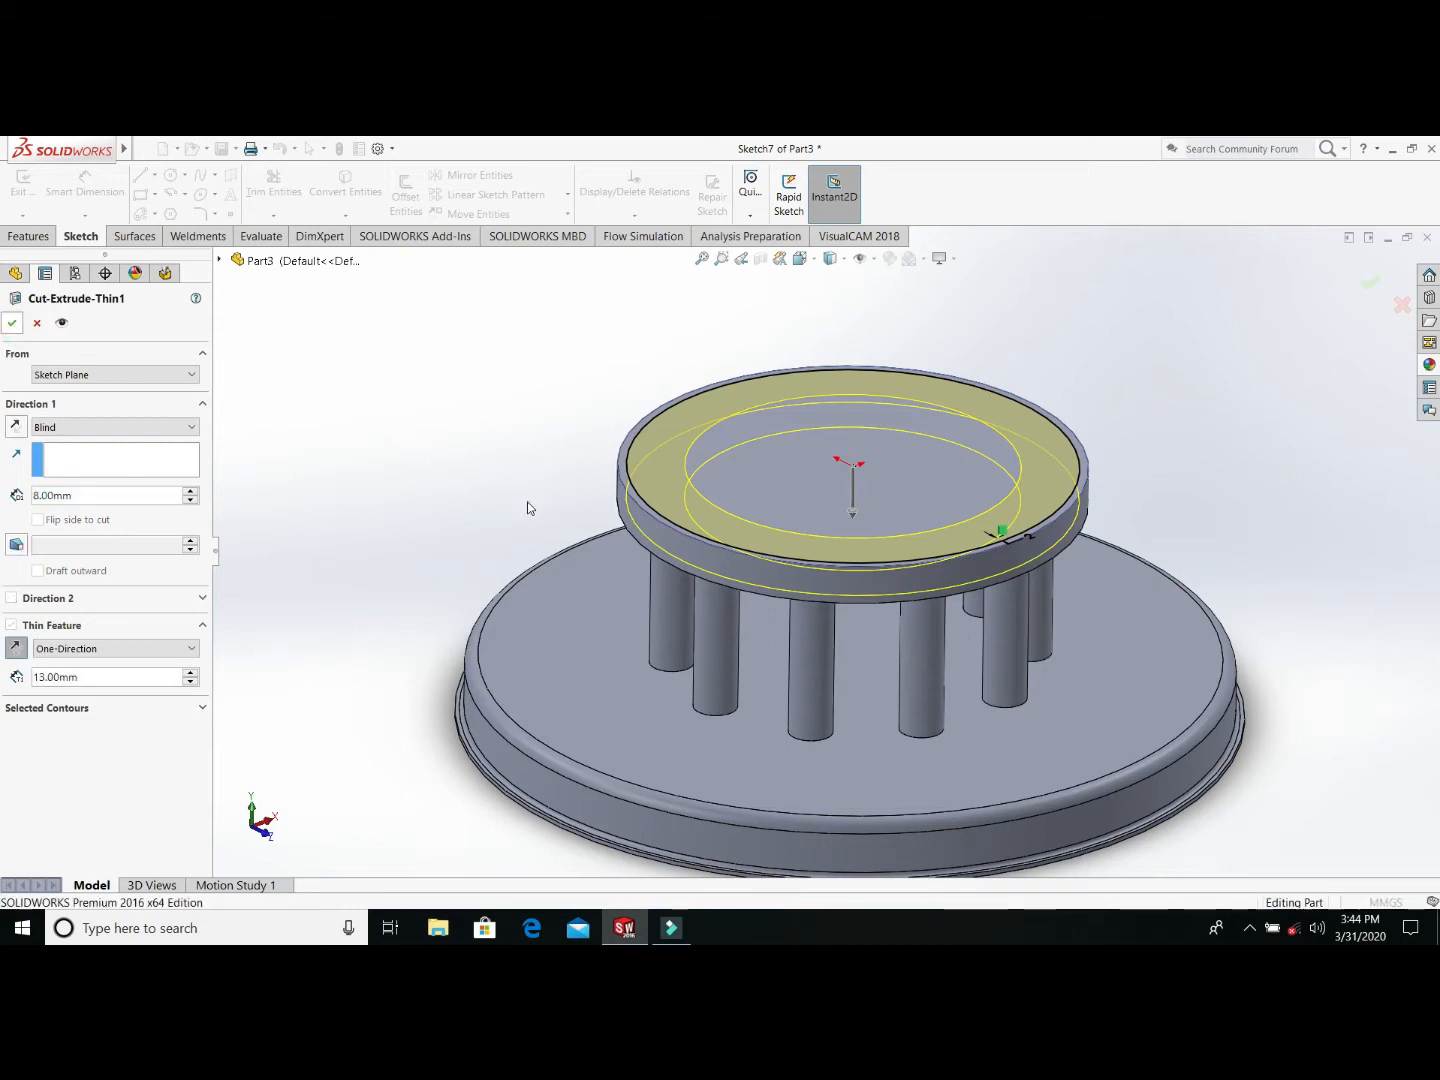
Step: Inspect the ring cut and tube openings in a section view through the Front Plane, leaving the view unsectioned
middle_click_drag(665, 598, 600, 630)
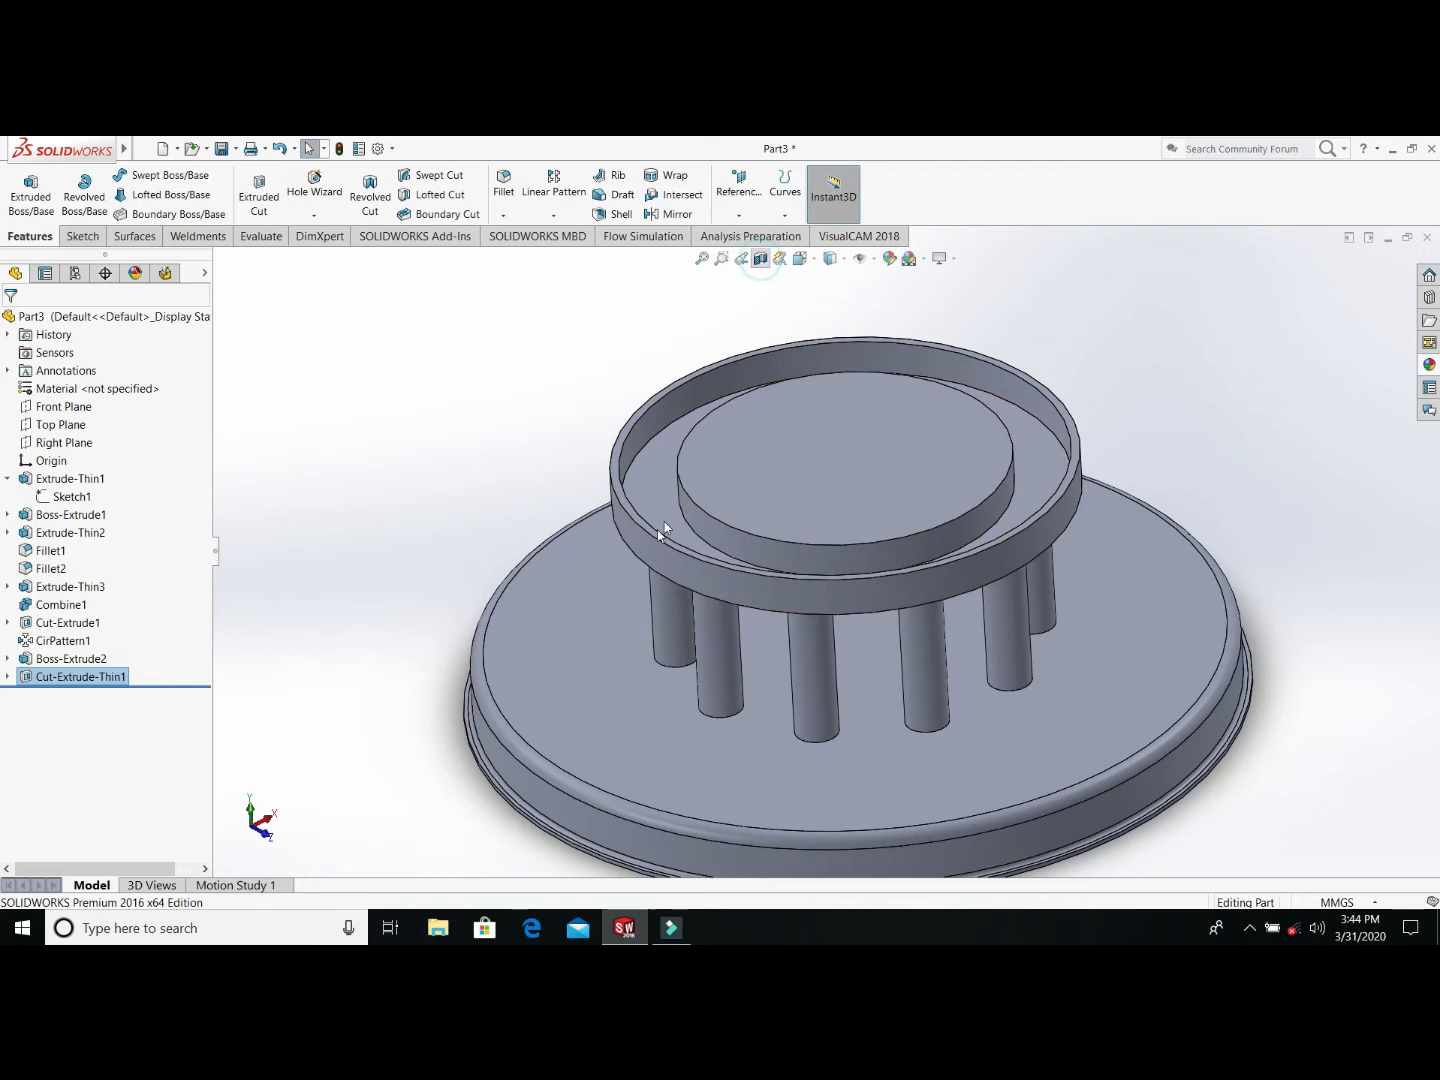
middle_click_drag(785, 669, 734, 553)
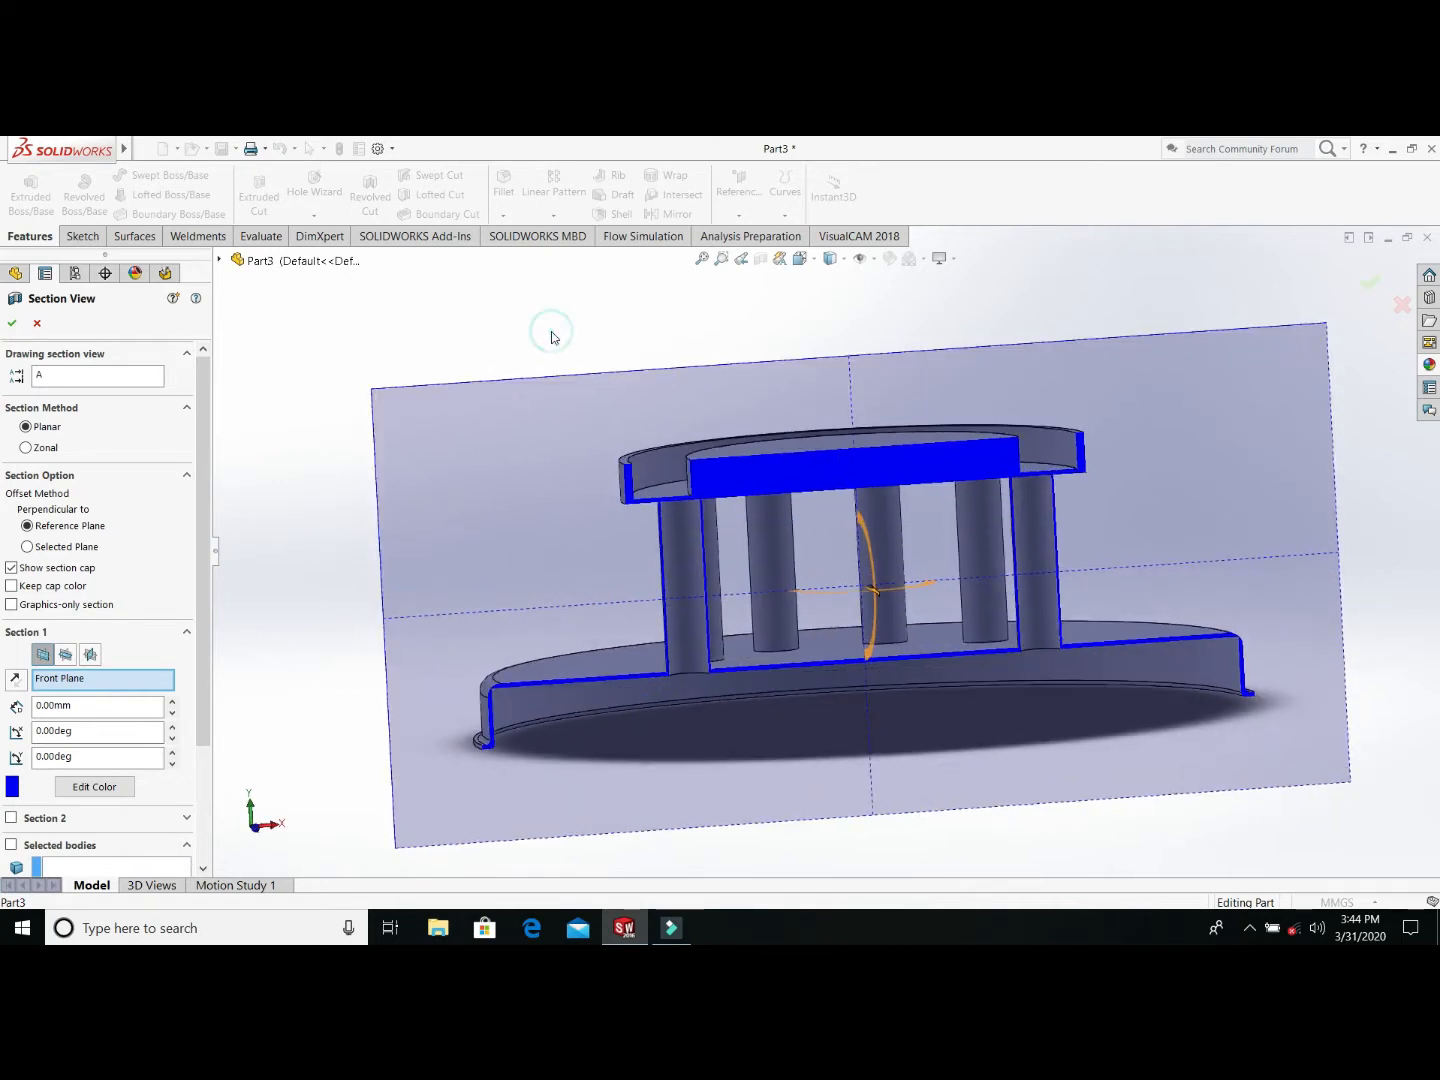
left_click(37, 323)
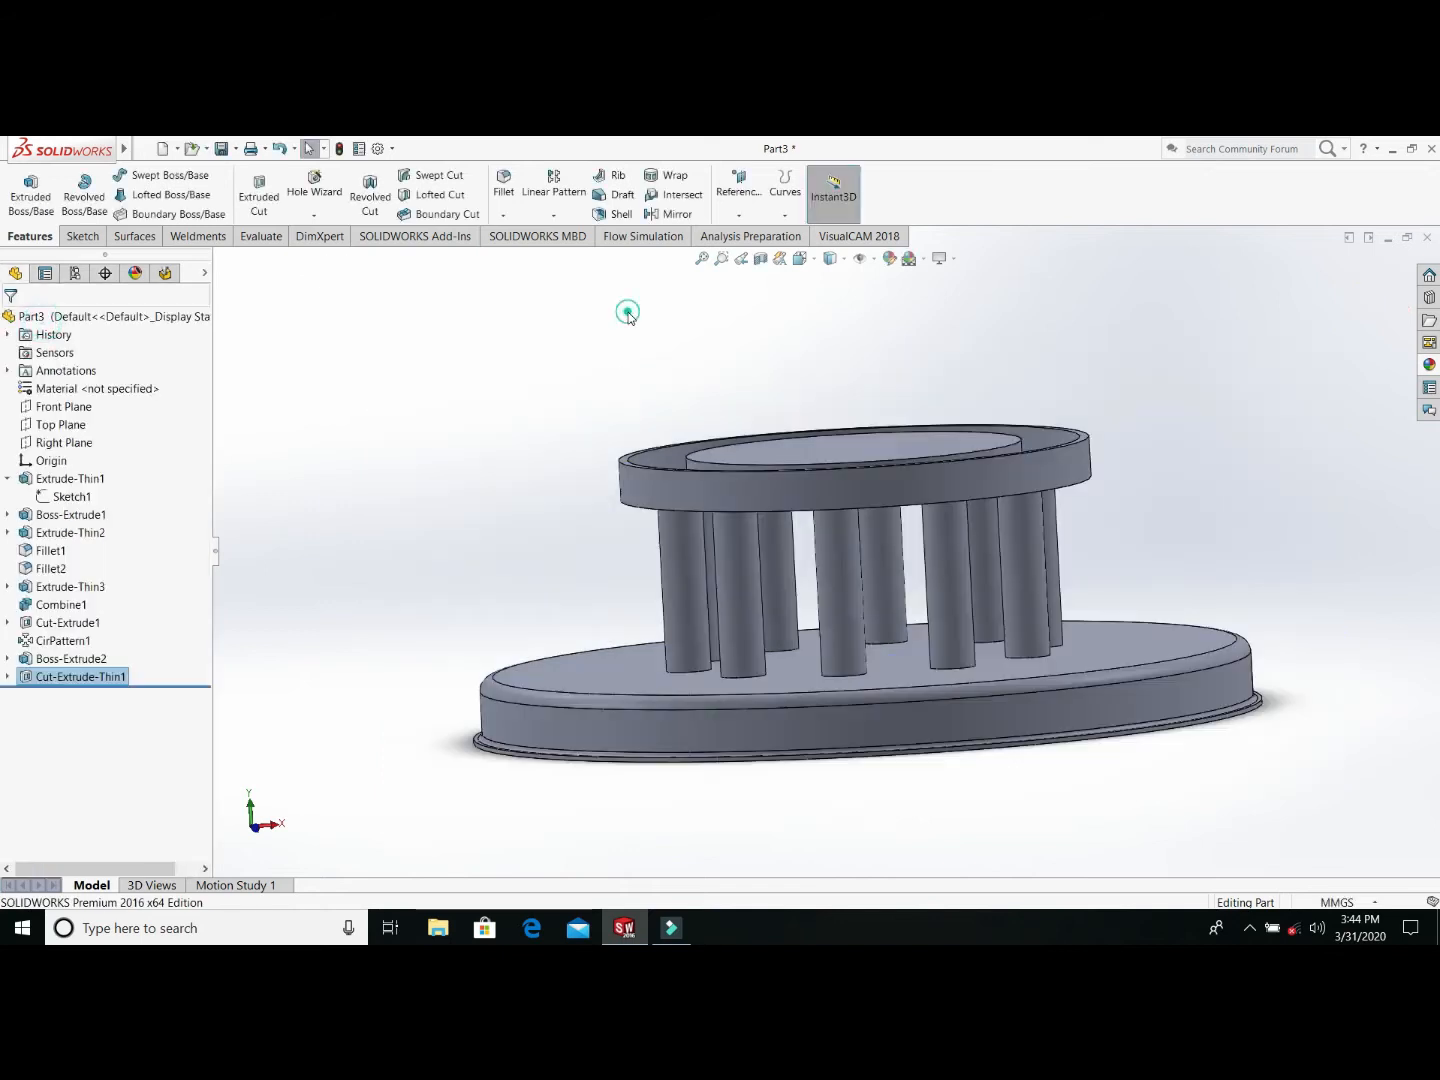
Step: Edit the disc's extrusion to start from an Offset, without a second direction and with a 10 mm blind depth
left_click(69, 659)
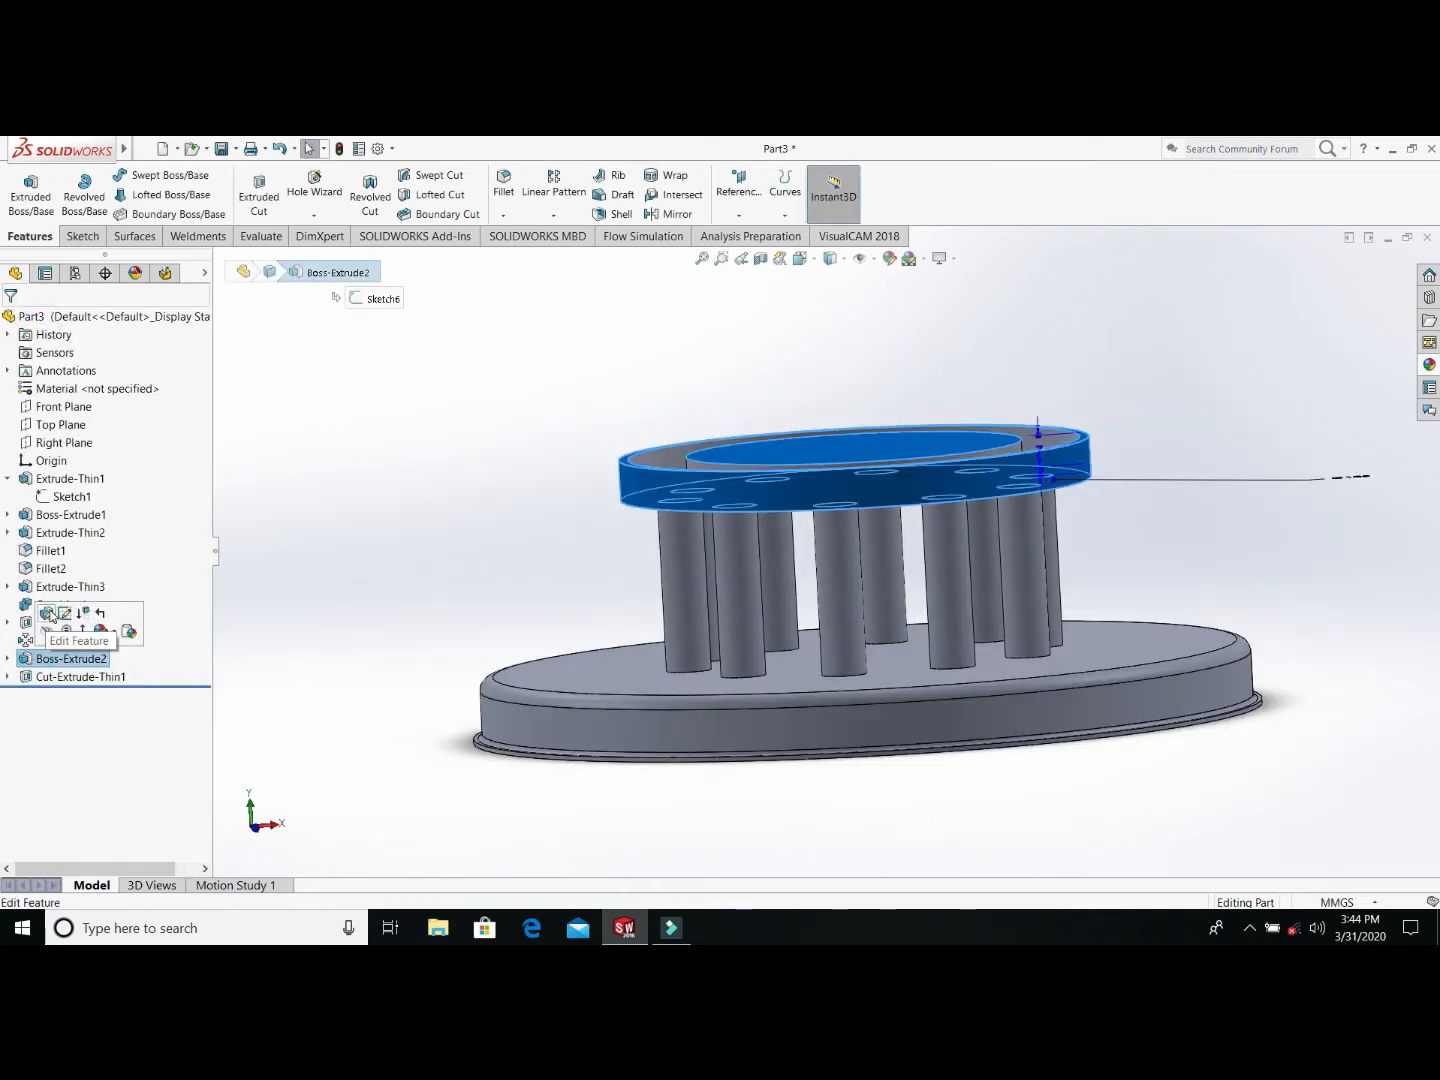
left_click(47, 613)
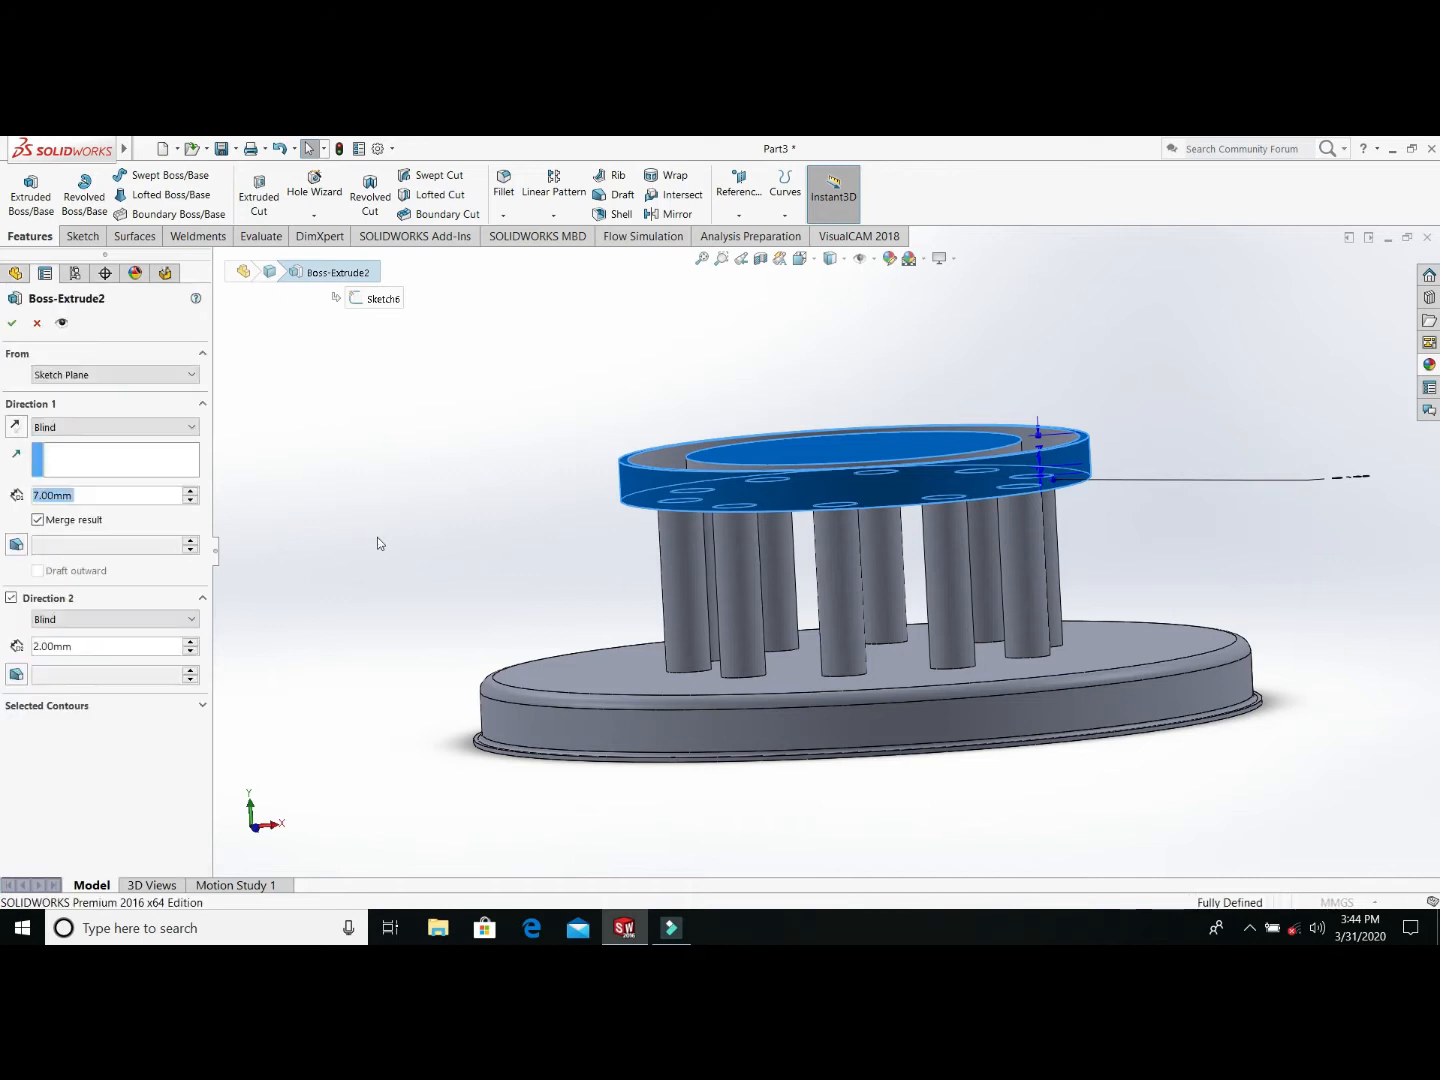
left_click(193, 376)
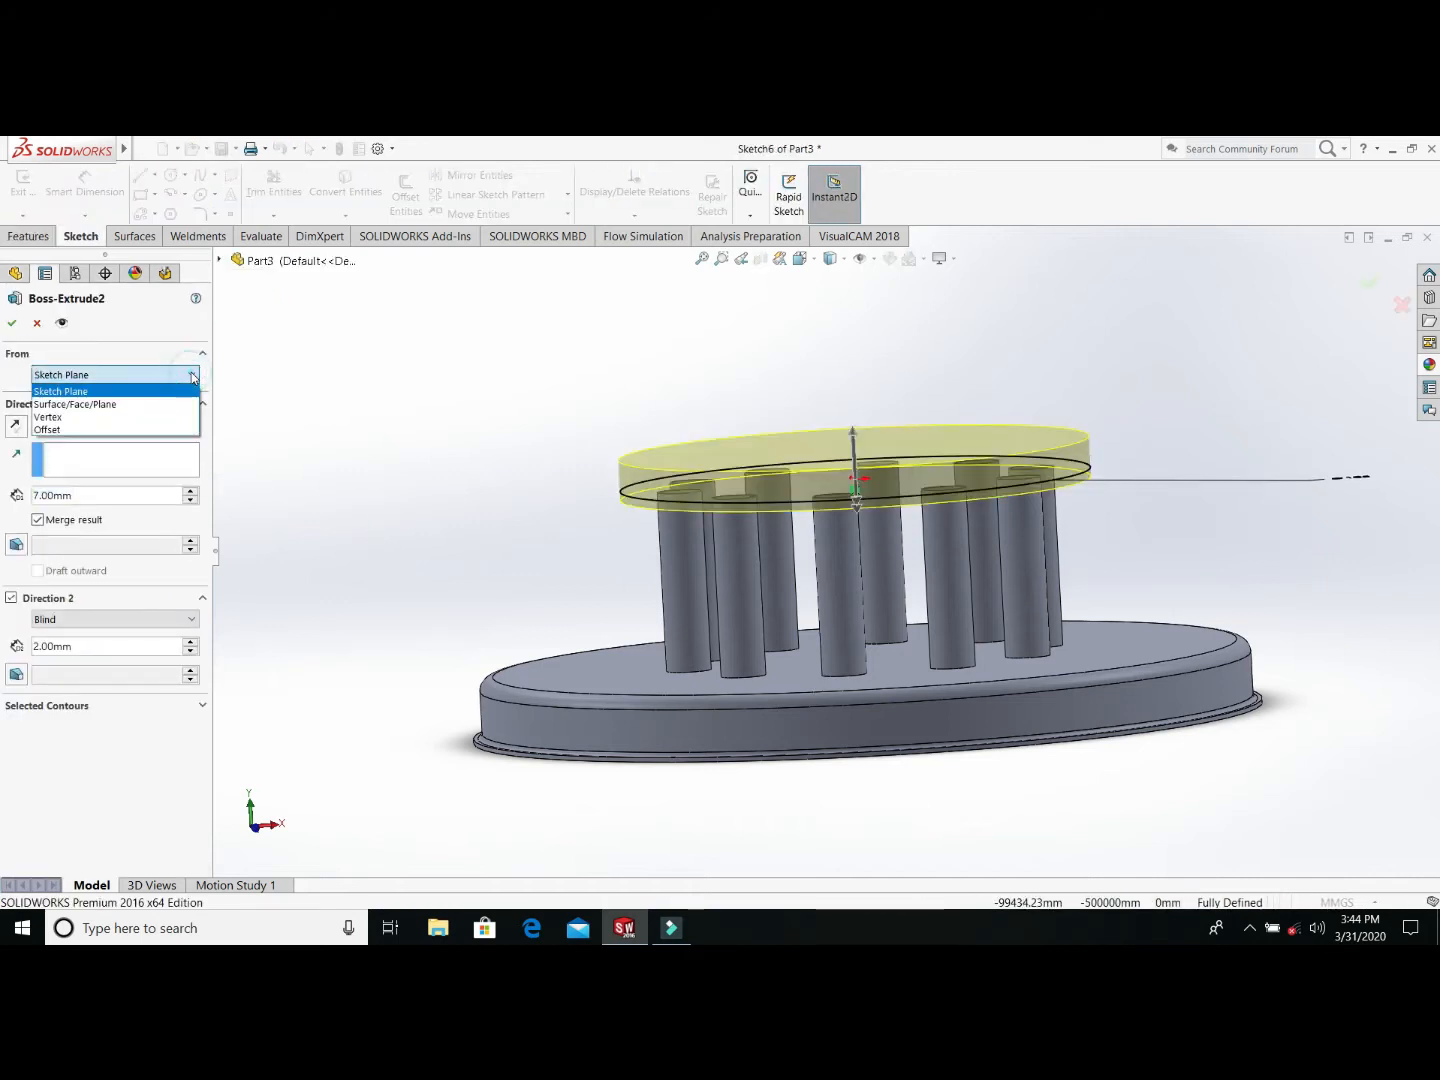
left_click(166, 429)
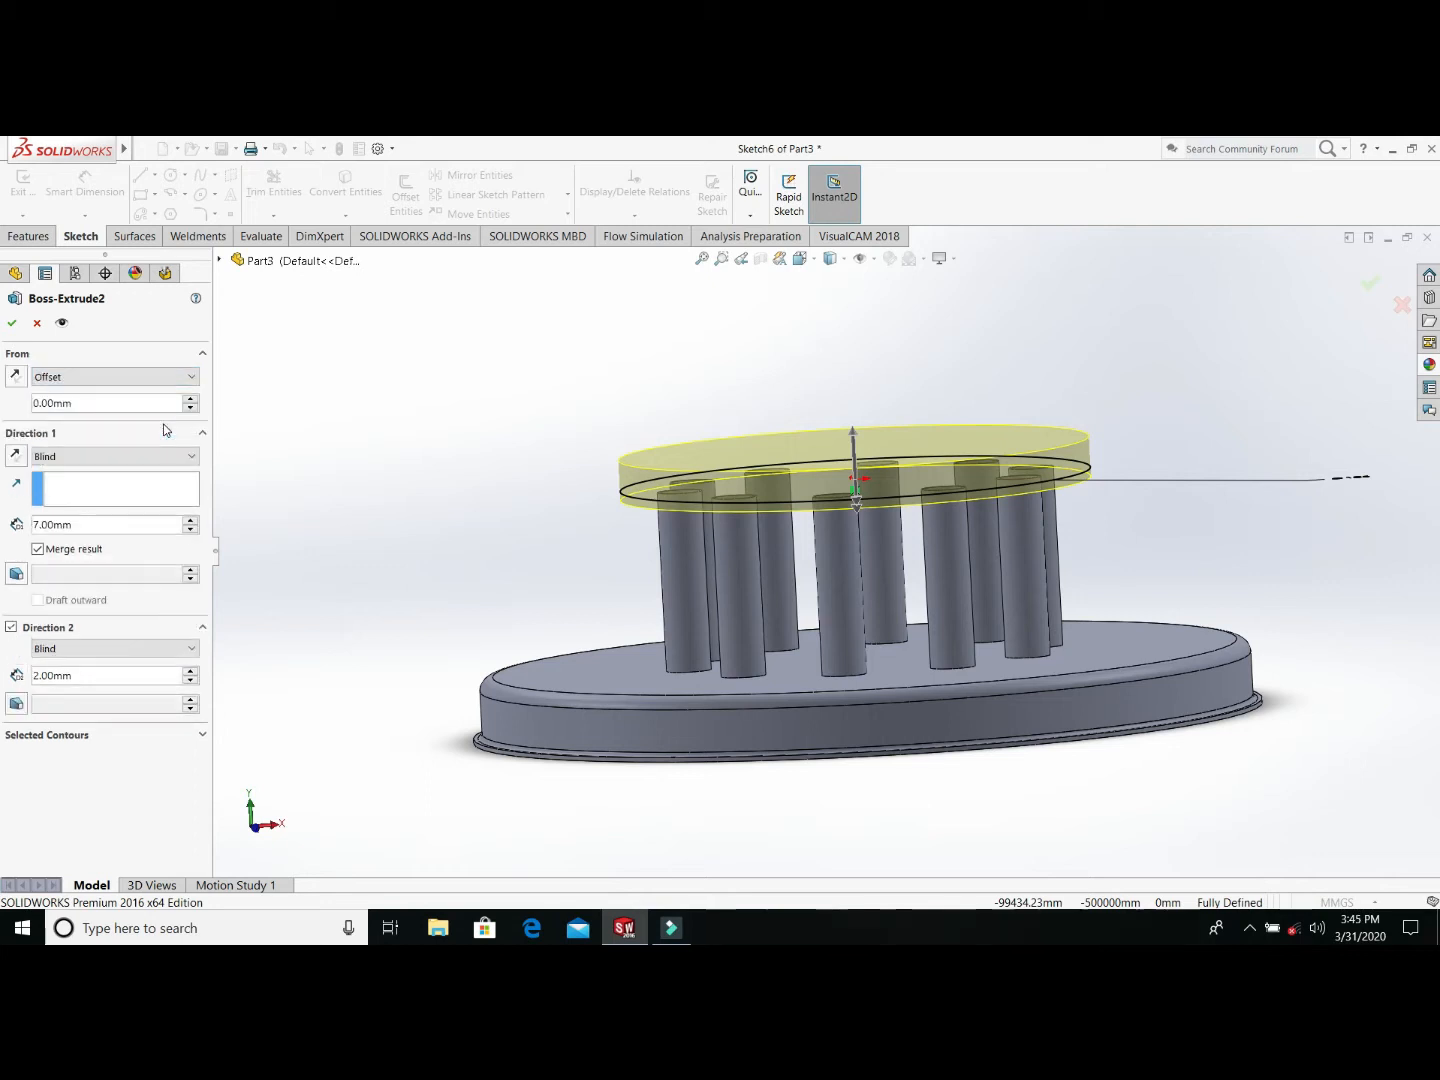
left_click(13, 629)
double_click(147, 524)
type("10")
key("Return")
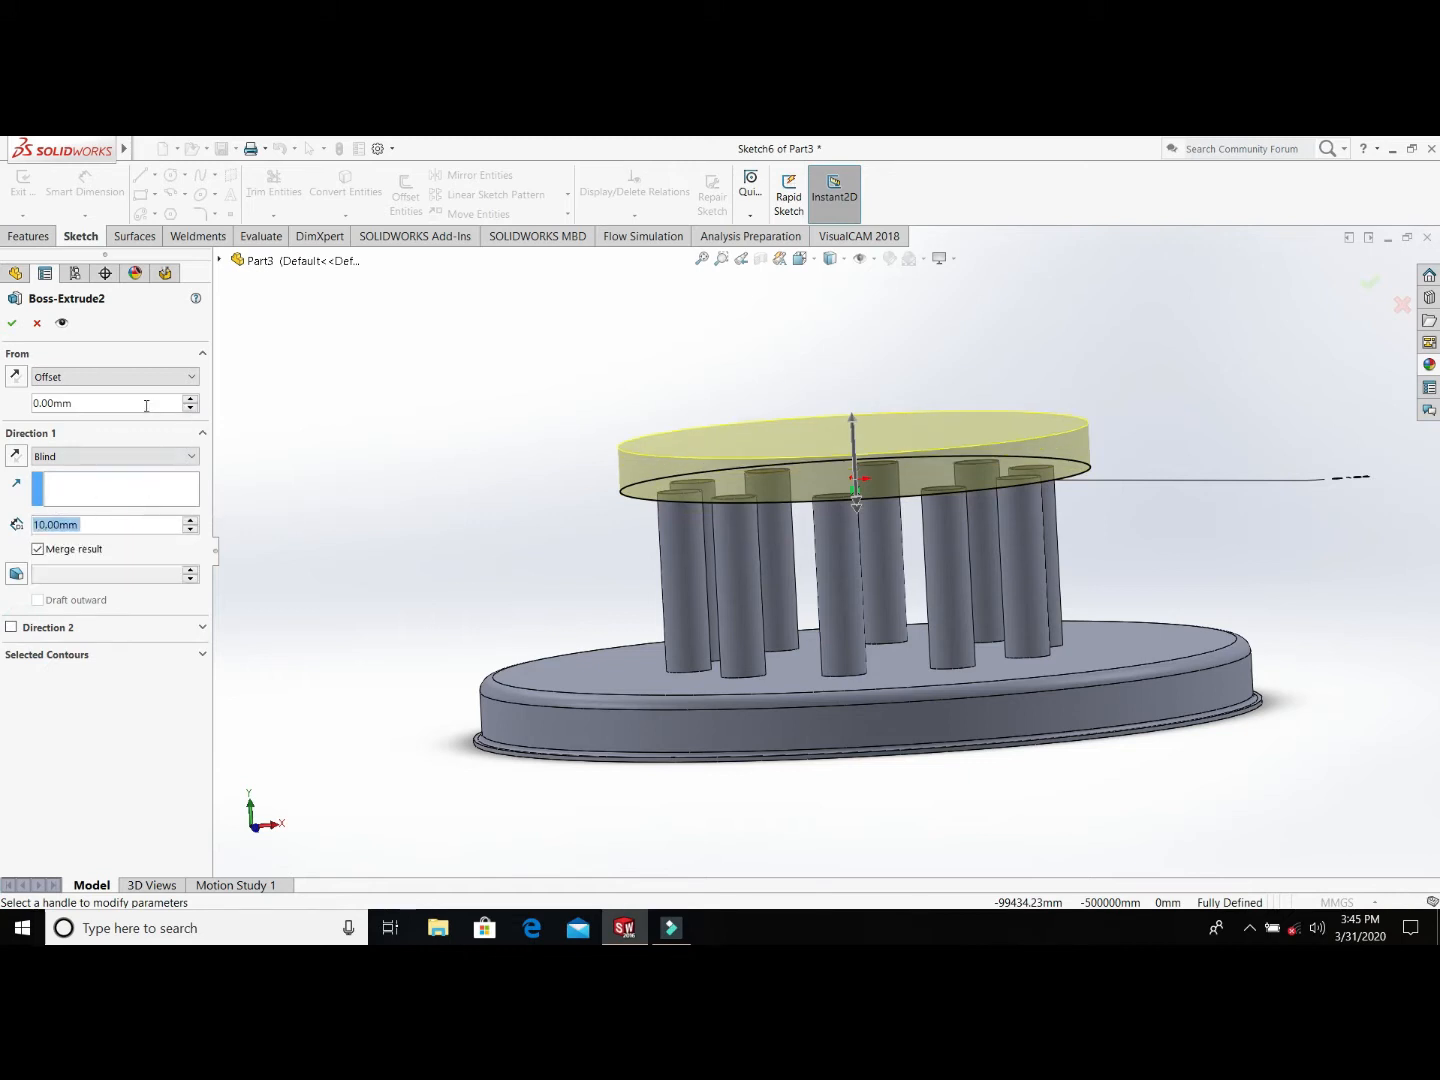
Step: Set the disc extrusion's start offset to 3 mm, reversed so it begins below the sketch plane, and accept the feature
double_click(147, 404)
type("3")
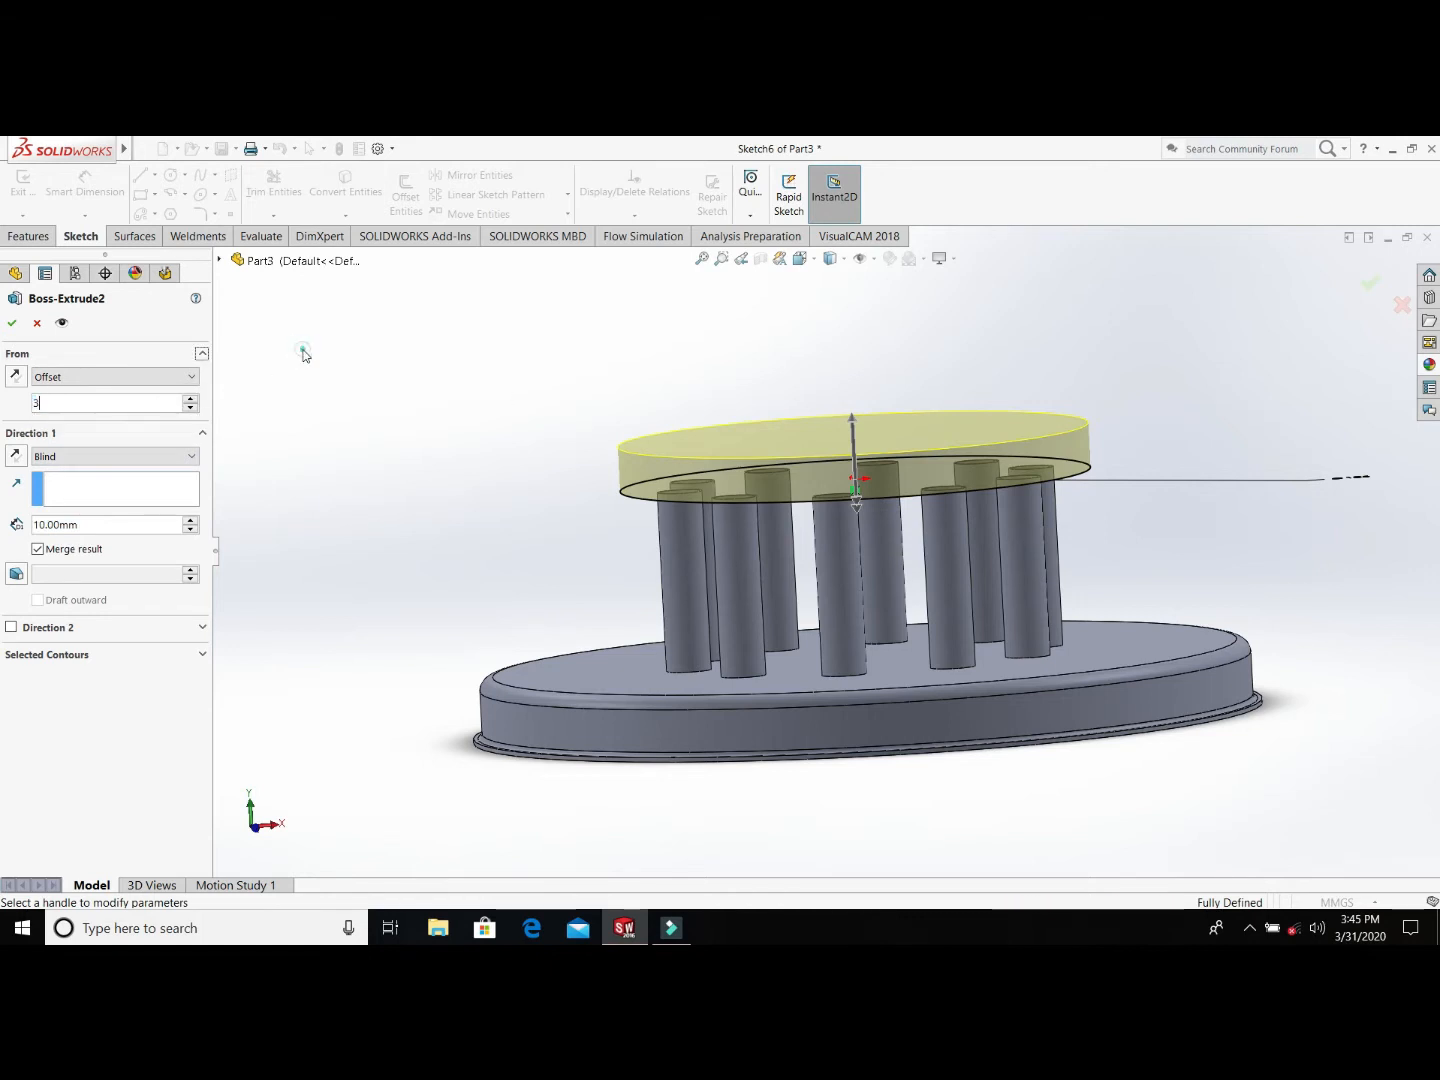
key("Return")
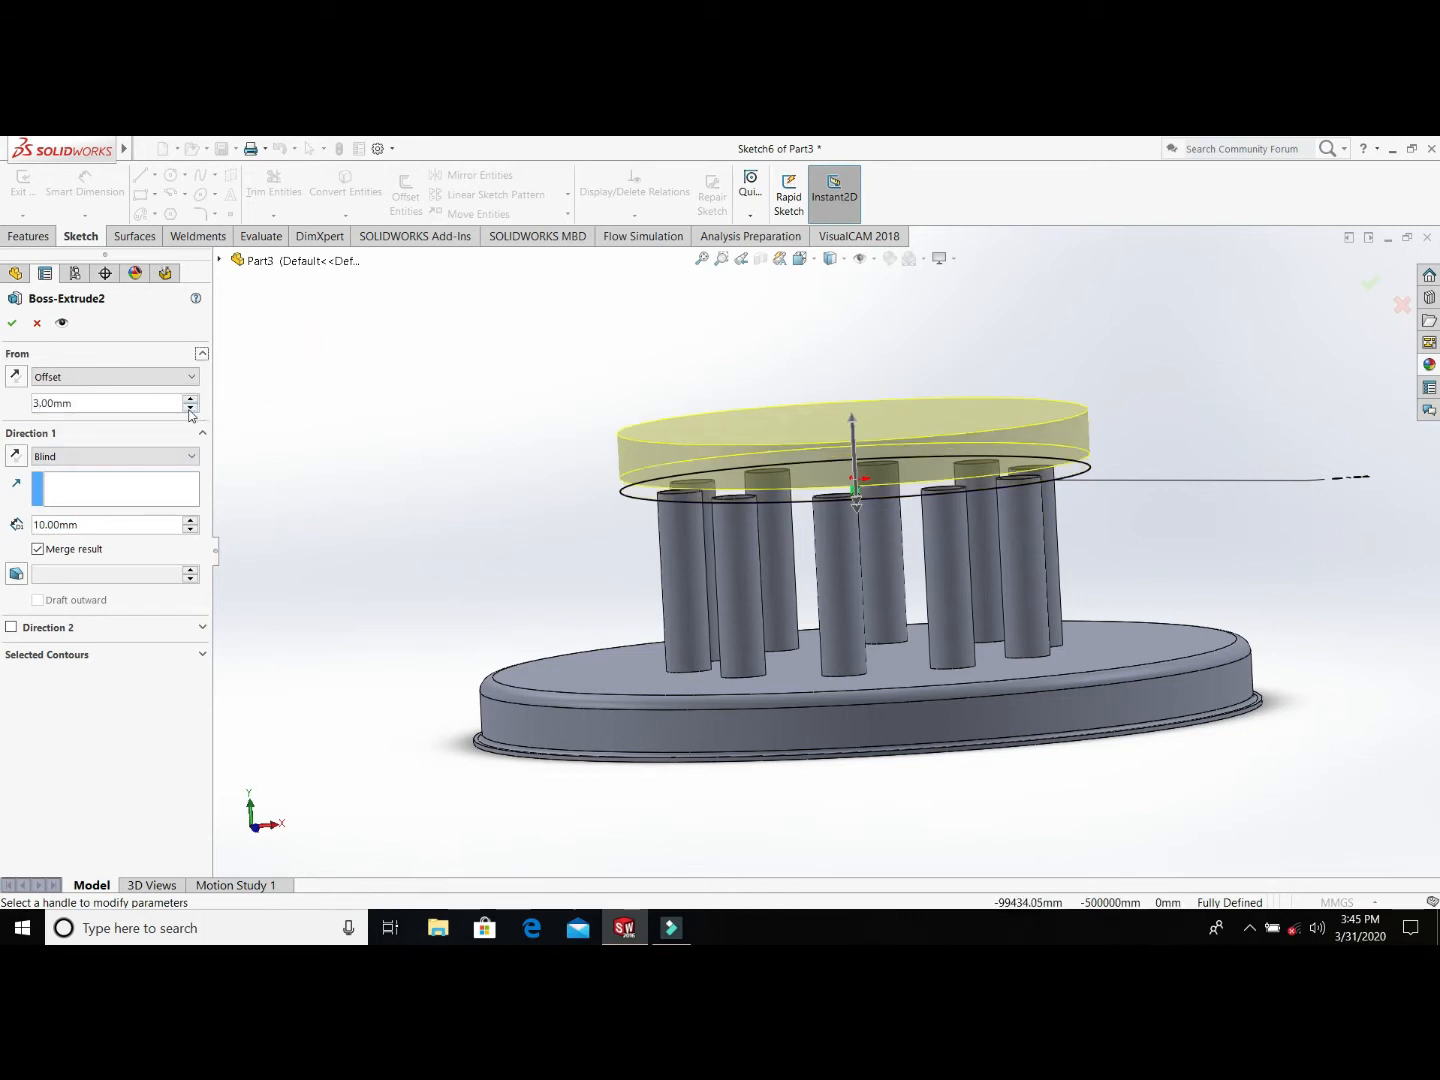
left_click(14, 378)
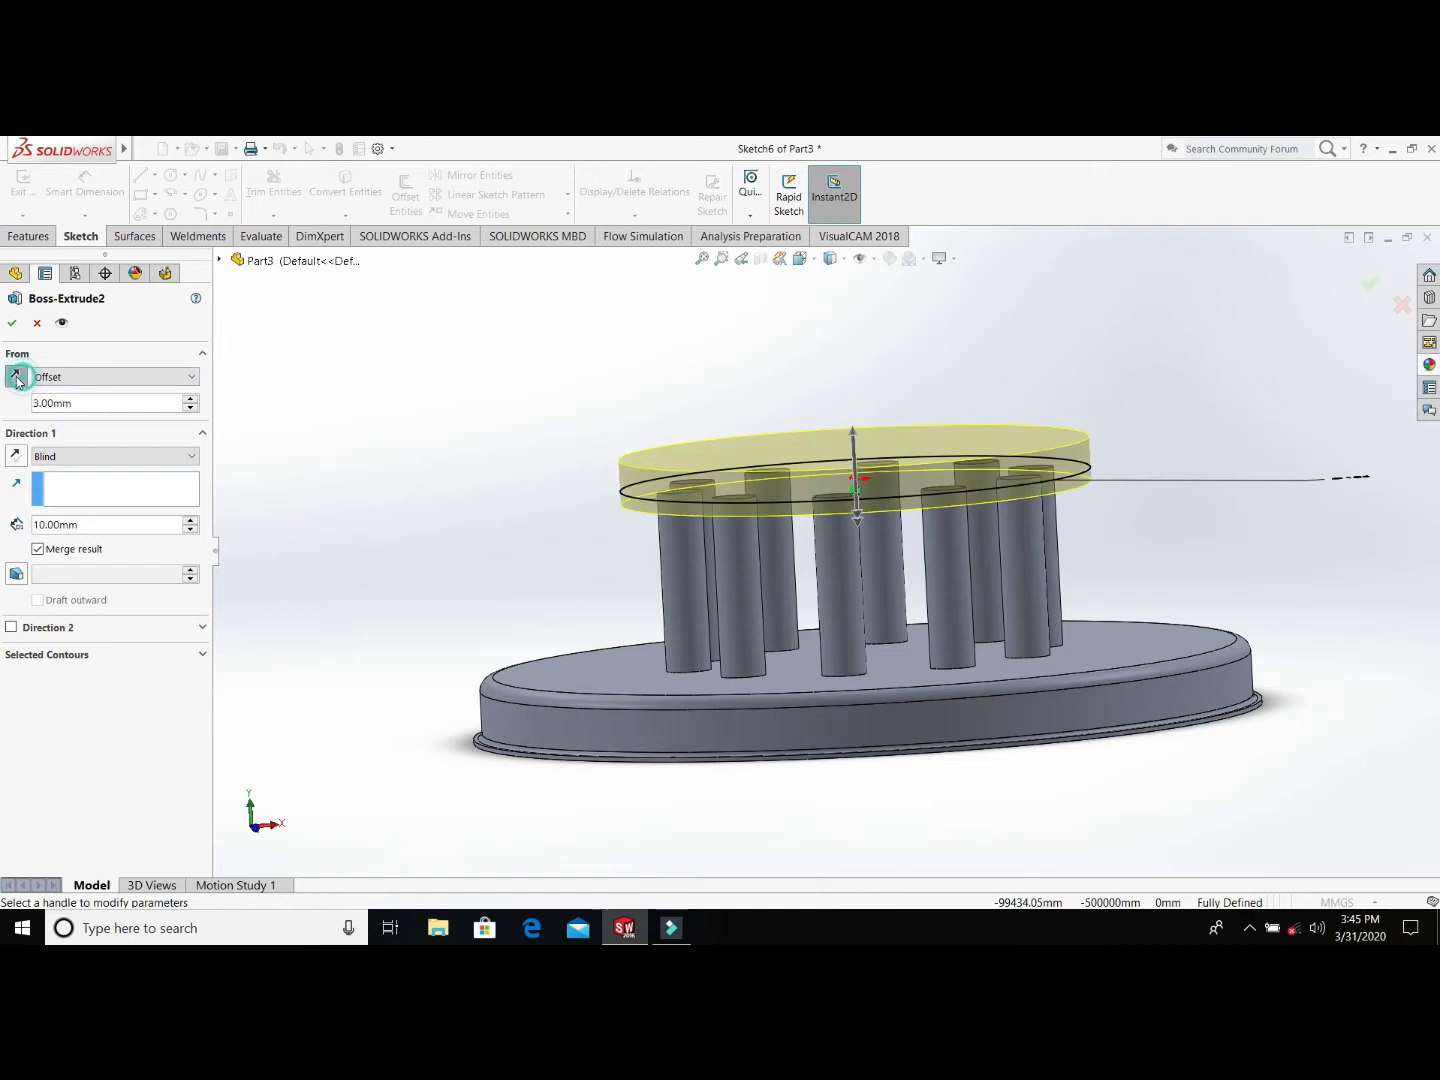
left_click(14, 323)
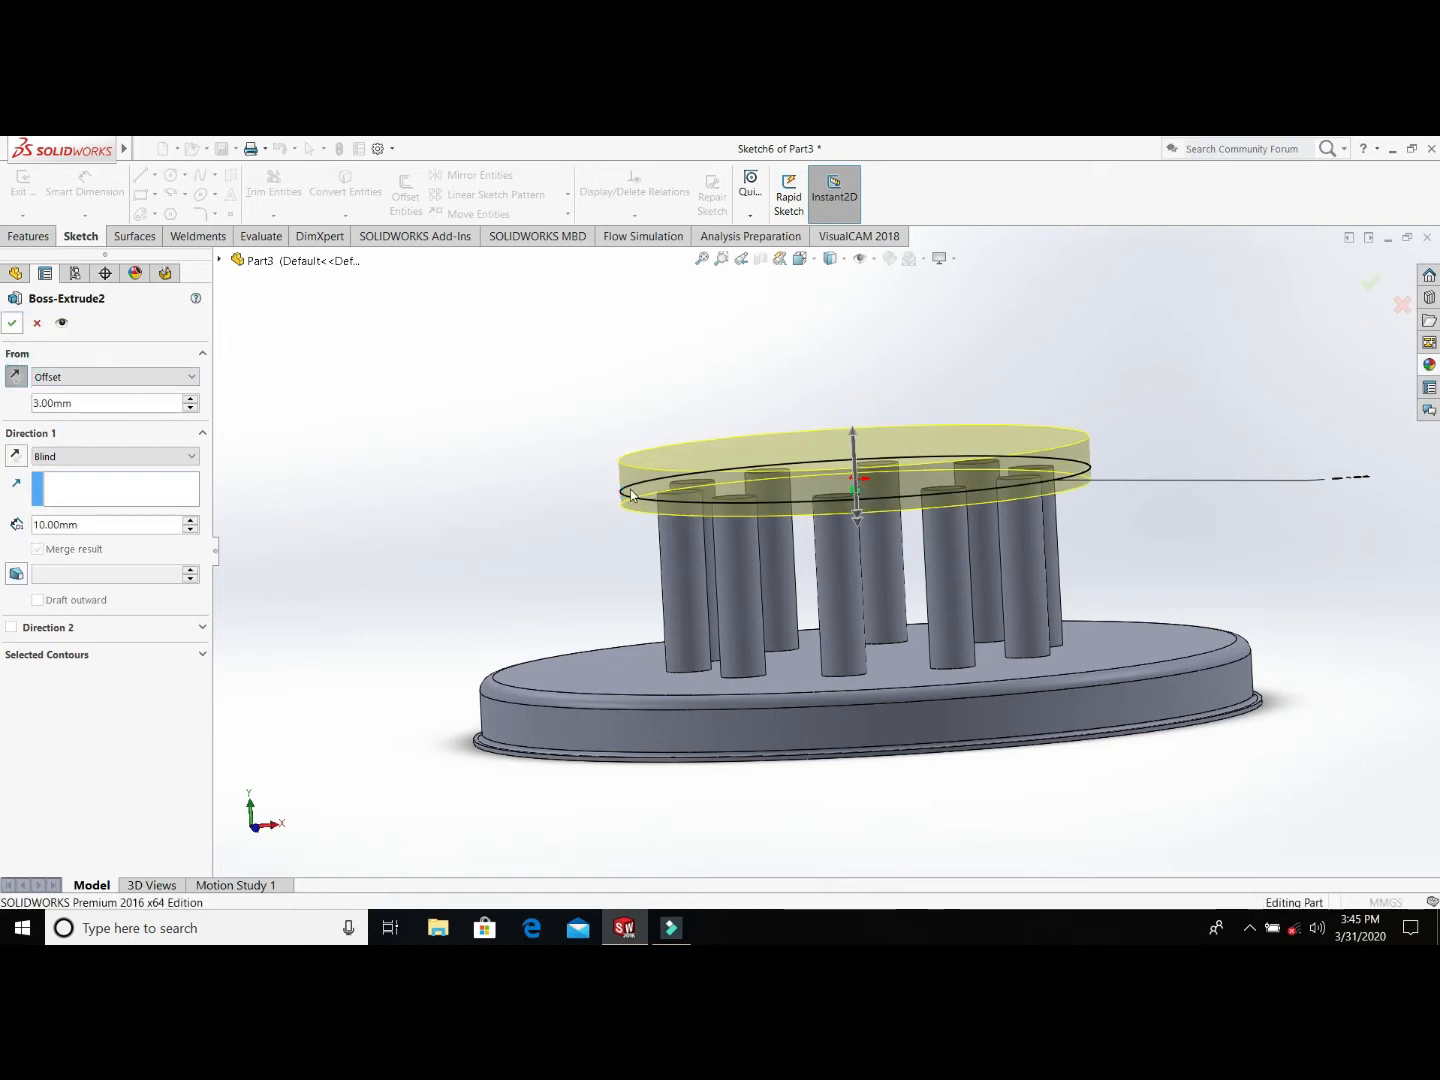
Step: Inspect the disc floor and tube ends in a section view through the Front Plane, leaving the view unsectioned
middle_click_drag(612, 500, 721, 309)
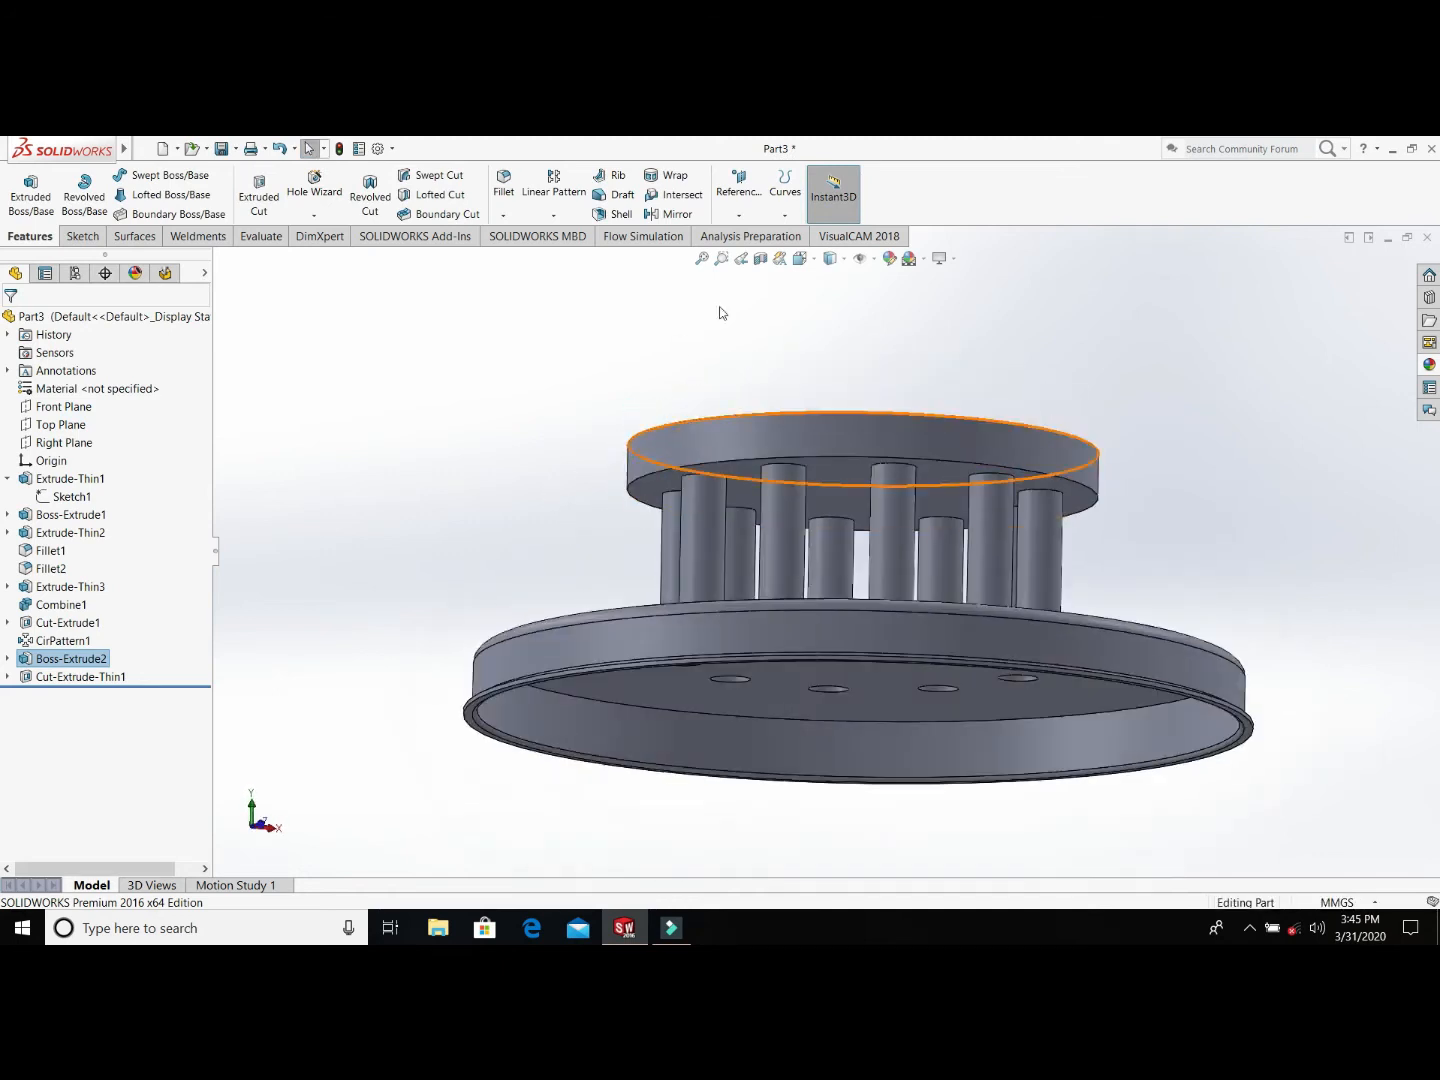
left_click(761, 258)
middle_click_drag(907, 481, 860, 474)
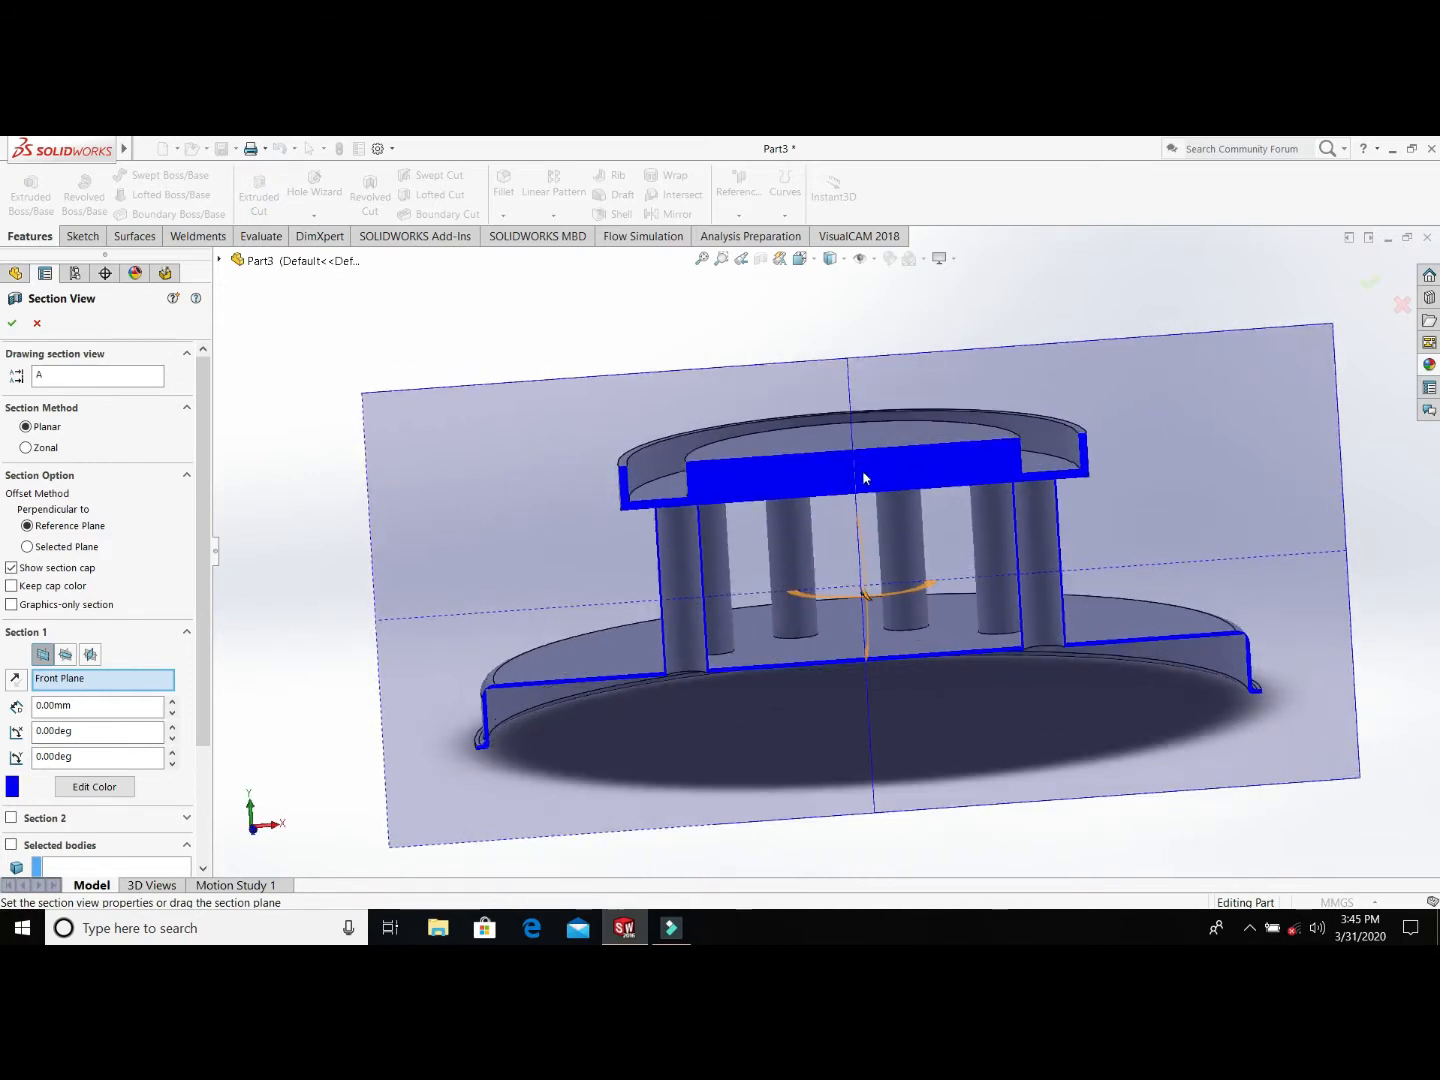
left_click(37, 324)
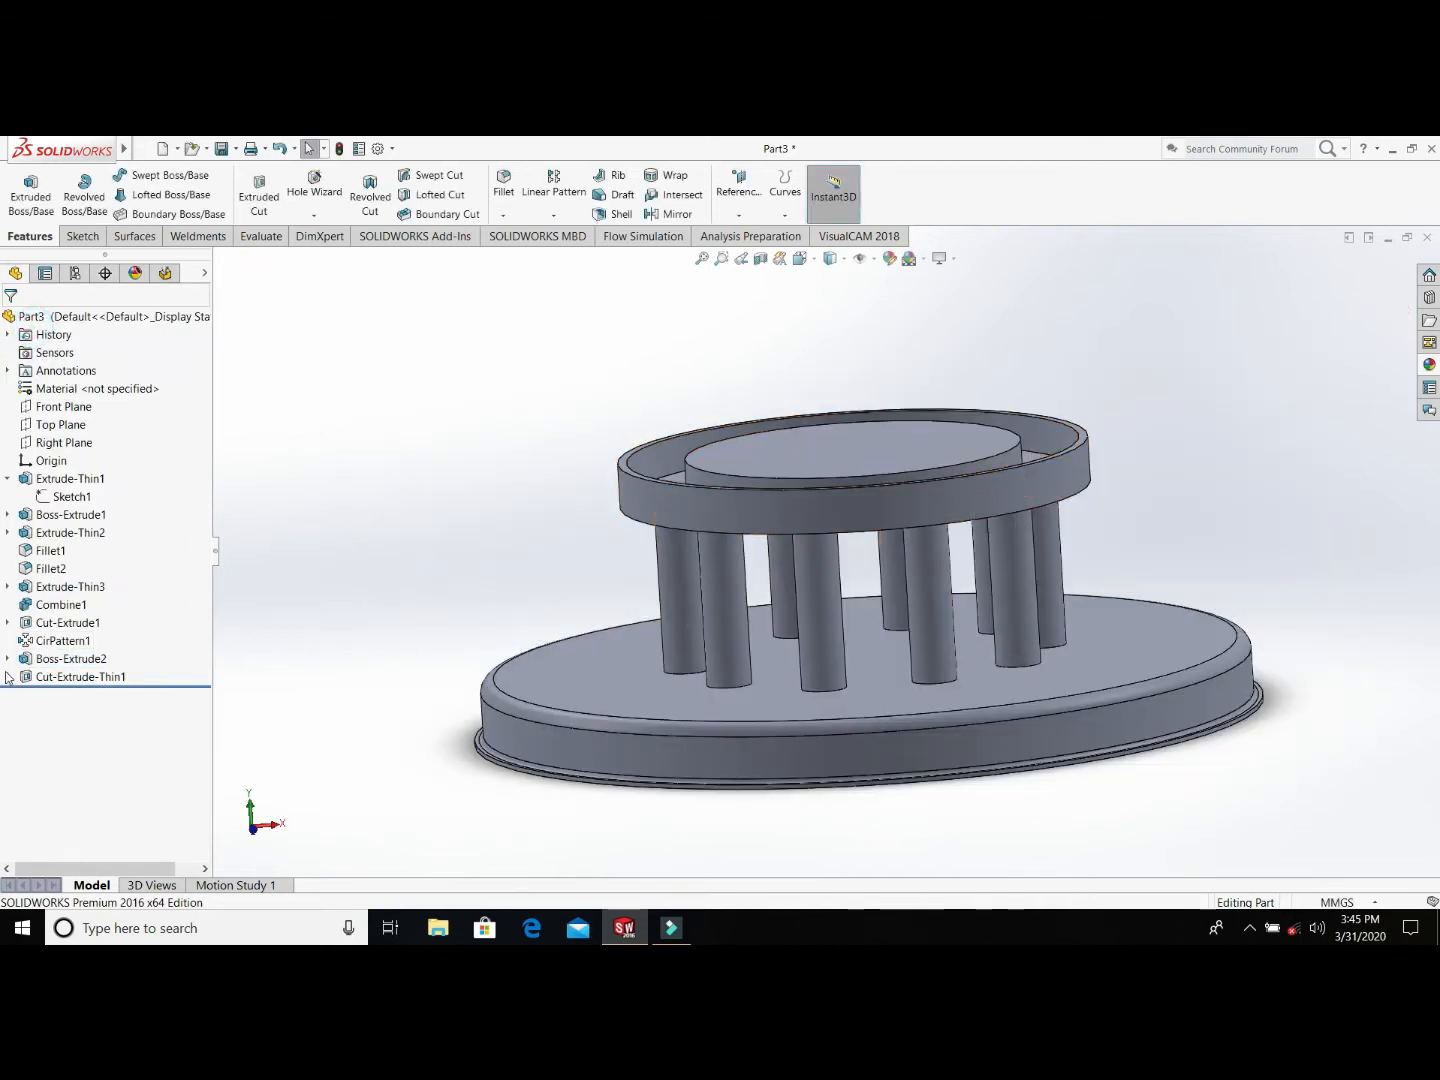
Step: Edit the disc's extrusion to start from the Sketch Plane with a 7 mm blind depth
left_click(34, 660)
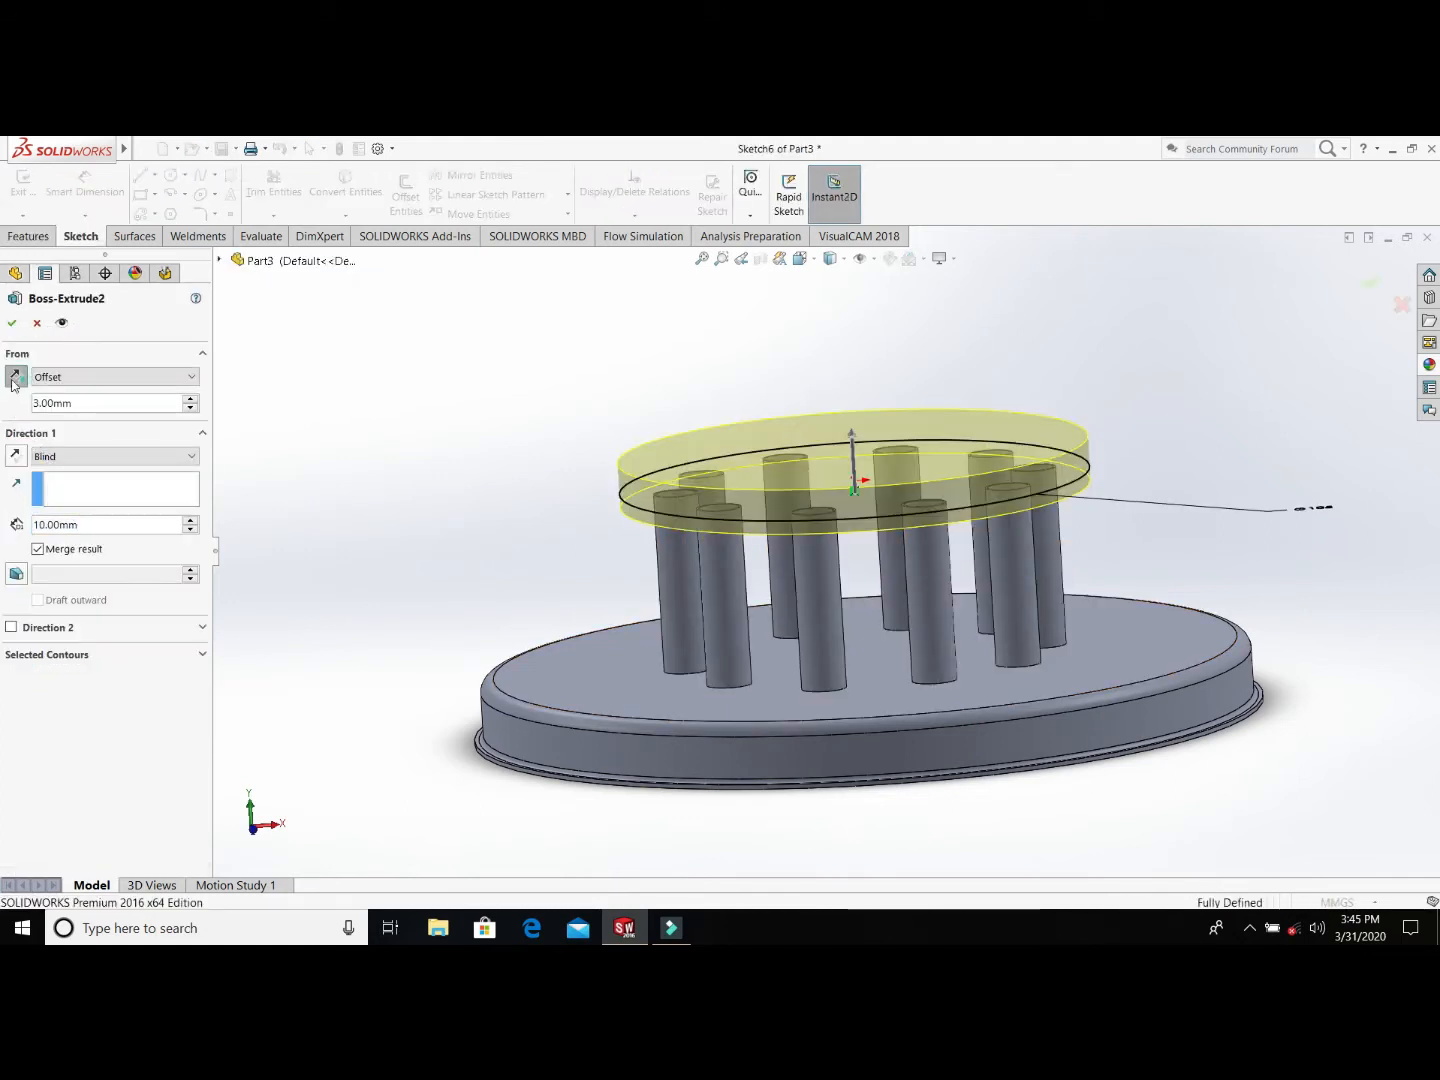
left_click(191, 376)
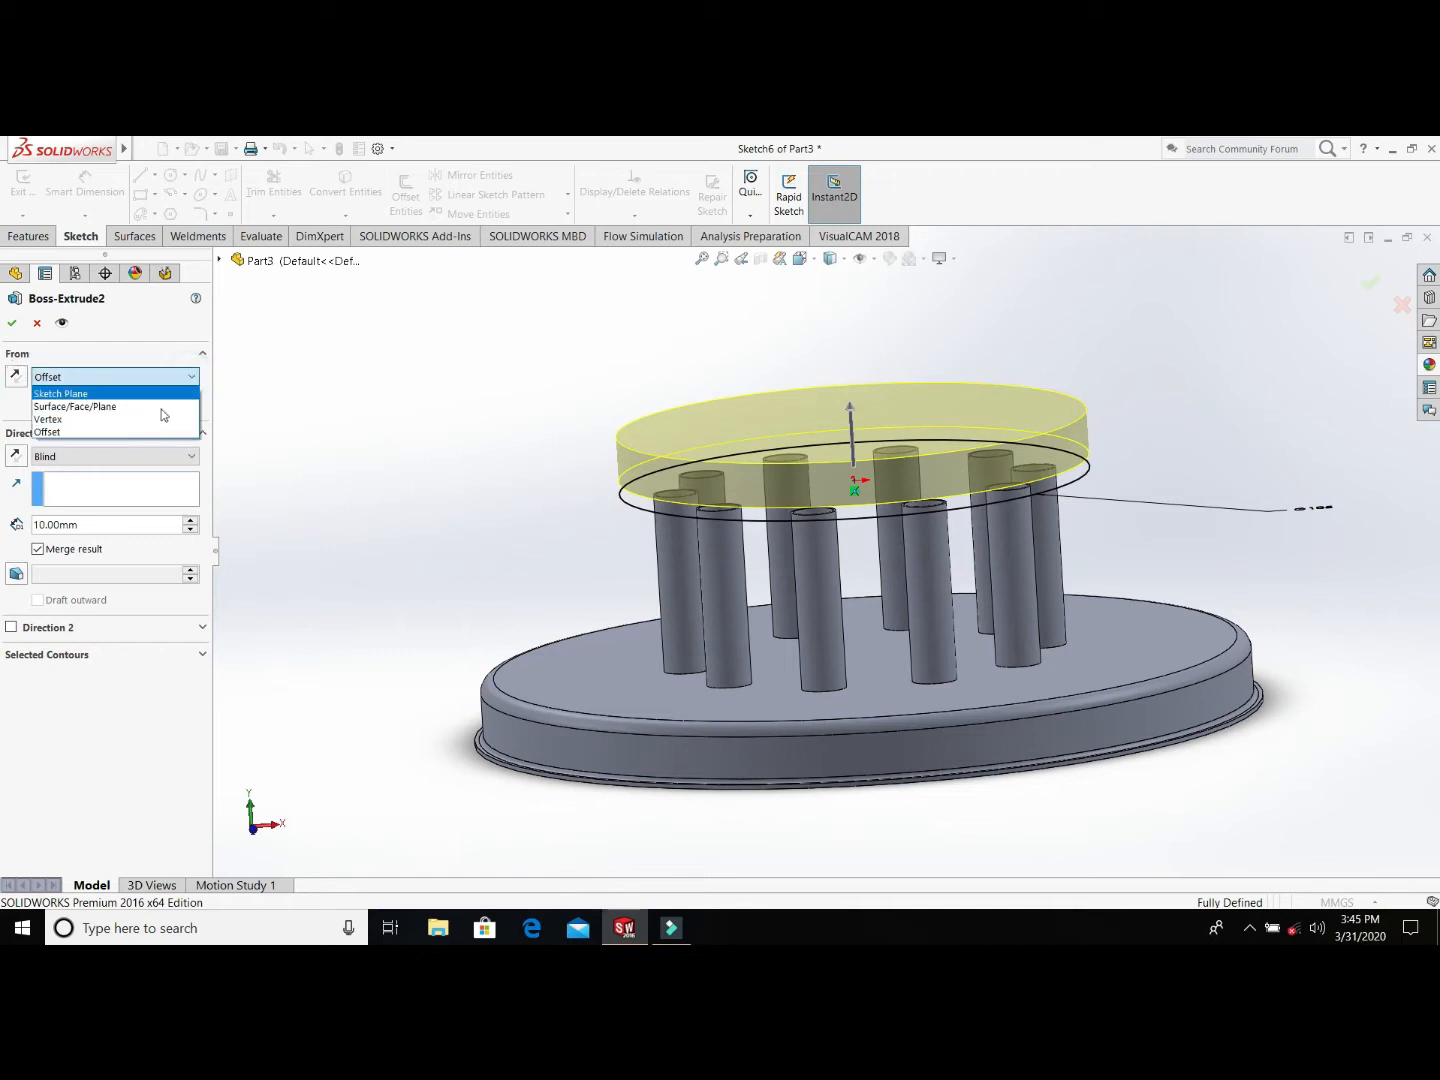
left_click(152, 392)
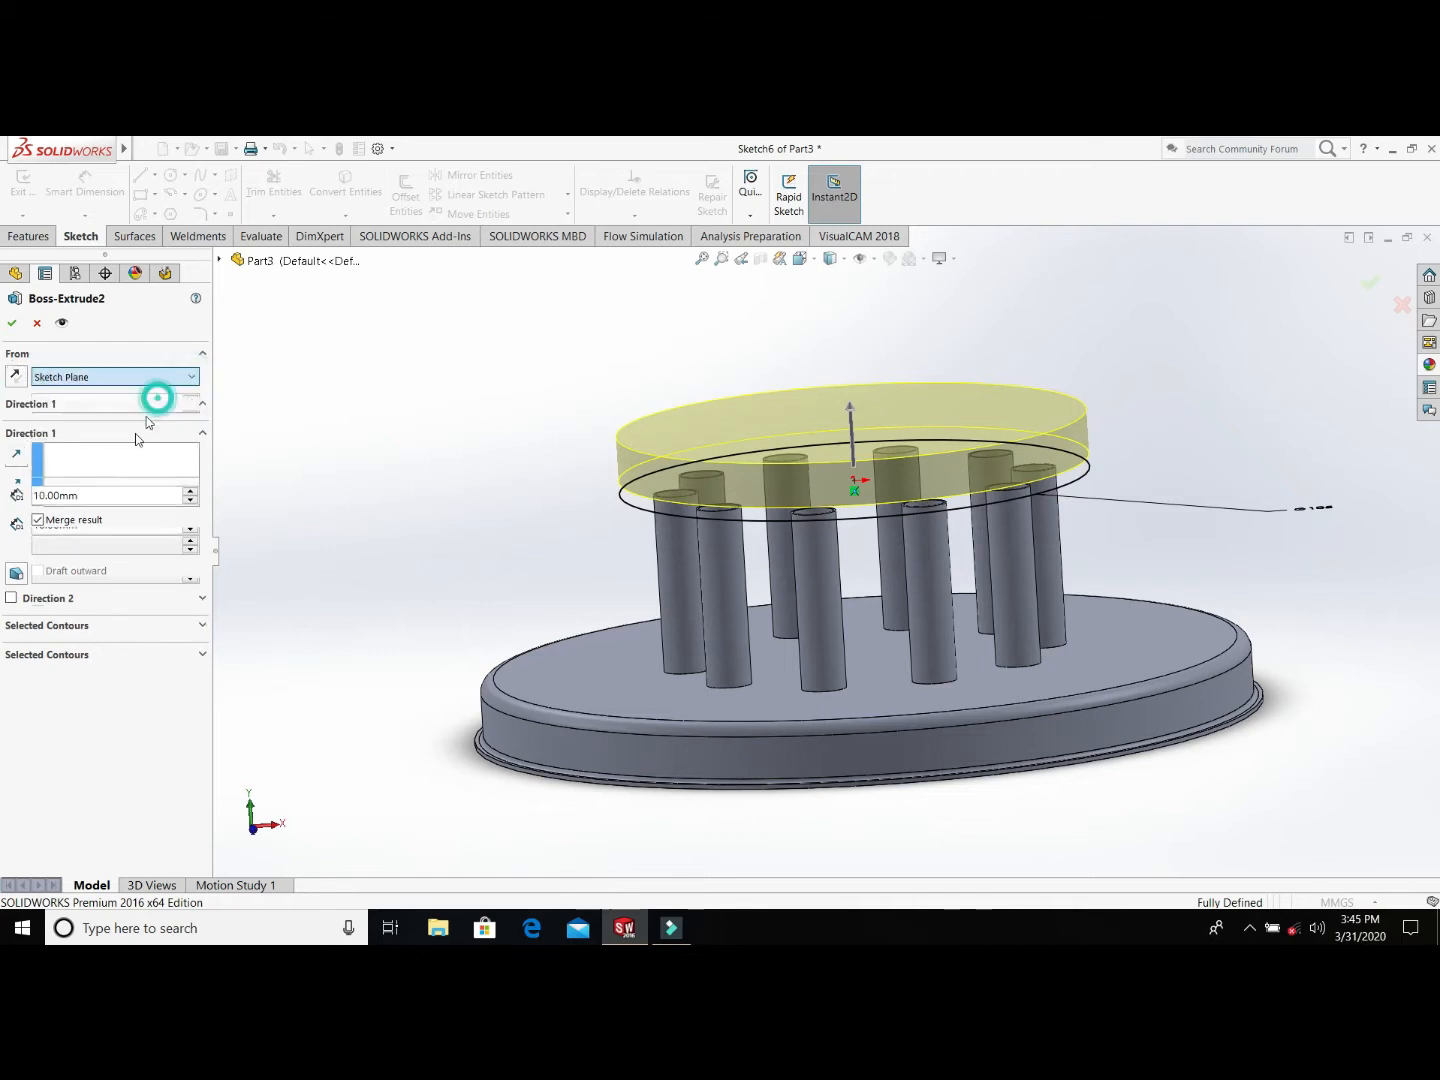
double_click(98, 496)
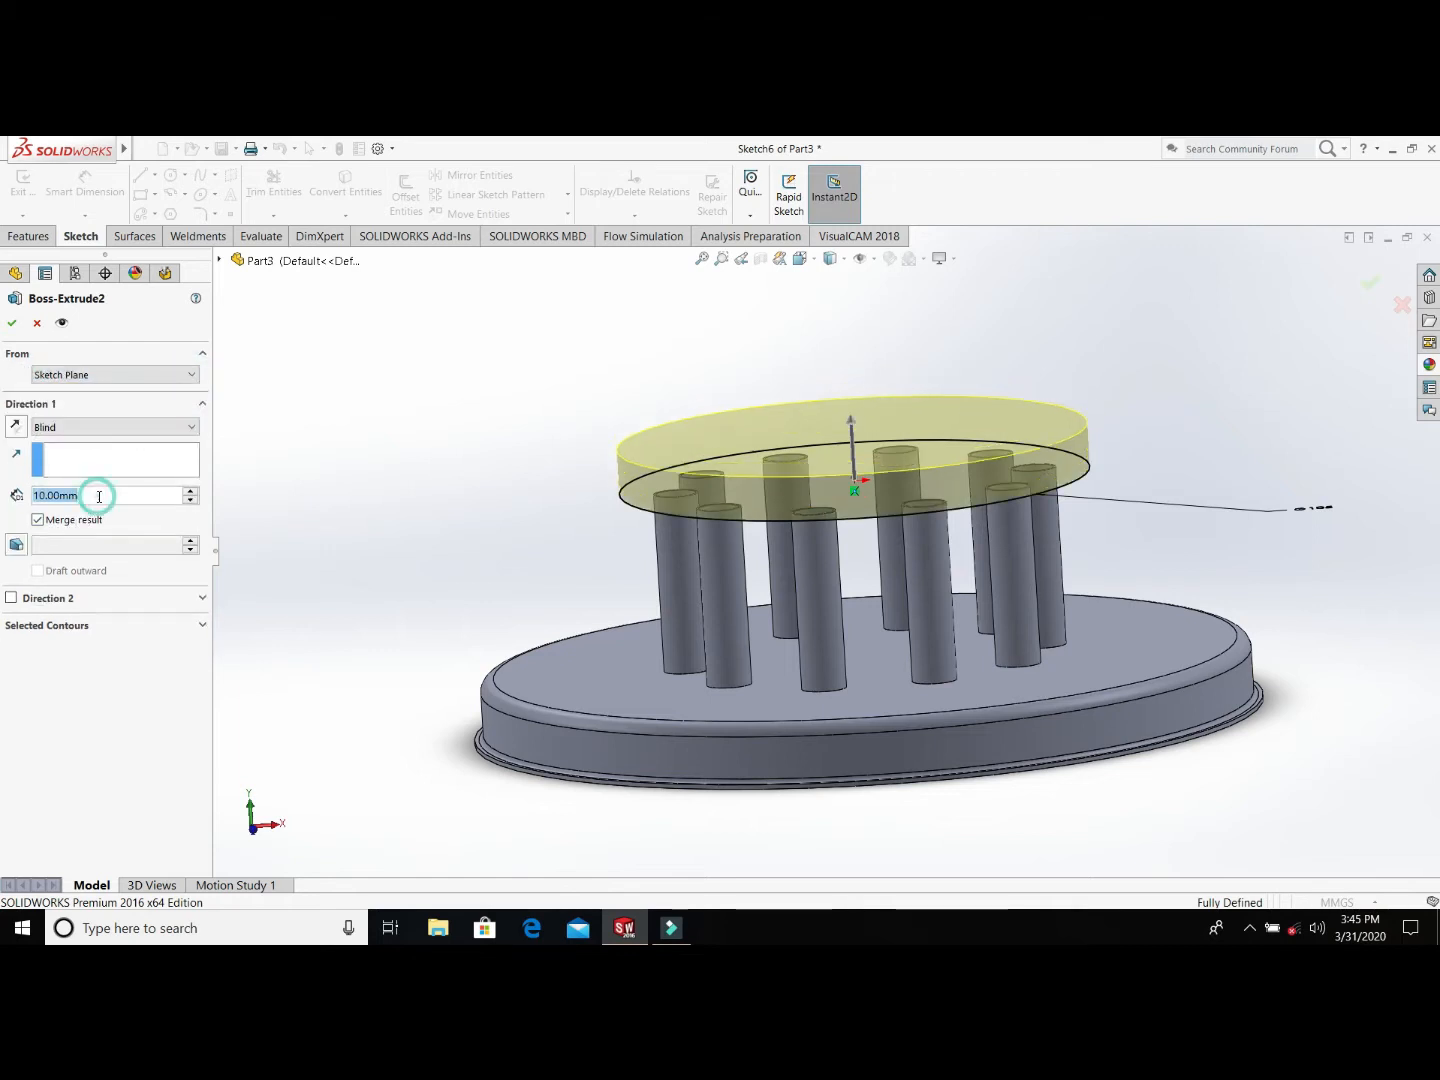
type("7")
key("Return")
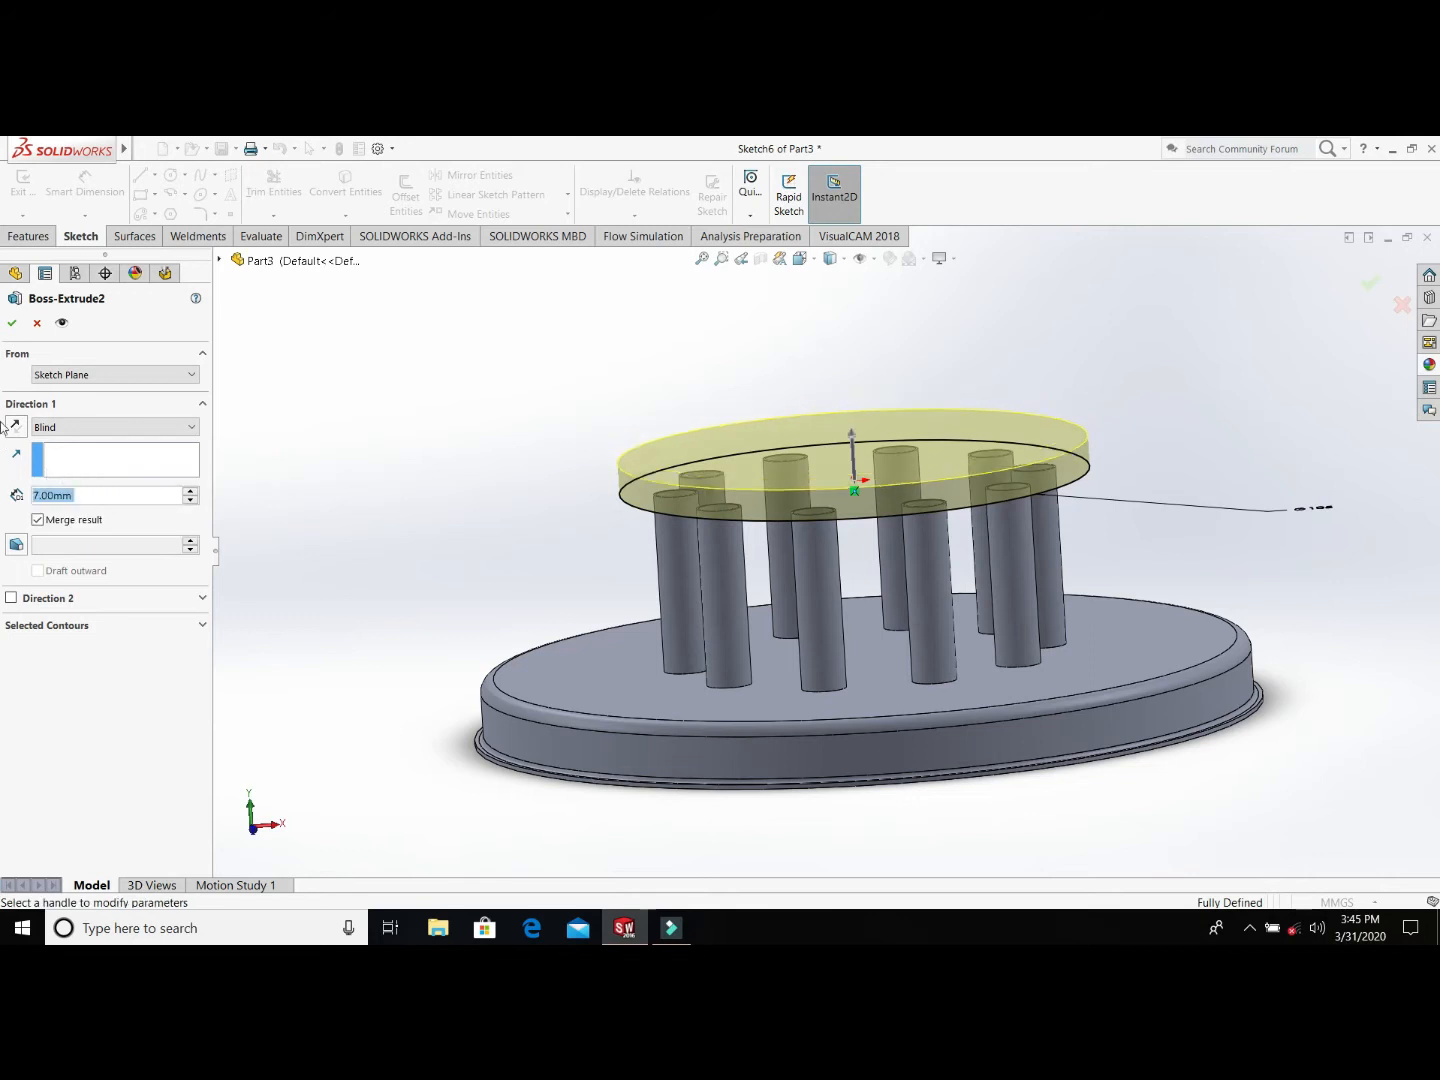
left_click(14, 323)
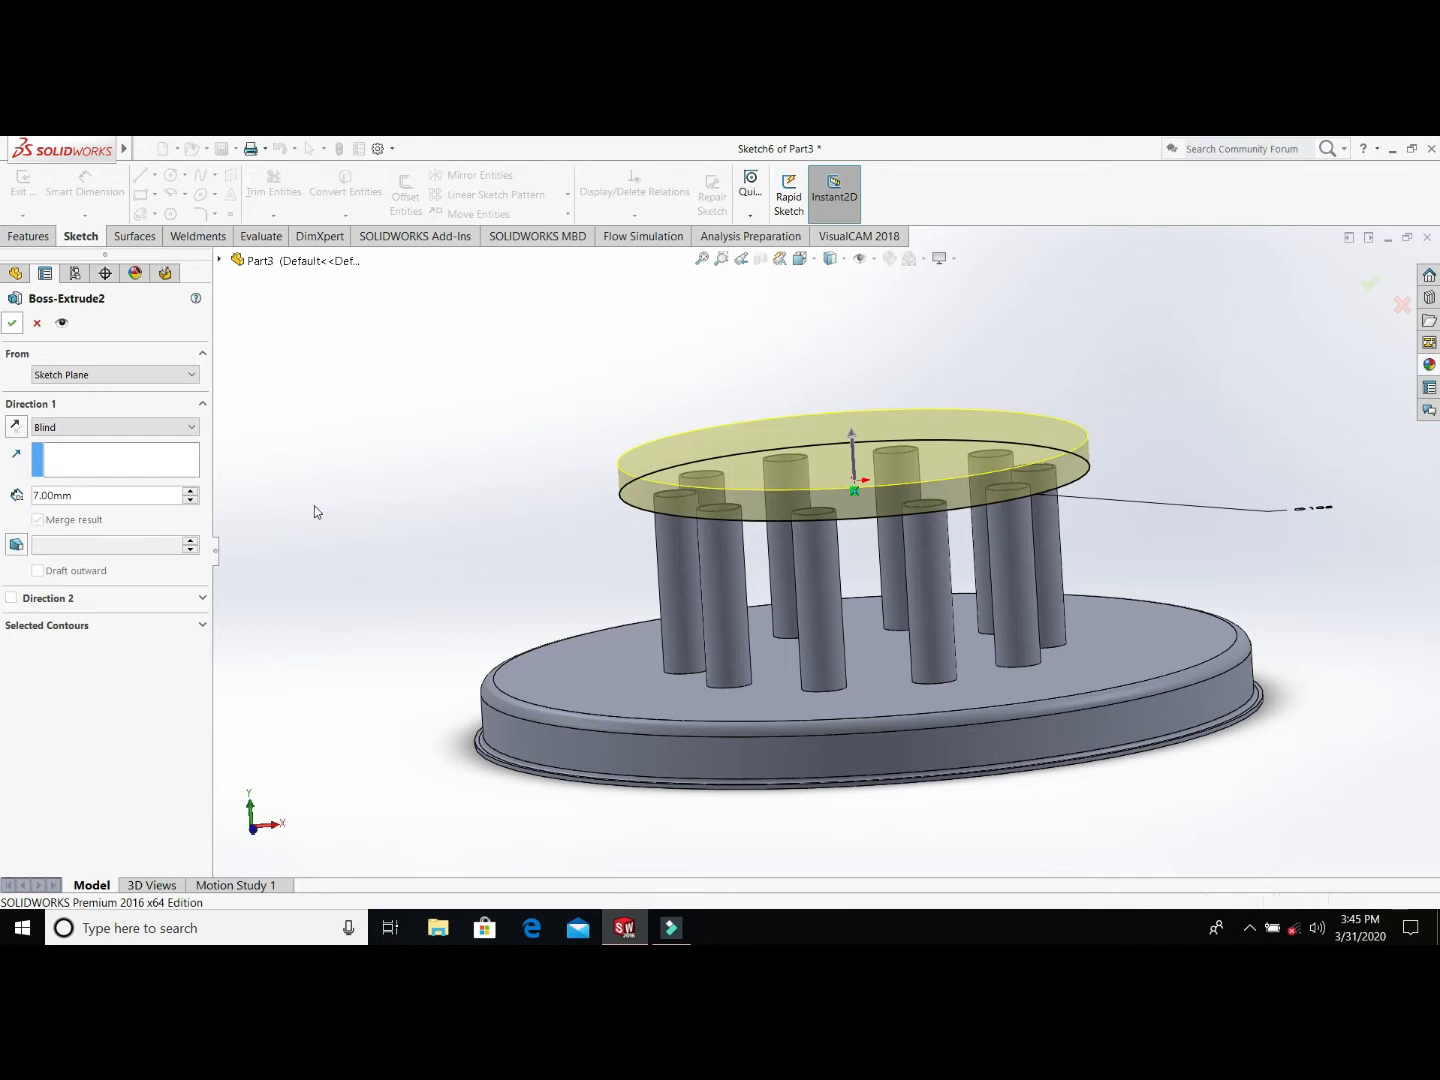
Step: Start a sketch on the narrow underside face of the detached outer ring
middle_click_drag(422, 536, 456, 450)
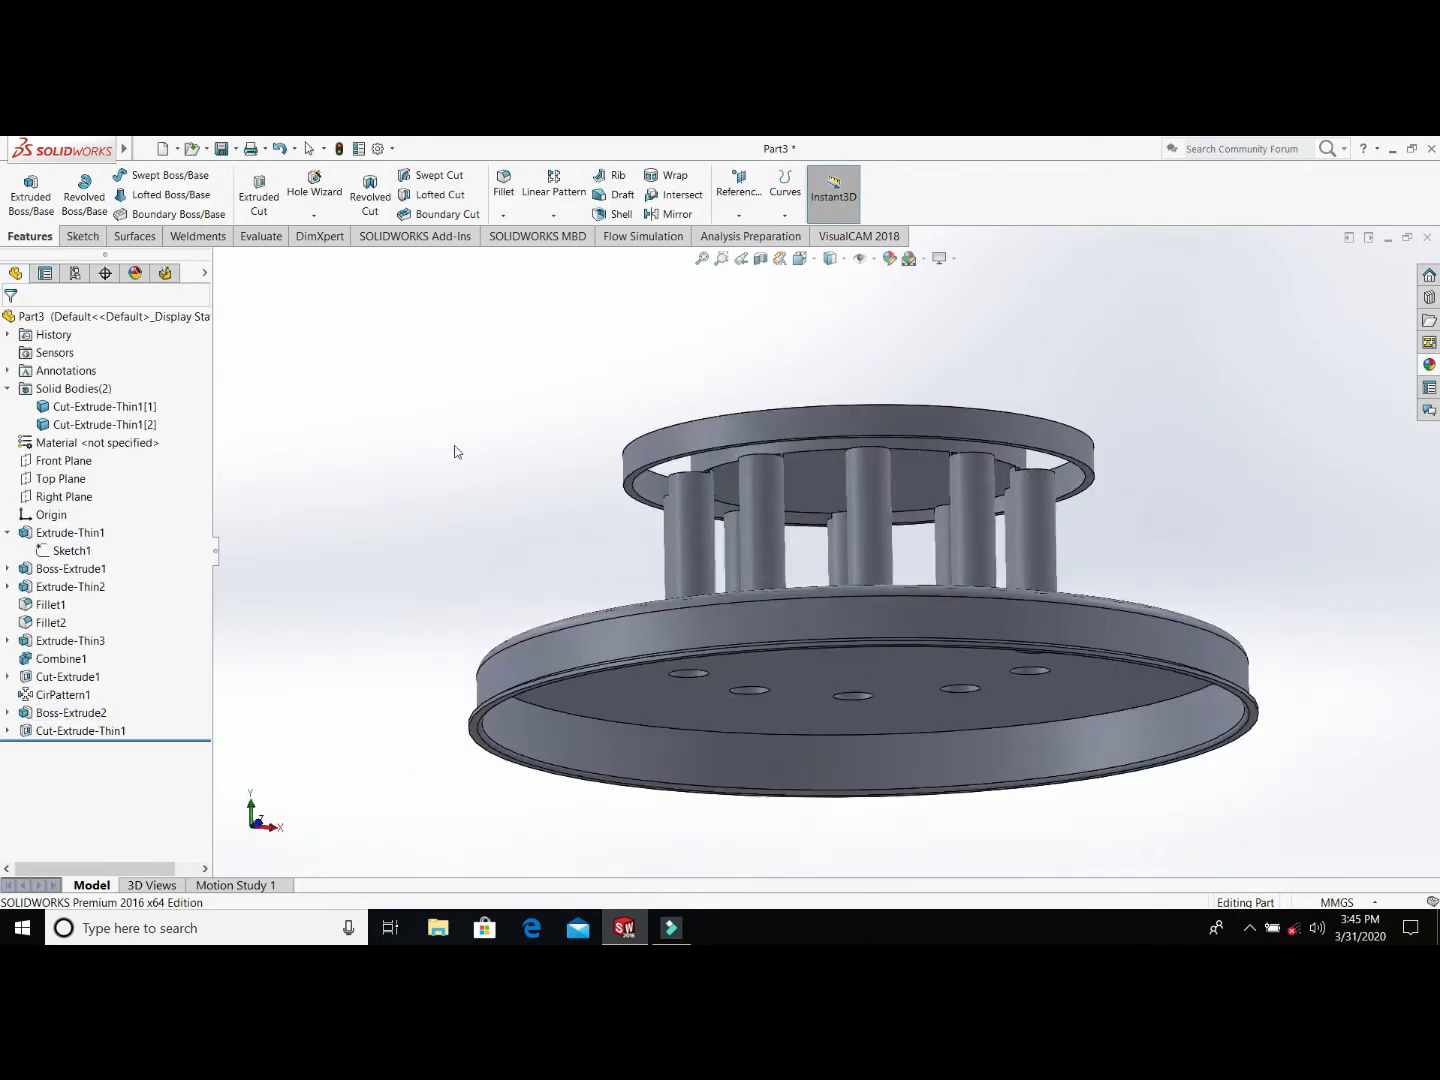
scroll(826, 488, "down", 5)
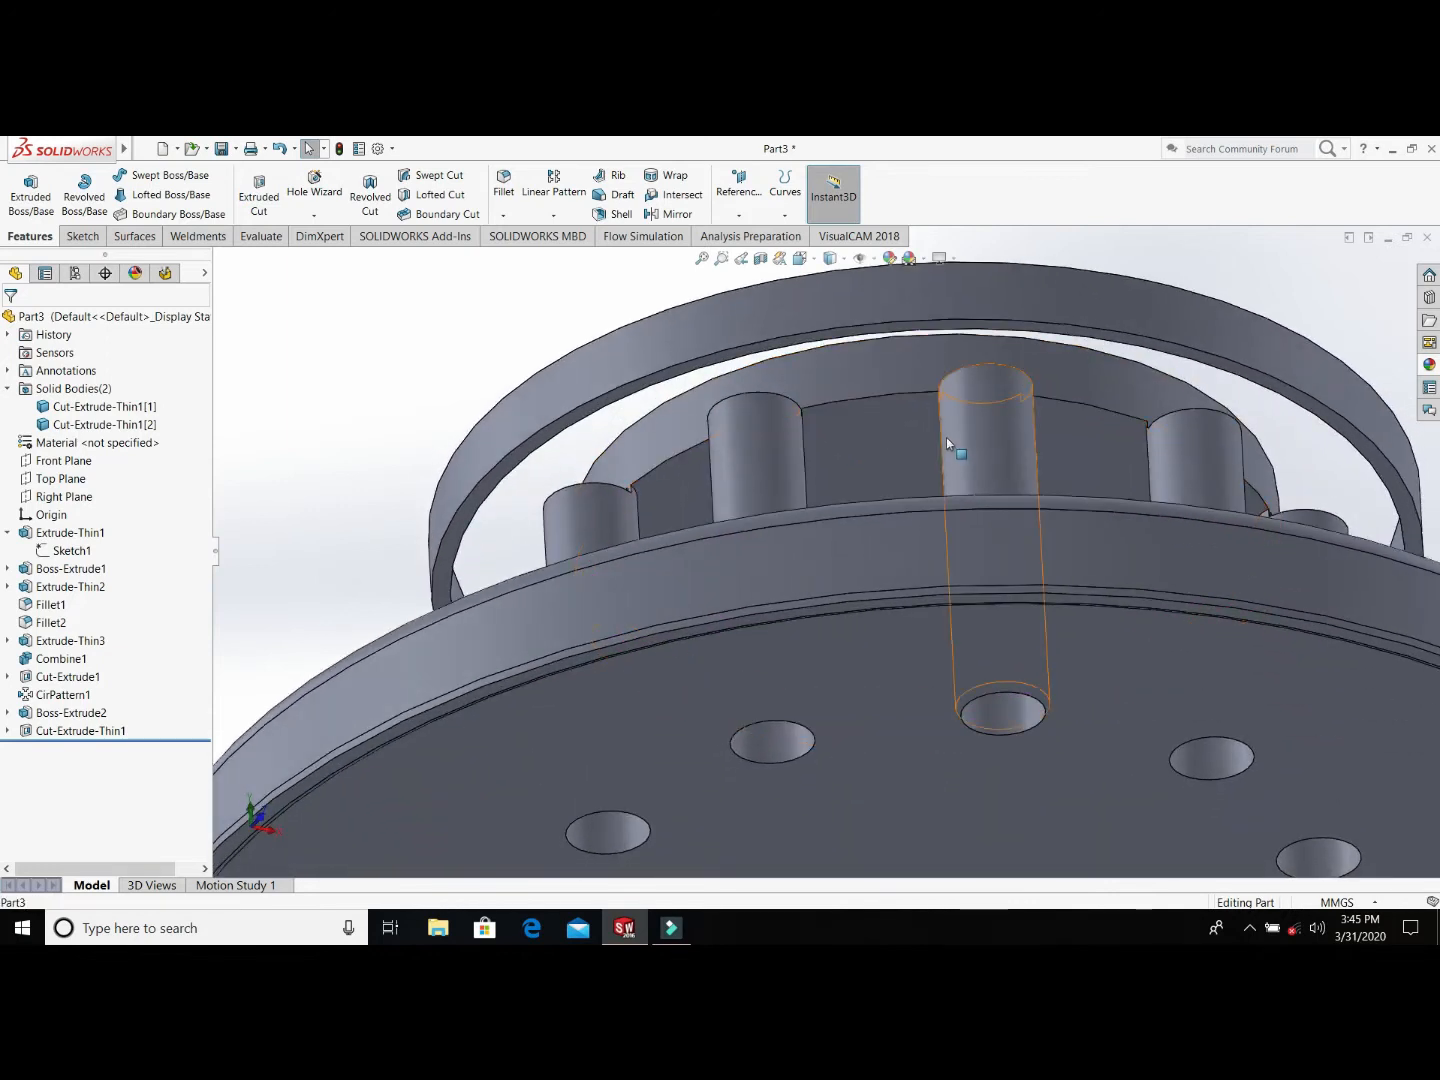
scroll(946, 437, "up", 1)
middle_click_drag(850, 445, 854, 401)
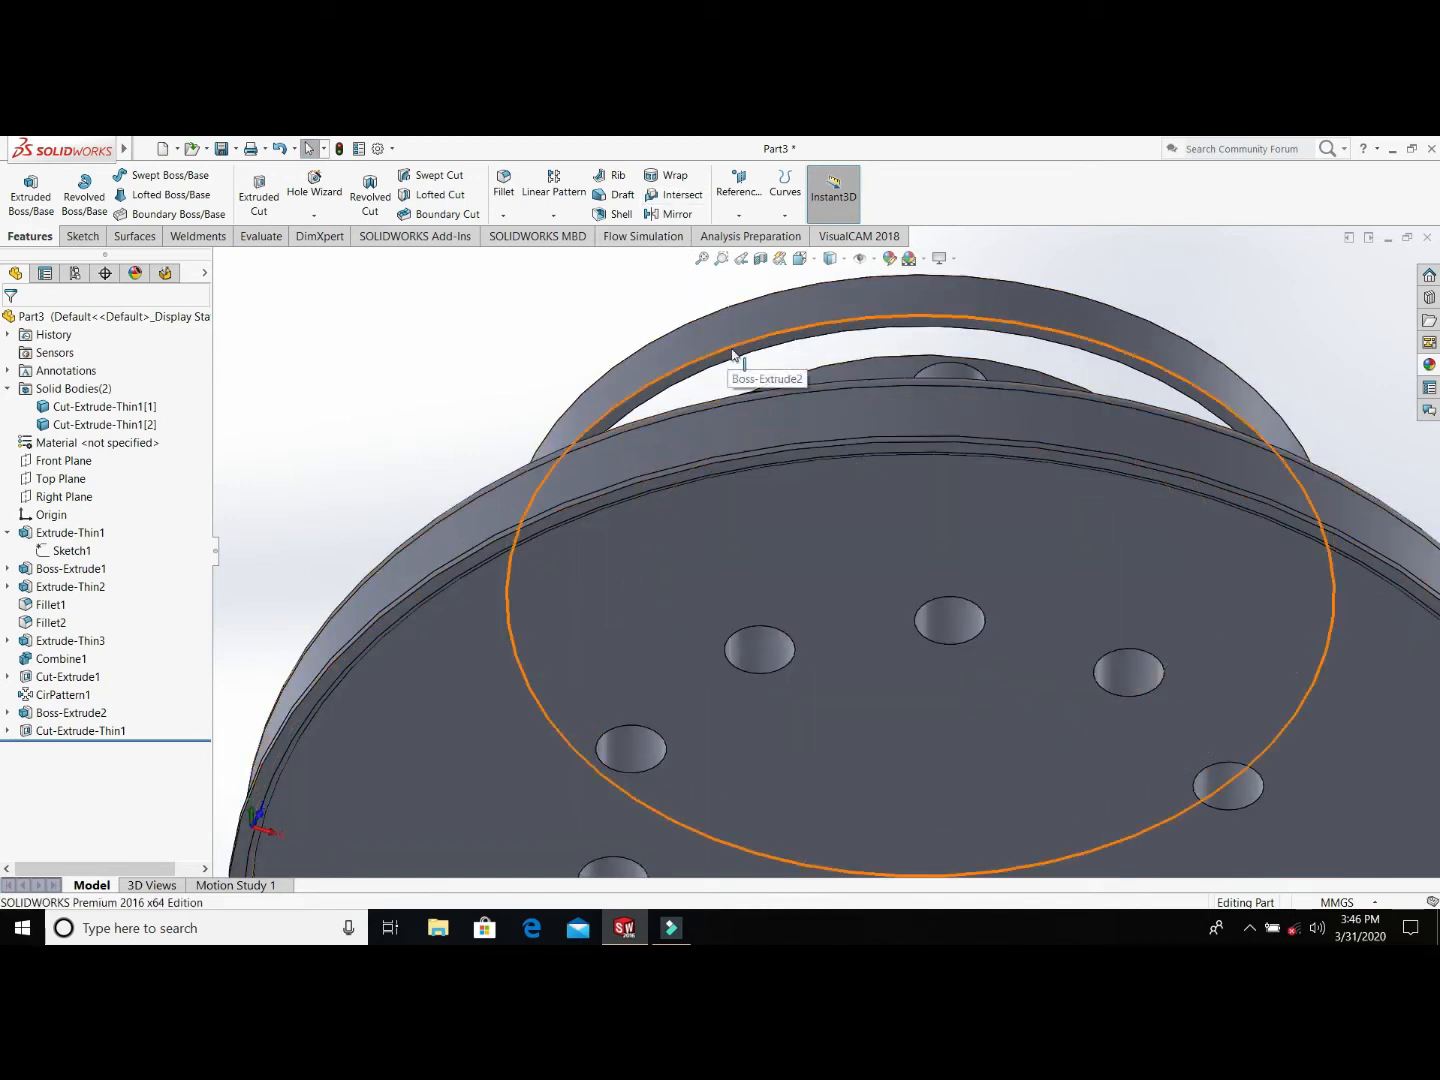
scroll(736, 363, "down", 2)
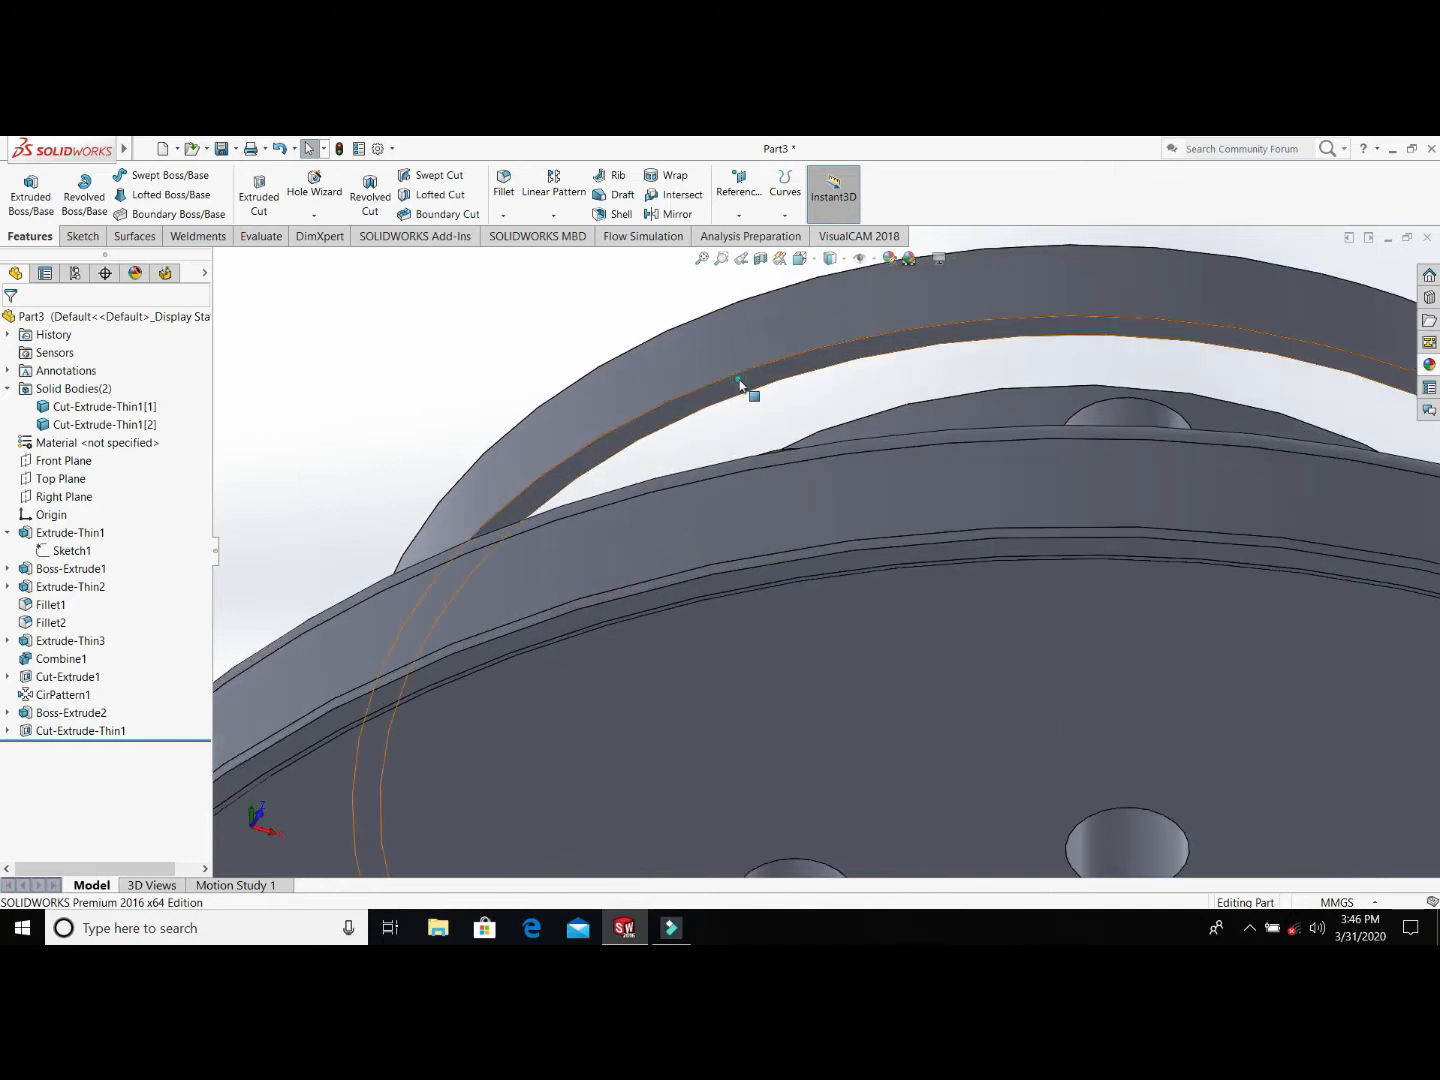
left_click(741, 381)
left_click(833, 334)
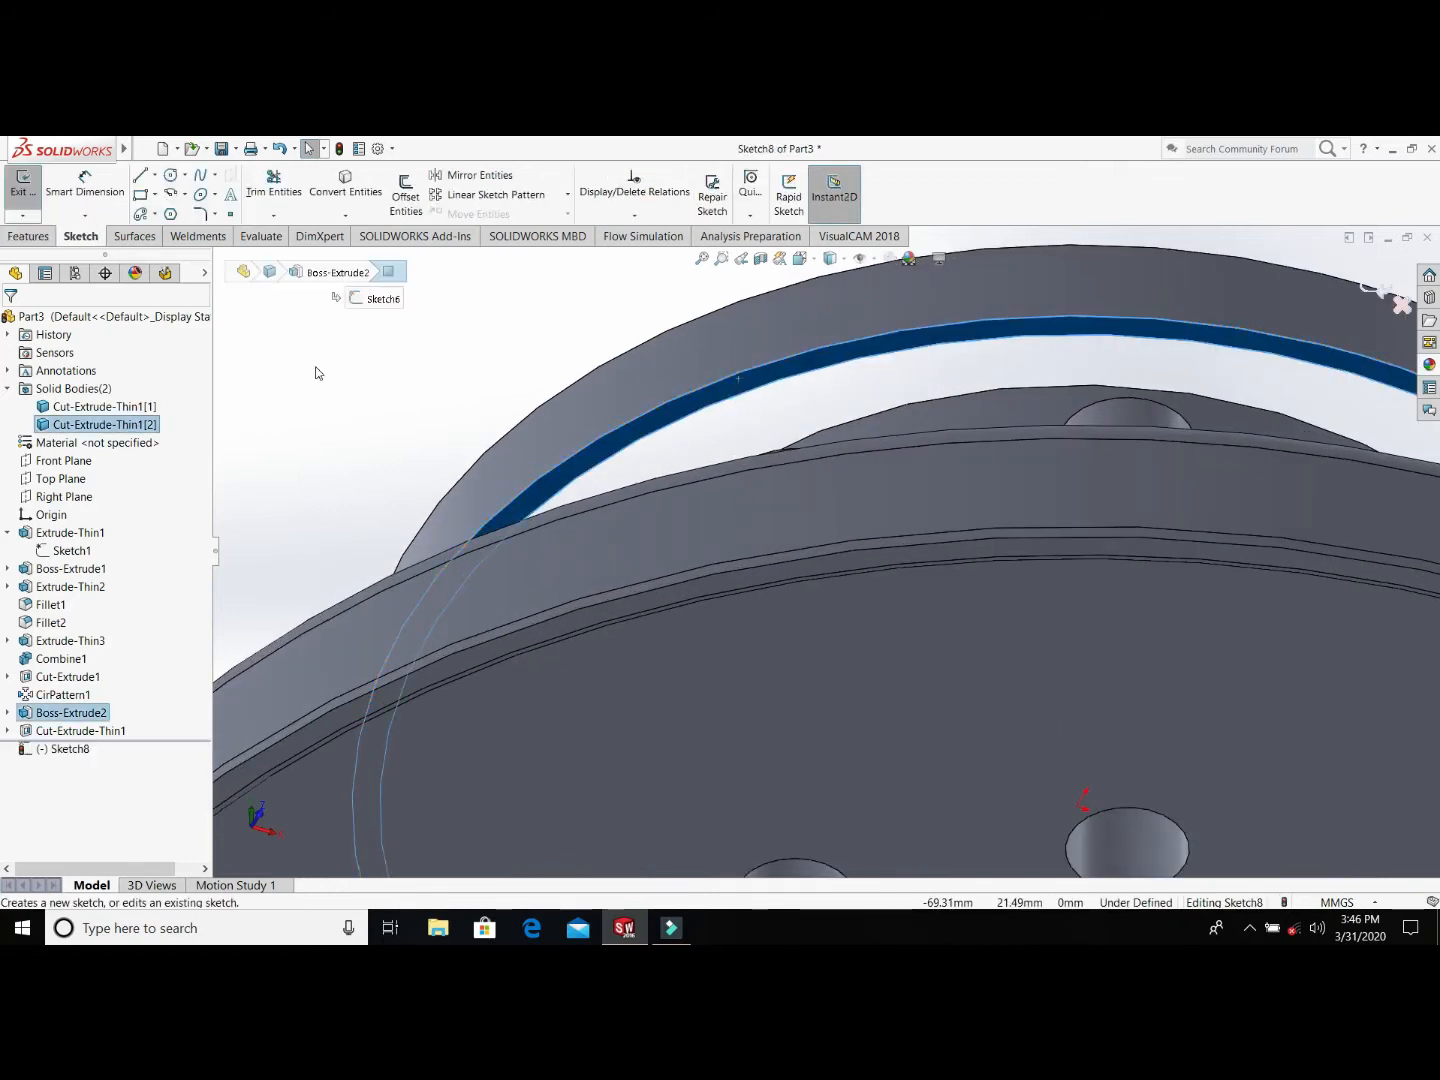
Step: Convert the outer ring's lower outside edge into a circle in the sketch
left_click(505, 391)
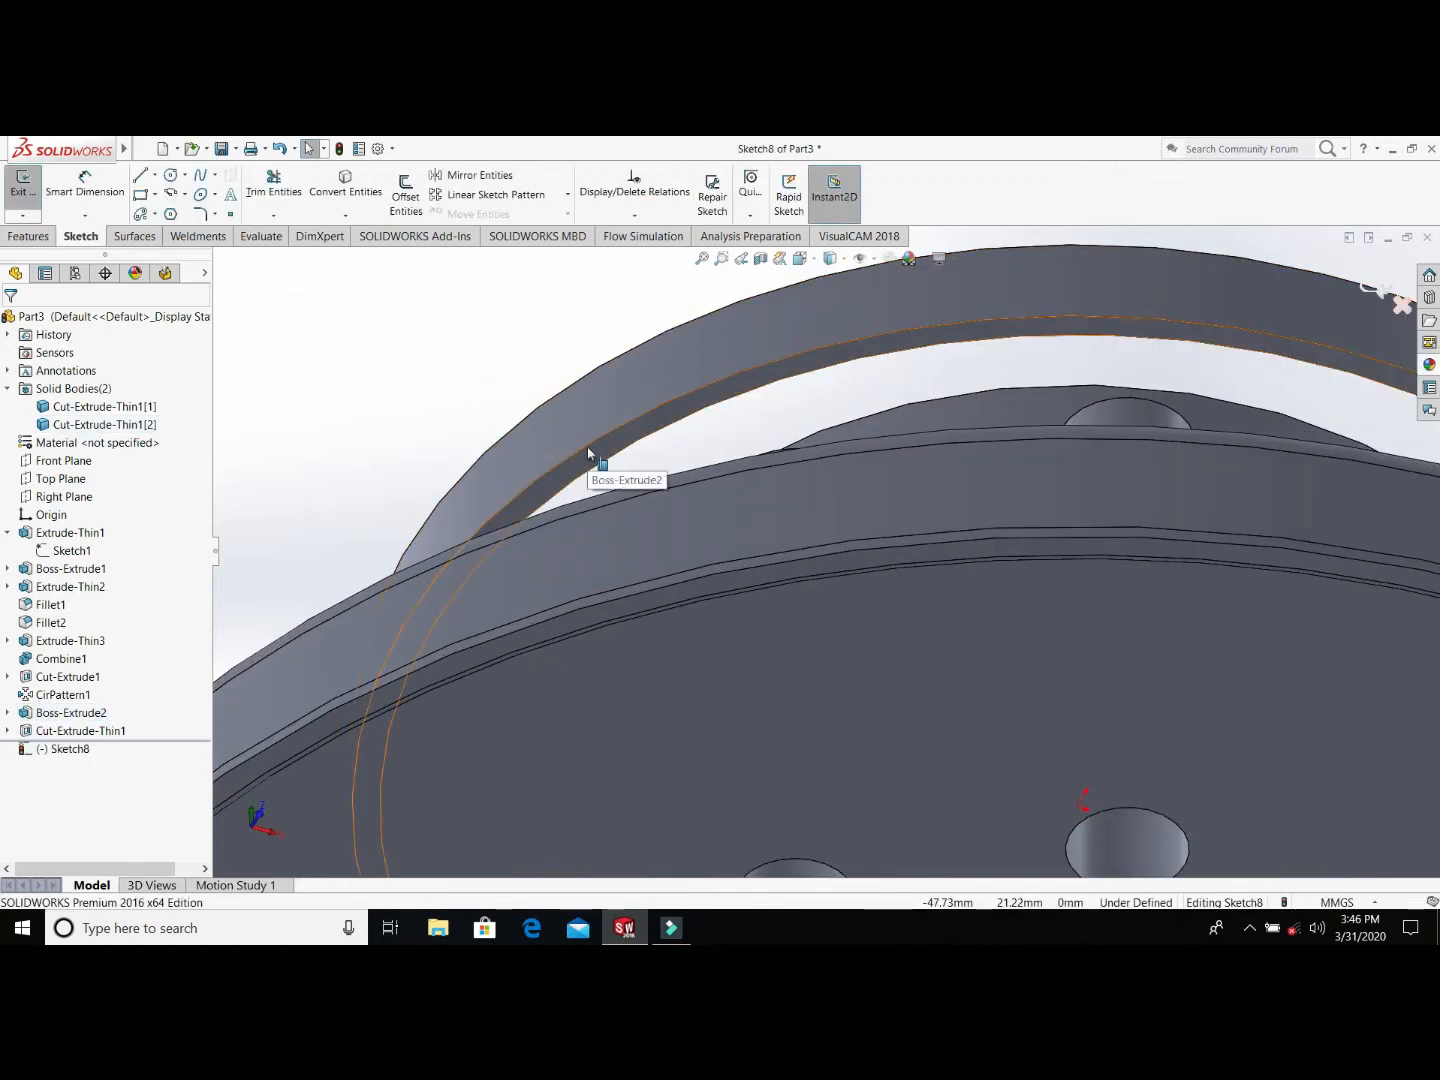
left_click(589, 445)
middle_click_drag(587, 371, 596, 613)
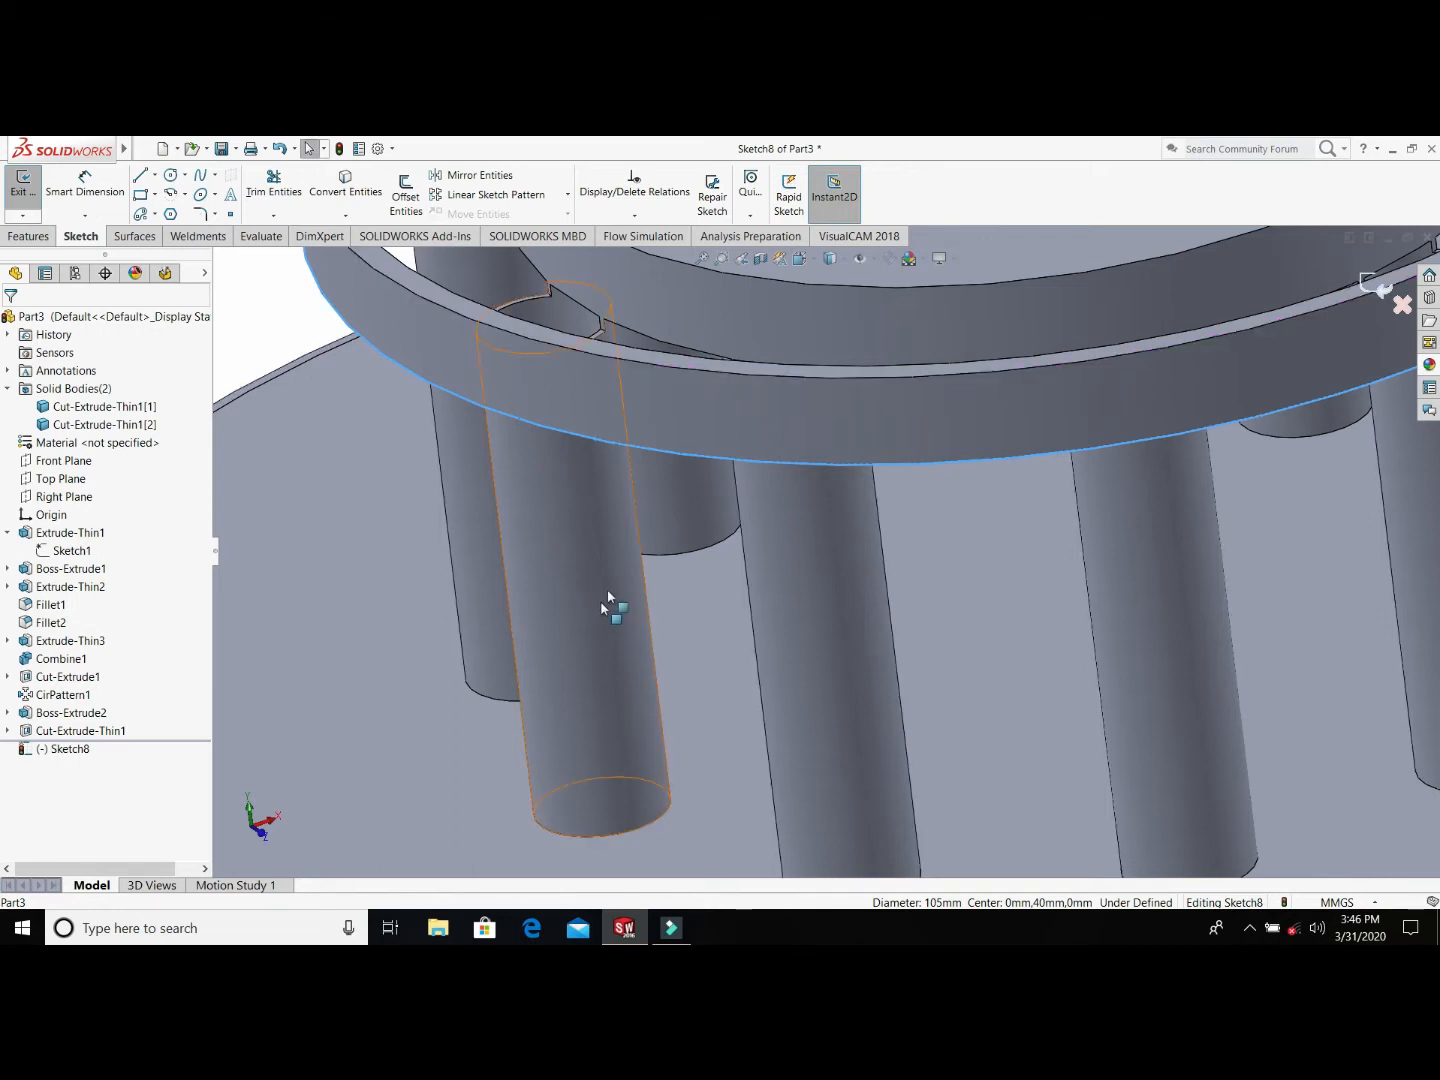
scroll(659, 498, "up", 5)
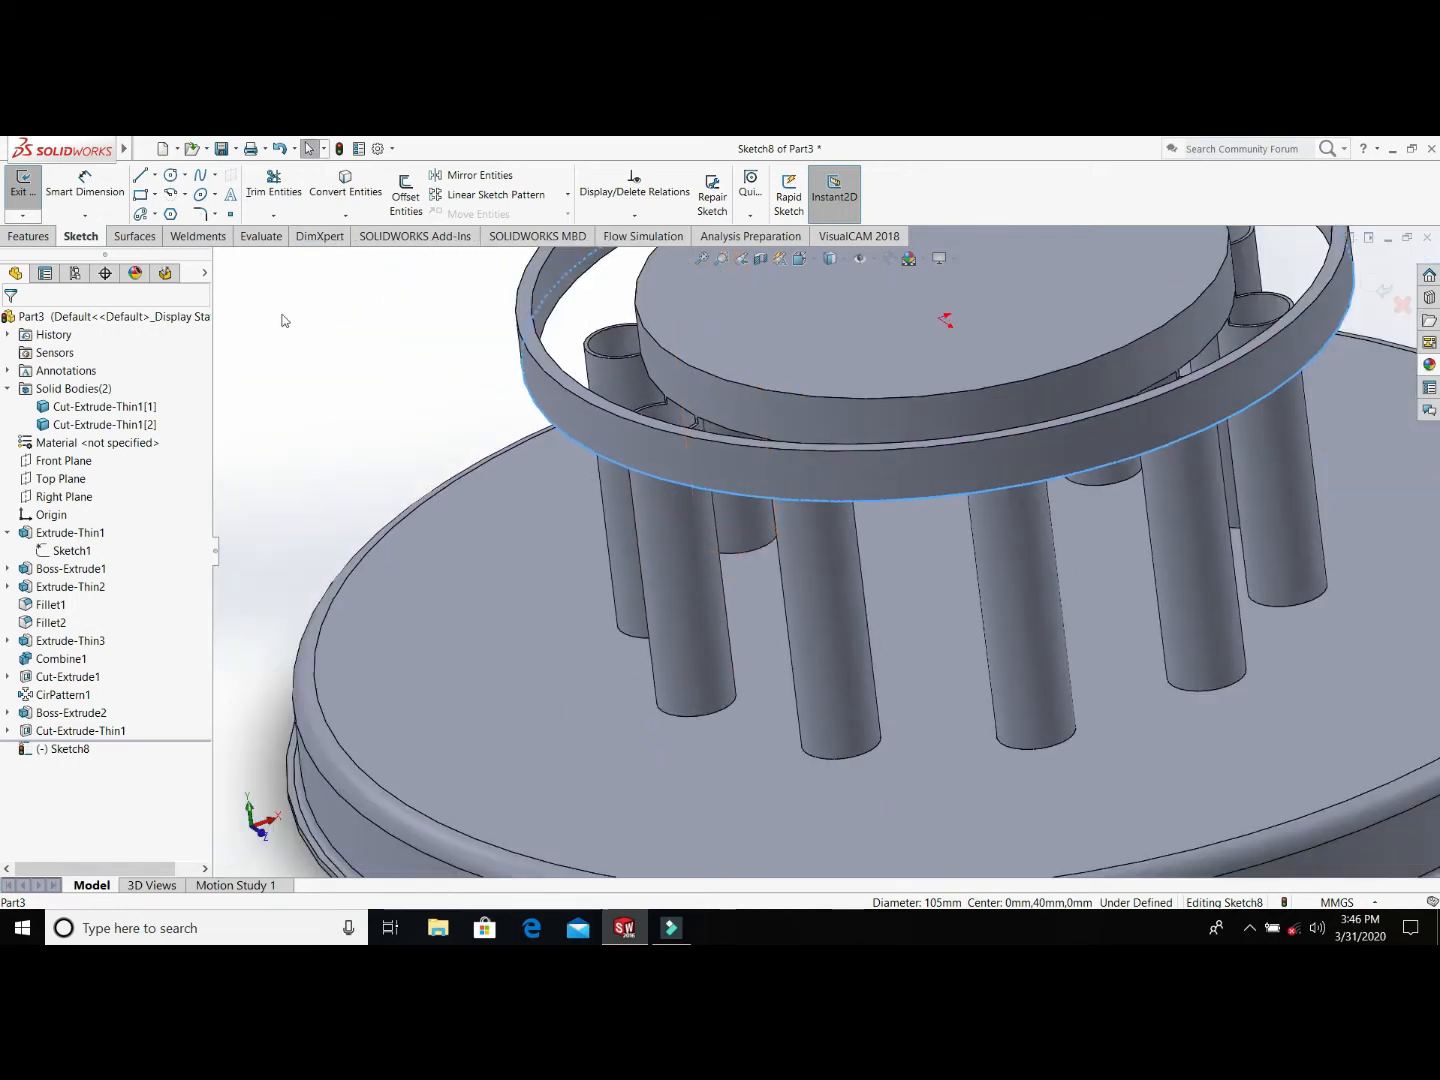
left_click(29, 236)
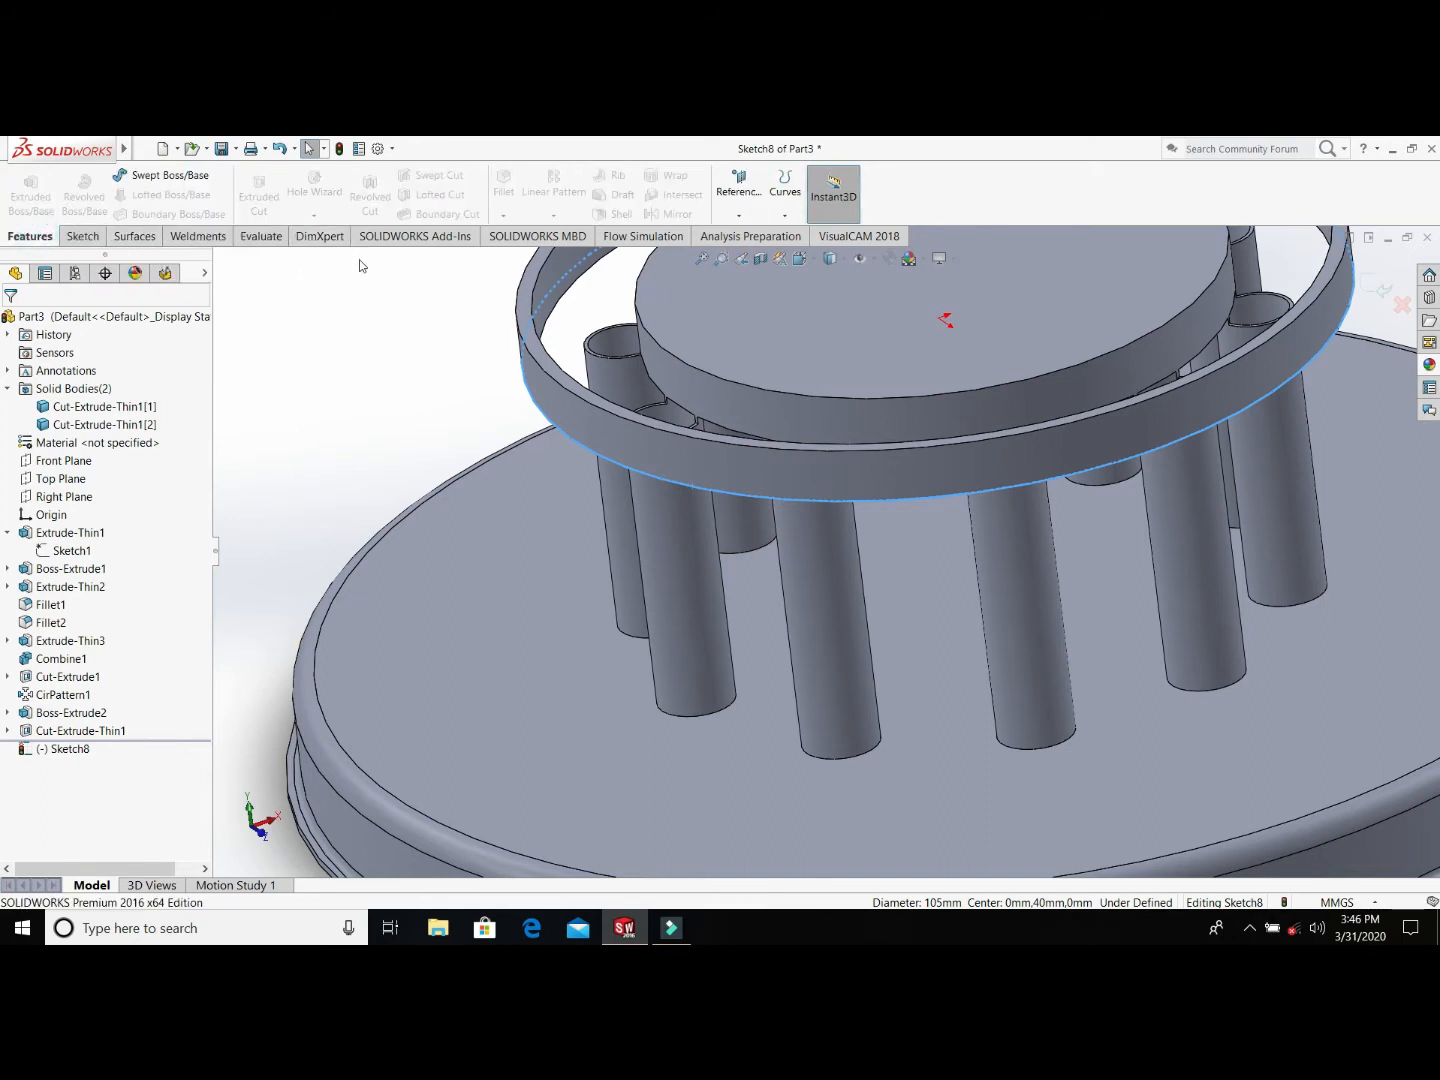
left_click(80, 237)
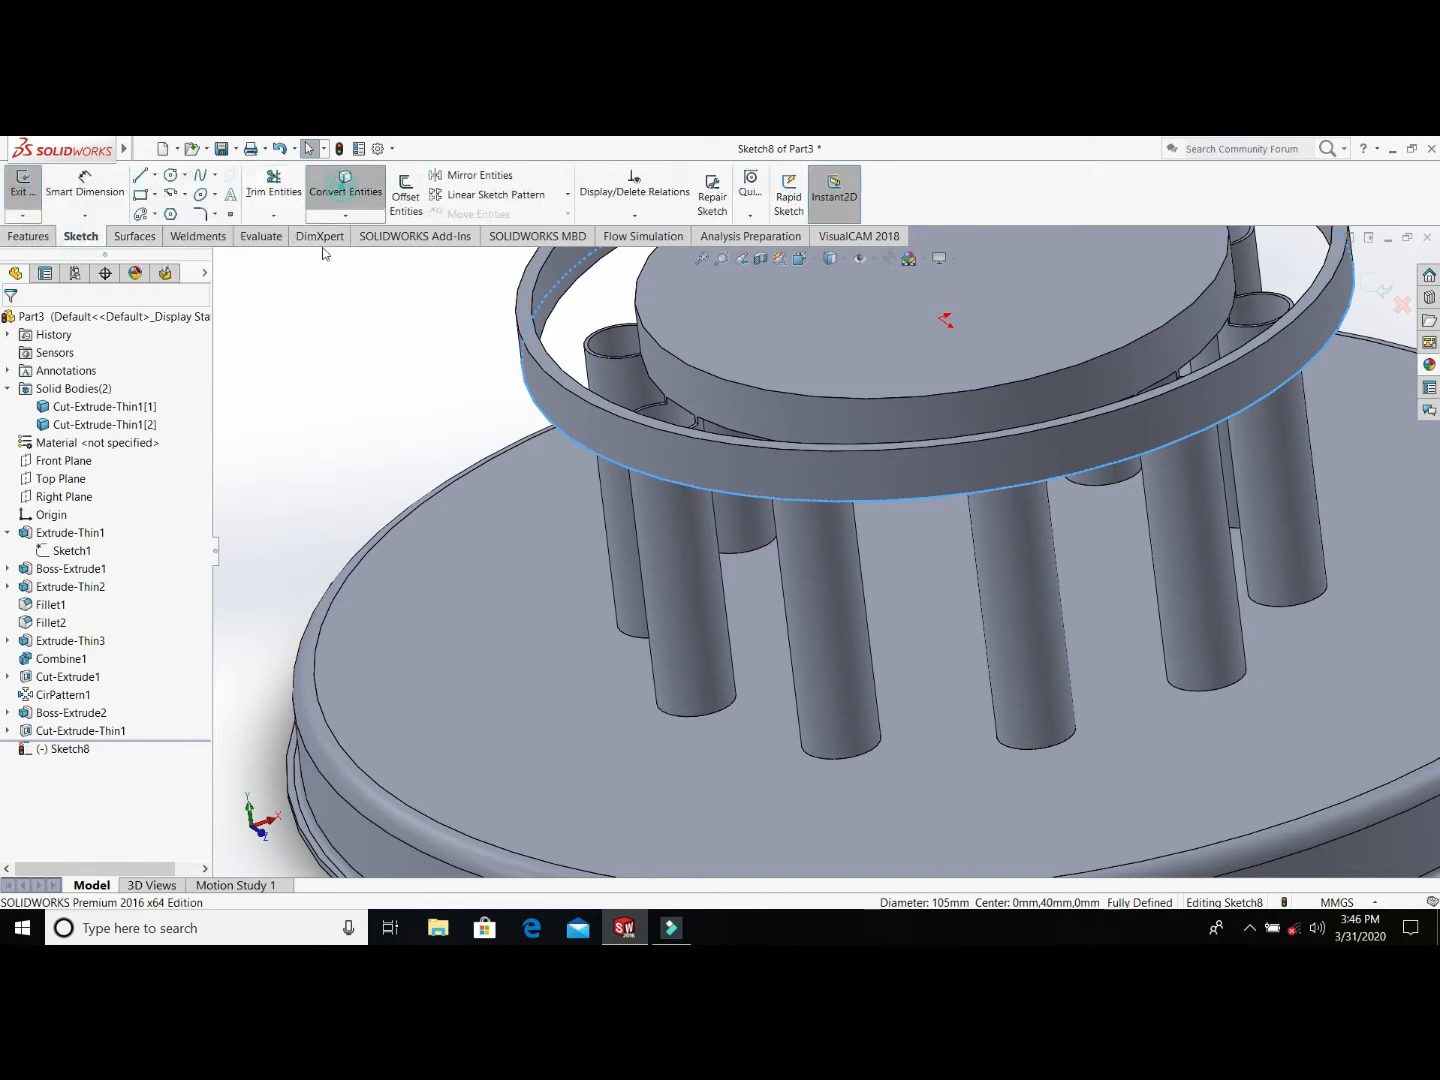
left_click(31, 237)
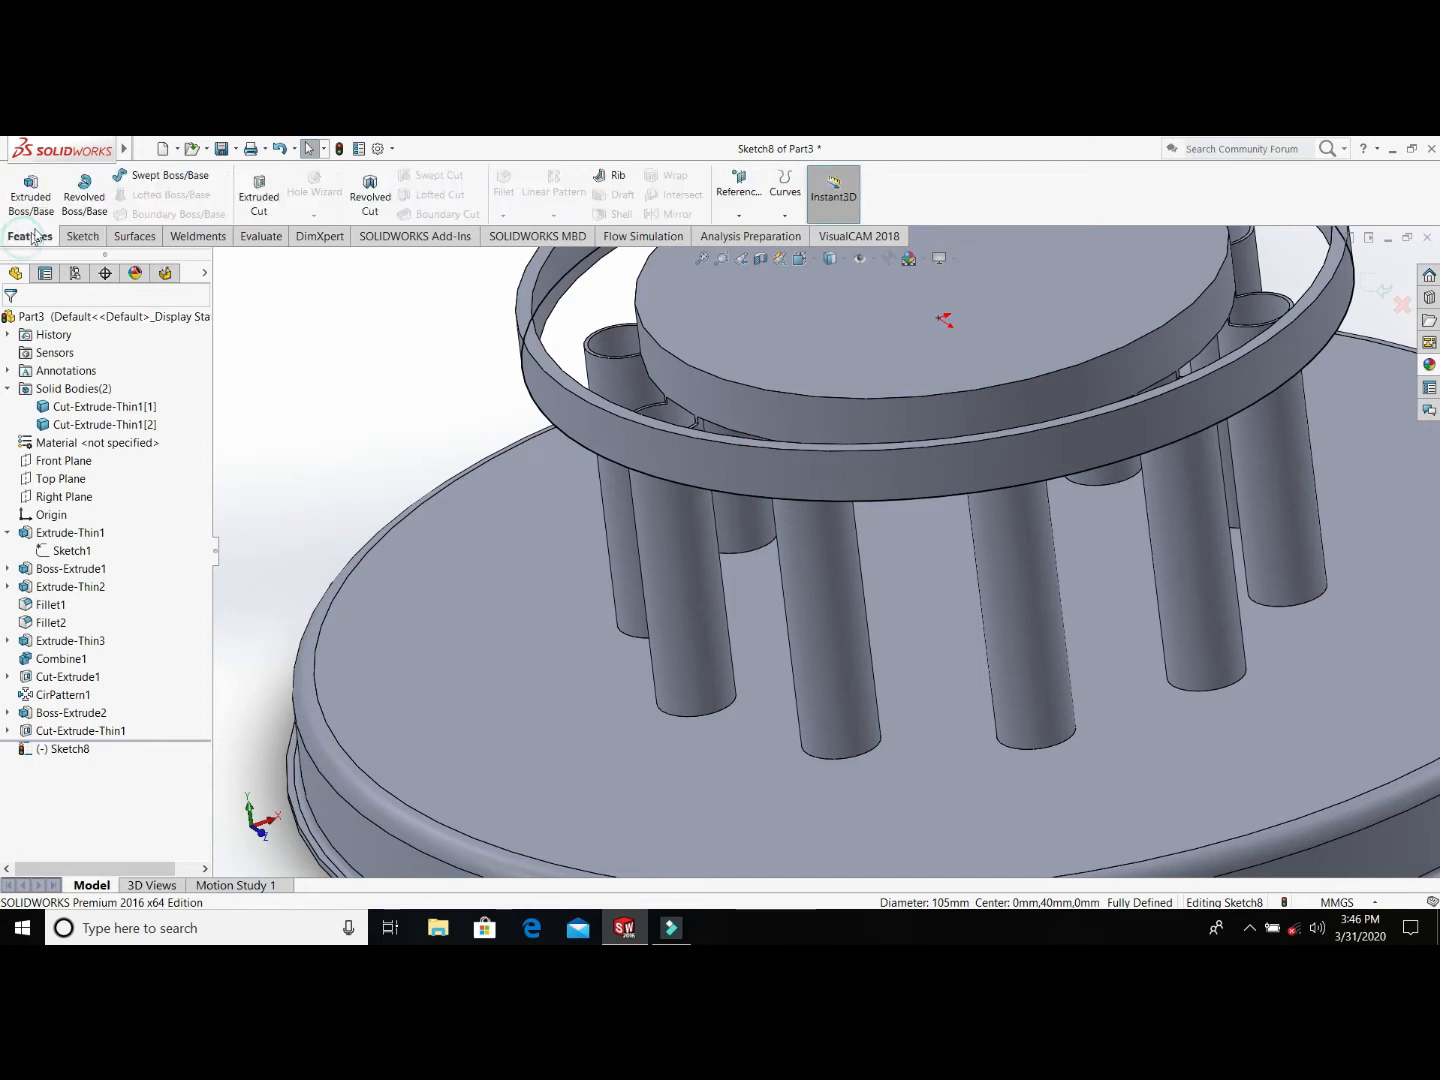
Step: Try to extrude the converted circle 7 mm downward from the ring over the tube ends
left_click(32, 205)
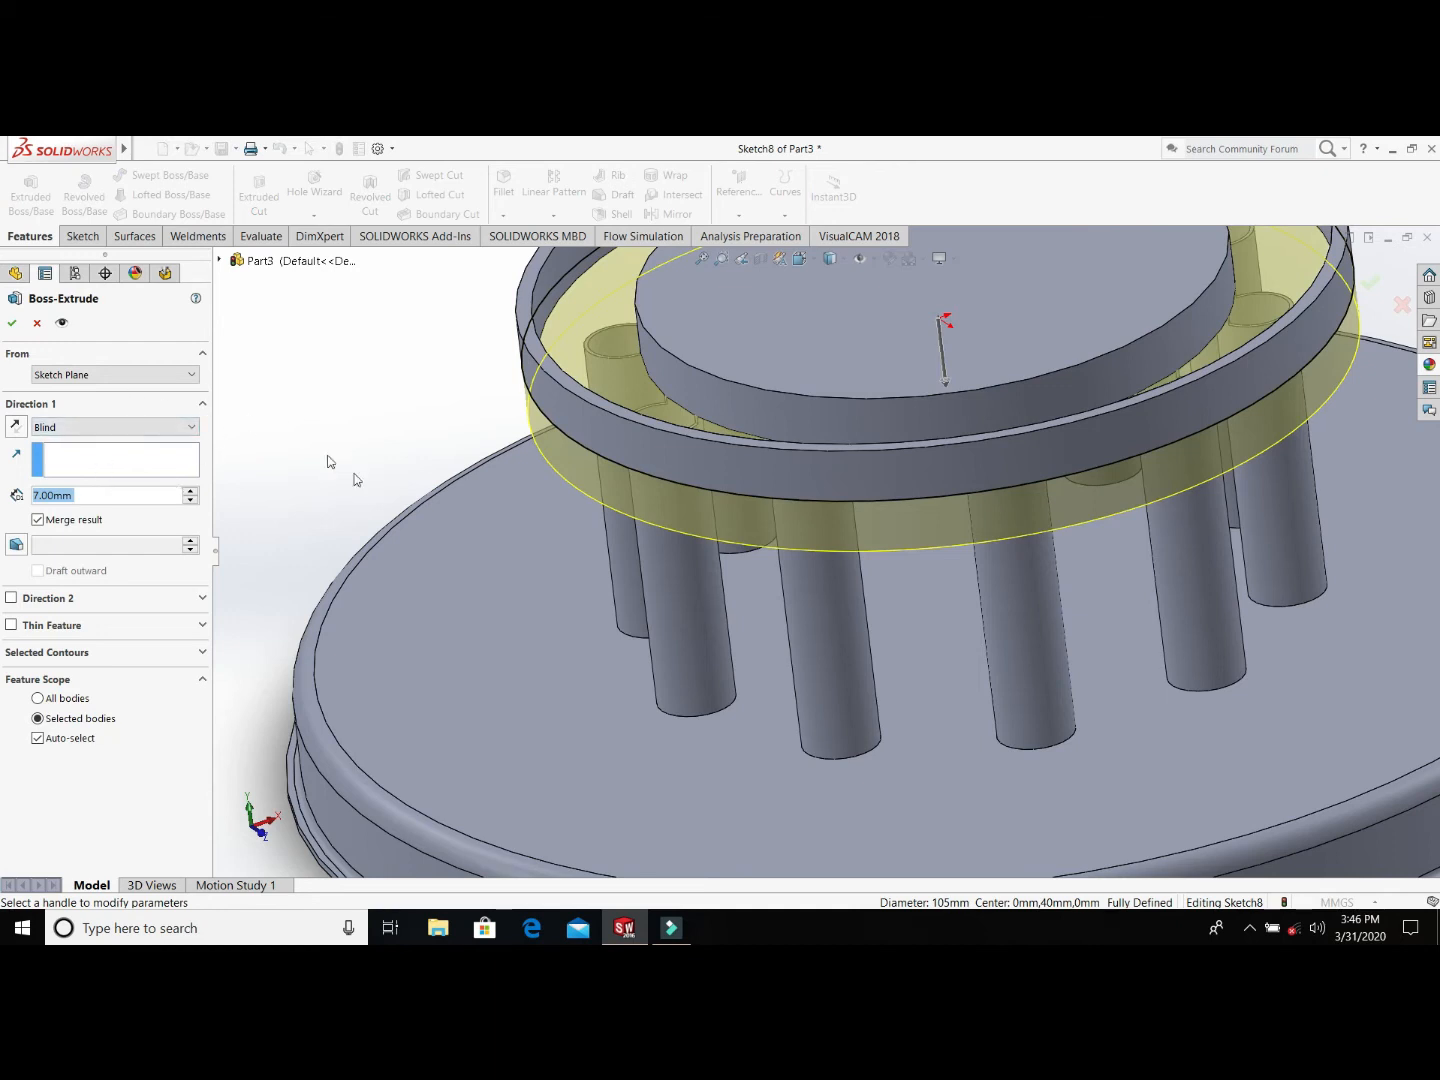
scroll(620, 580, "up", 5)
mouse_move(620, 579)
middle_mouse_down()
mouse_move(636, 421)
mouse_move(620, 482)
middle_mouse_up()
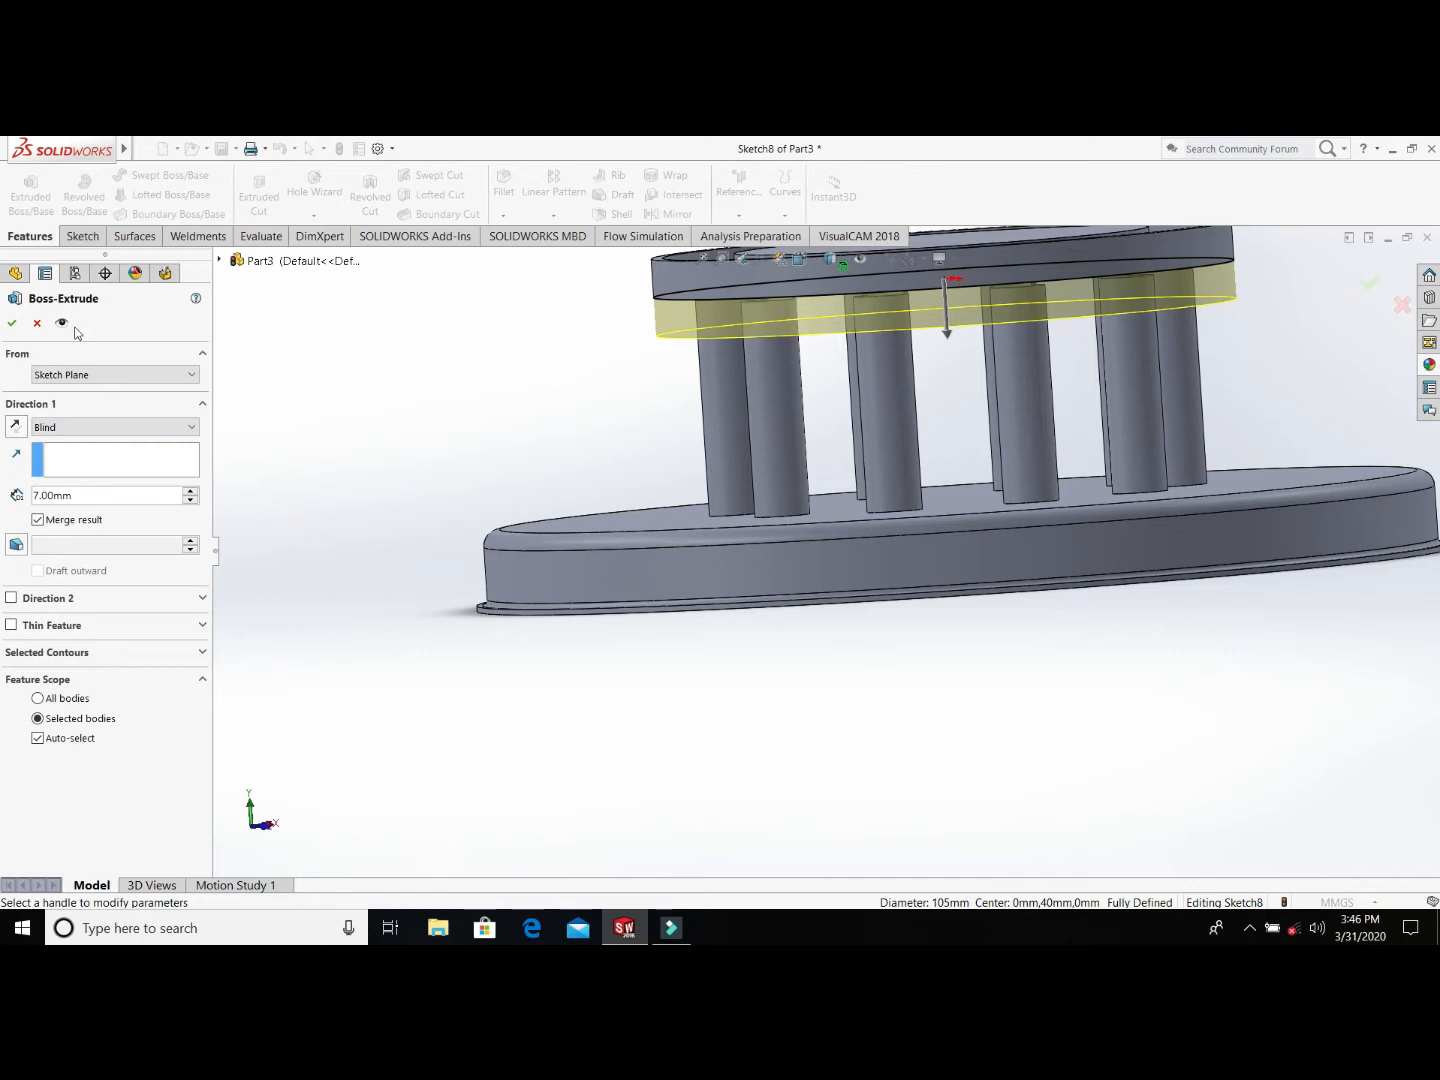
left_click(37, 322)
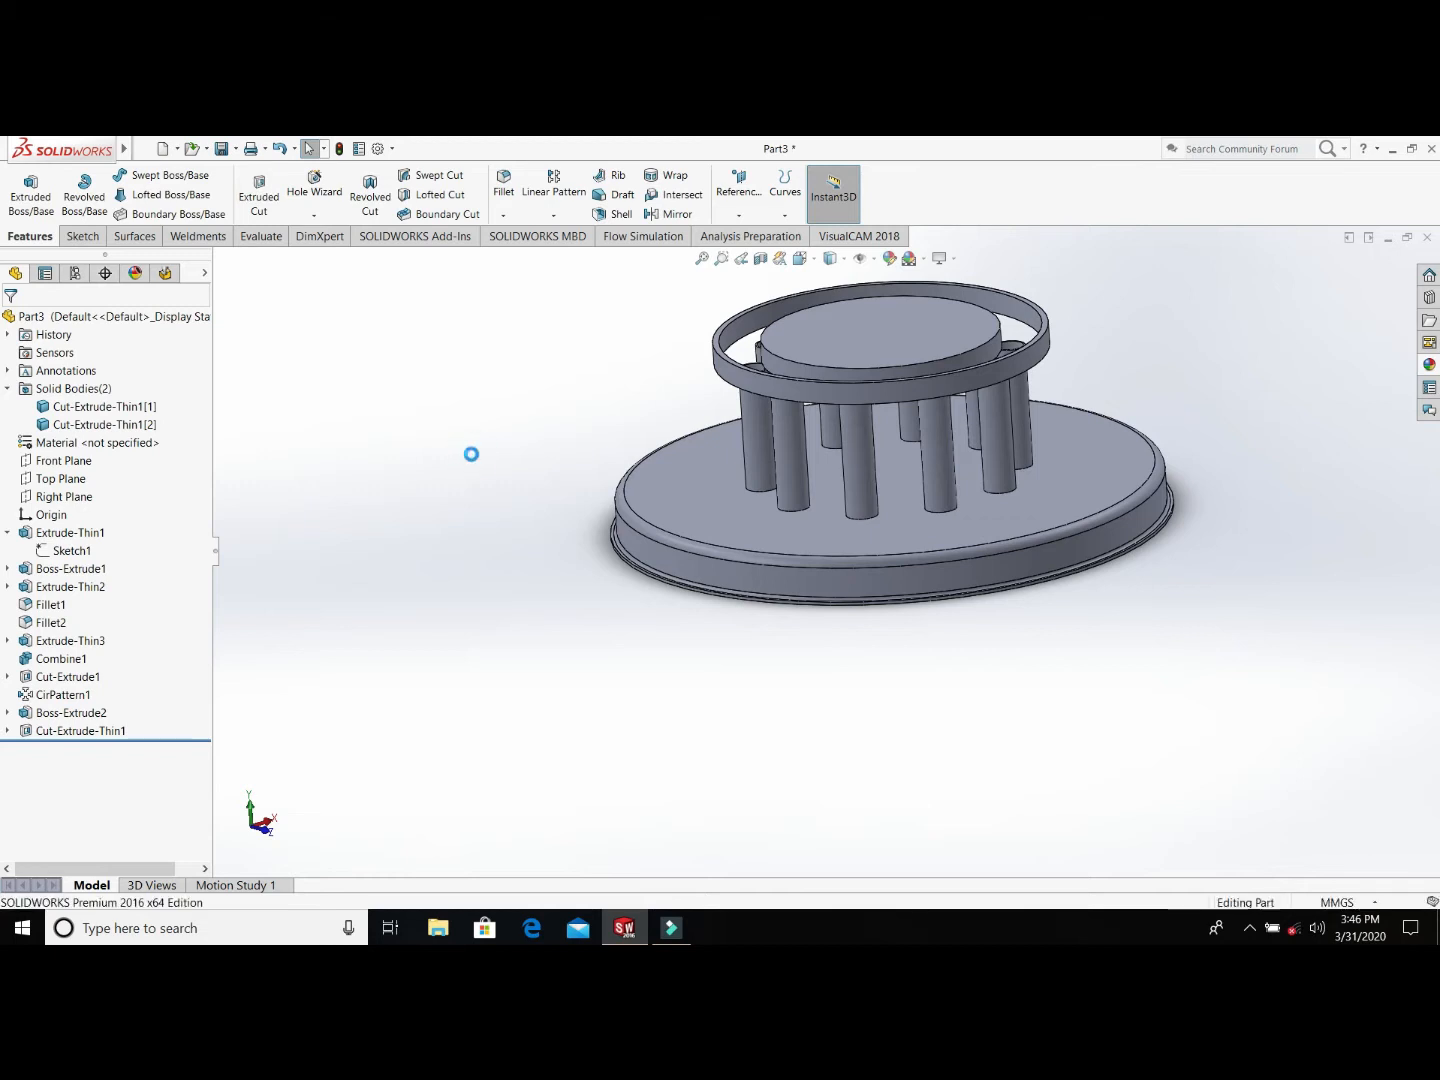
Step: Start a sketch on the top disc's underside face seen through one of the tube holes
middle_click_drag(476, 462, 804, 455)
scroll(930, 435, "down", 3)
middle_click_drag(939, 437, 859, 454)
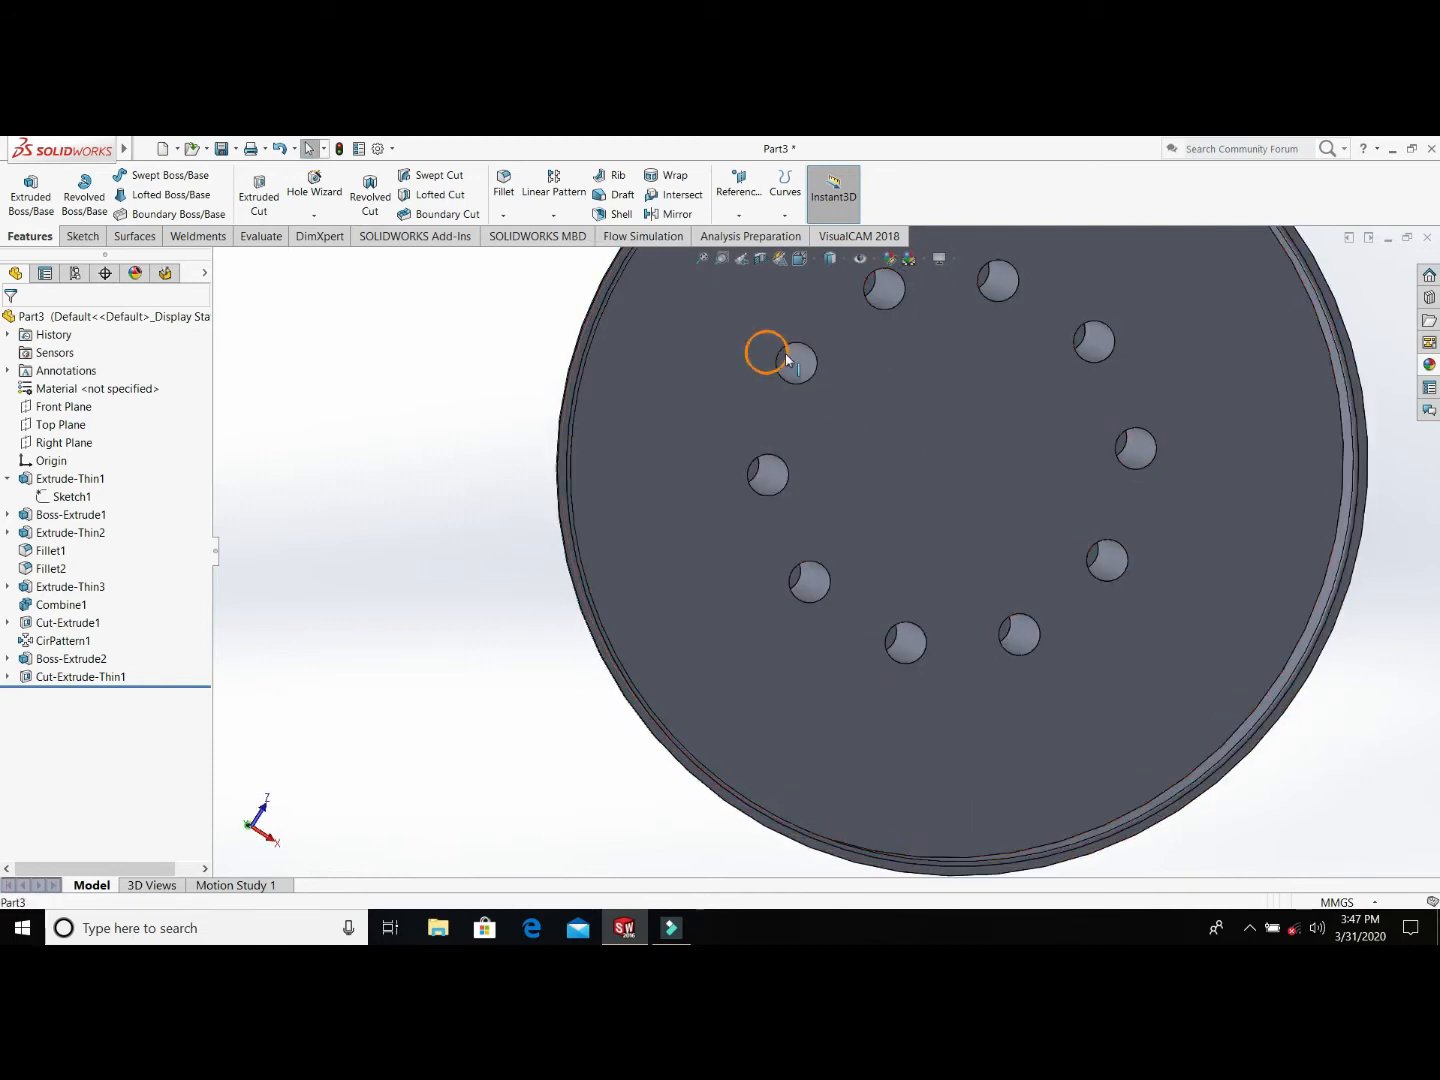
left_click(787, 360)
mouse_move(350, 341)
middle_mouse_down()
mouse_move(325, 311)
mouse_move(330, 340)
middle_mouse_up()
left_click(337, 377)
left_click(815, 377)
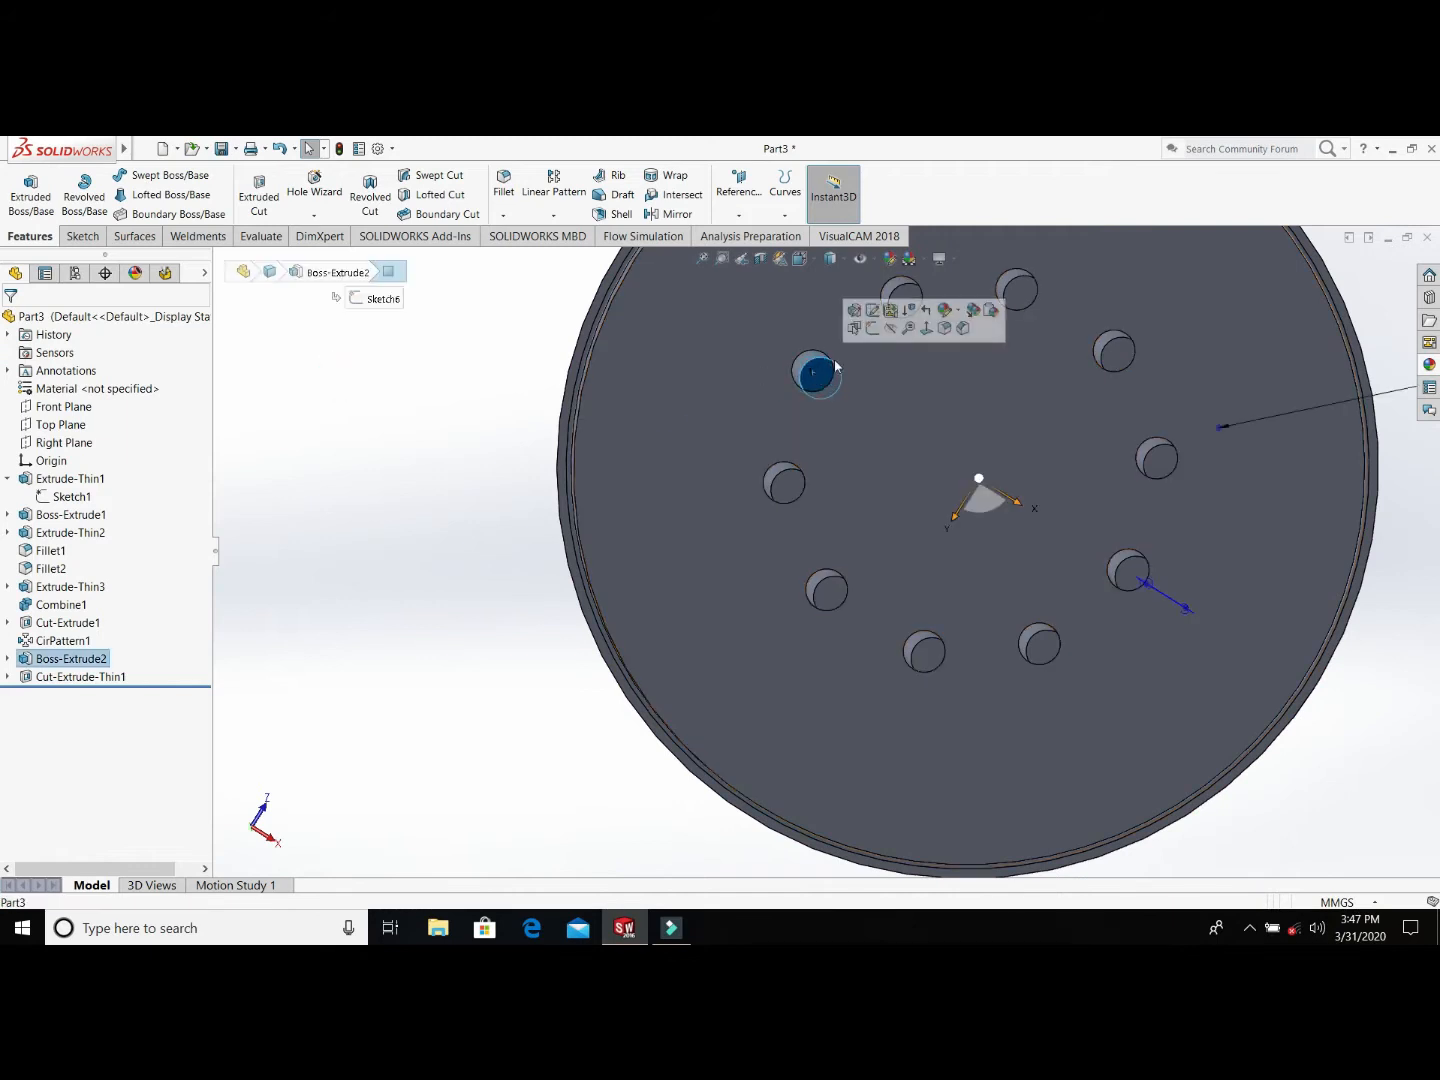
left_click(860, 340)
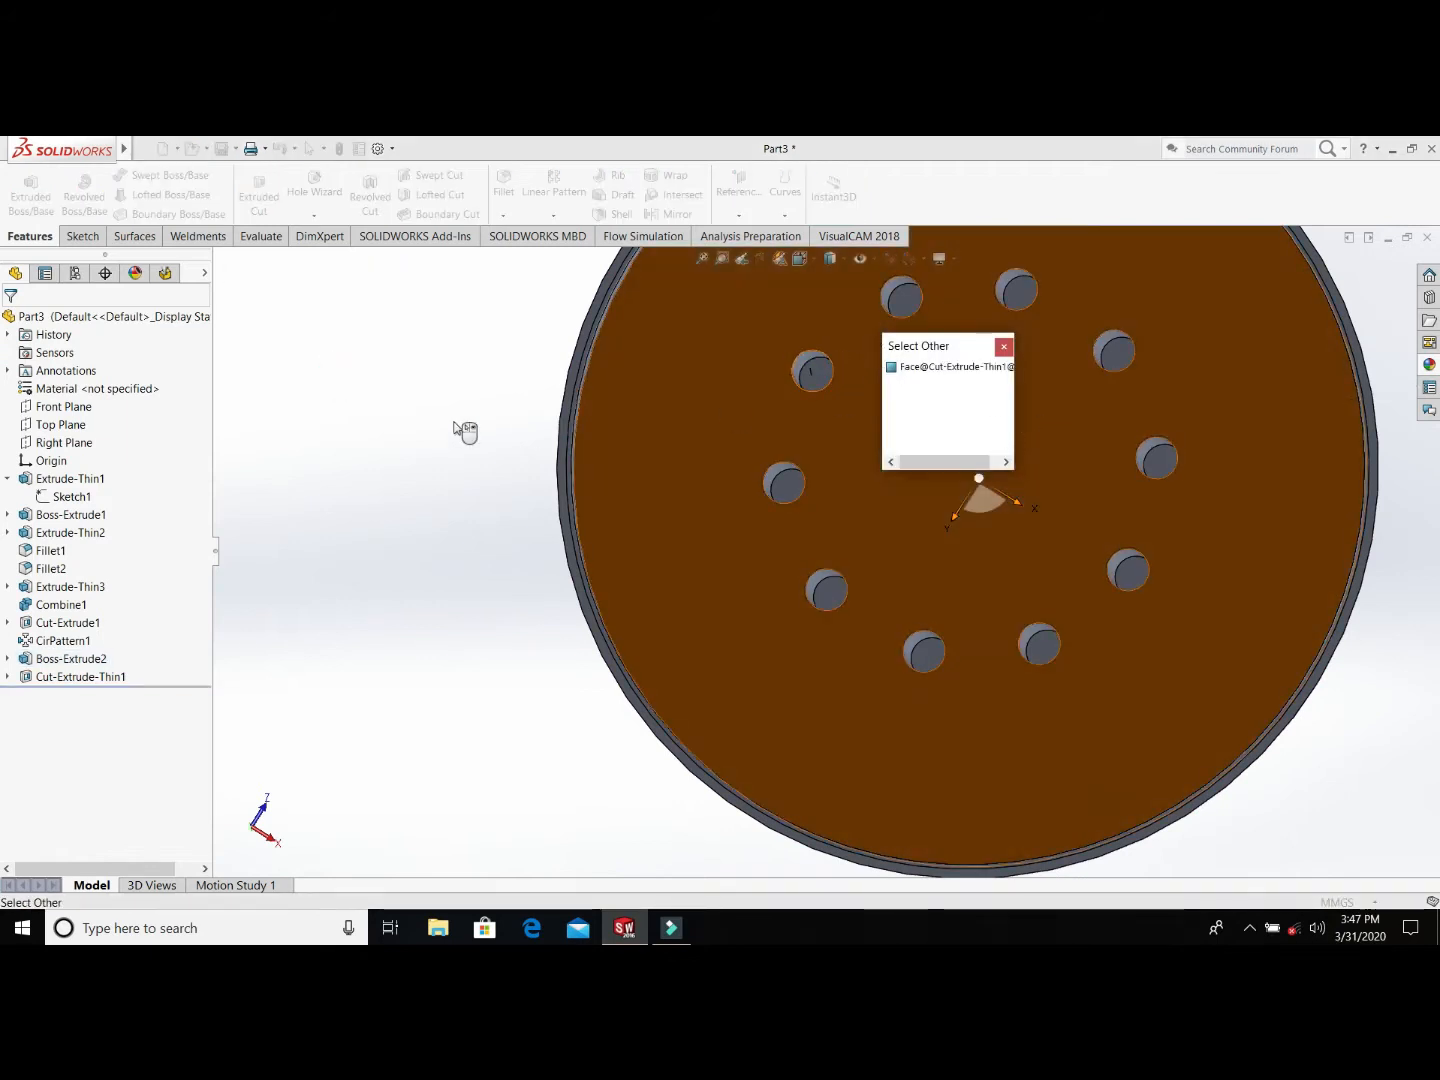
left_click(1003, 347)
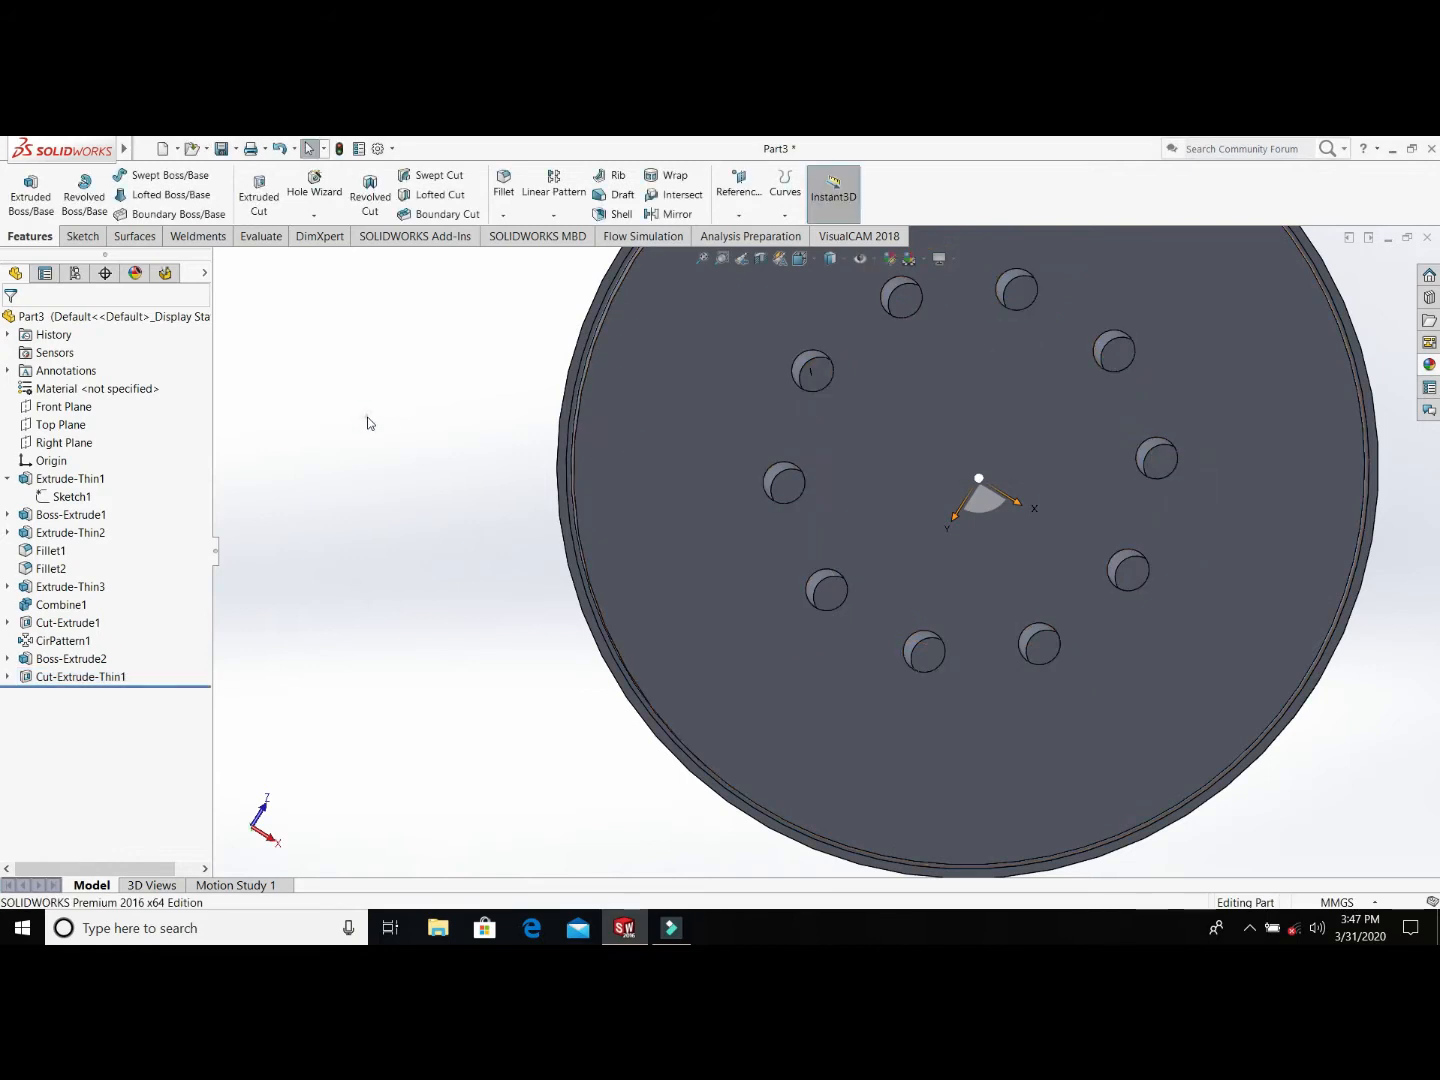
scroll(829, 384, "down", 2)
left_click(815, 381)
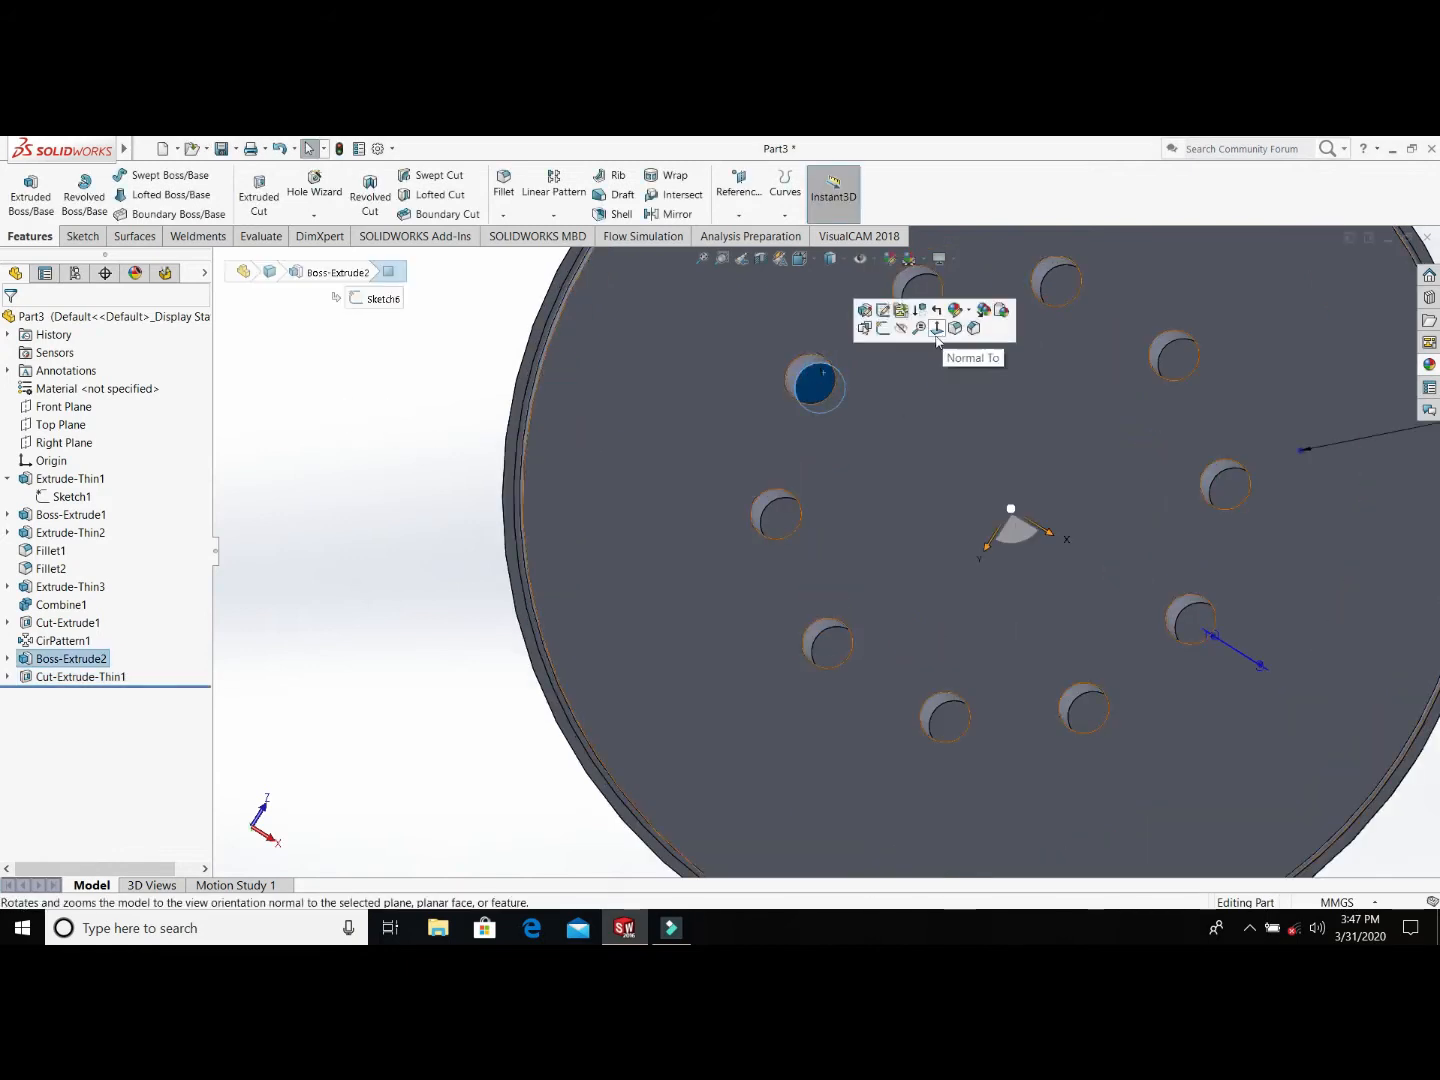
left_click(881, 329)
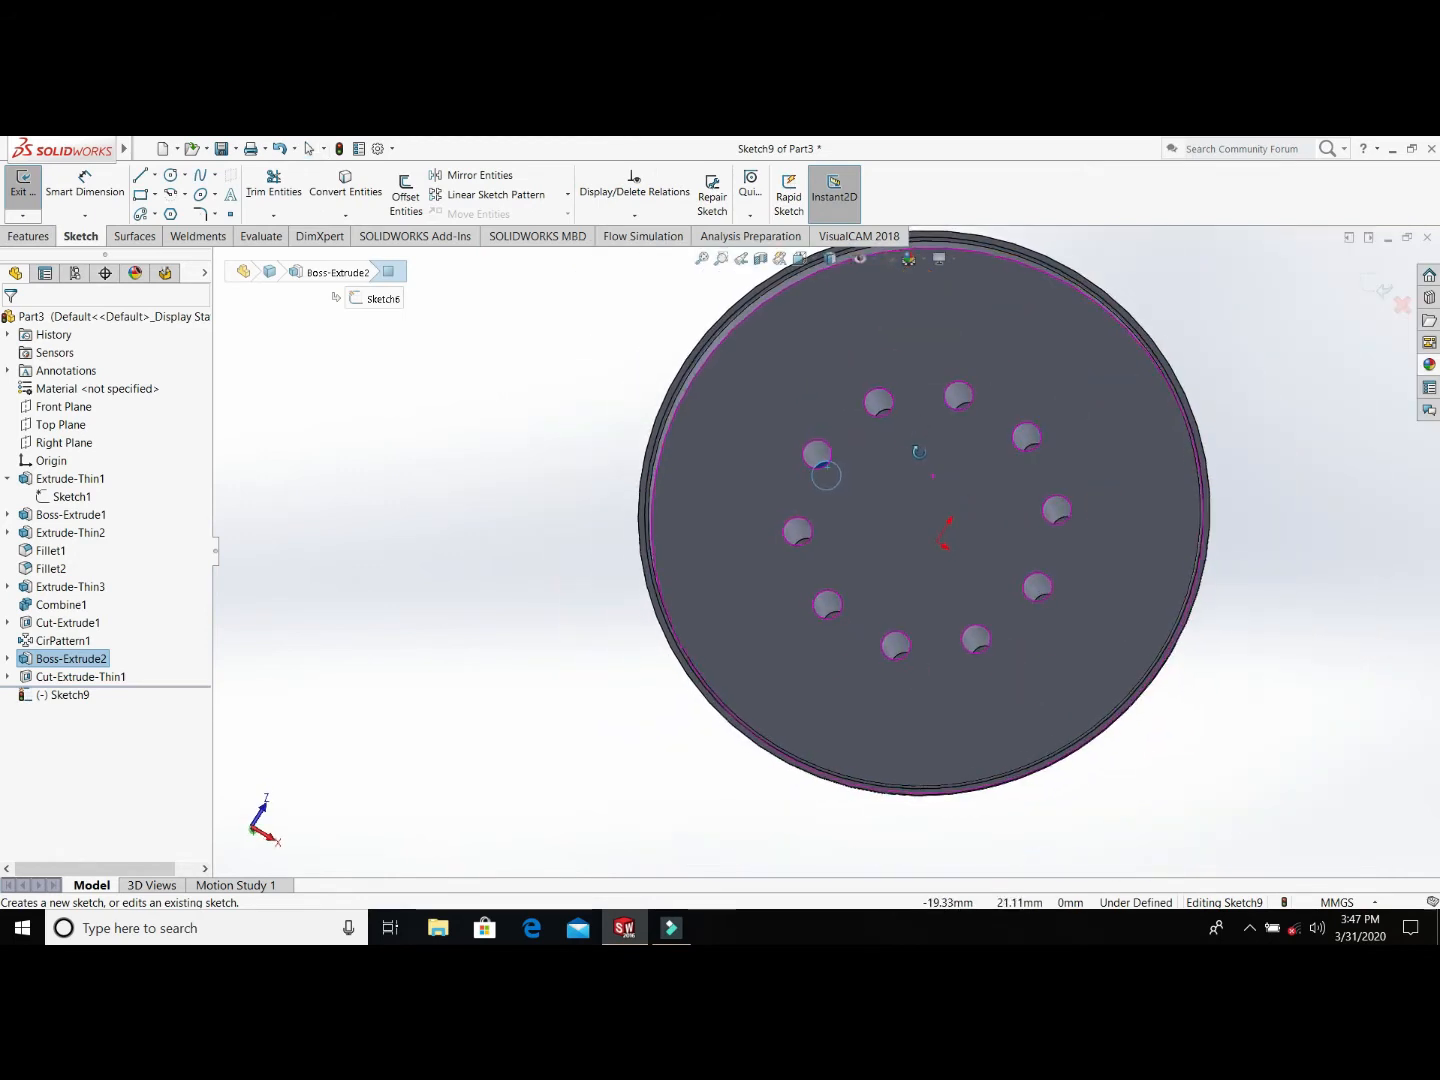
Step: Convert the circular underside faces inside all ten tube openings into sketch circles
left_click(878, 403, "ctrl")
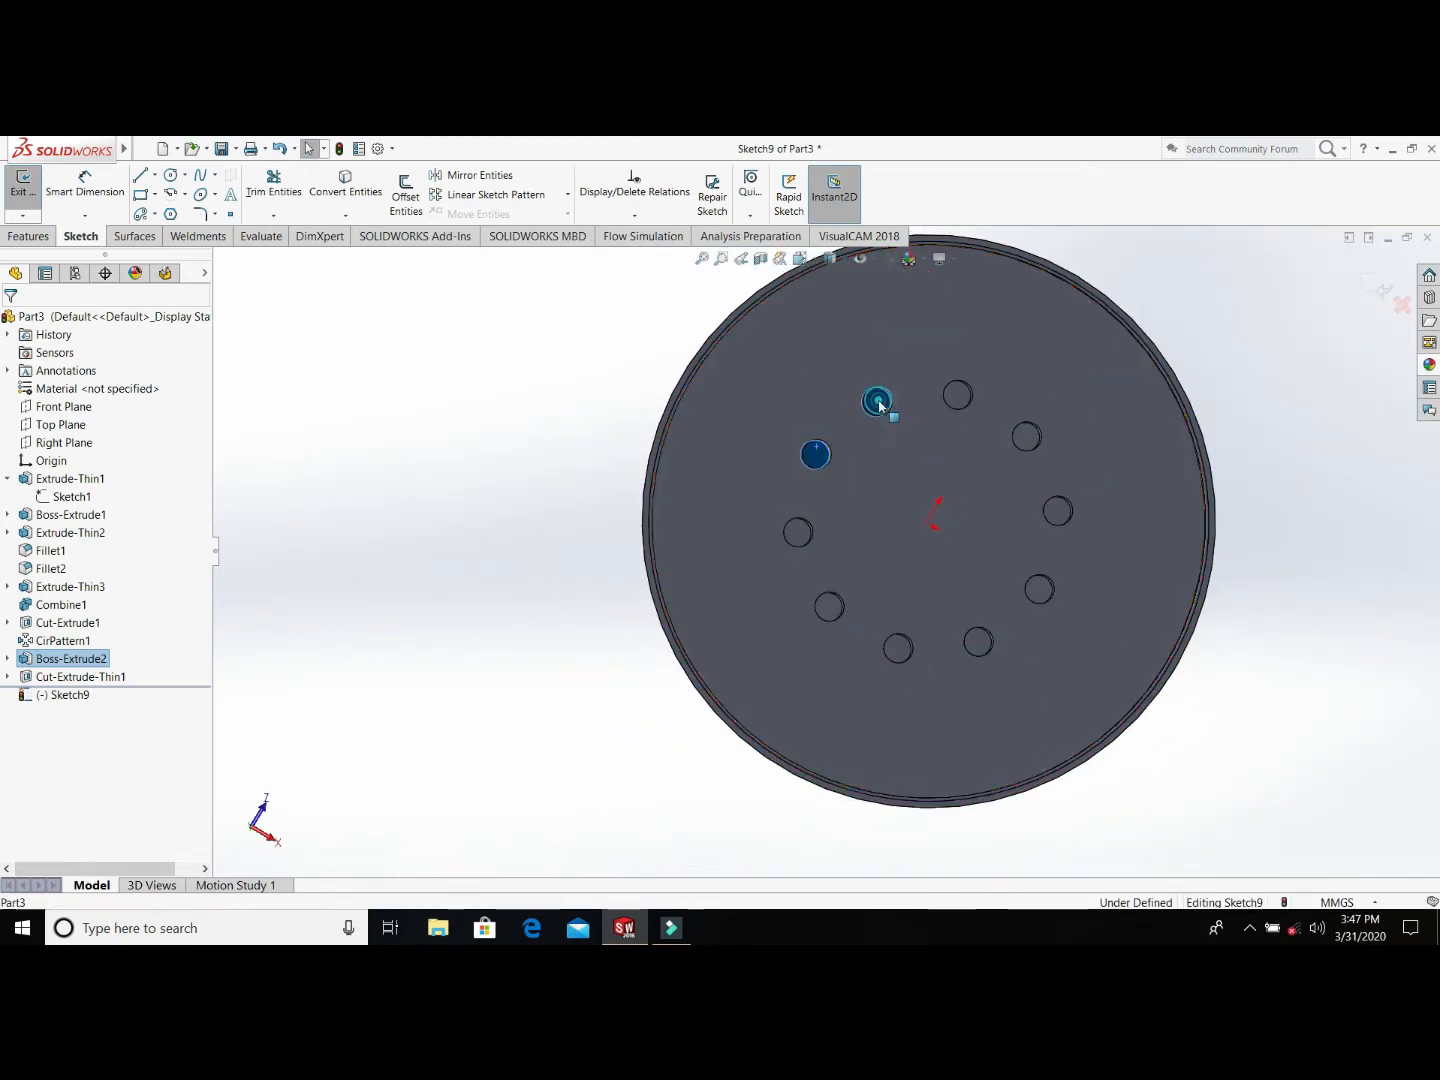
left_click(956, 397, "ctrl")
left_click(1027, 440, "ctrl")
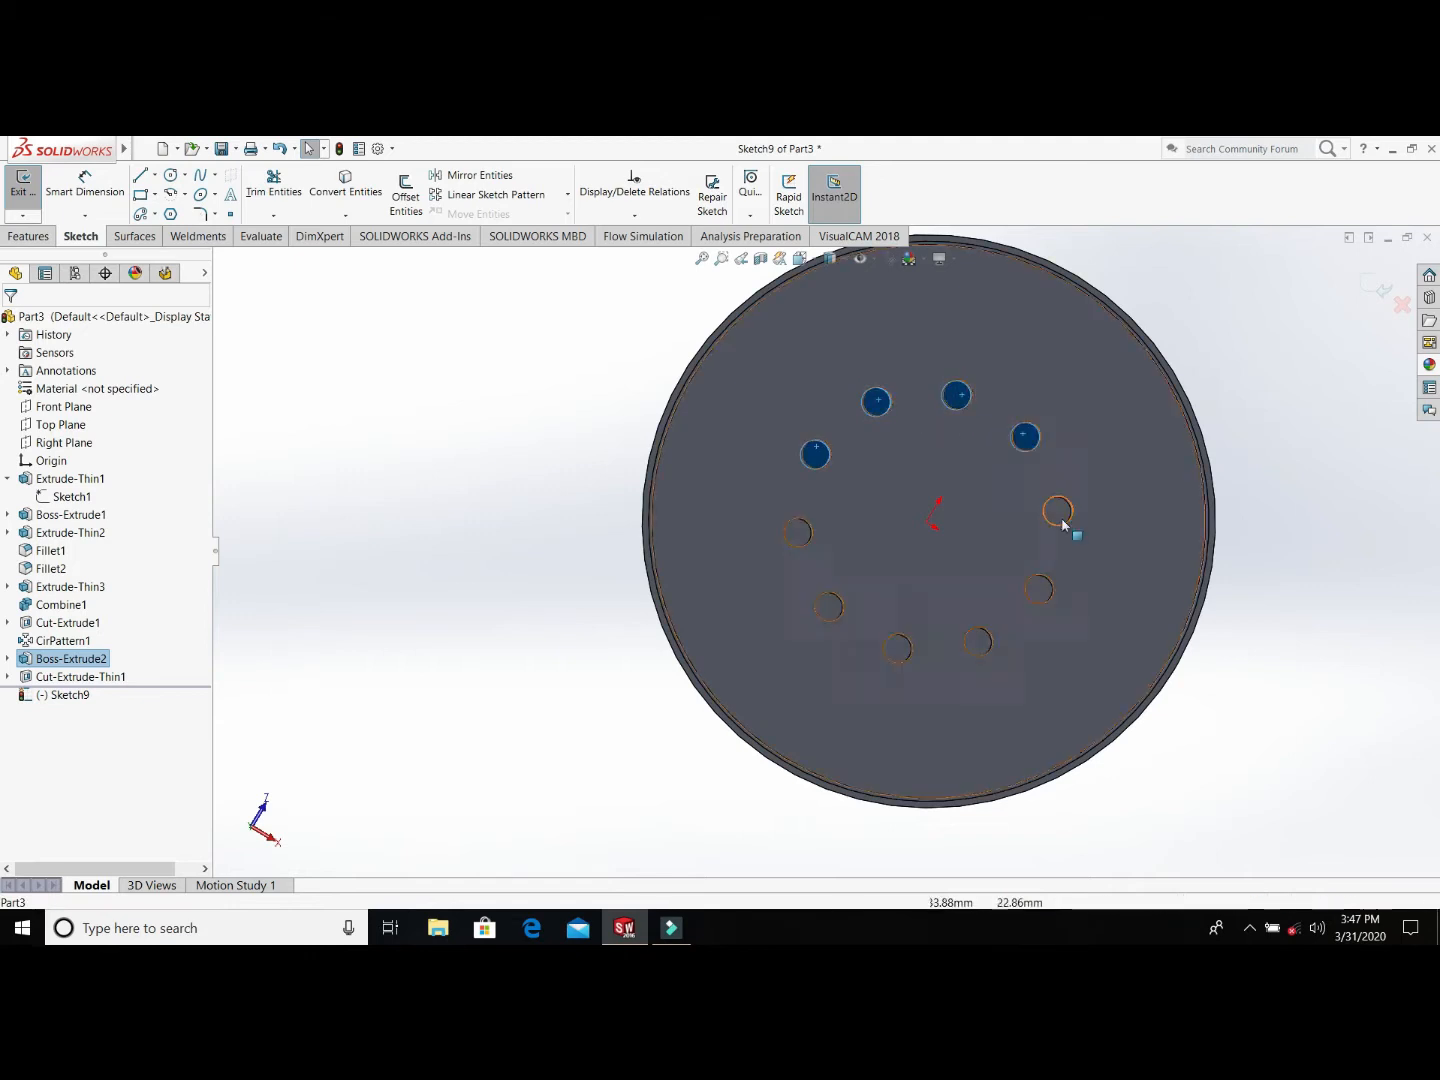
left_click(1066, 518, "ctrl")
left_click(1039, 591, "ctrl")
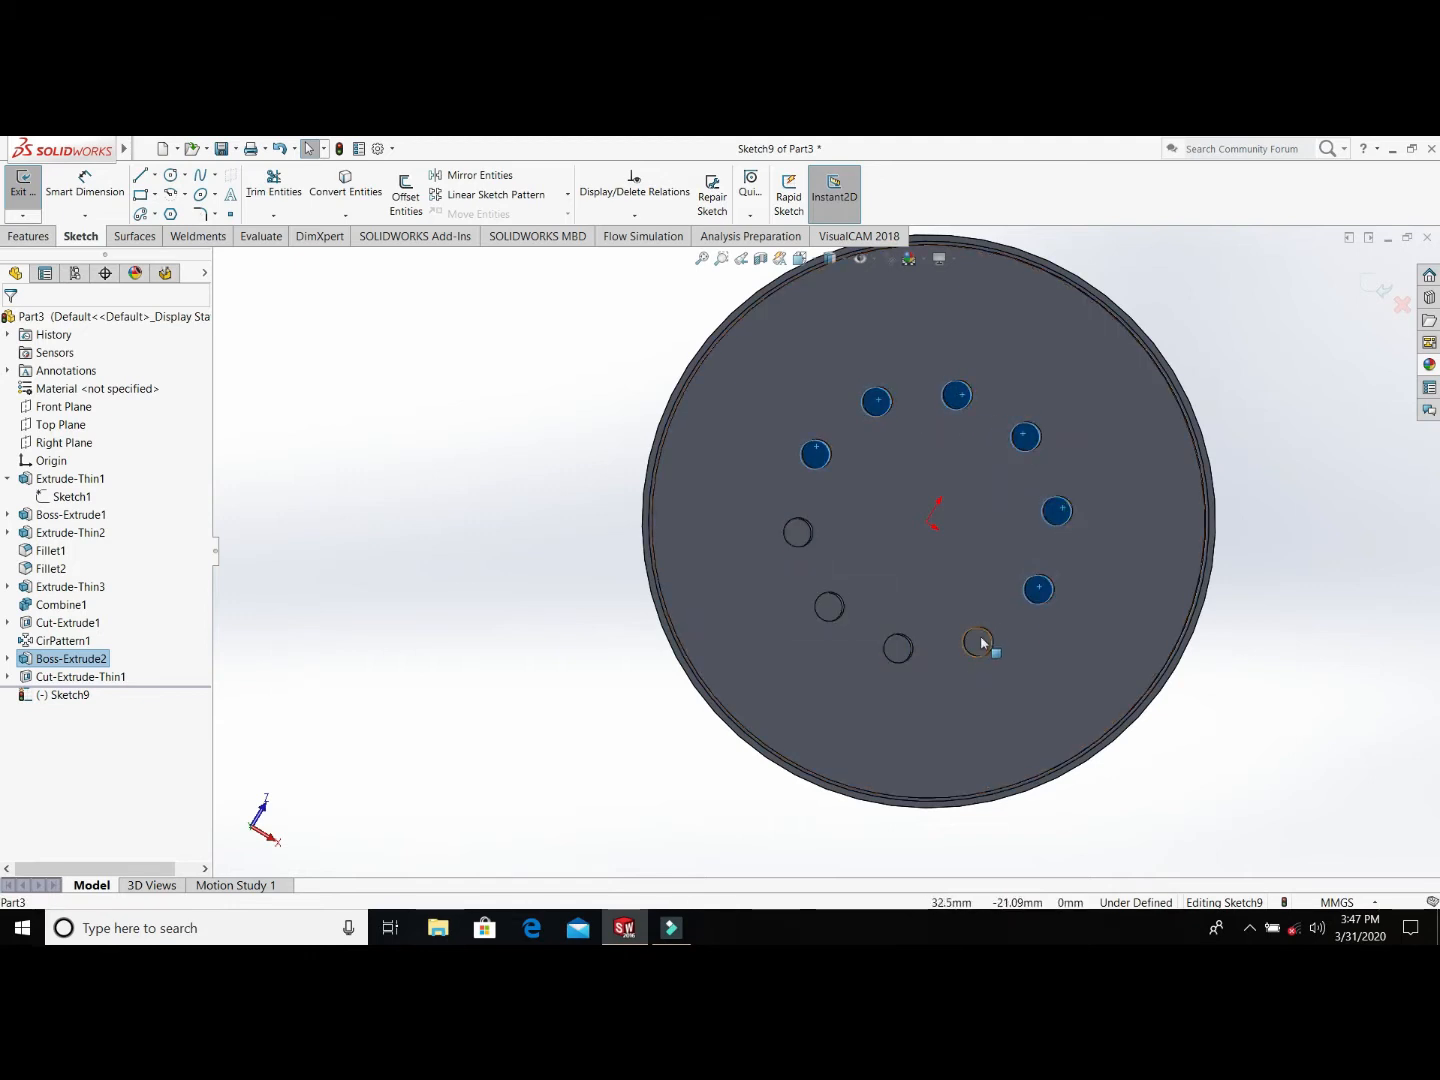
left_click(829, 610, "ctrl")
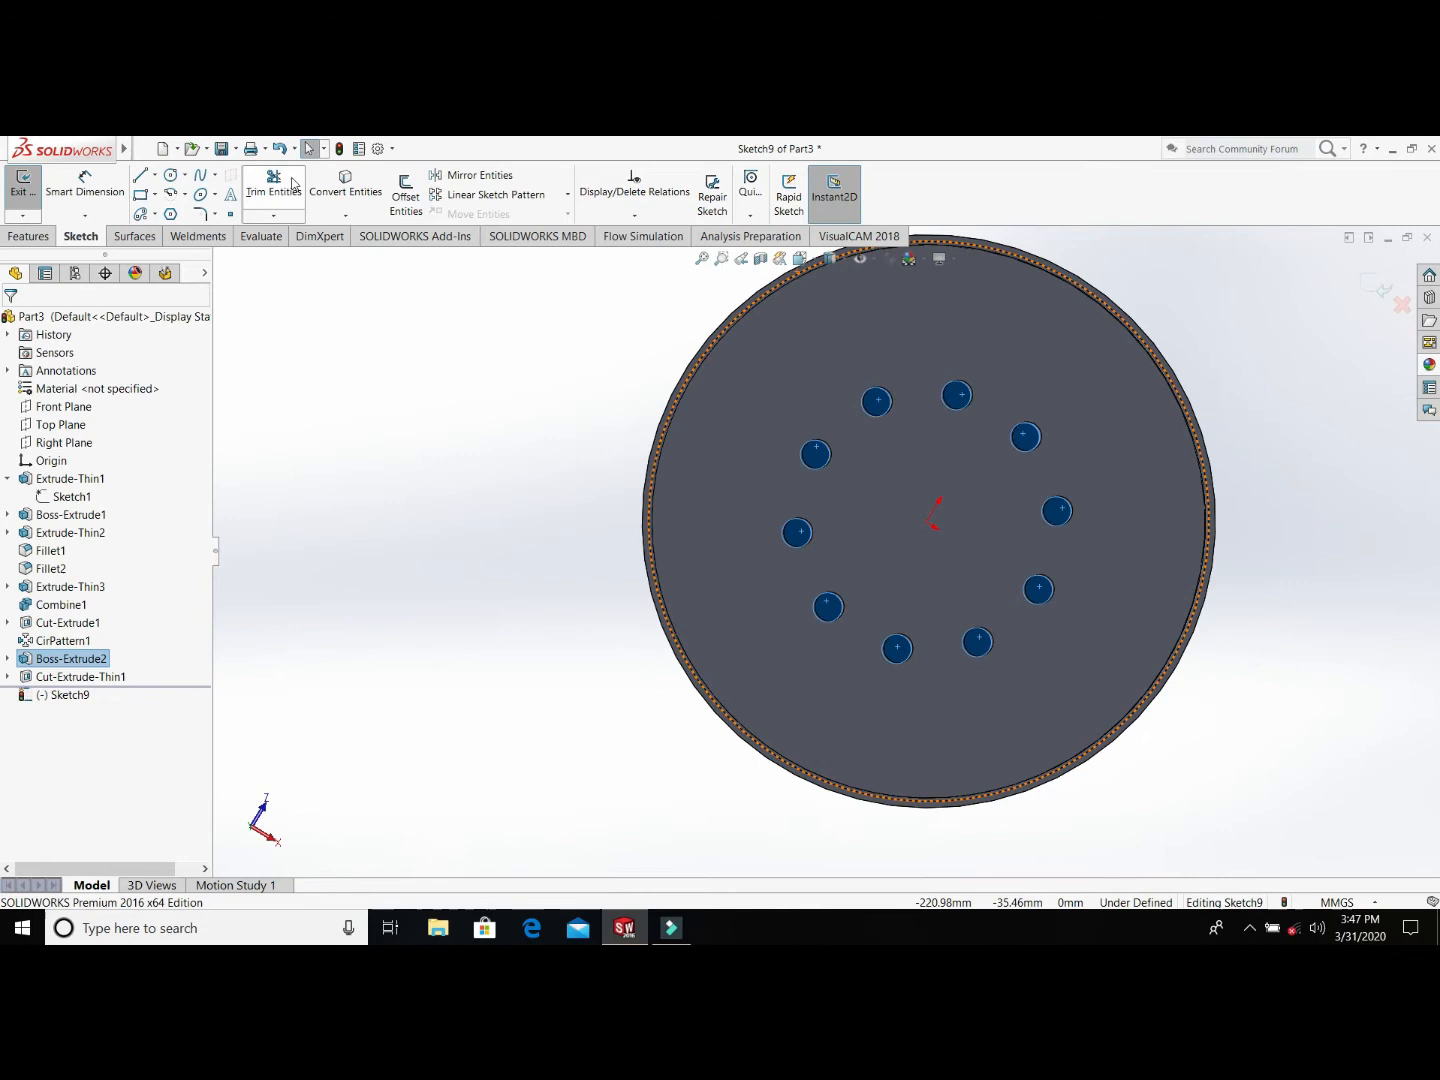
left_click(357, 185)
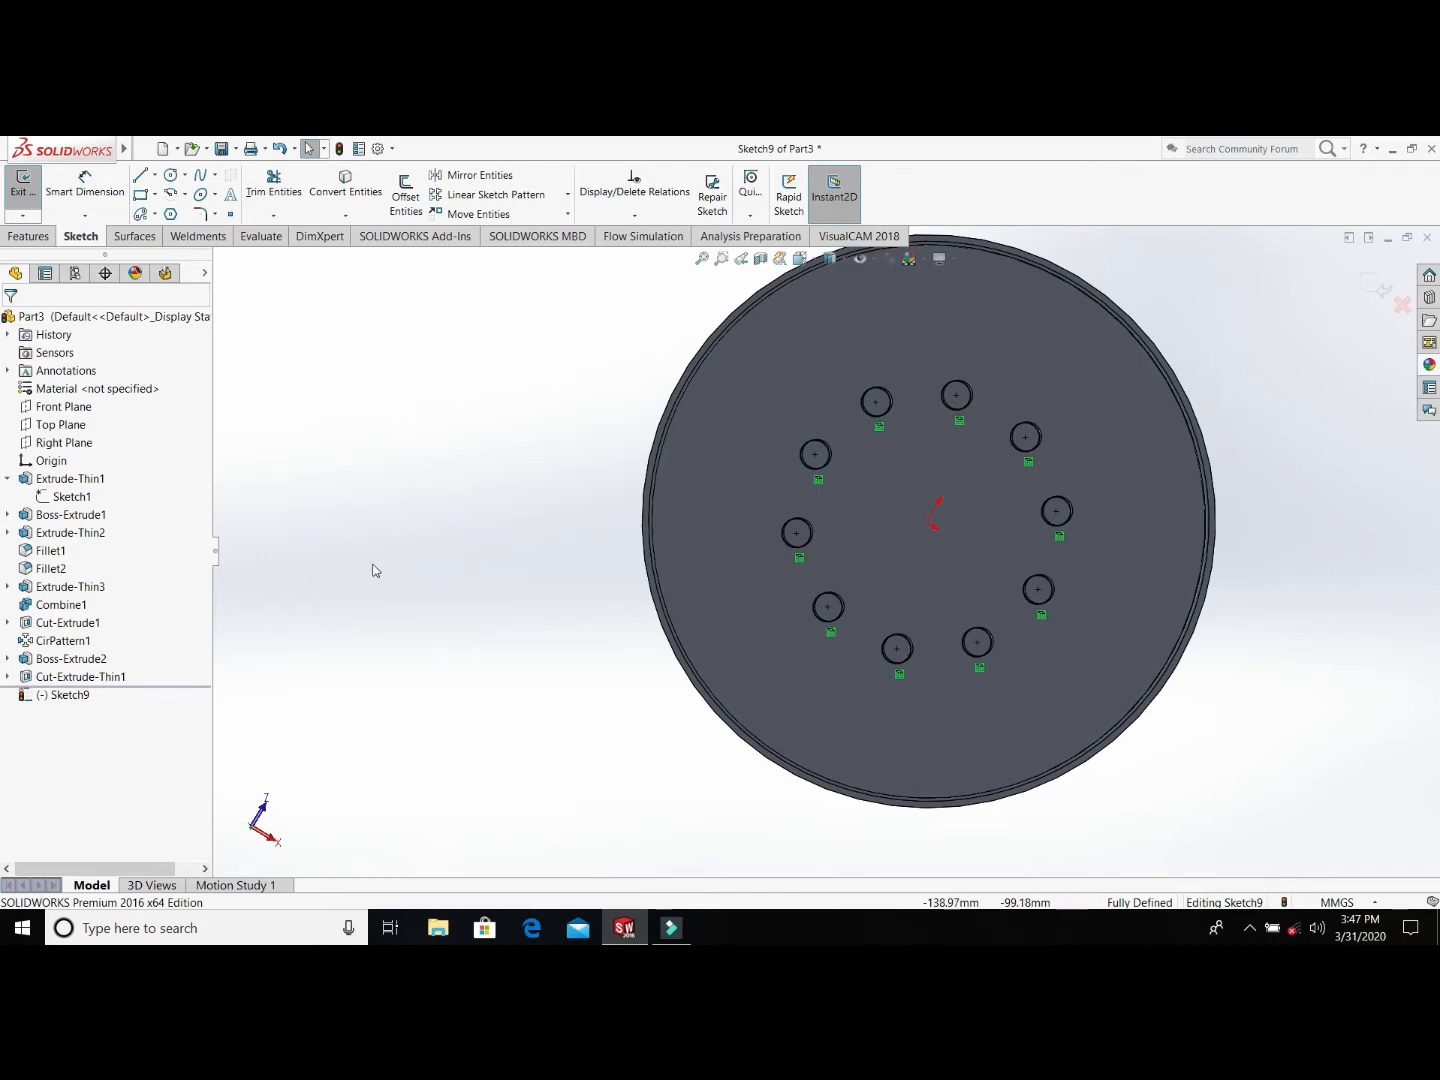
Step: Cut the ten converted circles through the channel floor with a 7 mm blind extruded cut from the sketch plane
left_click(30, 237)
left_click(261, 200)
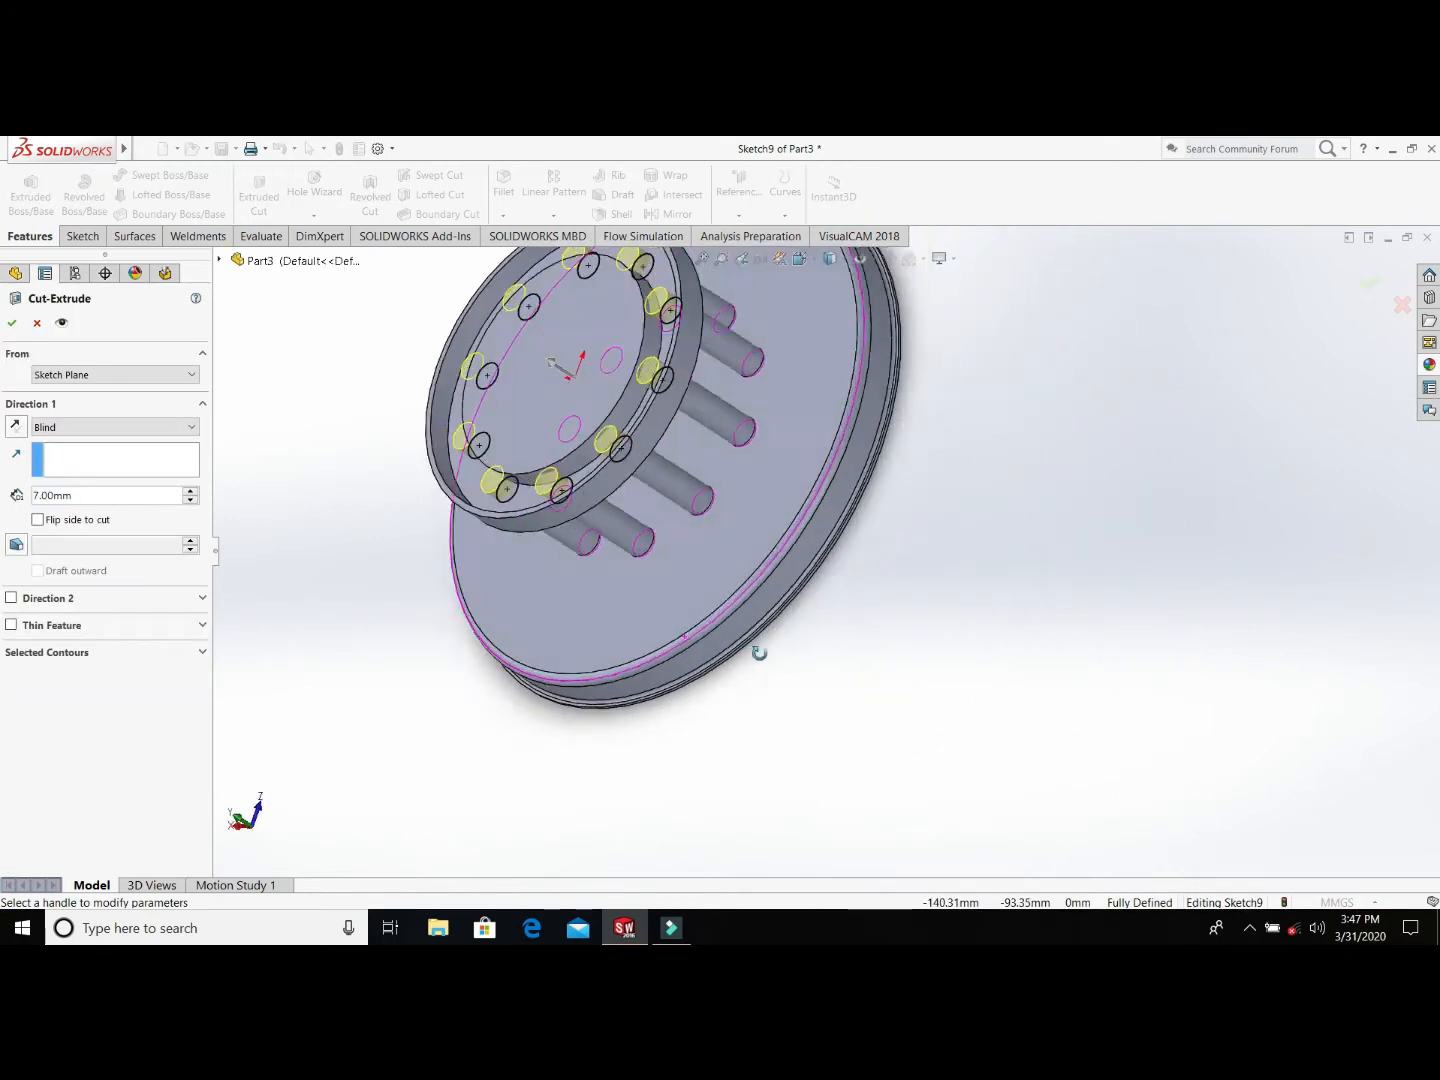
middle_click_drag(816, 544, 781, 656)
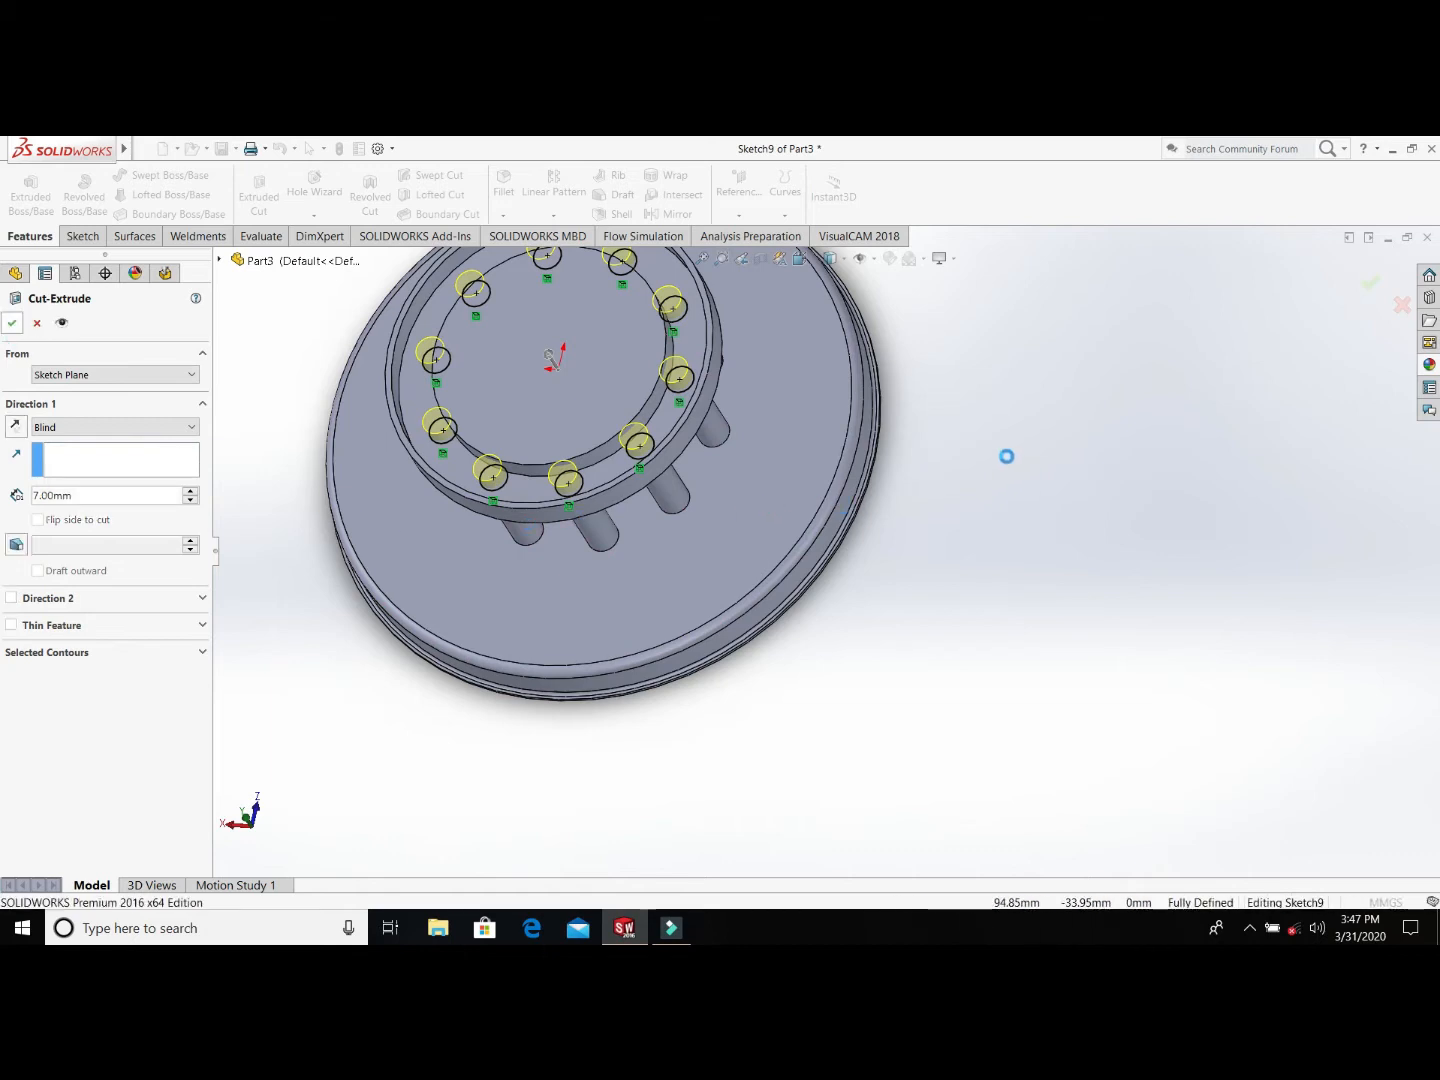
left_click(936, 524)
scroll(906, 534, "up", 3)
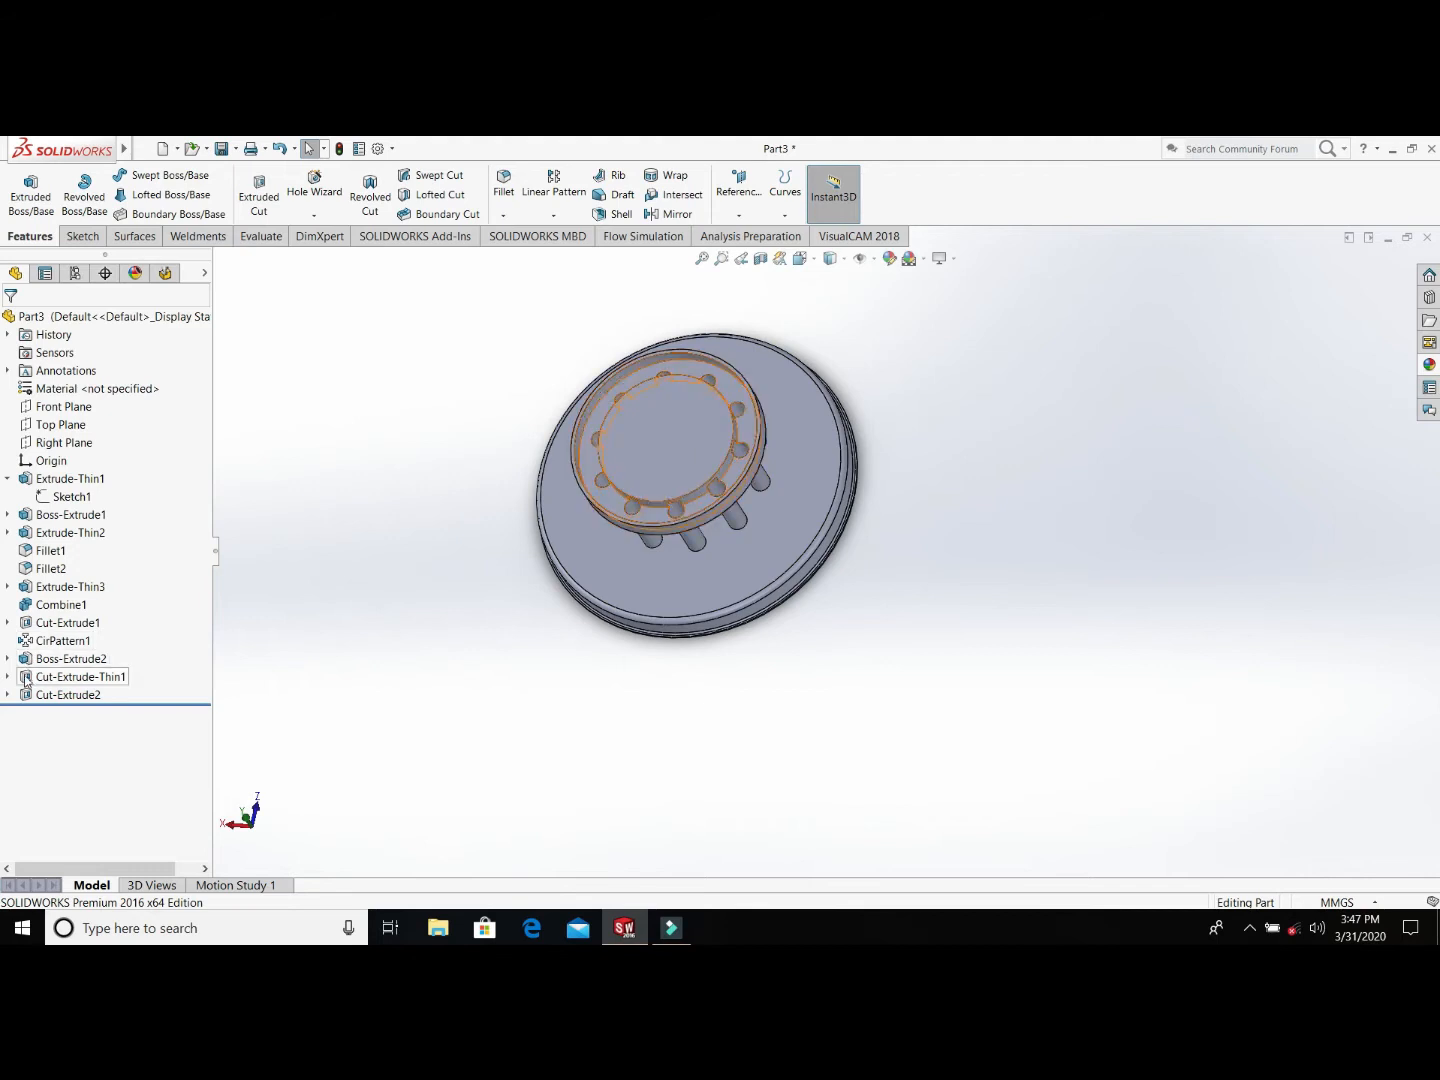
Step: Edit the ring-shaped channel's thin cut so that its one-direction wall thickness is 17 mm
left_click(48, 628)
middle_click_drag(444, 563, 482, 583)
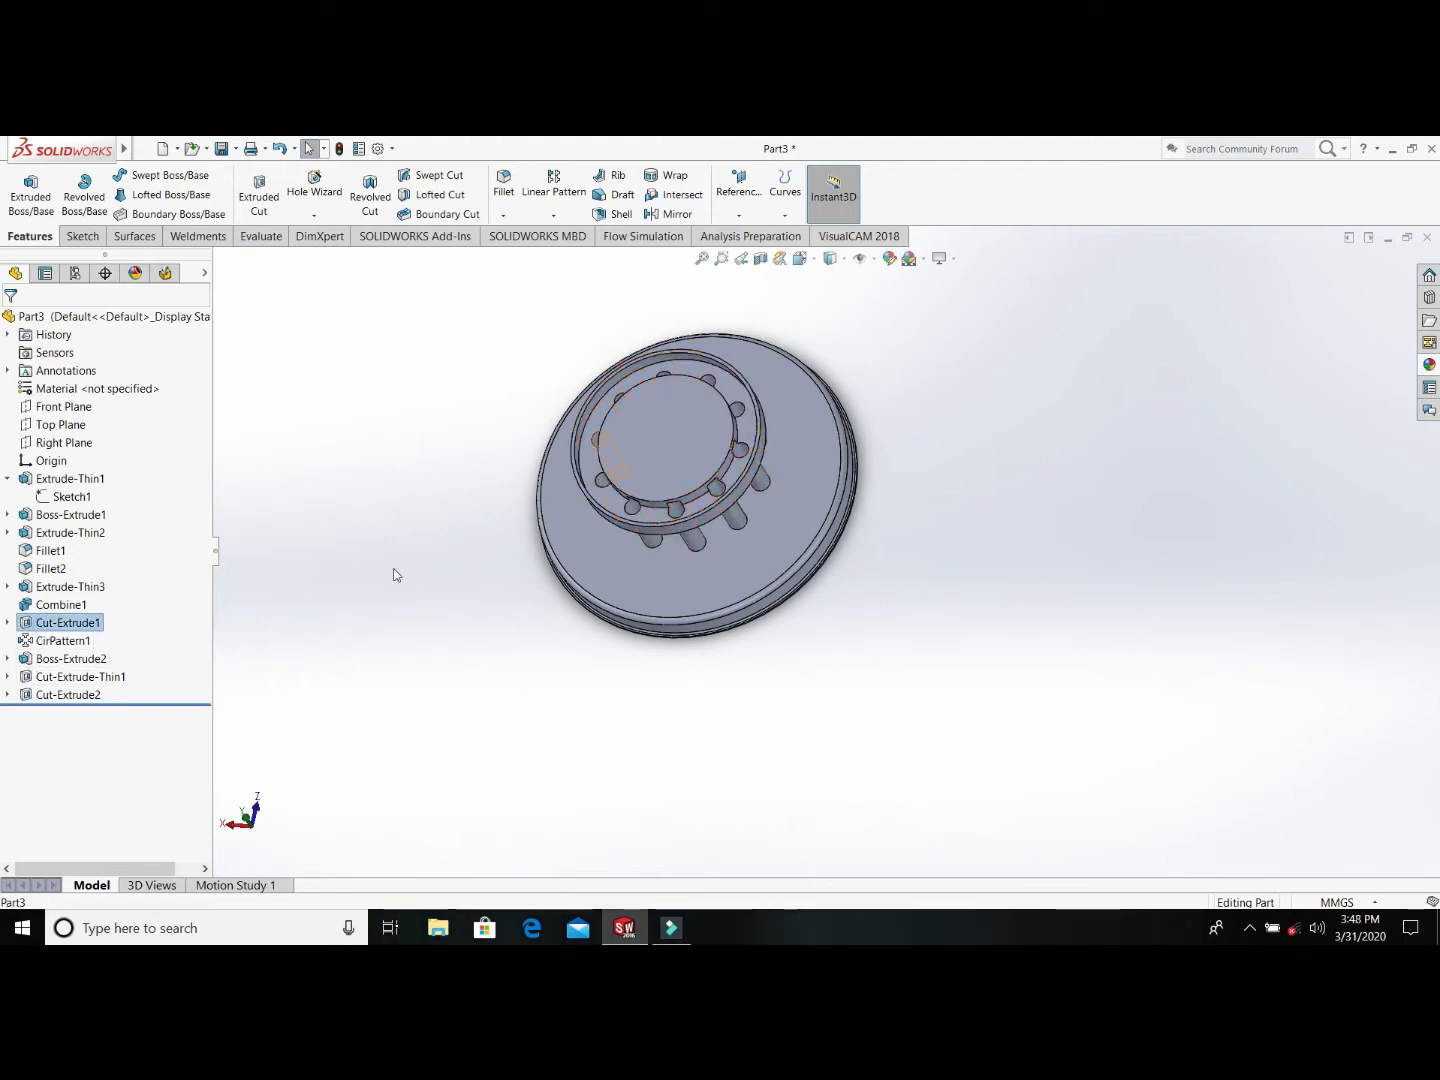
left_click(347, 554)
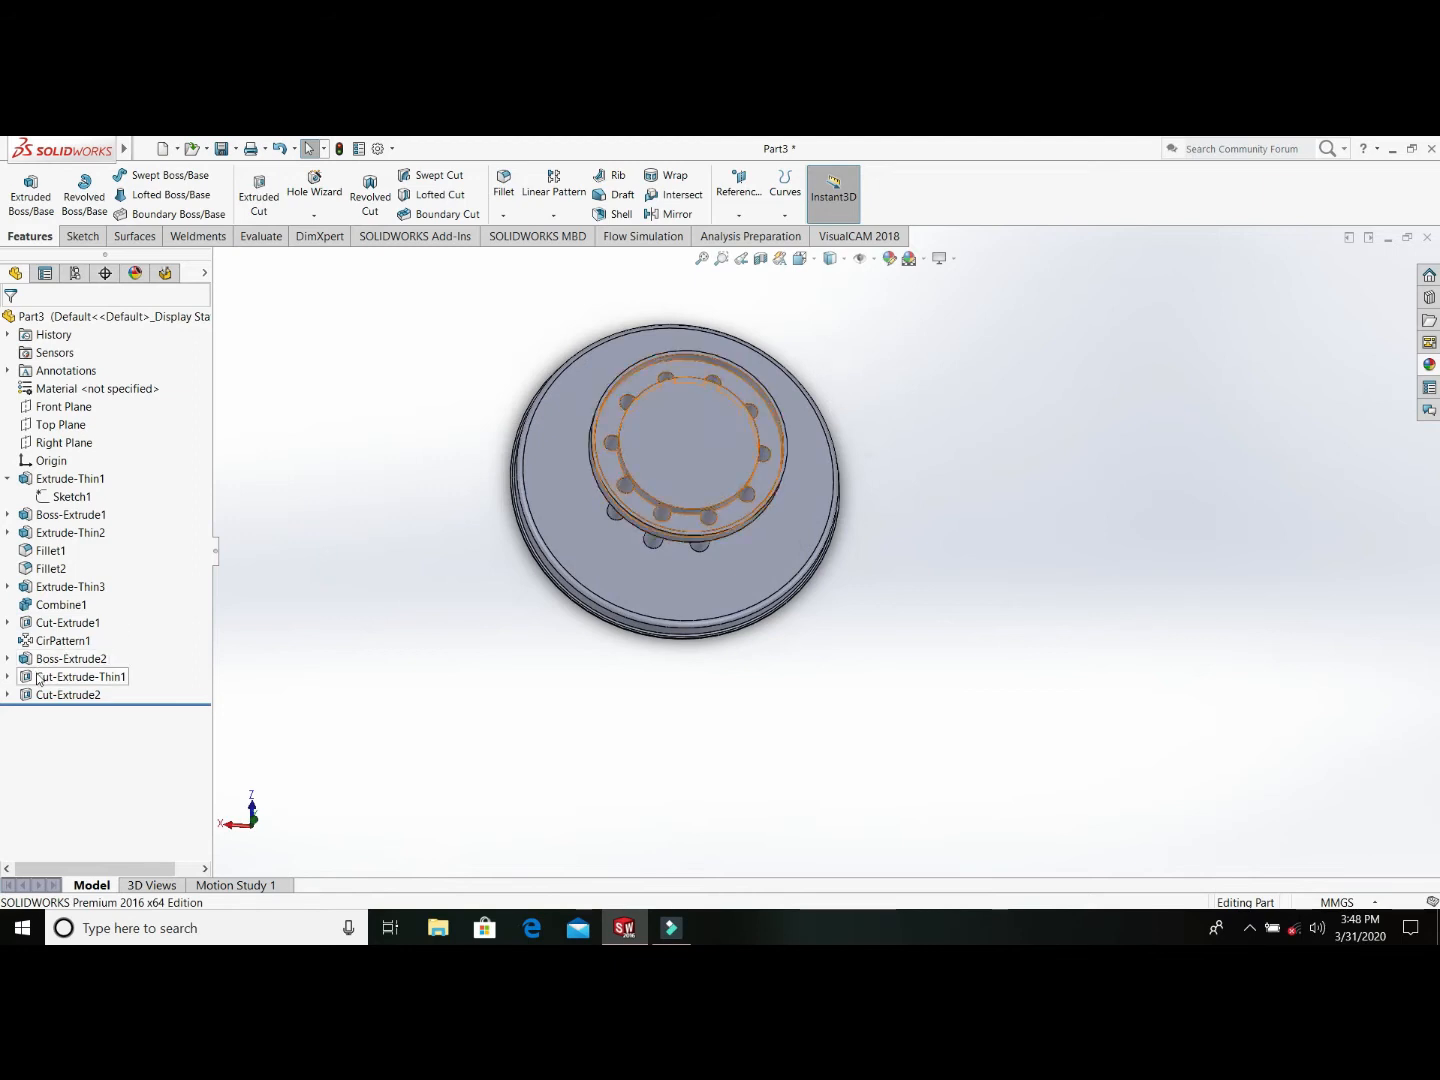
left_click(40, 677)
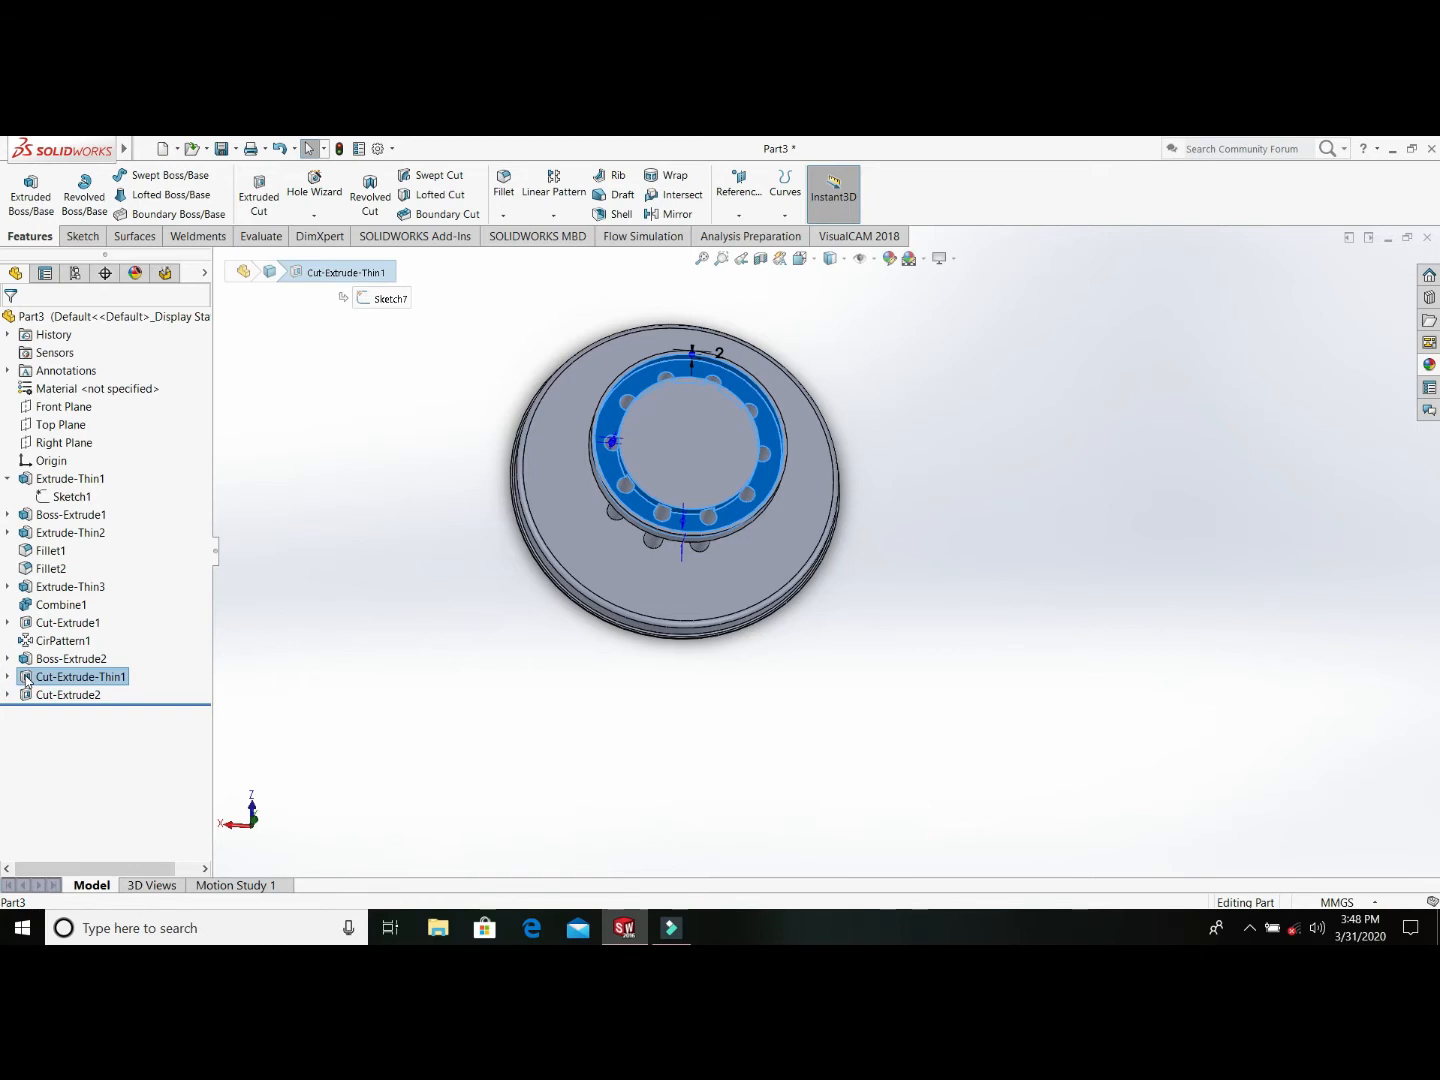
right_click(27, 680)
left_click(116, 589)
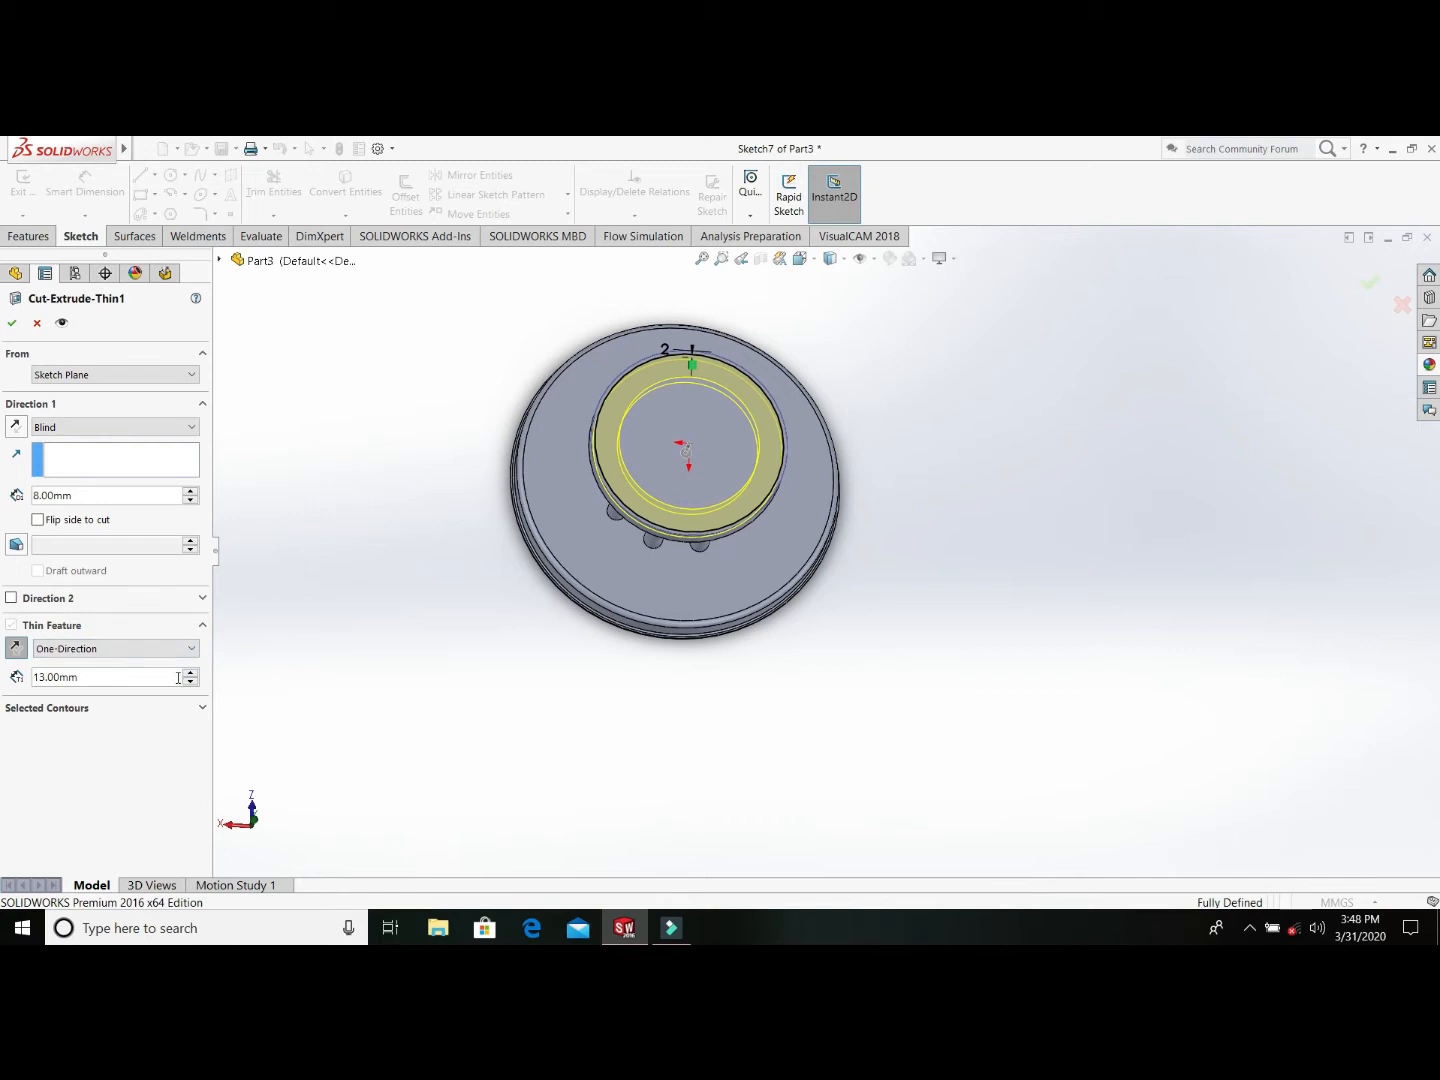
type("17")
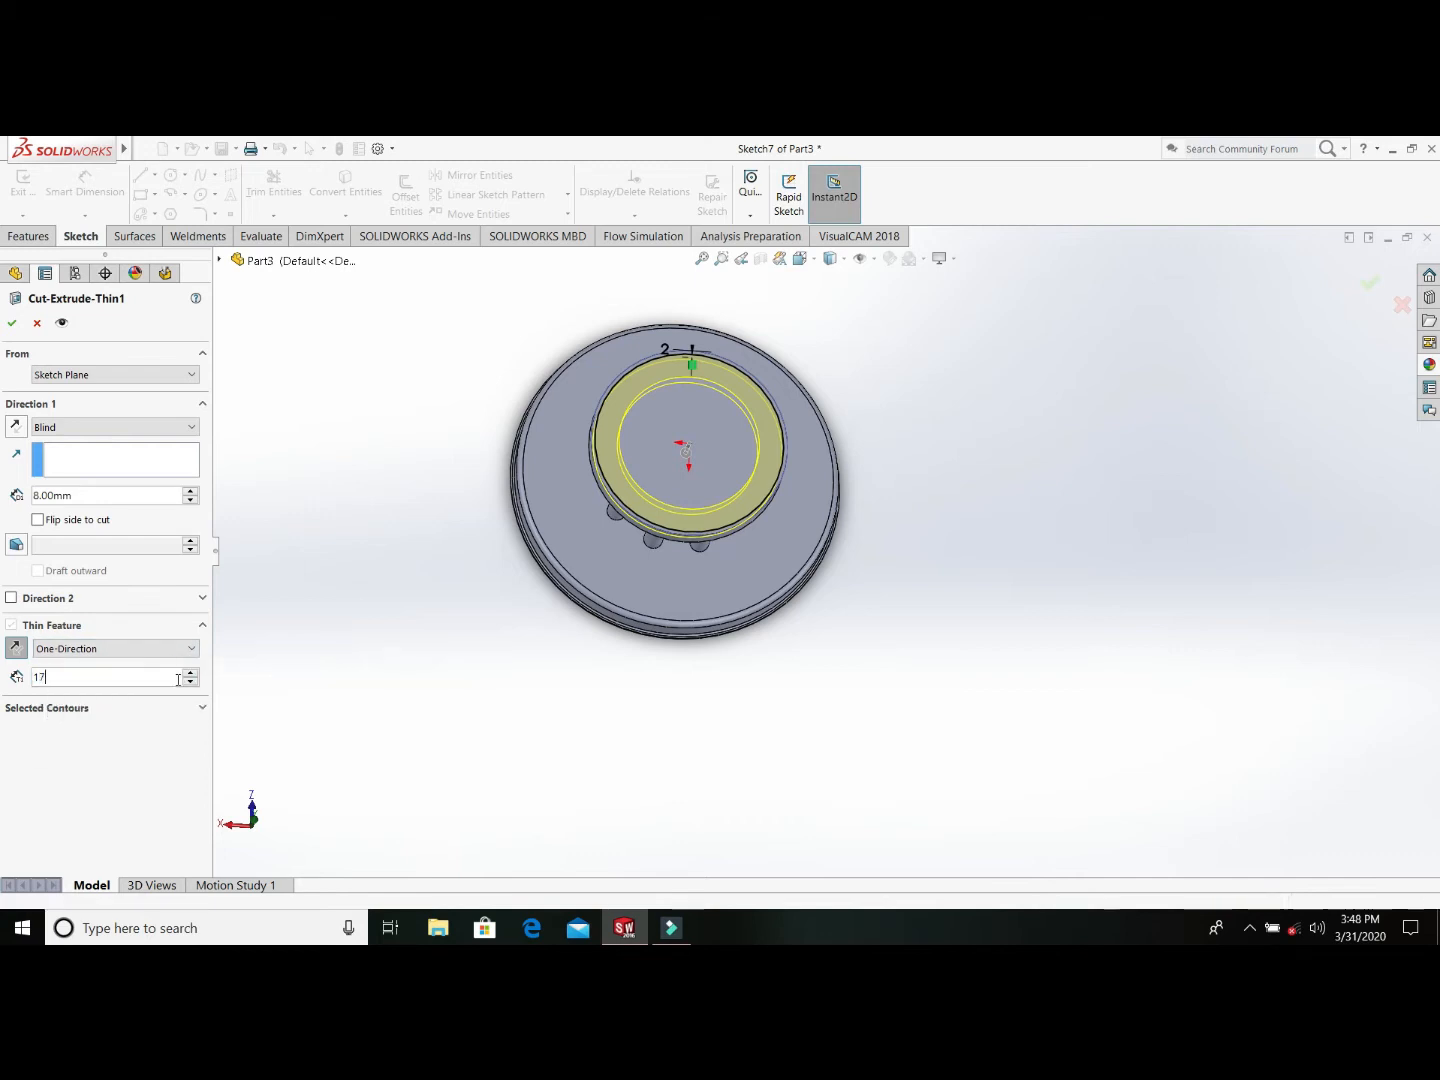
key("Return")
Step: Fillet only the lower outside edge of the 105 mm top disc with a 3 mm symmetric radius
middle_click_drag(921, 672, 842, 503)
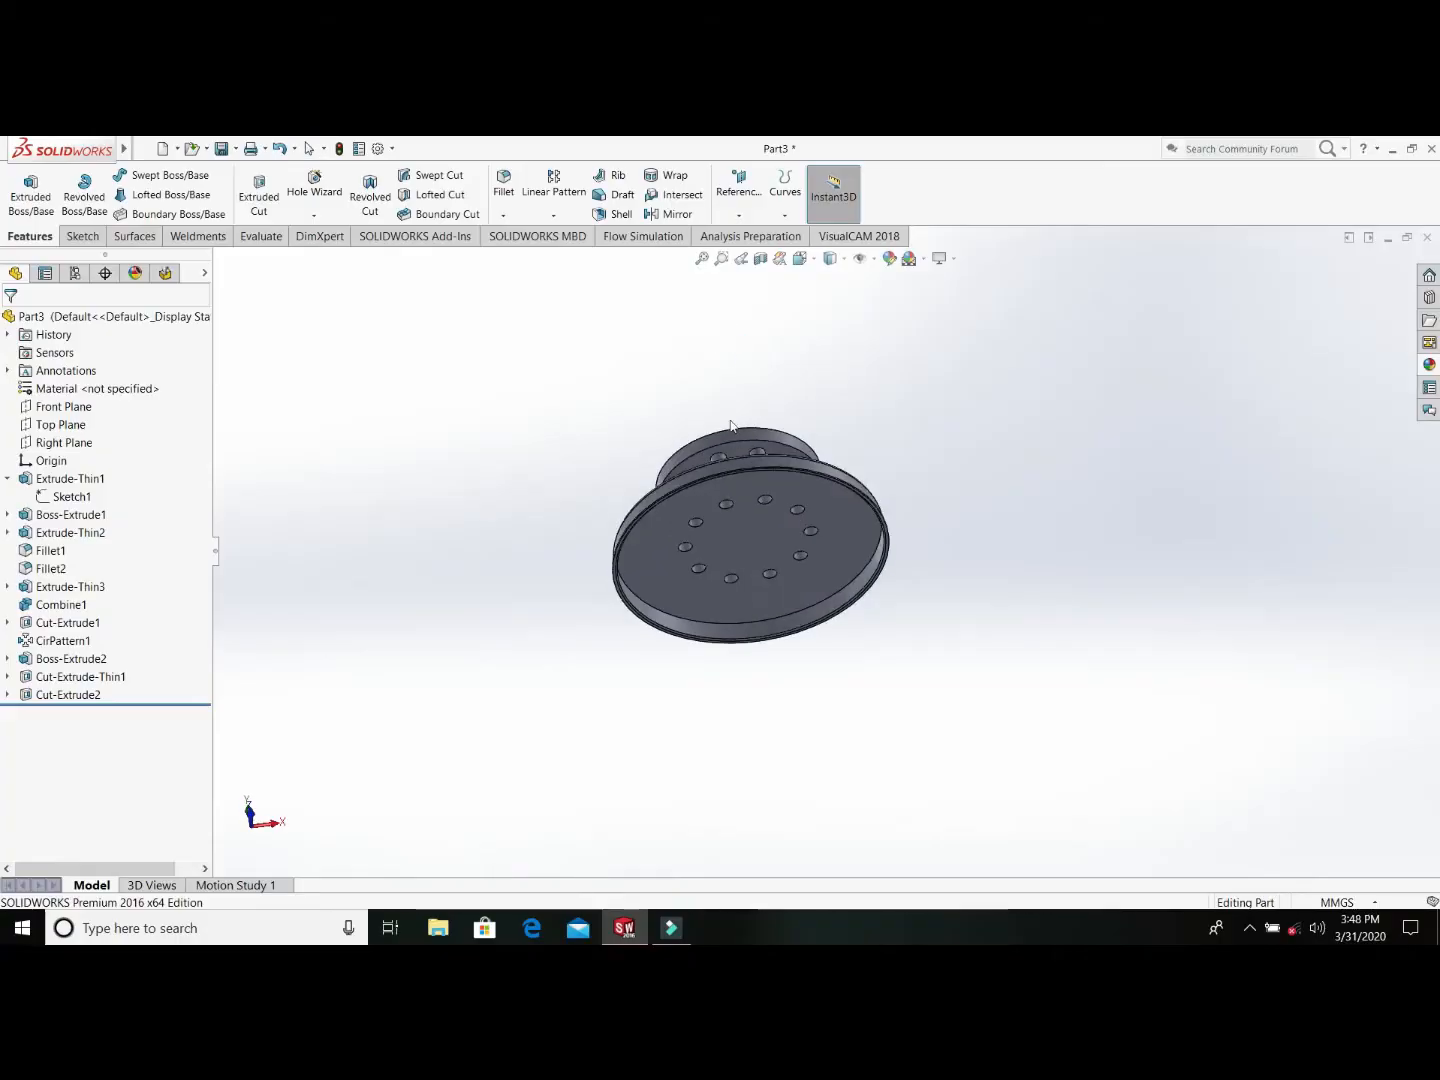
scroll(735, 461, "down", 5)
left_click(747, 470)
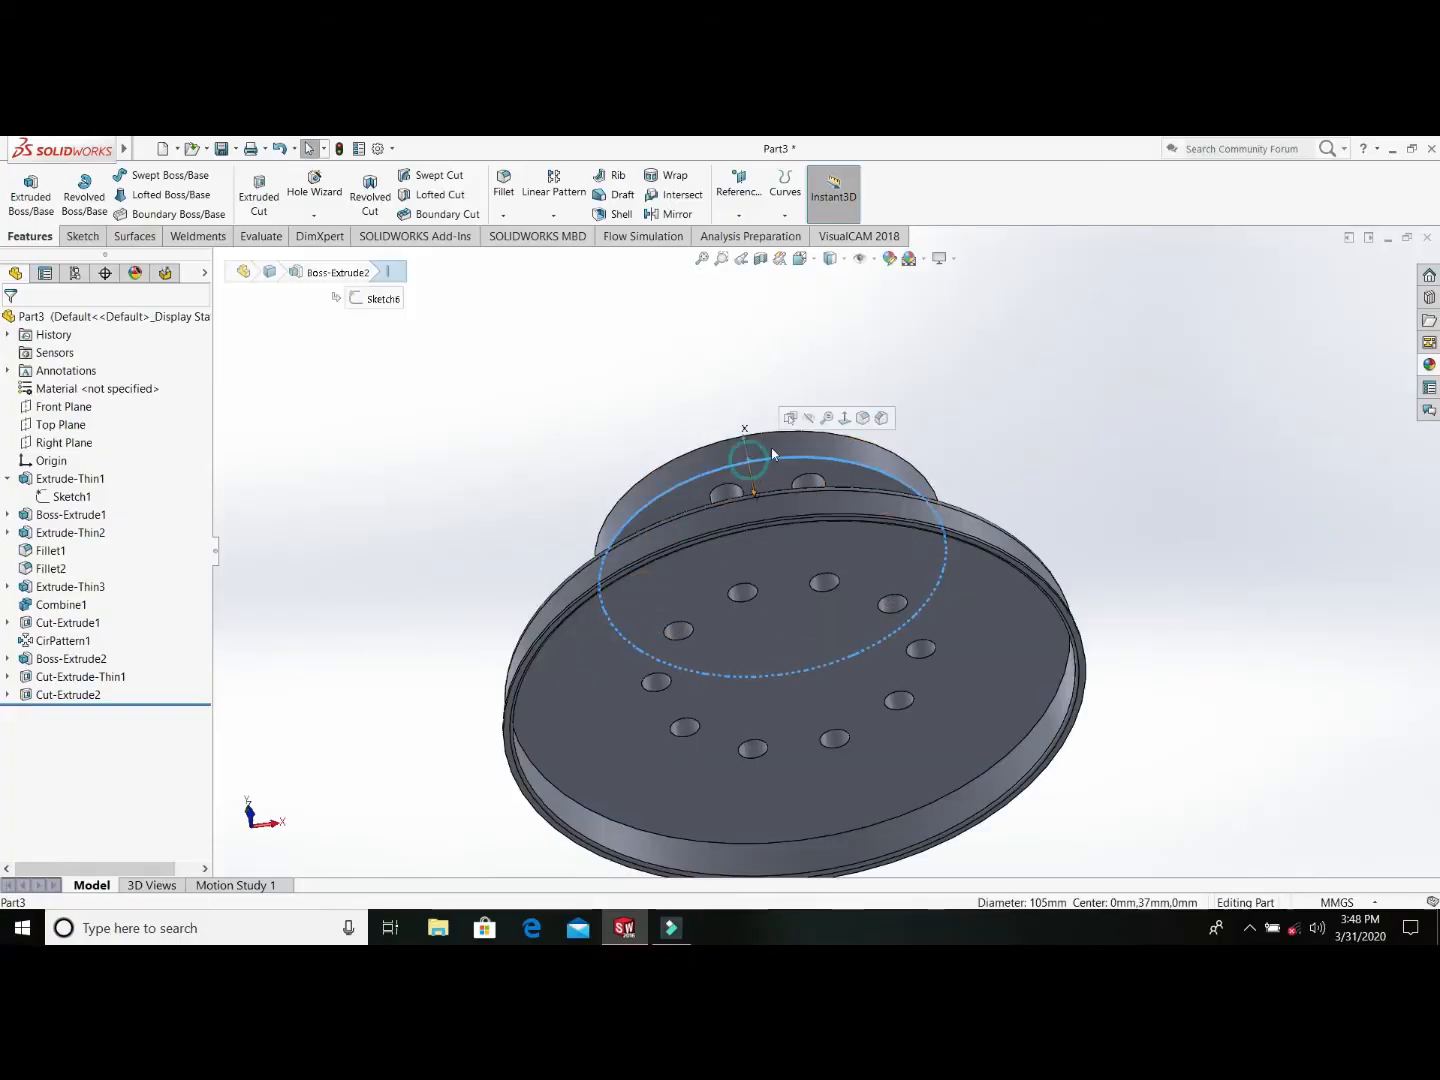
left_click(865, 419)
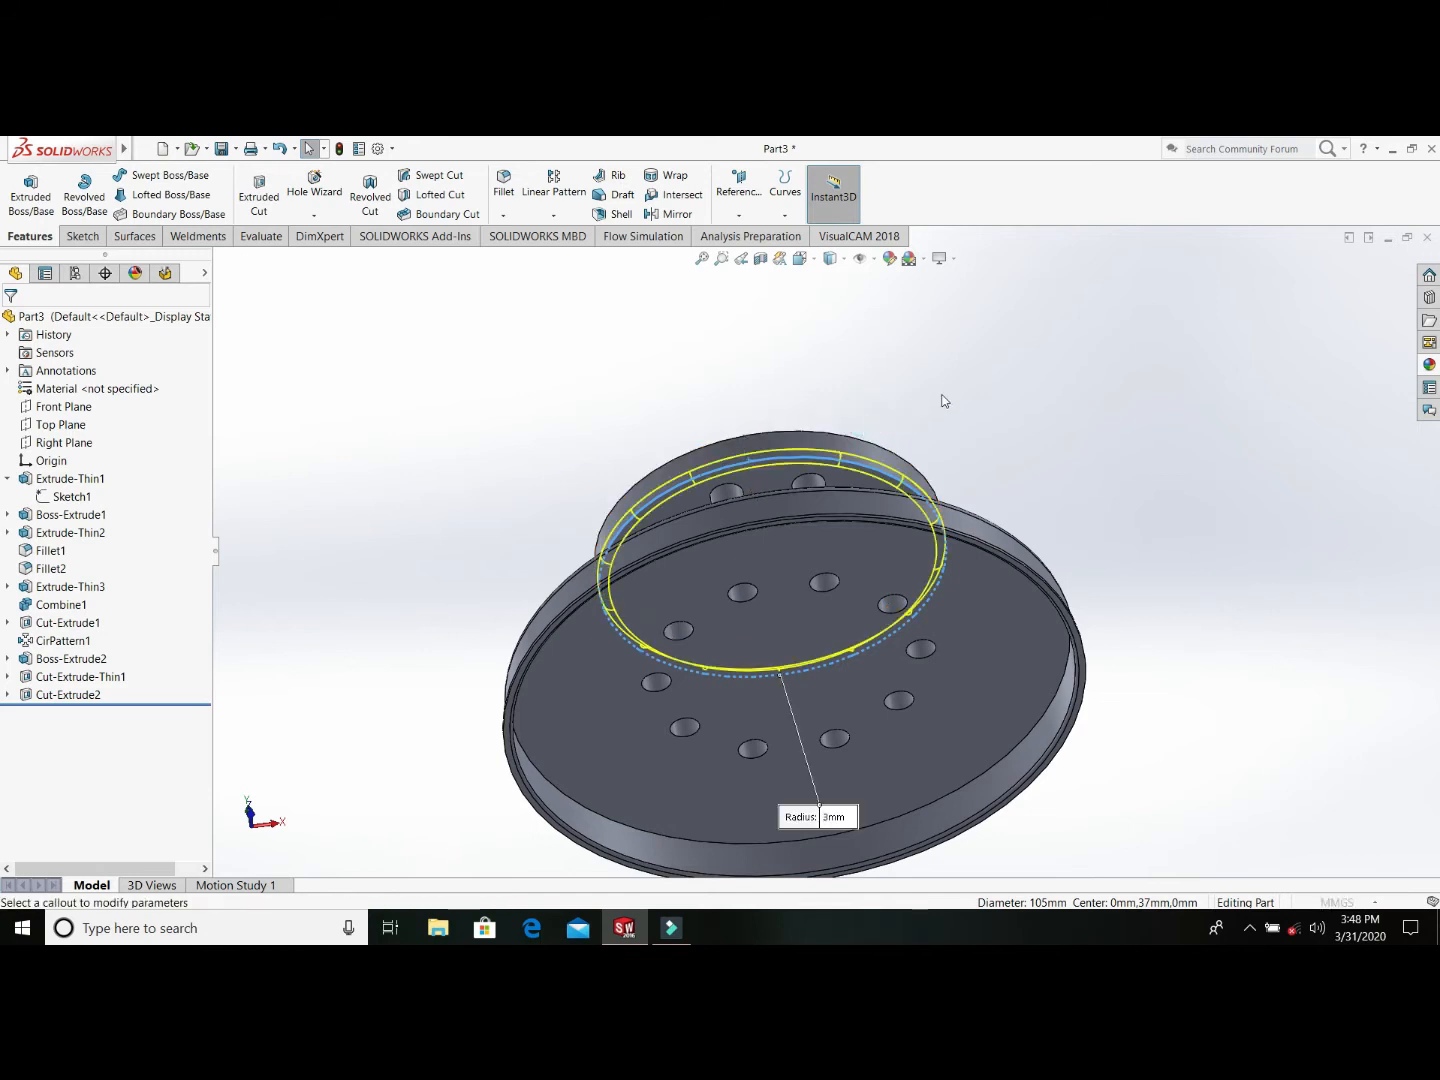
middle_click_drag(951, 452, 894, 499)
scroll(895, 502, "down", 4)
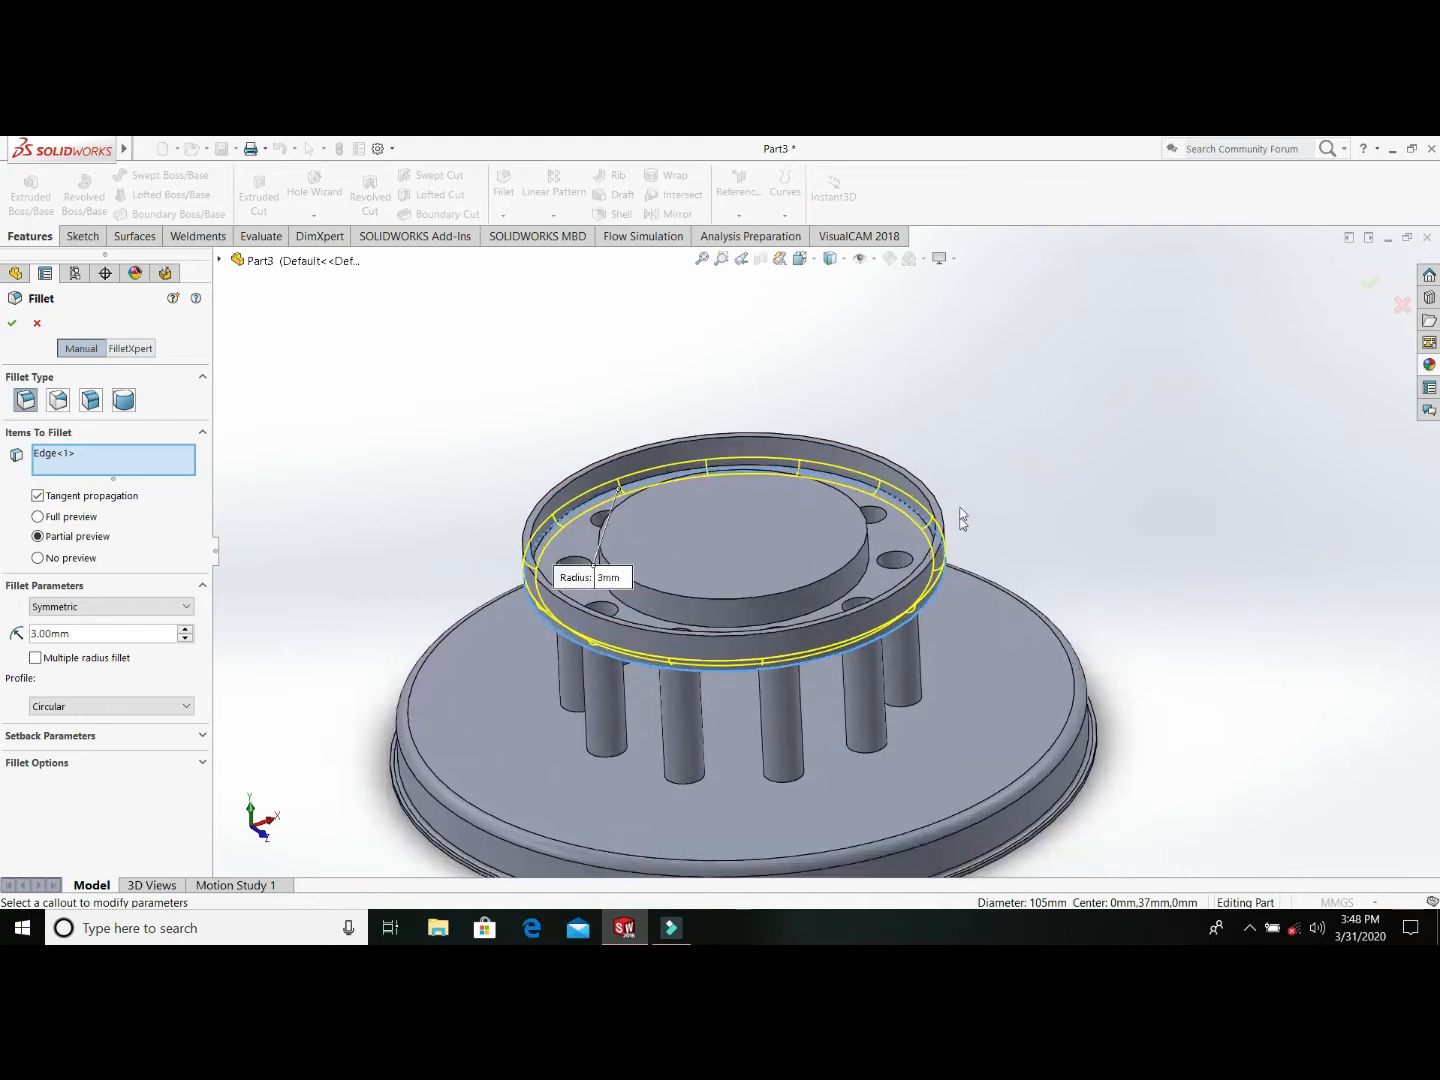
left_click(895, 503)
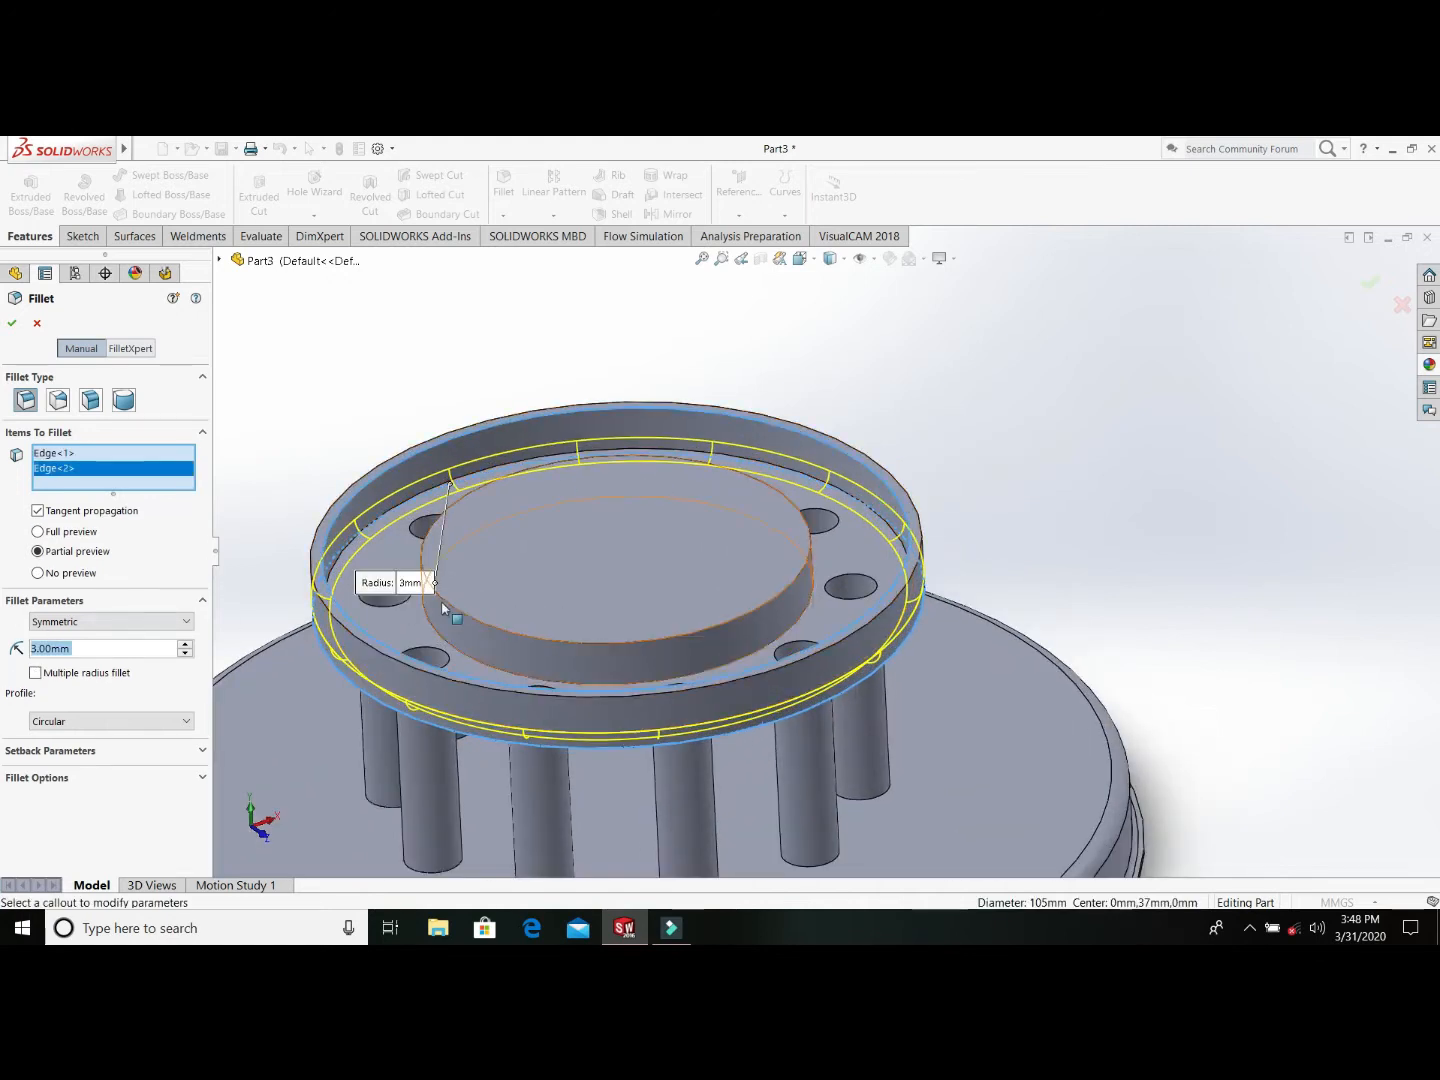
scroll(451, 597, "up", 3)
middle_click_drag(514, 595, 481, 537)
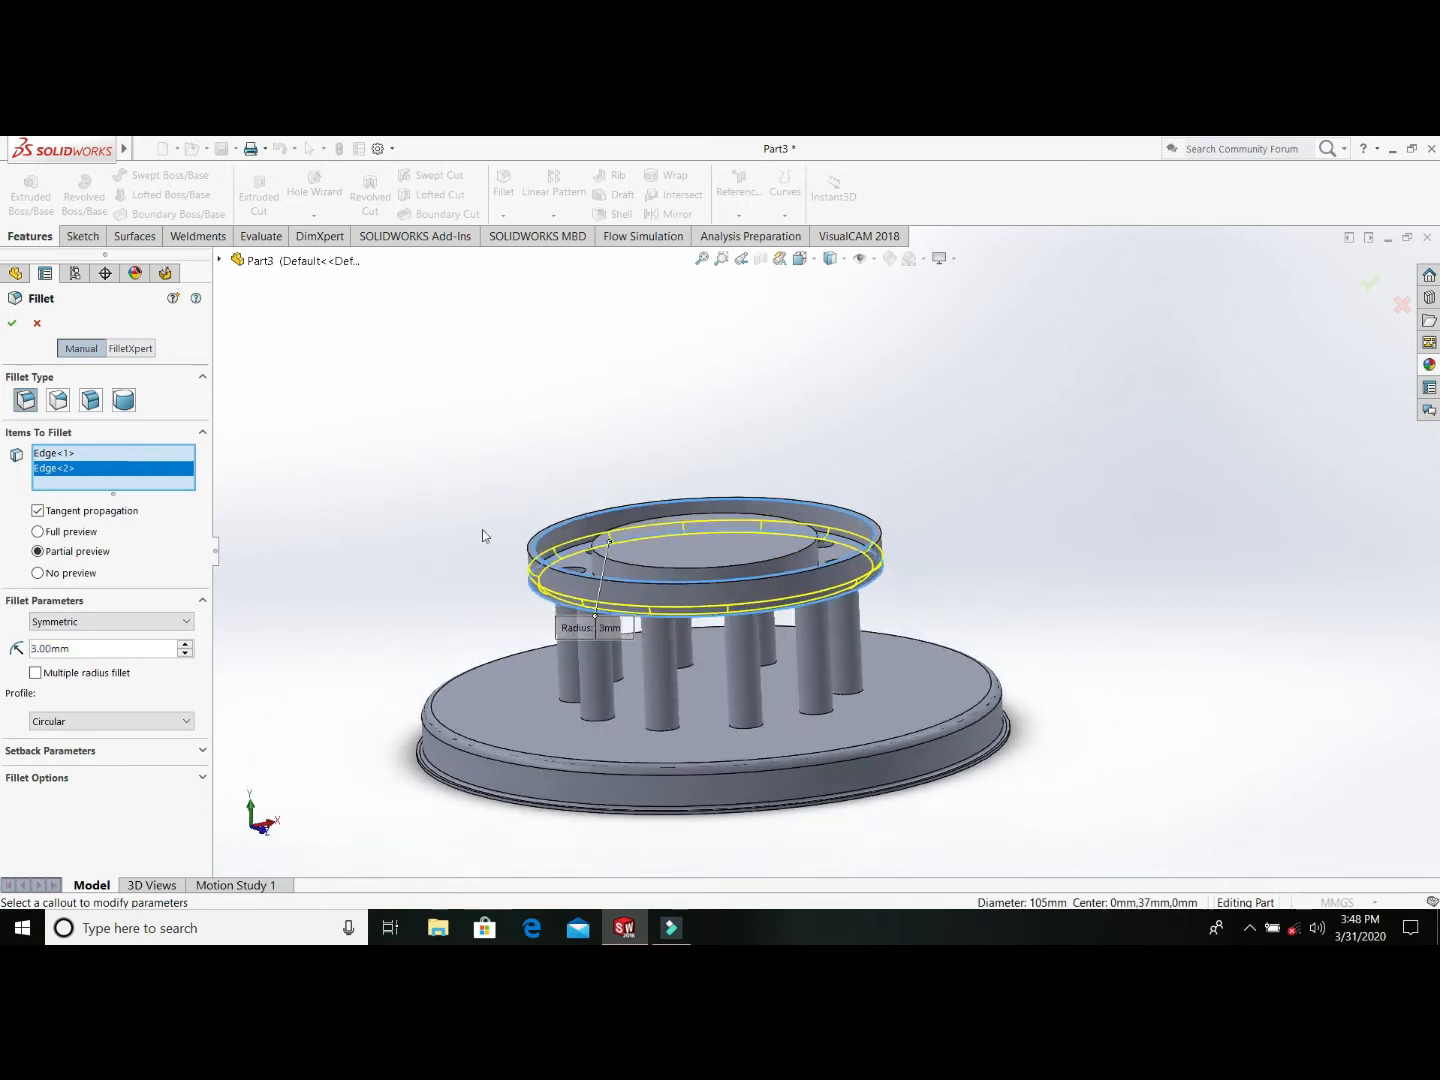
right_click(55, 476)
left_click(132, 509)
left_click(138, 499)
left_click(12, 324)
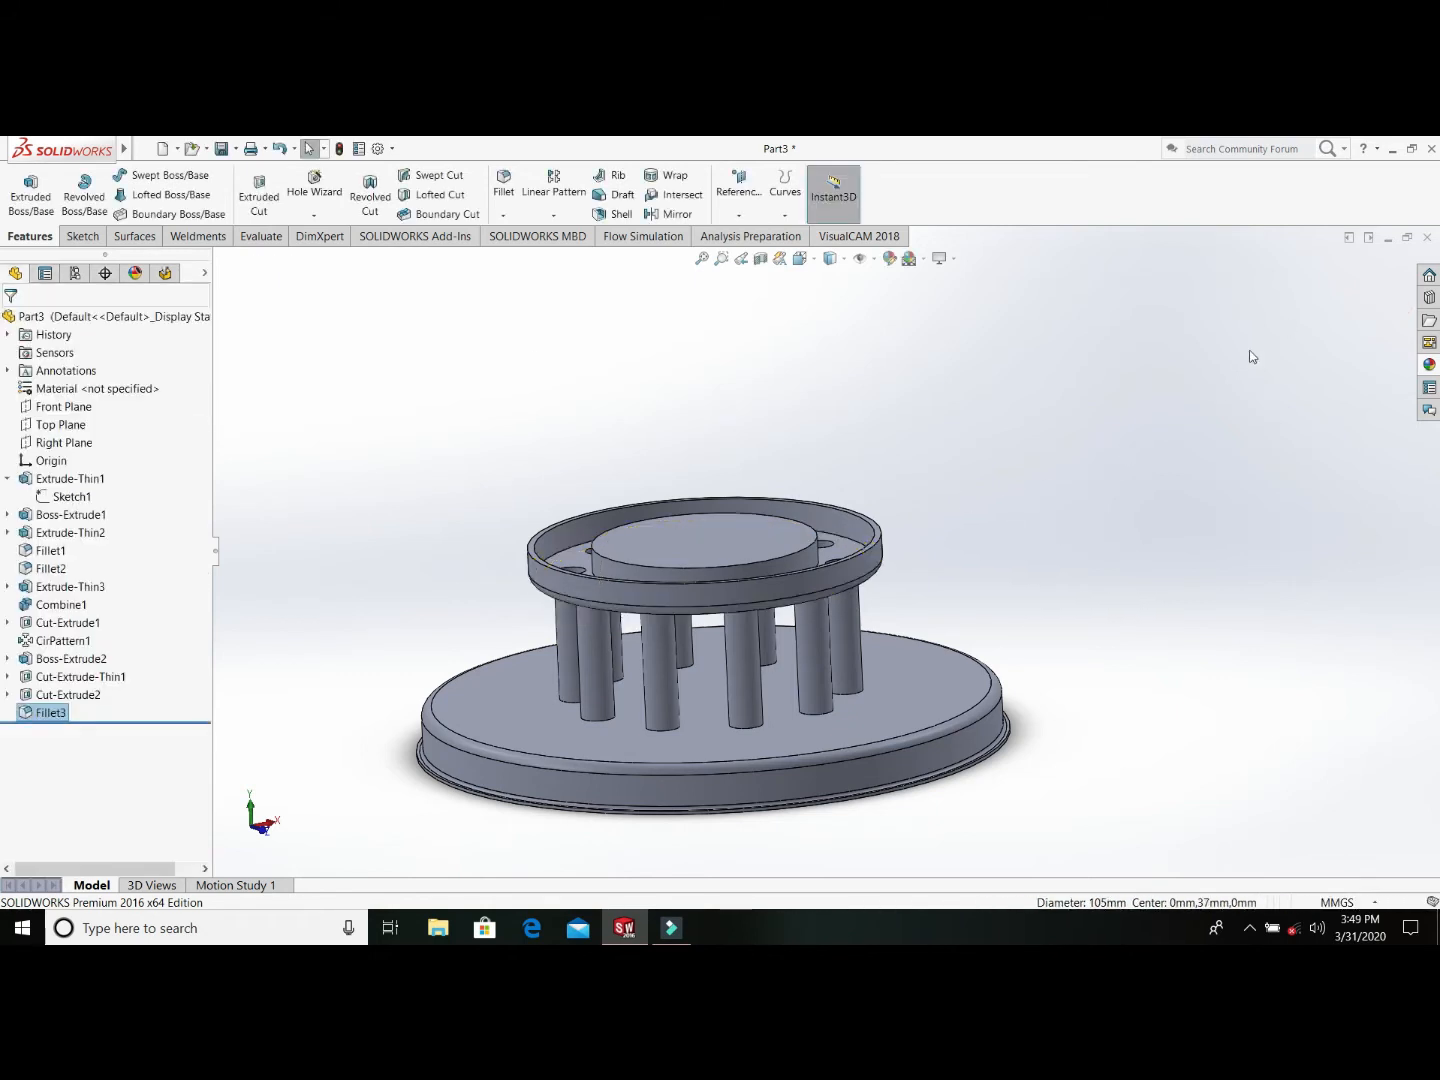
Step: Start a full round fillet on the top disc's rim, keeping only the rim's inner wall as the first side face
scroll(1076, 492, "up", 3)
middle_click_drag(958, 443, 800, 541)
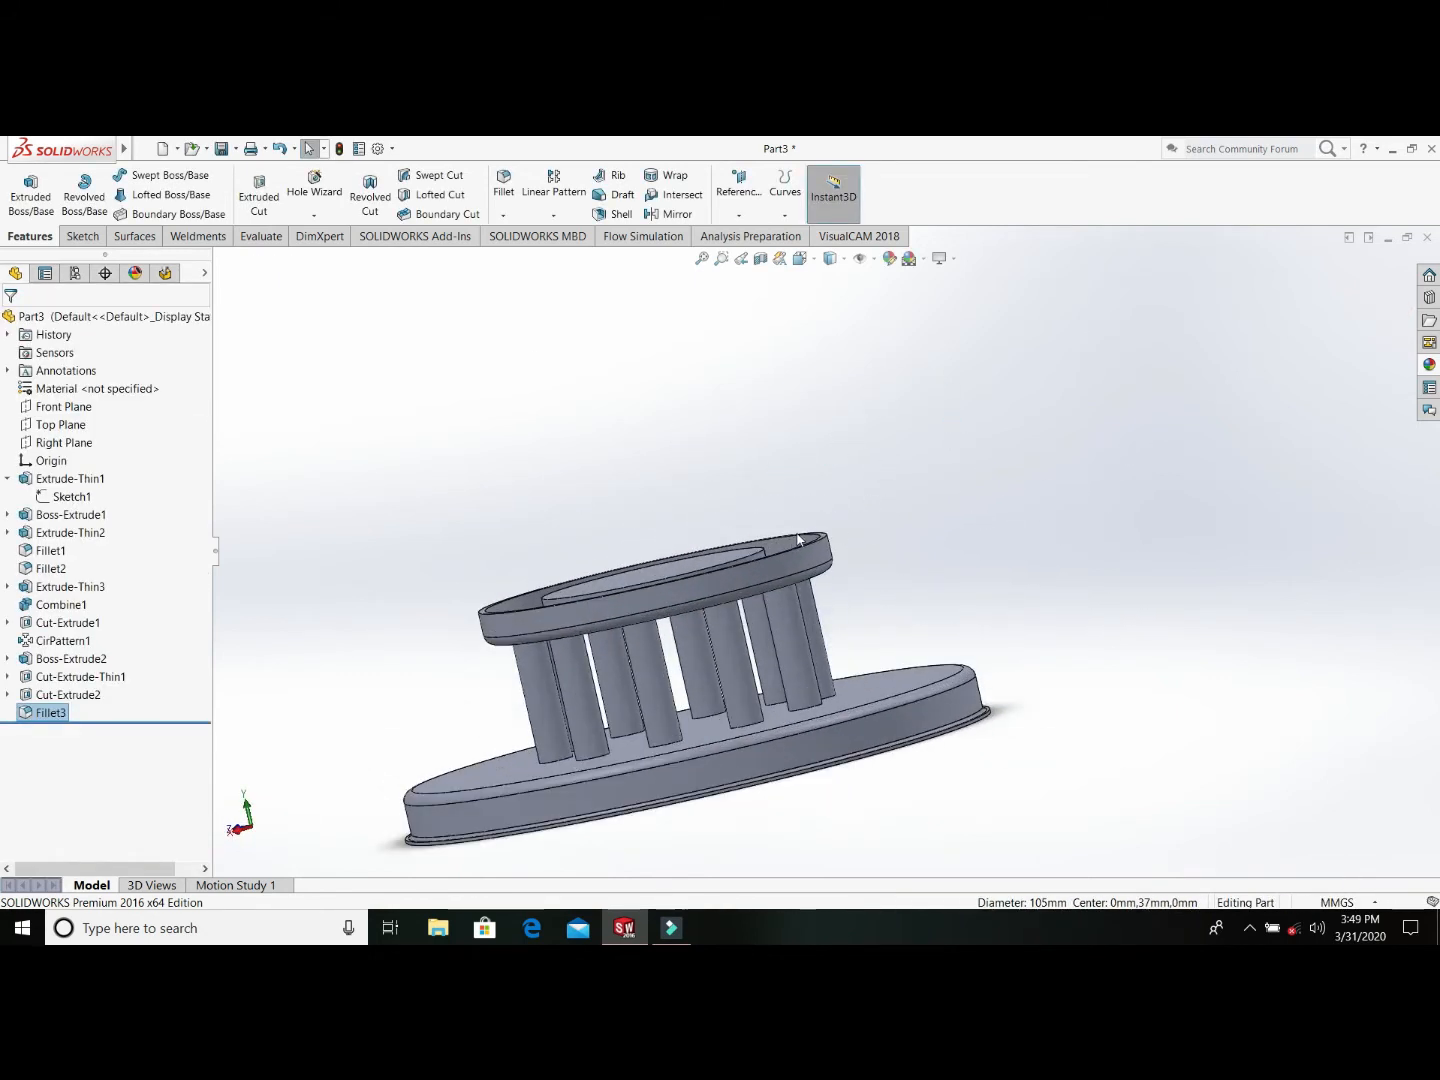
scroll(840, 617, "down", 3)
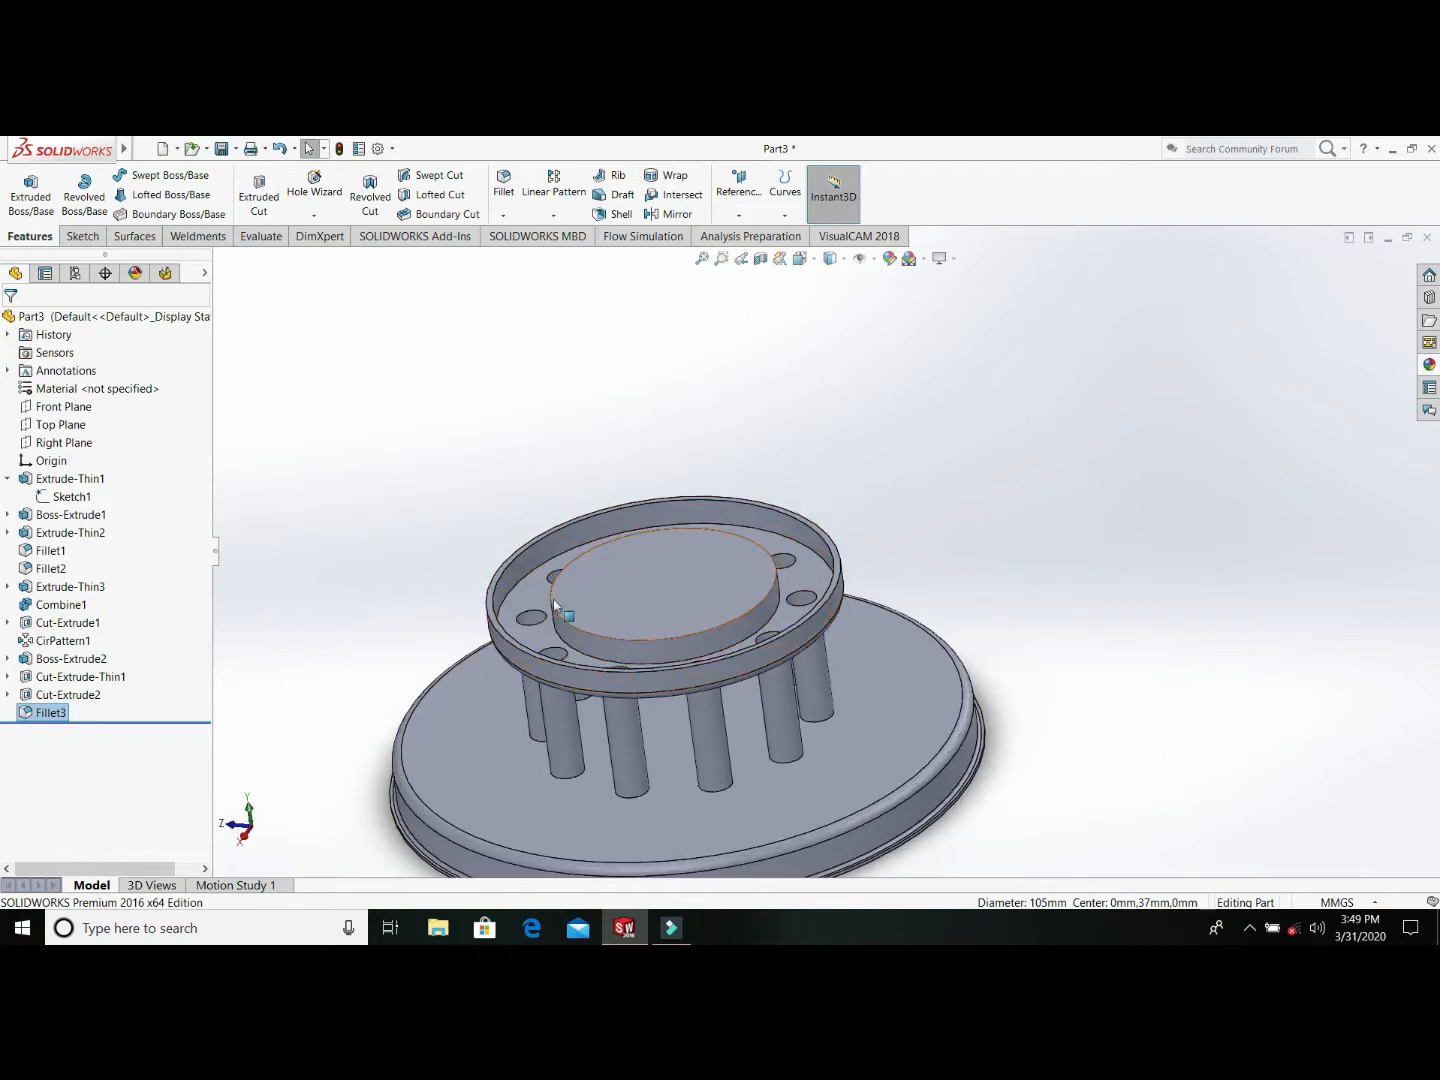
scroll(517, 599, "down", 3)
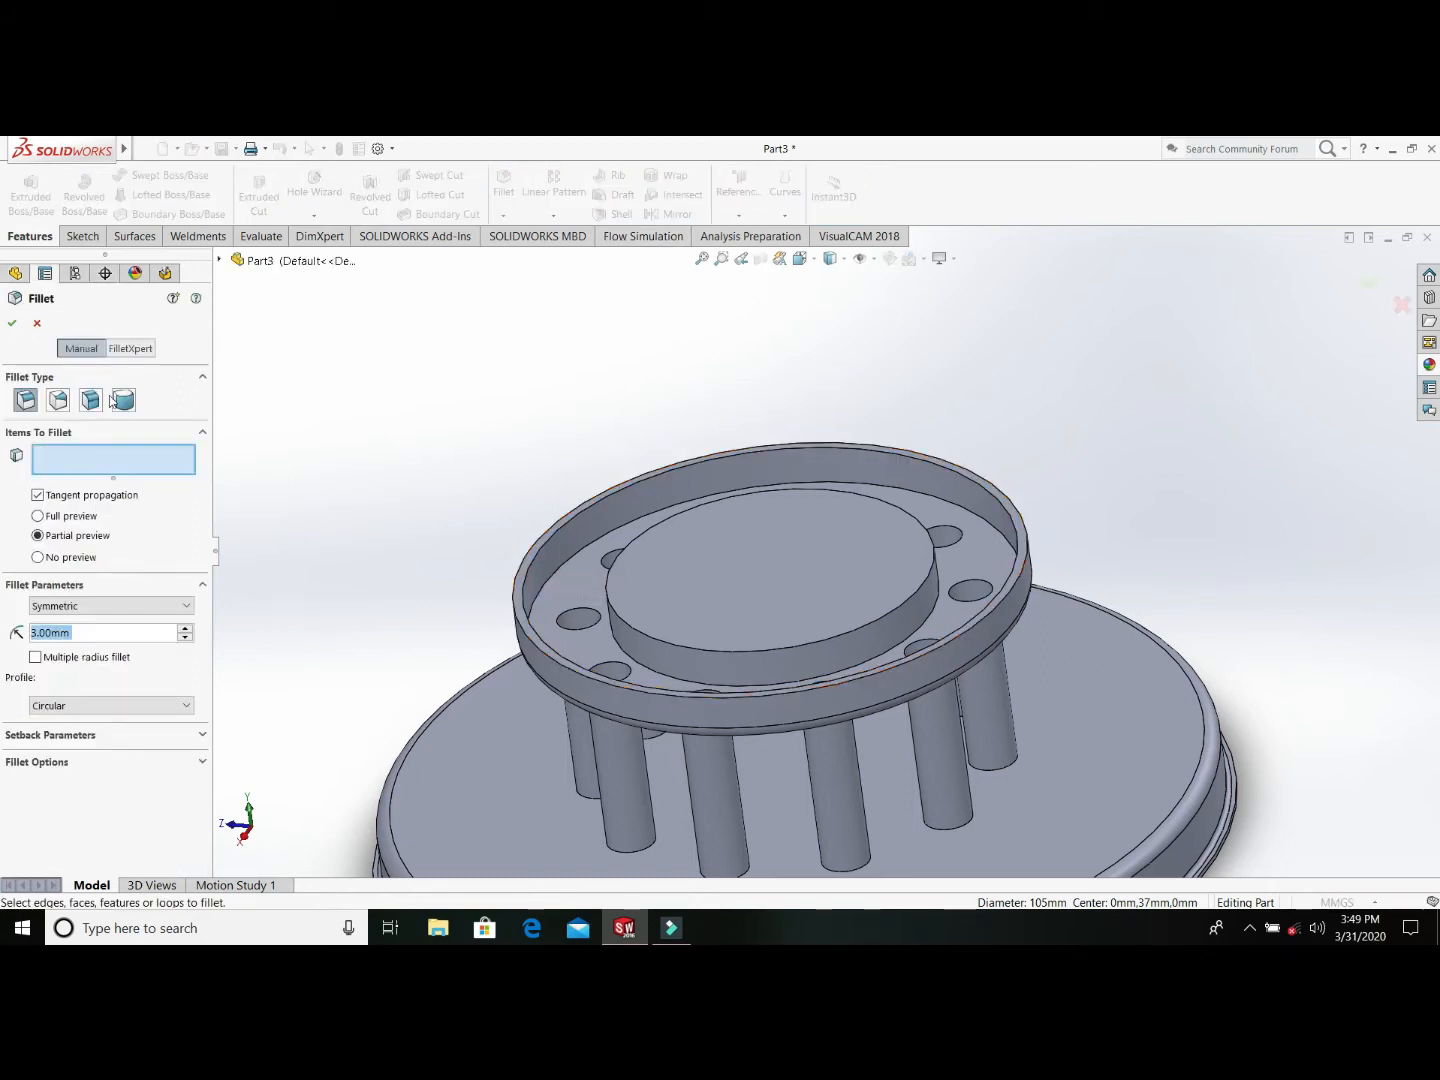
left_click(121, 400)
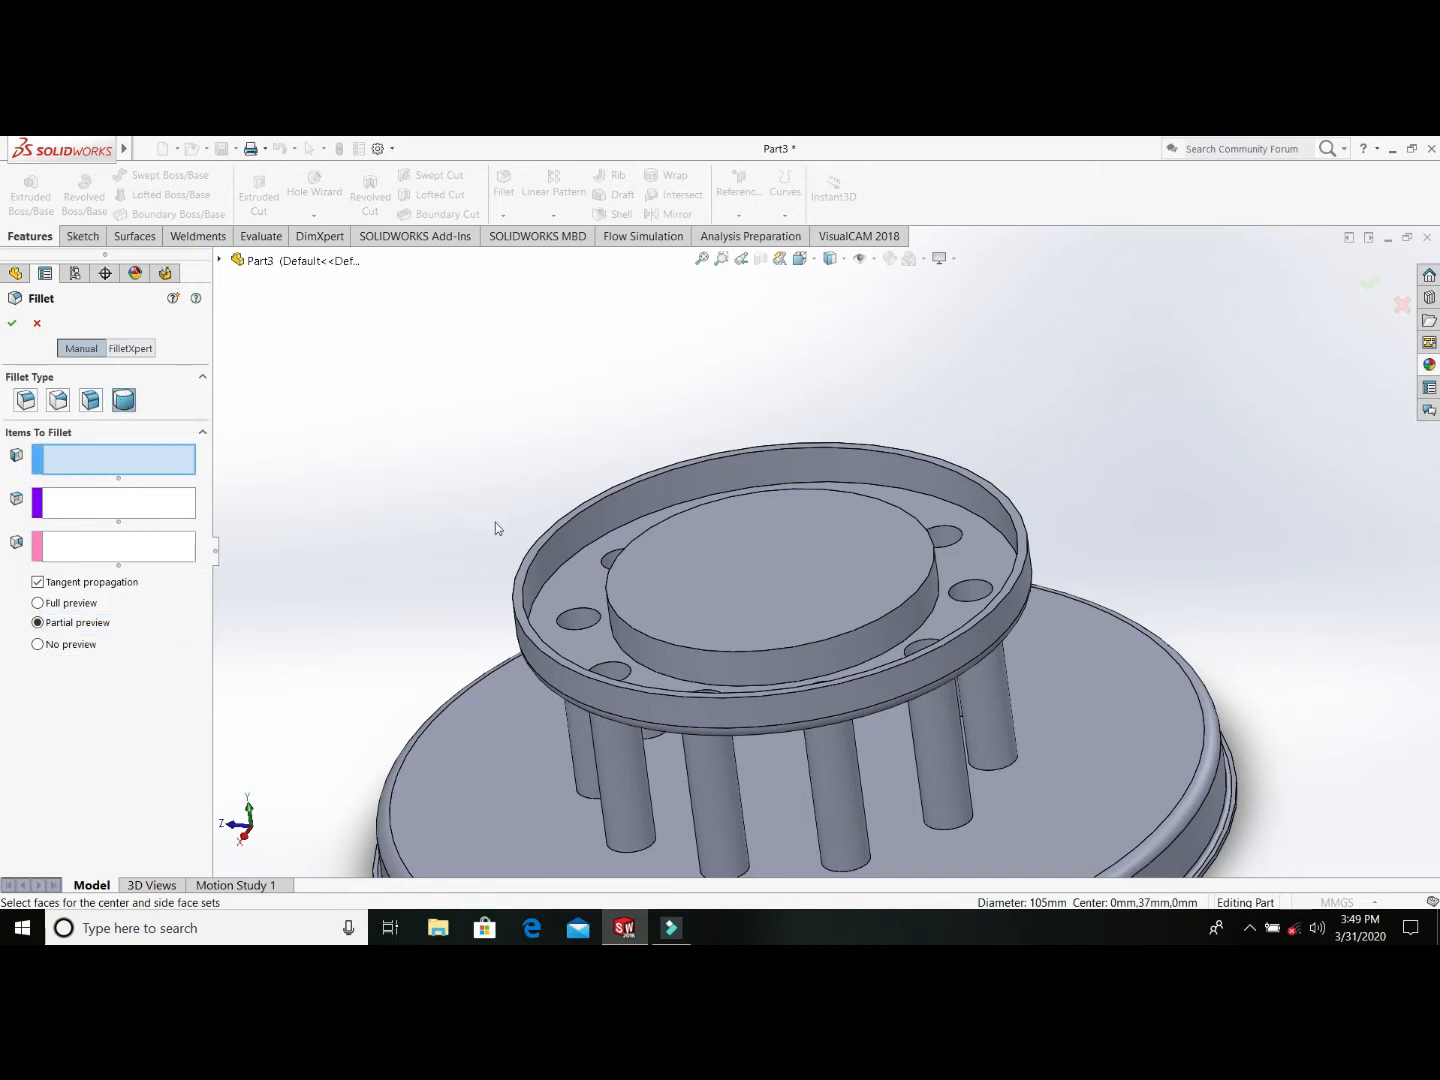
left_click(548, 554)
scroll(554, 515, "down", 3)
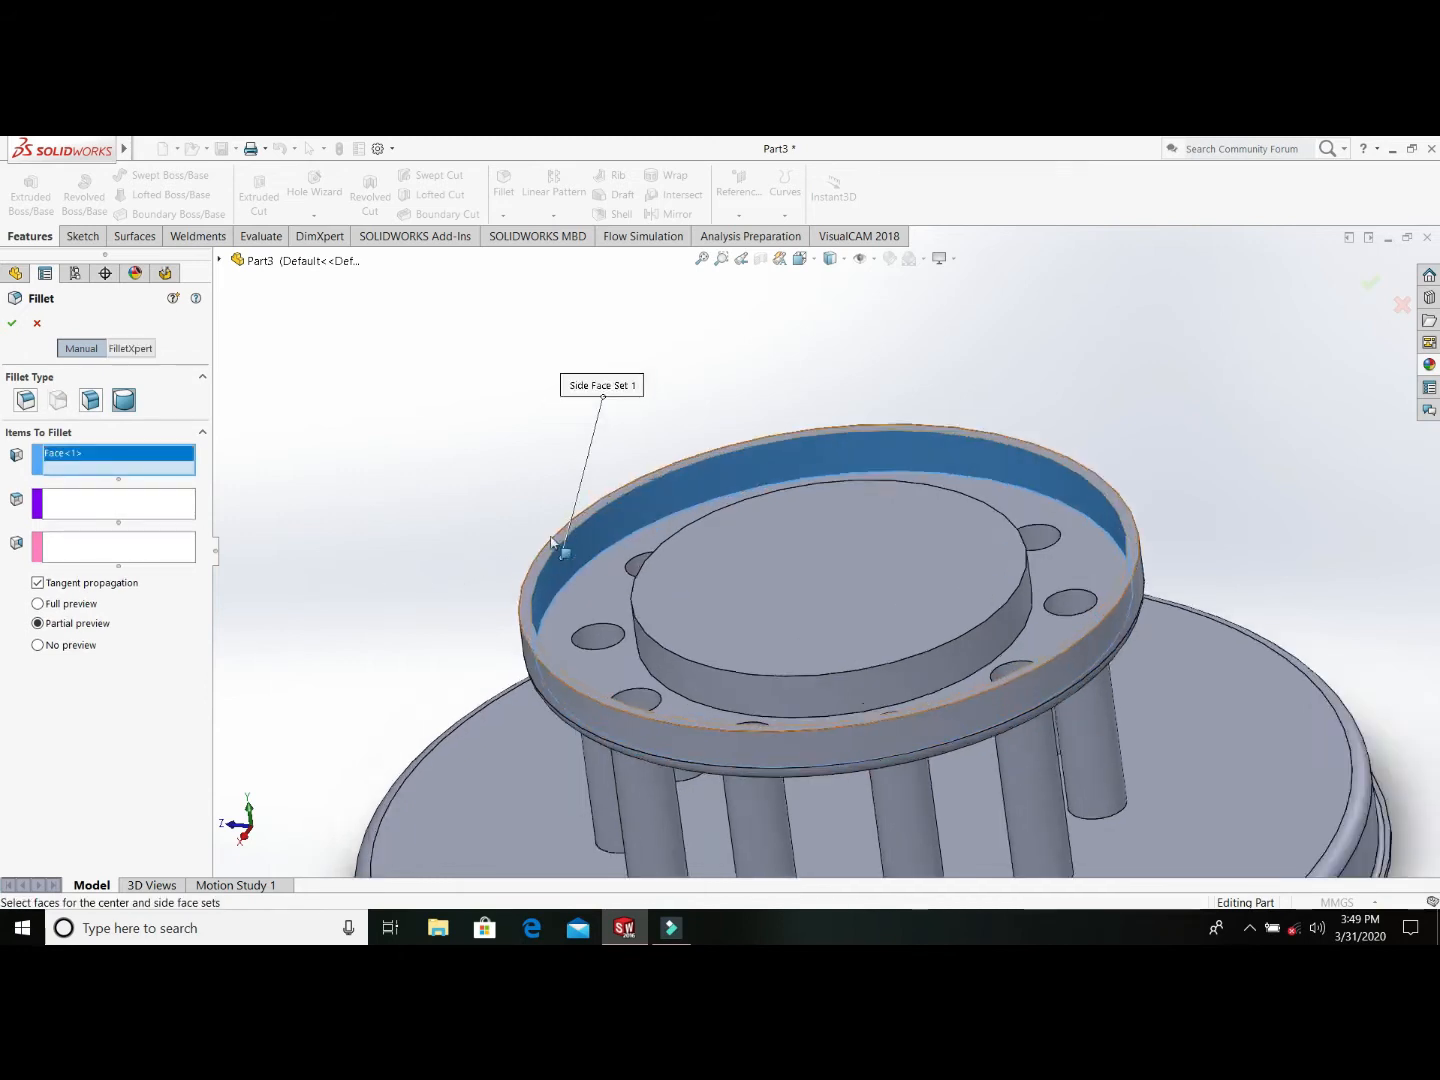
left_click(544, 565)
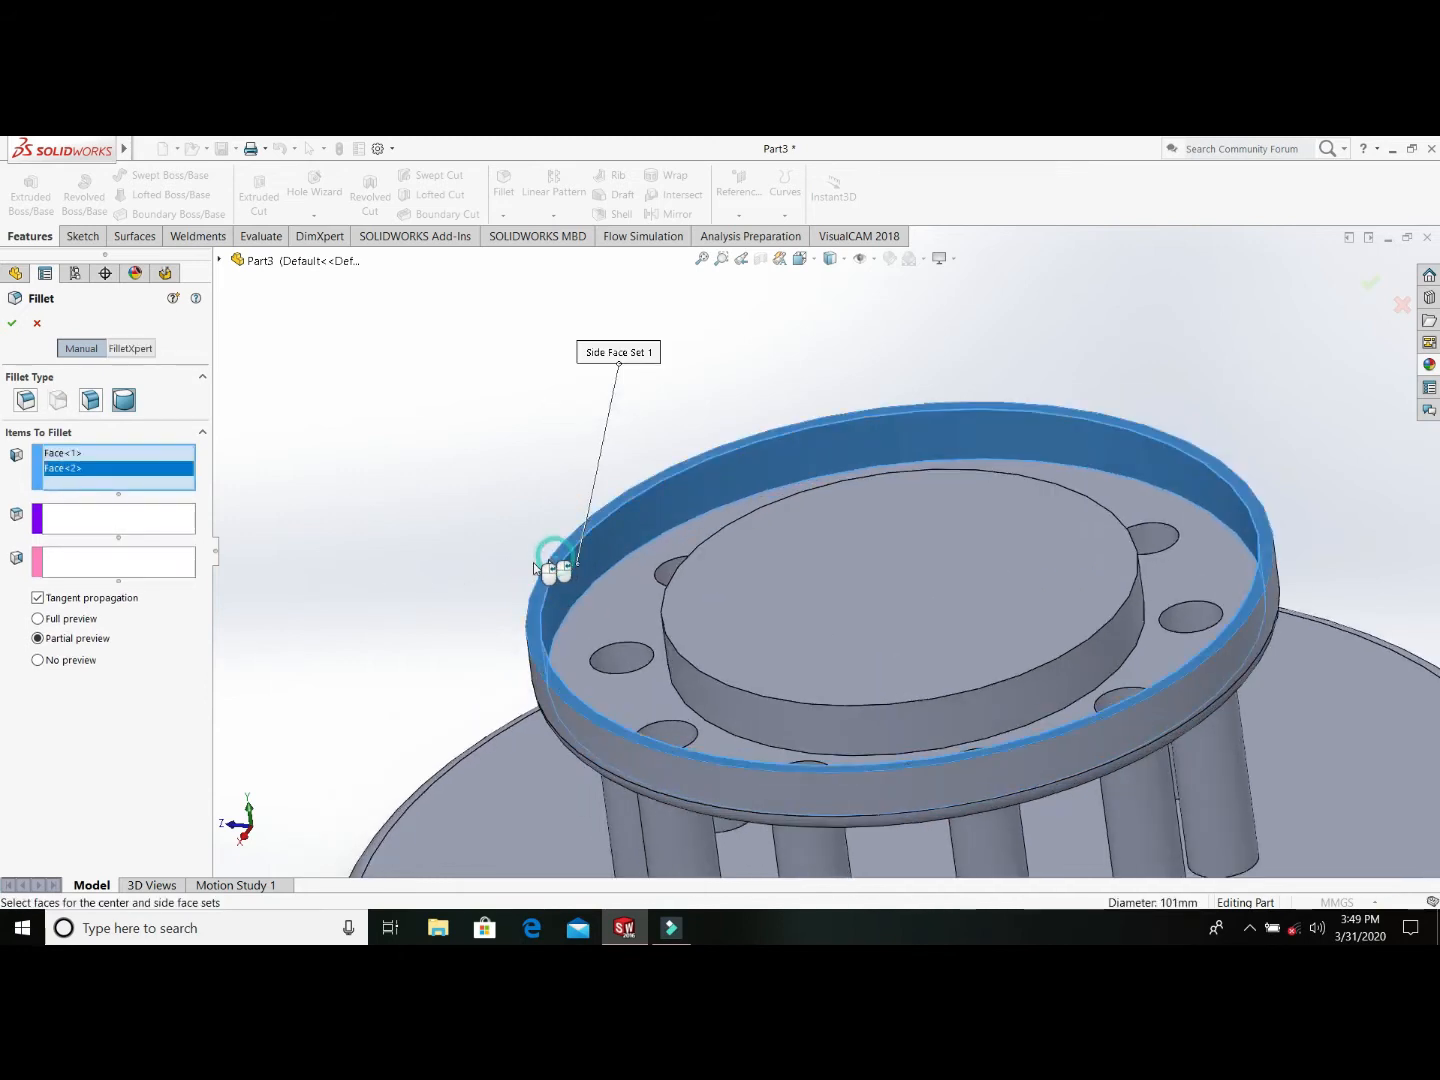
middle_click_drag(500, 566, 572, 535)
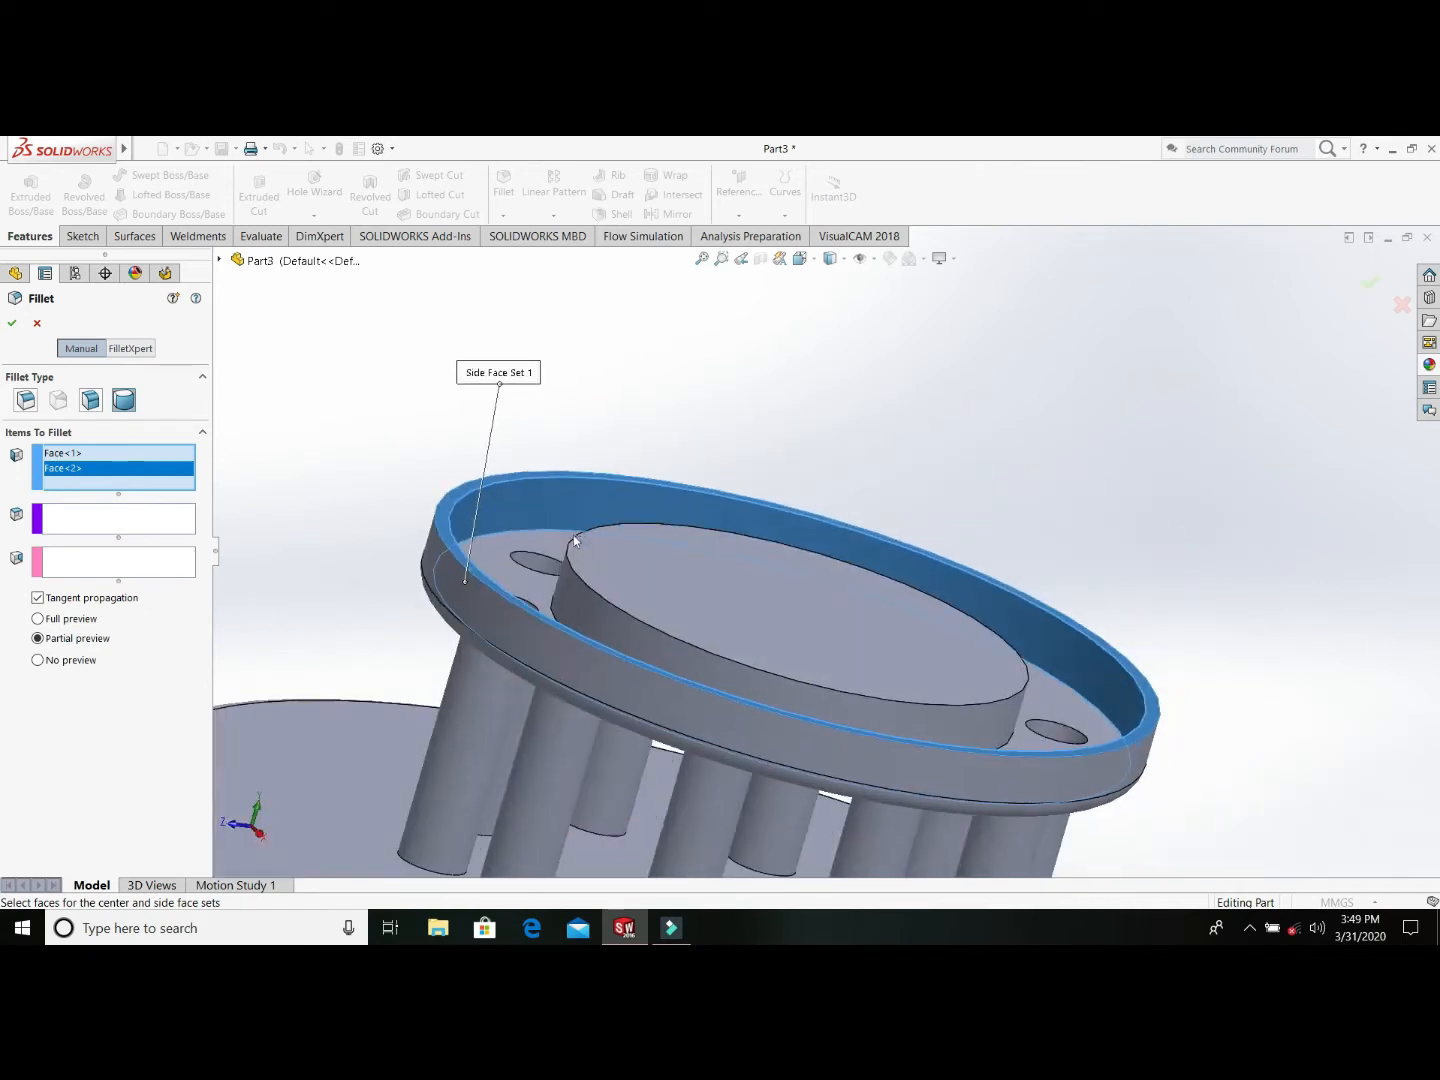
right_click(122, 478)
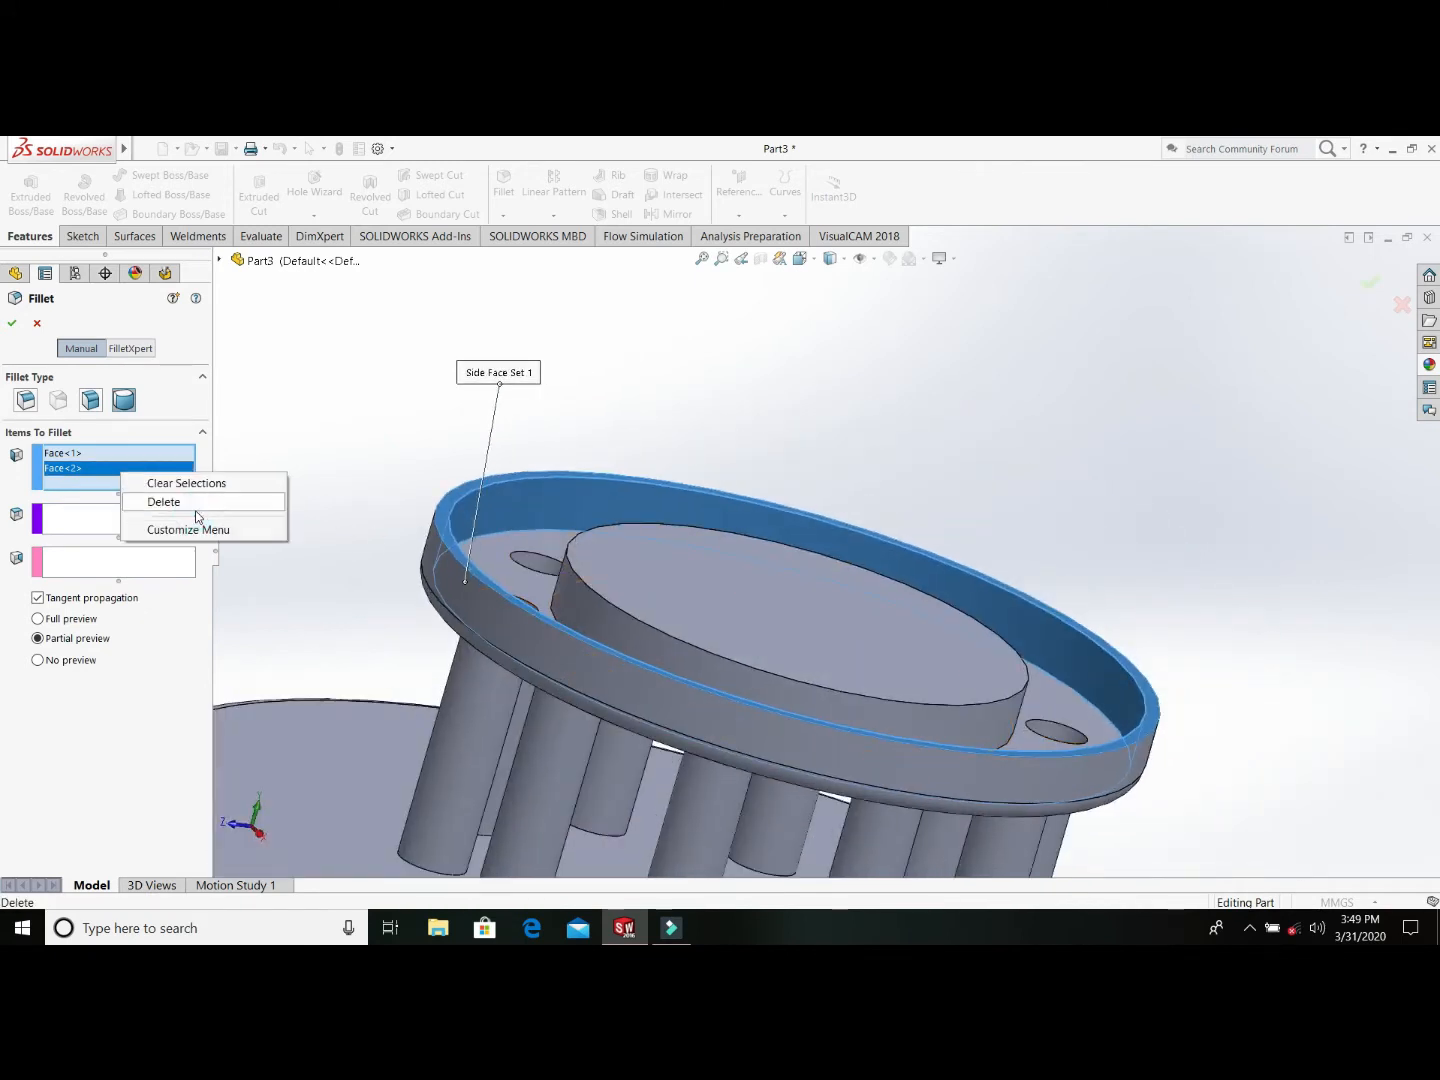
left_click(196, 513)
Step: Complete the full round fillet with the rim's flat top as the center face and its outer wall as the second side face
left_click(184, 515)
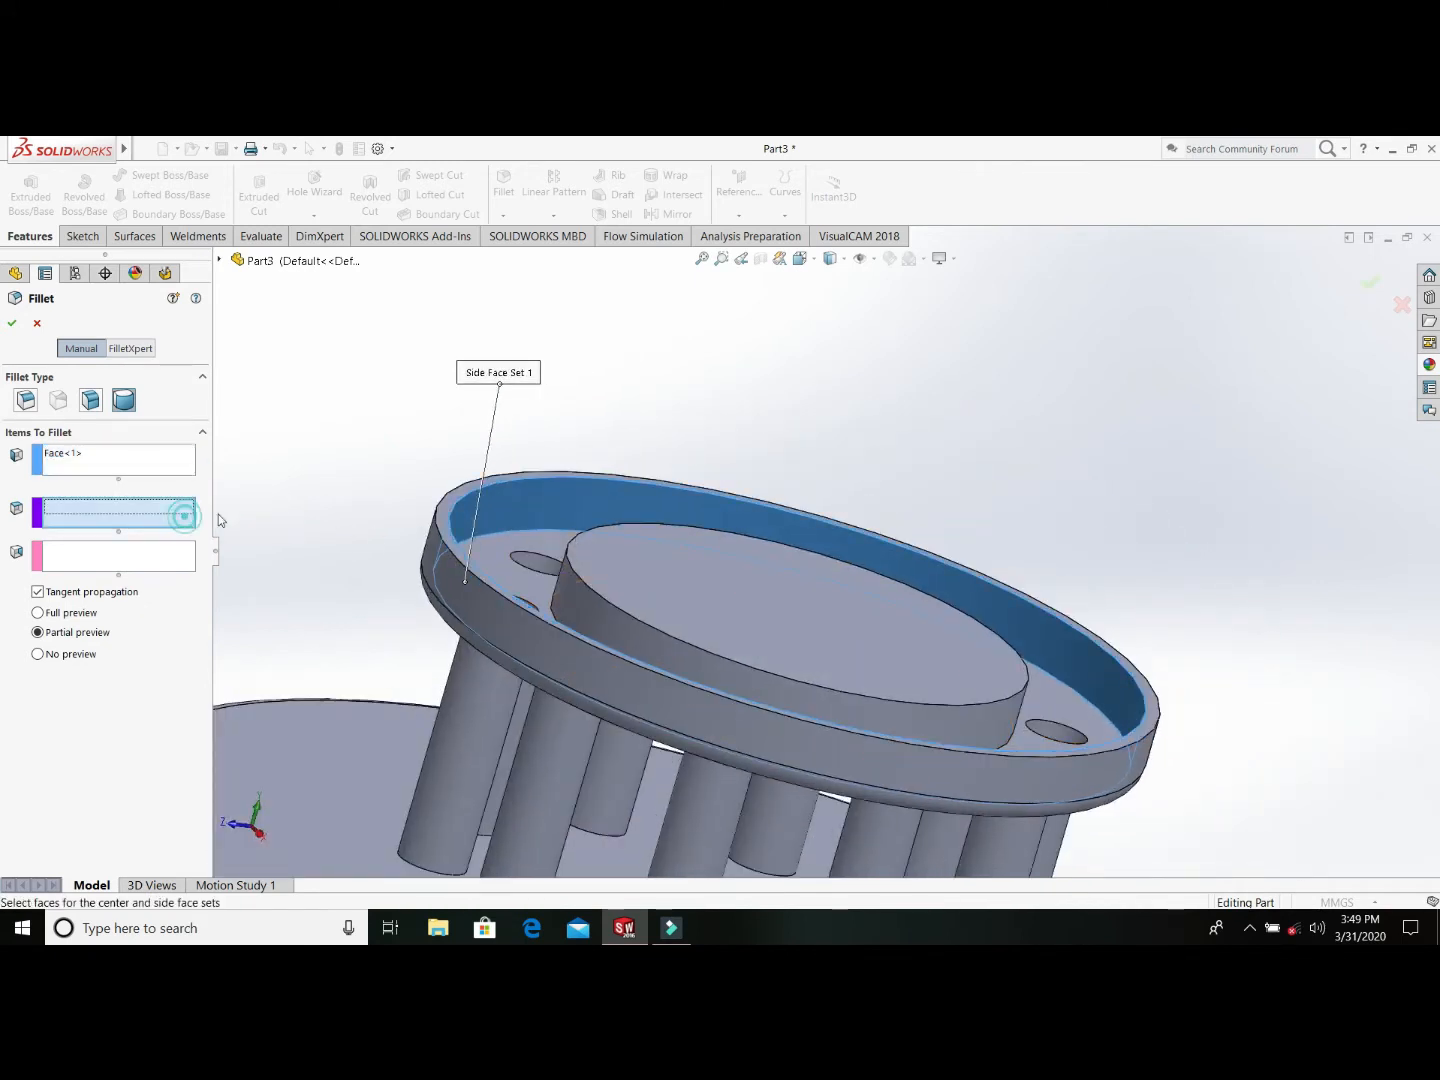
left_click(451, 503)
left_click(137, 553)
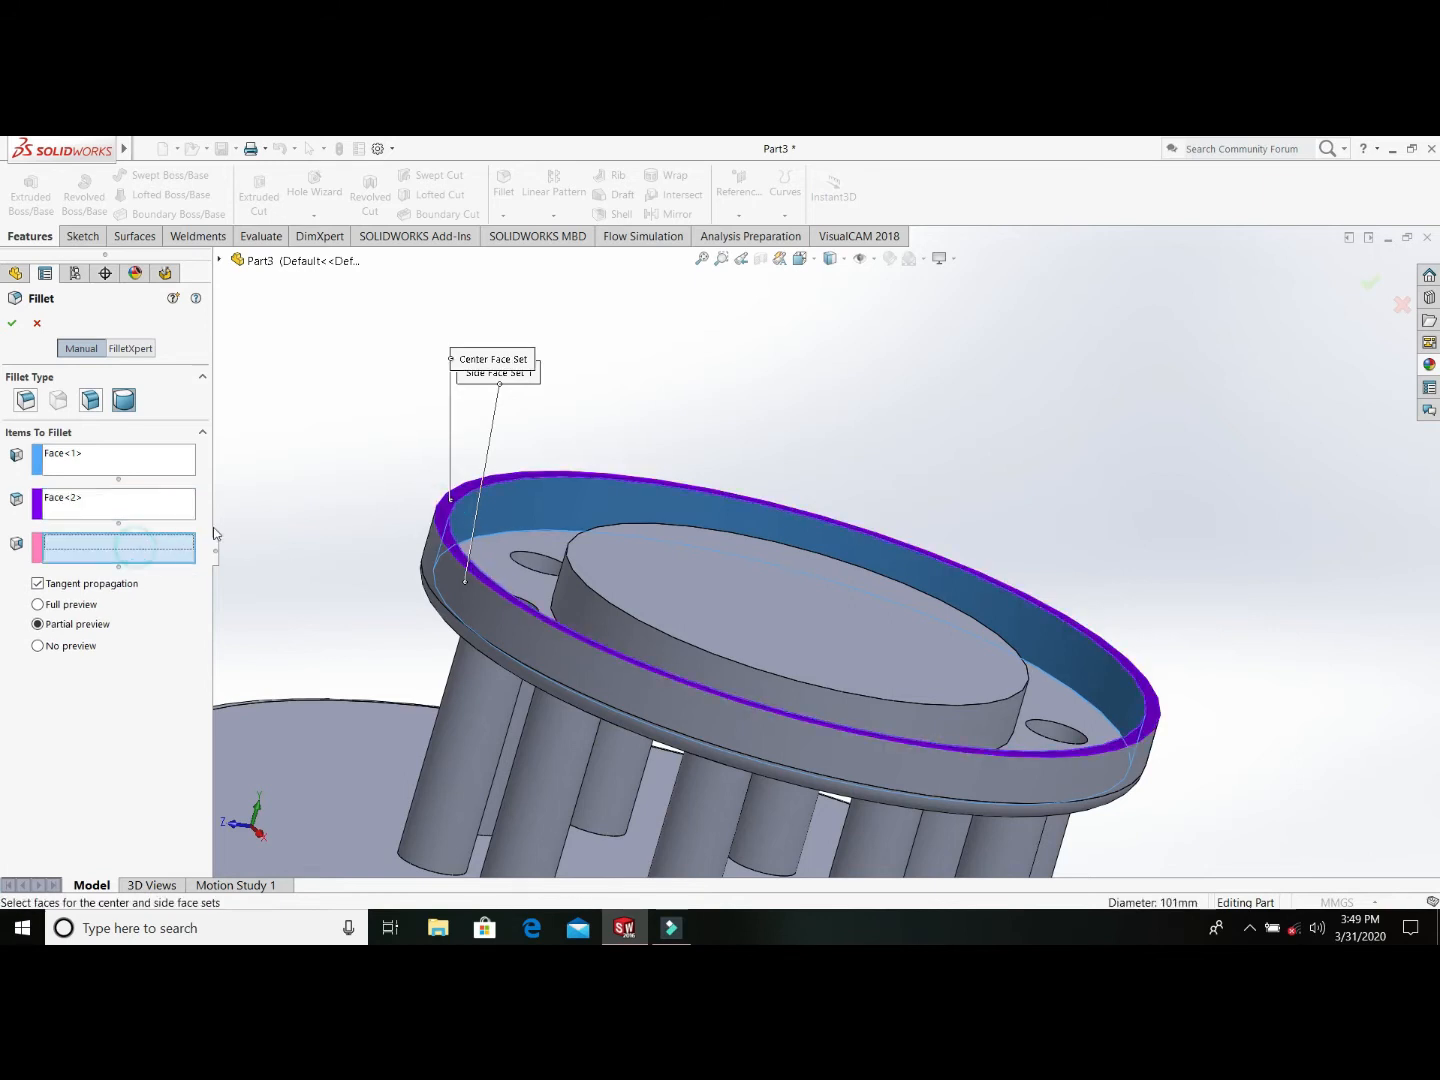
left_click(455, 600)
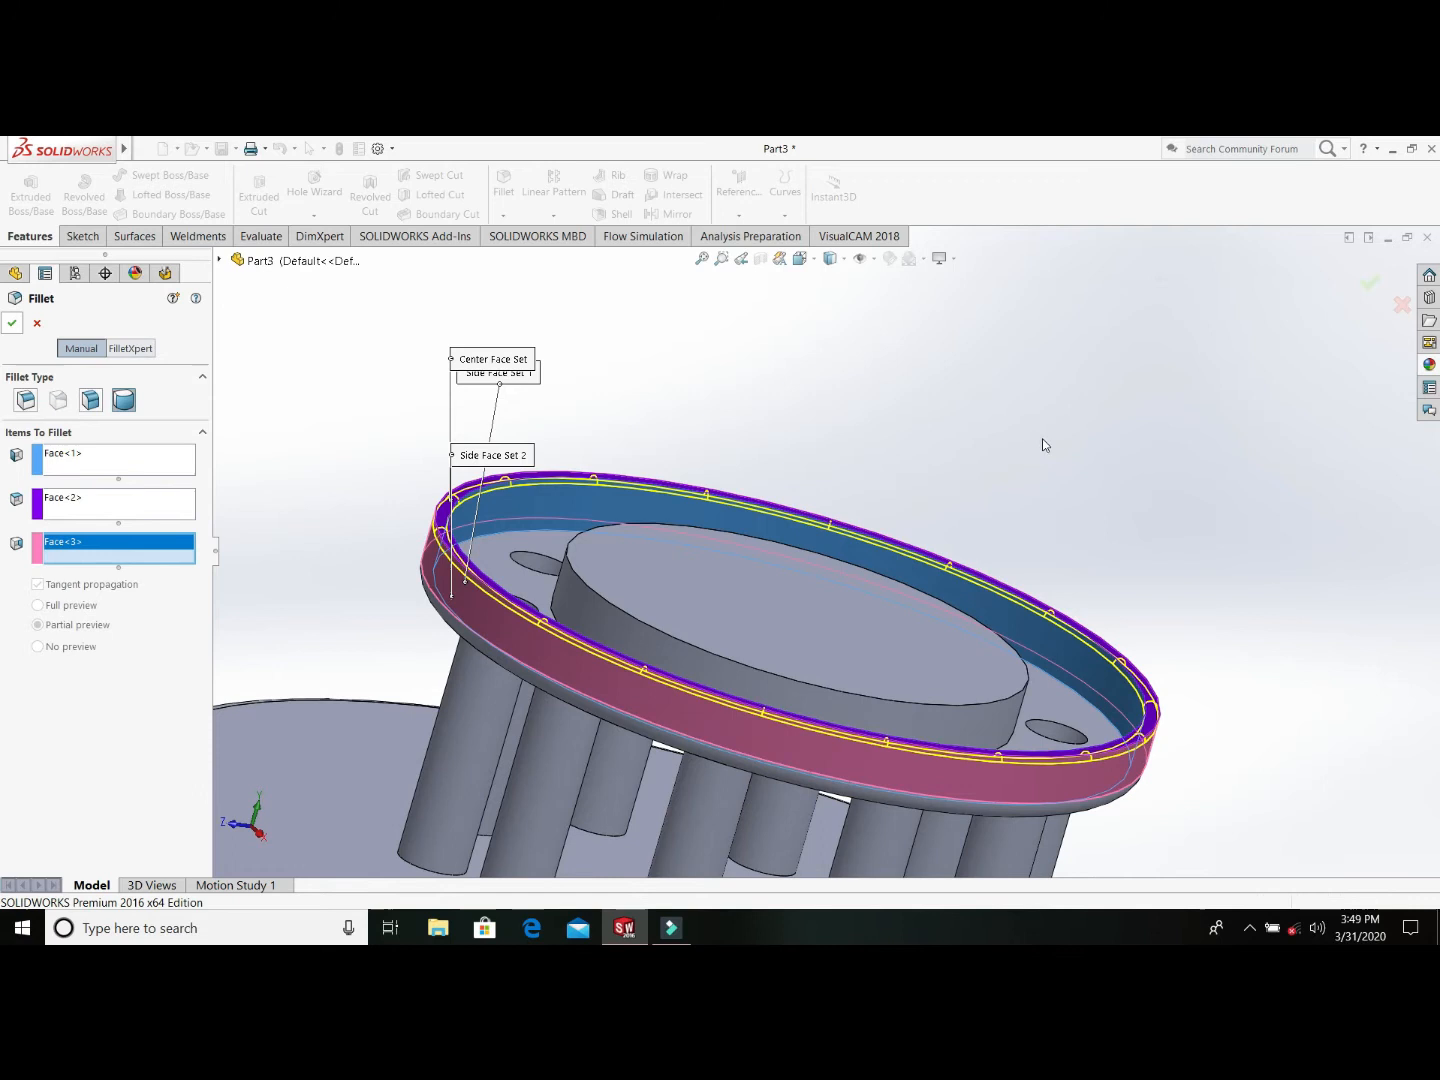
Step: Change the whole part's colour to dark grey with RGB values 64, 64, 64
scroll(1084, 589, "up", 3)
middle_click_drag(1083, 588, 796, 707)
middle_click_drag(935, 672, 960, 635)
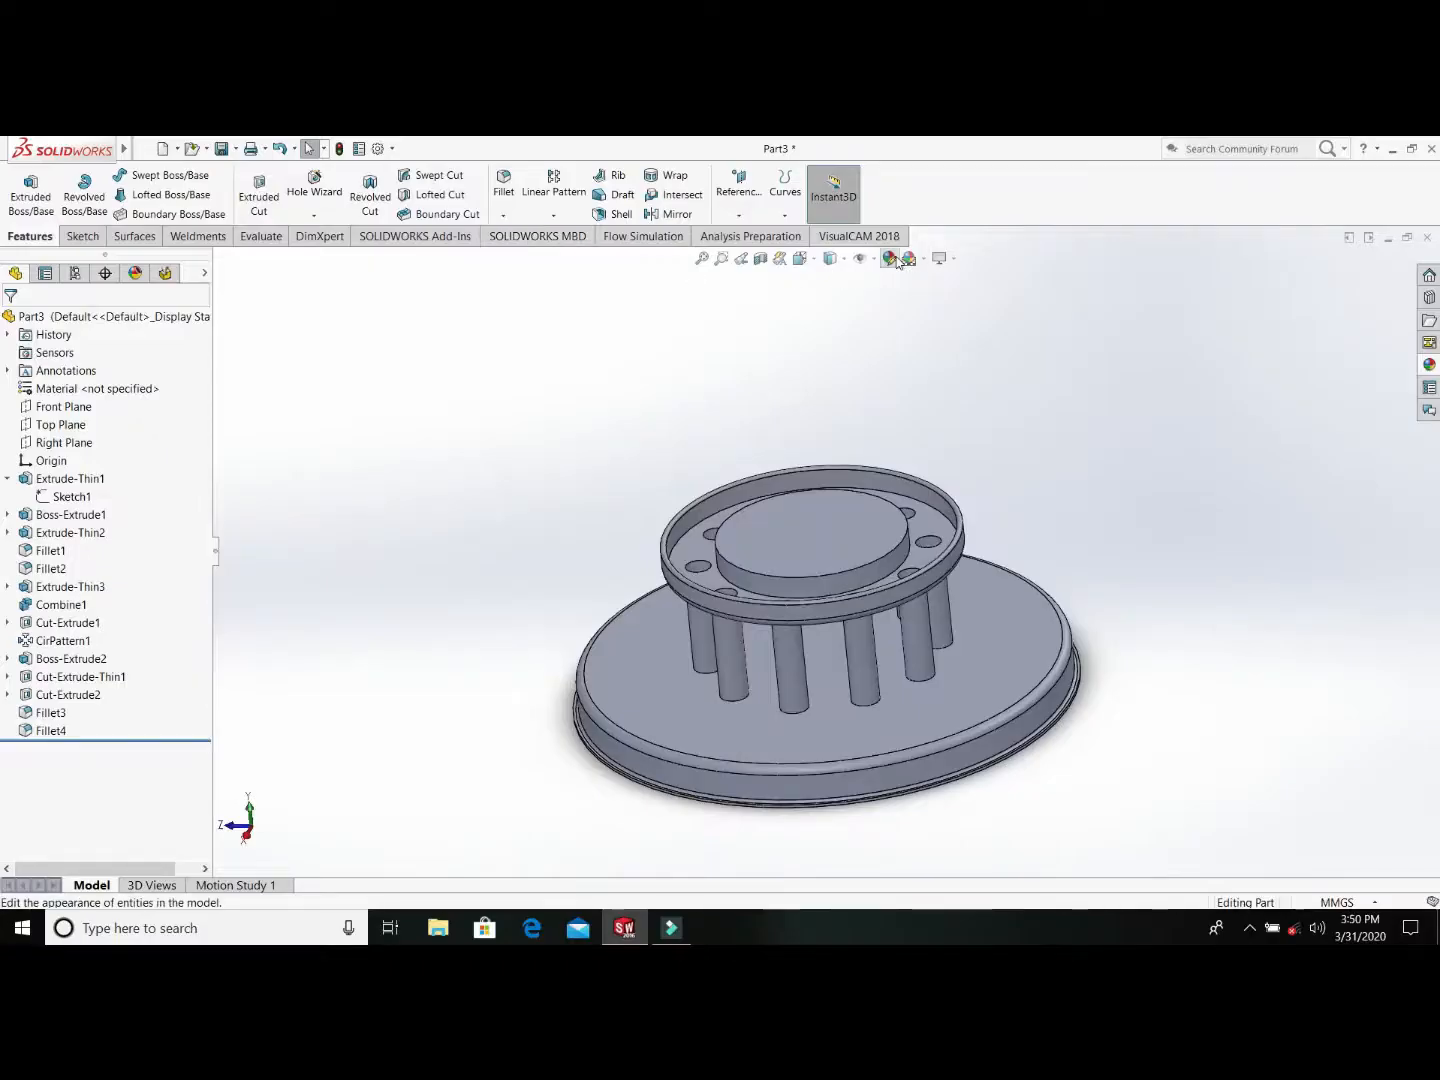
left_click(893, 259)
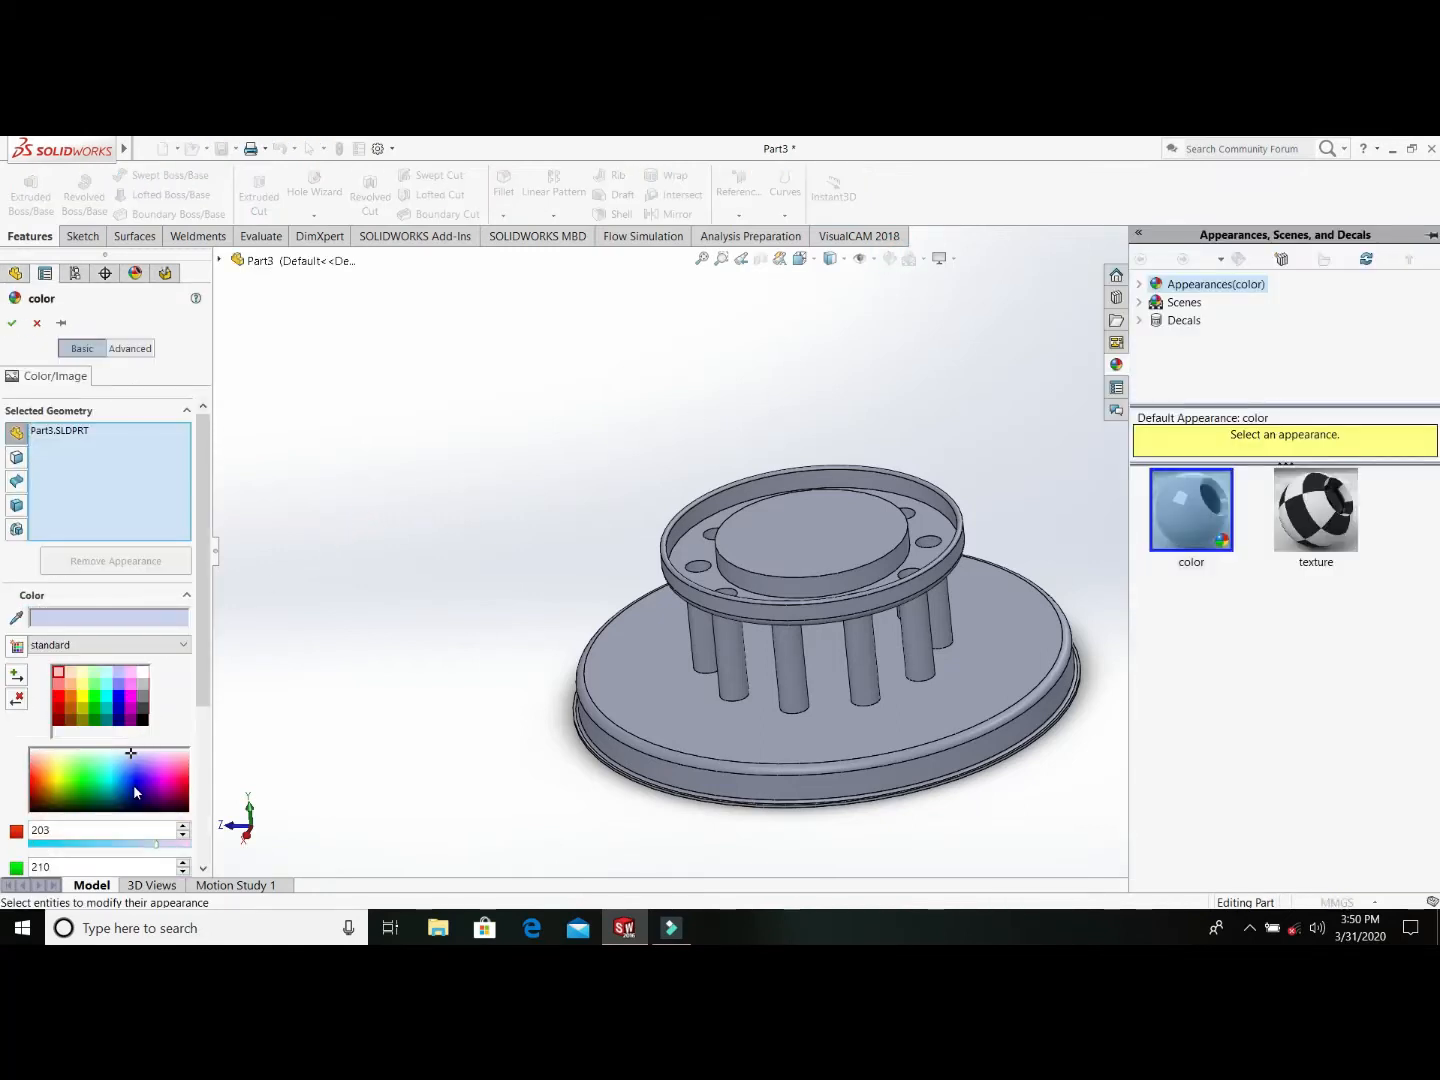
left_click(134, 795)
scroll(203, 721, "down", 3)
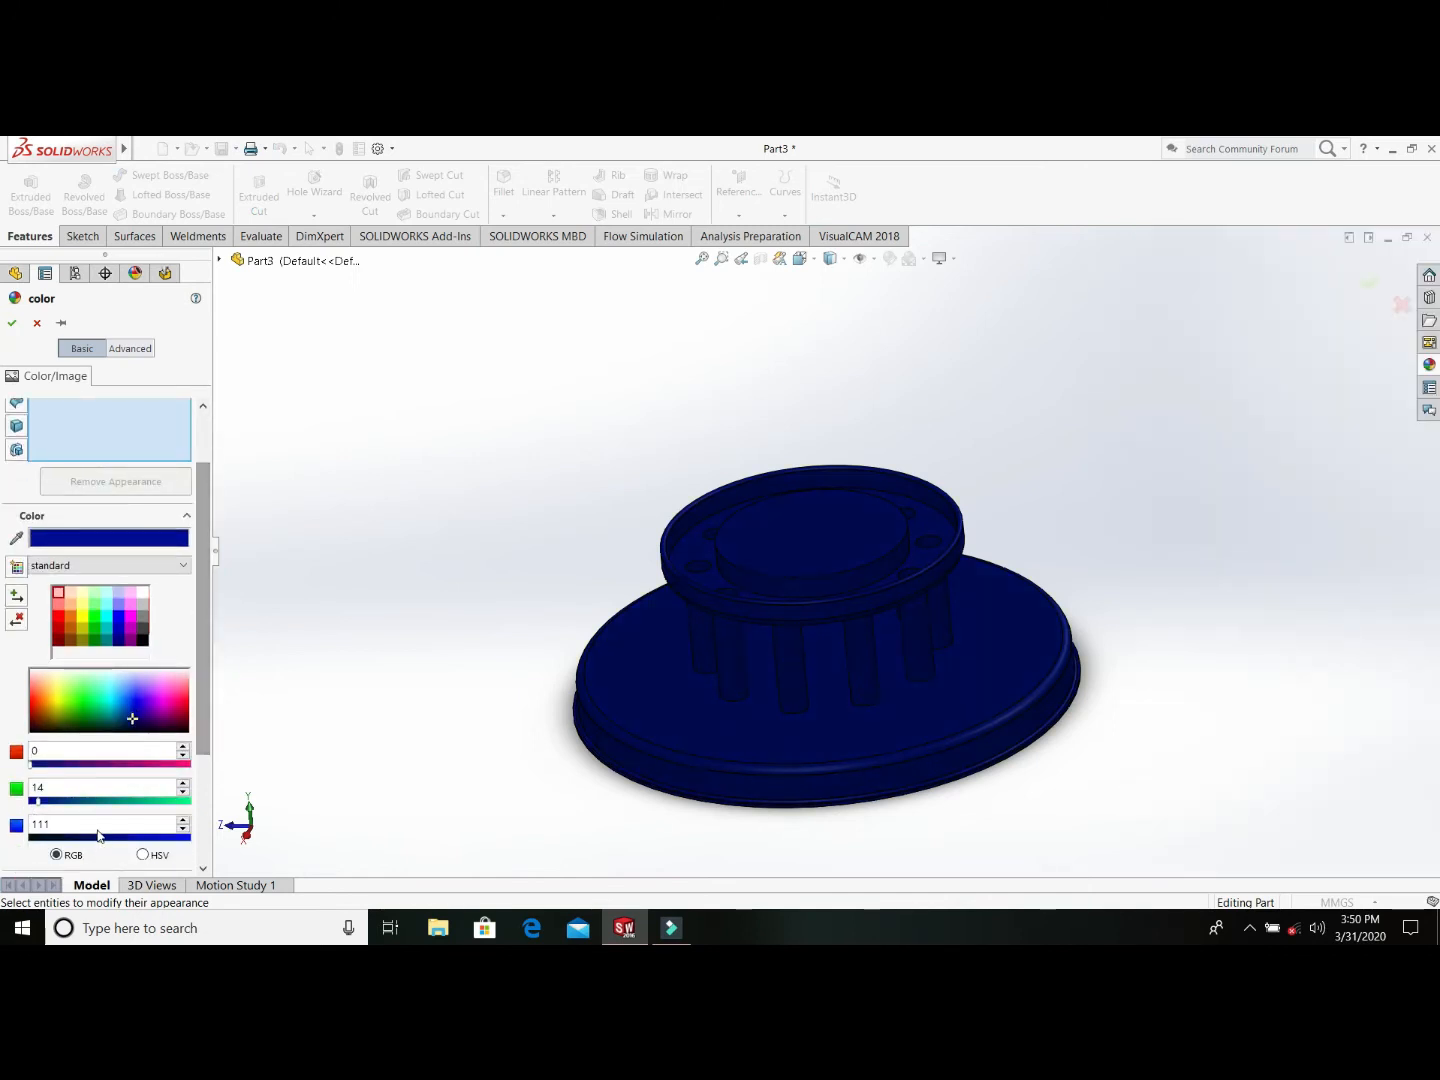
left_click(140, 635)
middle_click_drag(950, 833, 1134, 534)
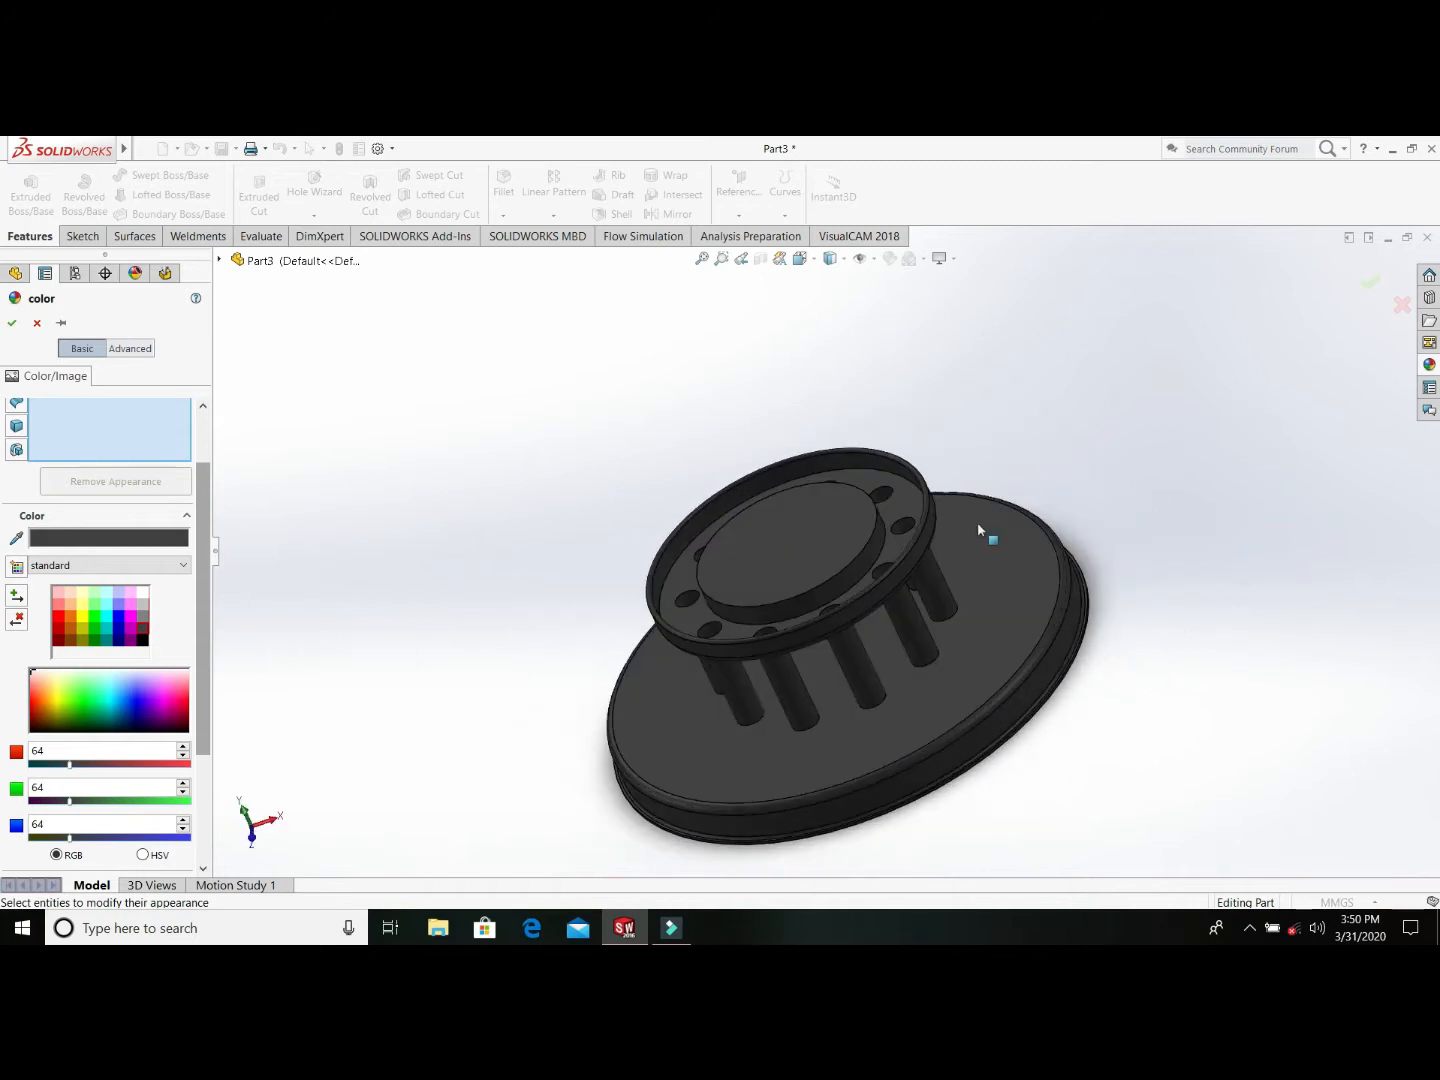
left_click(14, 325)
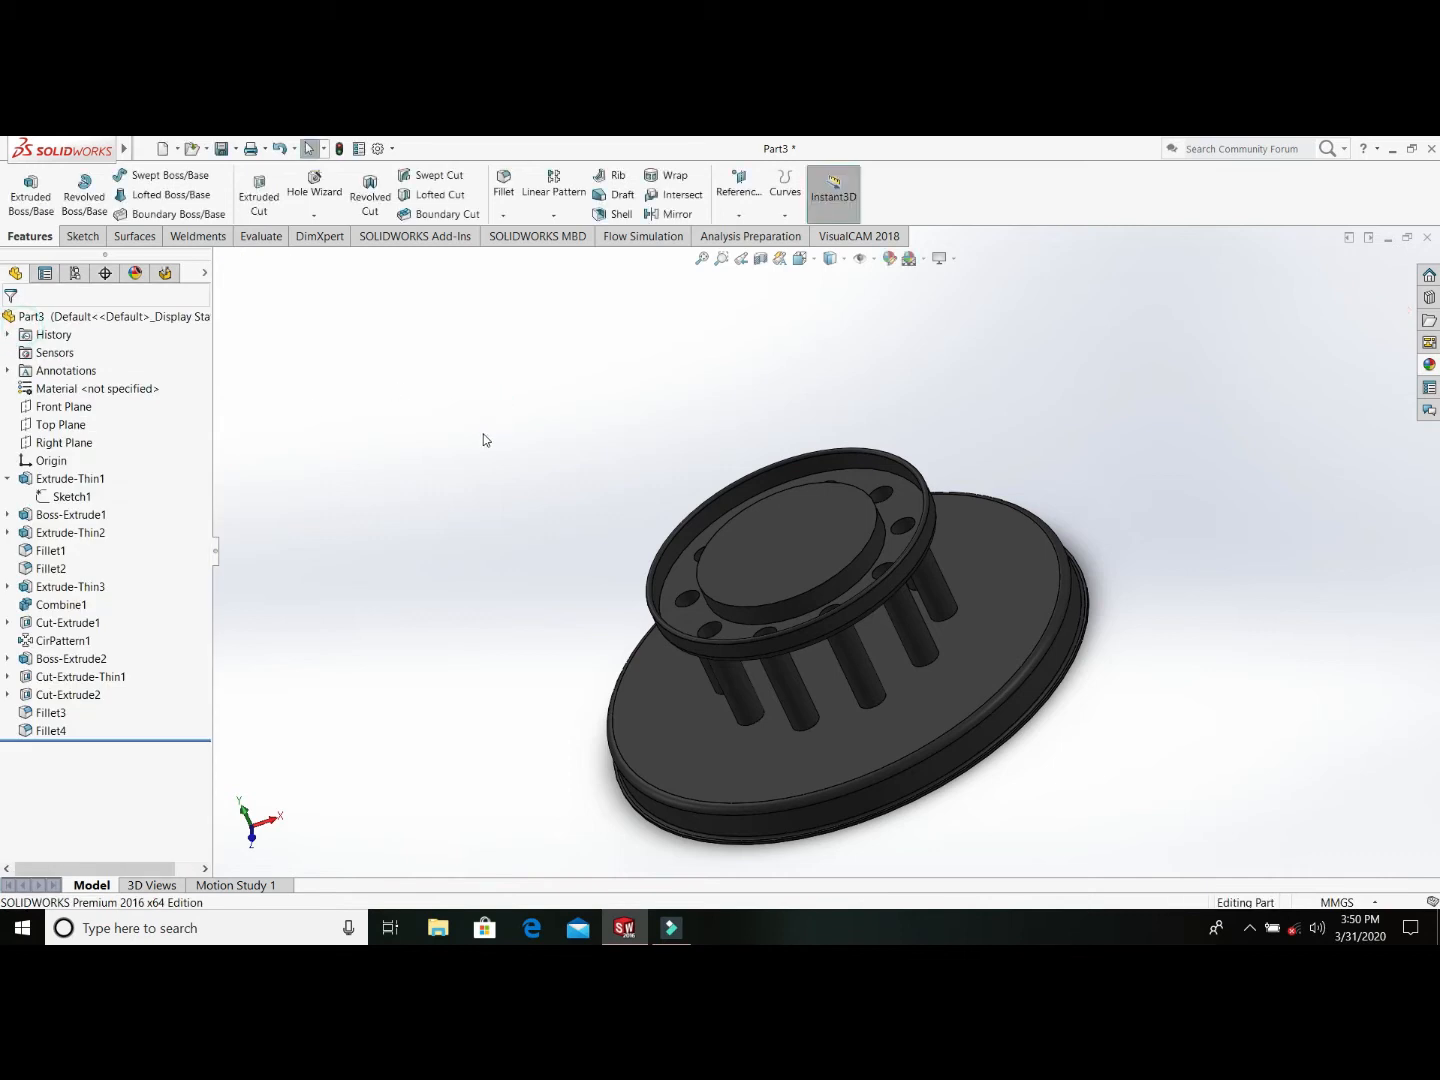
Step: Create a BURNER UNIT folder inside COMMERCIAL STOVE and save the part there under a name beginning with BURNER FR
key("ctrl+s")
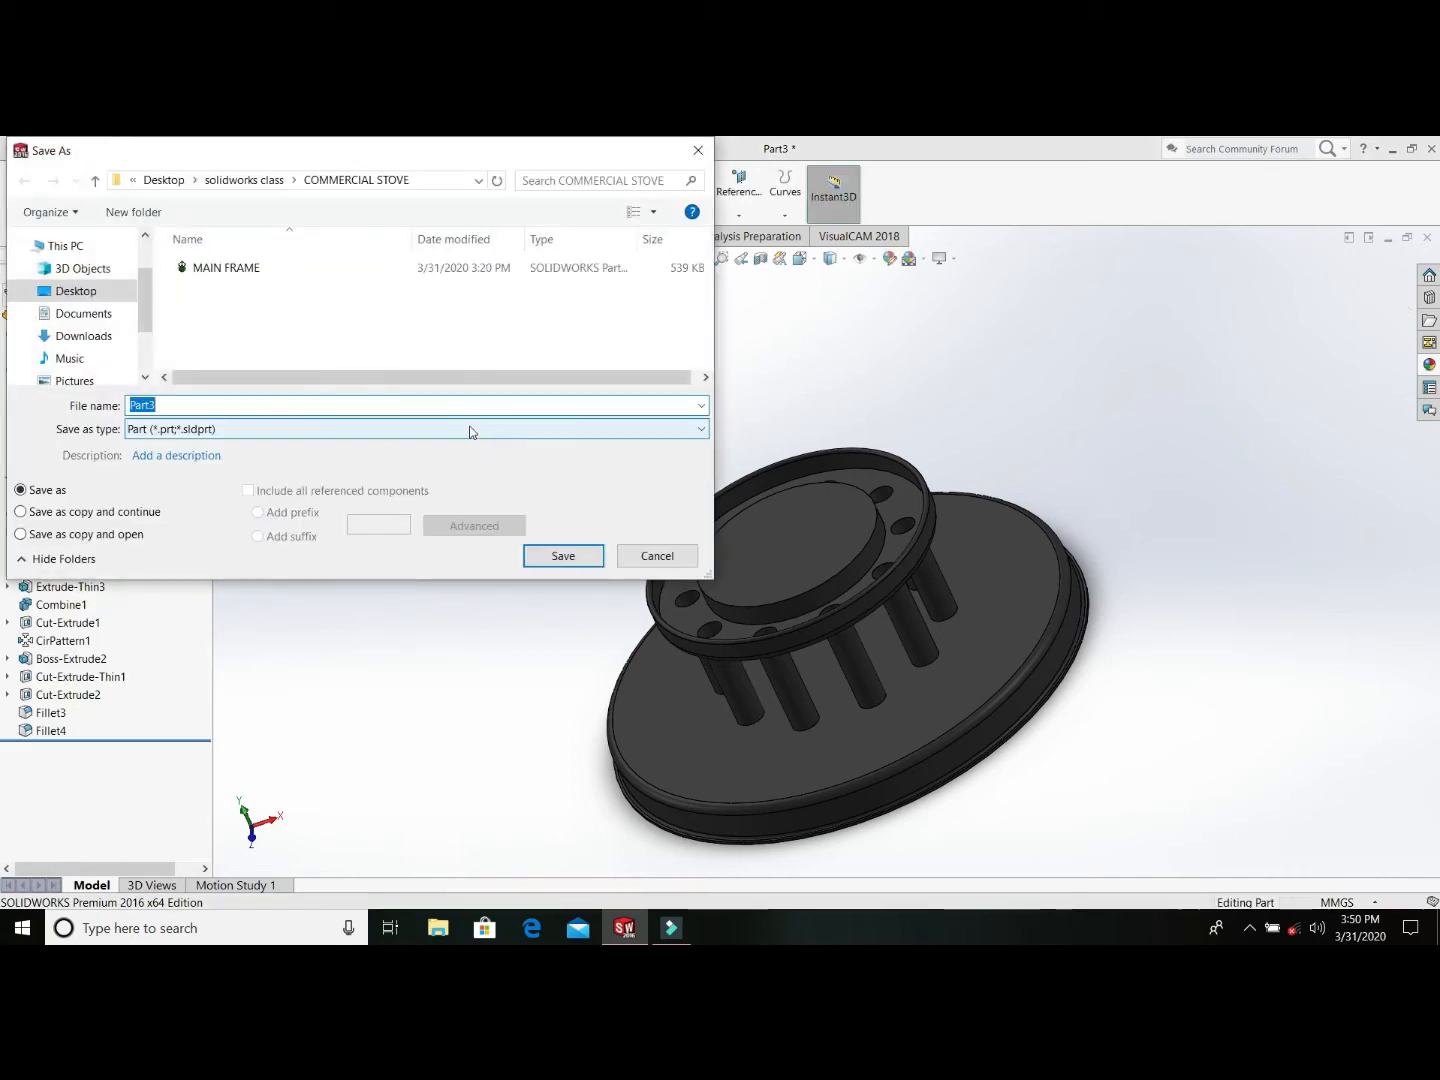
left_click(149, 213)
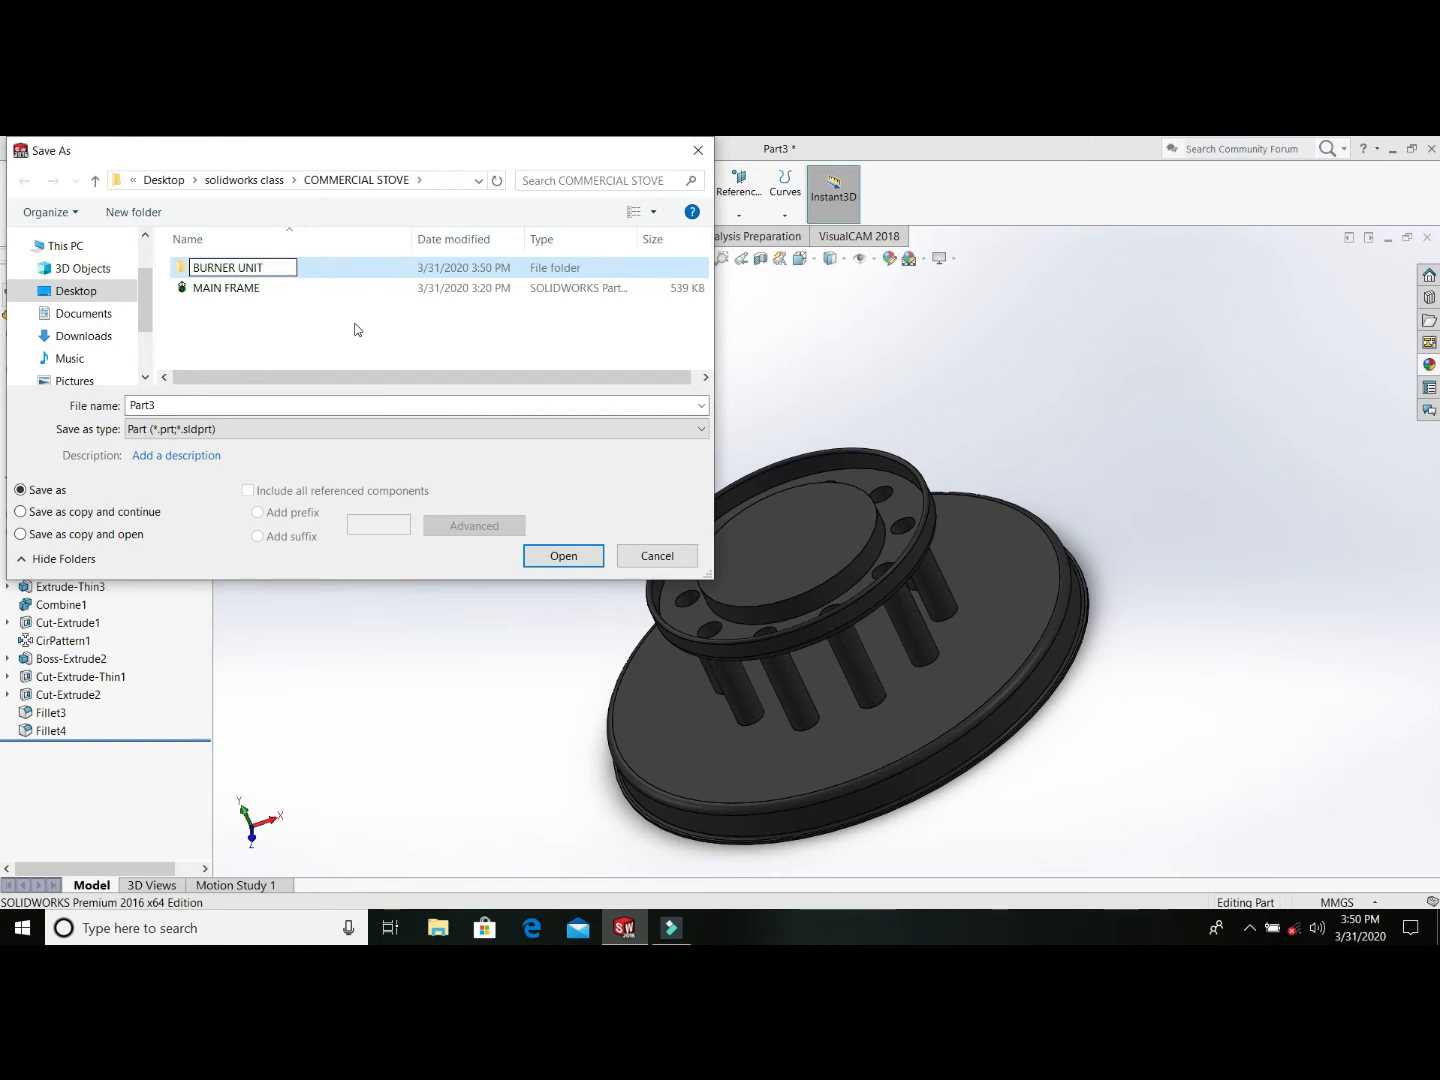
key("Return")
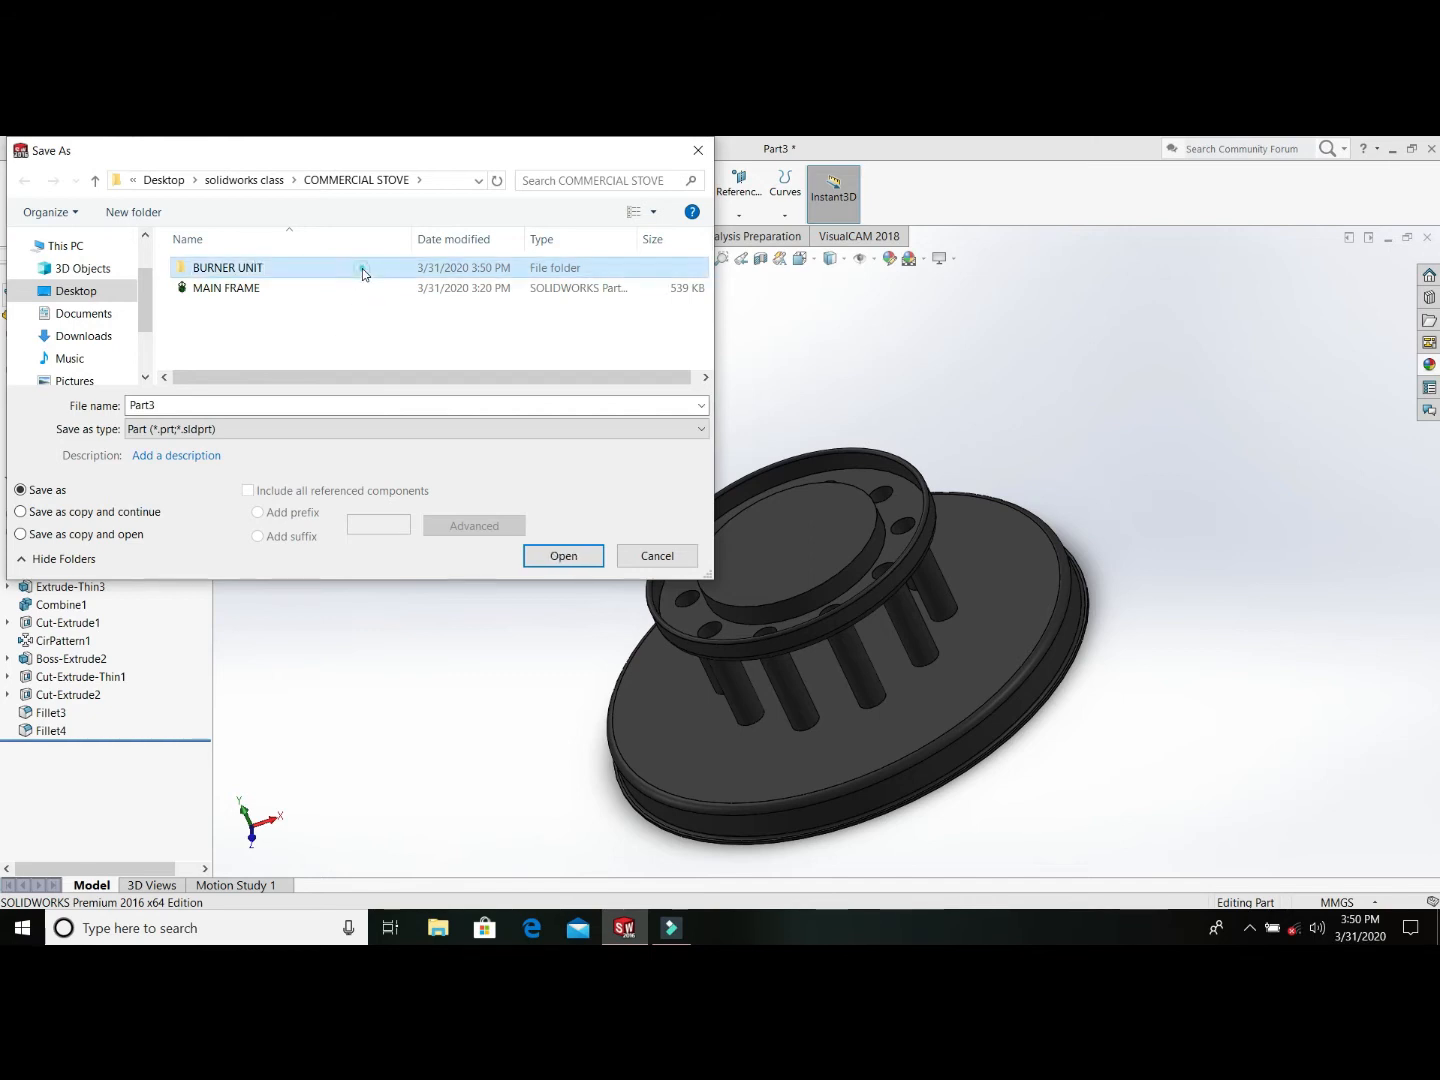
double_click(358, 268)
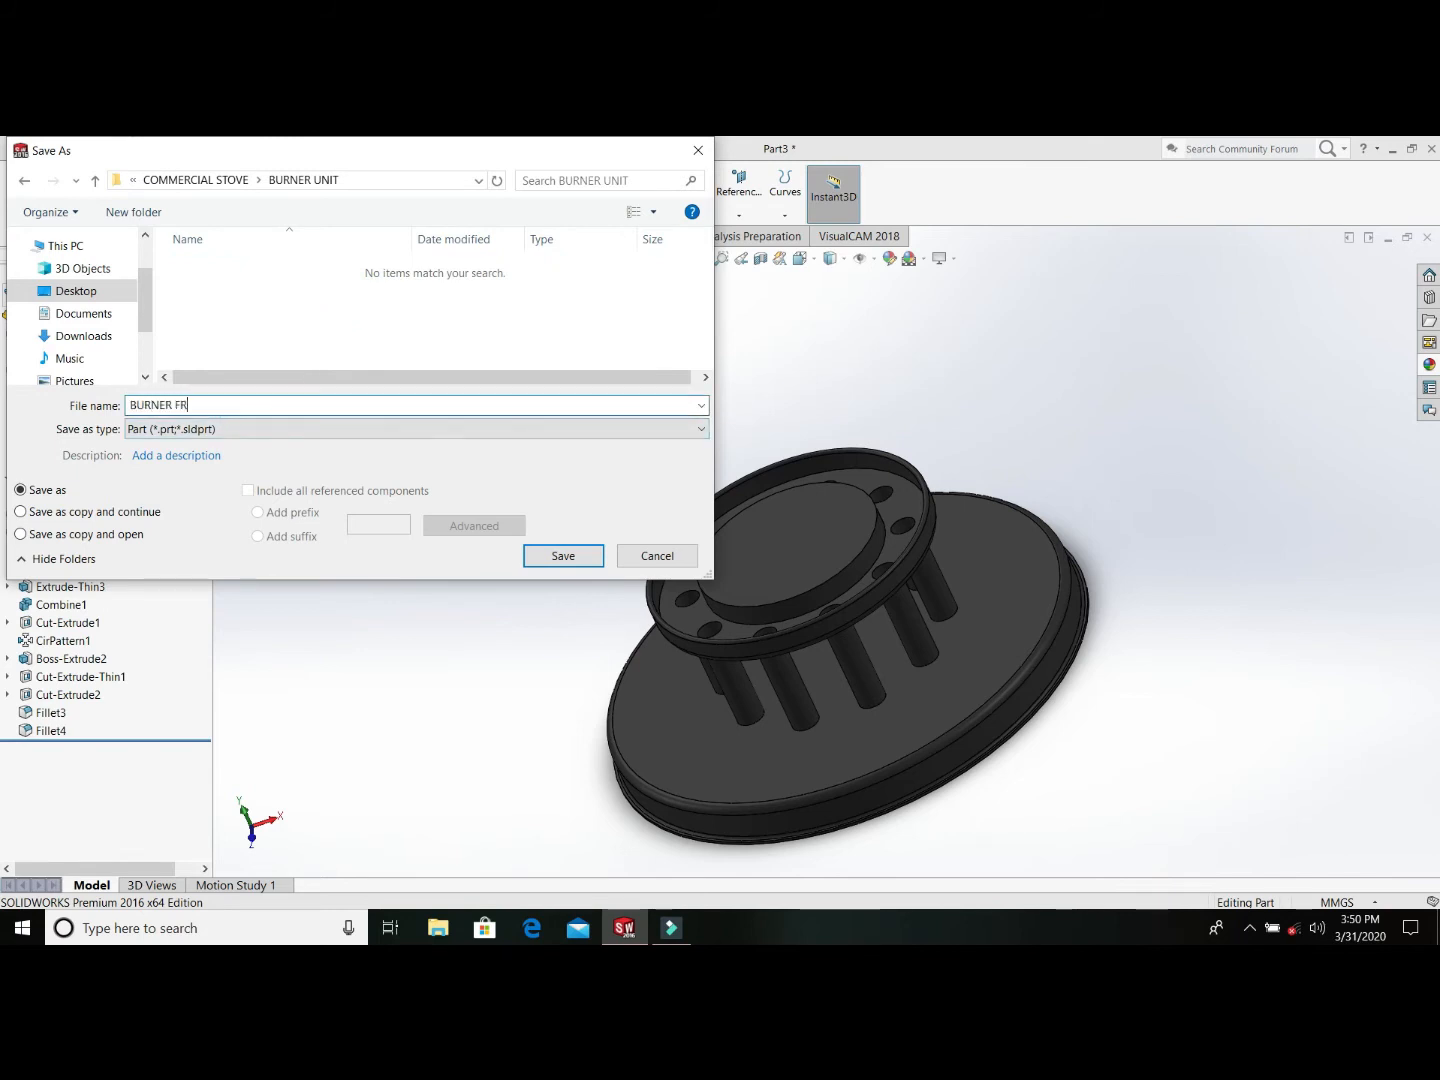
key("Return")
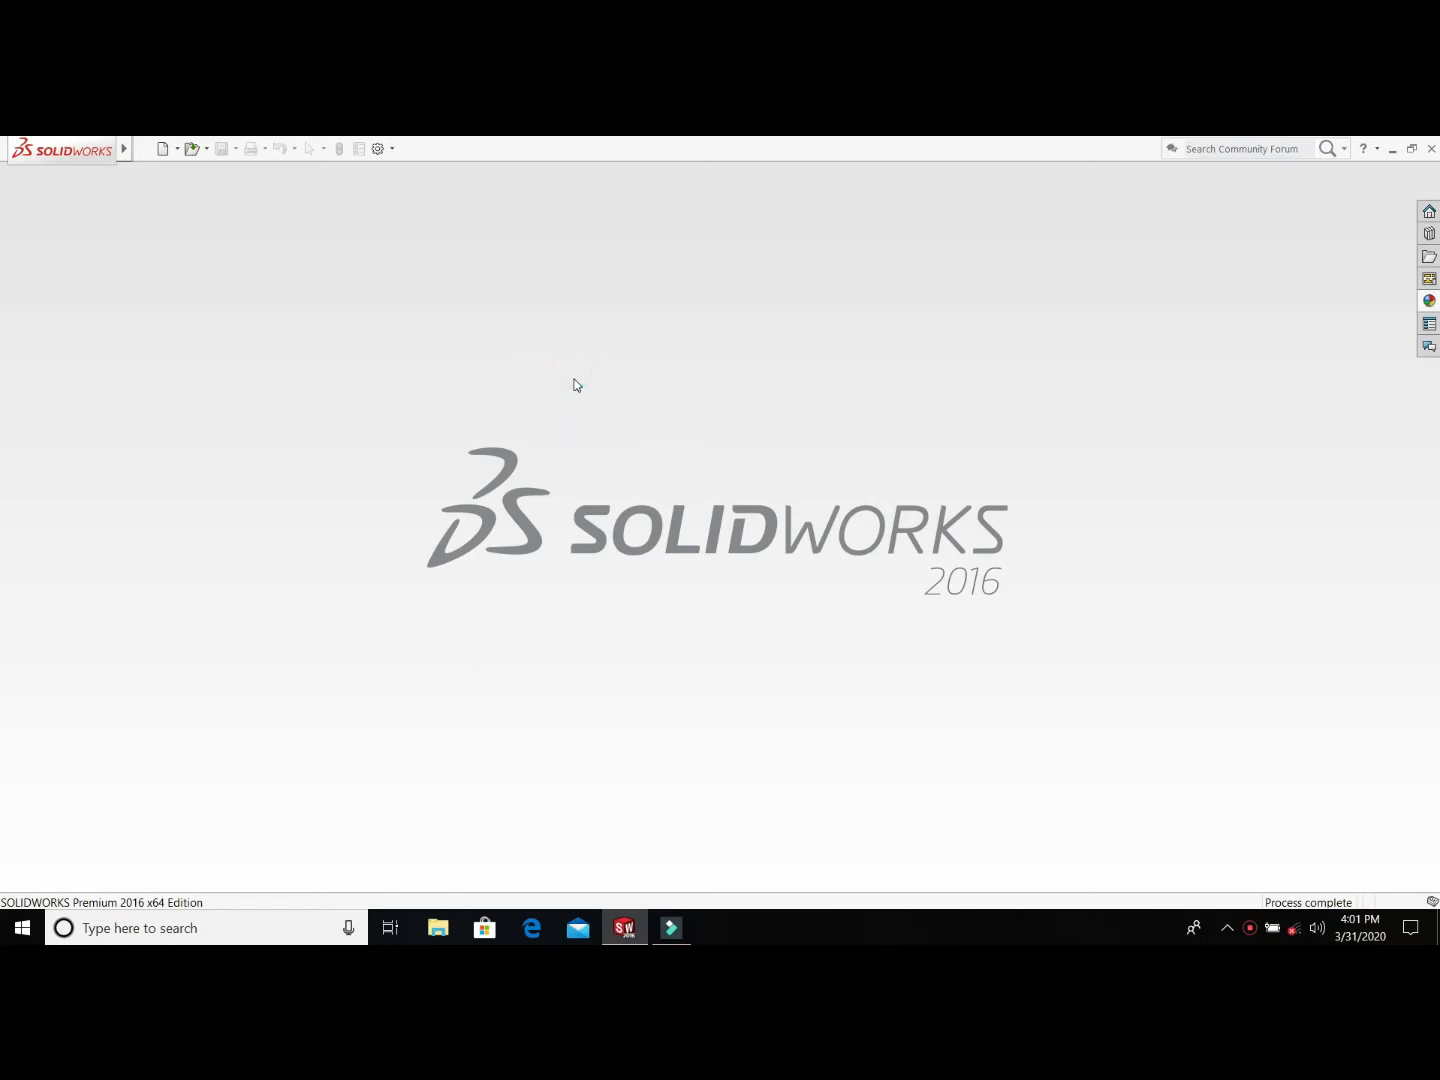
Step: Create a new part and begin a sketch on its Top Plane
key("ctrl+n")
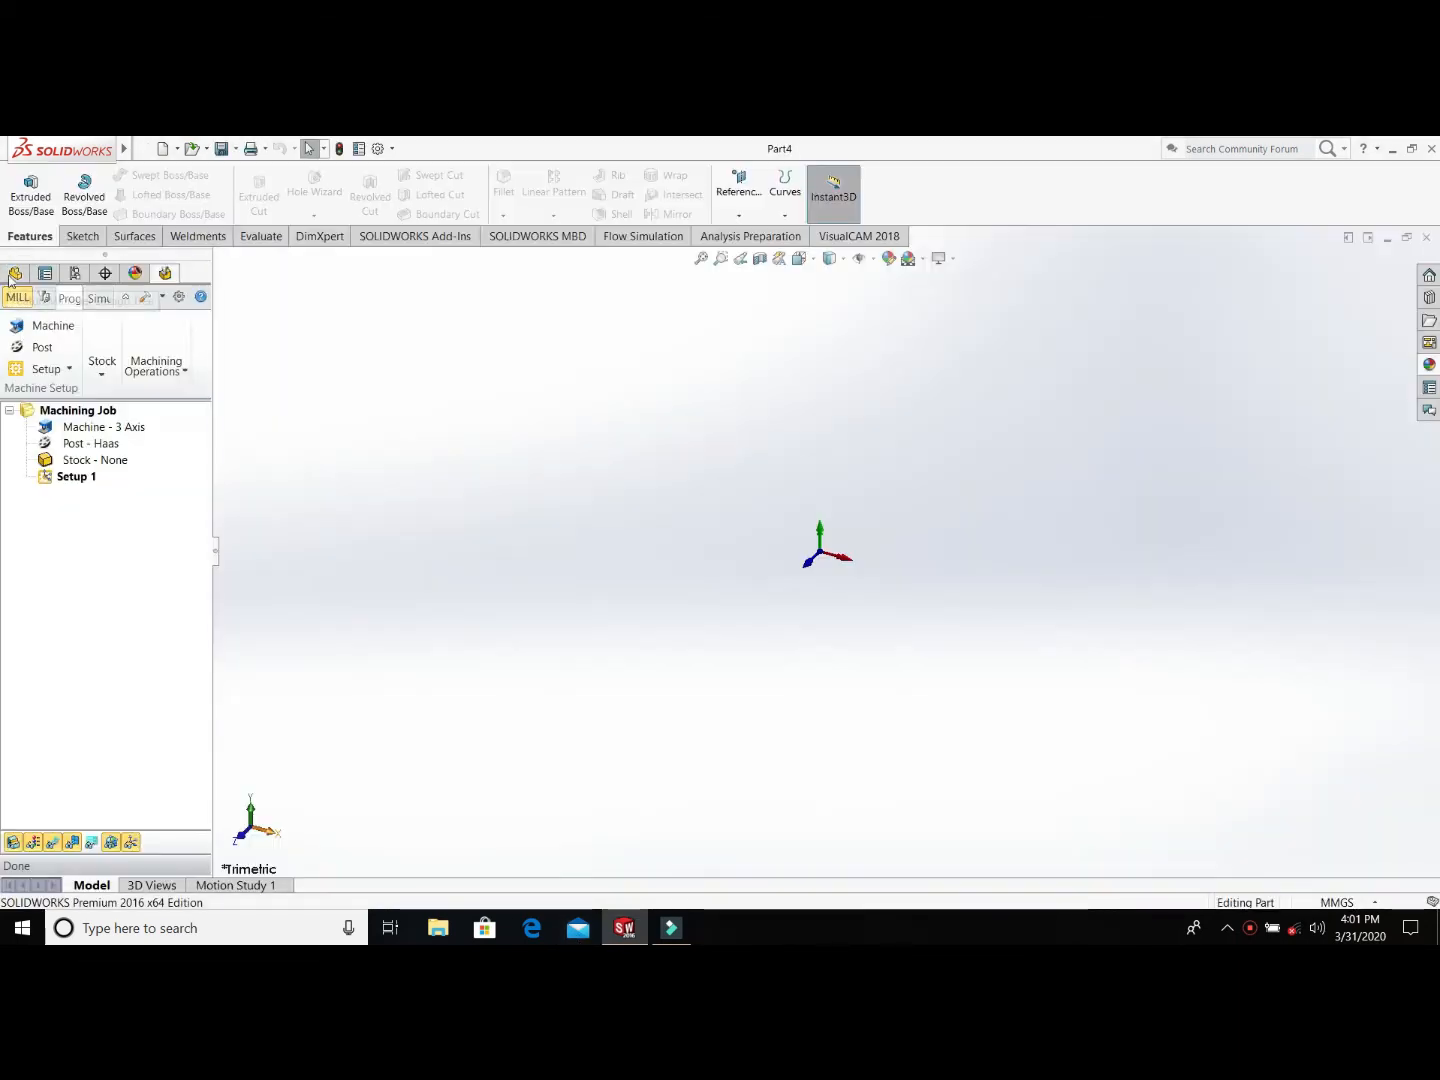
left_click(14, 275)
left_click(55, 427)
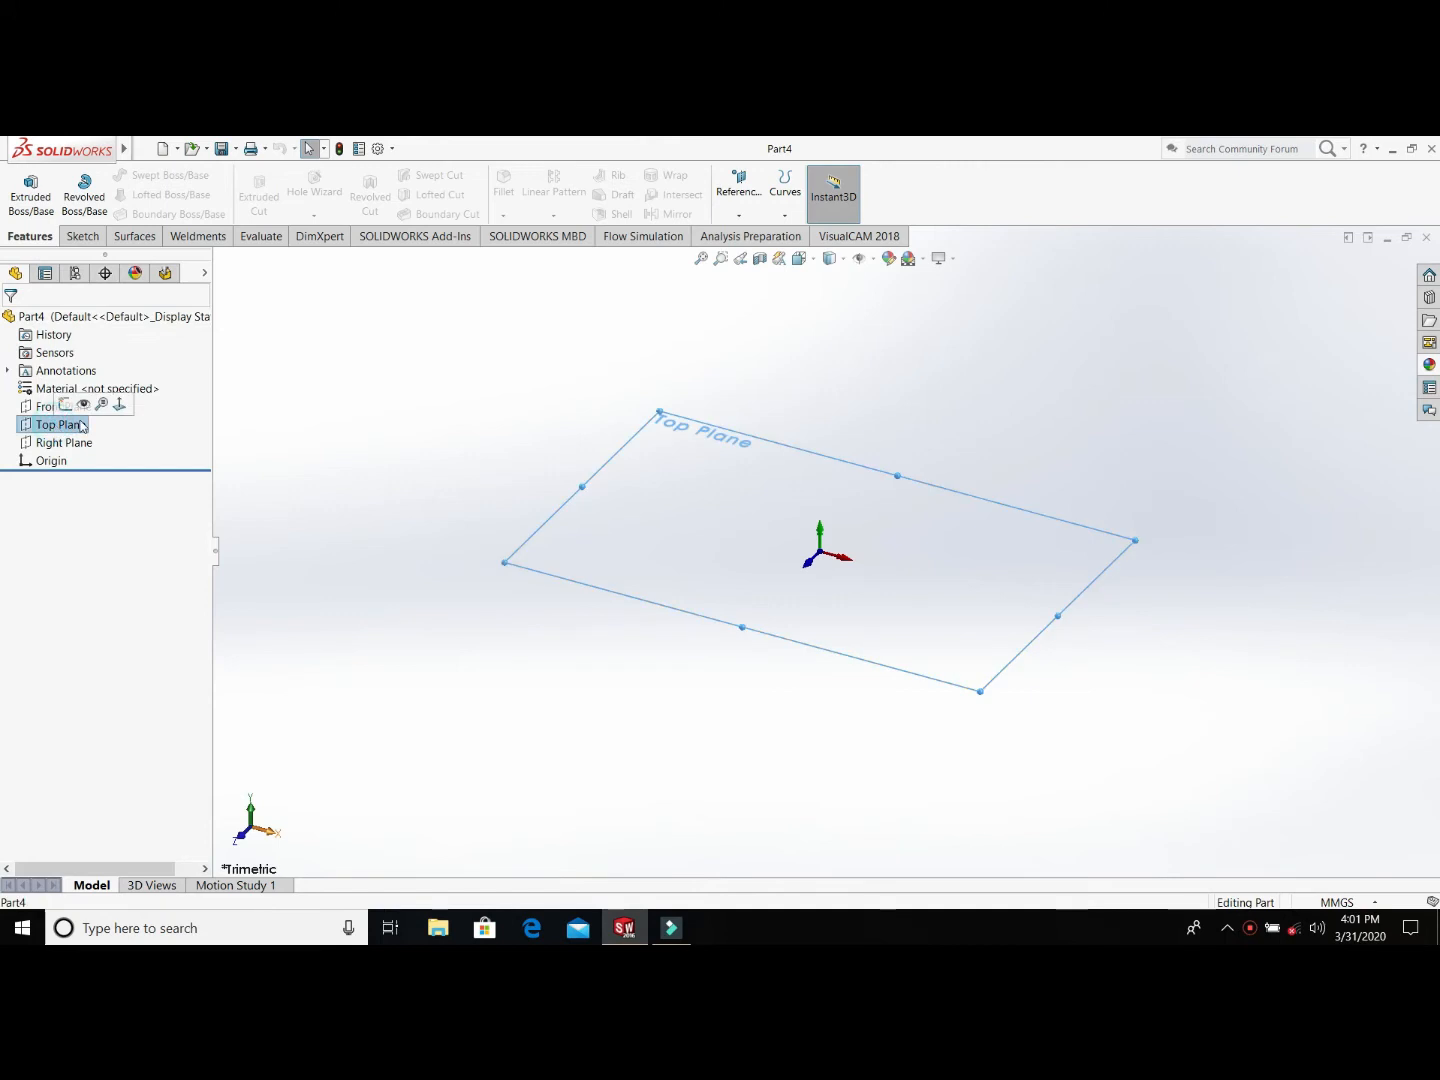
left_click(65, 405)
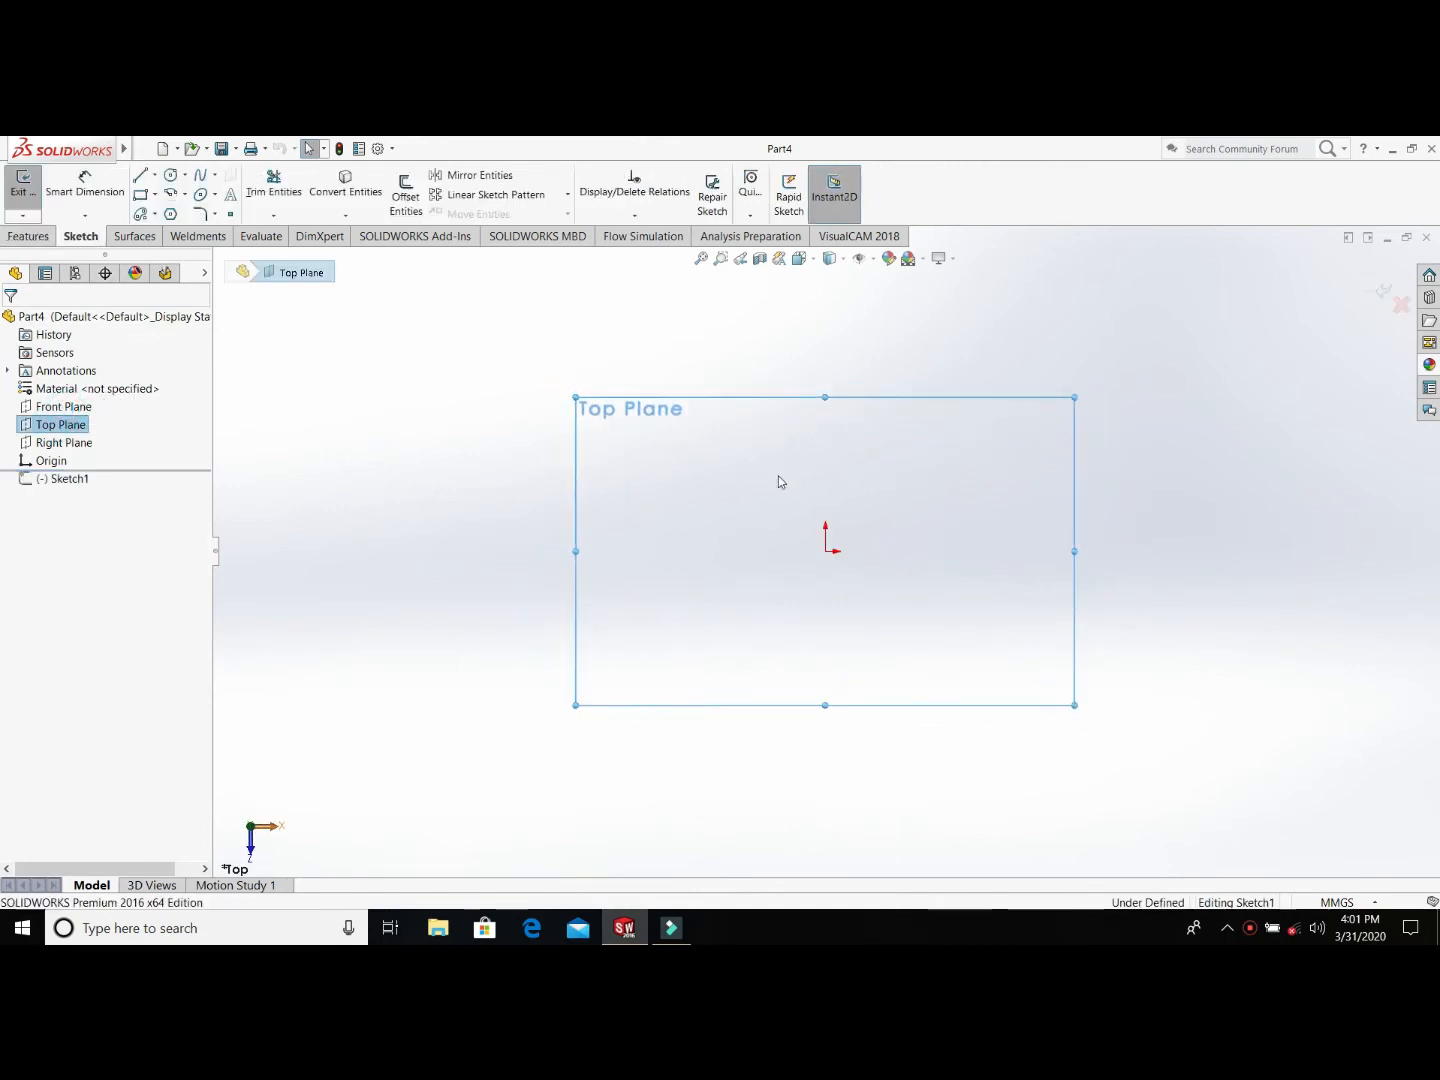
Step: Sketch a circle centred on the origin and dimension its diameter as 102 mm
key("c")
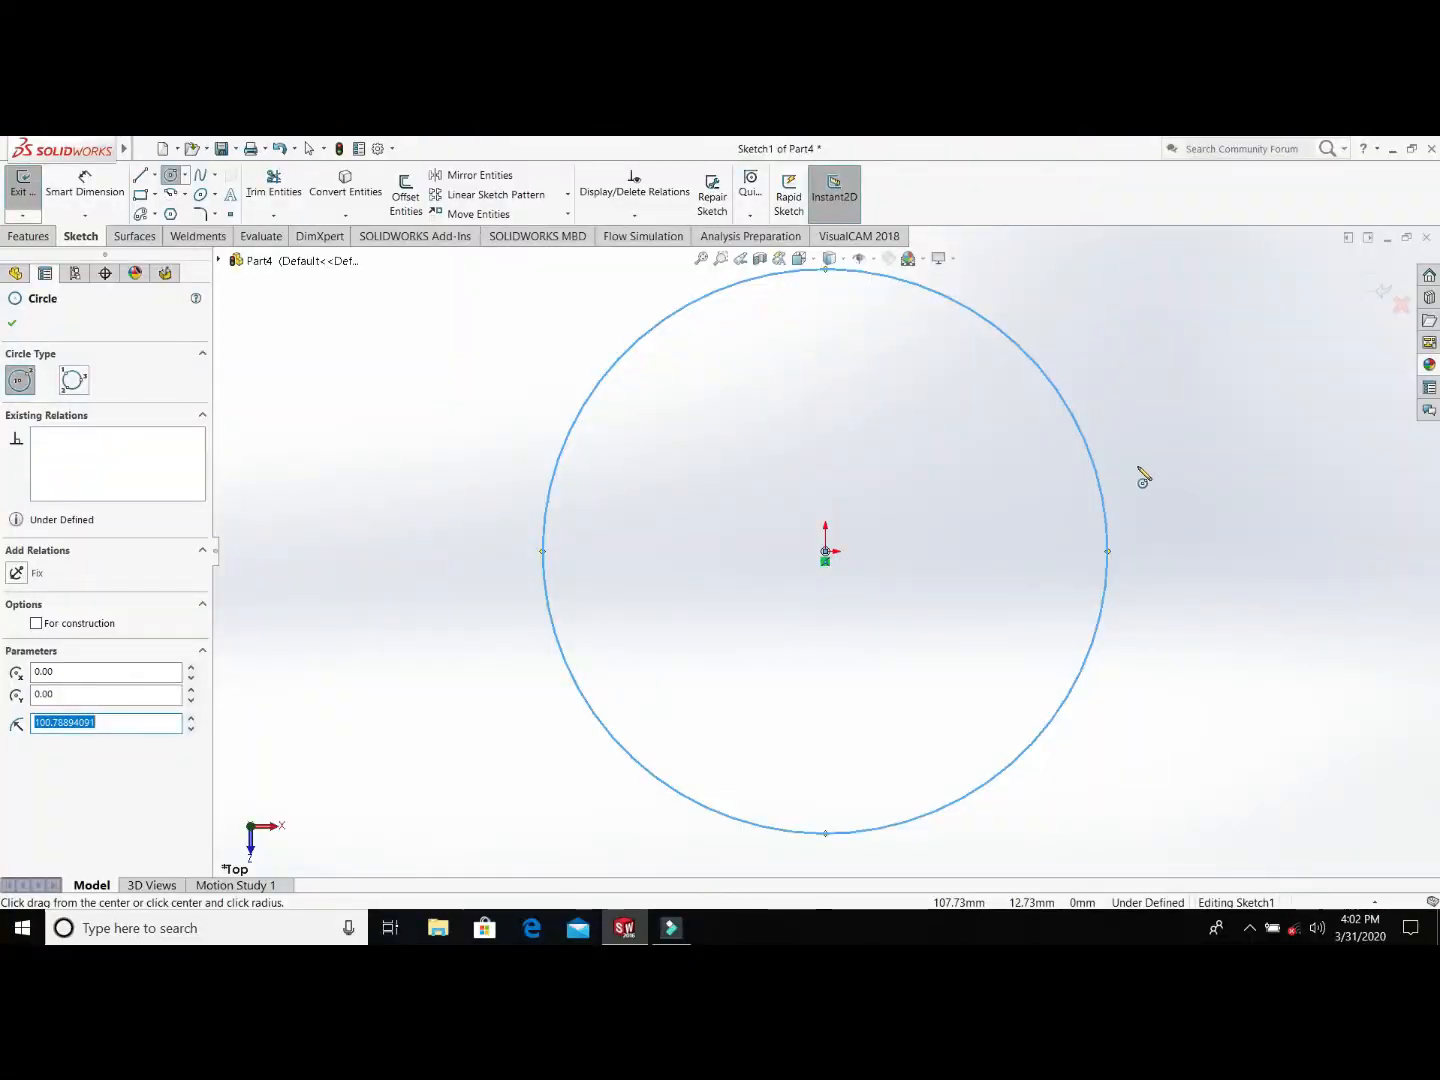
key("Escape")
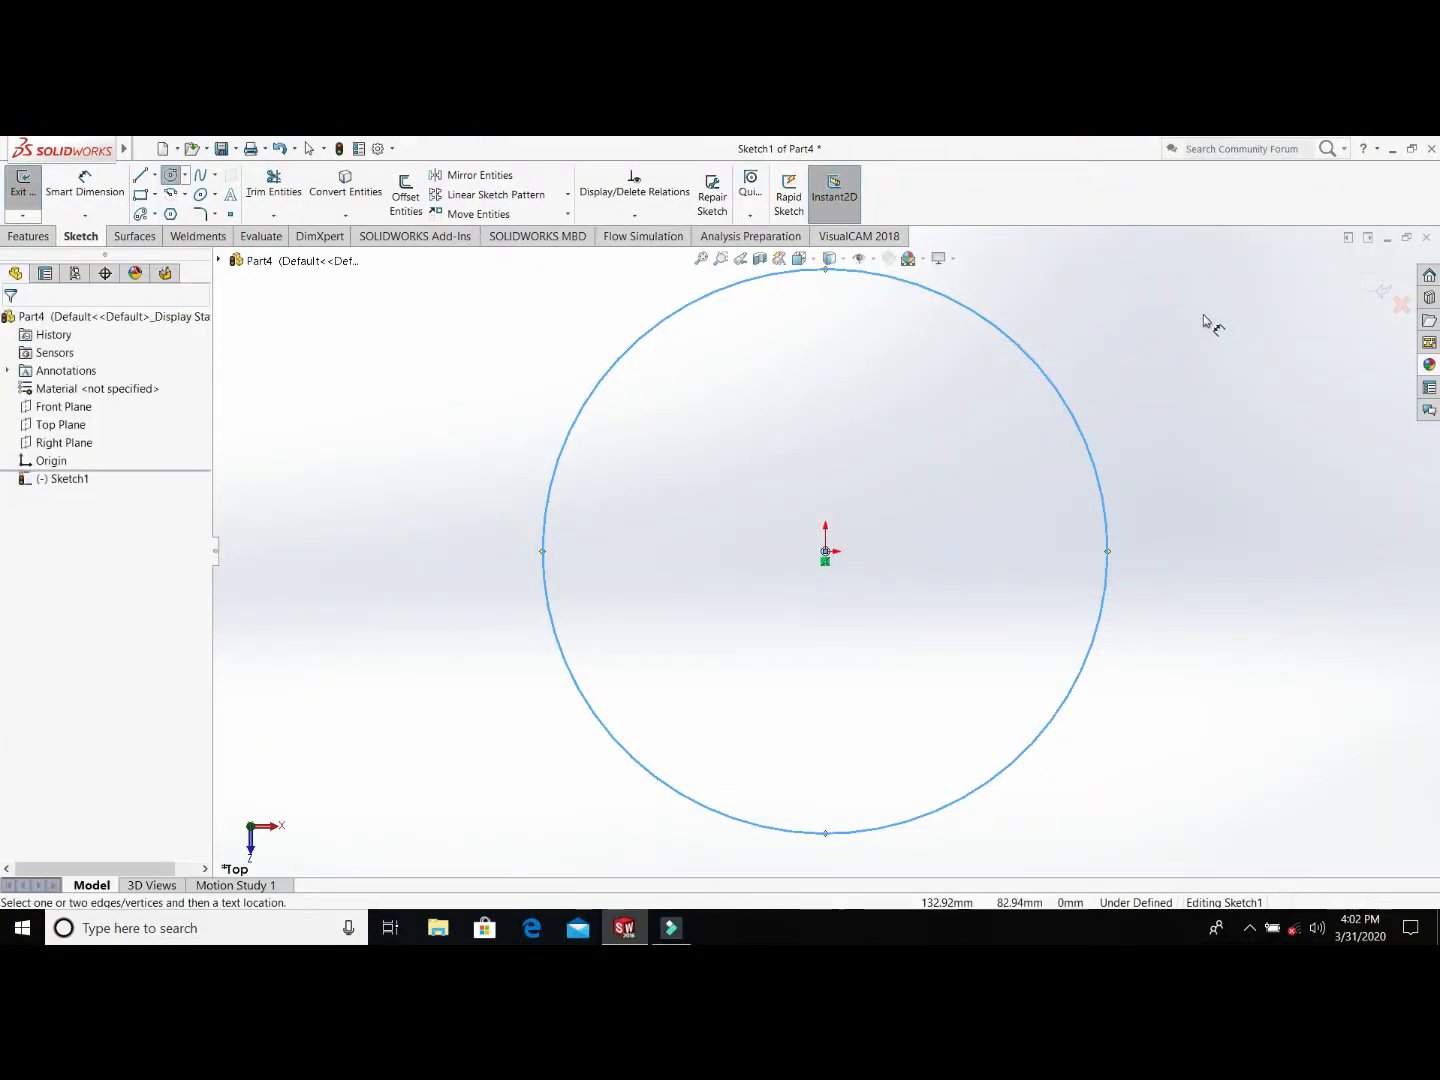
key("d")
left_click(1108, 571)
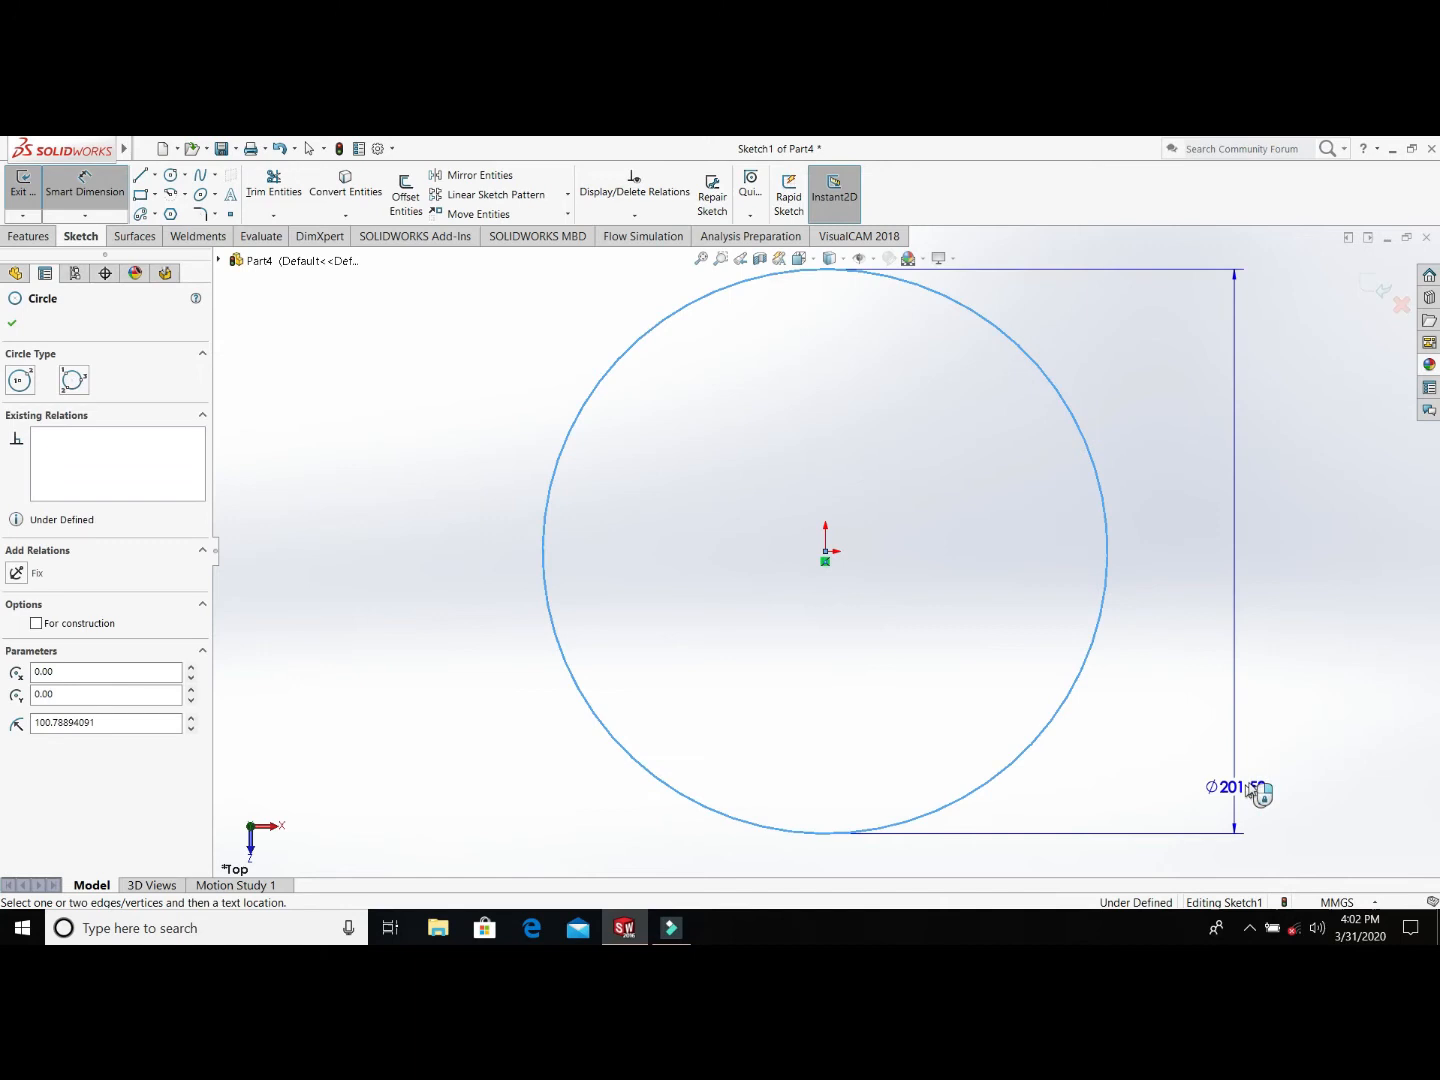
left_click(1220, 855)
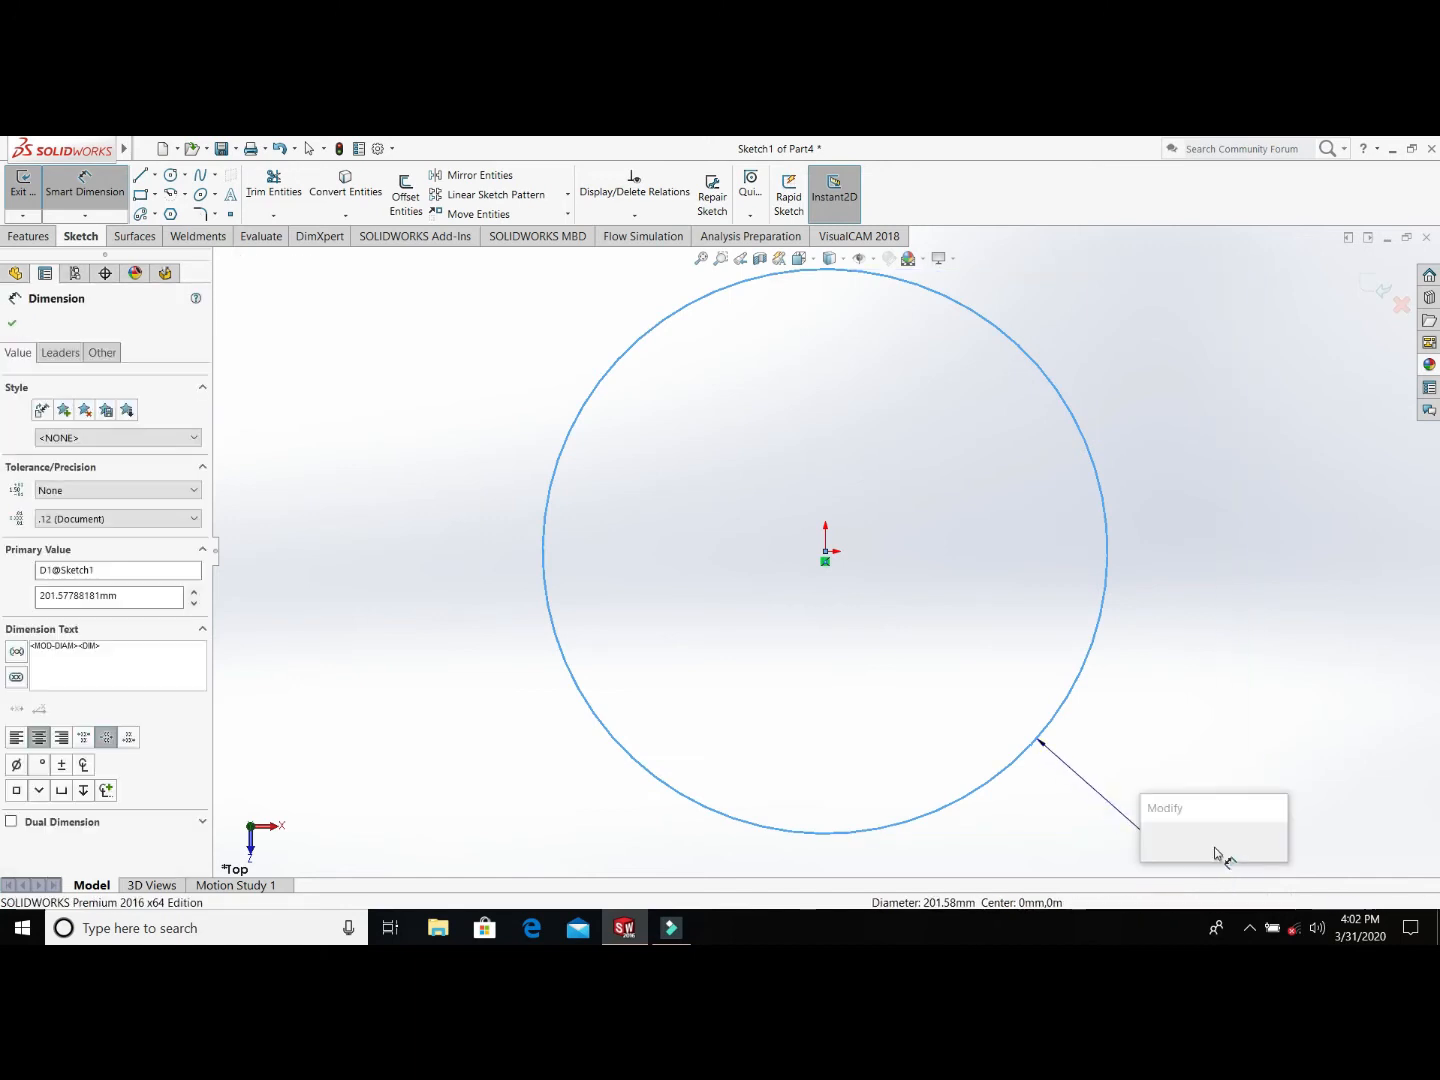
key("Return")
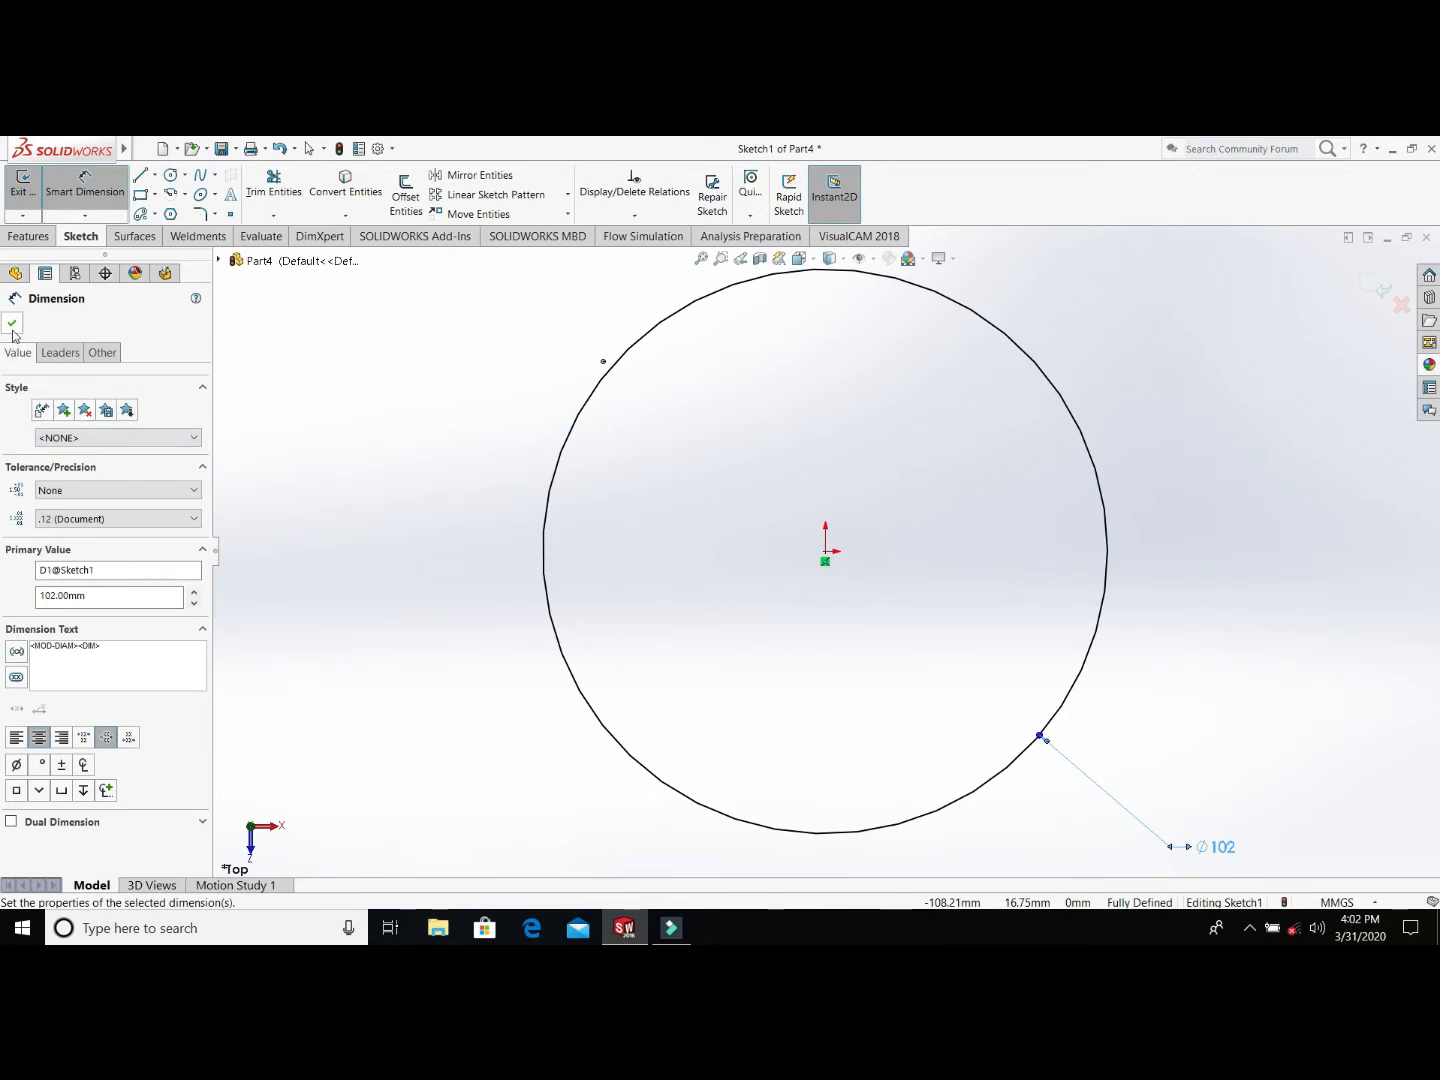
Step: Extrude the 102 mm circle into a solid disc with a blind depth of 3 mm
left_click(16, 240)
left_click(28, 198)
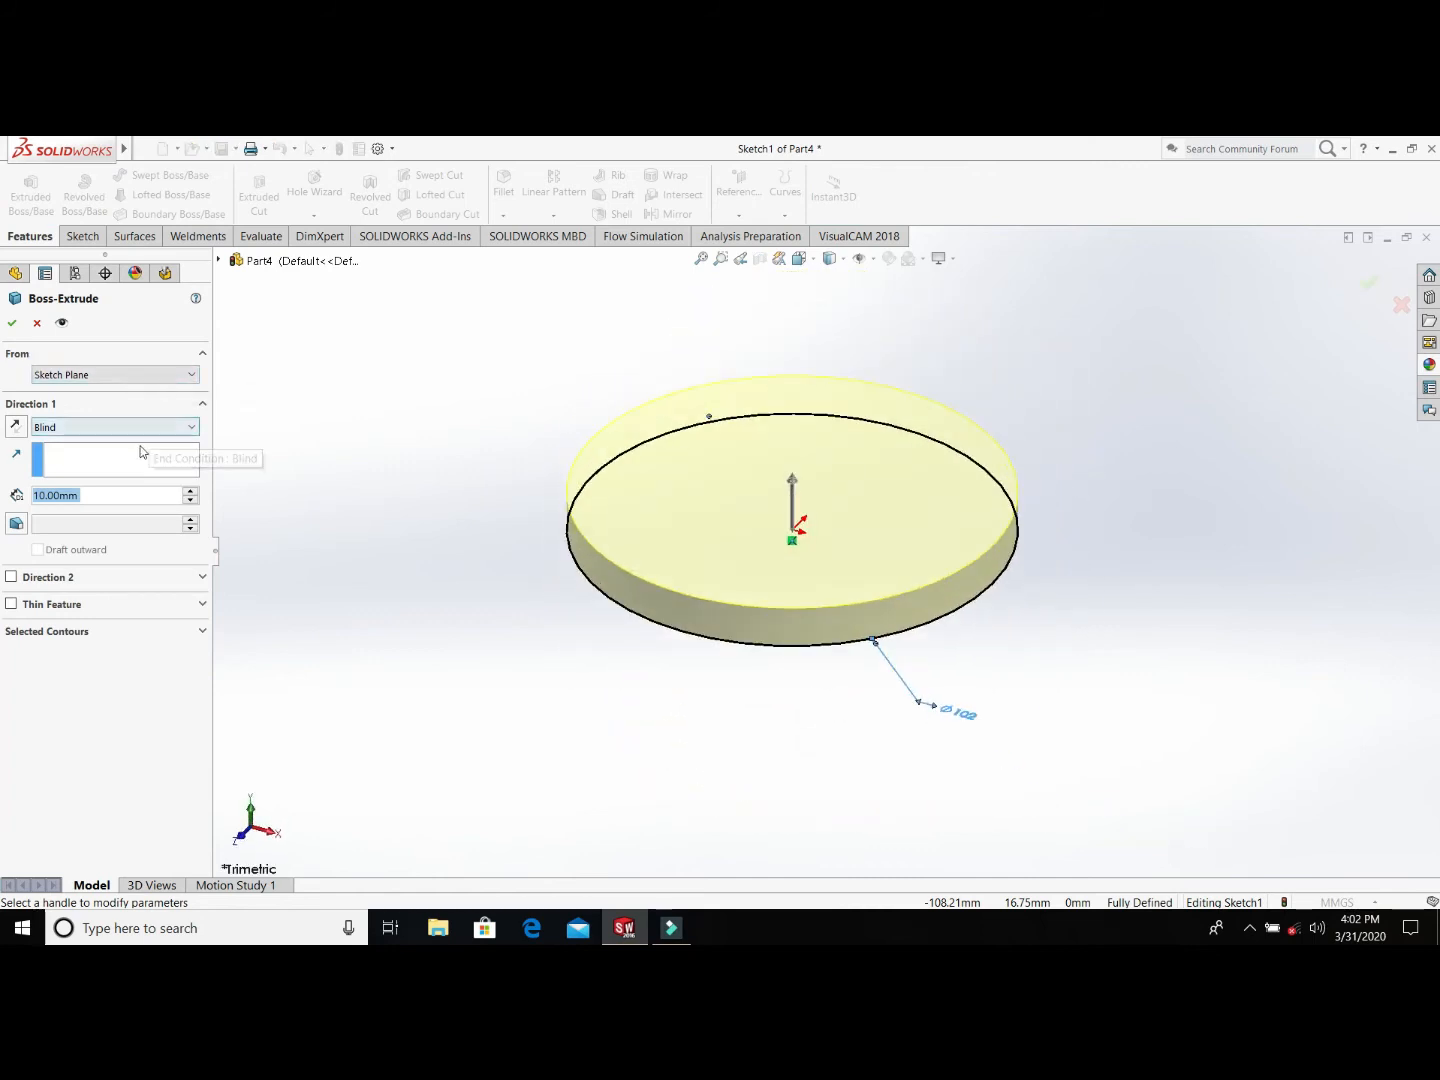
key("BackSpace")
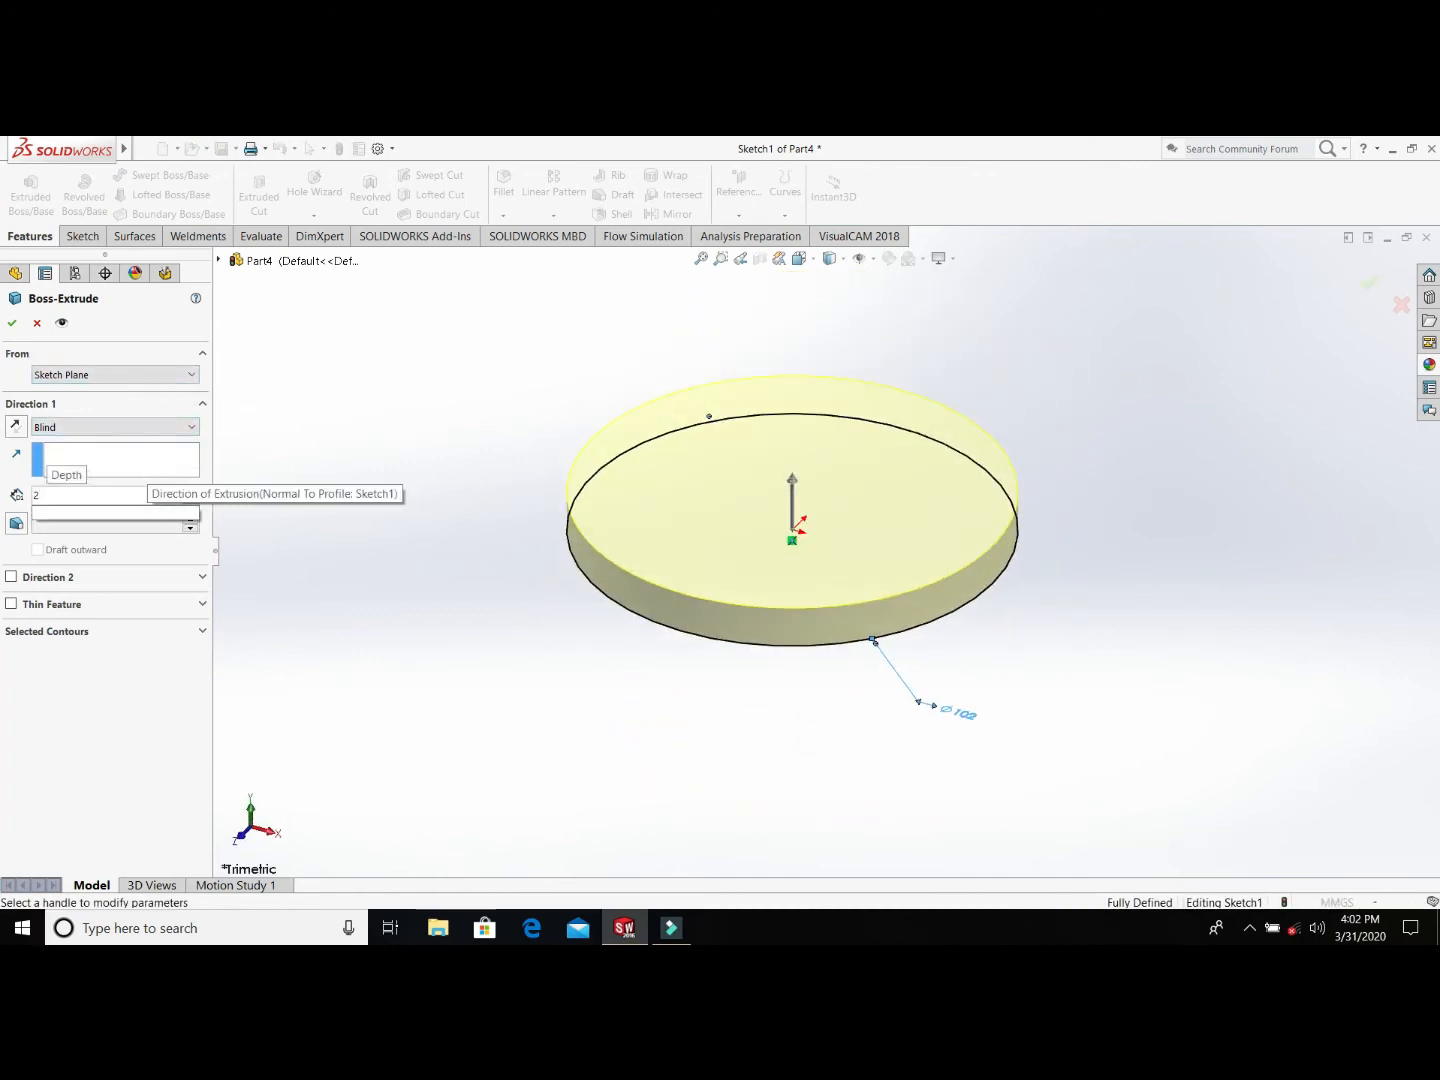
type("3")
key("Return")
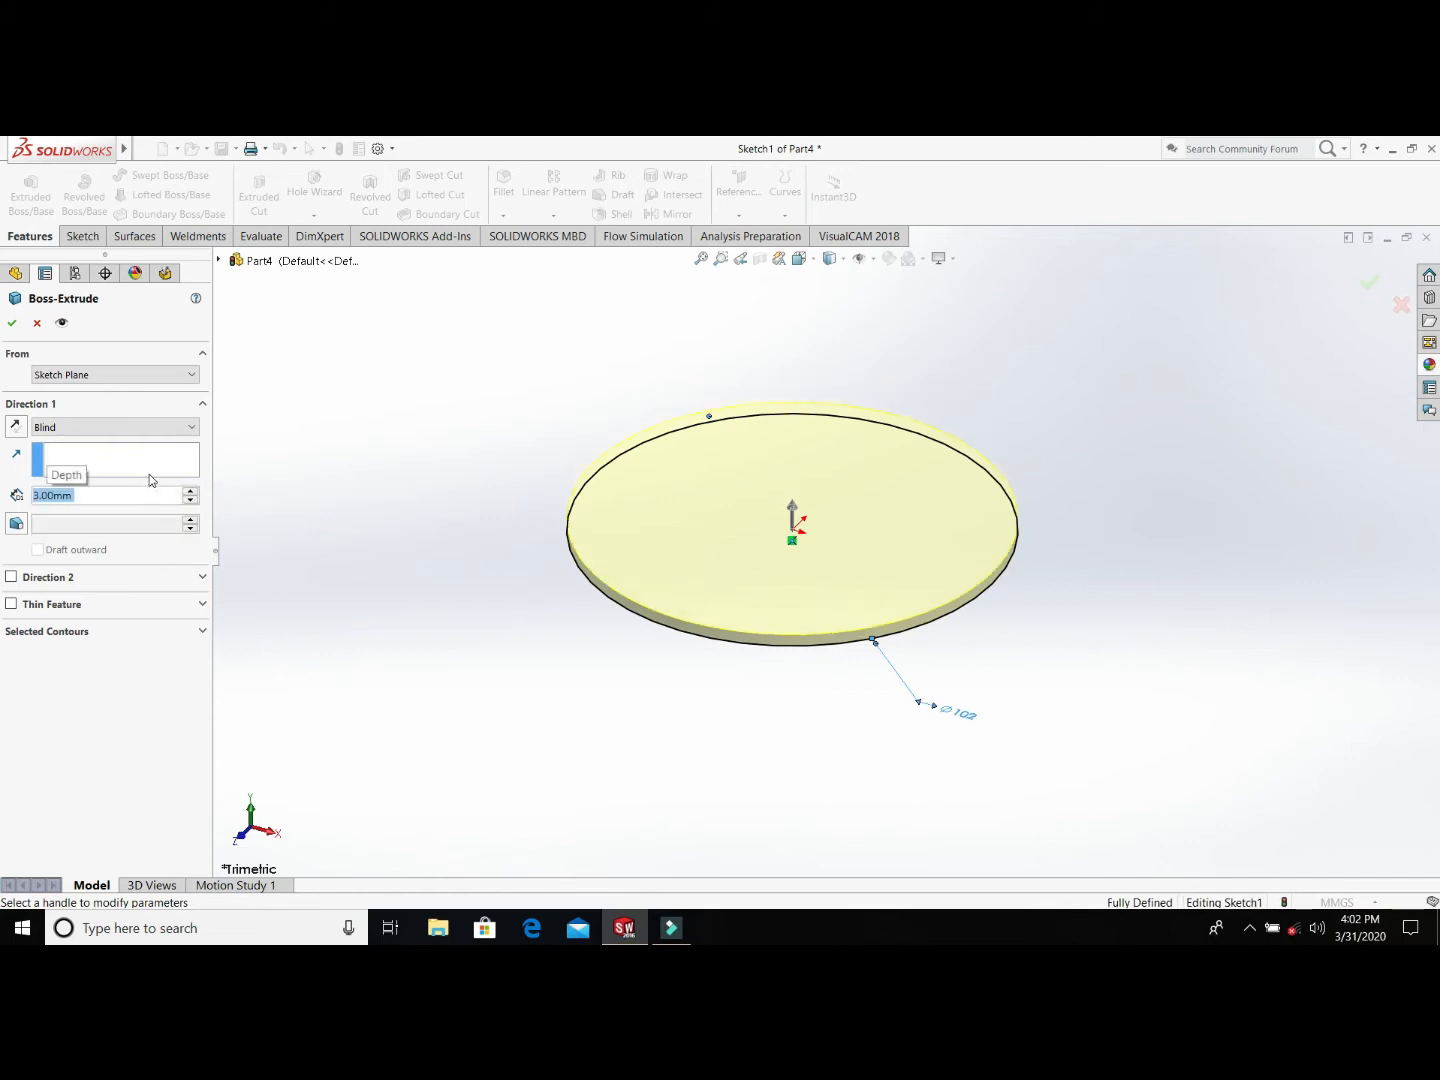
left_click(12, 323)
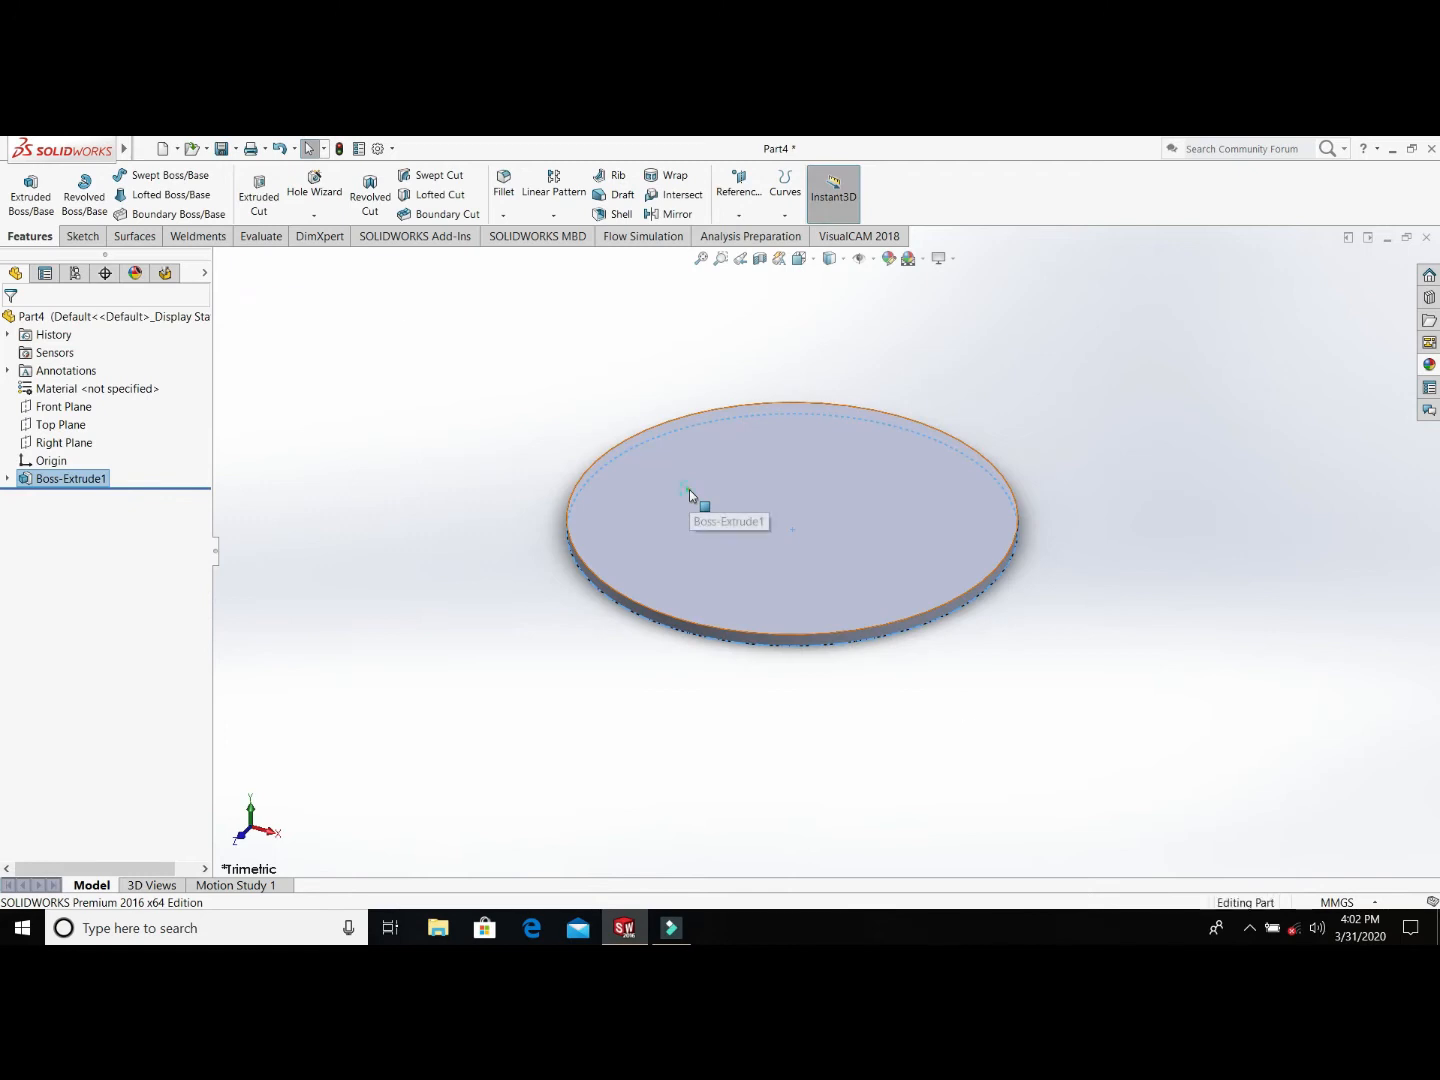
Step: Start a sketch on the disc's upper face and offset the face outline inward
left_click(690, 495)
left_click(749, 446)
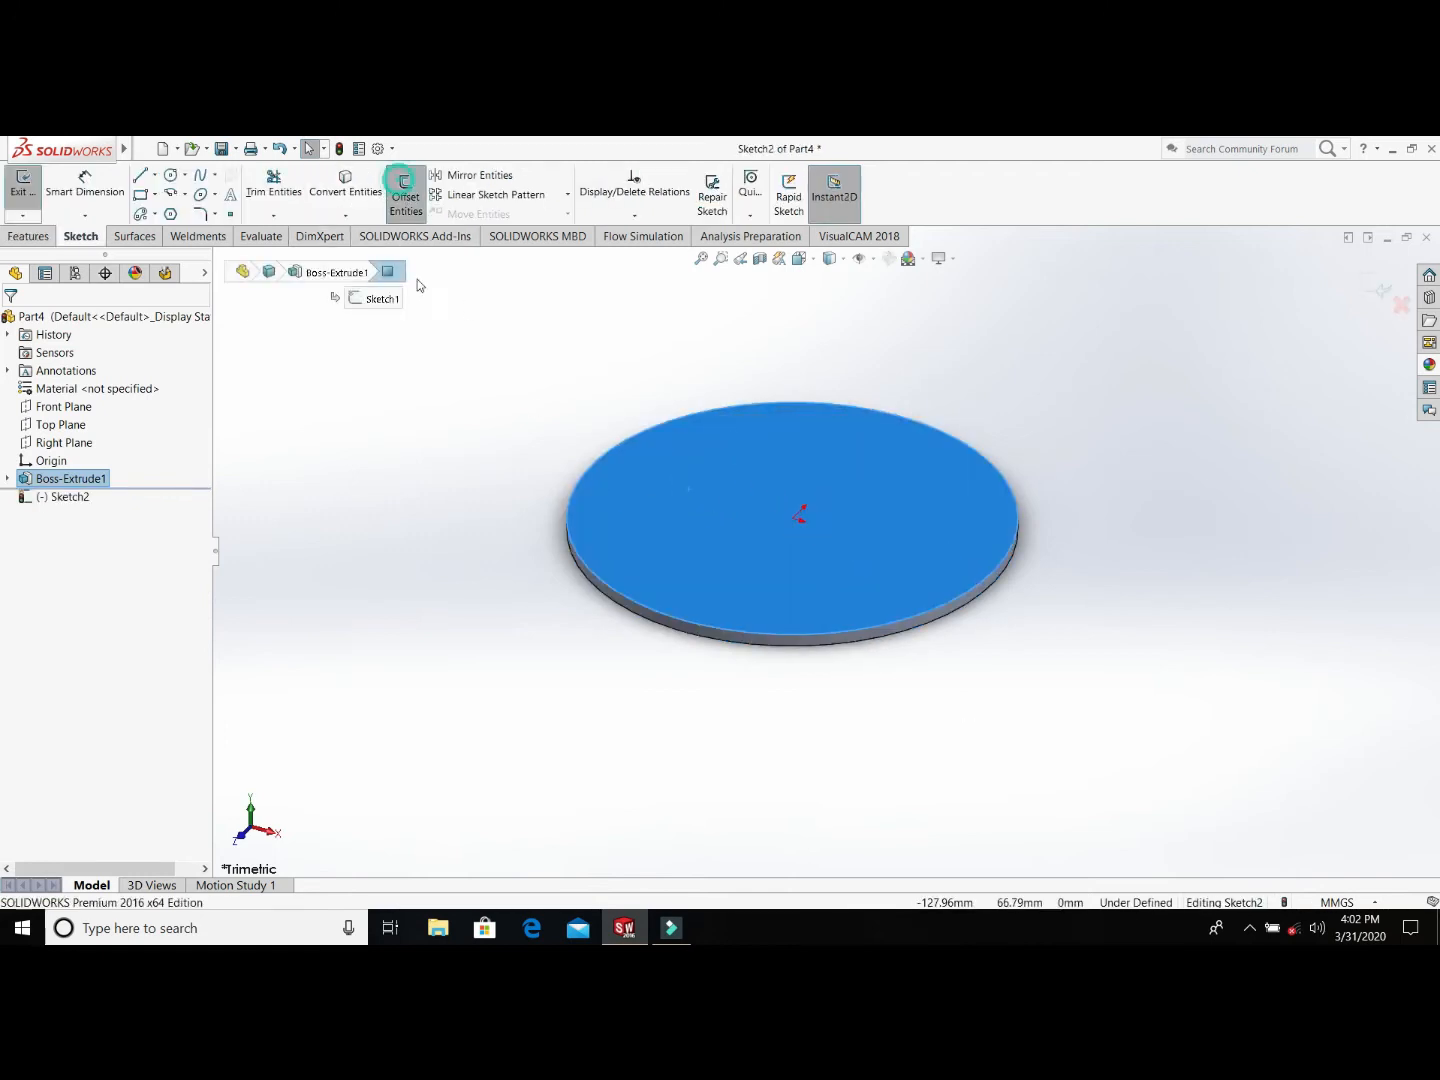
left_click(41, 417)
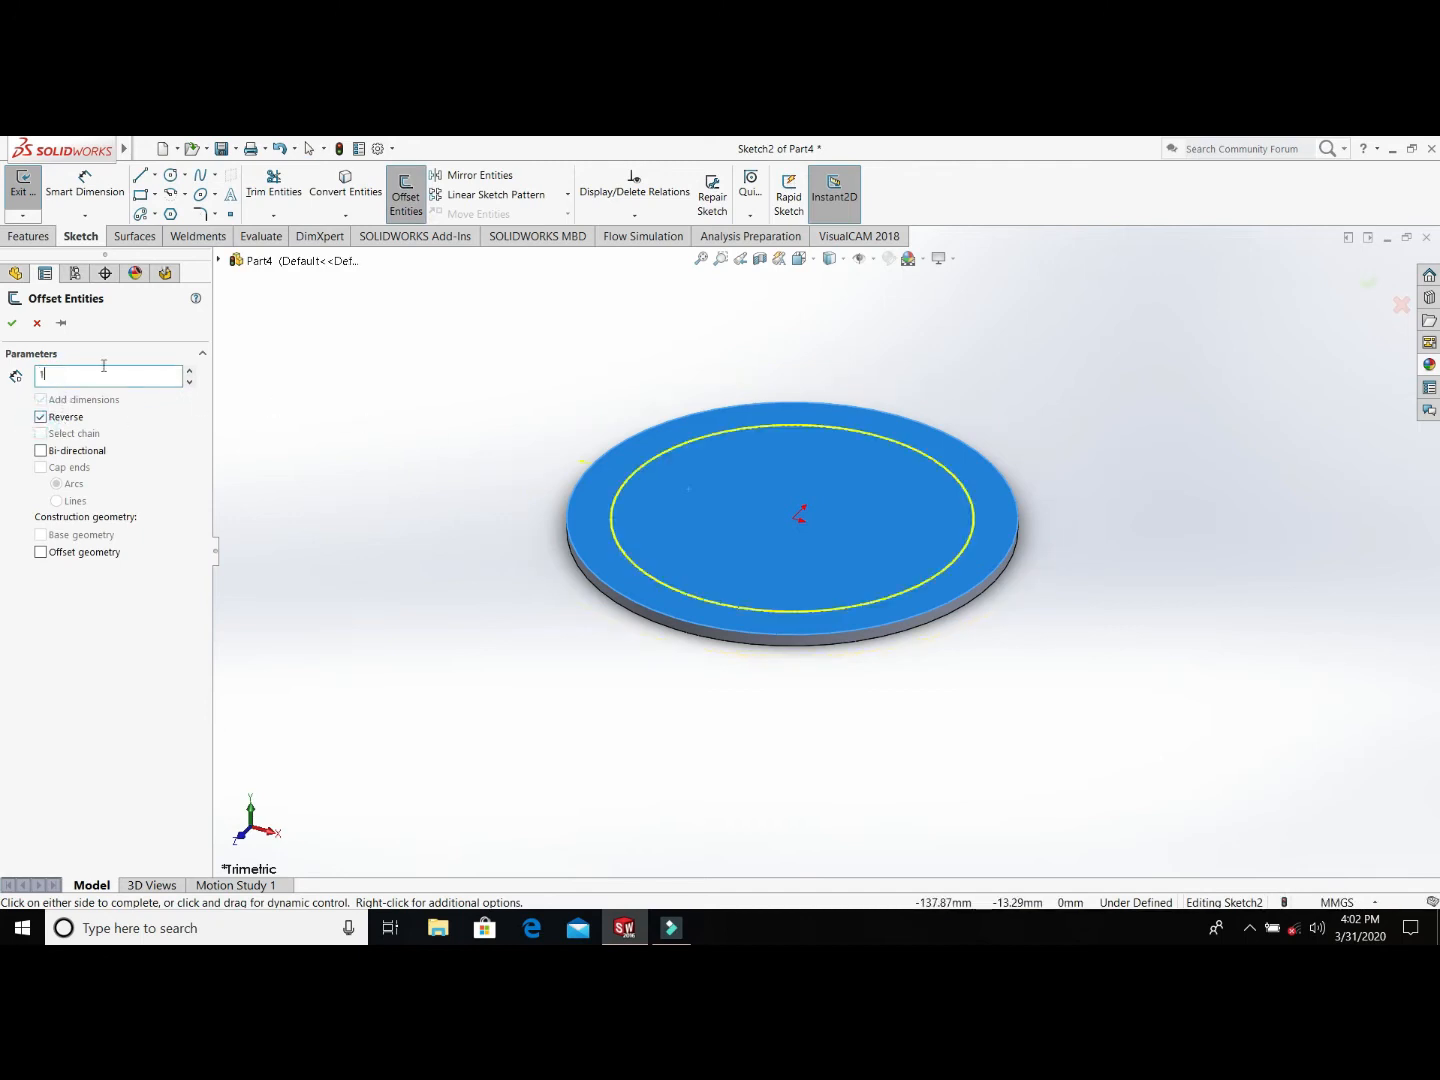
Step: Offset the disc's edge by 1 mm and cut-extrude the sketch, using Offset From Surface at 1 mm from the underside face
left_click(309, 315)
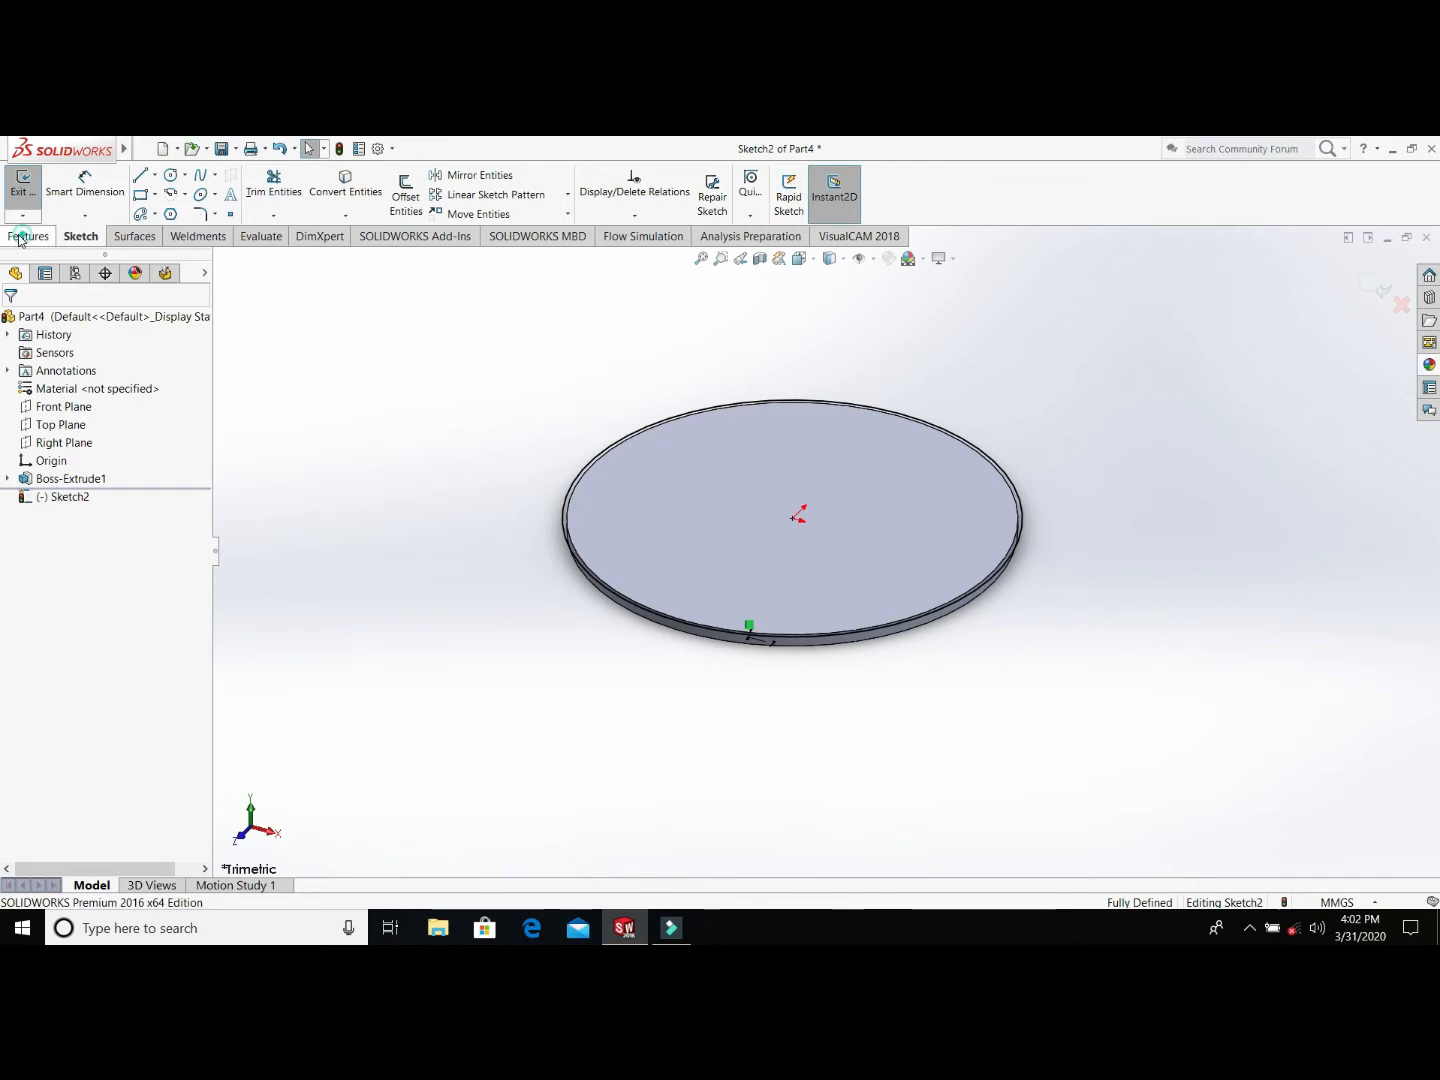
left_click(22, 238)
left_click(247, 193)
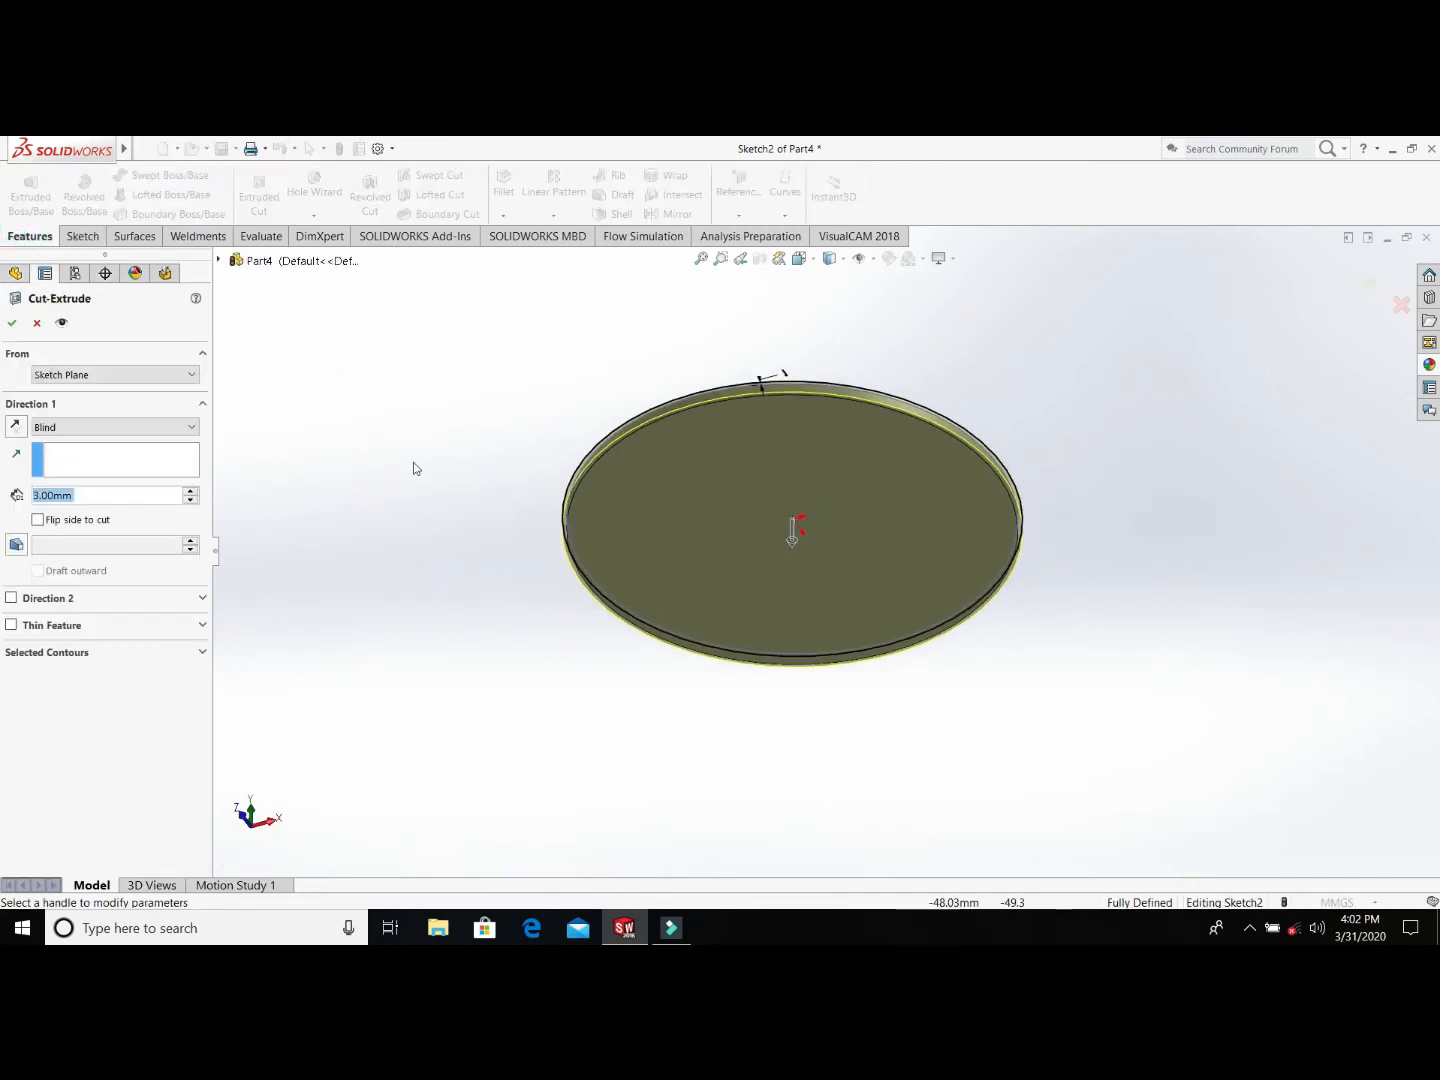
left_click(189, 428)
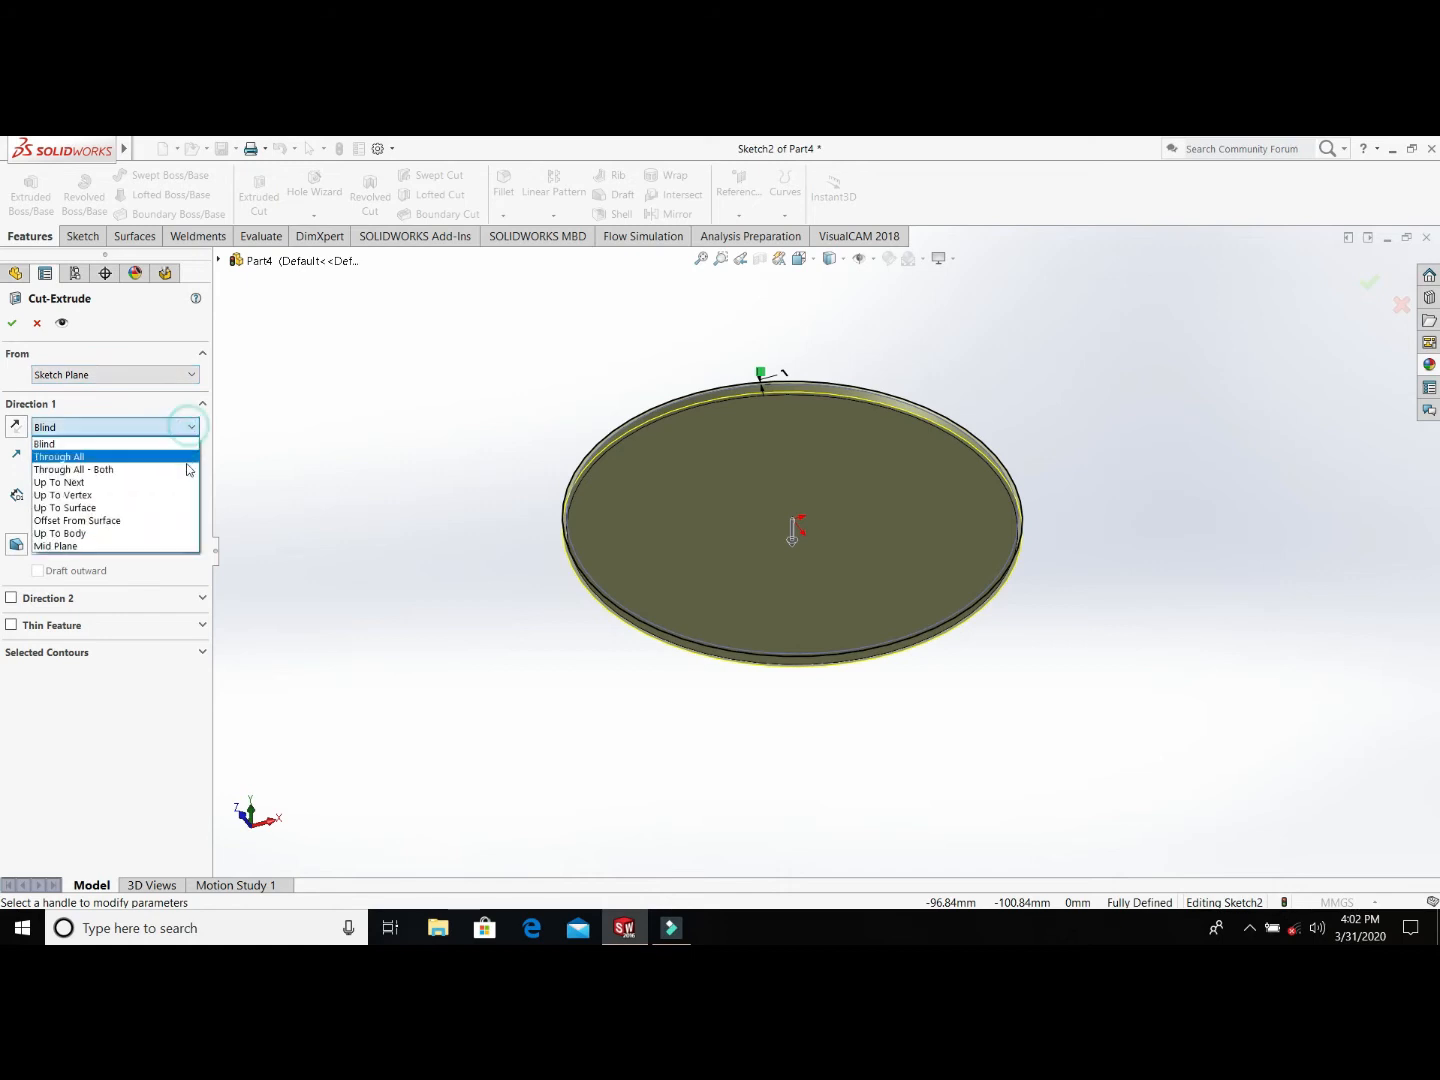
left_click(194, 521)
left_click(710, 522)
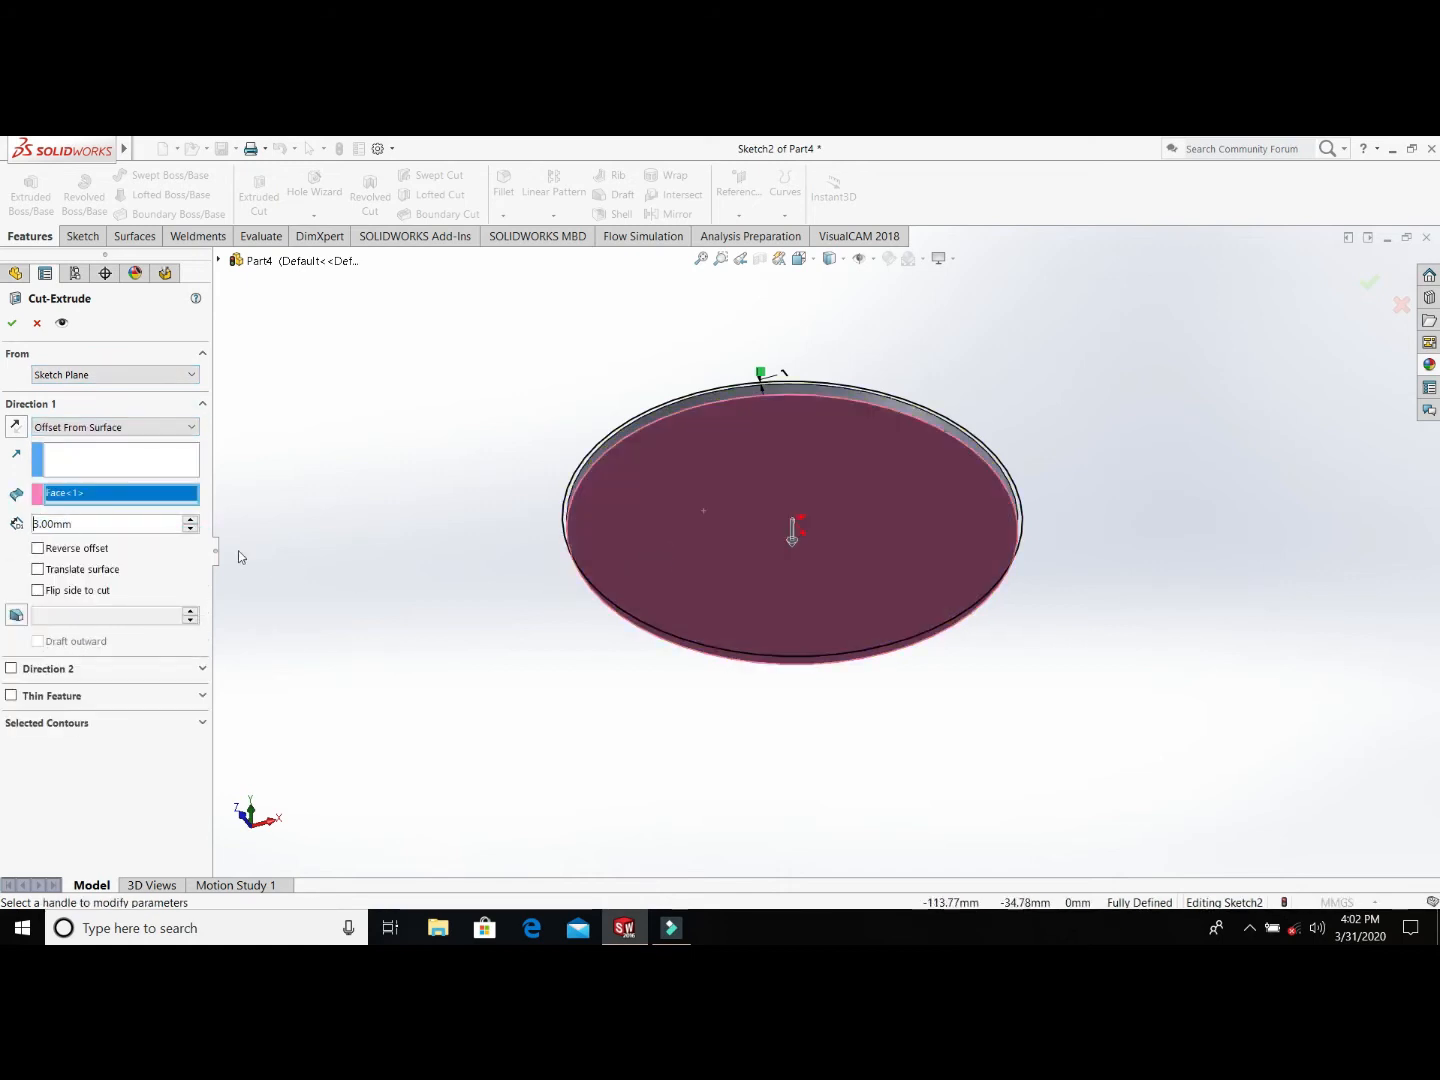
type("1")
left_click(325, 445)
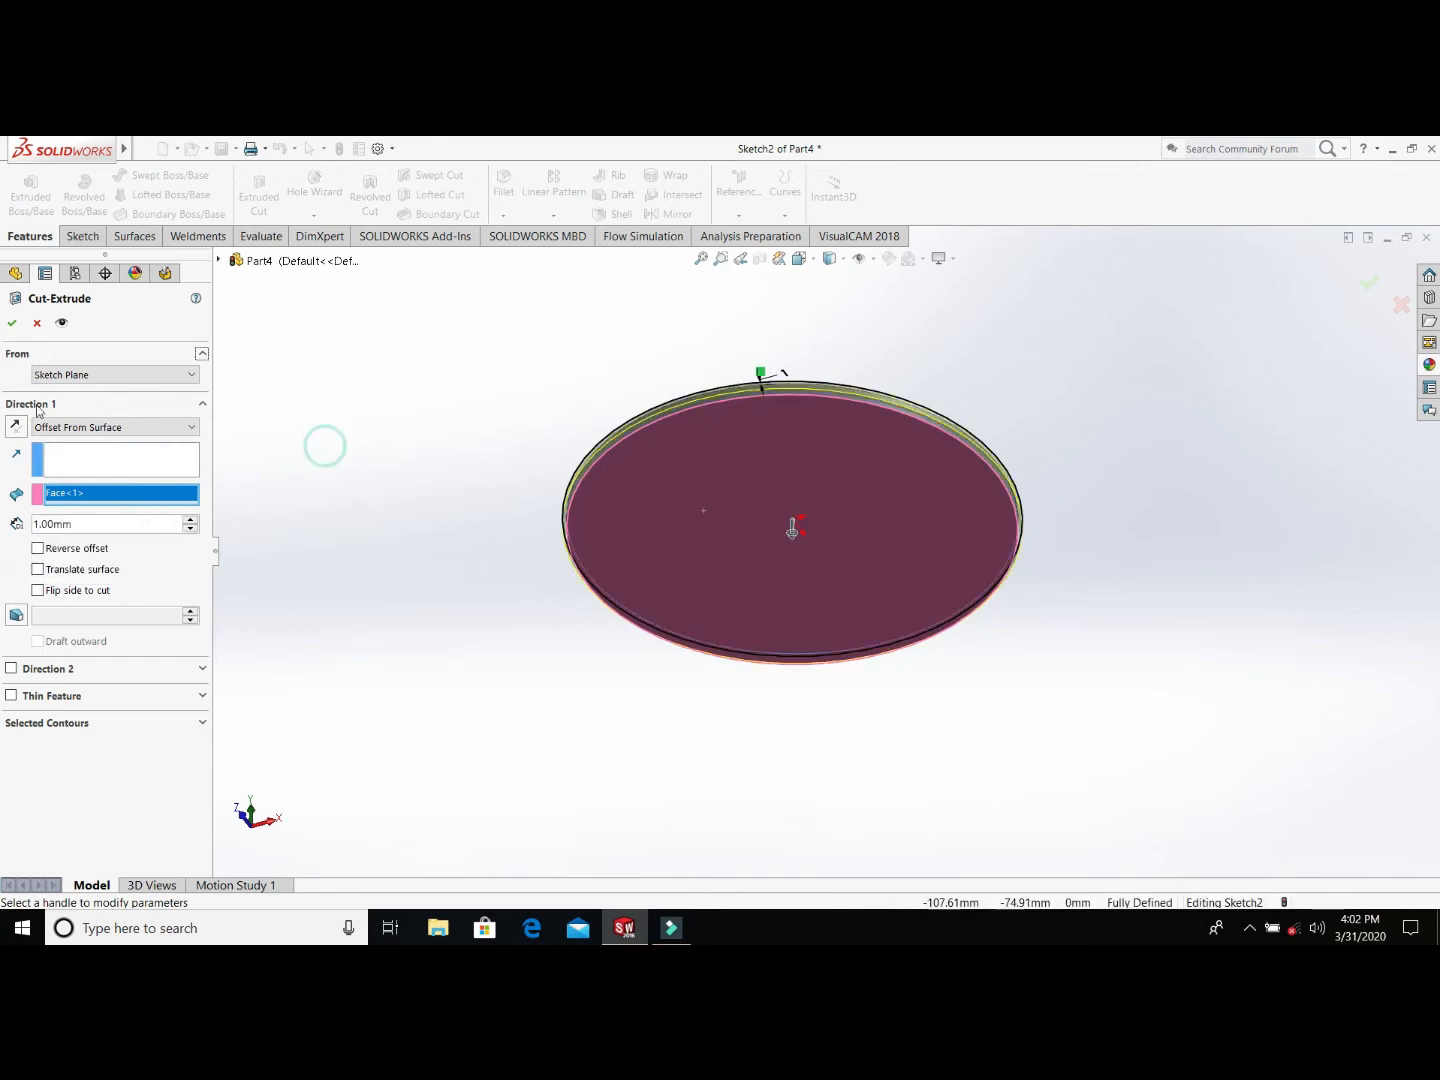
left_click(11, 323)
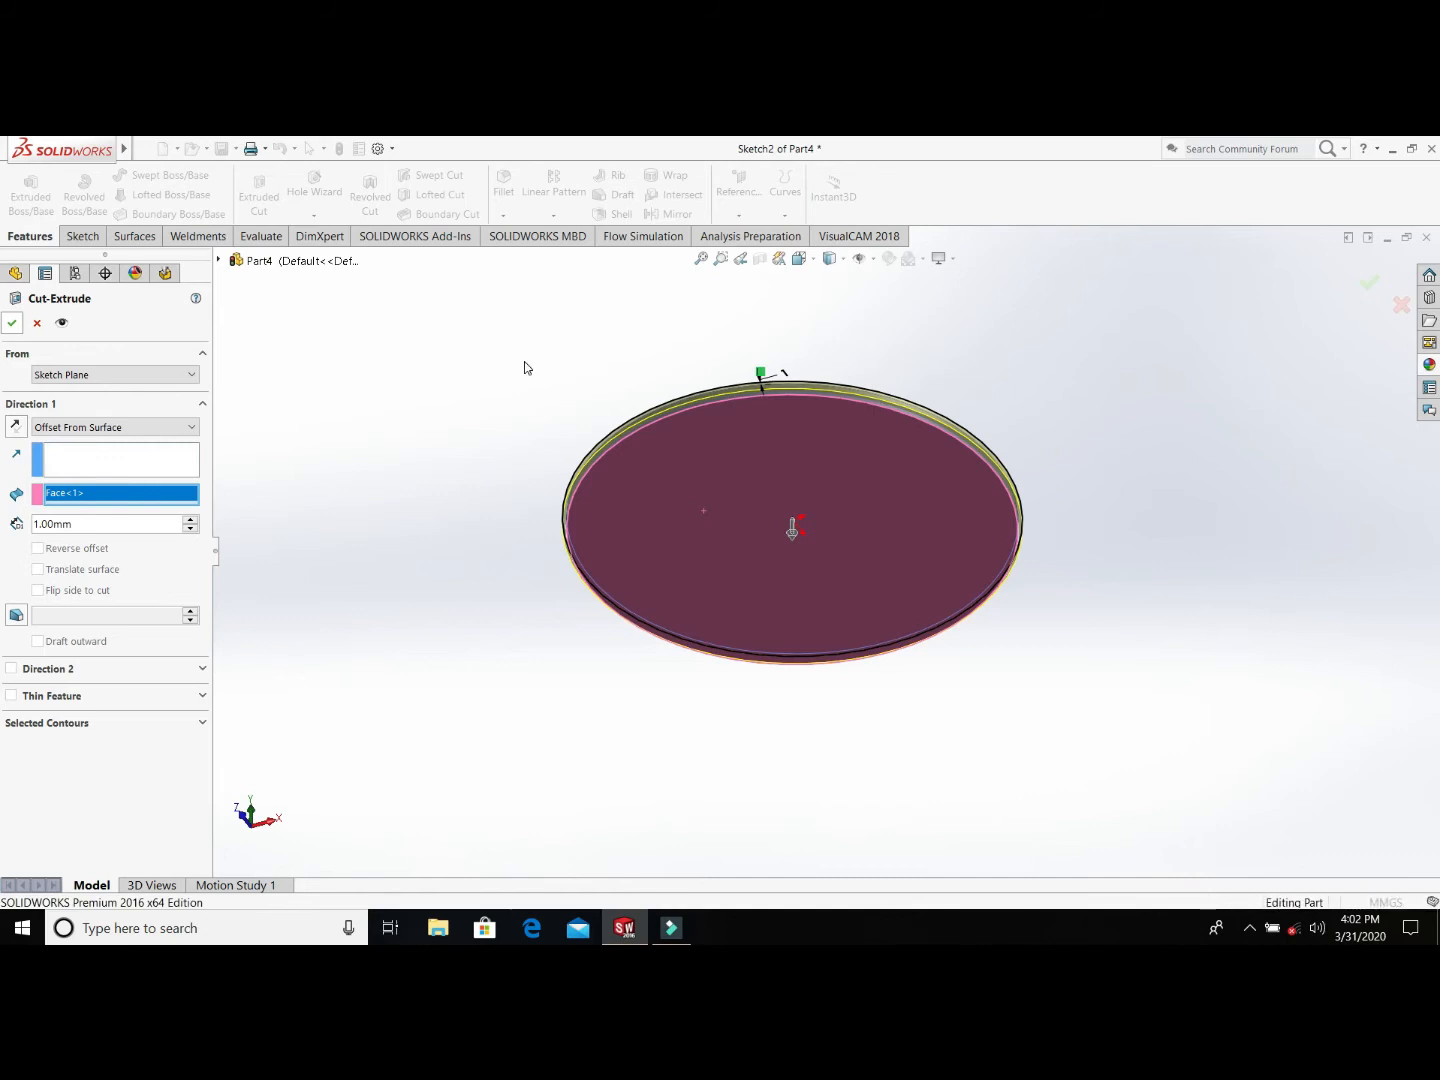
Step: Set the offset dimension in the cut's sketch to -1 mm and rebuild the part
middle_click_drag(906, 360, 904, 464)
middle_click_drag(781, 590, 780, 391)
middle_click_drag(771, 469, 726, 597)
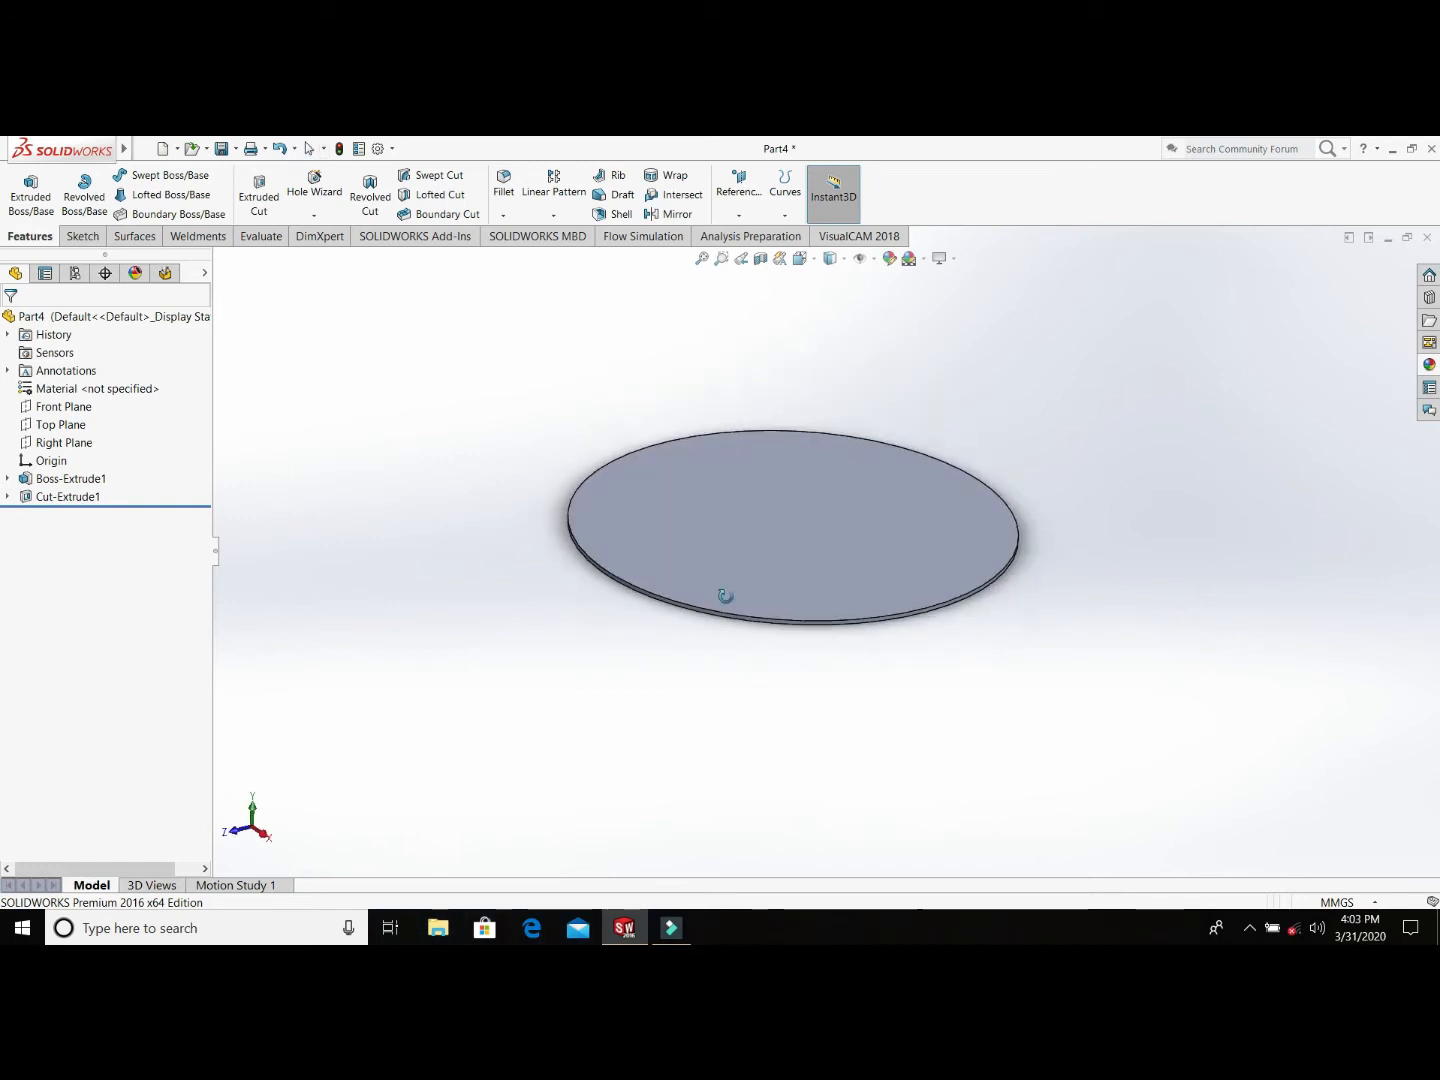
middle_click_drag(248, 491, 71, 499)
scroll(74, 518, "down", 4)
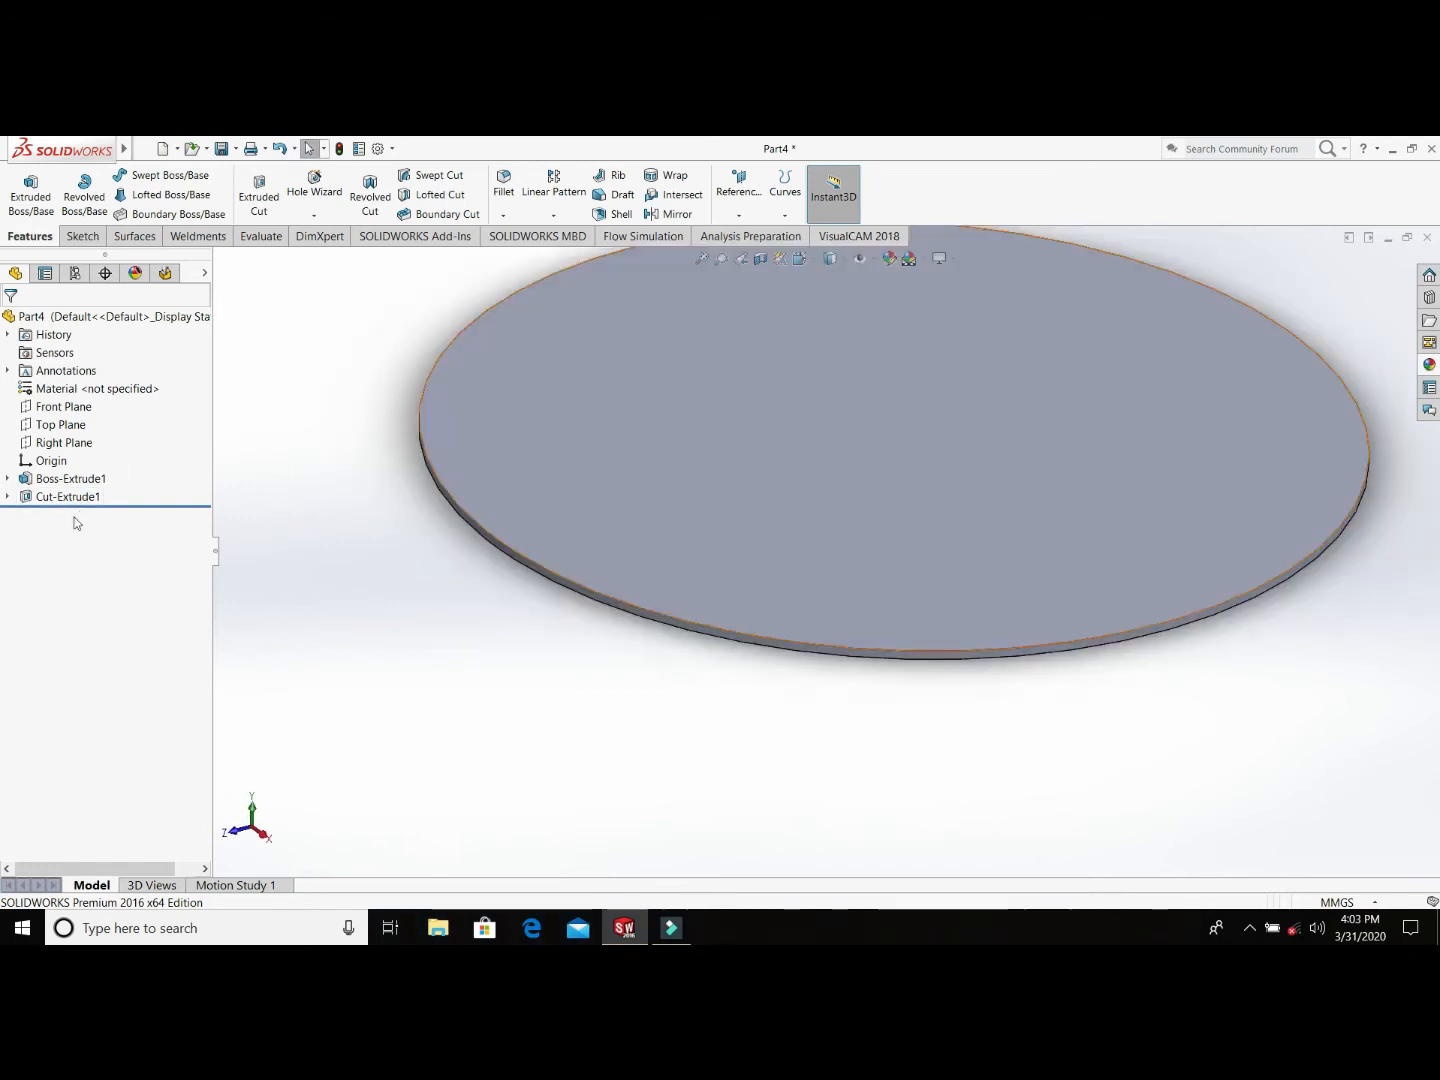
left_click(64, 497)
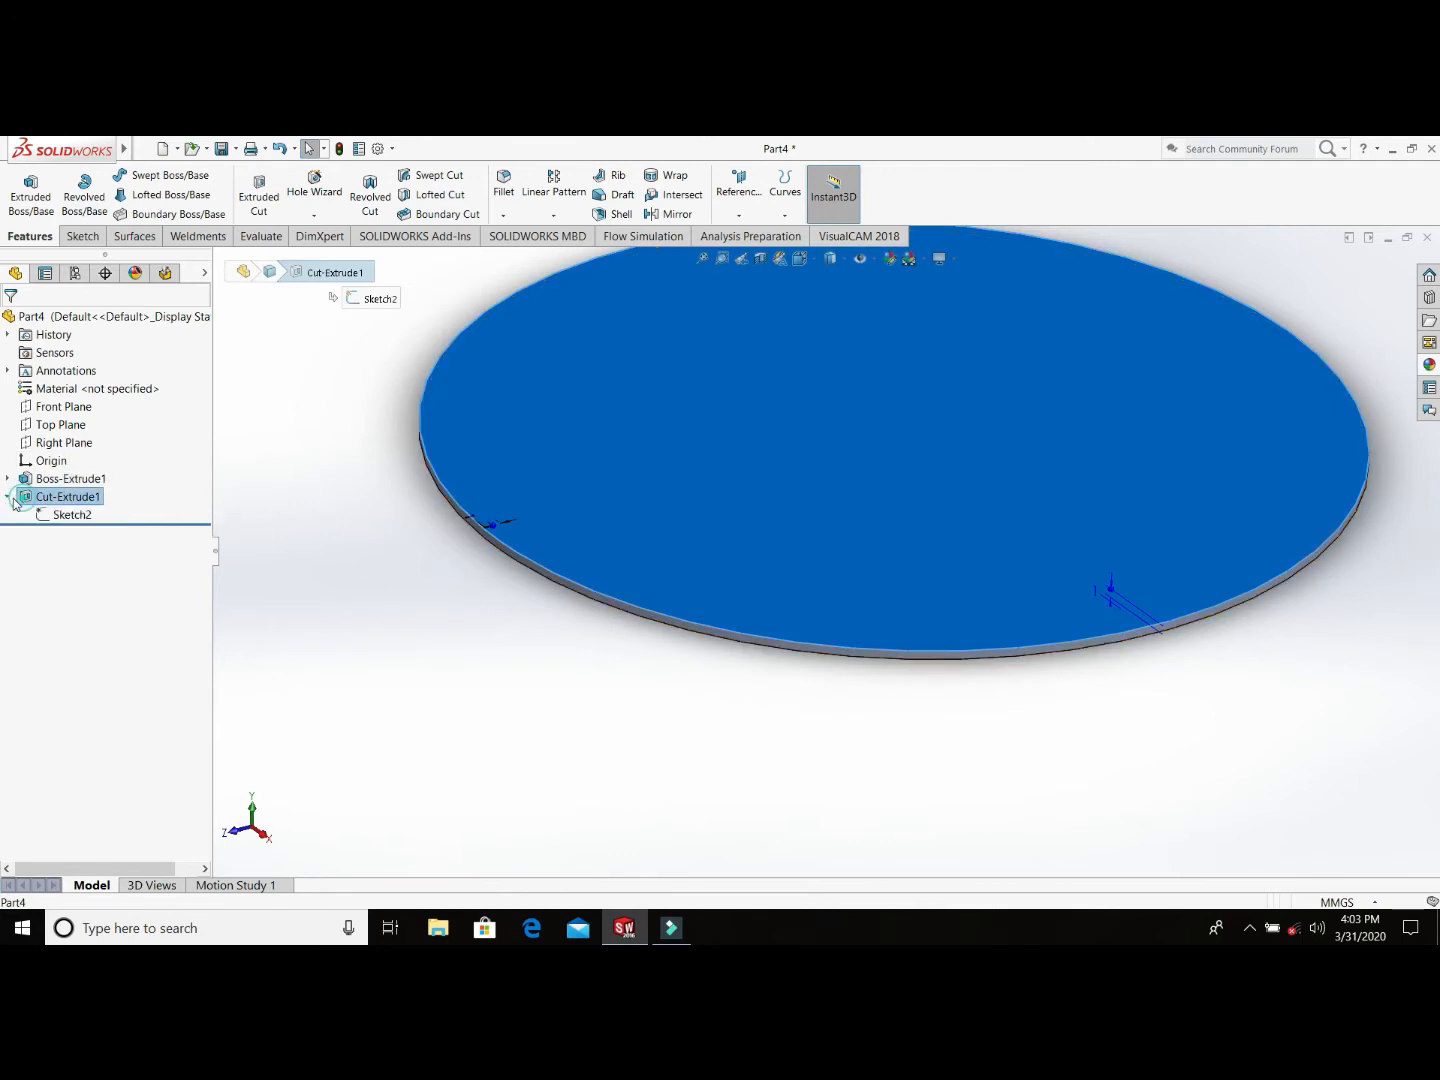
left_click(73, 516)
middle_click_drag(484, 534, 455, 440)
middle_click_drag(590, 481, 568, 610)
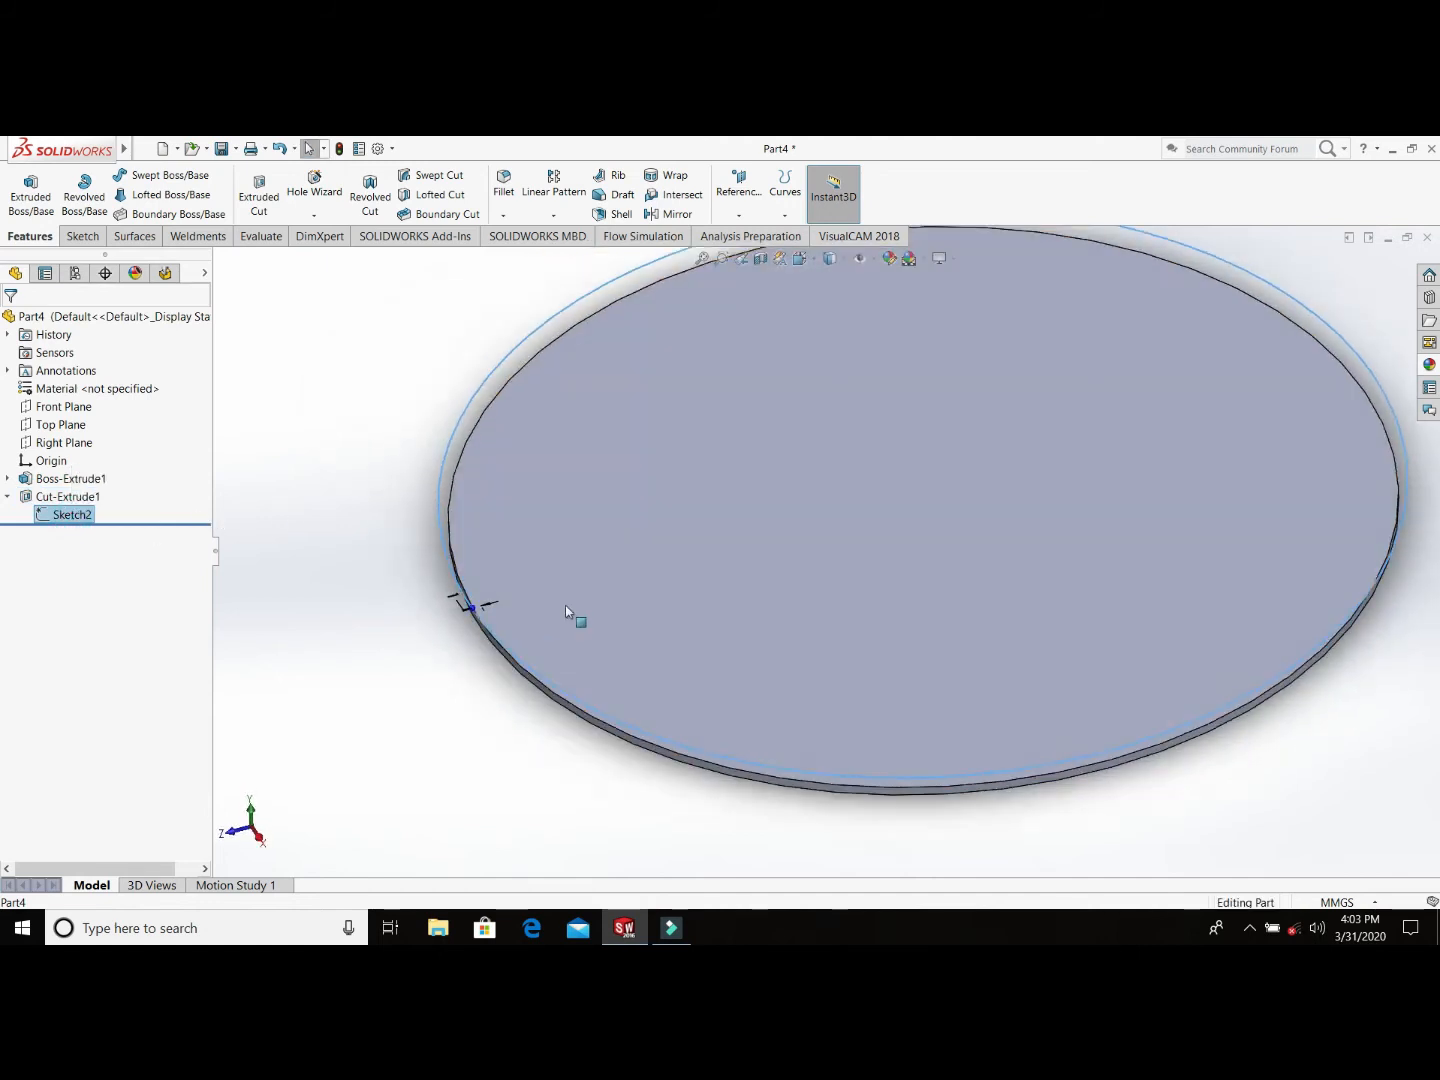
scroll(481, 601, "down", 5)
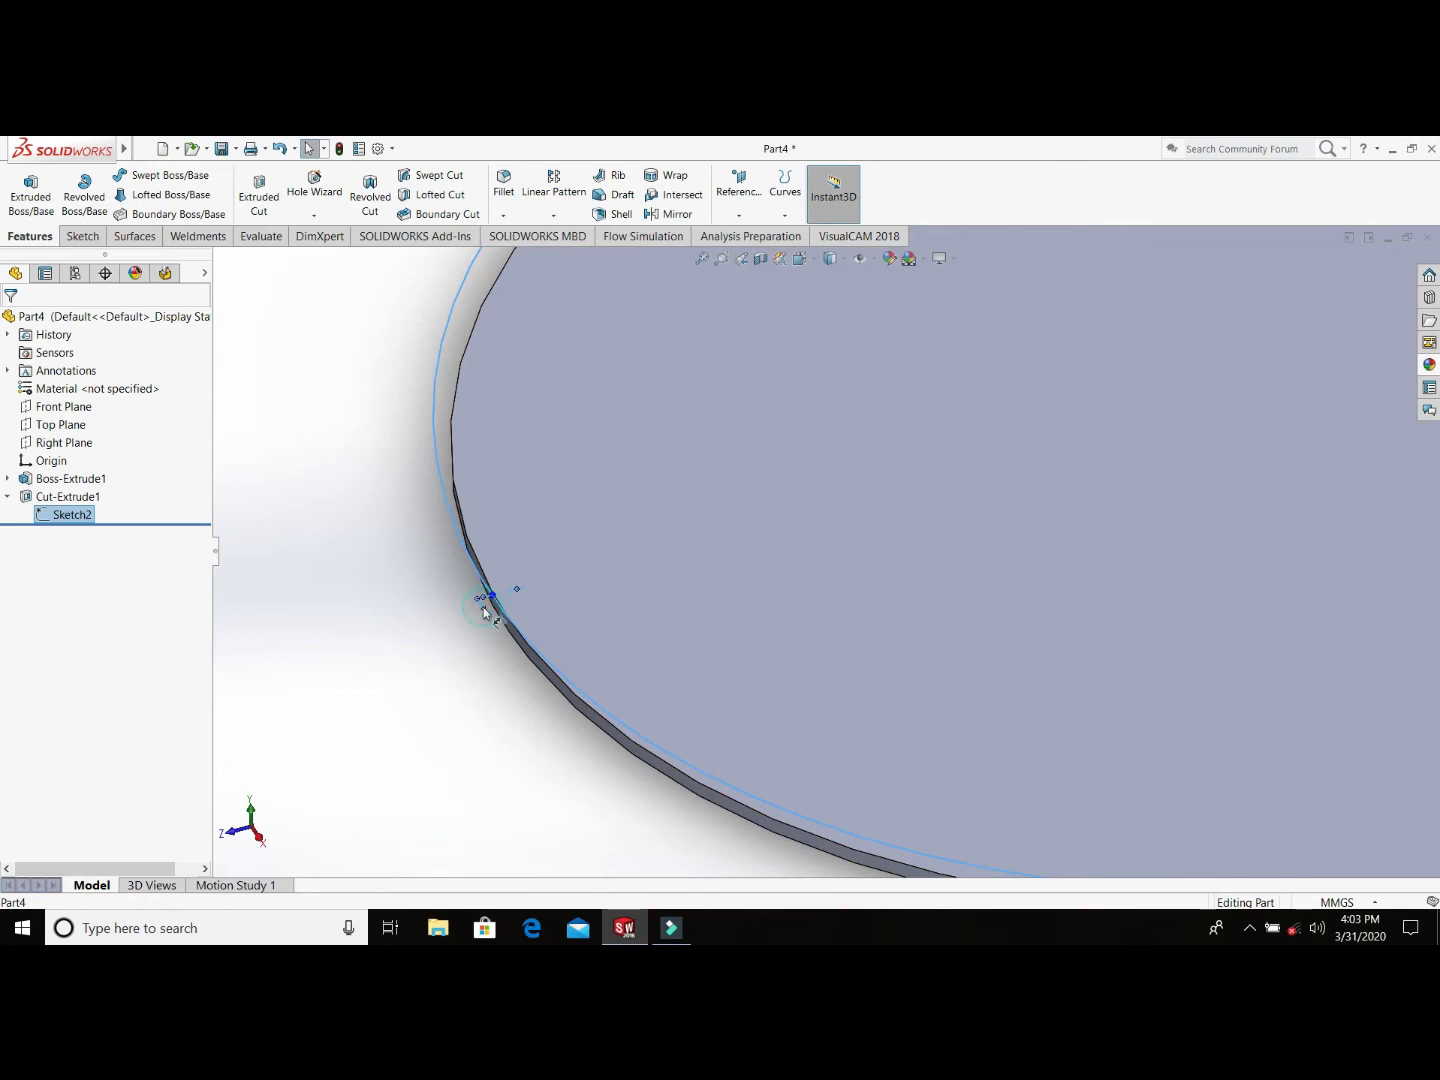
double_click(483, 610)
type("=")
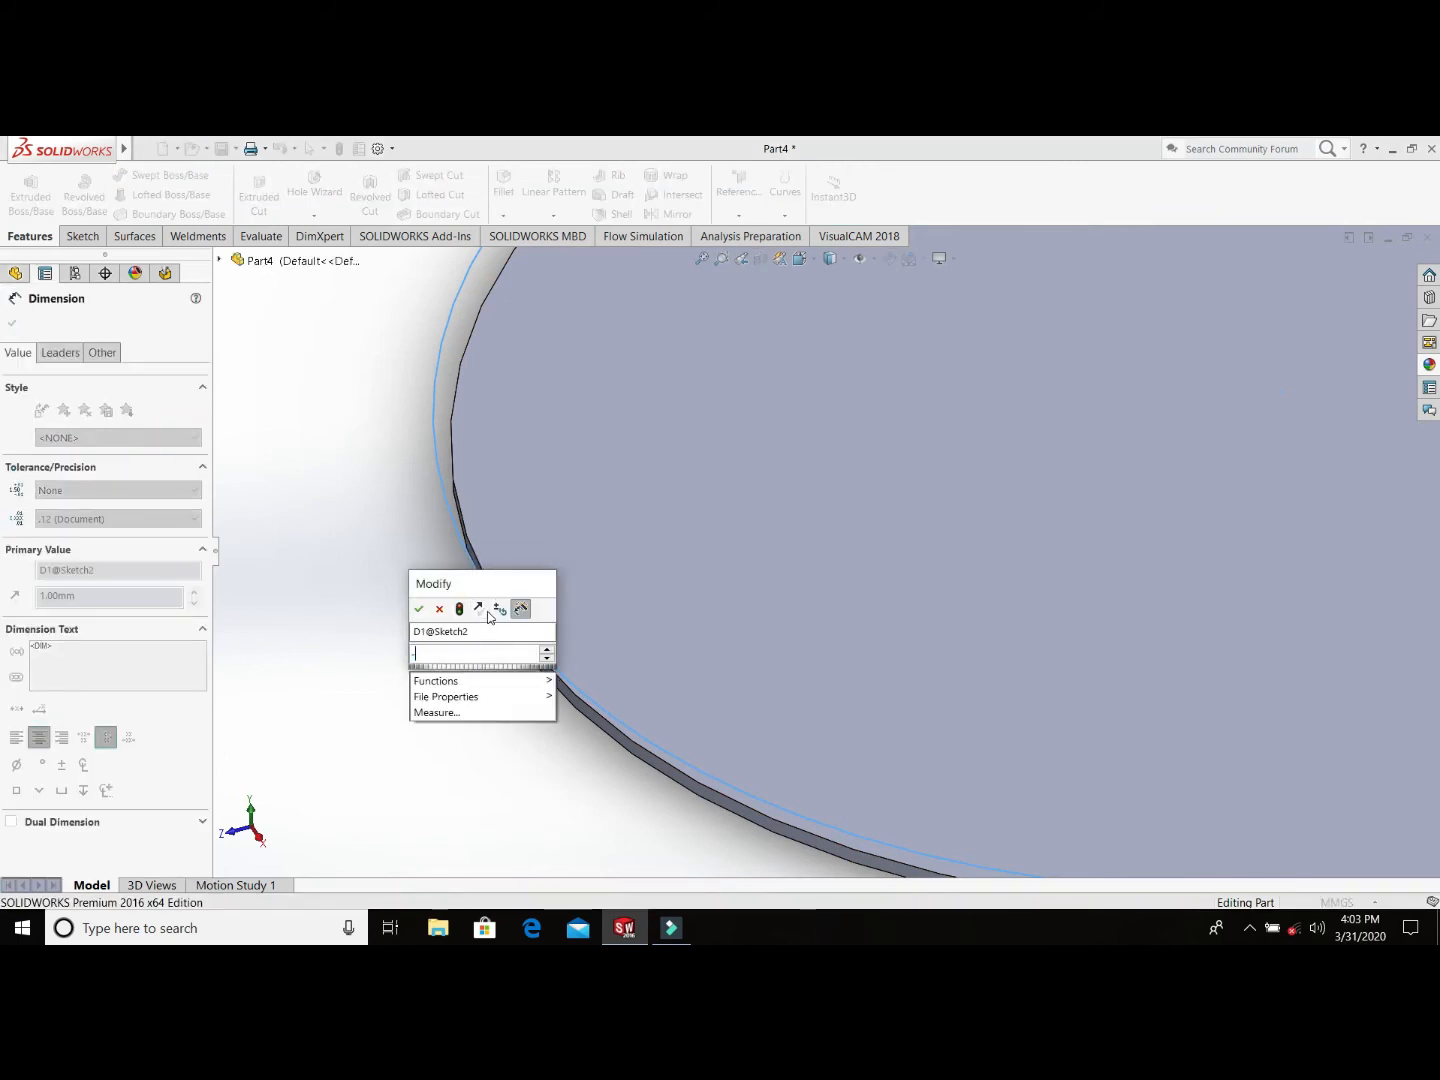
type("1")
key("Return")
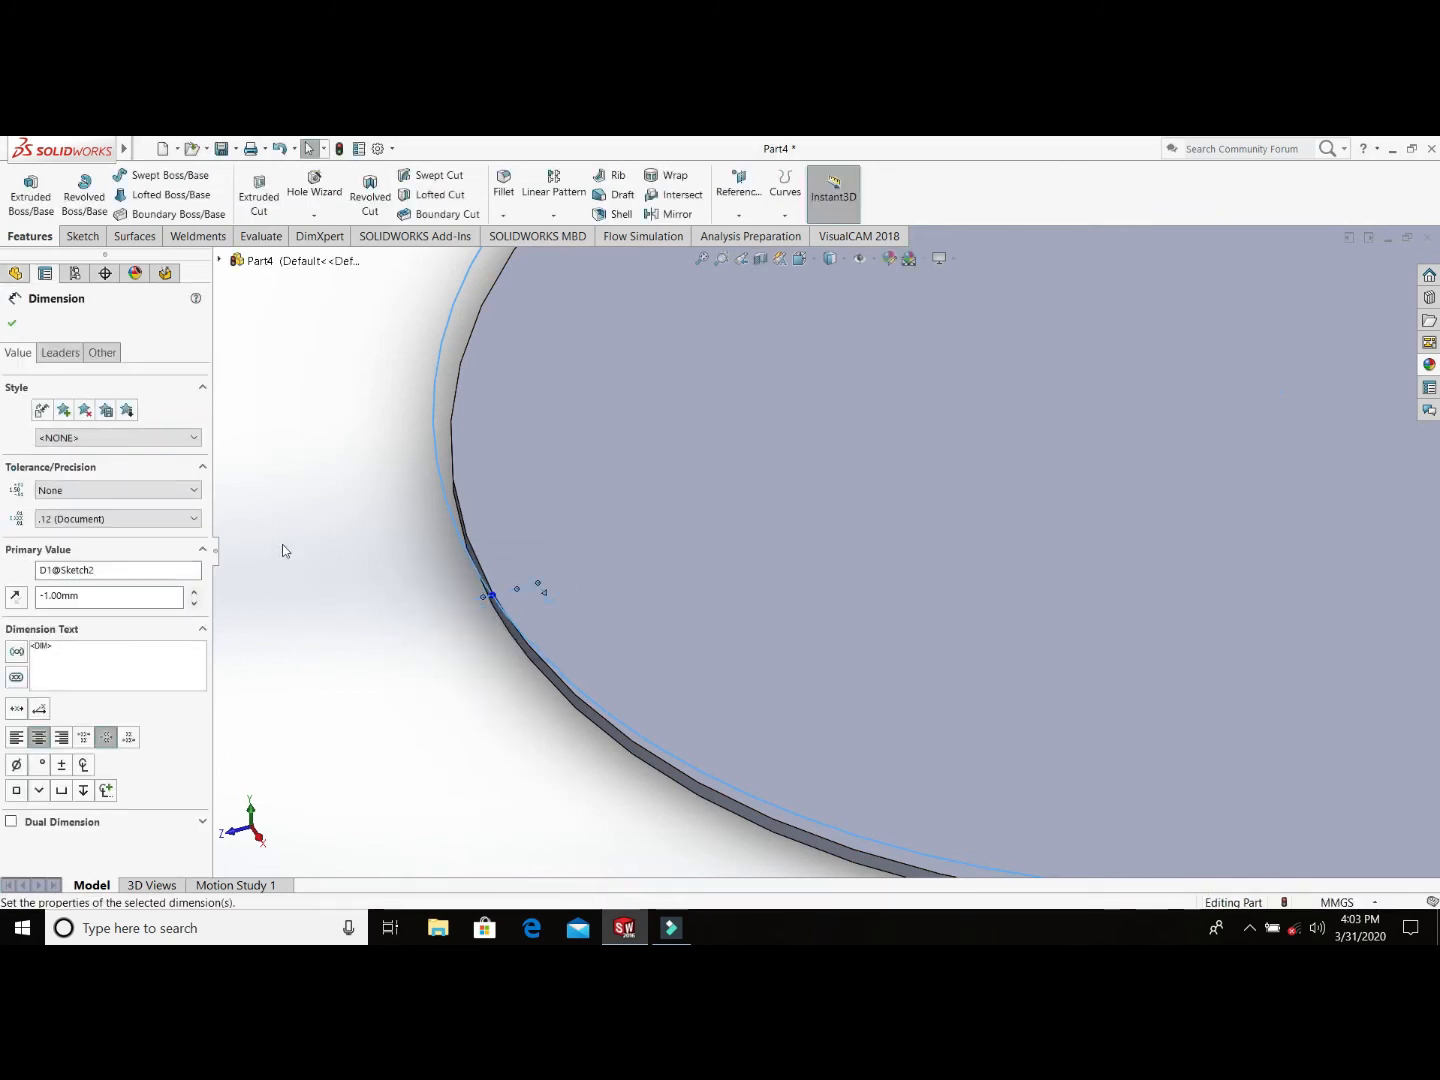
left_click(12, 323)
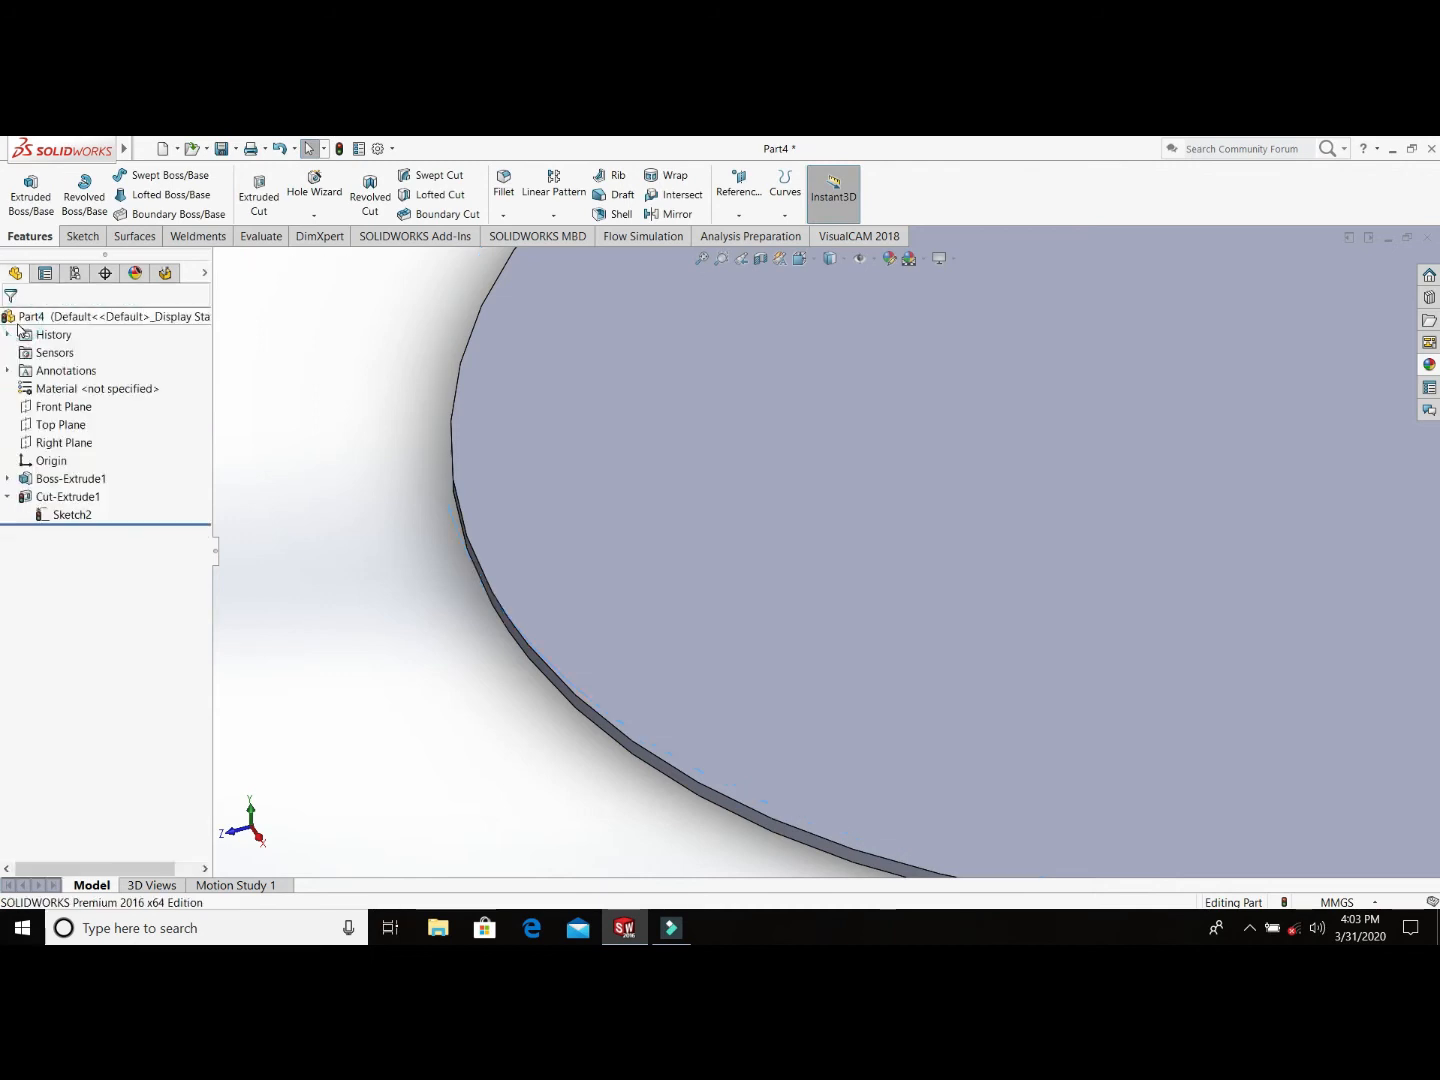
left_click(338, 149)
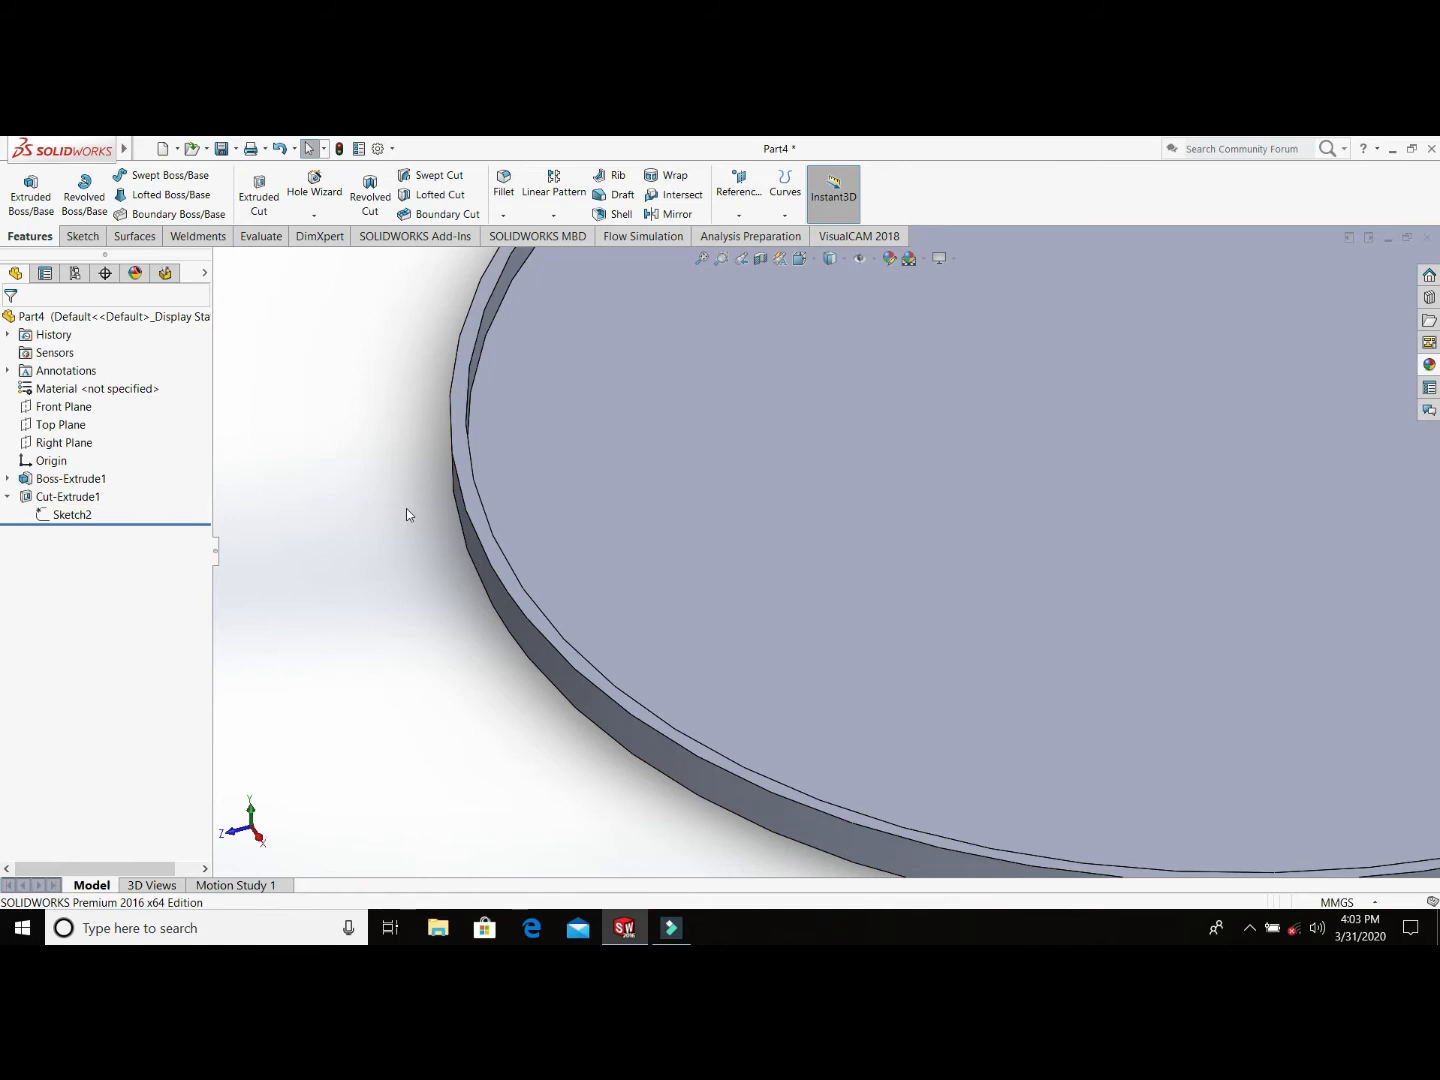
Step: Fillet the outer bottom edge of the disc with a symmetric 3 mm radius
left_click(407, 509)
scroll(412, 525, "up", 5)
middle_click_drag(750, 622, 750, 613)
middle_click_drag(757, 402, 728, 481)
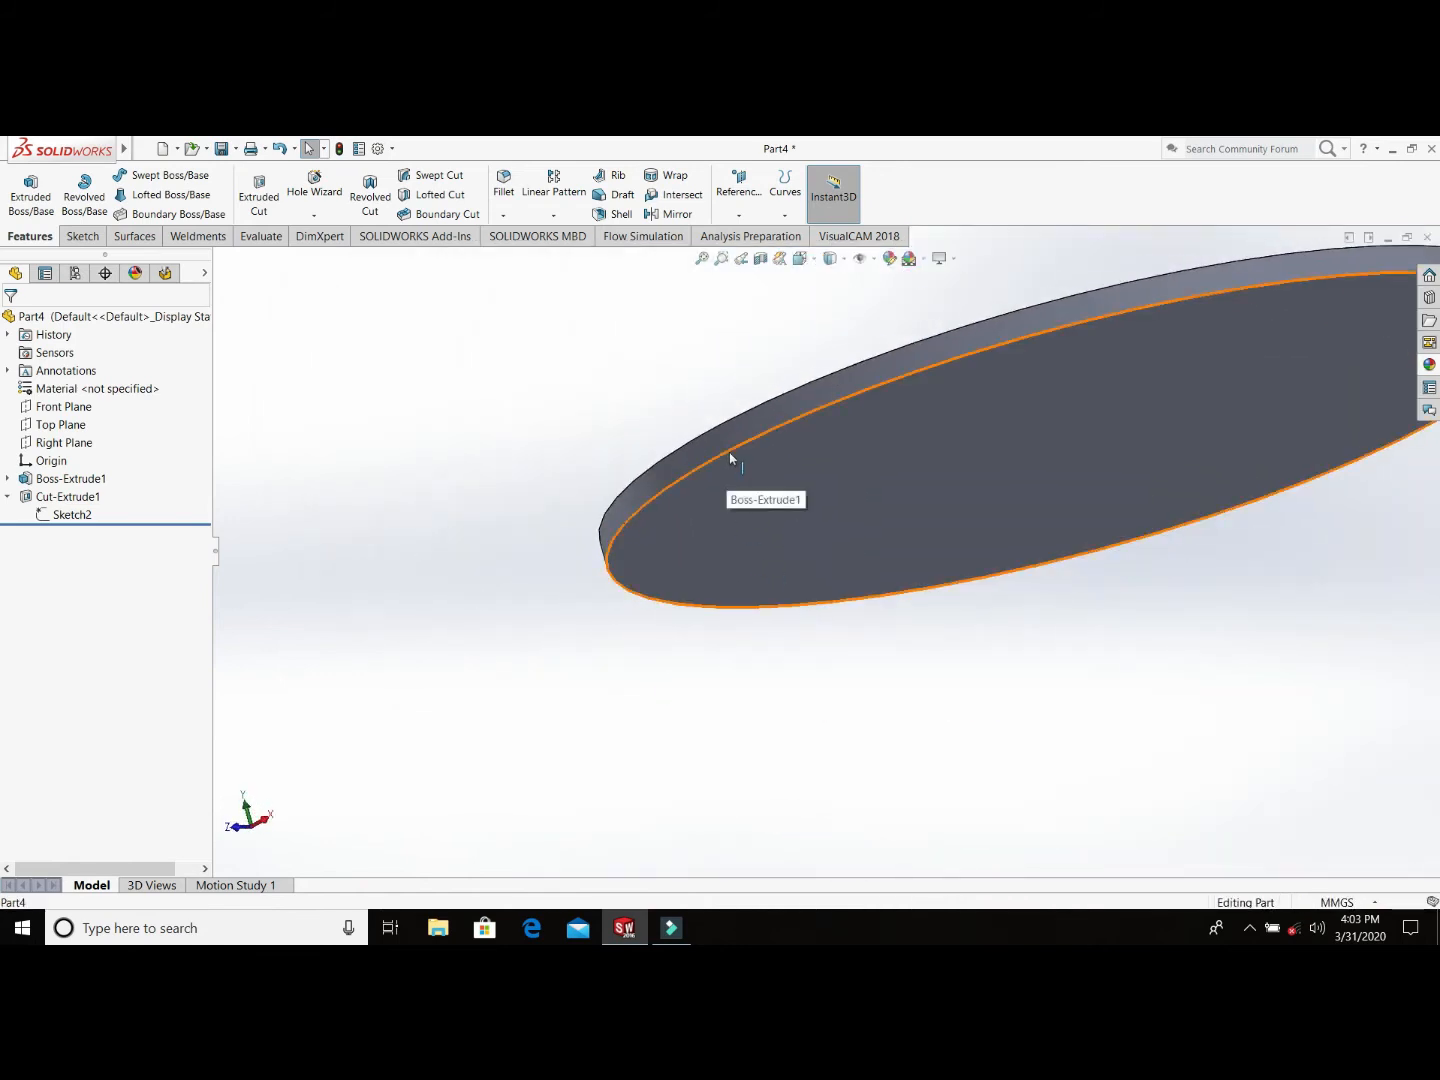
left_click(731, 460)
left_click(845, 409)
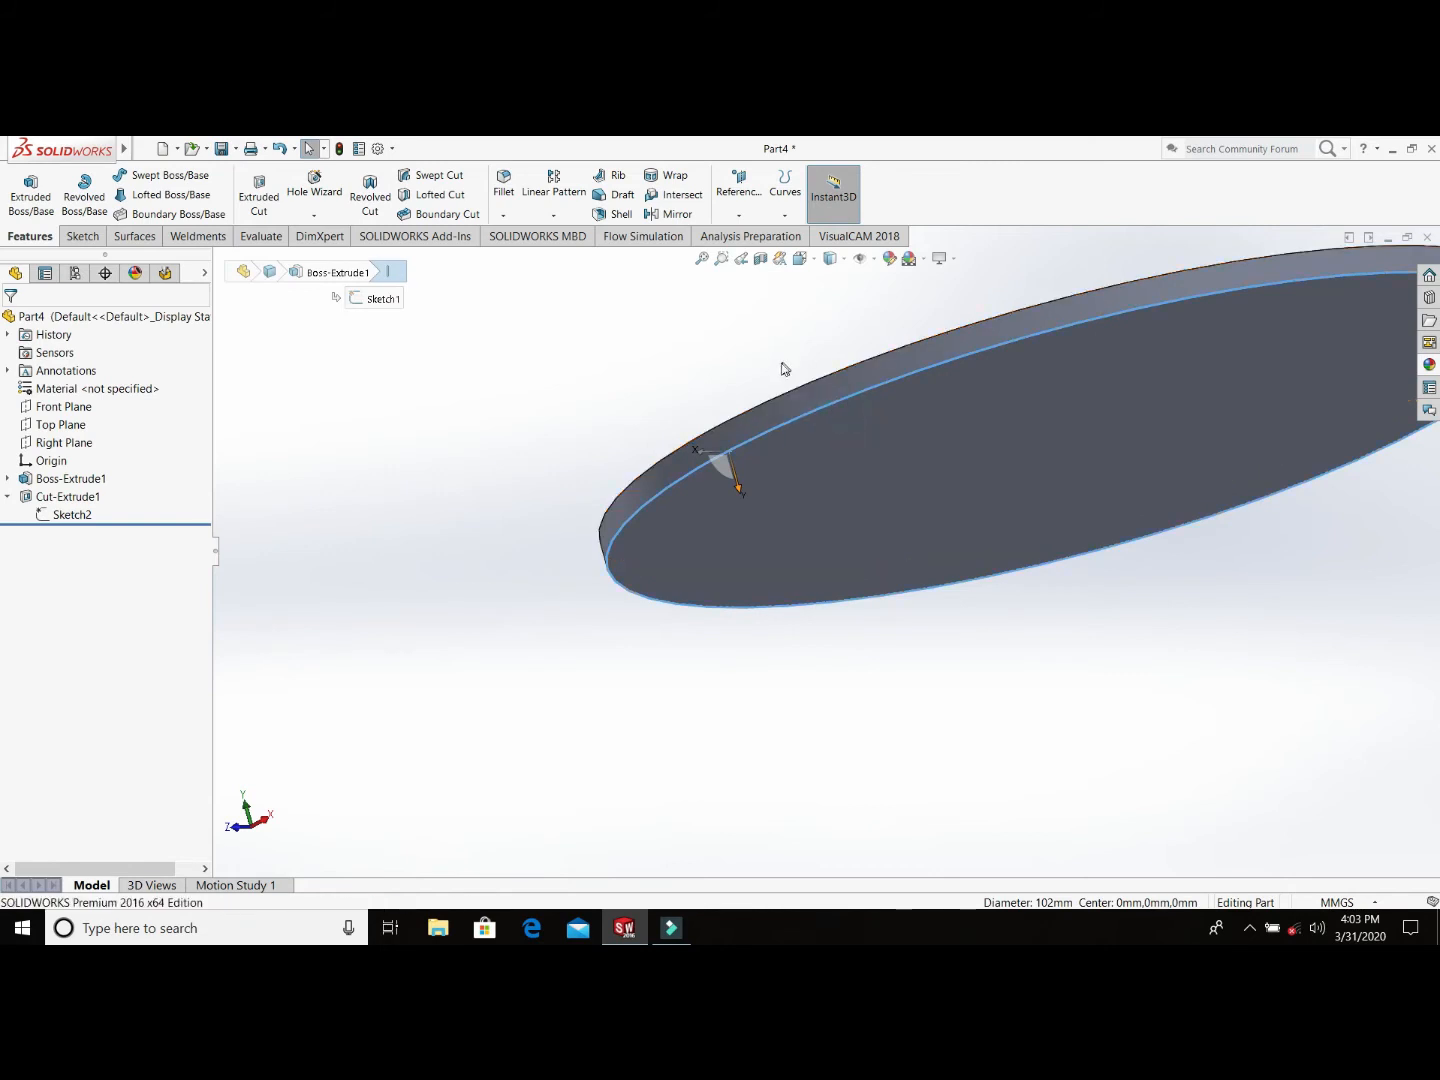
middle_click_drag(761, 400, 793, 560)
scroll(791, 509, "up", 4)
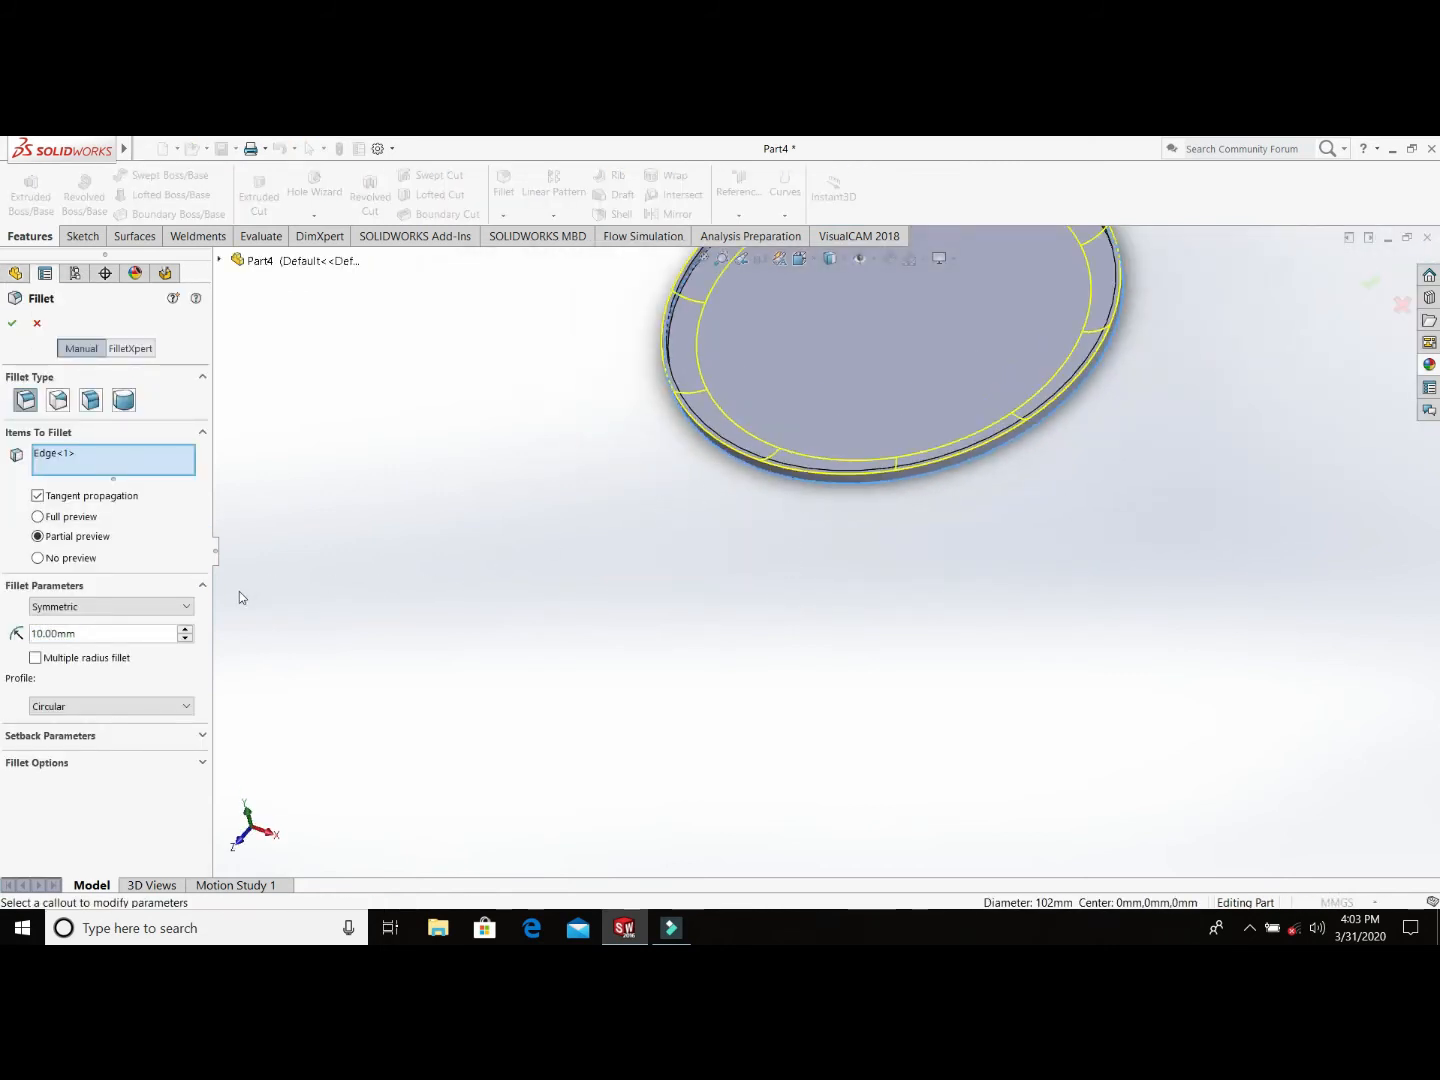
middle_click_drag(440, 575, 458, 473)
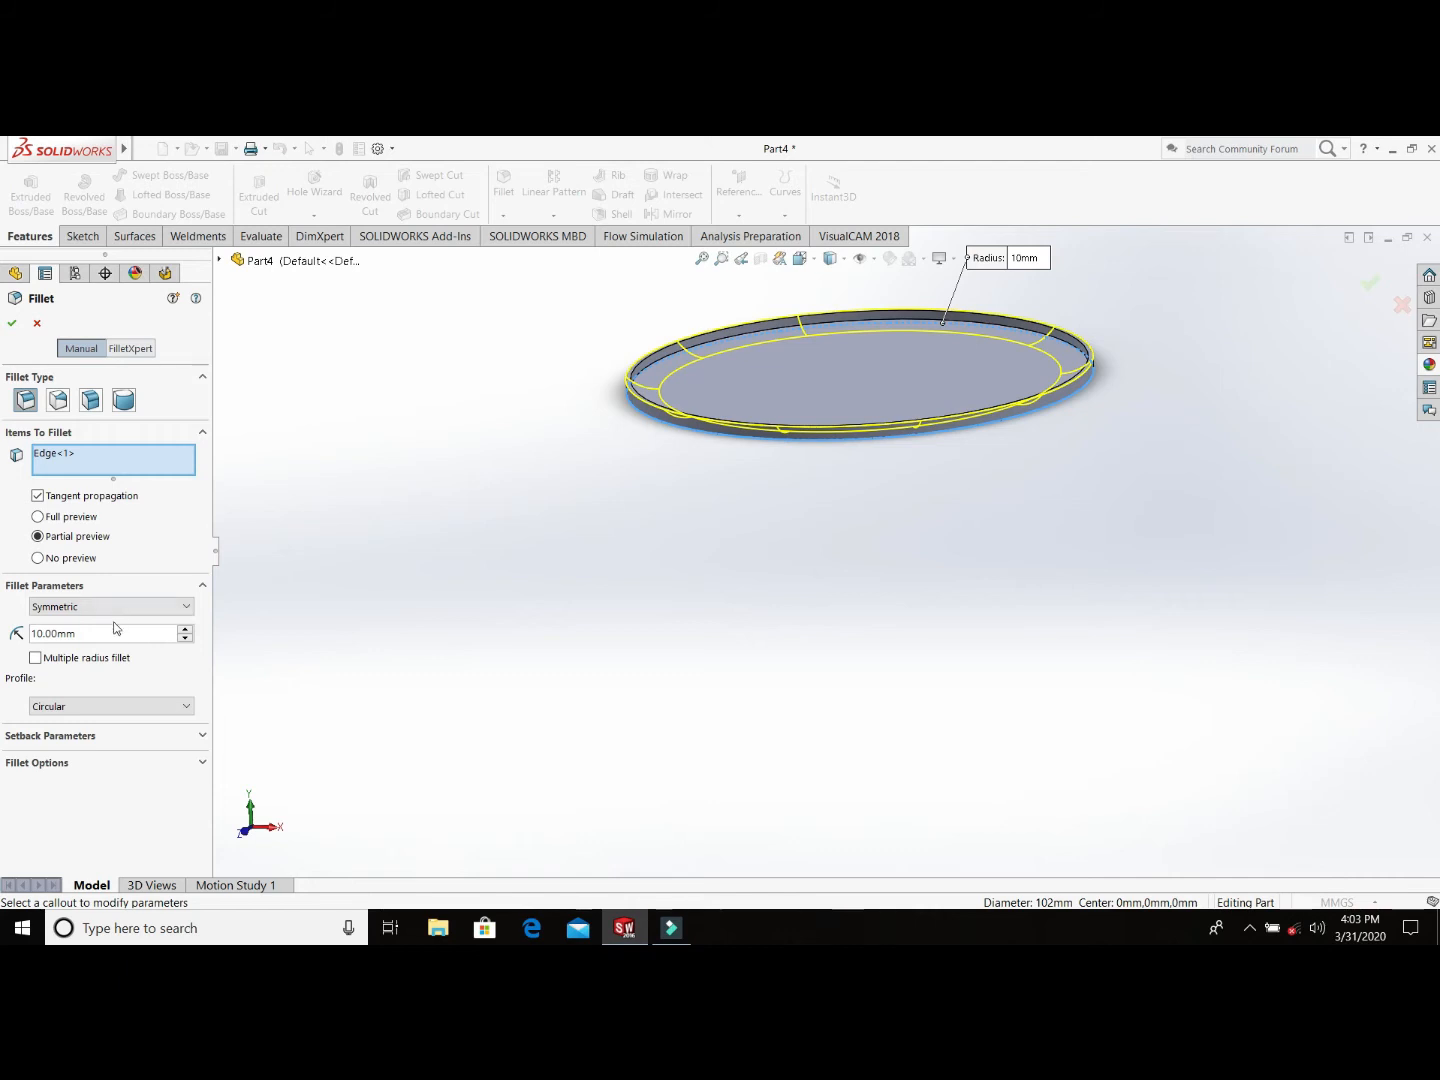
type("5")
key("Return")
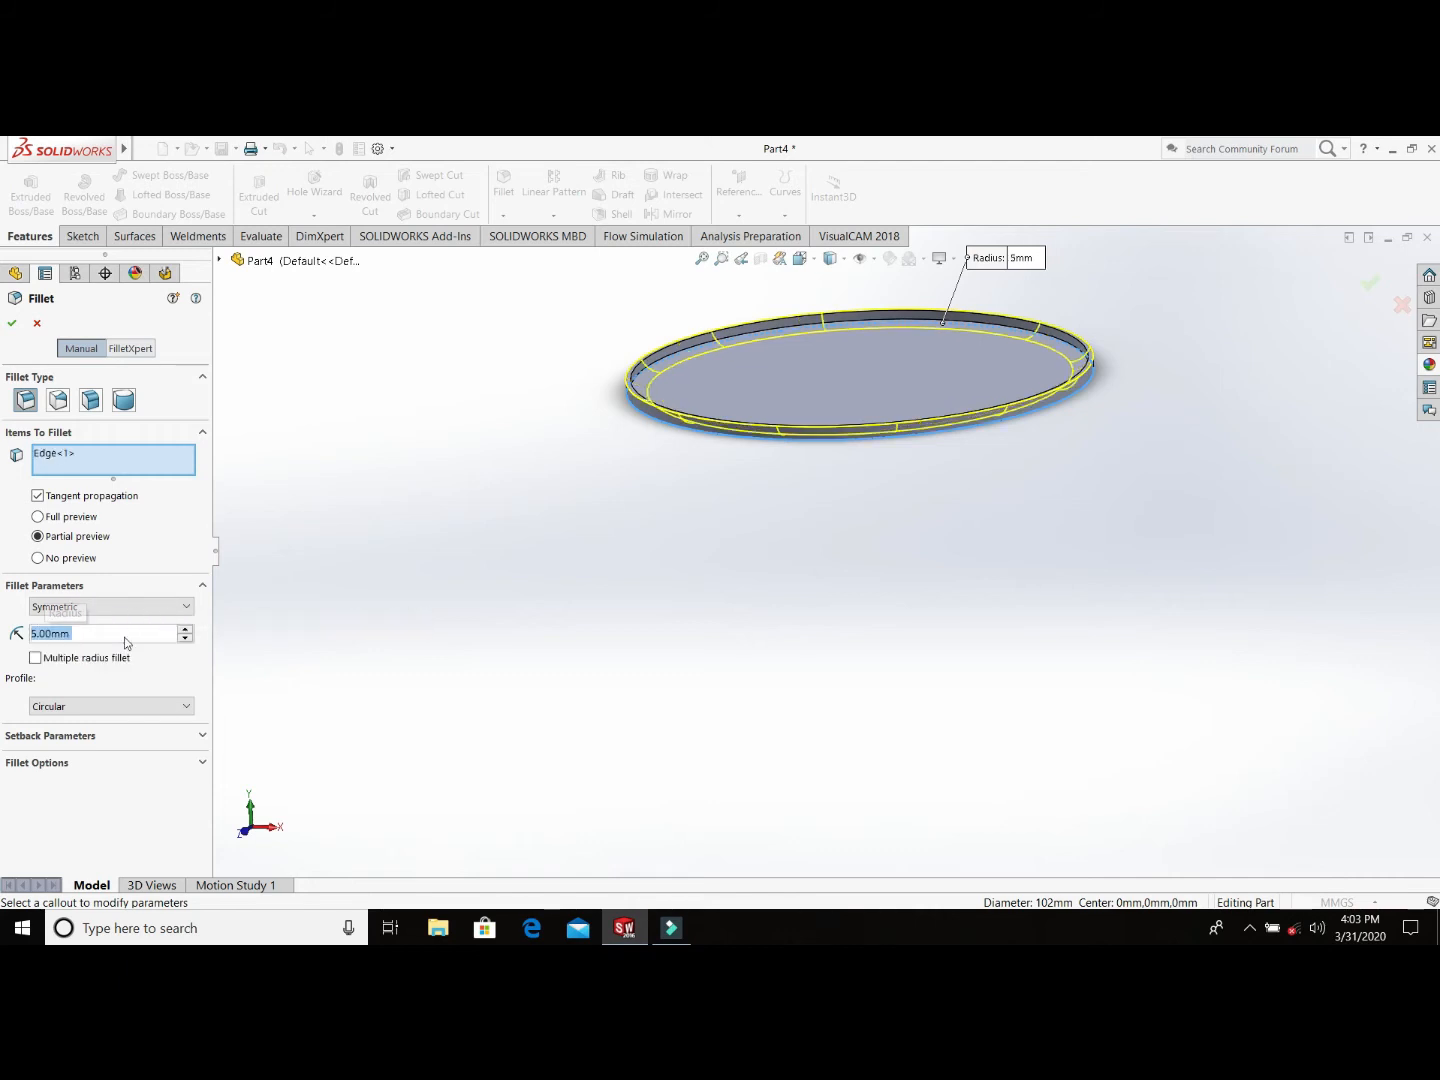
middle_click_drag(931, 341, 761, 416)
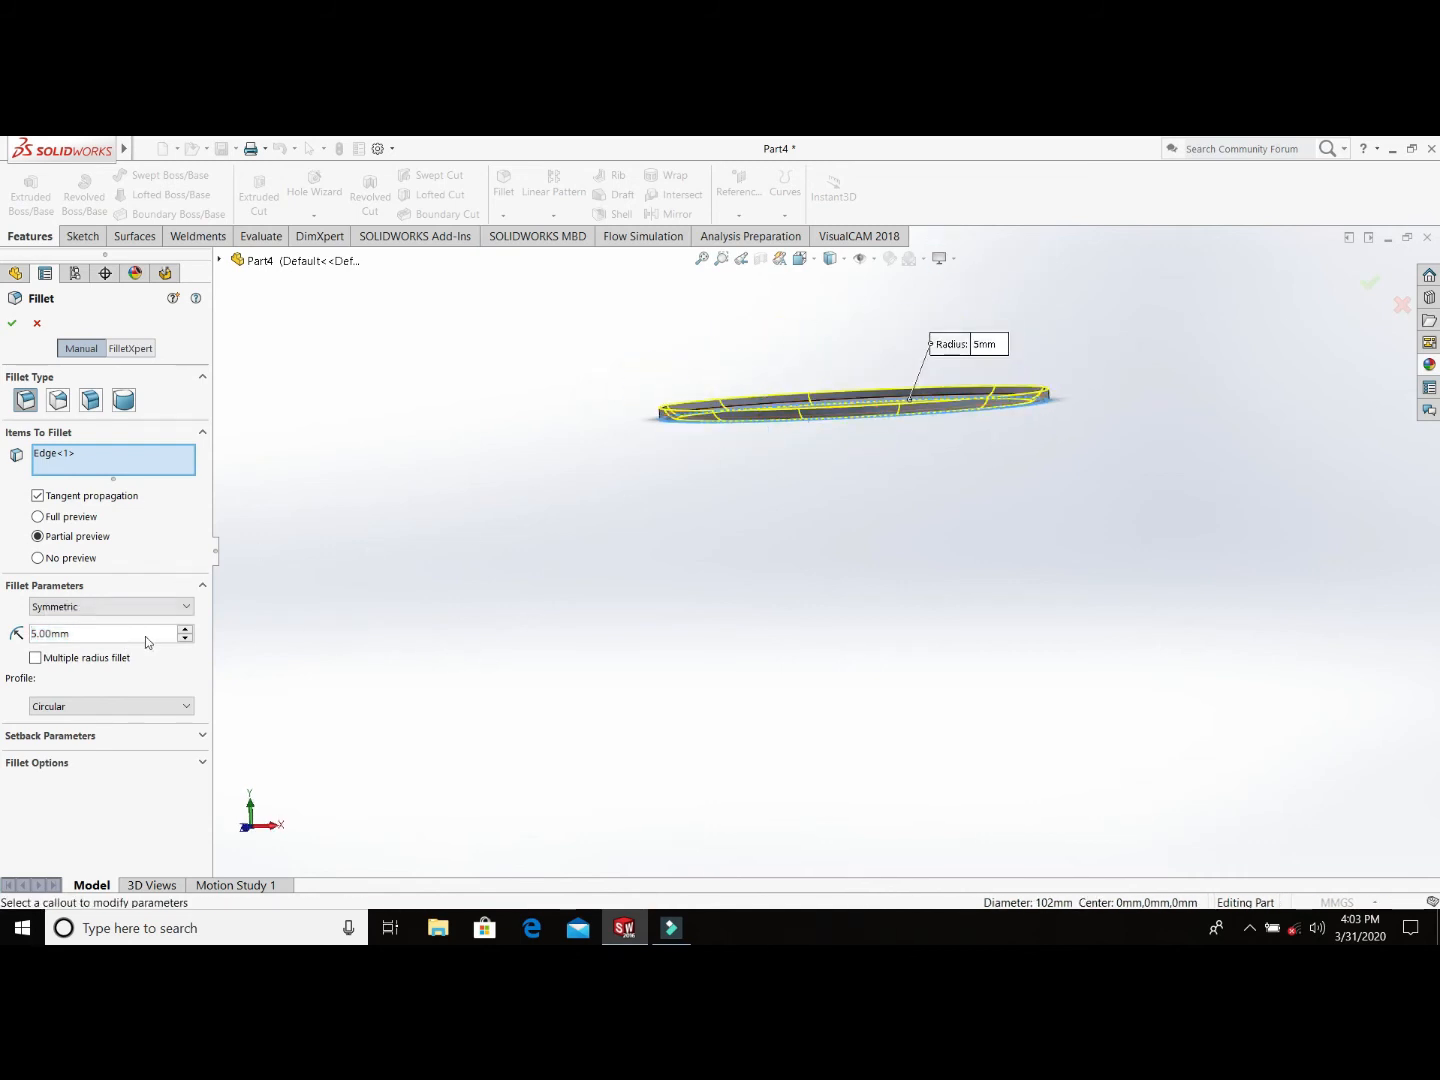
type("3")
key("Return")
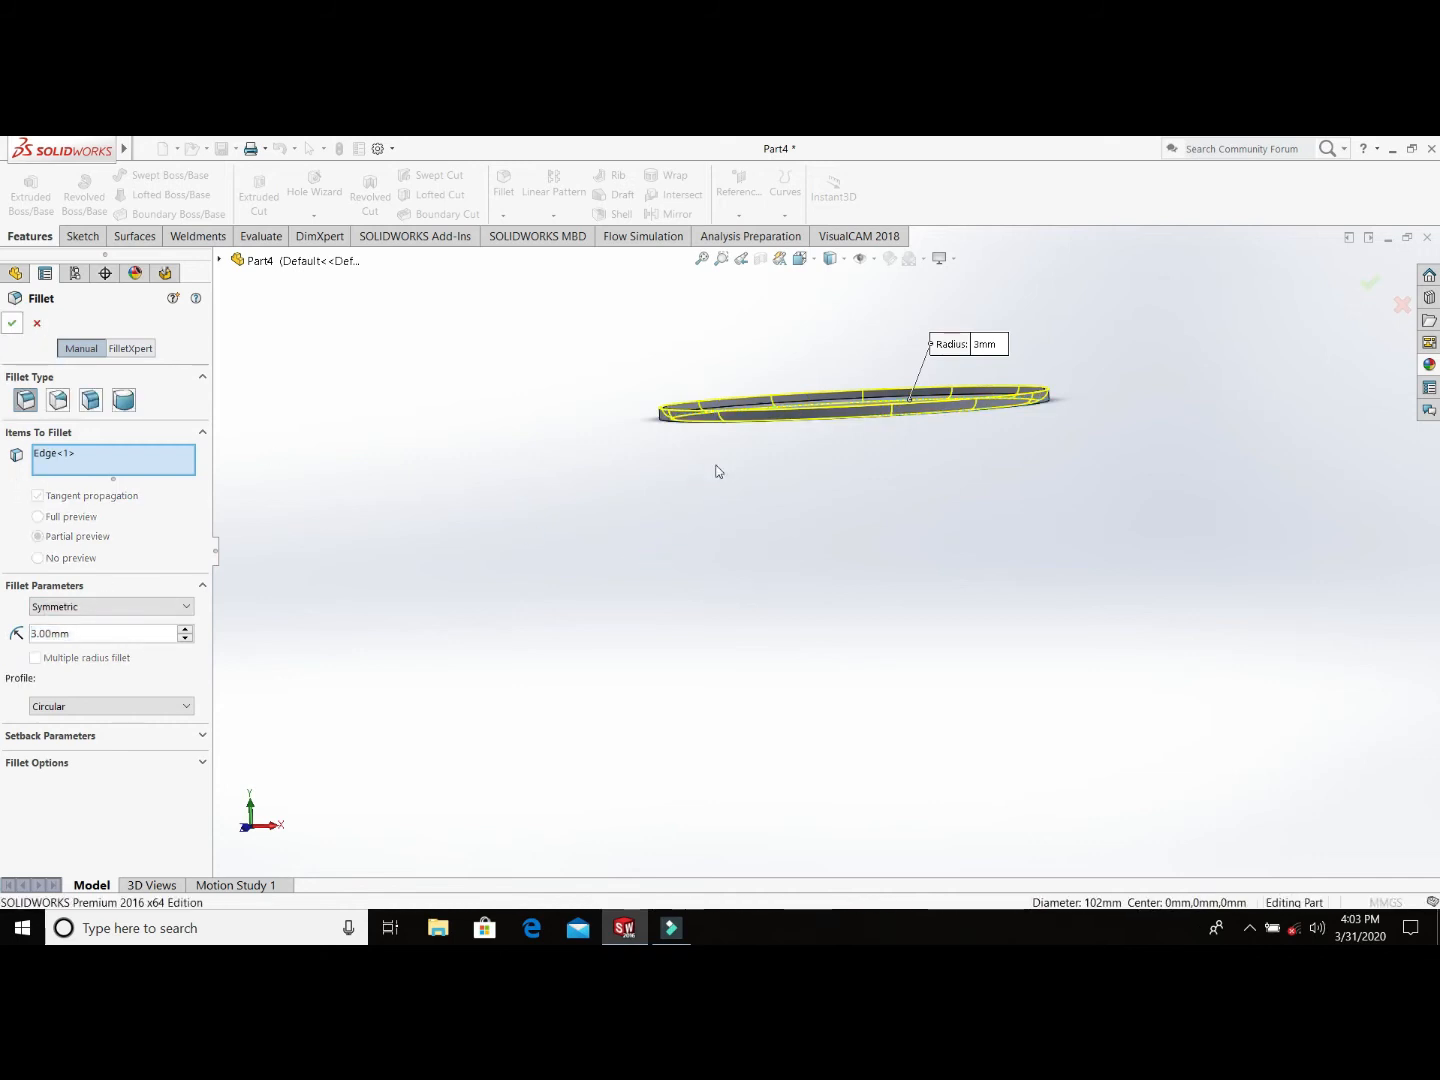
Step: Fillet the inner edge where the recess wall meets the floor with a 3 mm radius
middle_click_drag(723, 450, 694, 450)
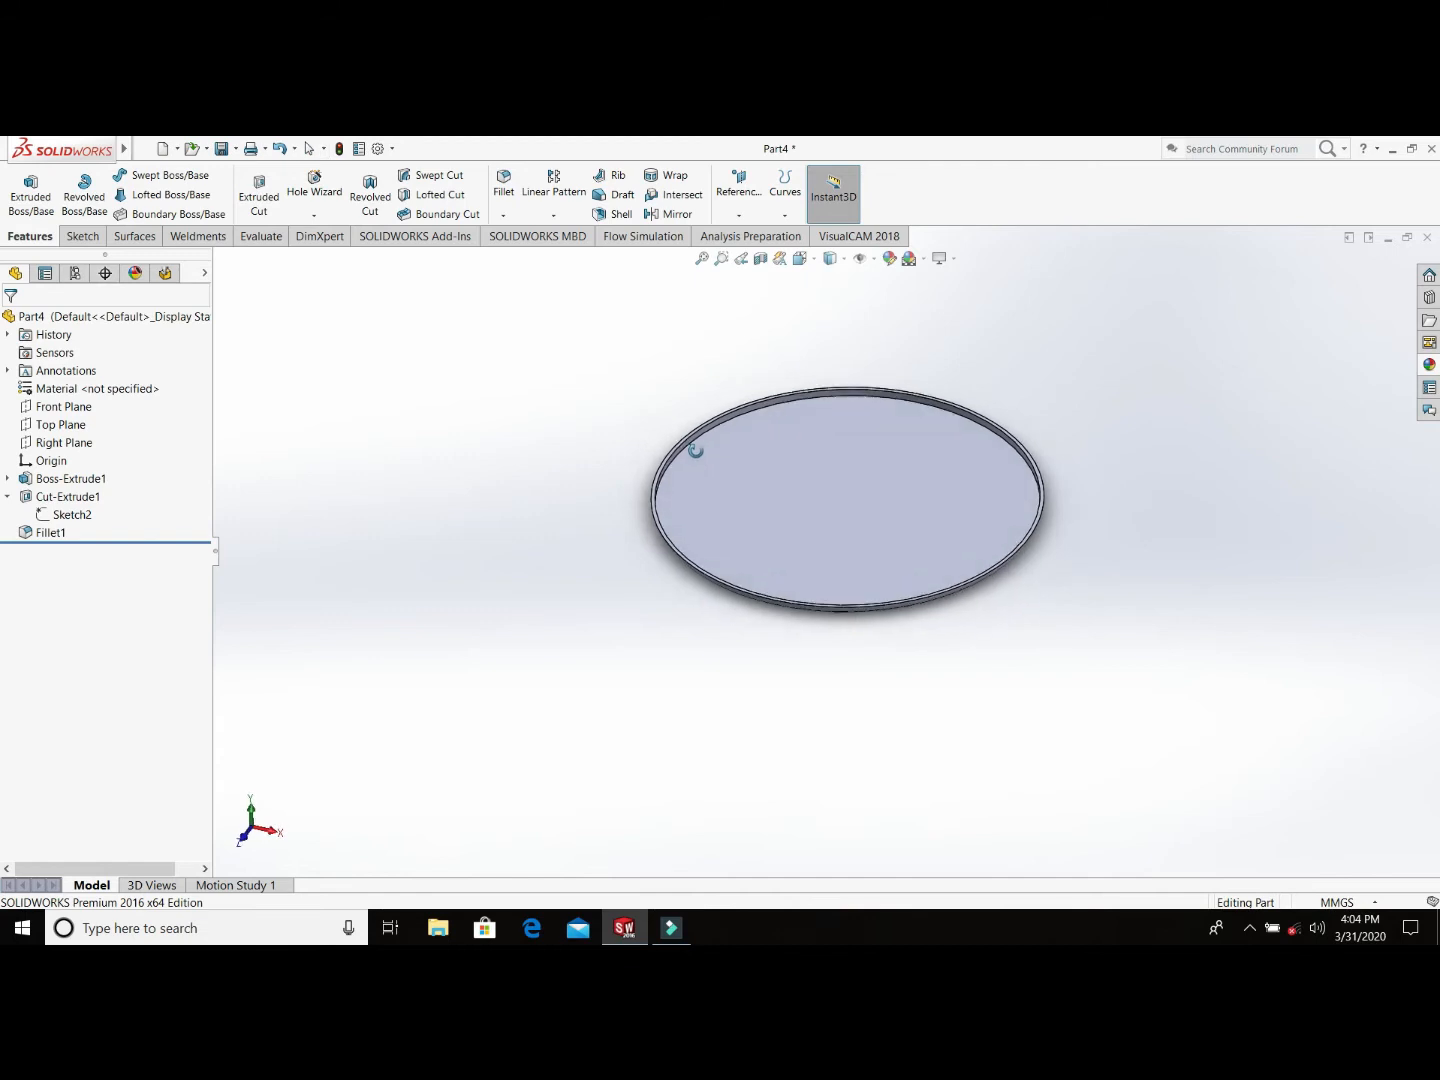
scroll(702, 465, "down", 5)
left_click(695, 485)
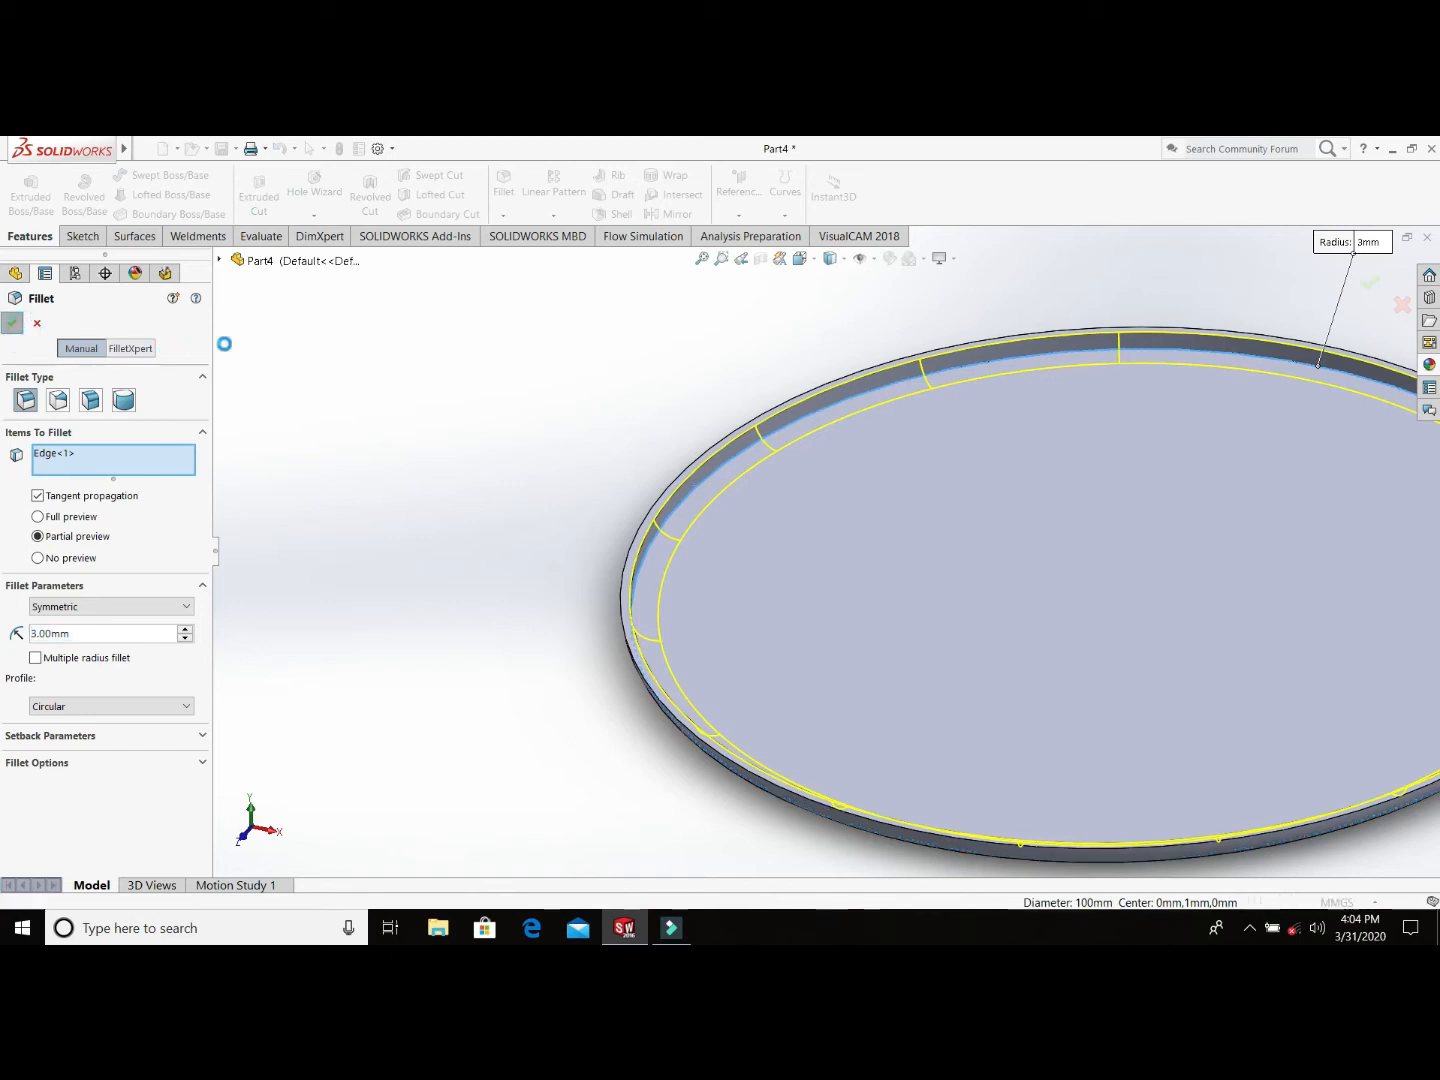
left_click(450, 491)
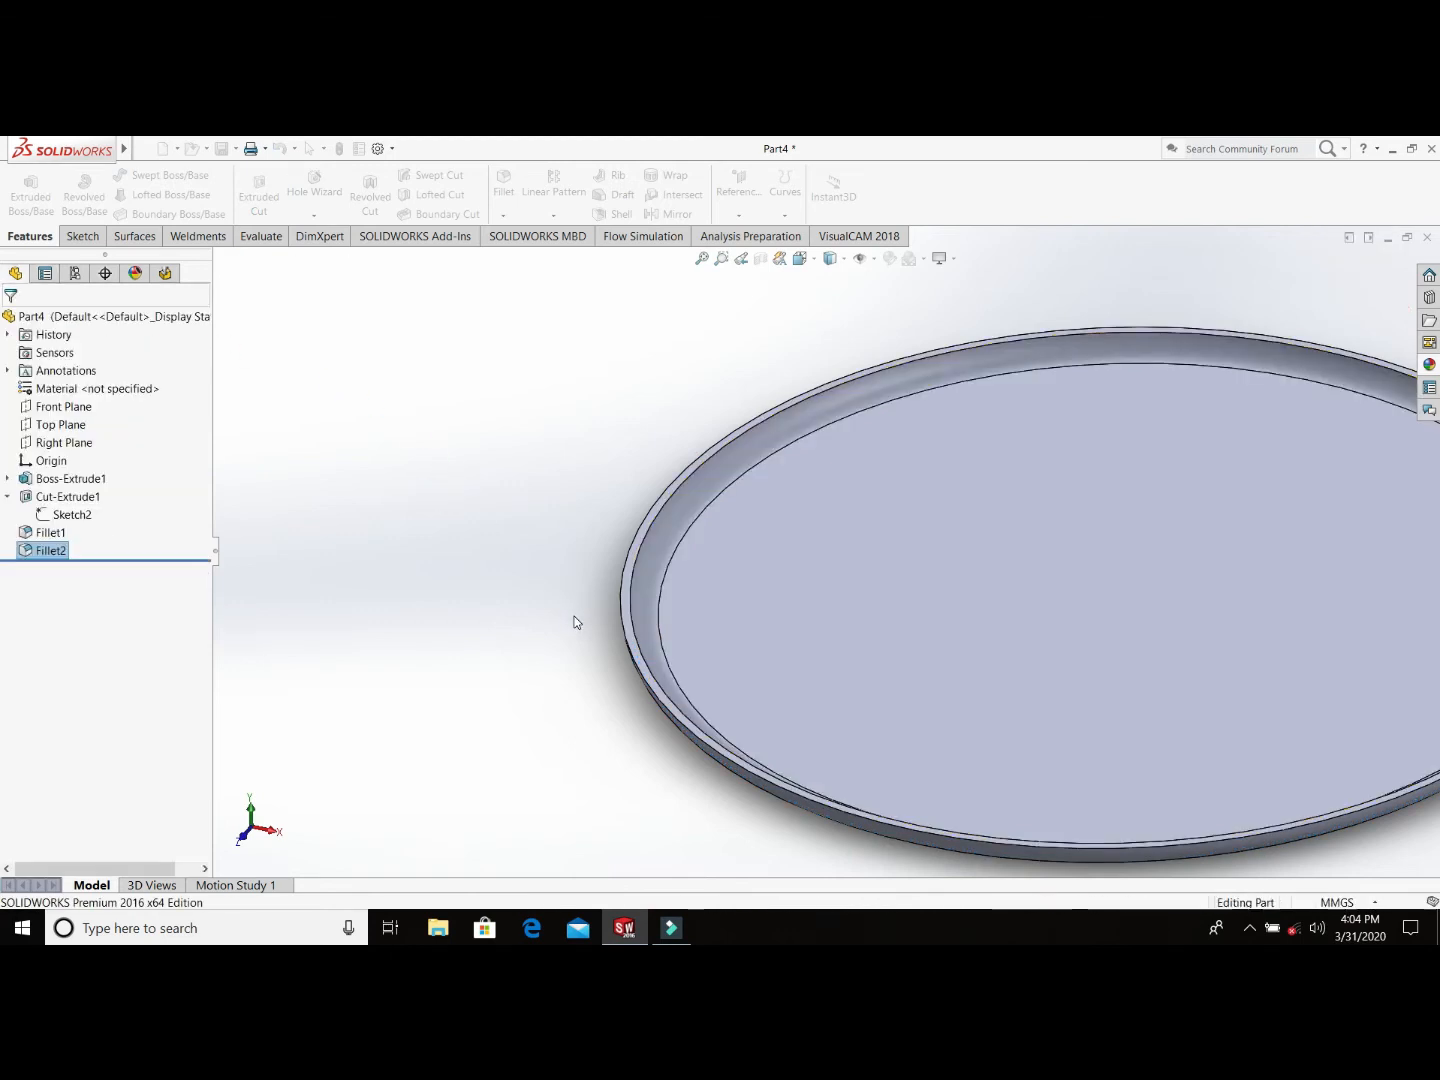
scroll(914, 757, "up", 3)
middle_click_drag(914, 757, 928, 792)
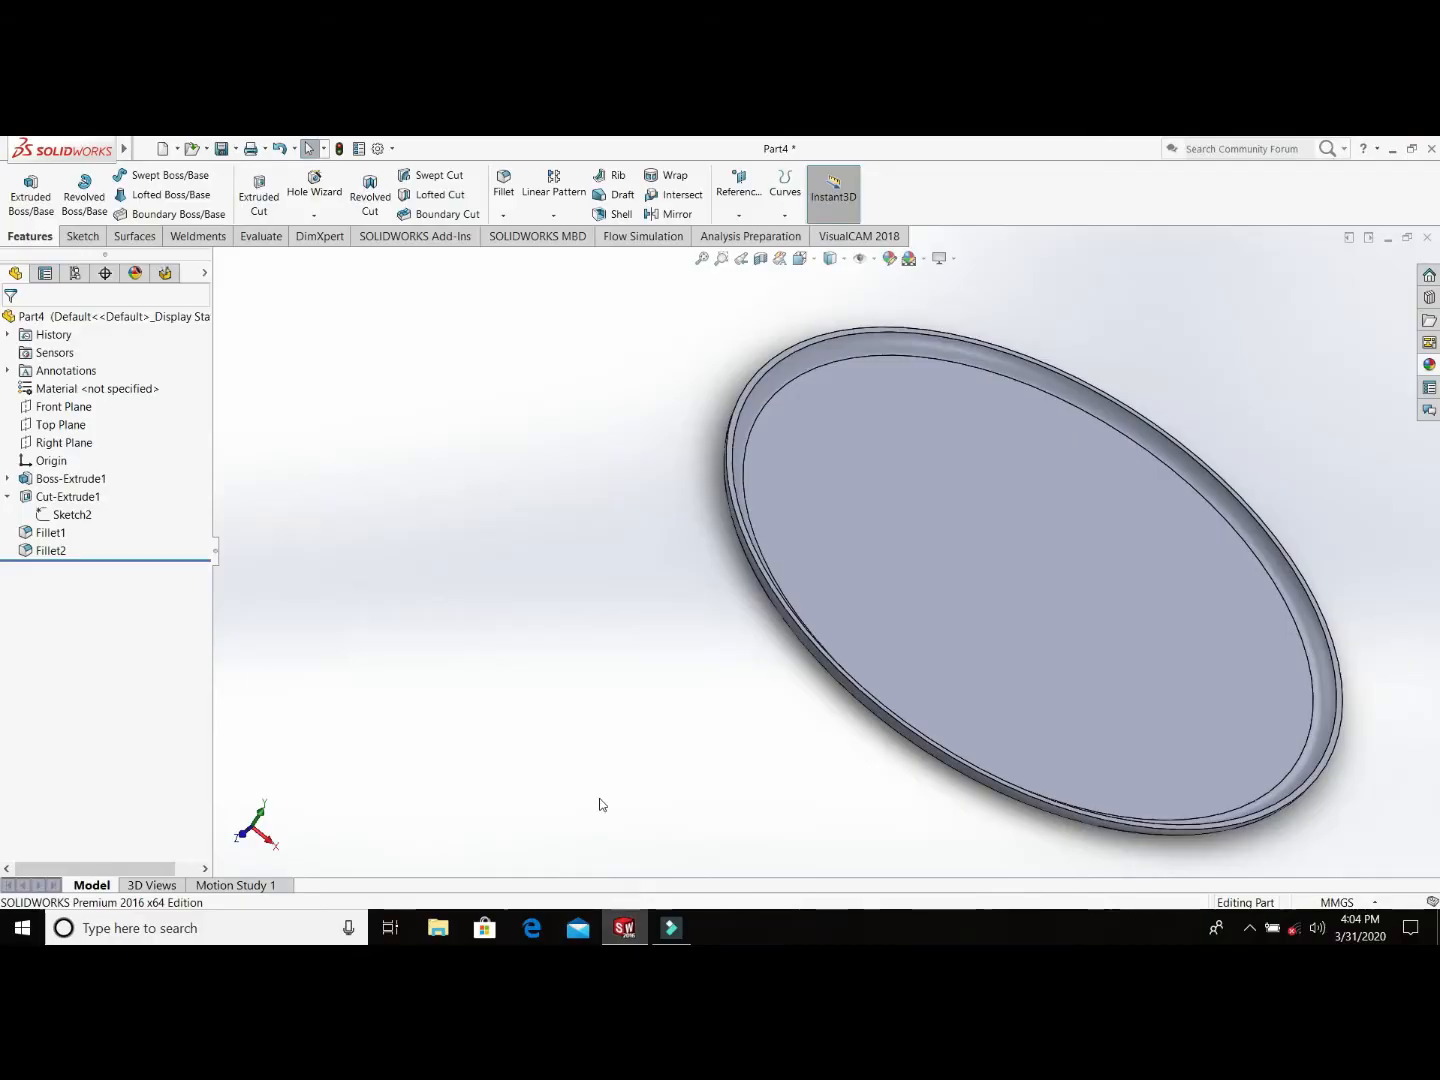
Step: Open BURNER FRAME.SLDPRT from the recent documents without using its stored CAM preferences
key("r")
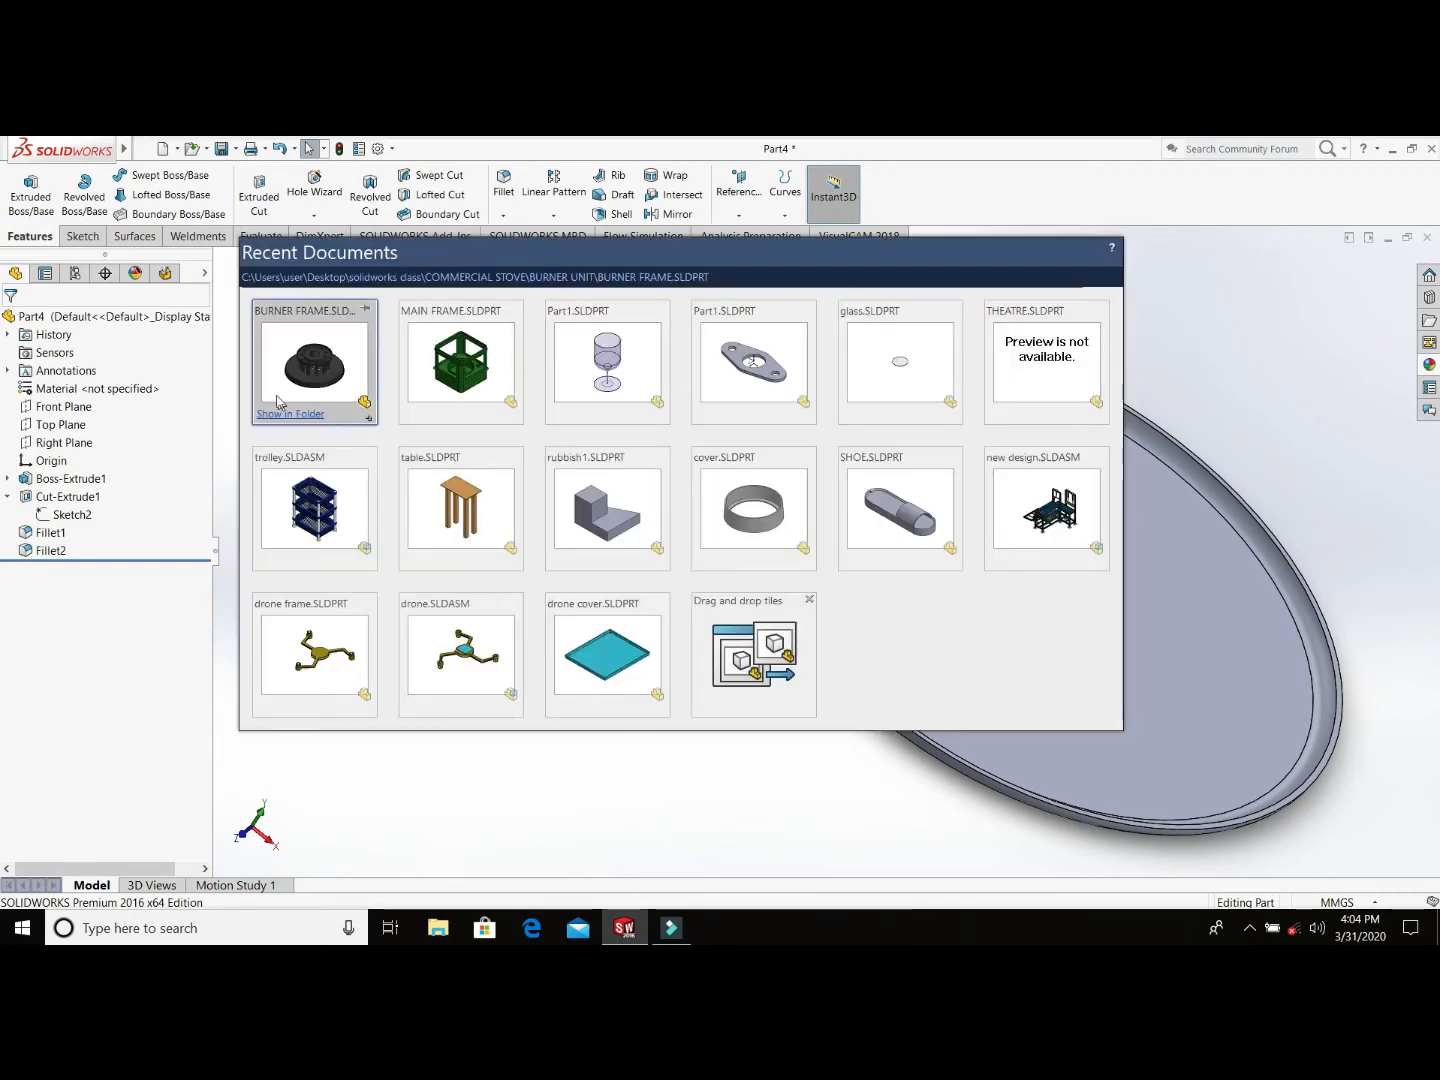
left_click(287, 351)
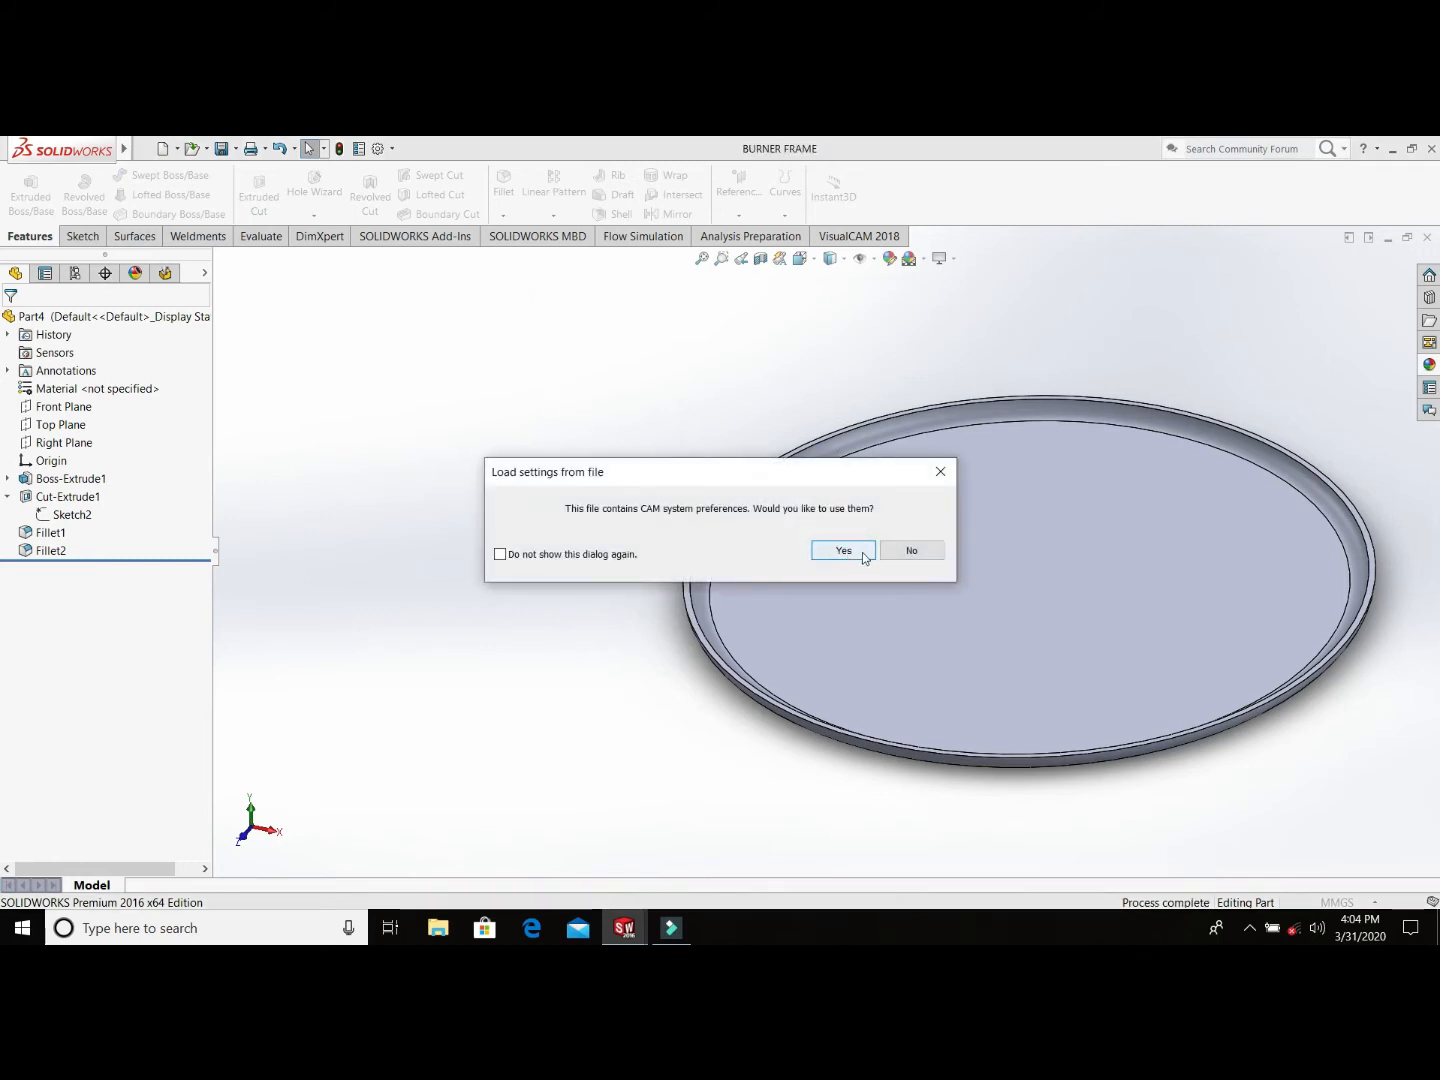
left_click(897, 553)
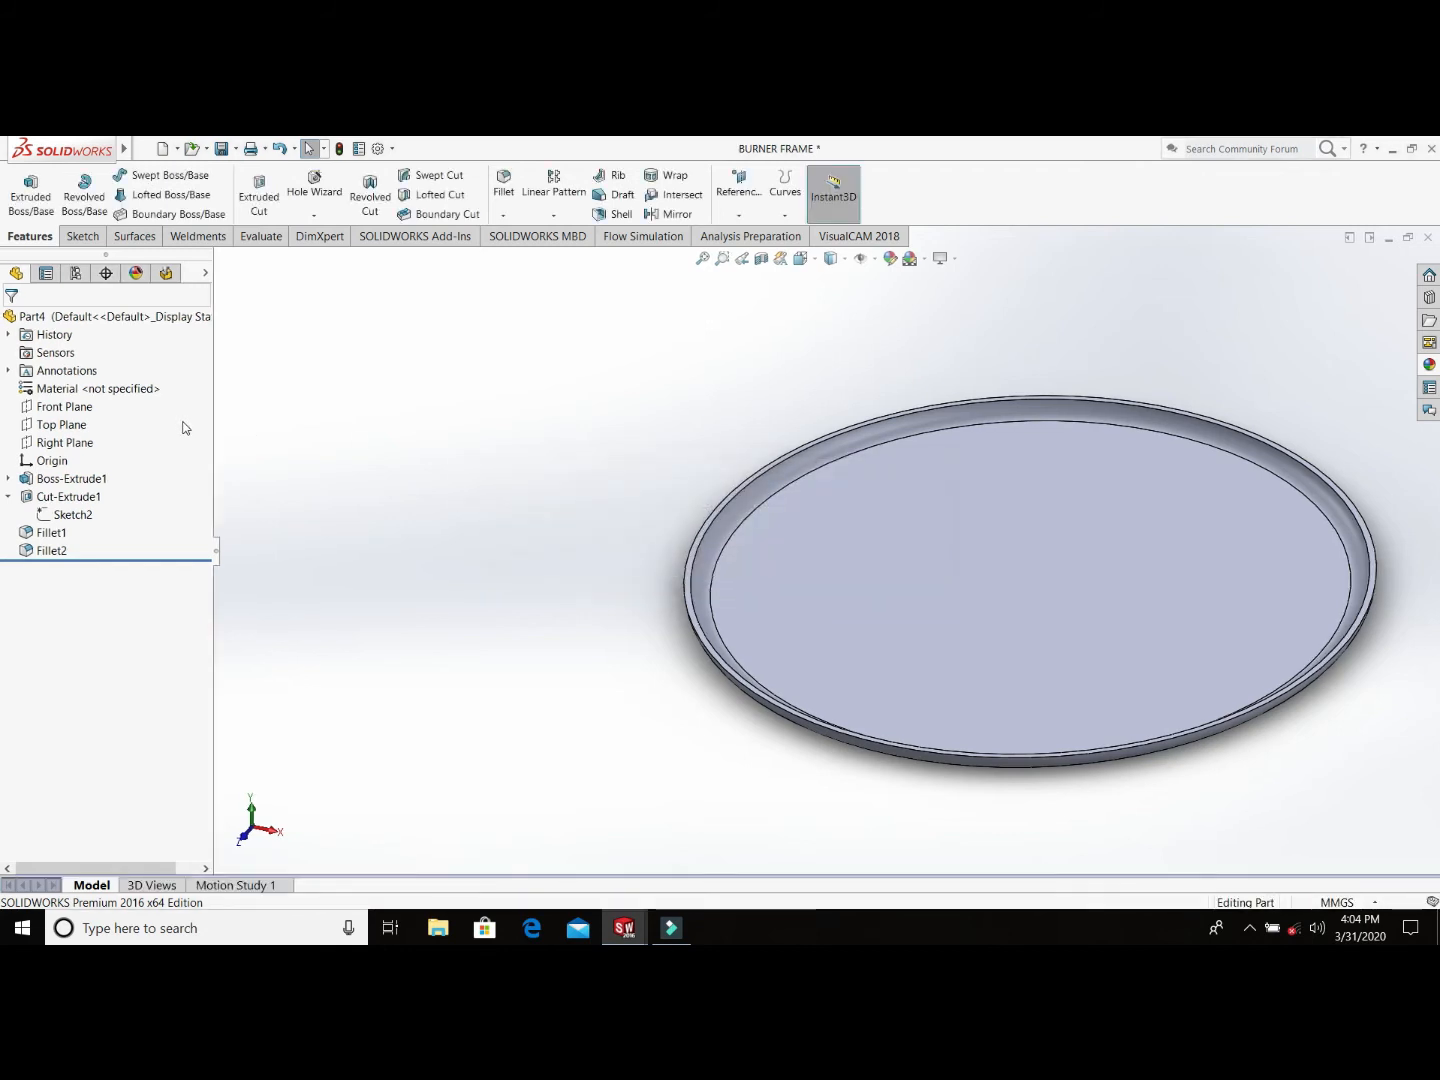
left_click(16, 275)
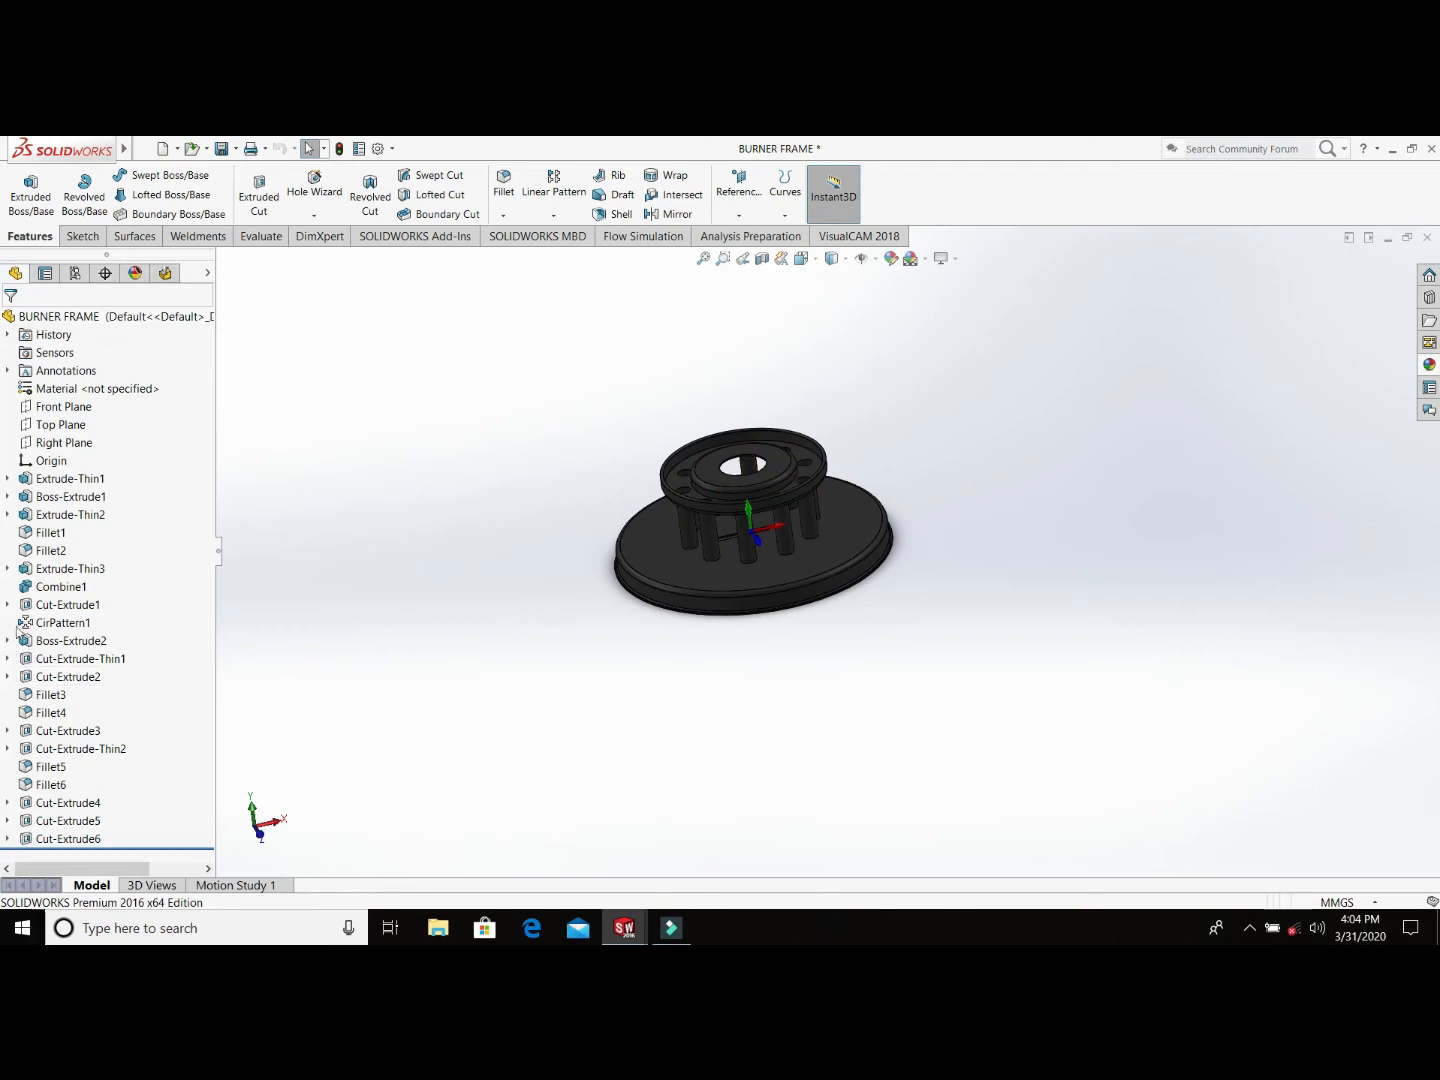
Step: Examine the Extrude-Thin3 feature and the ring of holes on the burner frame from above, and return to Part4
left_click(34, 568)
key("ctrl+8")
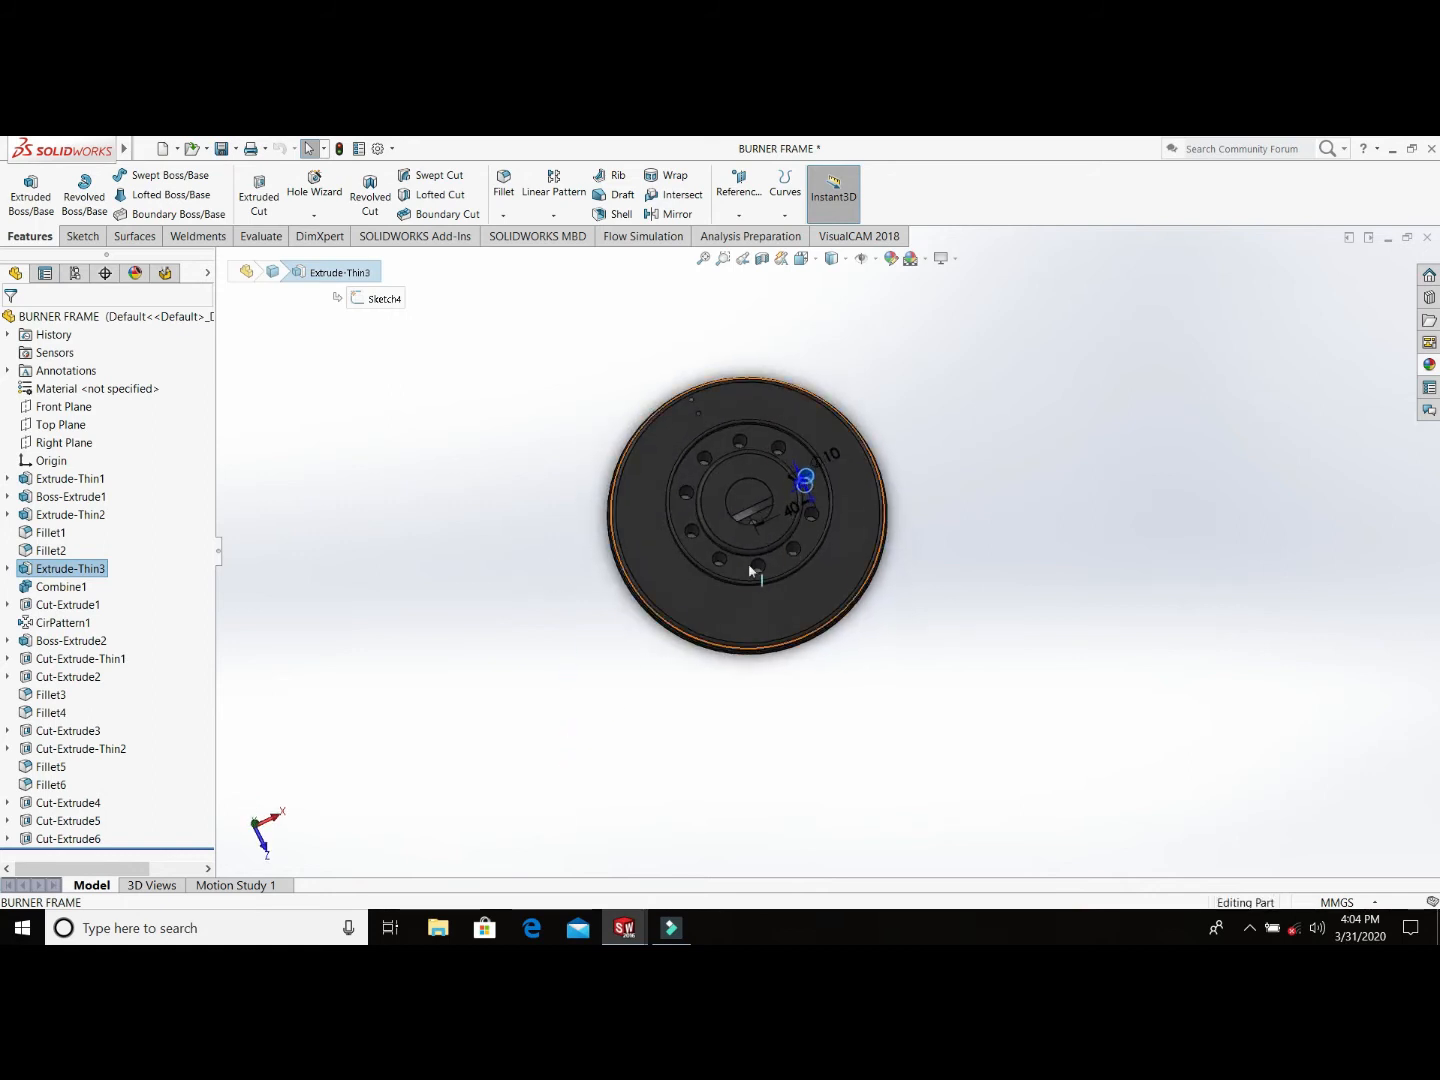
scroll(844, 500, "down", 5)
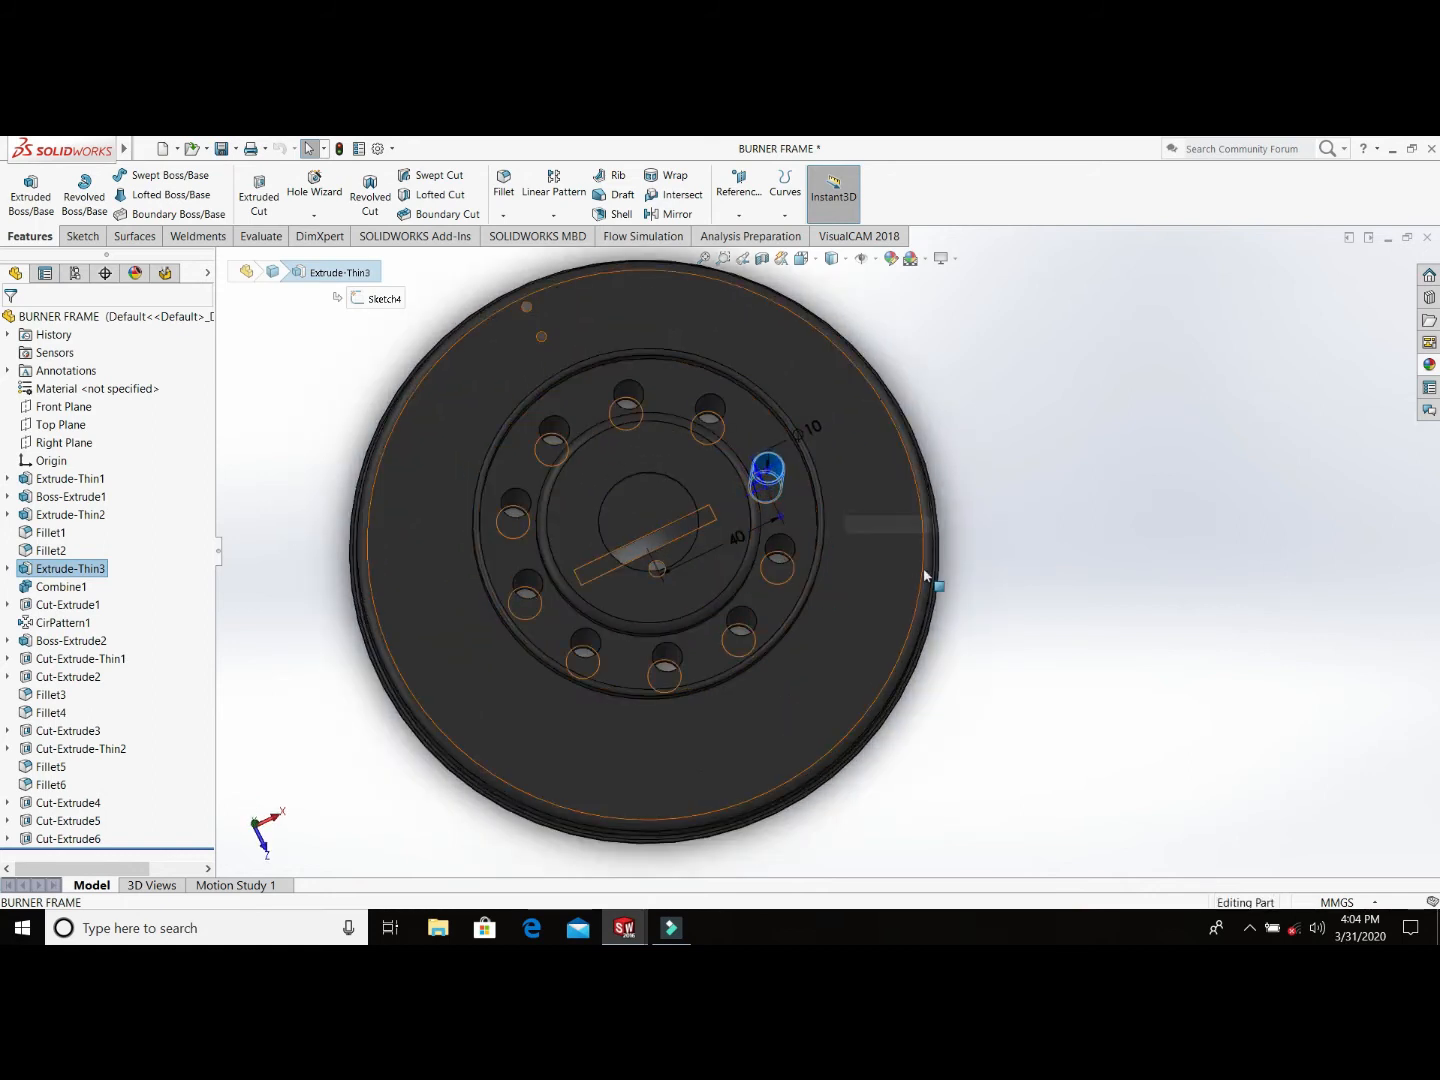
left_click(1109, 402)
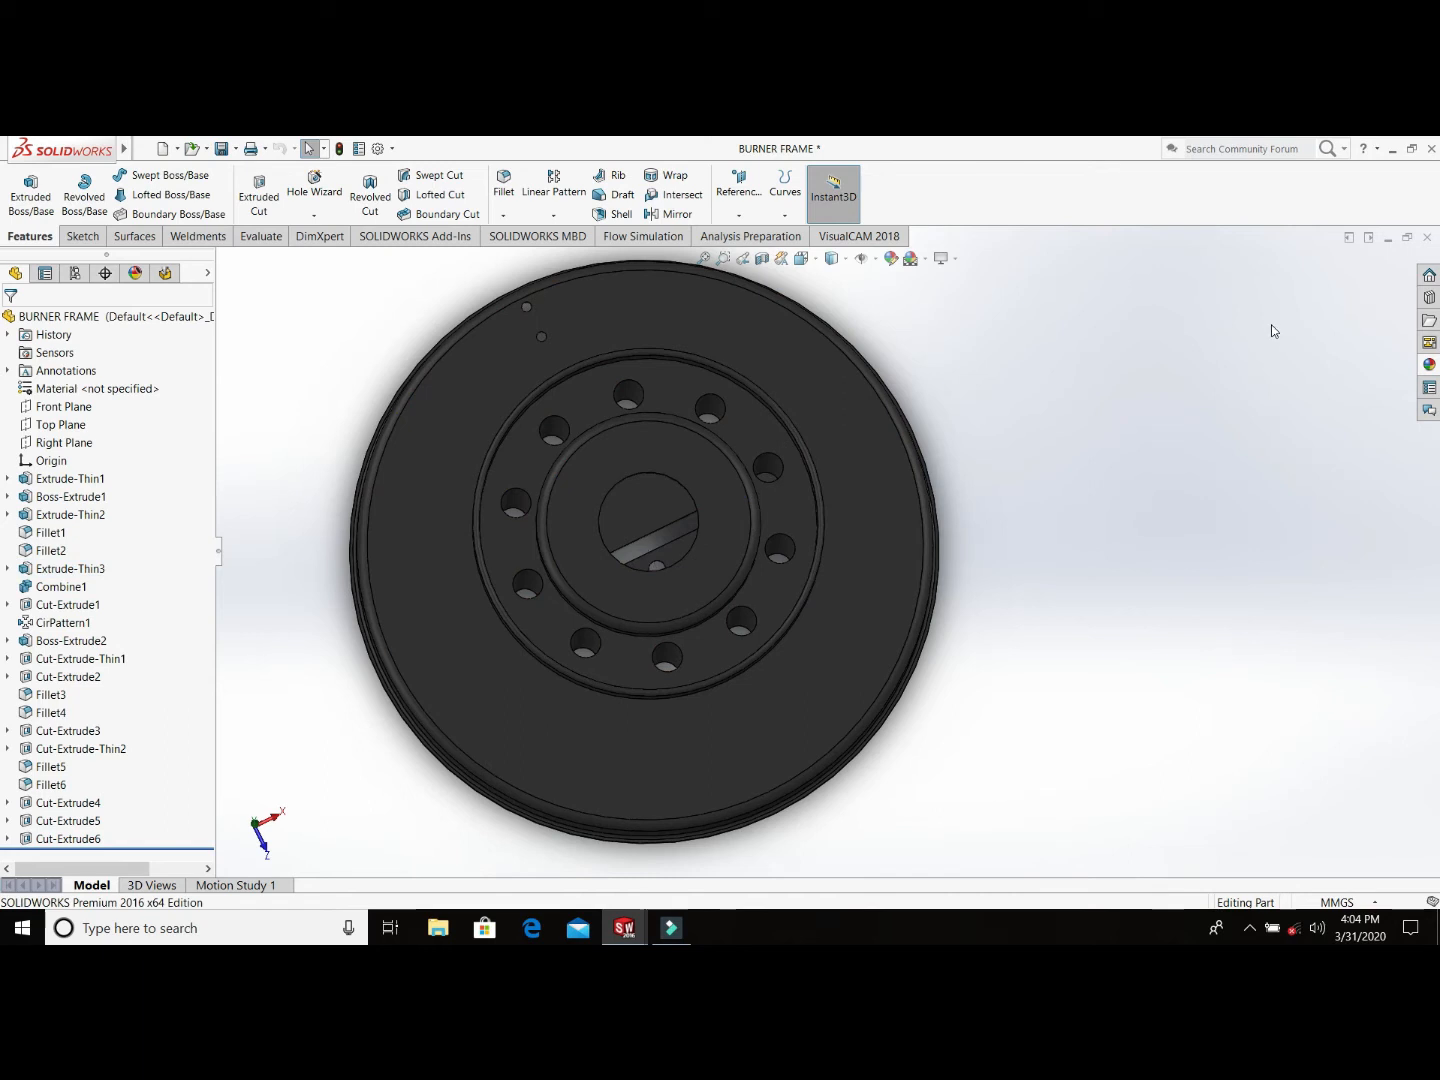
key("ctrl+s")
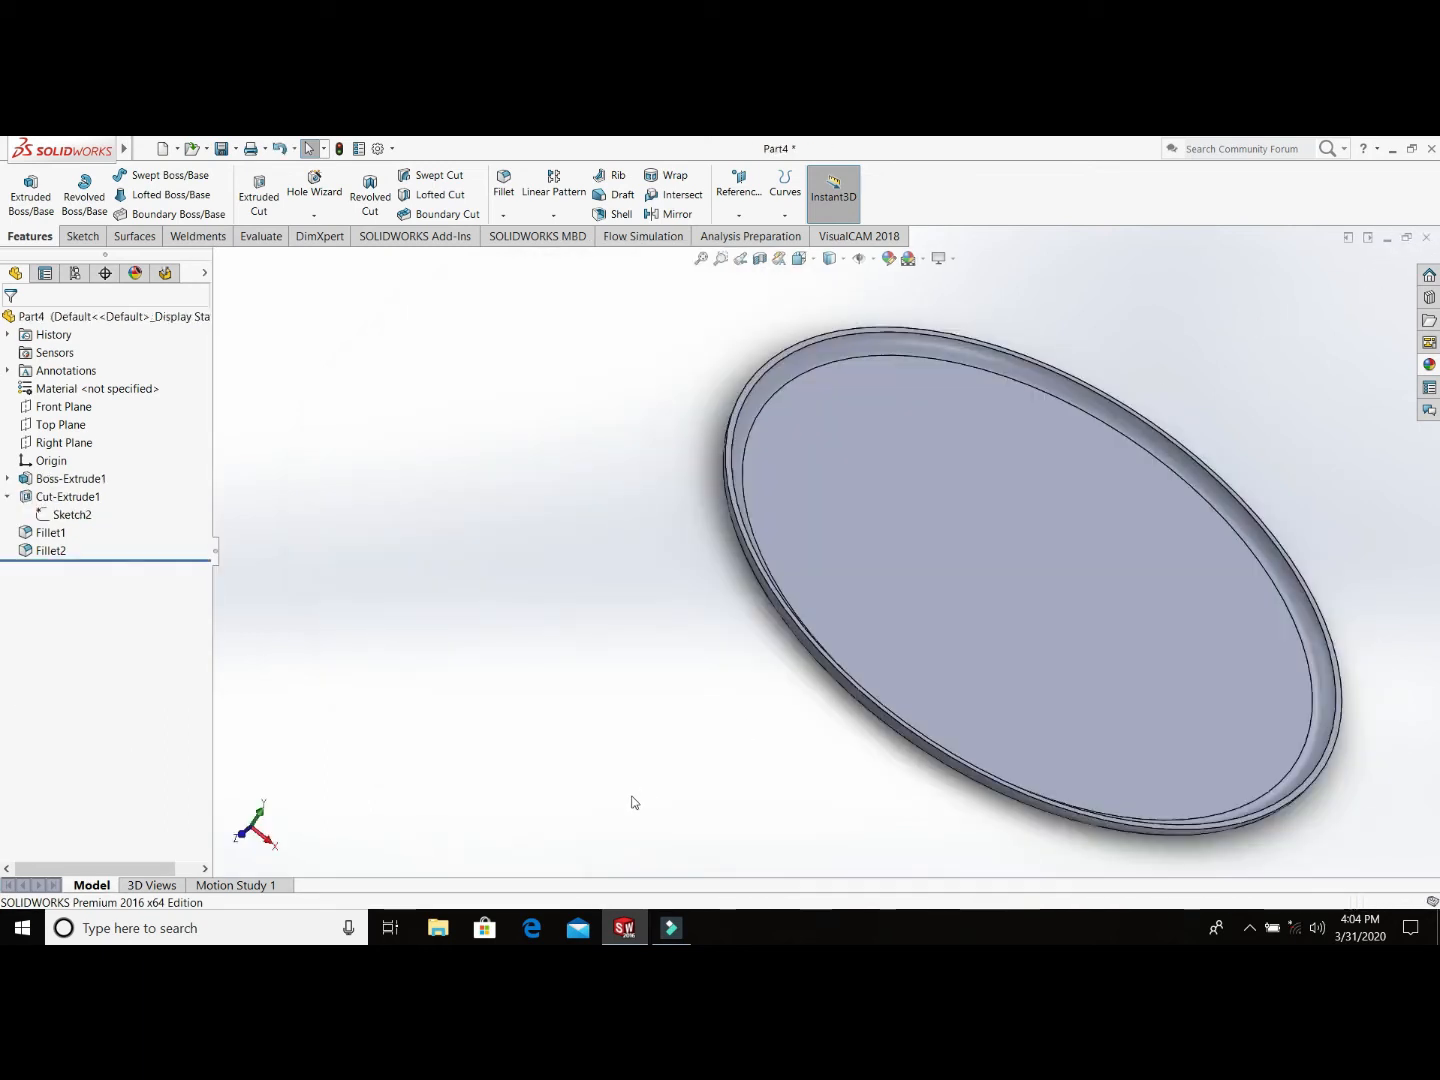
Step: Start a sketch on the recess floor and draw a nearly horizontal construction line about 38 mm long from the origin towards the rim
left_click(938, 507)
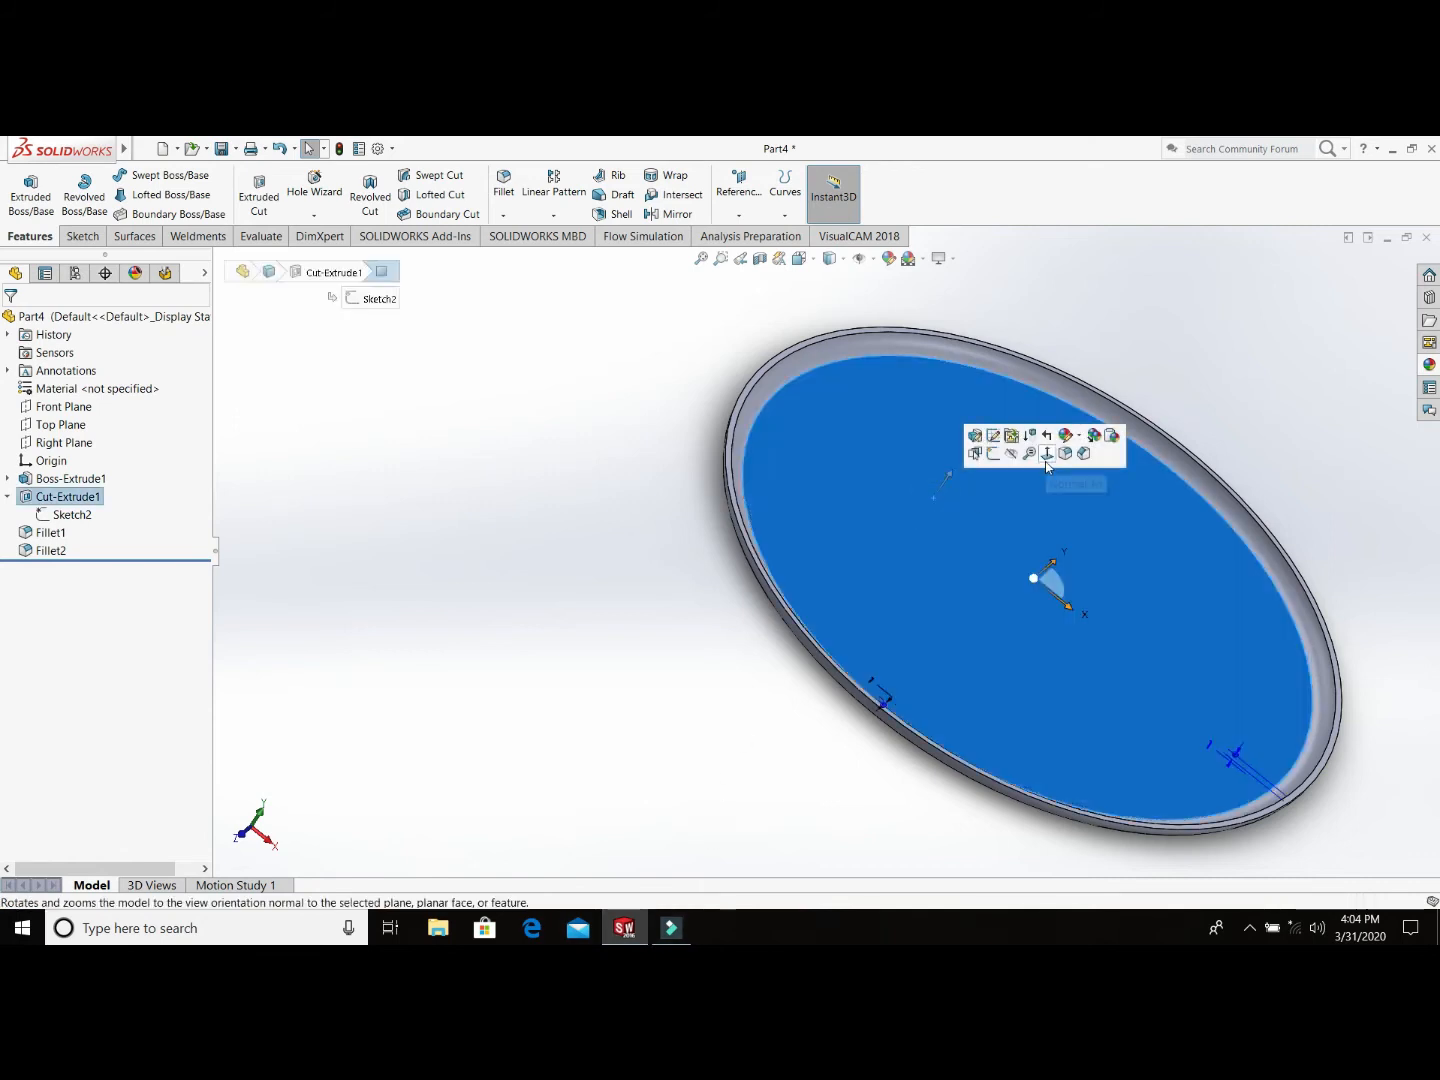
left_click(994, 455)
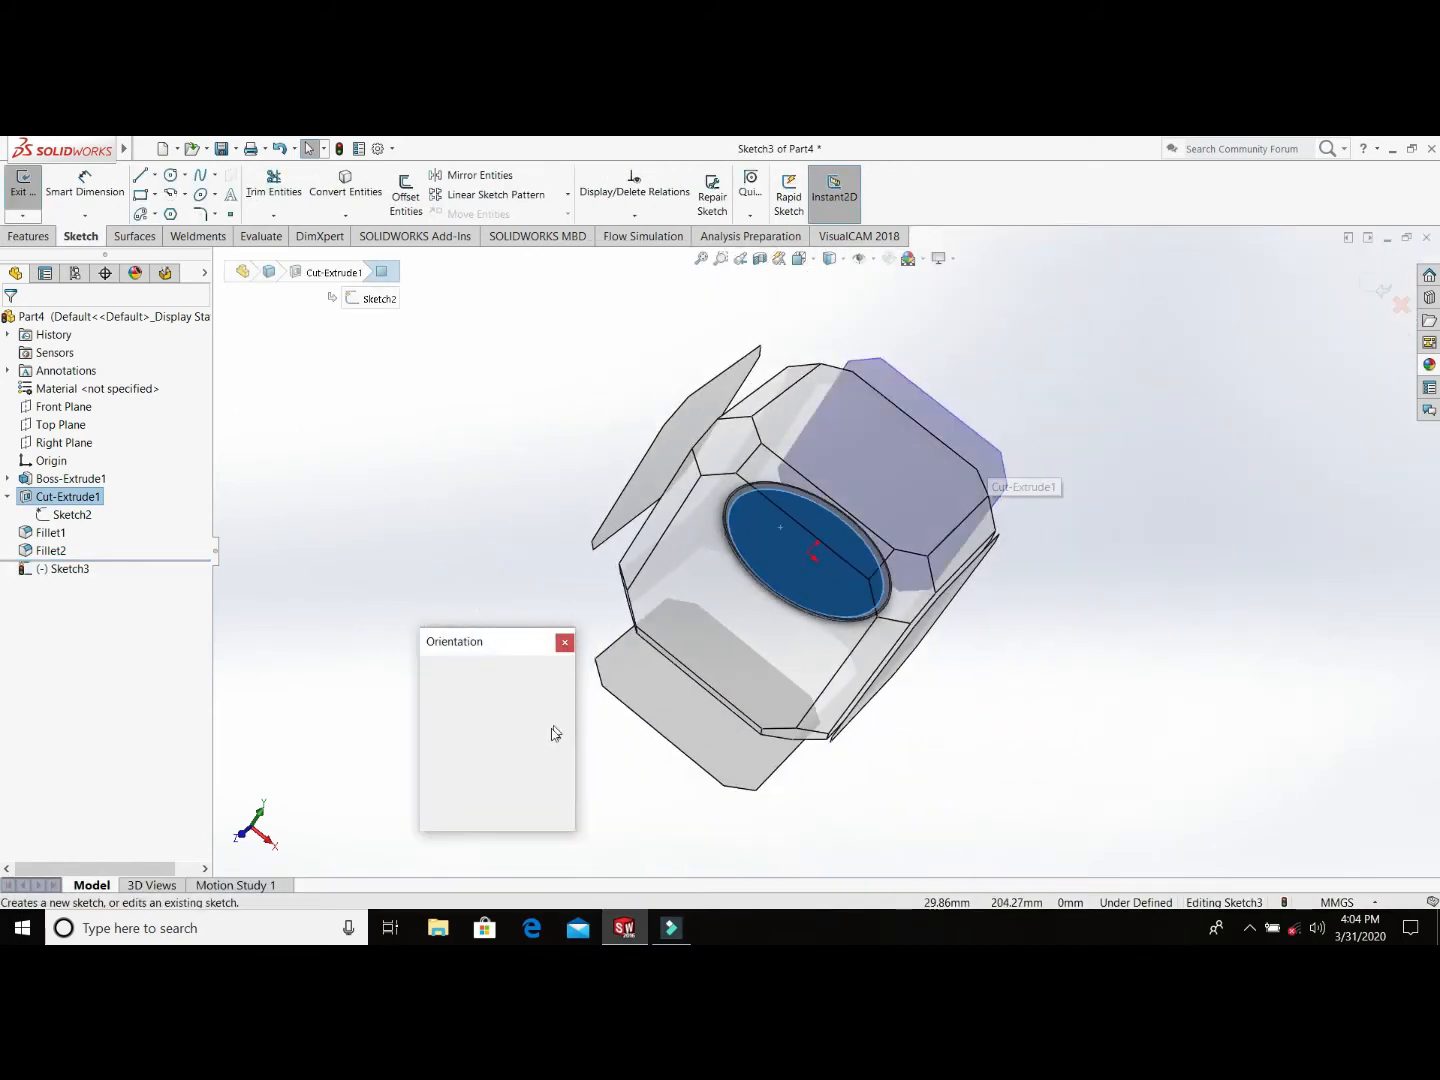
left_click(559, 735)
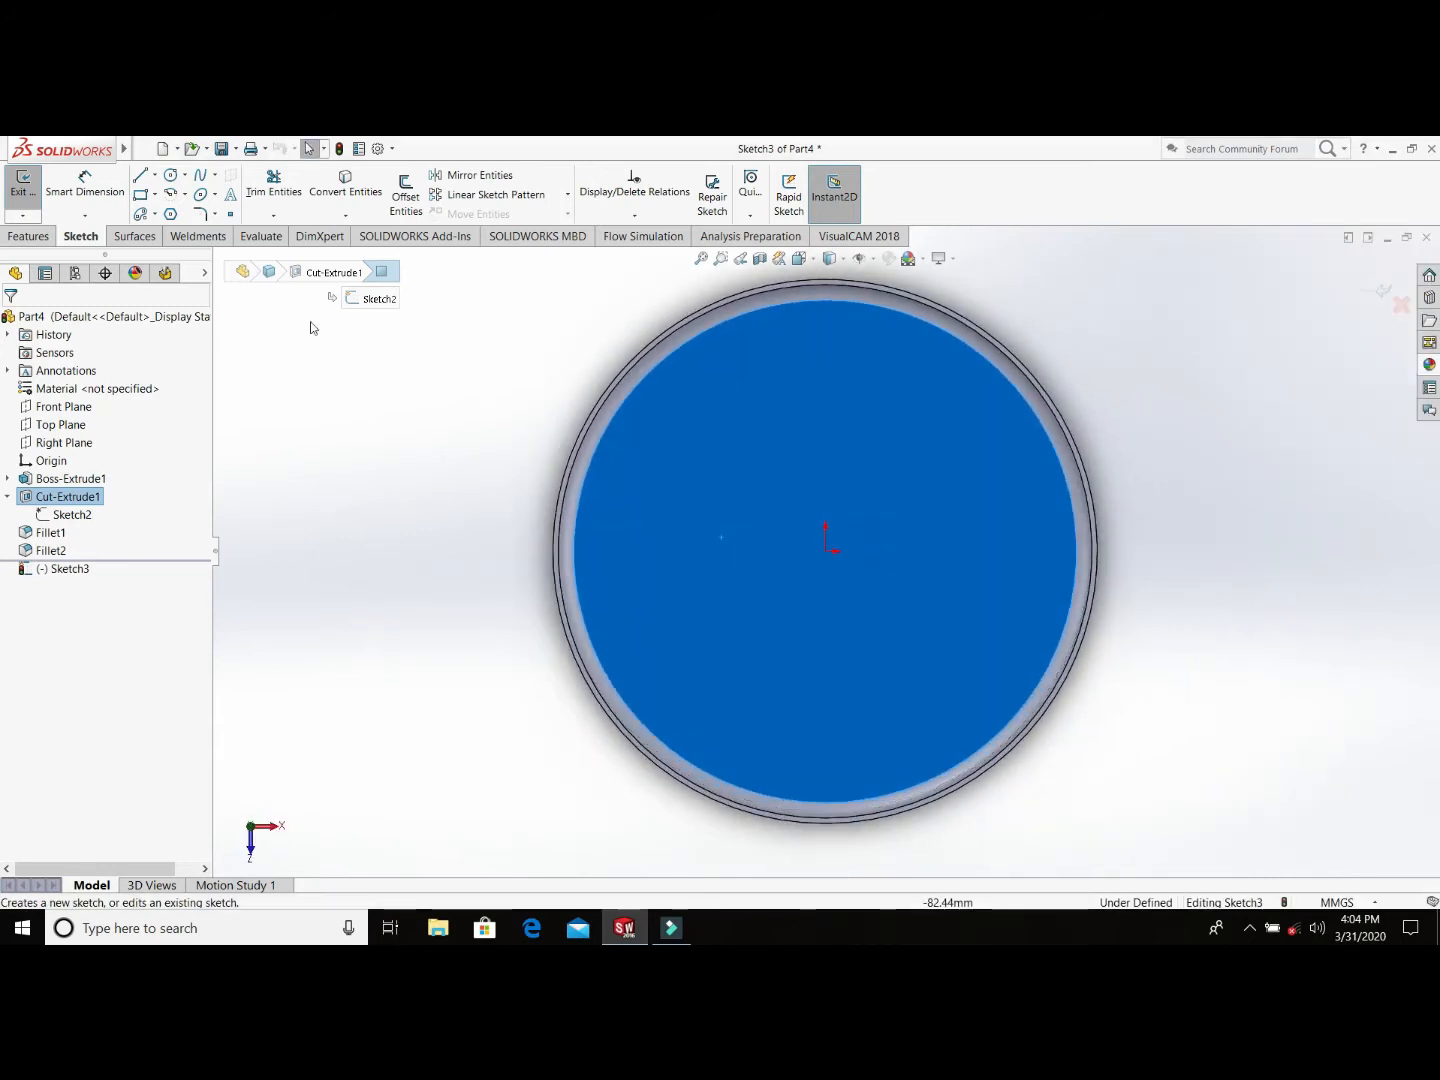
left_click(158, 176)
left_click(176, 211)
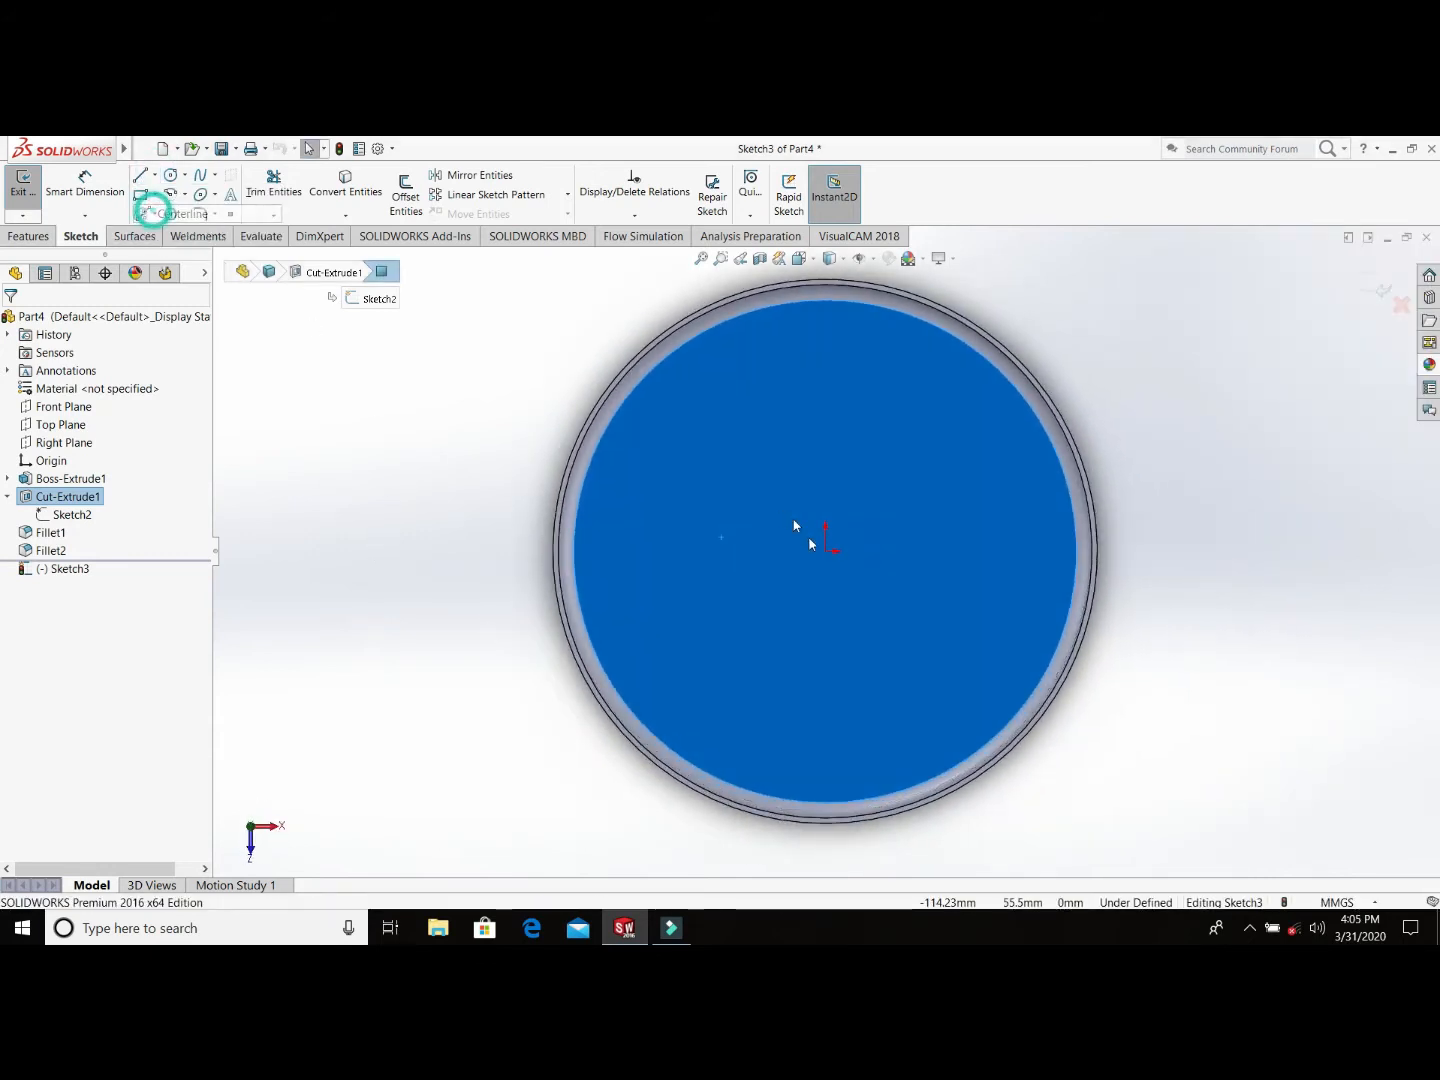
left_click(825, 551)
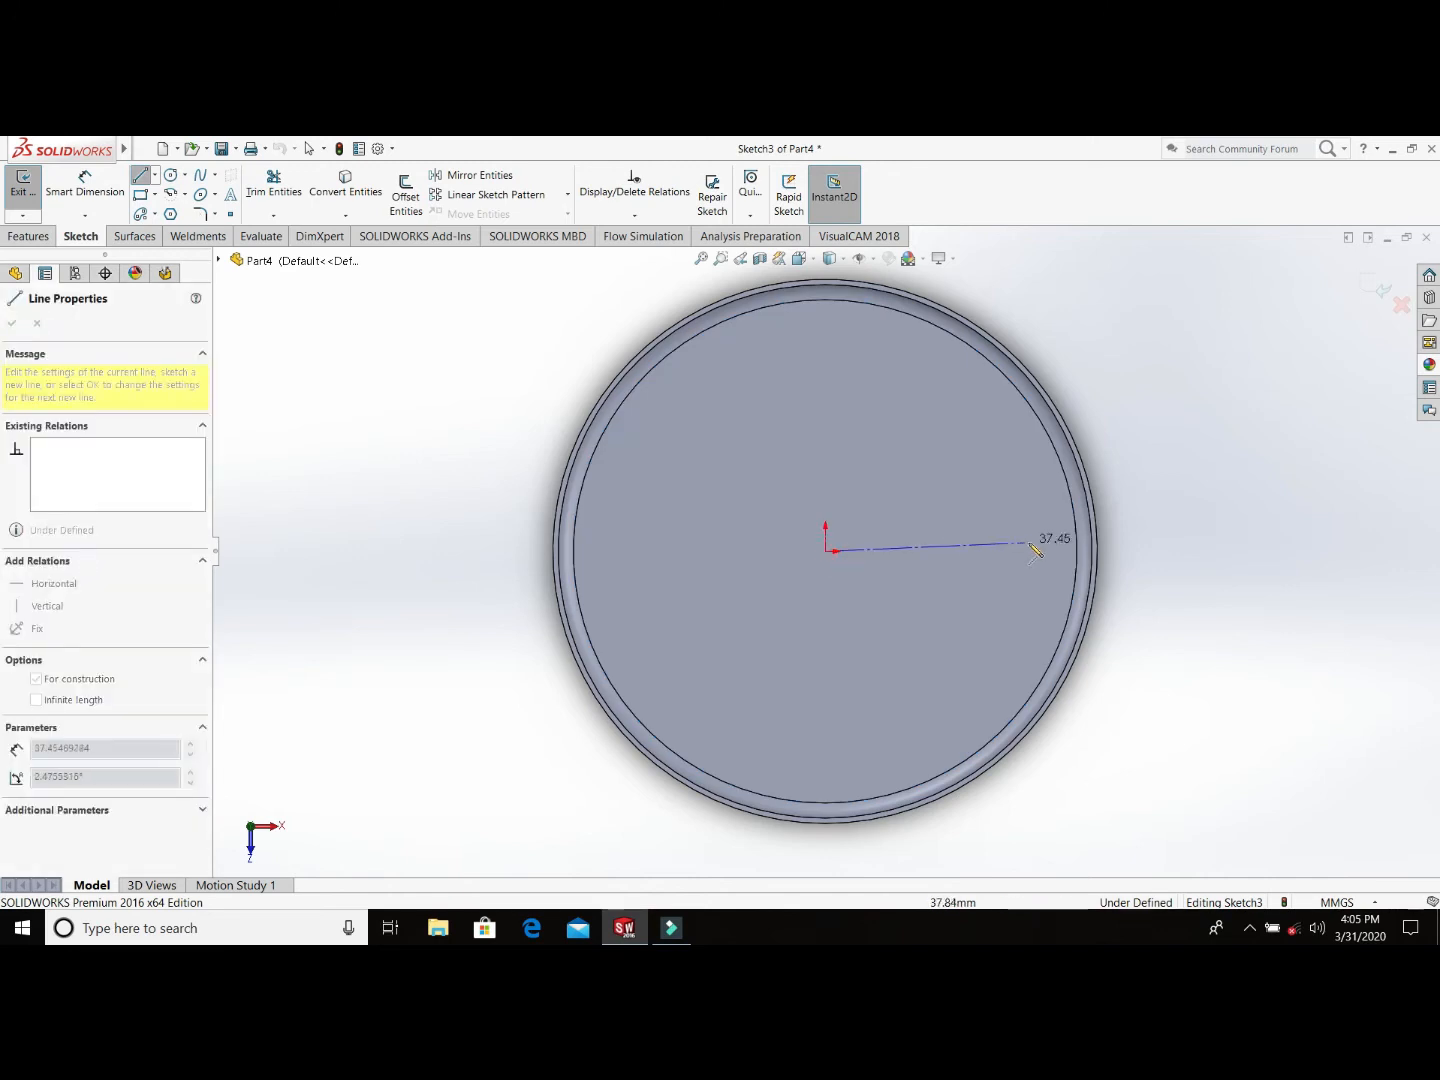
left_click(1031, 543)
Step: Draw a circle about 5.9 mm in diameter centred on the outer end of the construction line
key("c")
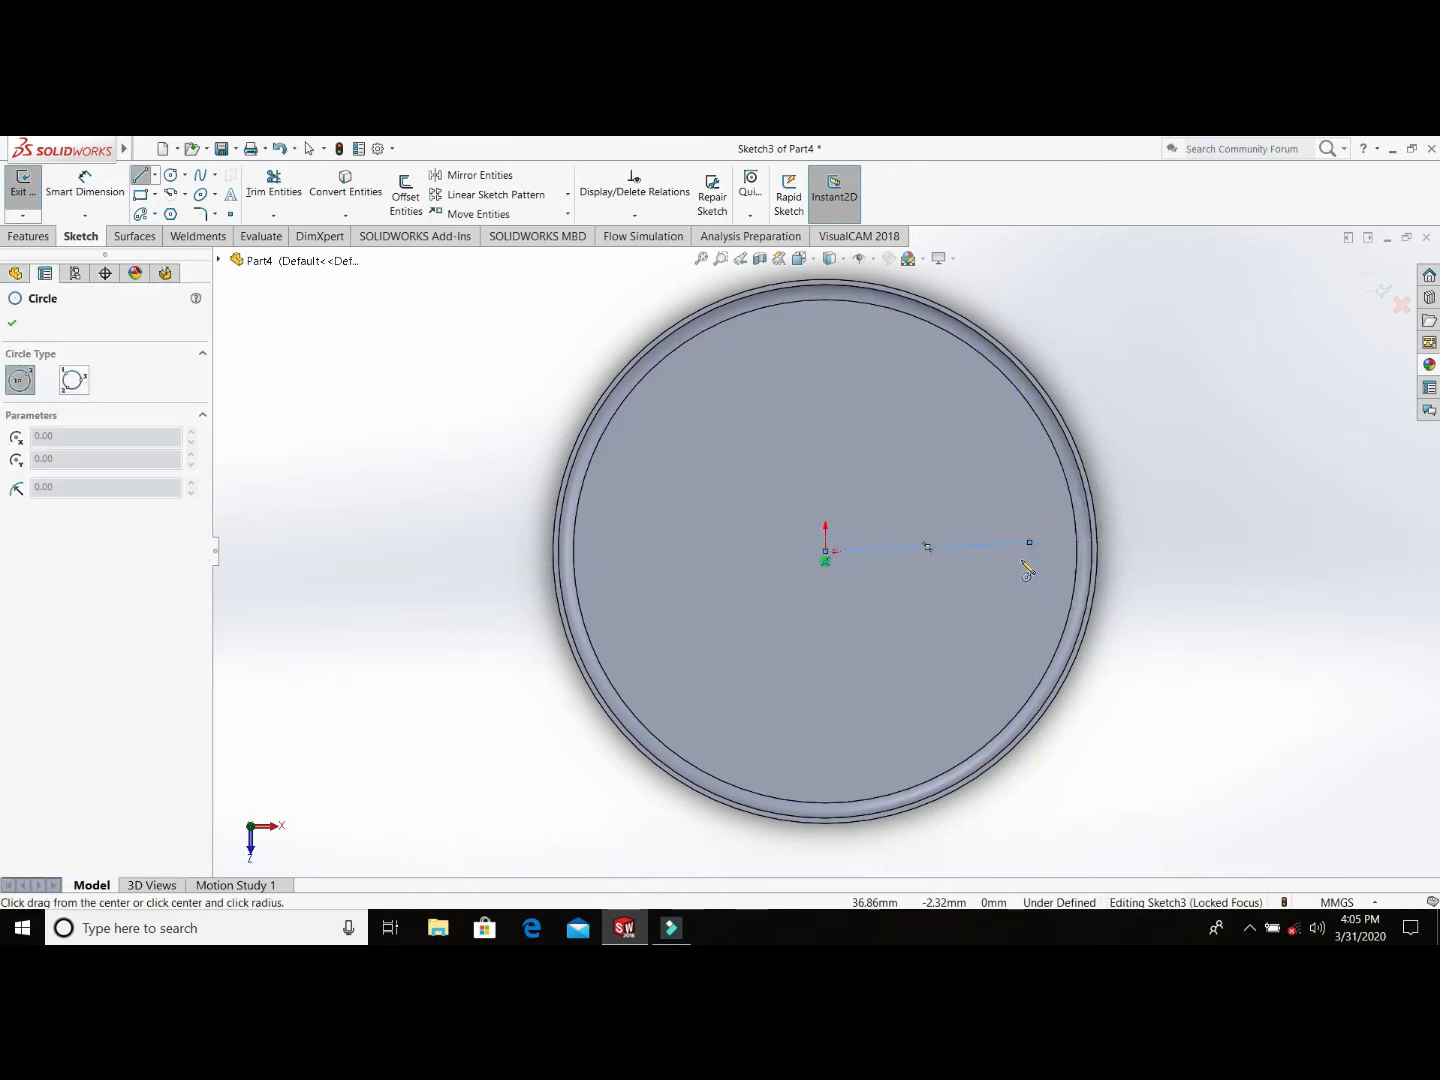
left_click(1031, 543)
left_click(1030, 558)
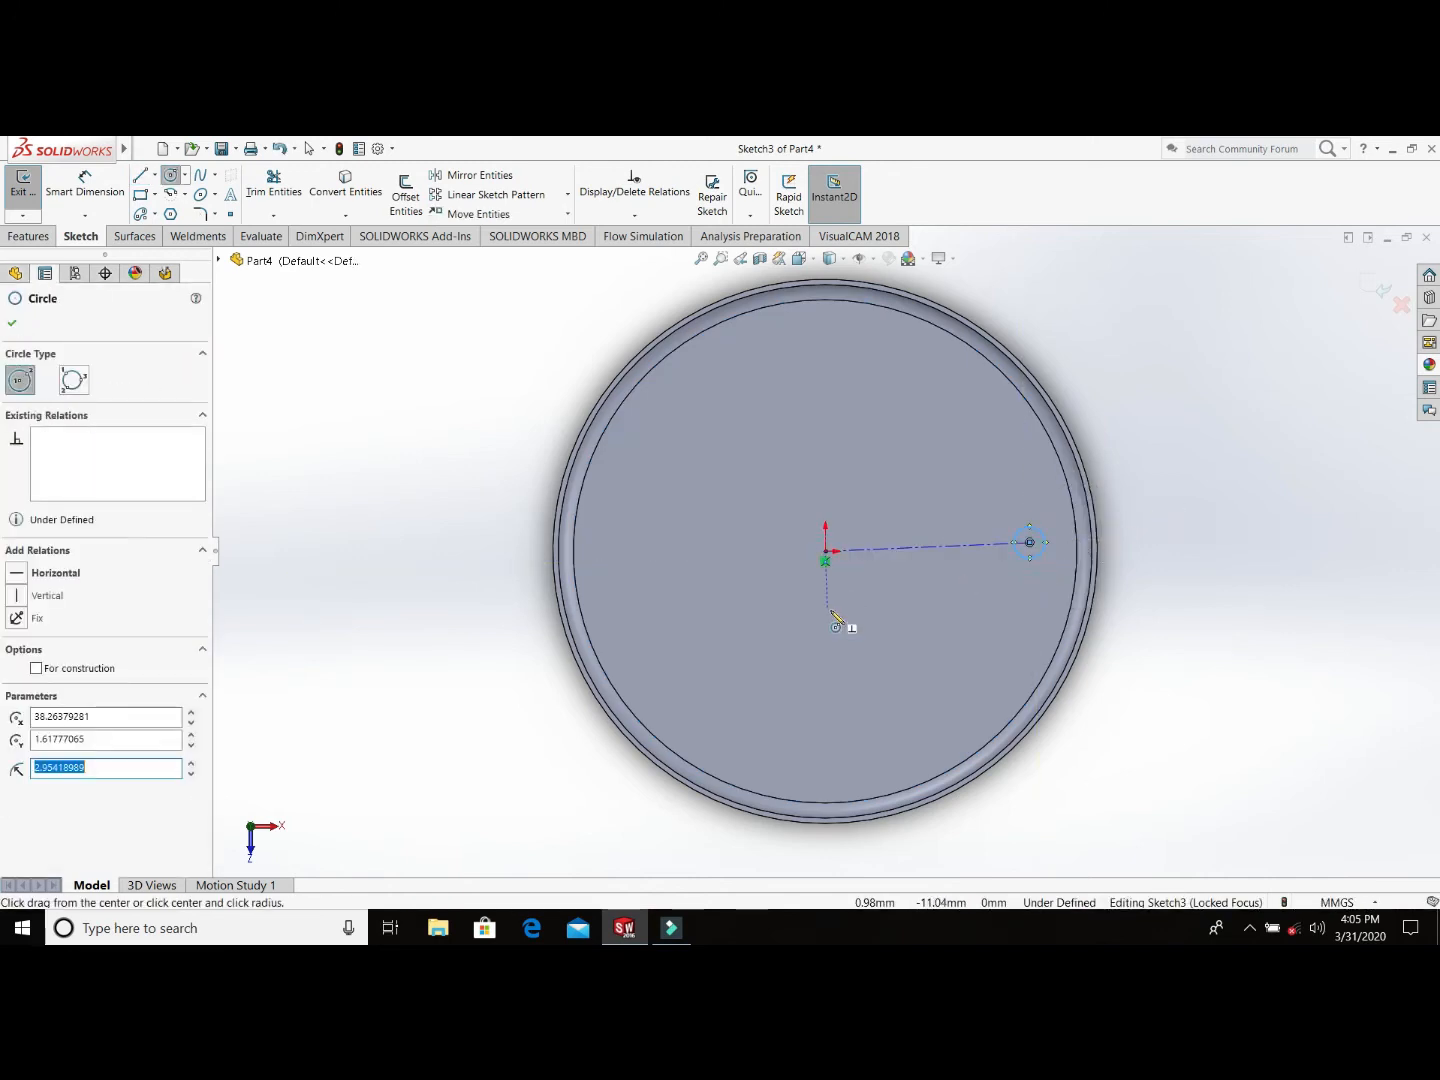
Step: Dimension the construction line's horizontal length to 40 mm and the circle's diameter to 7 mm
right_click_drag(828, 608, 890, 424)
left_click(948, 551)
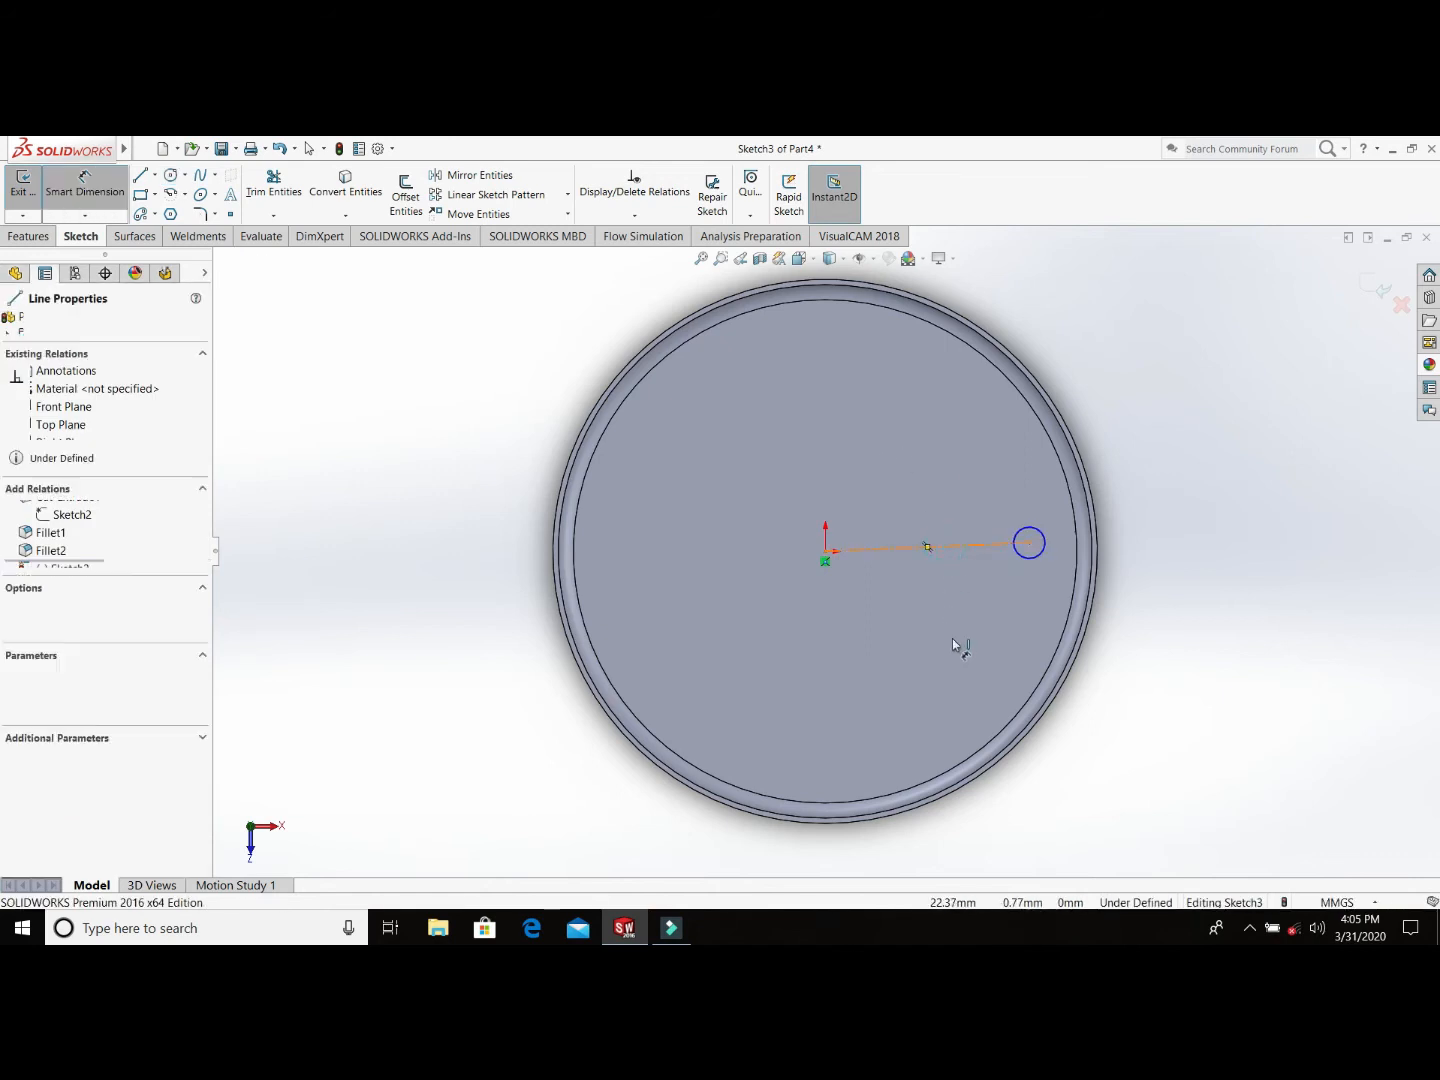
left_click(959, 659)
type("40")
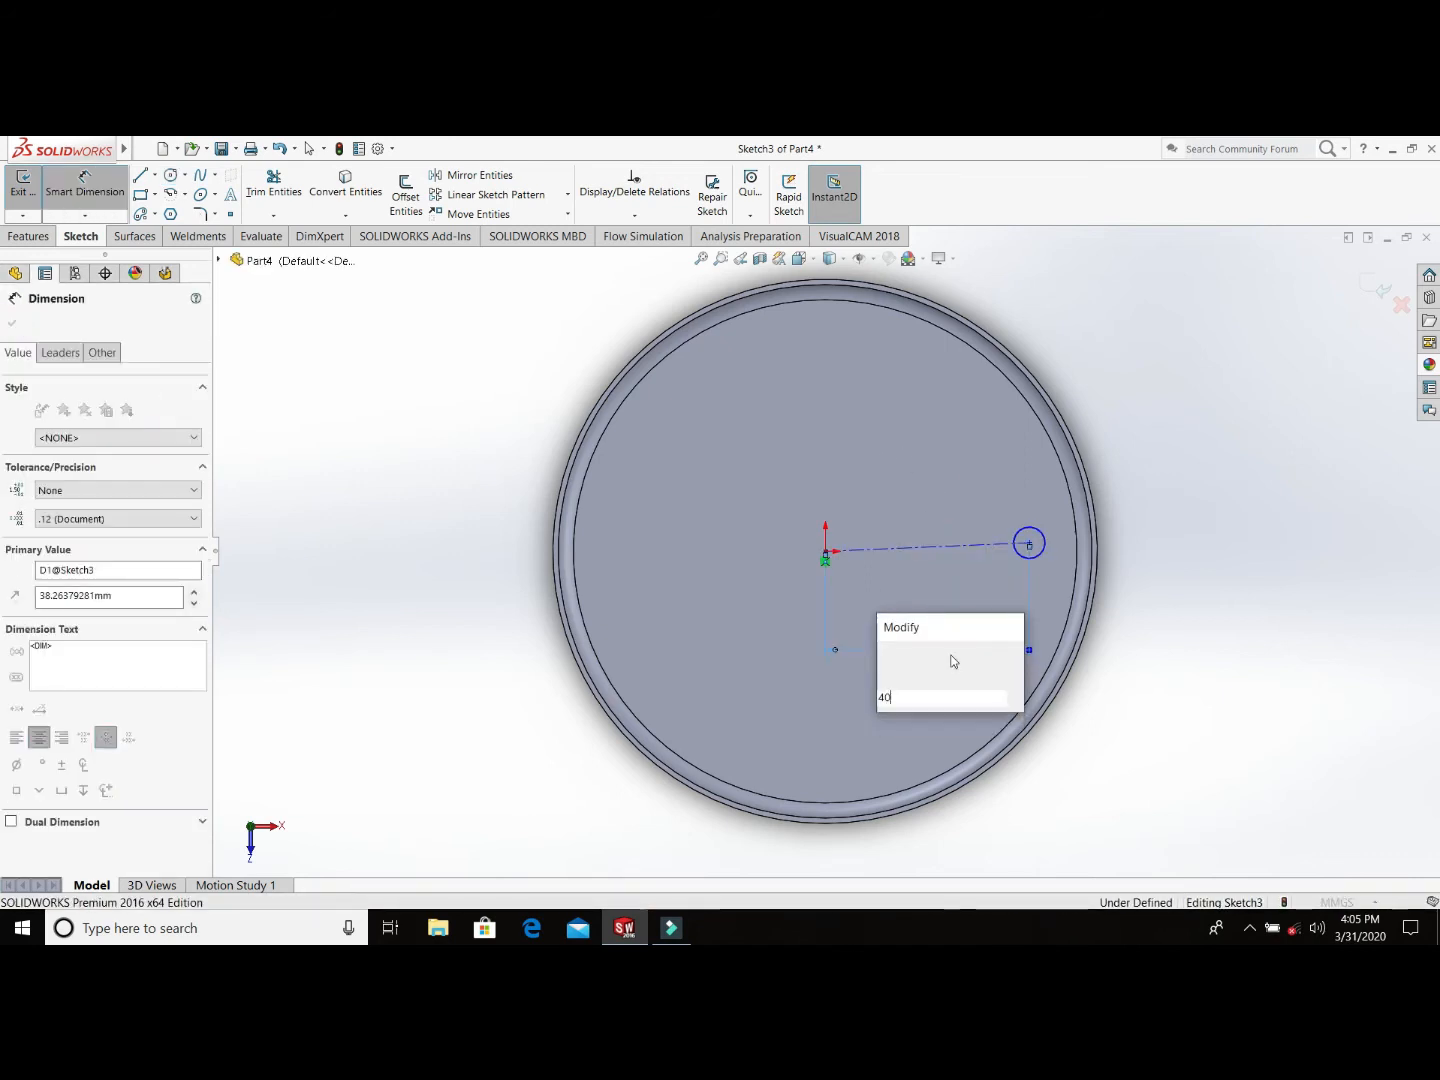
key("Return")
left_click(1053, 559)
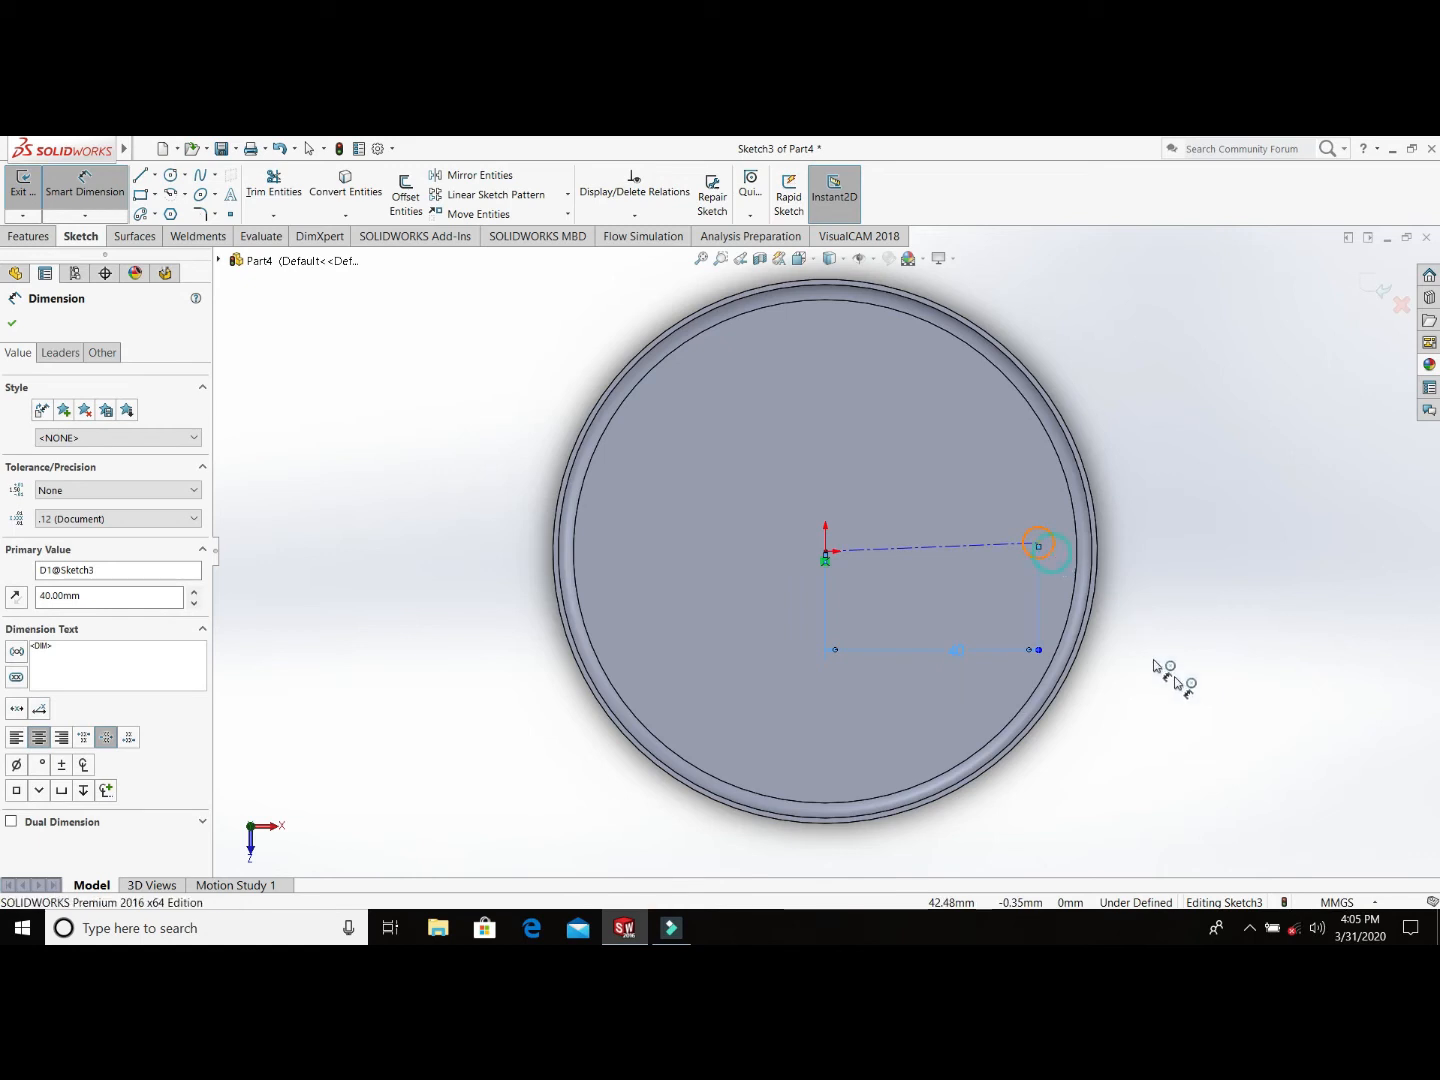
left_click(1177, 700)
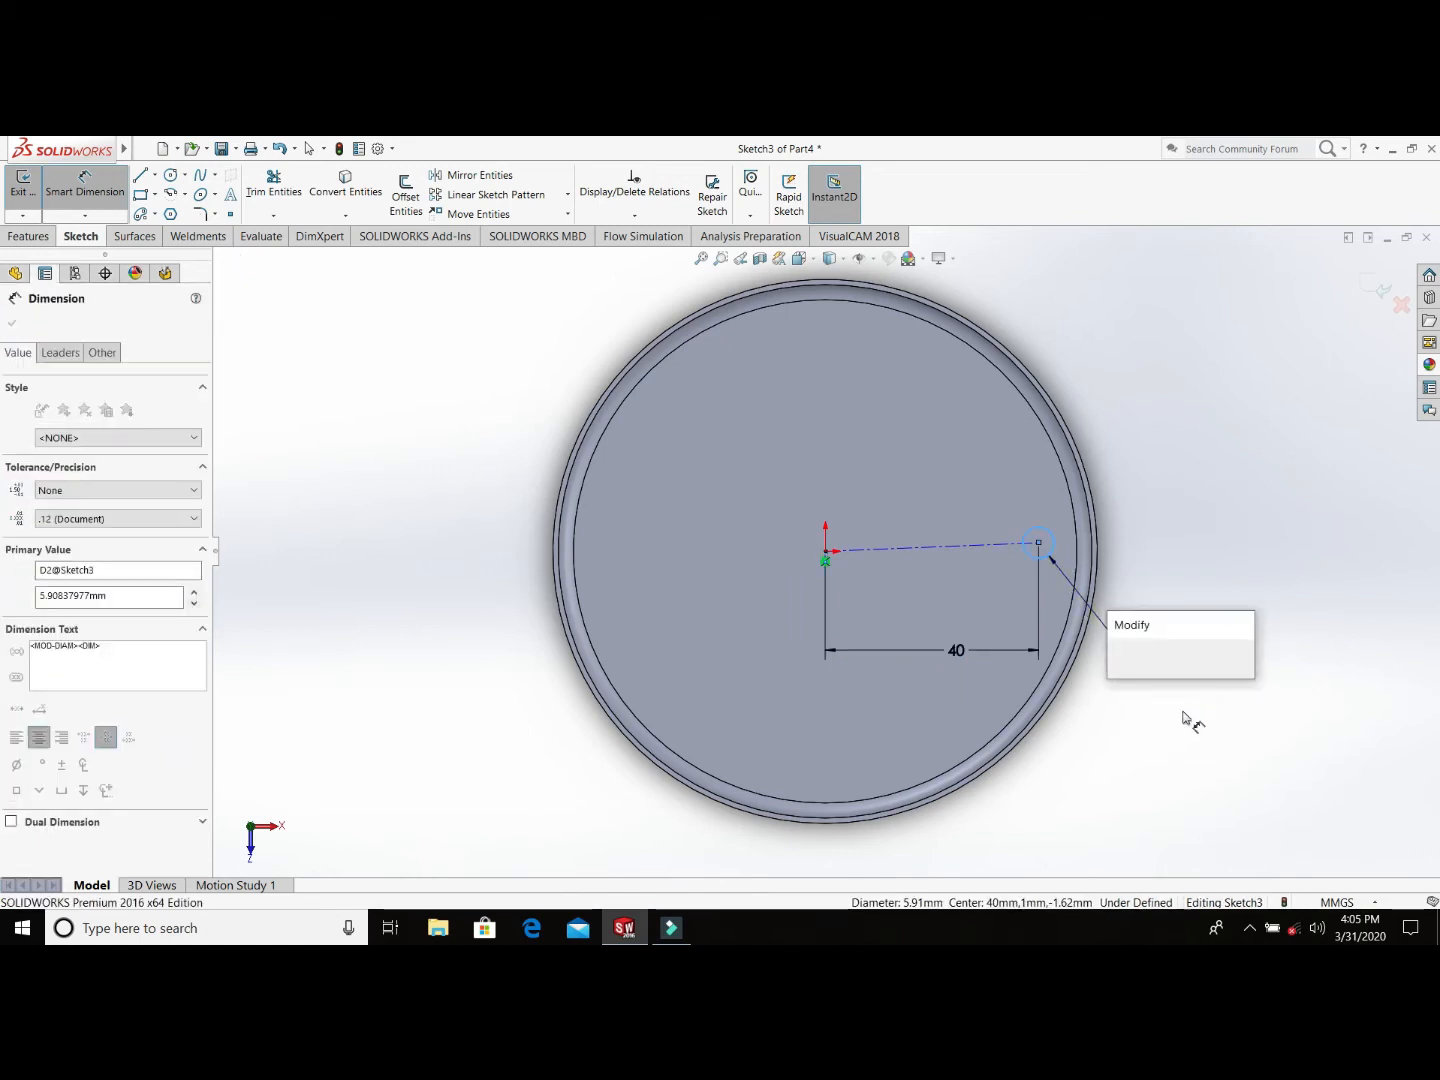
type("7")
key("Return")
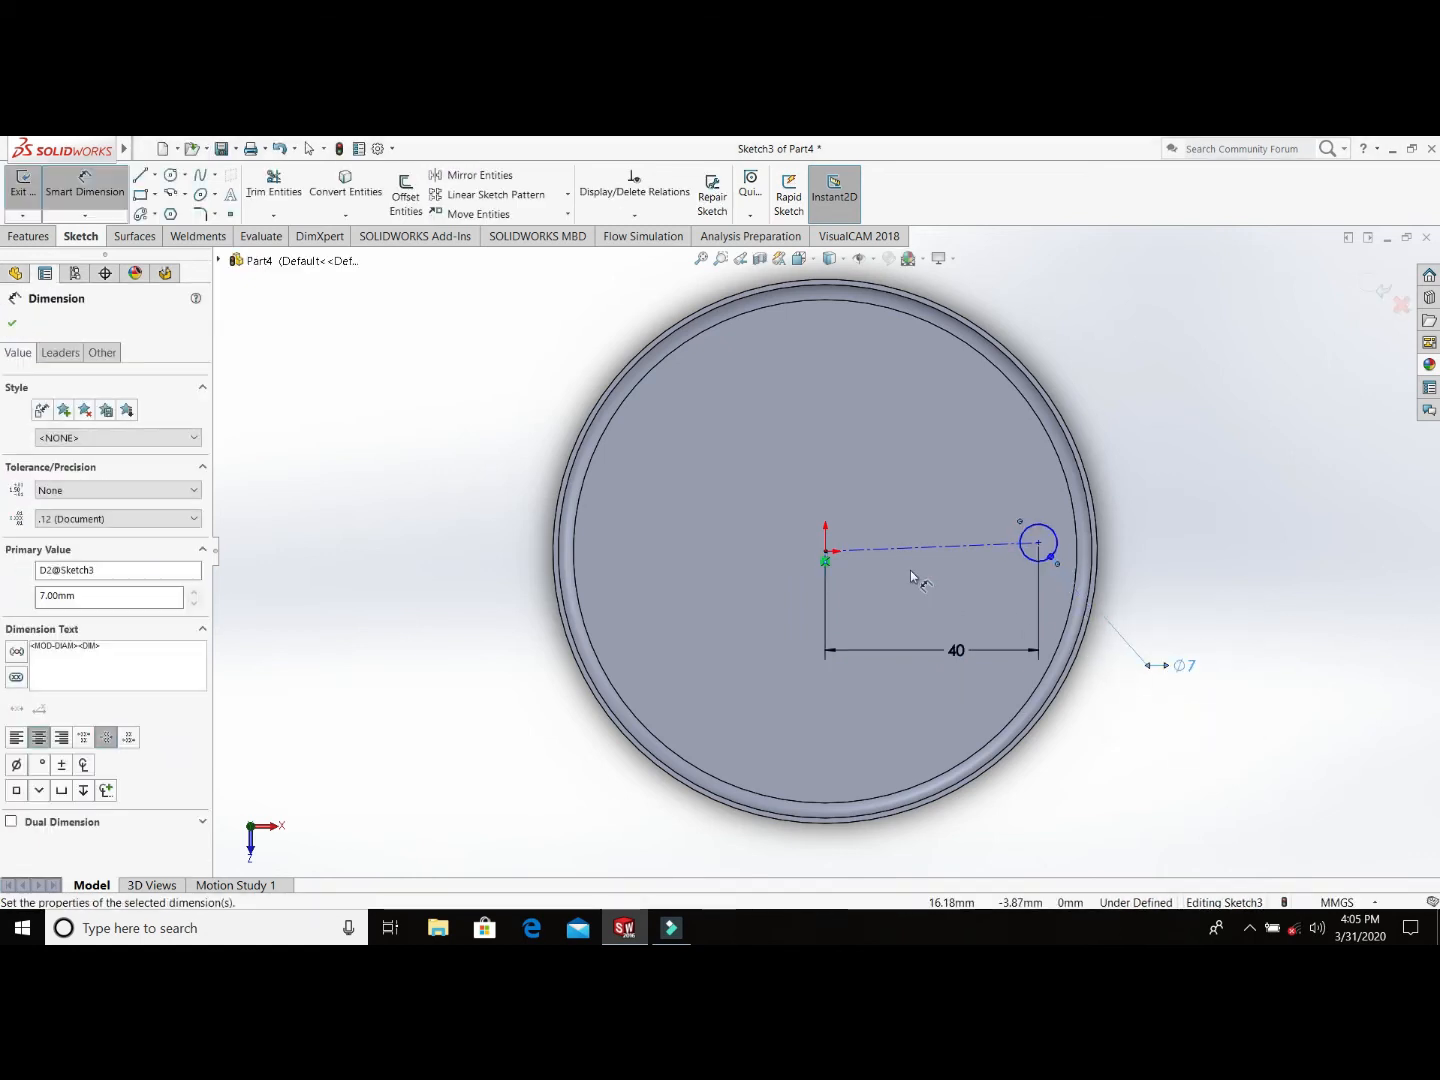
Step: Add a horizontal relation to the construction line between the origin and the circle's centre
key("Escape")
left_click(940, 546)
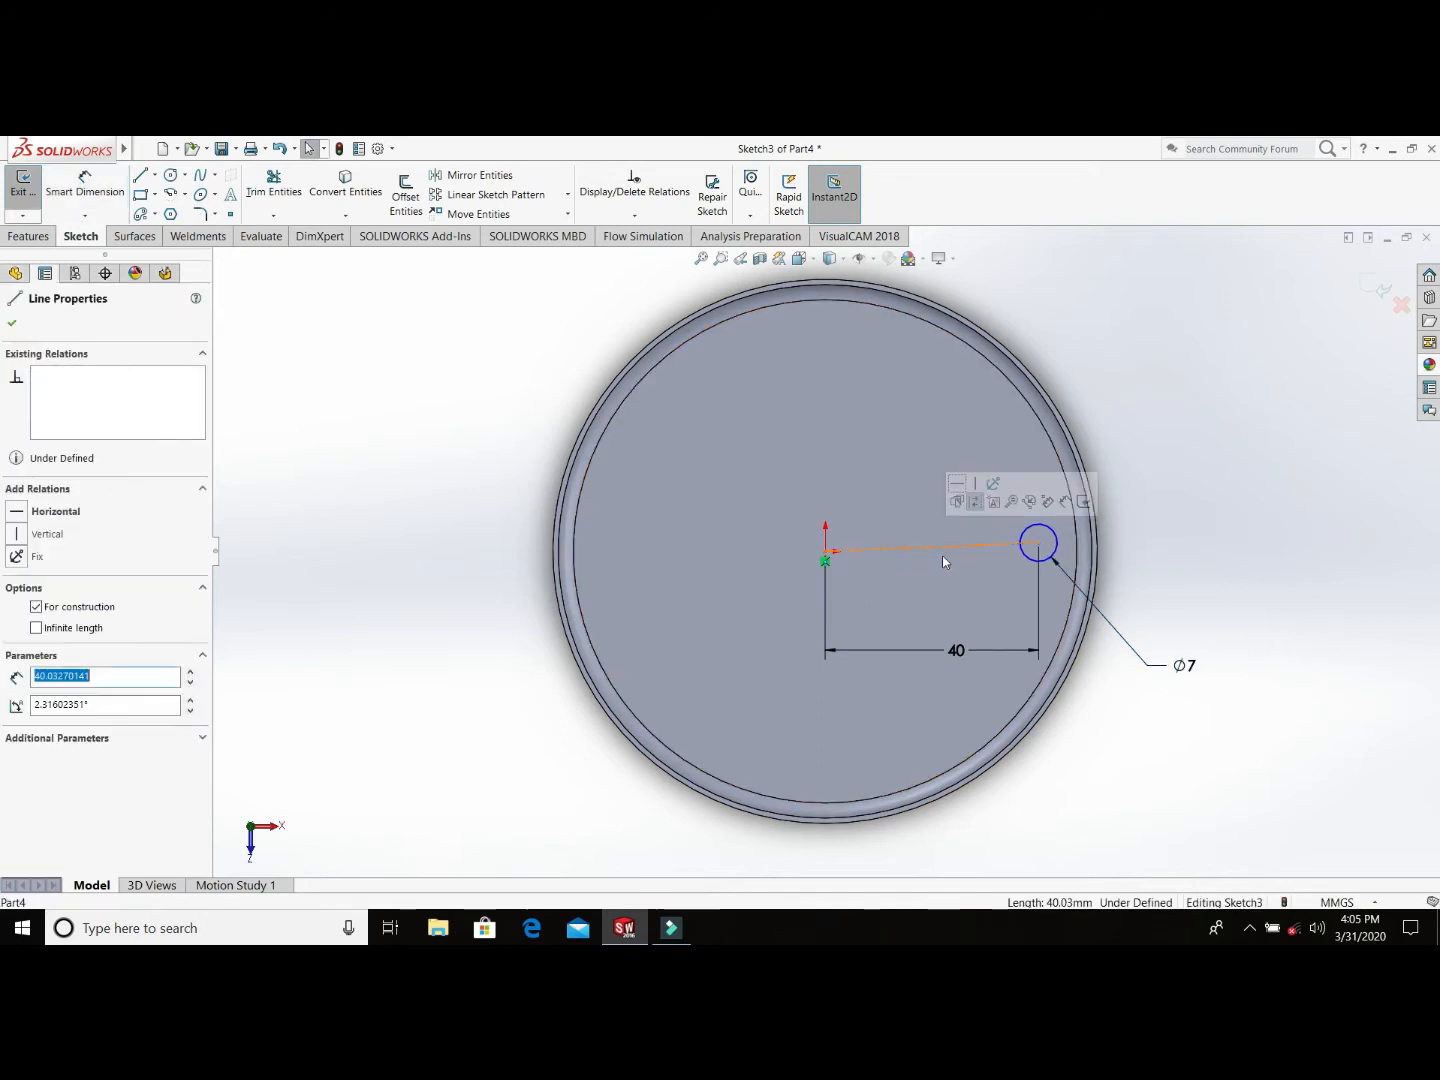
left_click(958, 484)
left_click(1136, 344)
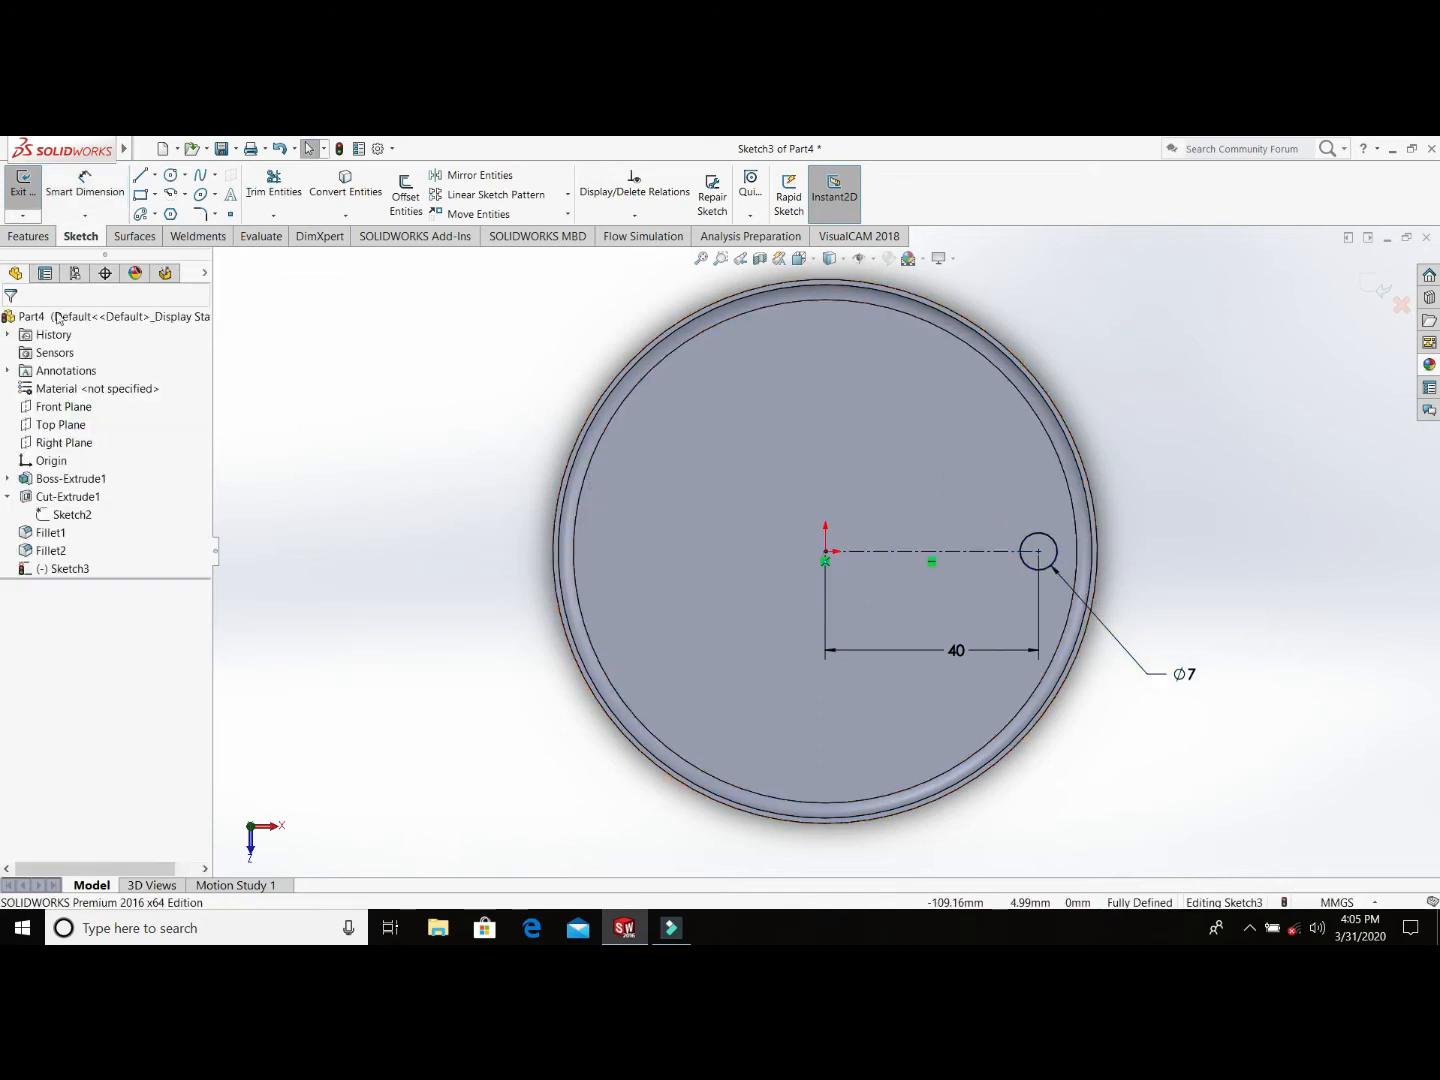
Step: Extrude the circle 40 mm upward as a one-direction thin feature with a 0.5 mm wall thickened inward
left_click(30, 237)
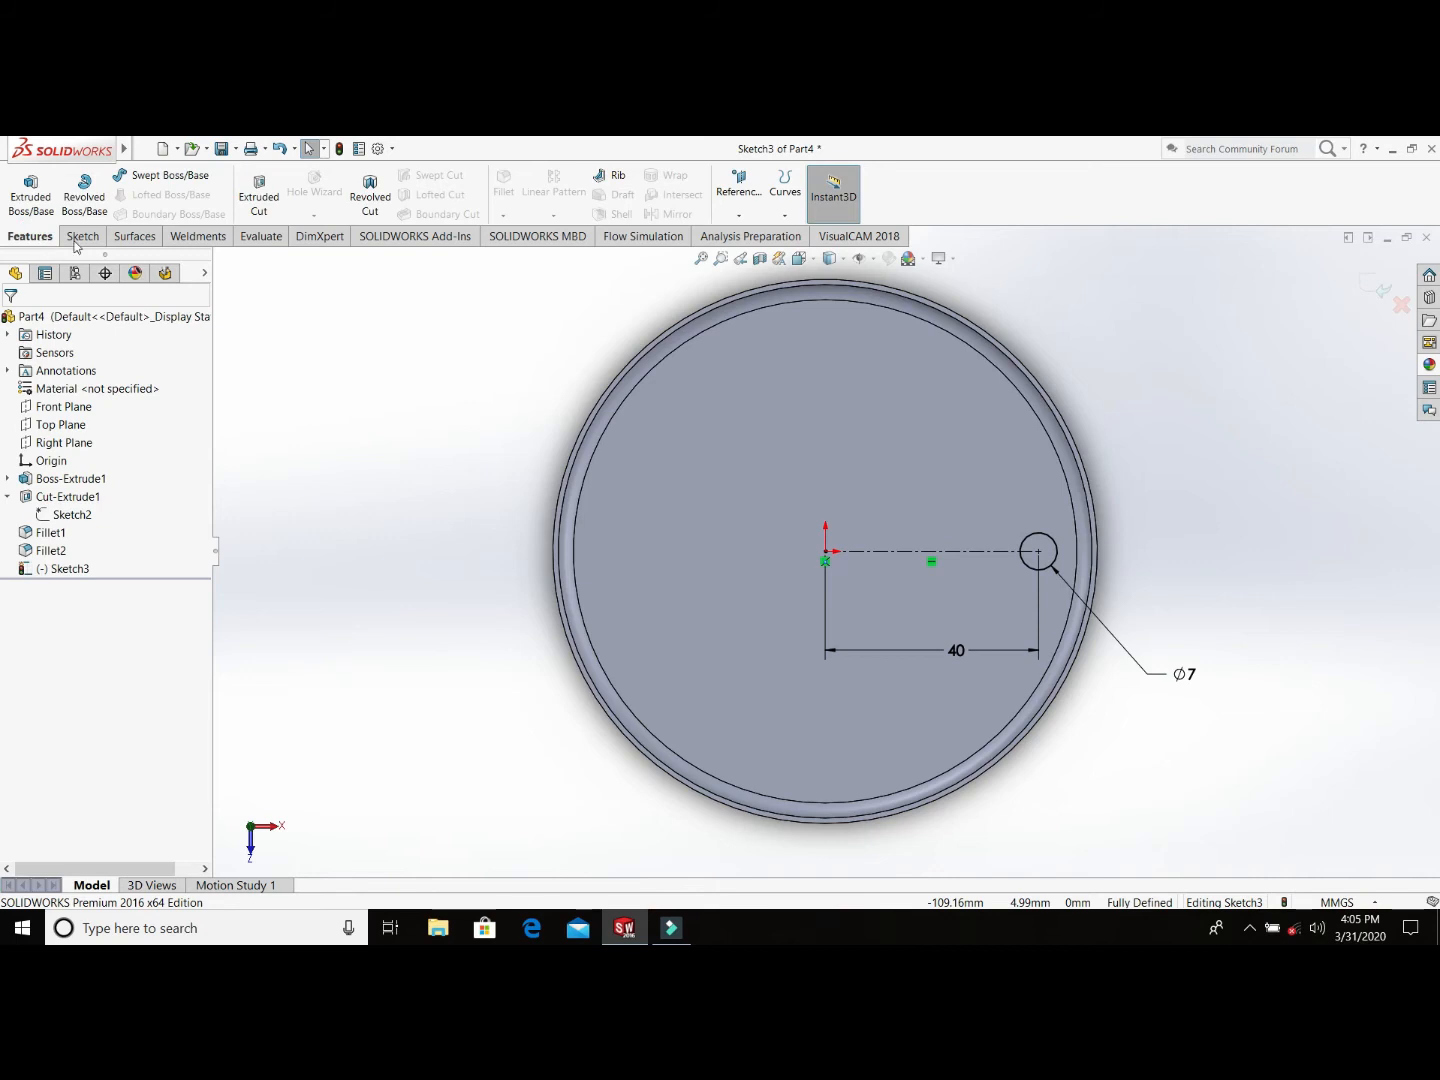
left_click(51, 207)
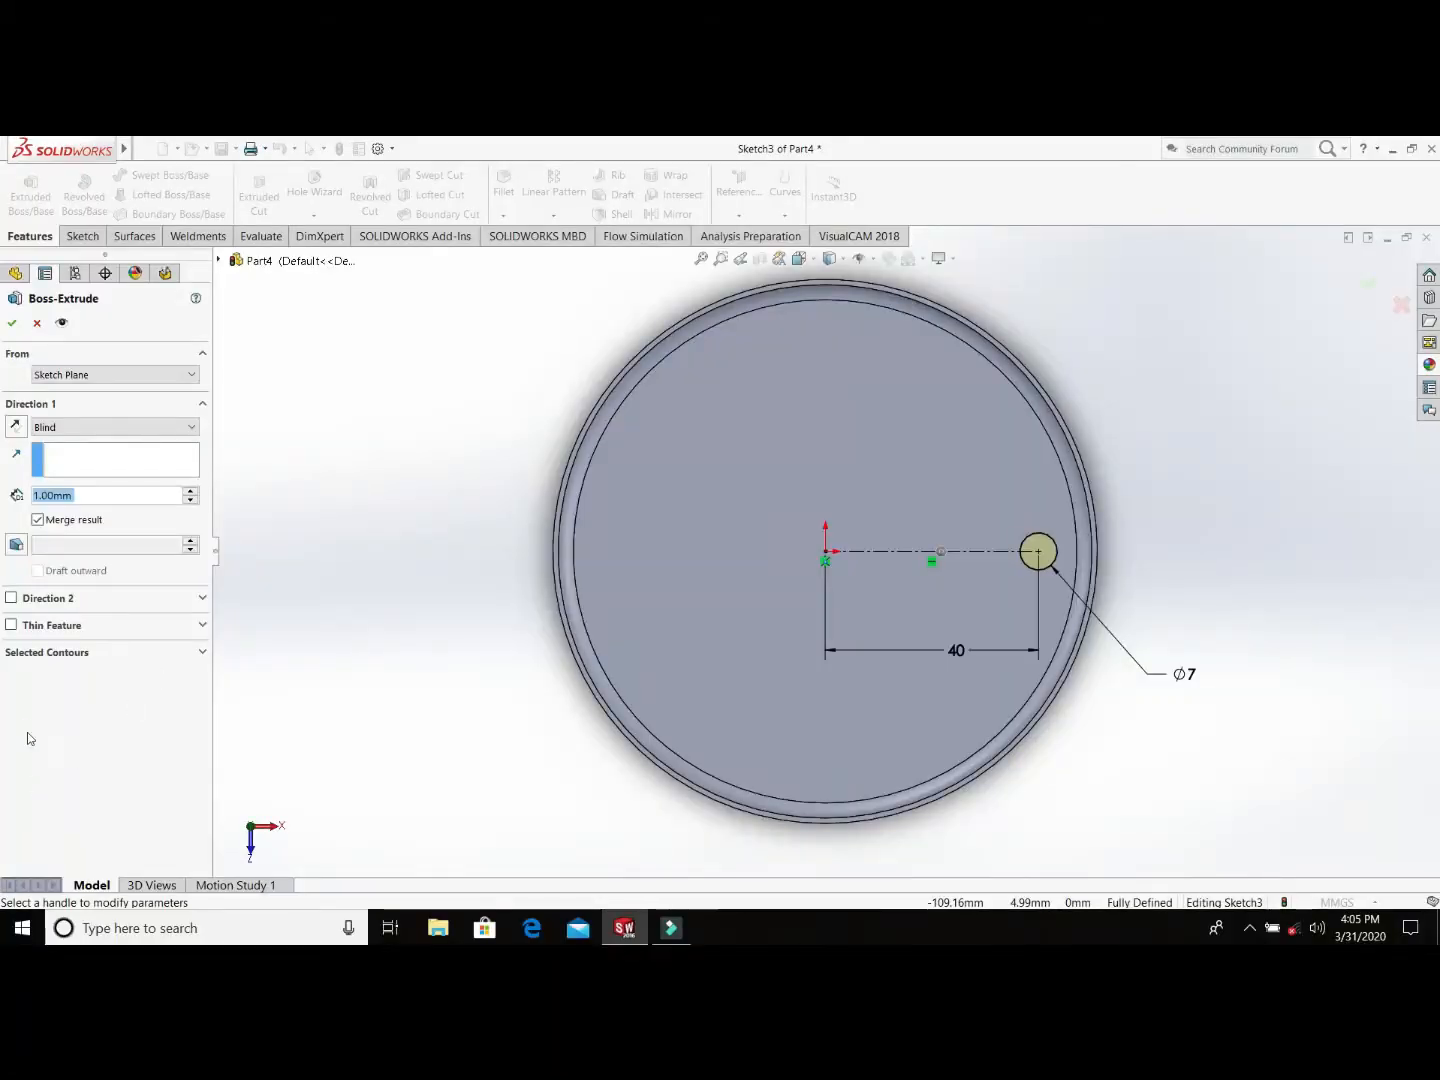
left_click(12, 626)
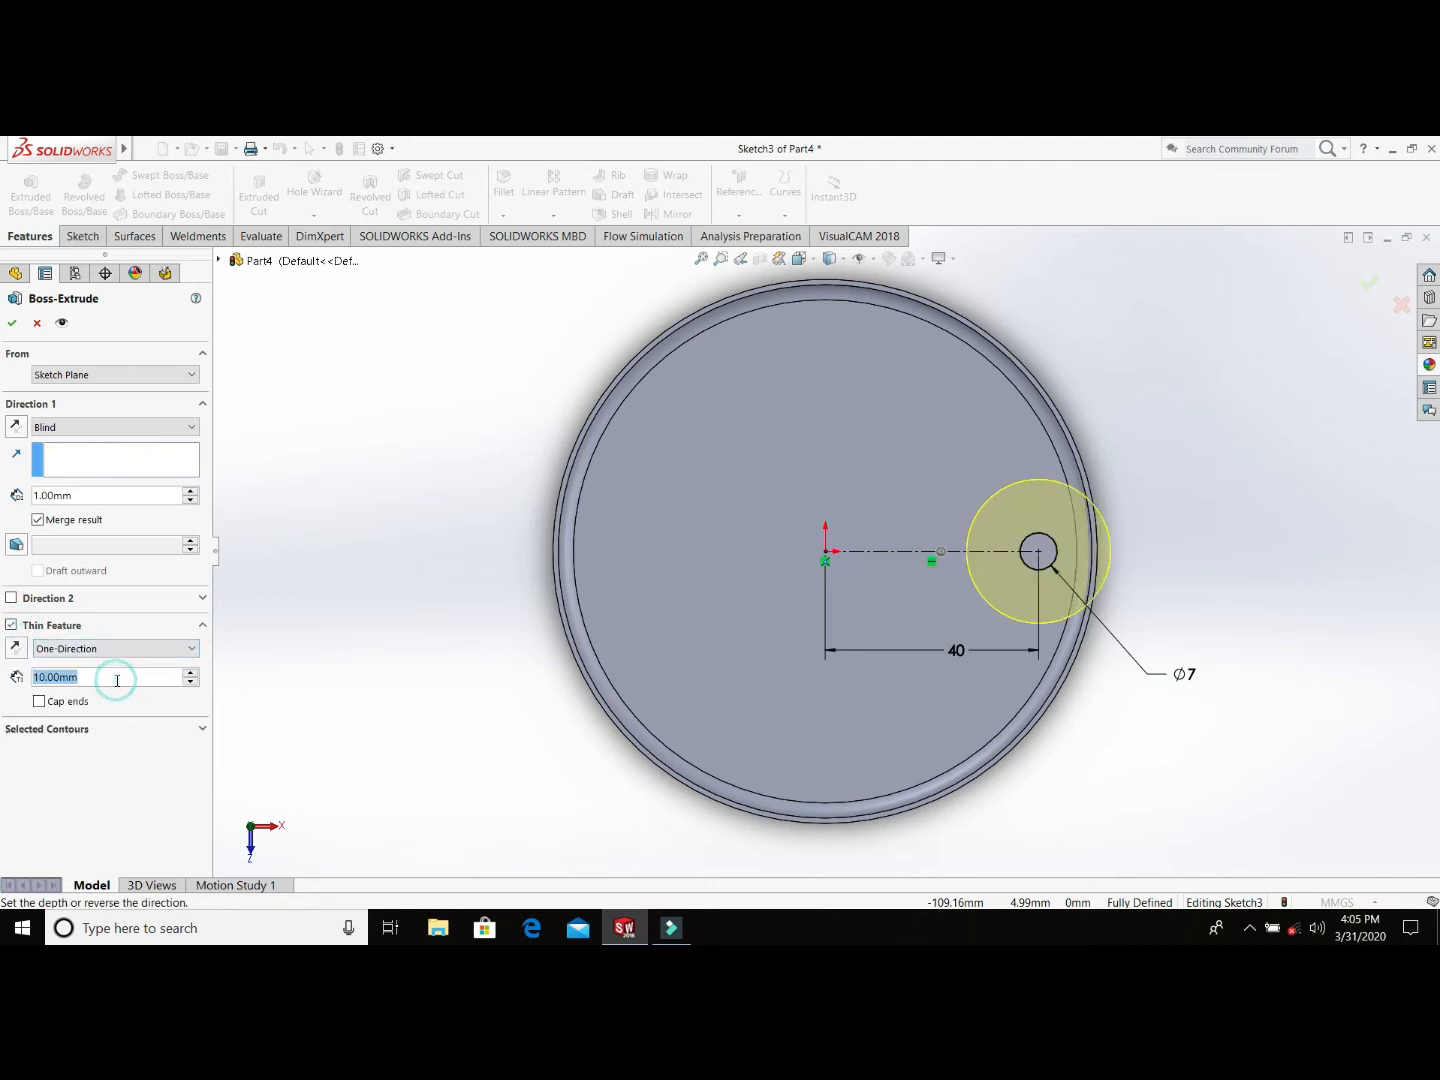
type("0.5")
key("Return")
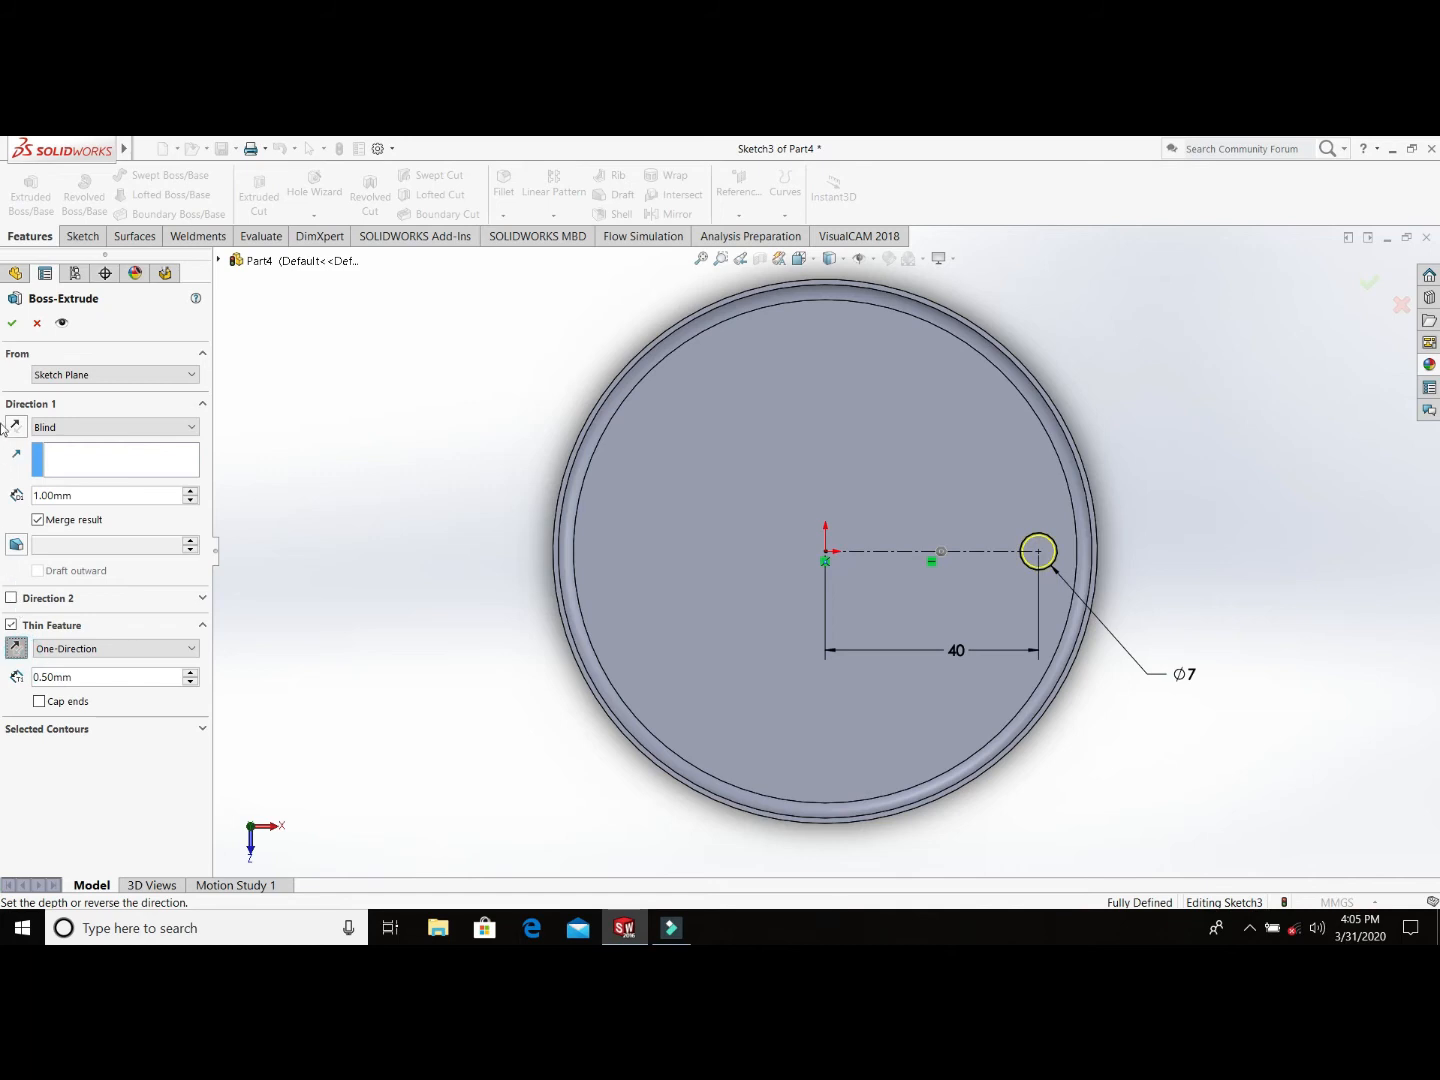
middle_click_drag(436, 653, 446, 487)
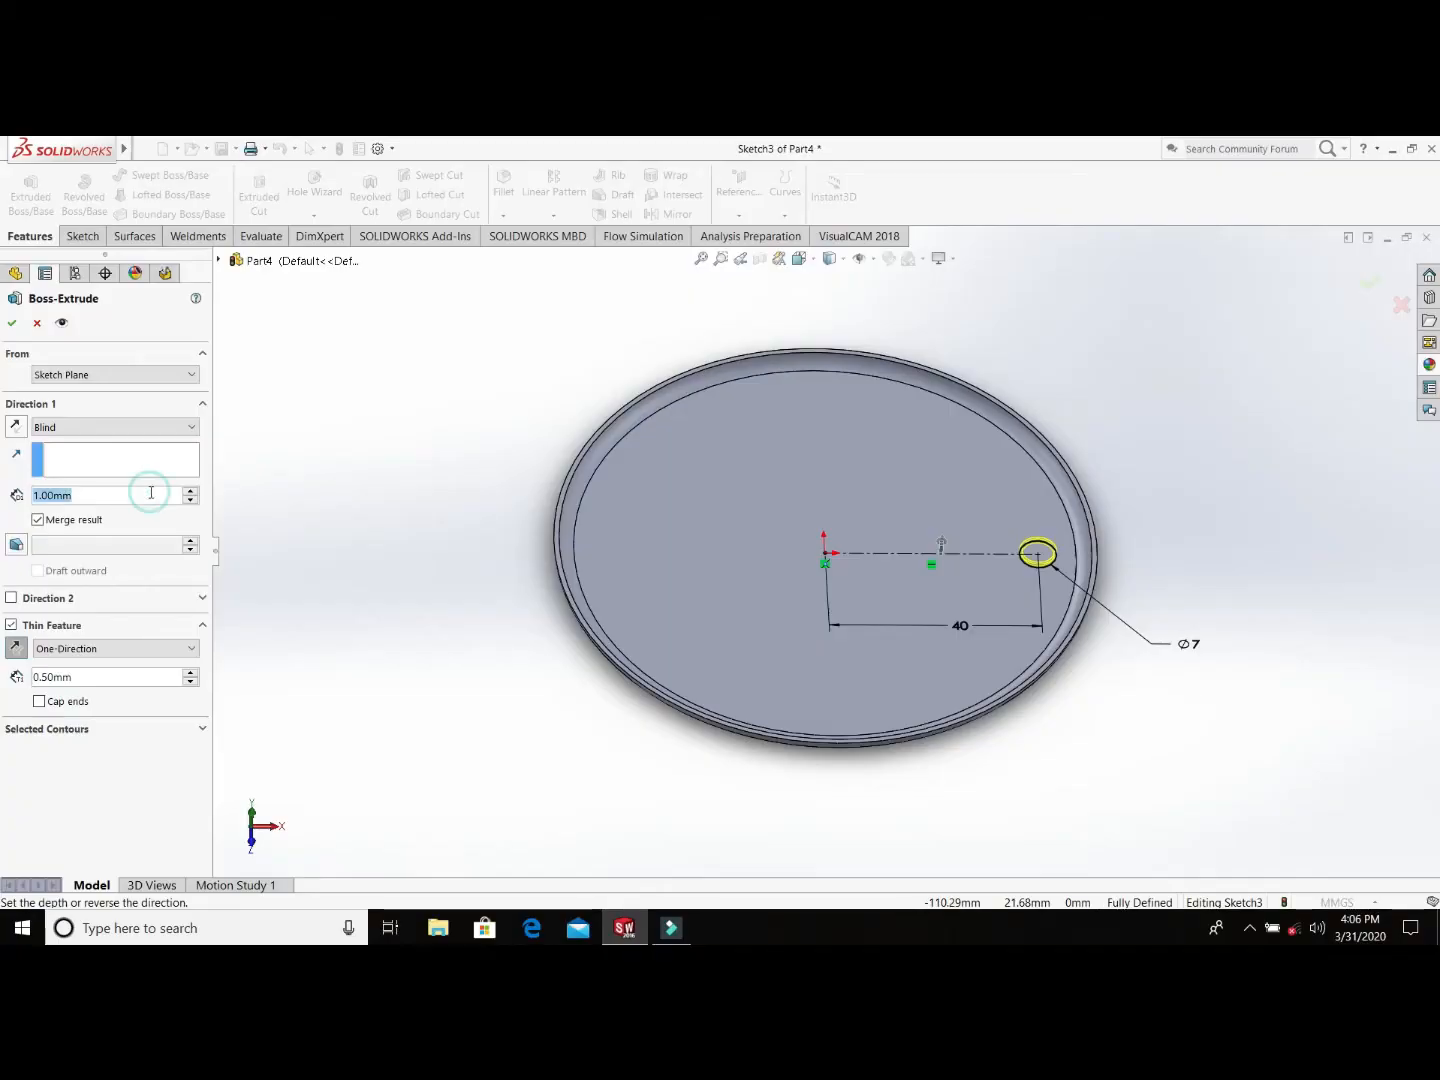
type("40")
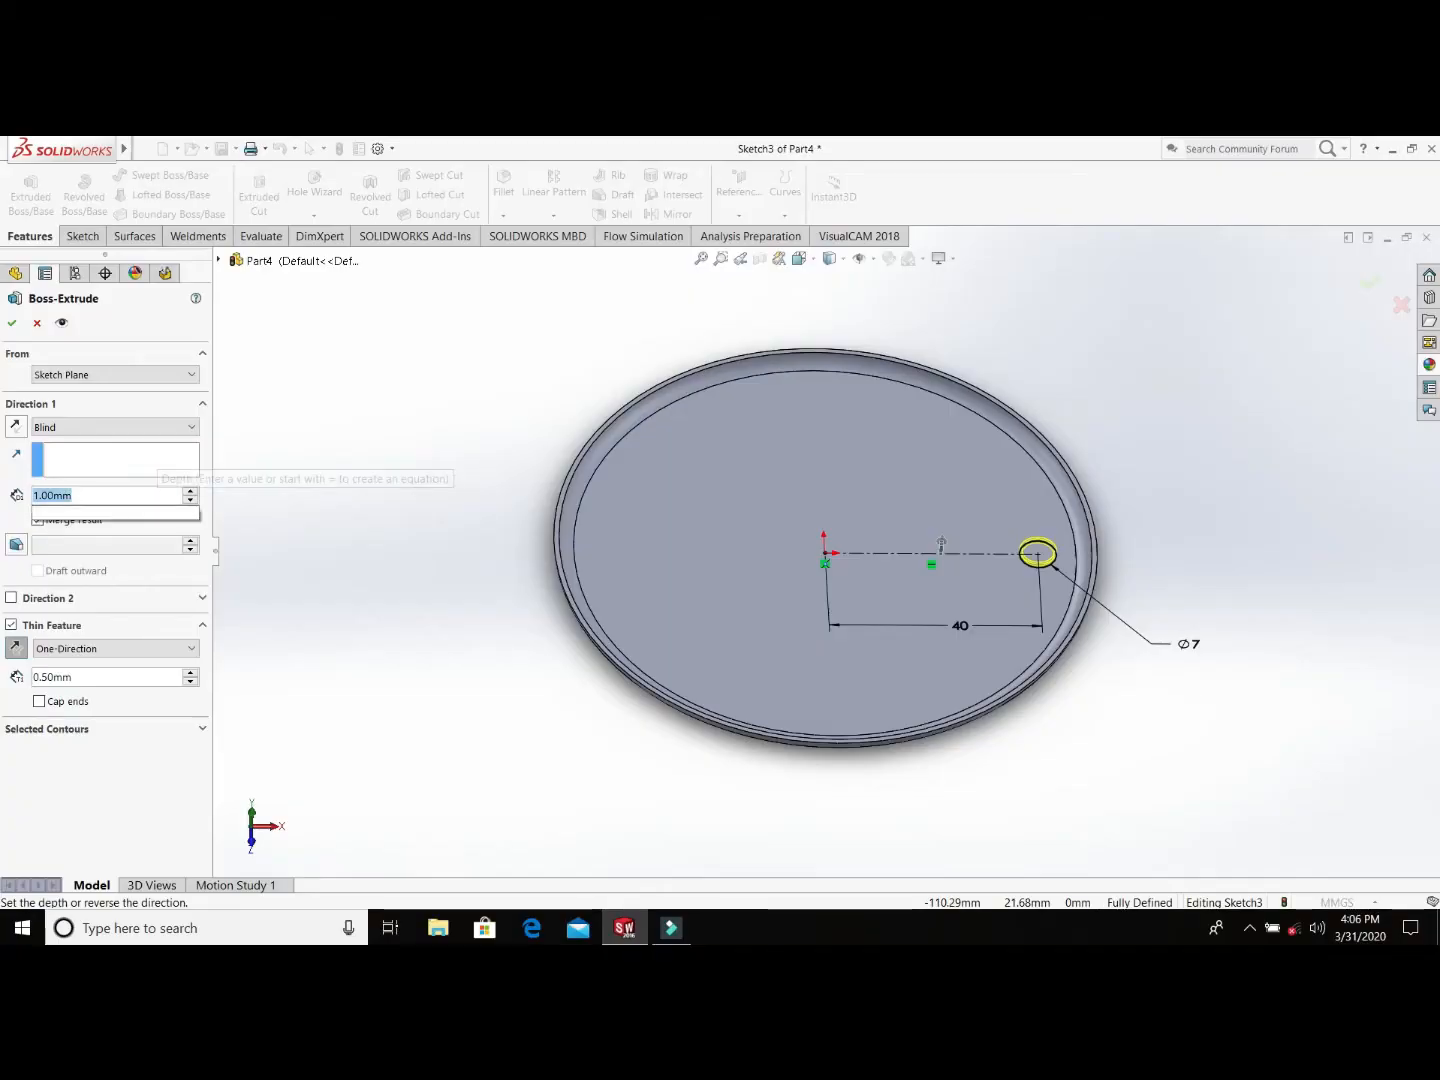
key("Return")
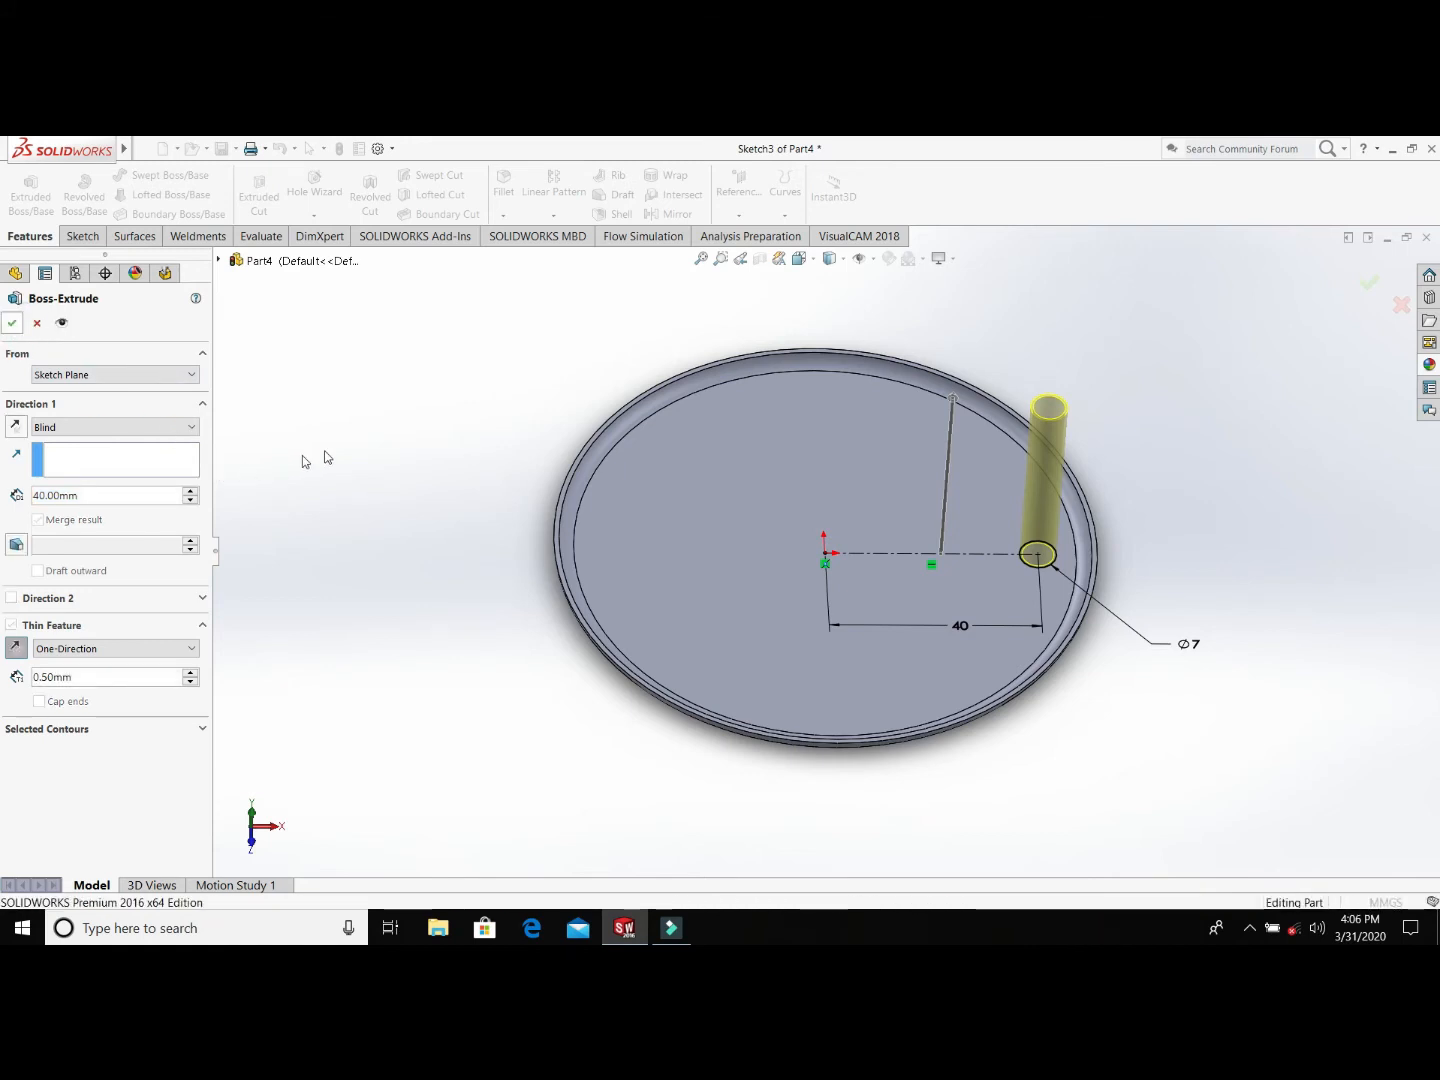
Step: Start a sketch on the floor area inside the tube and convert that face's circular boundary into sketch geometry
middle_click_drag(807, 604, 1080, 514)
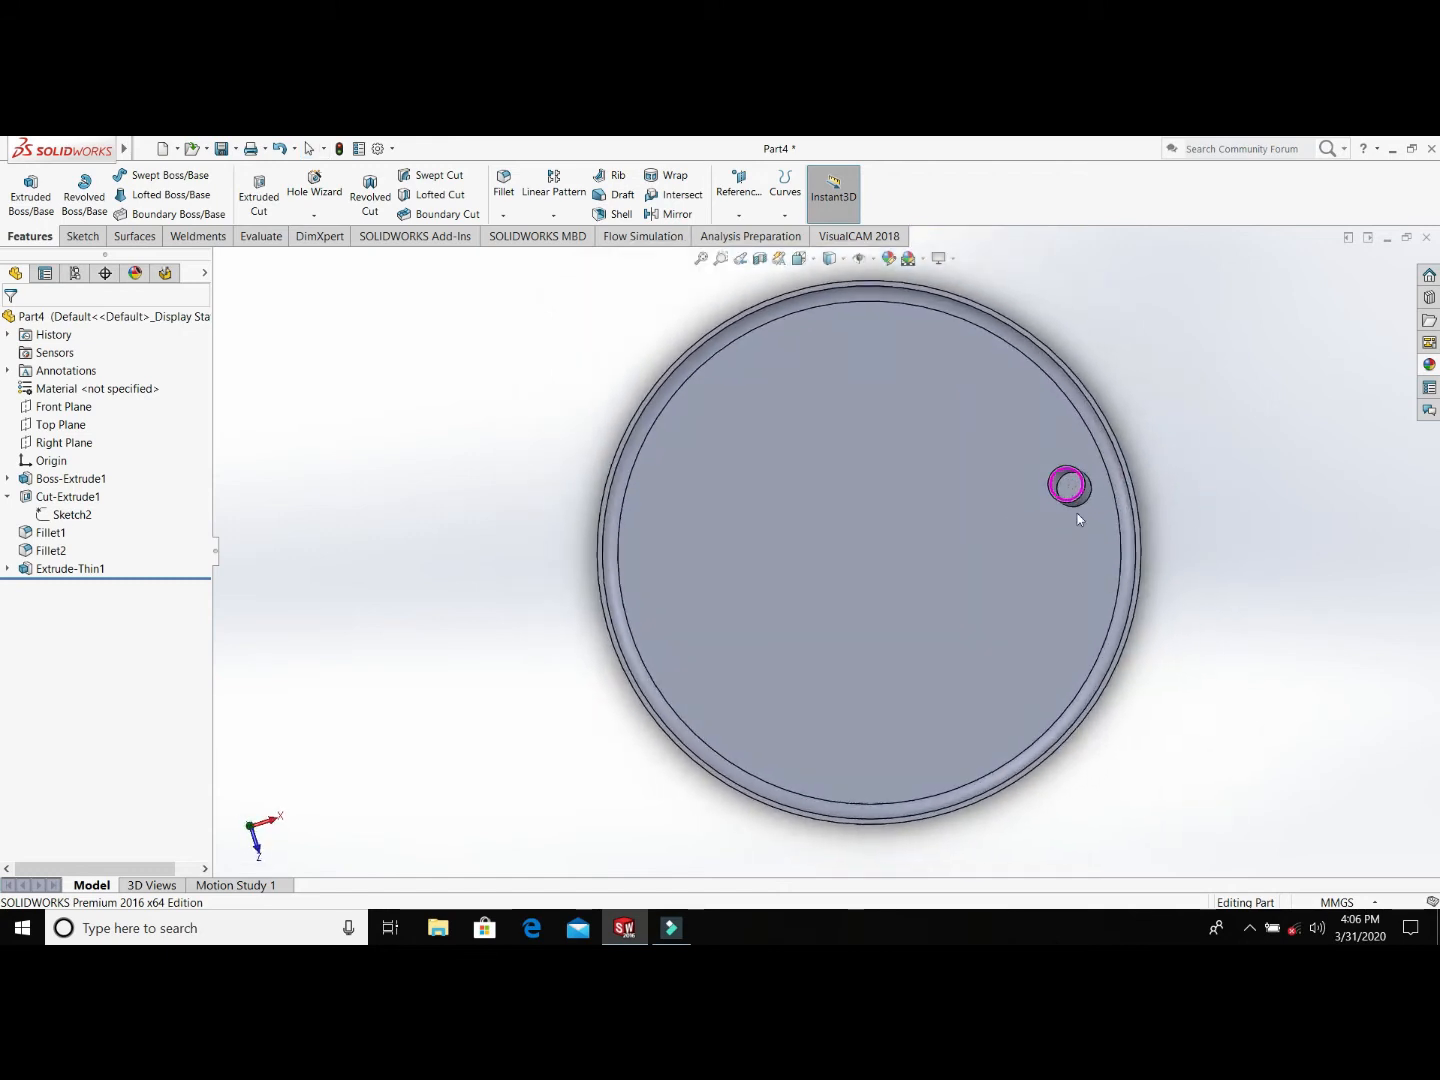
left_click(1068, 488)
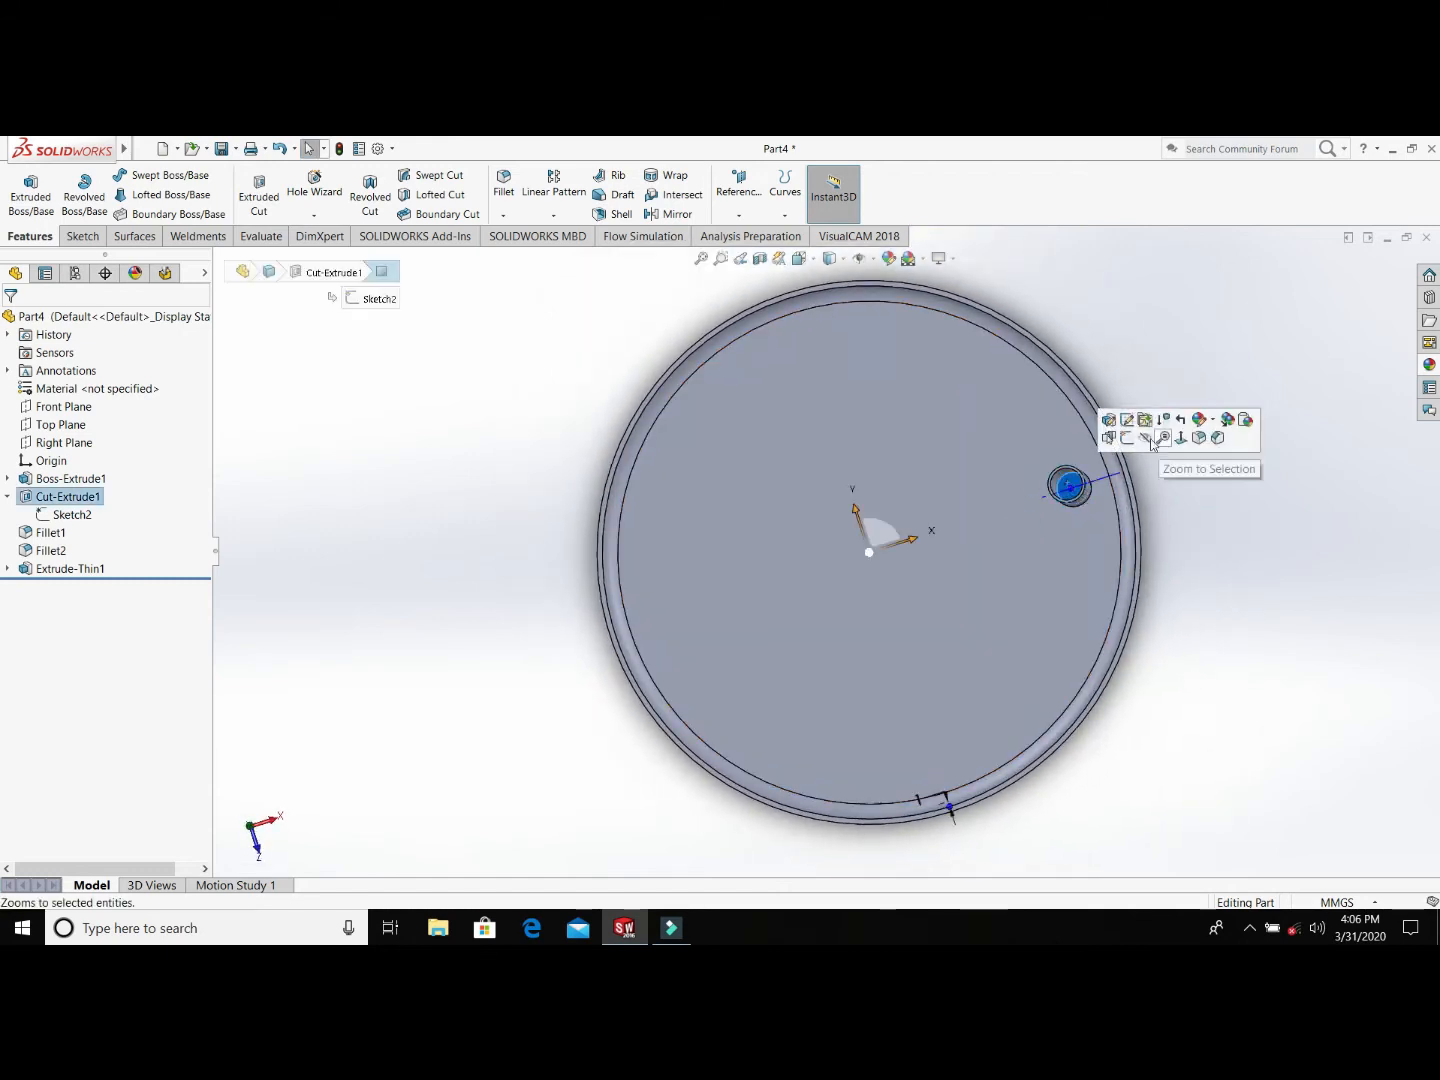
left_click(1128, 440)
left_click(405, 197)
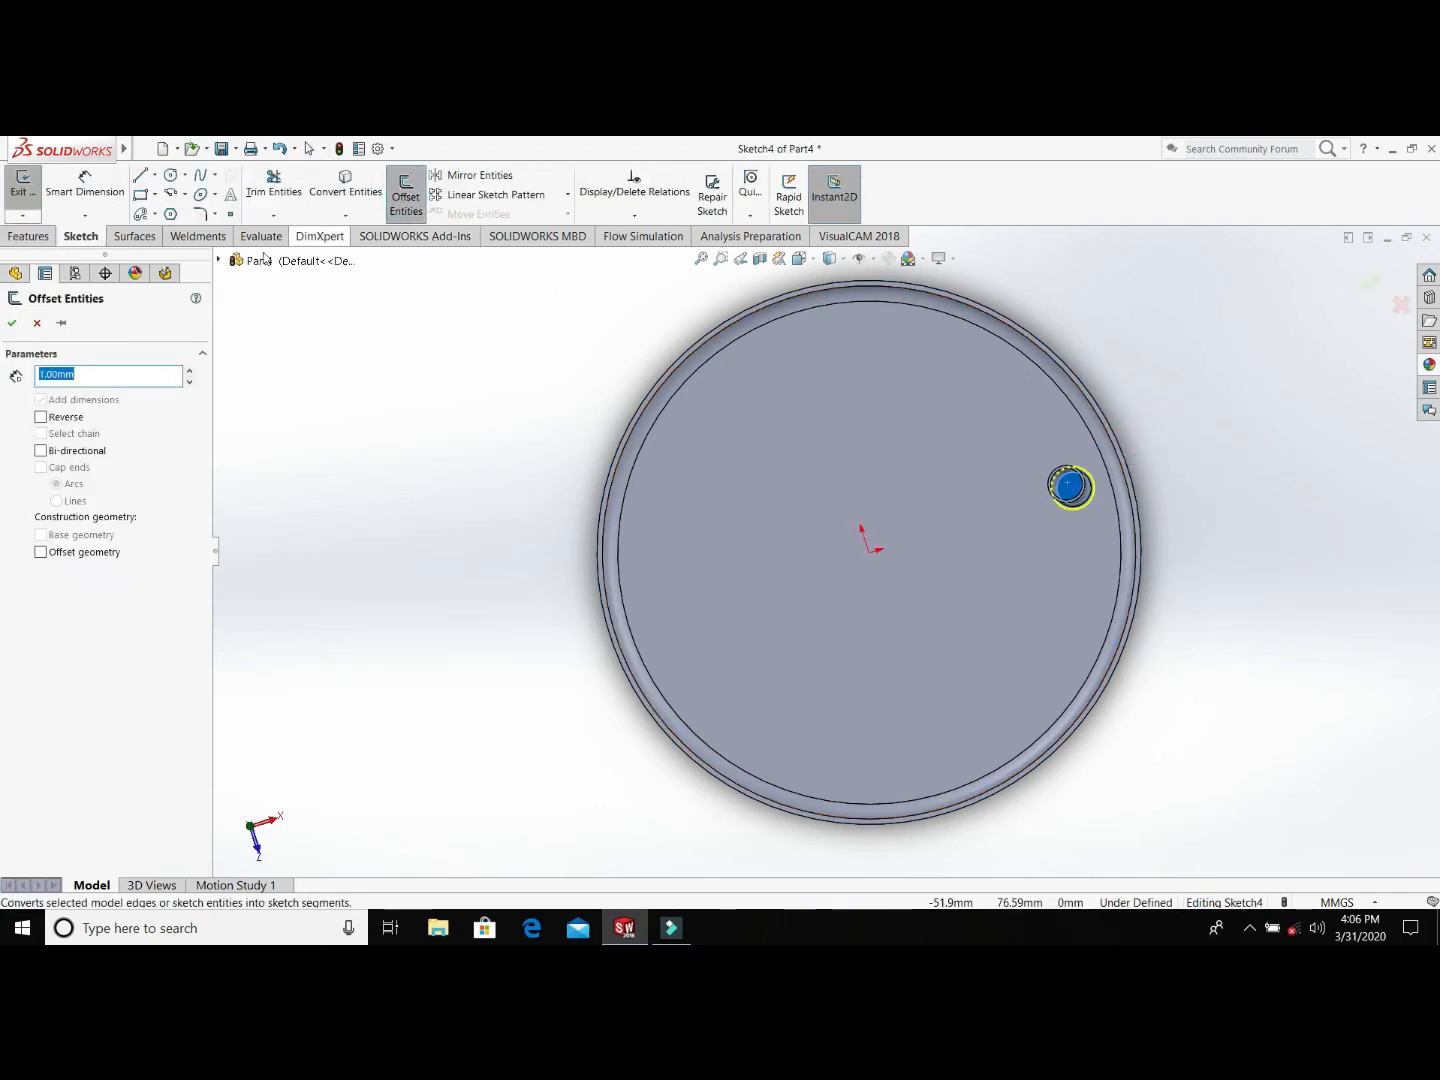
left_click(38, 322)
left_click(341, 191)
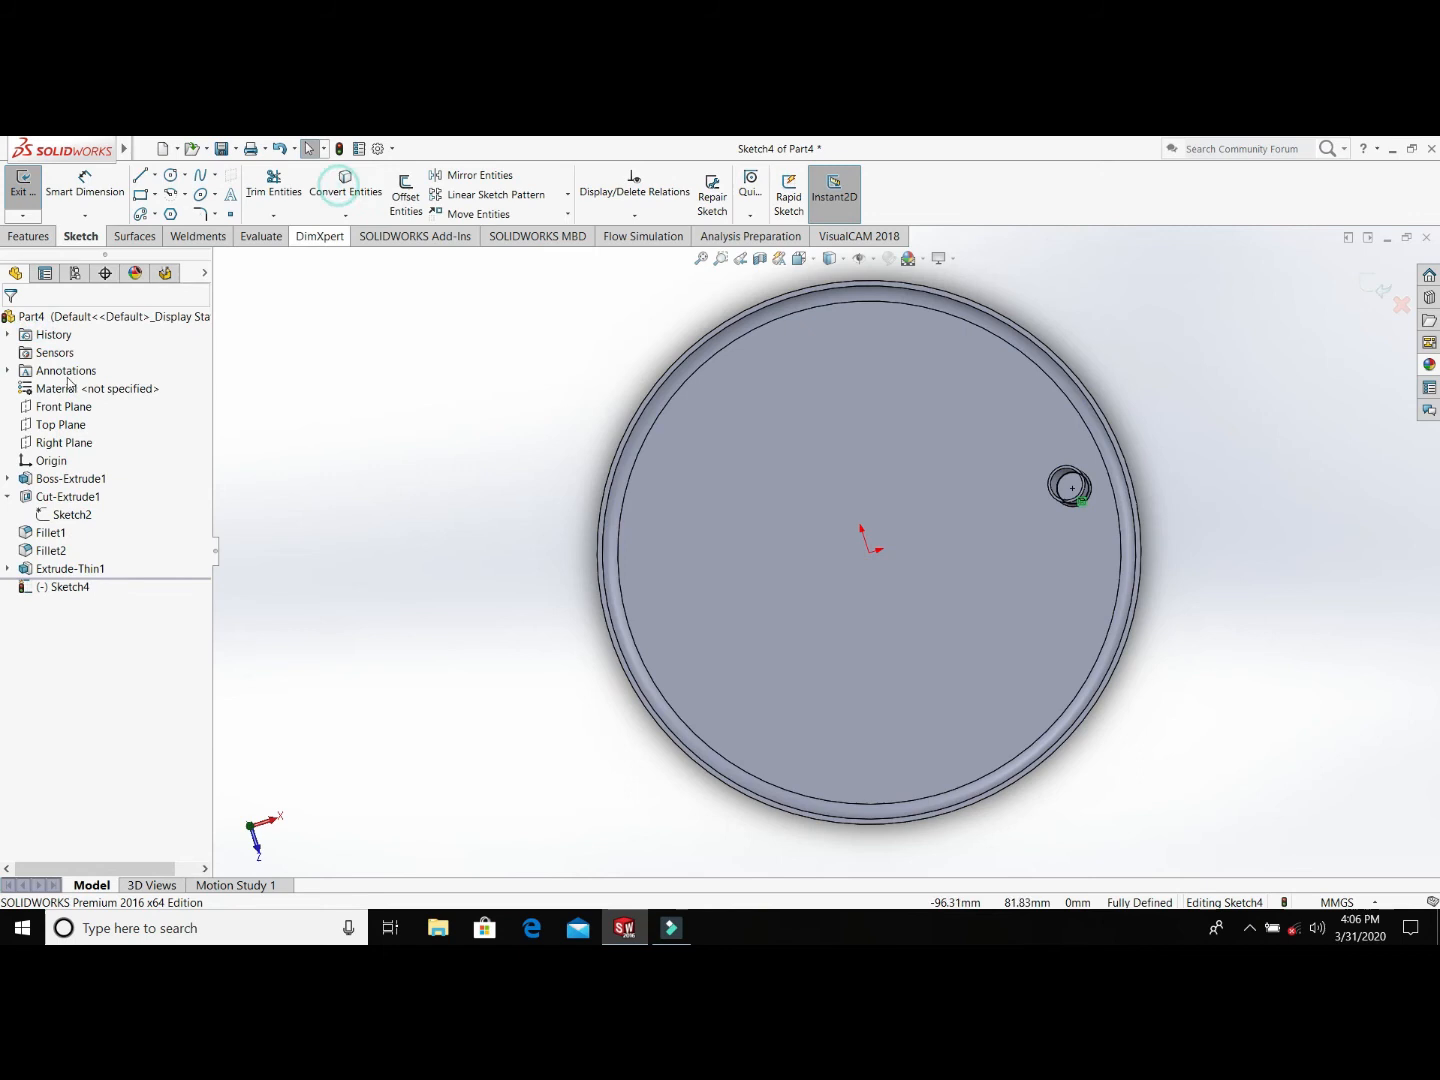
Step: Cut the converted circle through the disc floor under the tube with a blind Extruded Cut of 10 mm
left_click(27, 236)
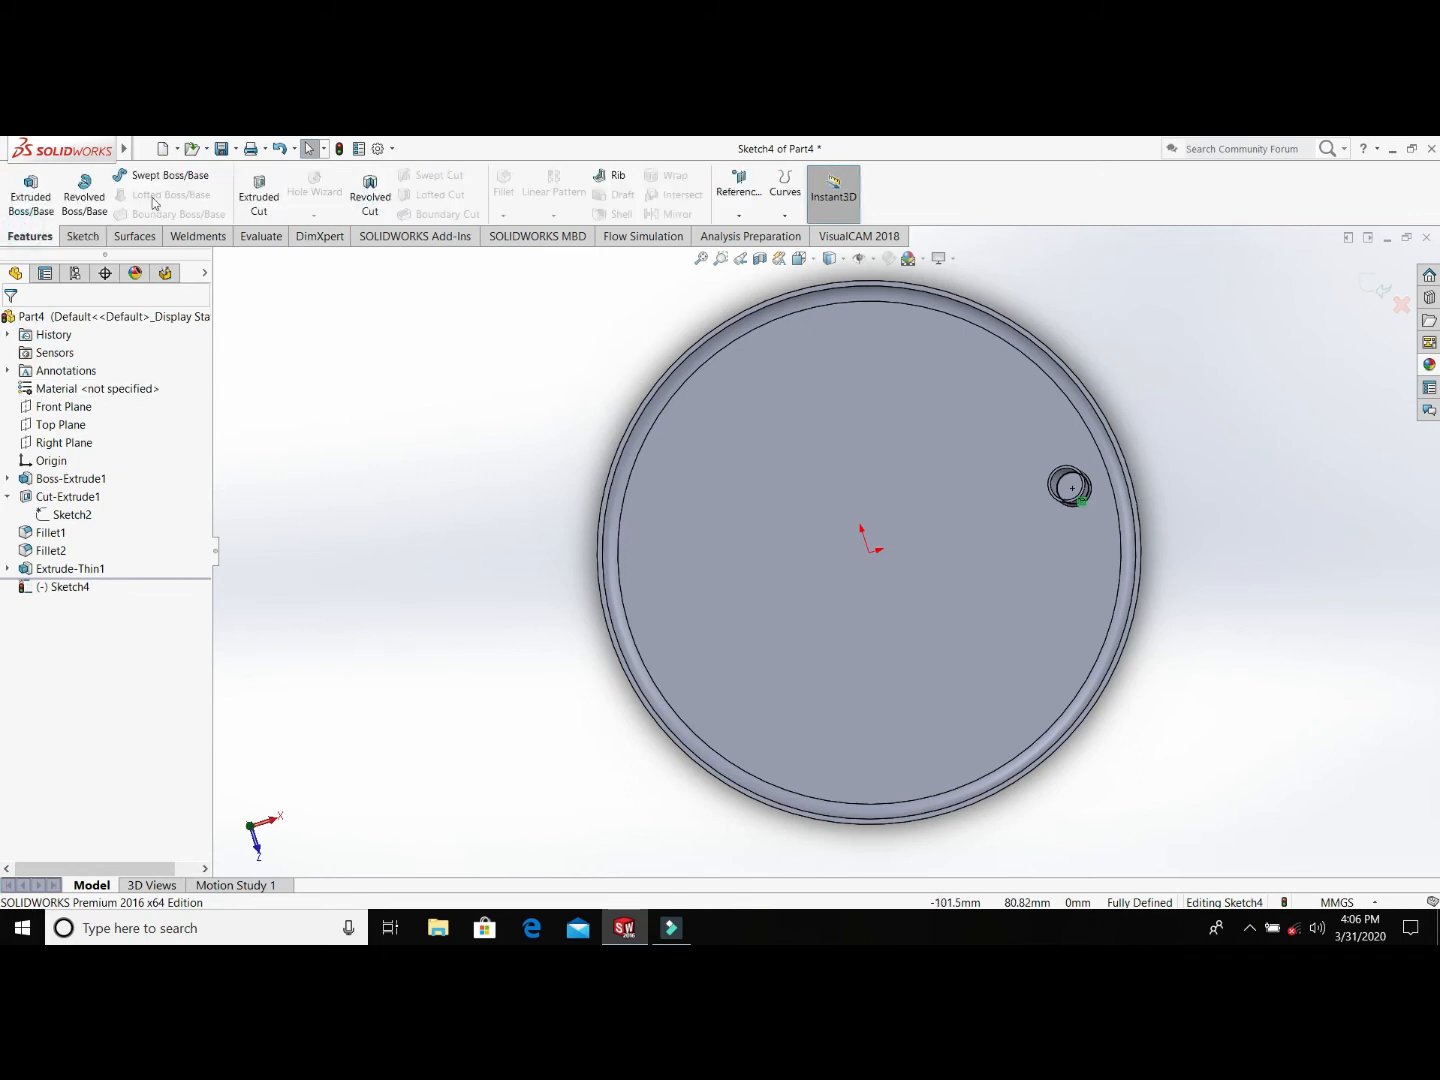
left_click(250, 195)
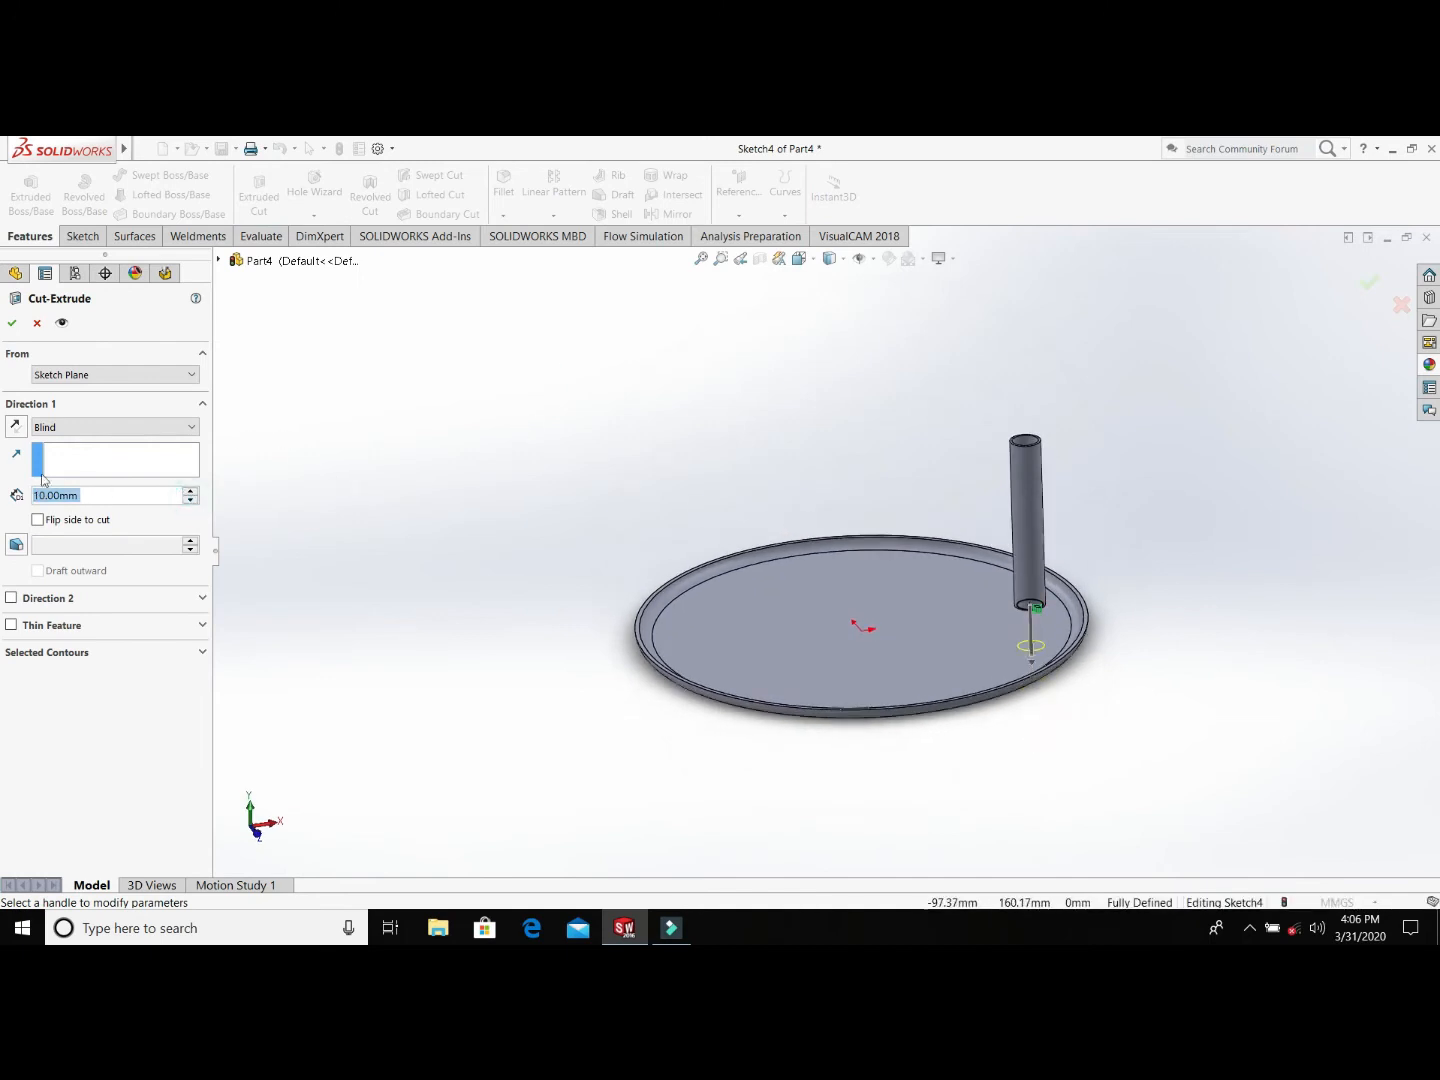
left_click(13, 323)
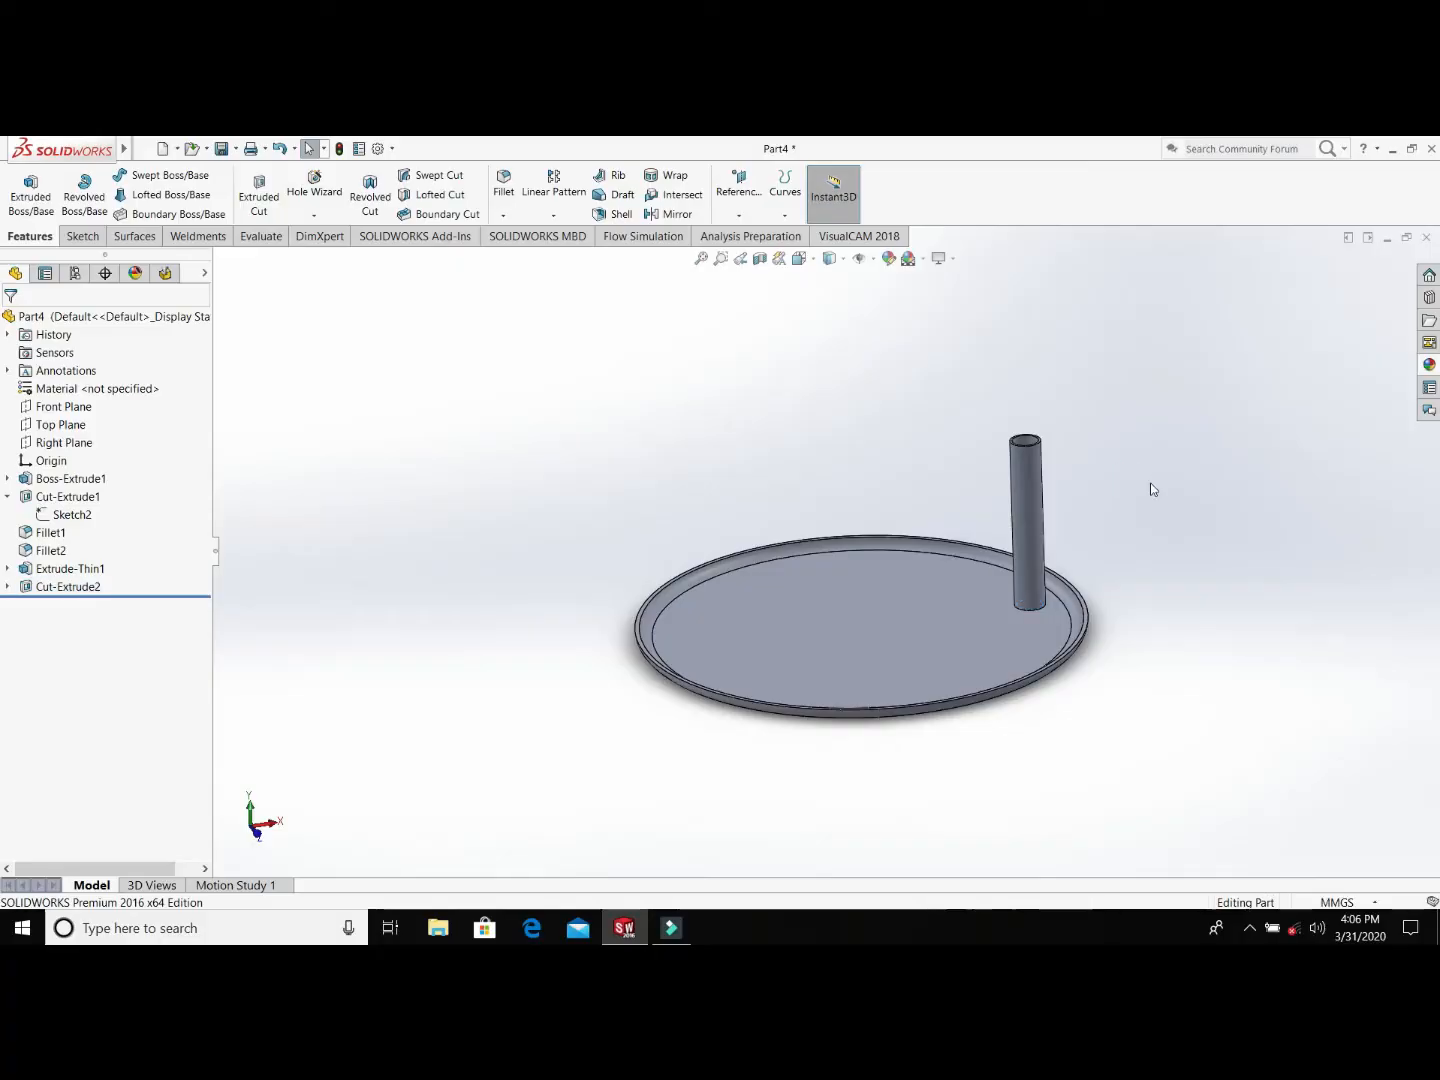
Step: Create a circular pattern of Extrude-Thin1 and Cut-Extrude2 about the disc's circular rim edge, with 10 equally spaced instances over 360 degrees
middle_click_drag(1150, 489, 1138, 561)
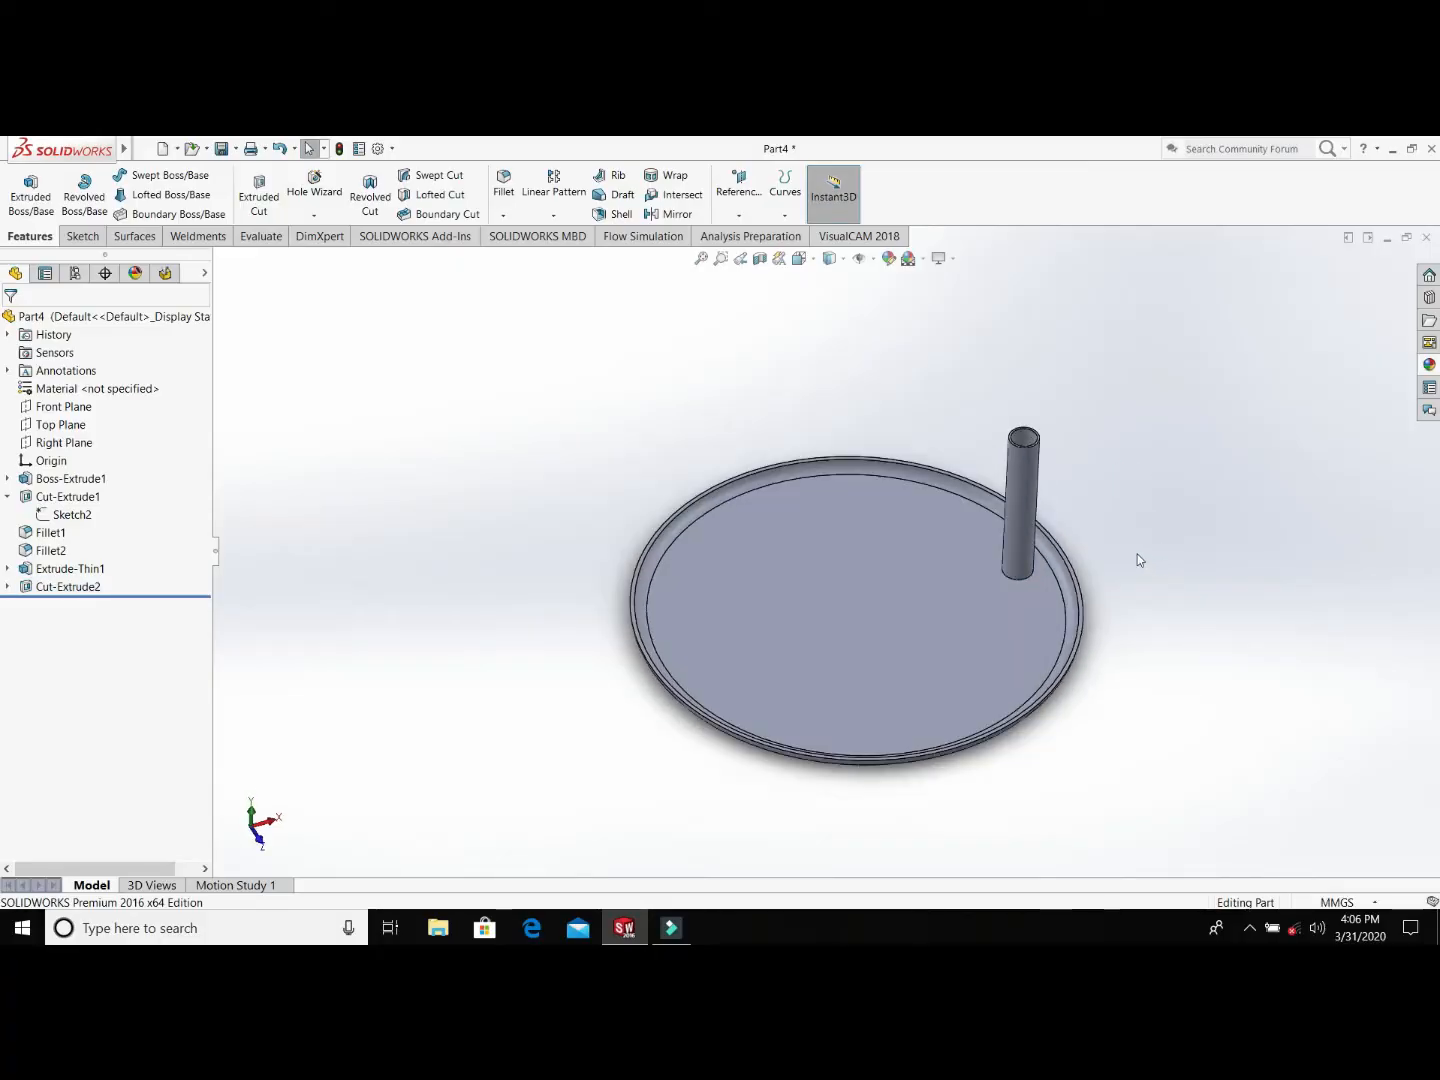
left_click(554, 215)
left_click(573, 257)
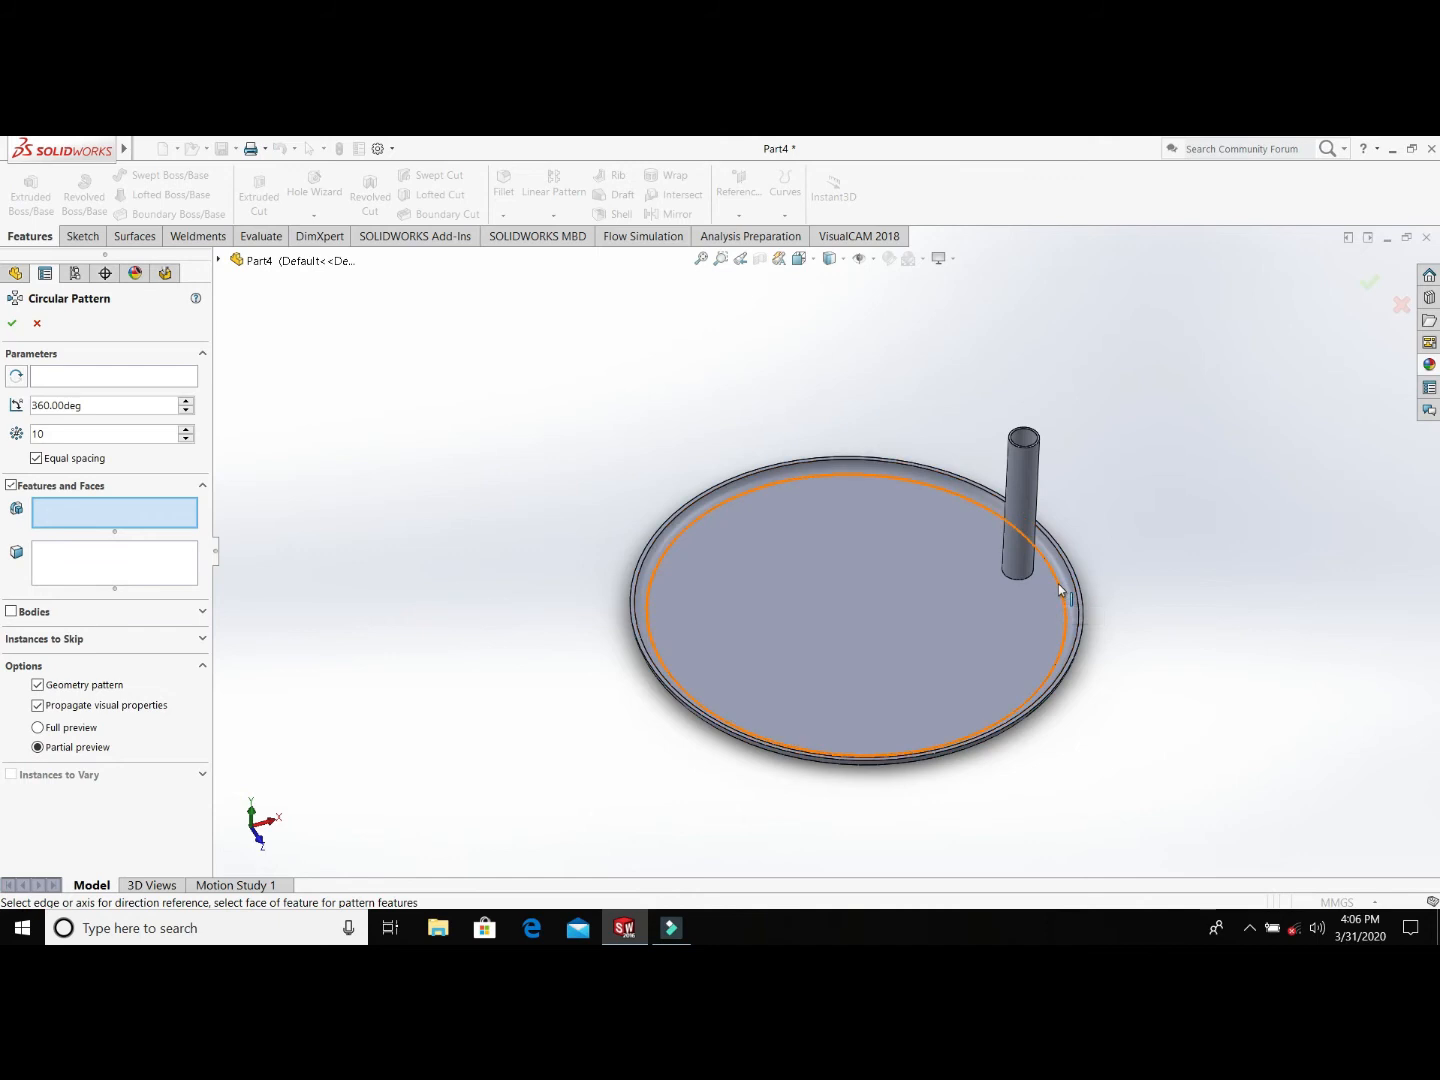
left_click(1021, 522)
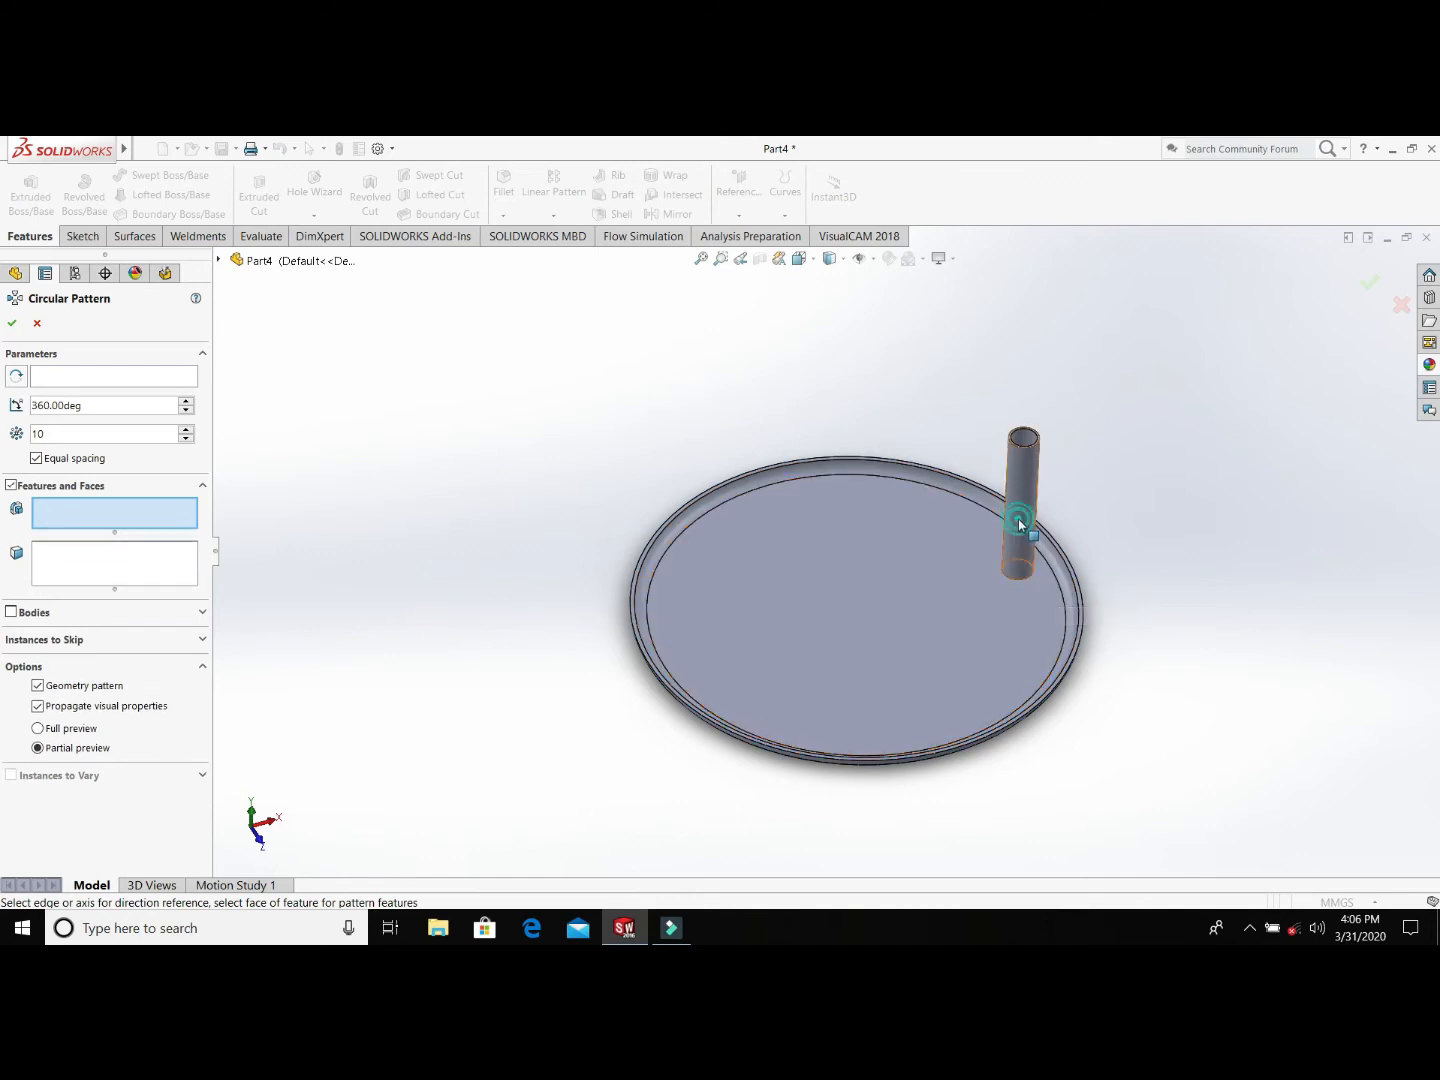
left_click(221, 260)
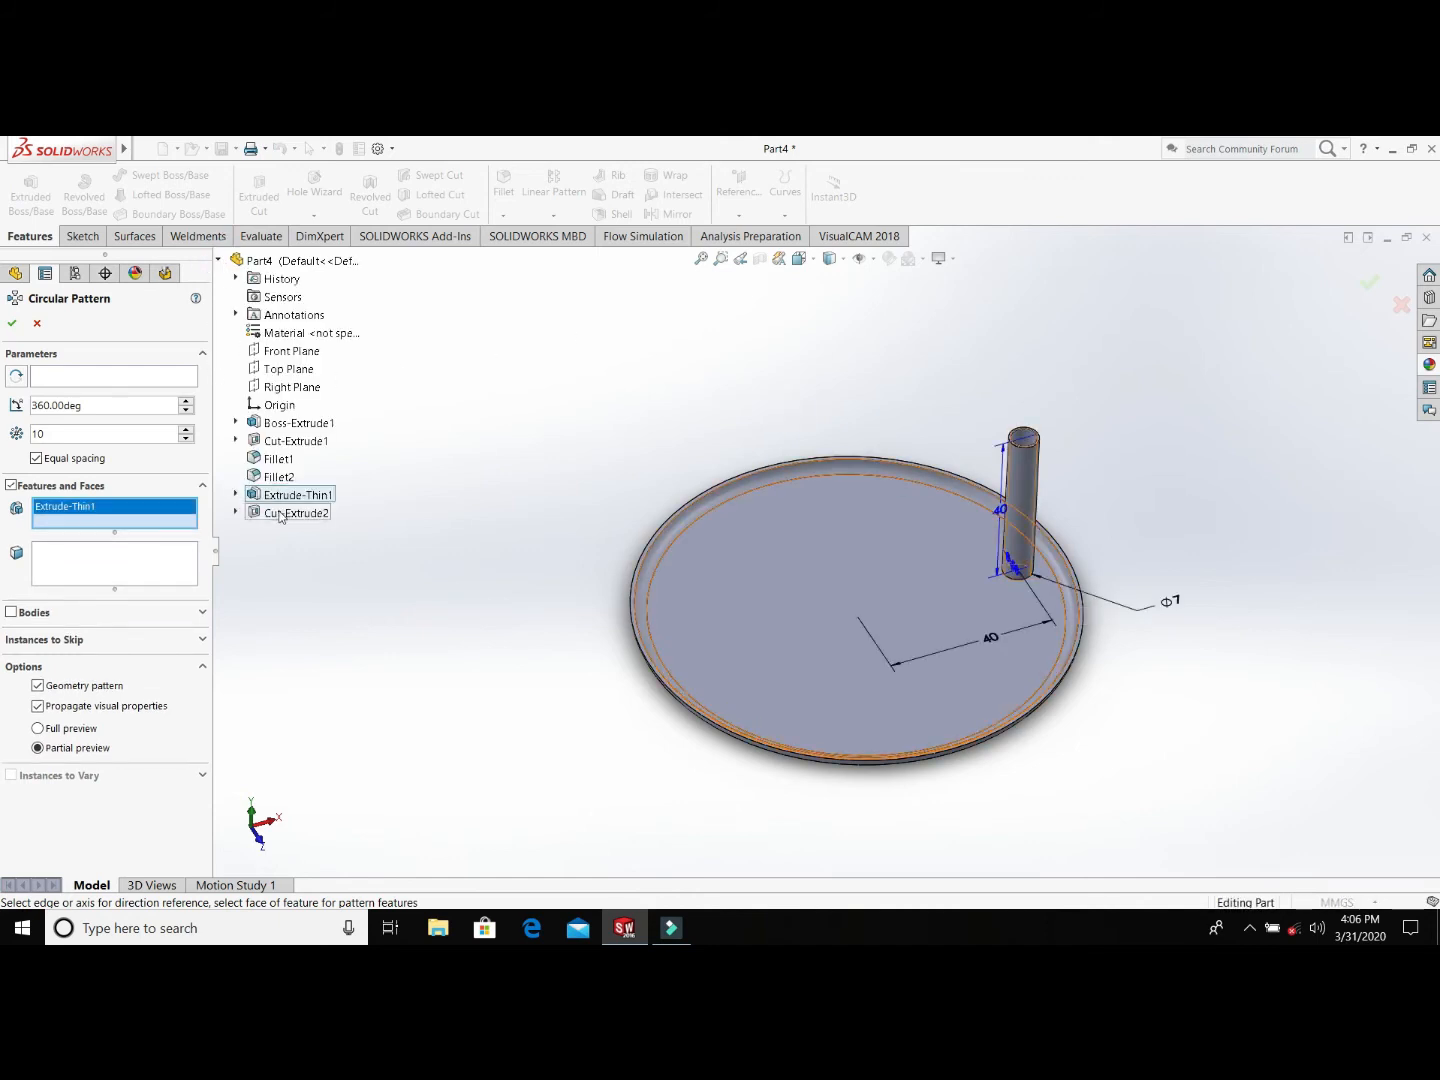
left_click(280, 515)
left_click(144, 373)
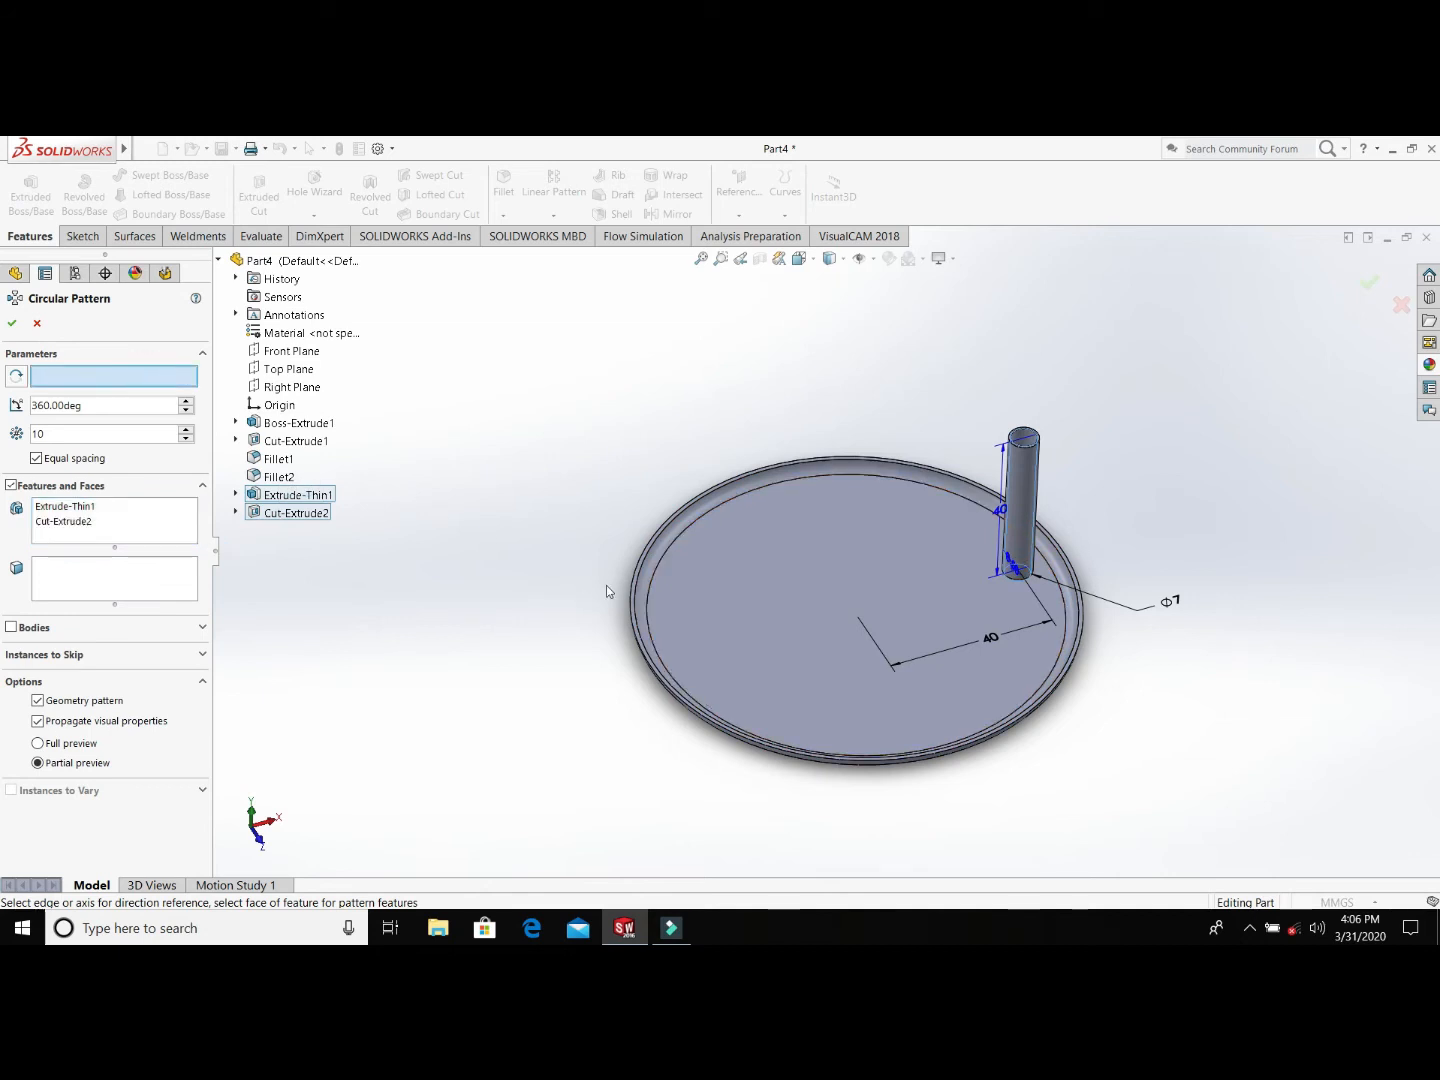
left_click(635, 591)
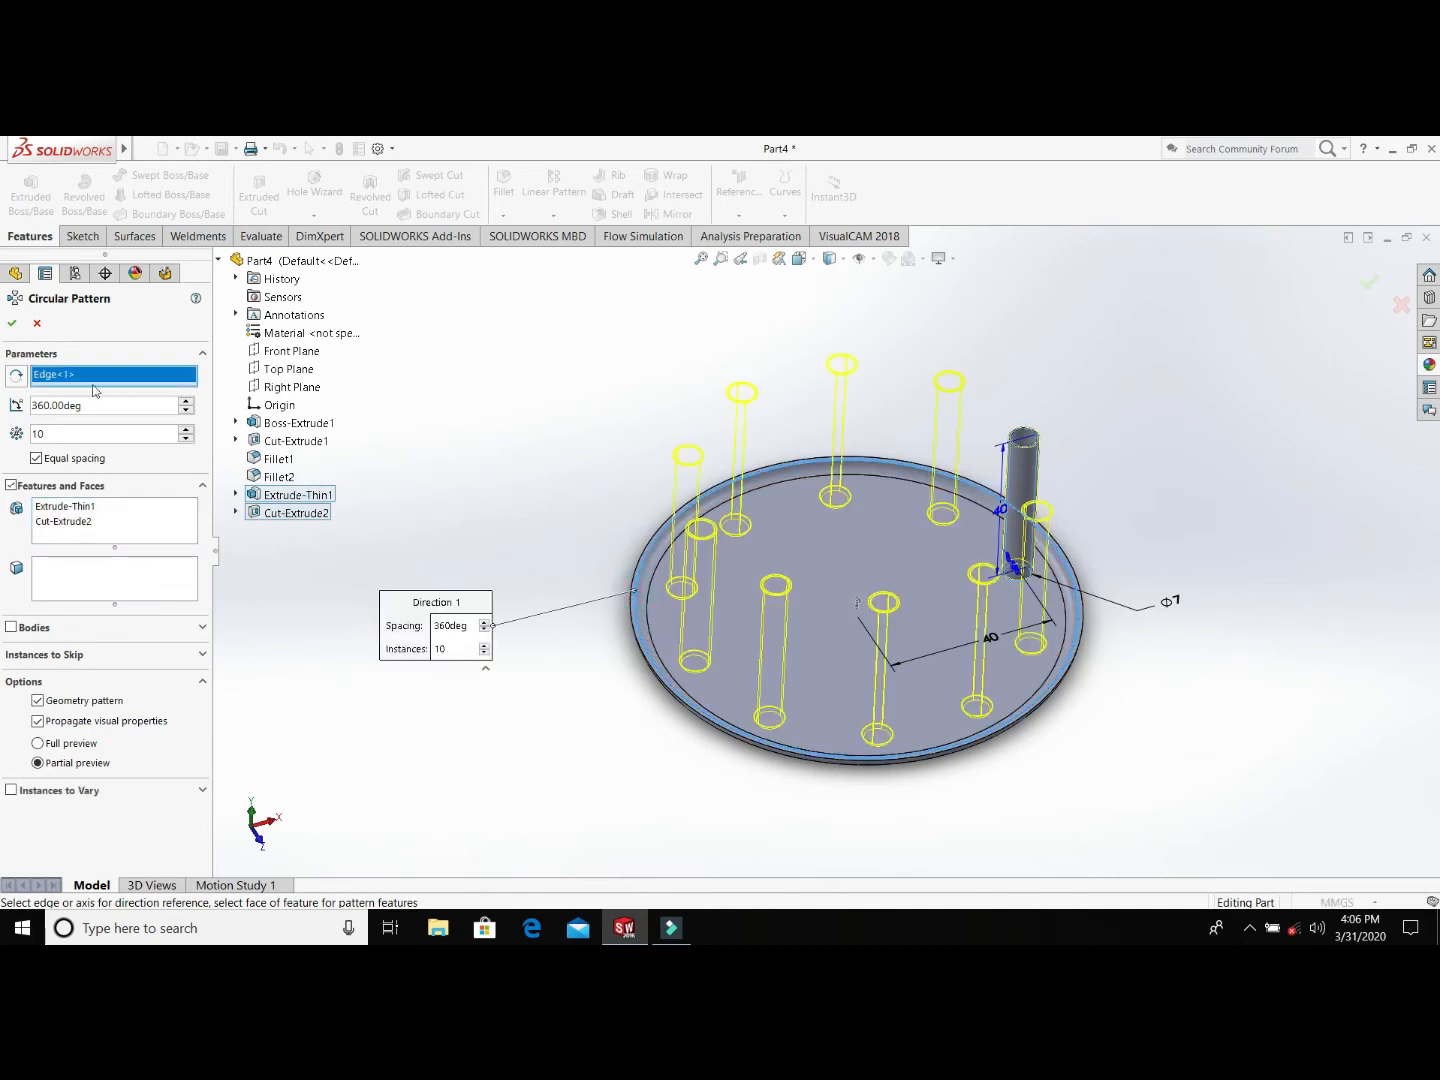
left_click(14, 323)
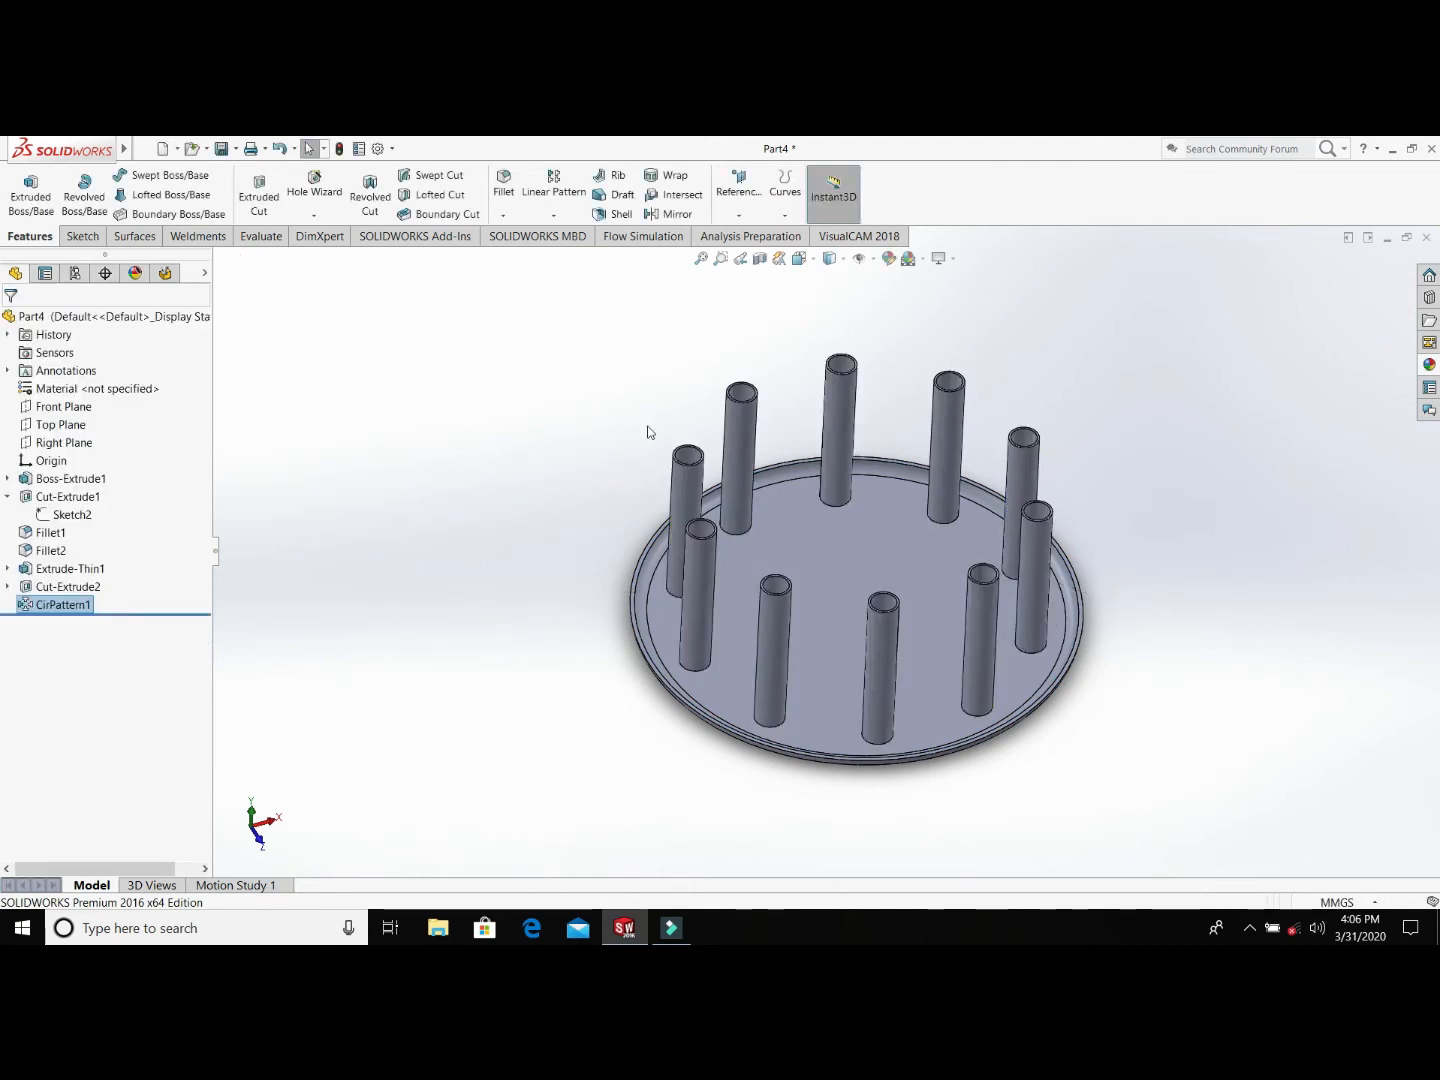
Step: Start a sketch on the disc's recessed floor and draw a center rectangle about 11 mm by 3 mm centred on the origin
scroll(615, 714, "up", 4)
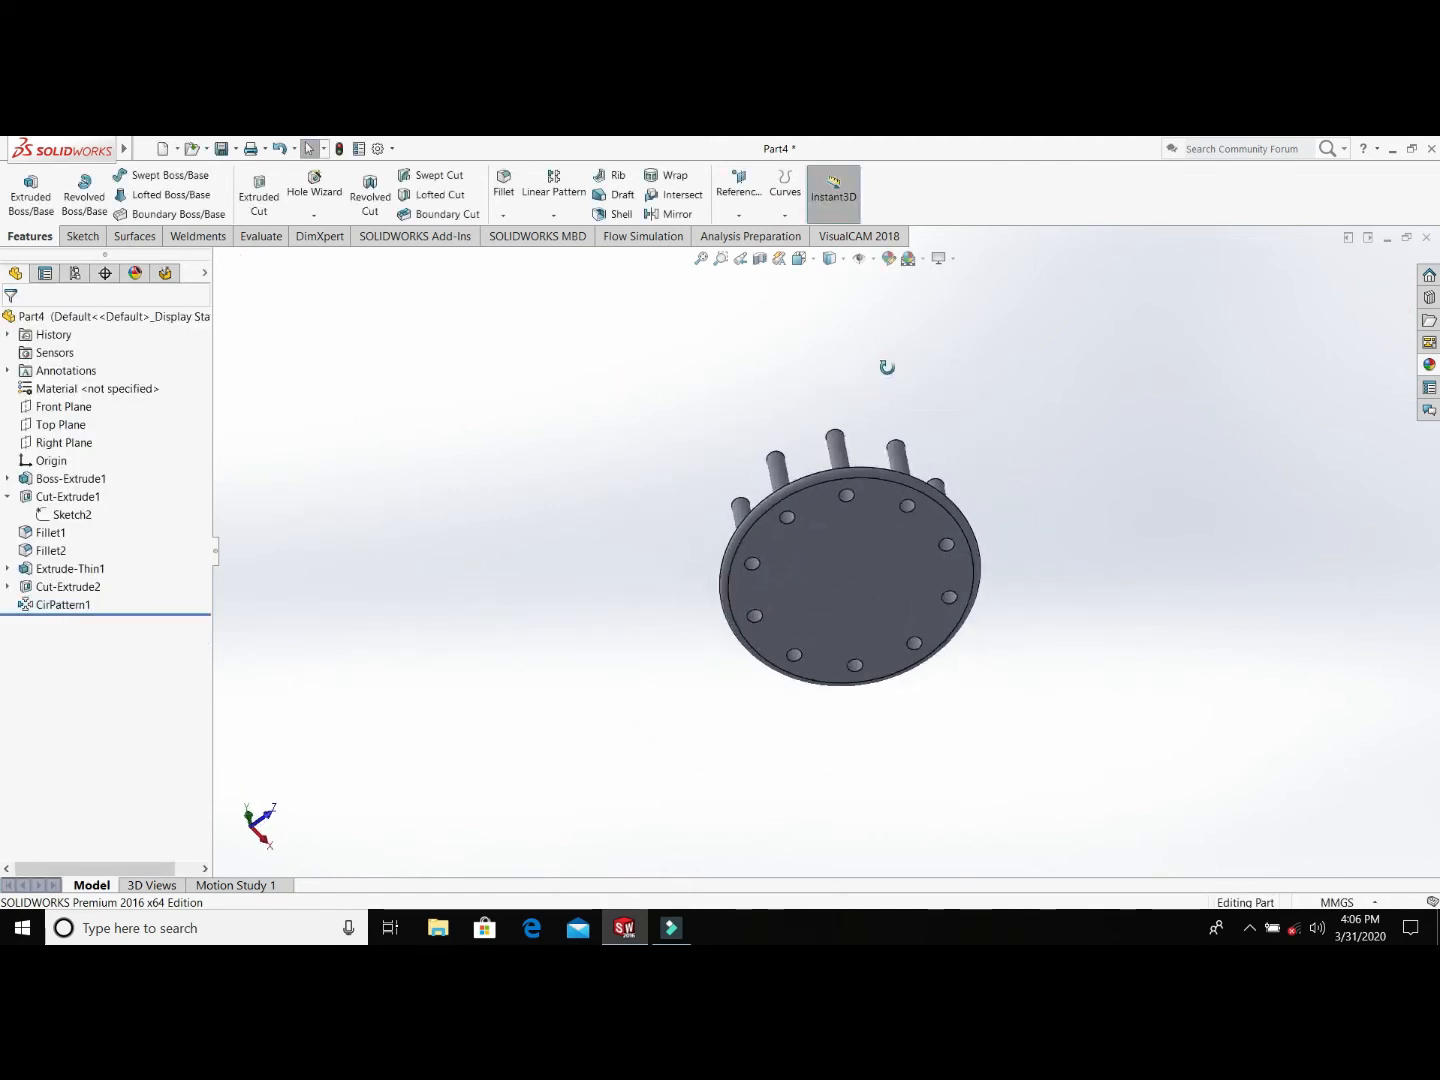
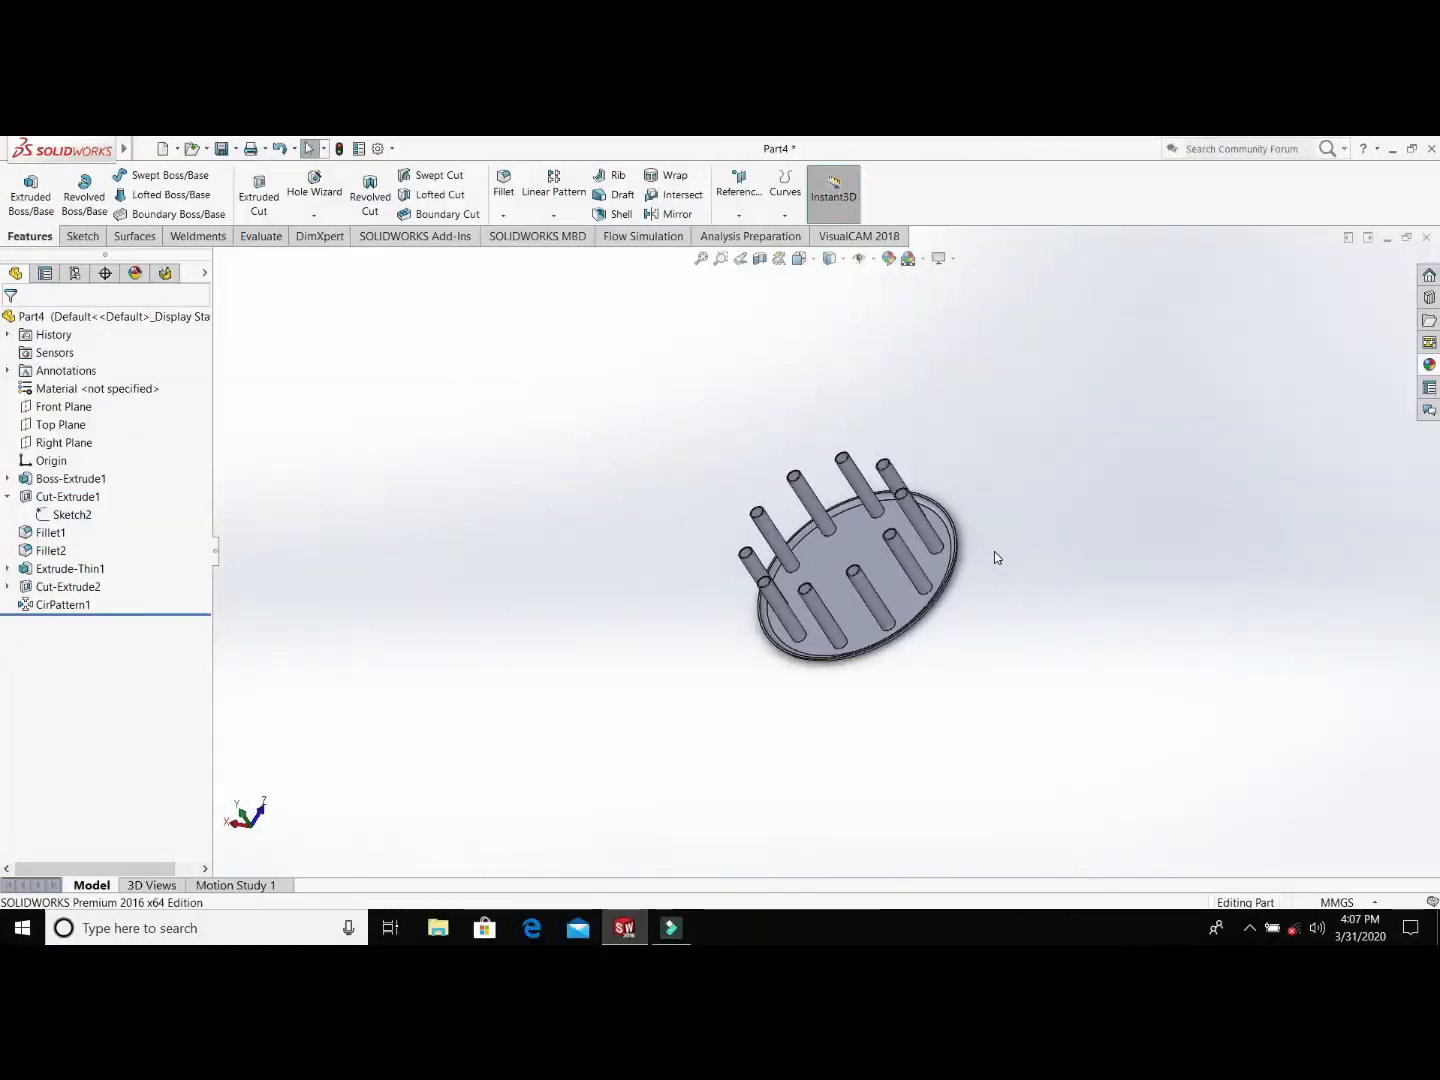
middle_click_drag(994, 557, 1045, 570)
left_click(840, 556)
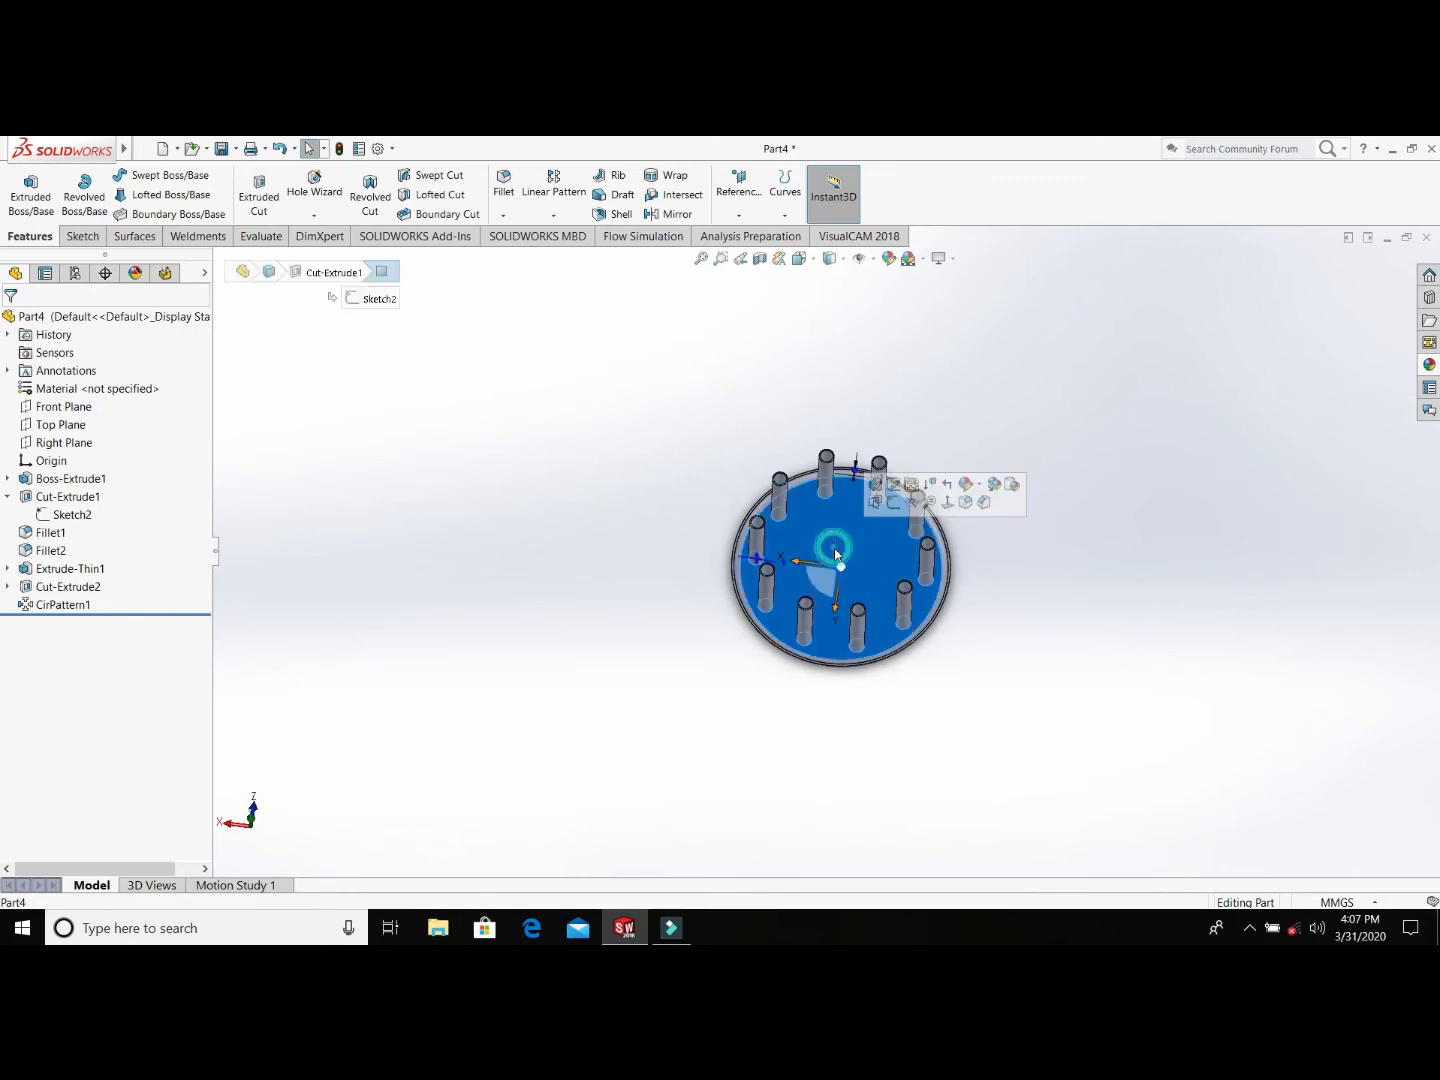
left_click(893, 503)
key("space")
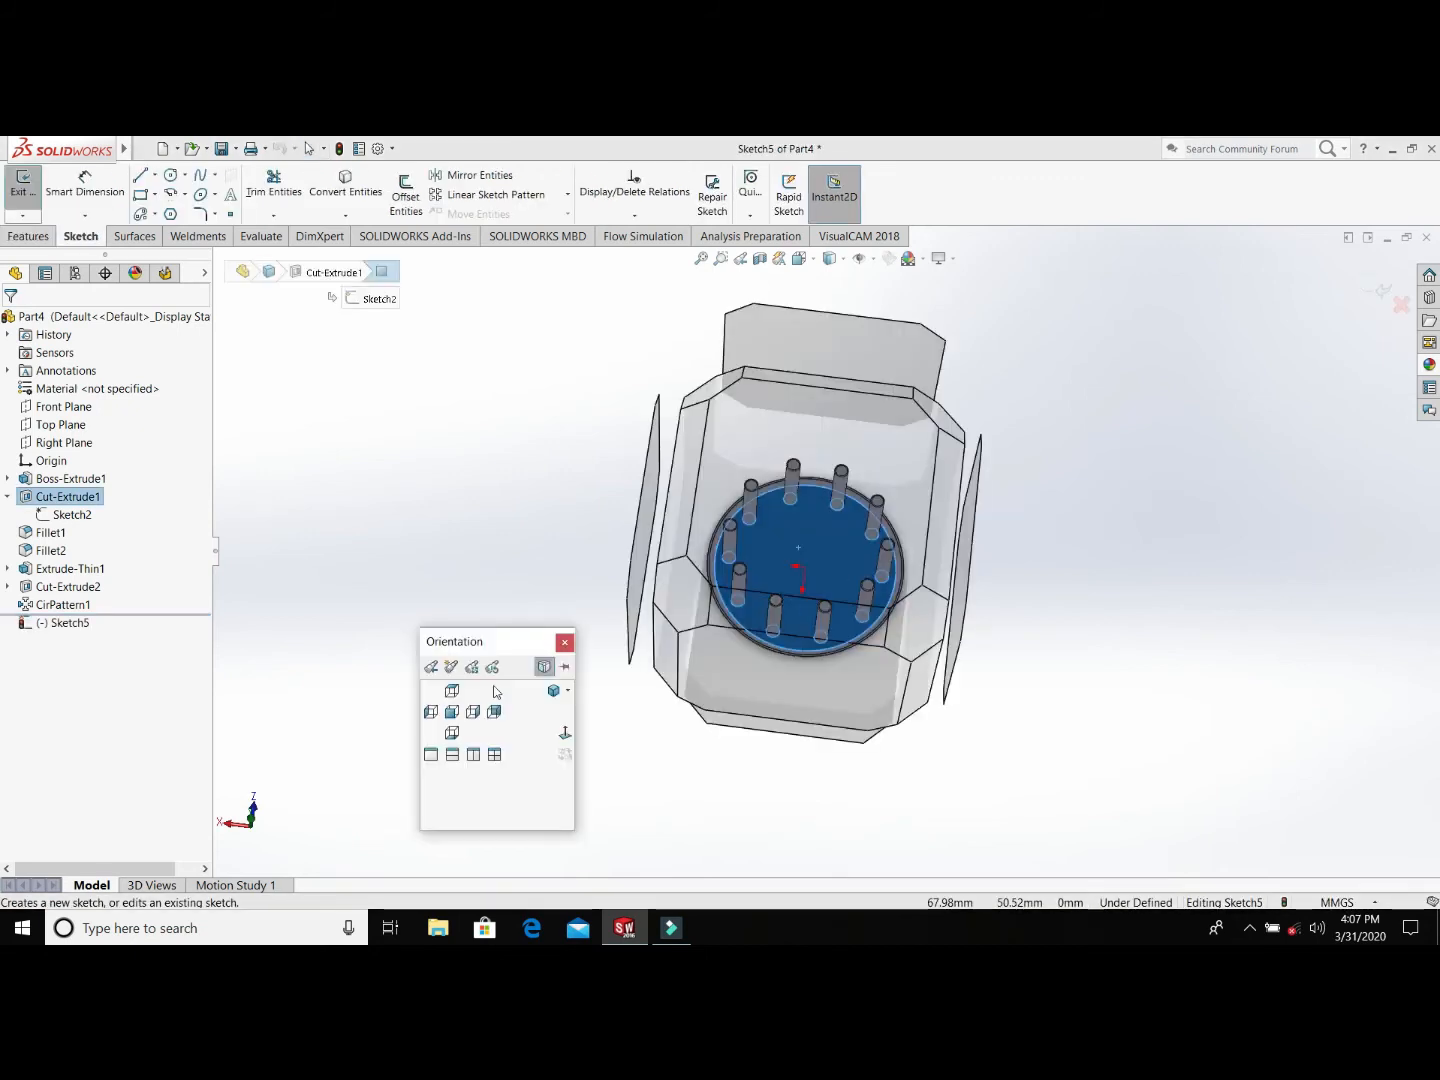
left_click(564, 734)
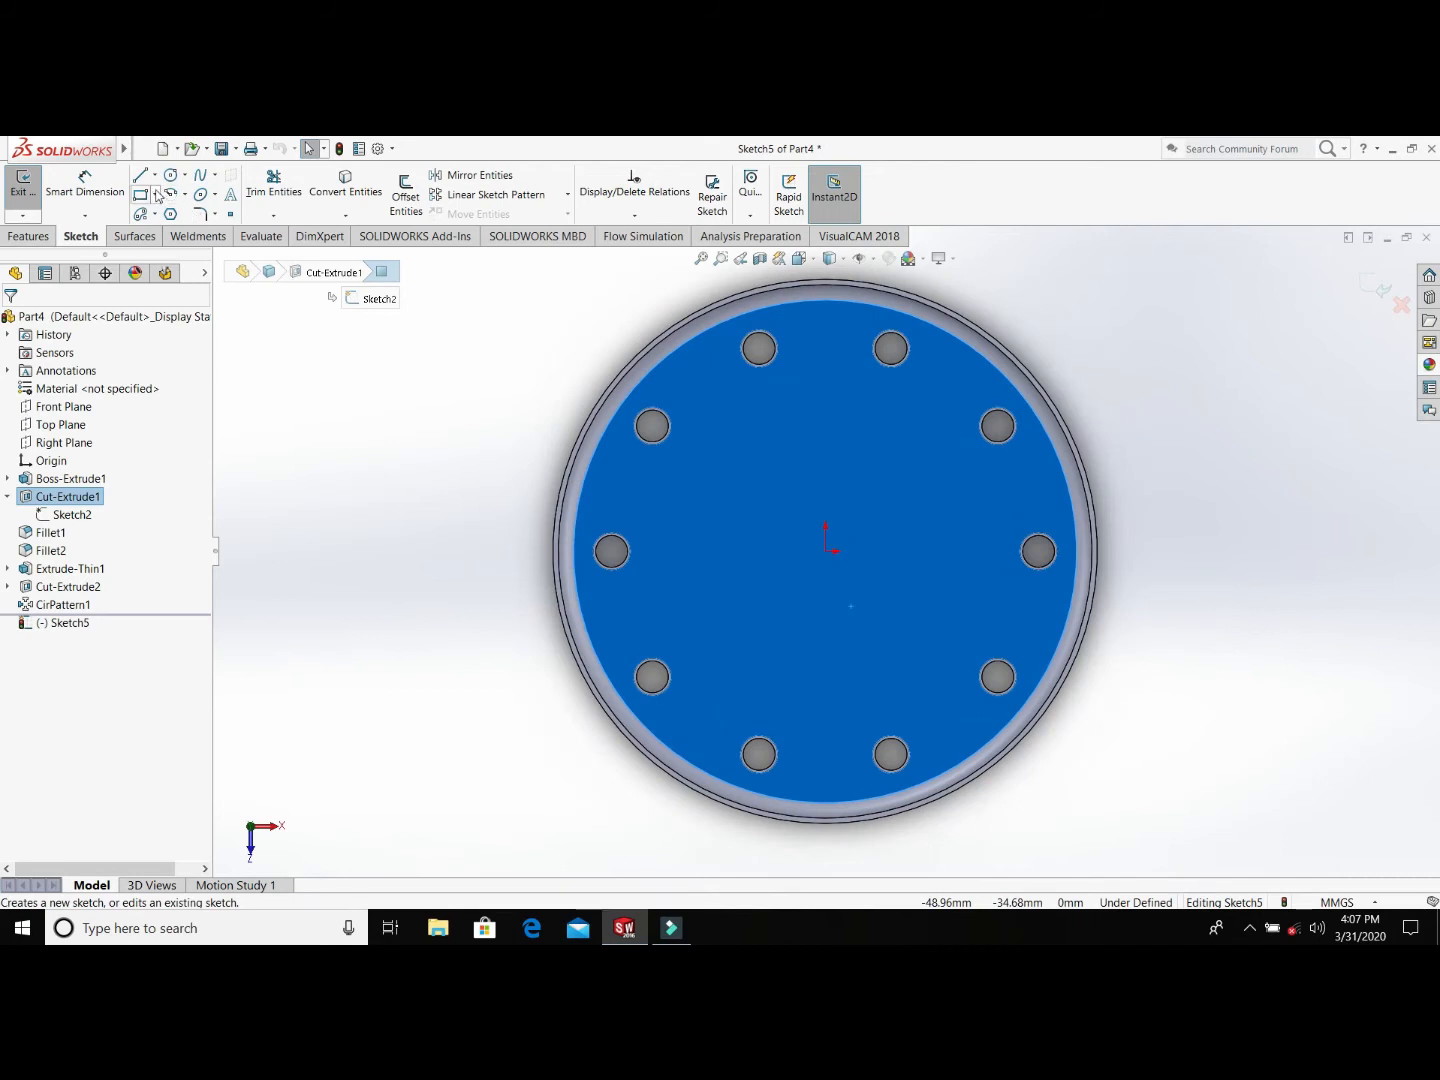
left_click(155, 194)
left_click(160, 234)
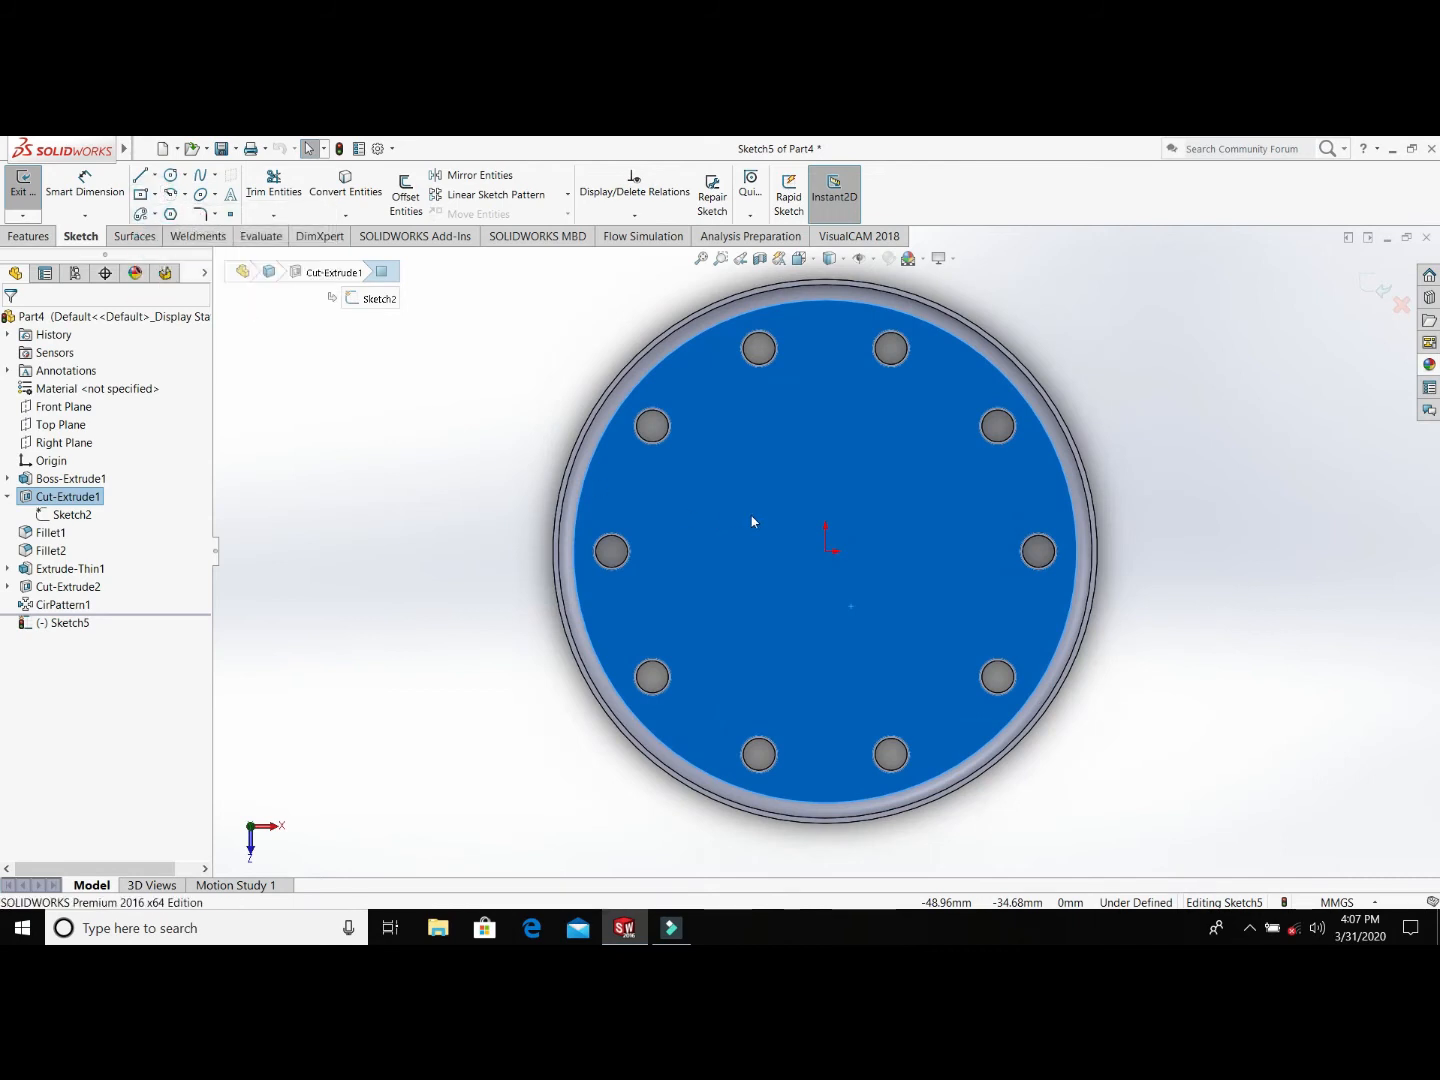
left_click(825, 551)
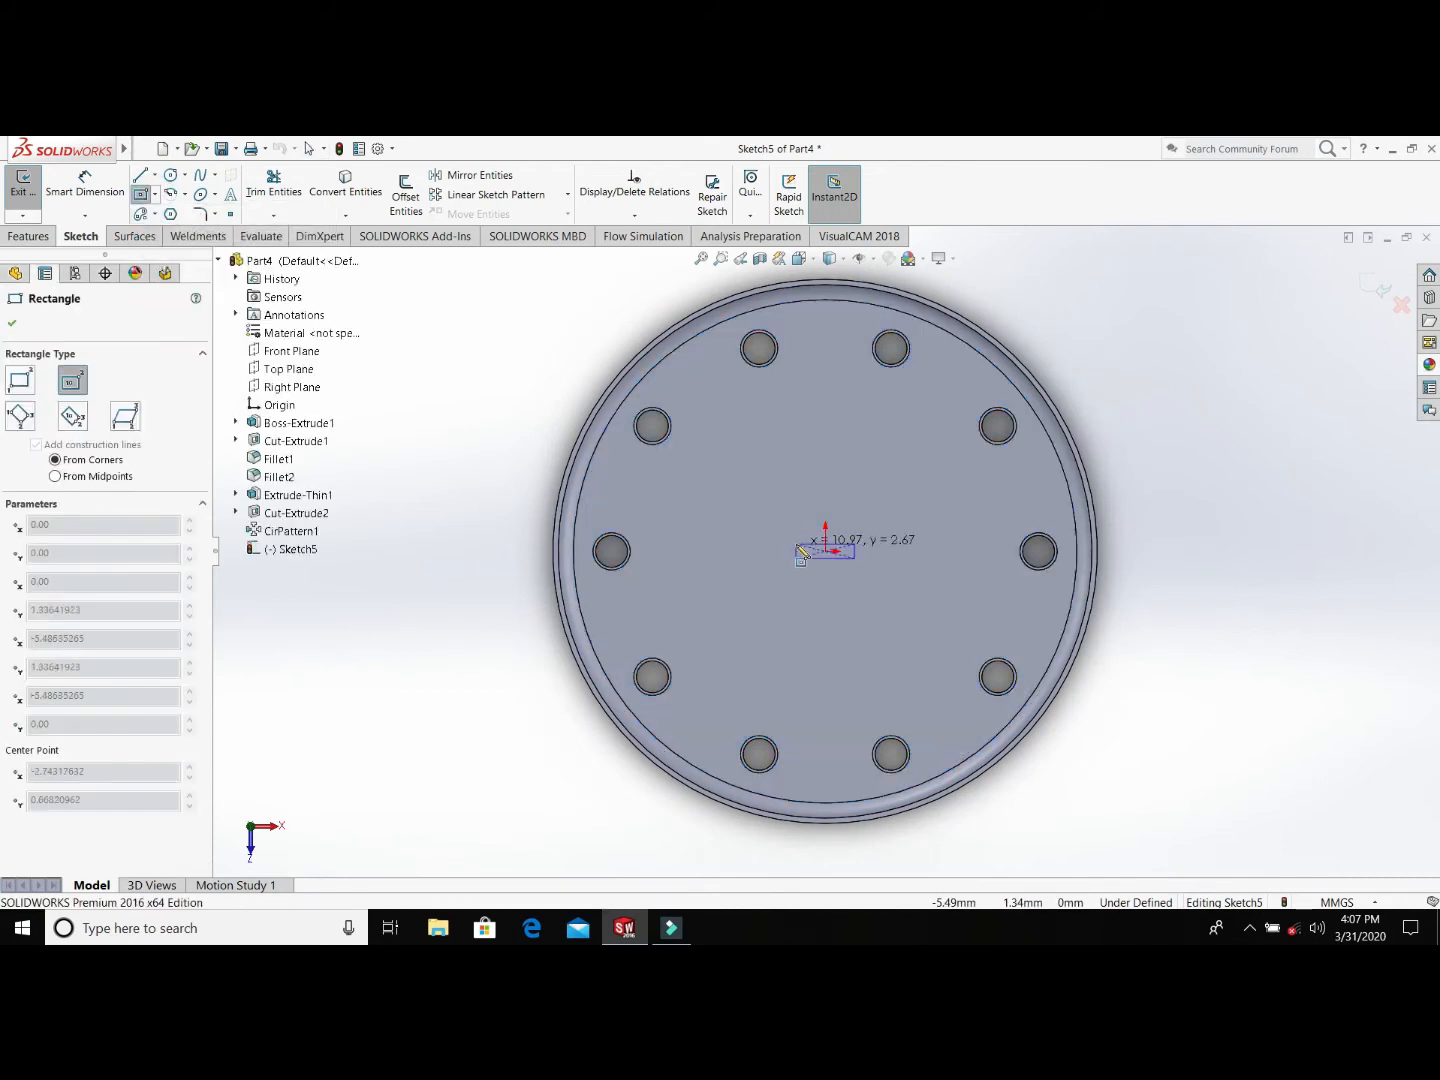
left_click(797, 545)
Step: Dimension the center rectangle to 0.5 mm high and 8 mm wide
right_click_drag(733, 571, 752, 472)
scroll(819, 556, "down", 6)
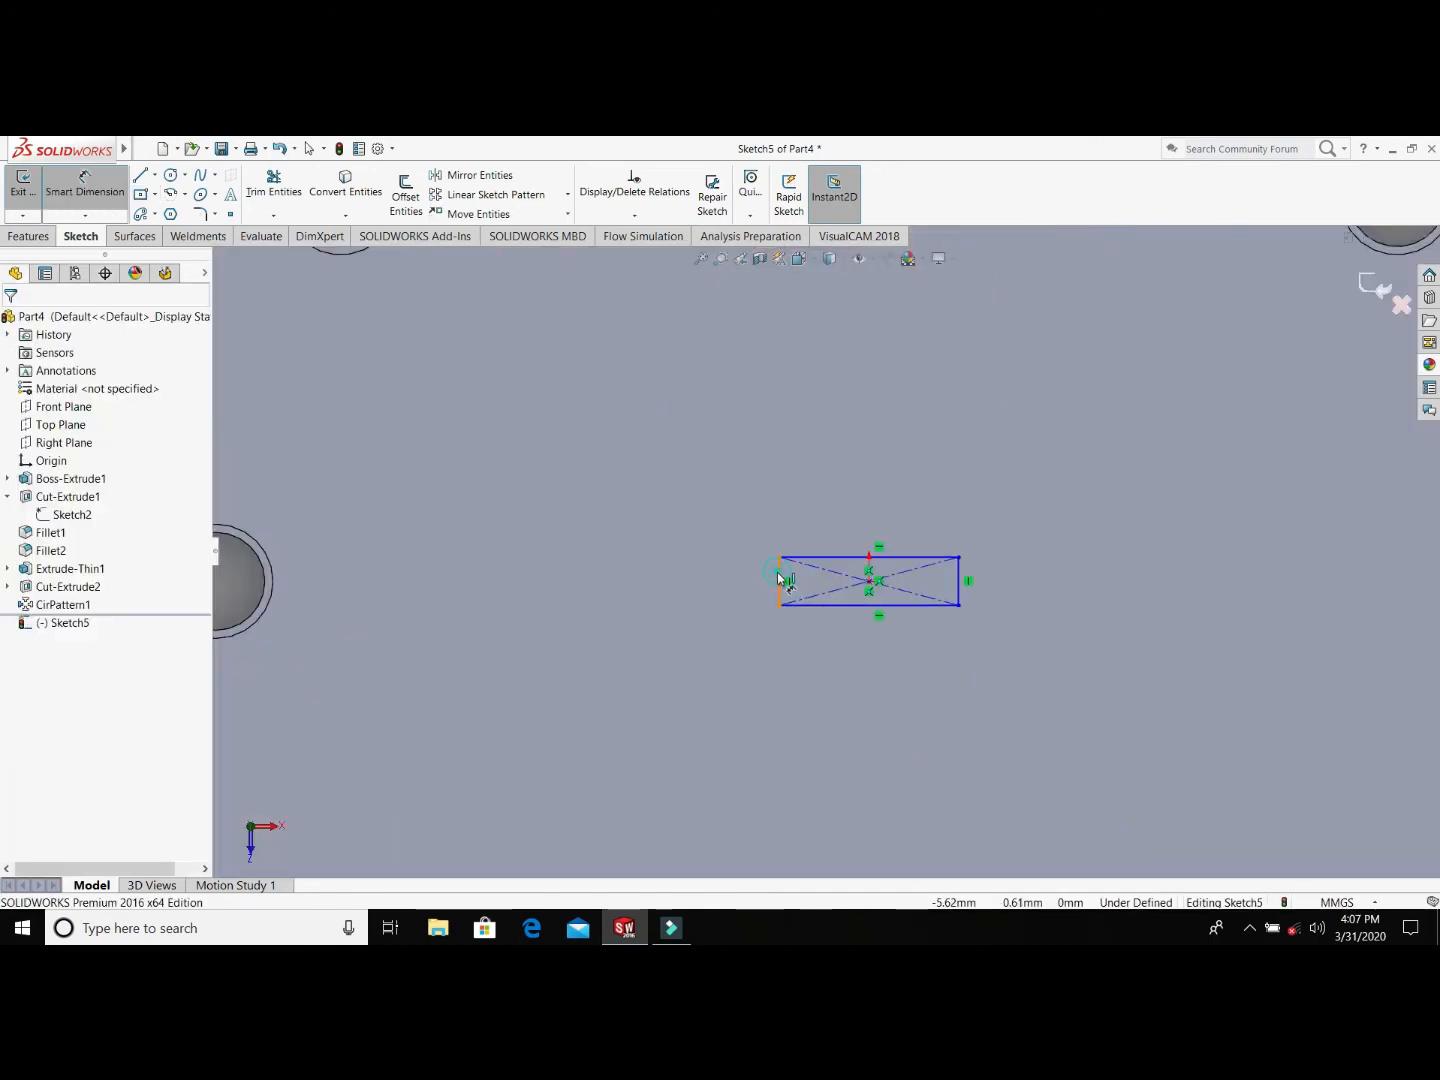
left_click(781, 579)
left_click(648, 670)
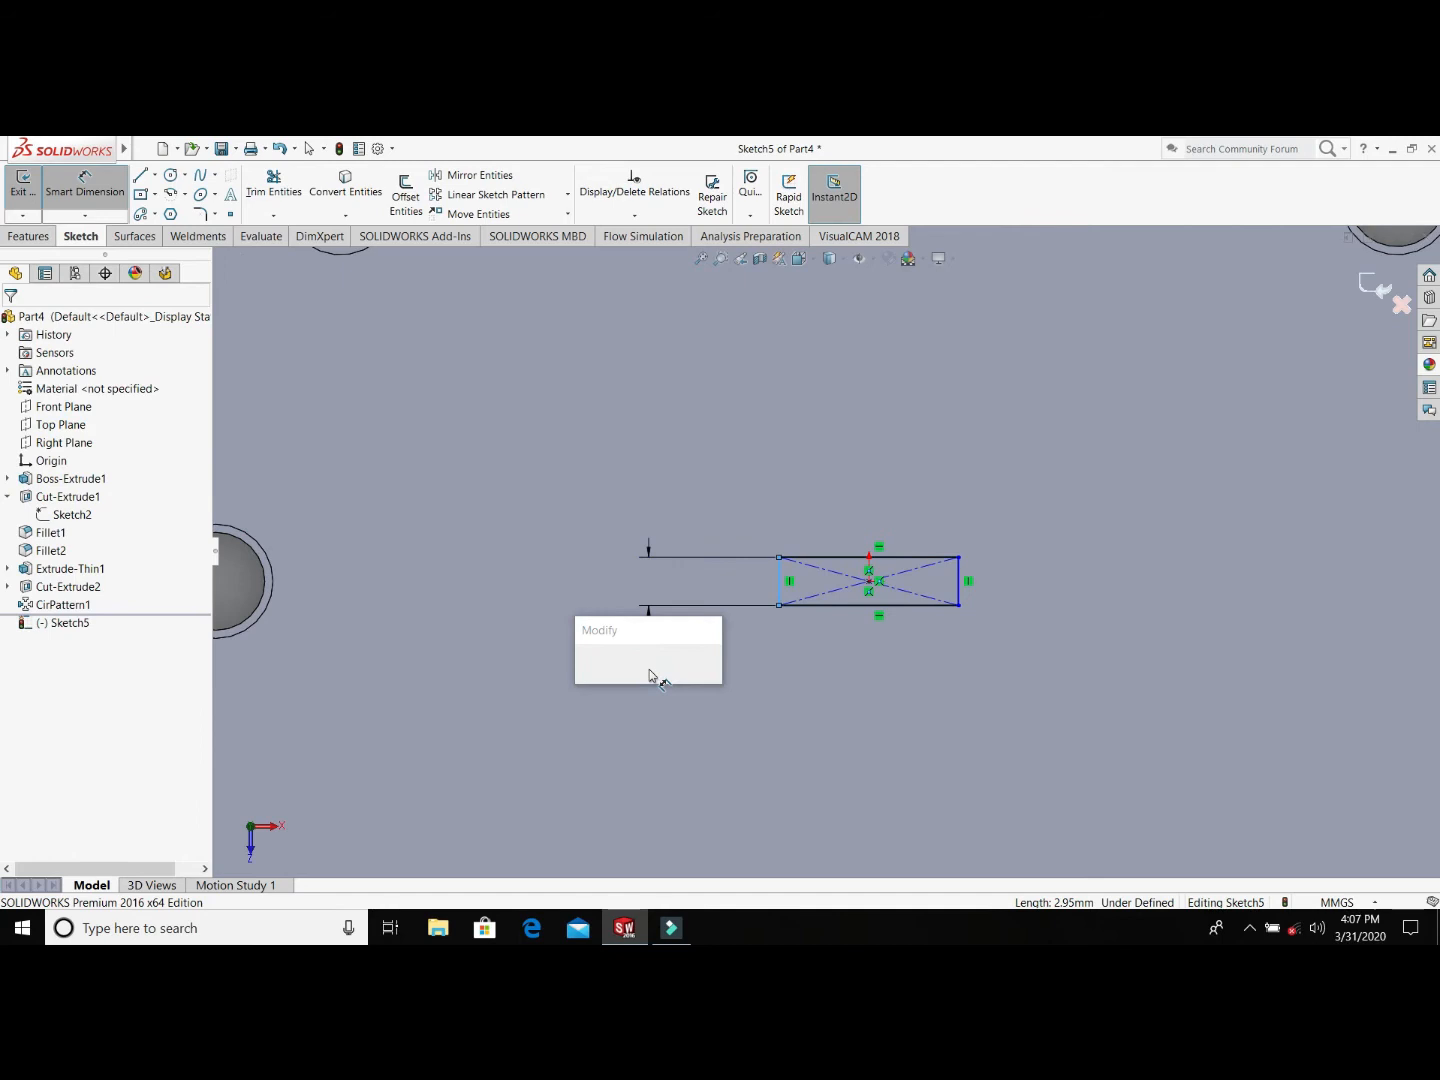
type("0.5")
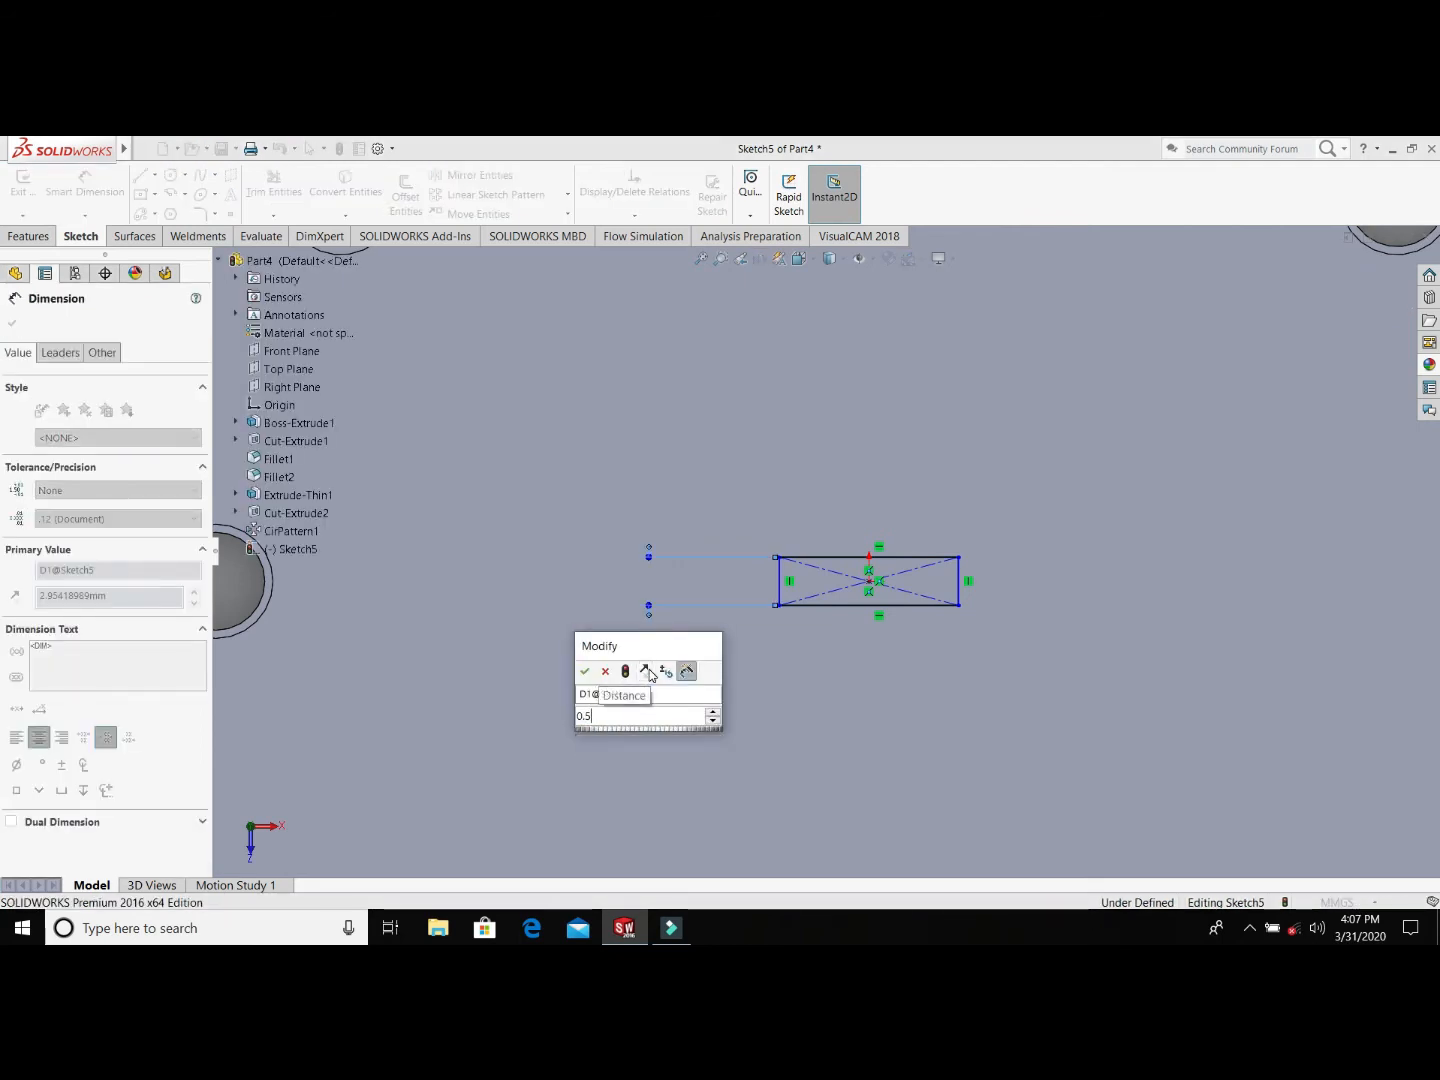
key("Return")
scroll(836, 606, "down", 2)
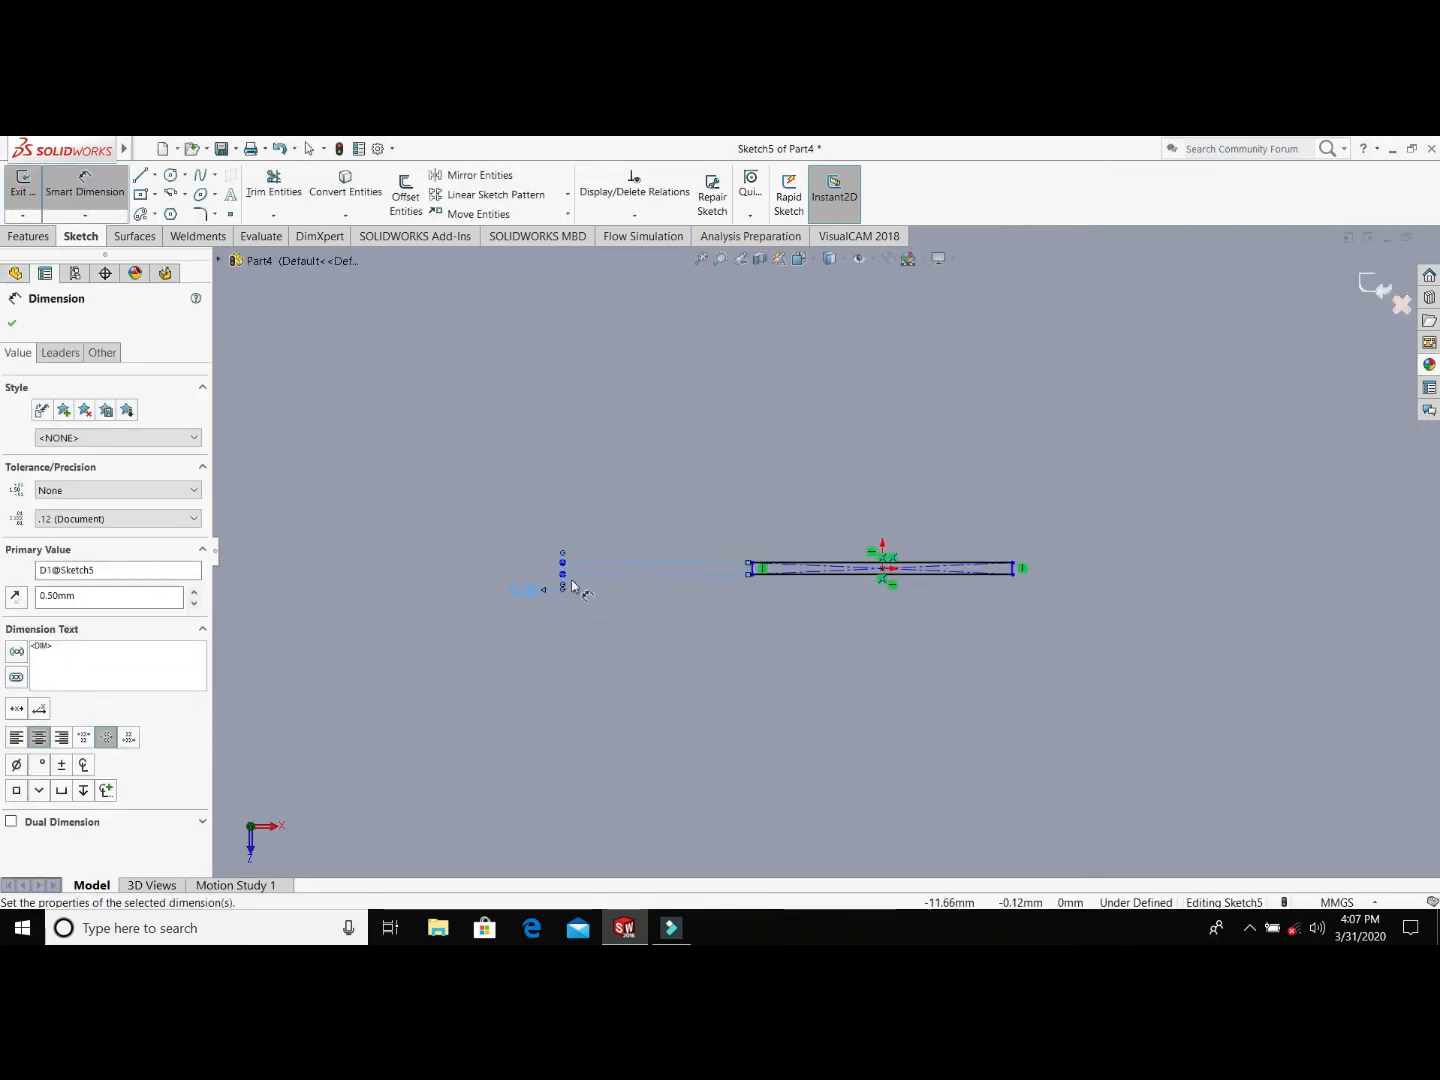
left_click(801, 577)
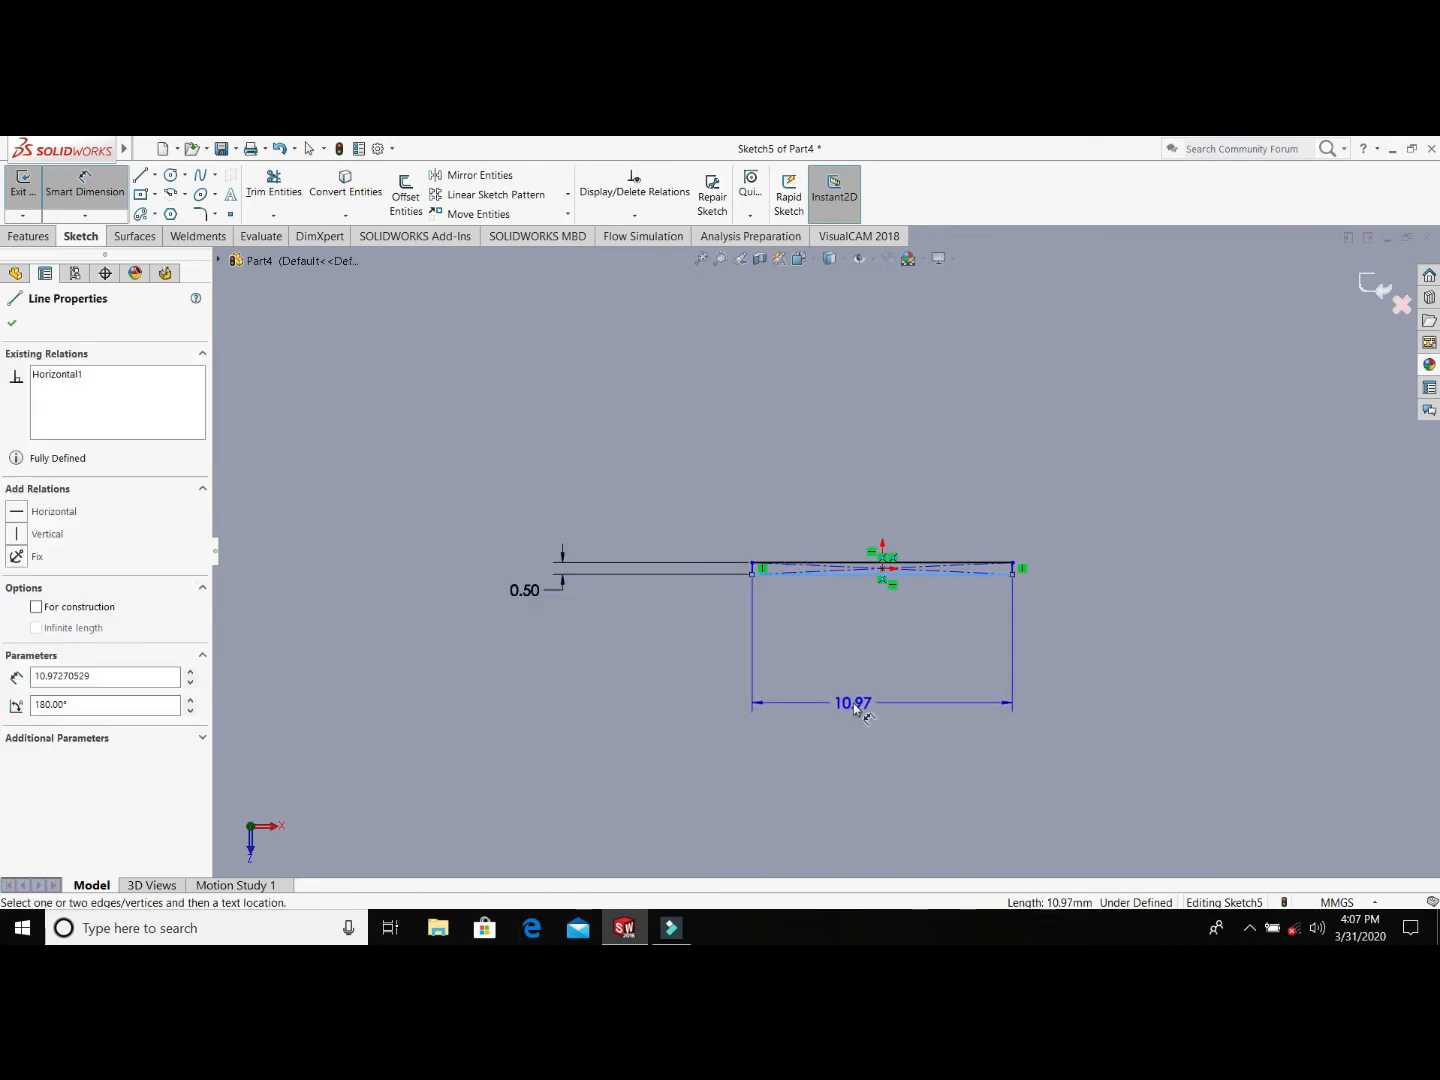
left_click(876, 705)
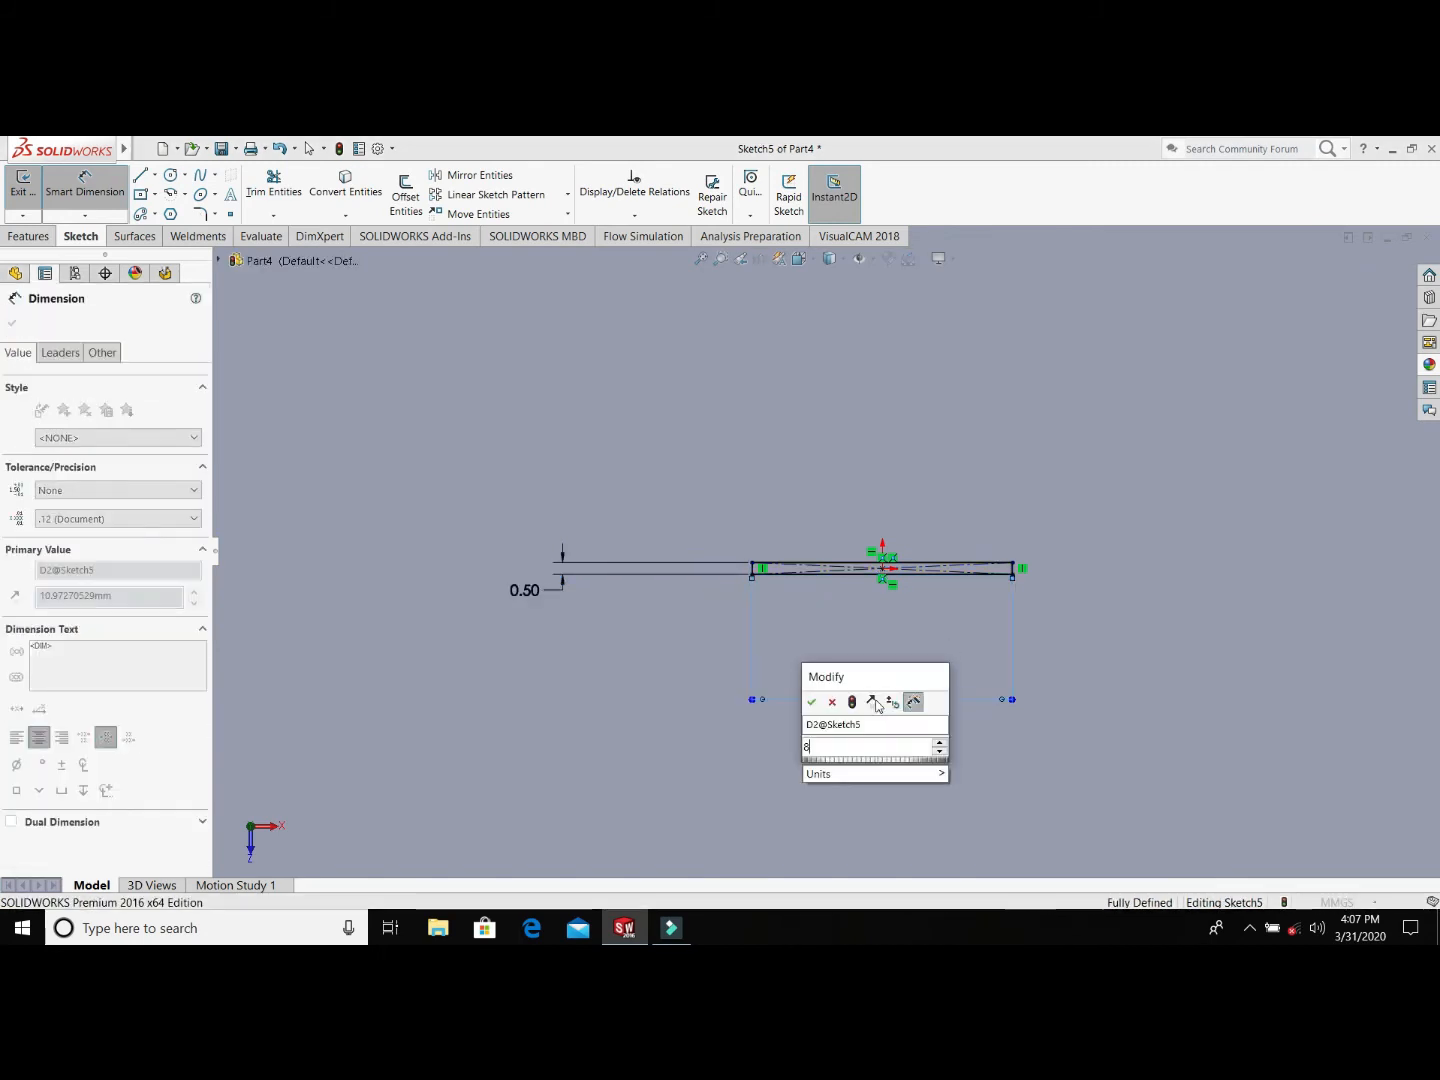
type("8")
key("Return")
Step: Extrude the thin rectangle 40 mm upward from the disc floor as a blind boss merged with the part
scroll(860, 660, "up", 10)
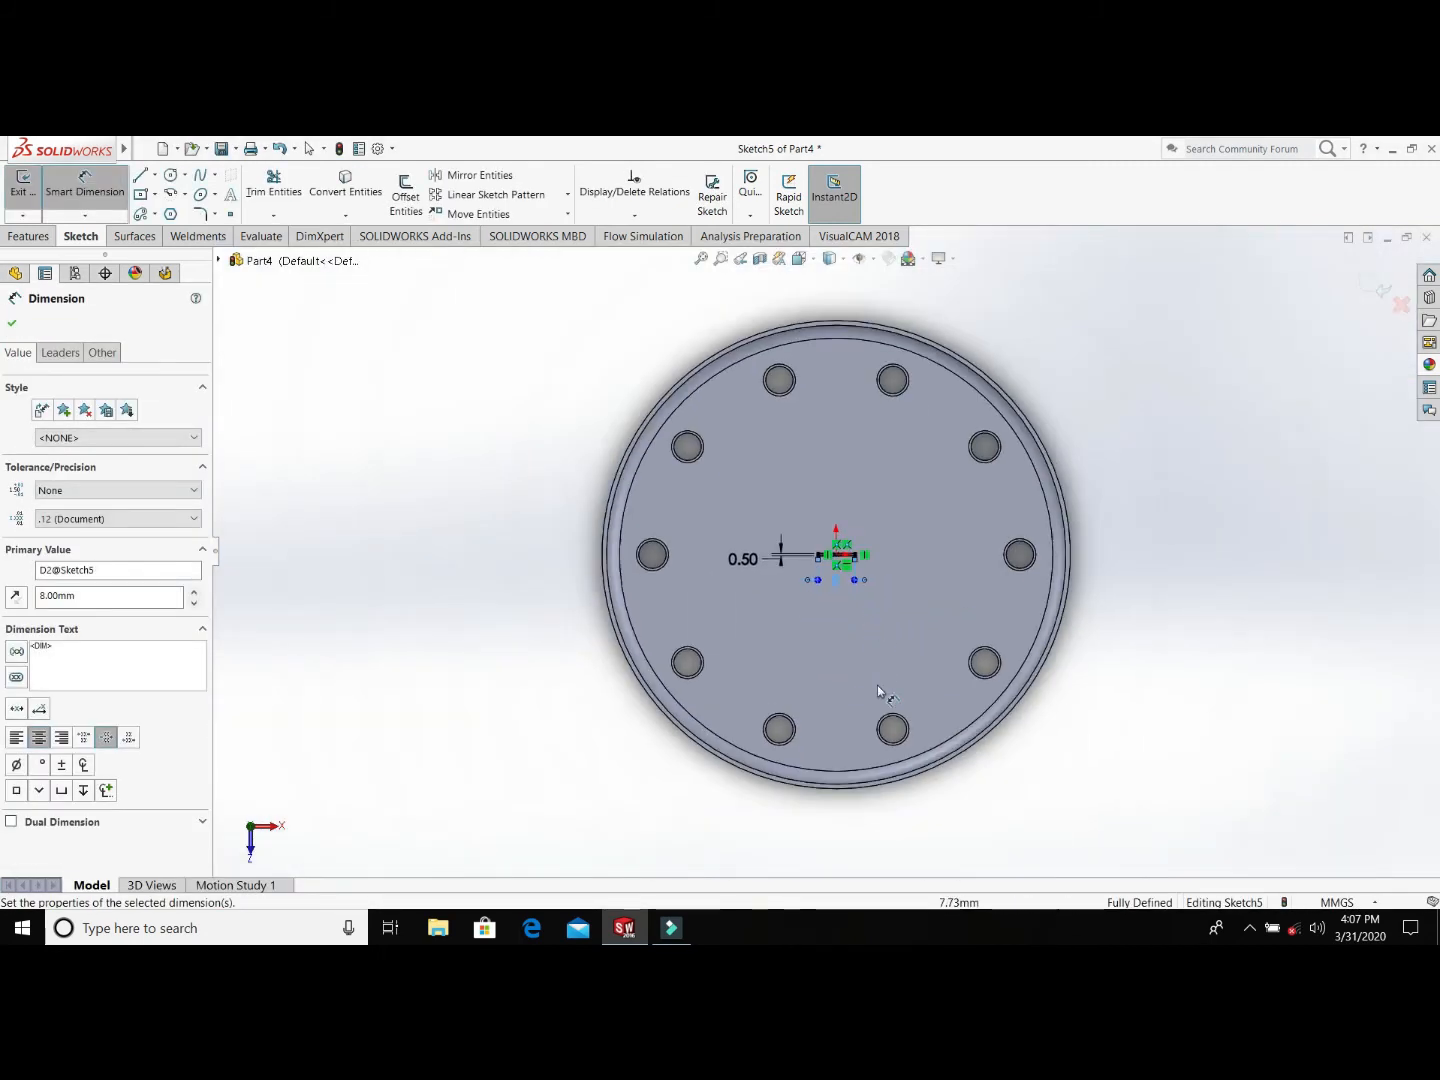
middle_click_drag(886, 684, 874, 427)
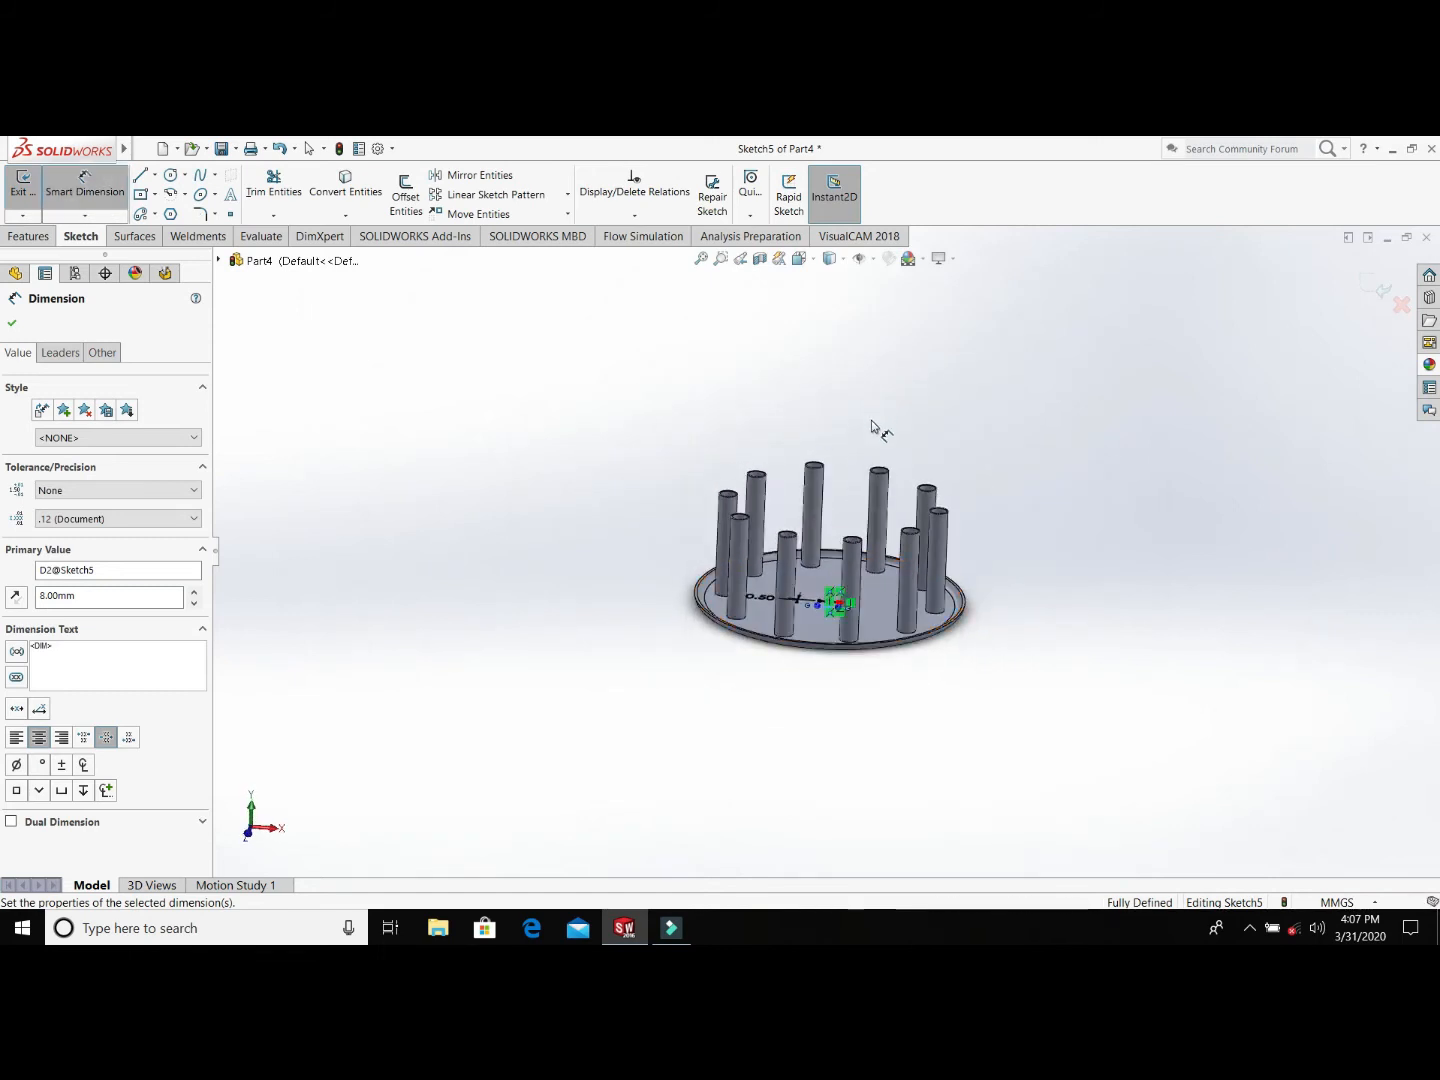
left_click(44, 240)
left_click(40, 200)
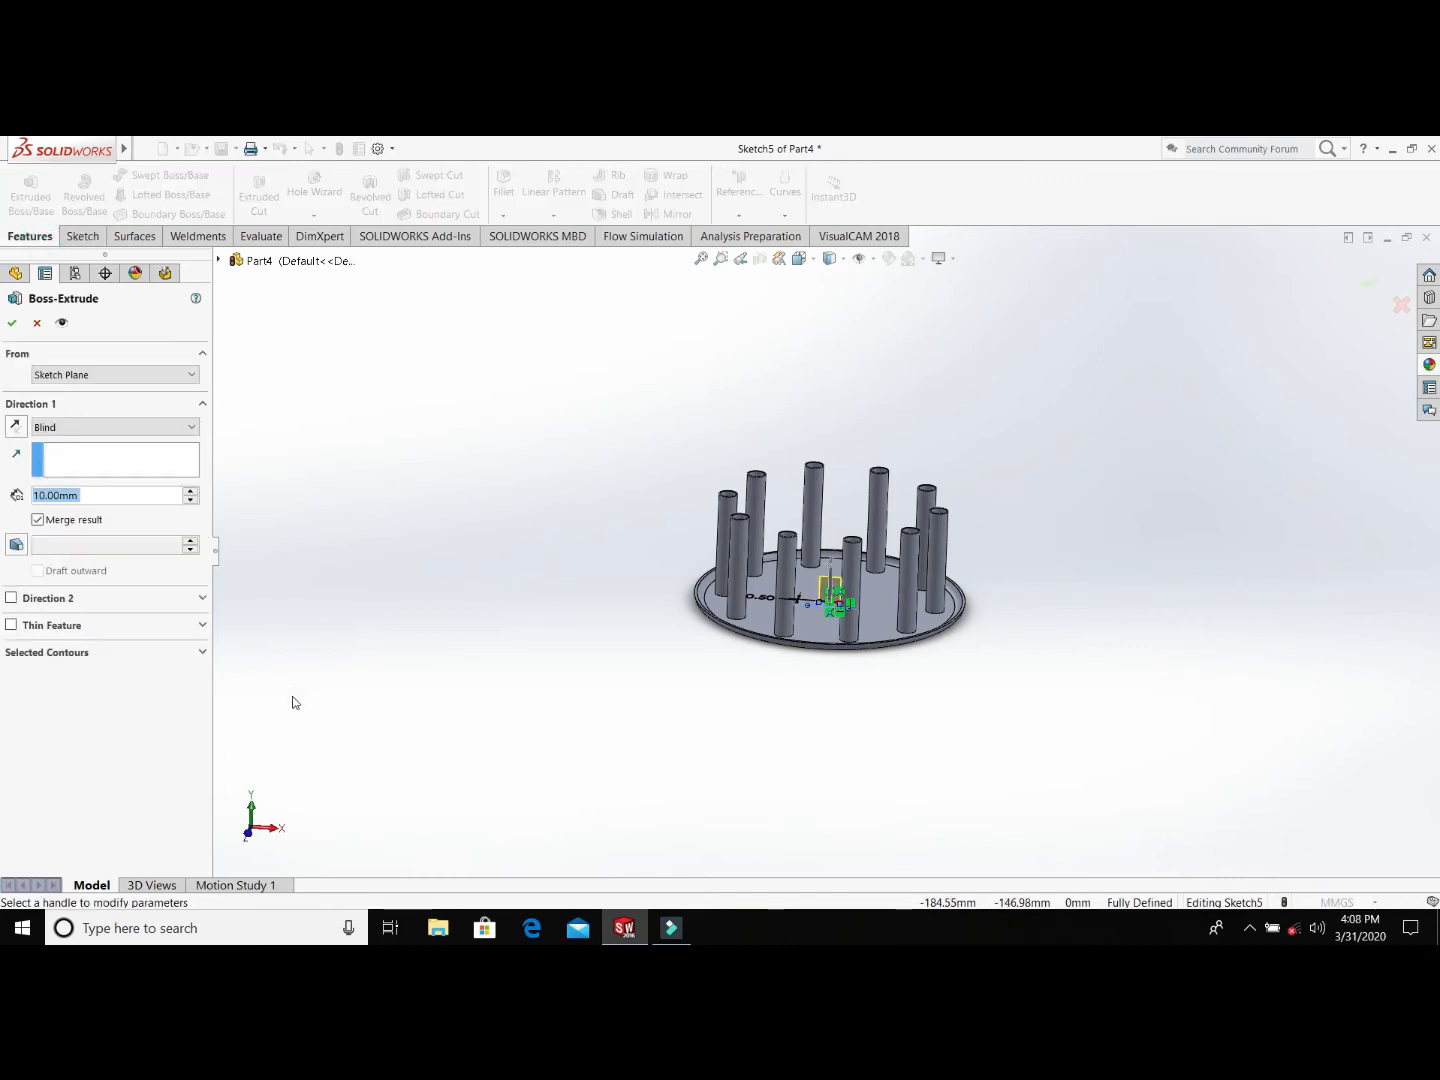
type("40")
key("Return")
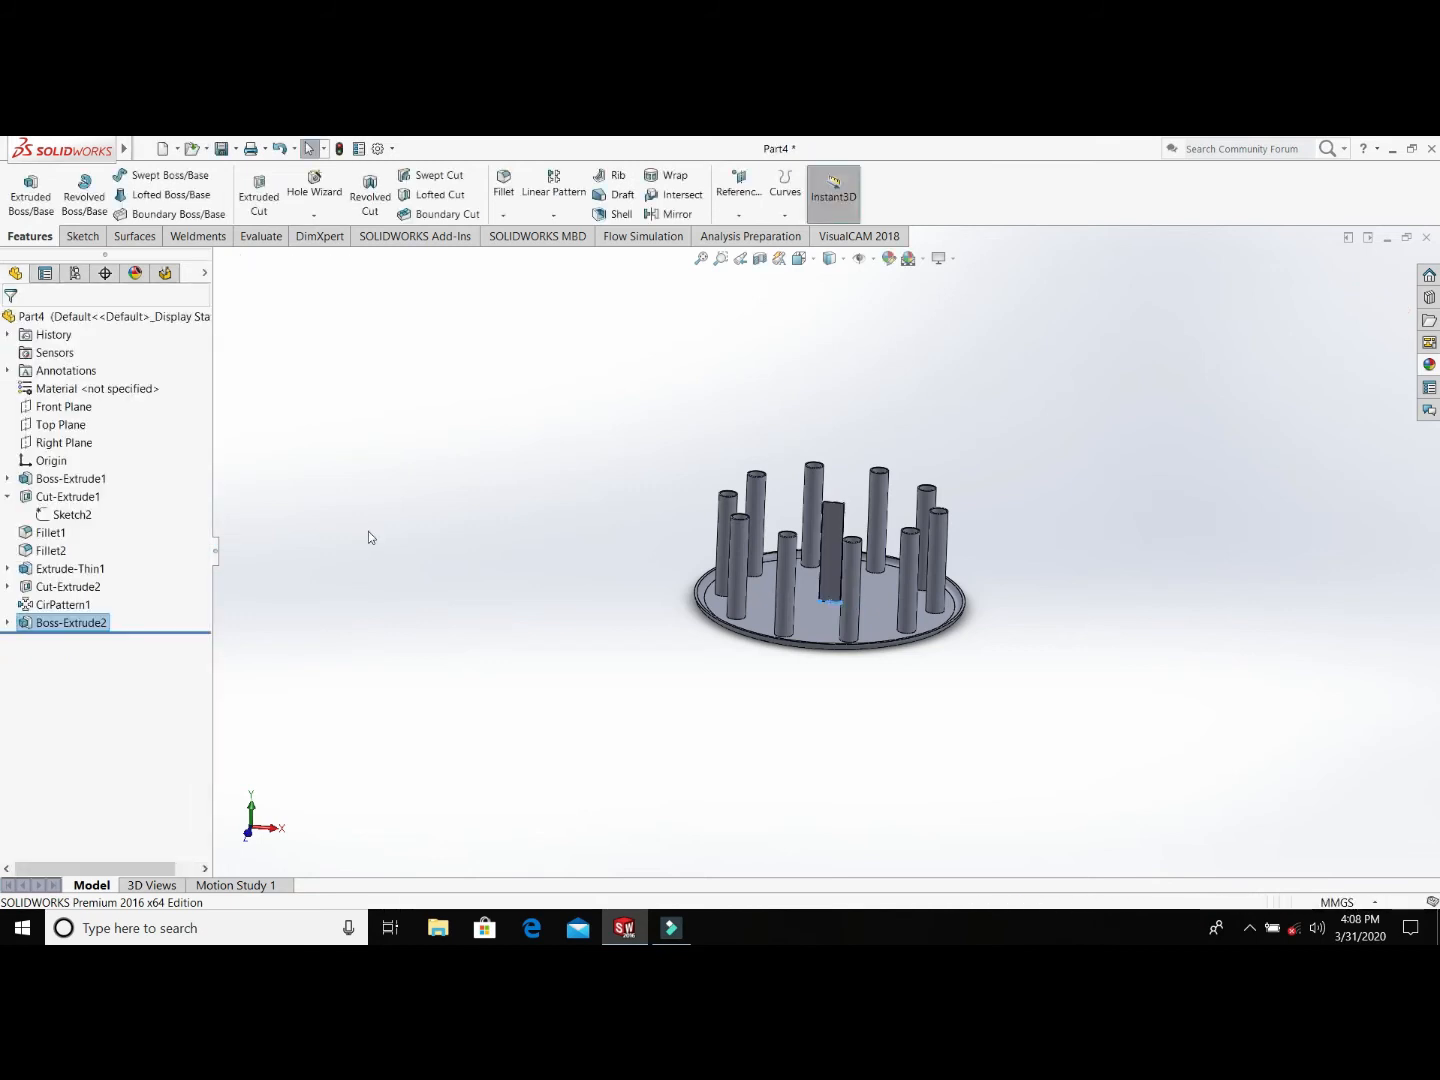
Step: Start a sketch on the wide front face of the thin upright plate at the disc's centre
left_click(981, 423)
middle_click_drag(889, 532, 844, 514)
scroll(842, 530, "down", 3)
scroll(840, 530, "down", 4)
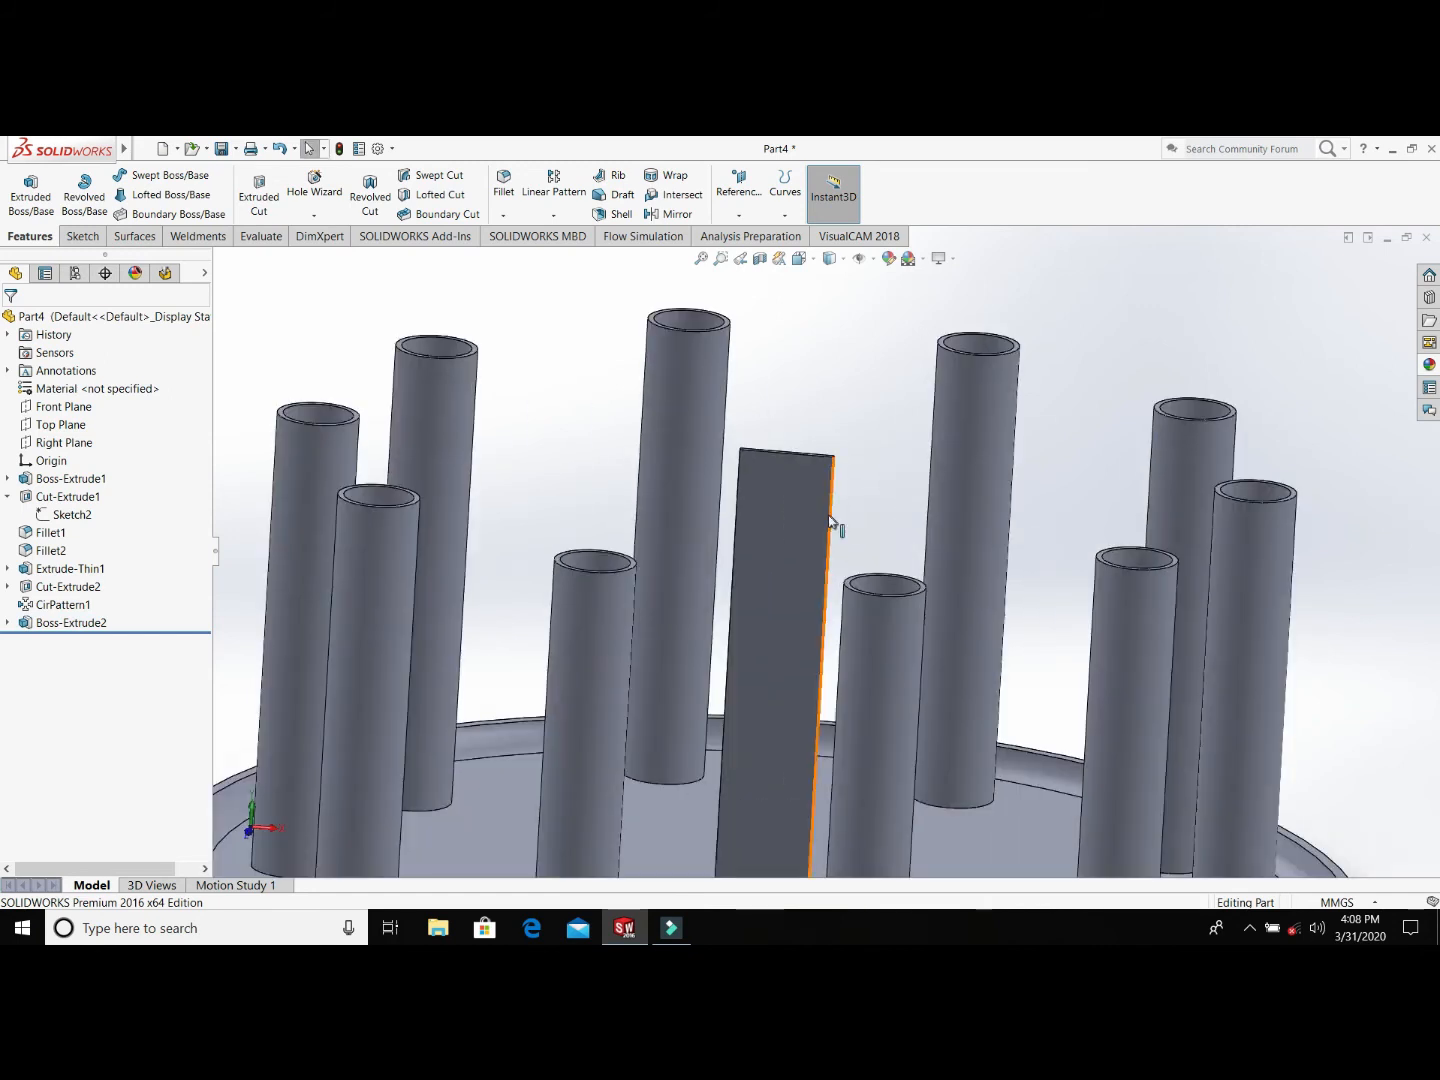
left_click(823, 512)
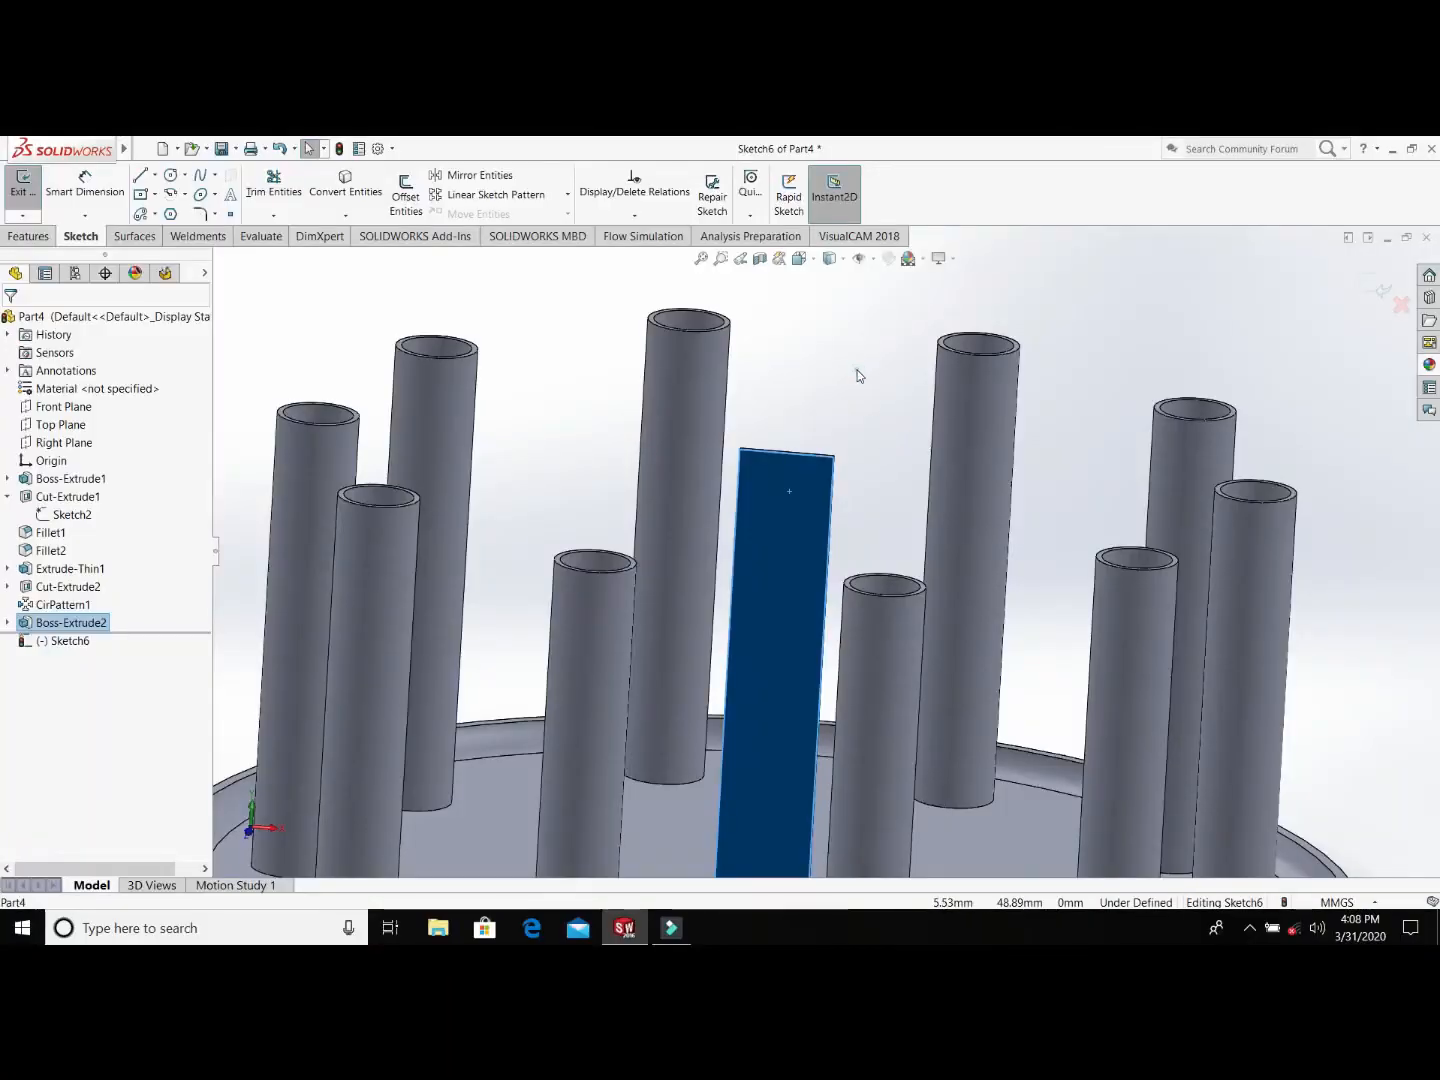
left_click(766, 538)
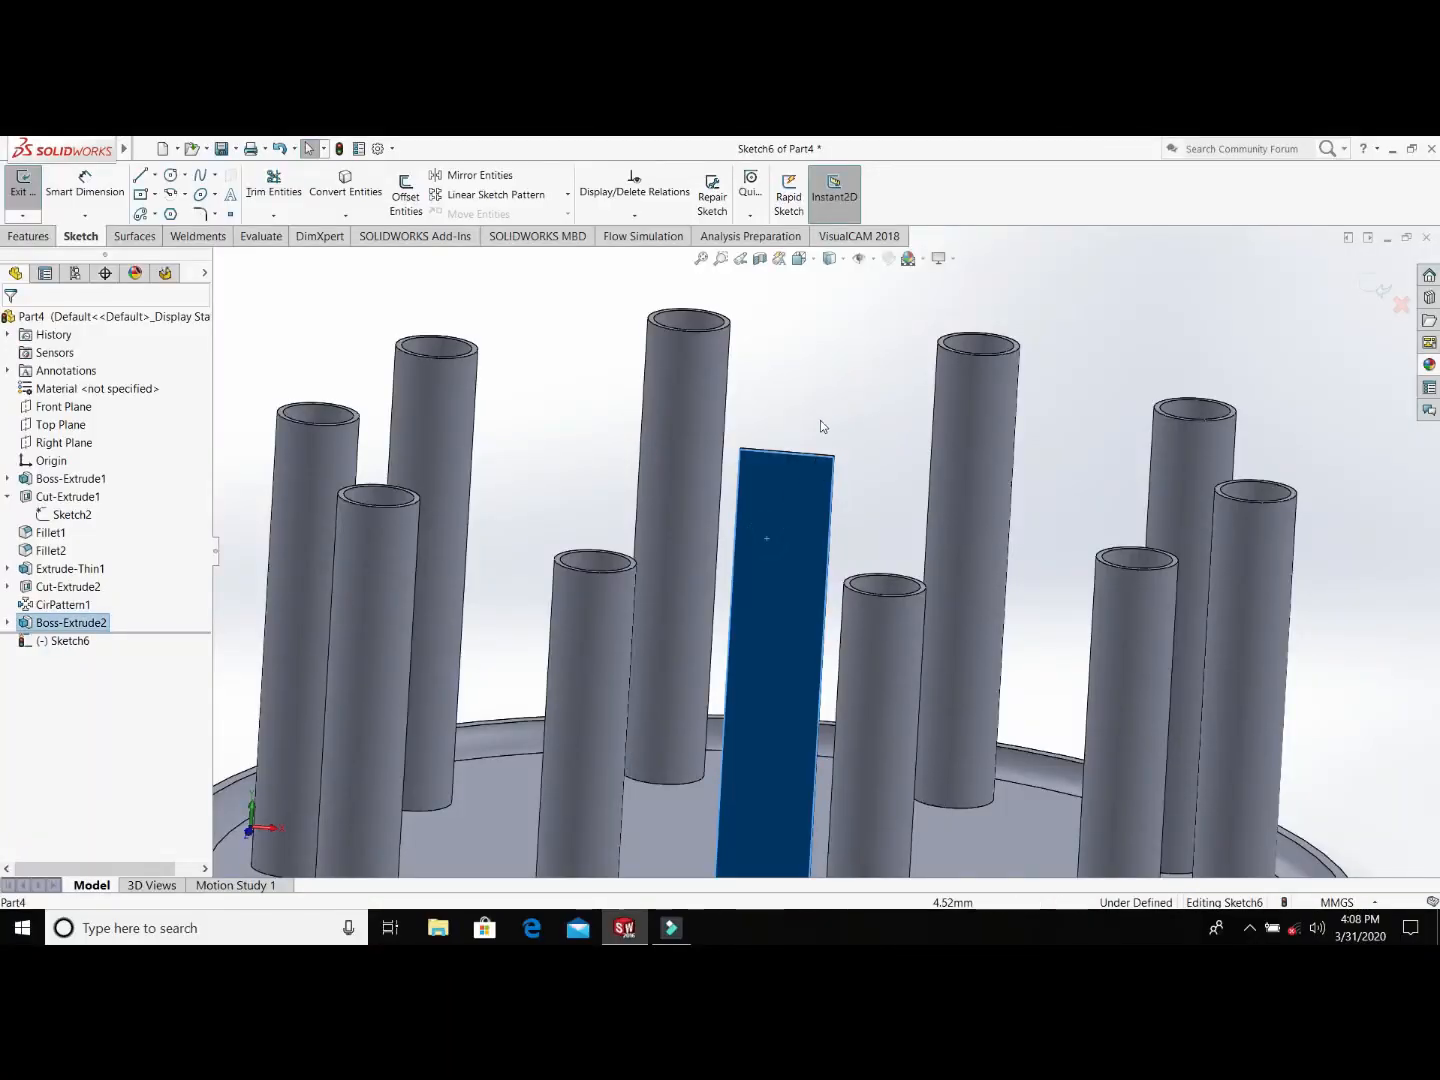
scroll(806, 482, "up", 4)
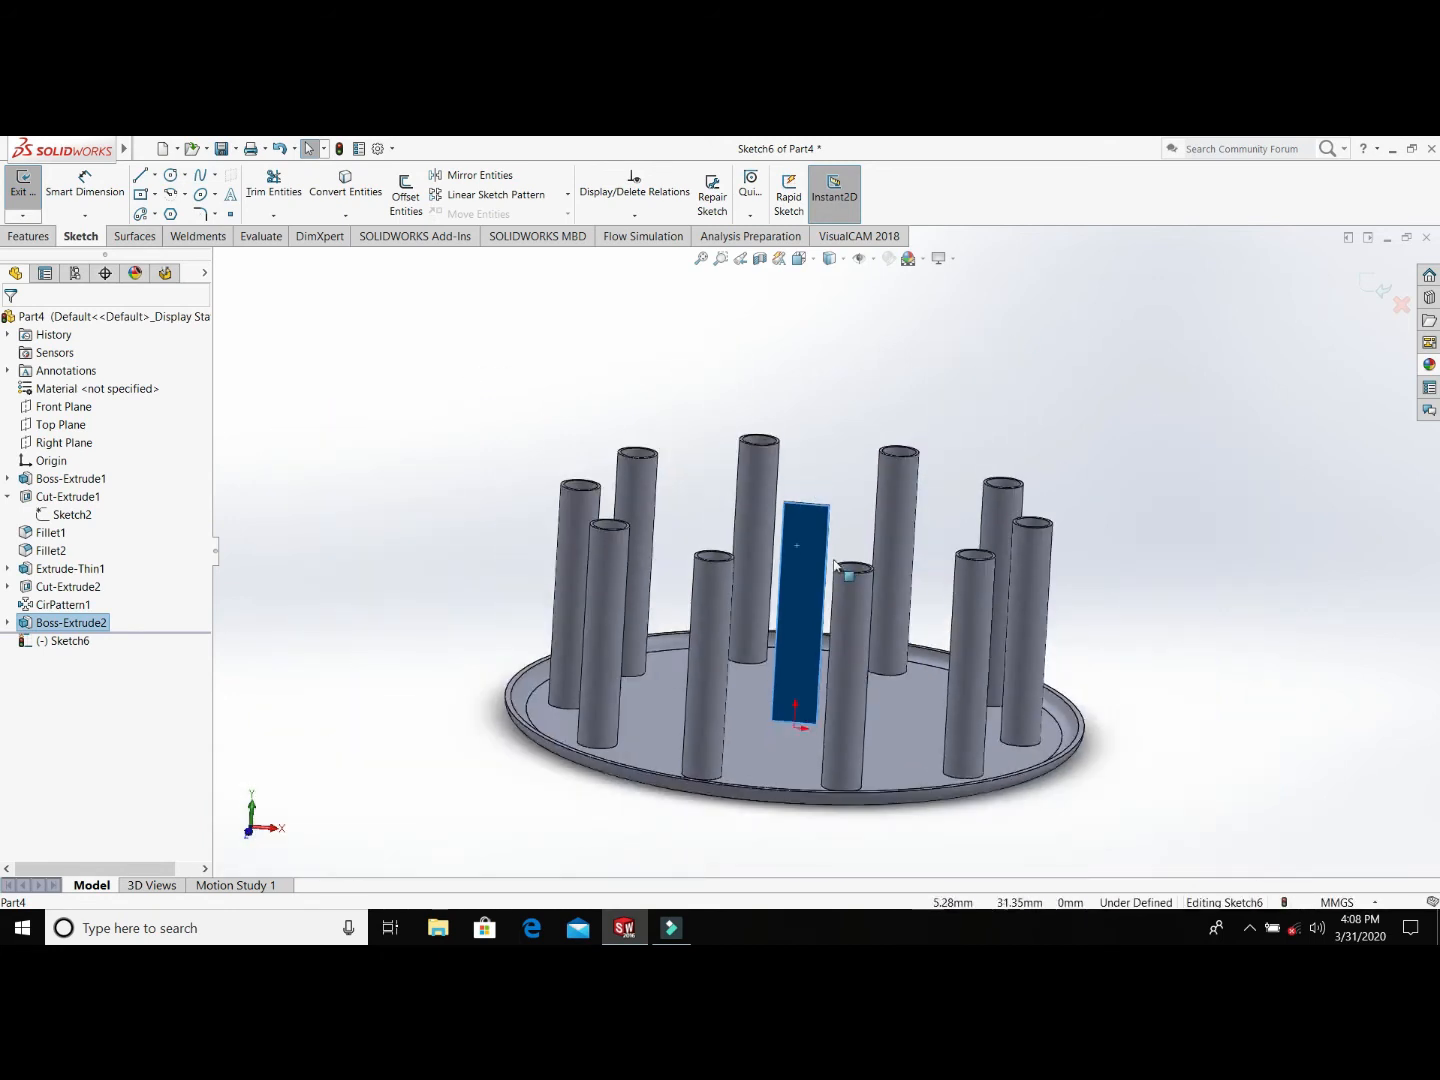
left_click(832, 447)
scroll(860, 408, "down", 2)
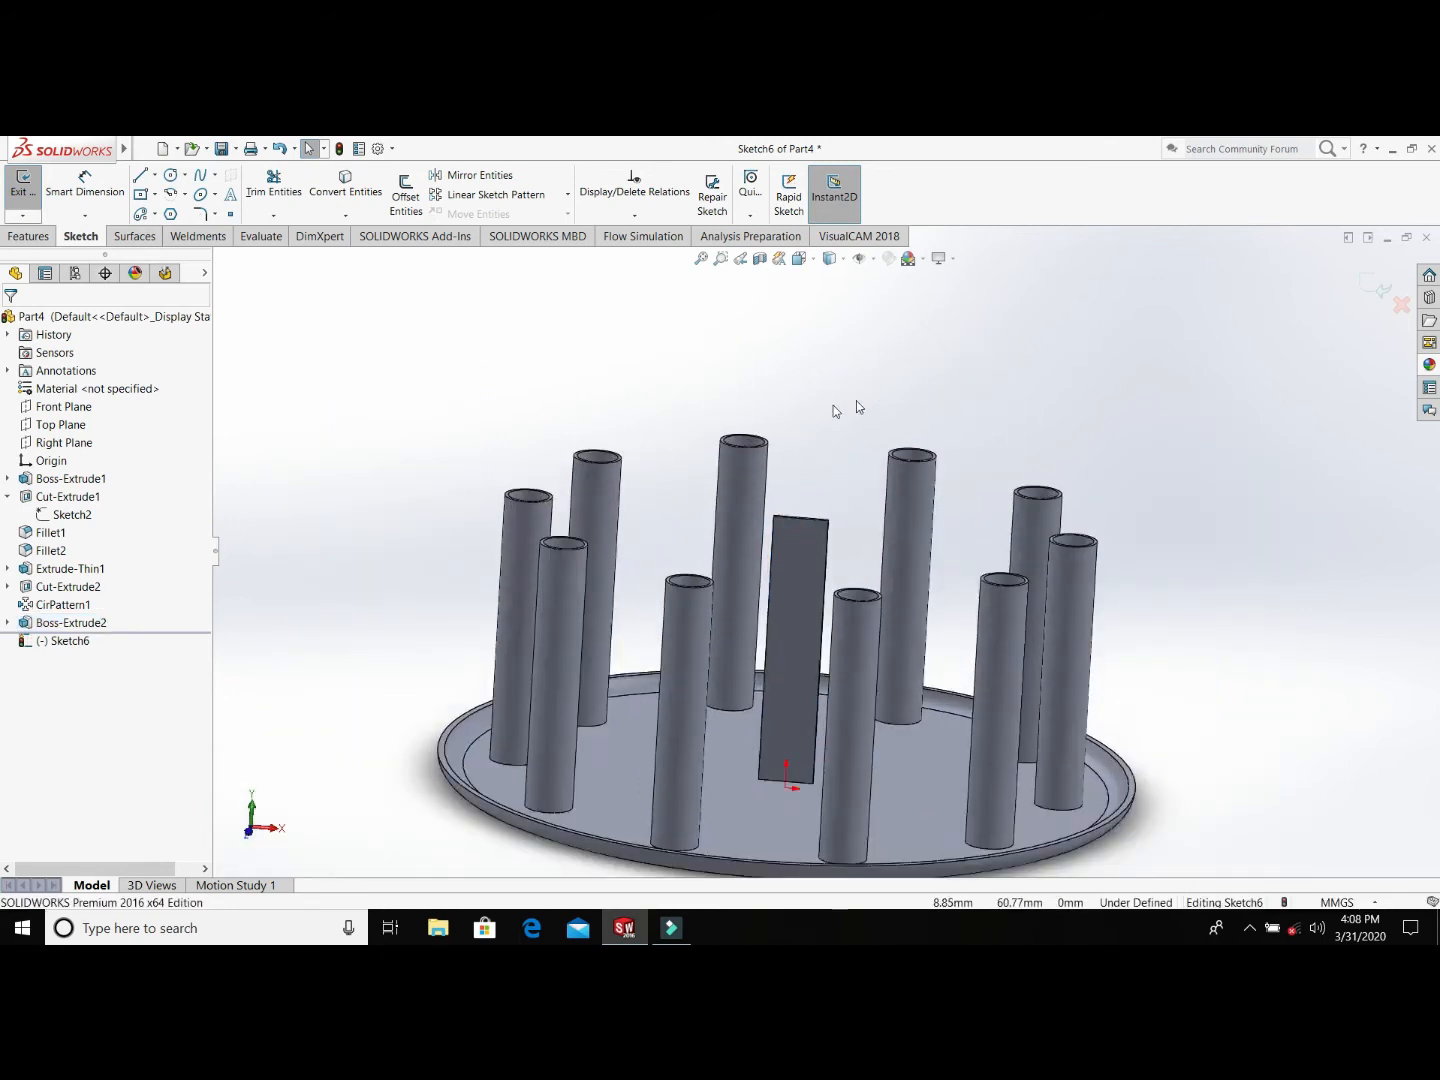
Step: Draw a closed four-line trapezoid near the plate's upper end, with its long side about 4.7 mm along the plate's right edge
key("l")
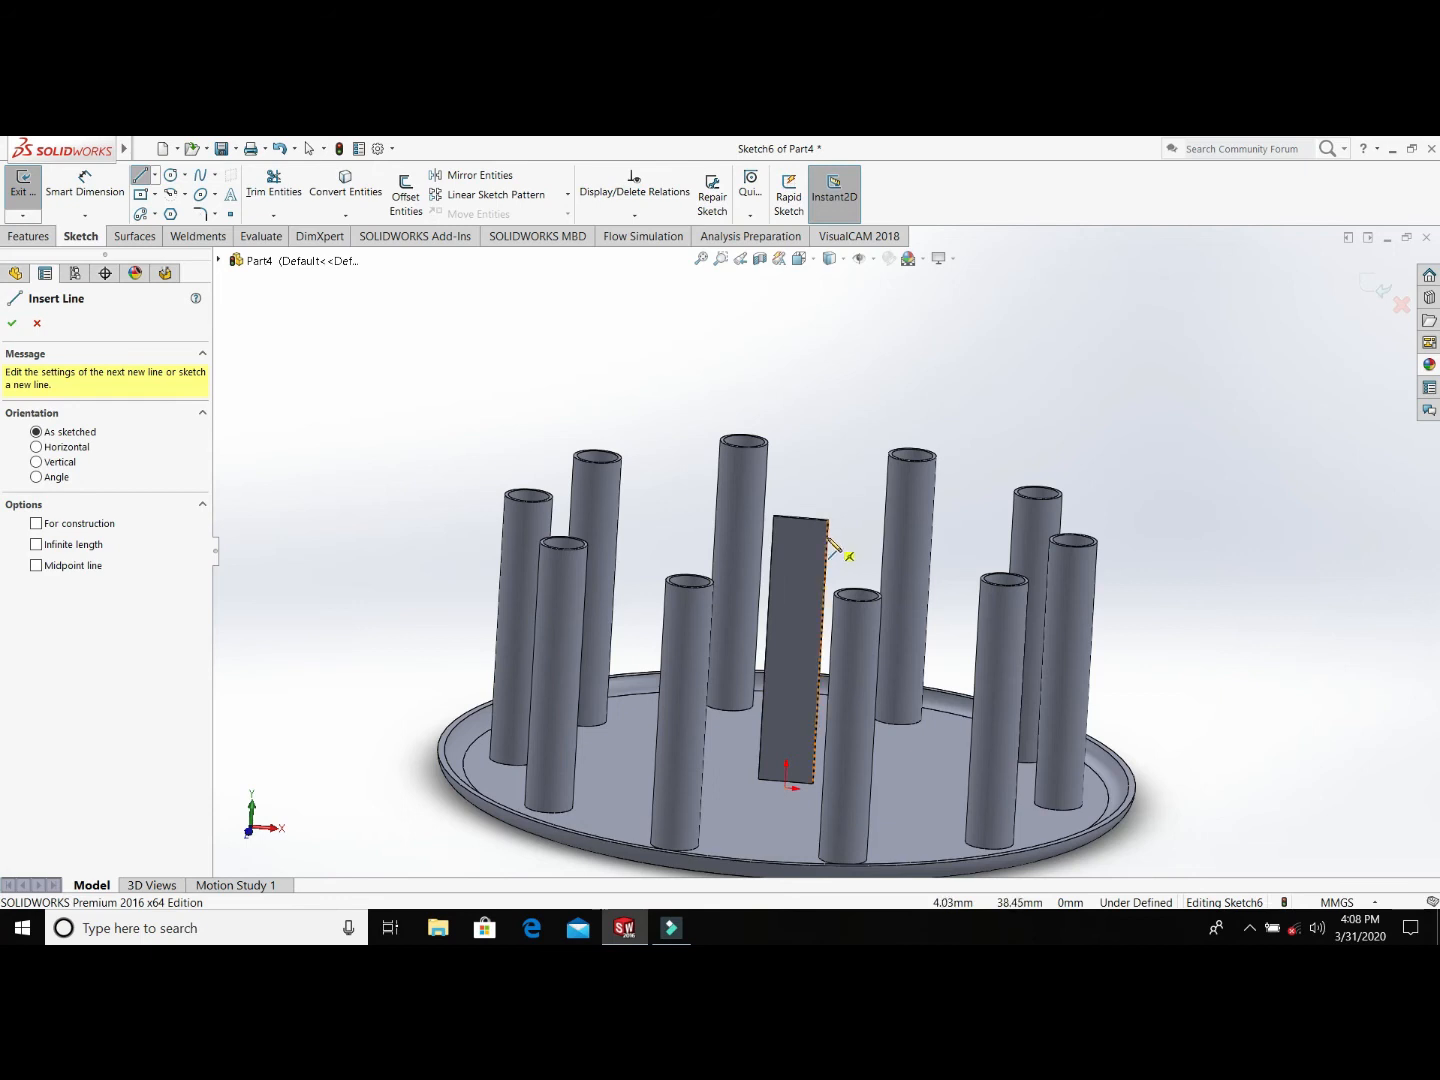
left_click(826, 541)
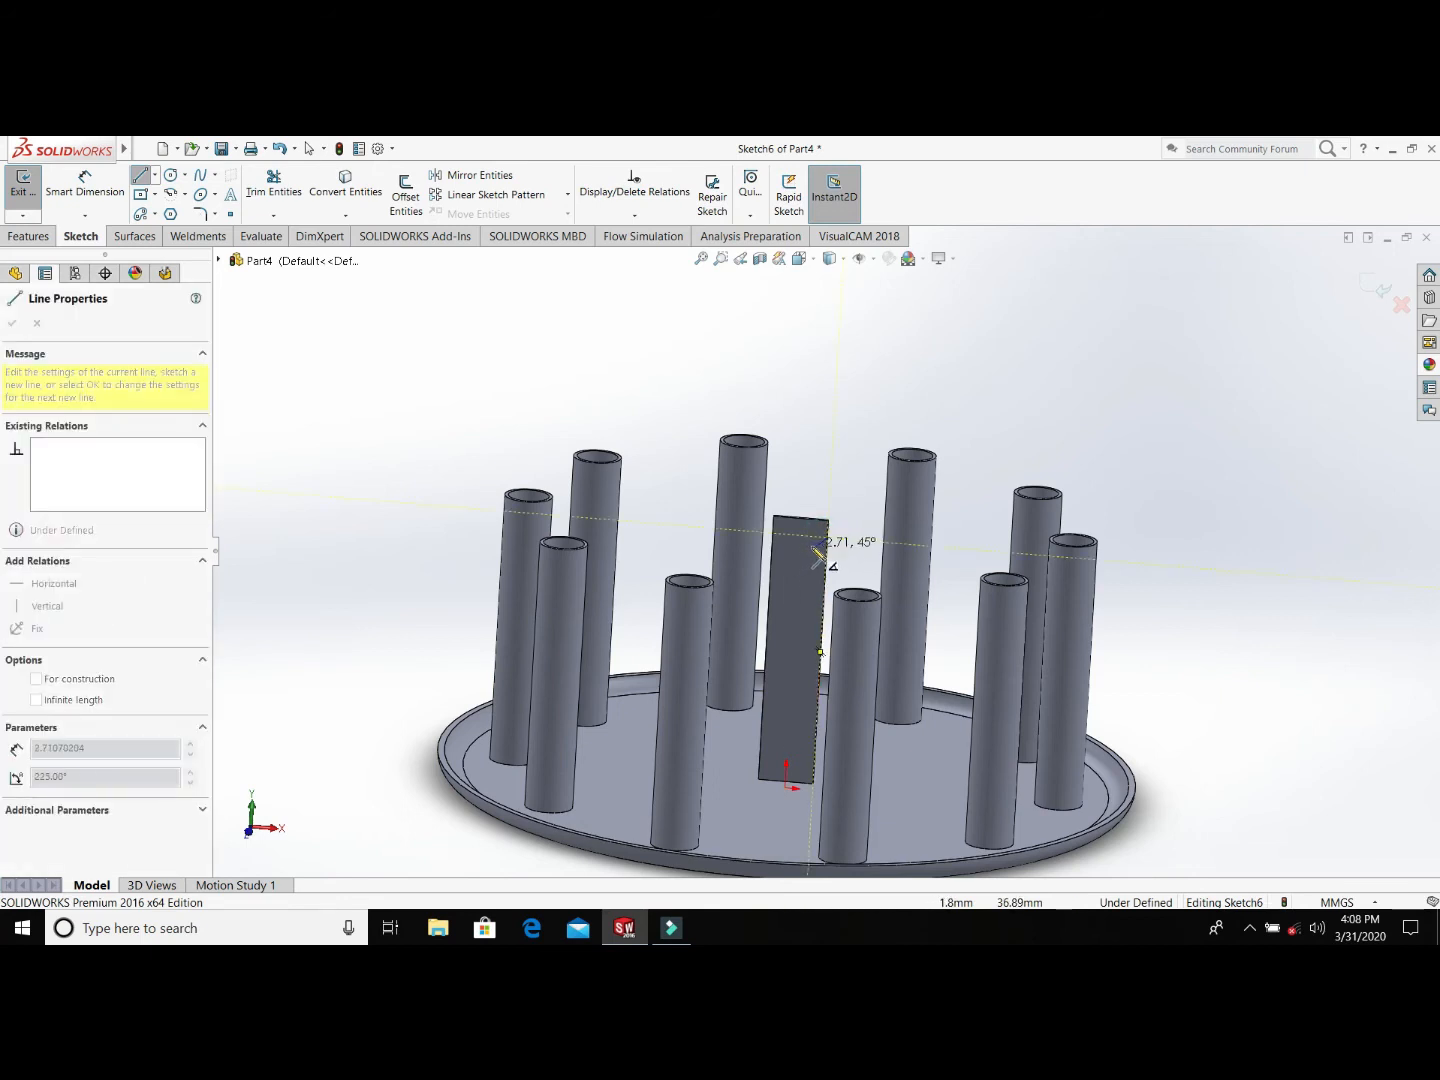
left_click(811, 543)
left_click(811, 557)
left_click(825, 568)
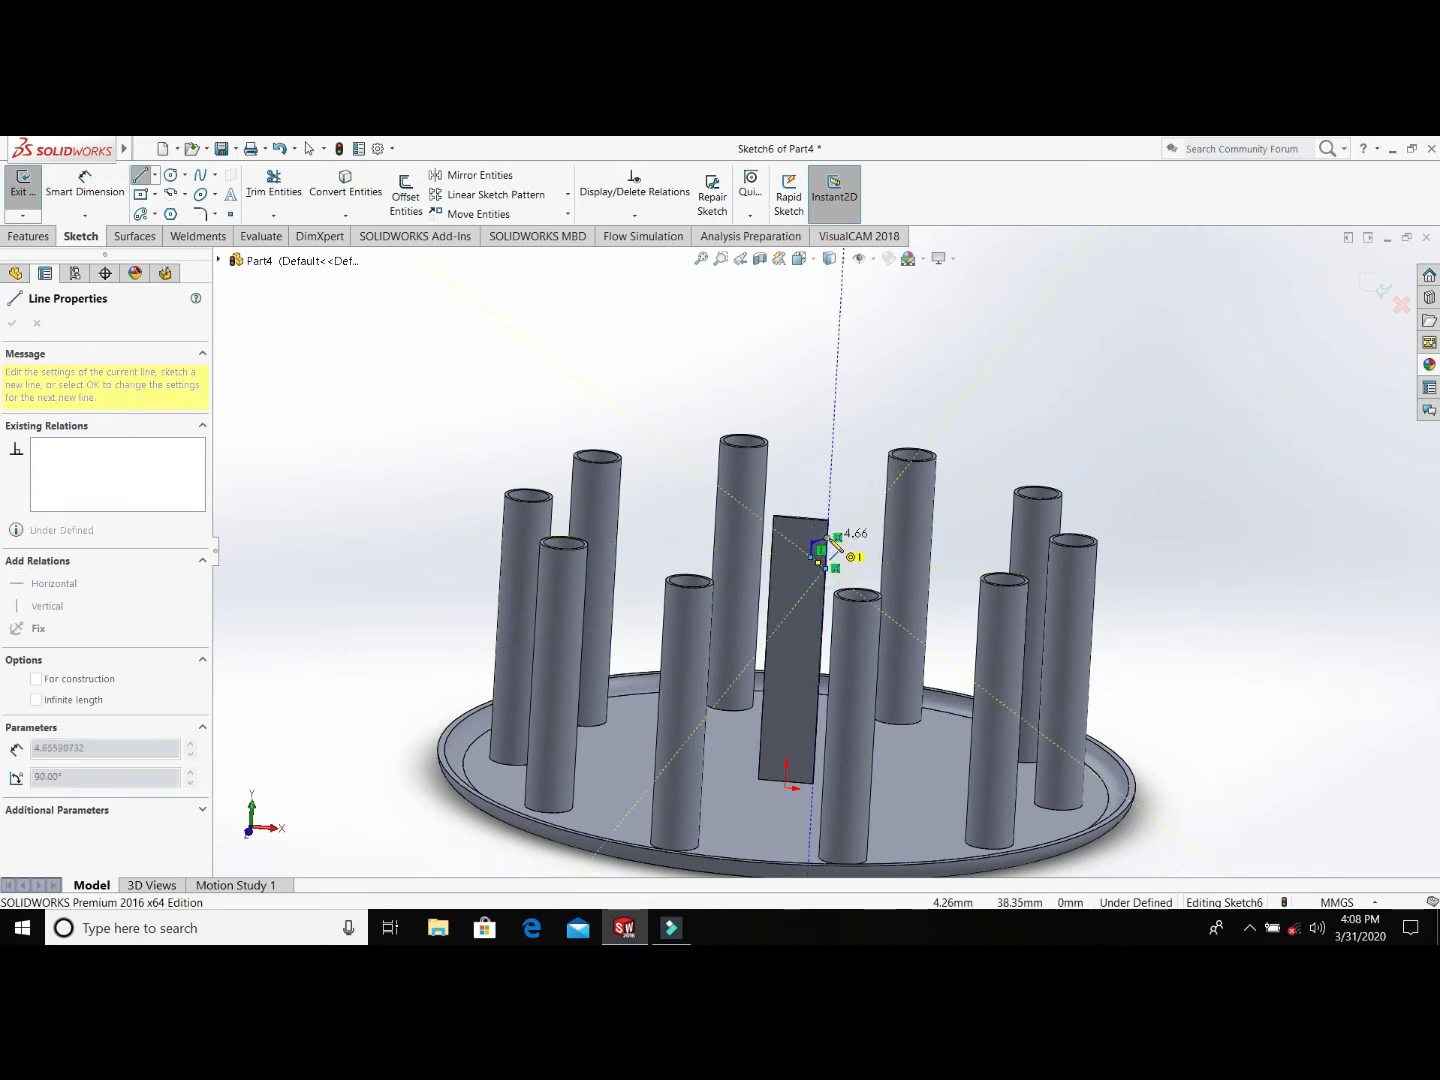
left_click(827, 541)
scroll(841, 487, "down", 5)
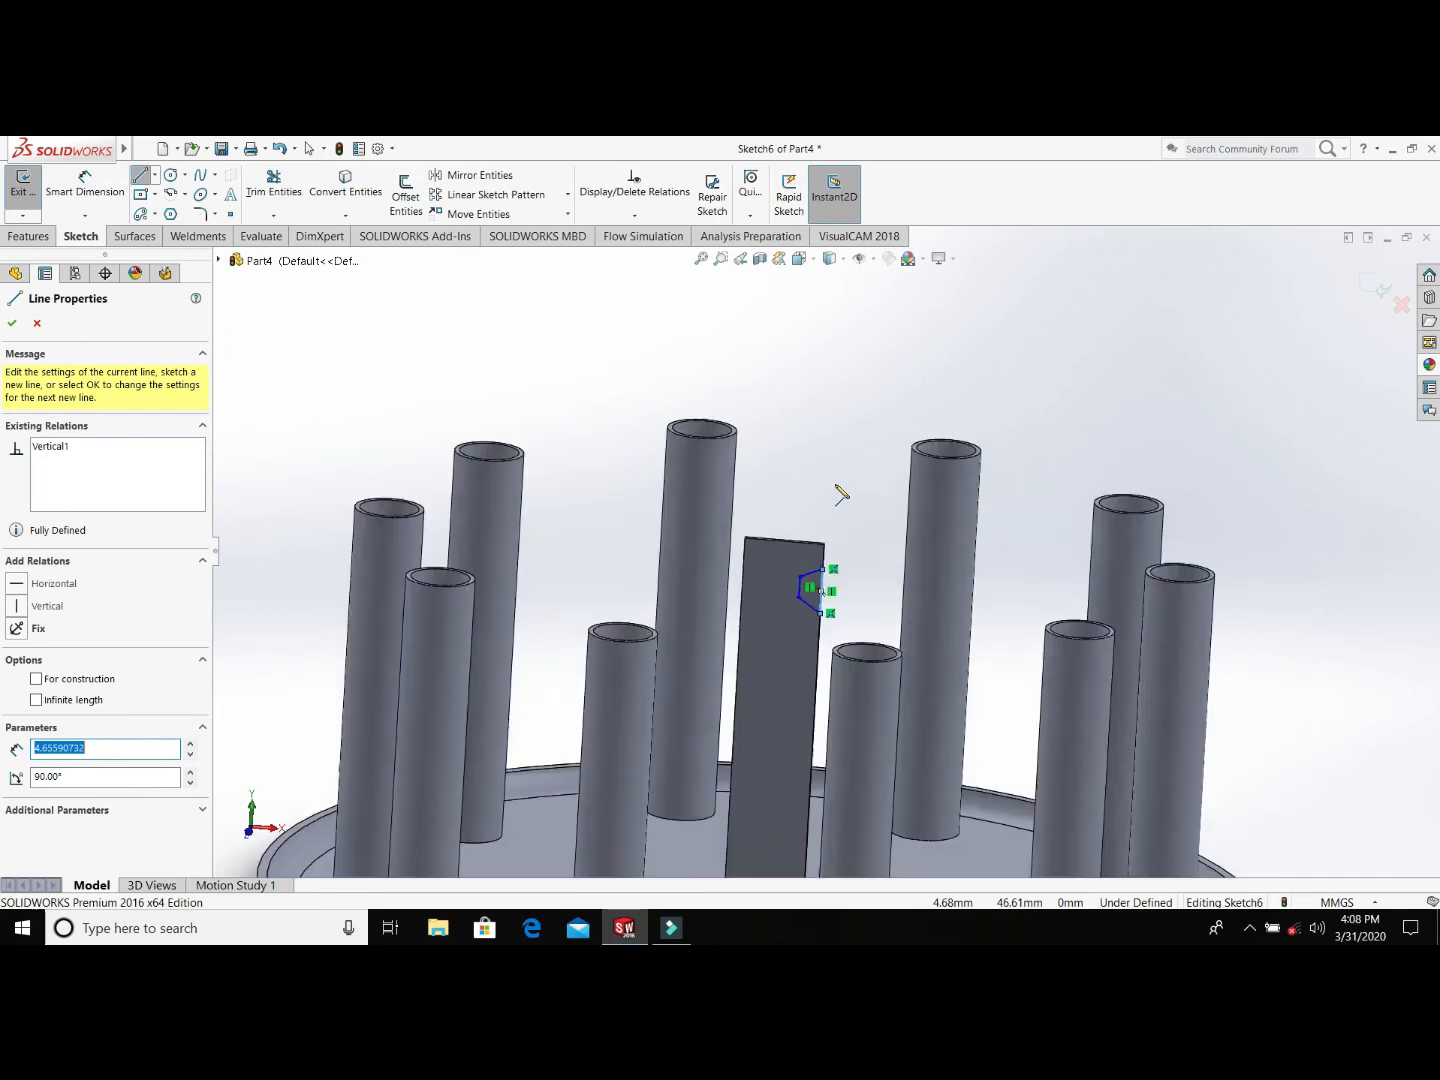
key("Escape")
Step: Dimension the trapezoid's vertical side on the plate edge to 3 mm
scroll(832, 644, "down", 3)
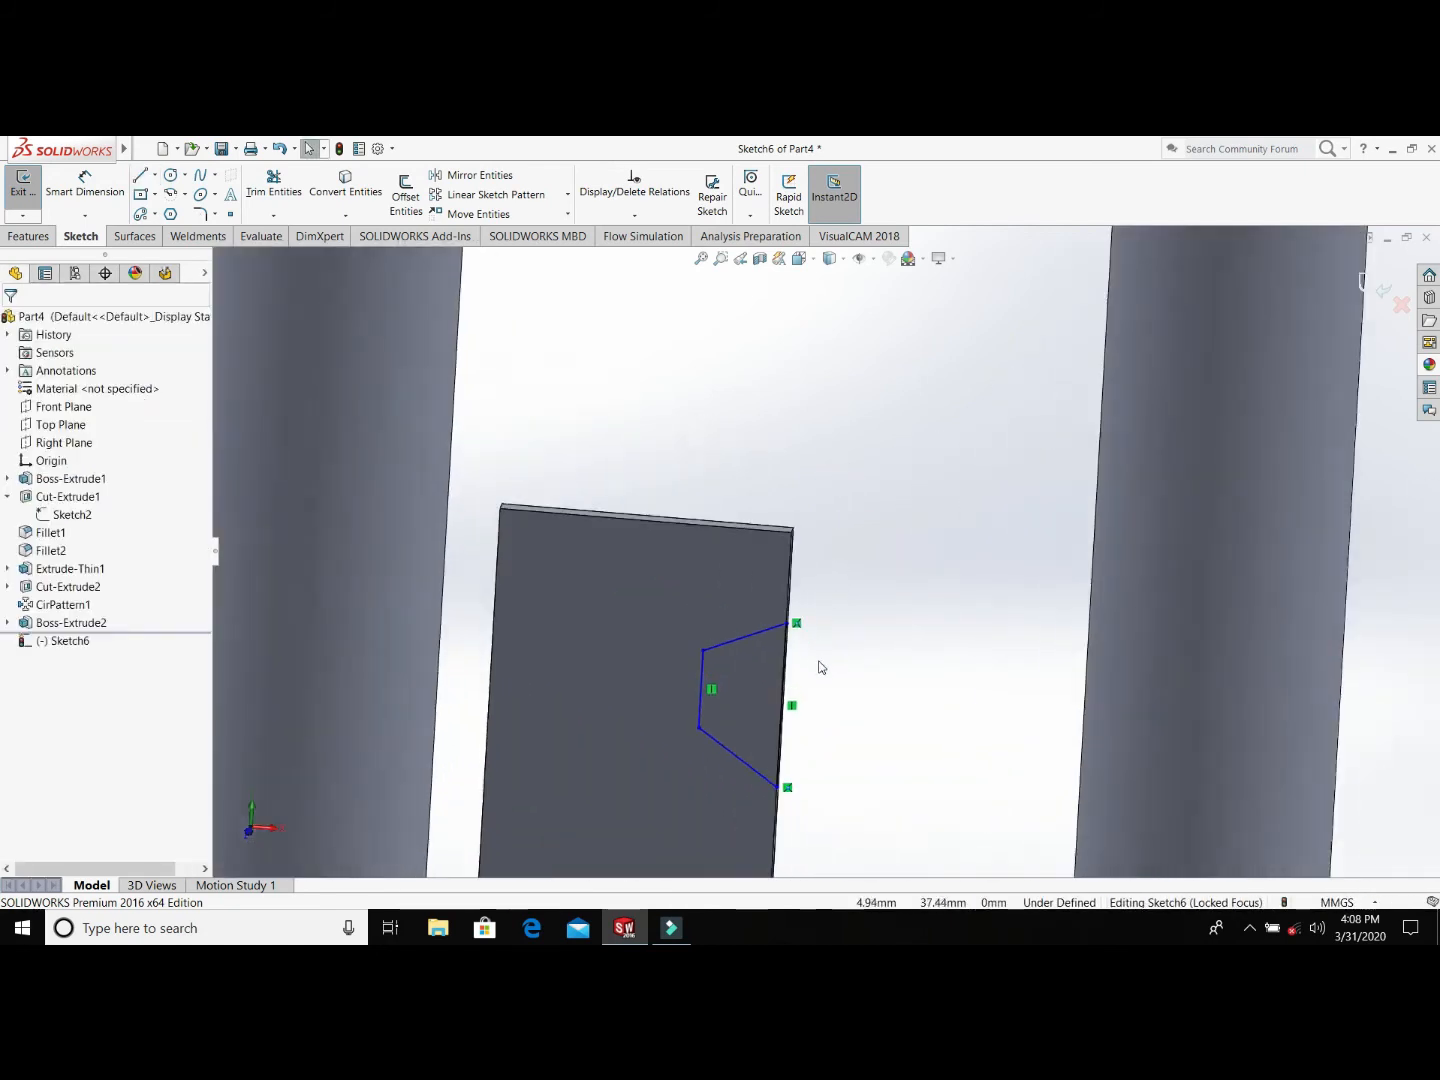
scroll(818, 662, "up", 2)
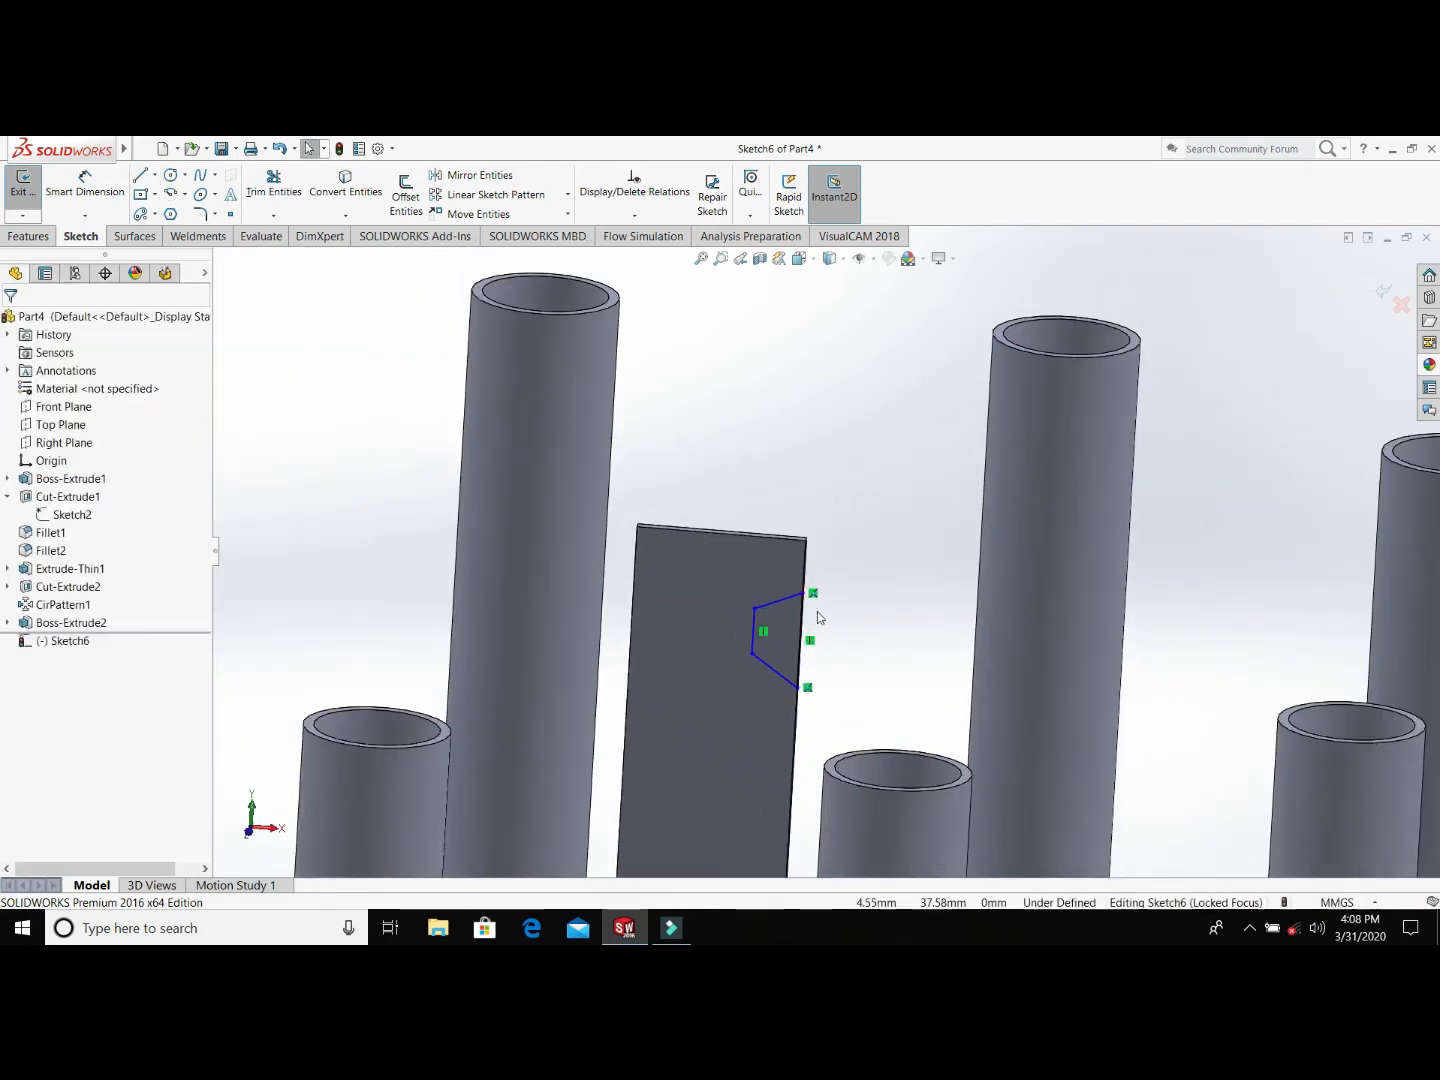
right_click_drag(818, 612, 880, 494)
left_click(801, 624)
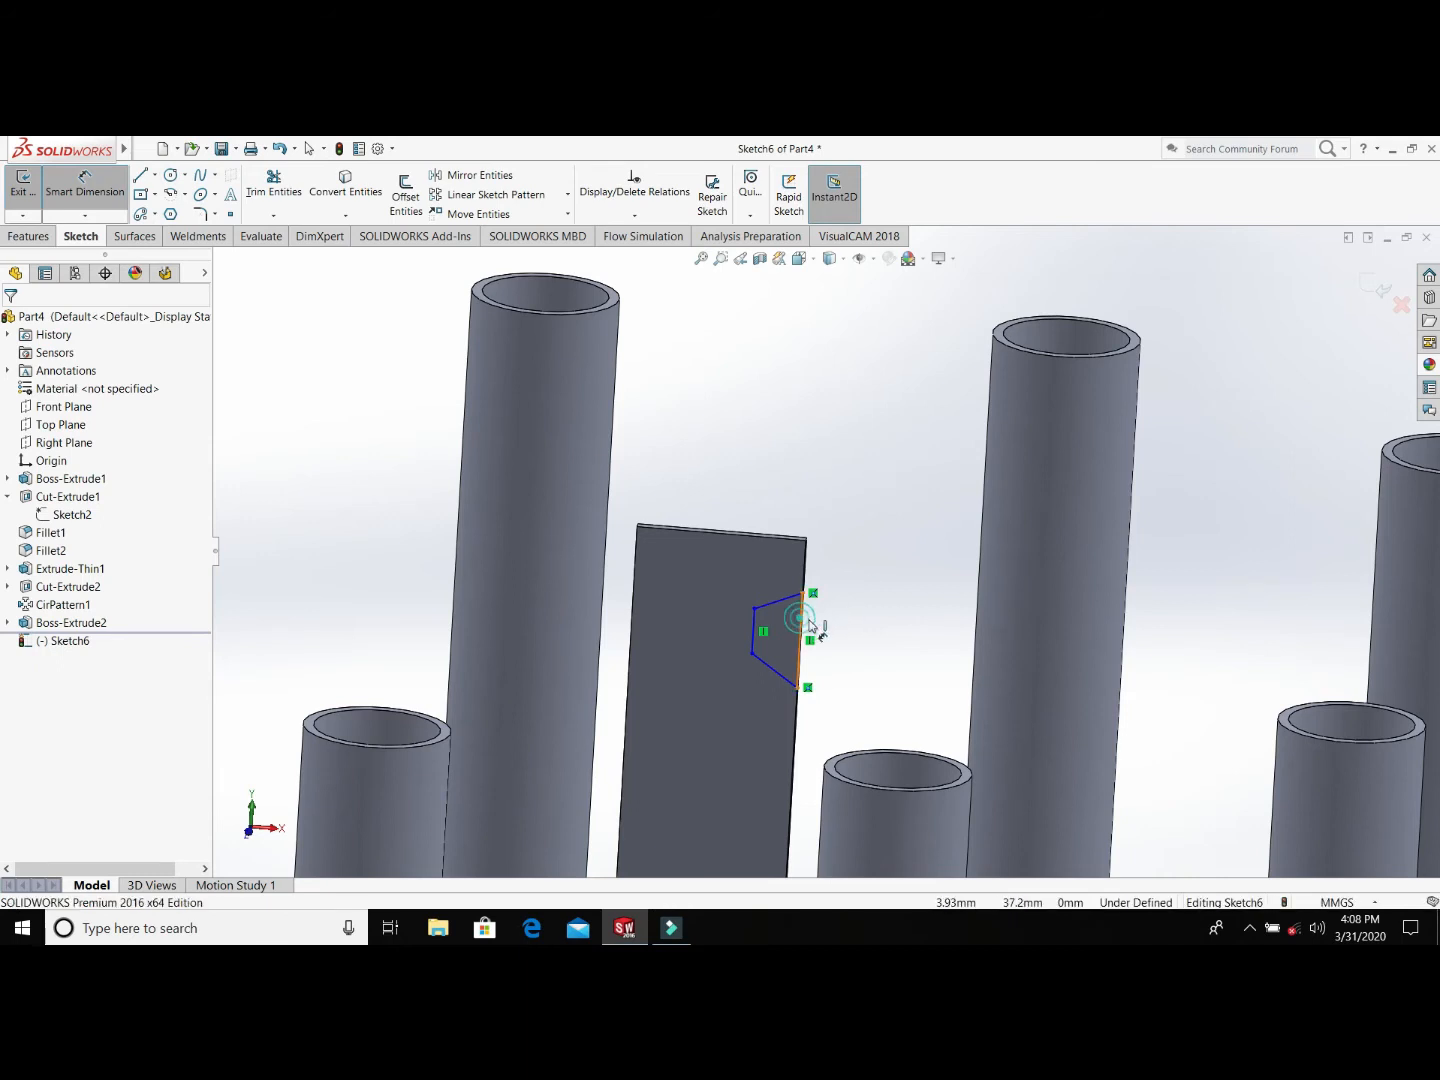
left_click(862, 641)
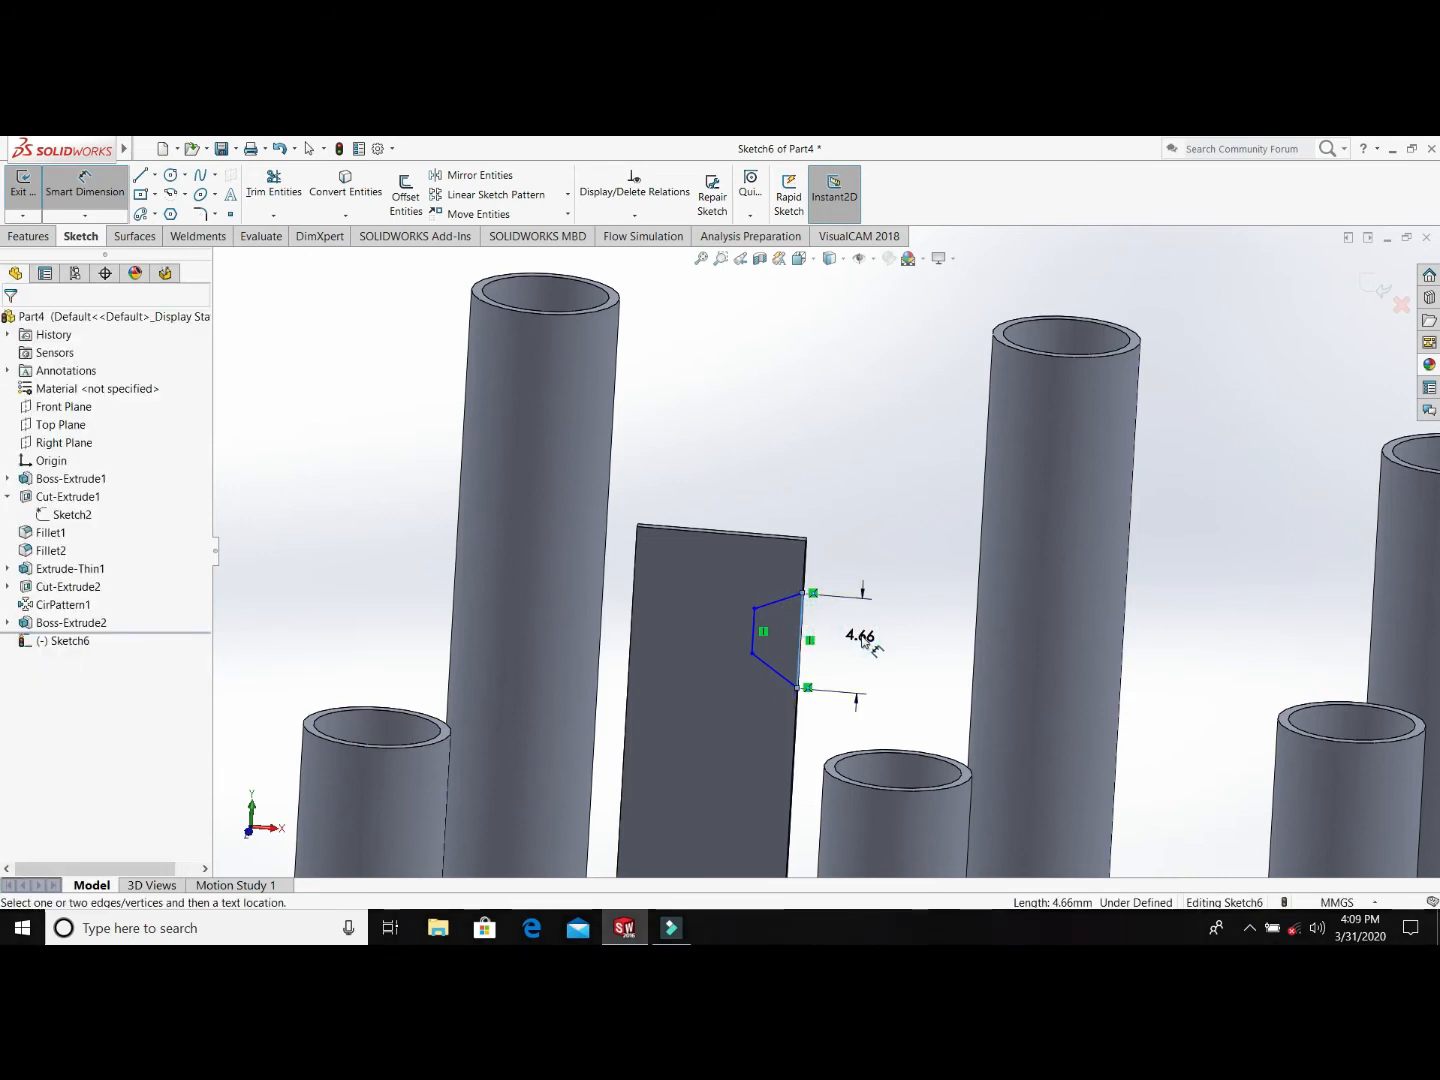
type("3")
key("Return")
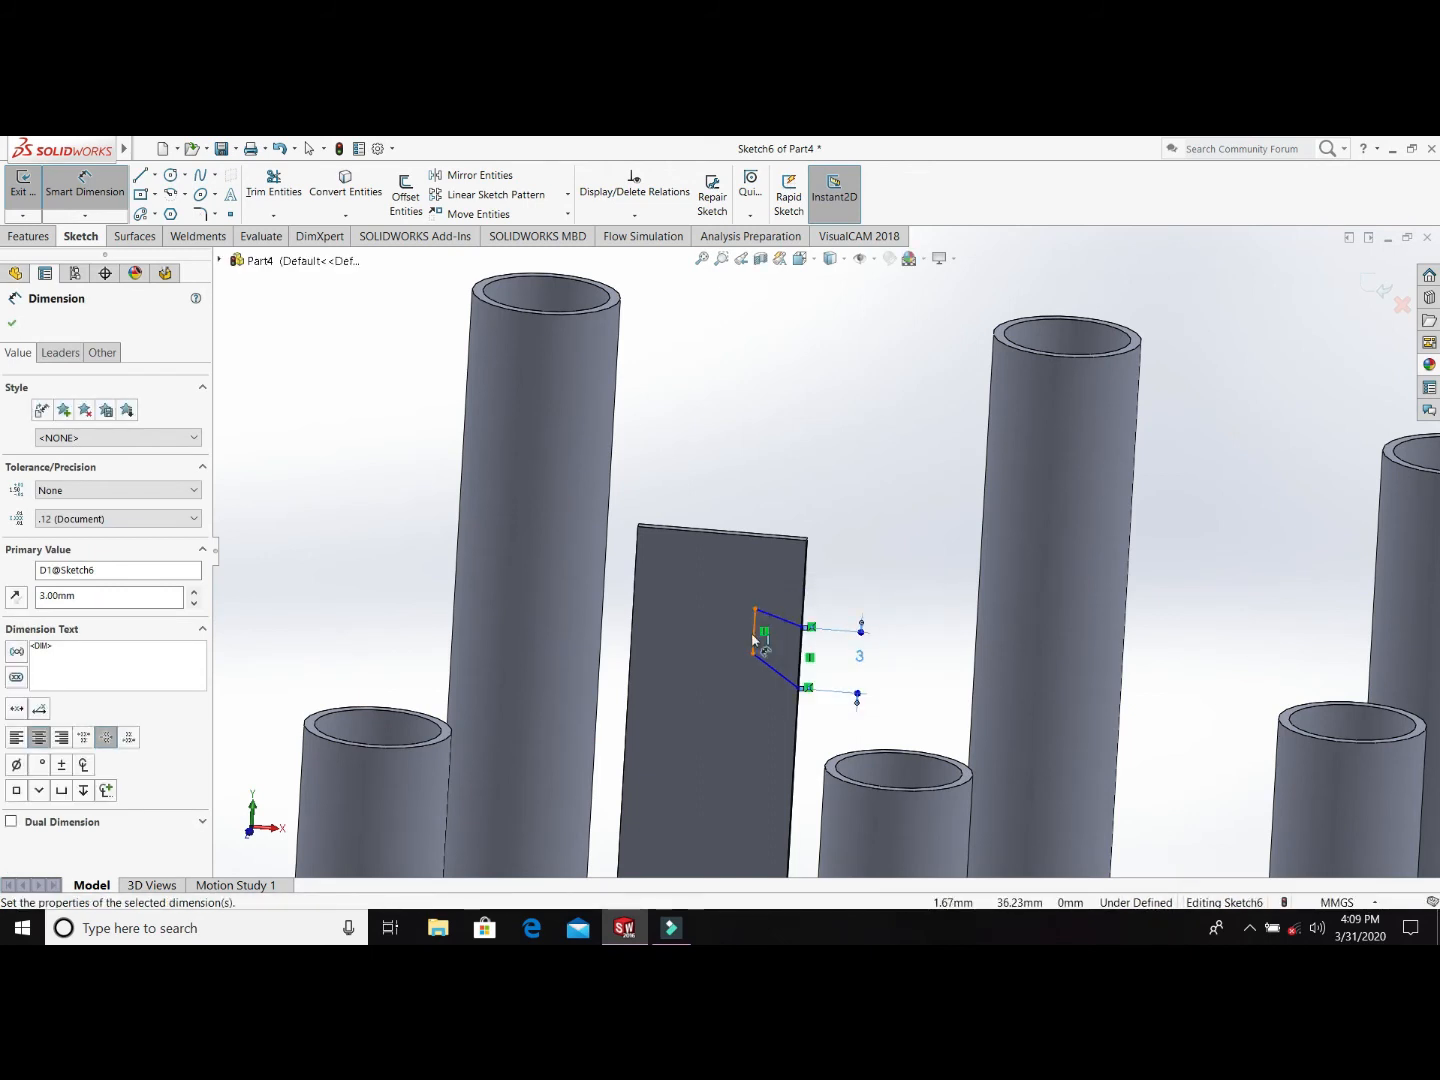
Step: Dimension the trapezoid's inner vertical side to 2 mm
left_click(743, 640)
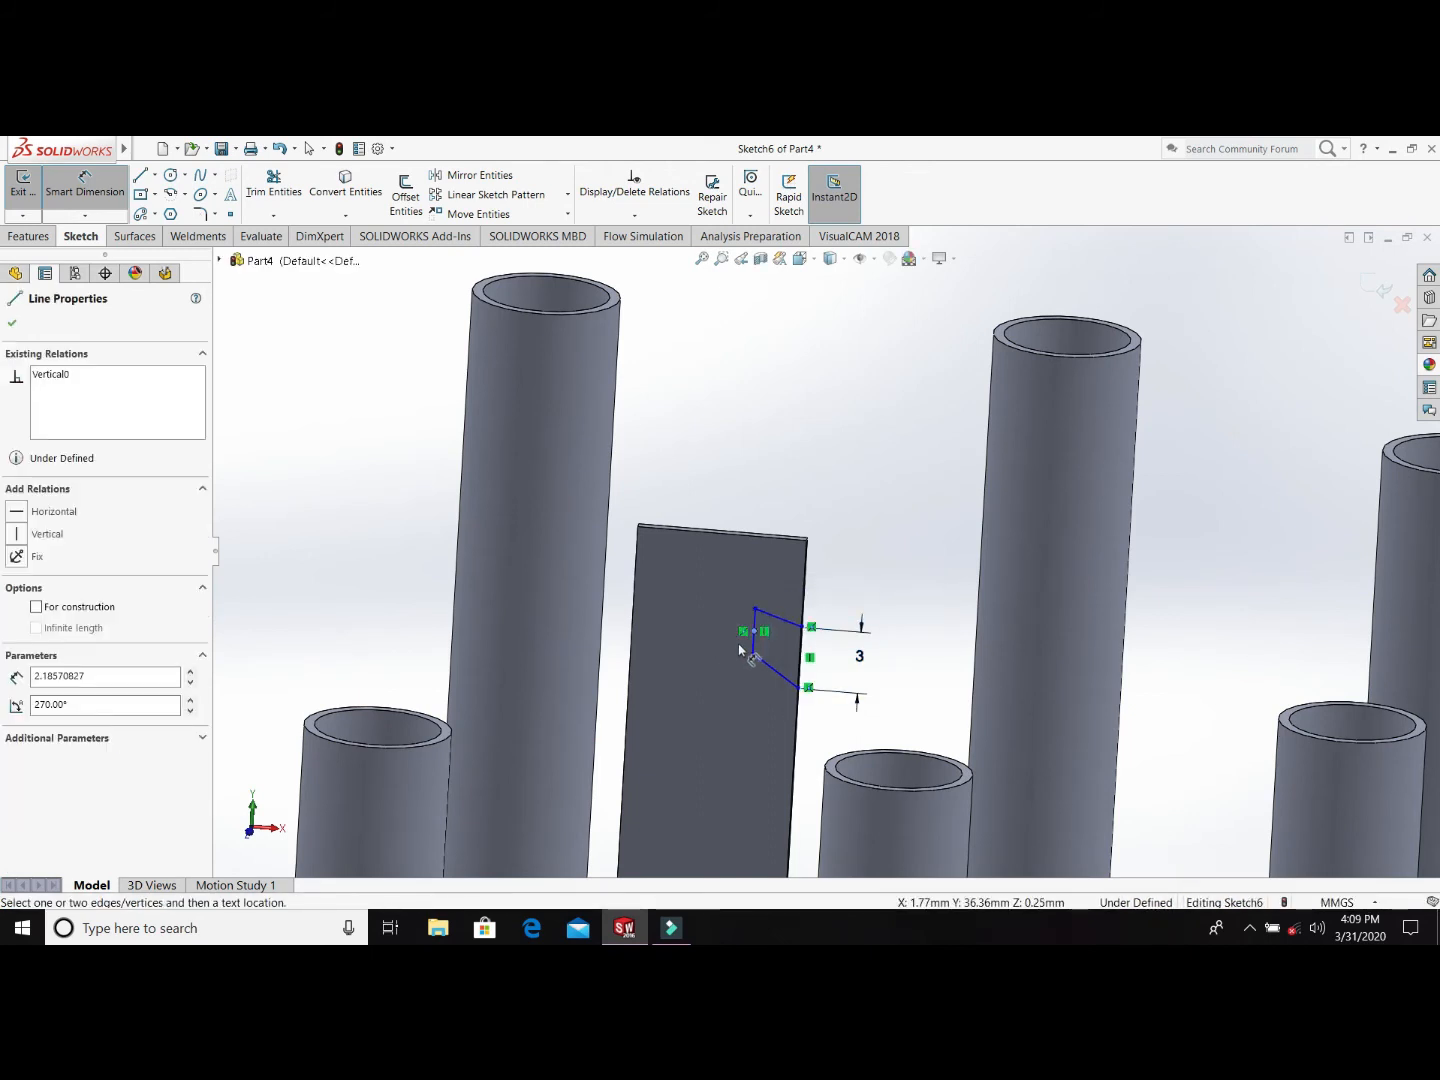
key("Escape")
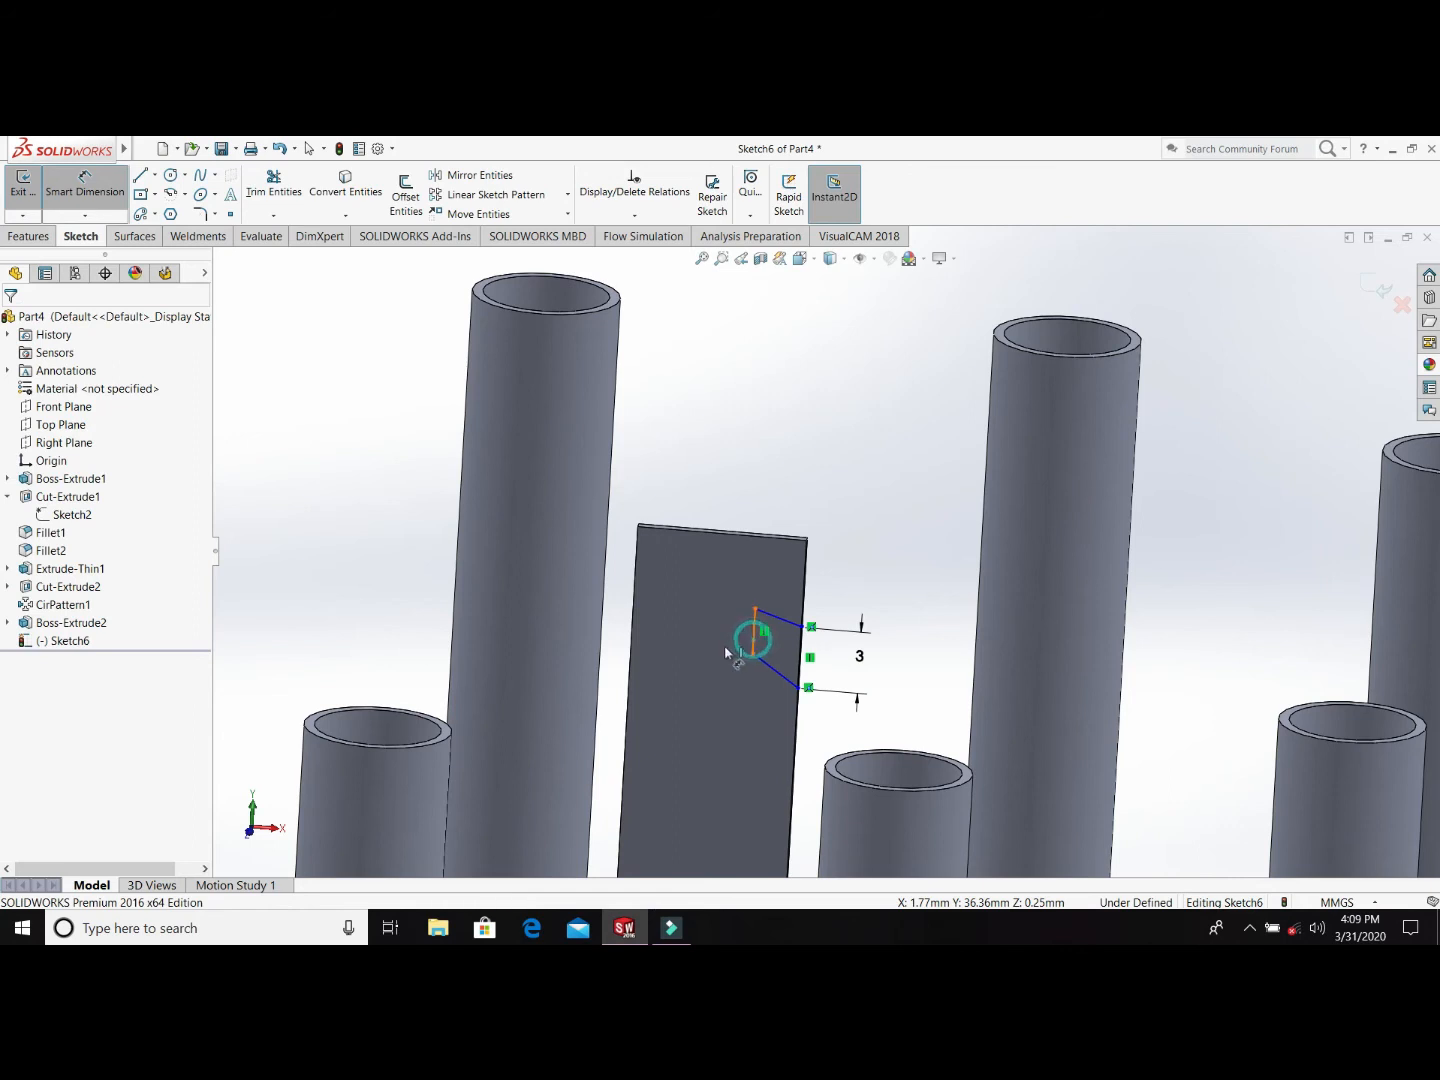
left_click(752, 642)
left_click(706, 648)
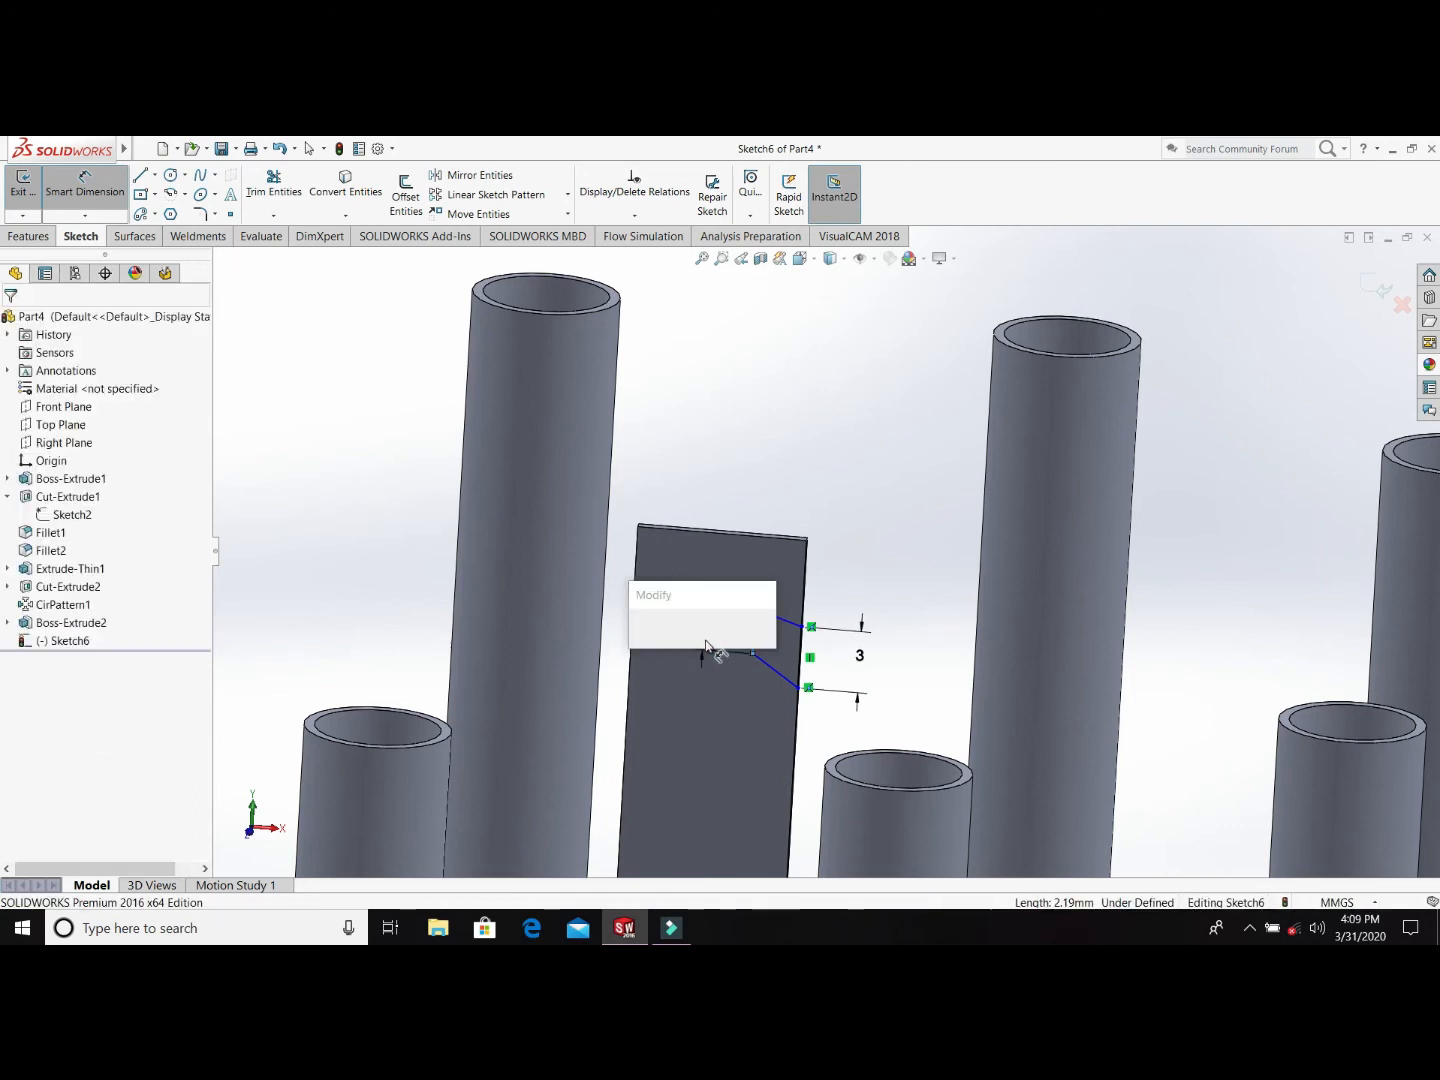
type("2")
key("Return")
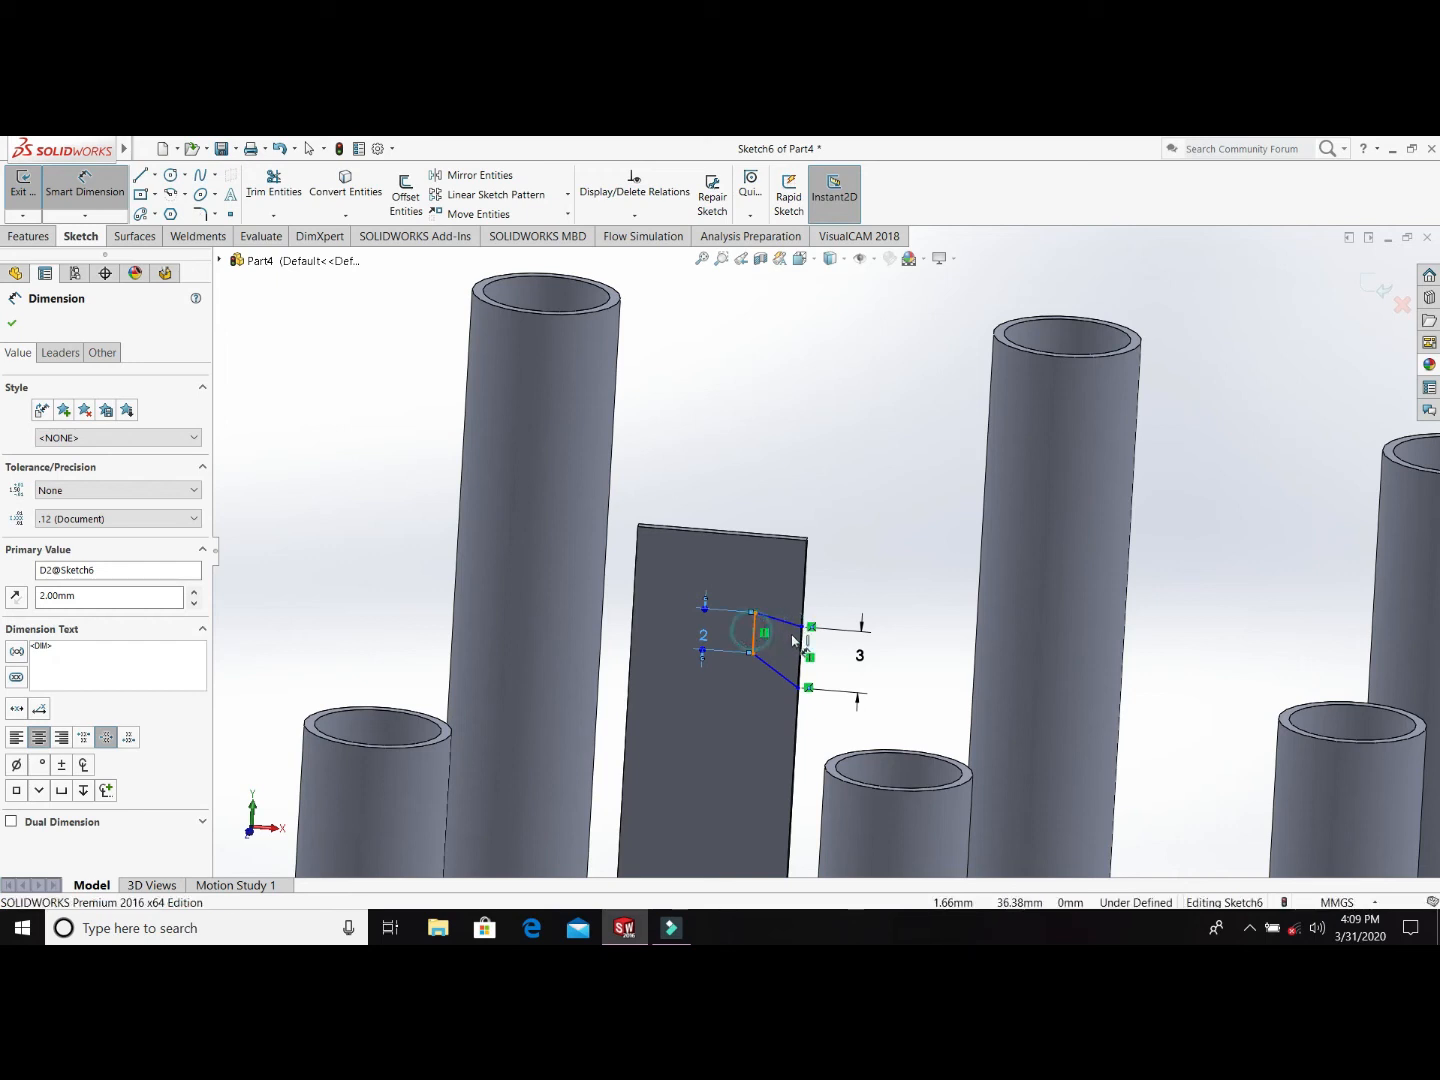
Step: Dimension the horizontal distance between the trapezoid's two vertical sides to 2 mm
left_click(798, 644)
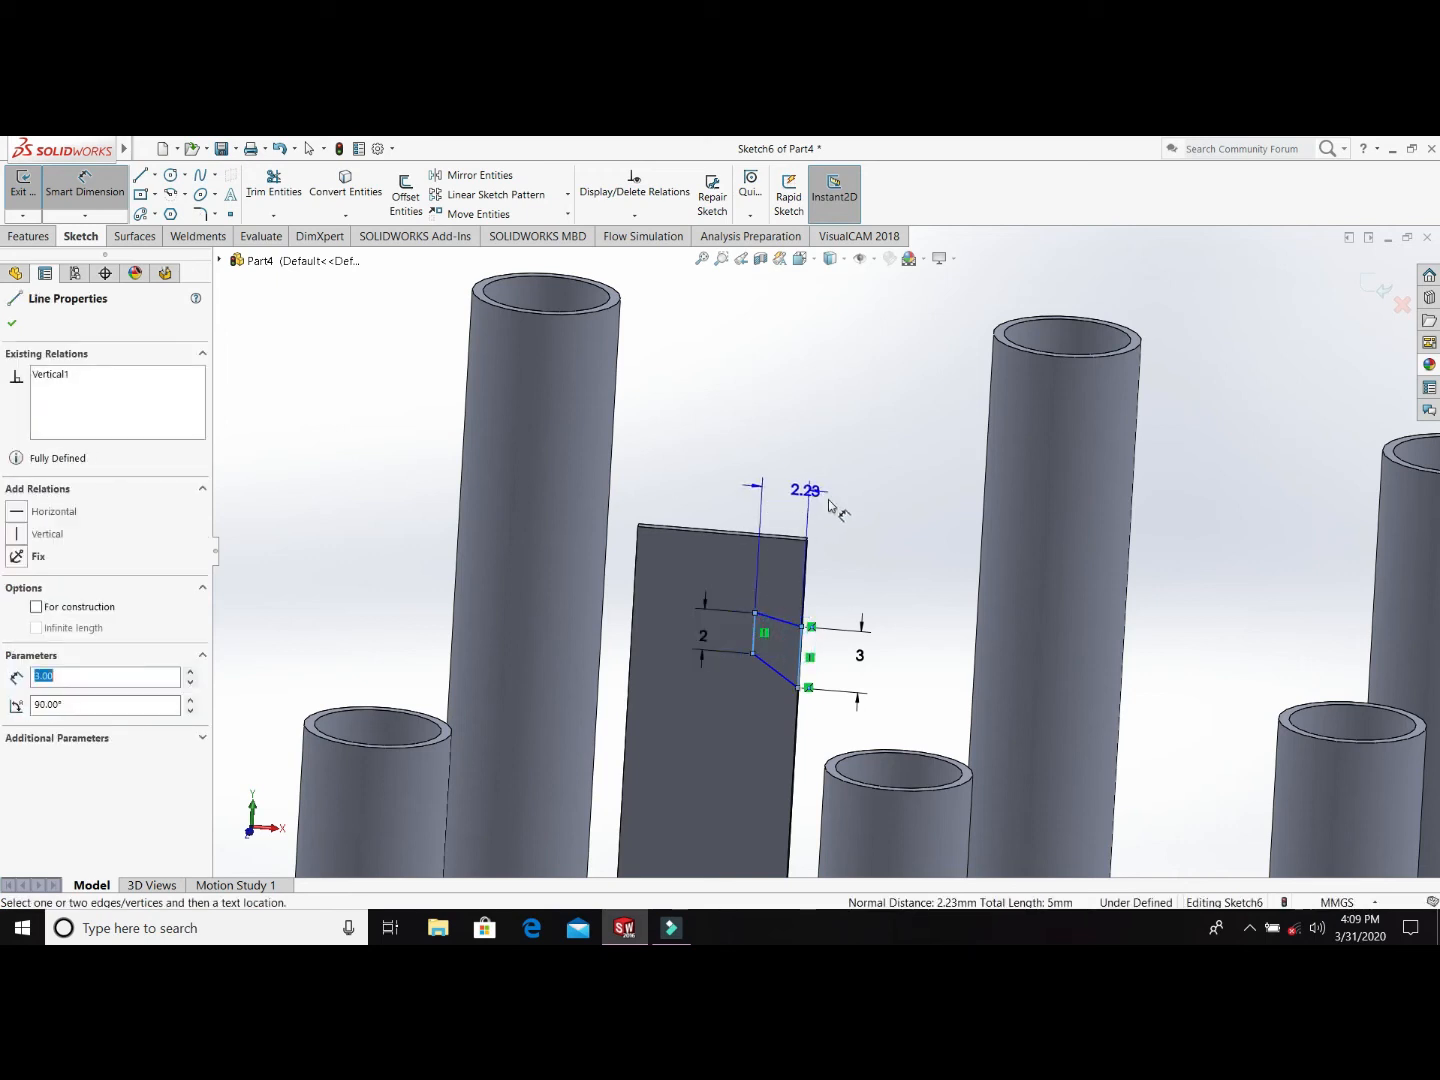
left_click(843, 510)
type("2")
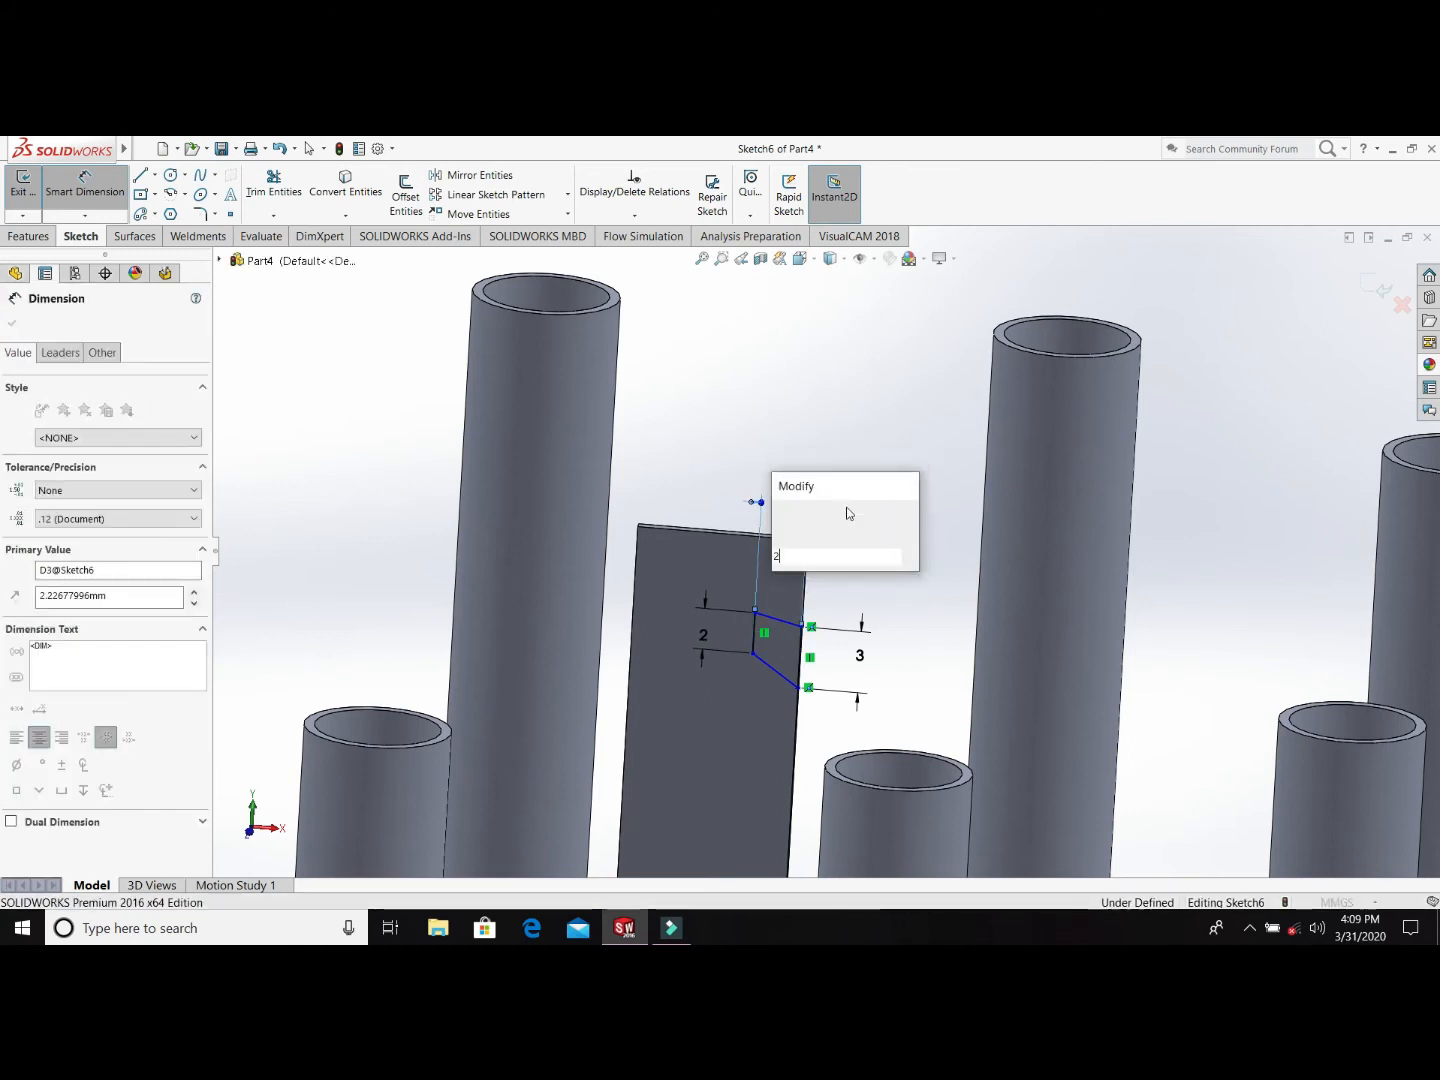
key("Return")
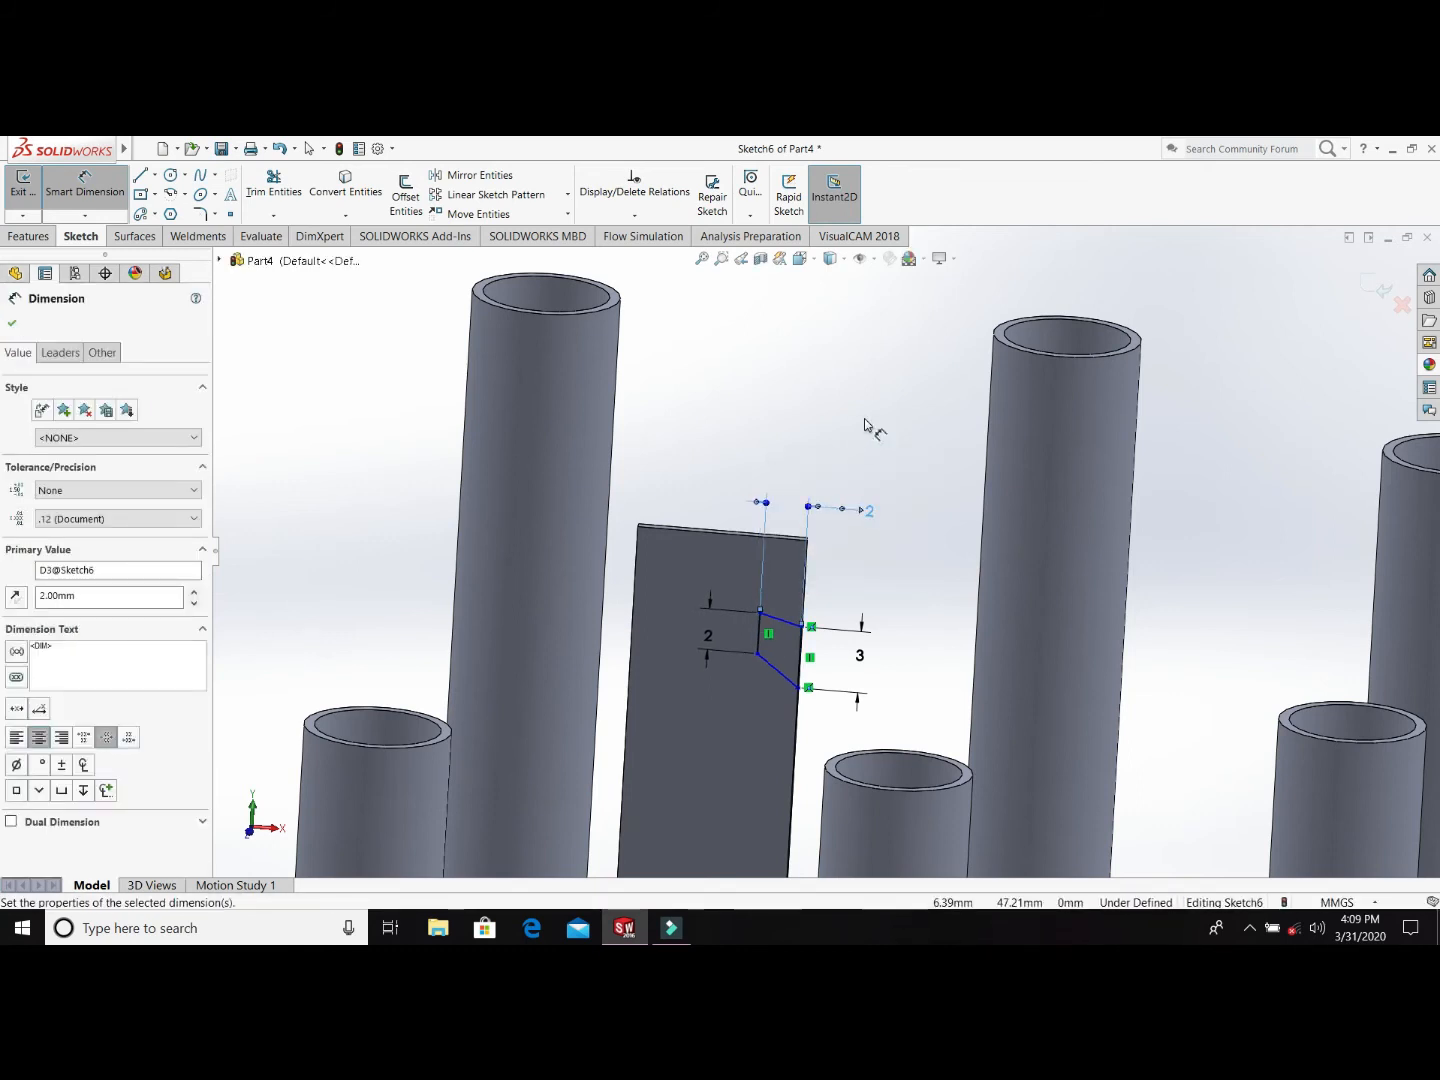
key("Escape")
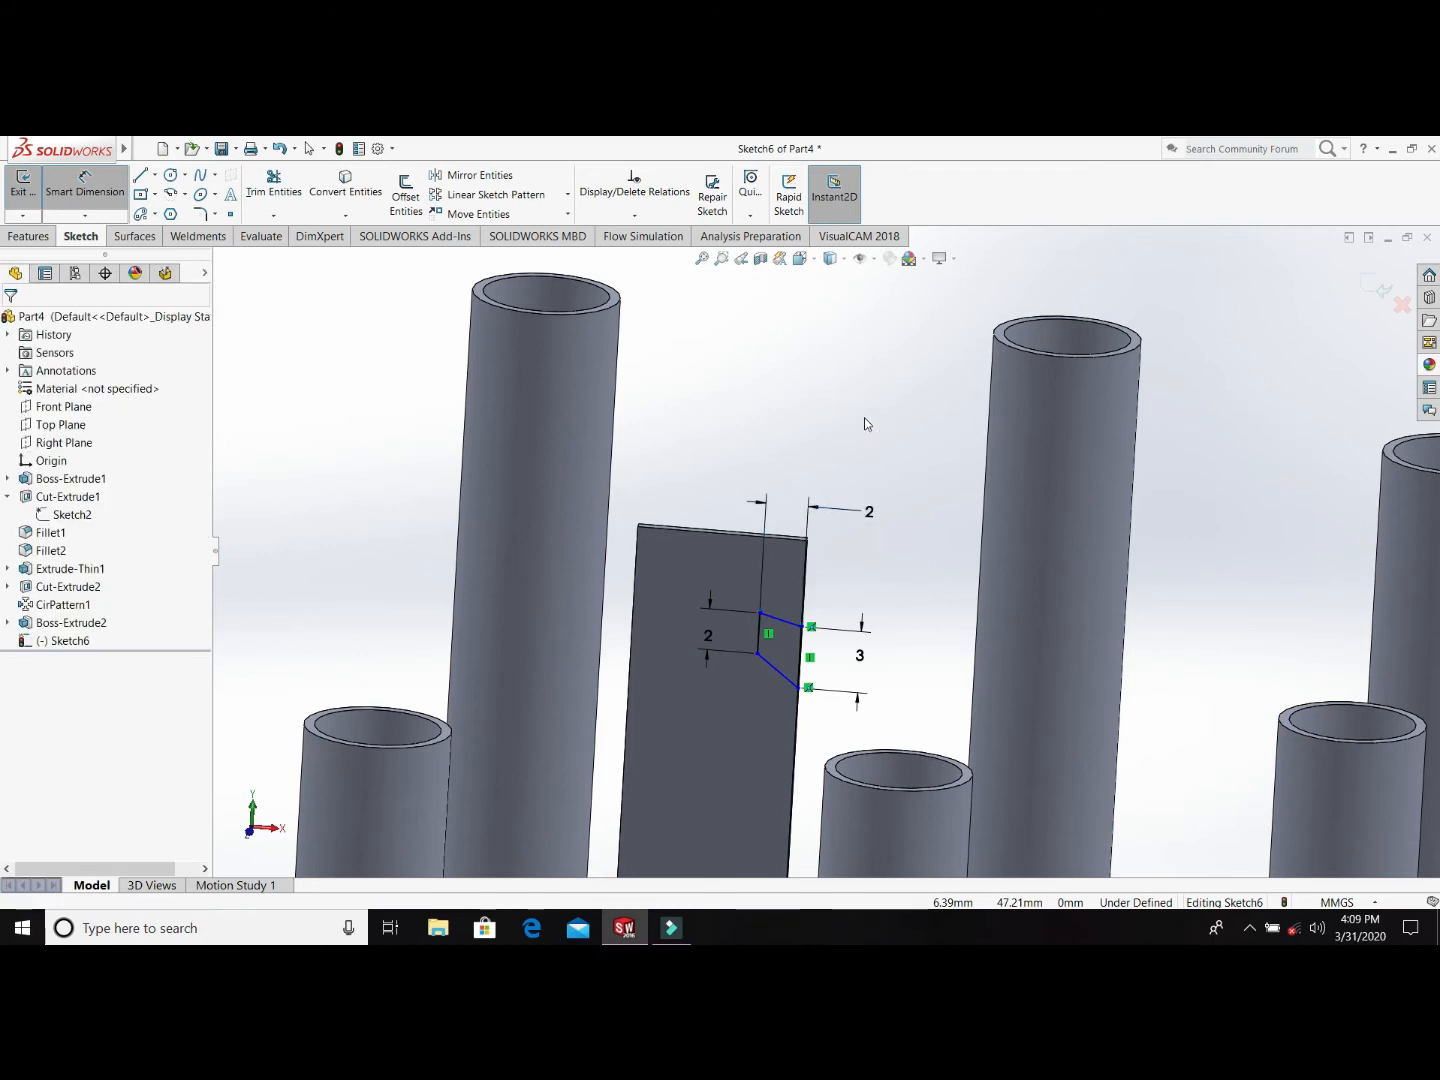
Step: Draw a construction line between the midpoints of the trapezoid's two vertical sides and make it horizontal
left_click(155, 178)
left_click(182, 209)
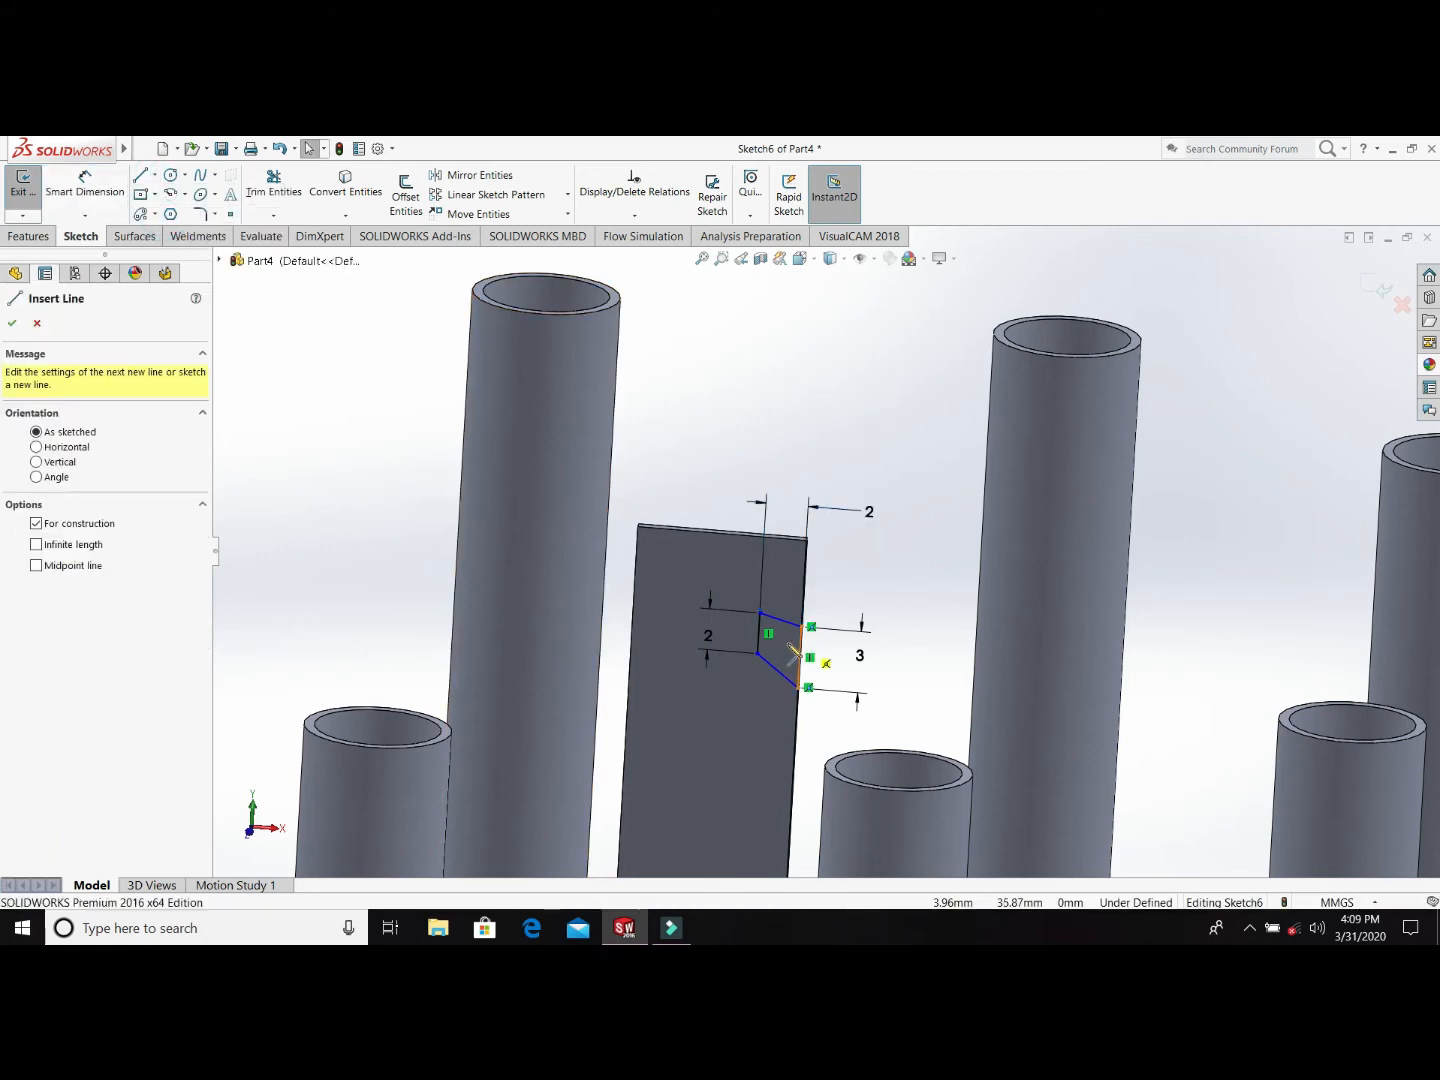
scroll(806, 645, "down", 5)
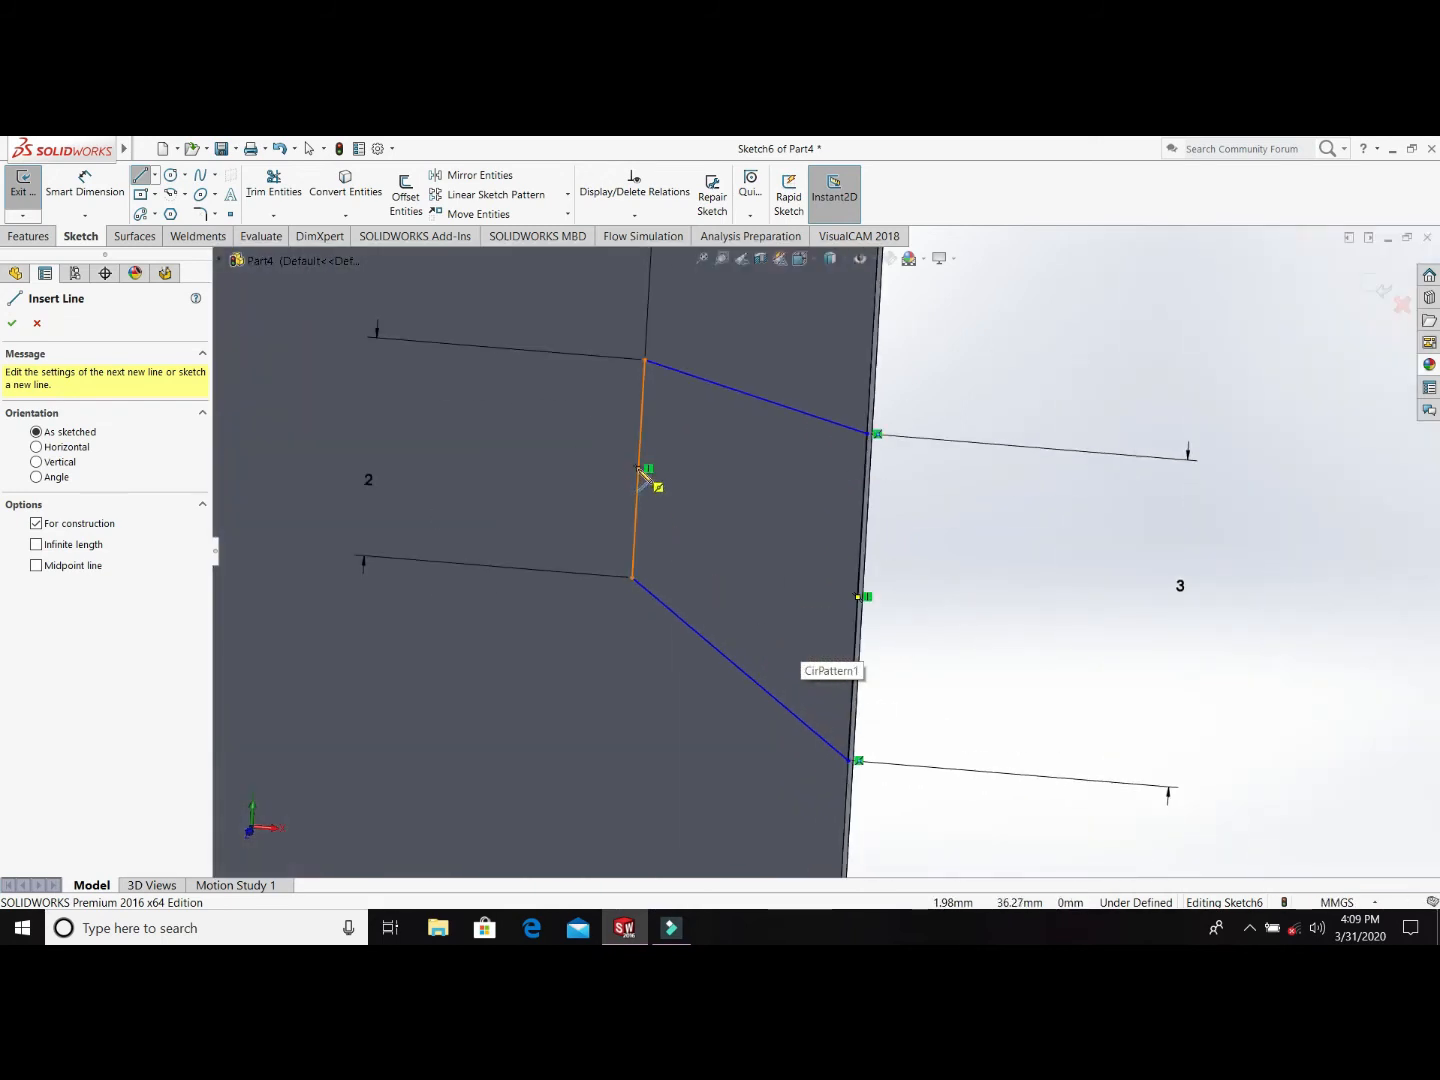
left_click(640, 468)
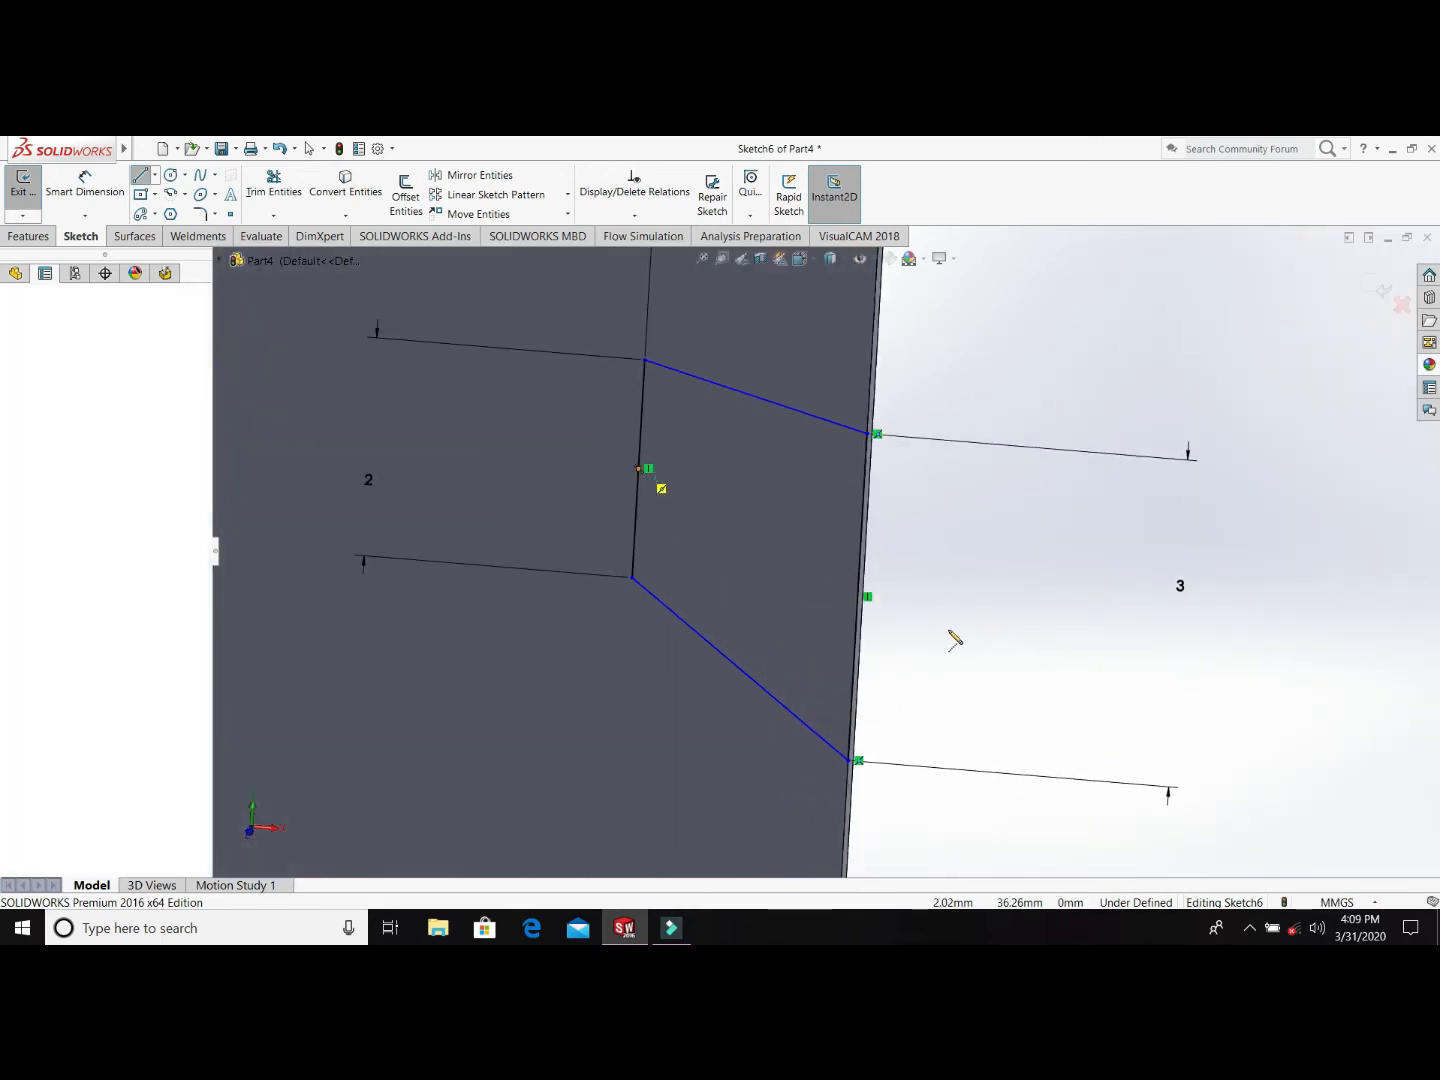
left_click(860, 597)
key("Escape")
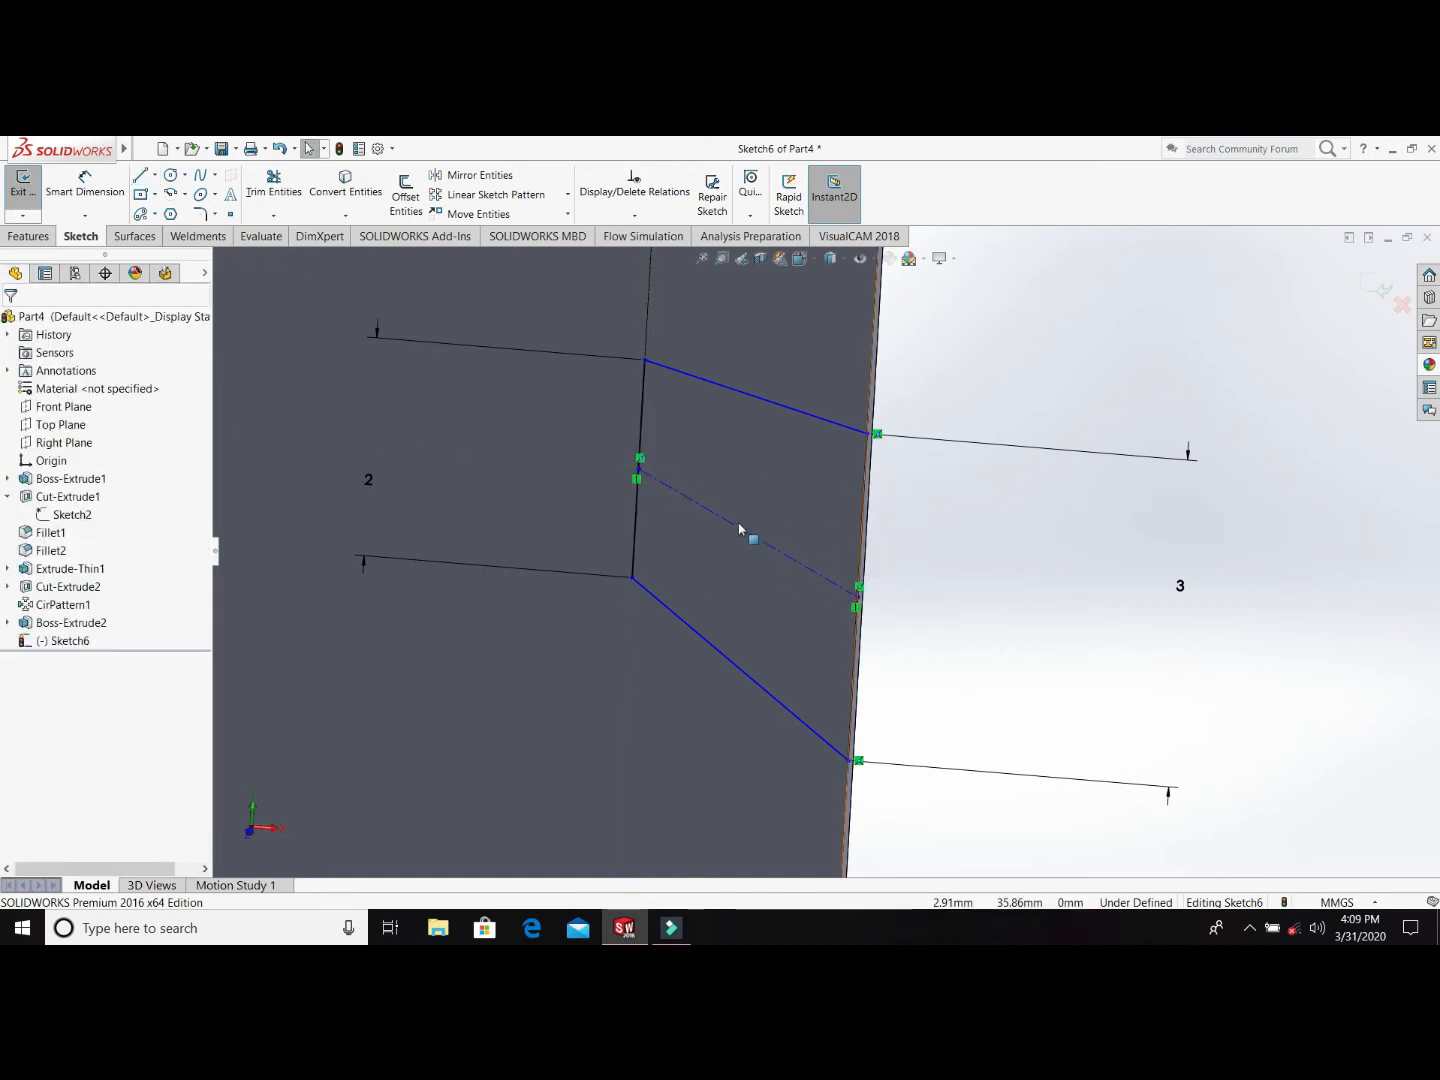
left_click(738, 530)
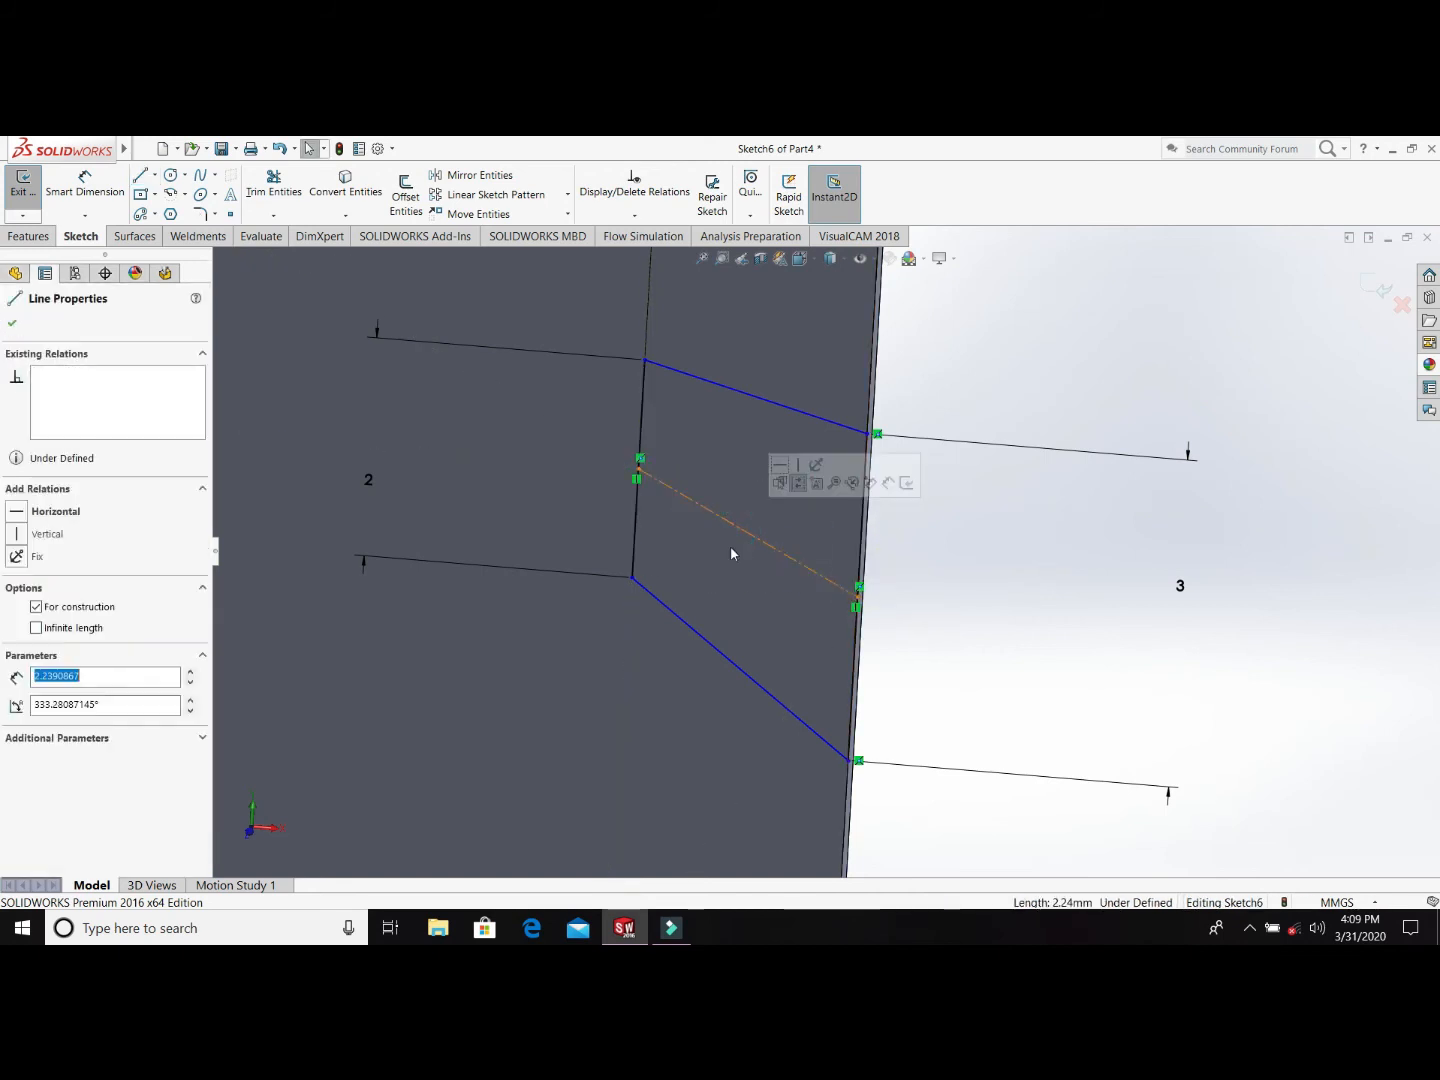
left_click(780, 465)
left_click(992, 519)
Step: Dimension the distance from the plate's upper right corner to the trapezoid's upper outer corner to 2.5 mm
scroll(946, 494, "up", 6)
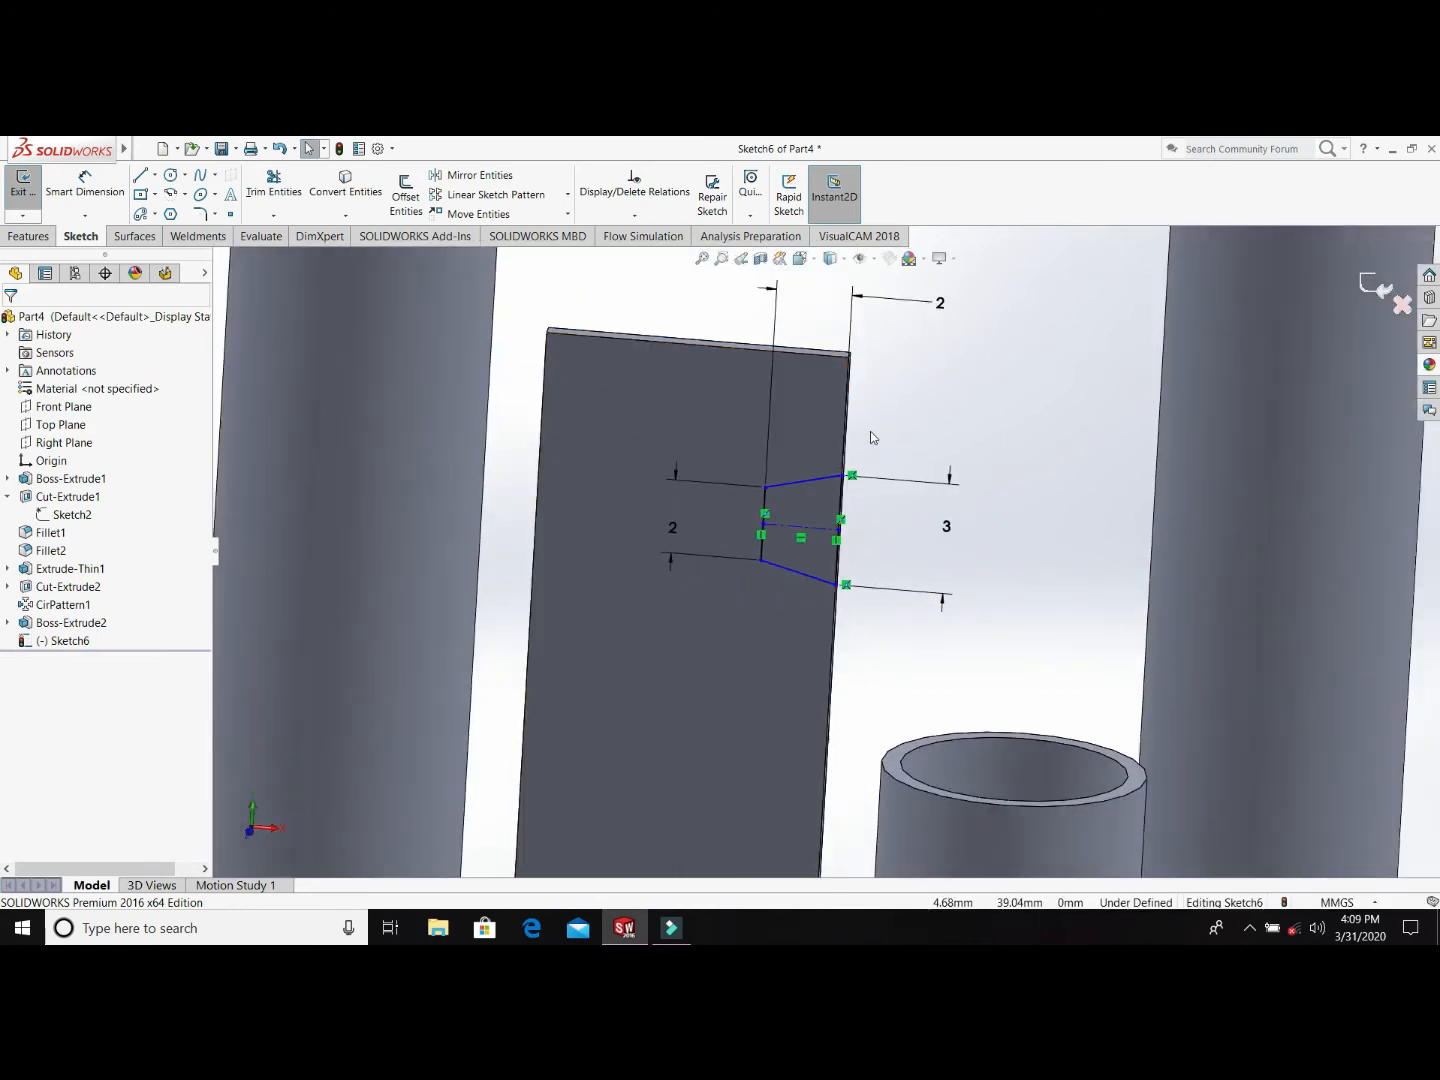
right_click_drag(880, 397, 891, 329)
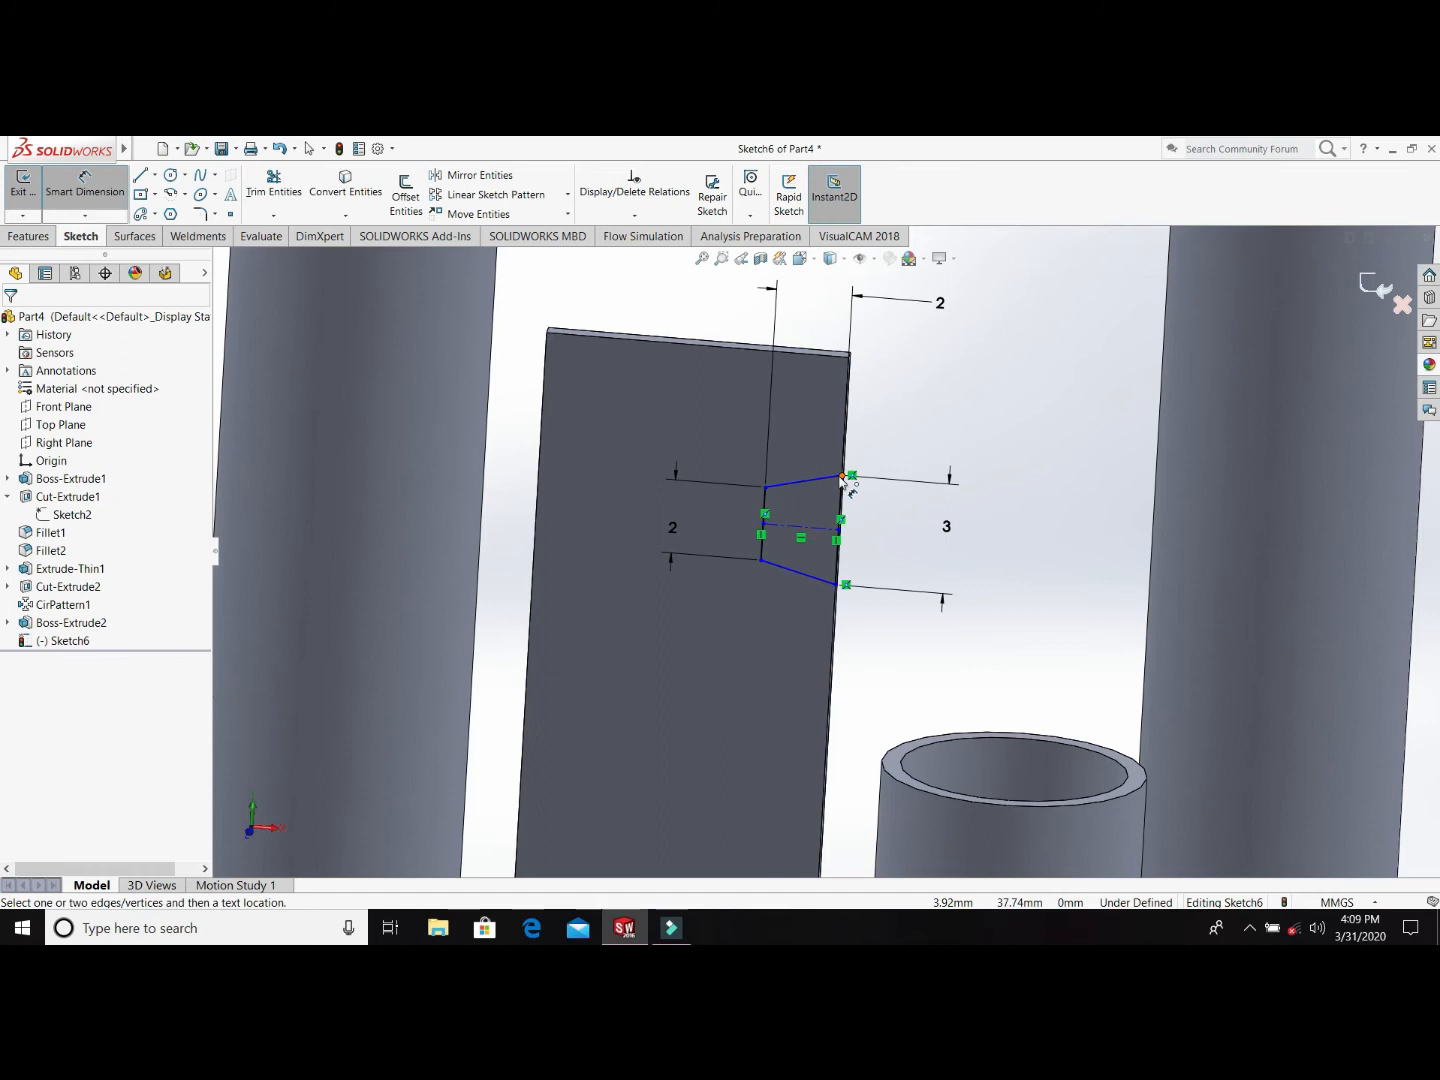
left_click(842, 478)
left_click(850, 357)
left_click(1016, 440)
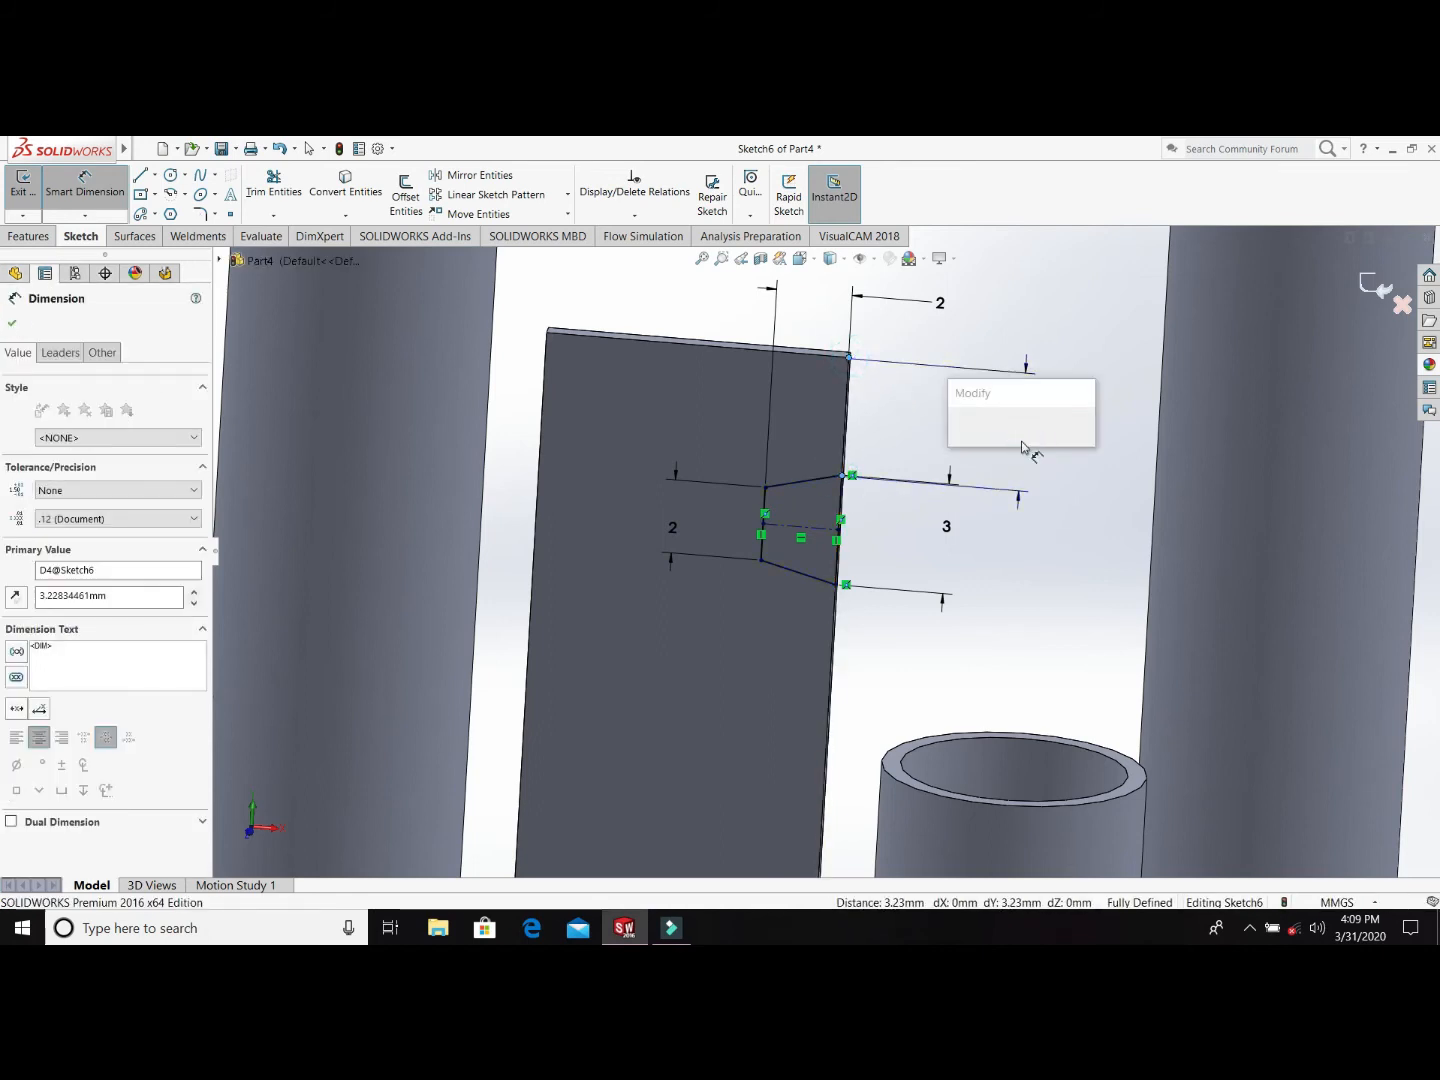
type("2.5")
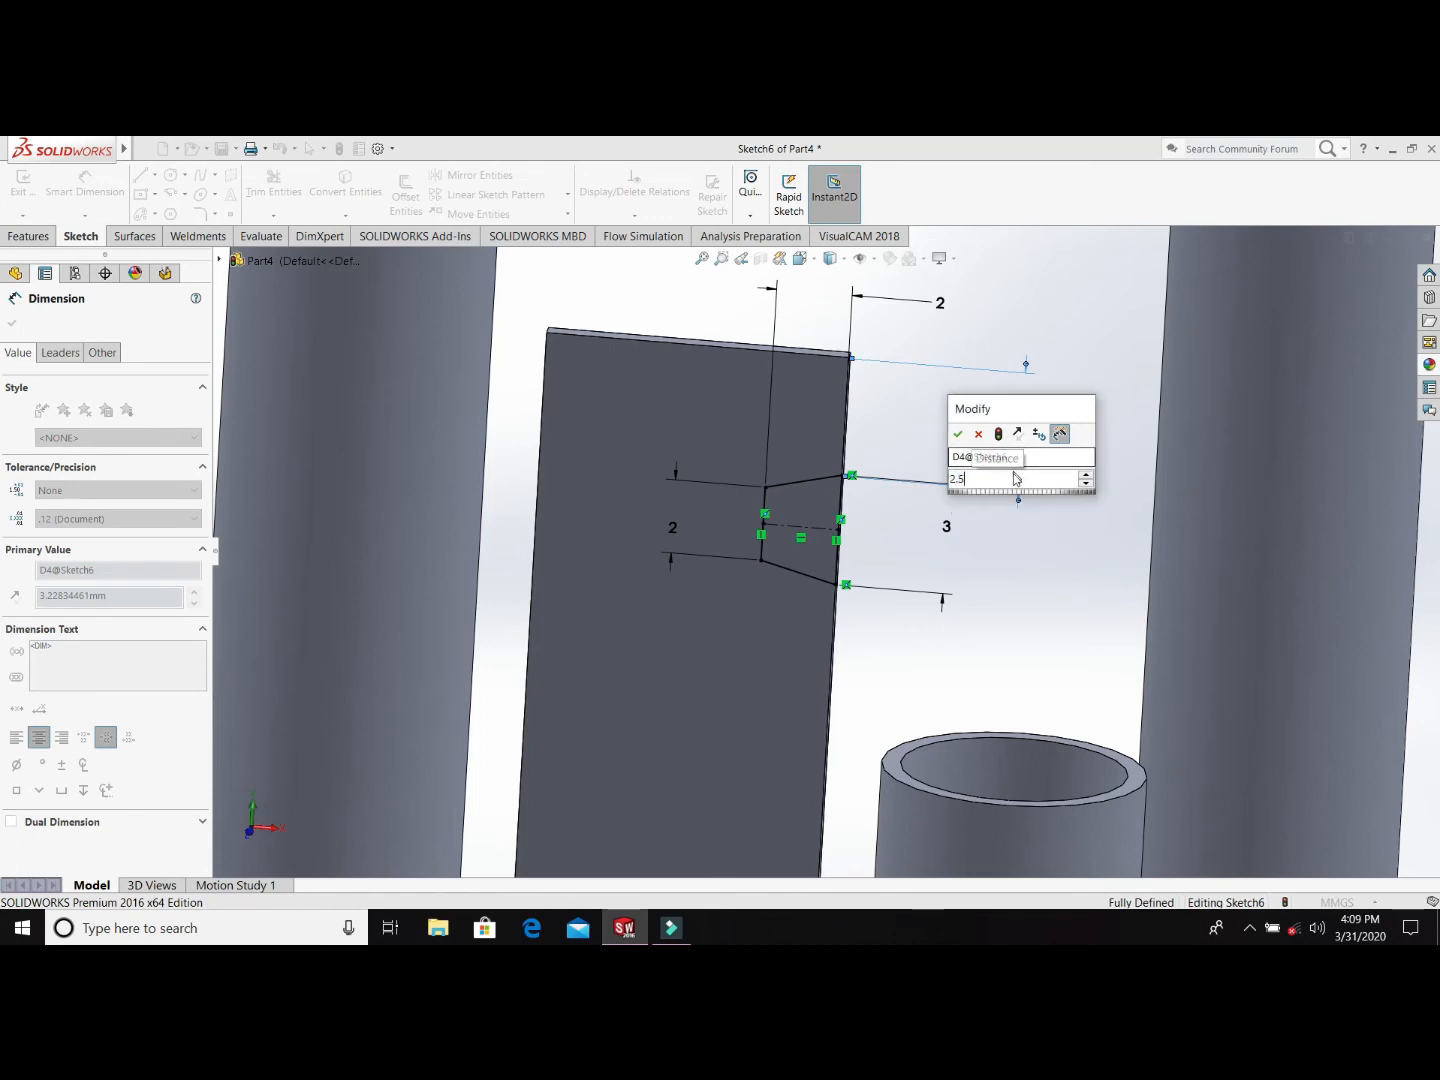
key("Return")
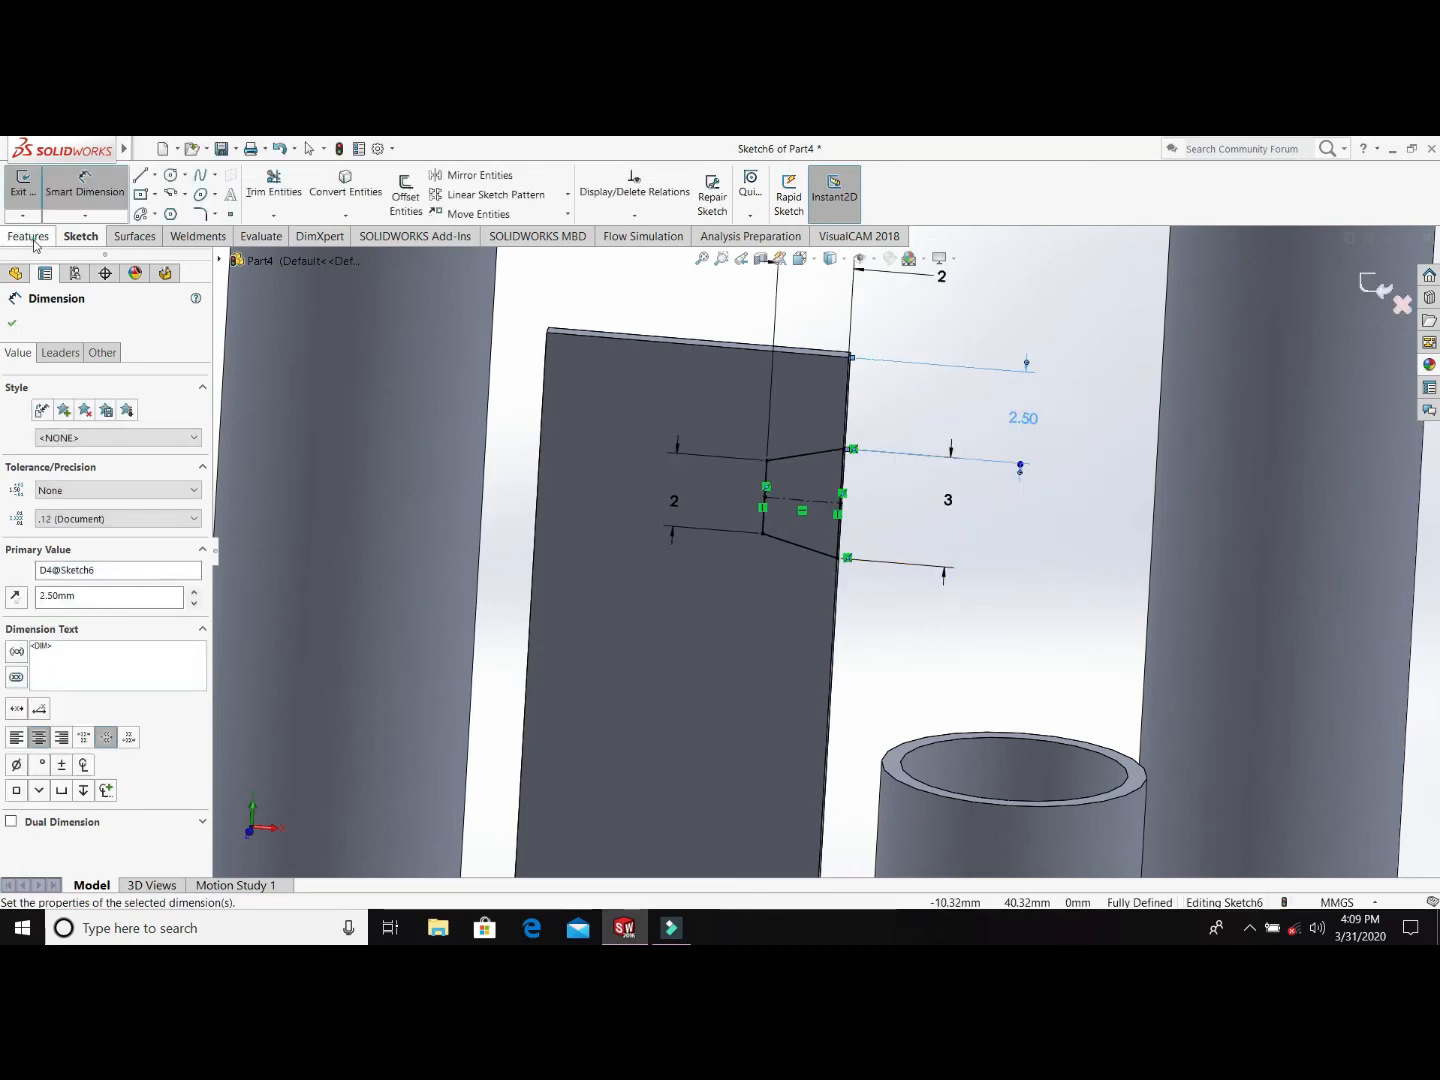
Step: Cut the trapezoid through the thin plate with a 10 mm blind Extruded Cut
left_click(28, 236)
left_click(276, 203)
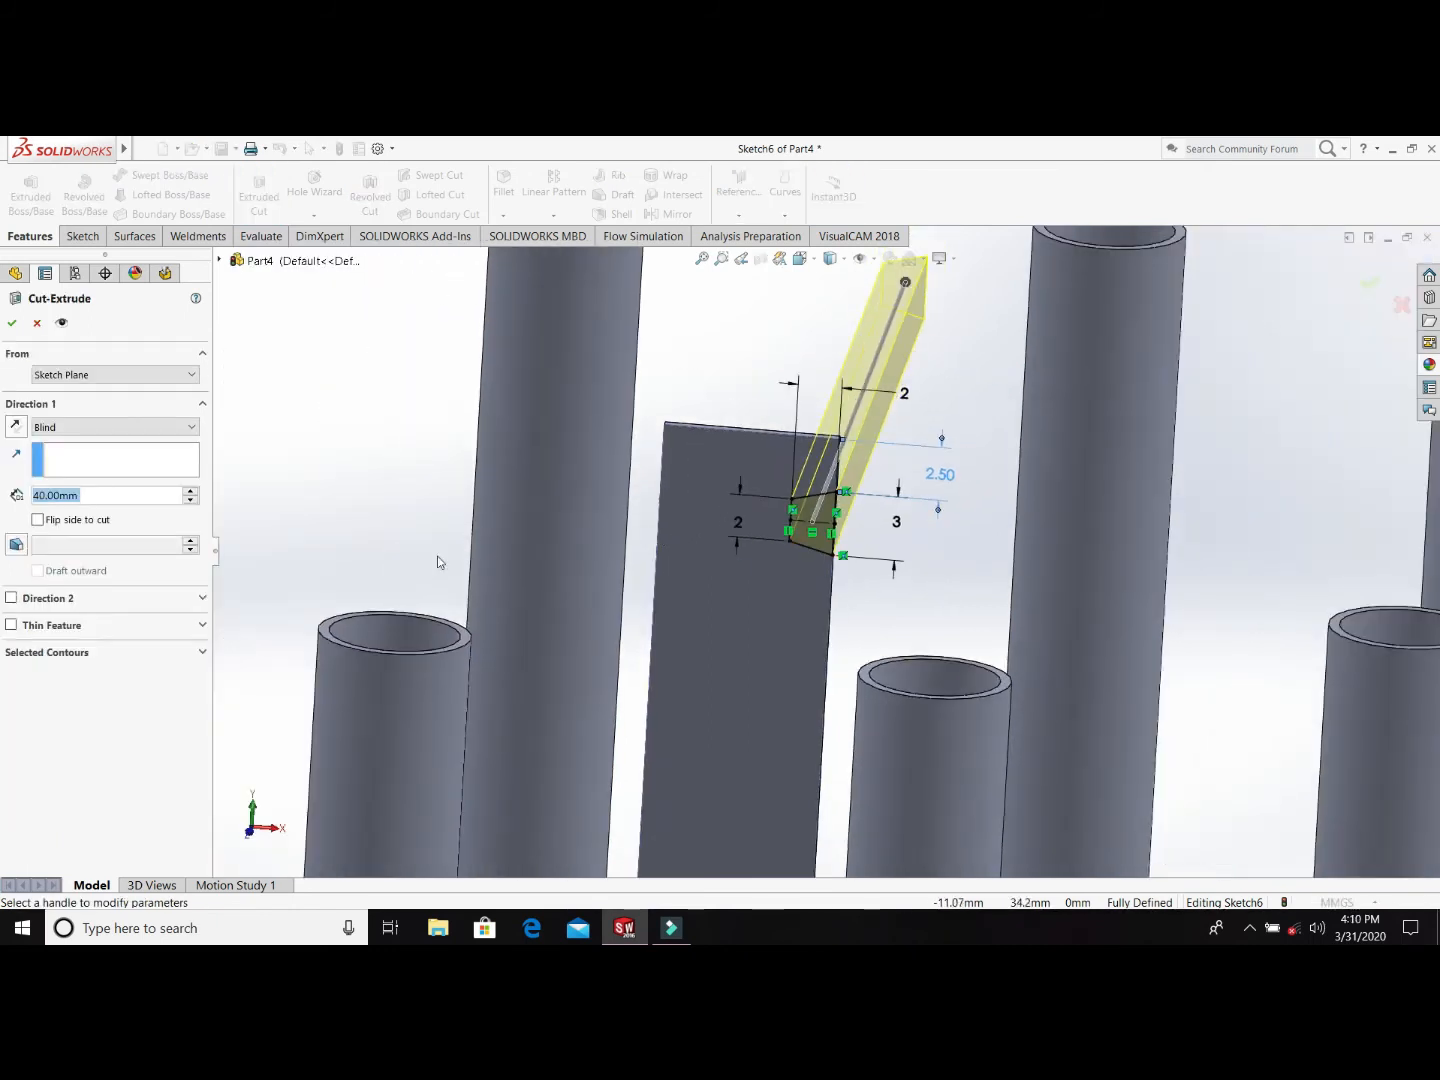
left_click(191, 505)
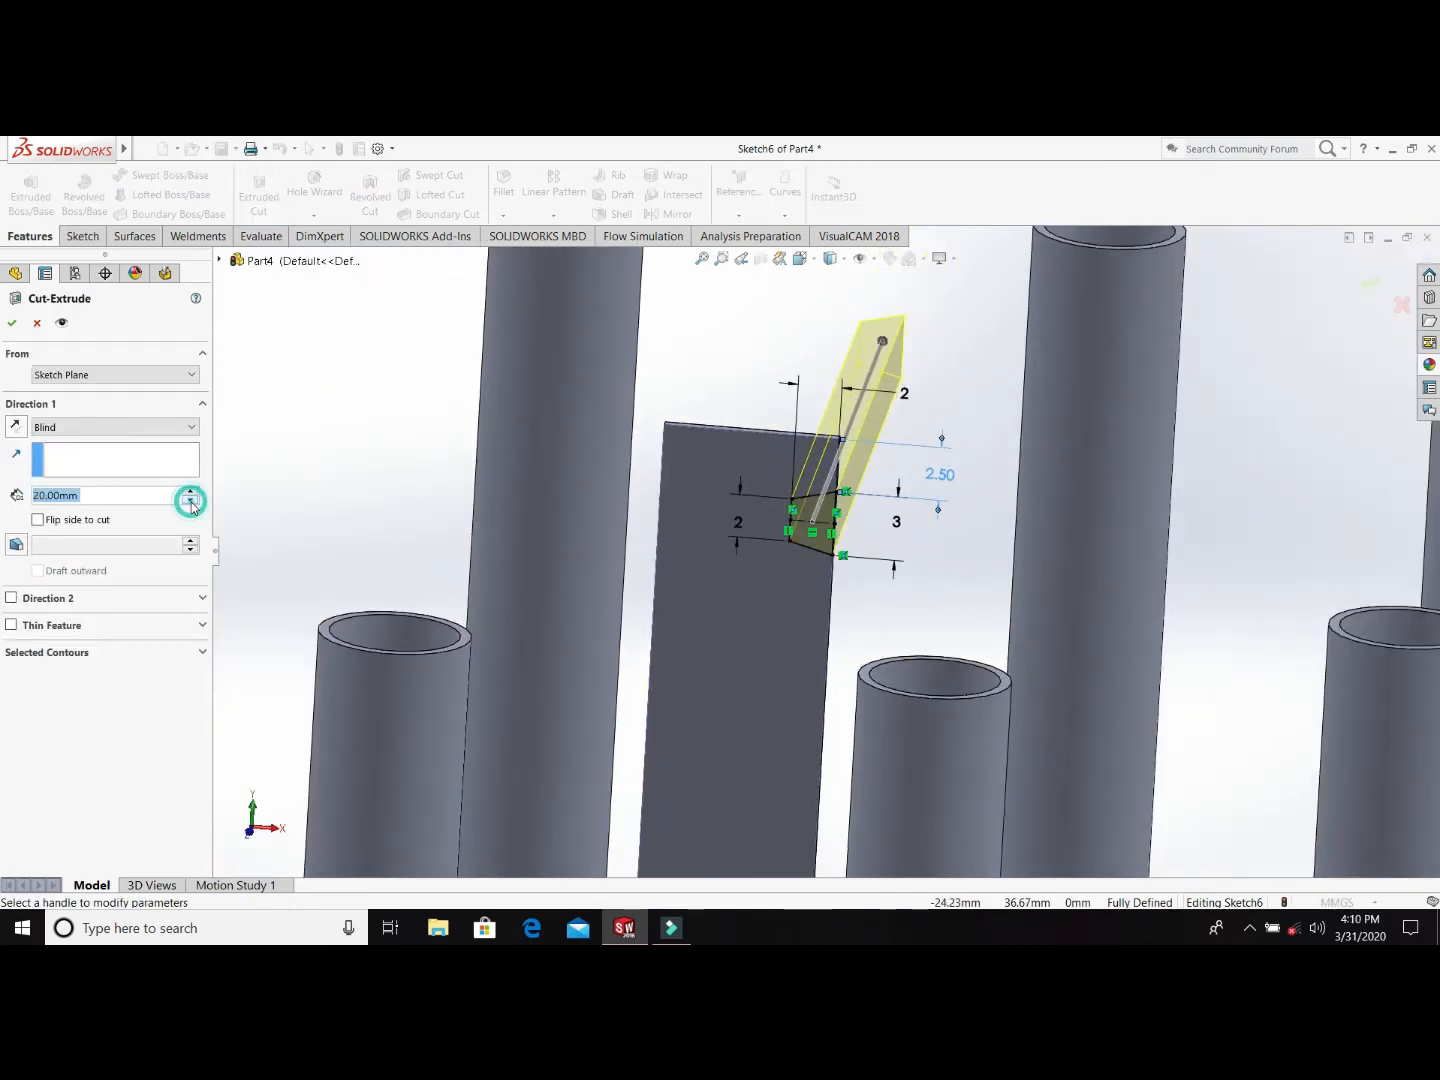
left_click(191, 505)
left_click(191, 505)
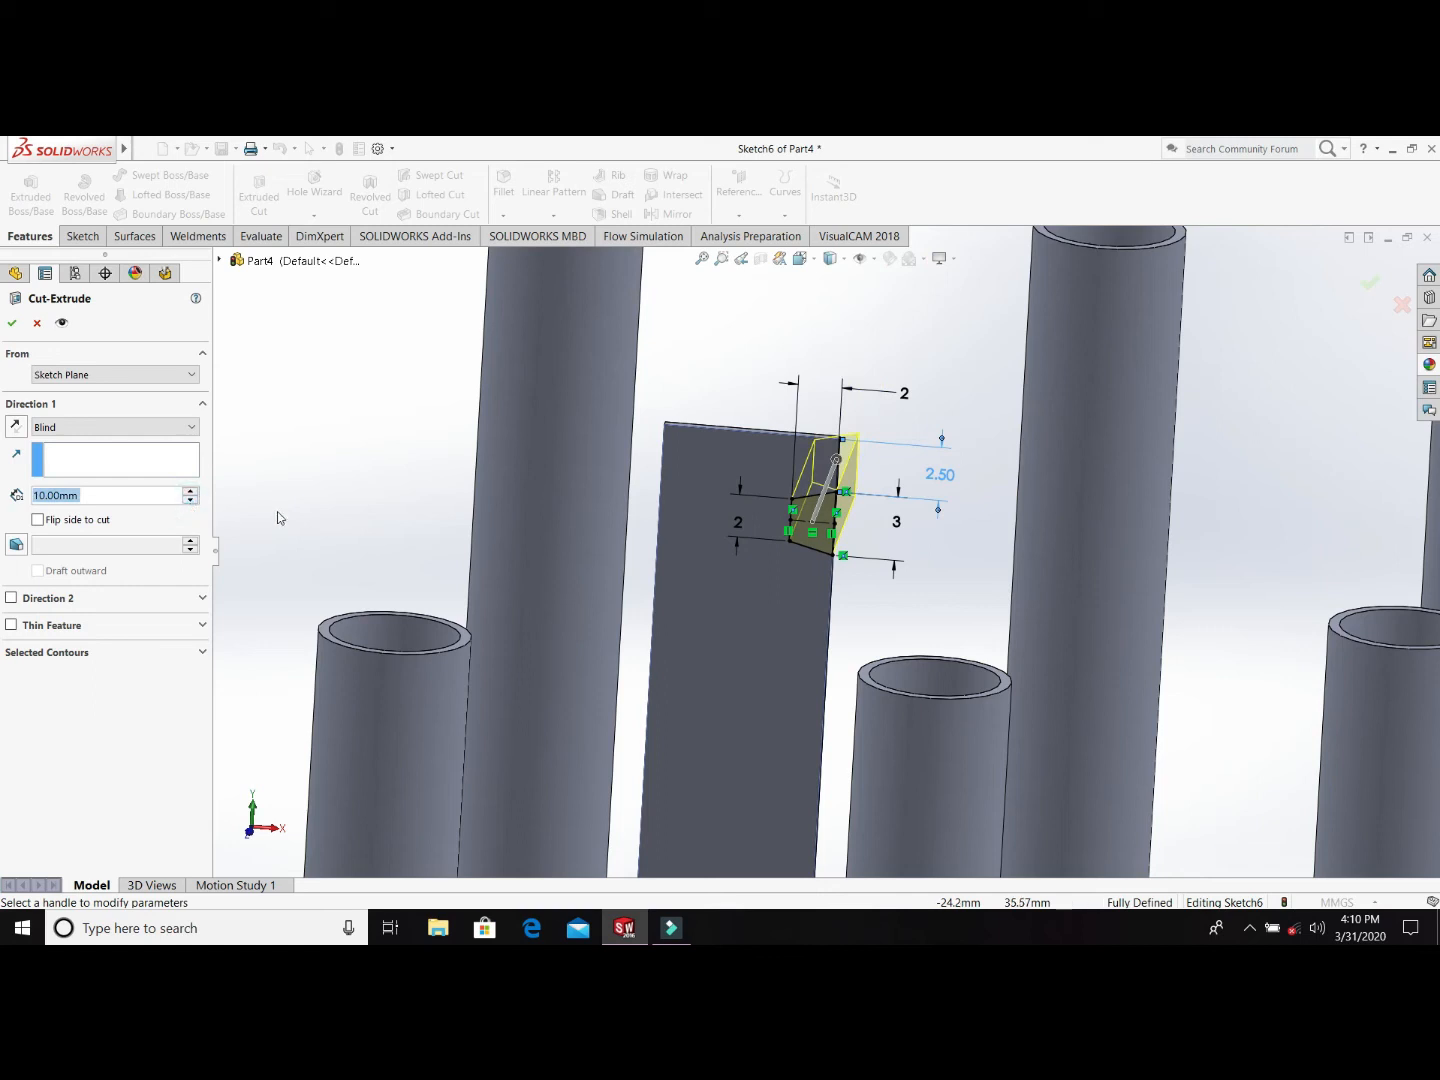
left_click(11, 324)
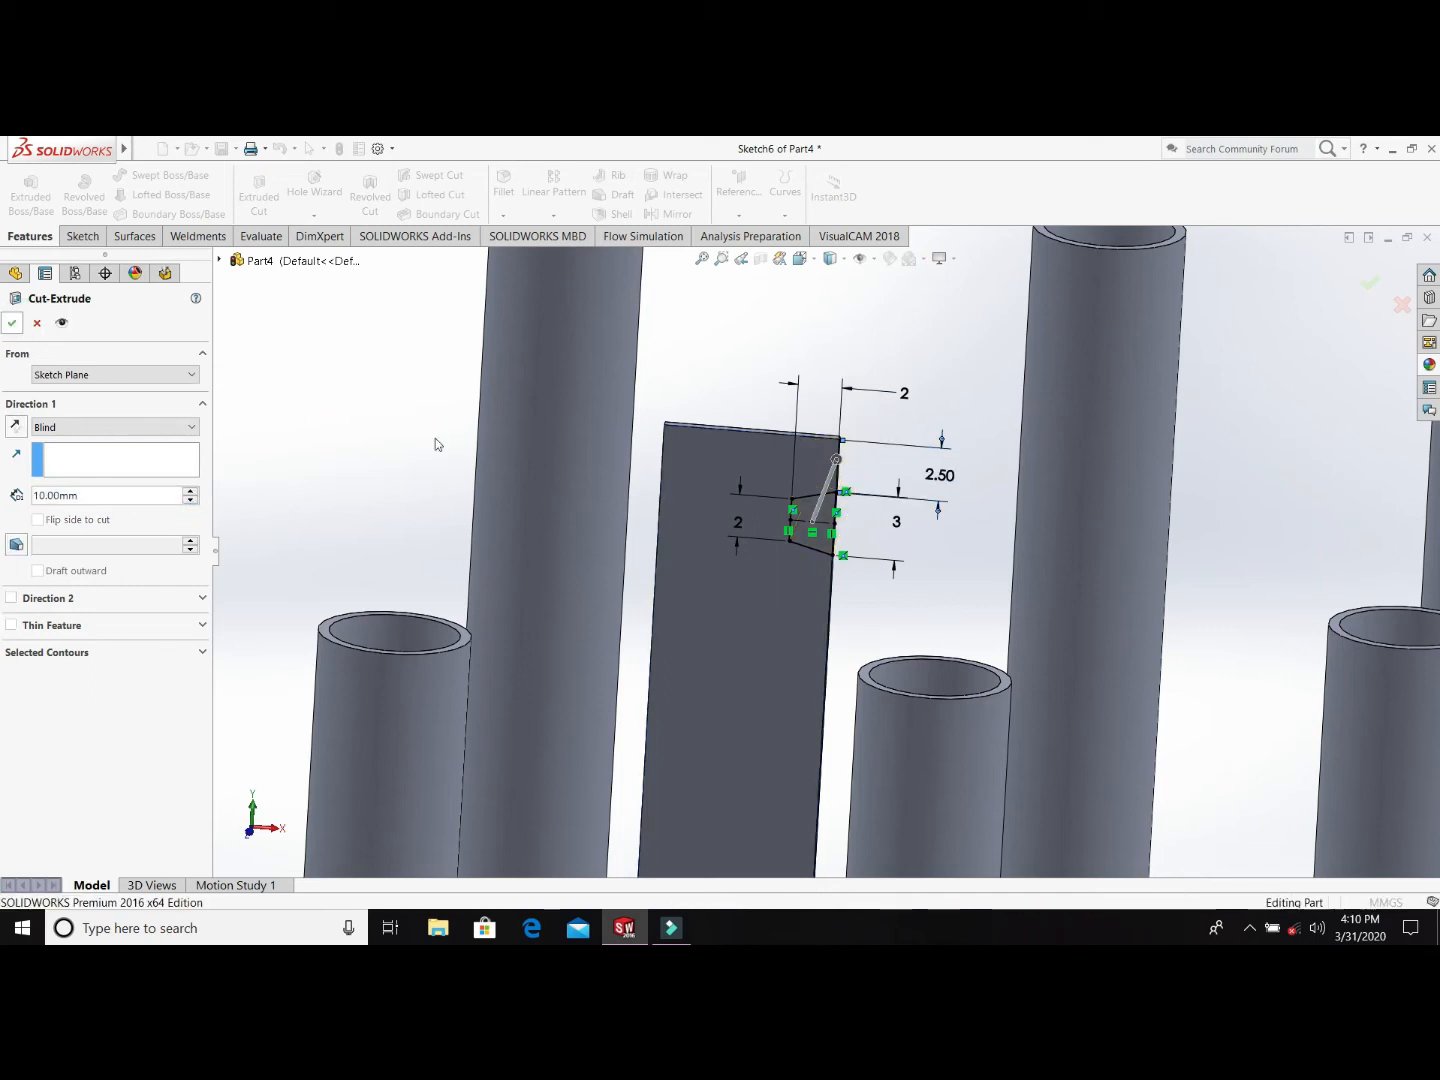
Step: Create a linear pattern of the trapezoidal notch cut along the plate's vertical edge, with 6 instances spaced 4 mm apart
middle_click_drag(433, 446, 727, 554)
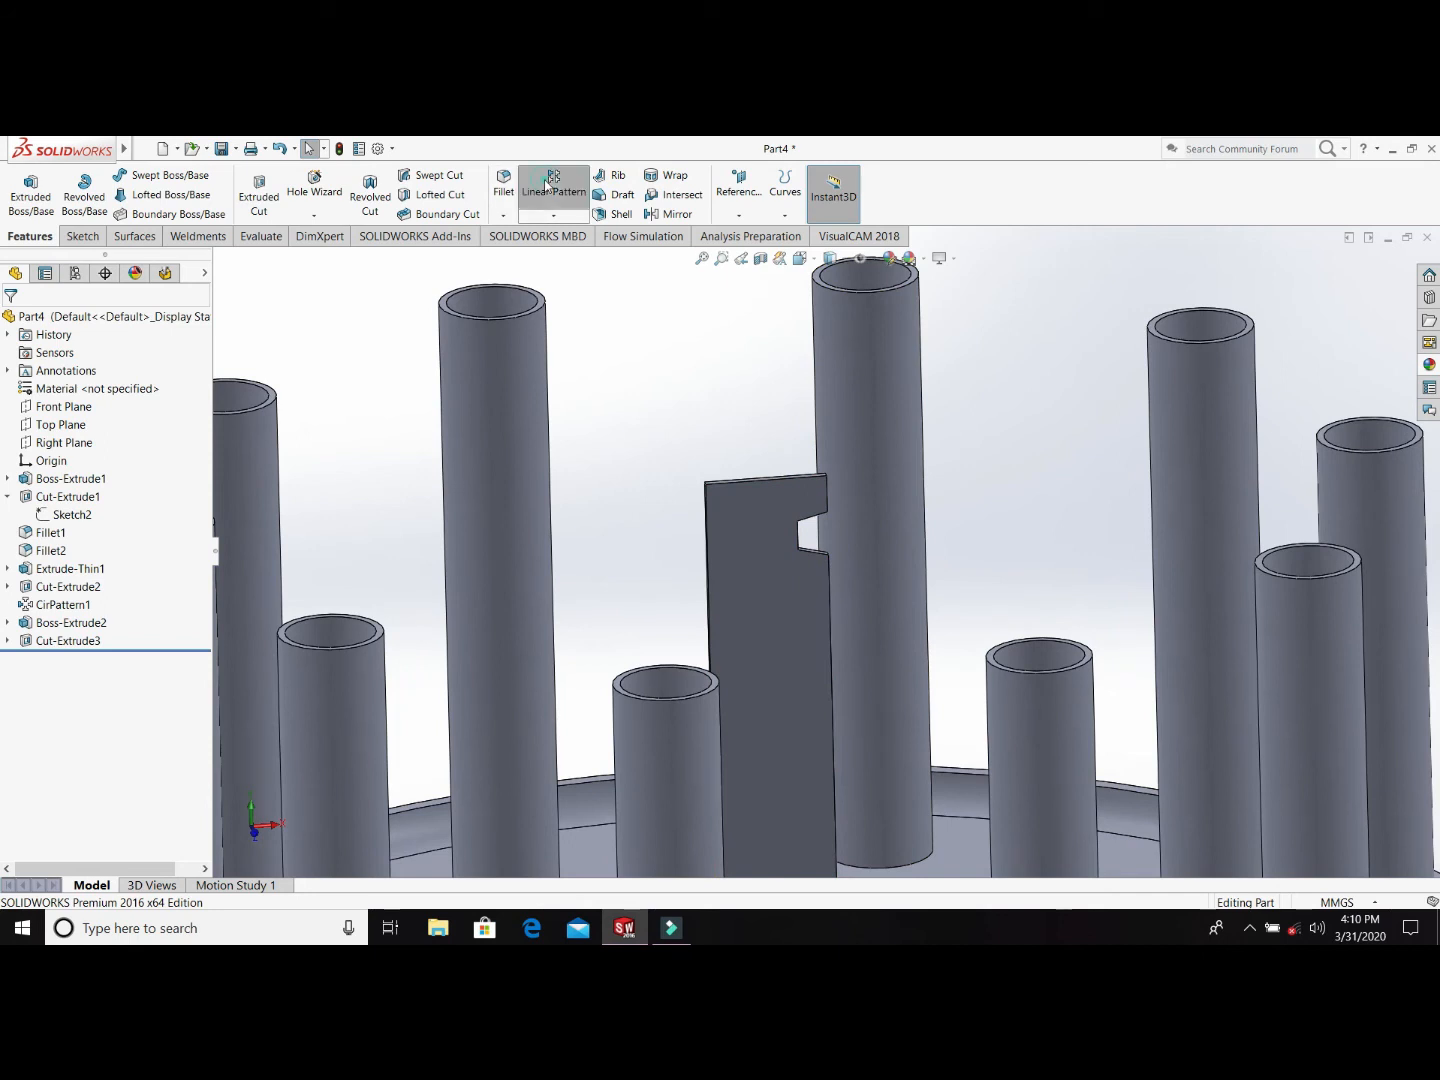
left_click(706, 522)
left_click(116, 712)
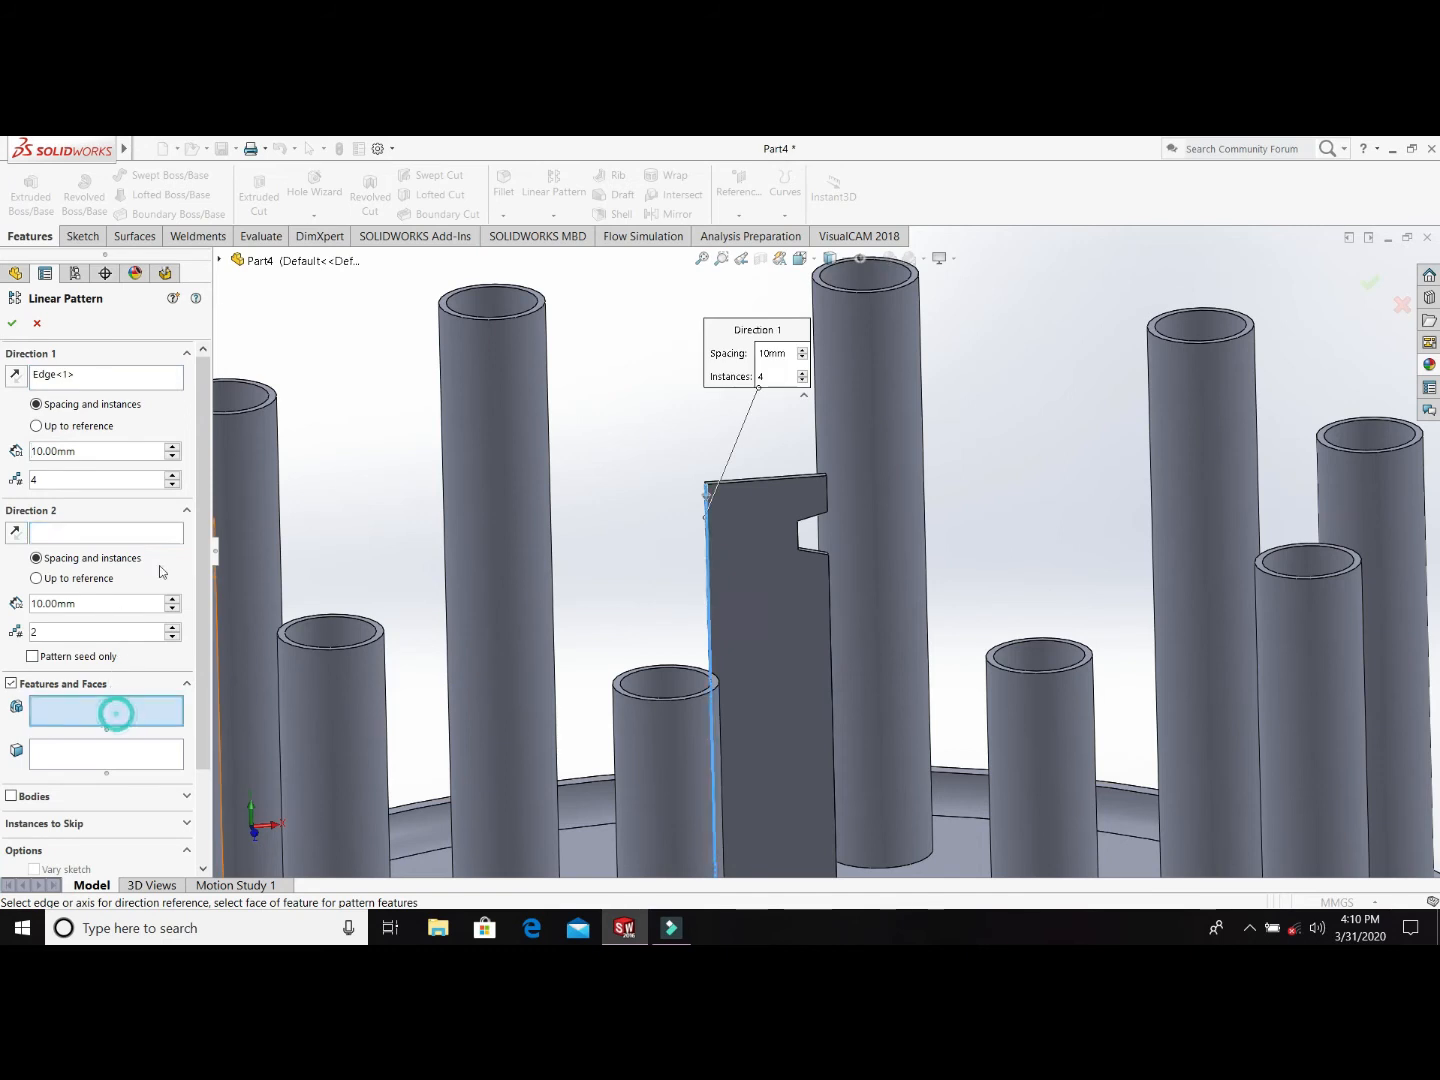
left_click(226, 264)
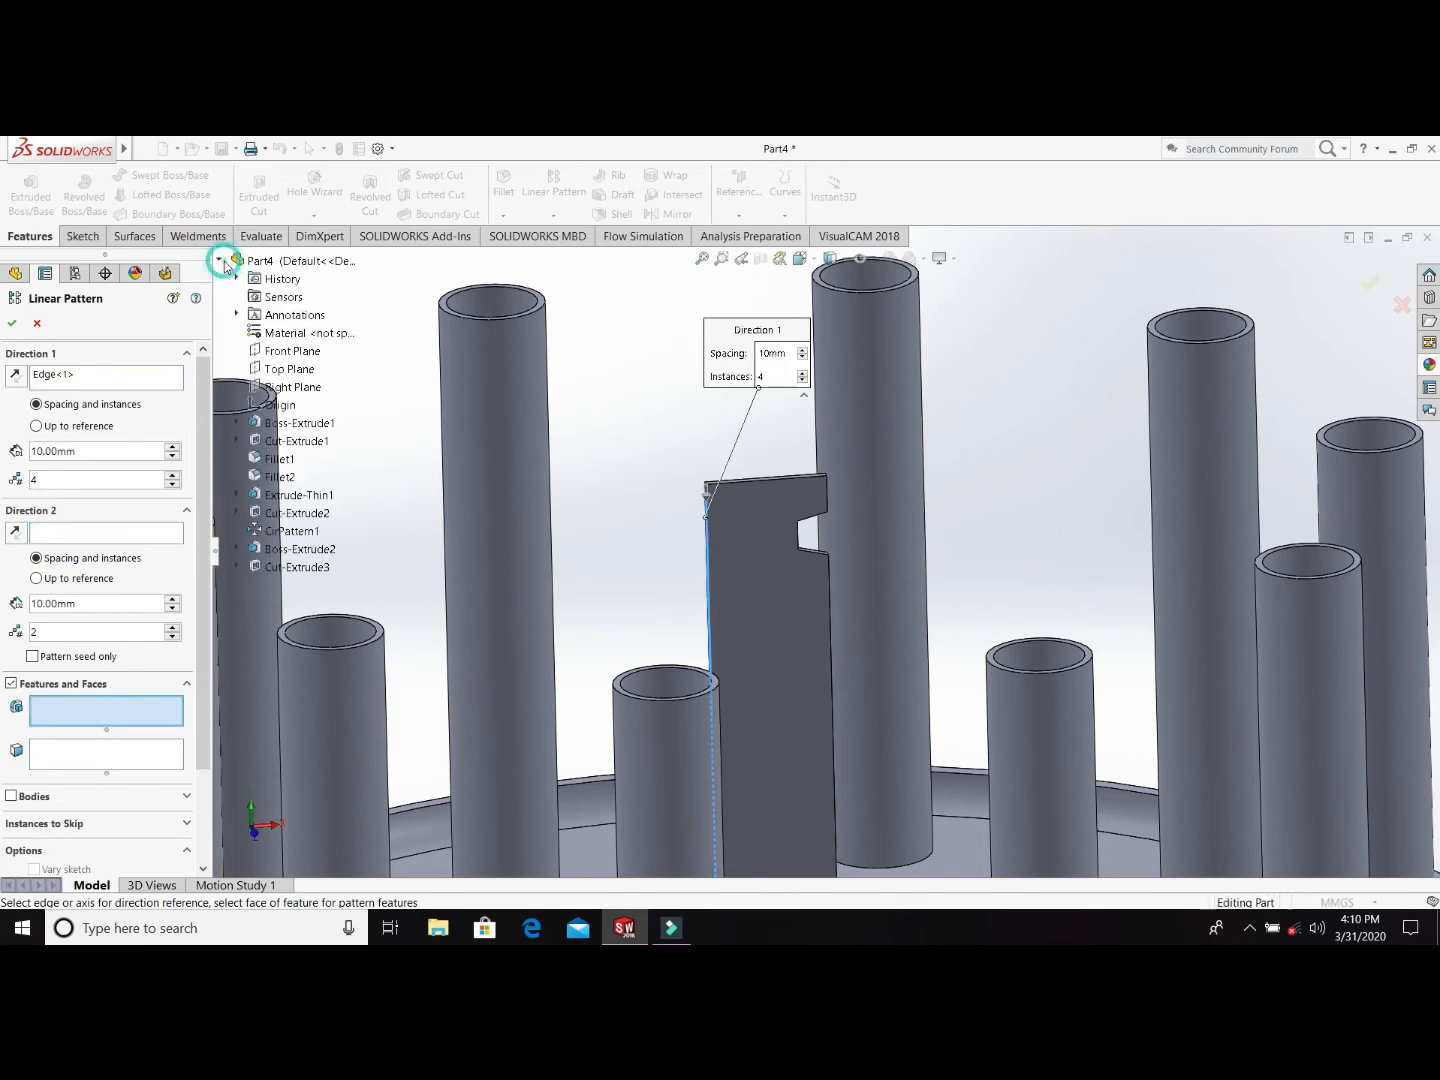
left_click(318, 570)
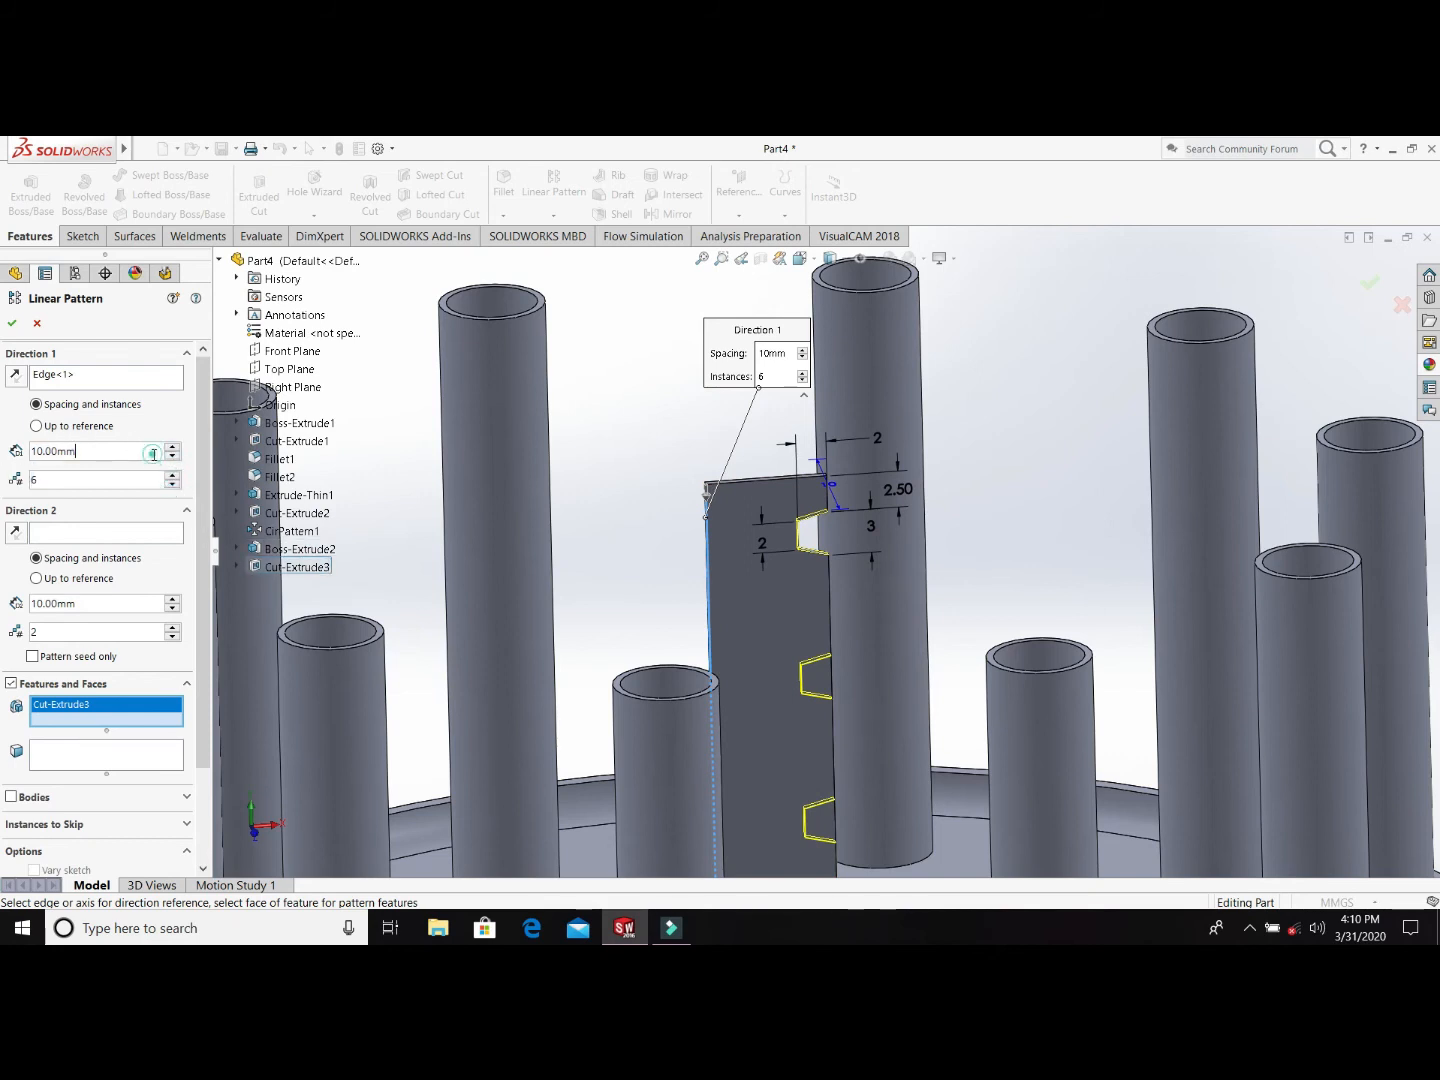
type("3")
key("Return")
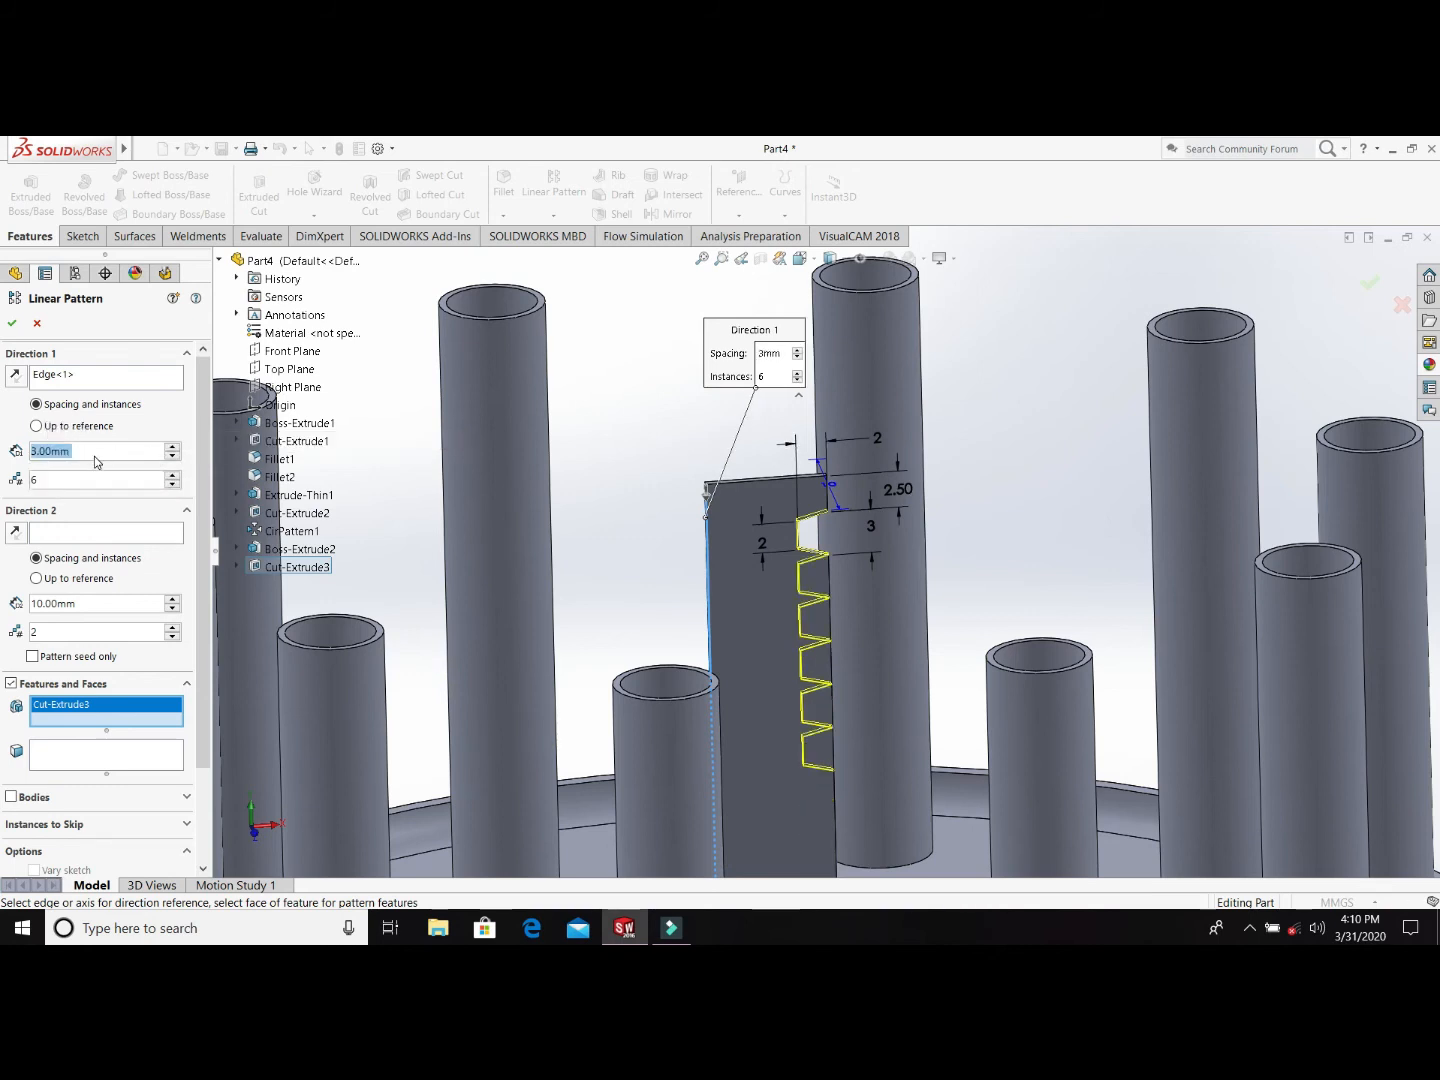
type("4")
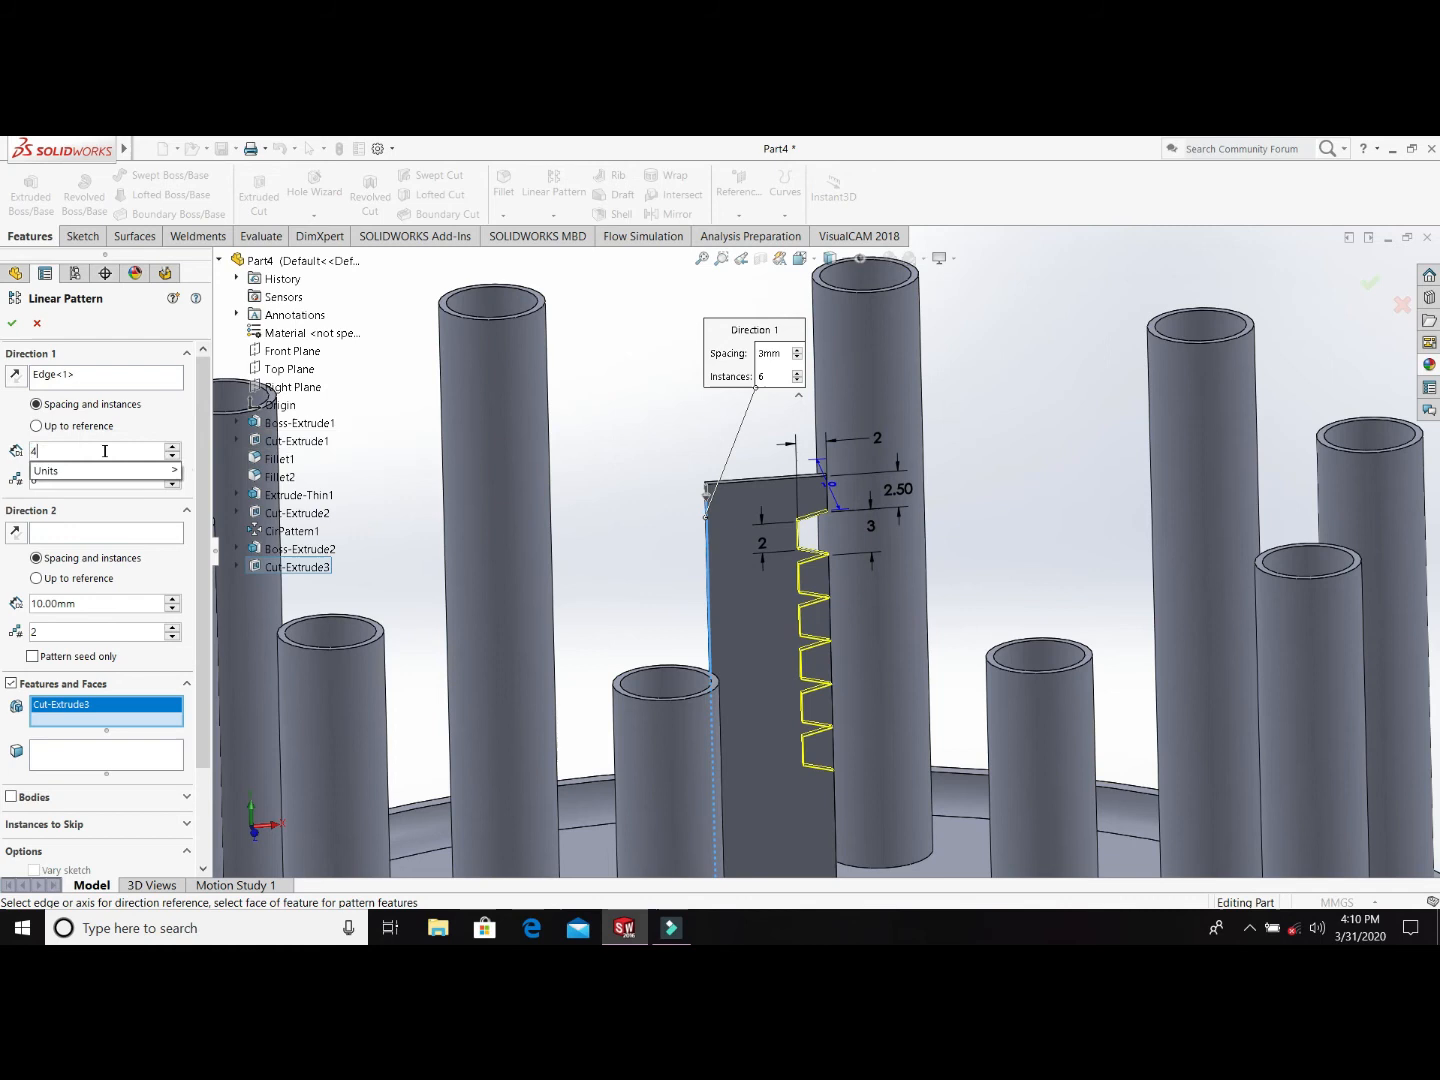
key("Return")
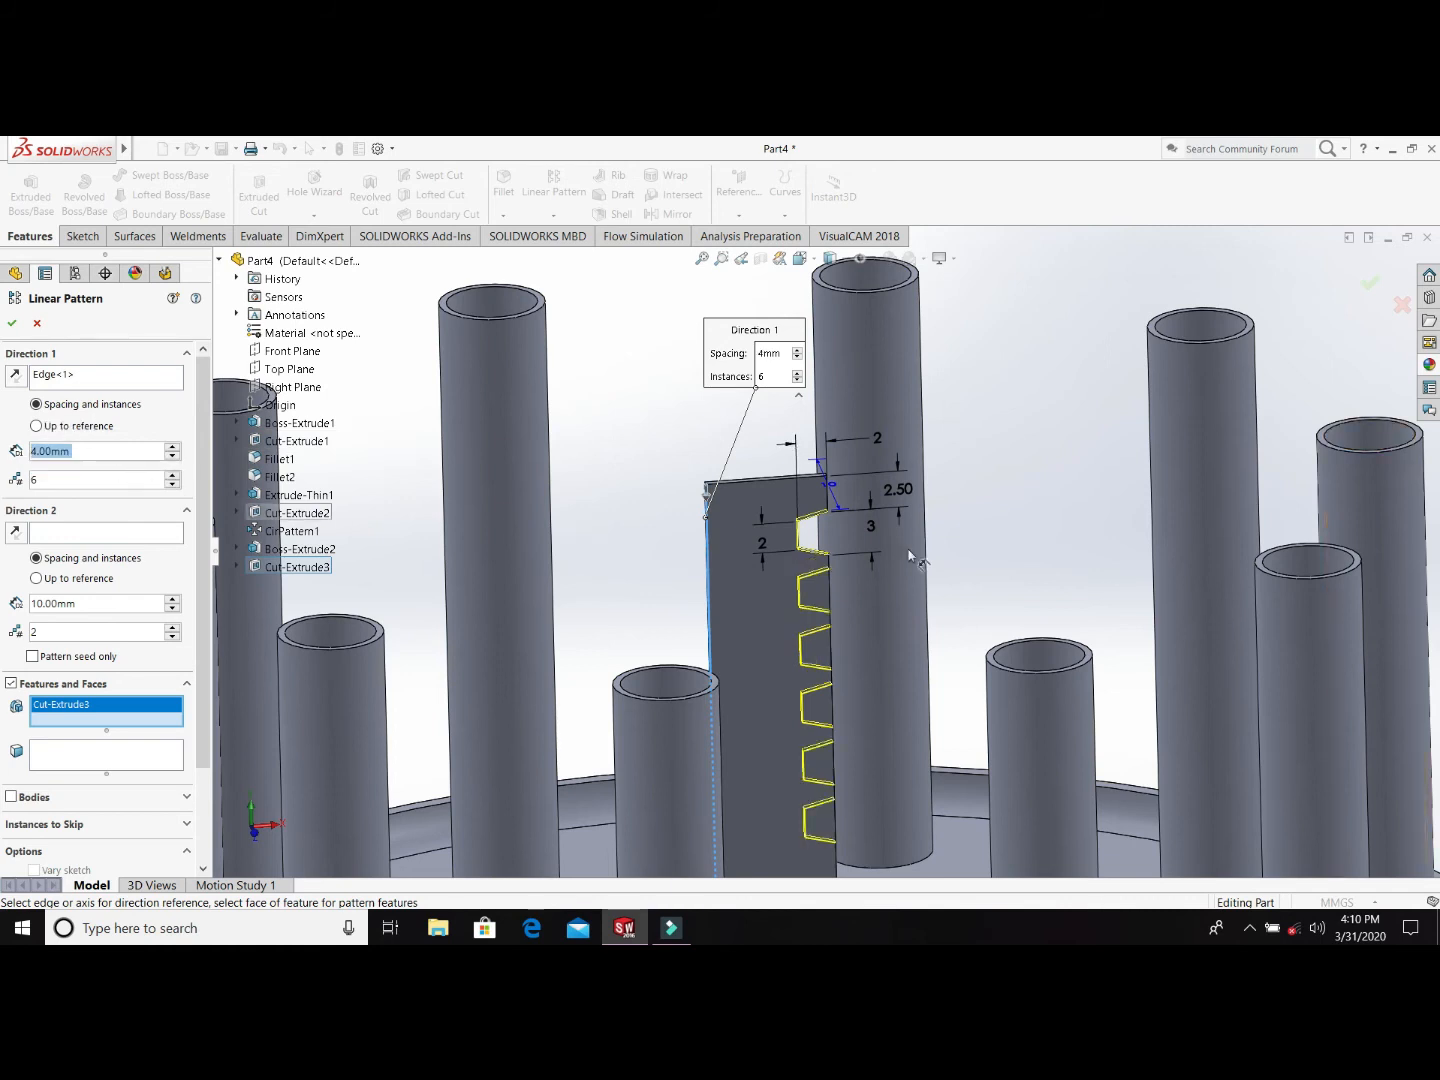
scroll(1052, 548, "up", 3)
middle_click_drag(963, 551, 965, 500)
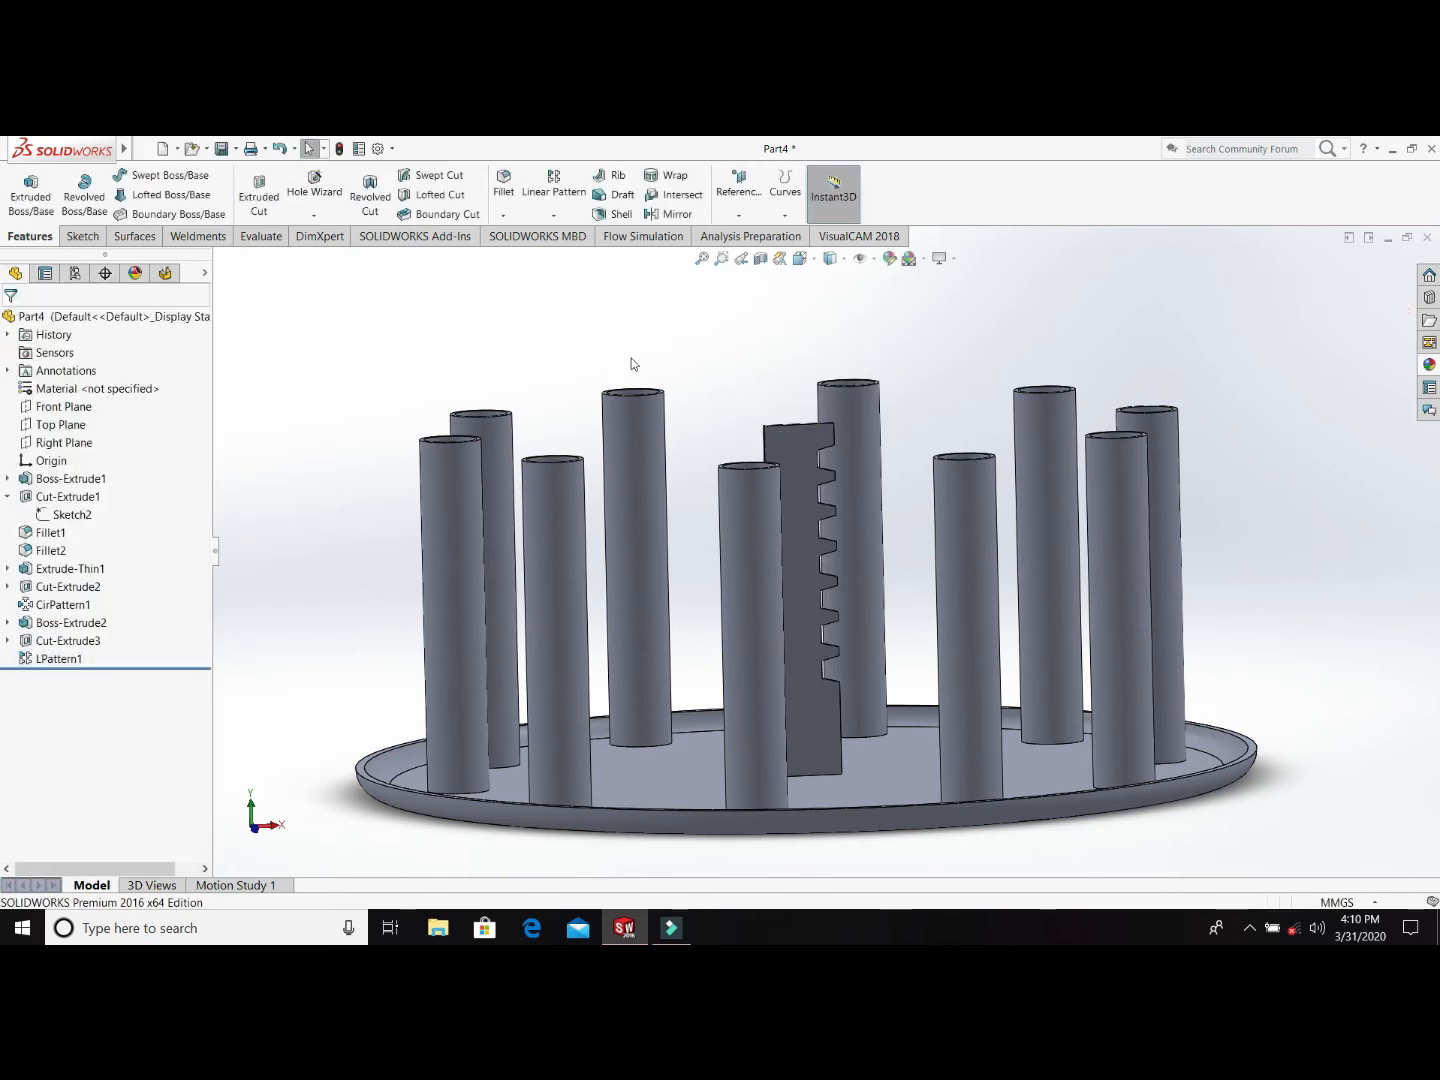
Step: Examine the whole part from underneath and from above after patterning the notches
scroll(675, 472, "up", 3)
middle_click_drag(1173, 618, 1016, 305)
scroll(1068, 566, "up", 2)
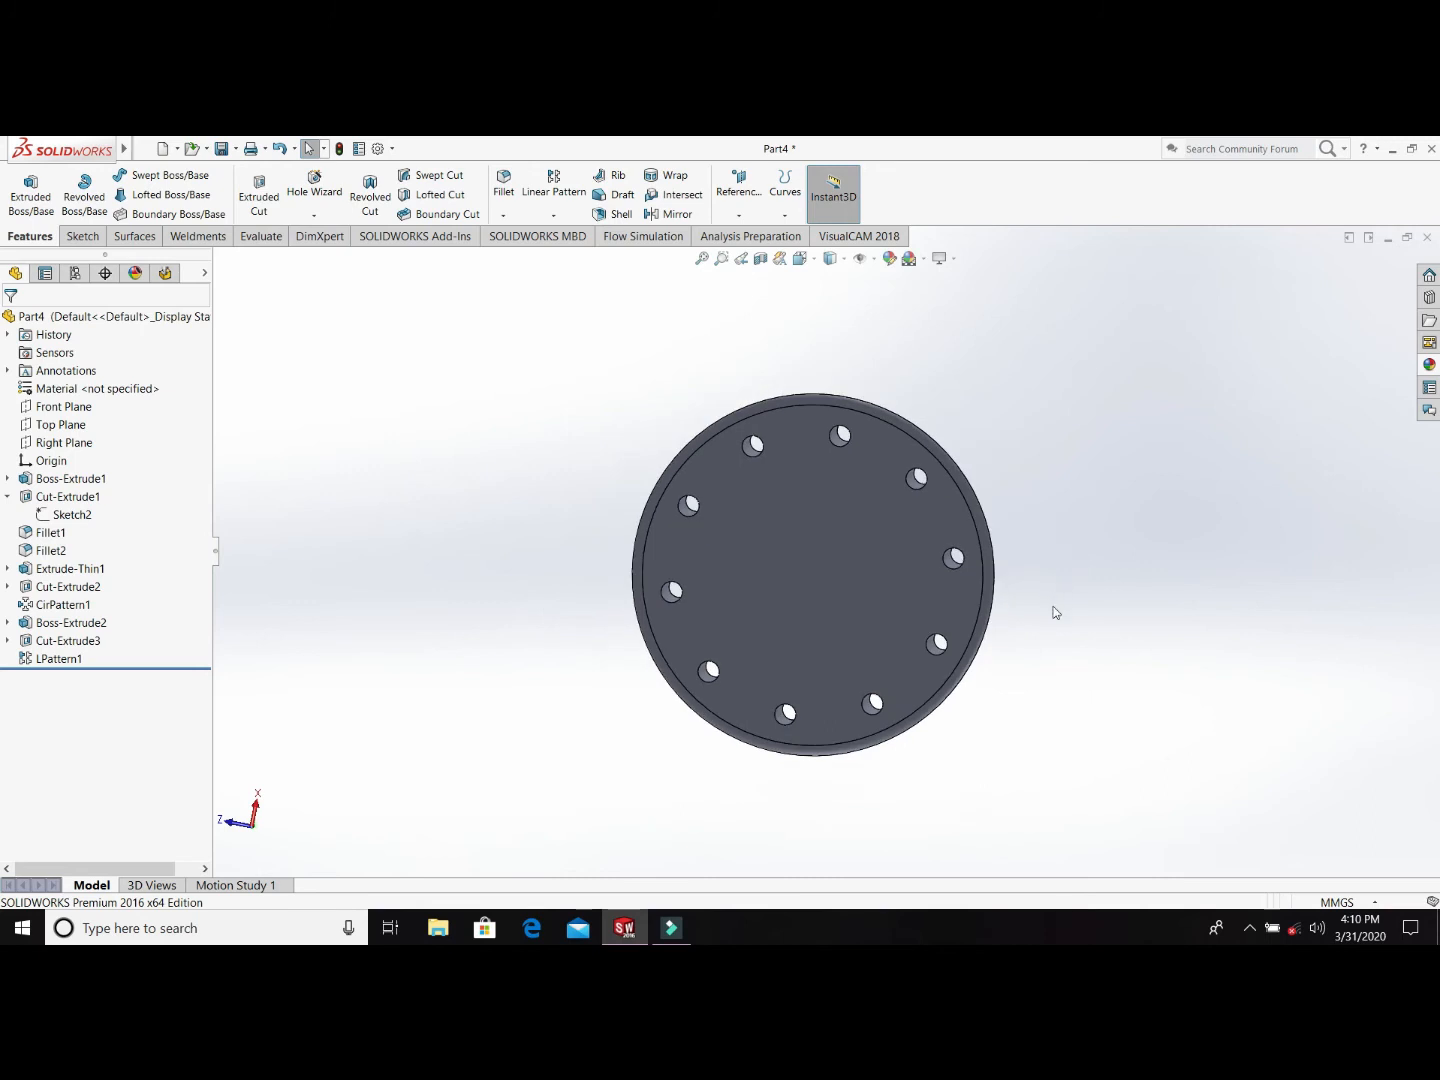
middle_click_drag(1075, 703, 1051, 858)
middle_click_drag(1073, 675, 833, 800)
key("Escape")
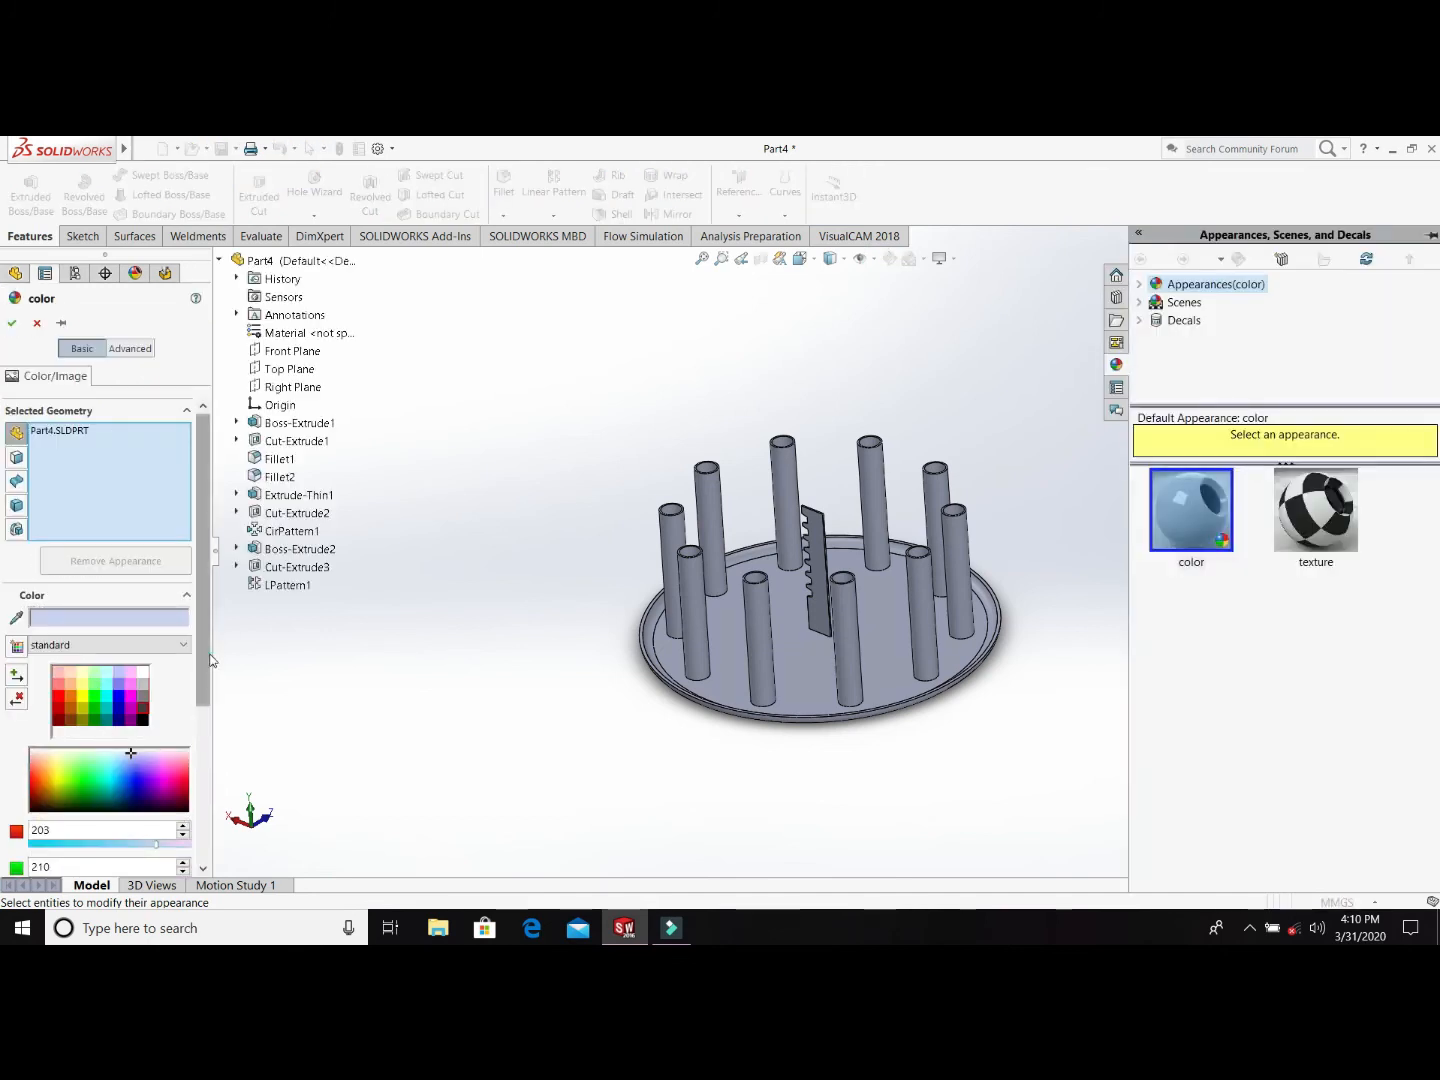
Step: Try dark grey, custom tinted and black appearance colours on the whole part
scroll(207, 642, "down", 5)
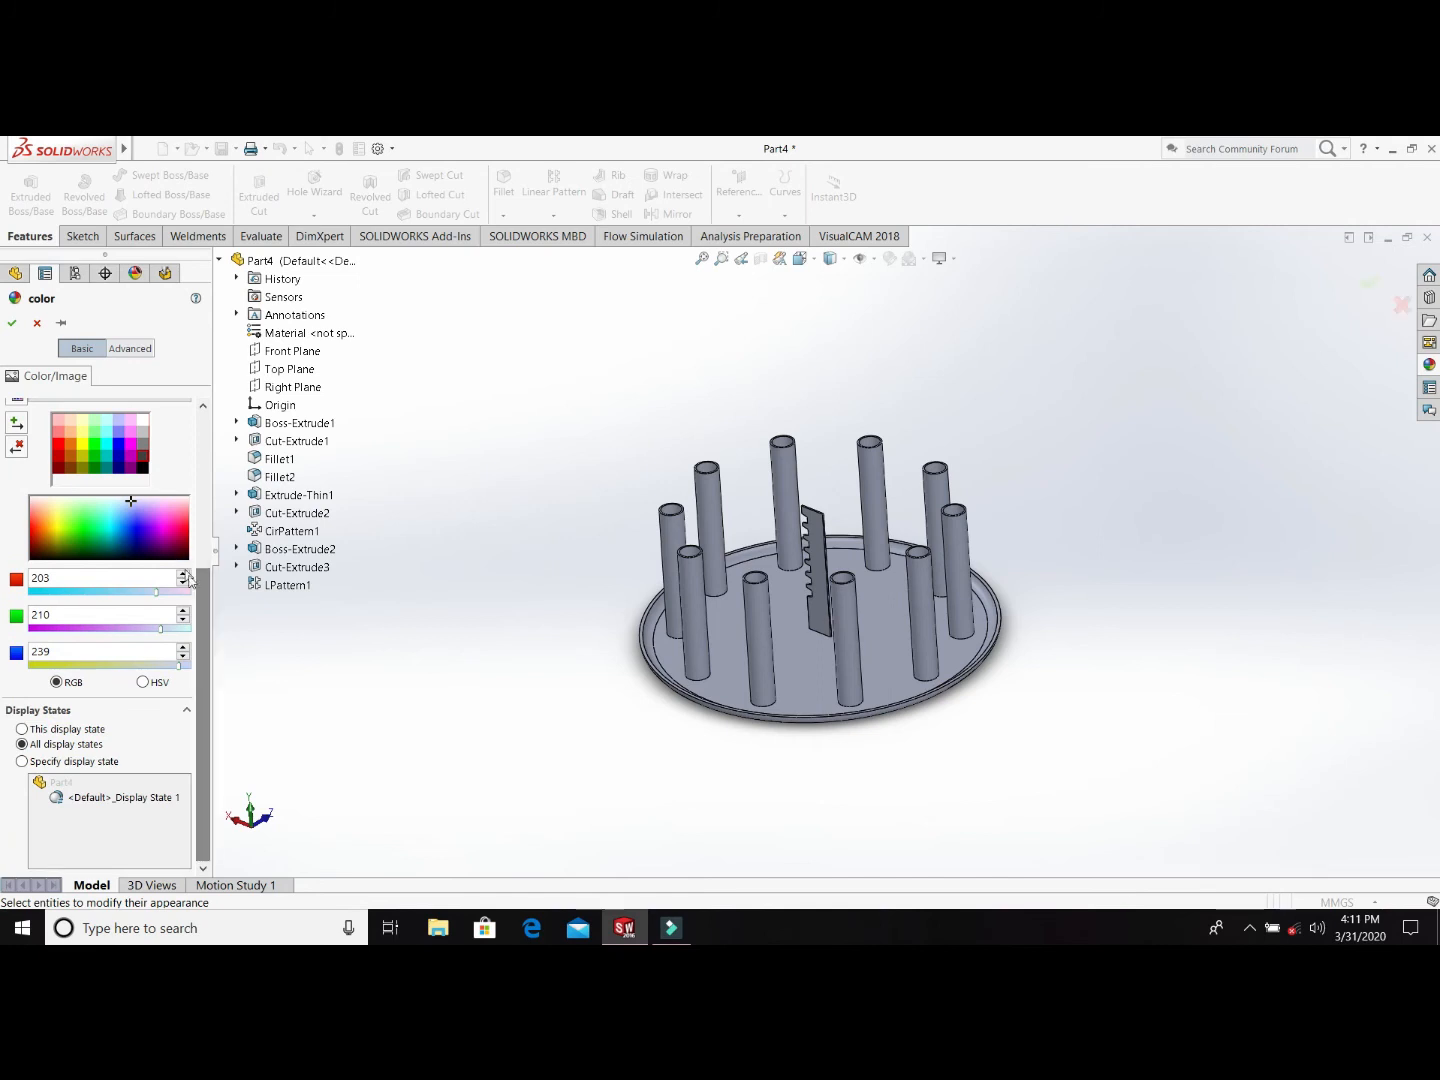
left_click(143, 458)
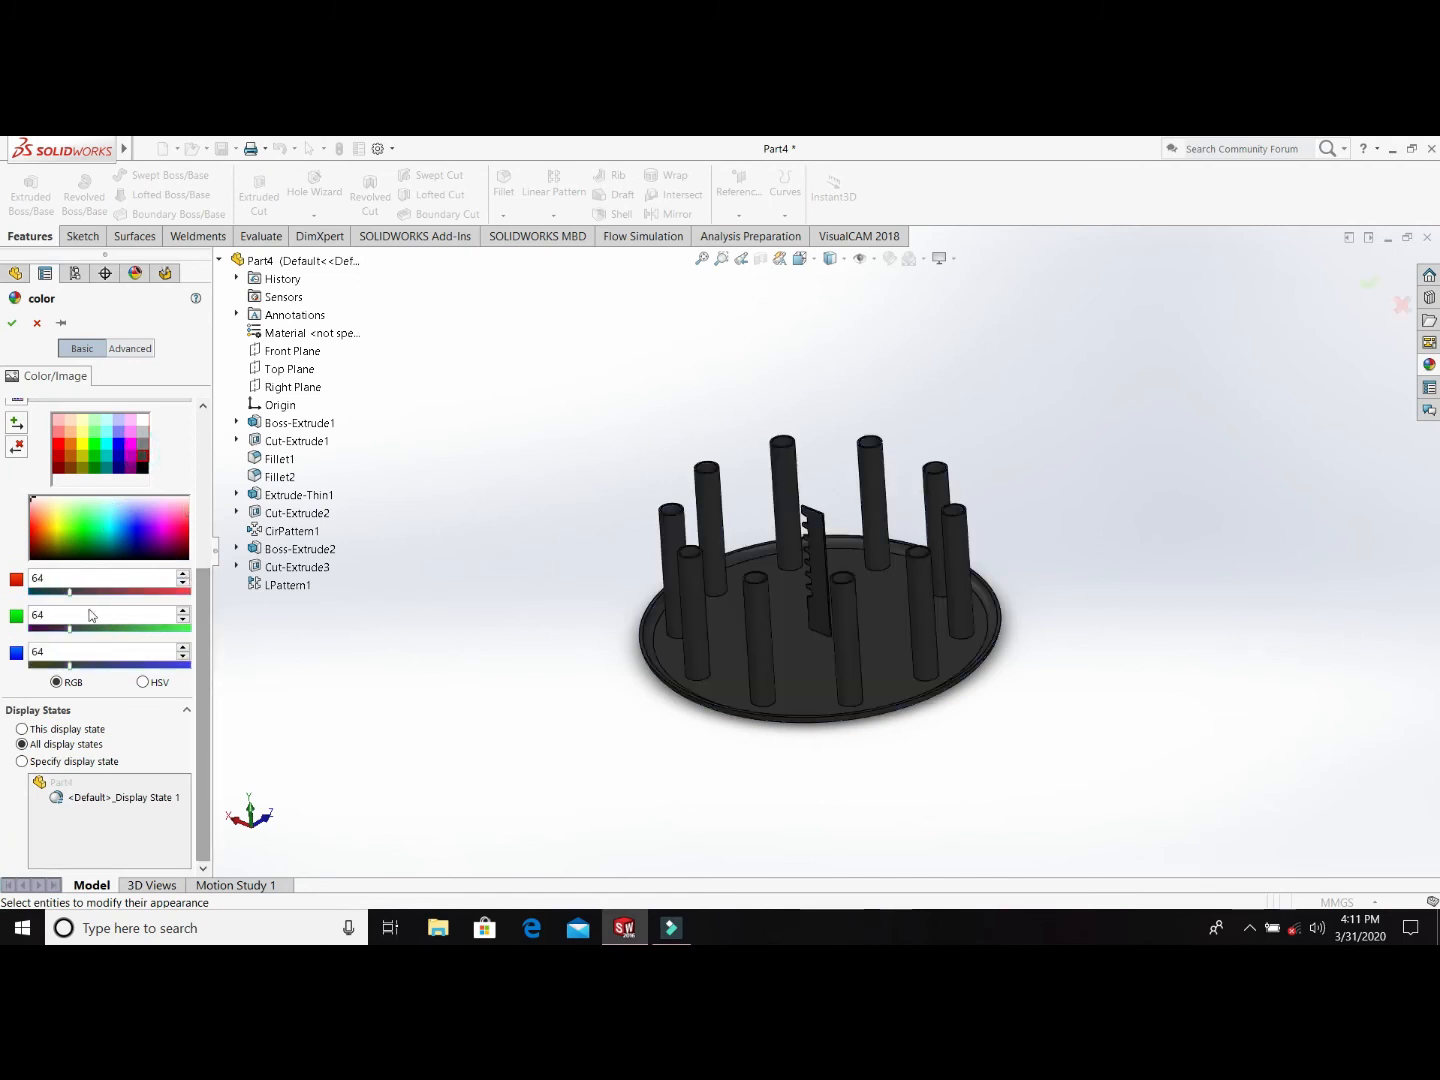
left_click(55, 629)
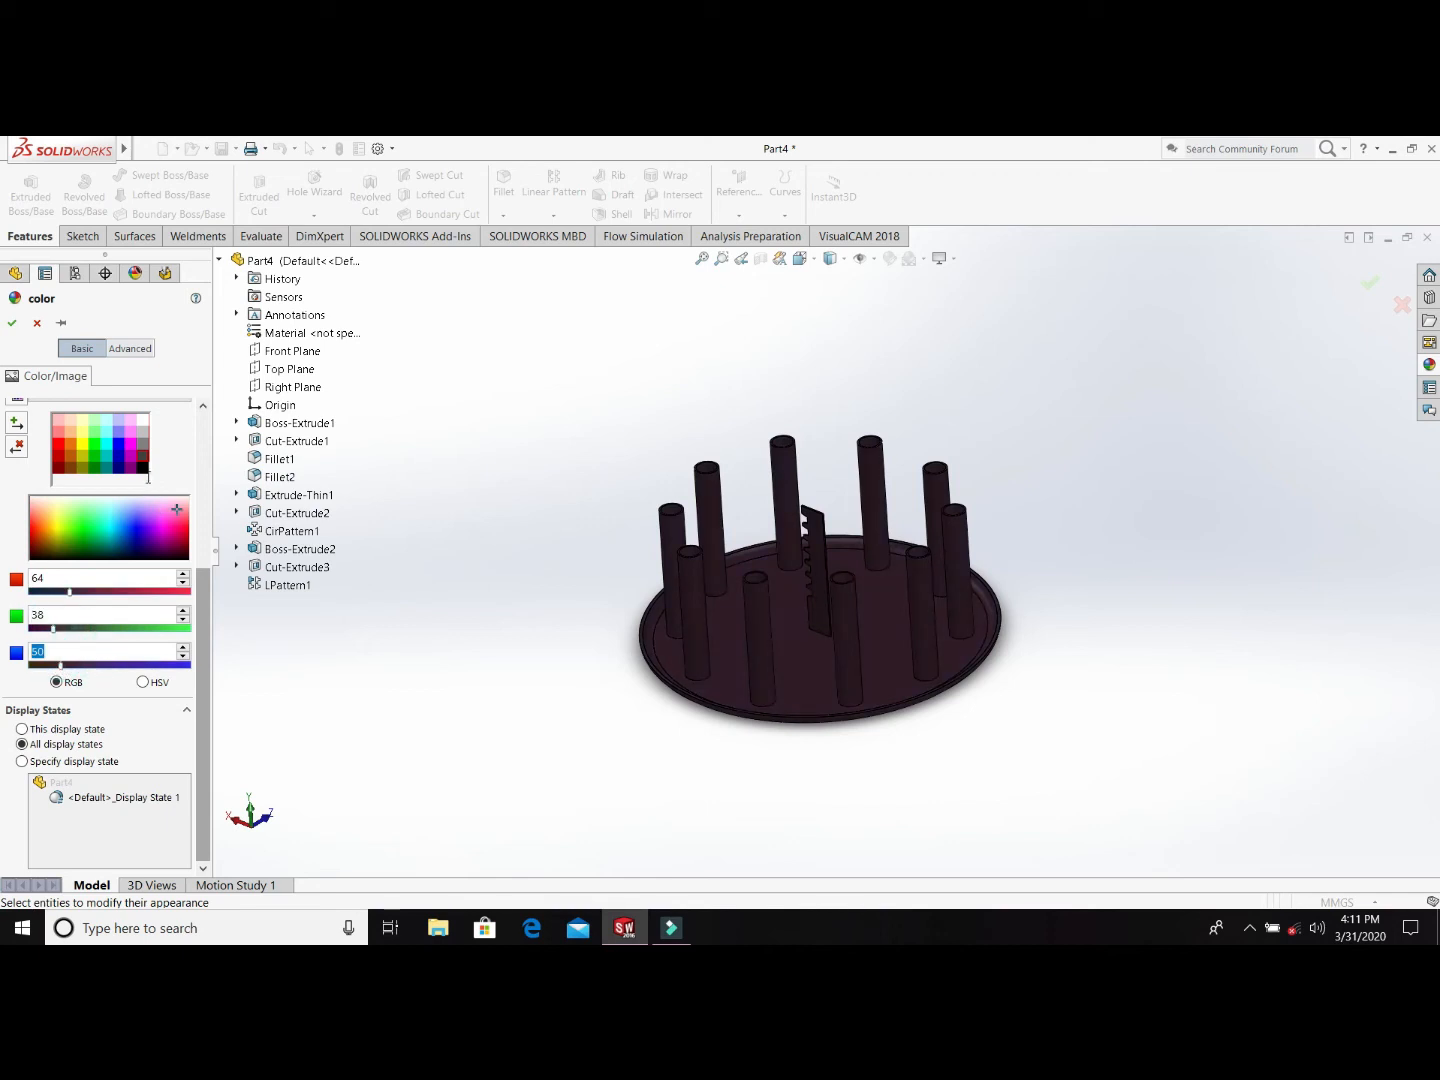
left_click(146, 465)
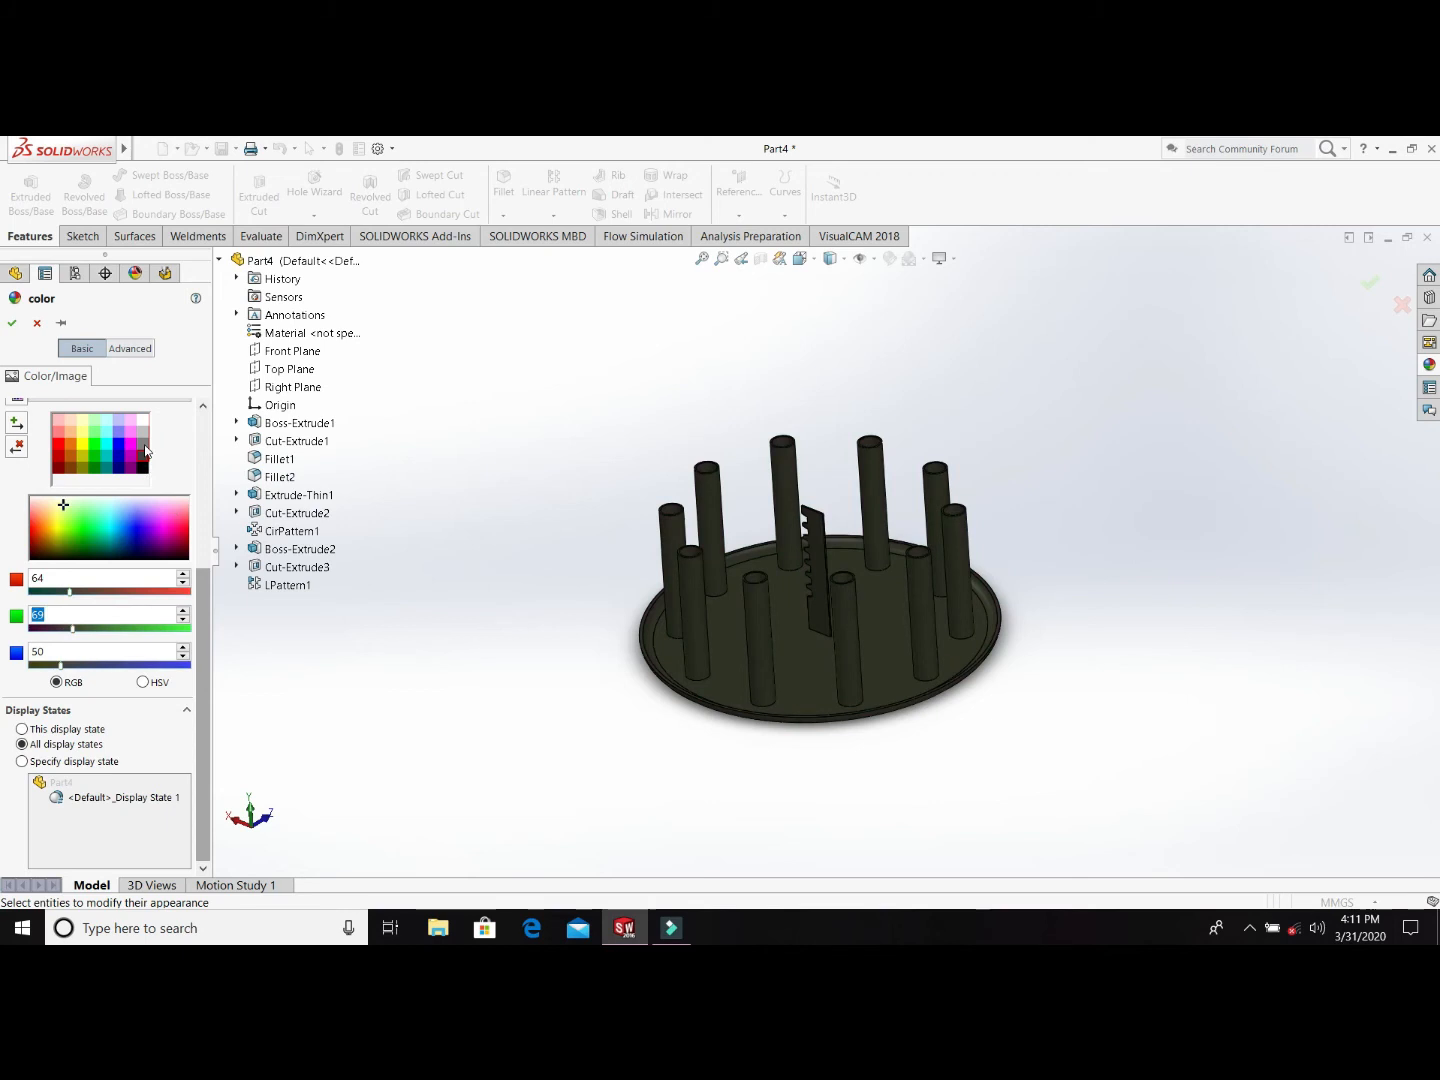
left_click(143, 455)
left_click(144, 466)
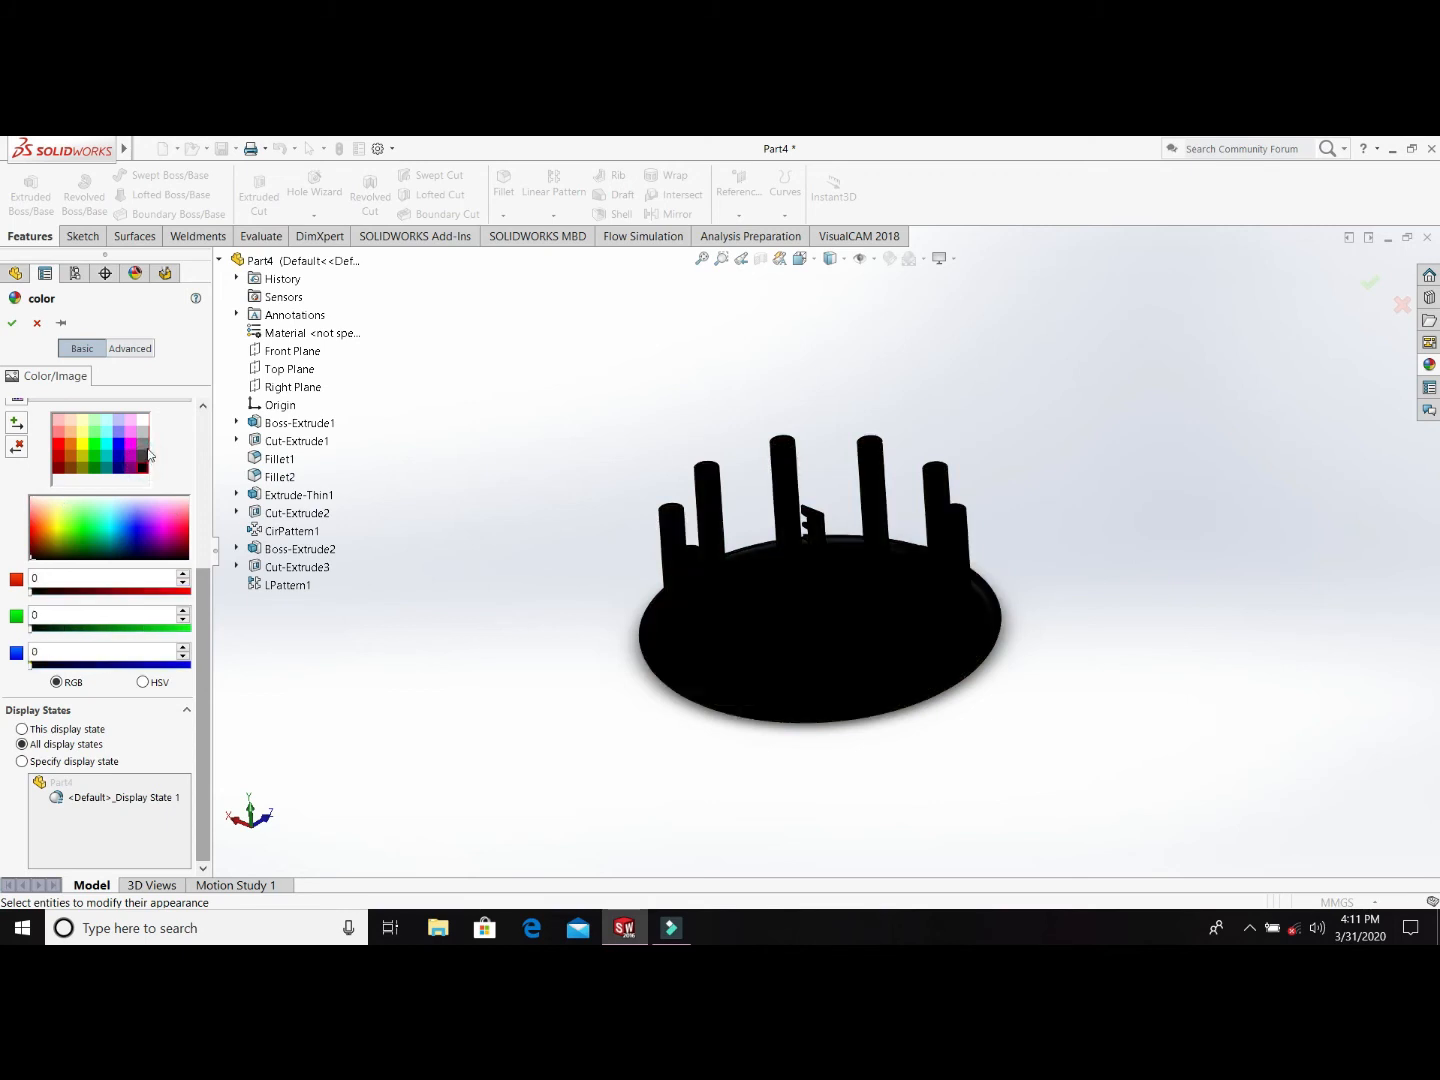
Step: Colour the whole part medium grey (RGB 128, 128, 128) and save it as CARRIAGE MECHANISM in the BURNER UNIT folder
left_click(145, 446)
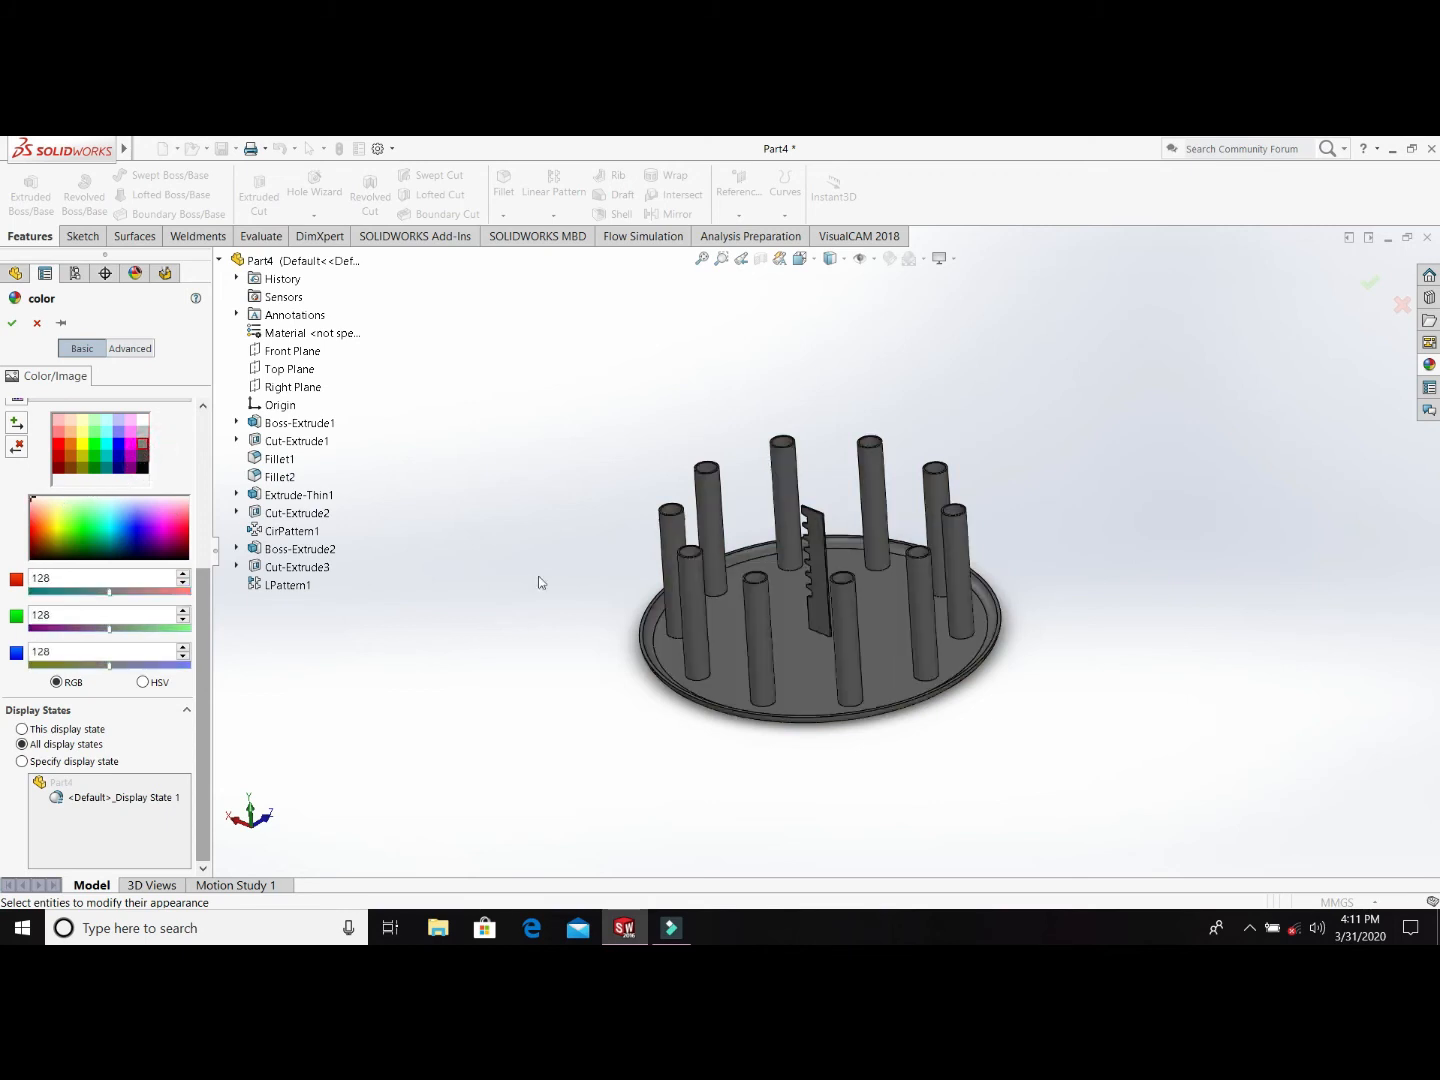
left_click(96, 628)
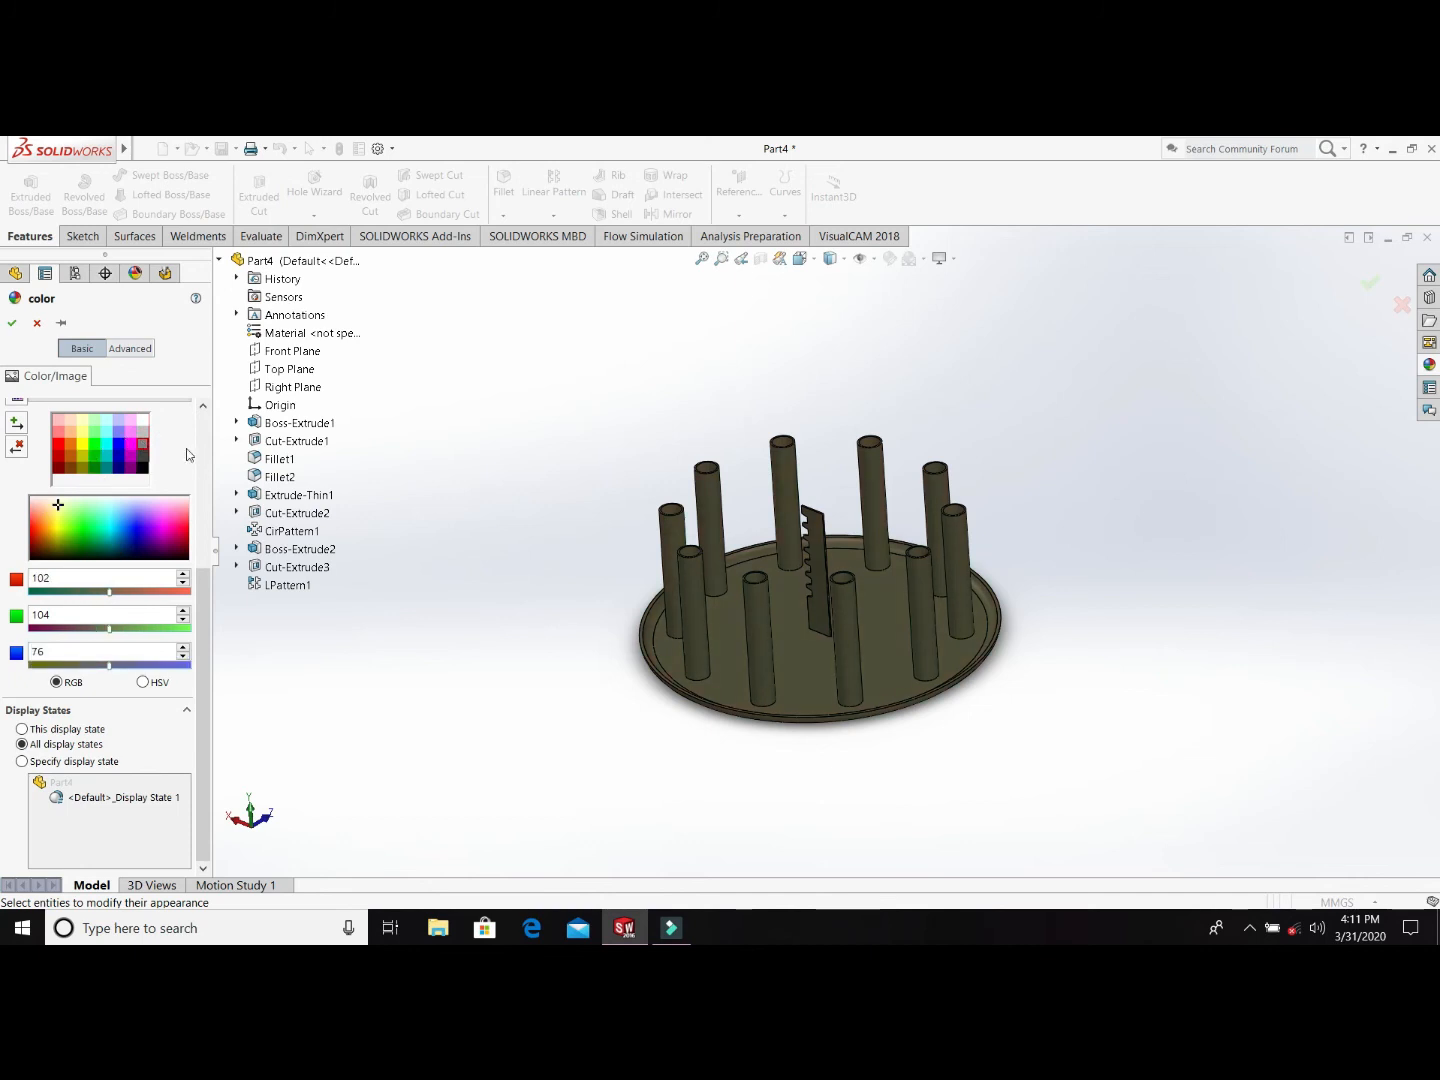
left_click(143, 443)
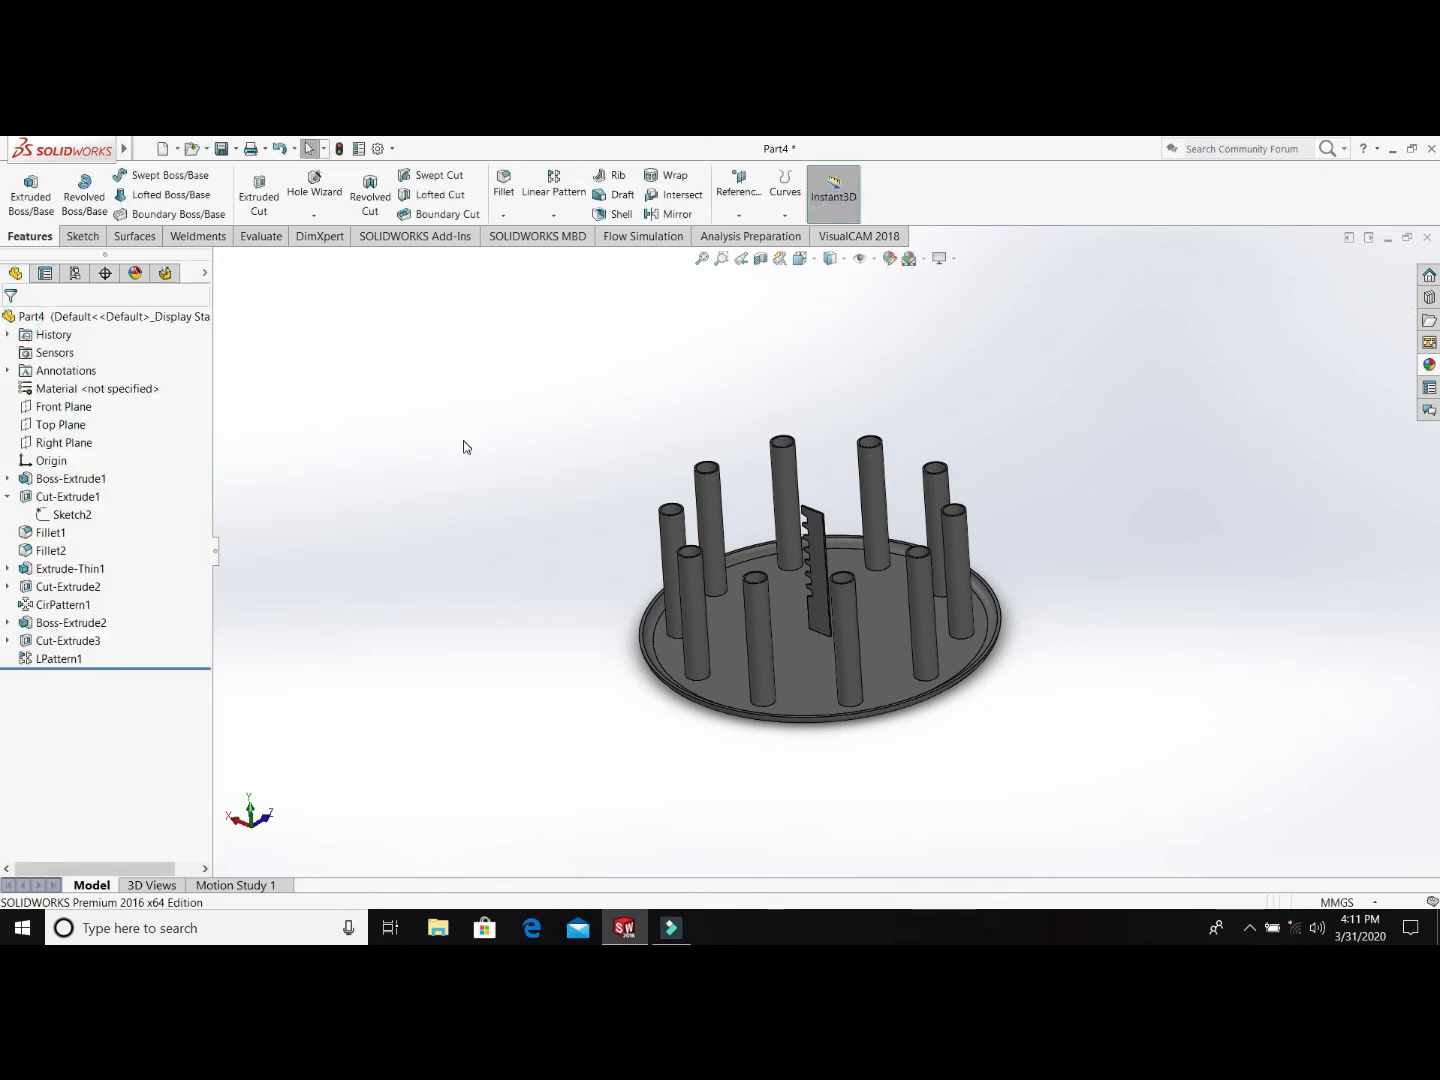
key("ctrl+s")
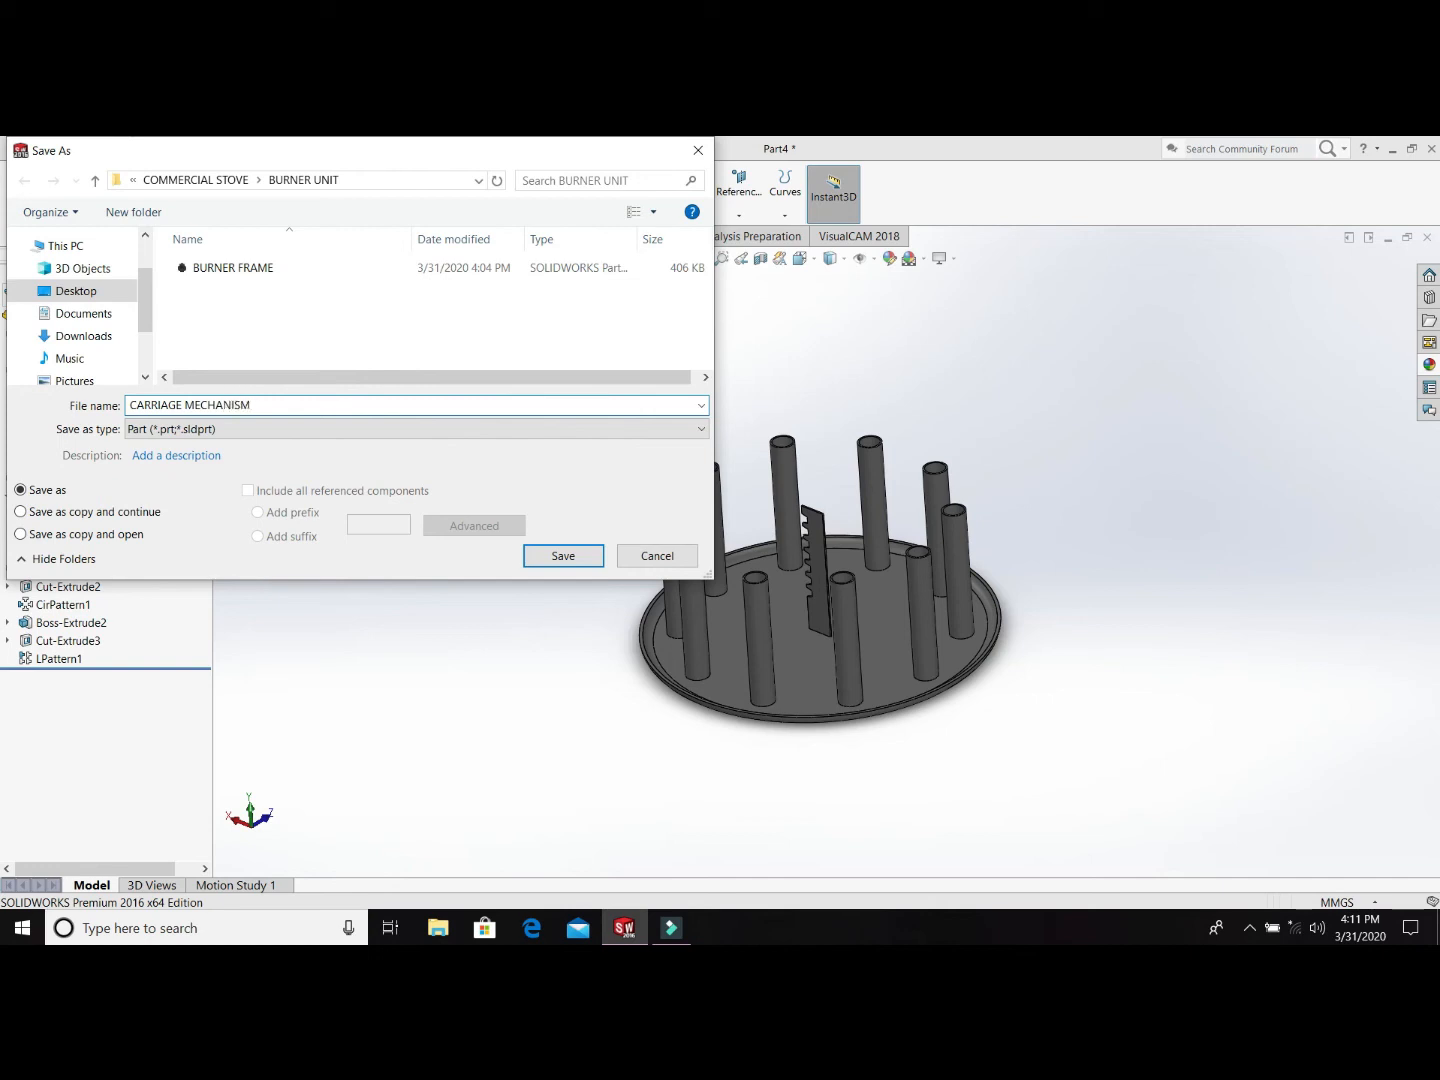
key("Return")
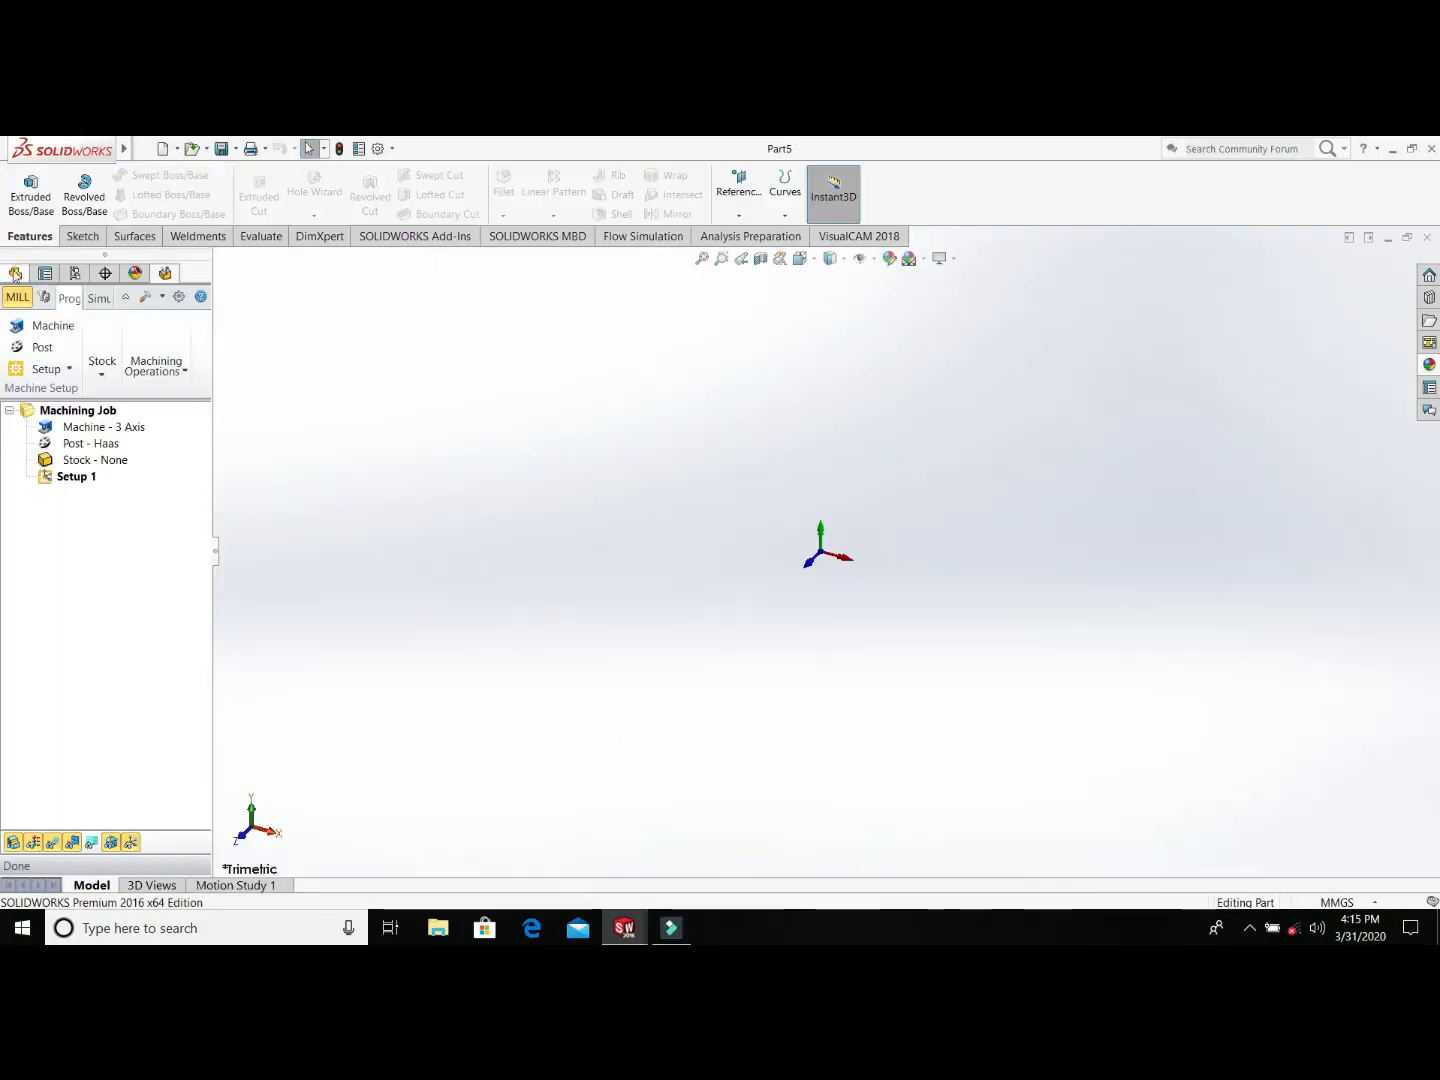
Step: Sketch a closed inverted-L line profile about 9 mm wide on the Front Plane of the new part, beside the origin
left_click(15, 273)
left_click(64, 407)
left_click(75, 389)
left_click(140, 175)
left_click(873, 552)
left_click(873, 473)
left_click(1008, 473)
left_click(1008, 500)
left_click(904, 500)
left_click(904, 551)
left_click(873, 551)
key("Escape")
Step: Dimension the profile's inner vertical edge to 3 mm from the origin
left_click(85, 188)
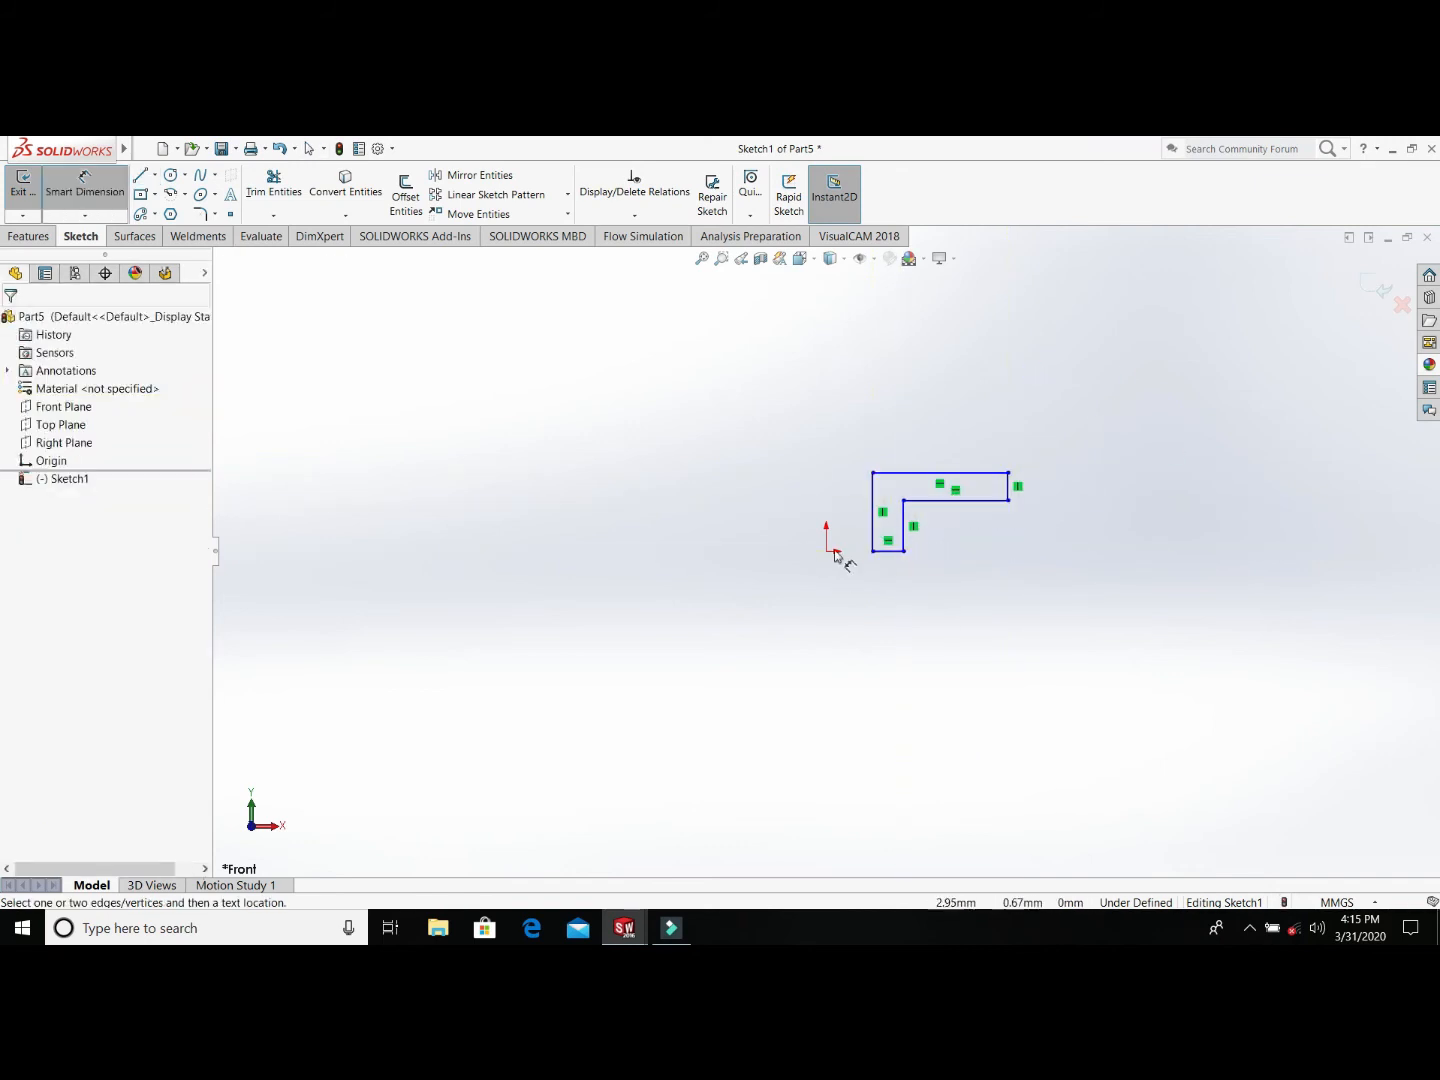
left_click(827, 552)
left_click(873, 528)
left_click(836, 672)
type("3")
key("Return")
Step: Dimension the profile's outer vertical edge to 18 mm from the origin
left_click(1008, 488)
left_click(827, 552)
left_click(885, 360)
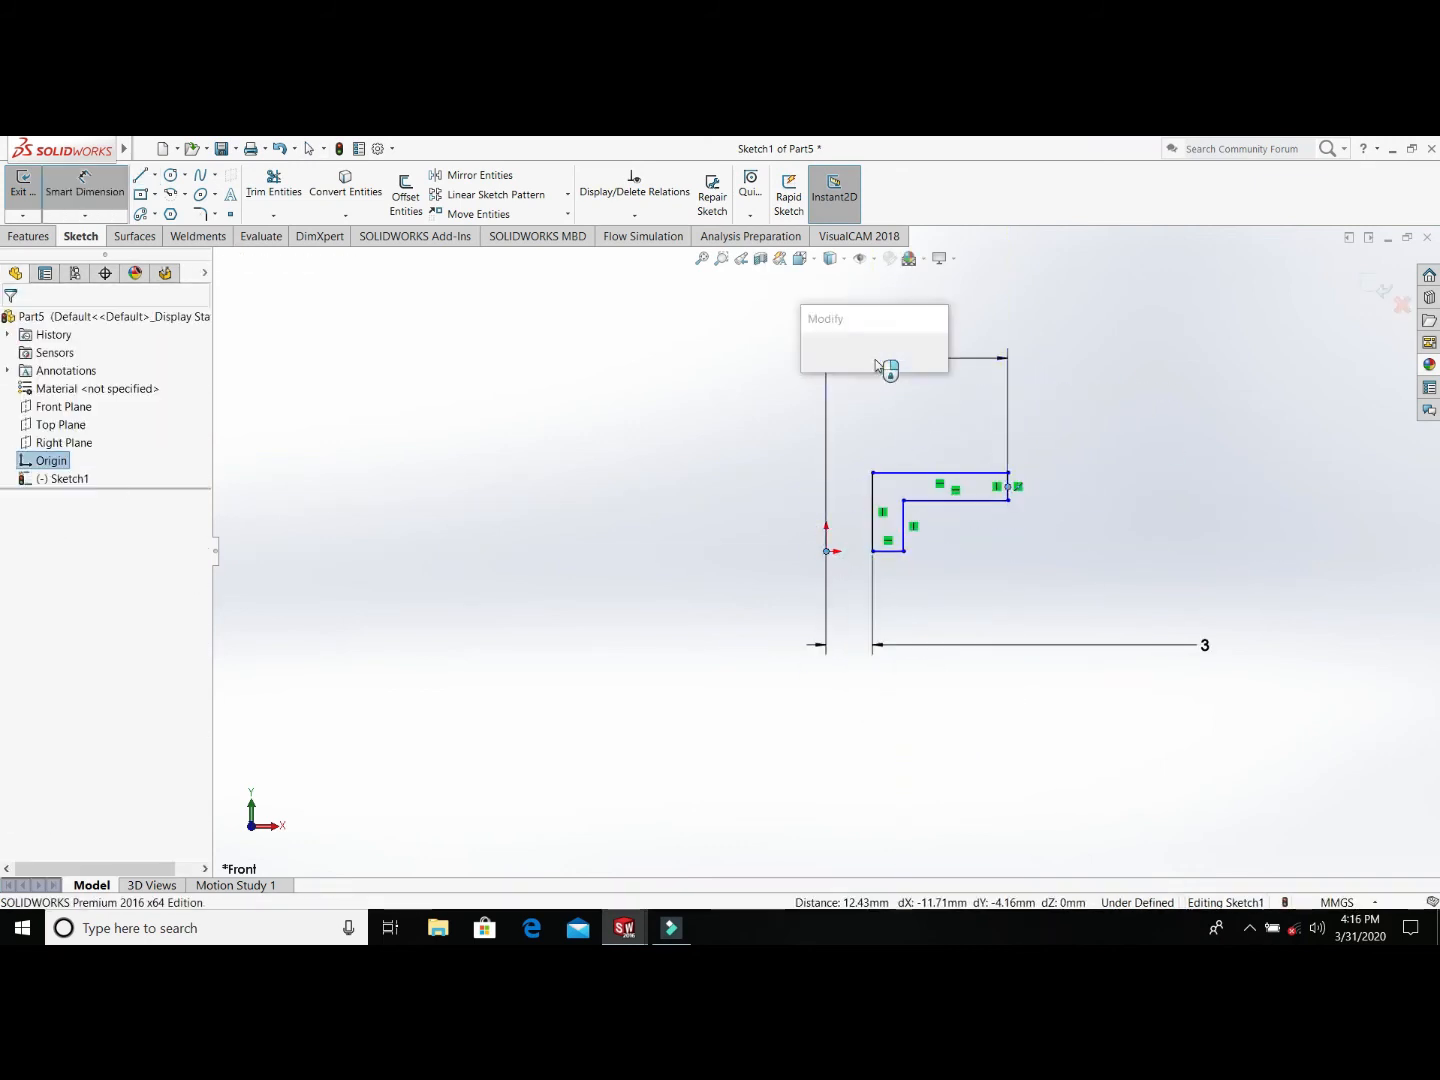
type("18")
key("Return")
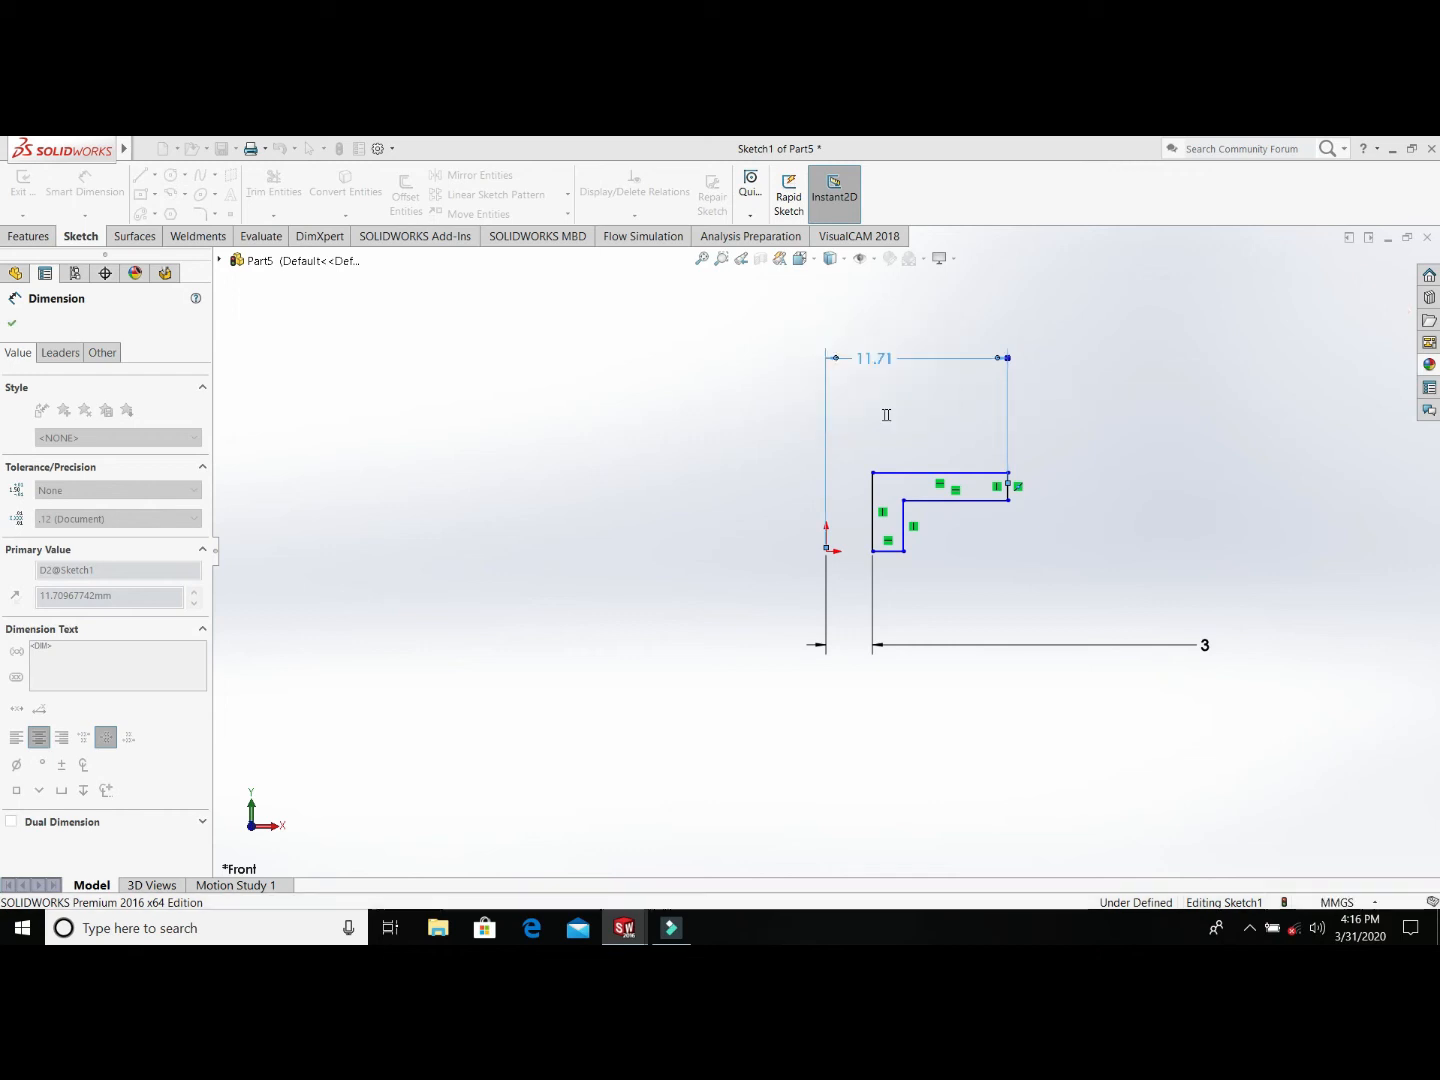
Step: Dimension the profile's stepped vertical edge to 8.8 mm from the origin
left_click(904, 513)
left_click(827, 550)
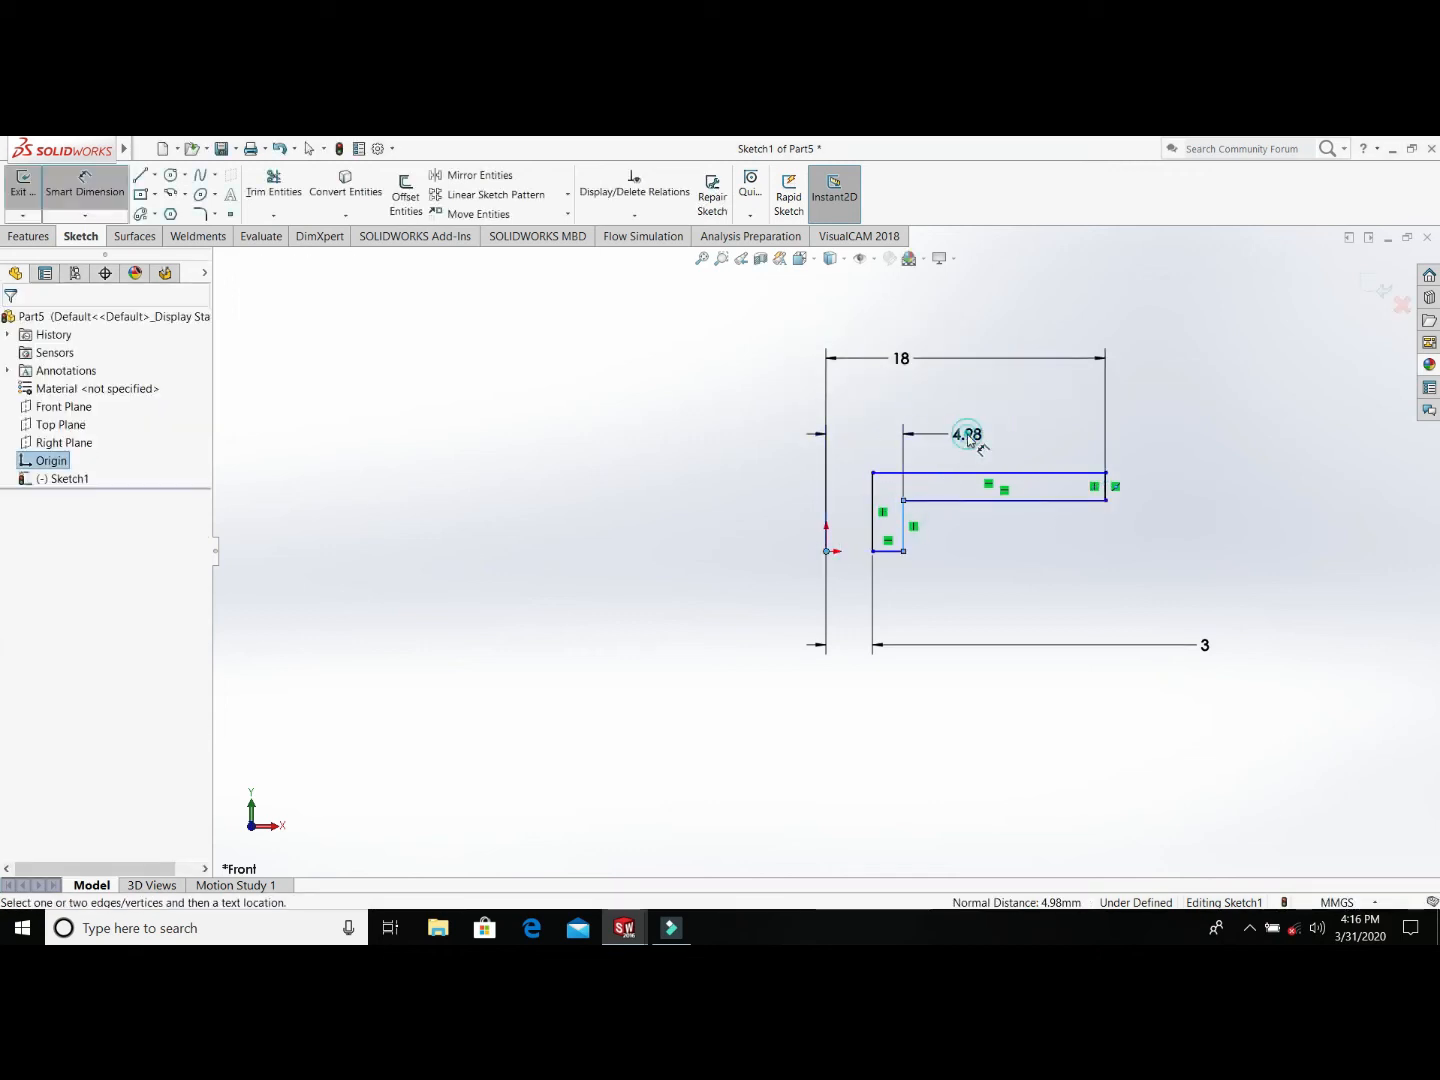
left_click(965, 435)
type("5")
key("Return")
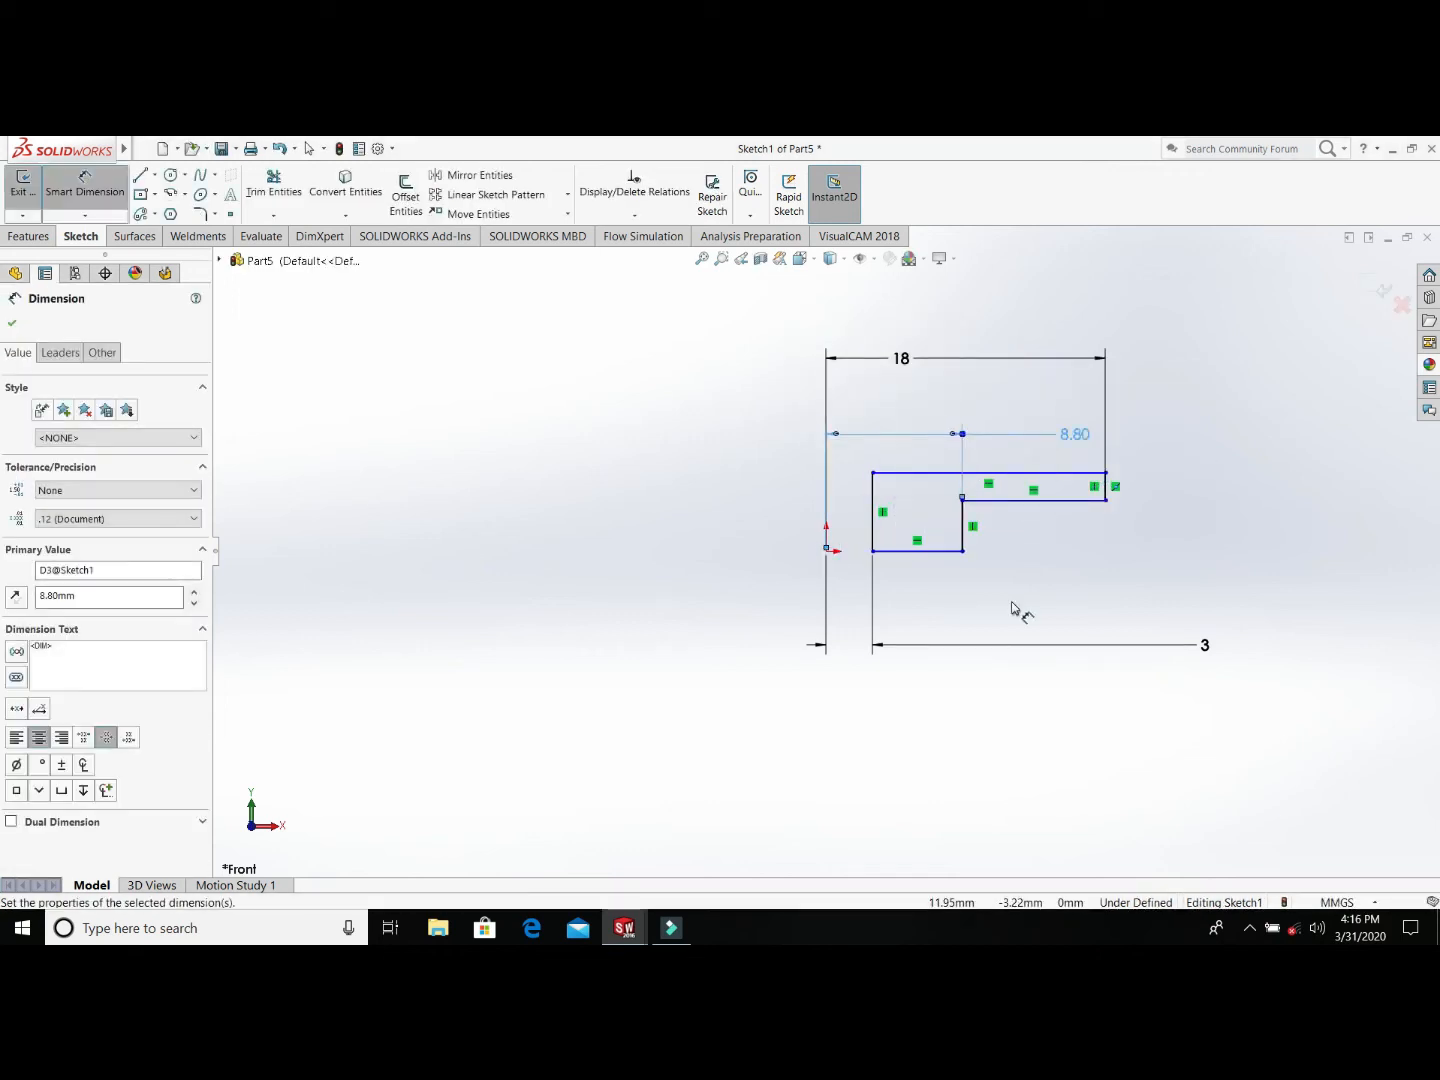
Step: Dimension the thickness of the profile's horizontal arm to 8.5 mm
left_click(1075, 473)
left_click(1075, 500)
left_click(1205, 498)
type("8.5")
key("Return")
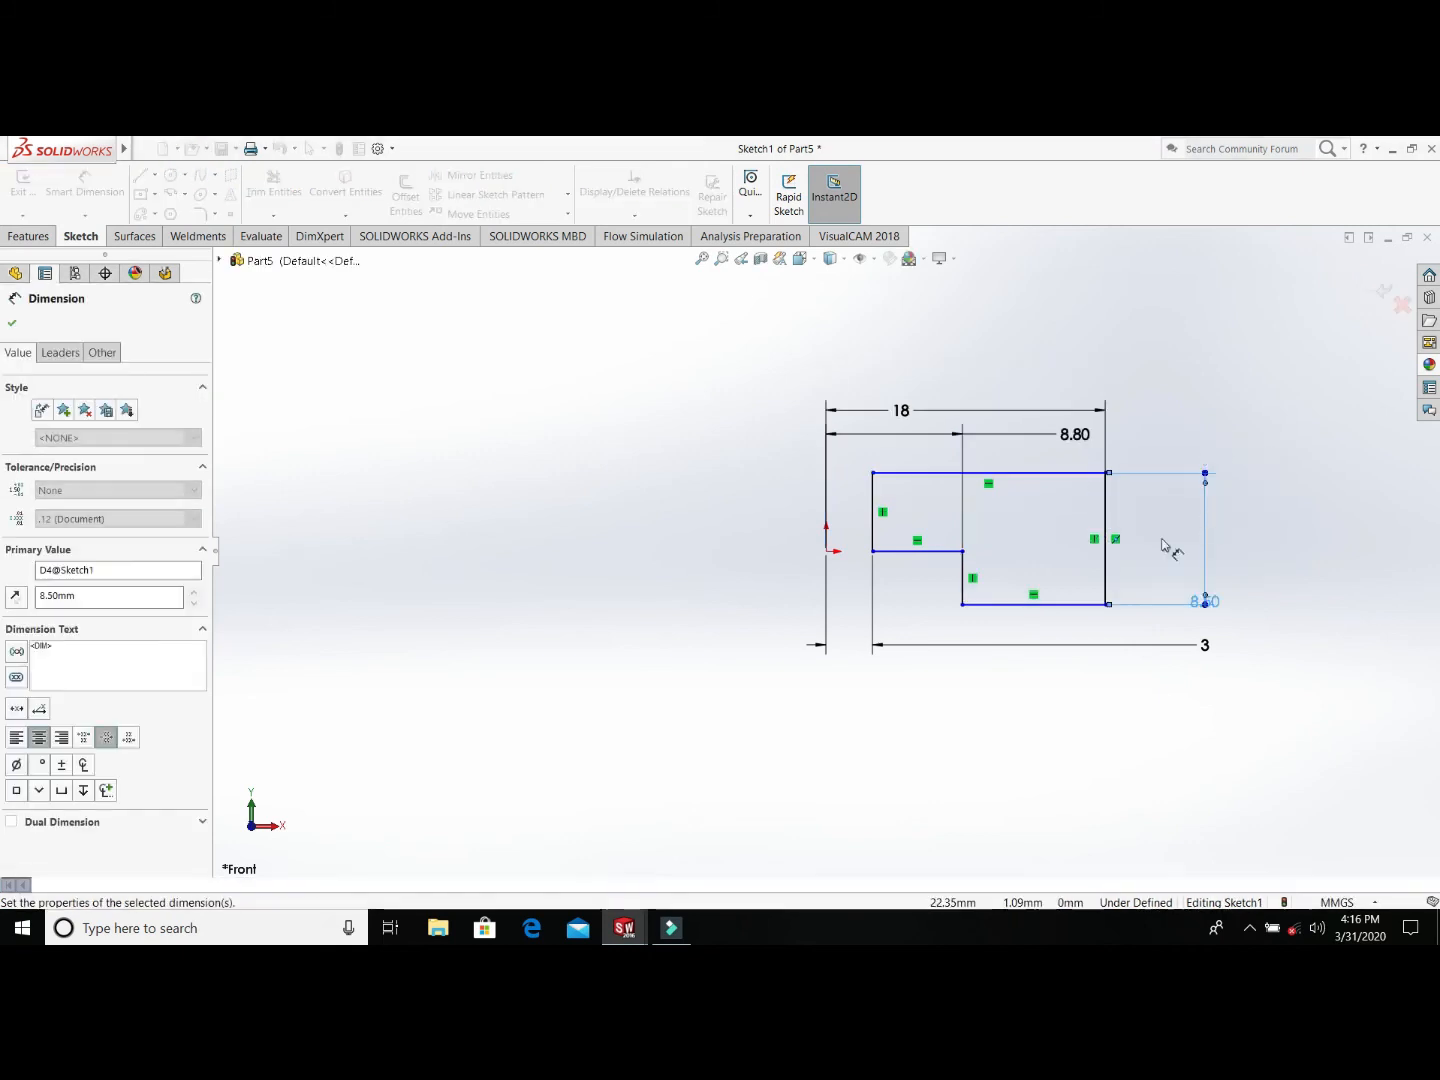
Step: Move the profile's upper edge higher and dimension the overall height of the profile to 17.5 mm
key("Escape")
left_click(903, 472)
left_click_drag(923, 403, 923, 357)
left_click(85, 188)
left_click(885, 357)
left_click(892, 551)
left_click(665, 441)
type("17.5")
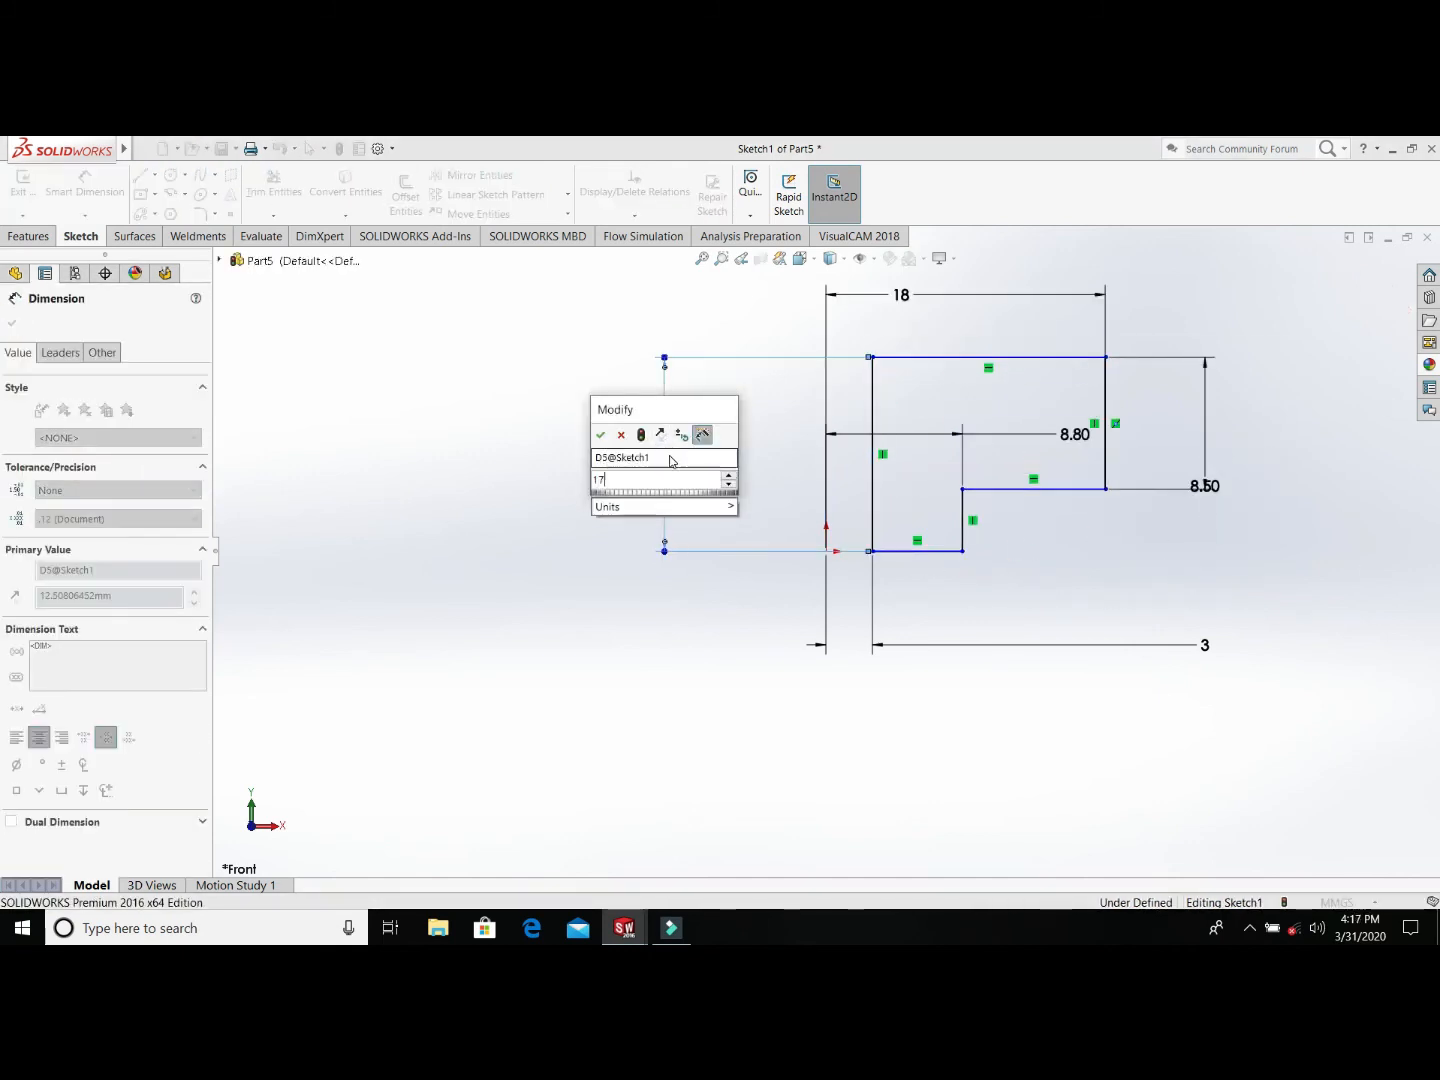
key("Return")
Step: Add a relation that ties the profile's lowest horizontal edge to the origin
scroll(1084, 524, "up", 2)
key("Escape")
mouse_move(858, 551)
left_mouse_down()
mouse_move(858, 563)
mouse_move(826, 315)
left_mouse_up()
left_click(826, 551, "ctrl")
left_click(54, 583)
left_click(411, 479)
Step: Revolve the profile fully about a vertical centreline through the origin to form a stepped disc with a hub
left_click(155, 175)
left_click(185, 212)
key("Escape")
scroll(826, 495, "down", 4)
left_click(617, 463)
left_click(28, 236)
left_click(84, 195)
left_click(12, 323)
Step: Start a sketch on the disc's hub-side face and pick the hub's circular base edge as the cut profile
mouse_move(955, 707)
middle_mouse_down()
mouse_move(926, 561)
mouse_move(858, 502)
mouse_move(822, 532)
middle_mouse_up()
left_click(858, 500)
left_click(917, 460)
left_click(842, 532)
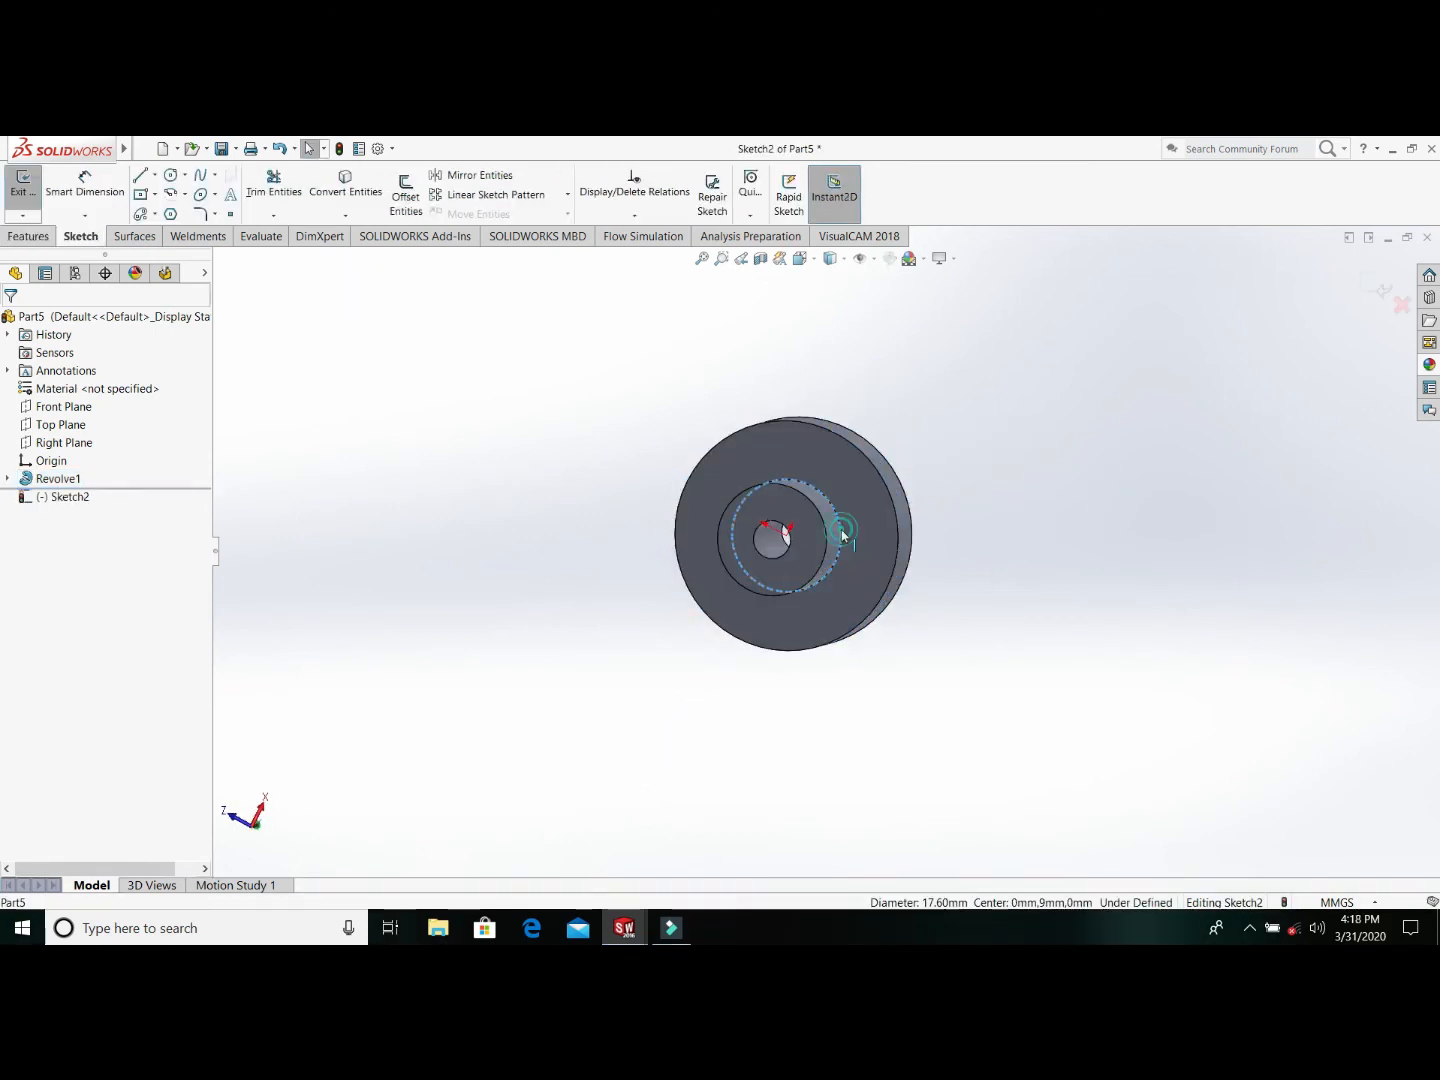
Step: Cut a thin-feature ring groove around the hub with a thickness of 8 mm and a 1 mm offset from the far face
left_click(28, 236)
left_click(259, 195)
left_click_drag(145, 680, 30, 679)
type("8")
middle_click_drag(1000, 590, 1130, 410)
left_click(180, 428)
left_click(172, 521)
left_click(812, 440)
left_click_drag(145, 525, 30, 524)
type("1")
key("Return")
key("Return")
Step: Reopen the ring groove cut and edit its thin-feature thickness
middle_click_drag(790, 425, 930, 375)
left_click(7, 497)
left_click(52, 497)
left_click(58, 456)
double_click(88, 750)
left_click(12, 322)
left_click(1062, 521)
middle_click_drag(868, 524, 878, 512)
scroll(766, 427, "down", 4)
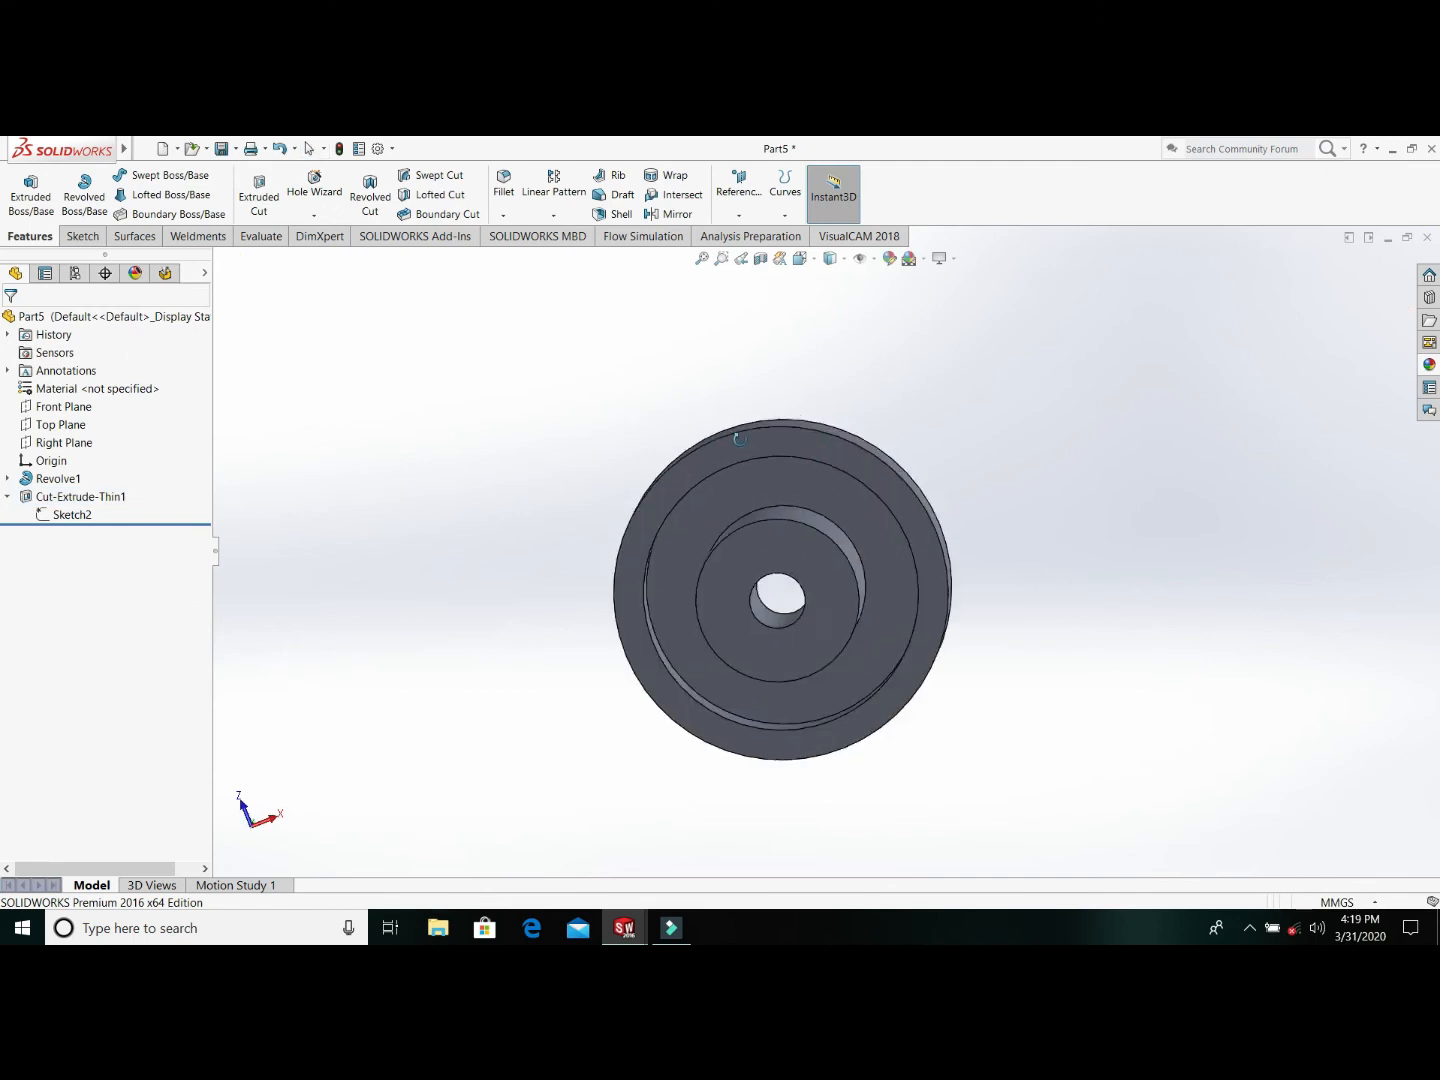
Step: Sketch a centrepoint arc on the rim face, centred on the groove's outer edge directly above the origin, with both ends on that edge
middle_click_drag(1077, 479, 1170, 425)
left_click(1176, 418)
left_click(1236, 372)
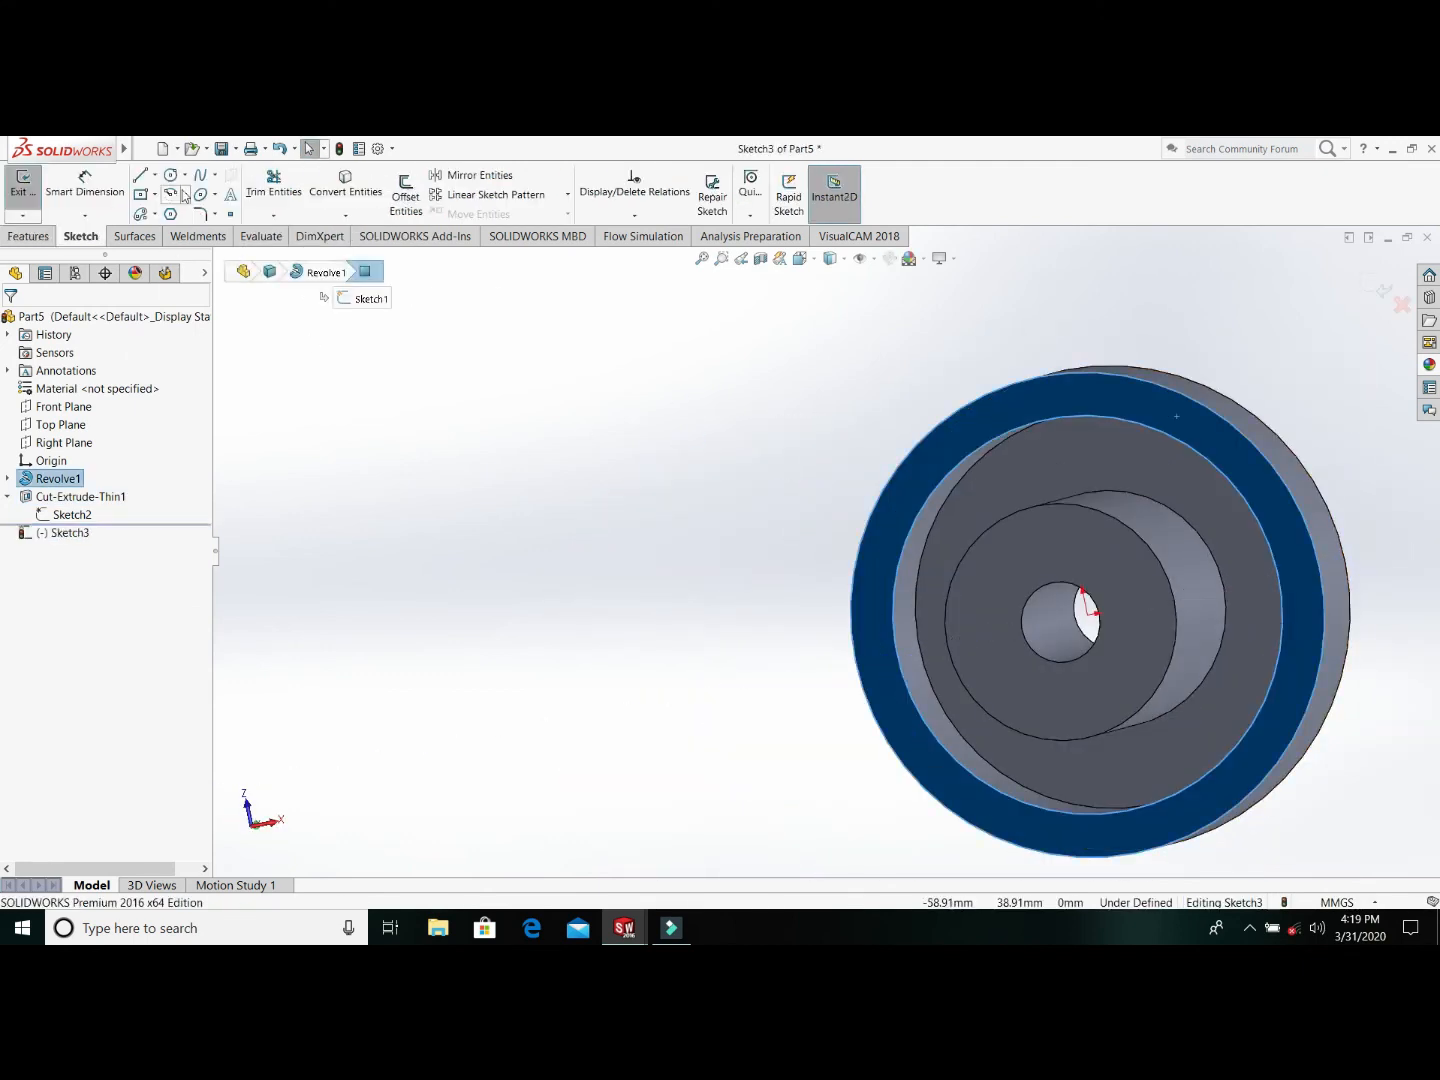
left_click(172, 195)
key("ctrl+8")
left_click(826, 328)
left_click(757, 345)
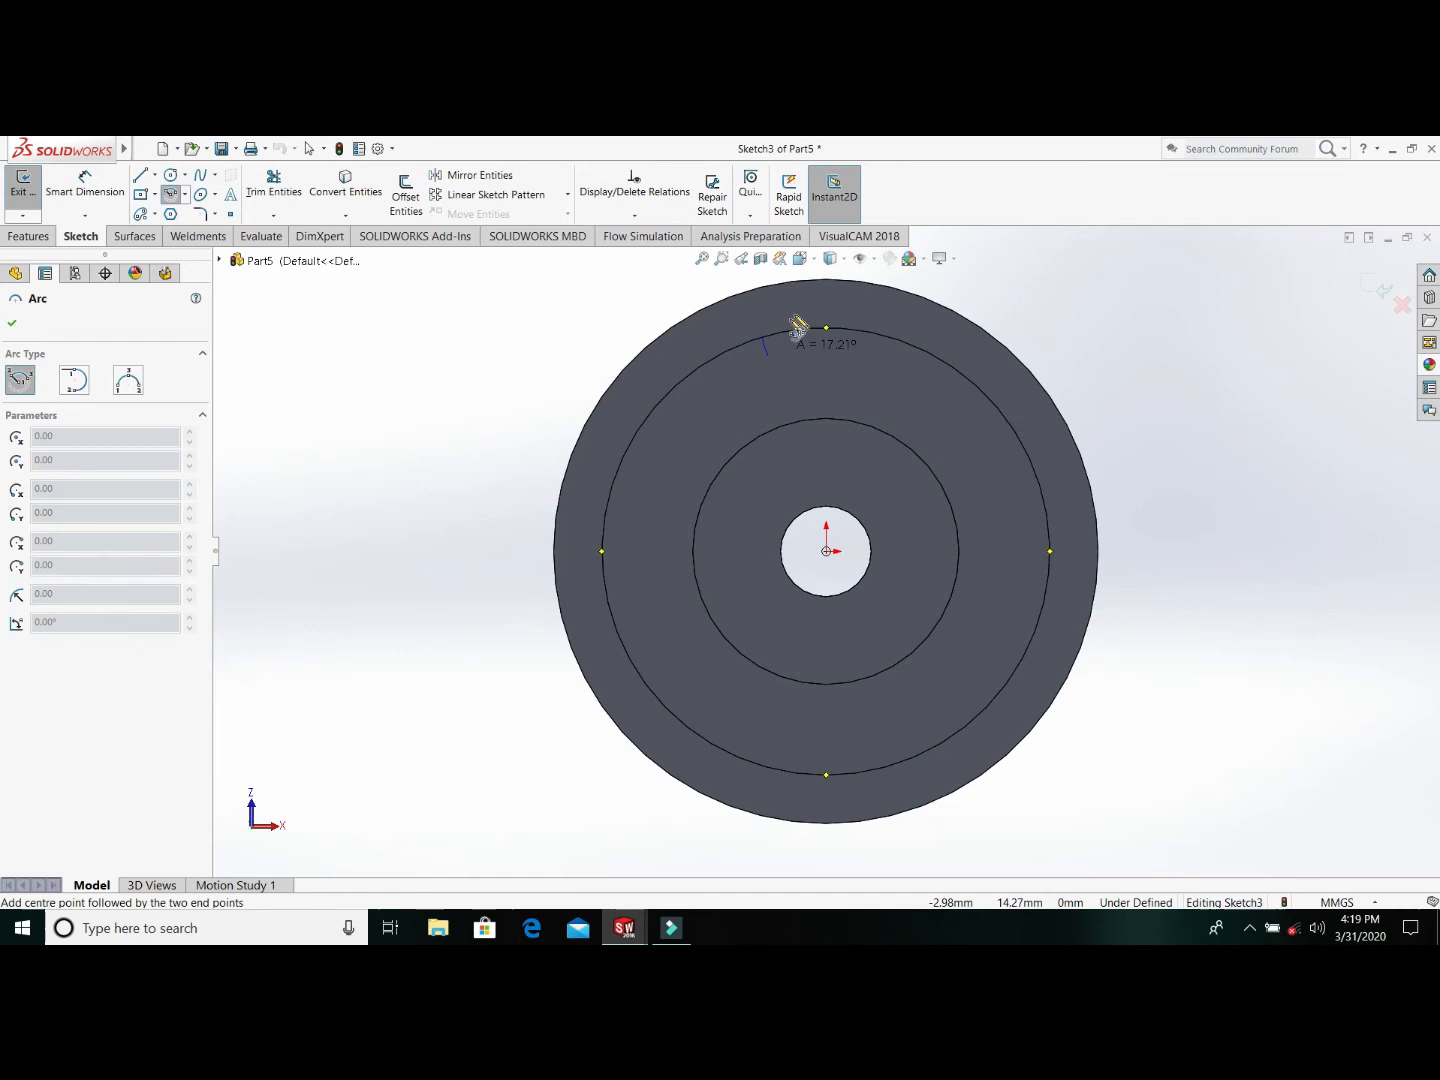
left_click(890, 343)
key("Escape")
Step: Make the arc tangent to the disc's outer edge
scroll(845, 338, "up", 2)
left_click(801, 358)
left_click(870, 365, "ctrl")
left_click(883, 303)
scroll(853, 370, "down", 4)
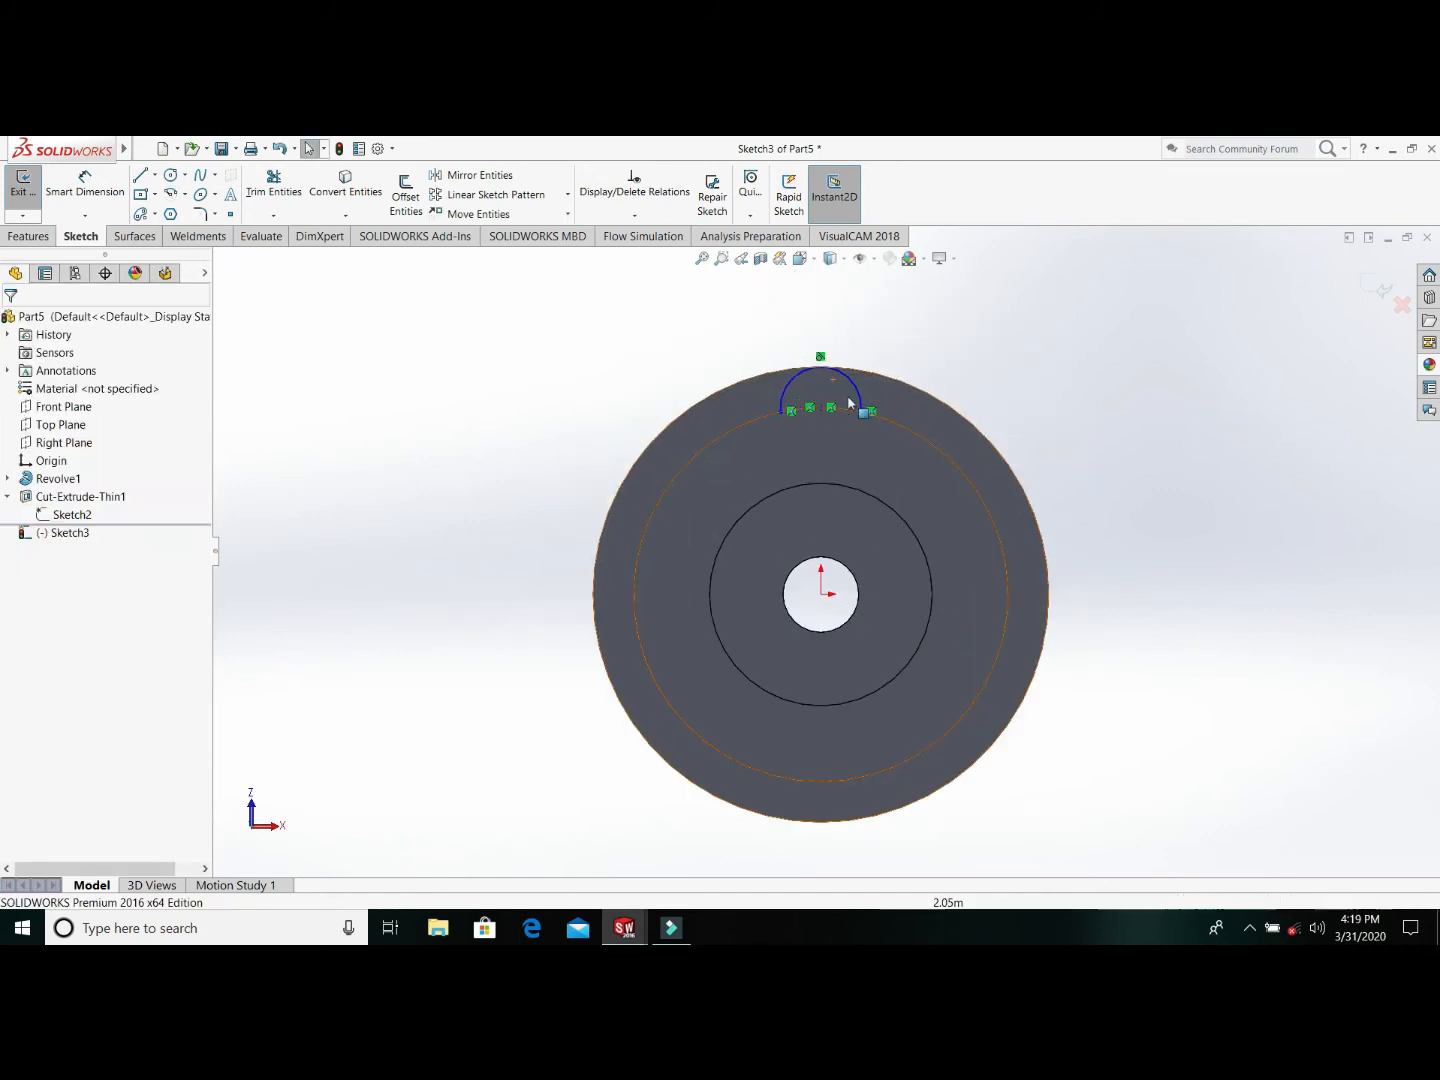
Step: Close the ends of the arc with a centrepoint arc about the origin that follows the groove's outer edge
left_click(172, 195)
left_click(797, 767)
key("Escape")
Step: Try a vertical centreline between the rim arc and the origin, and delete it
left_click(155, 175)
left_click(175, 210)
left_click(797, 440)
left_click(797, 767)
key("Escape")
scroll(1100, 385, "up", 2)
mouse_move(895, 405)
middle_mouse_down()
mouse_move(974, 466)
mouse_move(972, 410)
mouse_move(850, 500)
middle_mouse_up()
left_click(799, 512)
key("Delete")
Step: Draw a vertical centreline from the origin to the highest point of the rim arc
left_click(158, 181)
left_click(175, 210)
left_click(783, 678)
left_click(803, 408)
key("Escape")
Step: Trim away the left half of the rim arc up to the centreline
middle_click_drag(1102, 342, 1155, 336)
scroll(790, 405, "down", 2)
left_click(273, 184)
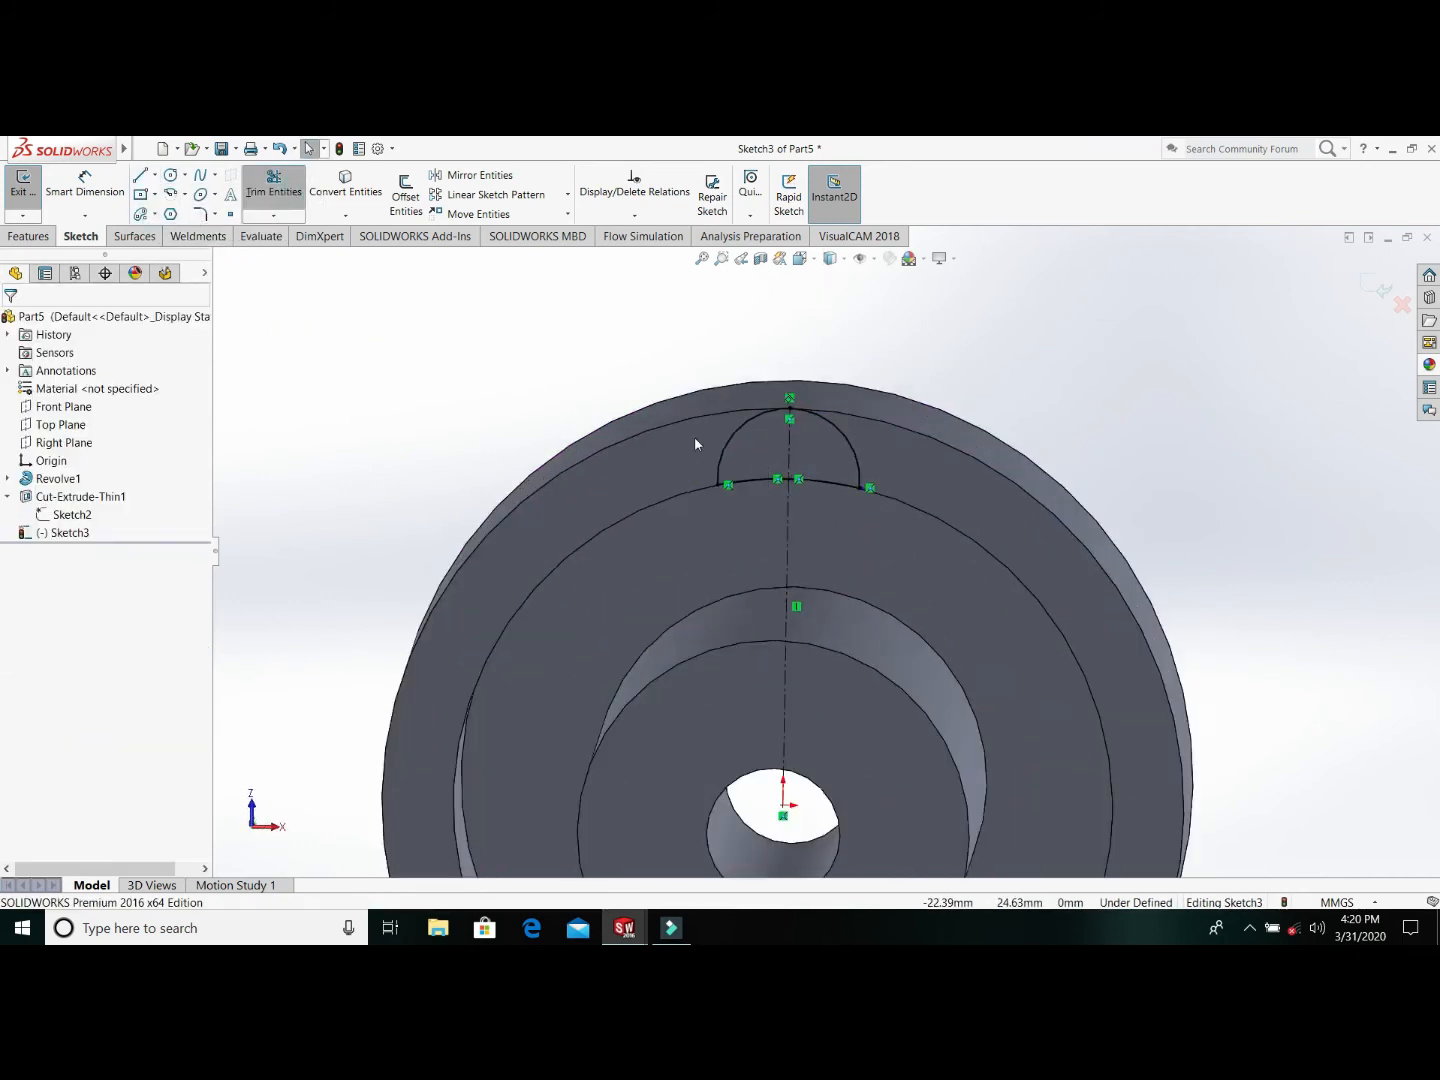
left_click(731, 440)
left_click(762, 548)
double_click(20, 325)
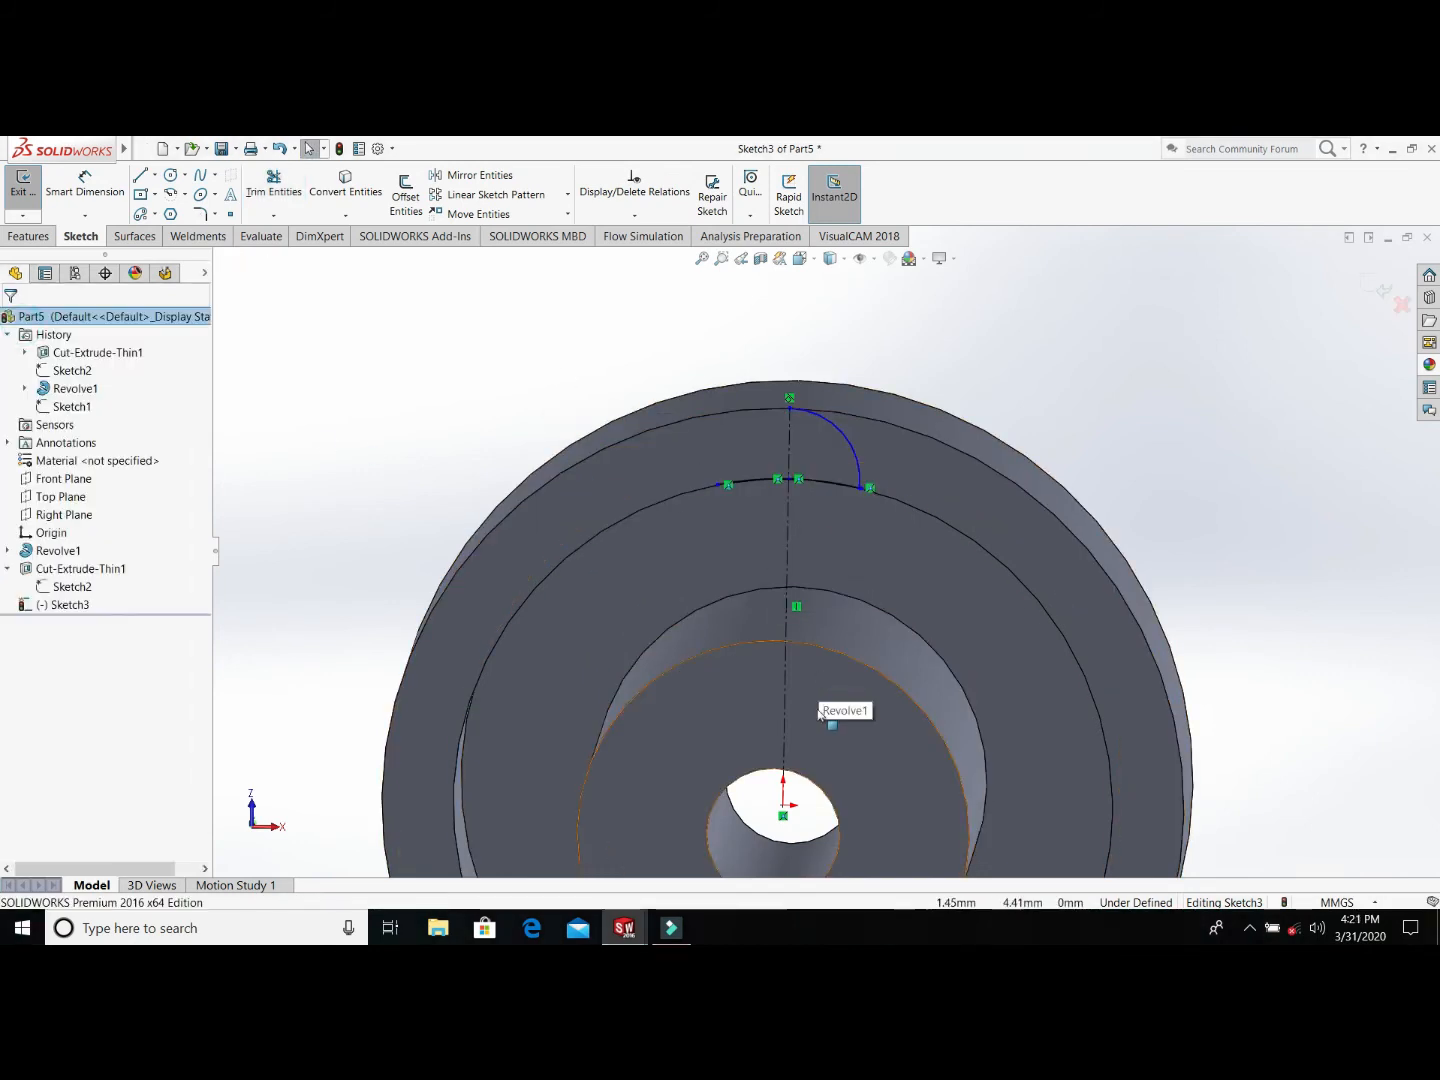
Step: Redraw the left half with a centrepoint arc of about 3.2 mm radius and delete the closing segment beneath it
left_click(176, 194)
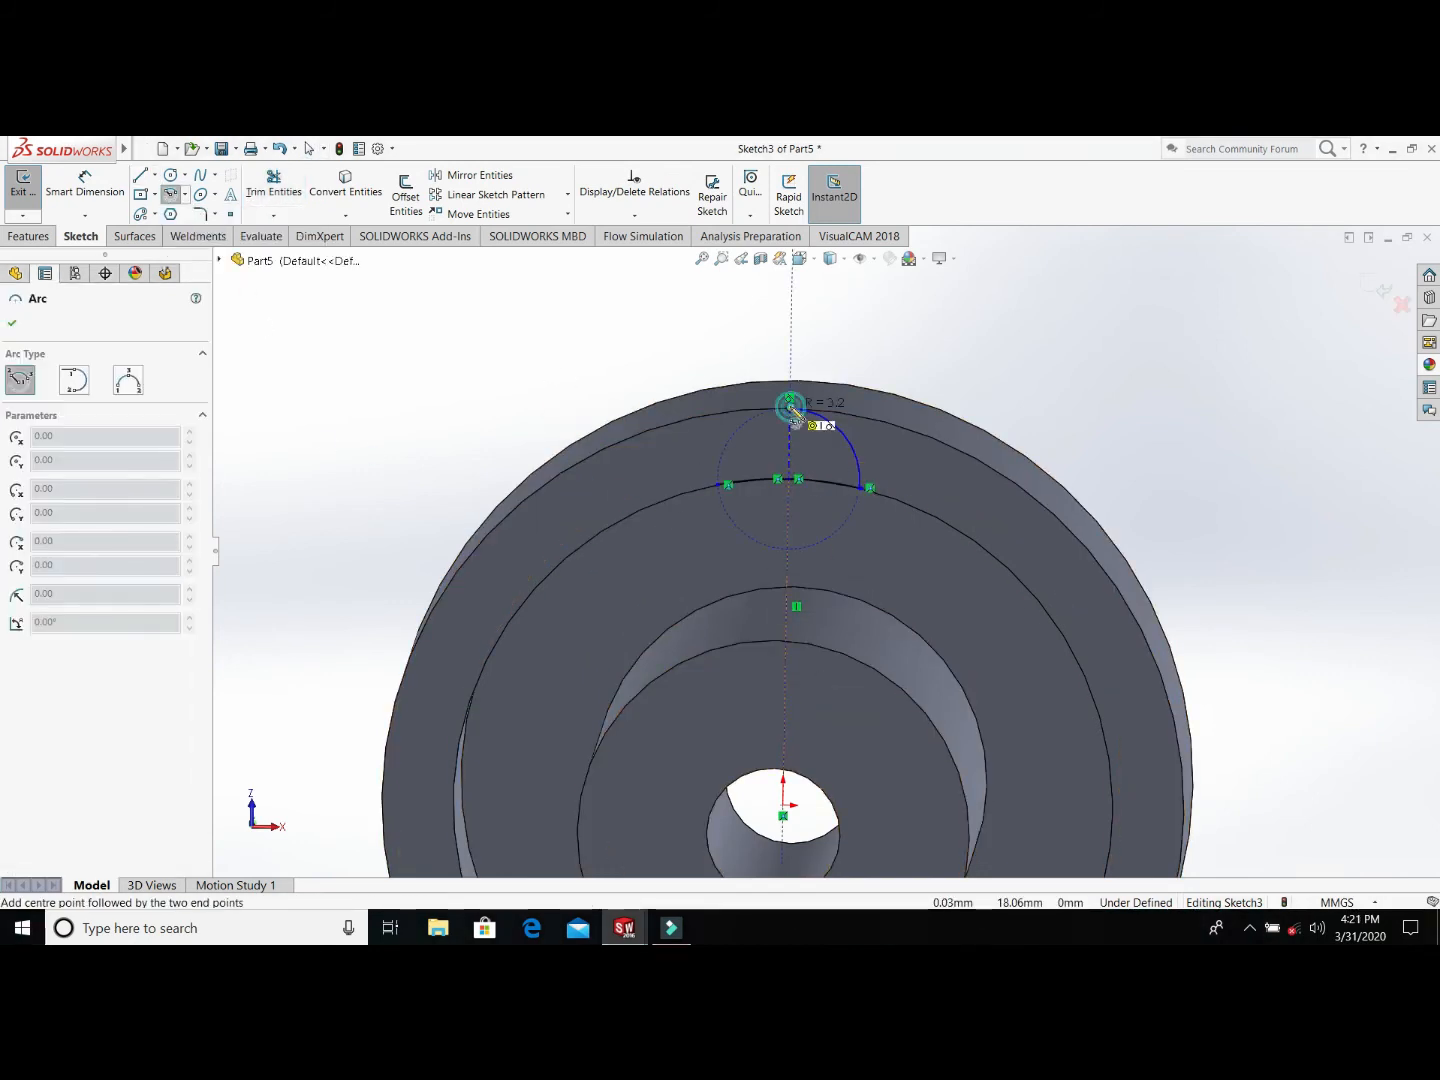
left_click(718, 484)
key("Escape")
left_click_drag(780, 409, 789, 408)
scroll(808, 653, "up", 3)
scroll(830, 705, "down", 2)
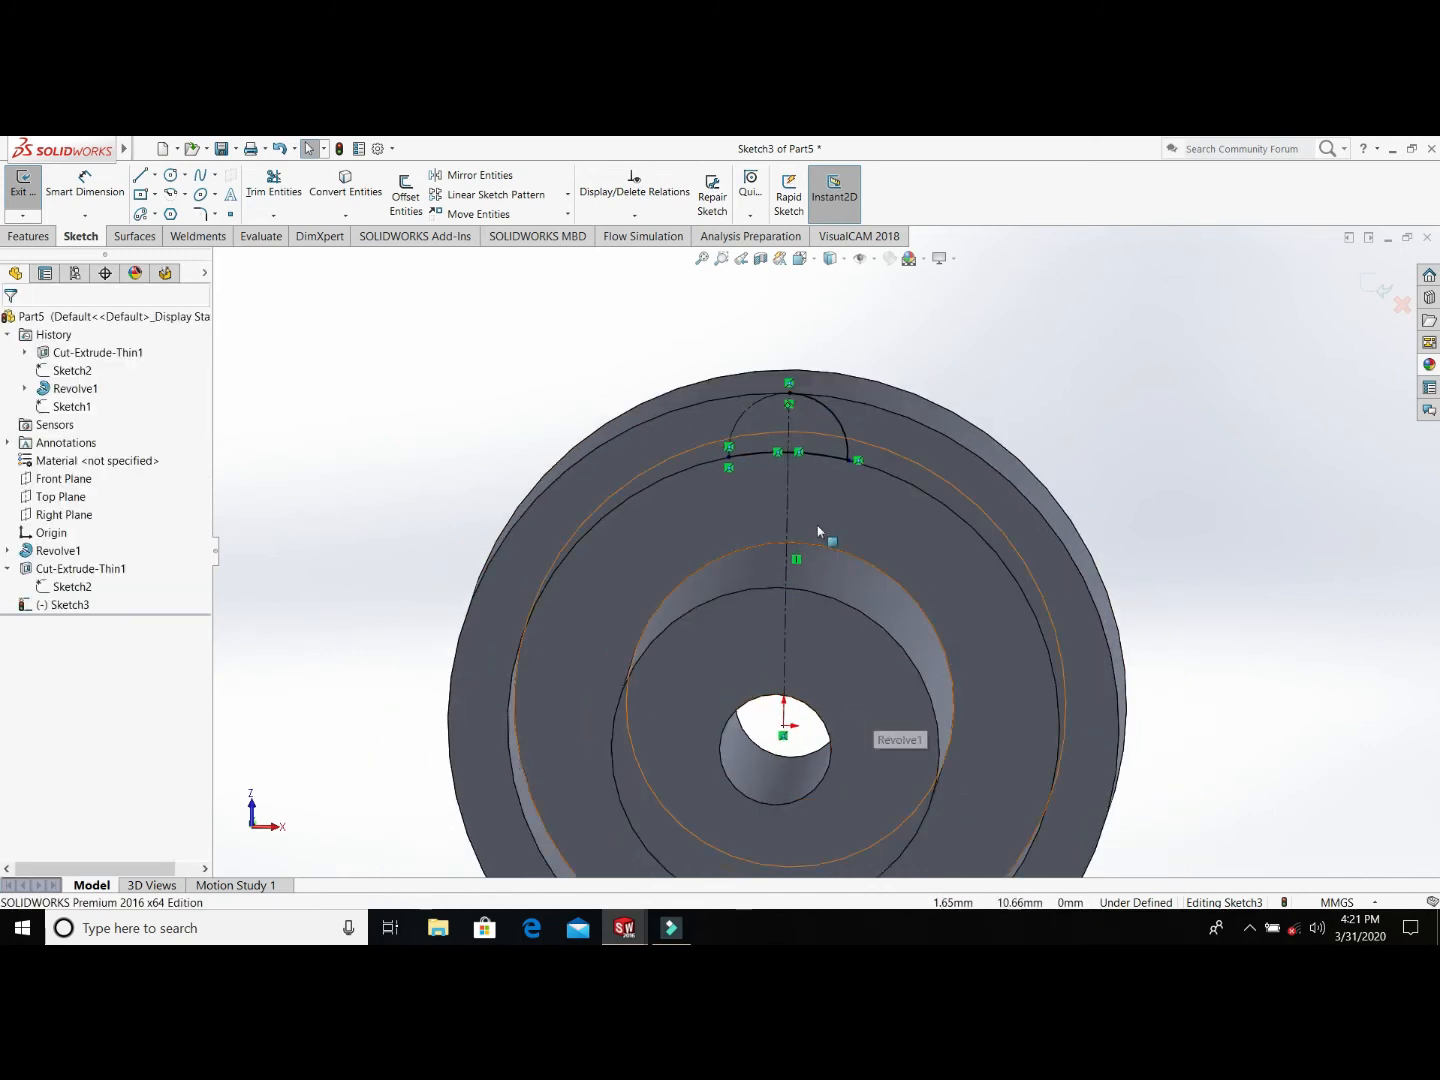
left_click(759, 454)
key("Delete")
left_click(568, 195)
left_click(510, 234)
left_click(624, 688)
left_click(148, 691)
left_click(846, 438)
left_click(190, 548)
left_click(37, 323)
Step: Draw a short centreline across the rim from the groove's edge to the outer edge, just right of the rim arc
left_click(155, 175)
left_click(175, 213)
left_click(876, 467)
left_click(894, 412)
key("Escape")
Step: Mirror the right half of the rim arc about the short centreline across the rim
left_click(480, 175)
left_click(845, 433)
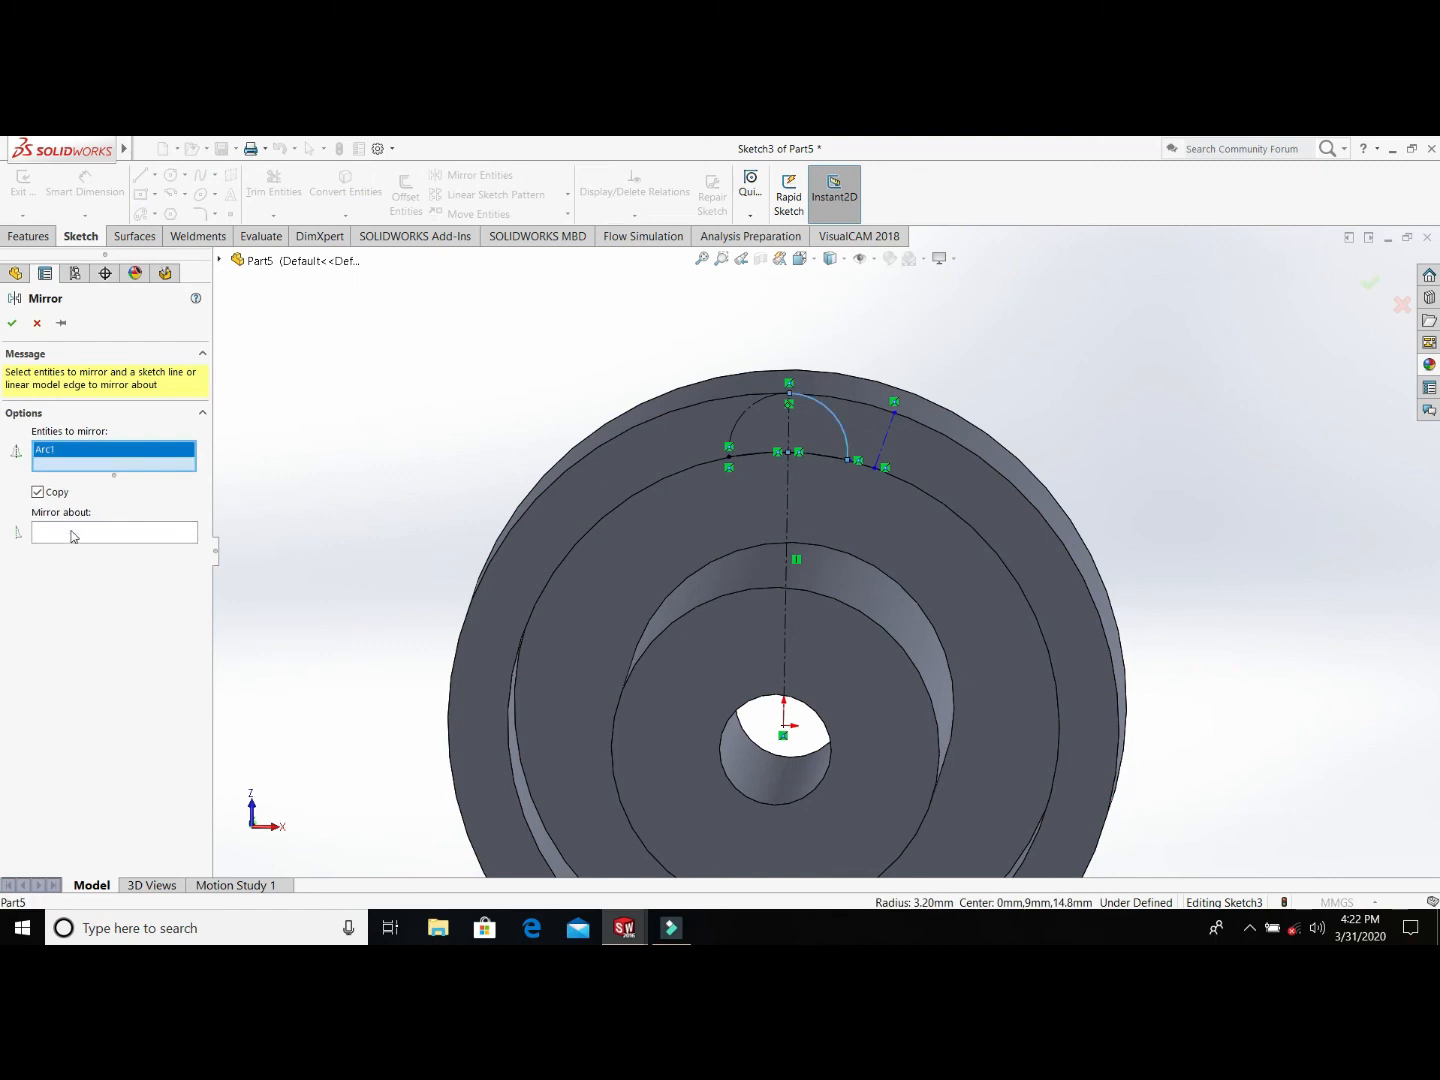
left_click(72, 534)
left_click(885, 441)
left_click(13, 323)
Step: Close the profile between the right rim arc and its mirrored copy with arcs centred on the origin along the outer and inner circles
scroll(1033, 356, "down", 2)
left_click(172, 195)
scroll(789, 505, "up", 3)
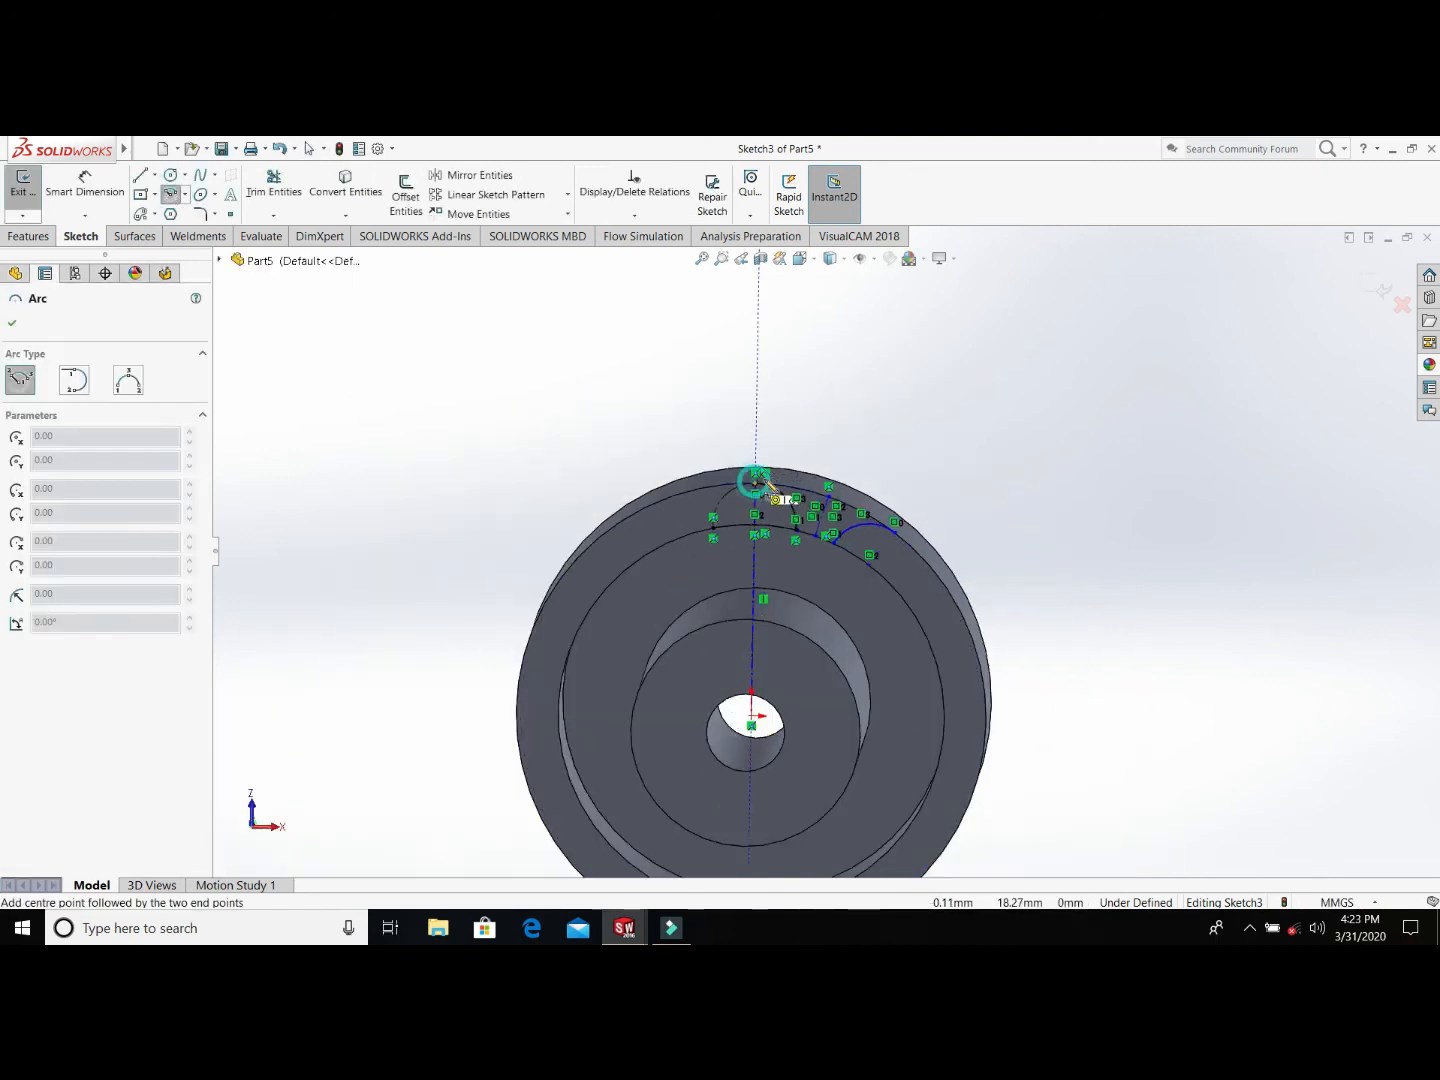
left_click(756, 482)
left_click(896, 532)
left_click(752, 716)
left_click(797, 531)
left_click(834, 543)
key("Escape")
scroll(862, 510, "down", 6)
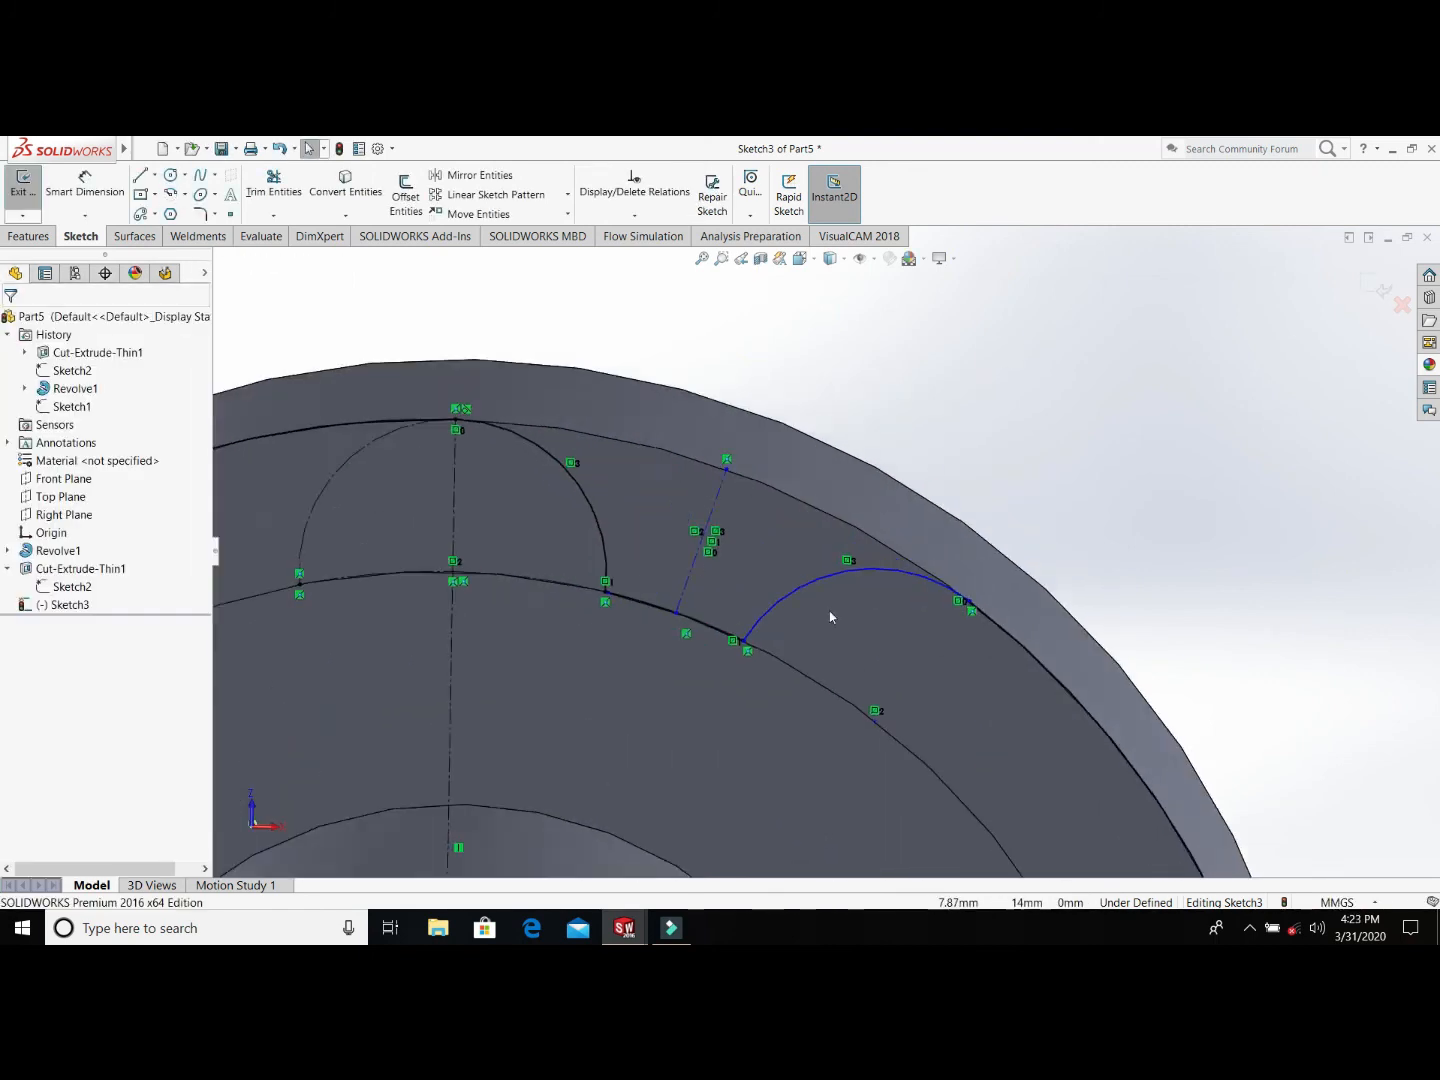
scroll(830, 618, "up", 2)
left_click(29, 237)
left_click(258, 195)
scroll(591, 478, "up", 4)
middle_click_drag(591, 478, 612, 498)
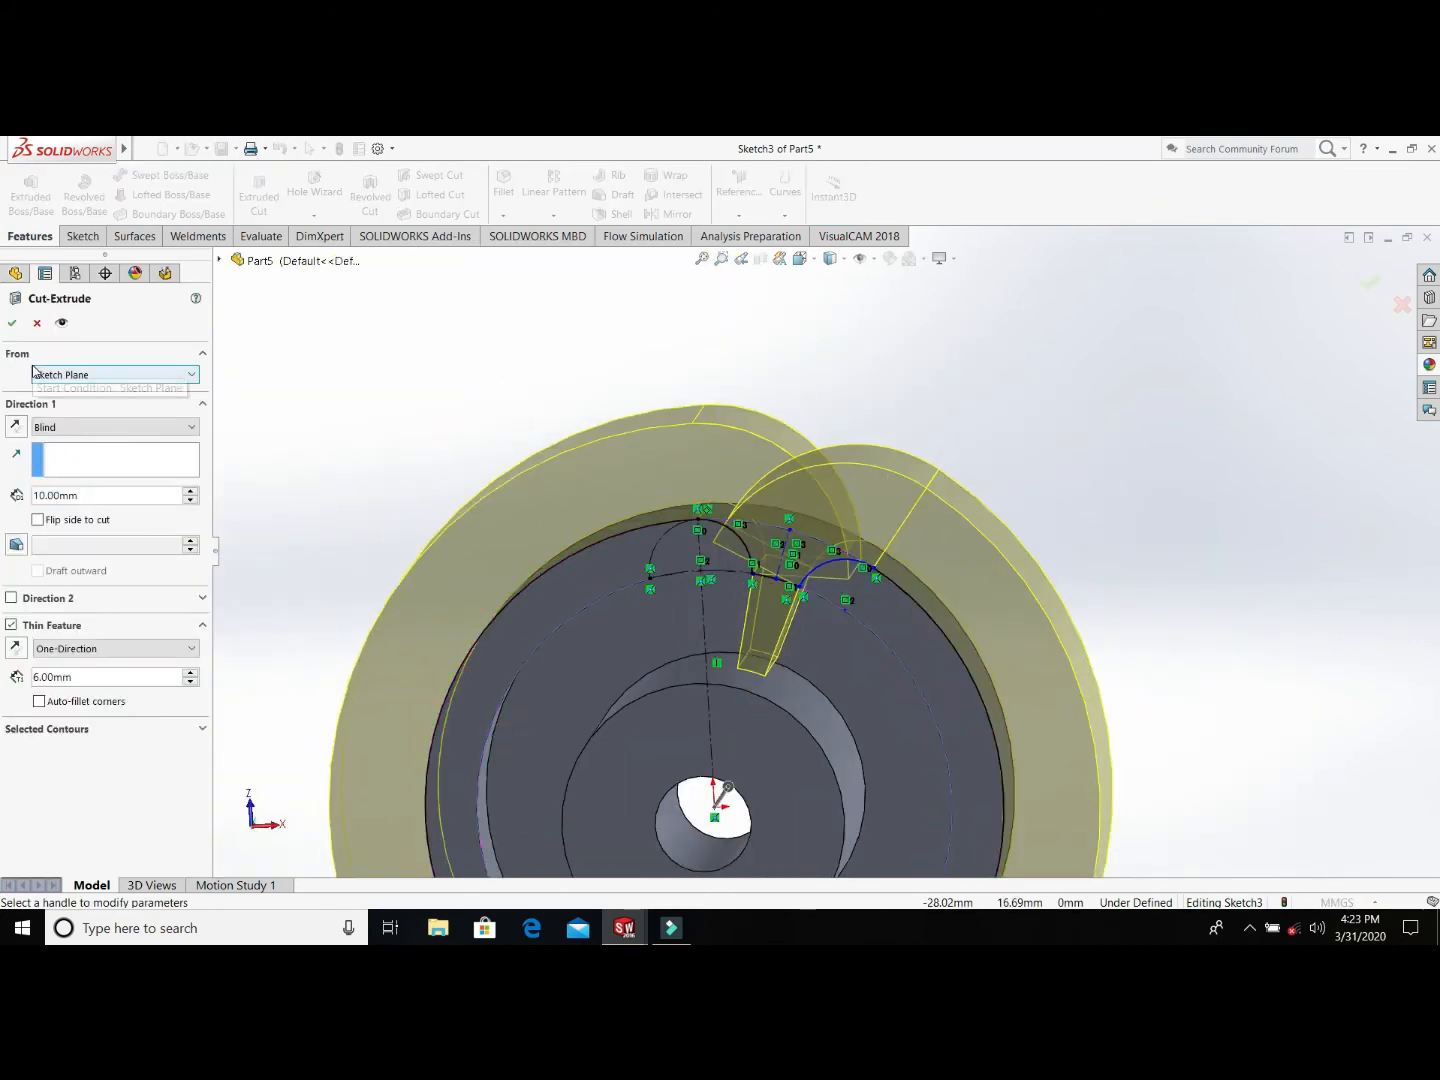
left_click(37, 323)
scroll(816, 571, "down", 4)
scroll(826, 541, "up", 3)
Step: Redraw the outer closing arc the short way between the two rim arcs, centred on the origin
left_click(122, 238)
left_click(84, 238)
left_click(172, 195)
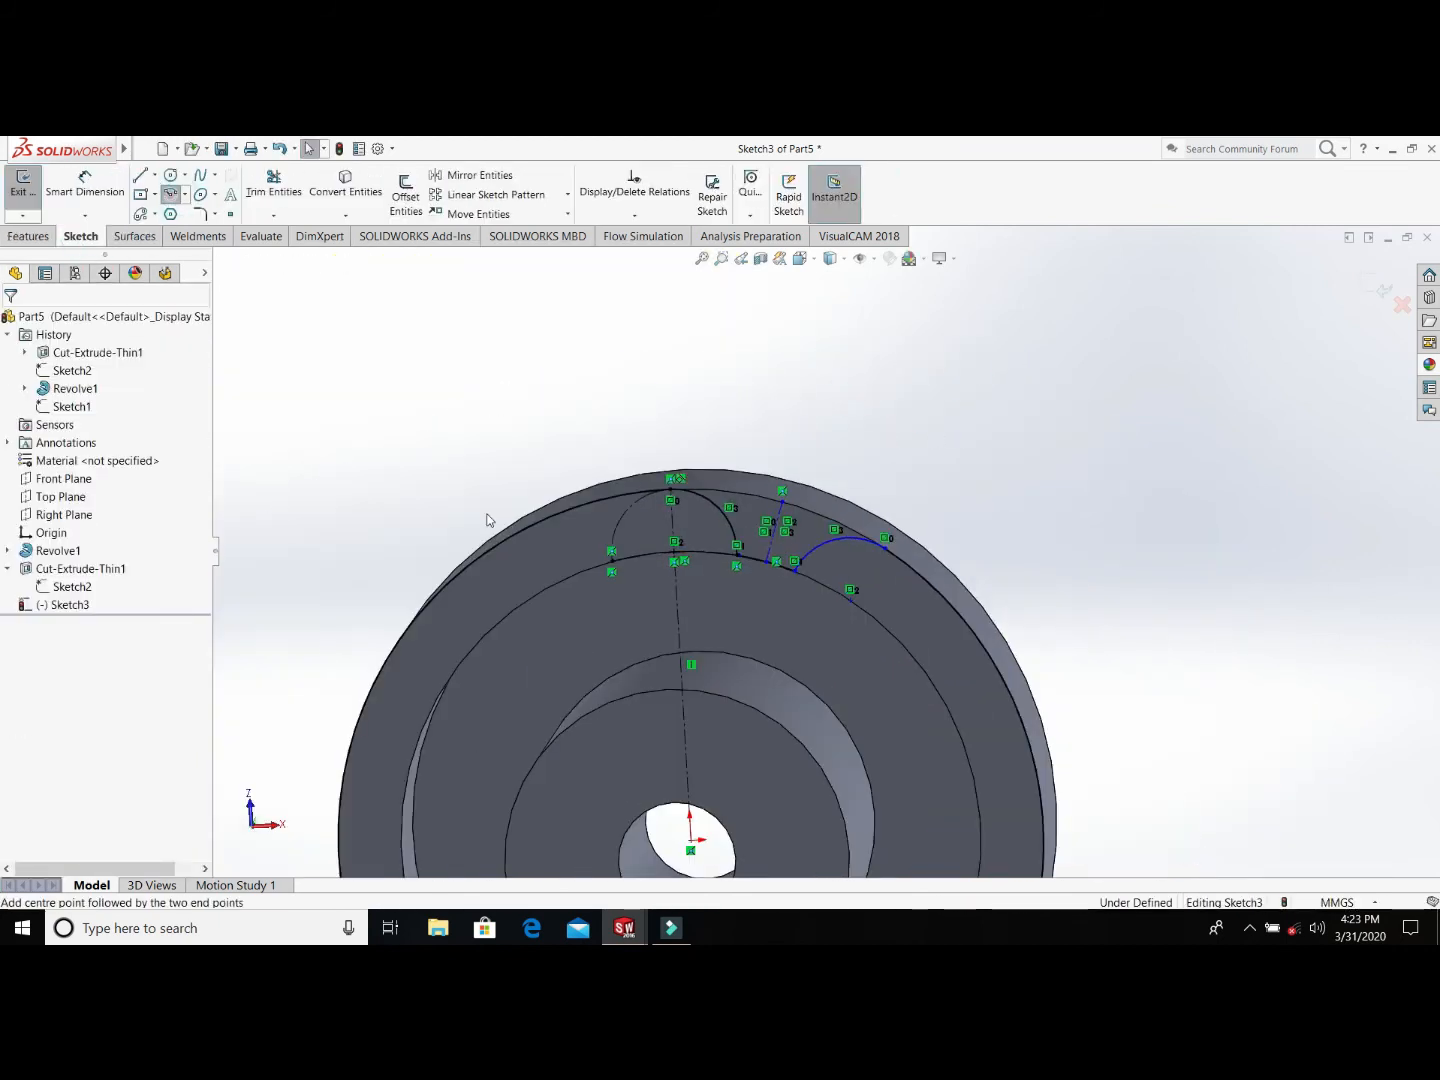
scroll(800, 692, "up", 5)
left_click(767, 744)
scroll(790, 665, "down", 10)
left_click(1097, 455)
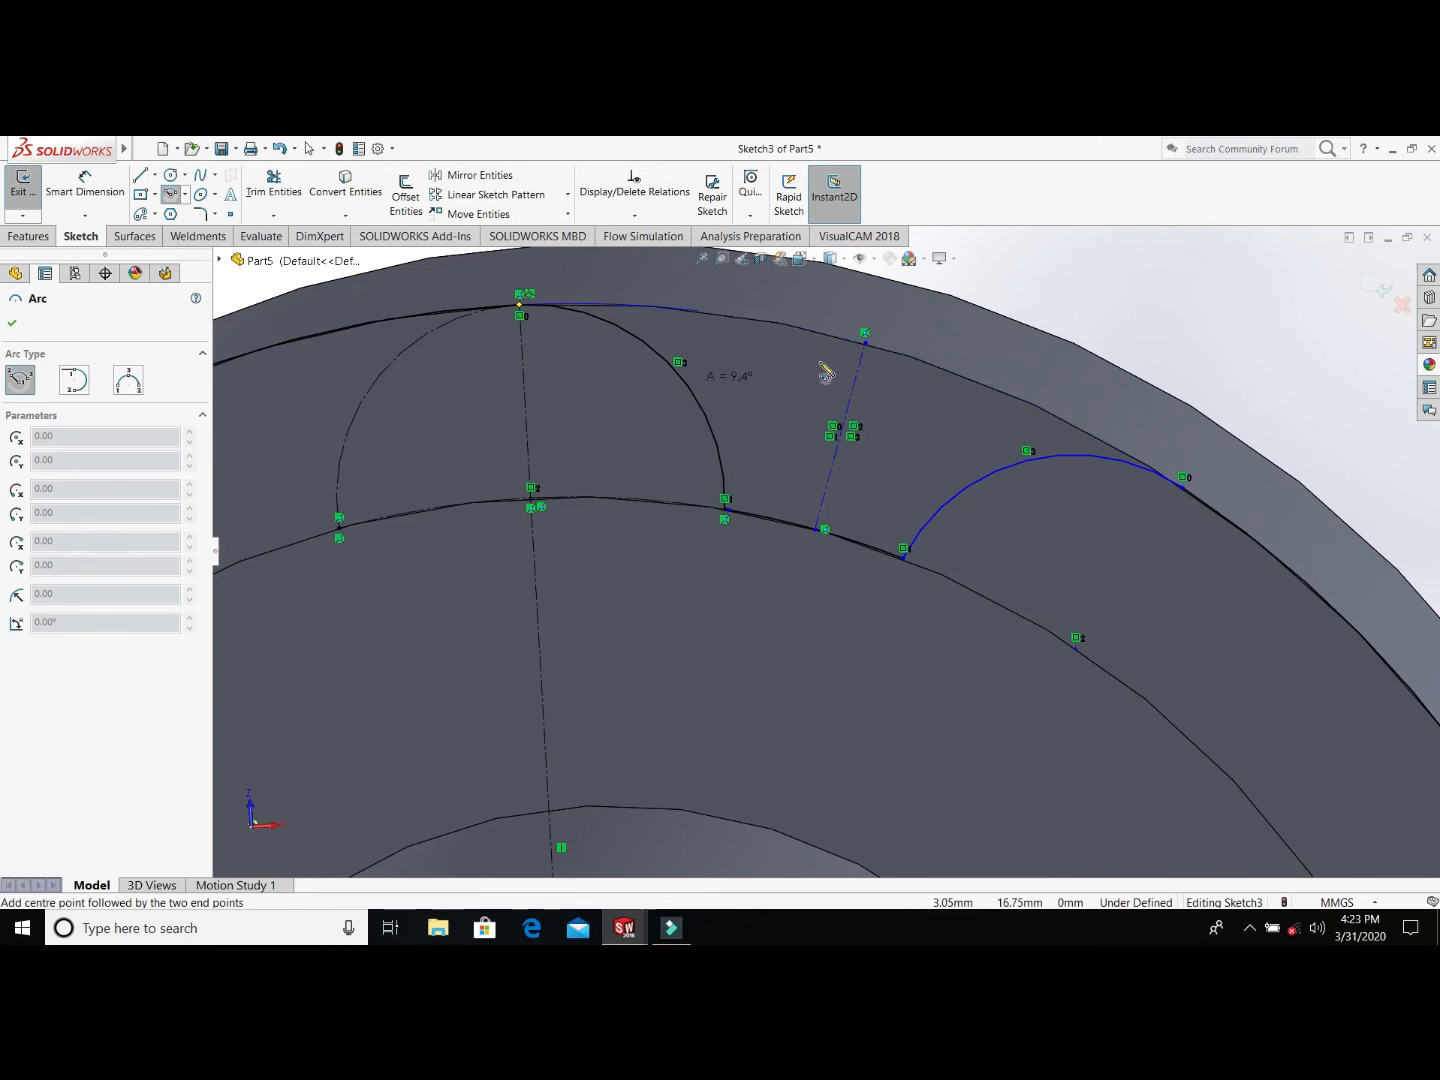
key("Escape")
Step: Remove the surplus long arc that runs around the rest of the disc's outer circle
scroll(835, 553, "up", 5)
left_click(450, 549)
left_click(278, 188)
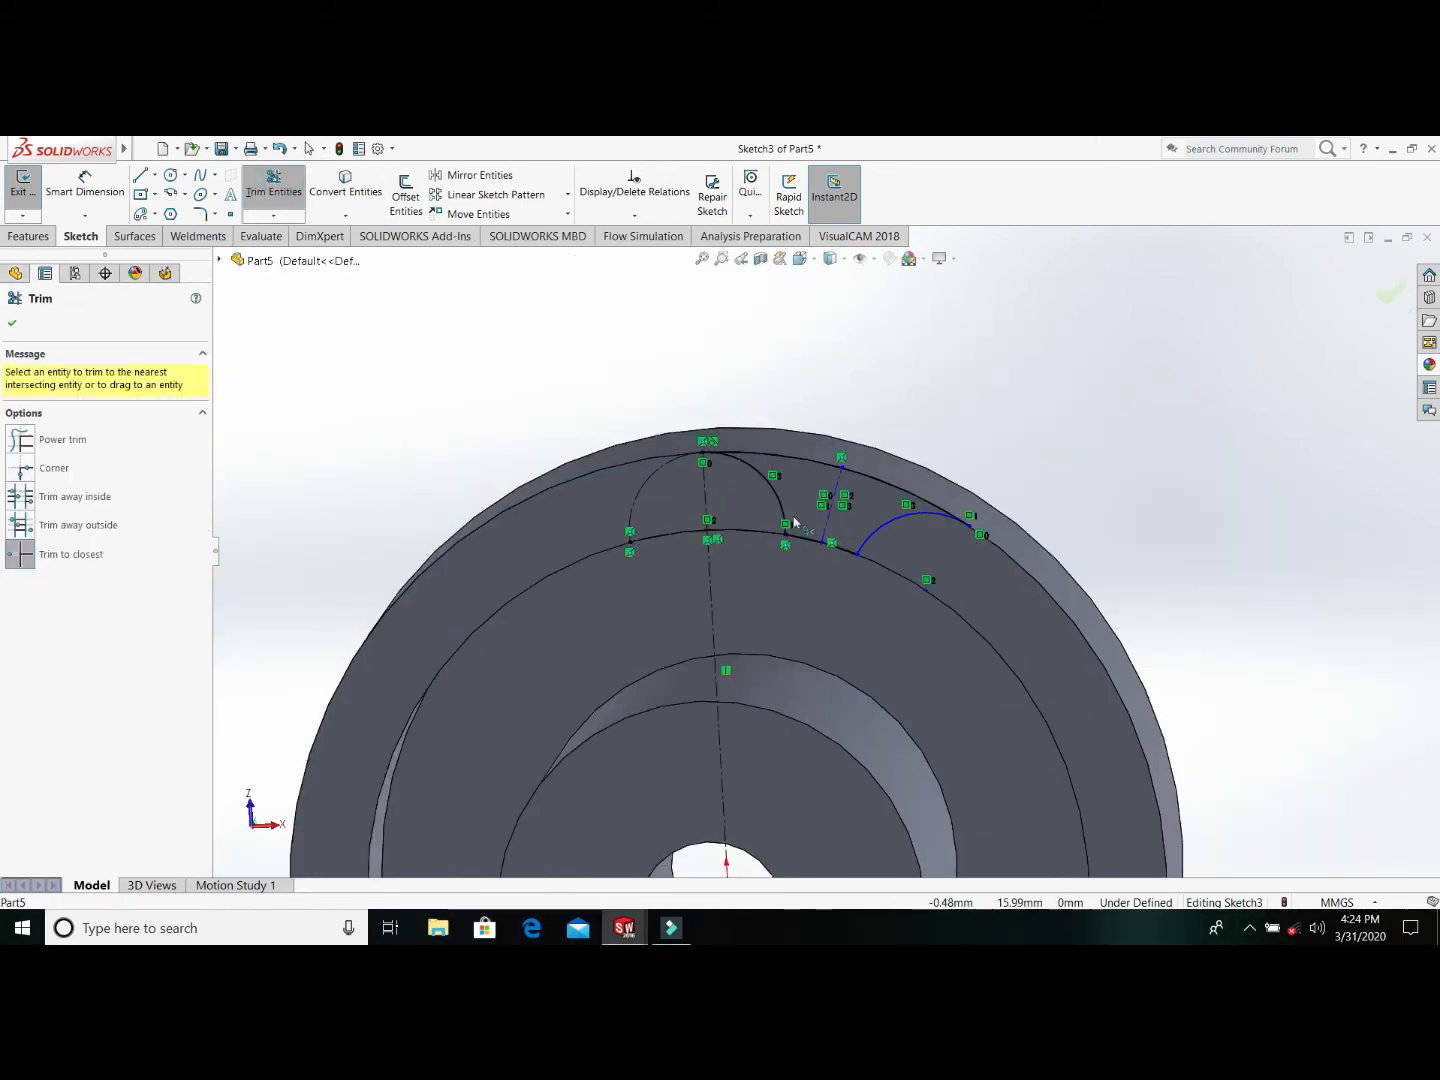
key("Escape")
left_click(890, 521)
left_click(823, 358)
Step: Cut-extrude the closed region between the two rim arcs Through All
left_click(29, 237)
left_click(259, 195)
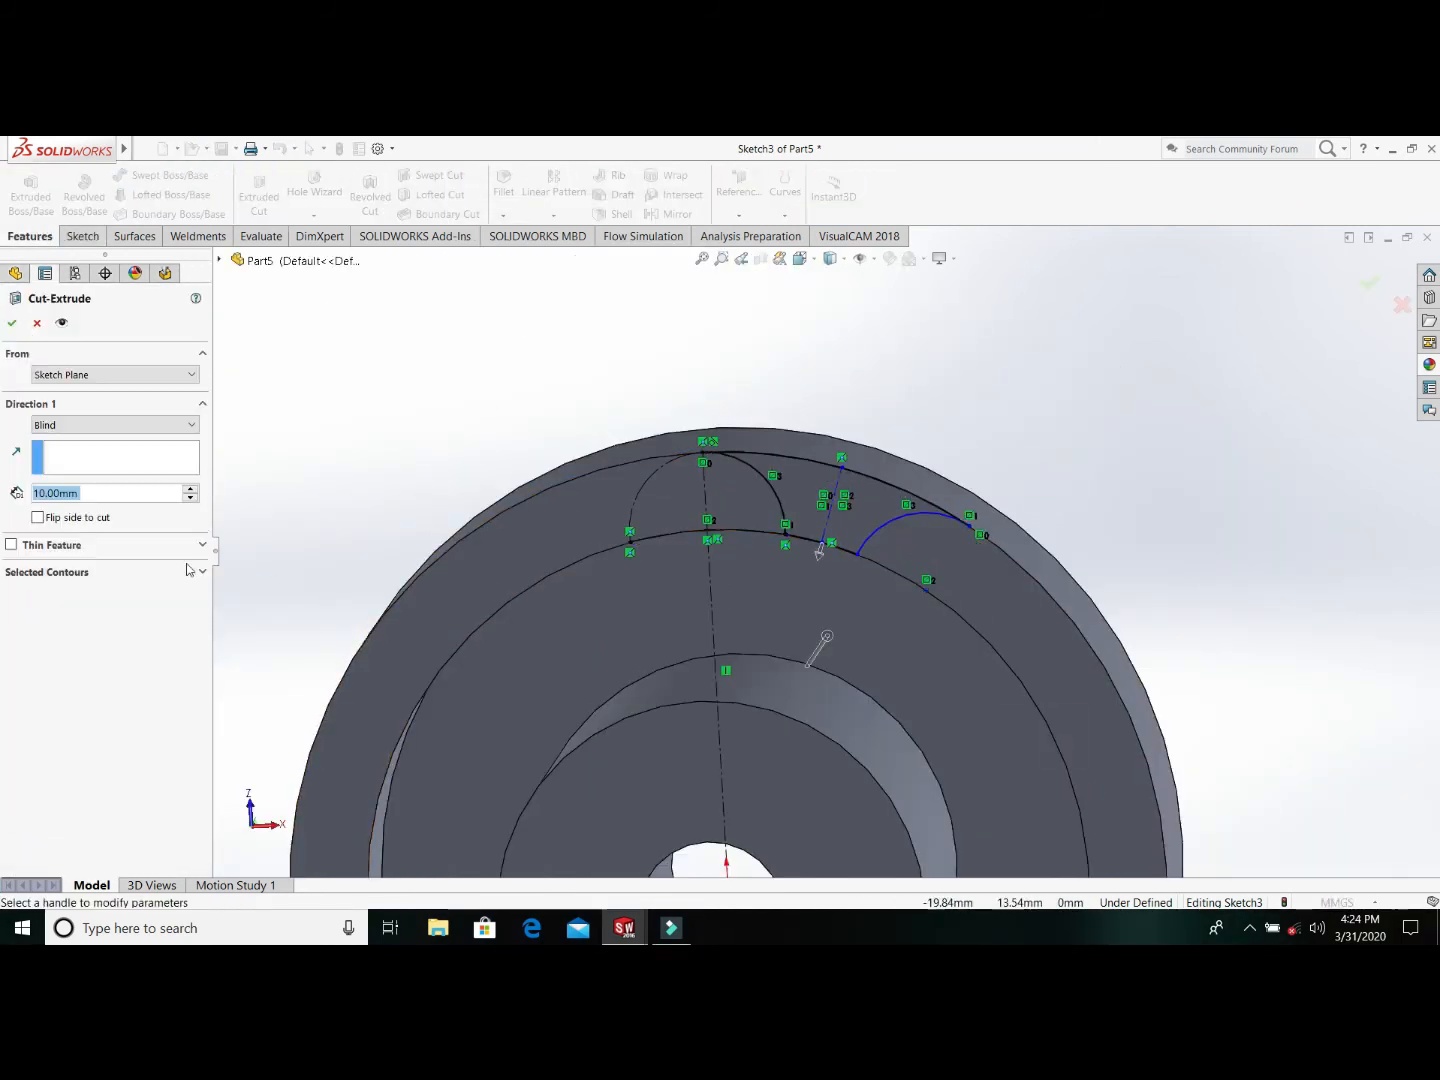
left_click(200, 574)
left_click(815, 489)
scroll(815, 489, "up", 2)
middle_click_drag(815, 489, 560, 515)
left_click(115, 425)
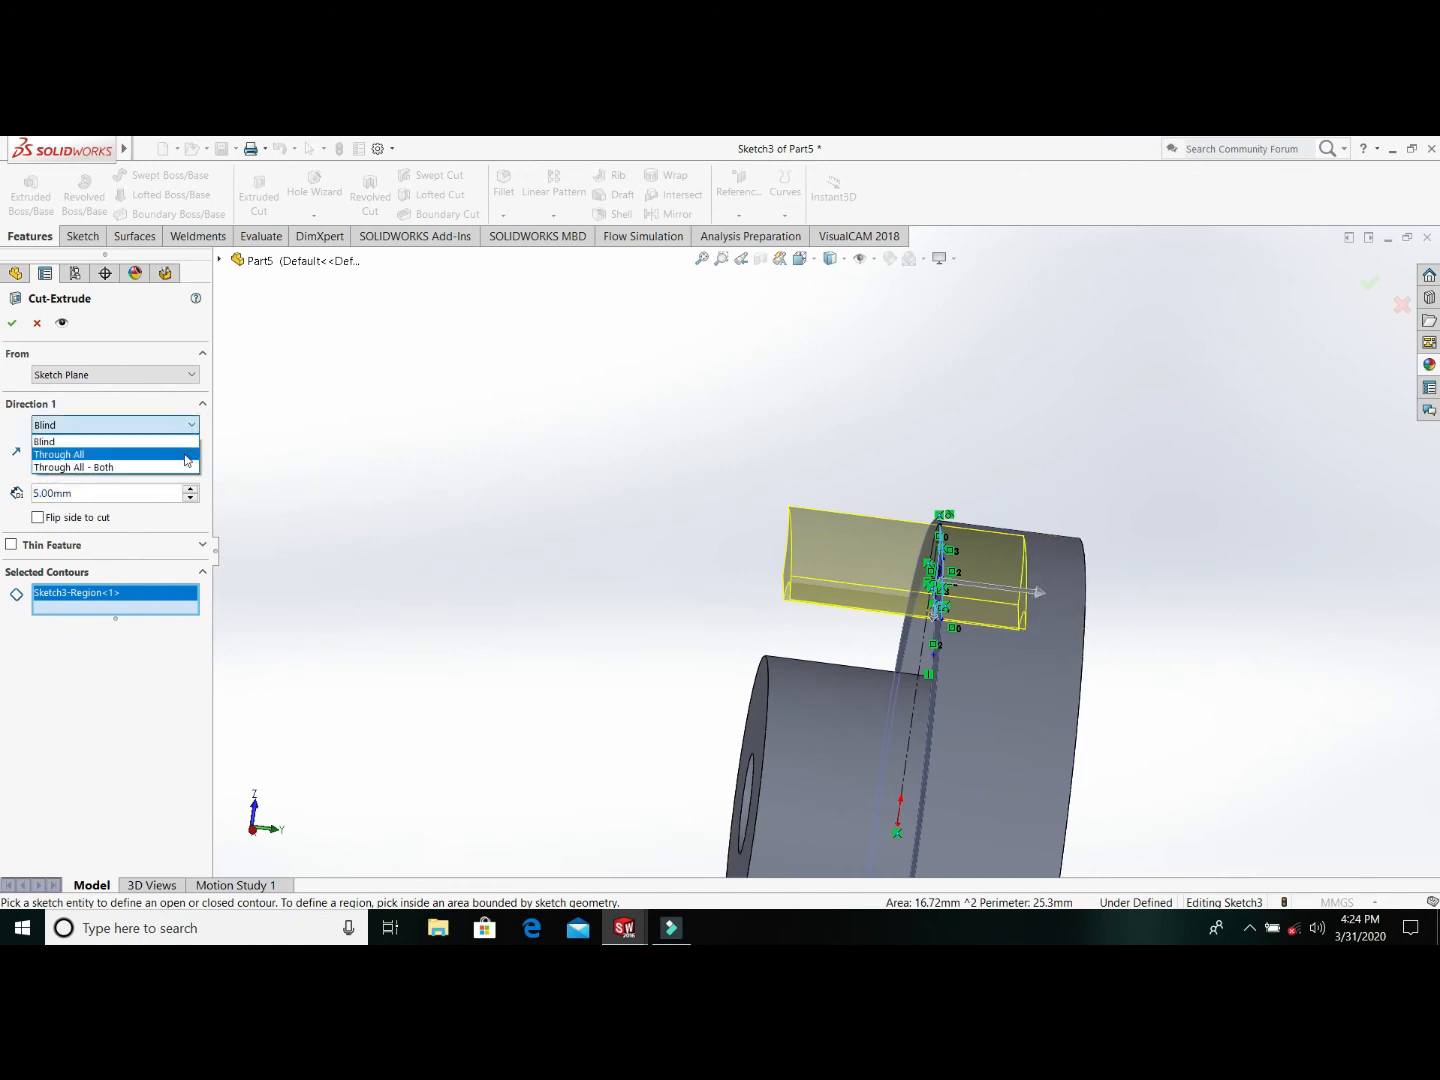
left_click(60, 452)
left_click(618, 447)
scroll(618, 447, "up", 3)
mouse_move(950, 580)
middle_mouse_down()
mouse_move(1026, 543)
mouse_move(990, 552)
middle_mouse_up()
Step: Circular-pattern only the rim cut around the hub's circular edge with 10 equally spaced instances over 360 degrees
left_click(72, 625)
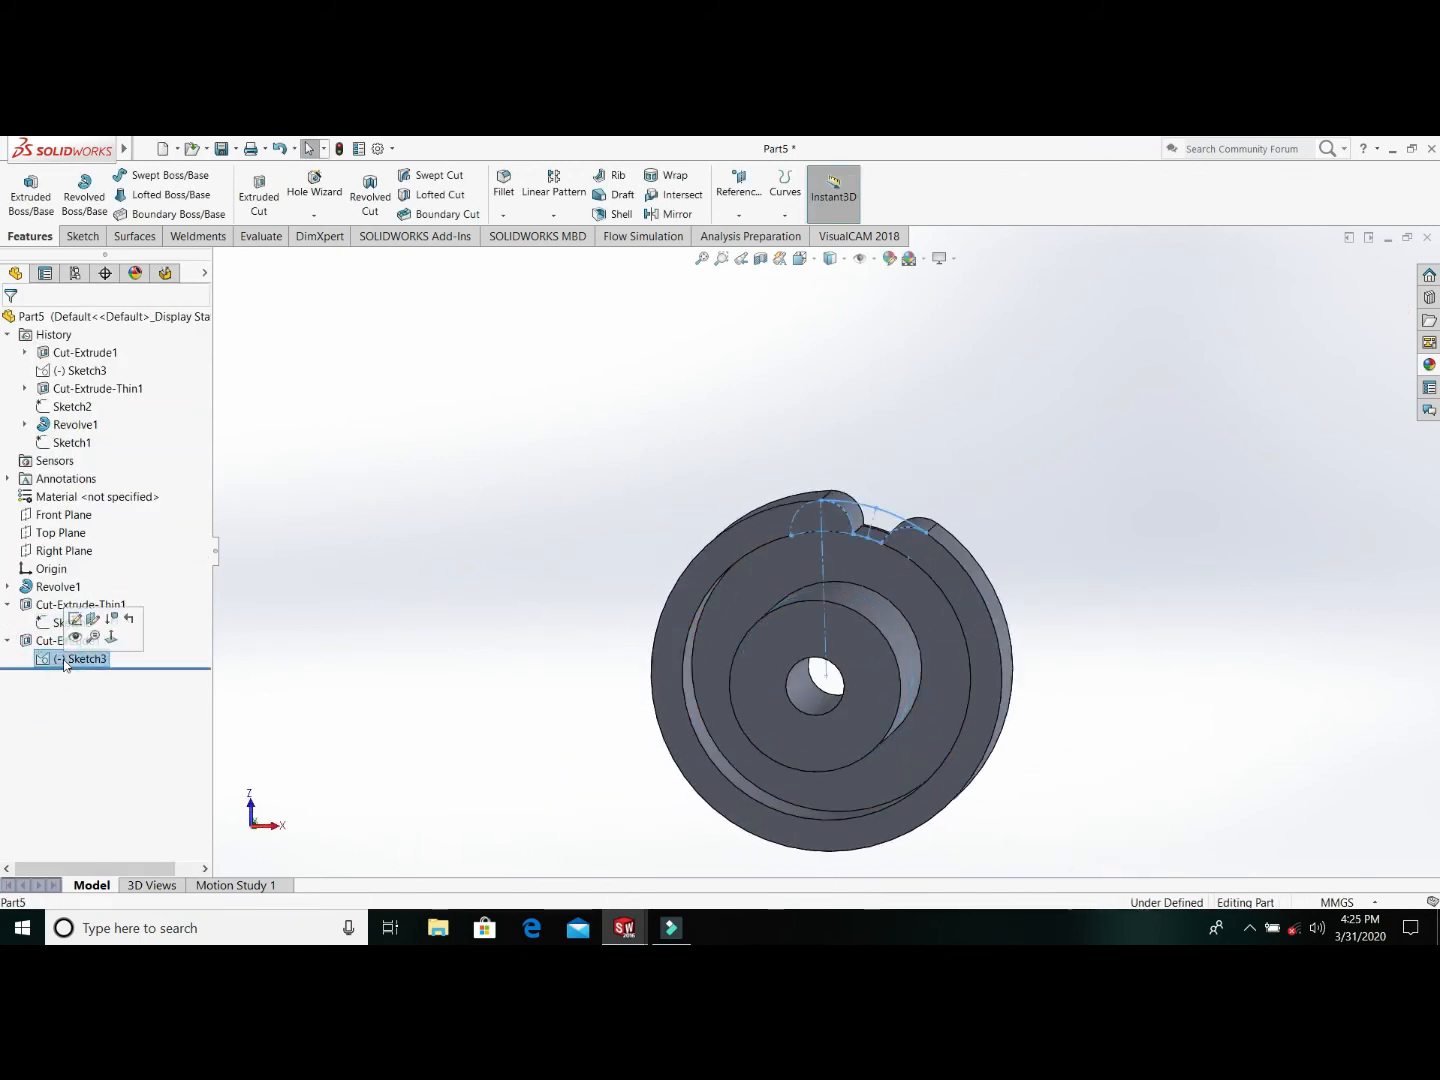
left_click(341, 494)
mouse_move(800, 480)
middle_mouse_down()
mouse_move(590, 500)
mouse_move(830, 520)
middle_mouse_up()
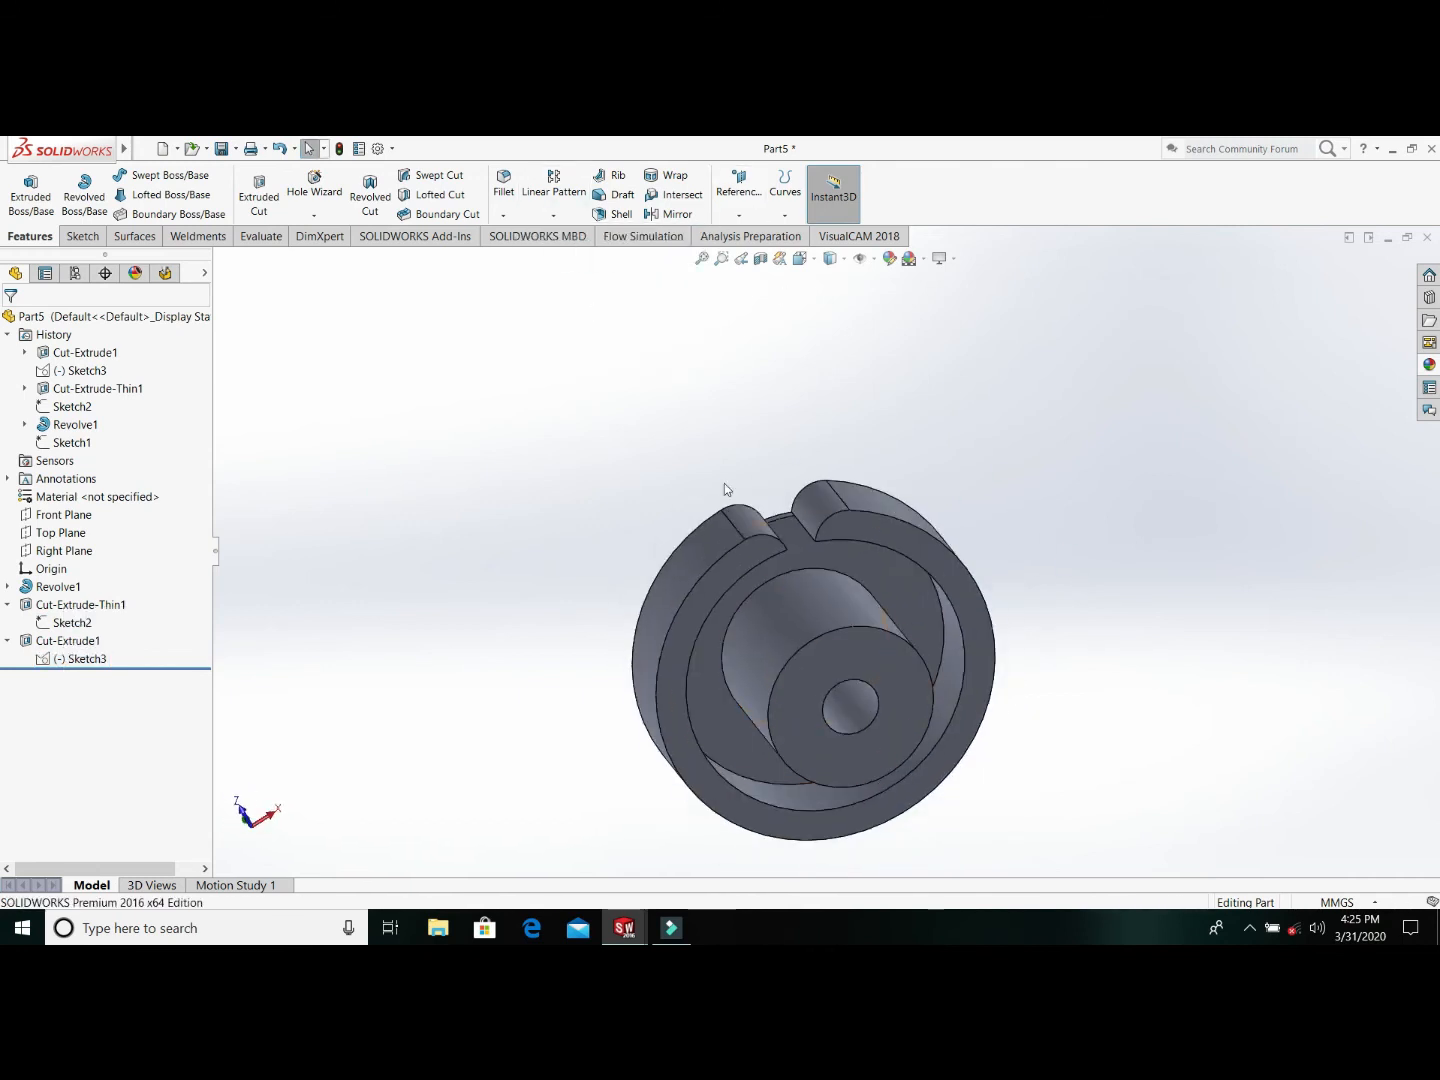
left_click(553, 215)
left_click(572, 252)
left_click(810, 697)
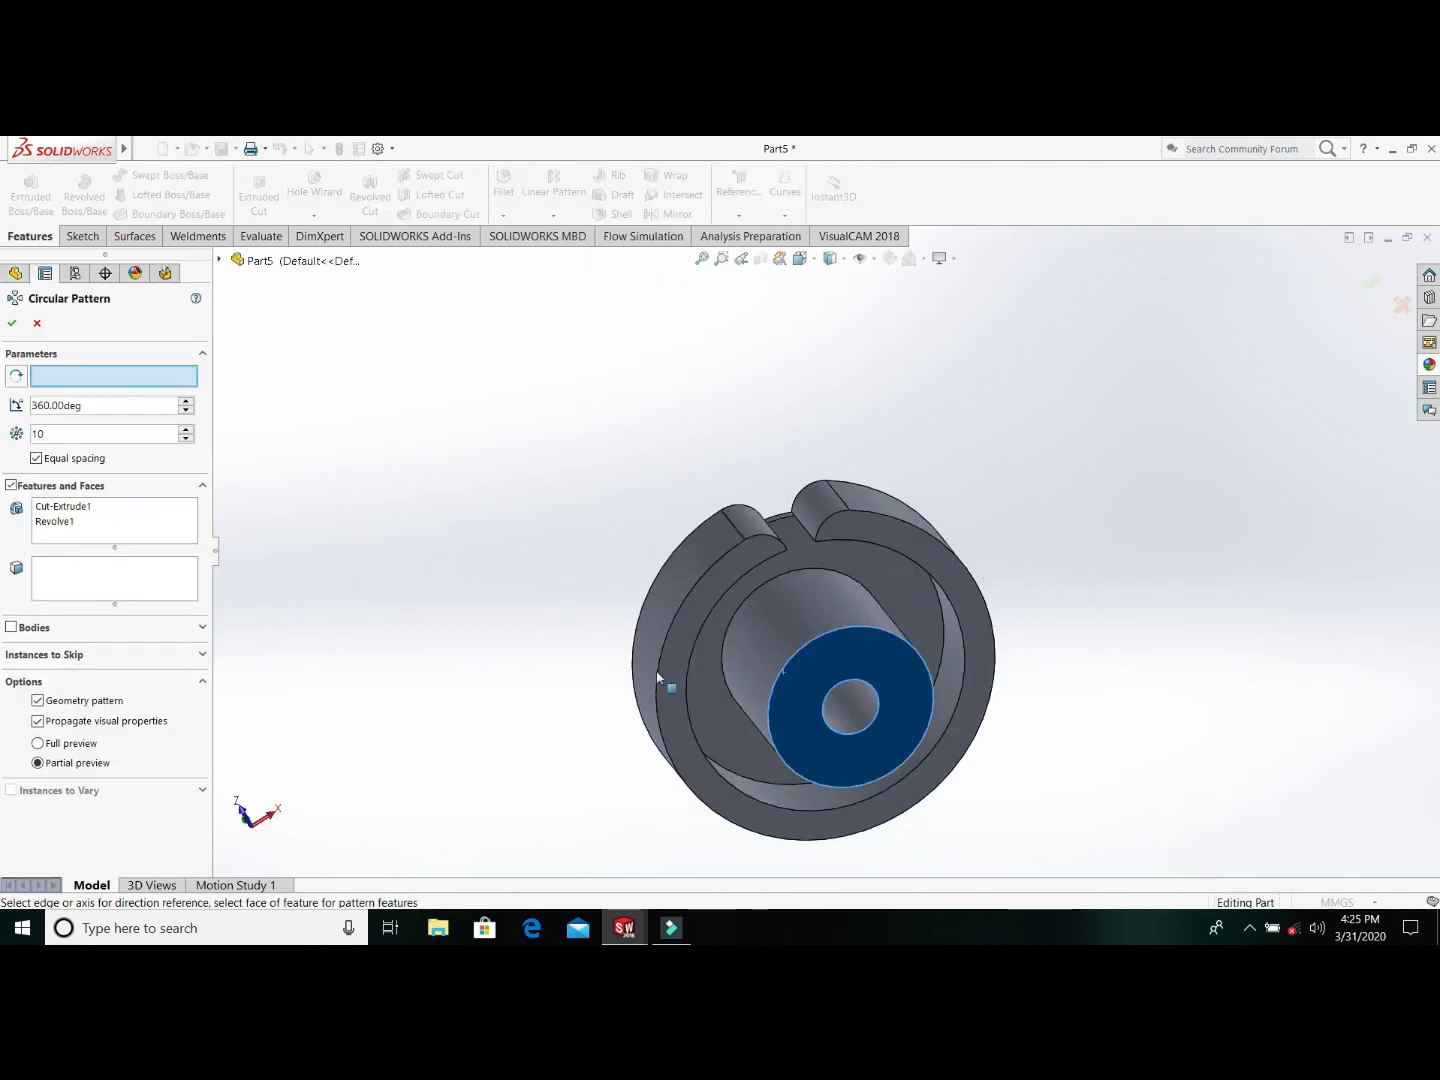
left_click(785, 666)
type("7")
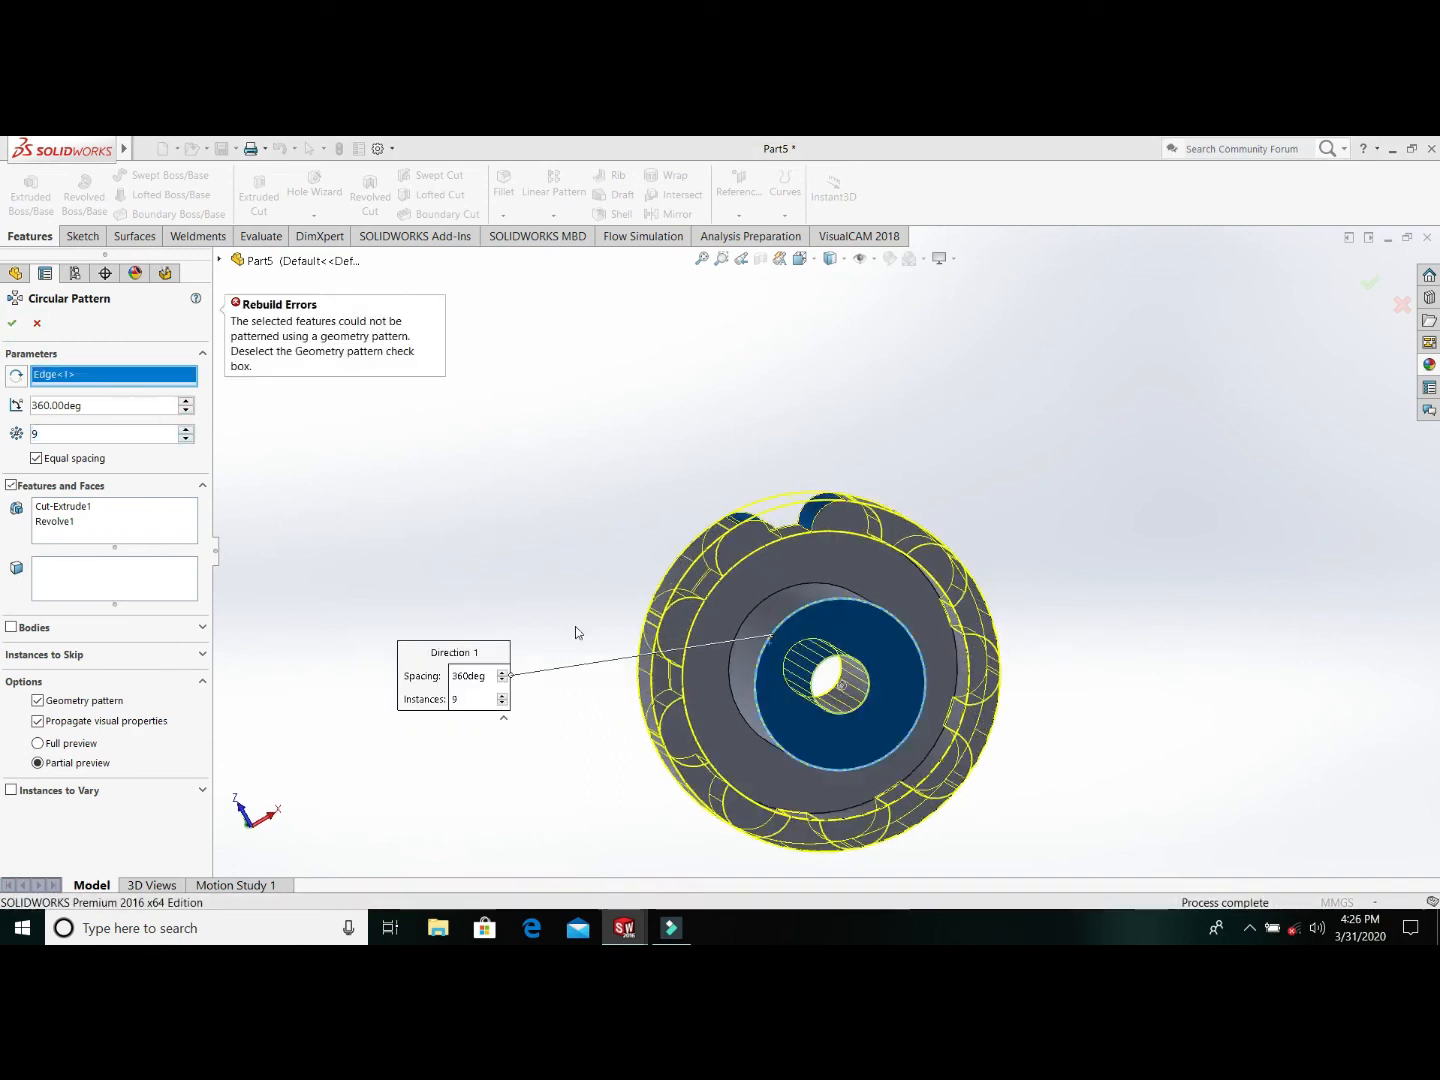
middle_click_drag(575, 626, 68, 527)
left_click(146, 557)
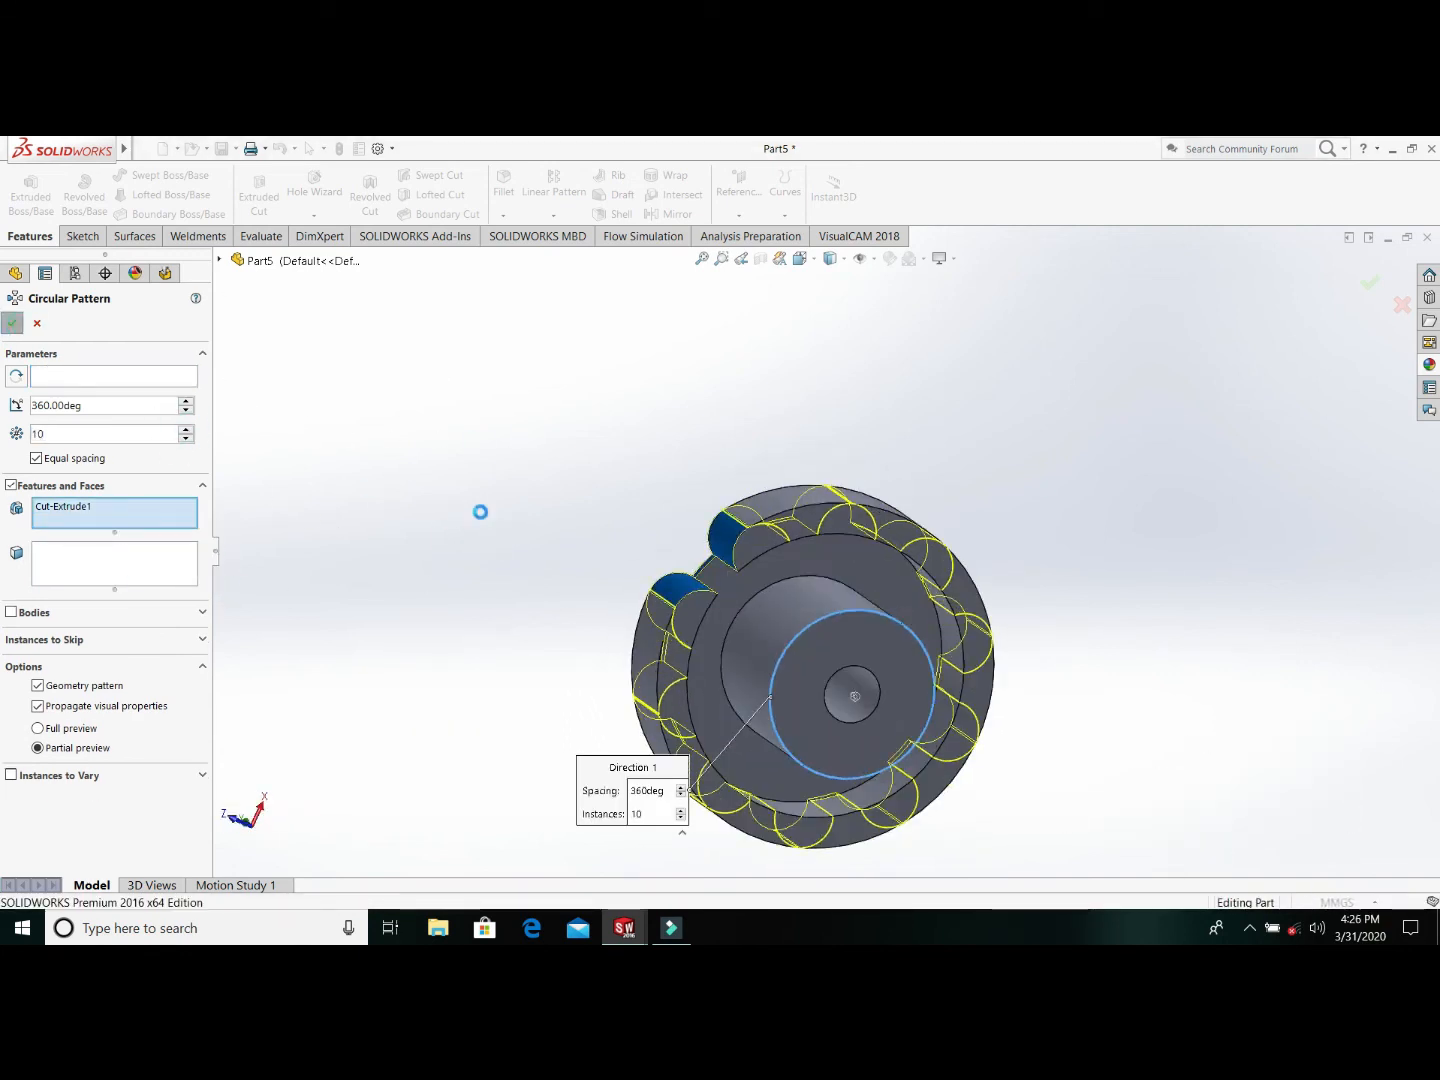
Step: Sketch a circle centred on the origin on the disc's face and set its diameter to 33 mm
left_click(850, 540)
left_click(885, 500)
mouse_move(882, 622)
middle_mouse_down()
mouse_move(987, 633)
mouse_move(914, 668)
middle_mouse_up()
mouse_move(922, 739)
right_mouse_down()
mouse_move(922, 668)
mouse_move(930, 690)
right_mouse_up()
left_click(806, 672)
left_click(806, 515)
right_click_drag(806, 530, 806, 475)
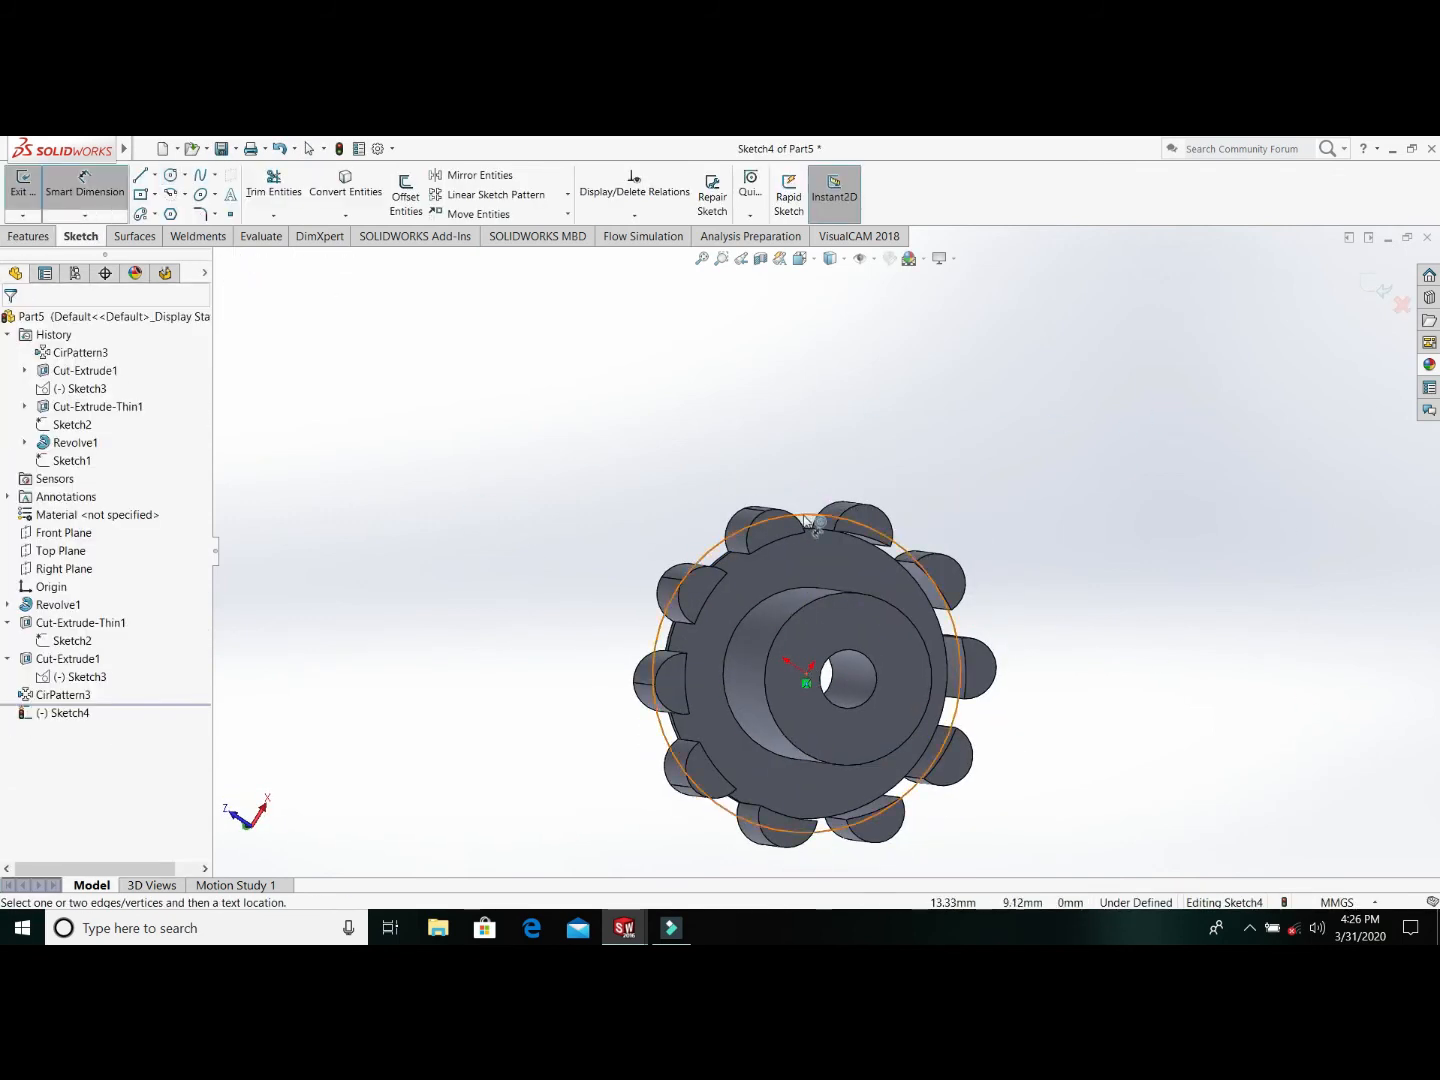
left_click(804, 517)
left_click(1118, 674)
type("33")
key("Return")
Step: Extrude the 33 mm circle Up To Surface to the disc's flat back face, with an Offset start condition
middle_click_drag(940, 690, 1090, 690)
left_click(28, 237)
left_click(30, 196)
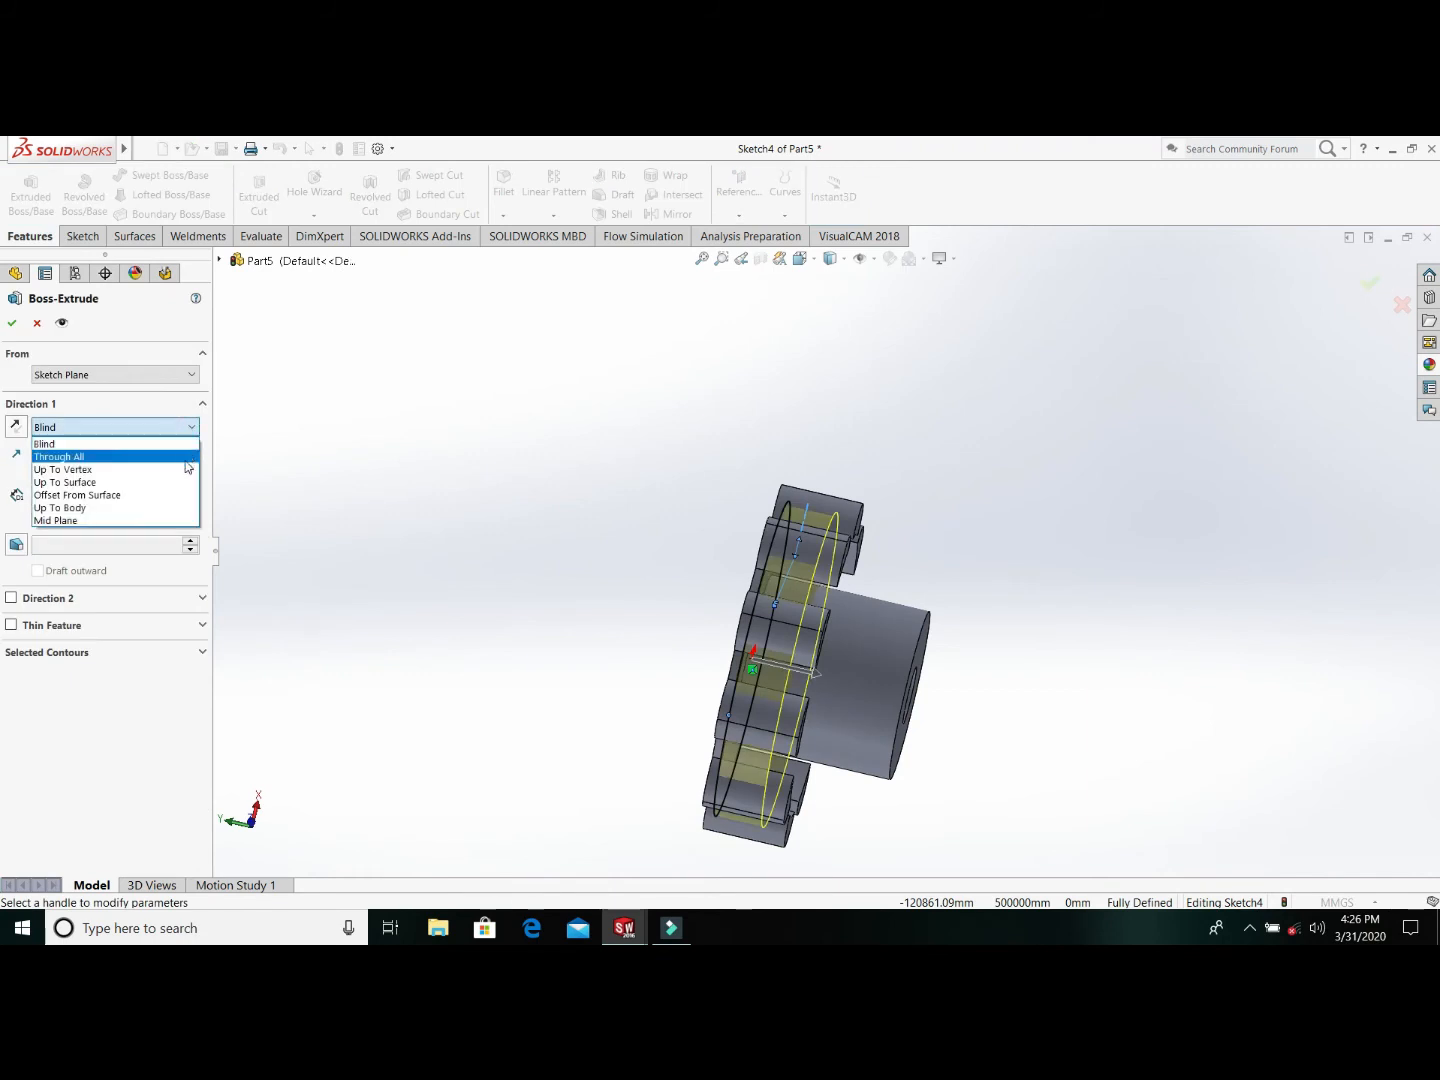
left_click(150, 482)
left_click(765, 659)
left_click(115, 376)
left_click(166, 434)
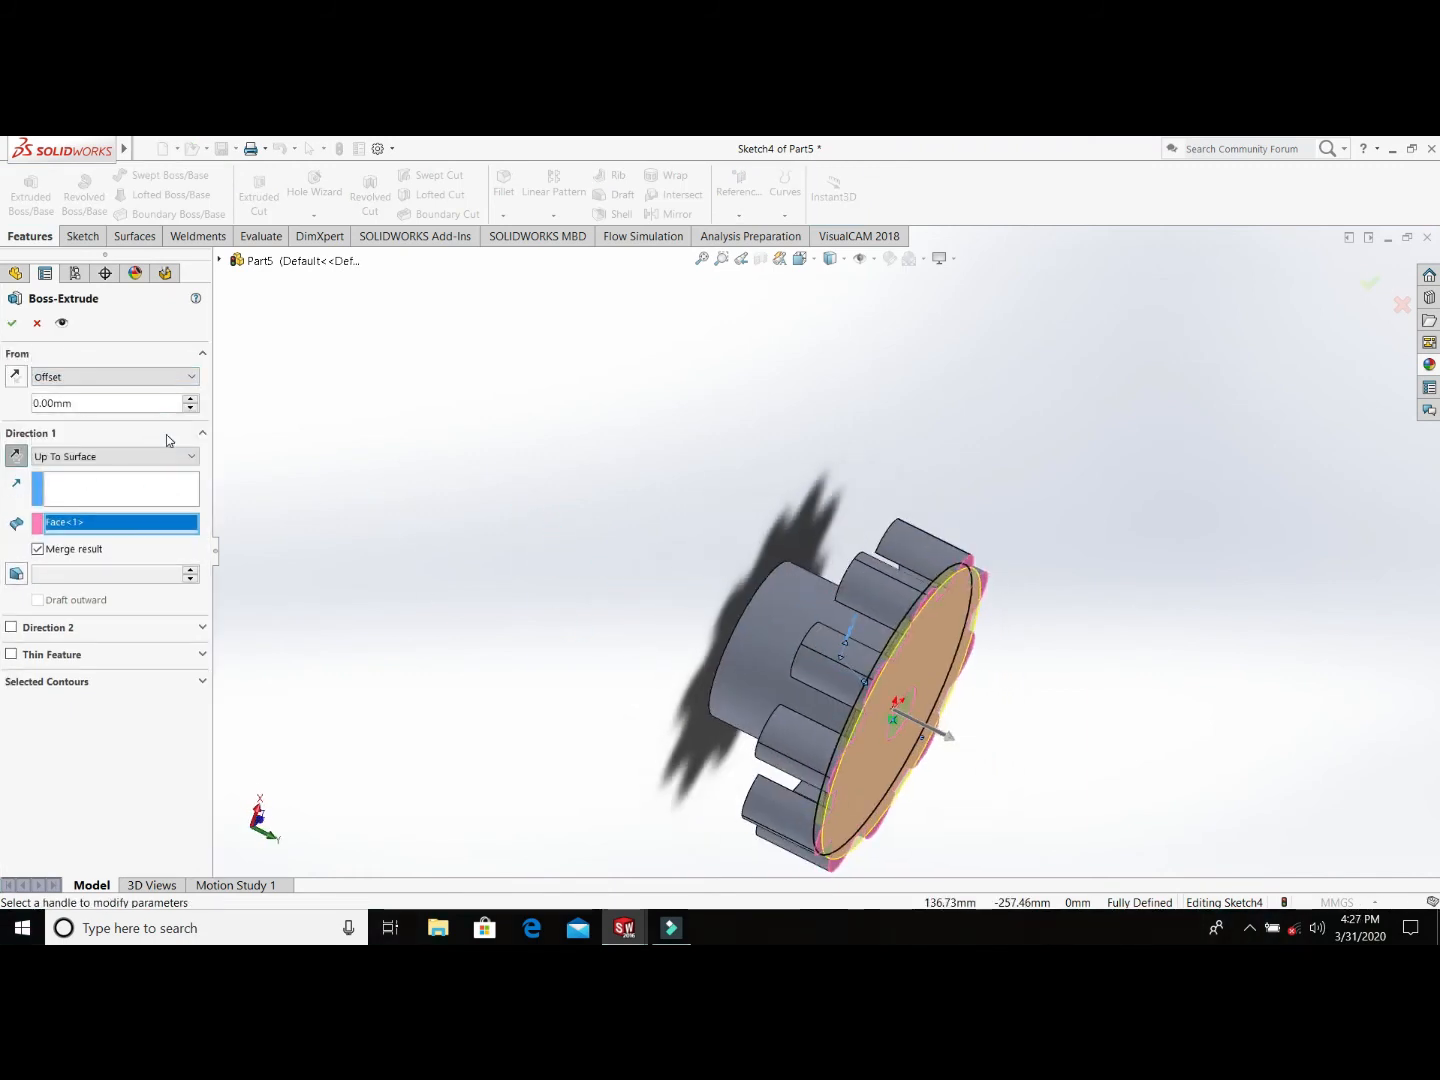
middle_click_drag(580, 490, 633, 540)
Step: Apply a black colour appearance to the whole part
left_click(141, 712)
left_click(148, 705)
left_click(16, 323)
Step: Save the part as KNOB in the BURNER UNIT folder
key("ctrl+s")
type("SKNO")
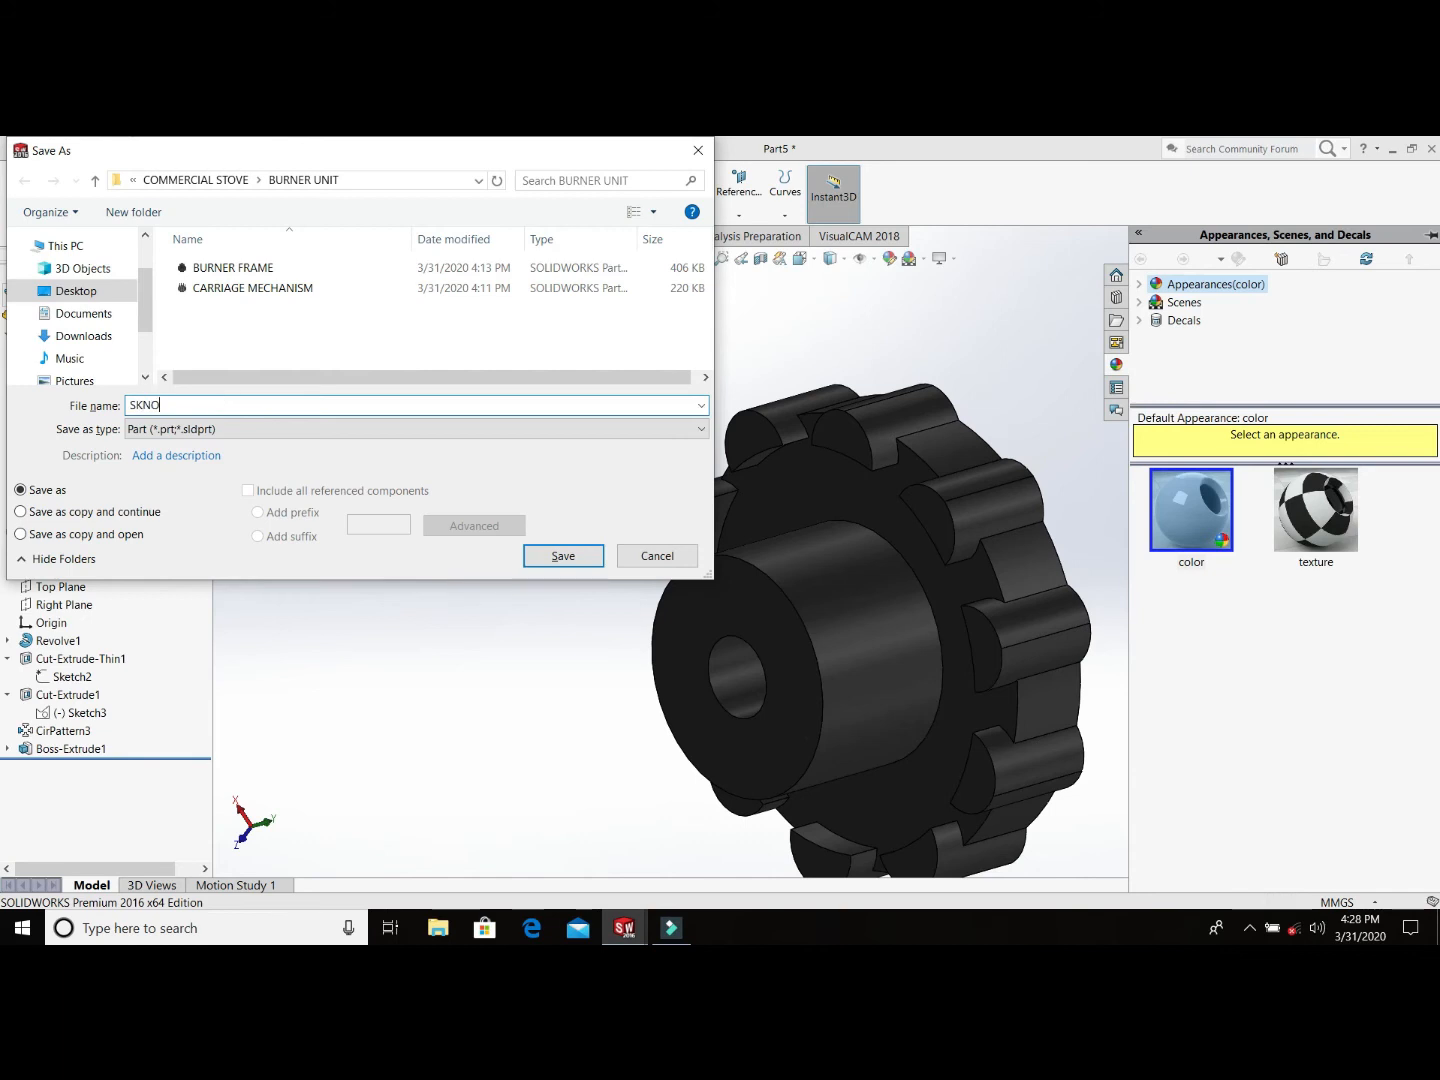
key("Return")
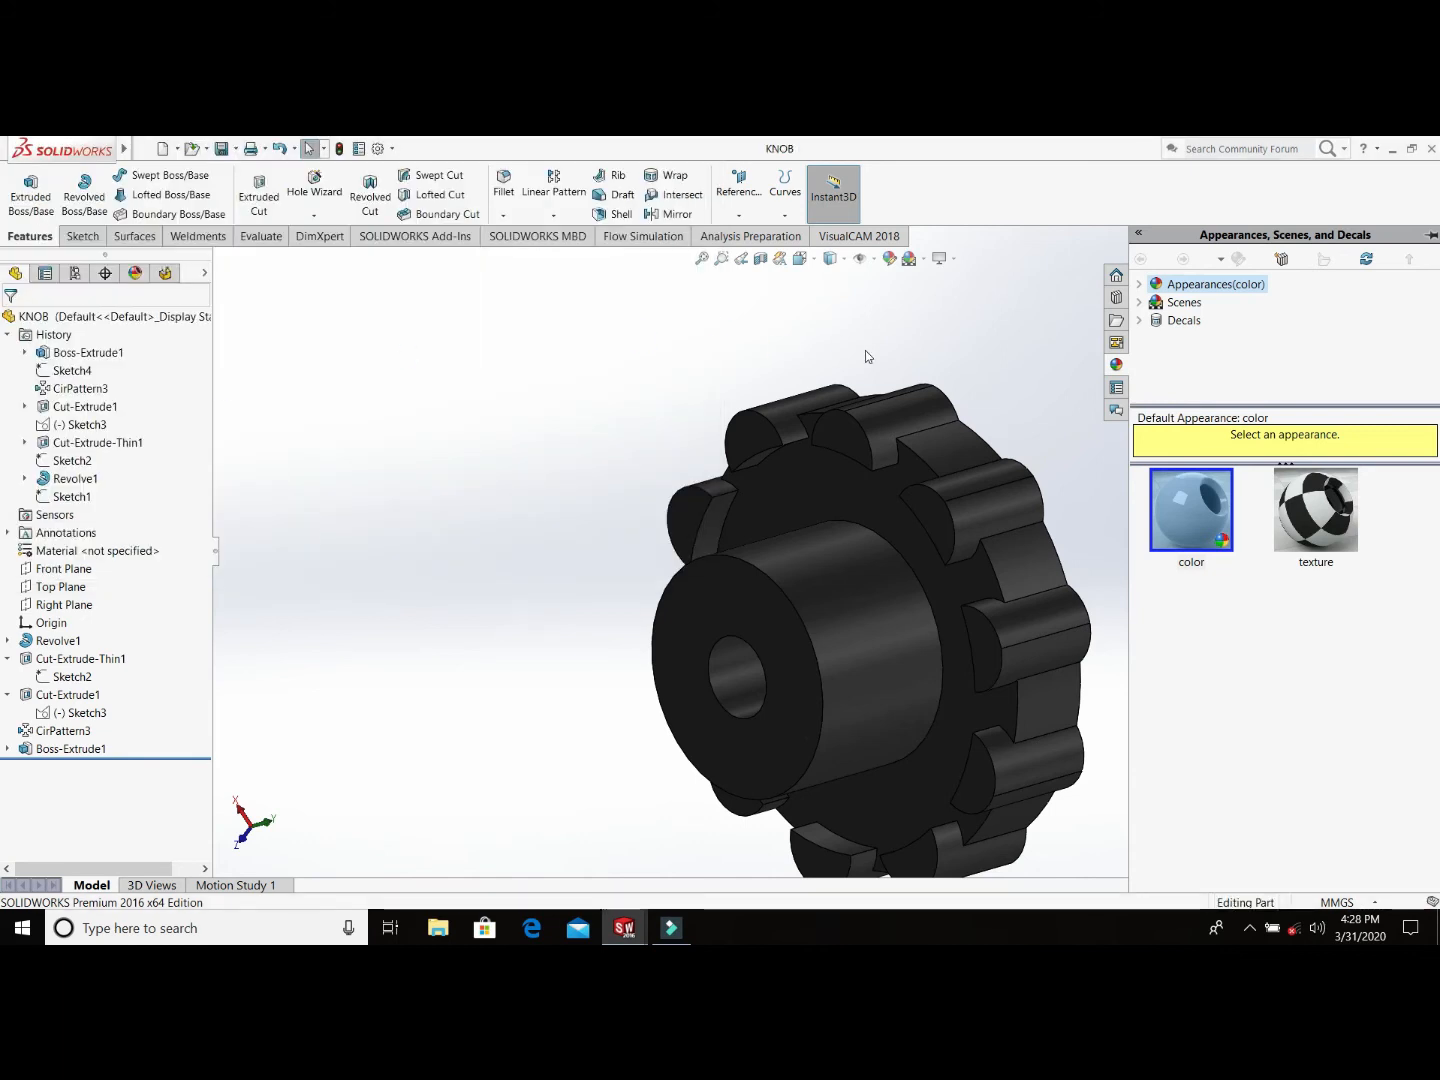
Step: Start a new part and sketch a 6 mm diameter circle centred on the origin on the Right Plane
key("ctrl+n")
key("Return")
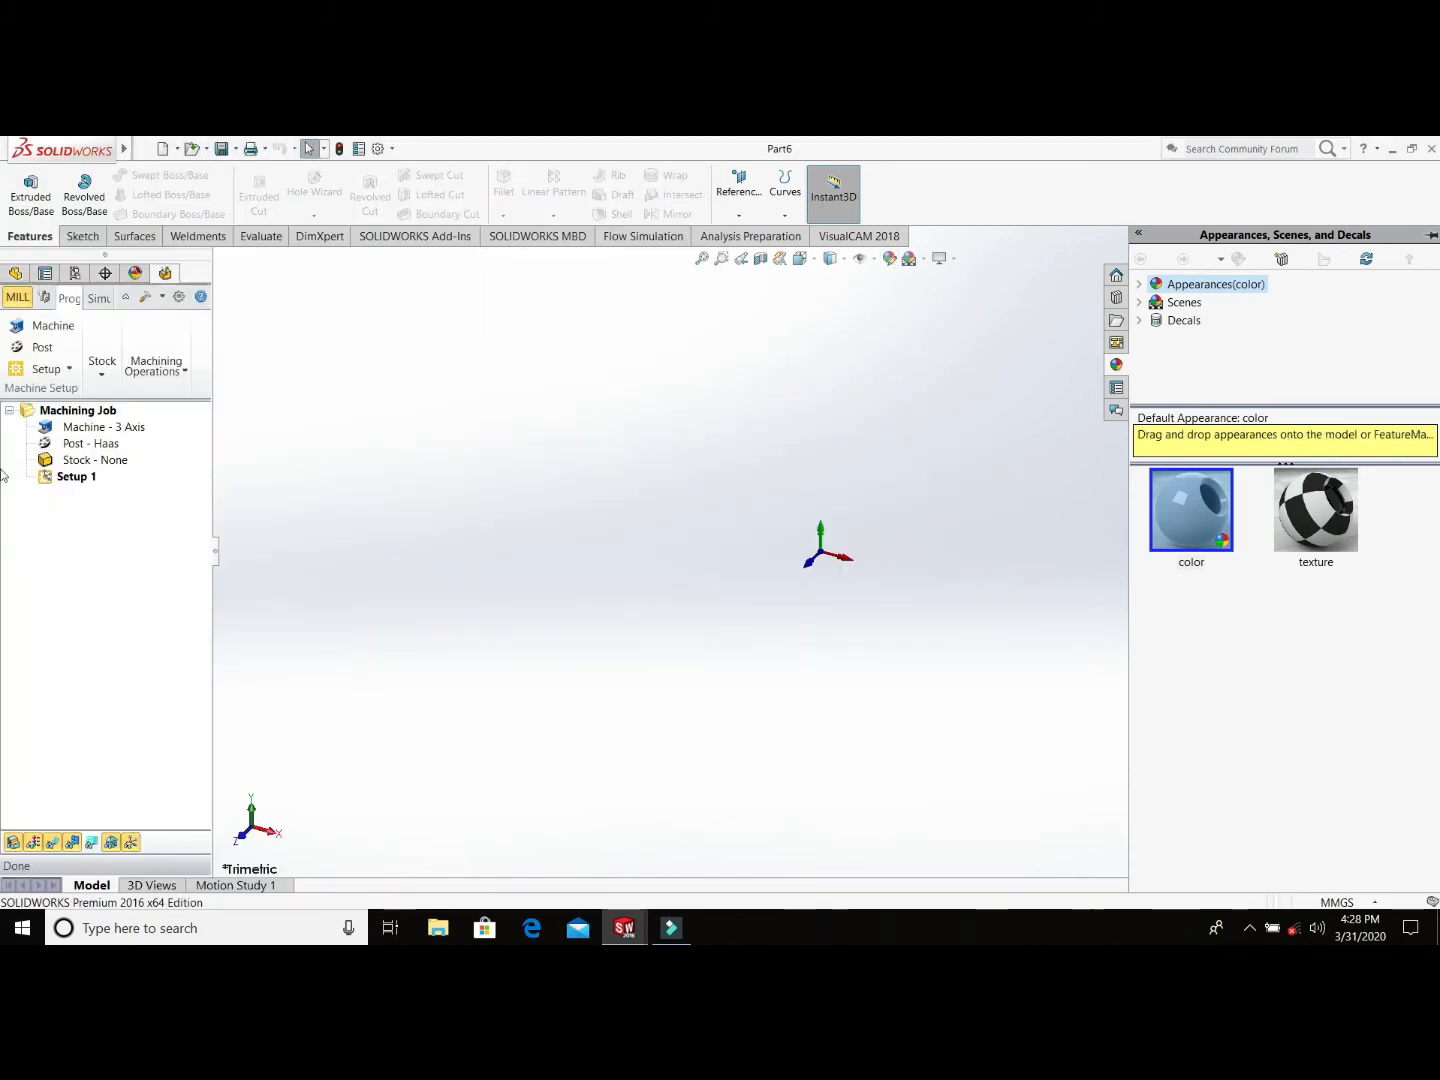
left_click(87, 425)
left_click(171, 175)
left_click(826, 551)
left_click(878, 606)
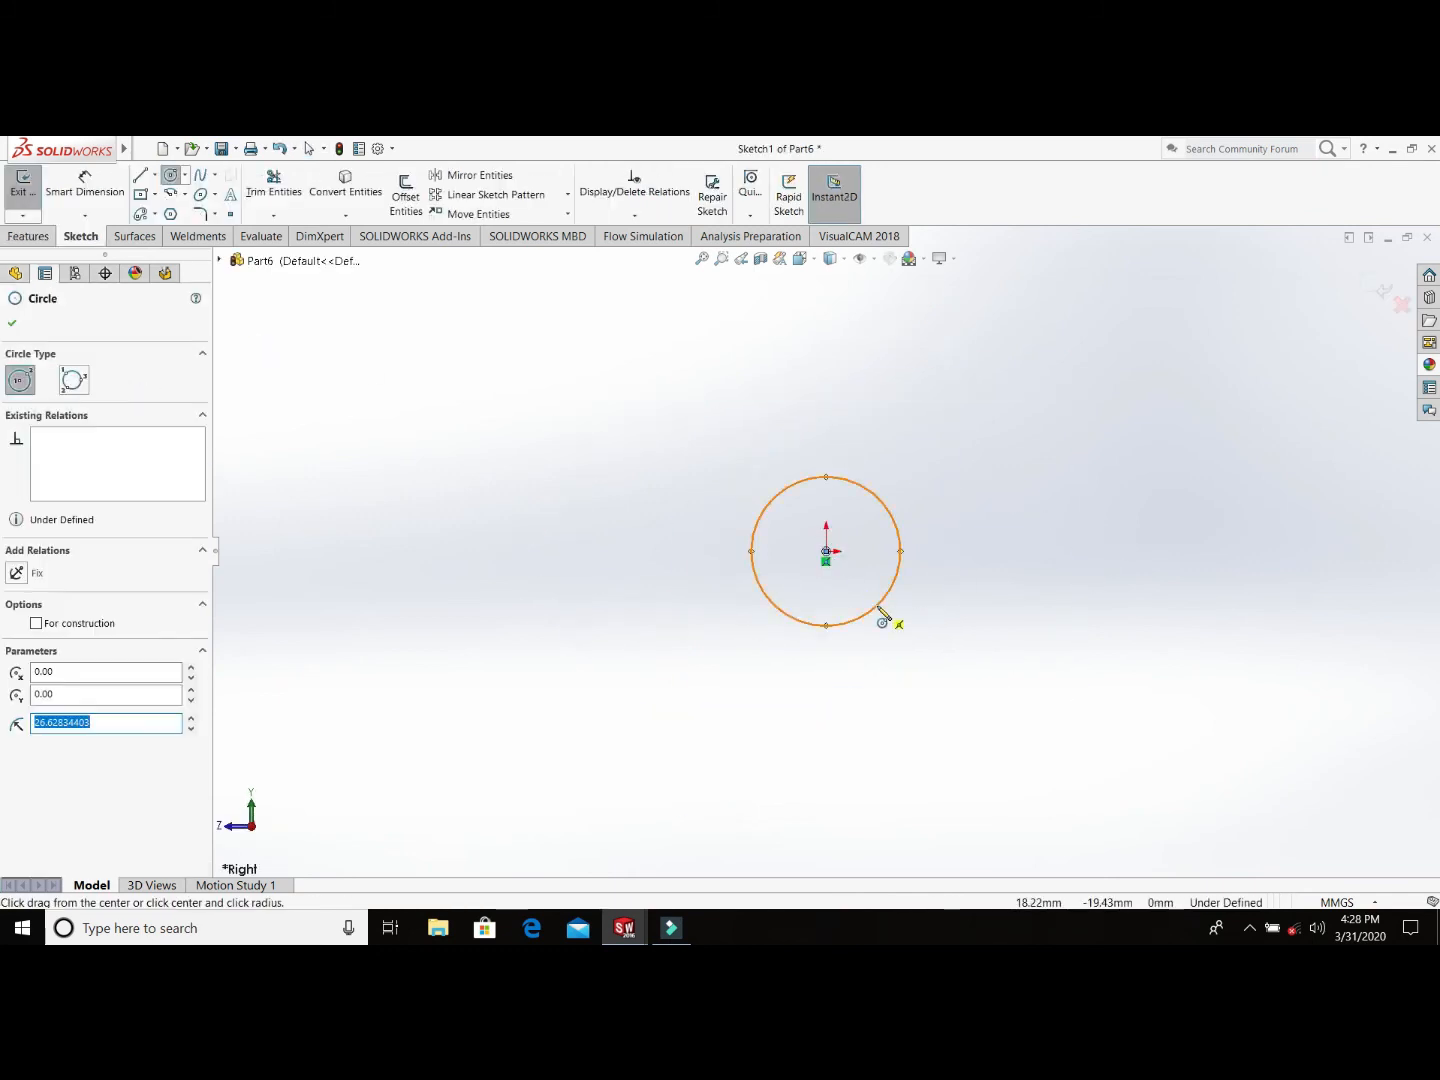
left_click(85, 188)
left_click(867, 614)
left_click(1060, 750)
type("6")
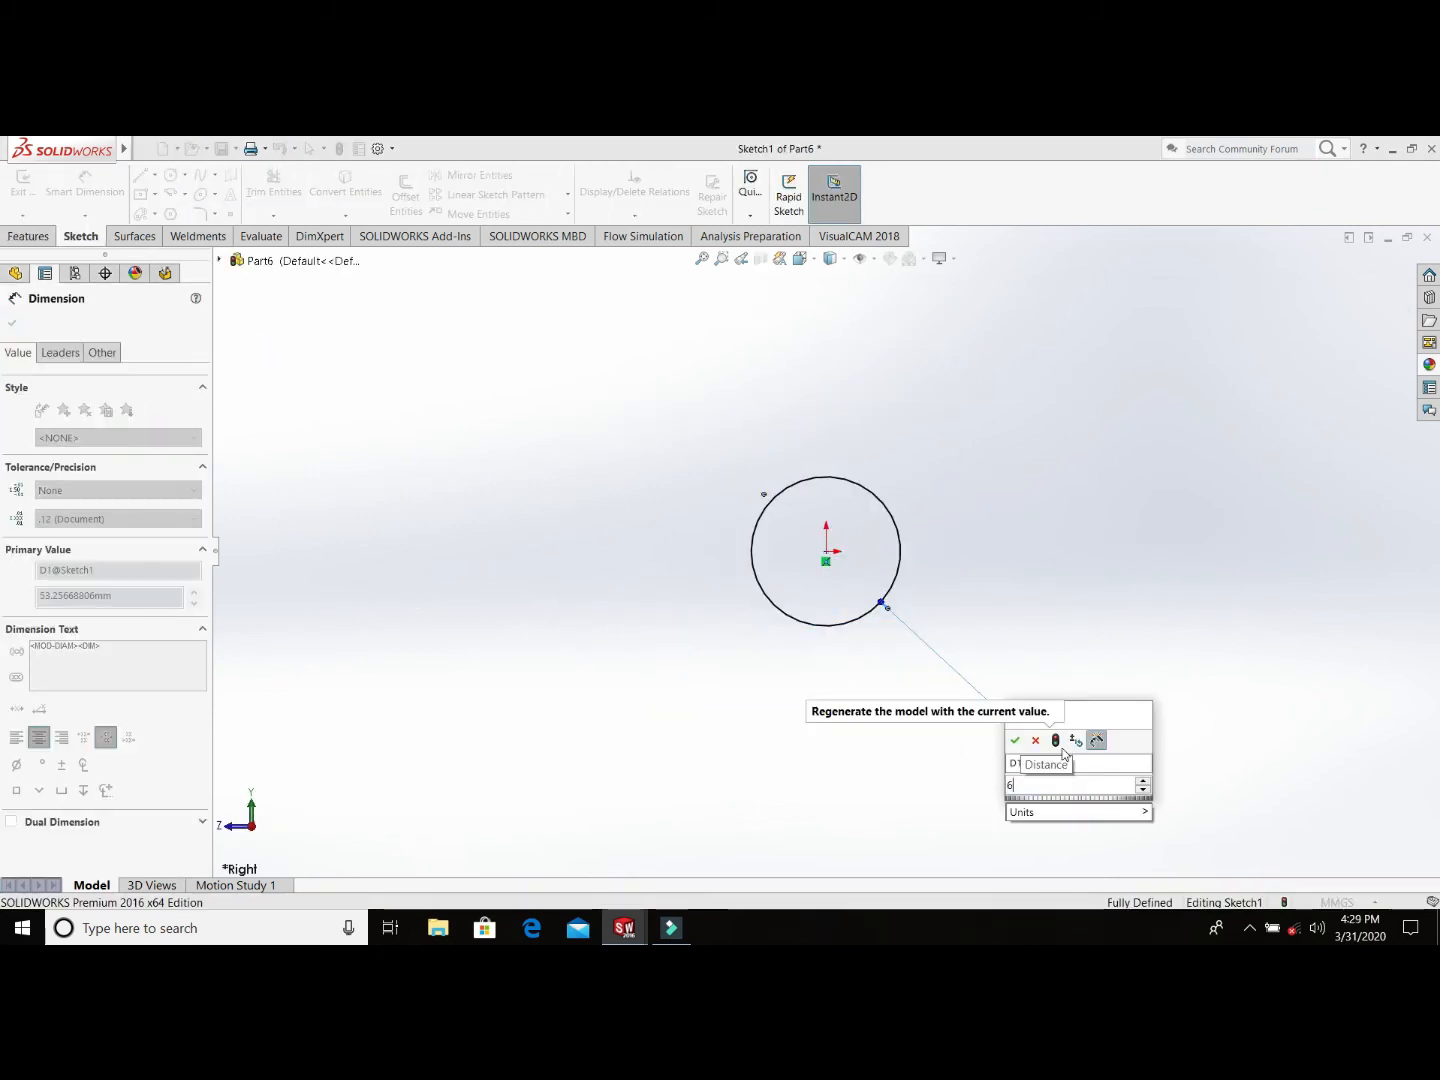
key("Return")
Step: Extrude the 6 mm circle 110 mm into a shaft
left_click(32, 236)
left_click(31, 195)
type("110")
key("Return")
scroll(826, 562, "up", 8)
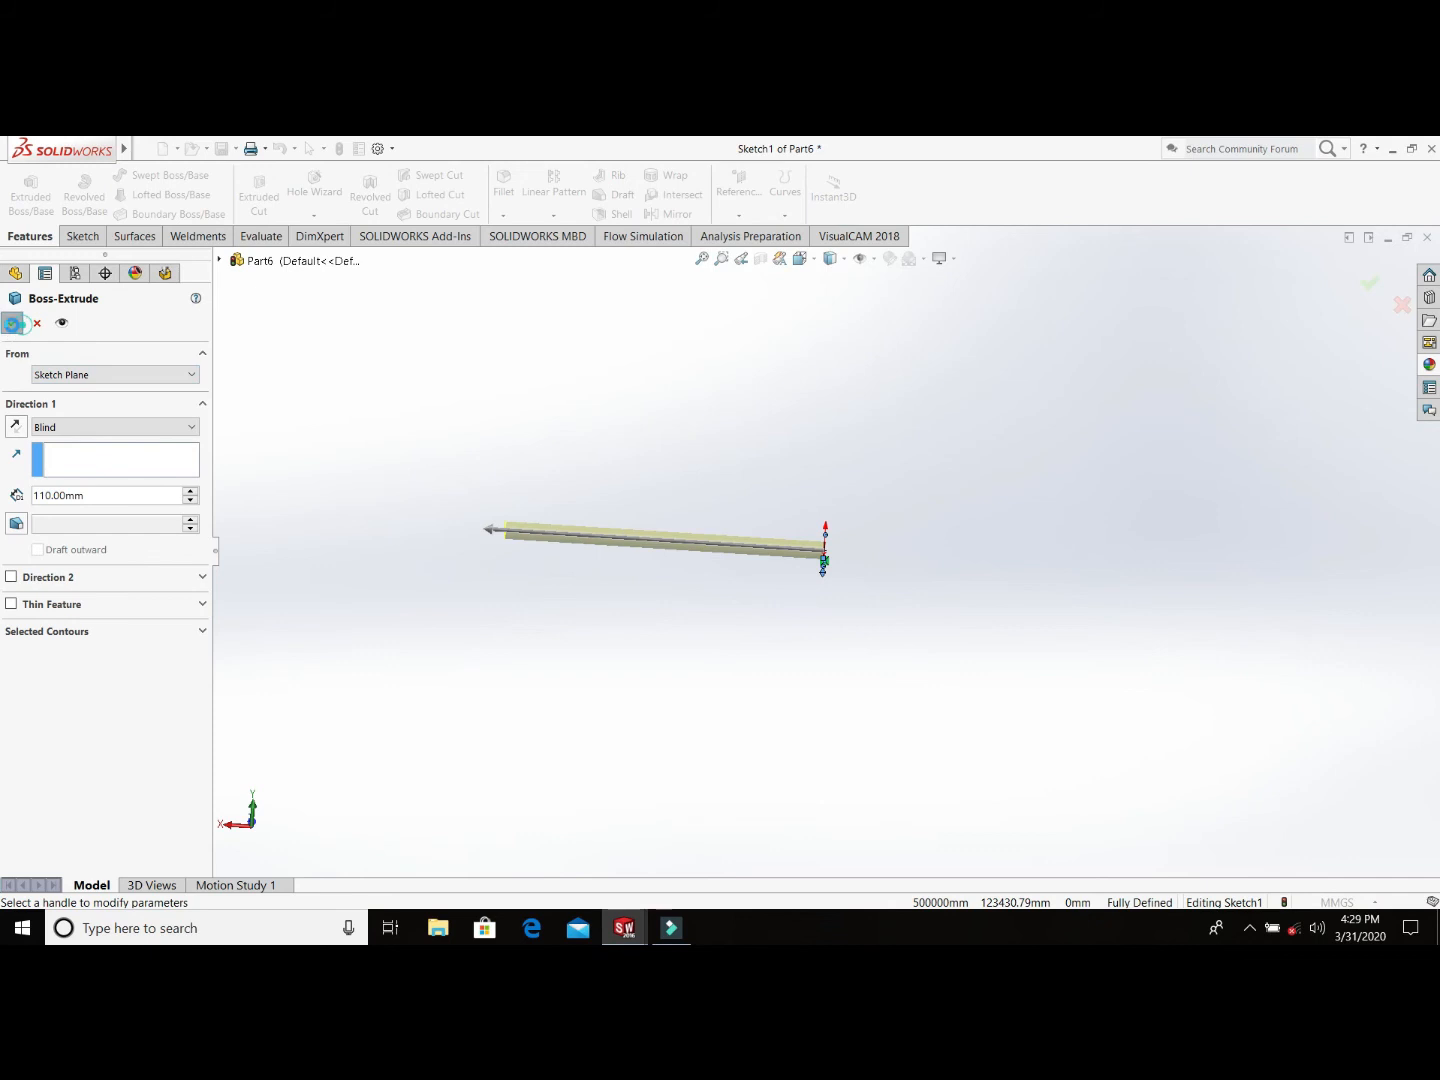
left_click(12, 323)
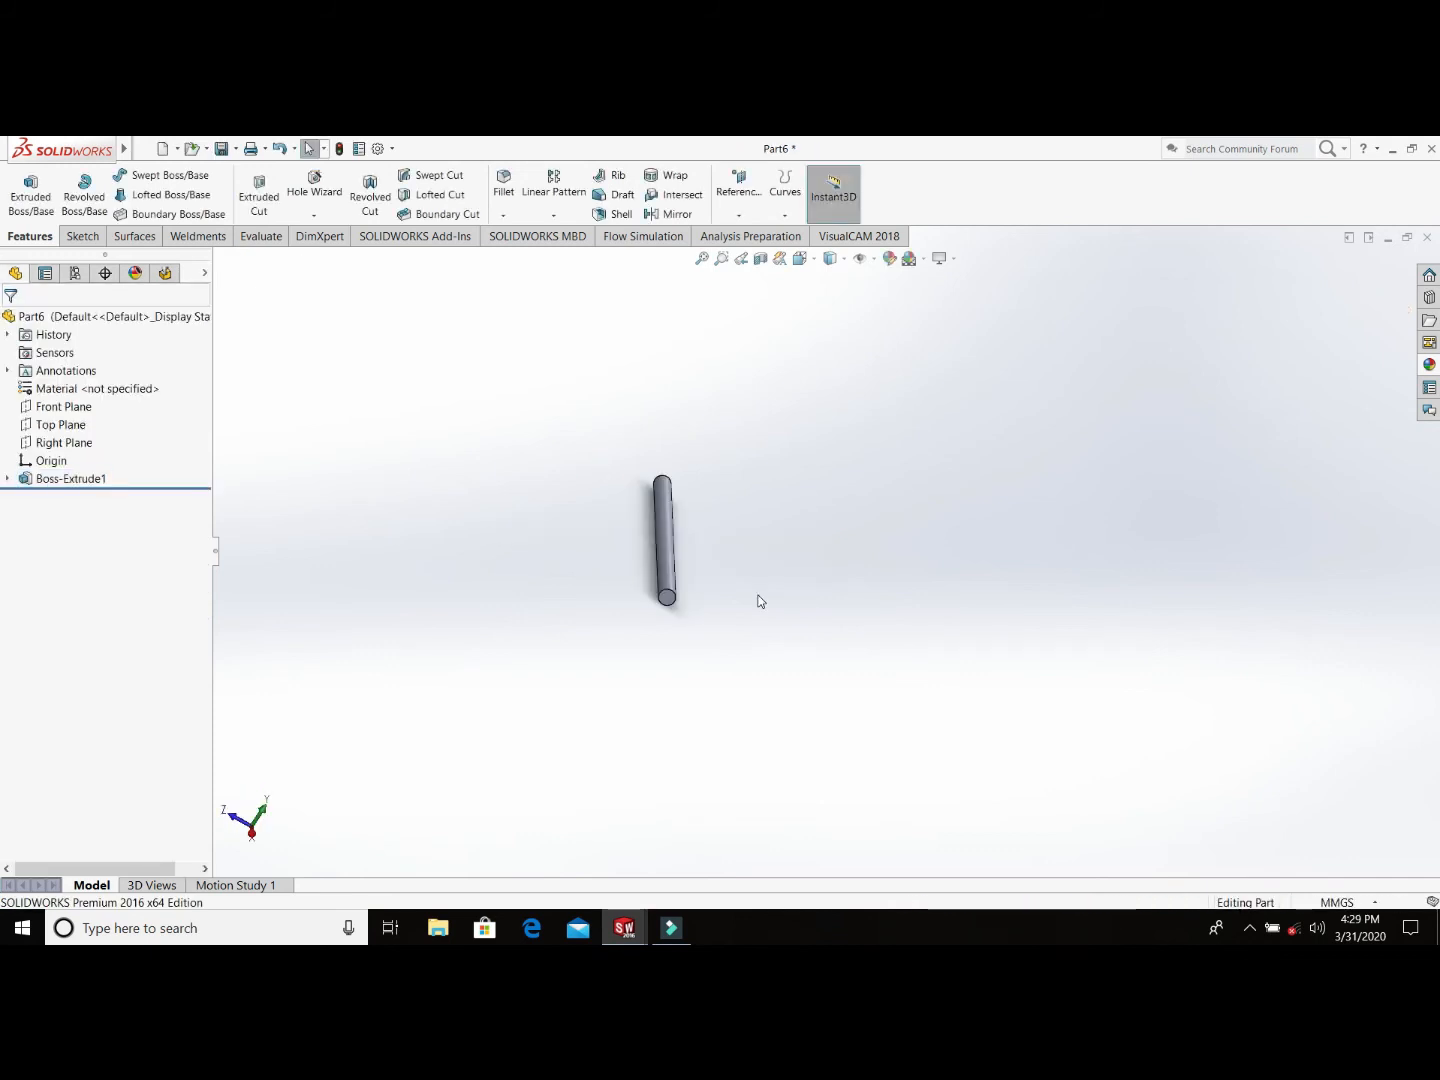
Step: Sketch a 10 mm diameter circle concentric with the shaft on its end face
middle_click_drag(648, 510, 730, 512)
left_click(704, 562)
left_click(82, 236)
left_click(23, 188)
key("space")
left_click(561, 737)
left_click(171, 175)
left_click(85, 188)
left_click(943, 737)
left_click(1080, 820)
type("10")
key("Return")
Step: Extrude the 10 mm circle 0.5 mm back over the shaft to form an end flange
left_click(30, 236)
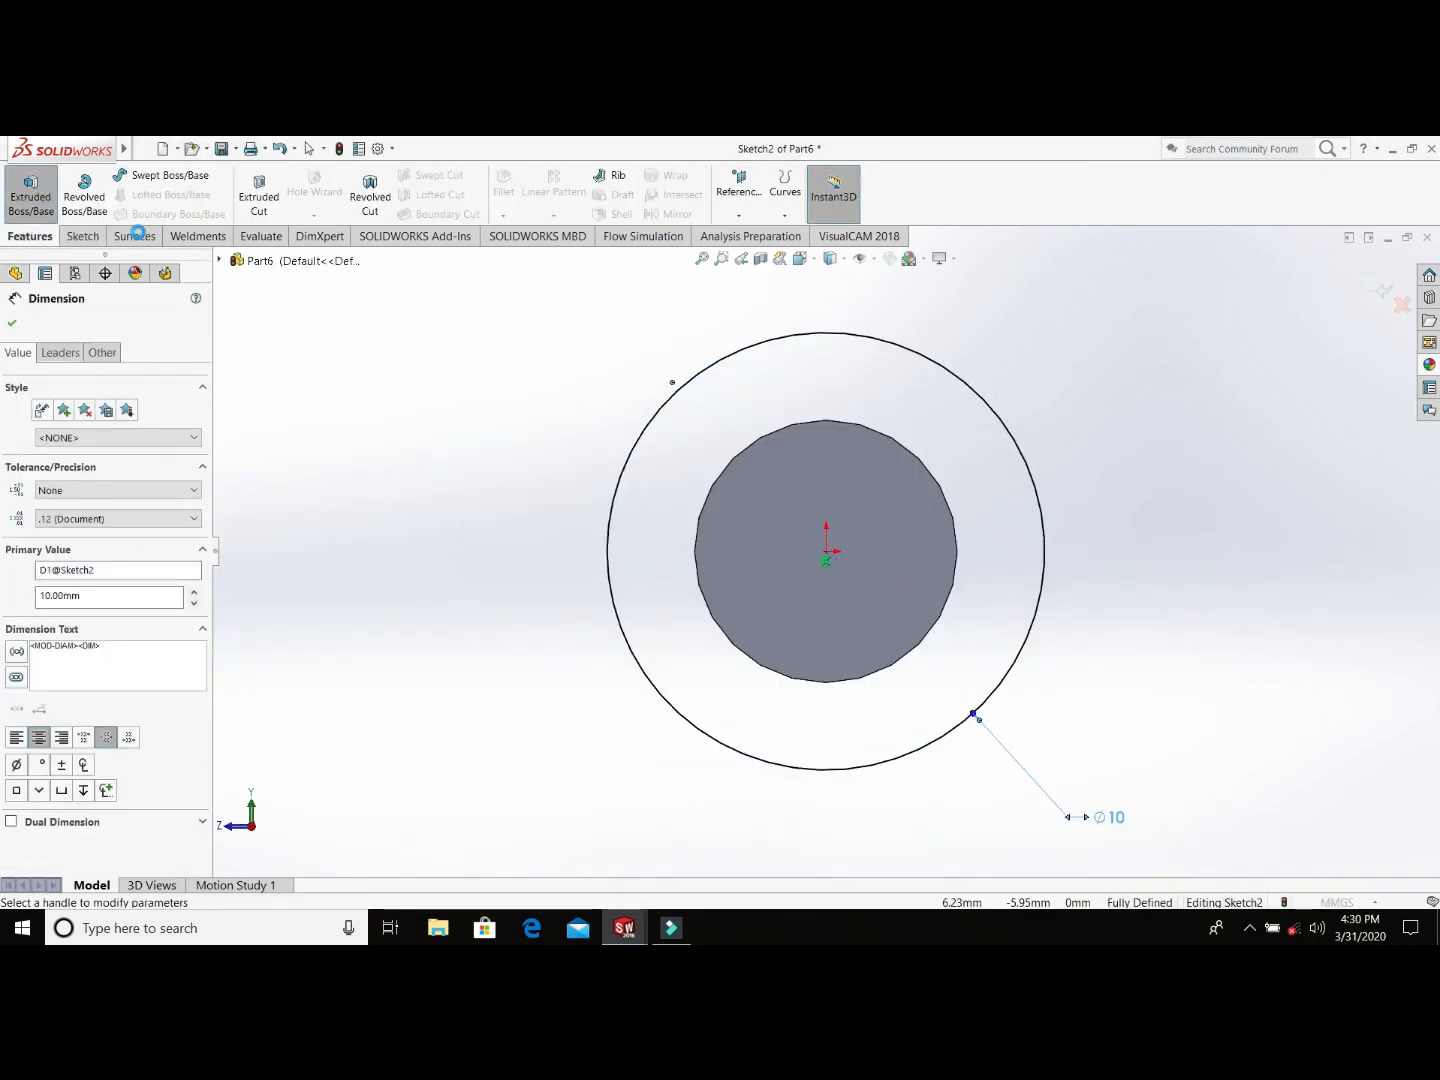
left_click(31, 195)
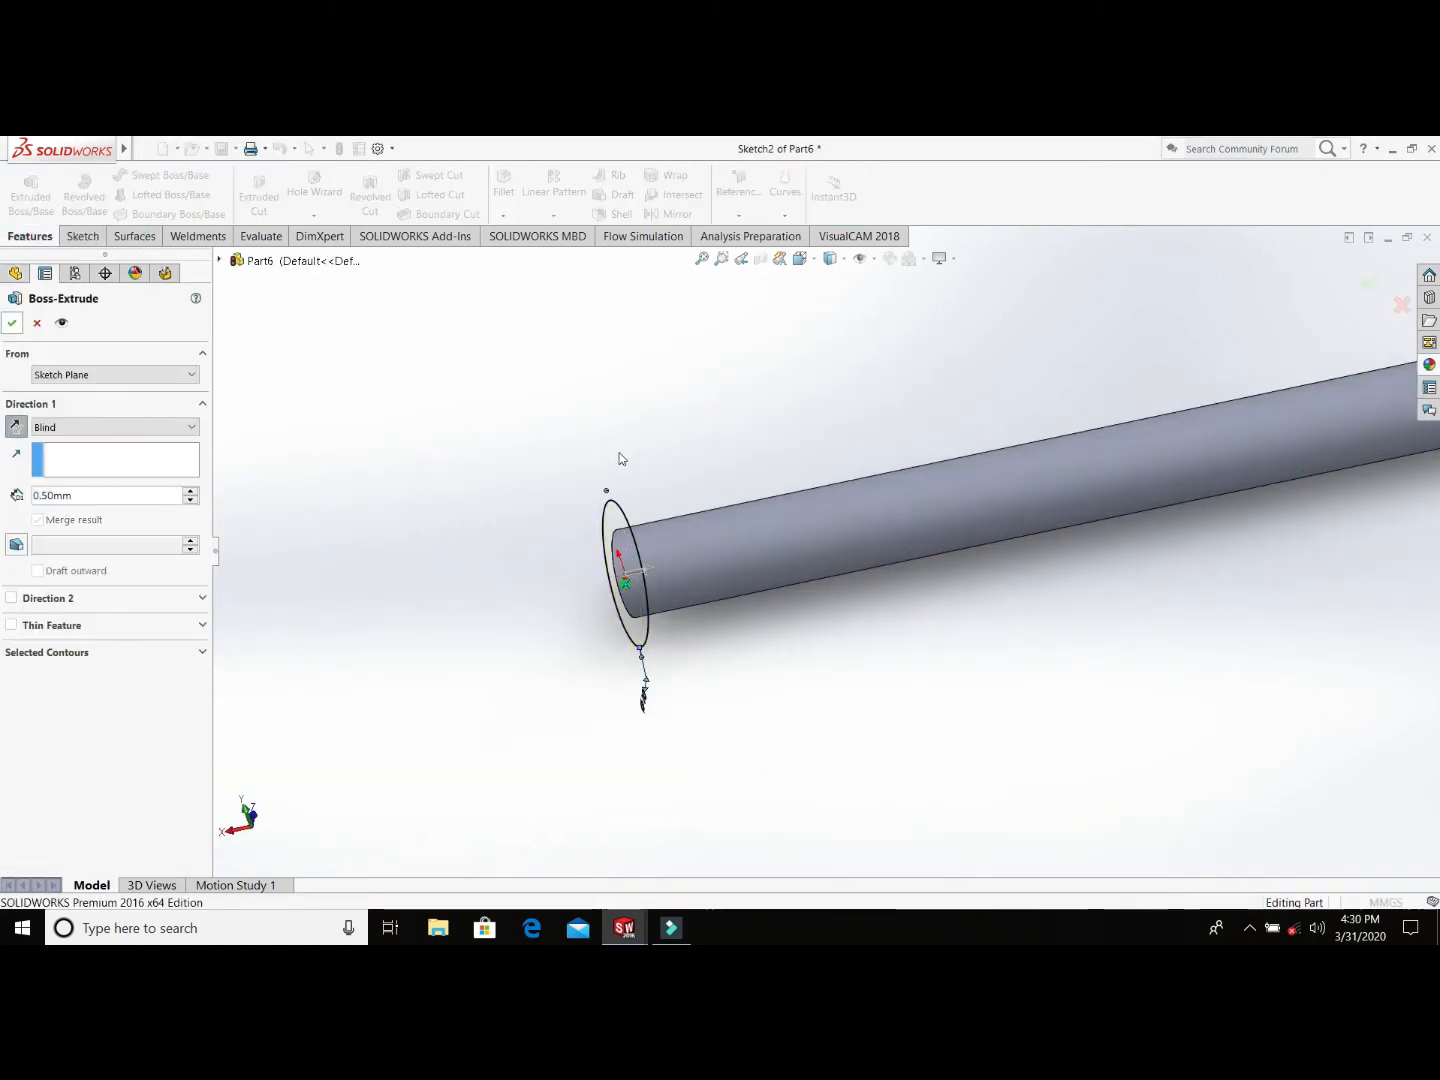
left_click(12, 323)
Step: Start a sketch on the flange's shaft-side face and draw two short arcs about the origin along the flange's outer edge and the shaft's edge
middle_click_drag(700, 500, 840, 525)
left_click(855, 535)
left_click(82, 236)
left_click(23, 188)
key("space")
left_click(566, 733)
scroll(835, 390, "down", 3)
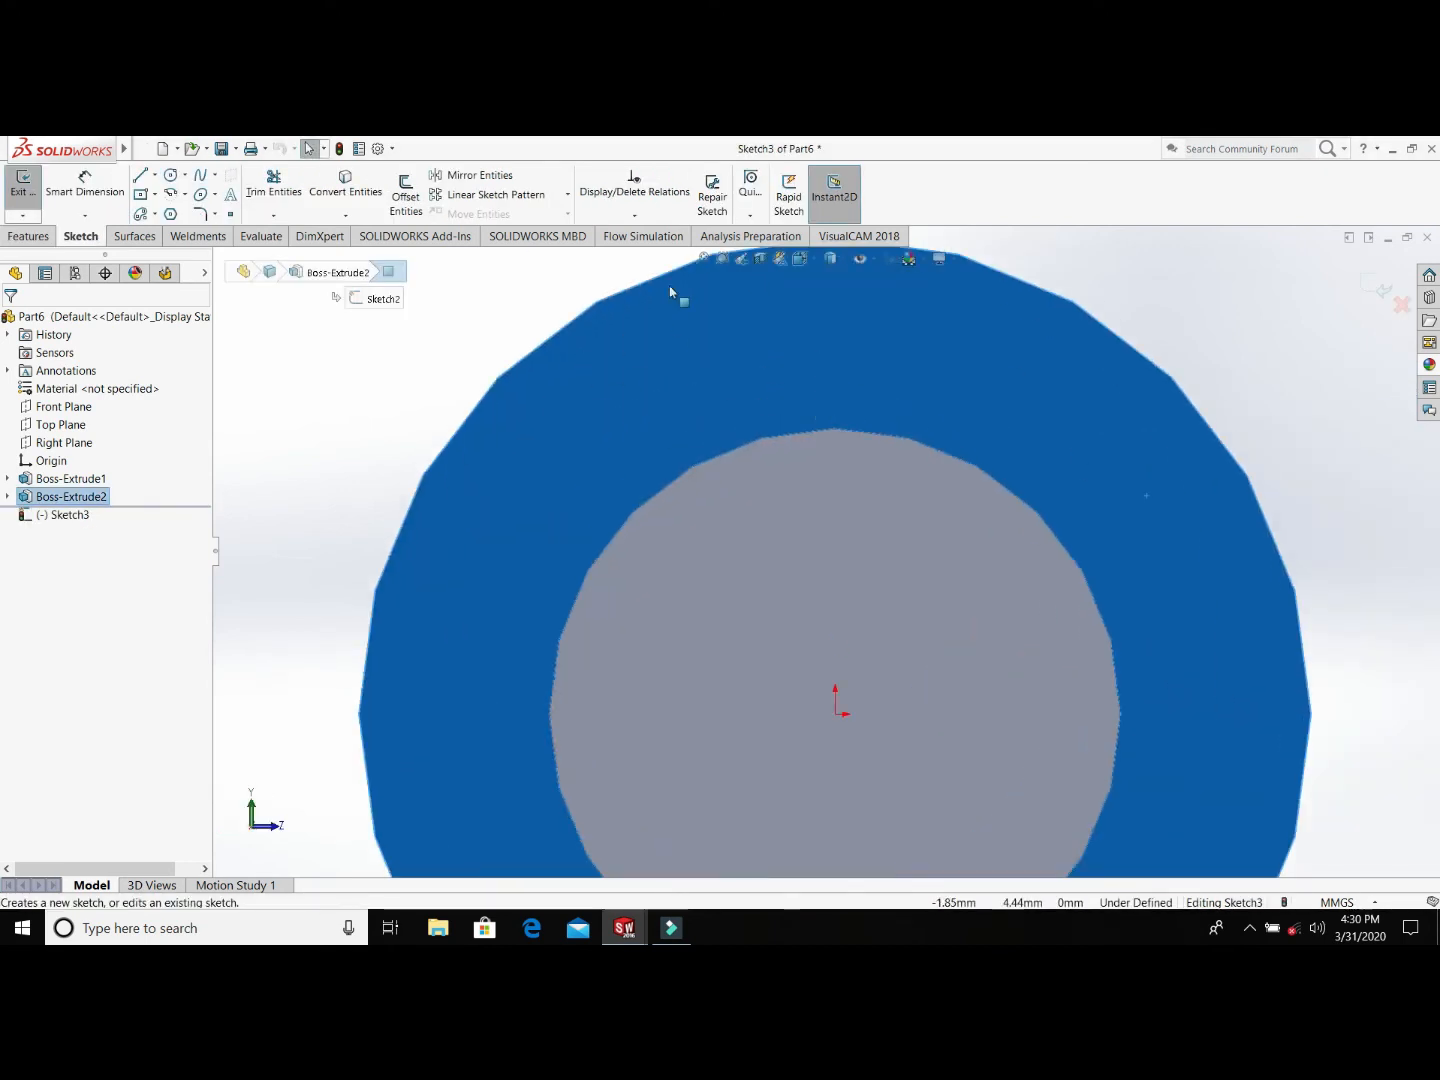
left_click(171, 194)
scroll(838, 660, "up", 3)
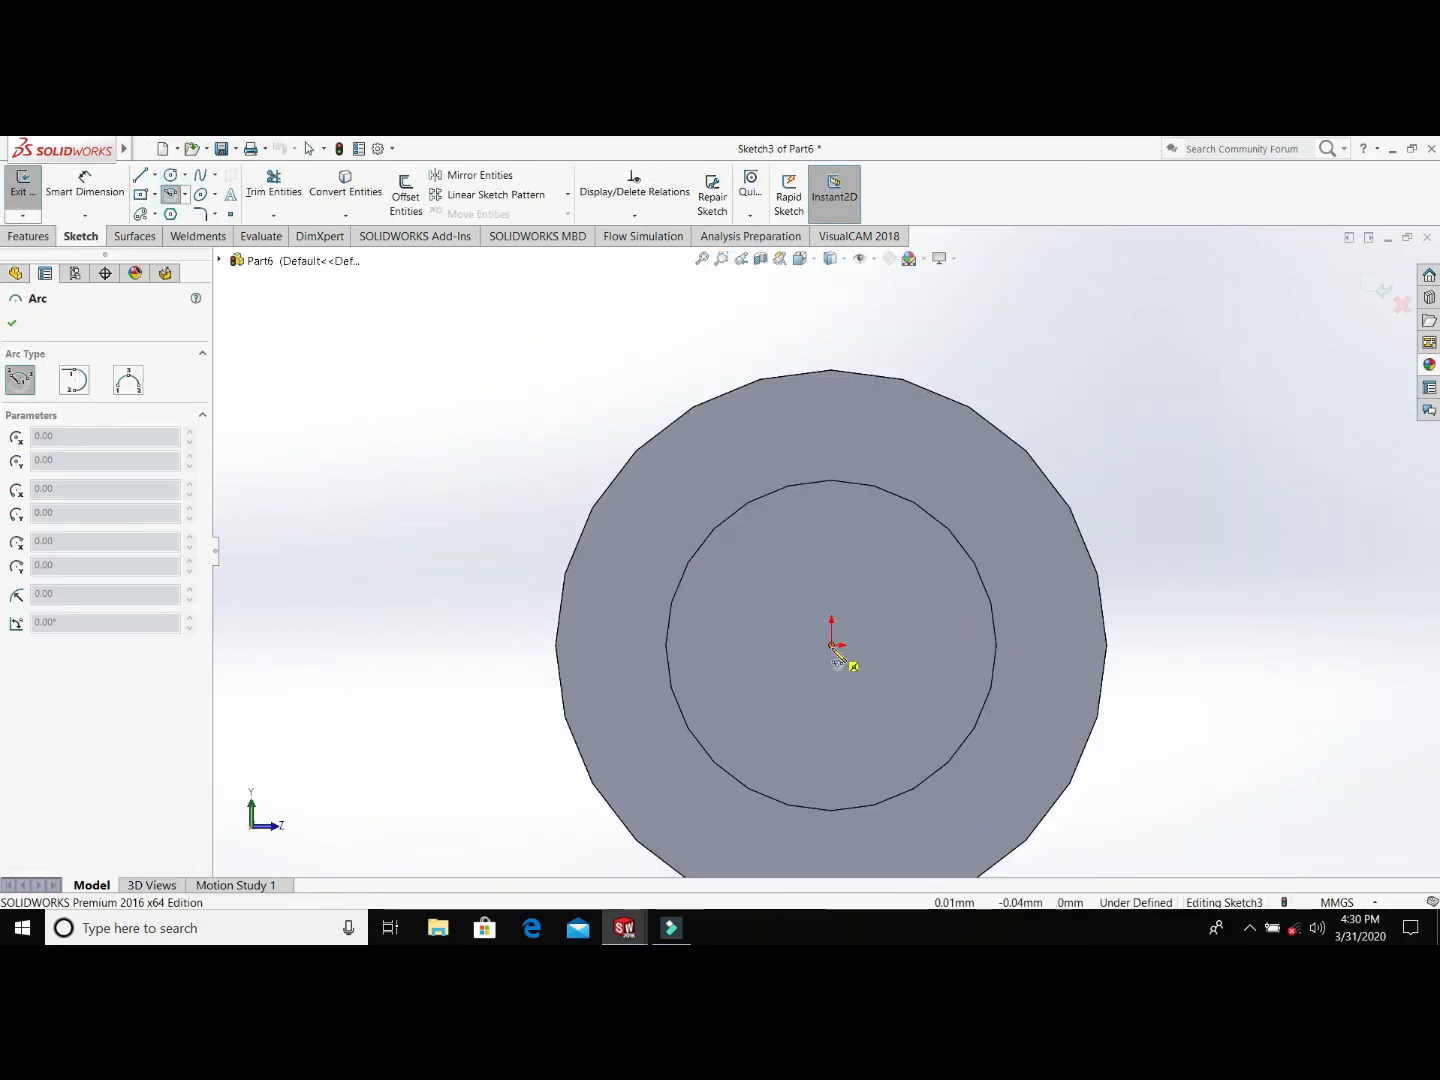
left_click(954, 404)
left_click(831, 645)
left_click(831, 480)
left_click(923, 509)
key("Escape")
Step: Close the wedge profile with a vertical line and a slanted line joining the ends of the two arcs
left_click(141, 175)
left_click(831, 371)
left_click(831, 480)
double_click(987, 383)
left_click(954, 400)
left_click(923, 509)
double_click(1080, 347)
key("Escape")
scroll(1006, 434, "down", 1)
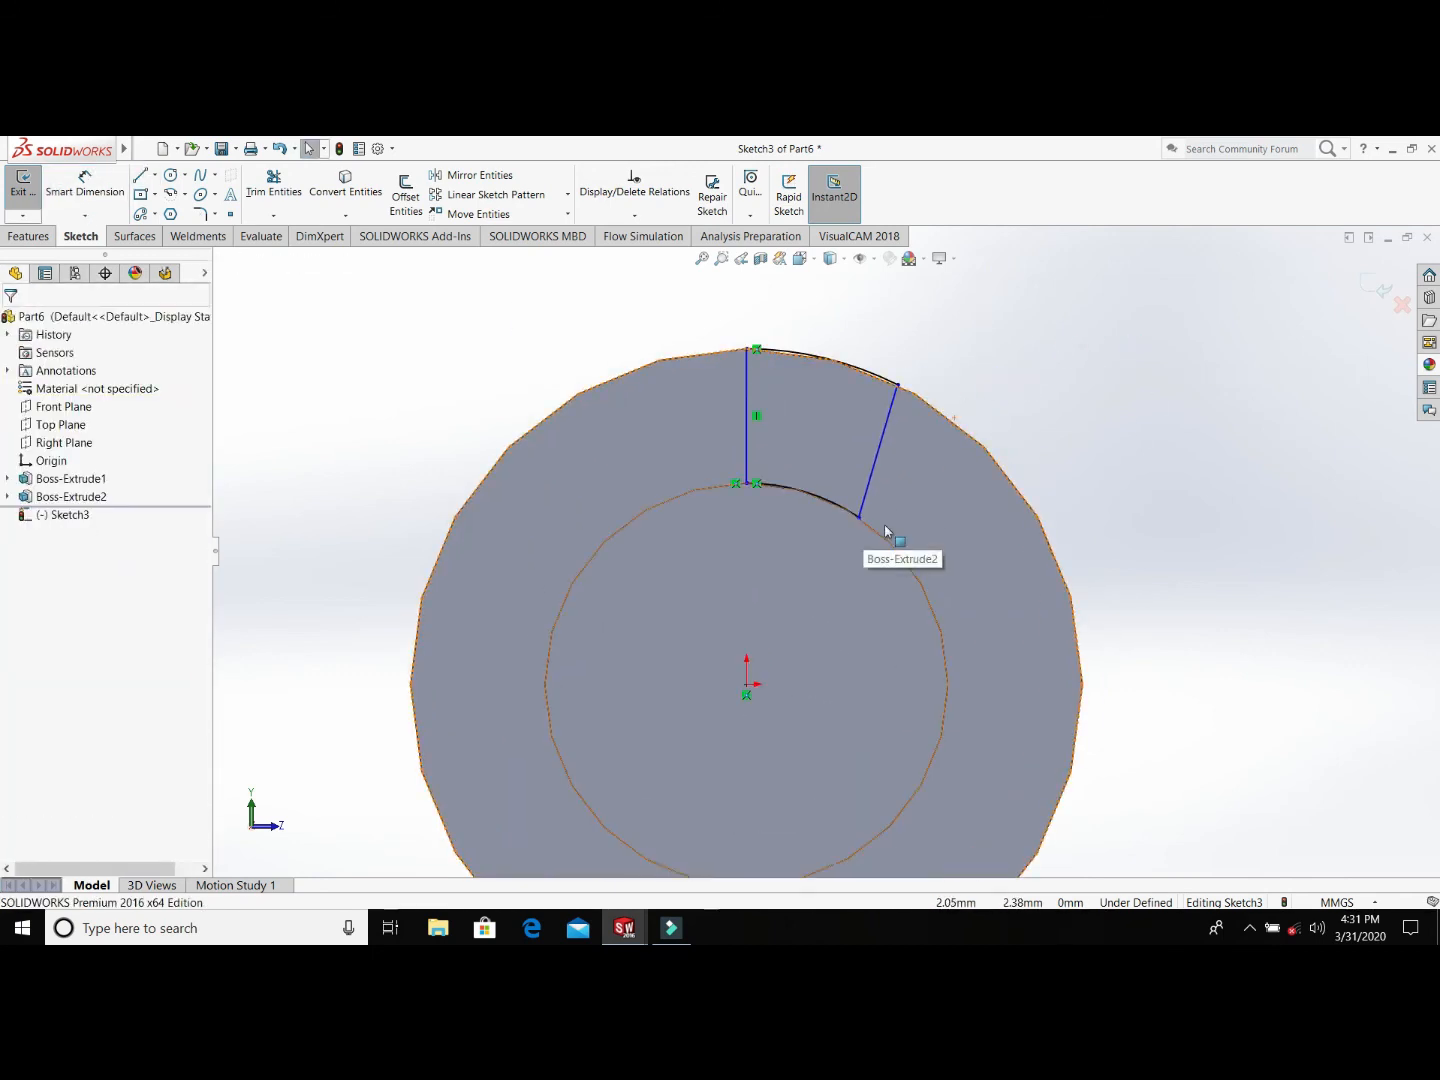
Step: Narrow the wedge and set the angle between its two side lines to 20 degrees
left_click_drag(860, 519, 812, 492)
left_click(85, 191)
left_click(746, 432)
left_click(858, 443)
left_click(798, 440)
type("20")
key("Return")
key("Escape")
Step: Draw a vertical centreline from the origin up to the wedge's inner corner on the shaft's edge
left_click(155, 175)
left_click(172, 213)
left_click(746, 684)
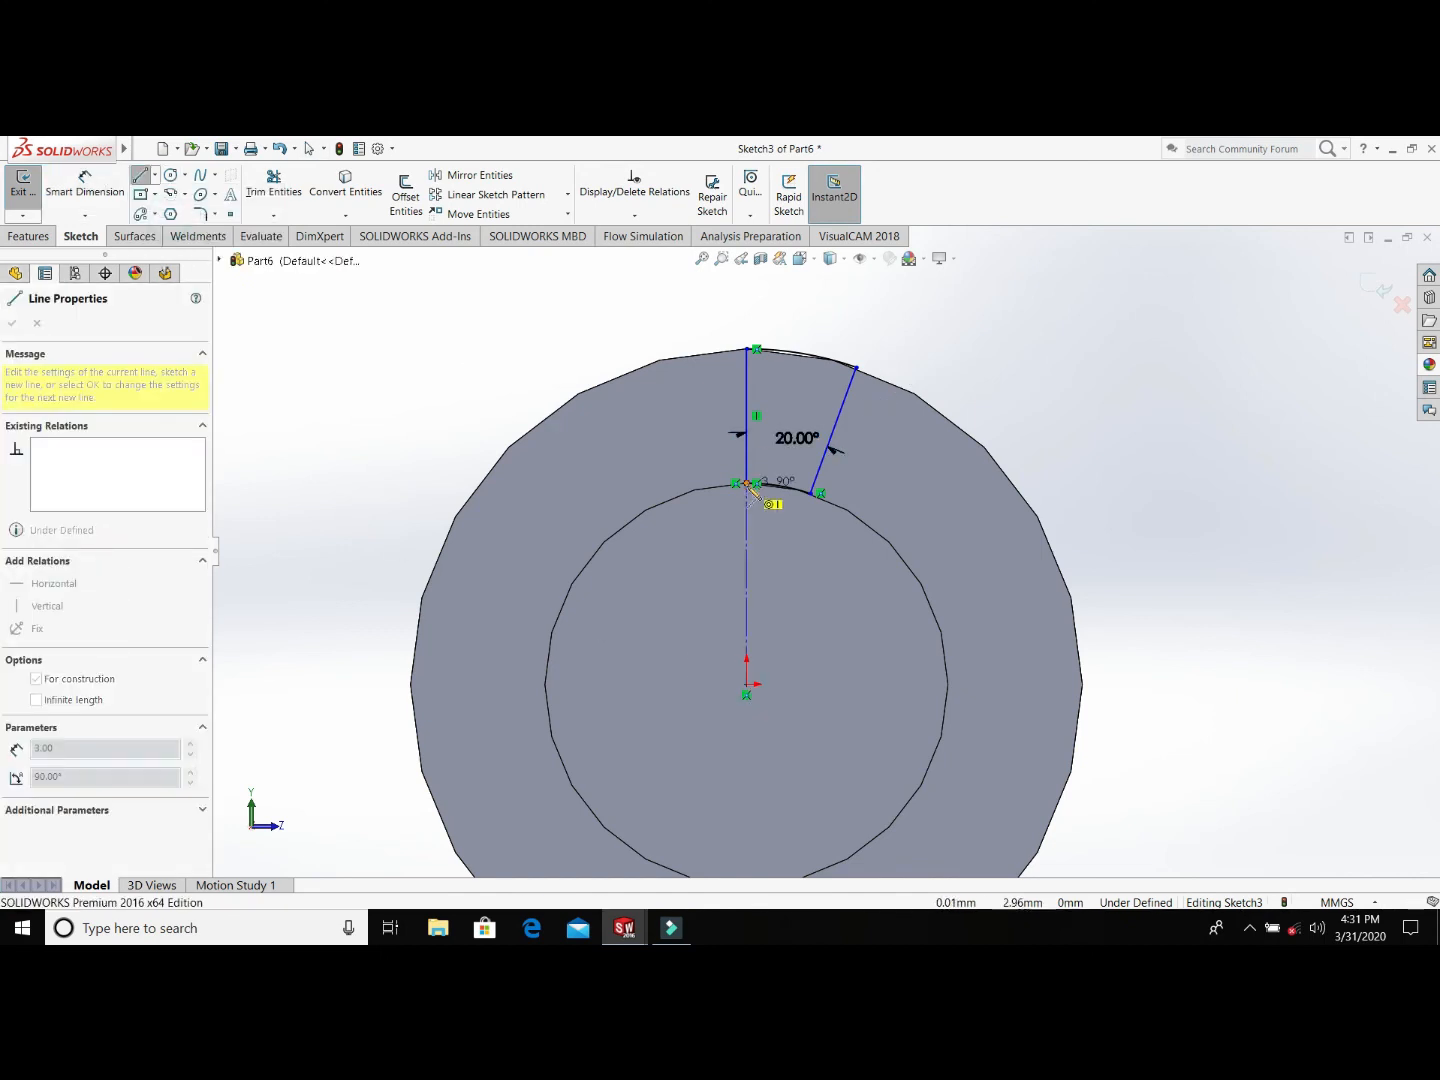
left_click(746, 484)
key("Escape")
Step: Dimension the horizontal distance between the wedge's inner slanted-side corner and the vertical side line
left_click_drag(811, 493, 861, 533)
key("Escape")
right_click_drag(834, 407, 838, 335)
left_click(779, 487)
key("Escape")
right_click_drag(853, 447, 873, 346)
left_click(786, 487)
left_click(746, 458)
left_click(768, 603)
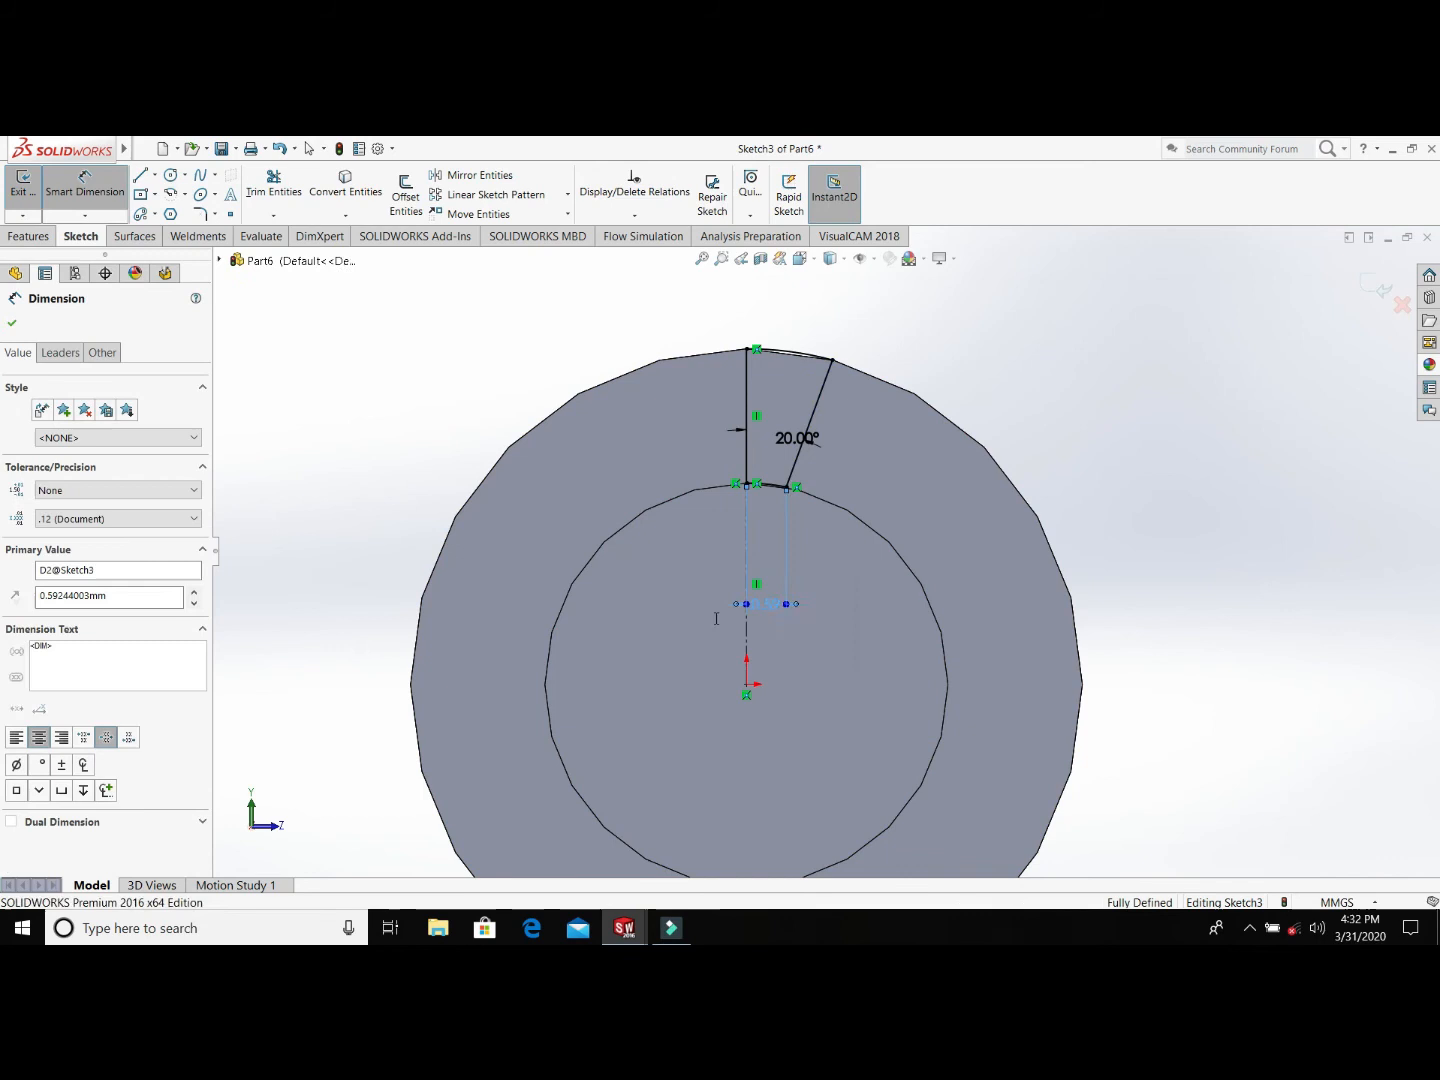
Step: Cut-extrude the wedge profile 0.5 mm through the flange
left_click(28, 236)
left_click(259, 195)
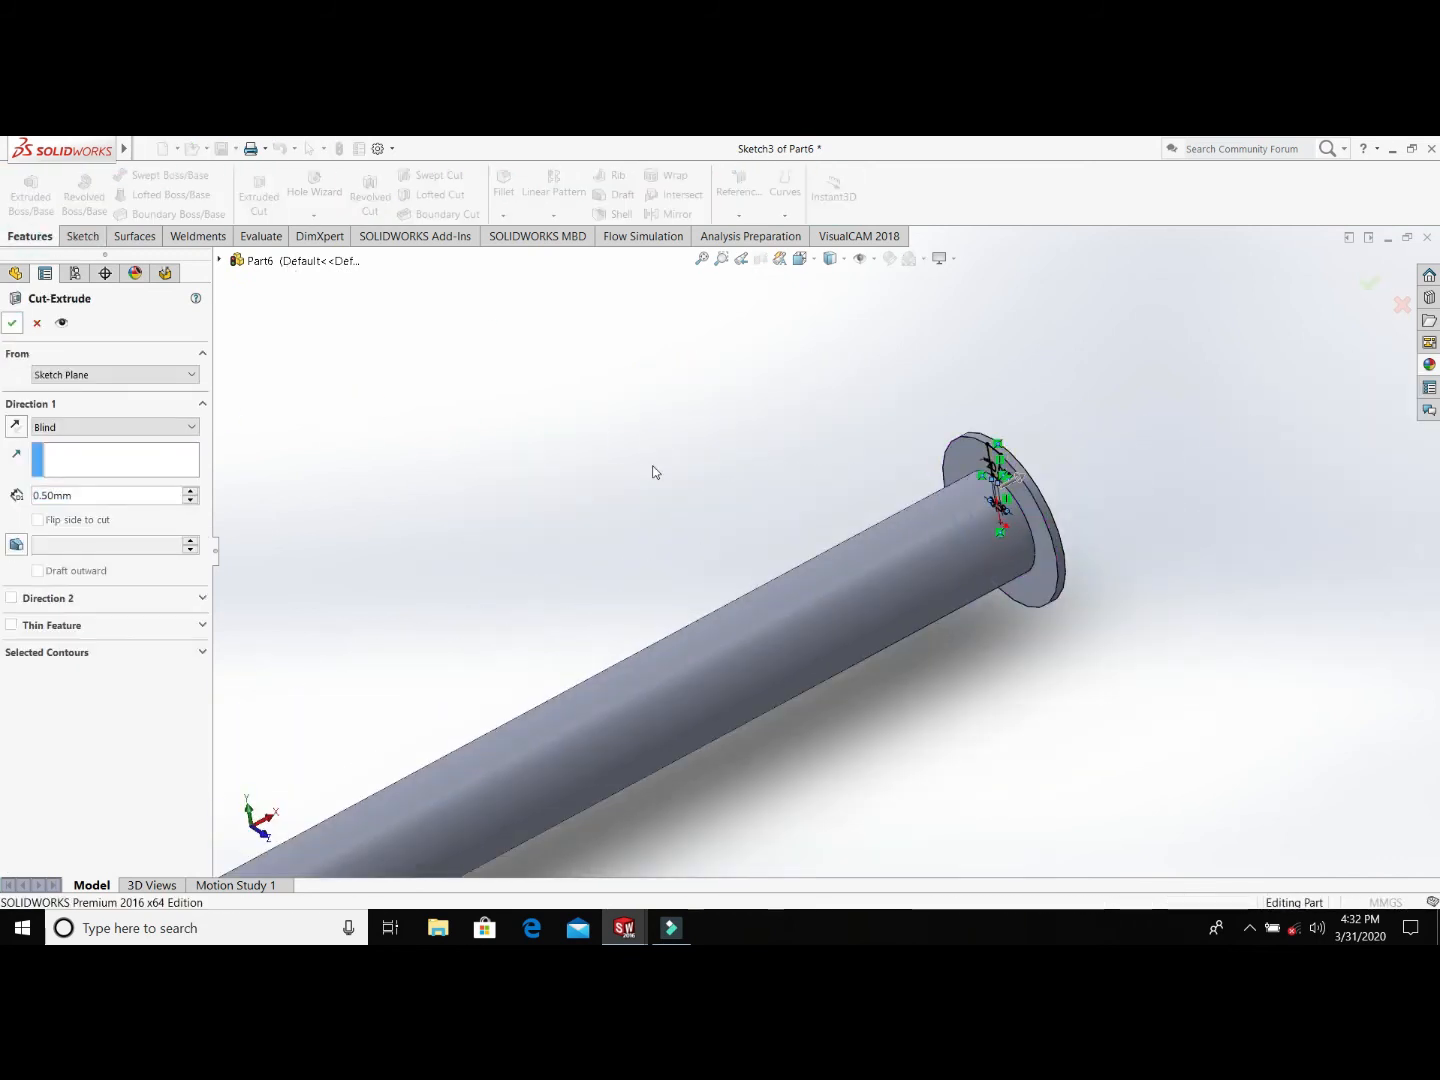
Step: Finish the 0.5 mm blind cut of the wedge notch in the flange
key("Return")
left_click(553, 216)
left_click(562, 253)
scroll(680, 602, "up", 3)
left_click(712, 612)
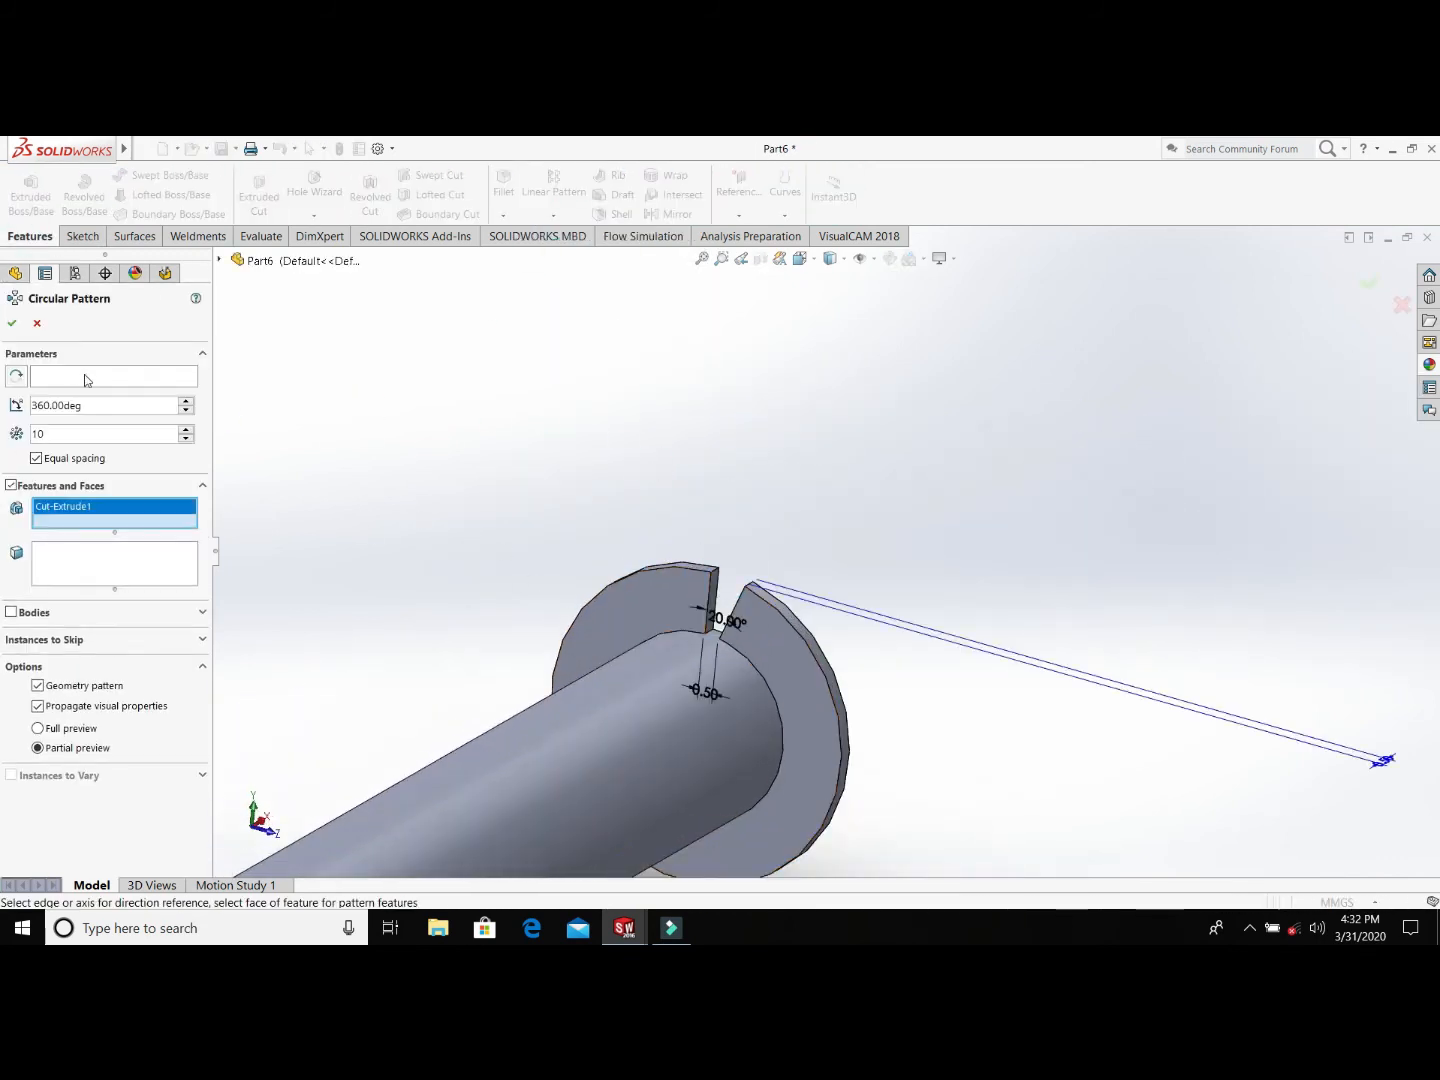
left_click(87, 377)
left_click(766, 698)
middle_click_drag(595, 627, 690, 612)
left_click(12, 323)
left_click(186, 439)
left_click(186, 439)
left_click(186, 439)
left_click(186, 439)
left_click(186, 439)
left_click(186, 439)
left_click(12, 323)
left_click(37, 323)
Step: Edit the notch's sketch, move its inner corner outward from the shaft's edge, and set the straight side's length to 0.85 mm
left_click(7, 514)
left_click(70, 533)
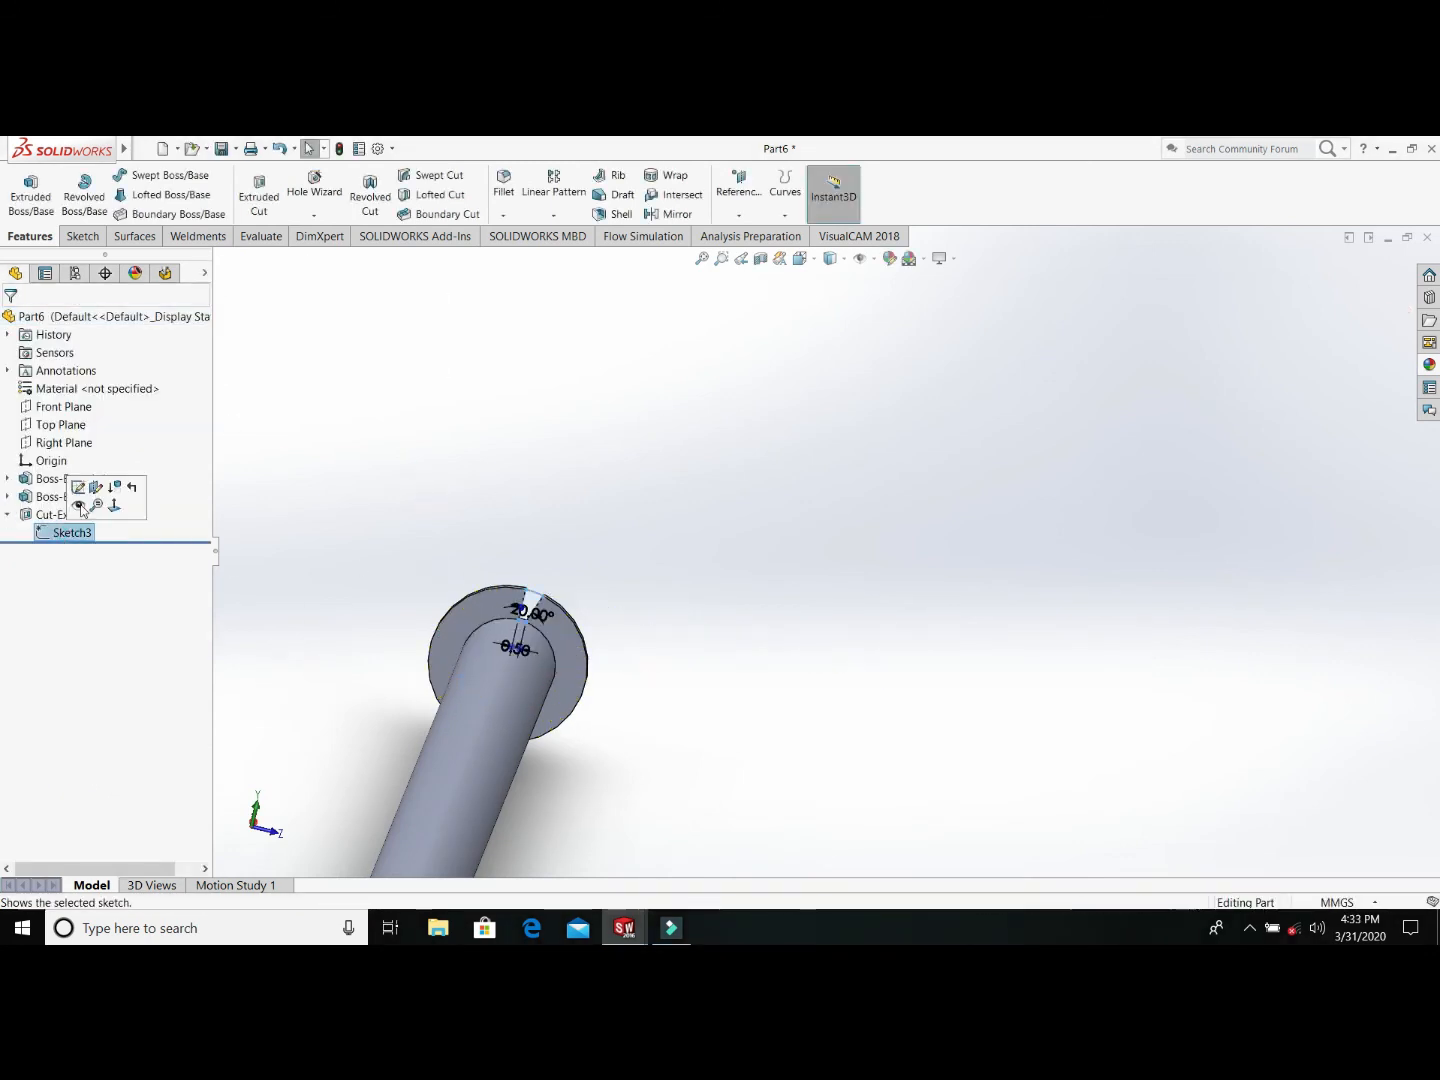
left_click(80, 489)
scroll(515, 645, "down", 8)
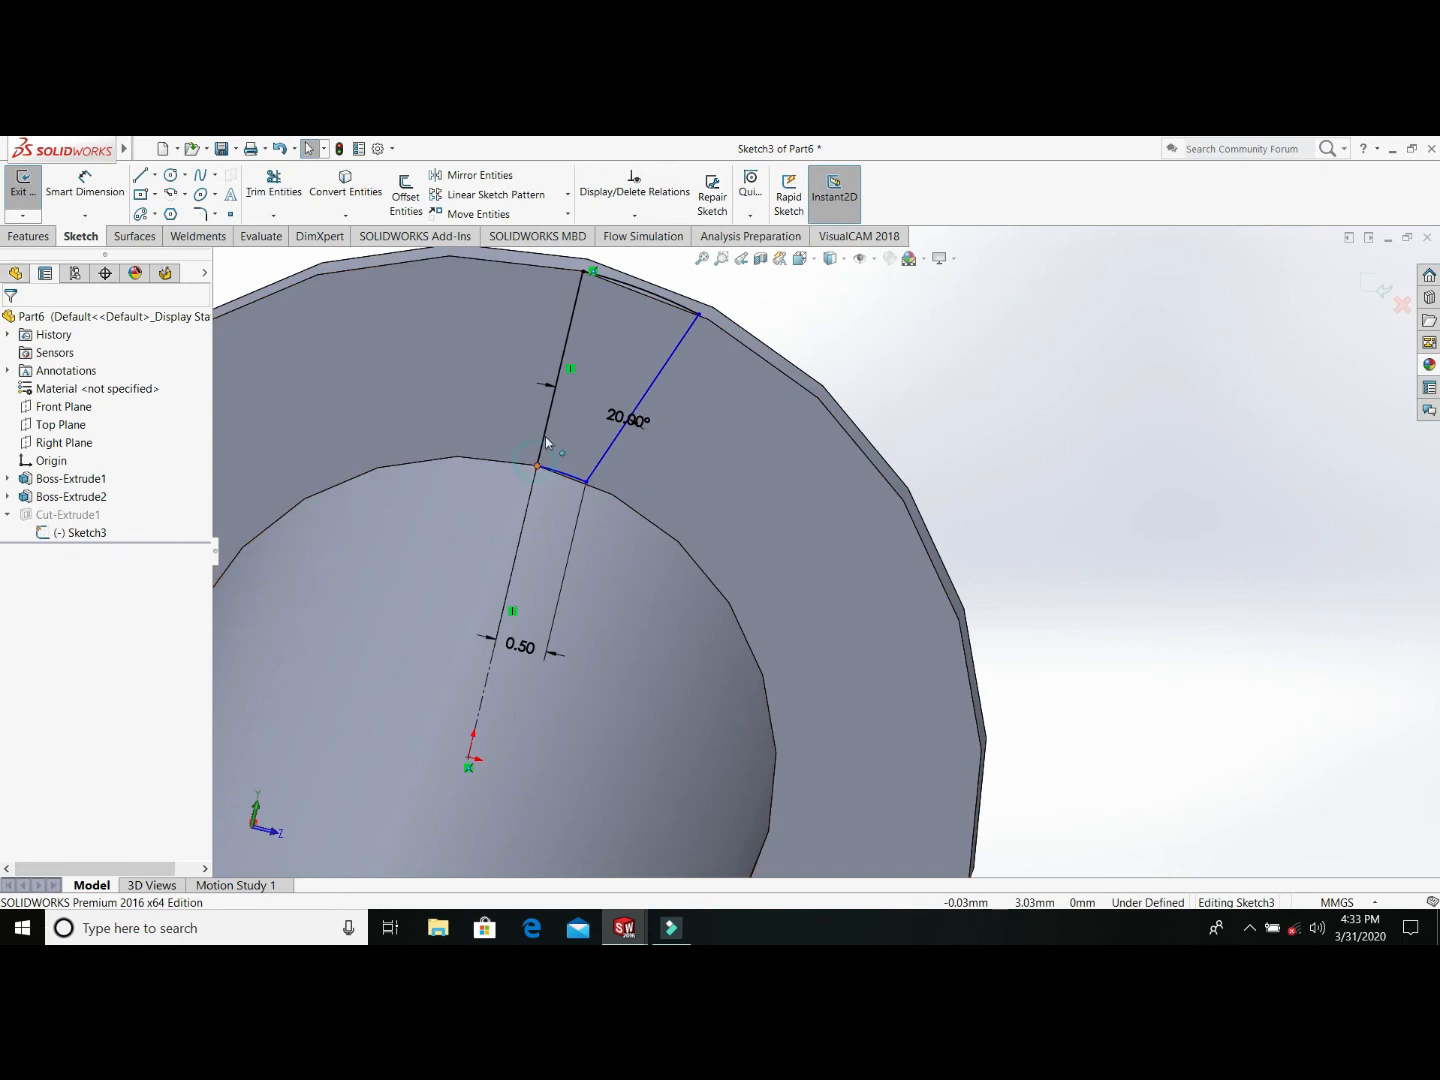
left_click_drag(537, 463, 561, 366)
left_click(85, 188)
left_click(576, 326)
type("0.85")
key("Return")
scroll(481, 340, "up", 3)
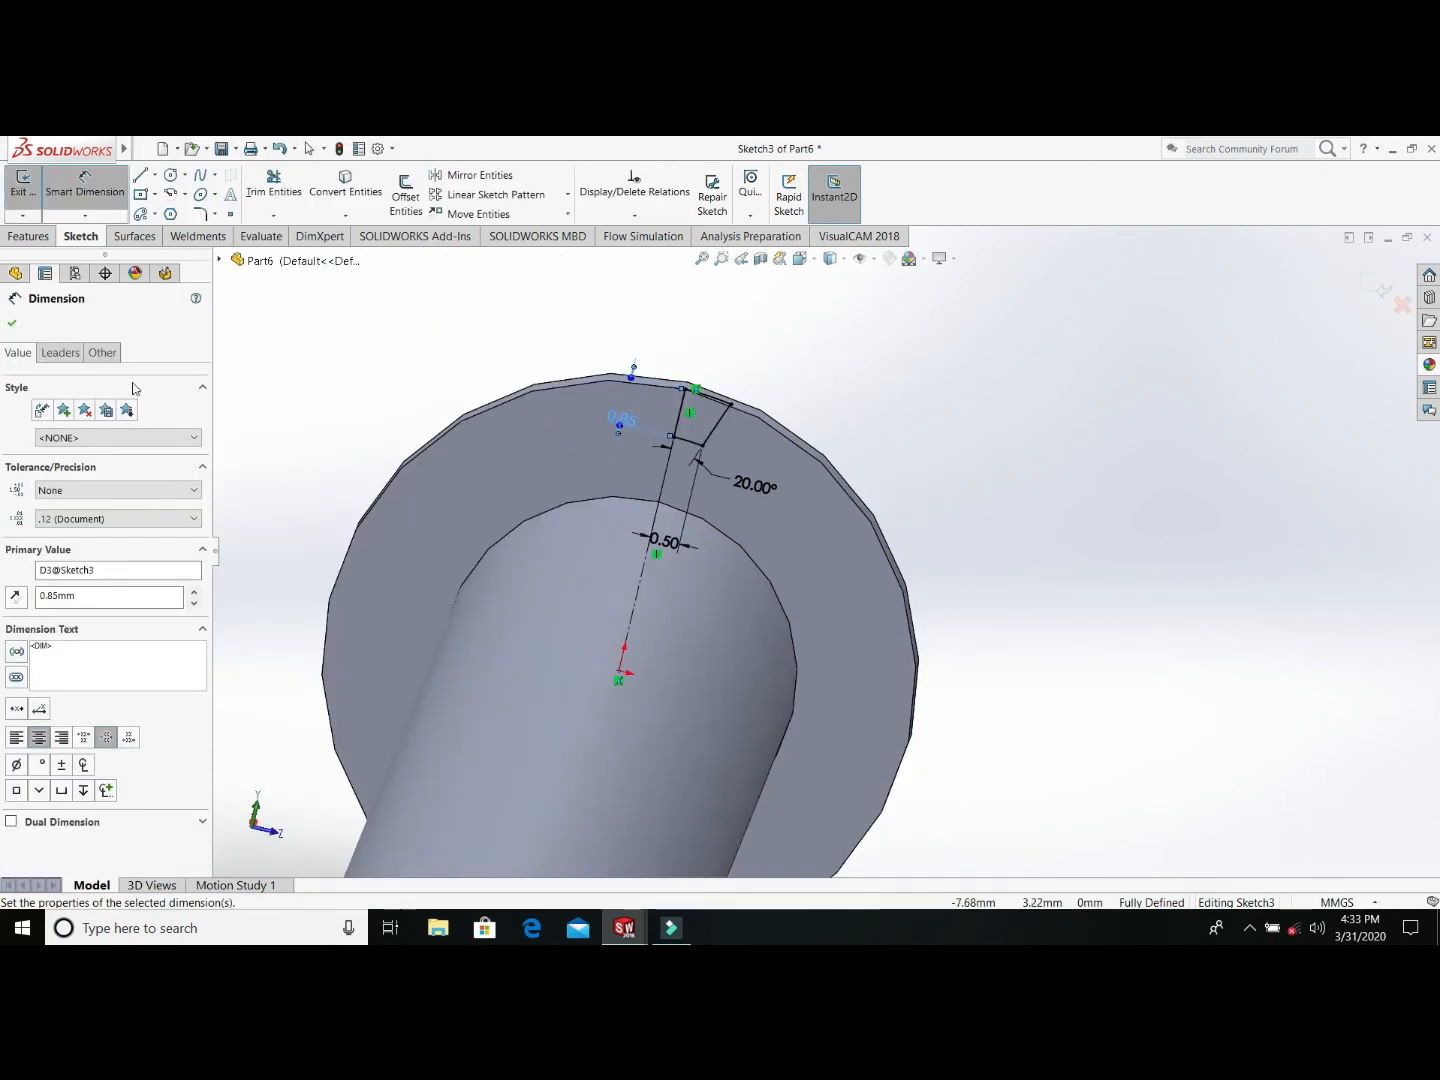
left_click(12, 323)
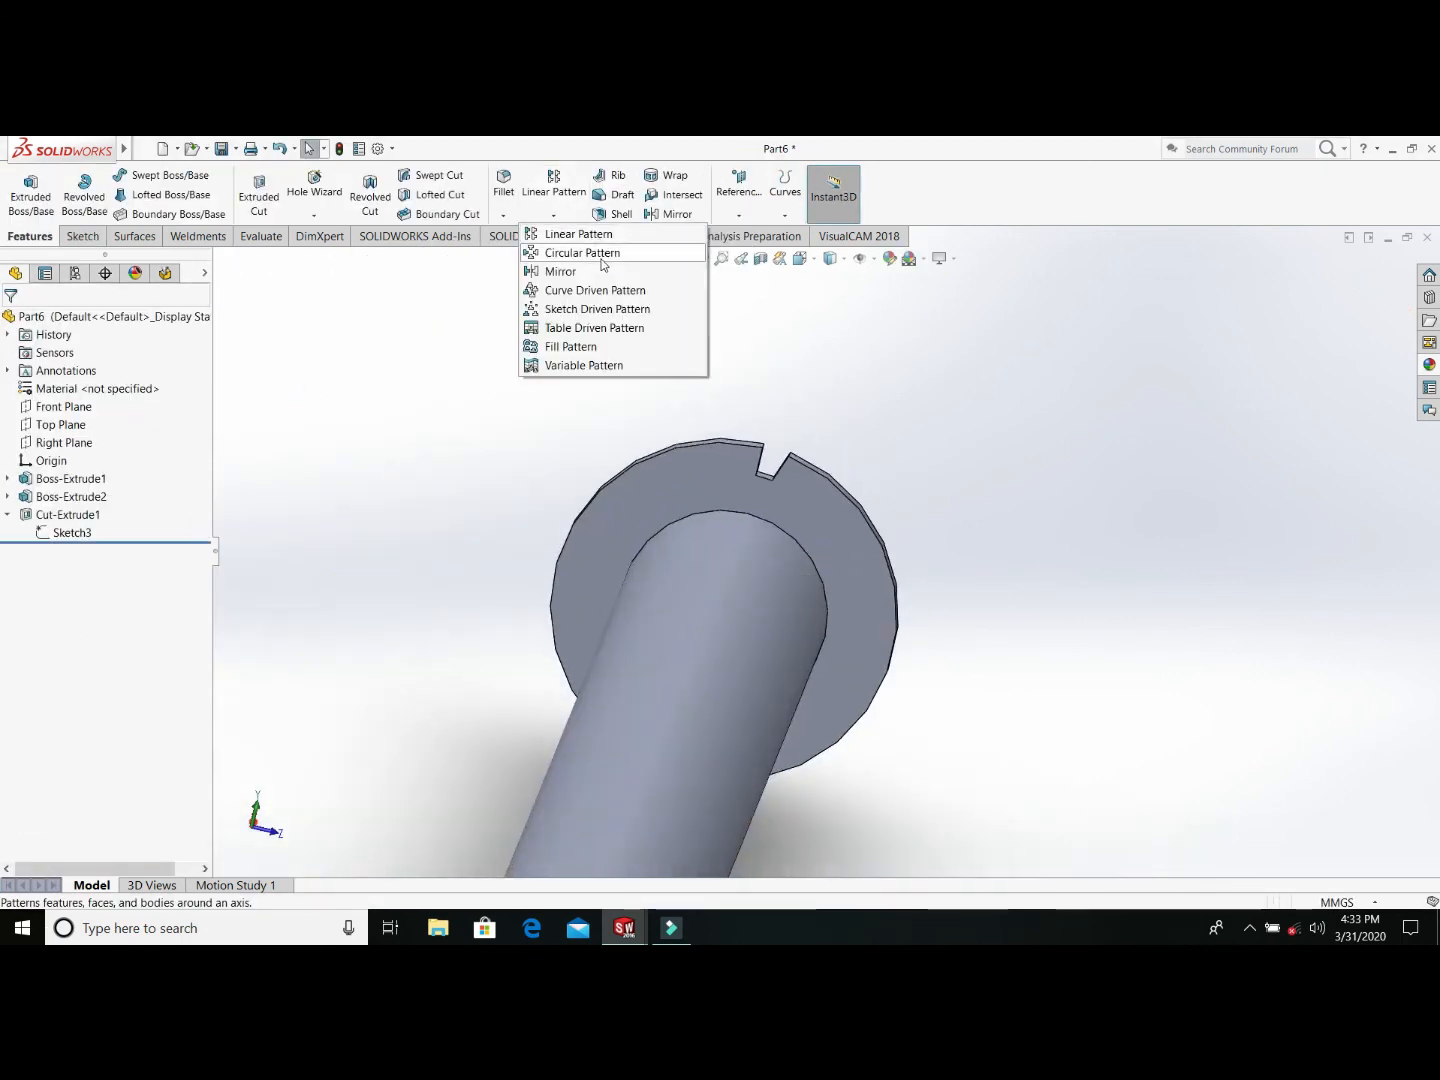
Step: Circular-pattern the notch cut around the shaft's circular edge, with 15 instances equally spaced over 360 degrees
left_click(601, 256)
middle_click_drag(860, 560, 760, 500)
scroll(830, 460, "down", 5)
left_click(782, 480)
left_click(130, 378)
scroll(770, 550, "up", 3)
left_click(762, 609)
scroll(820, 560, "up", 3)
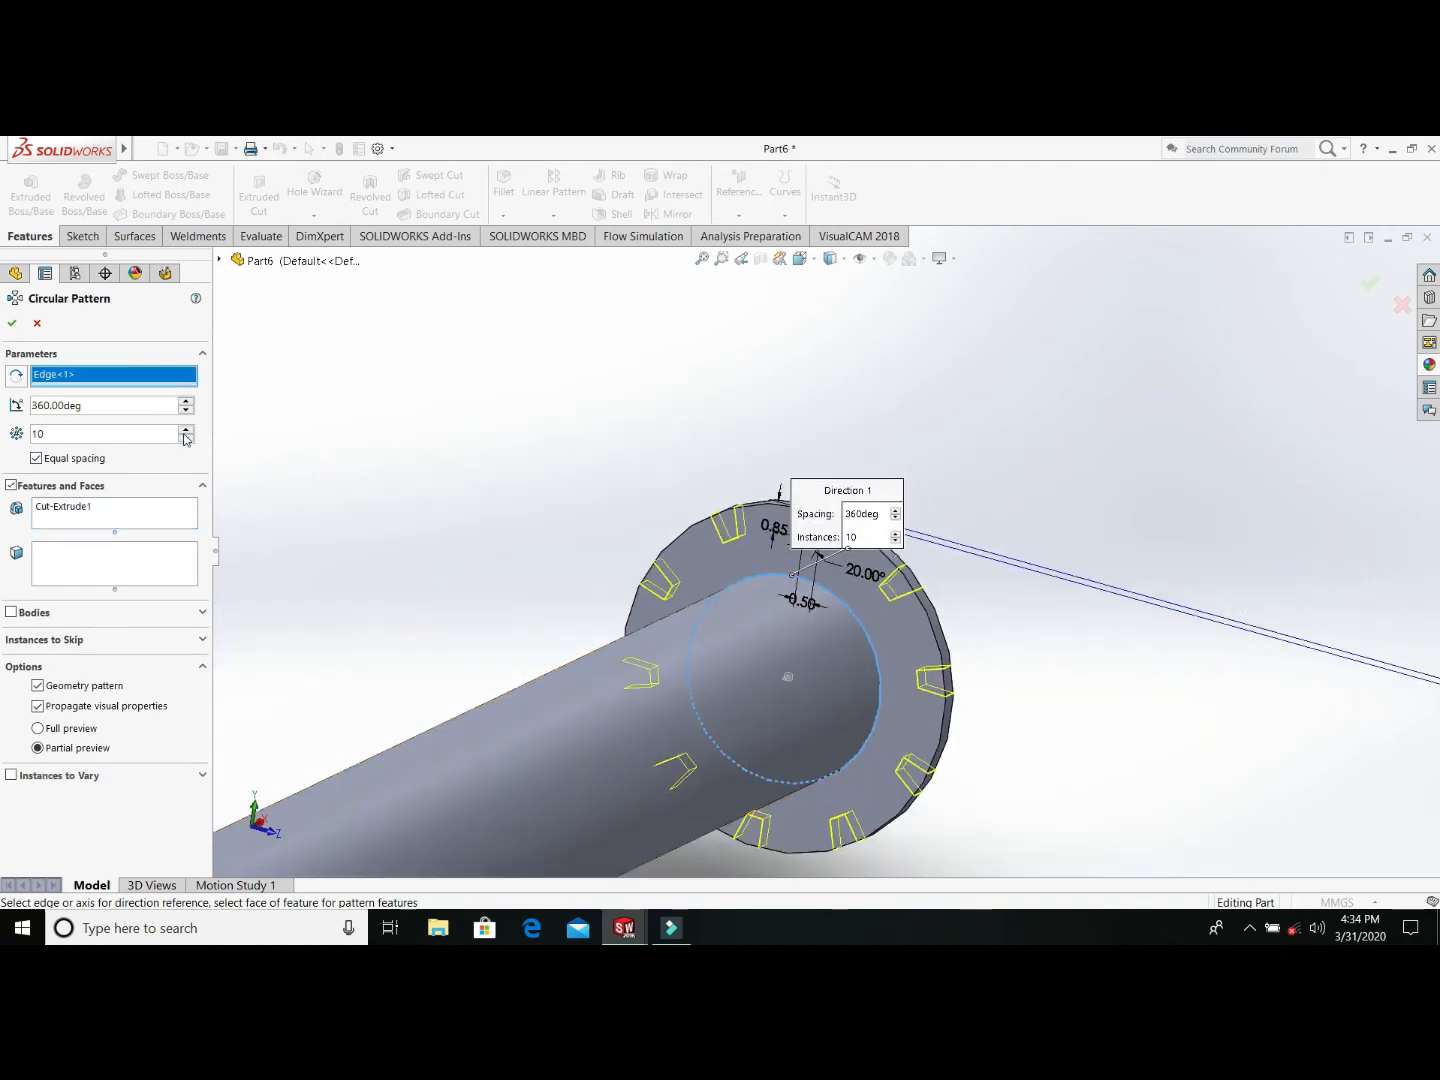
scroll(760, 620, "up", 8)
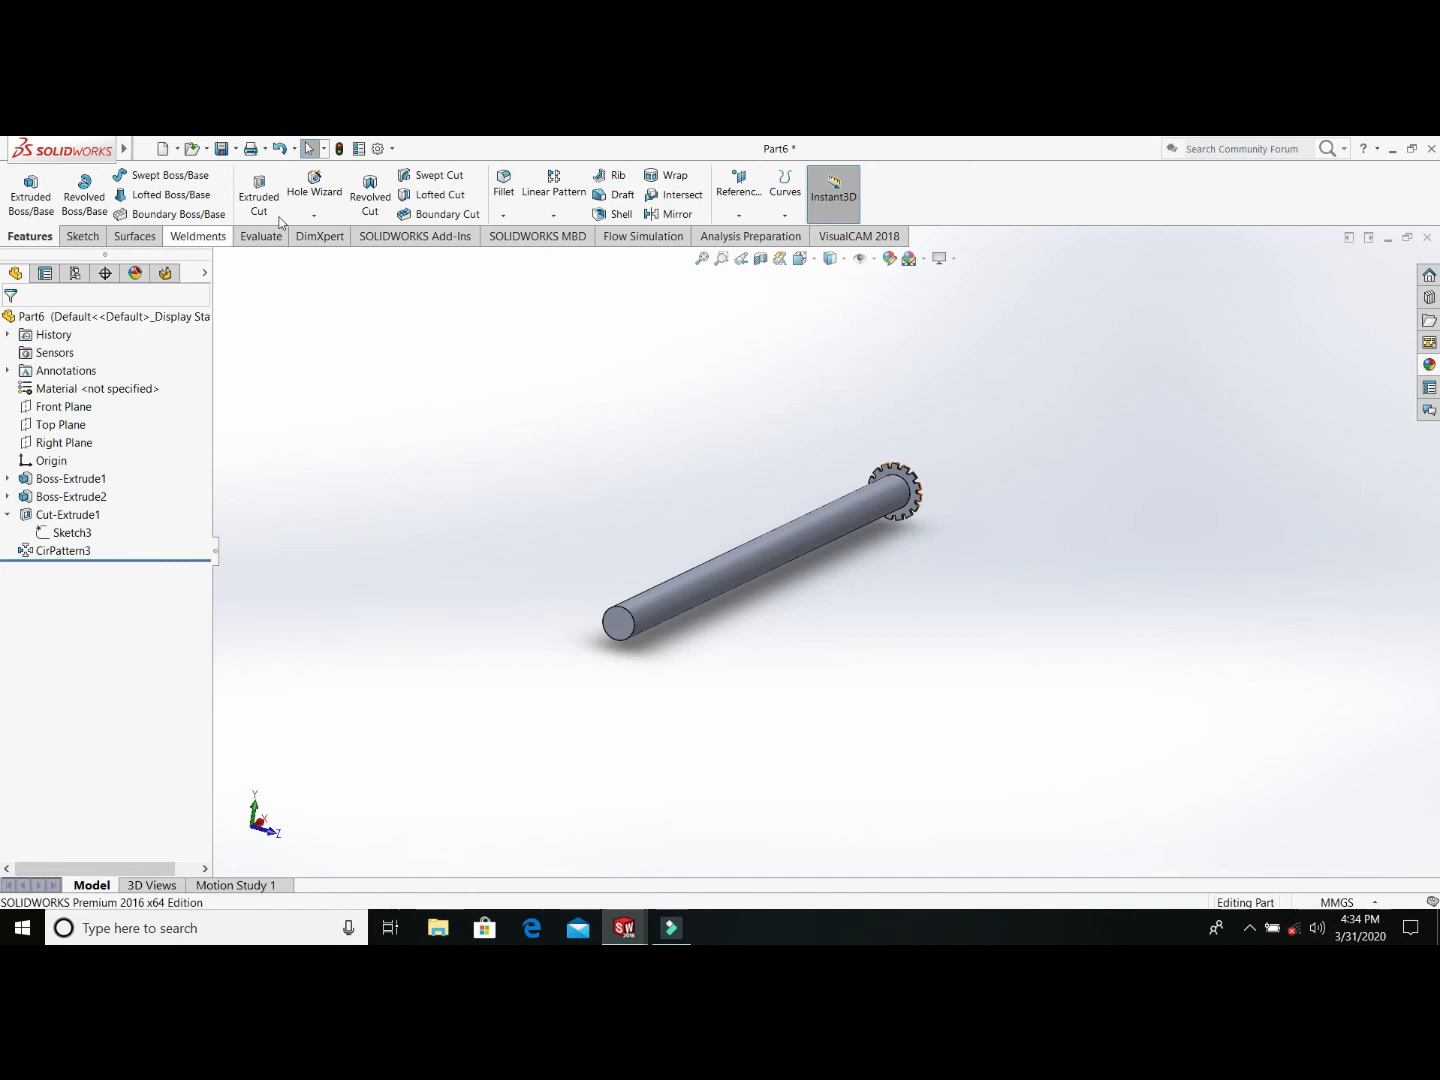
Step: Create a reference plane offset 60 mm from the shaft's free end face, with the offset flipped toward the flange
left_click(741, 234)
left_click(618, 623)
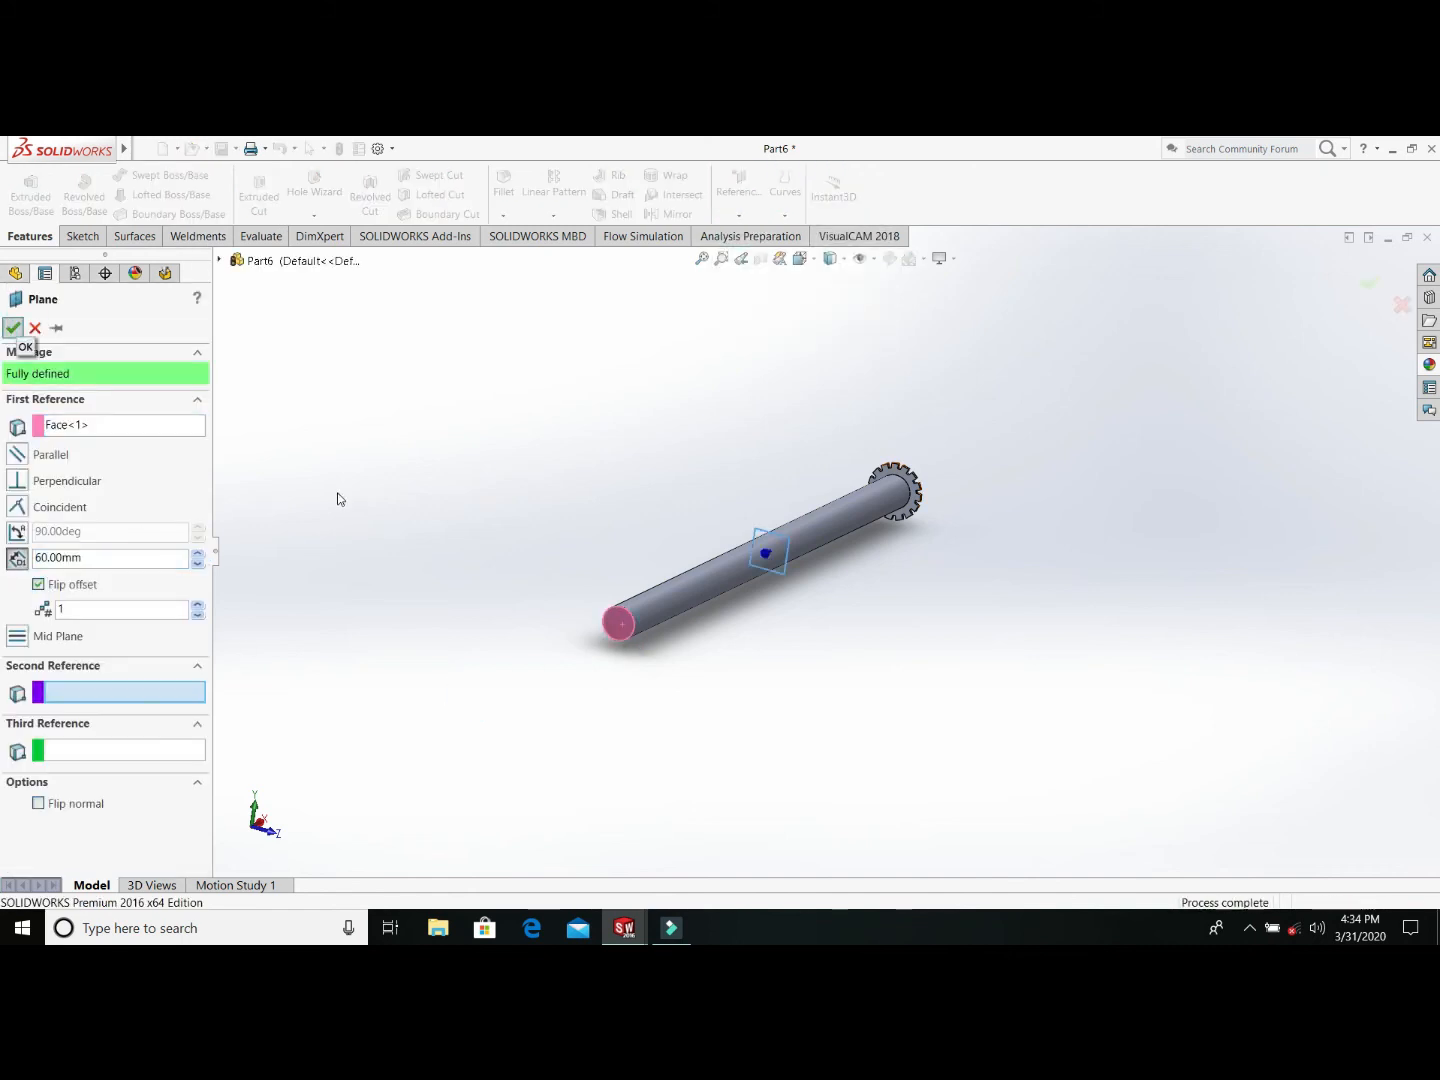
scroll(783, 554, "down", 8)
middle_click_drag(704, 452, 693, 444)
scroll(693, 444, "down", 3)
Step: Sketch a 6 mm diameter circle at the origin on the new plane and extrude it 22 mm as a 0.5 mm thin-walled sleeve
left_click(52, 568)
left_click(64, 544)
key("space")
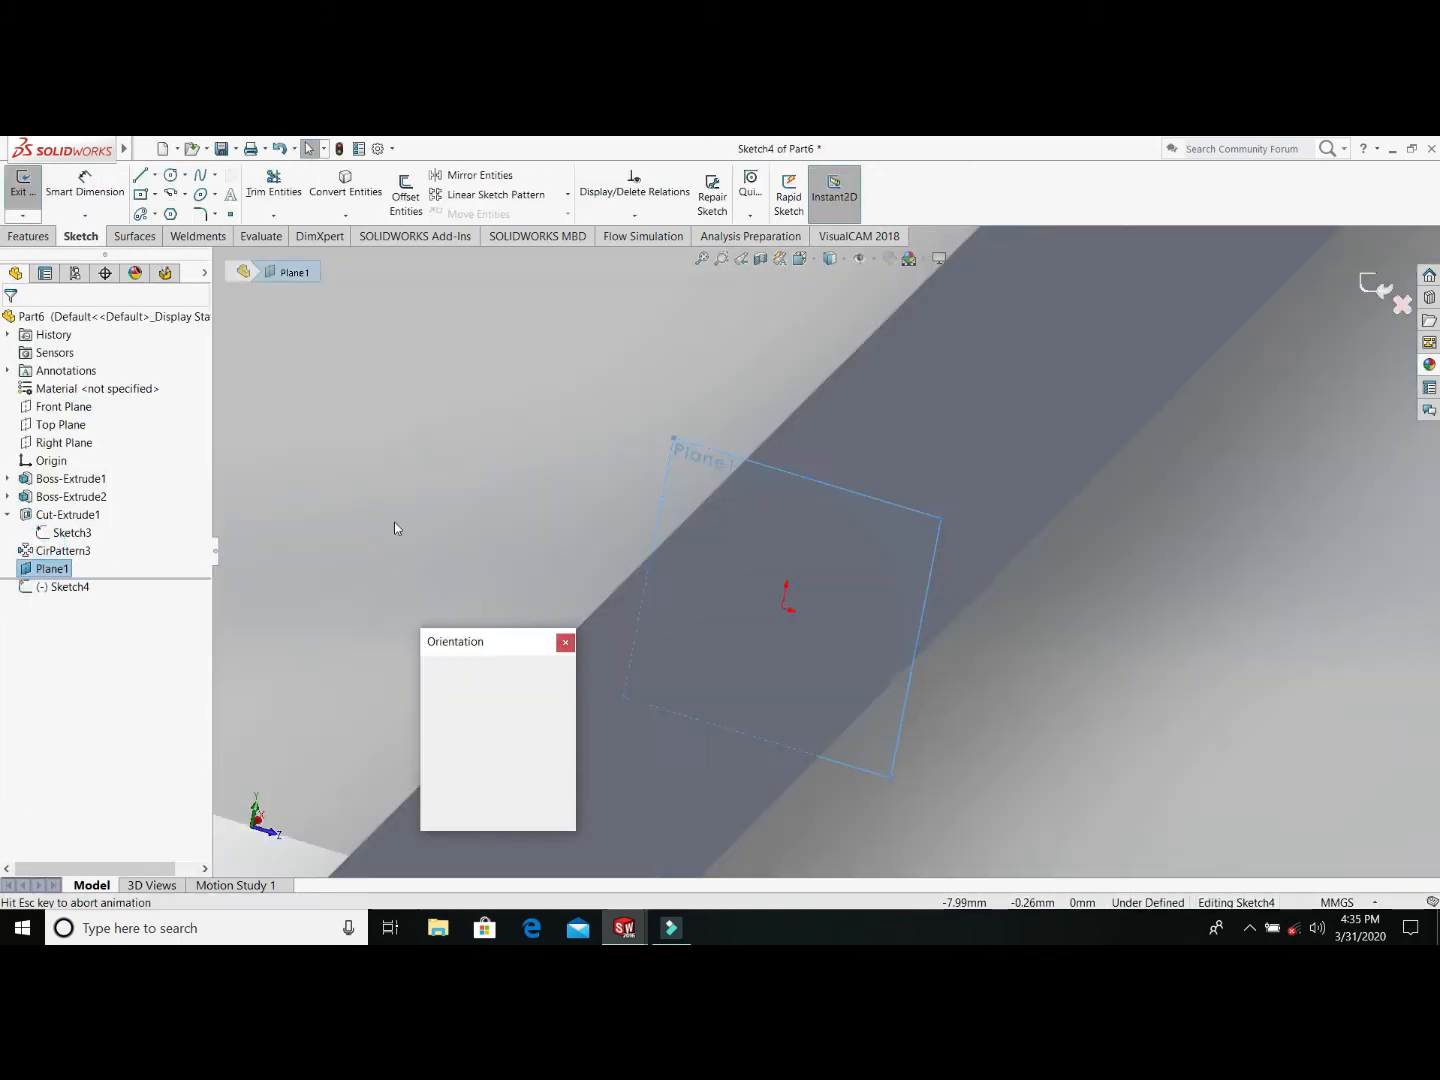
left_click(28, 236)
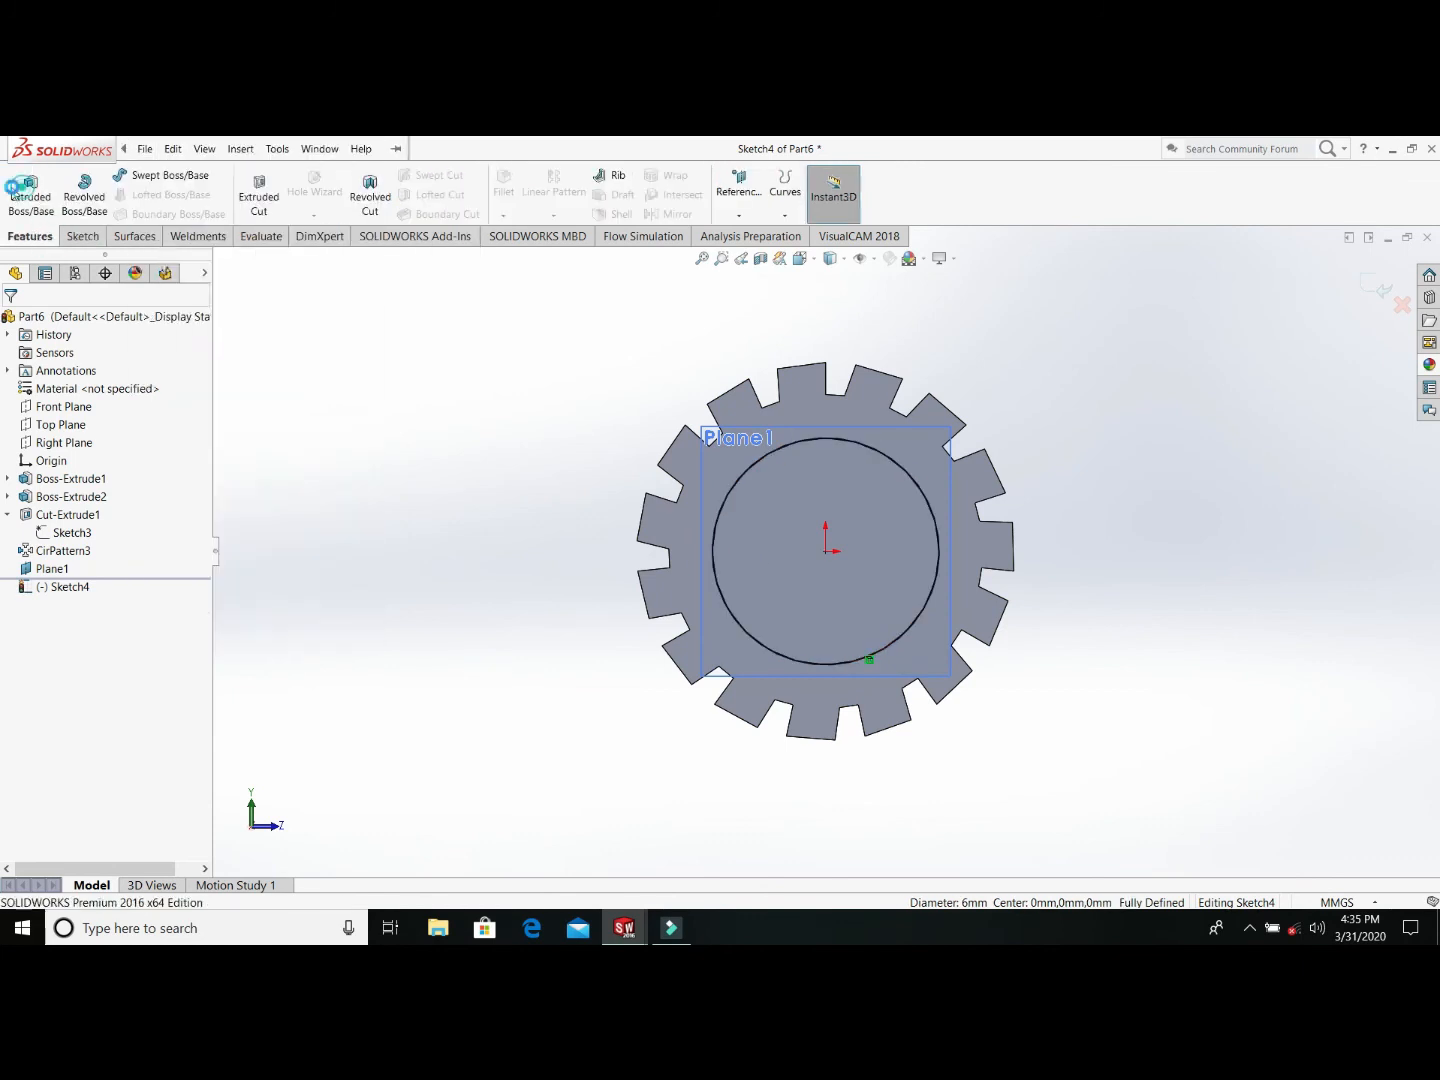
left_click(30, 190)
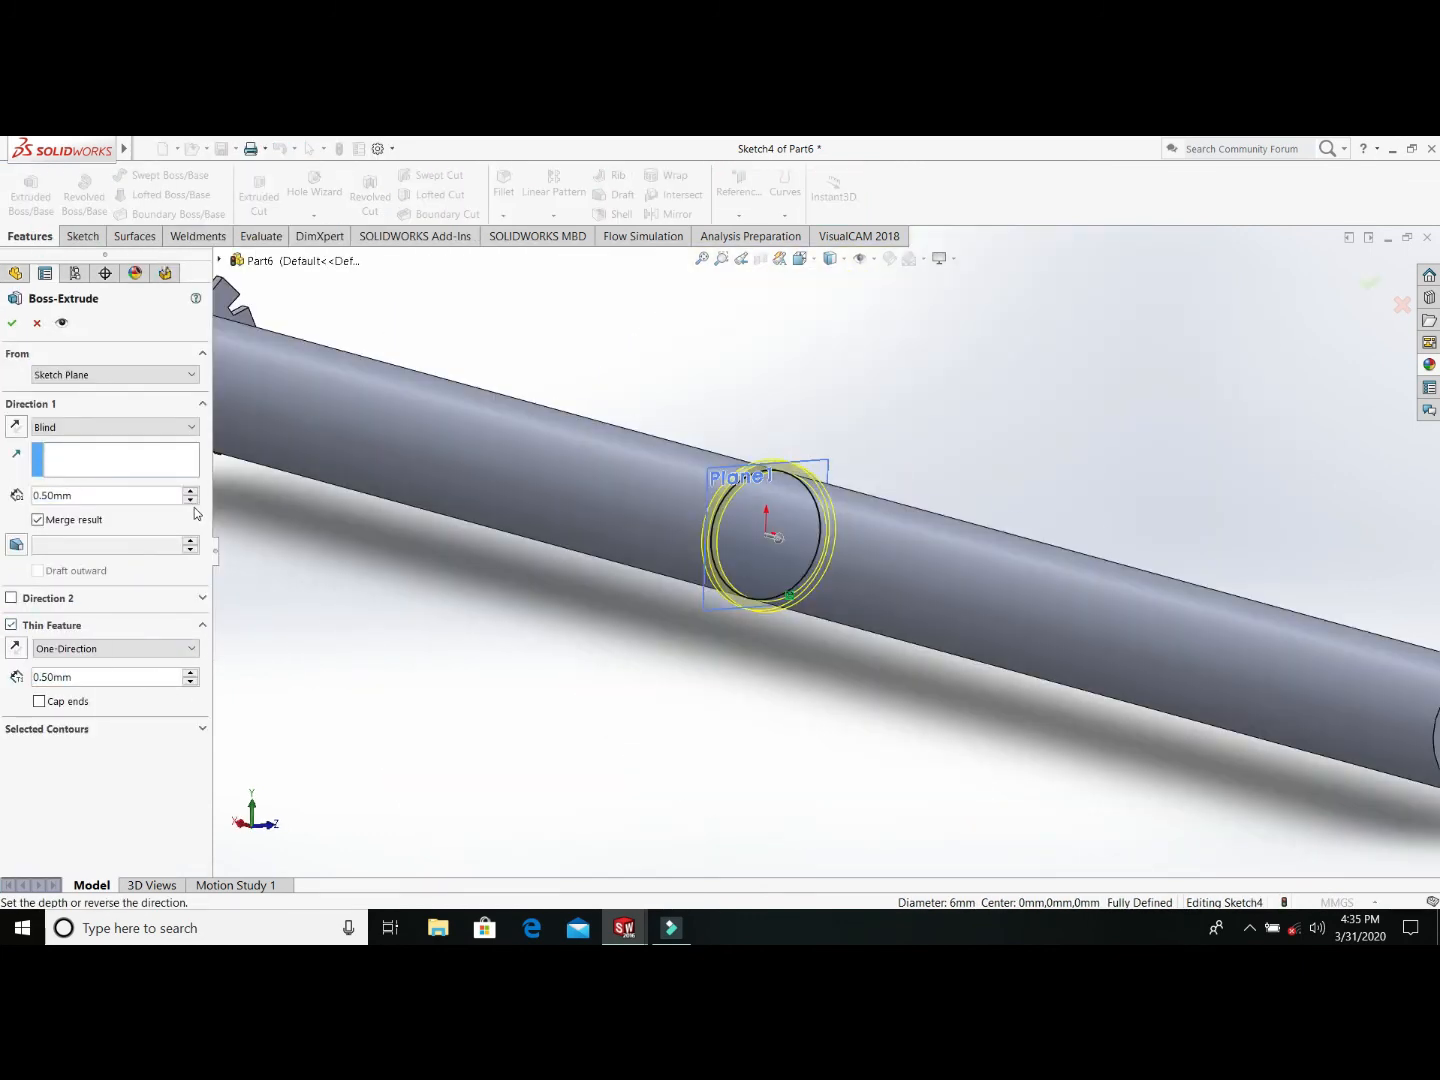
type("22")
key("Return")
key("Return")
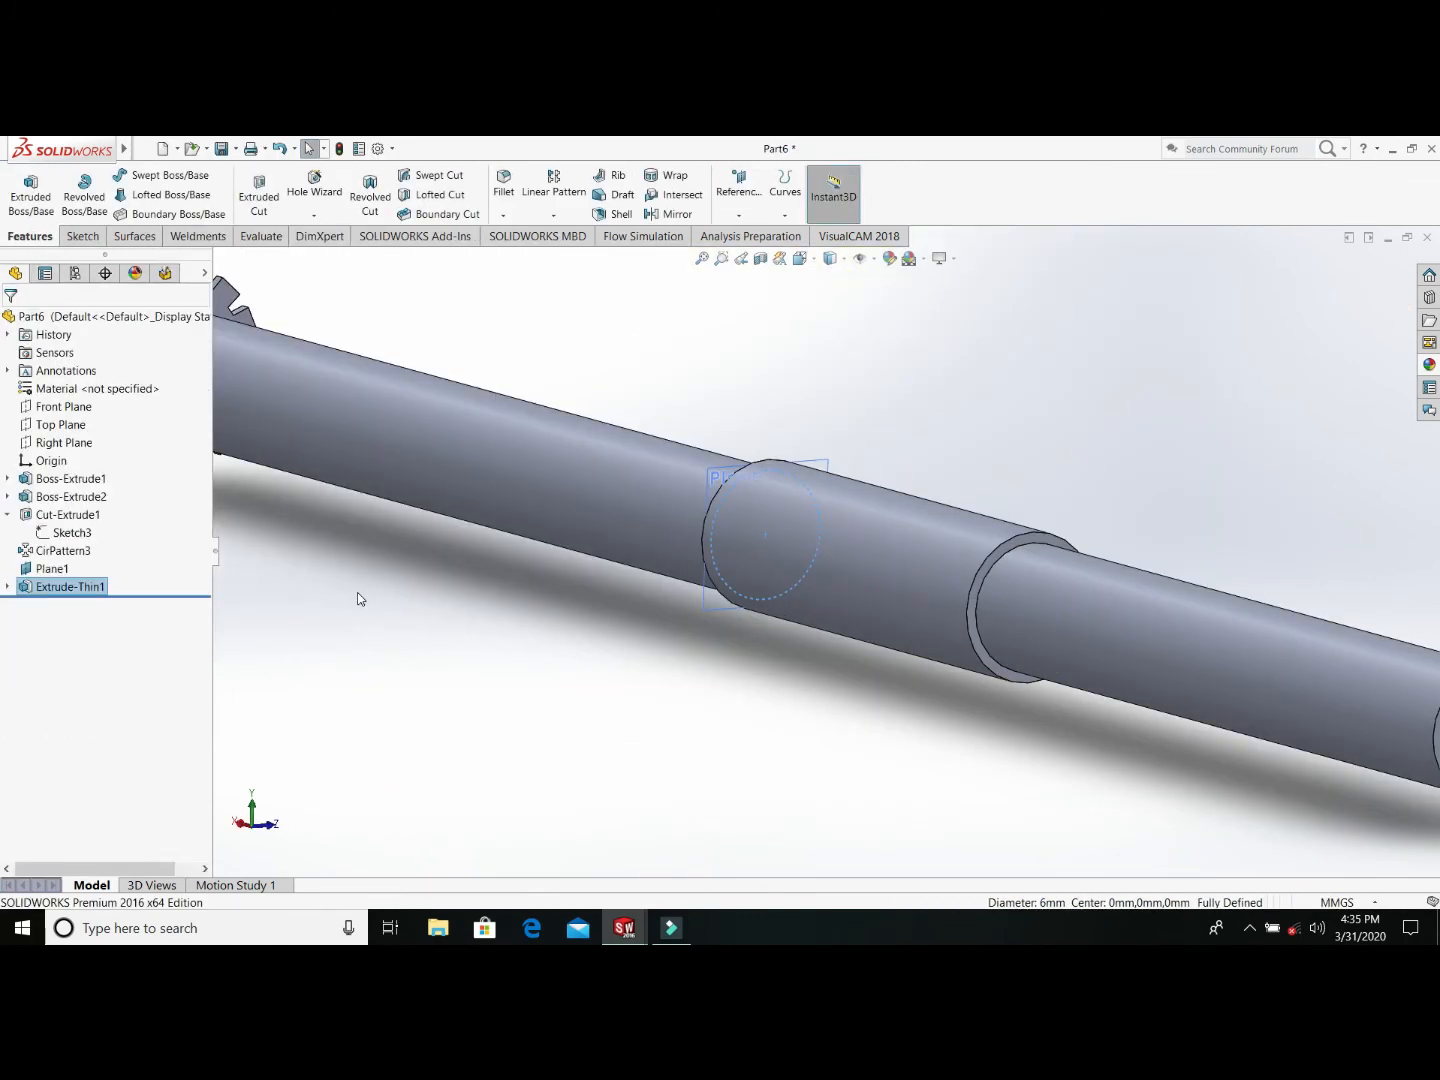
Step: Delete the thin sleeve feature from the shaft together with its leftover circle sketch
right_click(45, 588)
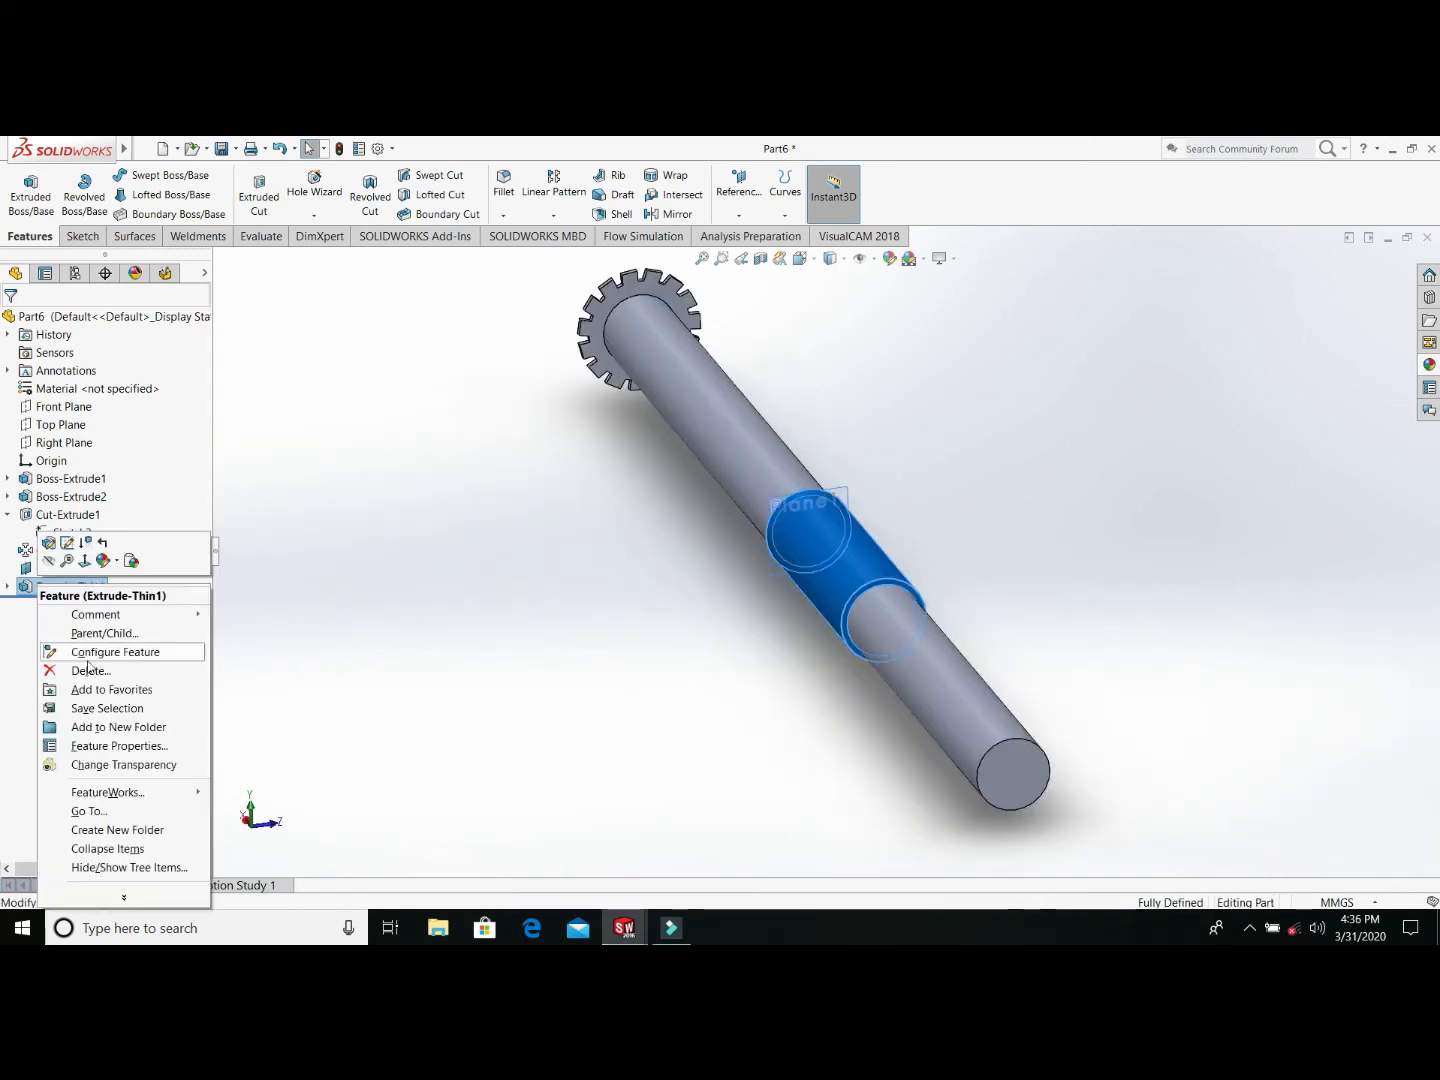
left_click(91, 671)
left_click(832, 434)
right_click(52, 586)
left_click(110, 672)
left_click(832, 434)
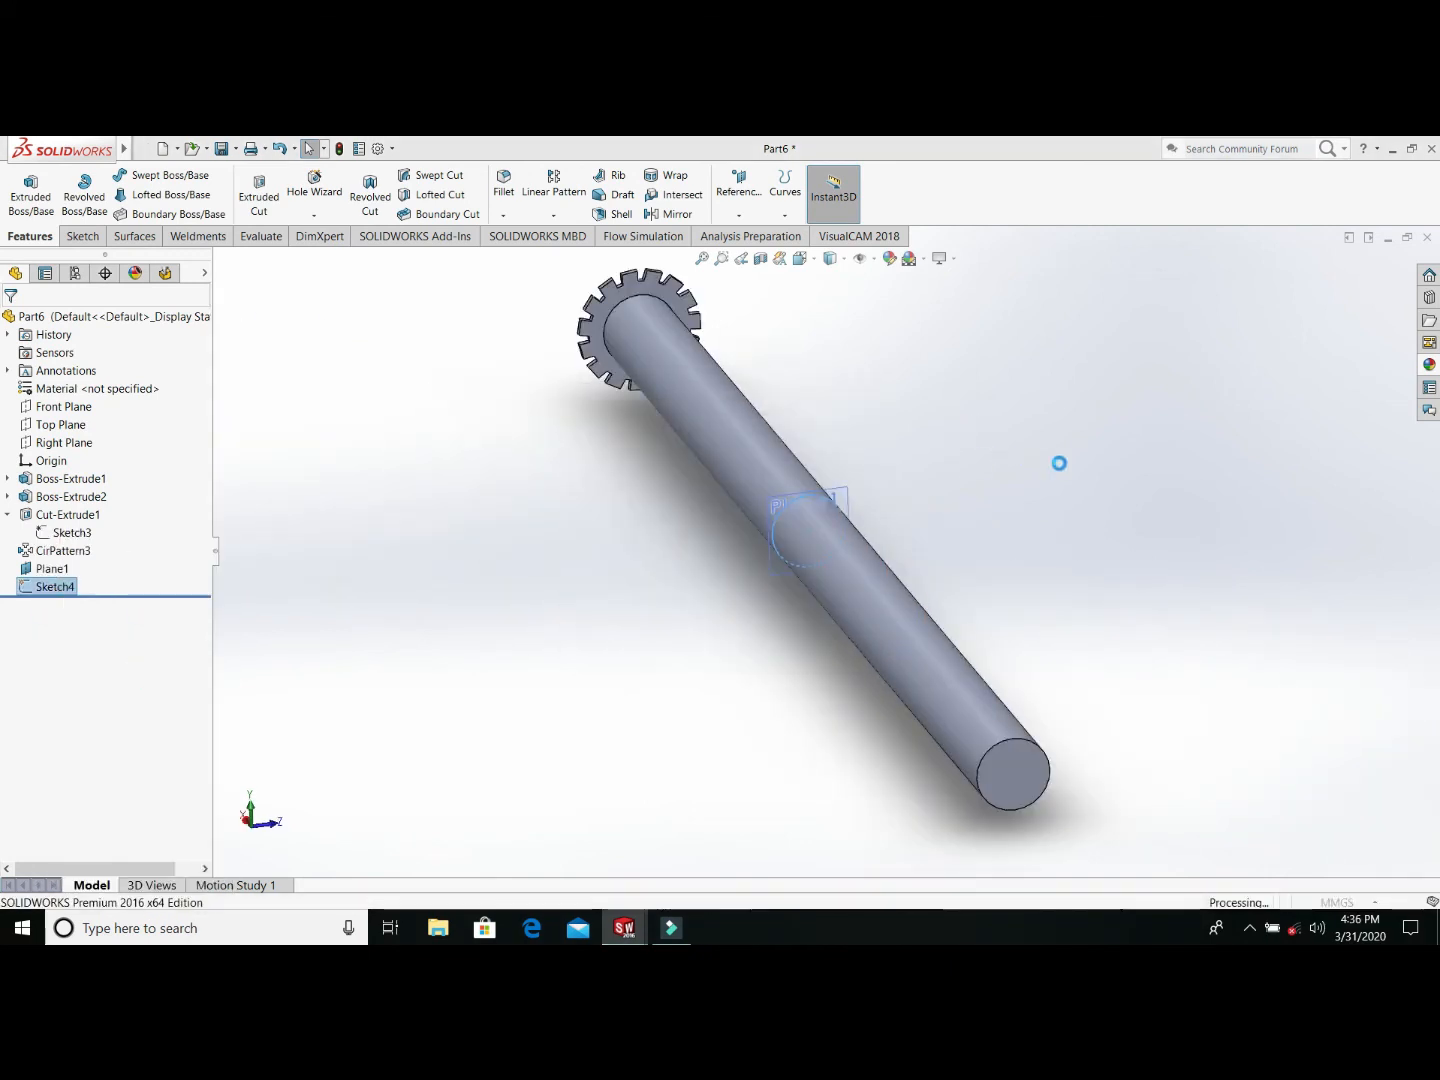
Step: Save the part as CONTROL SHAFT
key("ctrl+s")
left_click(552, 564)
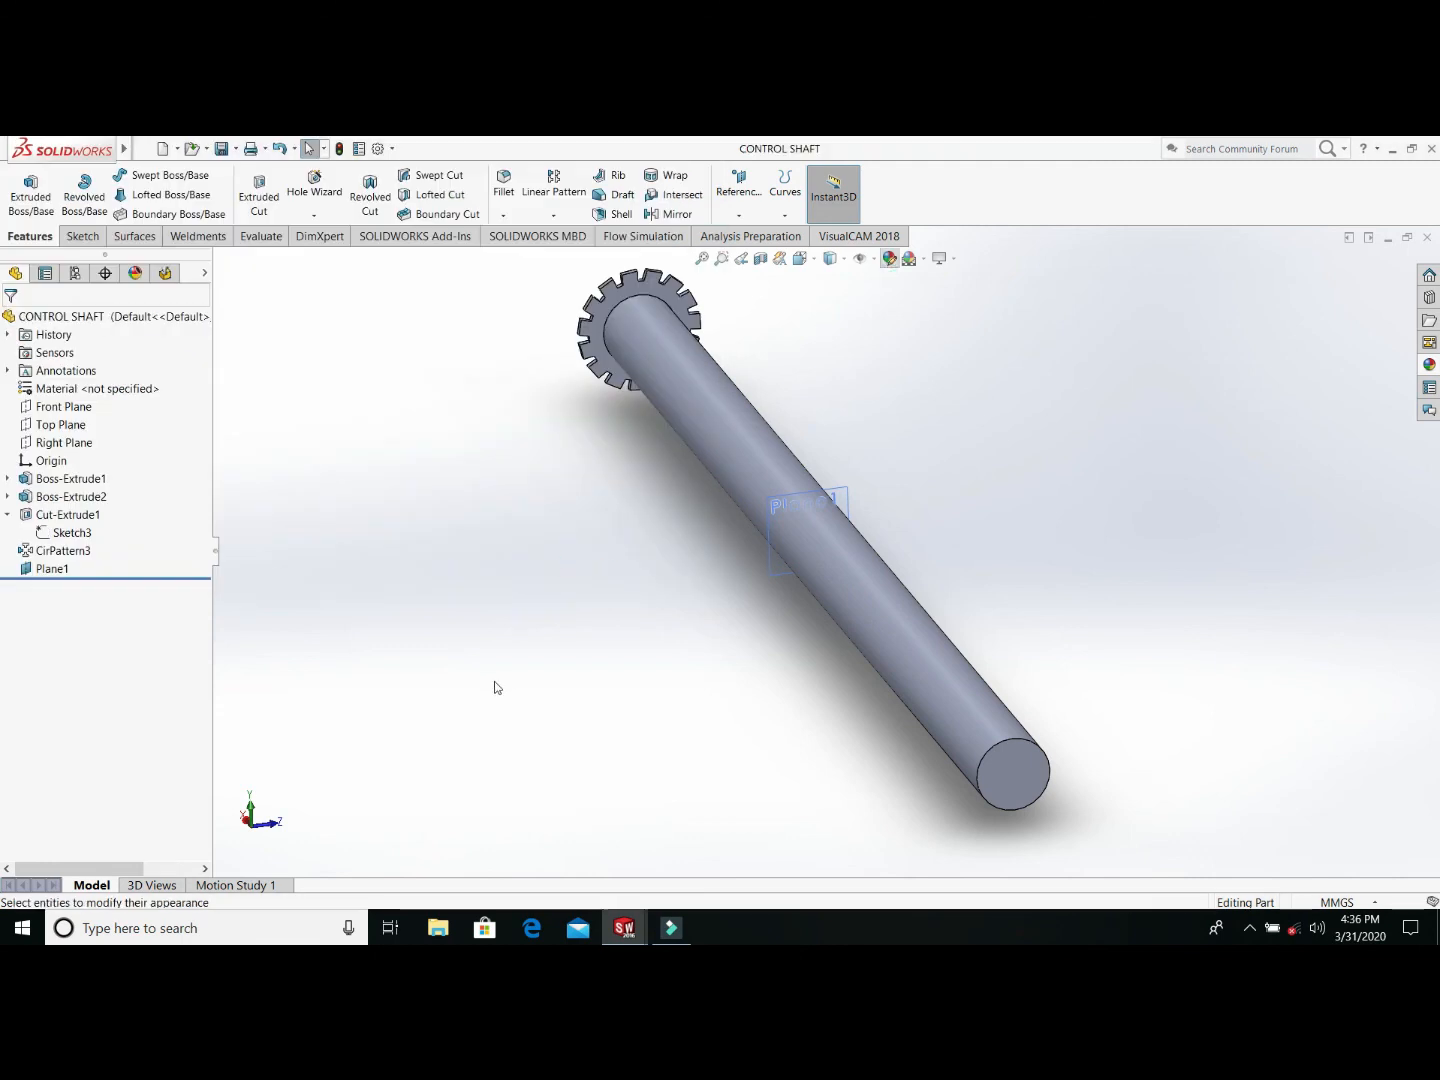
Step: Apply a dark red colour to the whole control shaft and hide the offset reference plane
left_click(889, 258)
left_click(123, 791)
scroll(148, 524, "down", 5)
scroll(148, 524, "up", 3)
left_click(157, 679)
left_click(123, 679)
scroll(180, 572, "up", 3)
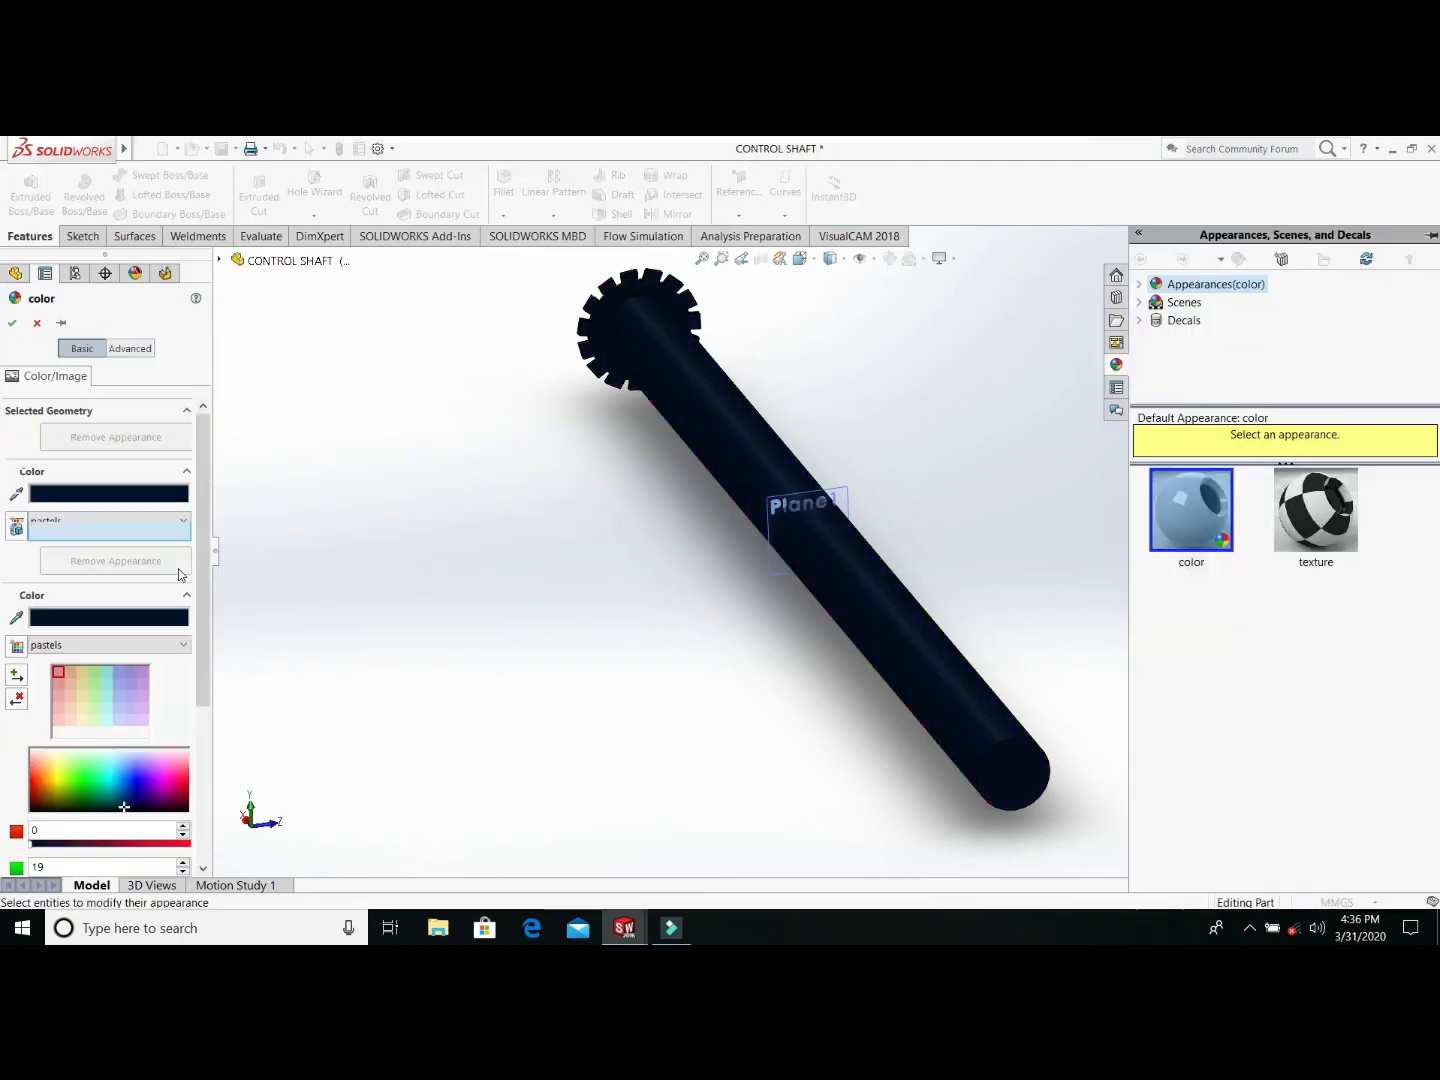
left_click(142, 720)
scroll(150, 700, "down", 5)
left_click(172, 550)
left_click(186, 554)
left_click(187, 550)
left_click(12, 323)
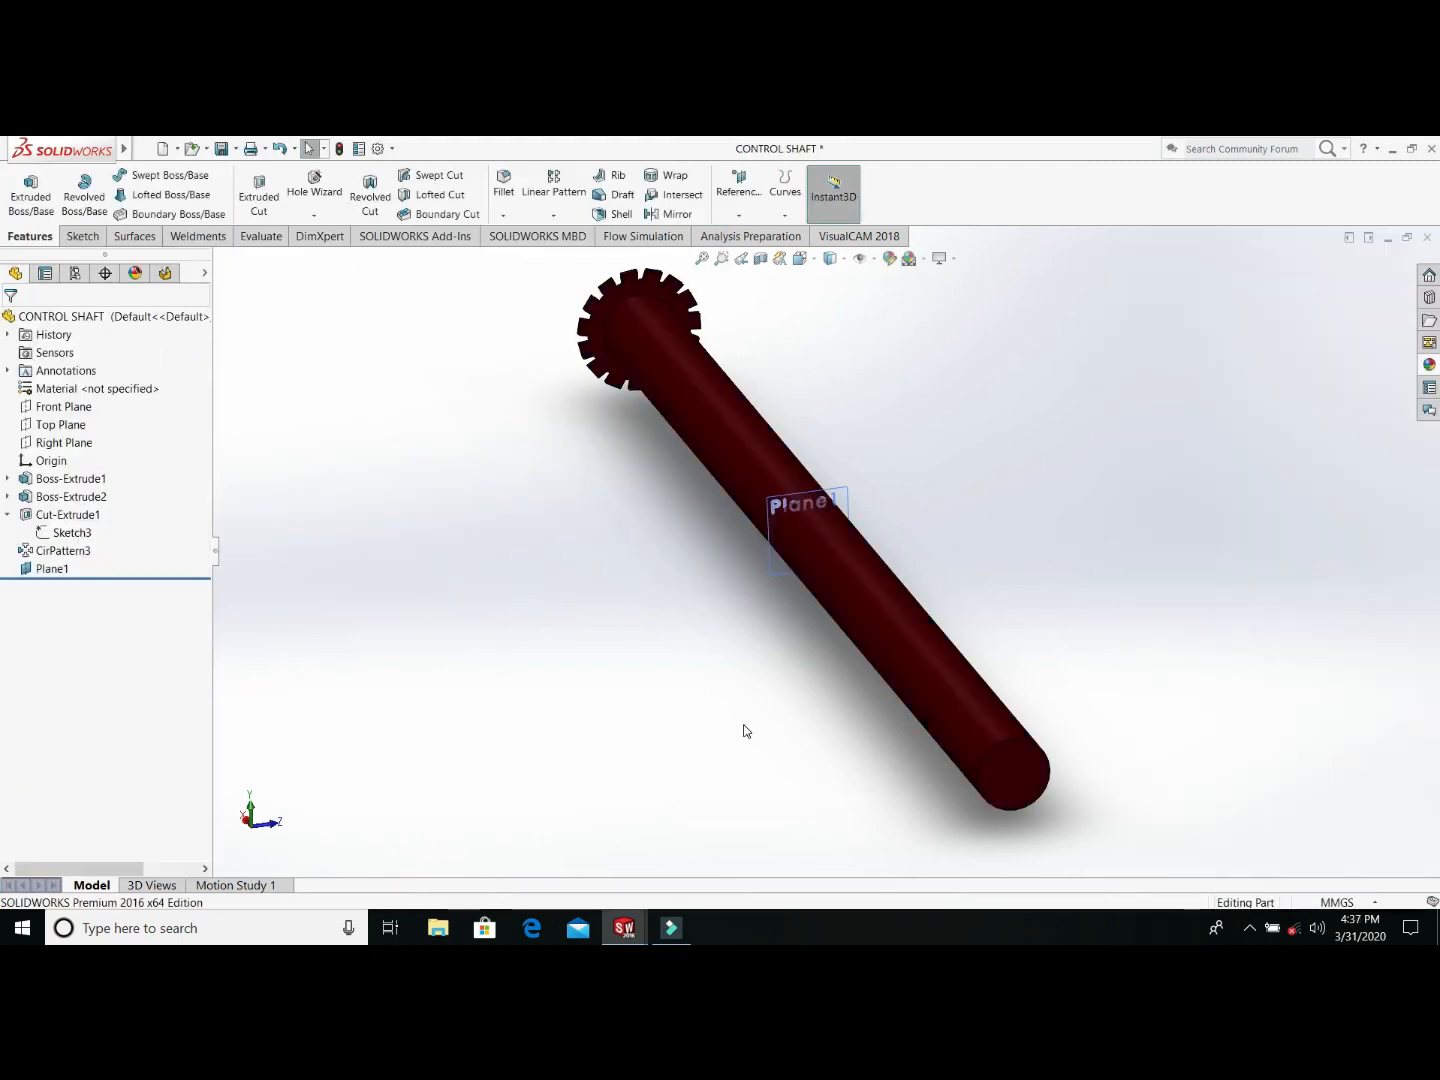
left_click(857, 525)
scroll(1090, 699, "up", 4)
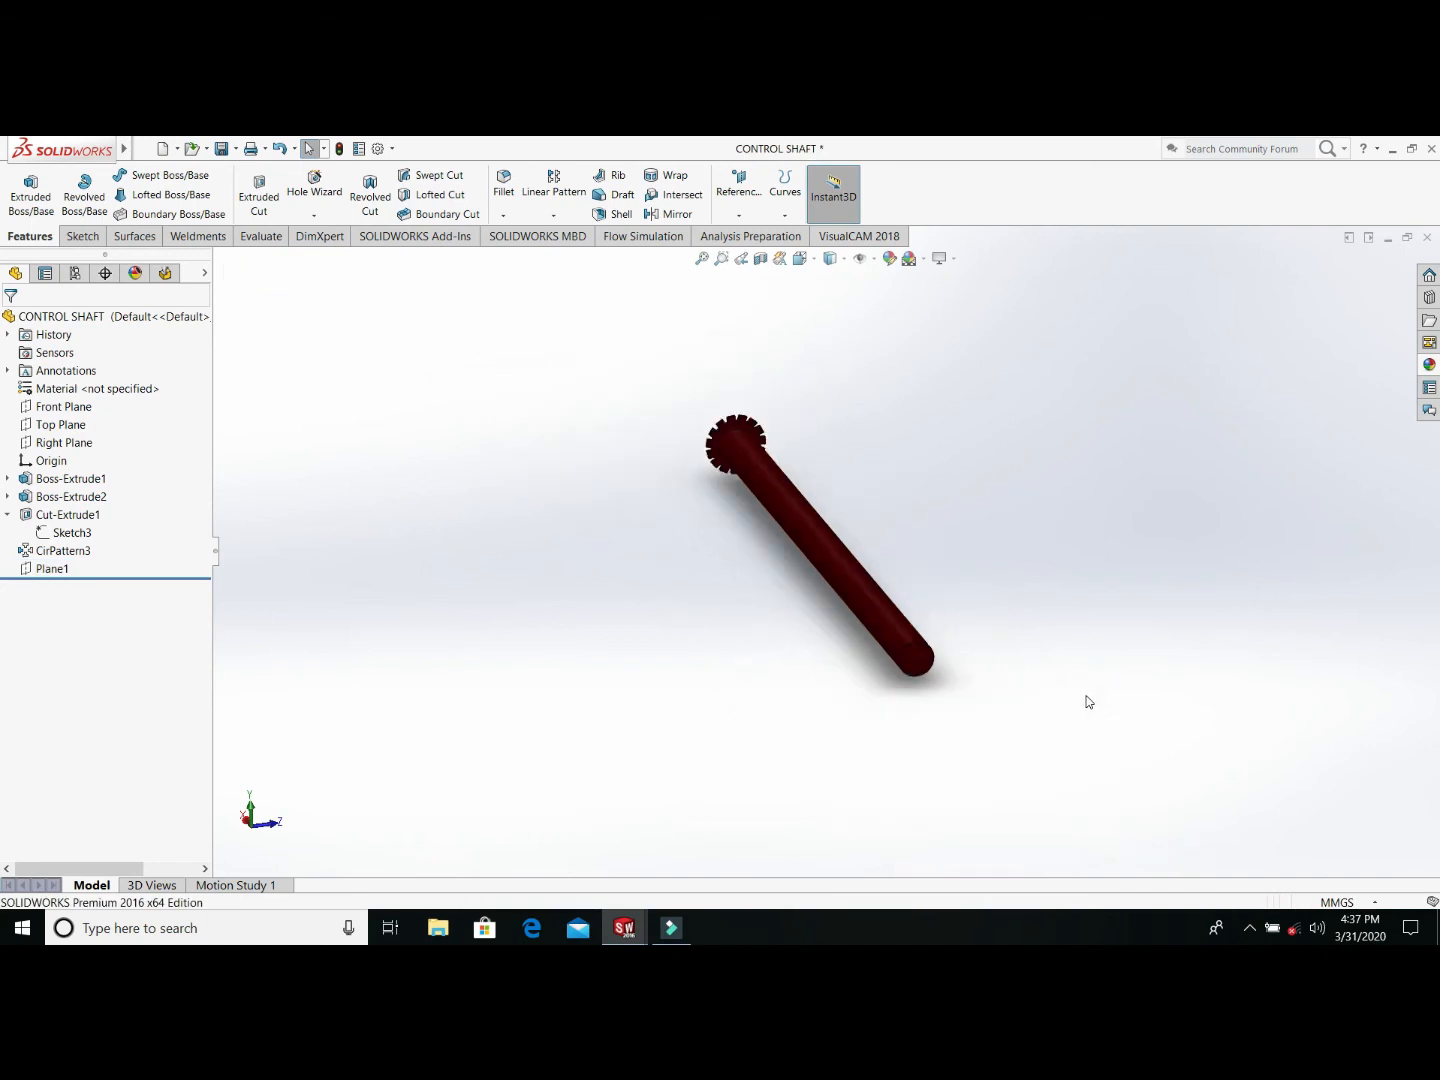
Step: Create a new part and sketch a 7 mm diameter circle centred on the origin on the Front Plane
key("ctrl+n")
key("Return")
left_click(63, 407)
left_click(173, 175)
left_click(826, 551)
left_click(85, 185)
left_click(958, 503)
left_click(1108, 376)
type("7")
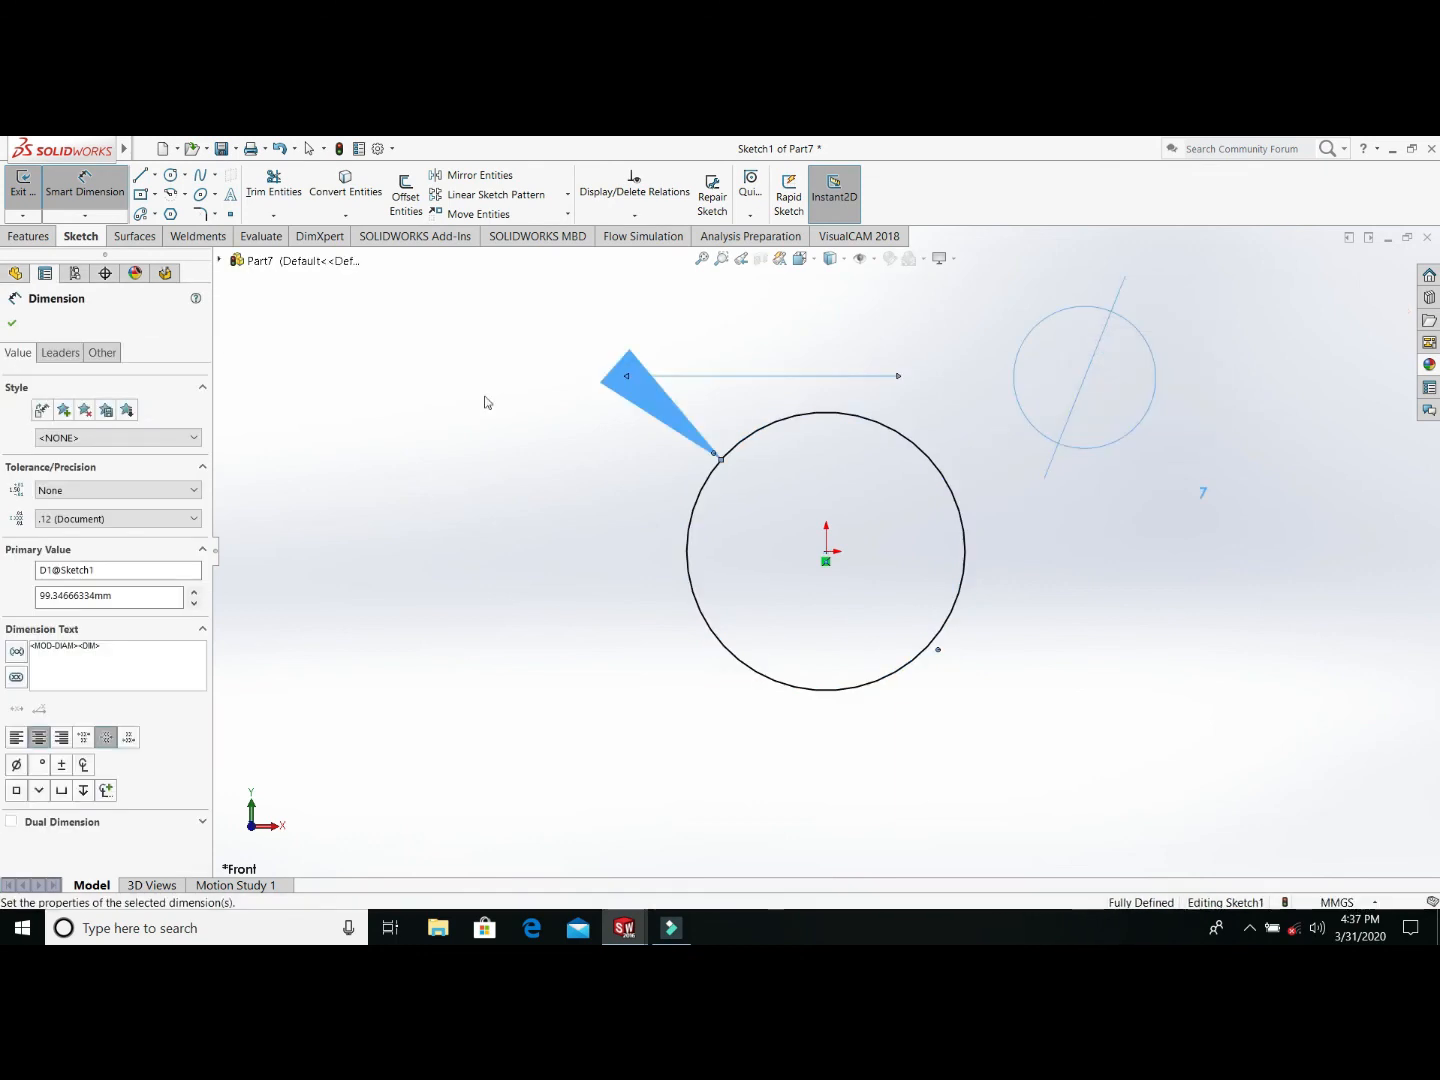
Step: Extrude the circle 22 mm mid-plane as a thin-walled tube with a 0.5 mm wall thickened inward
left_click(30, 237)
left_click(31, 194)
left_click(12, 604)
type("0.5")
key("Return")
left_click(15, 627)
left_click(191, 491)
left_click(191, 491)
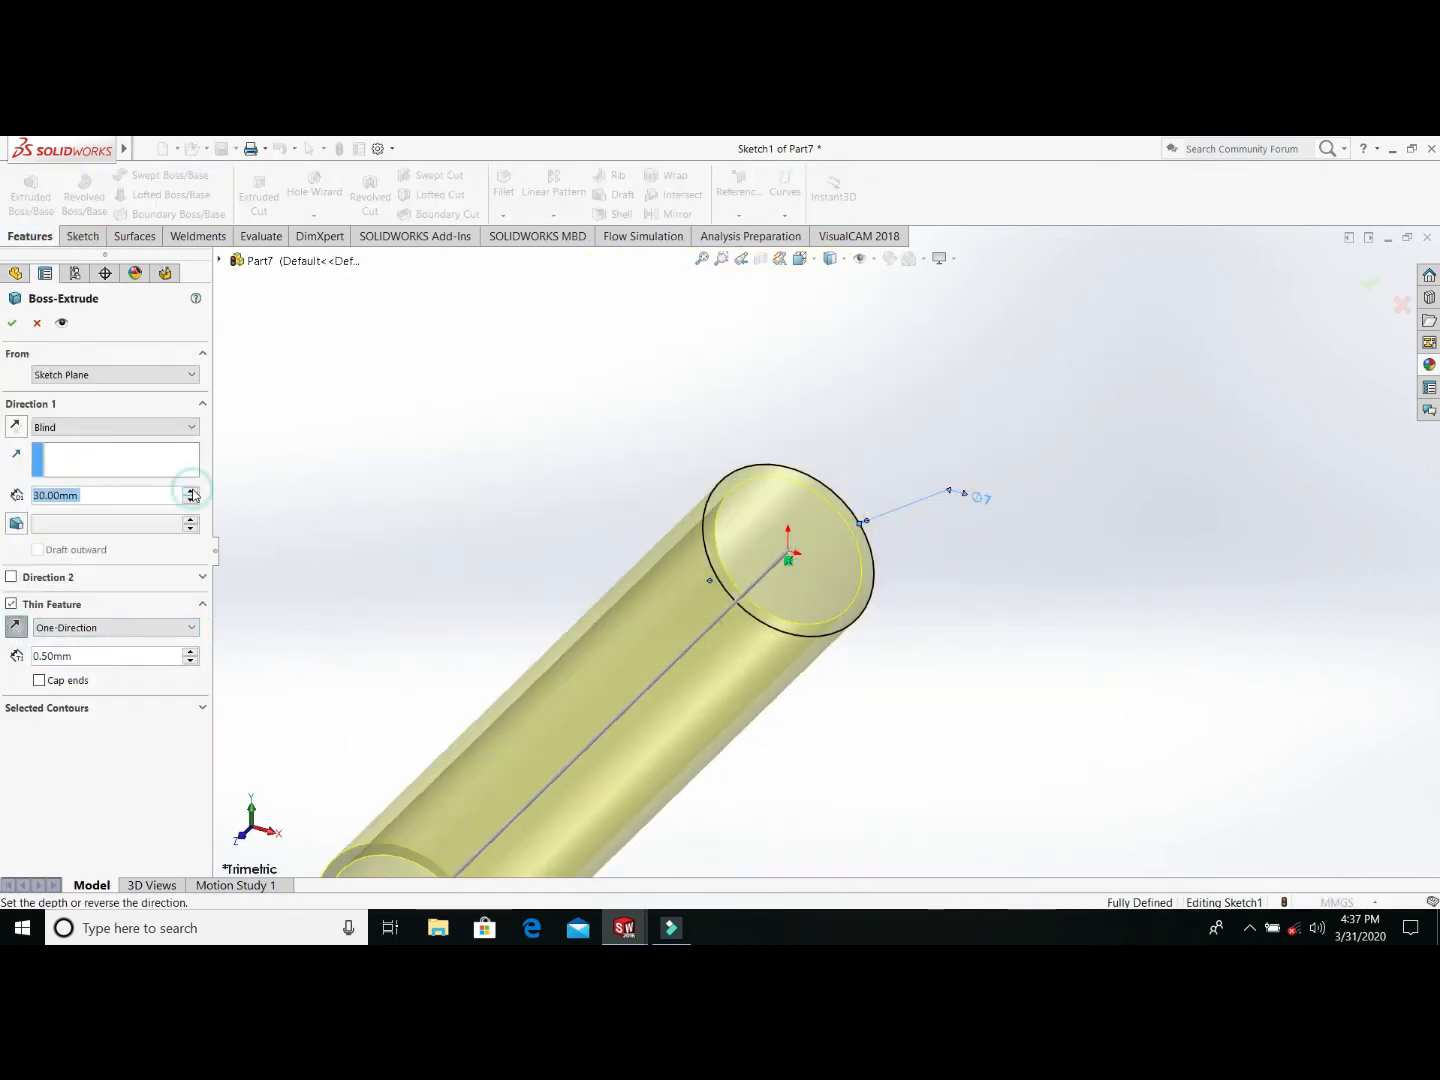
type("22")
key("Return")
scroll(255, 519, "up", 2)
left_click(170, 509)
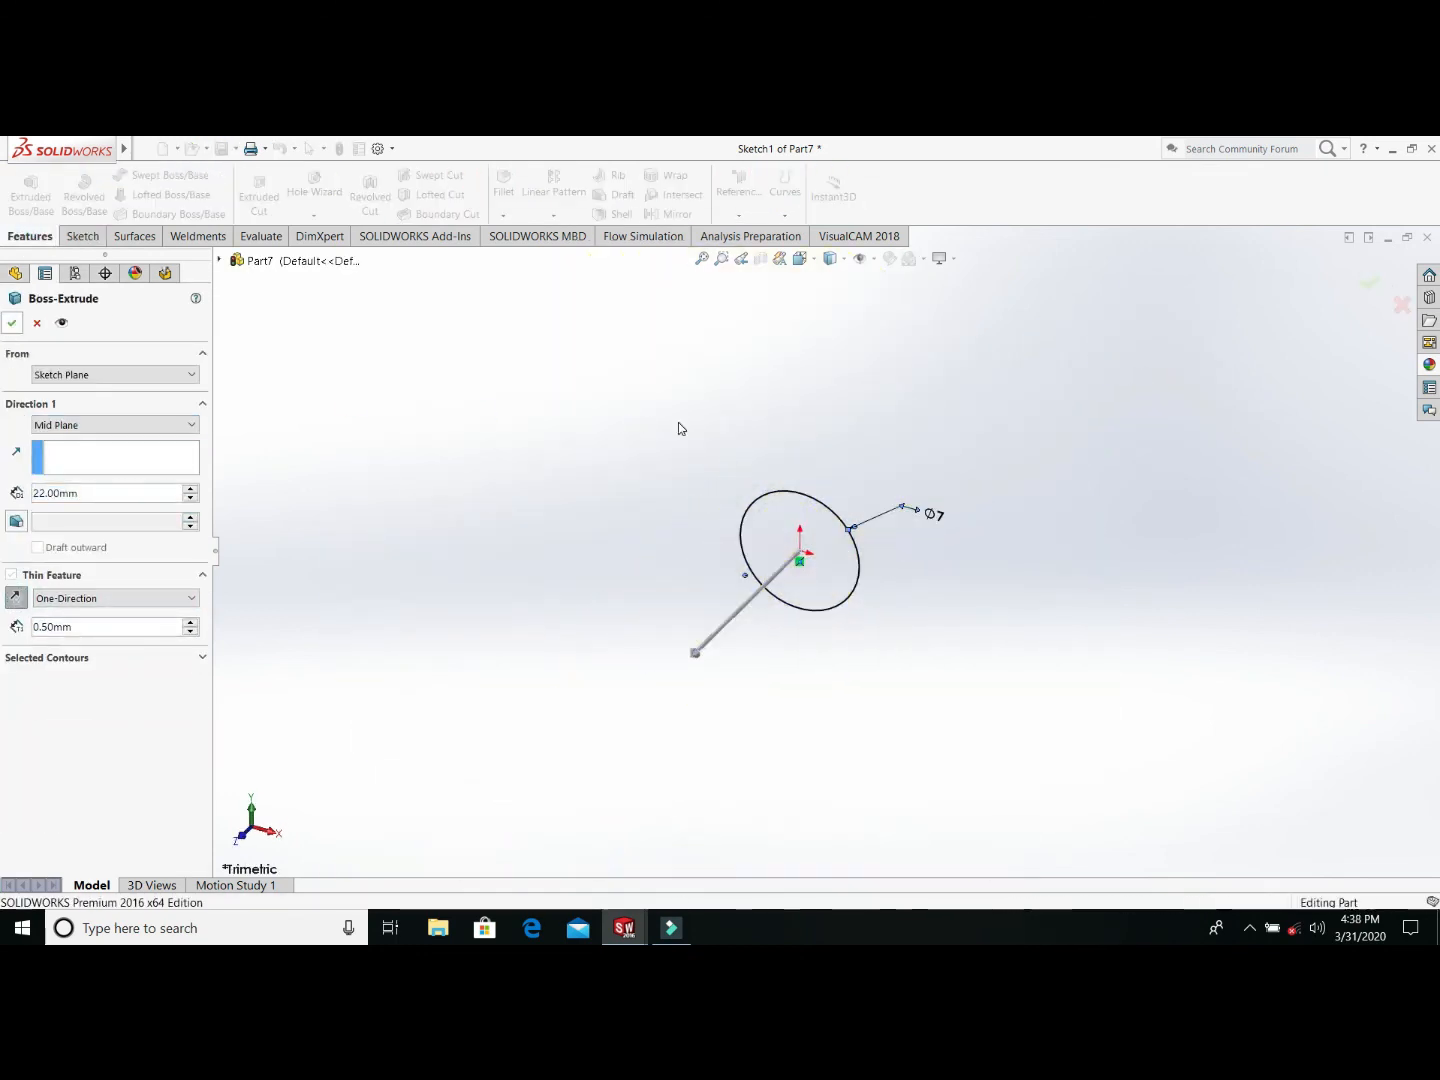
key("Return")
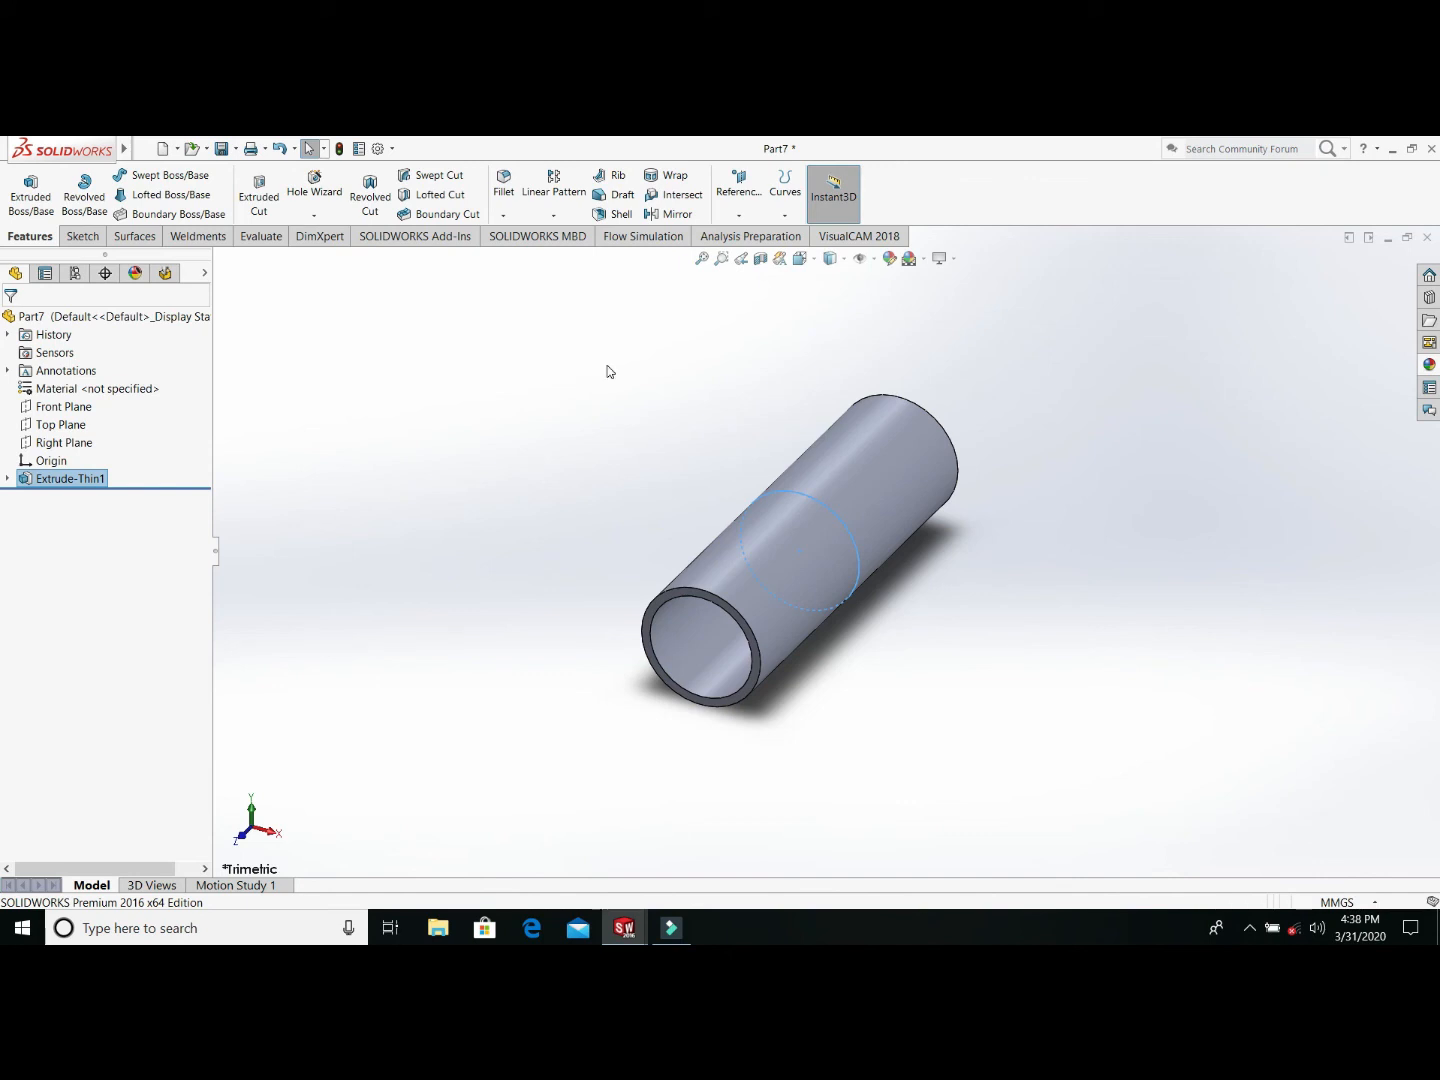
Step: Sketch a narrow upright rectangle on the Front Plane, running down from the tube's lower inner wall
left_click(76, 390)
scroll(659, 713, "up", 3)
left_click(141, 195)
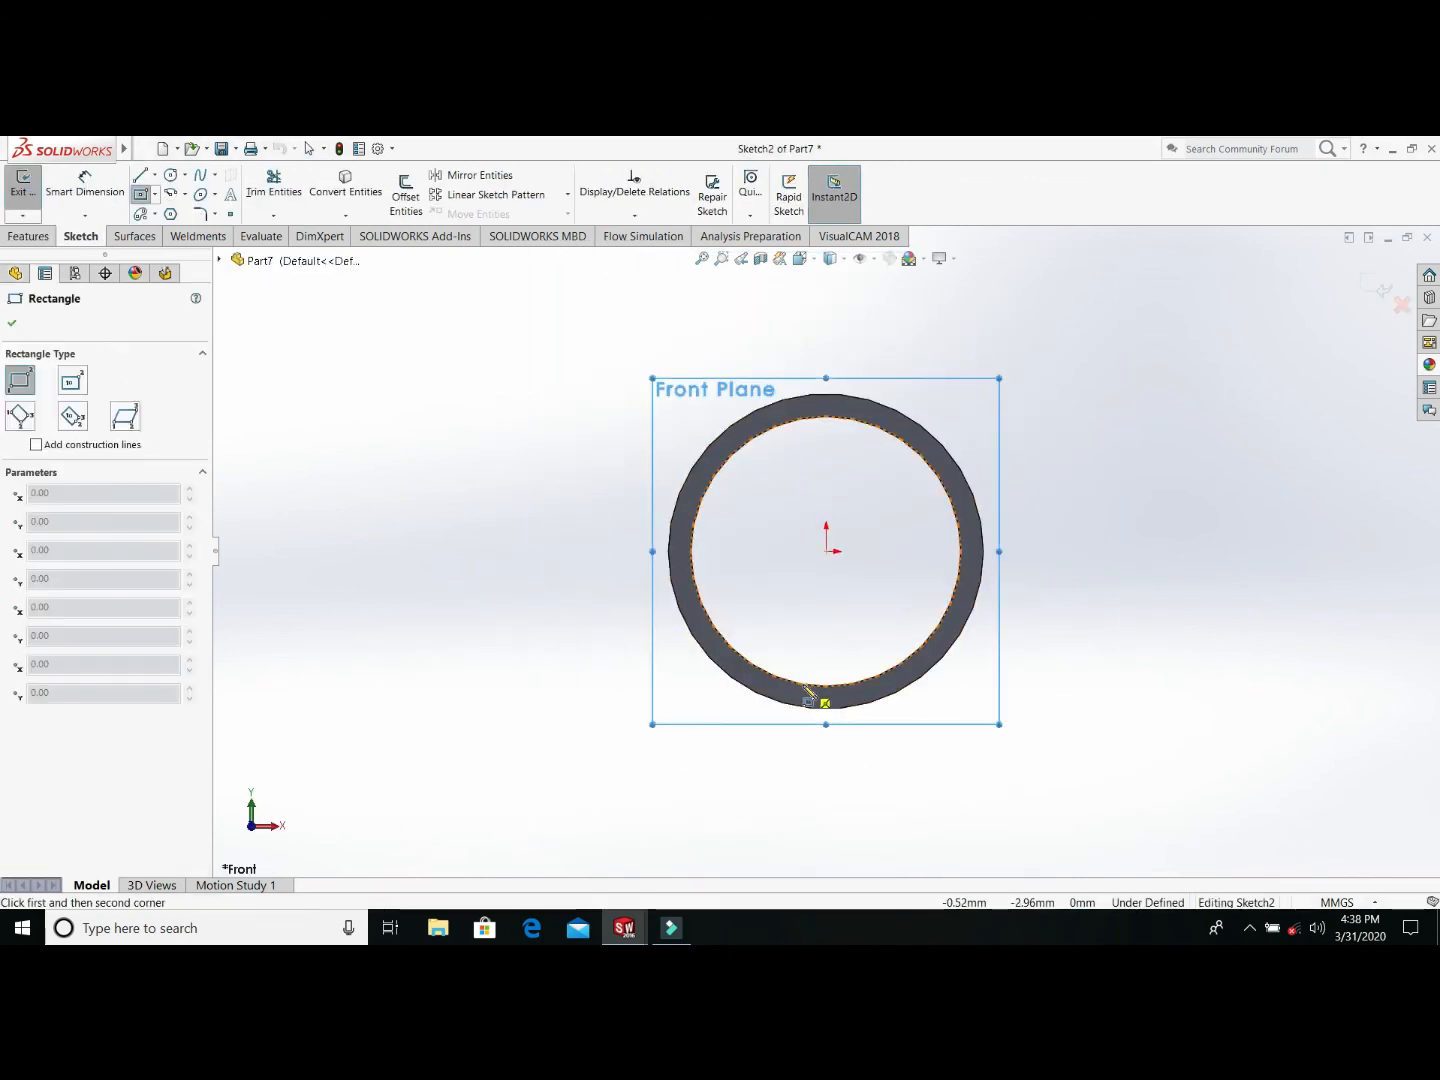
left_click(803, 687)
scroll(825, 760, "up", 4)
left_click(833, 823)
key("Escape")
Step: Draw a centreline from the origin to the midpoint of the rectangle's upper edge and make it vertical
left_click(155, 175)
left_click(165, 214)
scroll(828, 555, "down", 5)
left_click(823, 546)
left_click(816, 711)
left_click(823, 574)
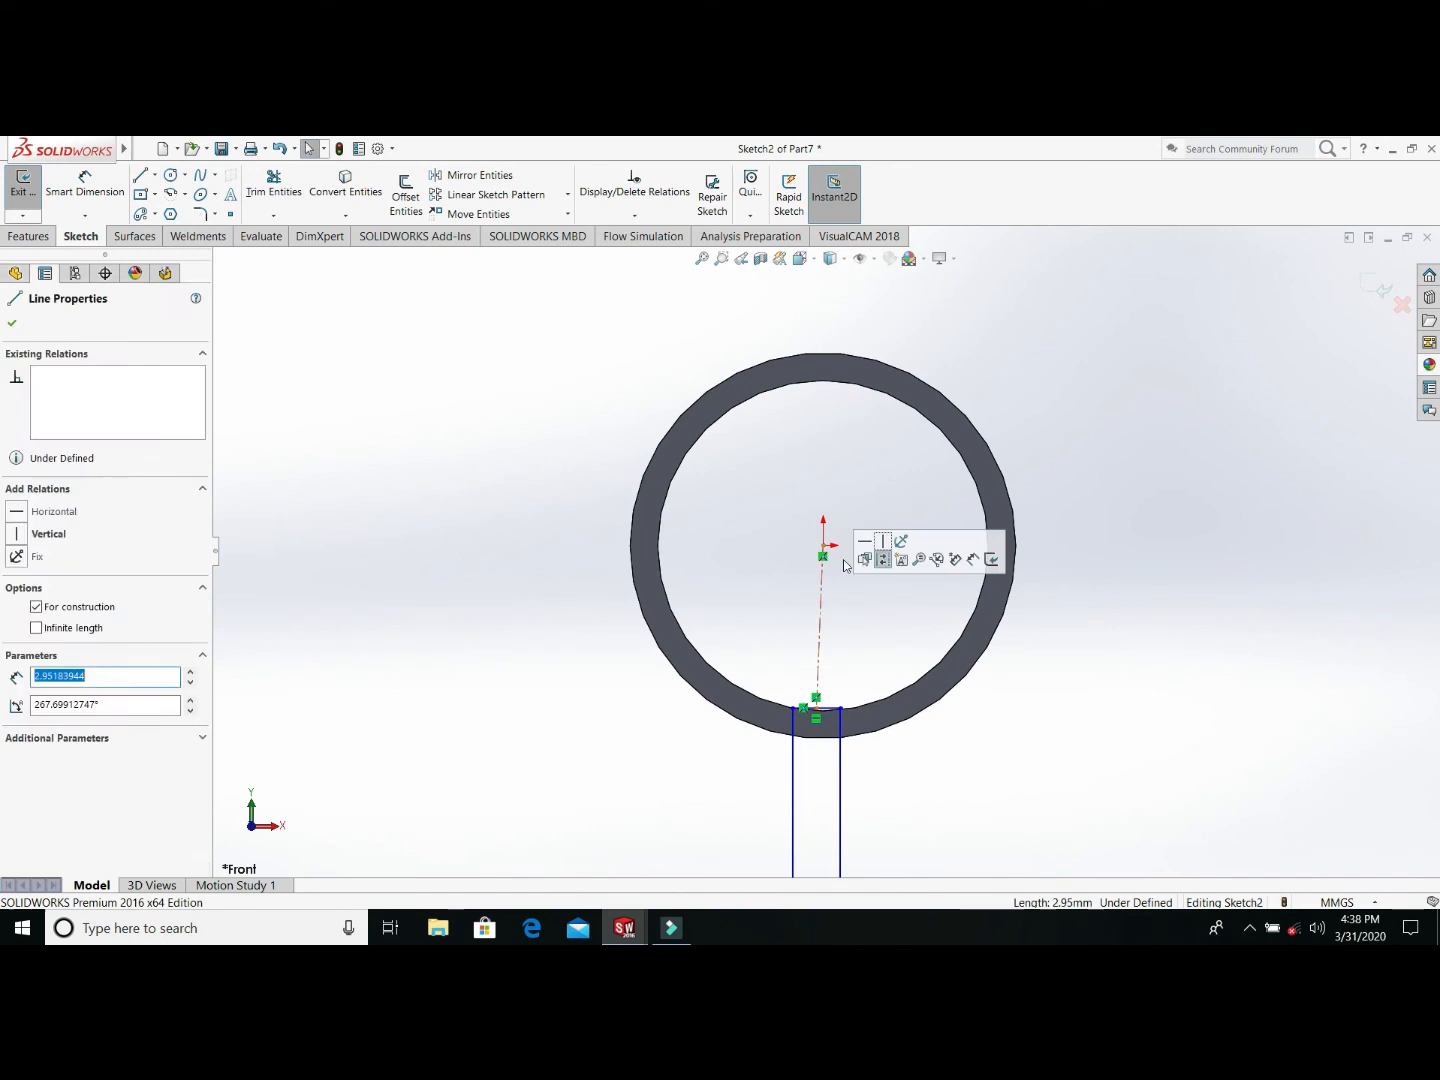
left_click(884, 541)
Step: Set the rectangle's height to 15 mm and its width to 1 mm
scroll(918, 640, "up", 4)
scroll(836, 652, "down", 2)
left_click(842, 680)
left_click(1060, 720)
key("Return")
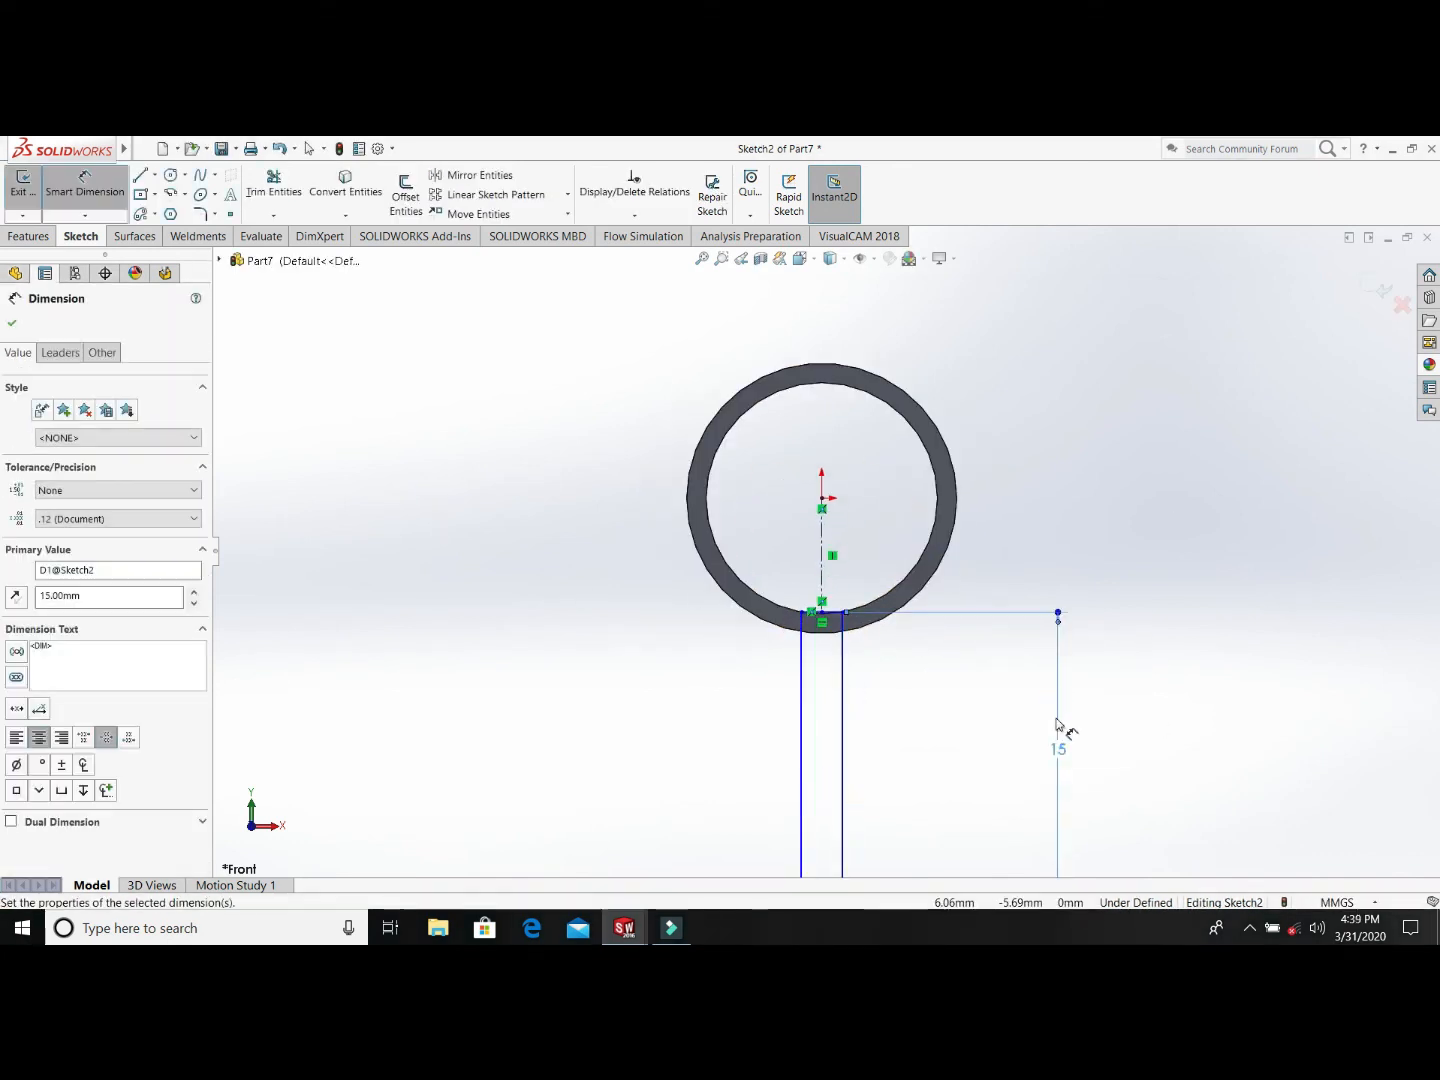
scroll(1057, 725, "up", 4)
scroll(842, 828, "down", 4)
left_click(807, 828)
left_click(560, 664)
type("1")
key("Return")
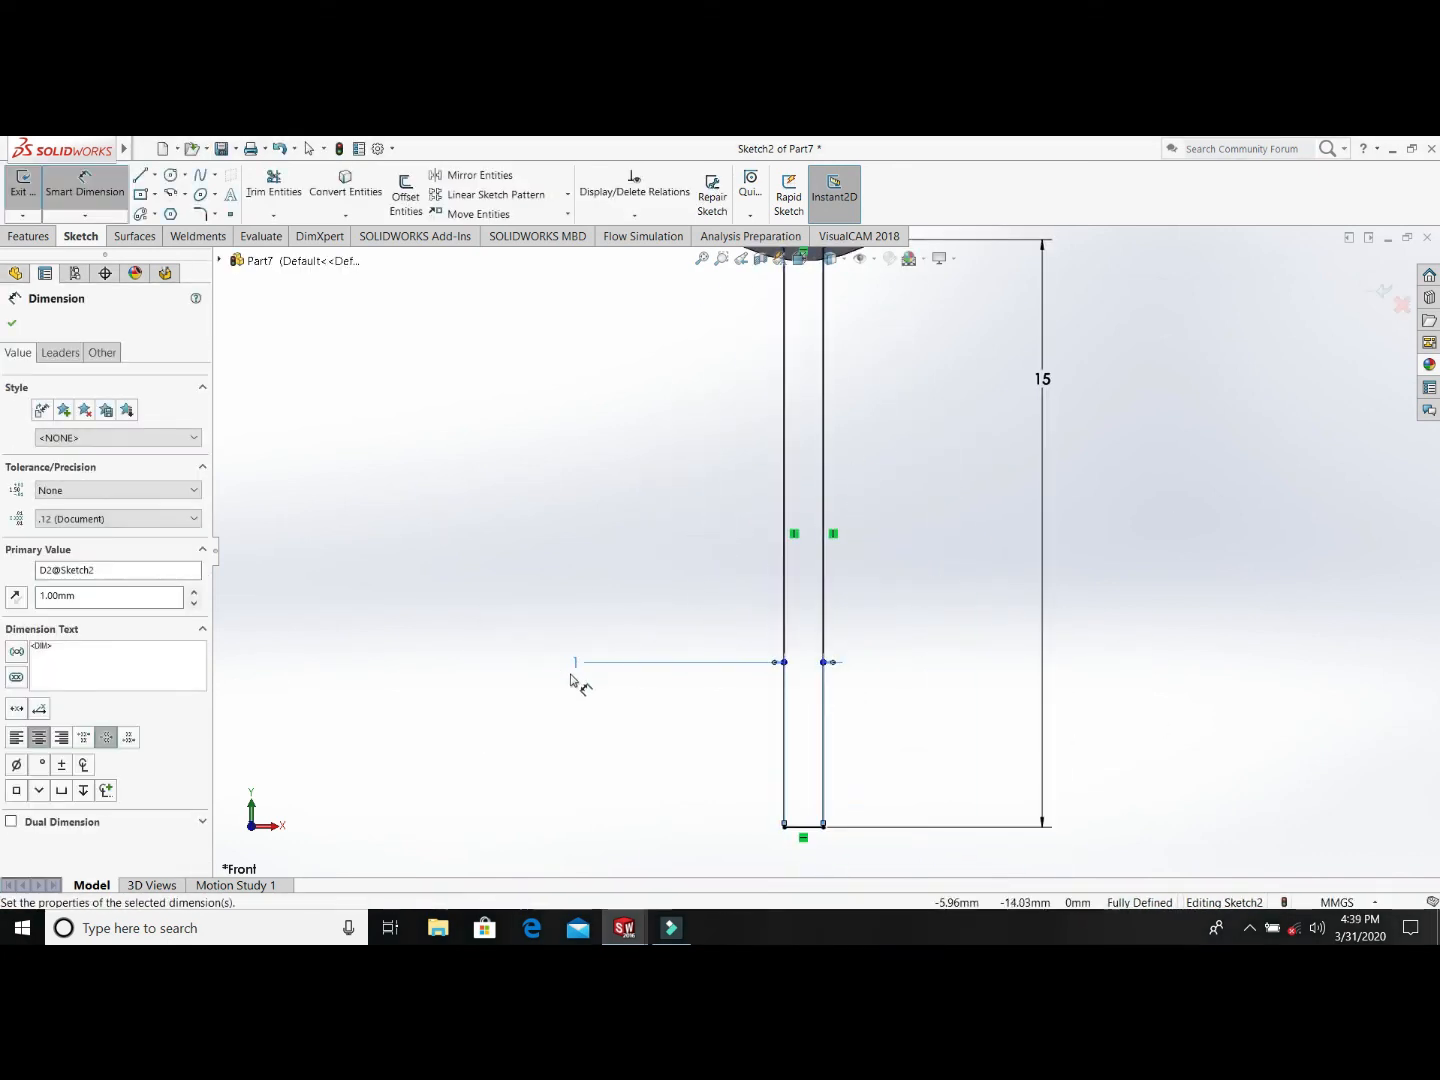
Step: Extrude the rectangle 22 mm mid-plane to form a plate below the tube
left_click(28, 236)
left_click(30, 190)
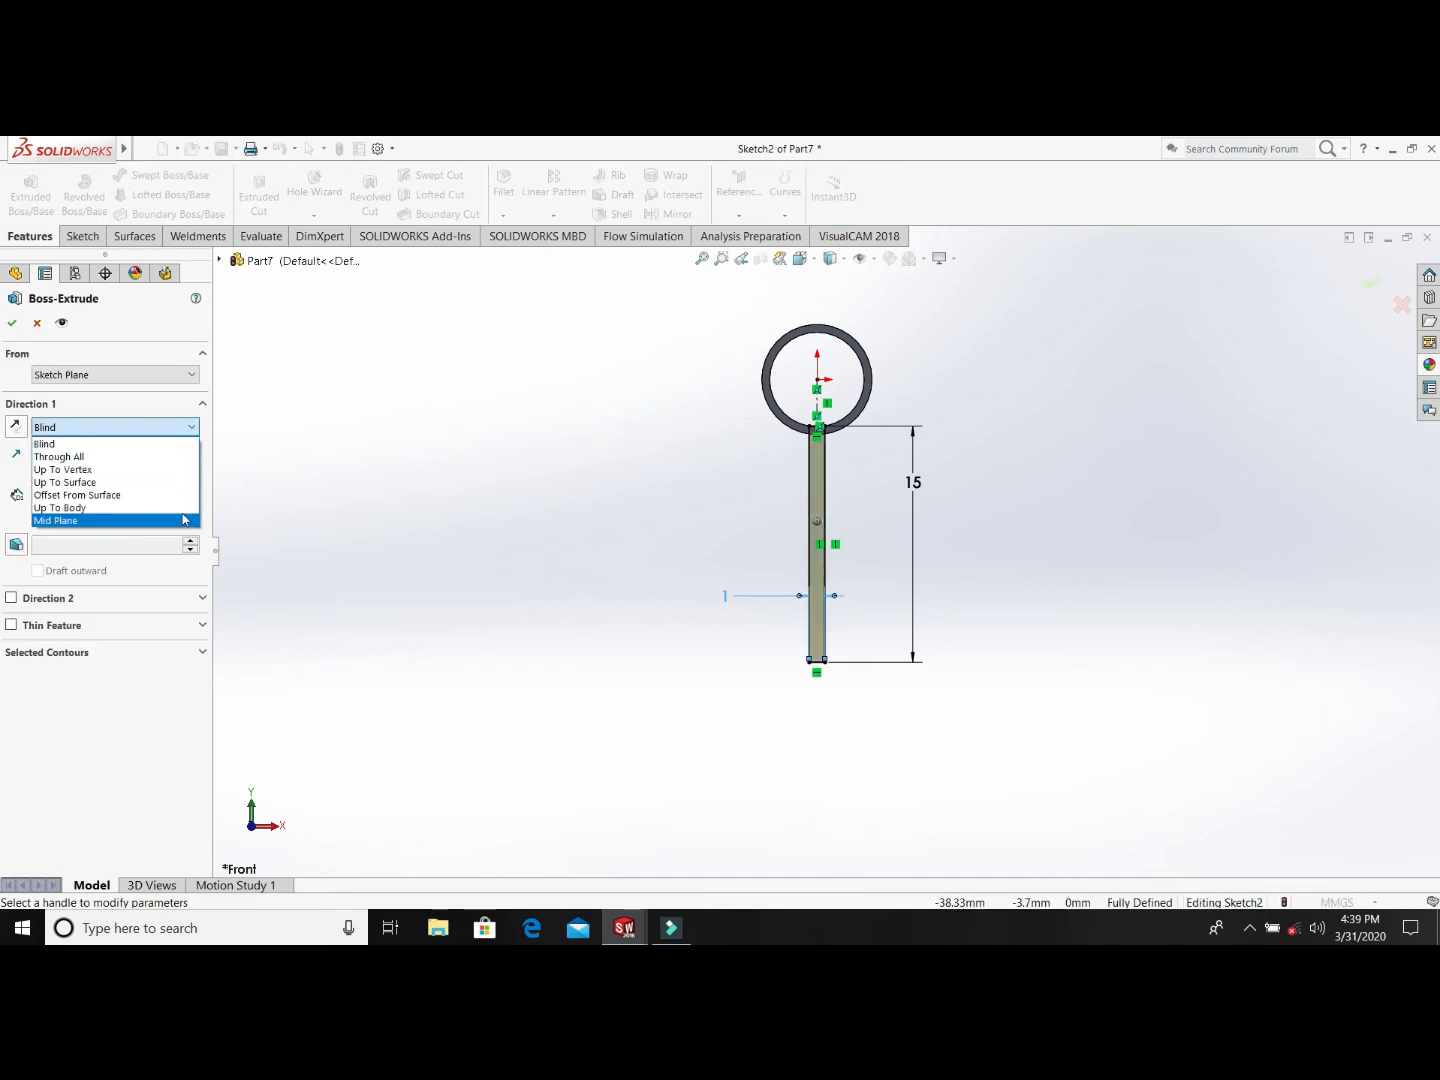
left_click(127, 523)
middle_click_drag(680, 520, 500, 470)
left_click(12, 323)
middle_click_drag(785, 582, 861, 595)
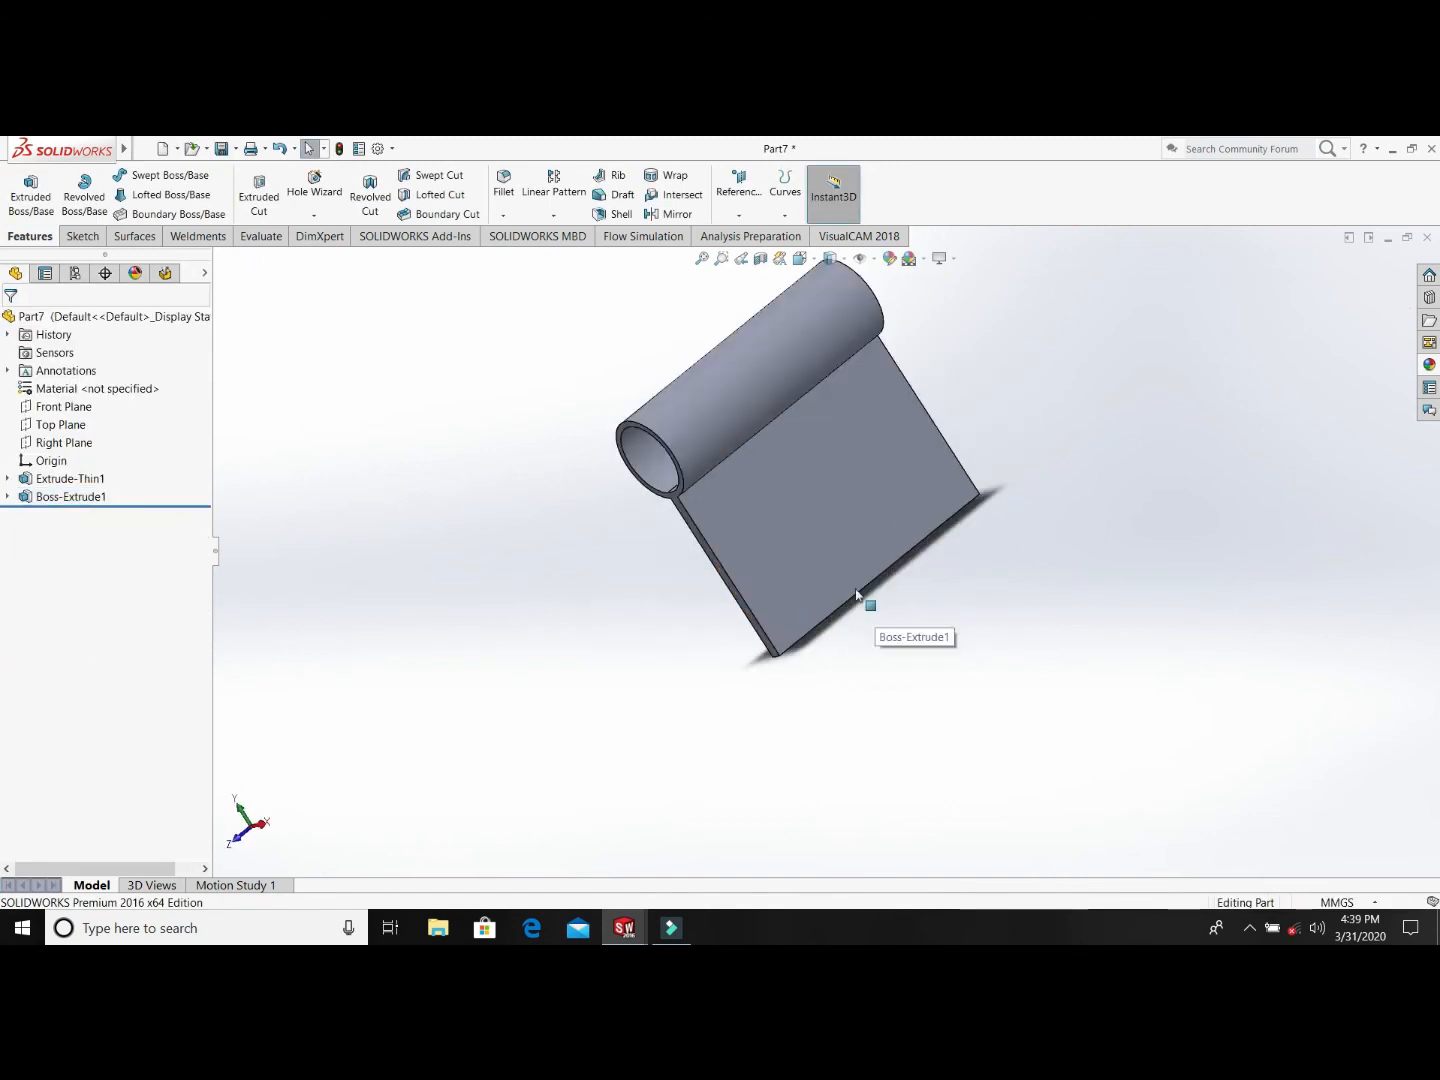
Step: Sketch a thin rectangle on the plate's side face, spanning the full length of its lower edge
left_click(855, 587)
left_click(82, 236)
left_click(141, 195)
left_click(780, 655)
left_click(972, 481)
scroll(780, 630, "down", 5)
key("Escape")
Step: Set the thin rectangle's height to 1 mm
left_click(85, 190)
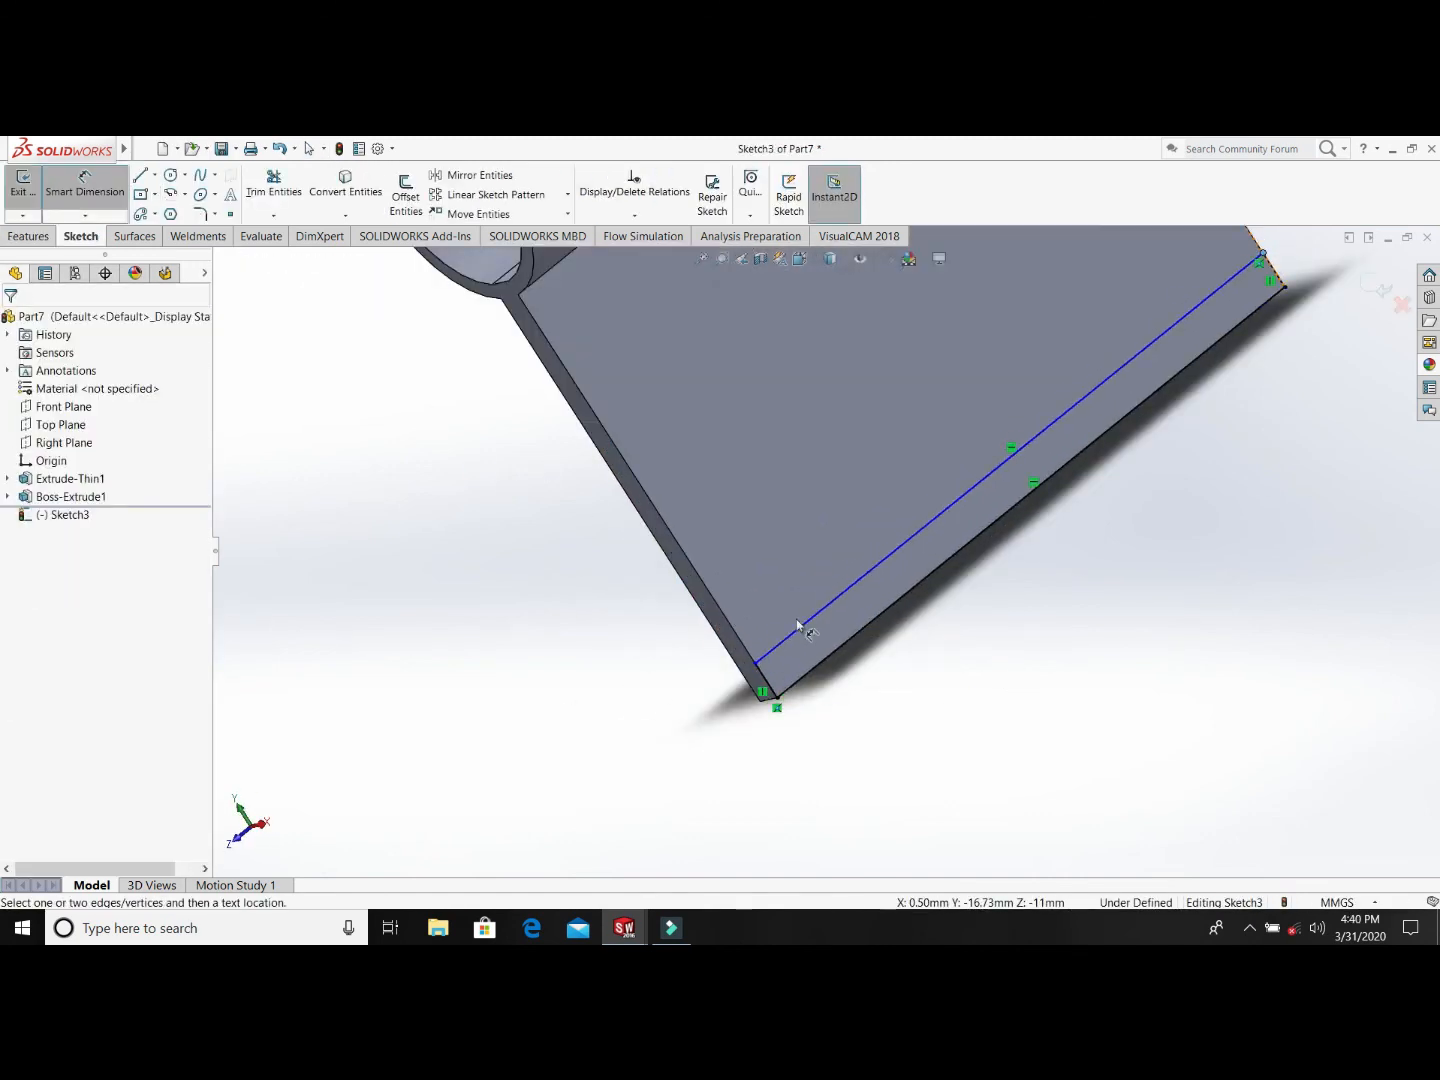
left_click(767, 680)
left_click(623, 765)
type("1.2")
key("Return")
Step: Extrude the thin rectangle 8 mm outward to form a base flange on the plate
left_click(28, 236)
left_click(30, 190)
scroll(633, 533, "up", 3)
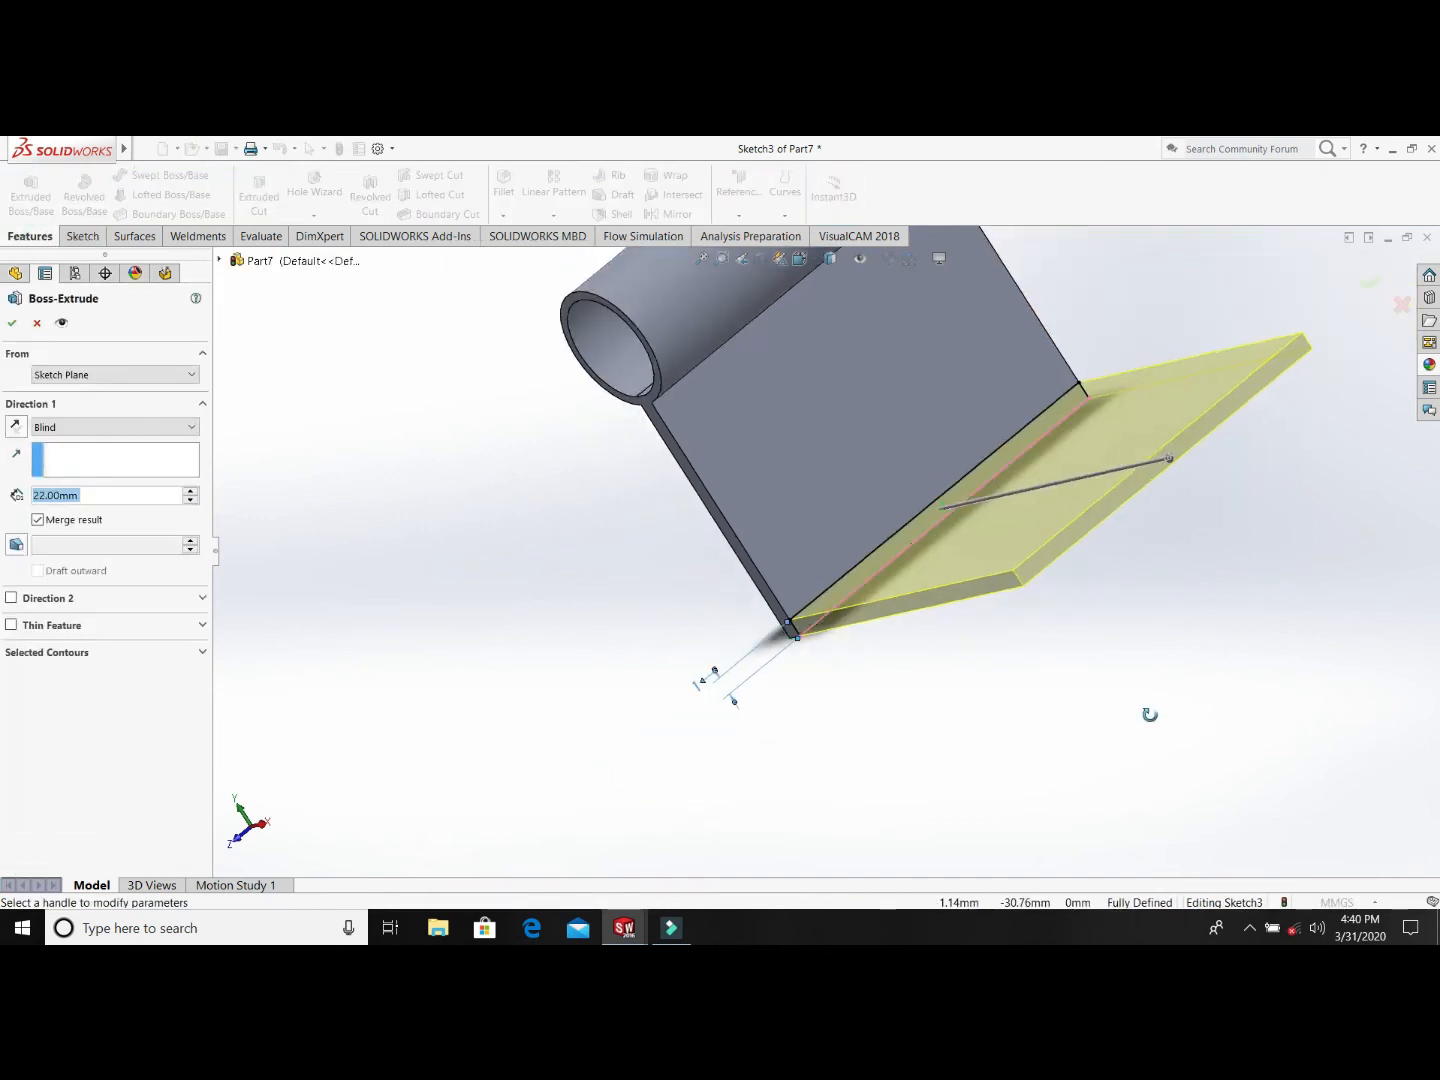
middle_click_drag(1151, 713, 1280, 690)
type("8")
left_click(12, 323)
Step: Fillet the outer and inner bend edges between the plate and base flange with a 1 mm radius
left_click(951, 569)
left_click(503, 182)
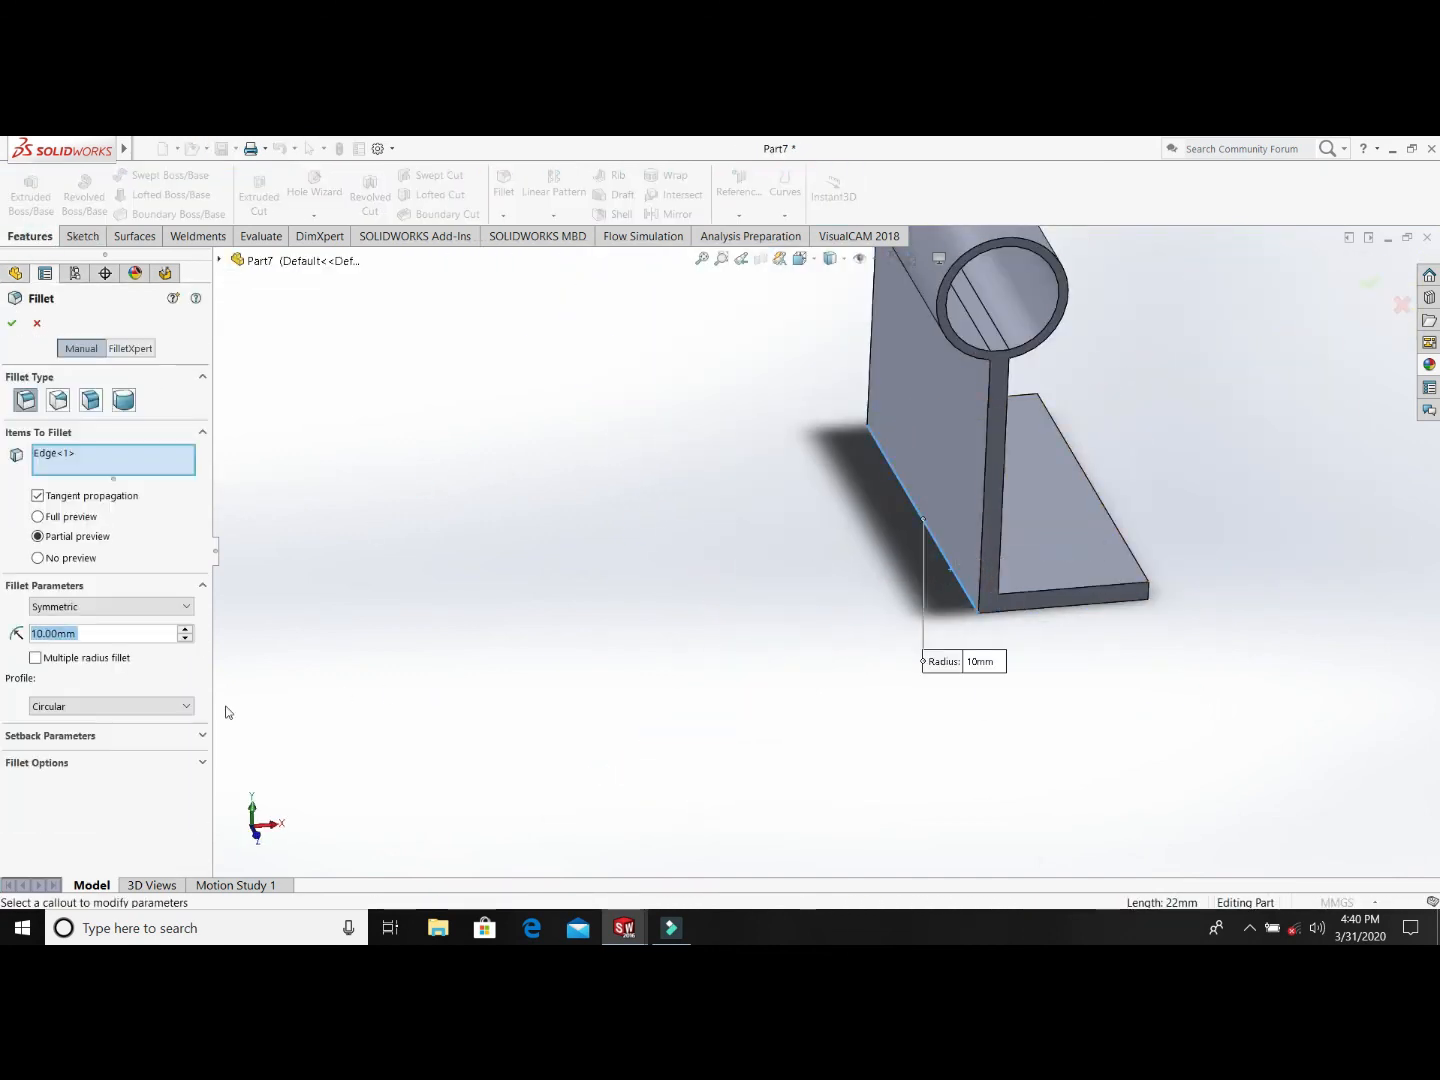
middle_click_drag(1140, 660, 1010, 655)
left_click(934, 544)
left_click(12, 323)
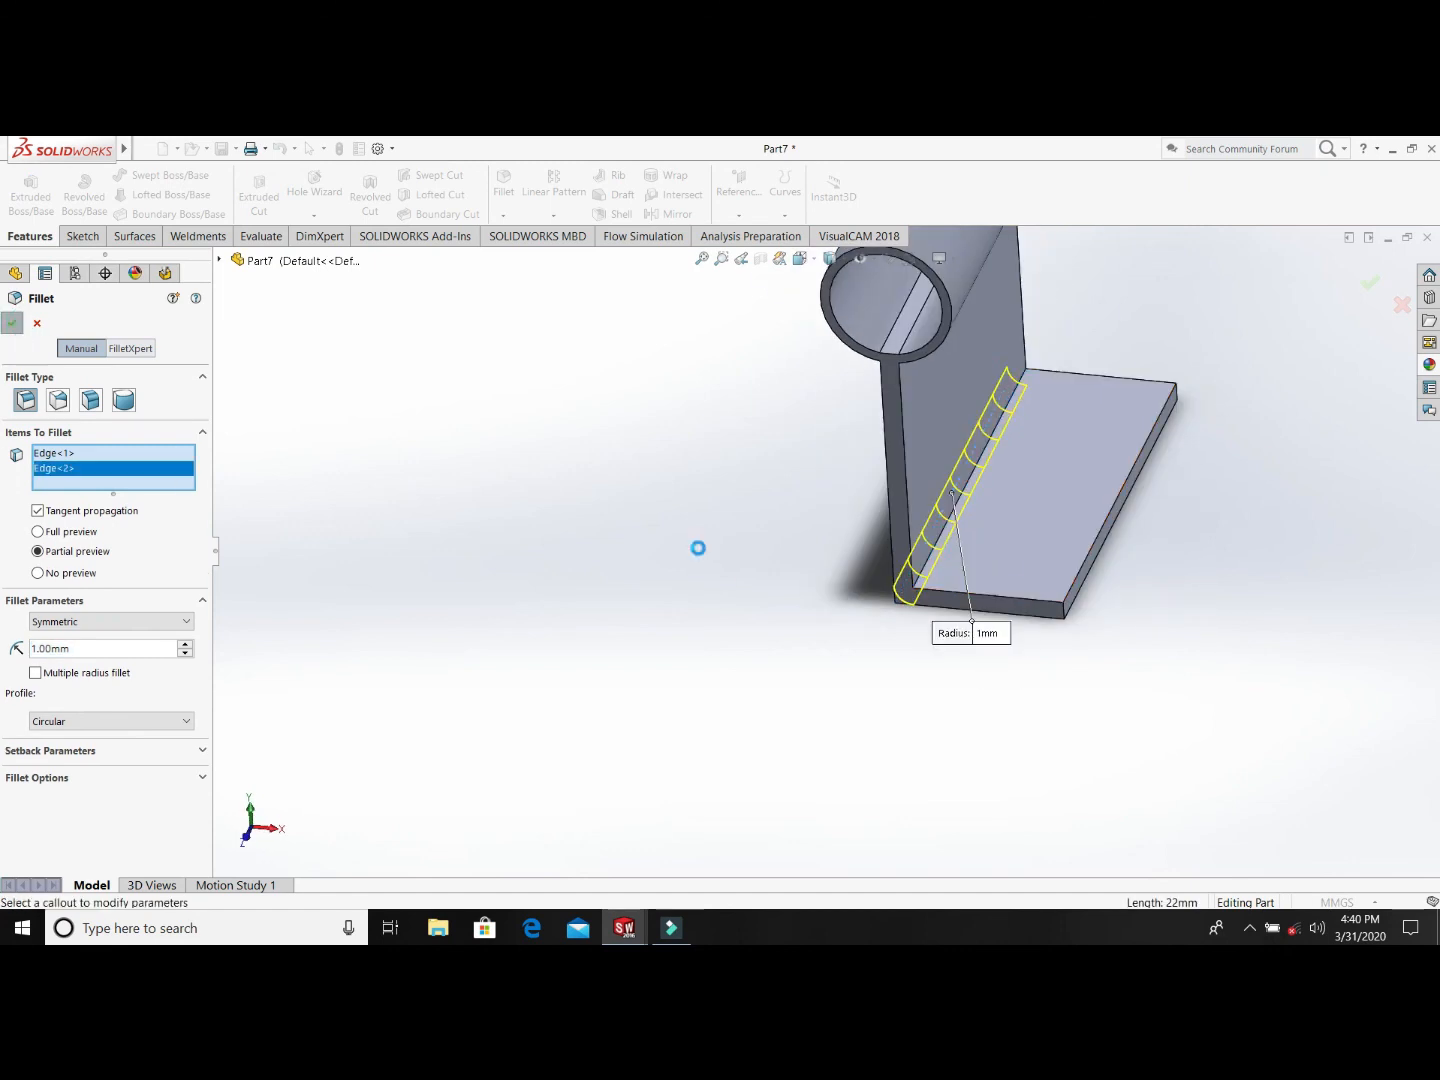
Step: Start a sketch on the base flange's flat face and draw a horizontal centreline from the origin onto the flange
scroll(1071, 698, "up", 5)
left_click(923, 488)
key("space")
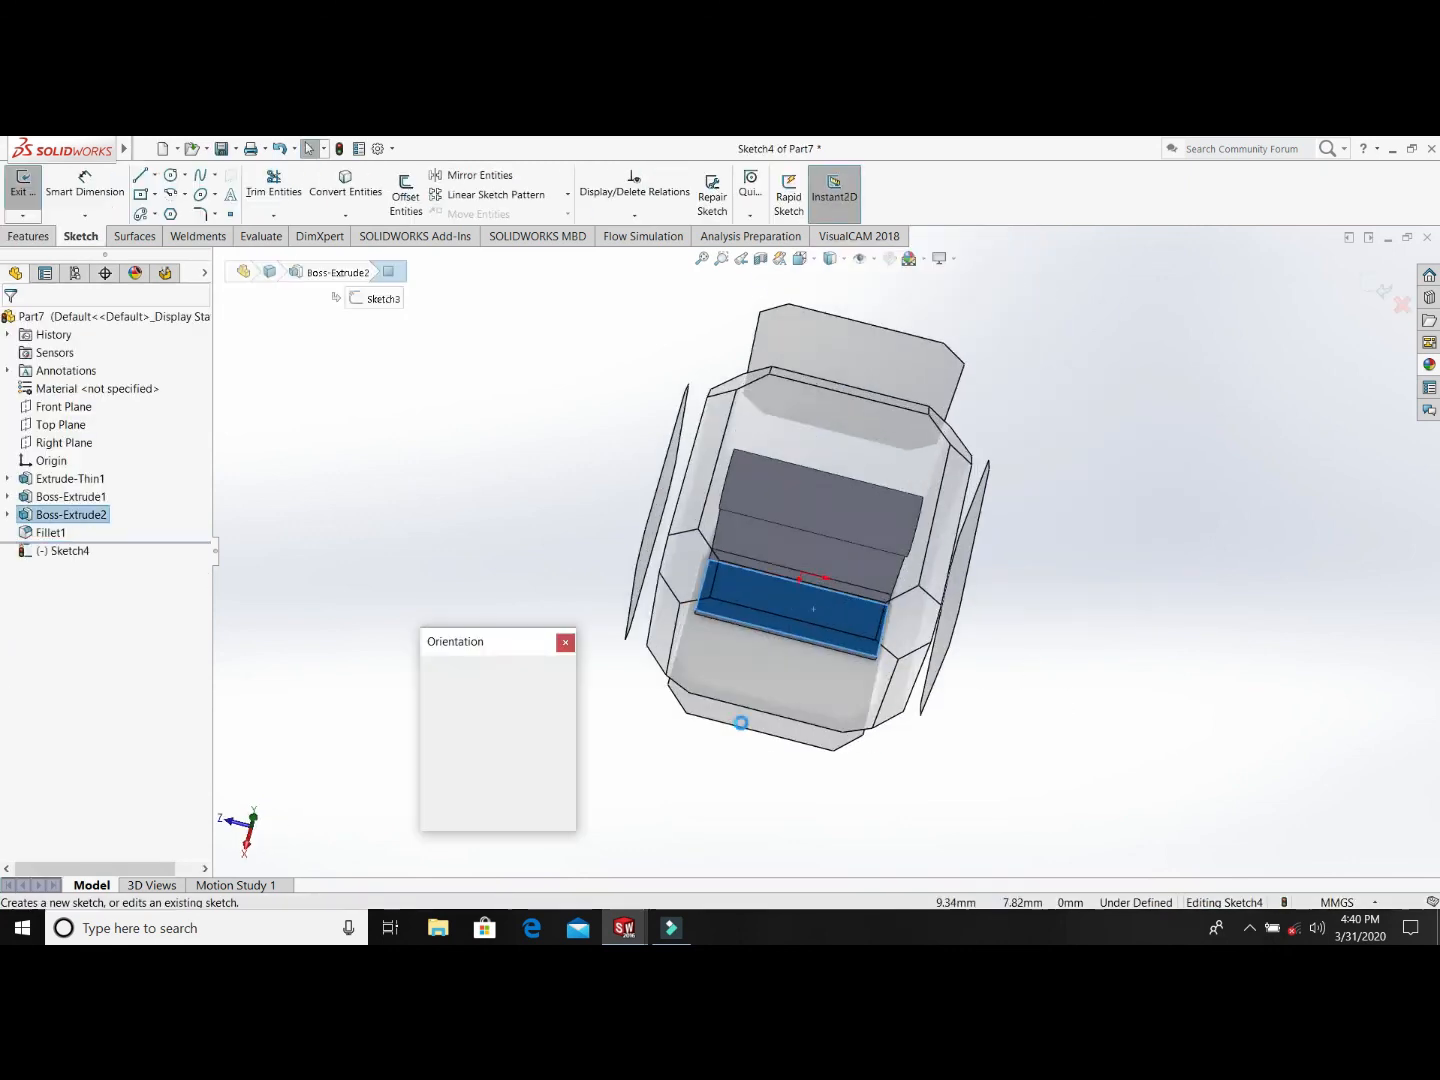
left_click(741, 721)
left_click(155, 176)
left_click(176, 213)
left_click(764, 551)
left_click(931, 551)
key("Escape")
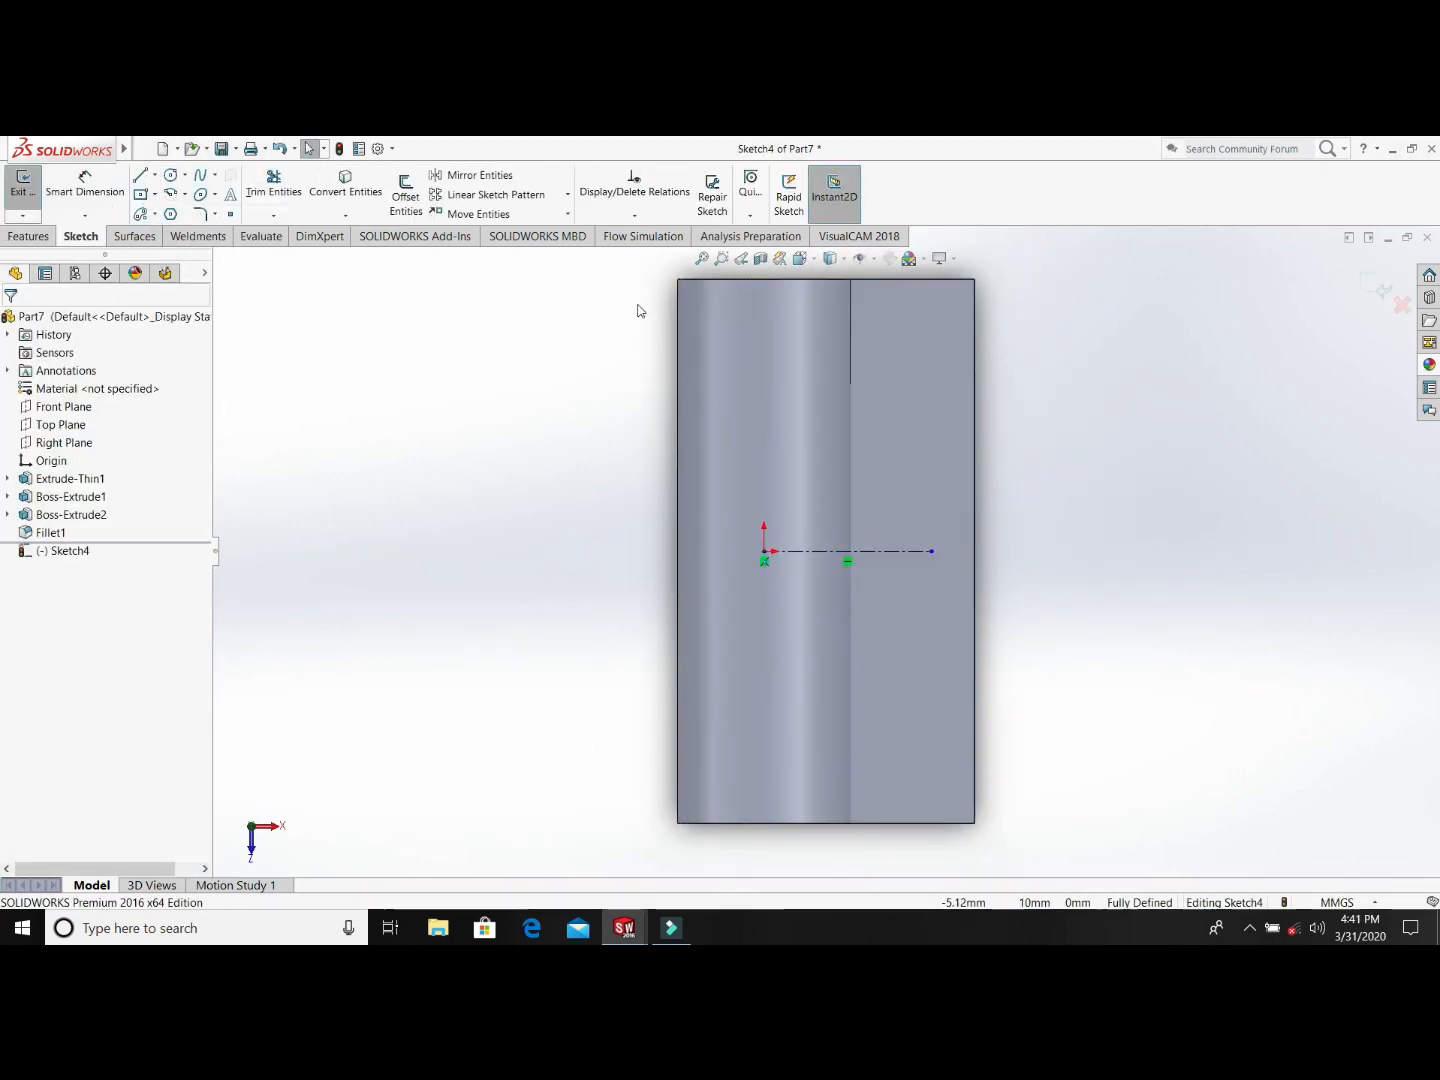
Step: Draw a vertical line about 16 mm long centred on the centreline's outer end, with a circle at each end
left_click(931, 551)
left_click(931, 354)
left_click(171, 175)
left_click(931, 354)
left_click(943, 366)
left_click(931, 748)
left_click(943, 763)
Step: Set the lower circle's diameter to 3 mm and the vertical line's length to 10 mm
left_click(85, 184)
left_click(944, 734)
left_click(1142, 540)
type("3")
key("Return")
left_click(931, 410)
left_click(1291, 547)
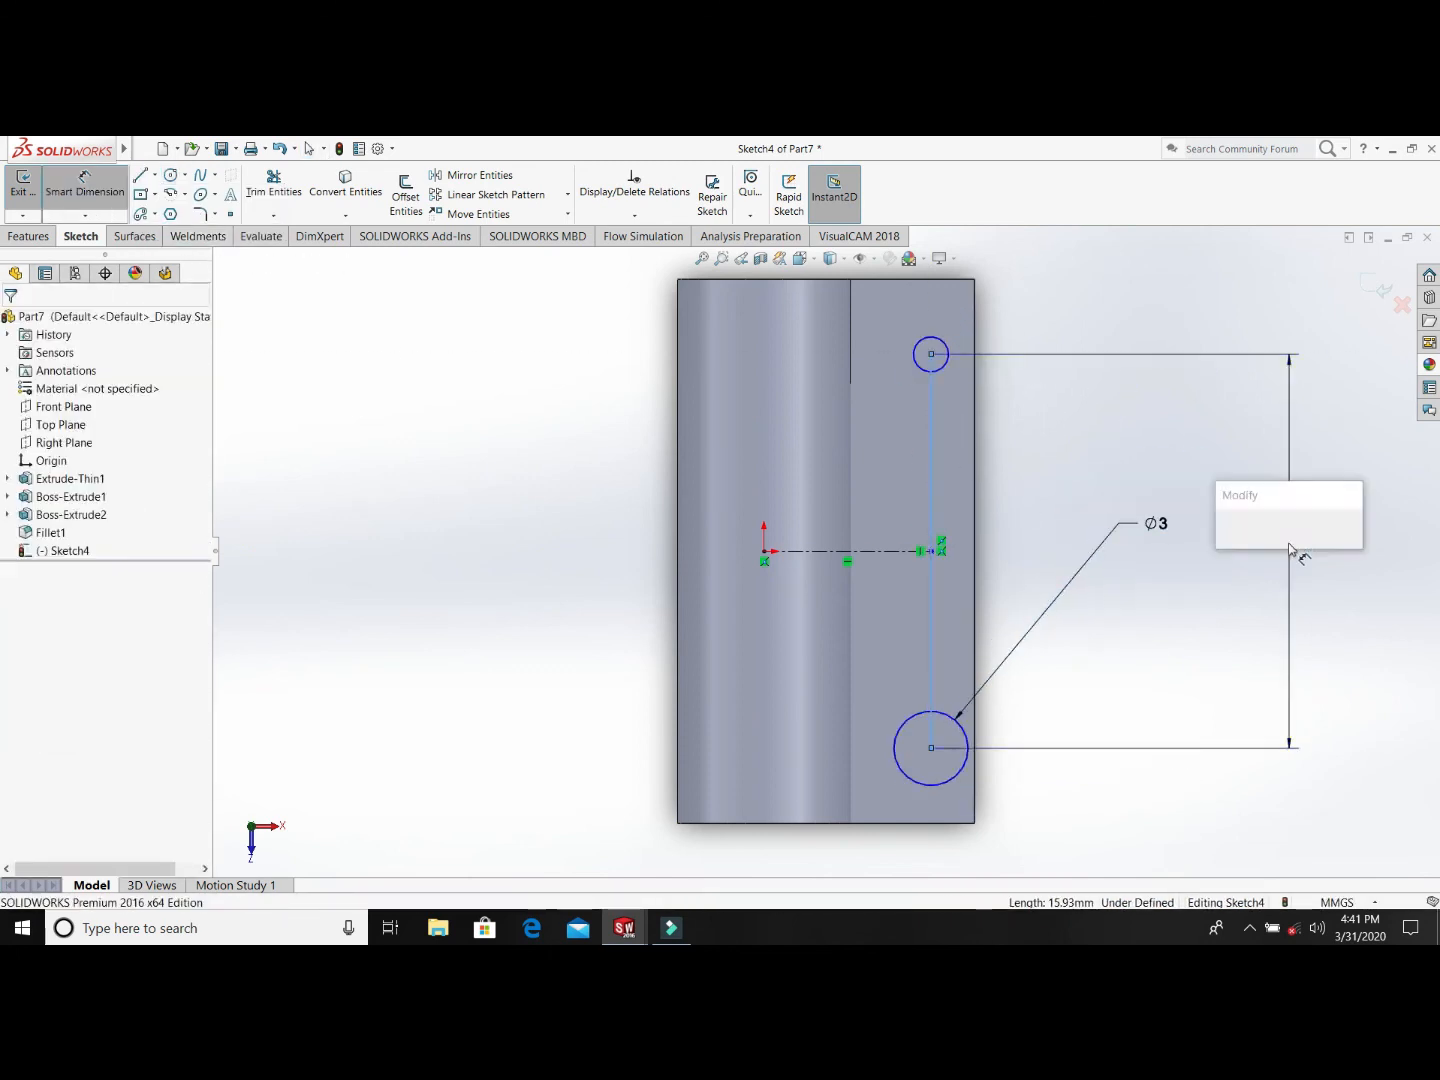
type("10")
Step: Convert the vertical line to construction geometry and make the two circles equal
left_click(931, 485)
left_click(994, 453)
left_click(943, 440)
left_click(947, 642, "ctrl")
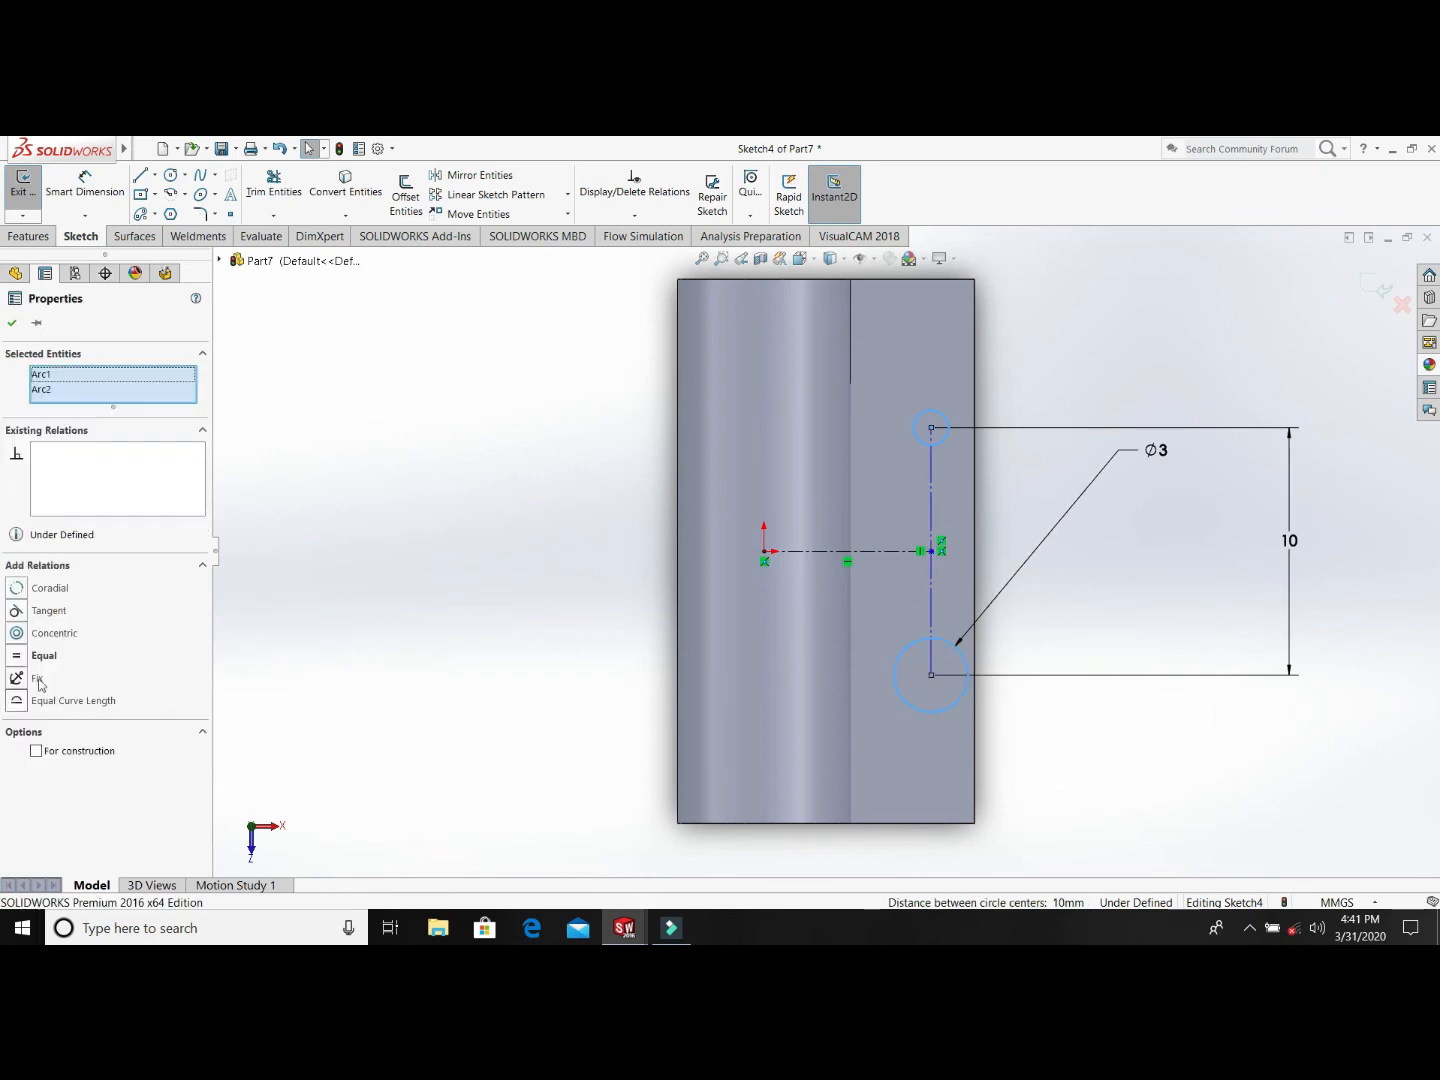
left_click(38, 659)
left_click(11, 323)
Step: Set the horizontal centreline's length to 5 mm and cut both circles 8 mm deep through the base flange
left_click(85, 184)
left_click(876, 552)
left_click(893, 719)
type("5")
key("Return")
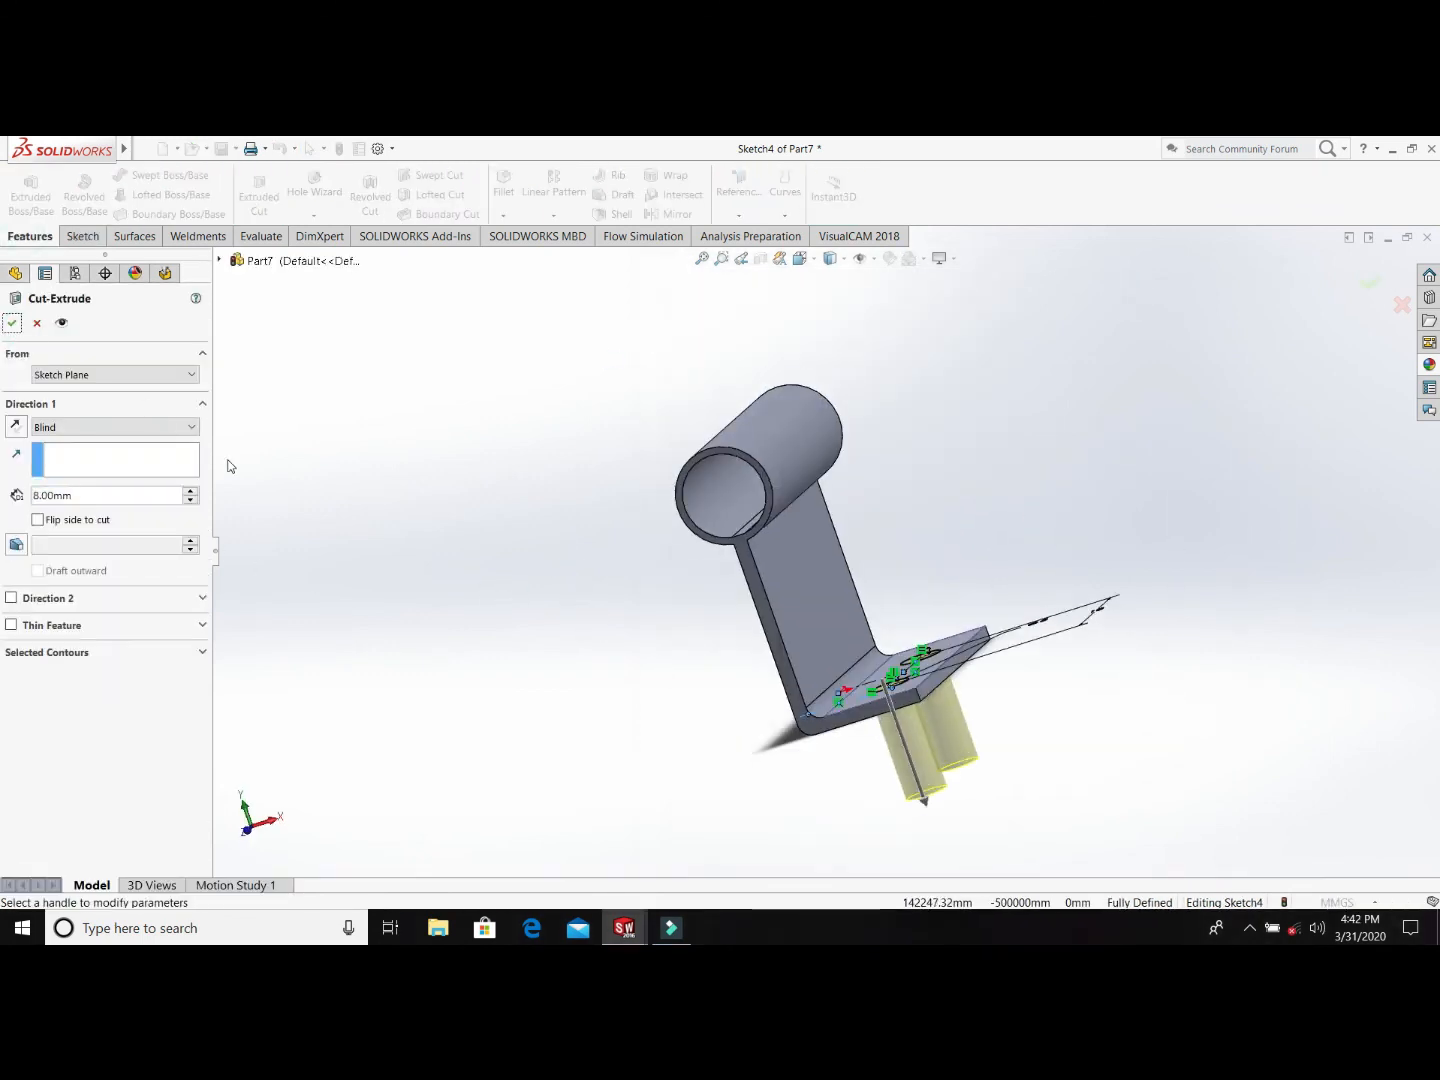
key("Return")
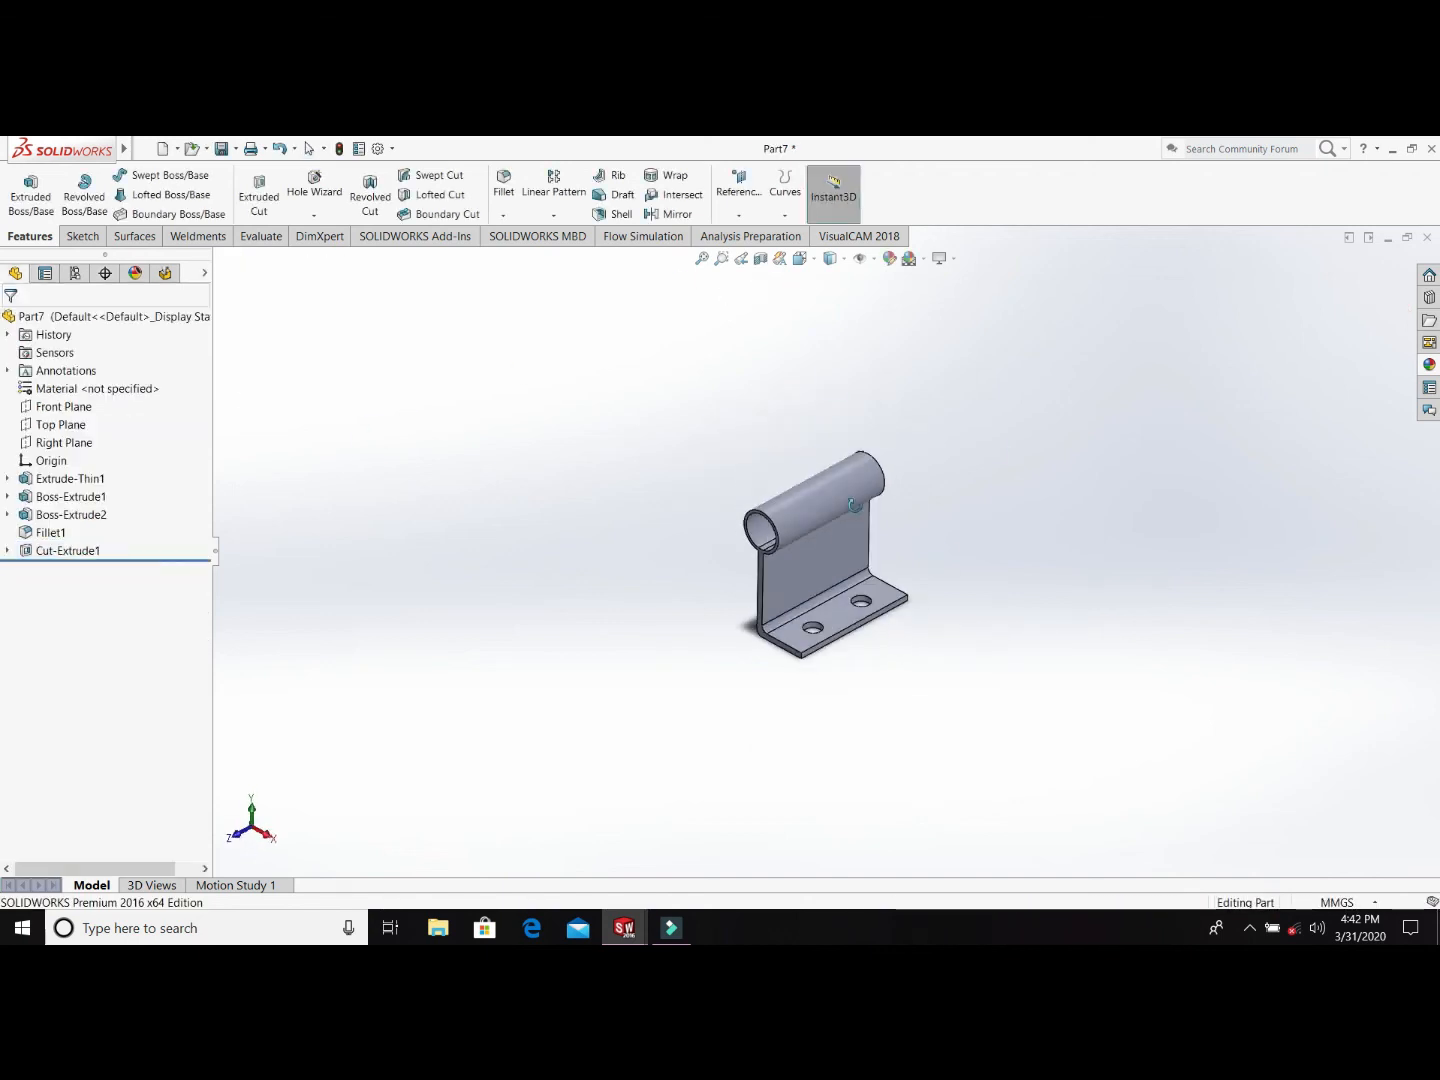
Step: Save the part as SUPPORT and give it a blue appearance
key("ctrl+s")
left_click(566, 558)
left_click(890, 258)
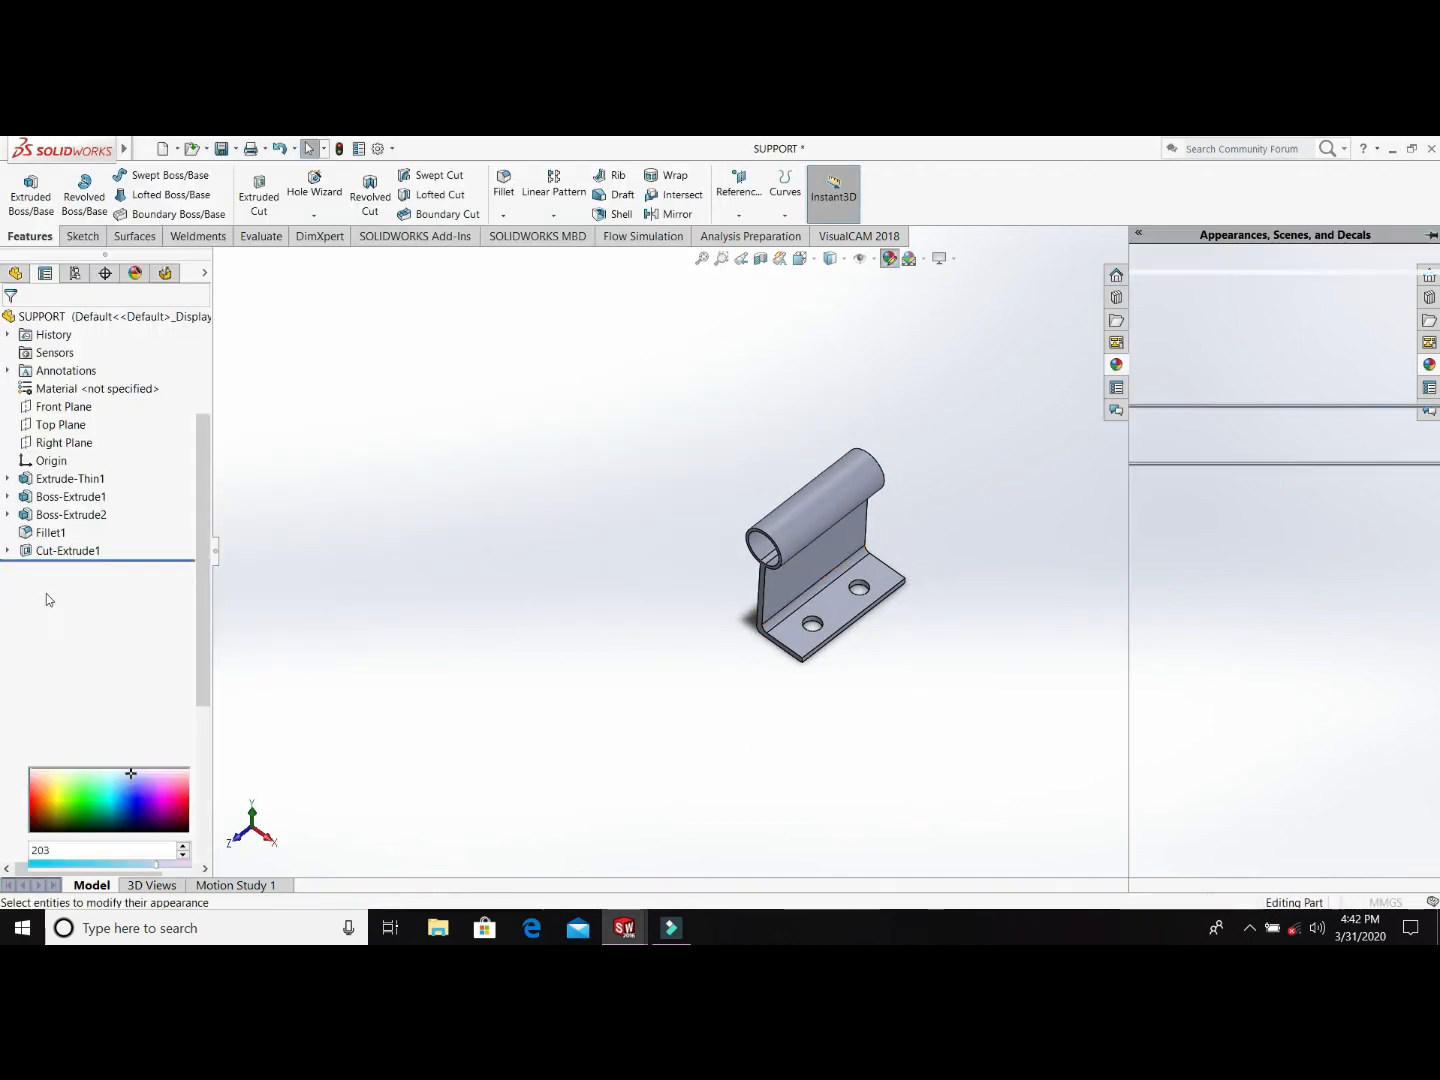
left_click(138, 781)
left_click(13, 322)
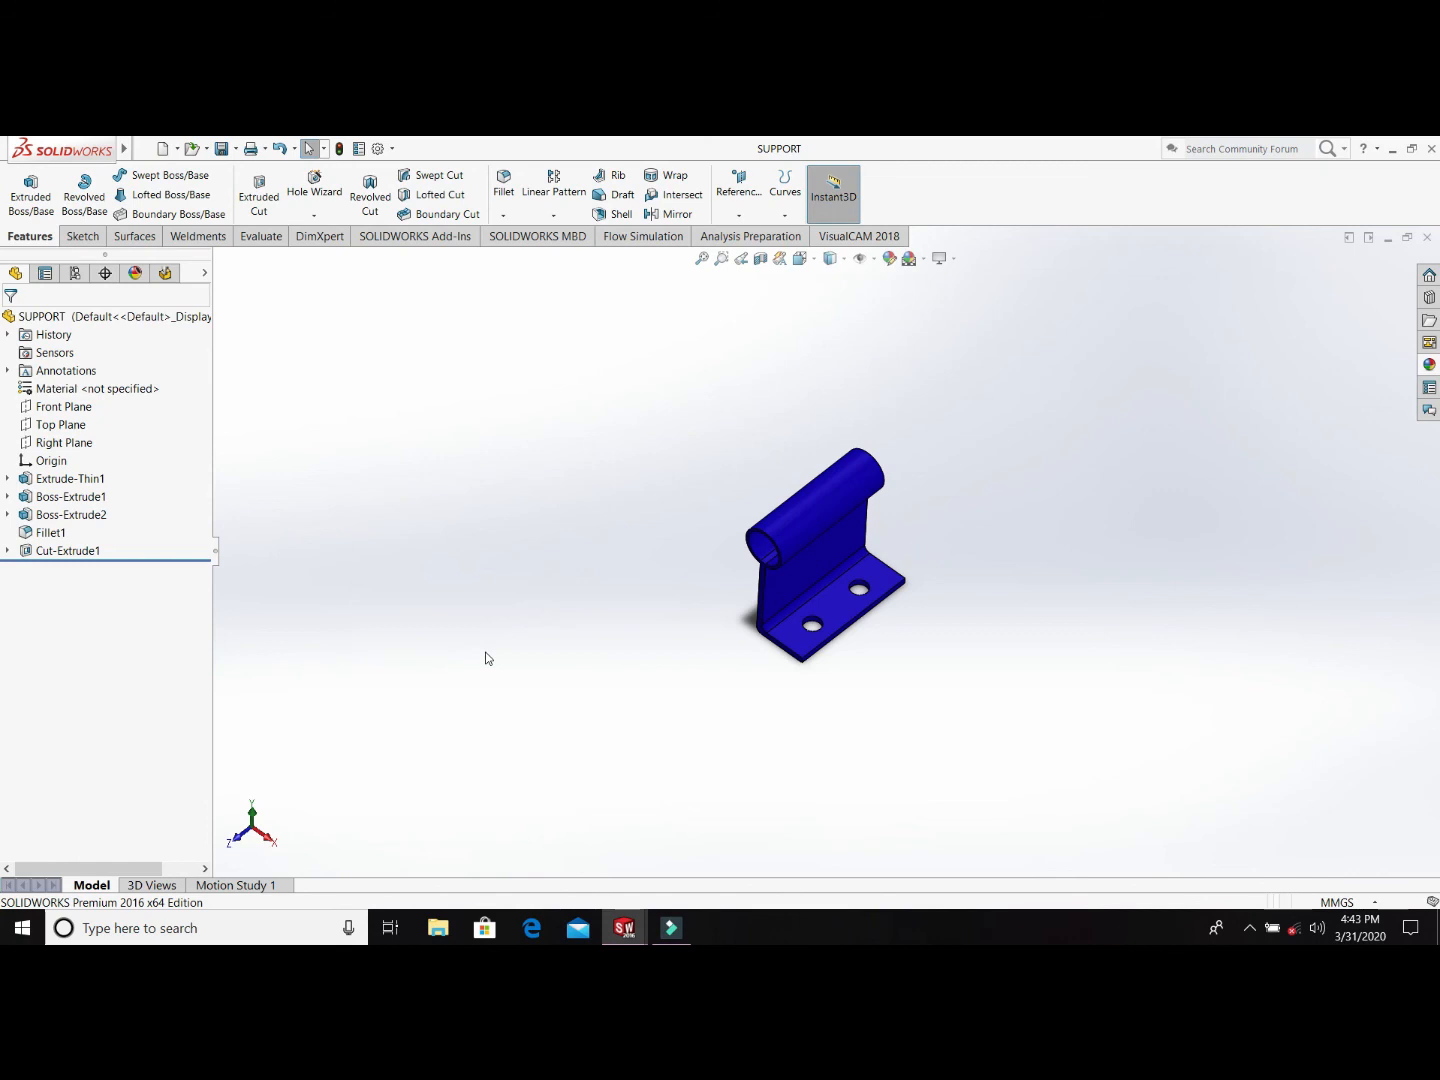
Step: Create a new part and sketch a corner rectangle from the origin on the Top Plane
key("ctrl+n")
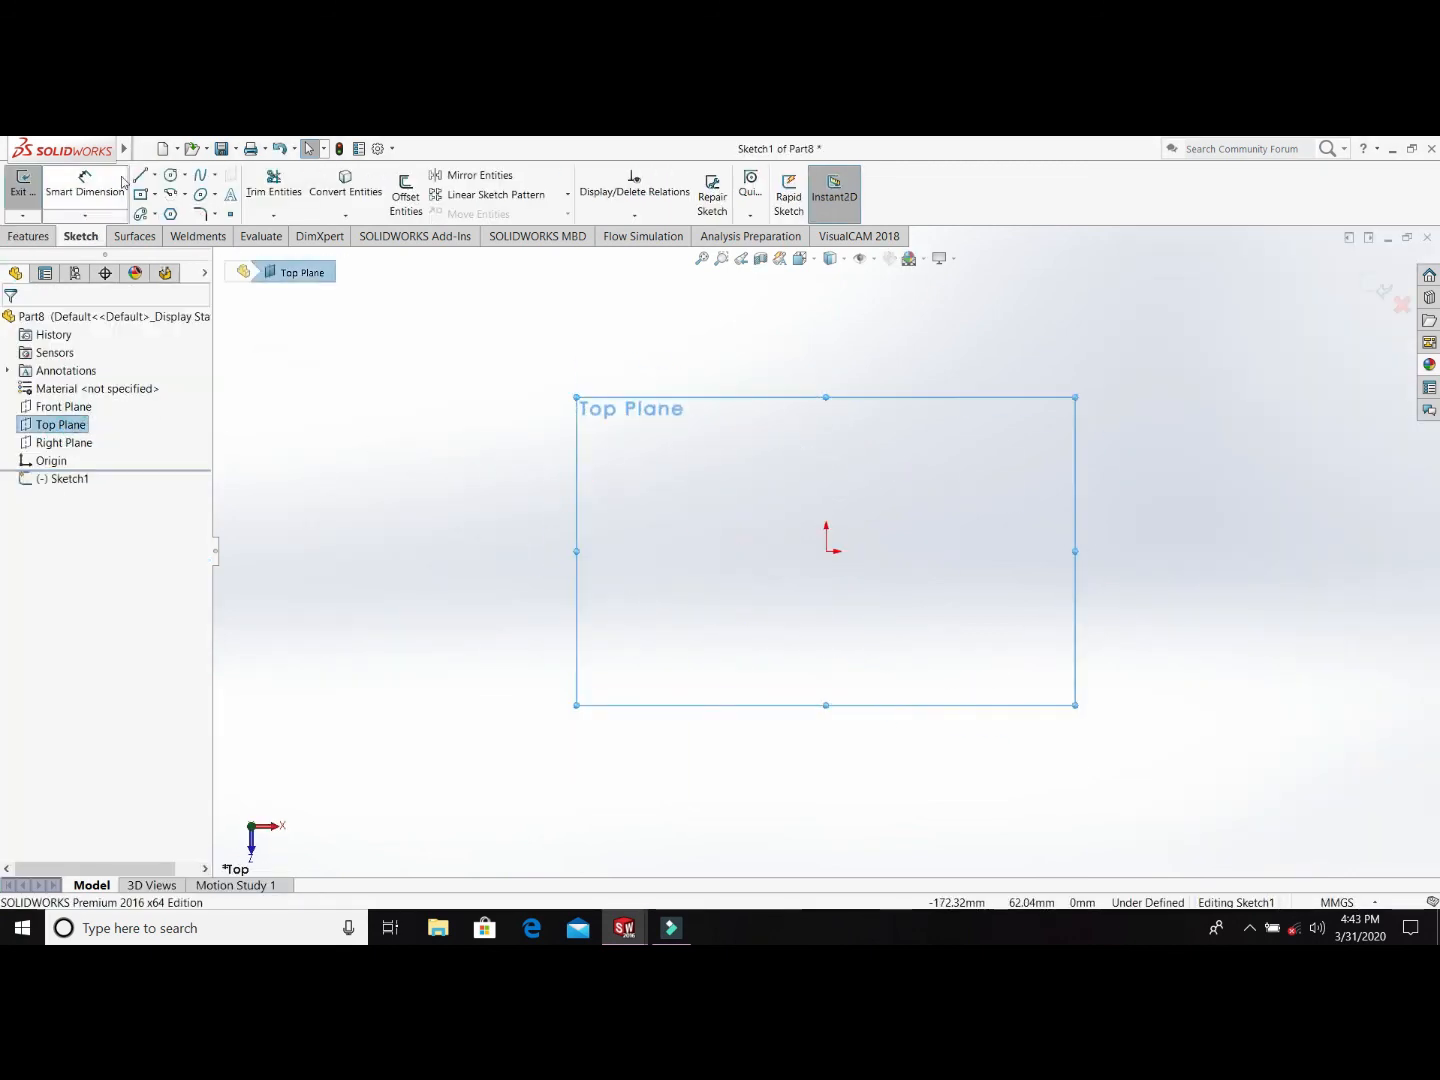
left_click(140, 195)
left_click(1175, 480)
Step: Dimension the rectangle 30 mm wide and 3 mm high
left_click(85, 191)
left_click(962, 480)
left_click(952, 382)
type("30")
key("Return")
left_click(826, 517)
left_click(677, 533)
double_click(419, 532)
type("3")
key("Return")
Step: Extrude the rectangle 35 mm as an upright plate
left_click(28, 237)
left_click(31, 195)
type("35")
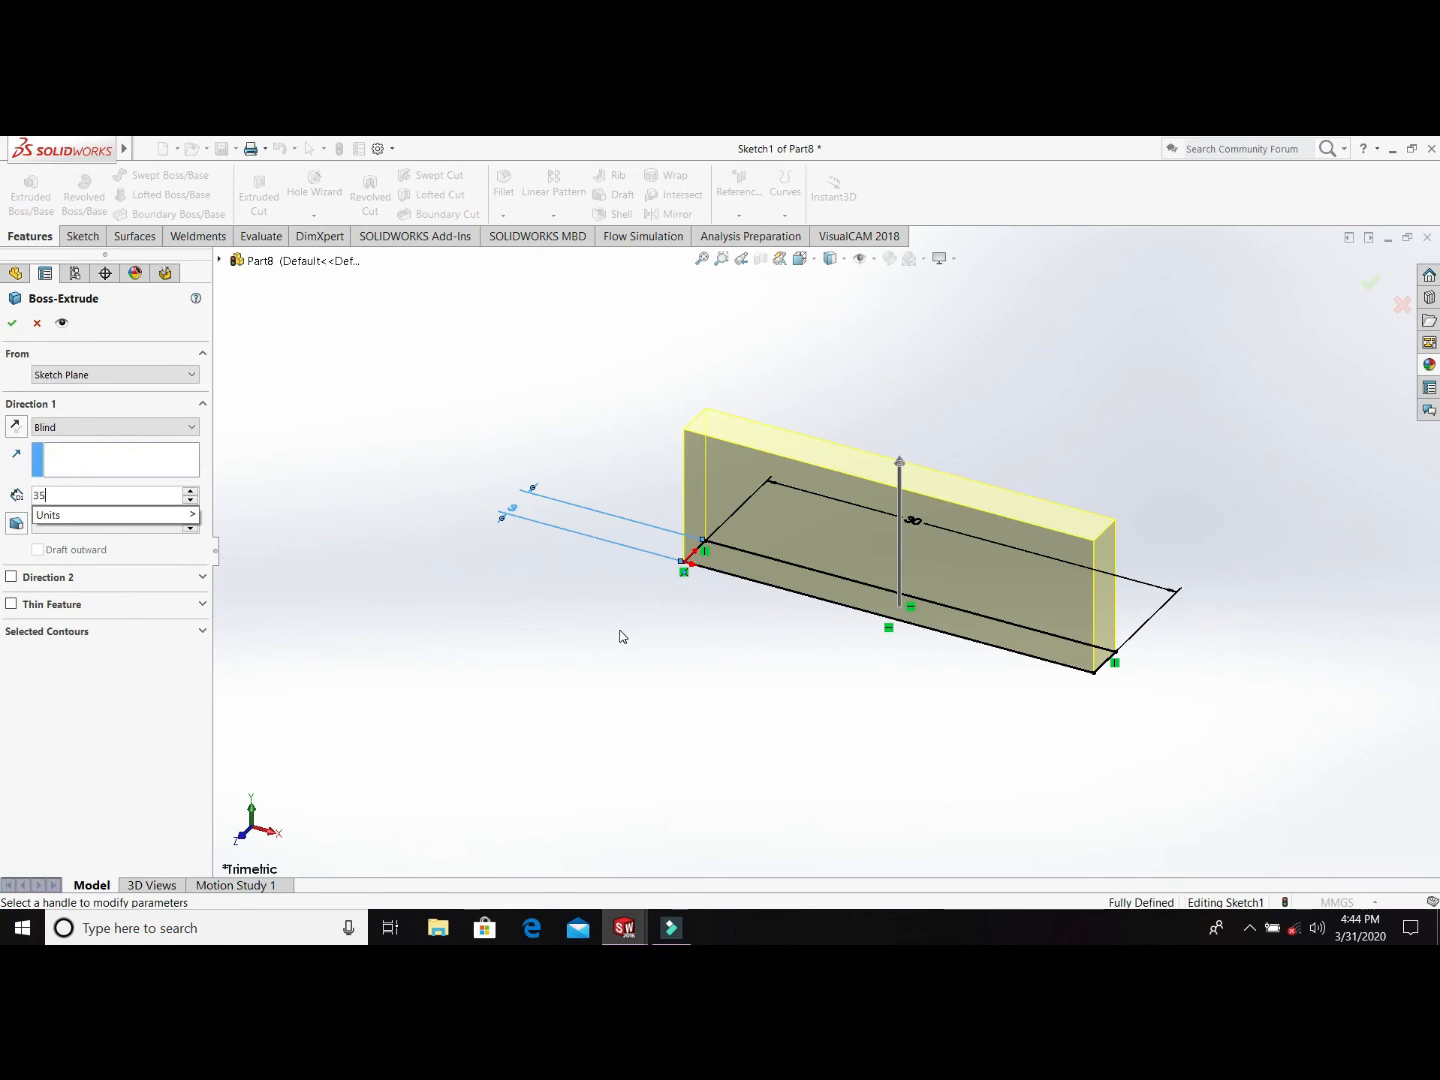
key("Return")
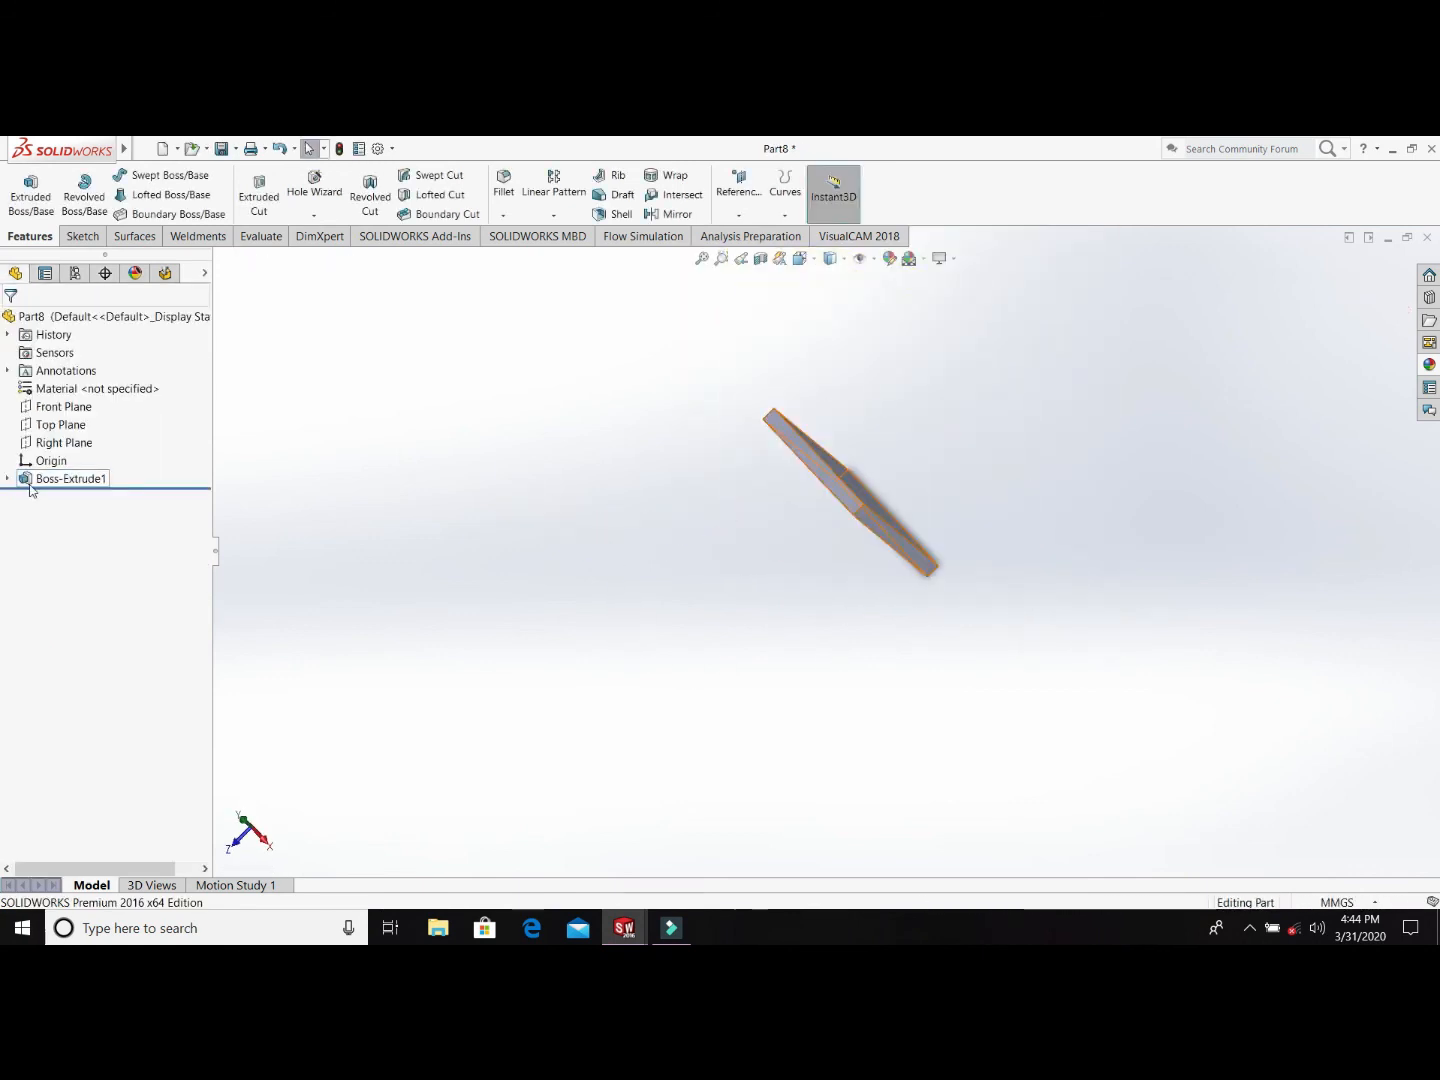
Step: Set the plate's width to 25 mm
double_click(911, 474)
key("Escape")
middle_click_drag(911, 474, 822, 425)
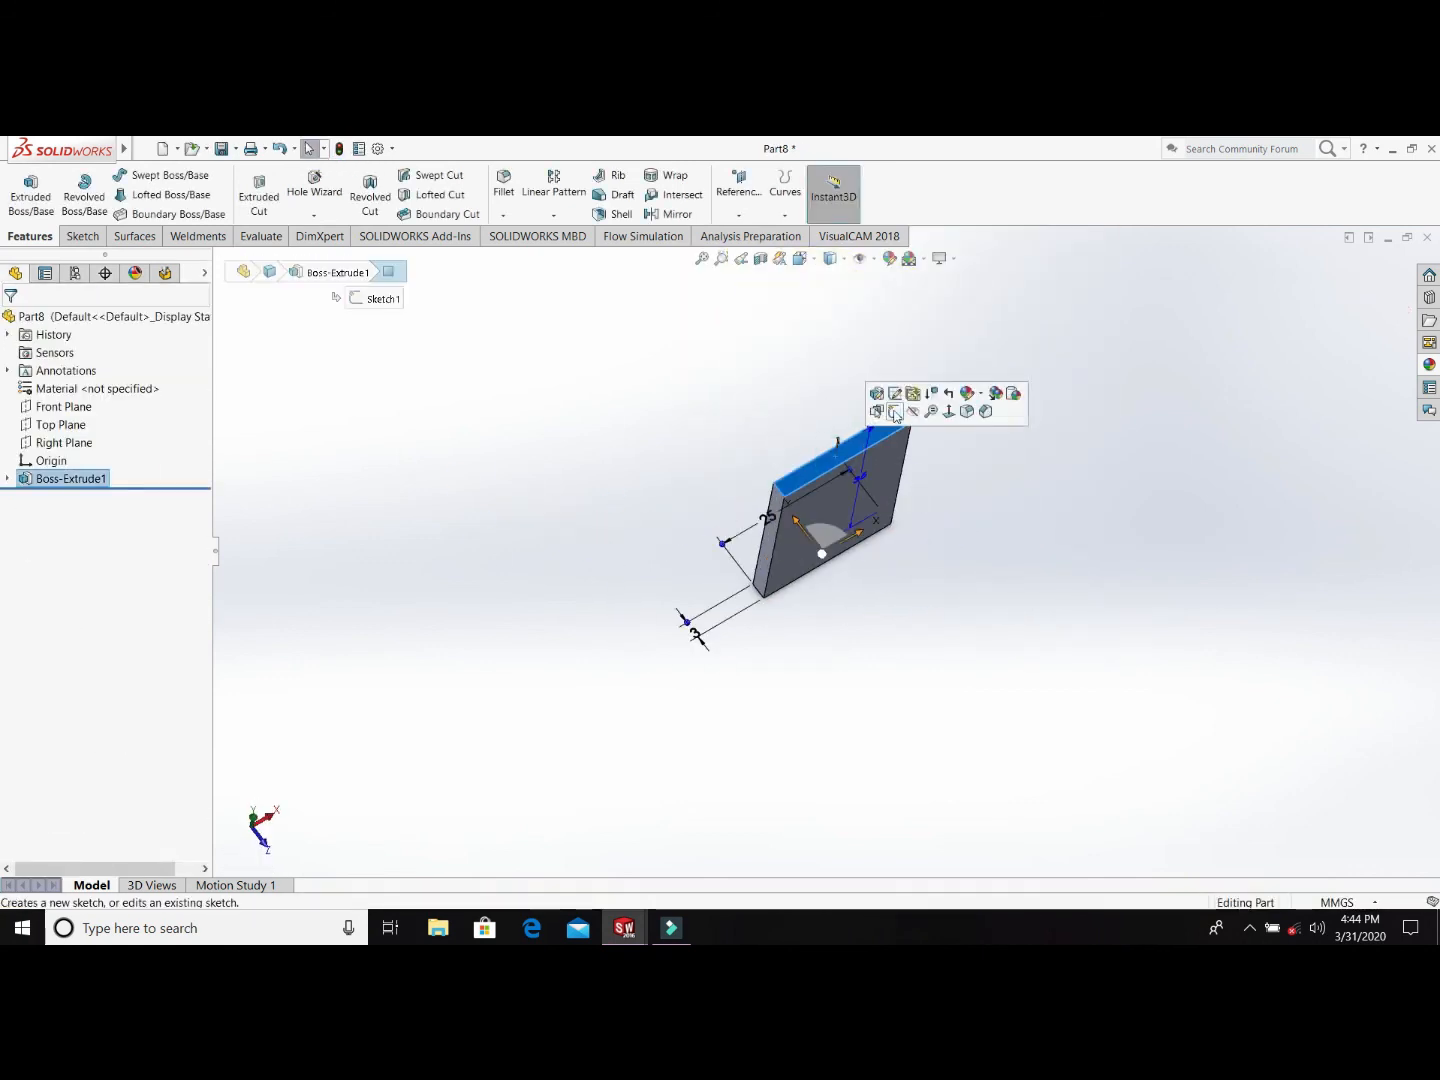
Step: Start a sketch on the plate's top face and draw a rectangle about 21.5 by 0.9 mm along the origin-side edge
left_click(895, 413)
right_click_drag(471, 609, 573, 607)
left_click(573, 593)
left_click(1178, 567)
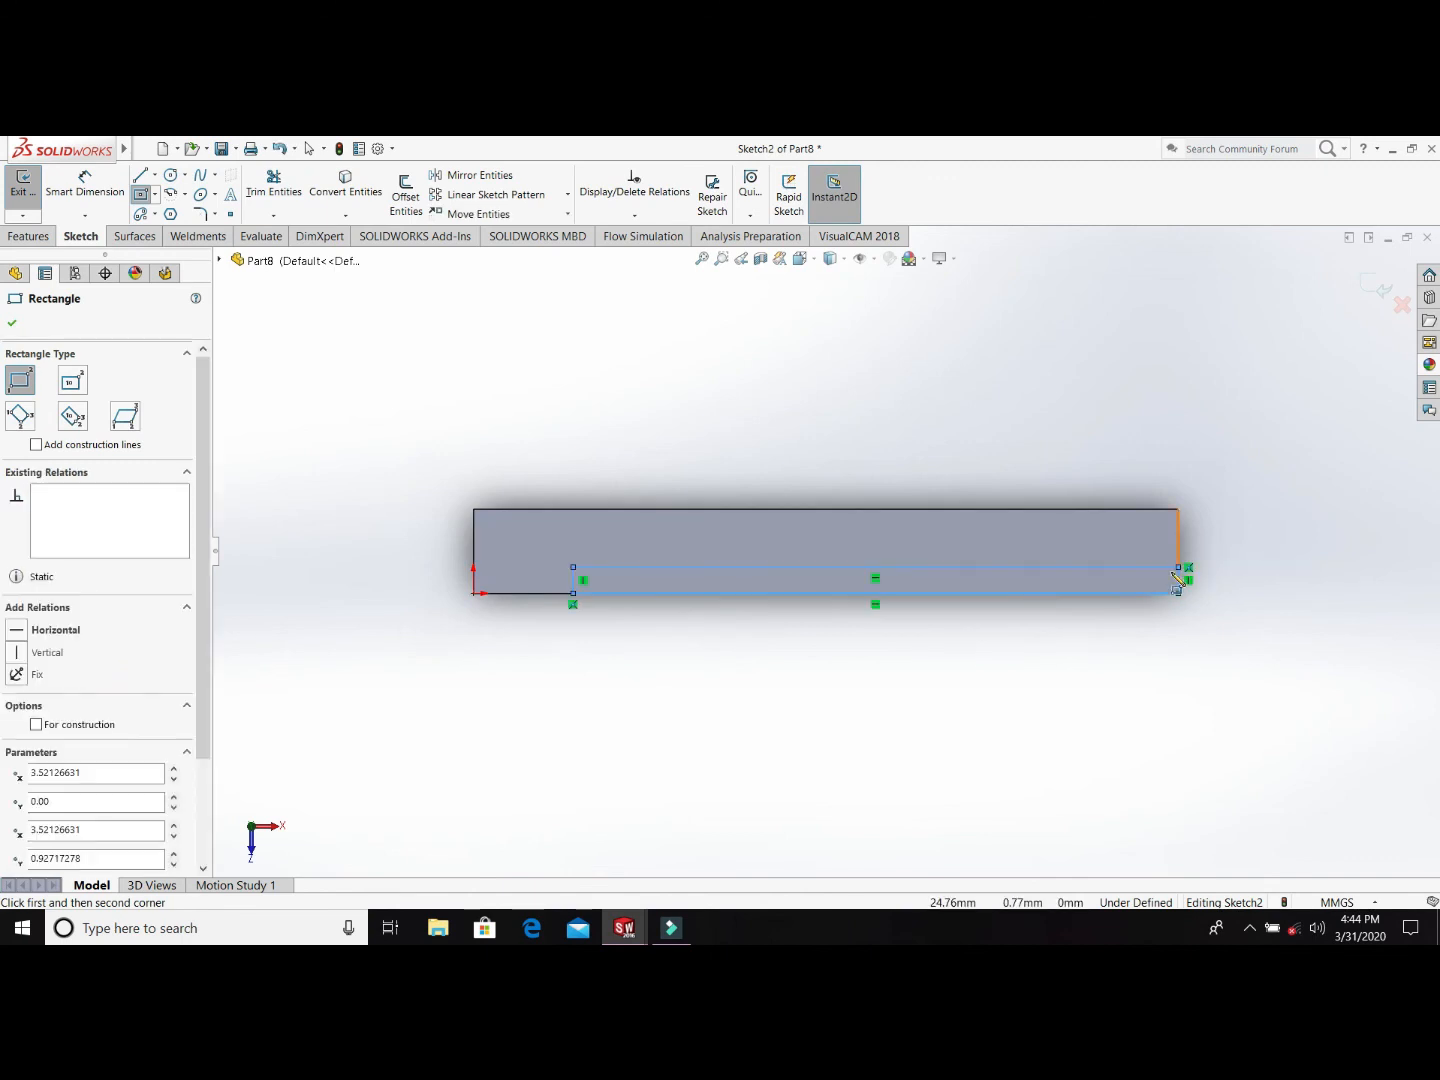
left_click(502, 593)
key("Escape")
left_click_drag(502, 593, 507, 593)
key("ctrl+z")
key("ctrl+z")
Step: Draw a small rectangle against the long rectangle's inner end and raise the long rectangle's upper edge
key("l")
left_click(573, 567)
left_click(514, 582)
left_click_drag(664, 567, 664, 547)
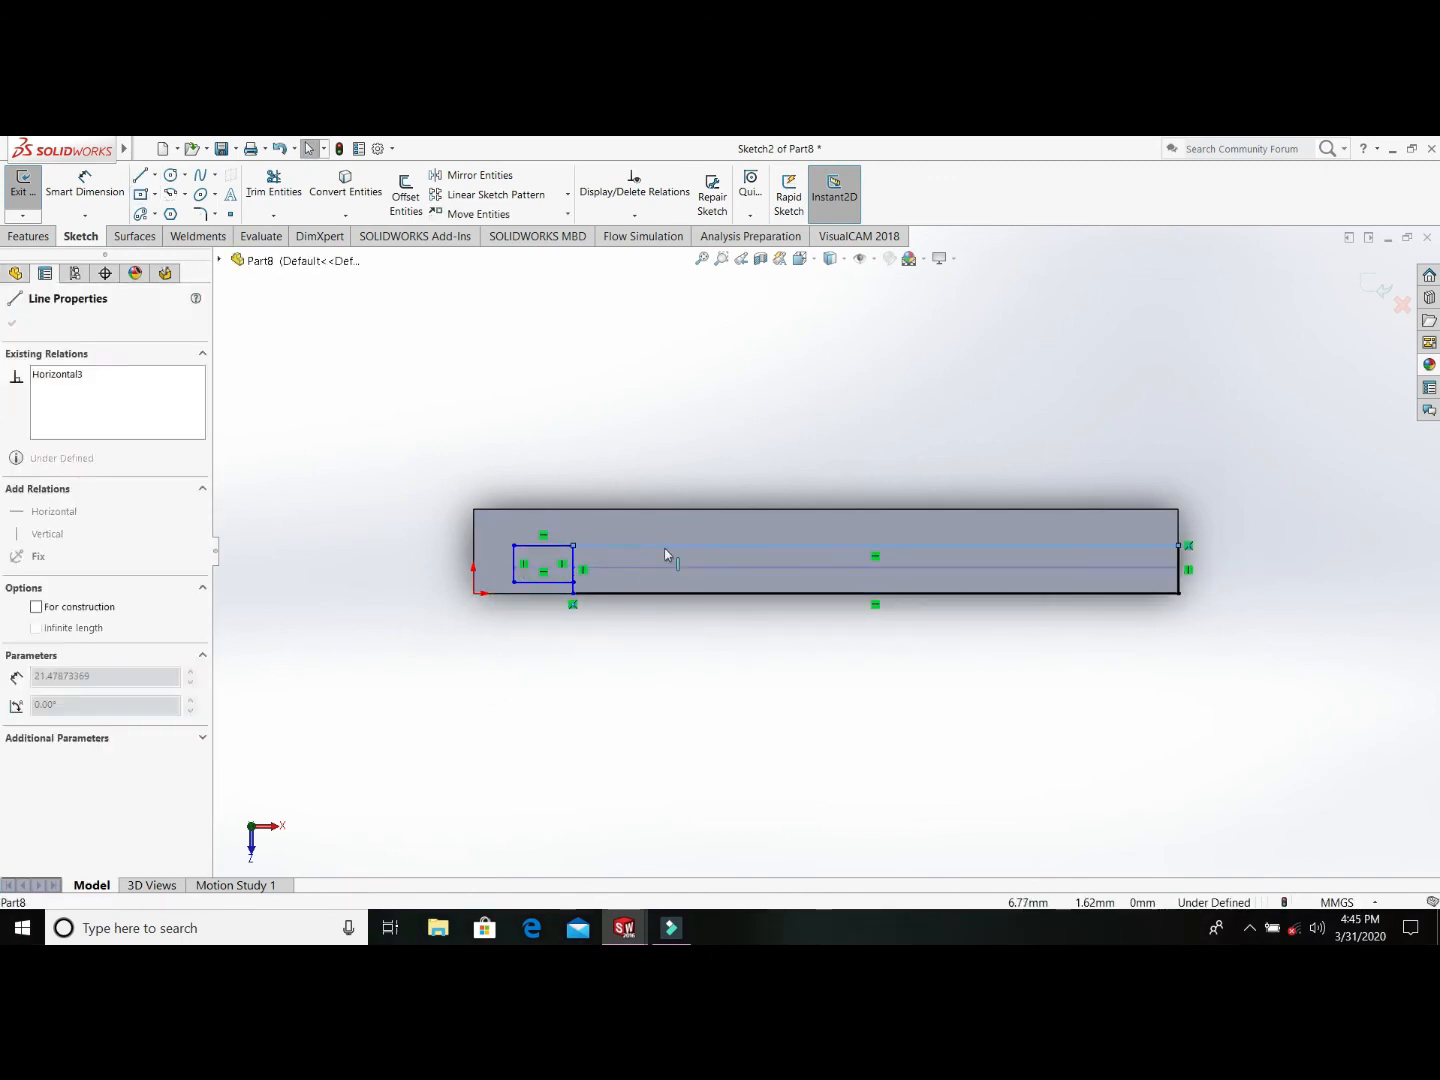
Step: Set the long rectangle's width to 15 mm
right_click_drag(690, 635, 692, 565)
left_click(740, 547)
left_click(797, 667)
type("15")
key("Return")
Step: Set the small slot rectangle's size to 8 mm long by 1 mm high
left_click(640, 547)
left_click(691, 455)
type("8")
key("Return")
left_click(530, 562)
left_click(423, 650)
type("1")
key("Return")
Step: Set the gap between the large rectangle and the plate's far edge to 1 mm and cut both rectangles through the plate
left_click(812, 548)
left_click(845, 509)
left_click(883, 482)
type("1")
key("Return")
left_click(24, 238)
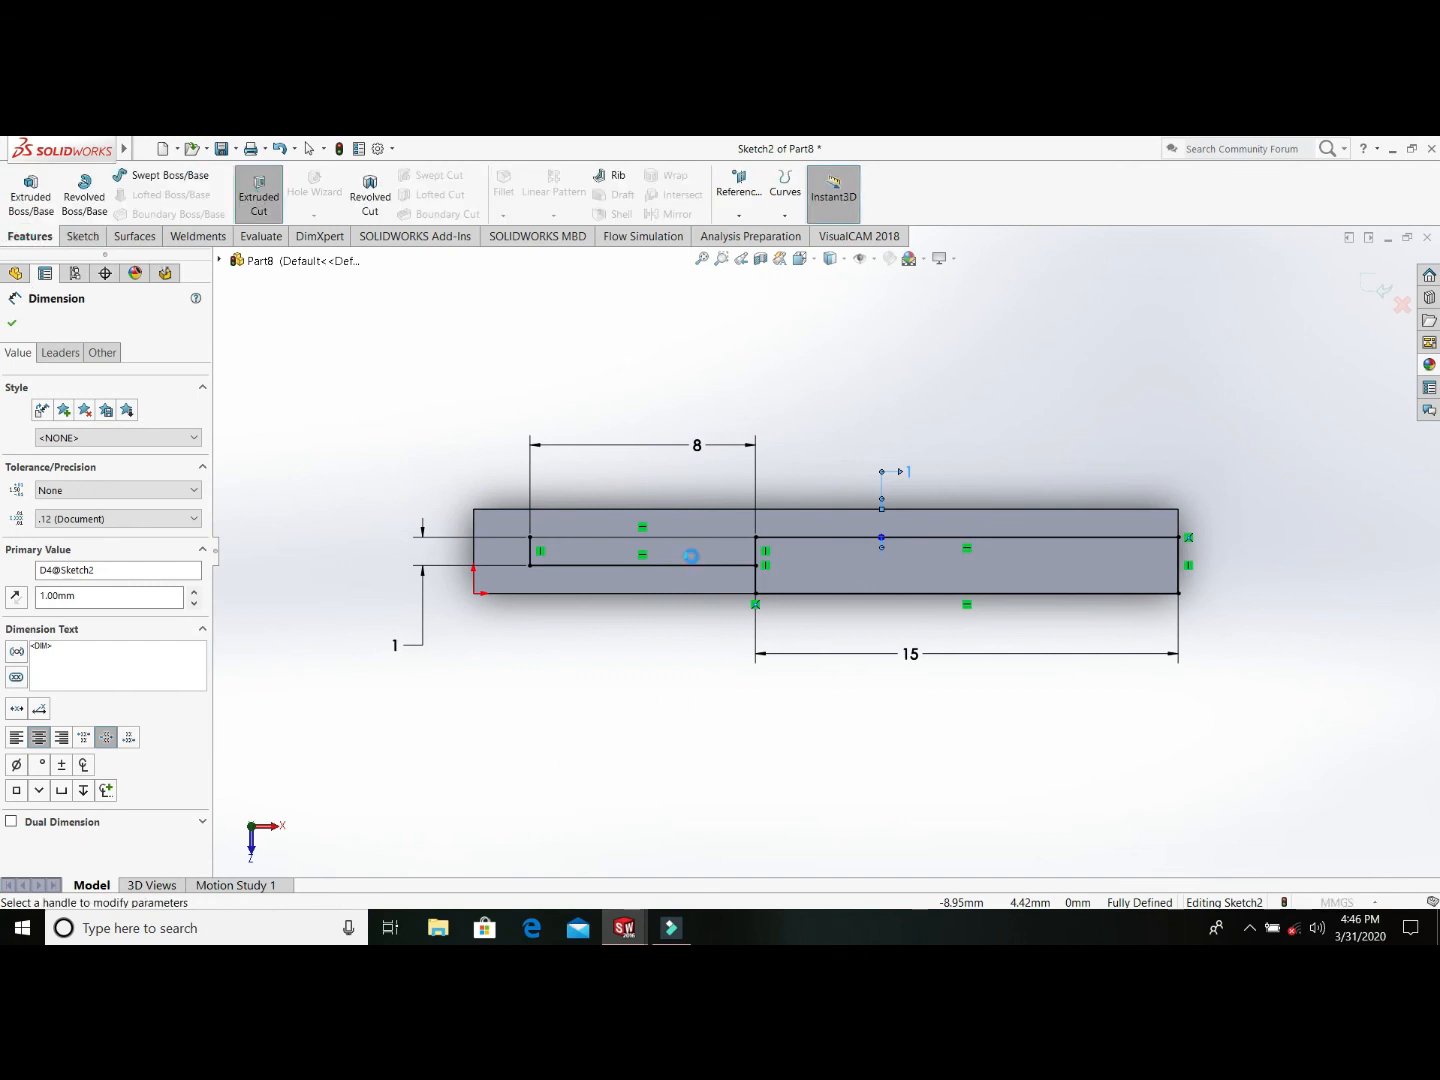
left_click(12, 323)
Step: Start a sketch on the plate's uncut back face and draw a thin full-width rectangle along its bottom edge
middle_click_drag(790, 560, 815, 679)
left_click(815, 679)
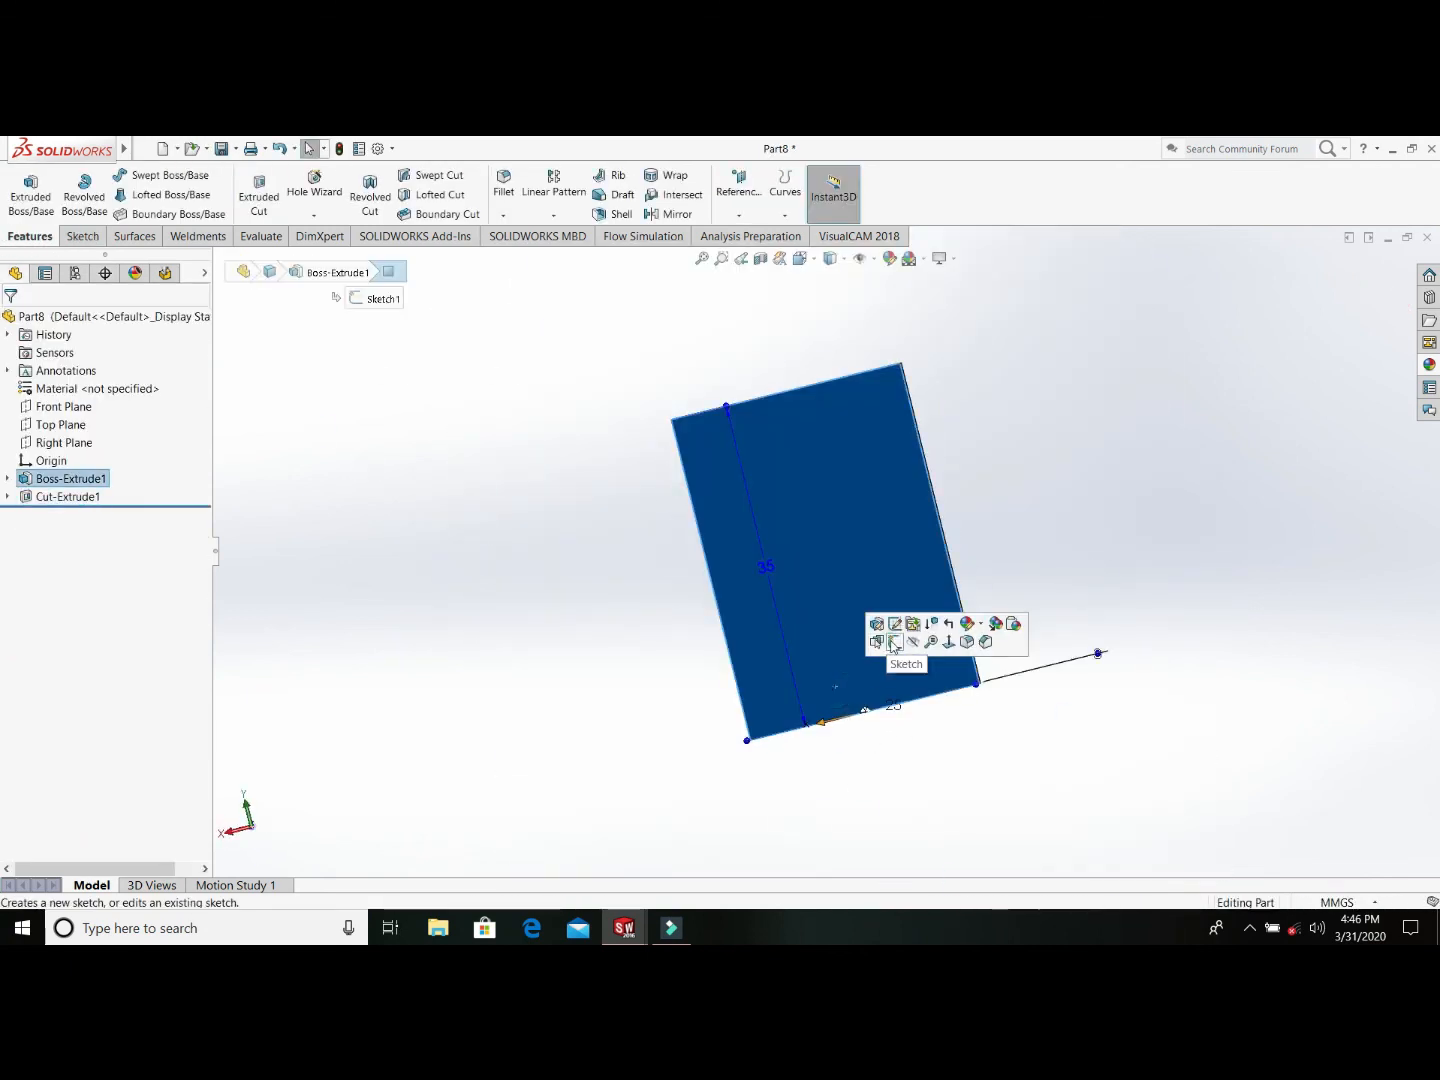
left_click(893, 645)
key("space")
left_click(495, 706)
left_click(141, 195)
left_click(631, 823)
left_click(1020, 812)
Step: Set the thin rectangle's height to 0.8 mm
left_click(84, 188)
left_click(765, 813)
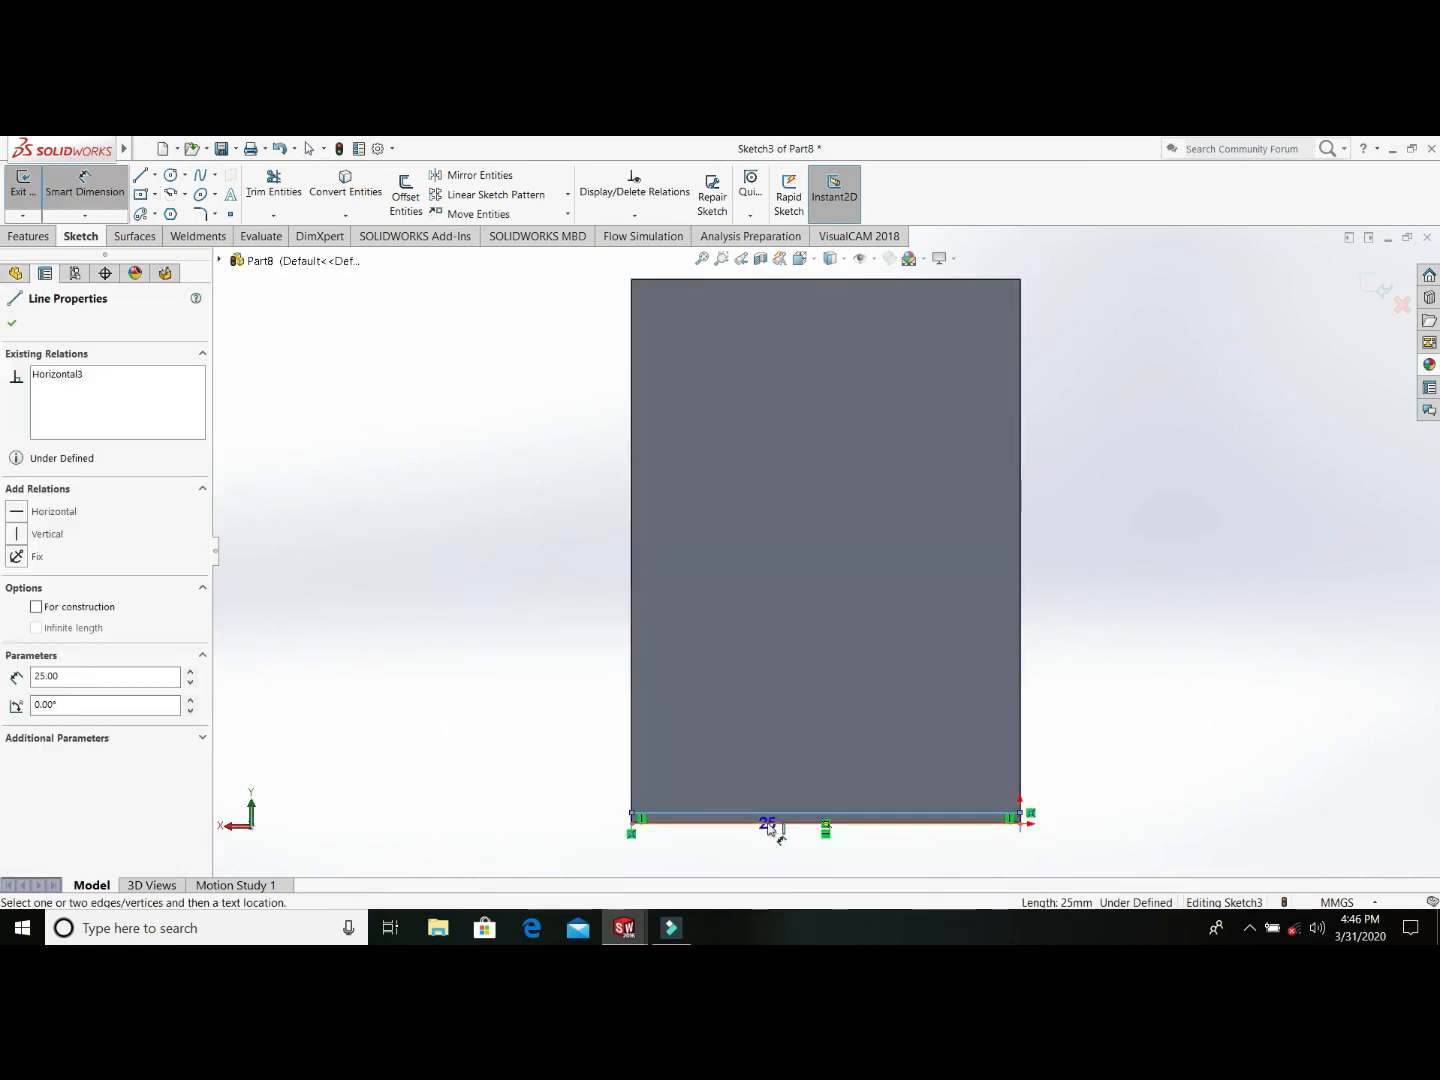
left_click(768, 824)
left_click(571, 762)
type("0.8")
key("Return")
Step: Extrude the thin rectangle outward from the plate's back face as a base flange
left_click(42, 238)
left_click(31, 195)
scroll(463, 672, "up", 4)
middle_click_drag(463, 672, 650, 698)
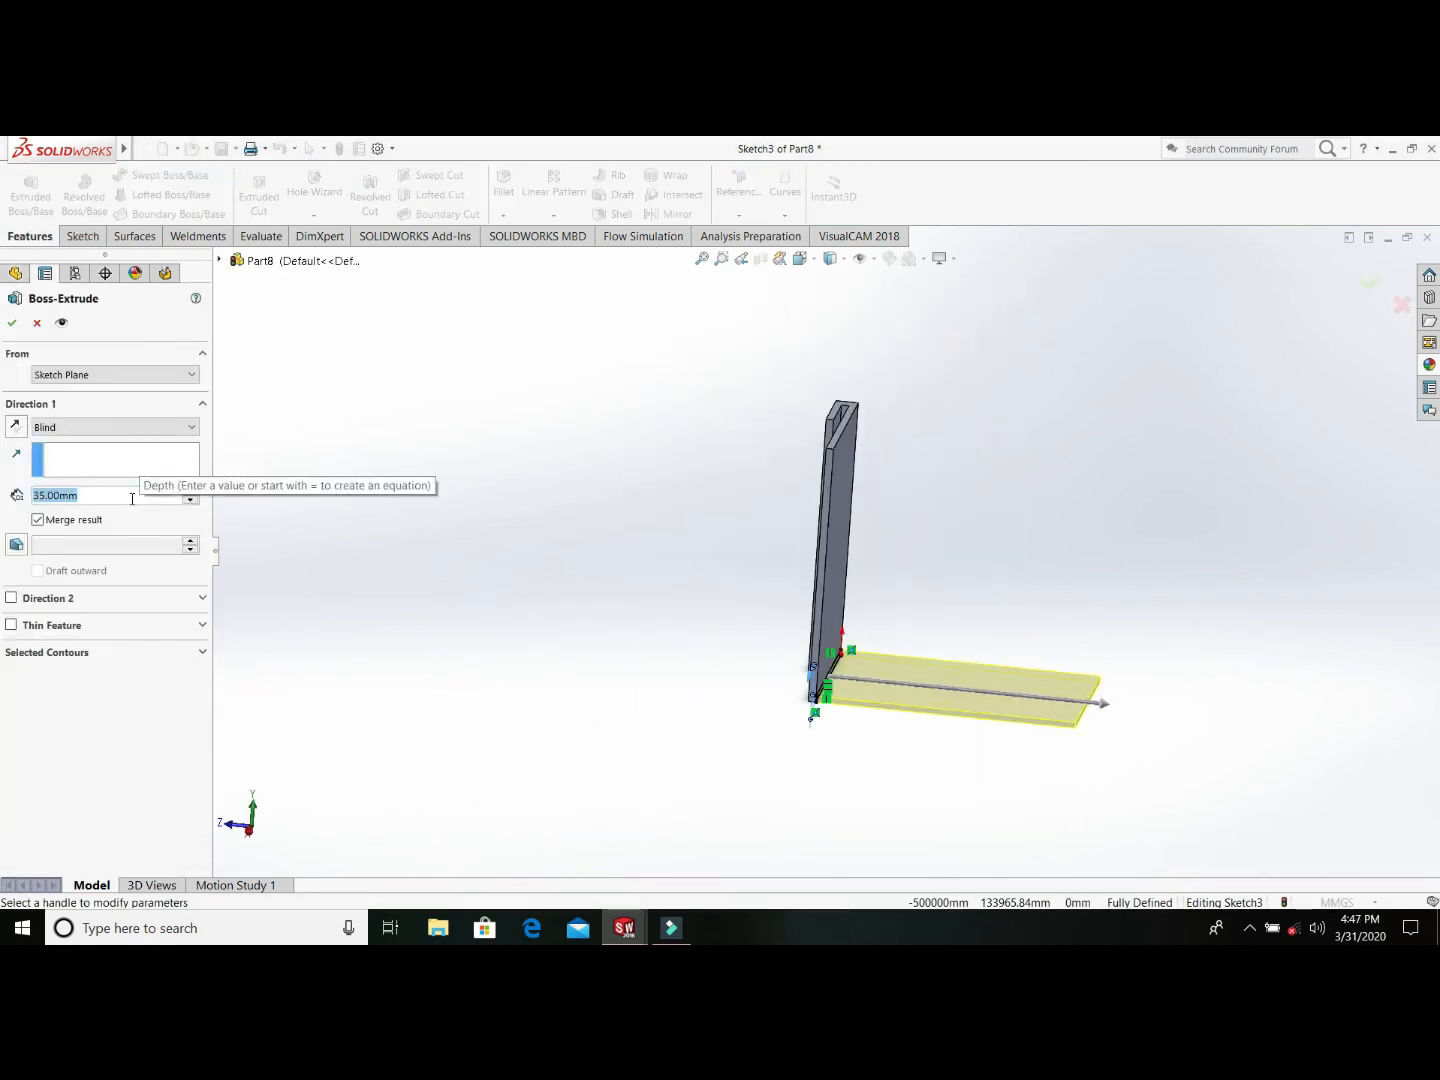
left_click(12, 323)
Step: Start a sketch on the base flange's upper face and draw a circle about 2.9 mm in diameter near its middle
middle_click_drag(382, 452, 808, 706)
left_click(842, 667)
left_click(886, 622)
key("space")
left_click(453, 689)
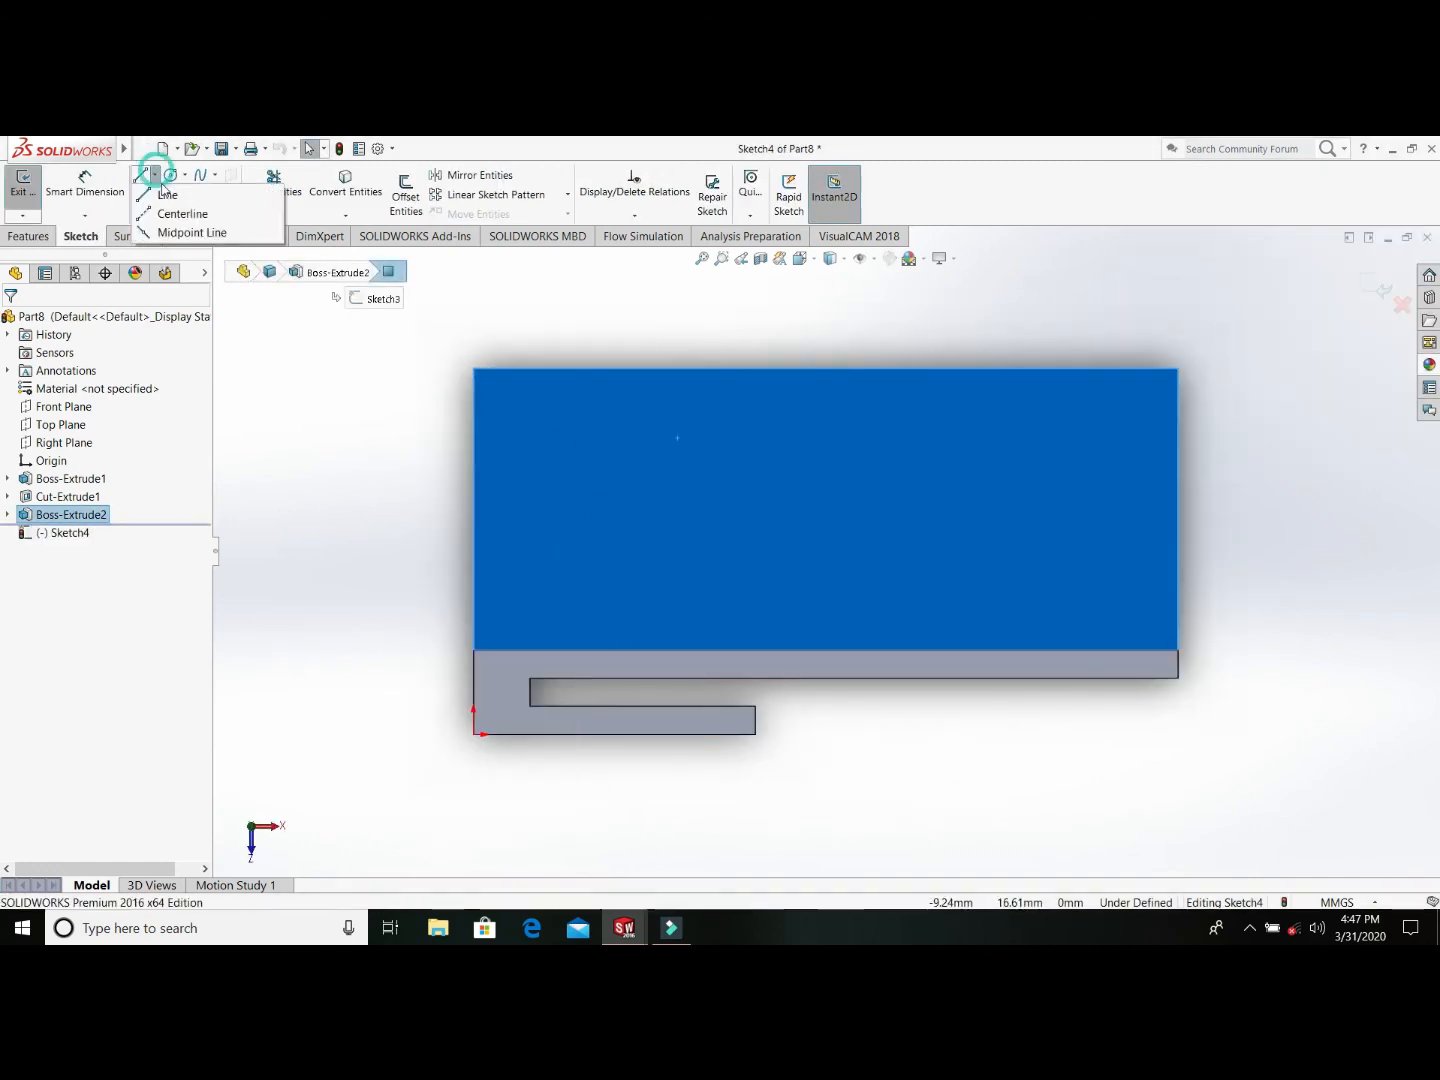
left_click(175, 214)
left_click(826, 368)
right_click_drag(882, 573, 935, 573)
left_click(817, 546)
left_click(855, 534)
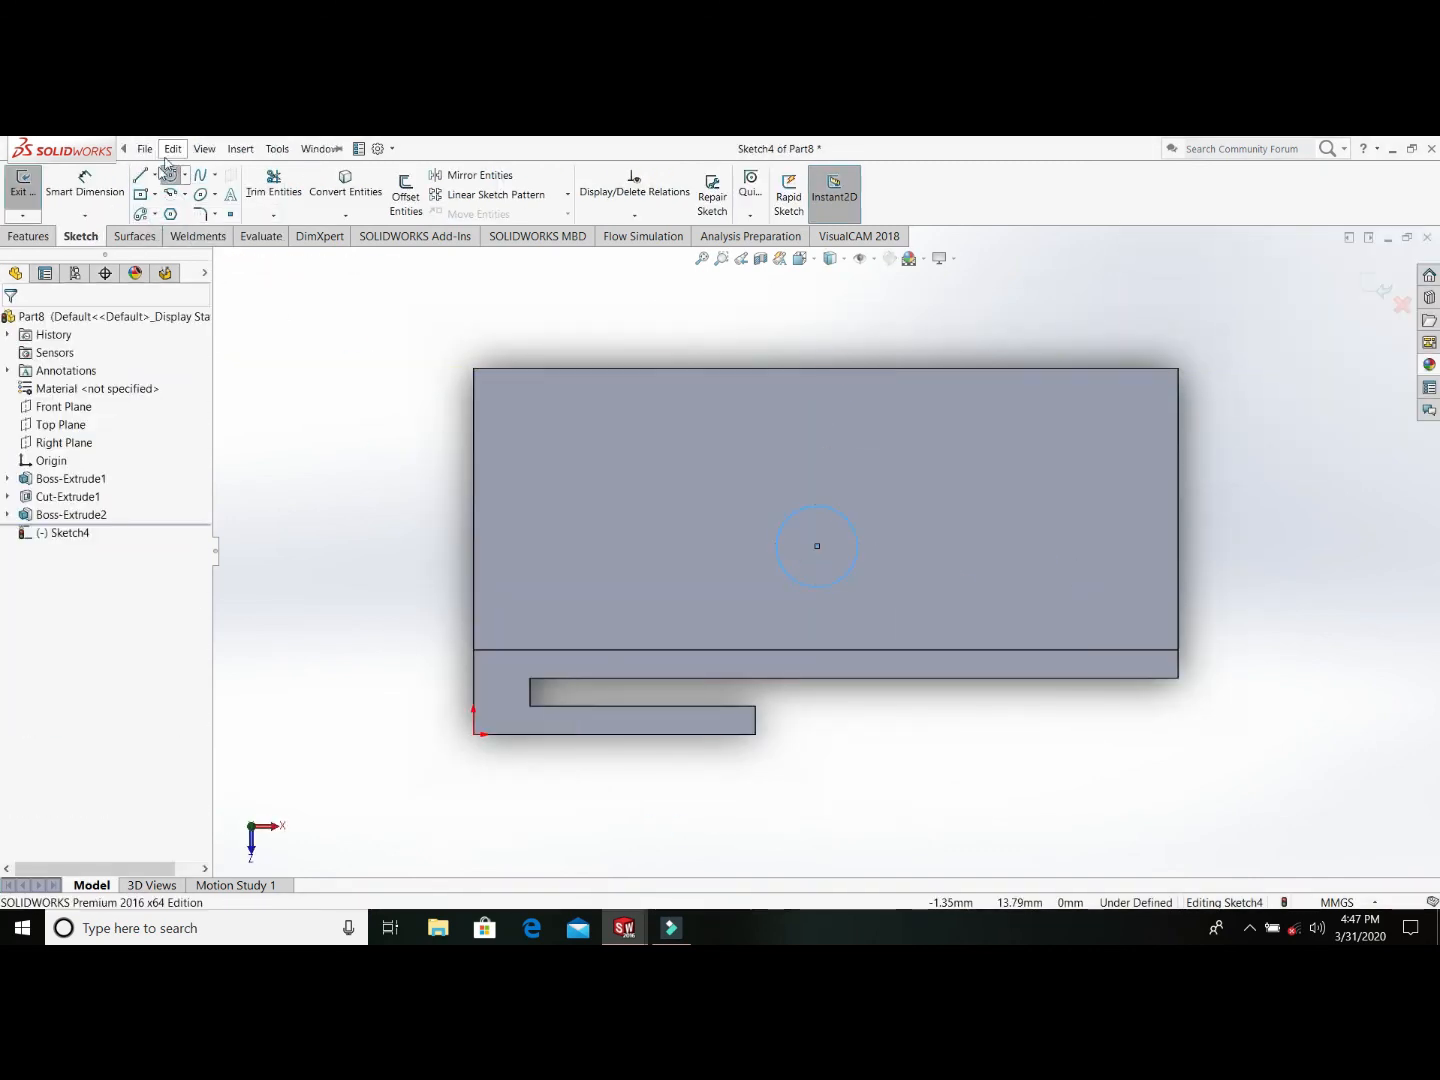
Step: Draw a centreline from the flange's outer edge midpoint to the circle's centre and make it vertical
left_click(155, 175)
left_click(175, 214)
left_click(826, 368)
left_click(817, 546)
key("Escape")
left_click(824, 410)
left_click(884, 352)
Step: Set the centreline's length to 5 mm and the circle's diameter to 3 mm
right_click_drag(876, 432, 876, 380)
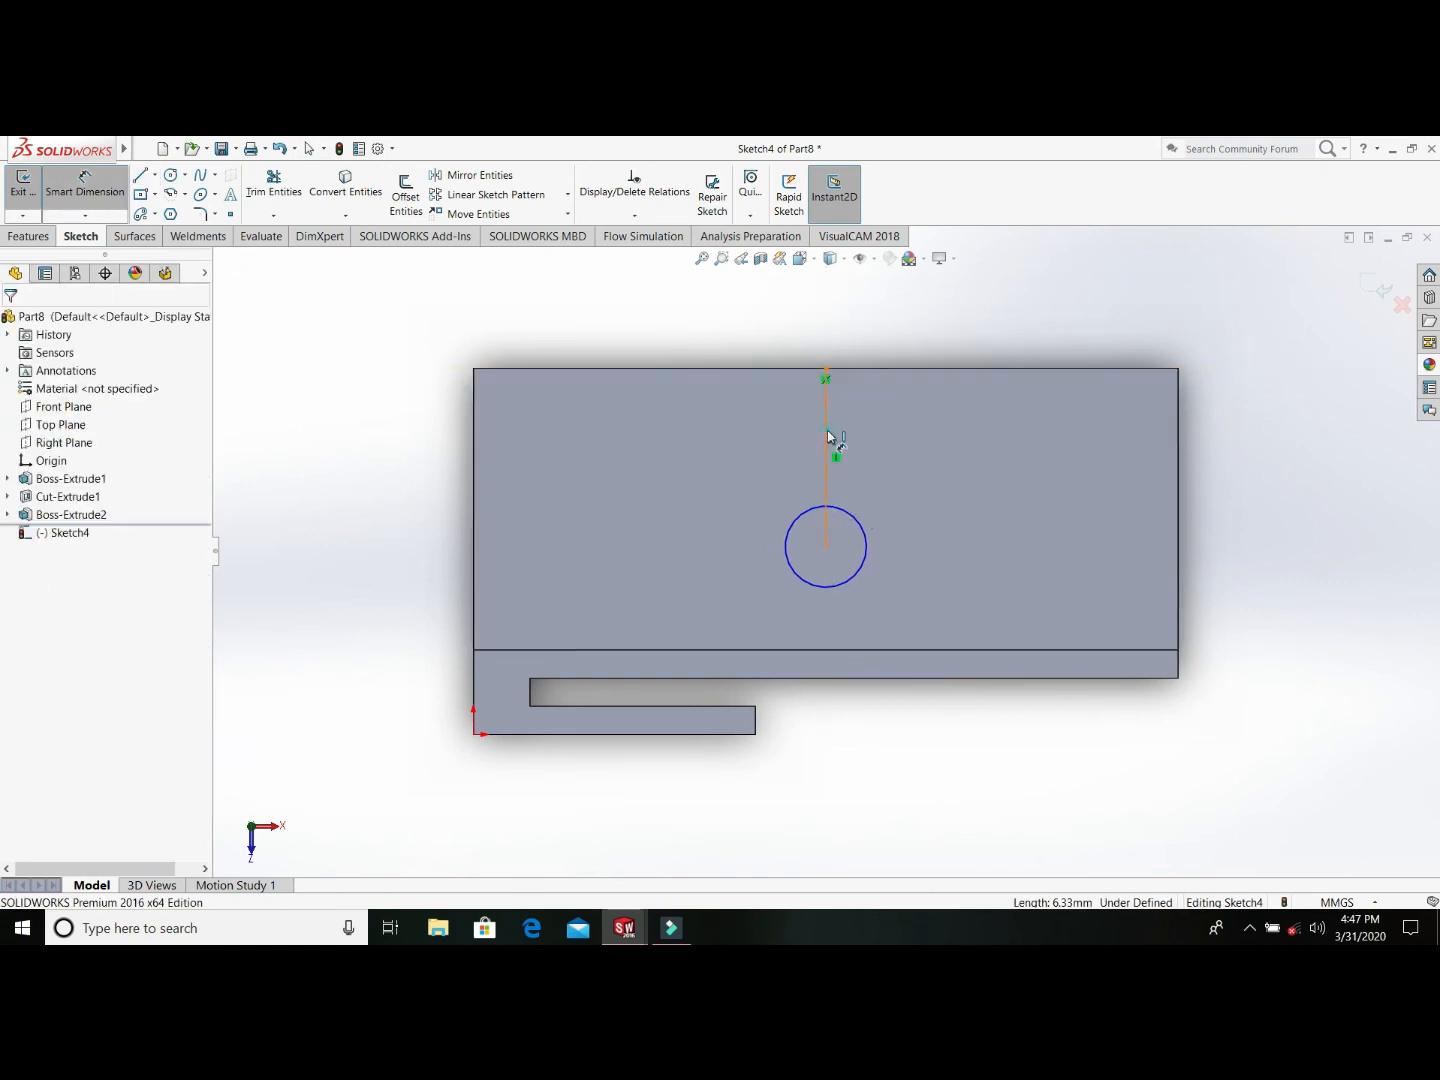
left_click(827, 433)
left_click(1109, 322)
type("5")
left_click(849, 548)
left_click(955, 762)
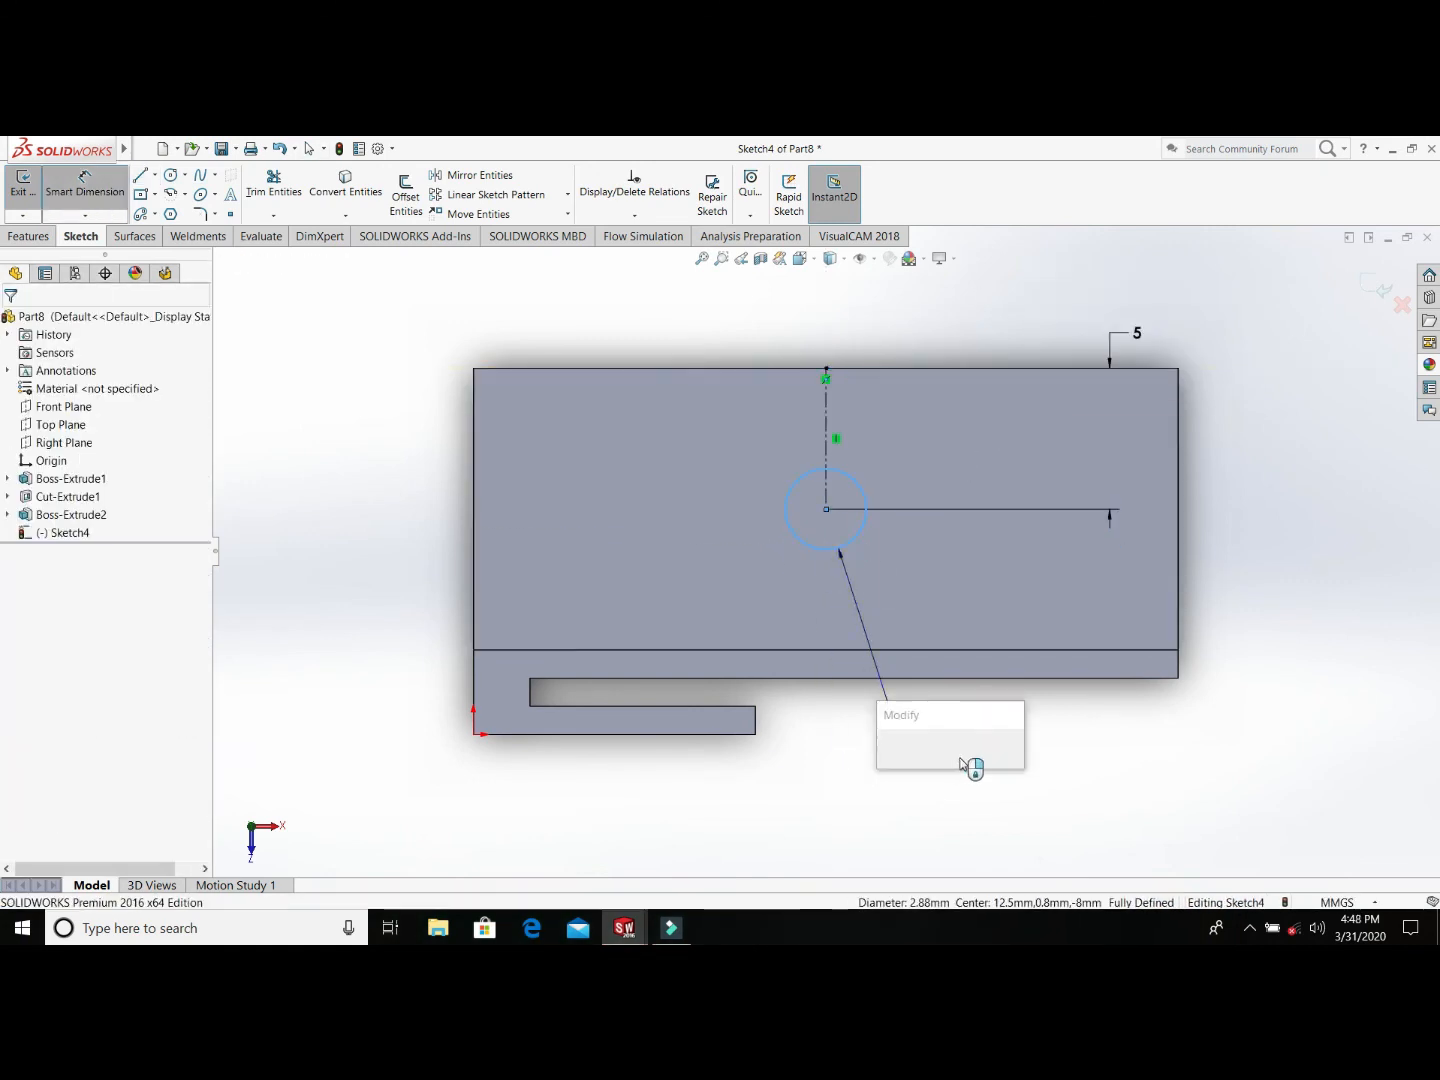
type("3")
key("Return")
Step: Cut the circle through the base flange to form a mounting hole
left_click(30, 237)
left_click(259, 195)
middle_click_drag(505, 543, 390, 440)
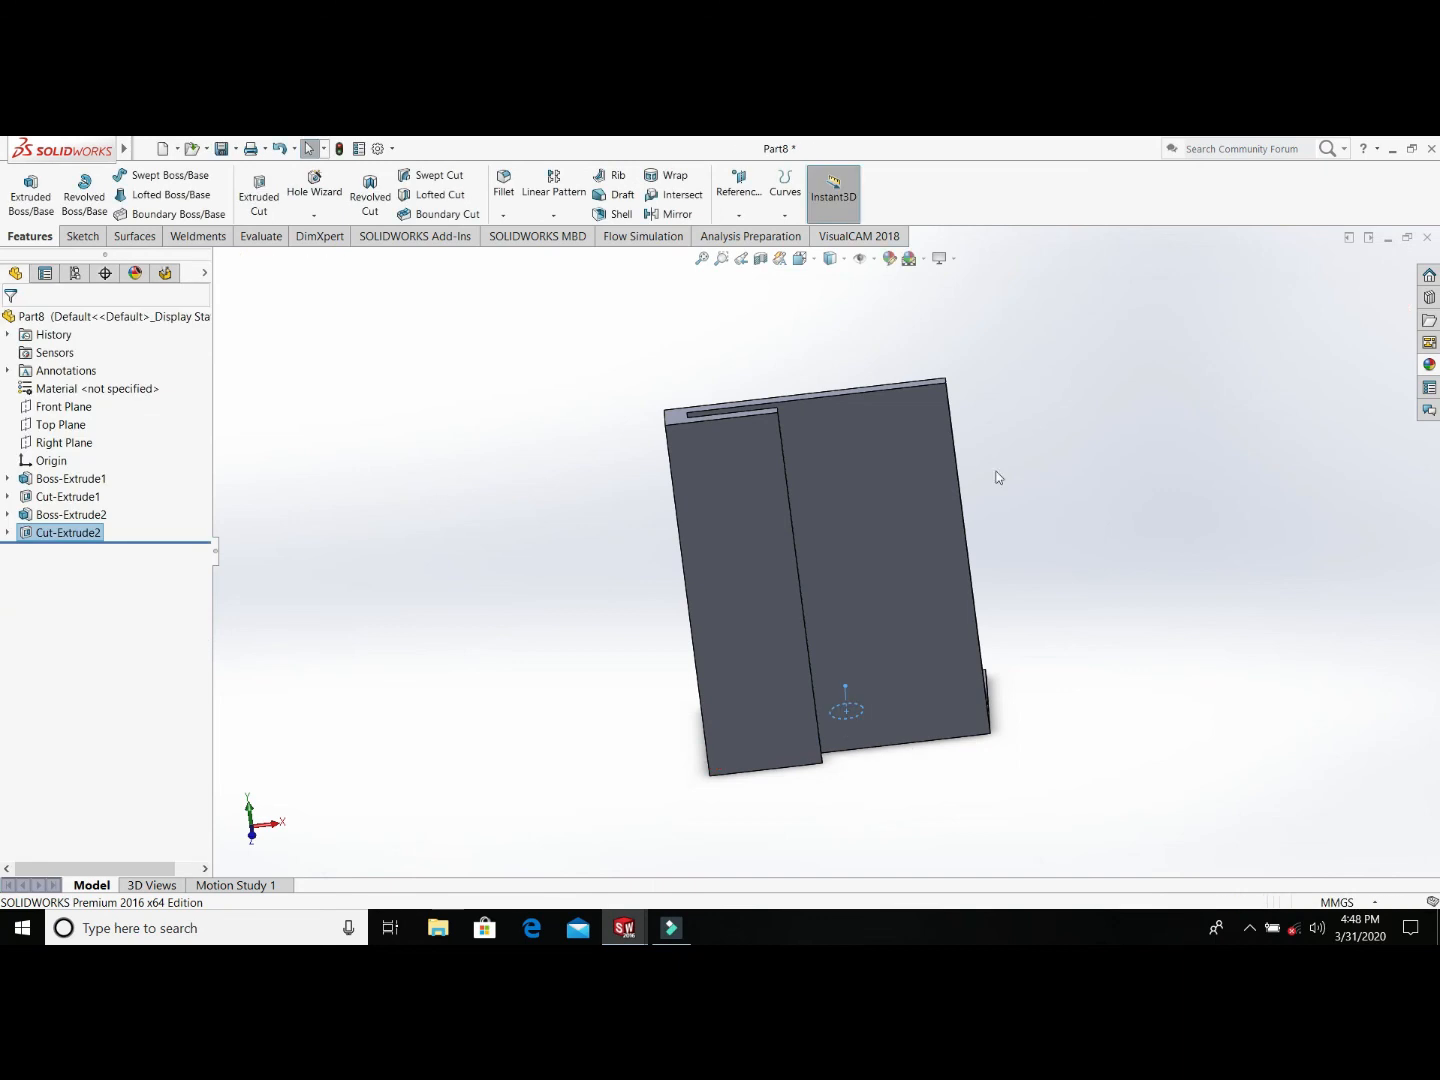
Step: Give the part a dark blue appearance and save it as SLOT
left_click(998, 479)
middle_click_drag(998, 479, 865, 552)
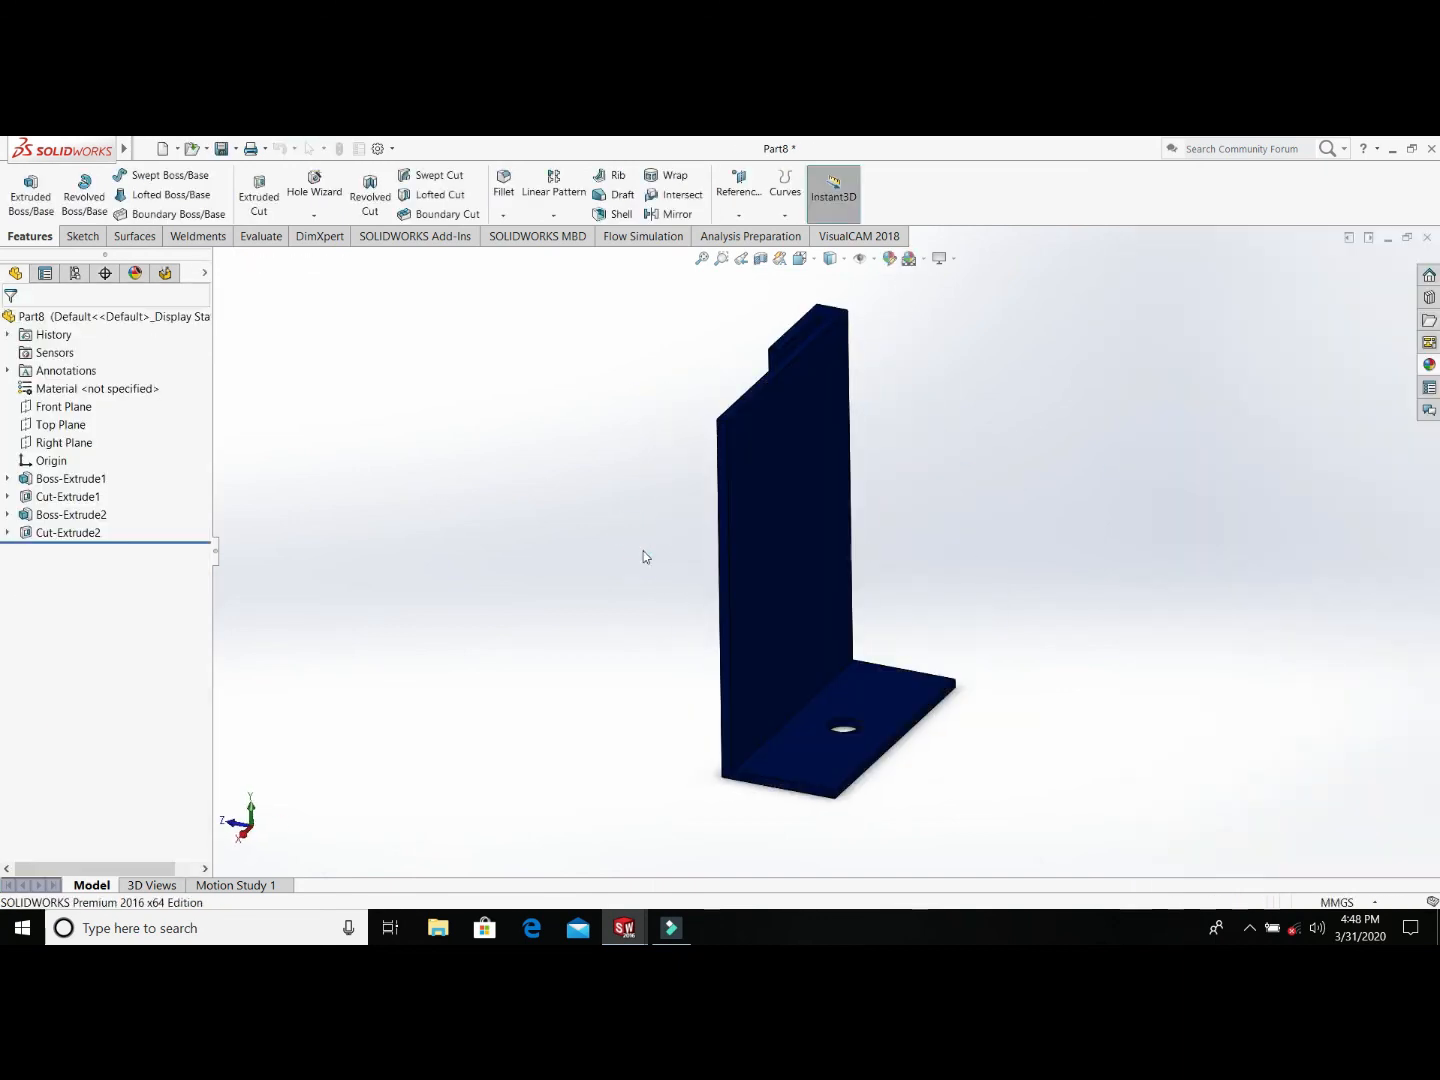
key("ctrl+s")
key("Escape")
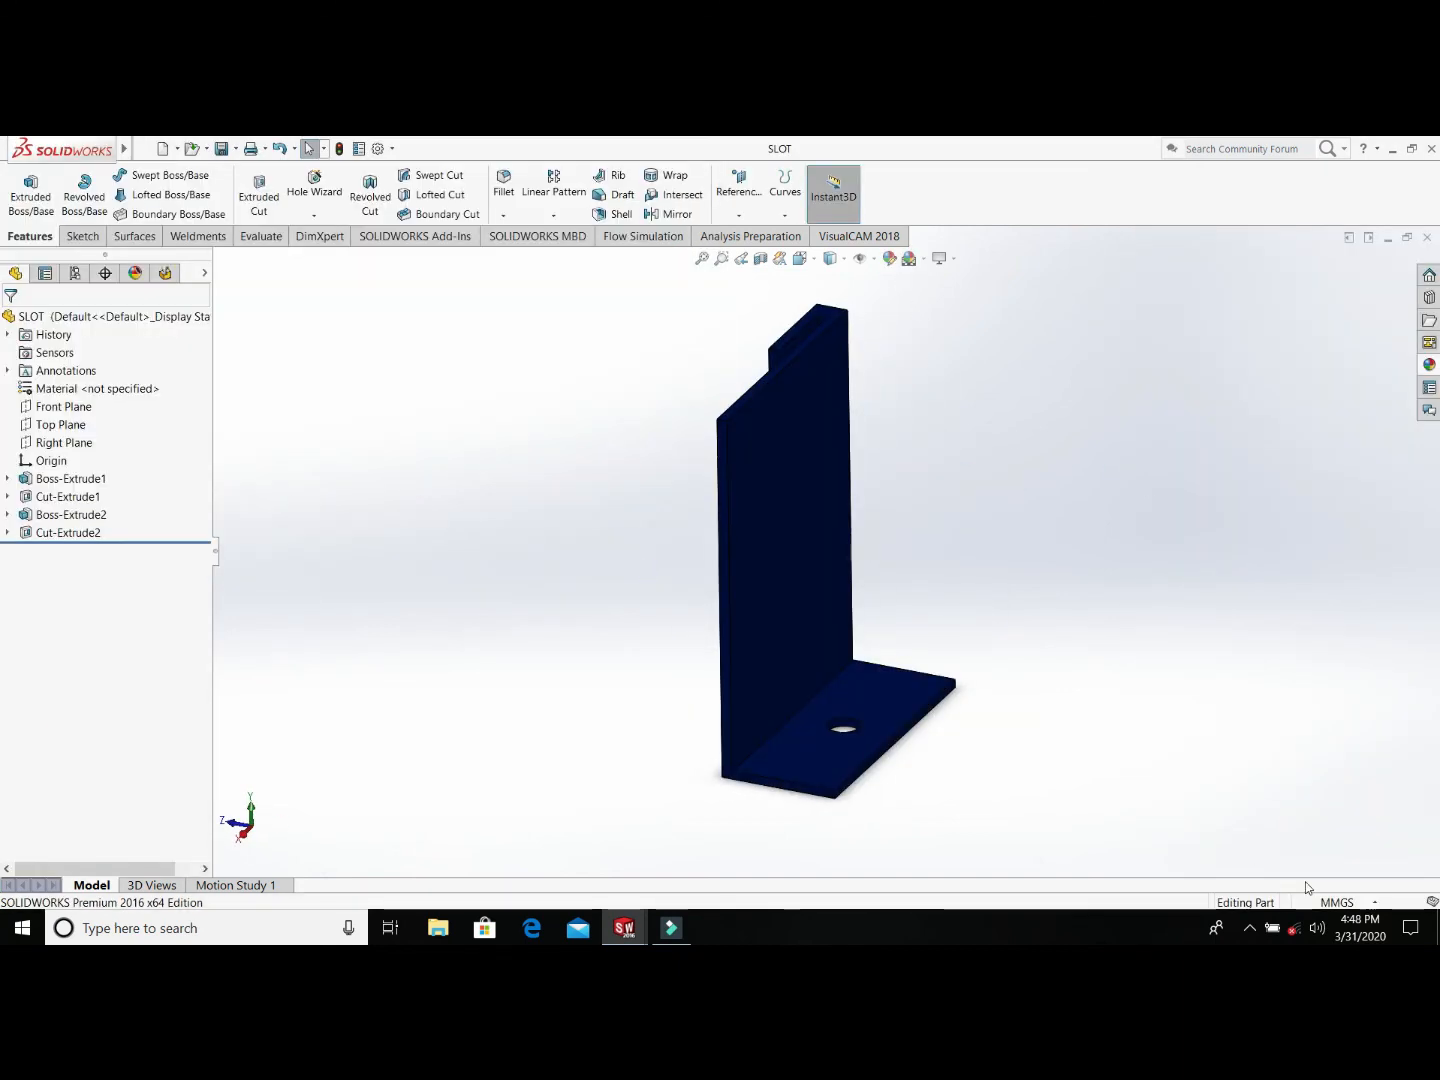